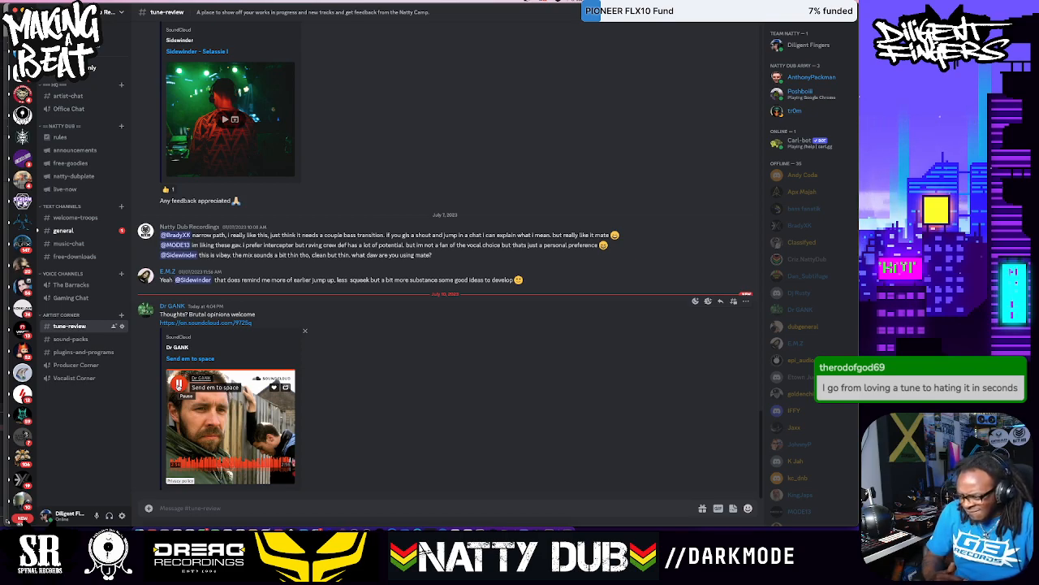
# Listen to the "Send em to space" track in the tune-review channel, pausing and resuming playback as needed
pyautogui.click(180, 386)
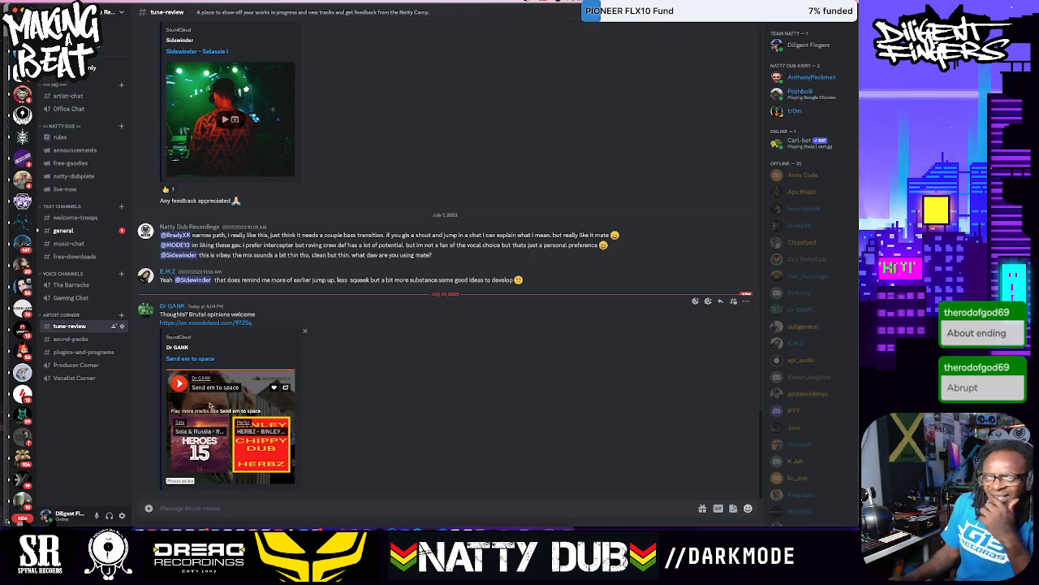
pyautogui.click(180, 384)
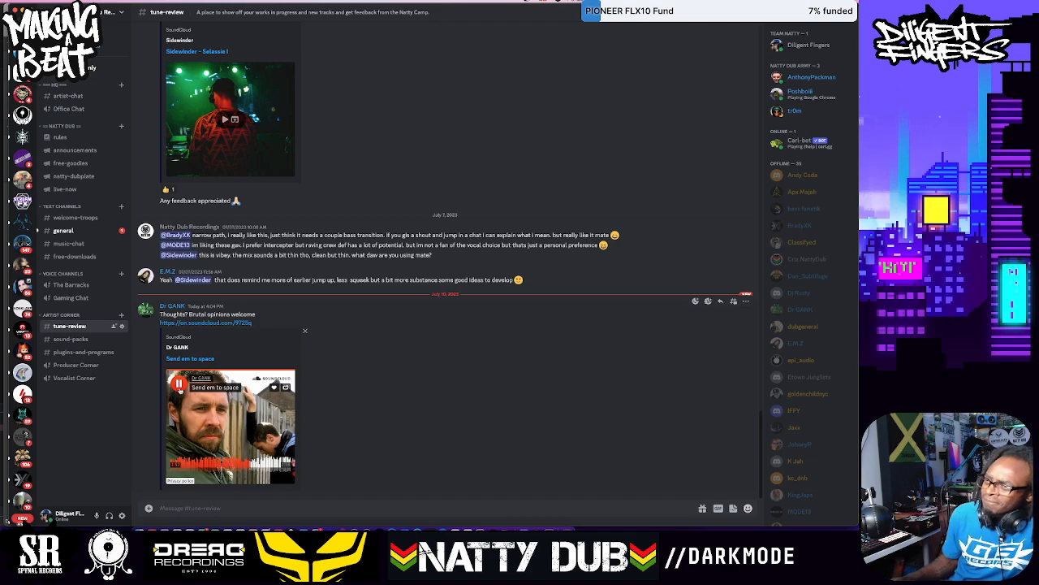
pyautogui.click(179, 384)
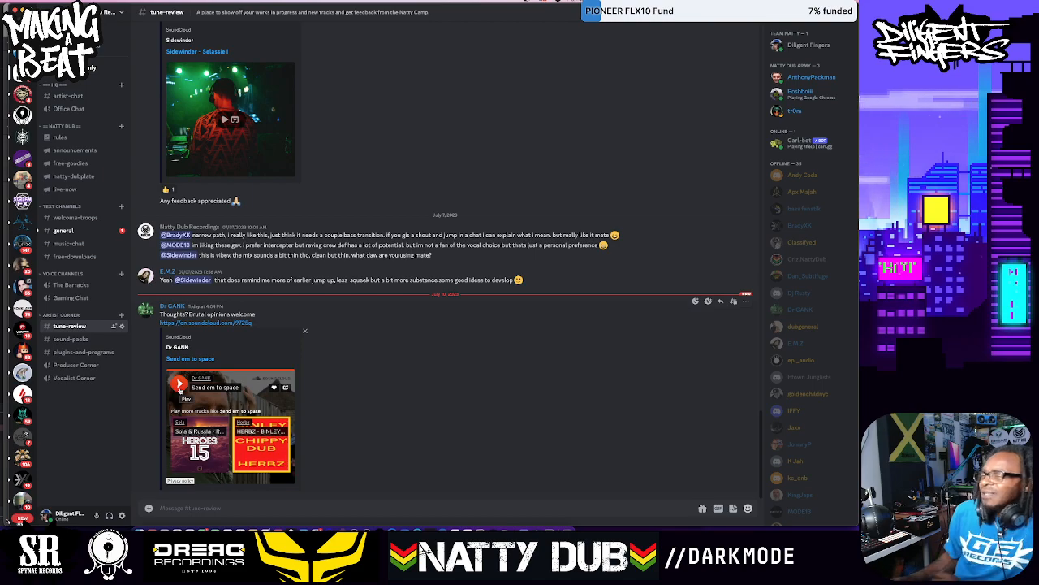
pyautogui.click(179, 384)
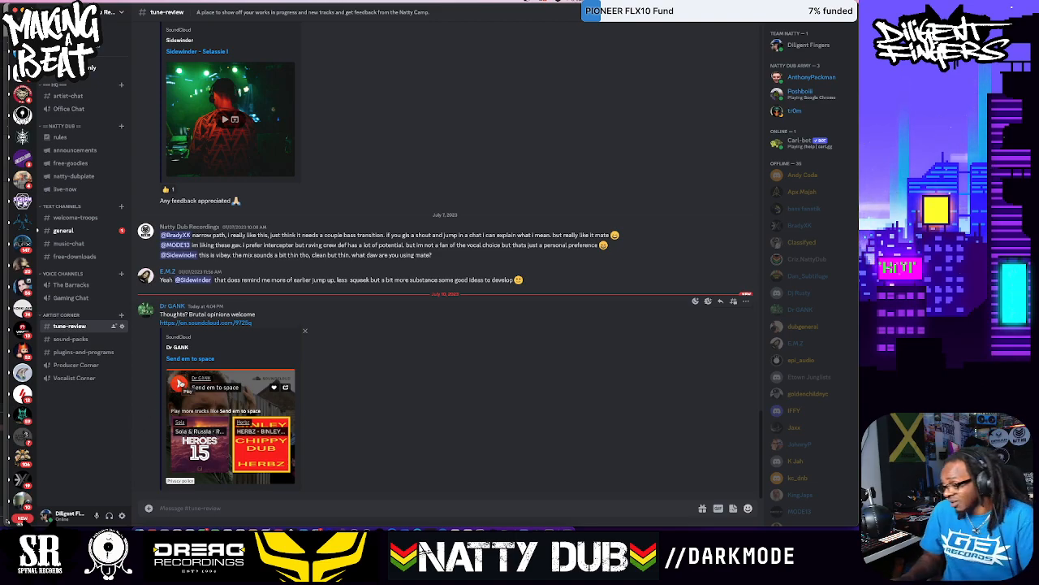
pyautogui.click(180, 383)
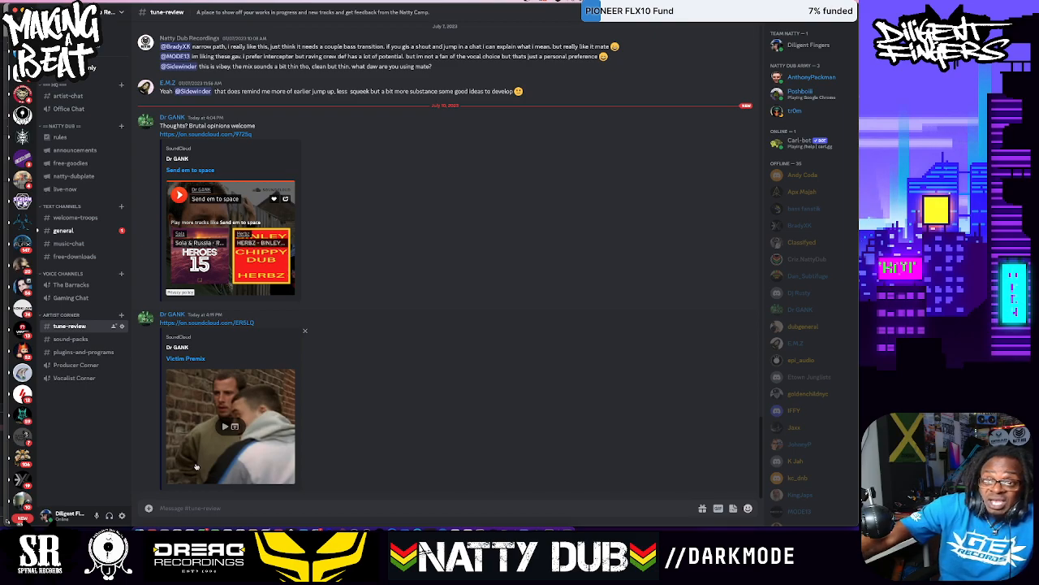
# Continue the review by playing "Send em to space" again and pausing "Victim Premix"
pyautogui.press('space')
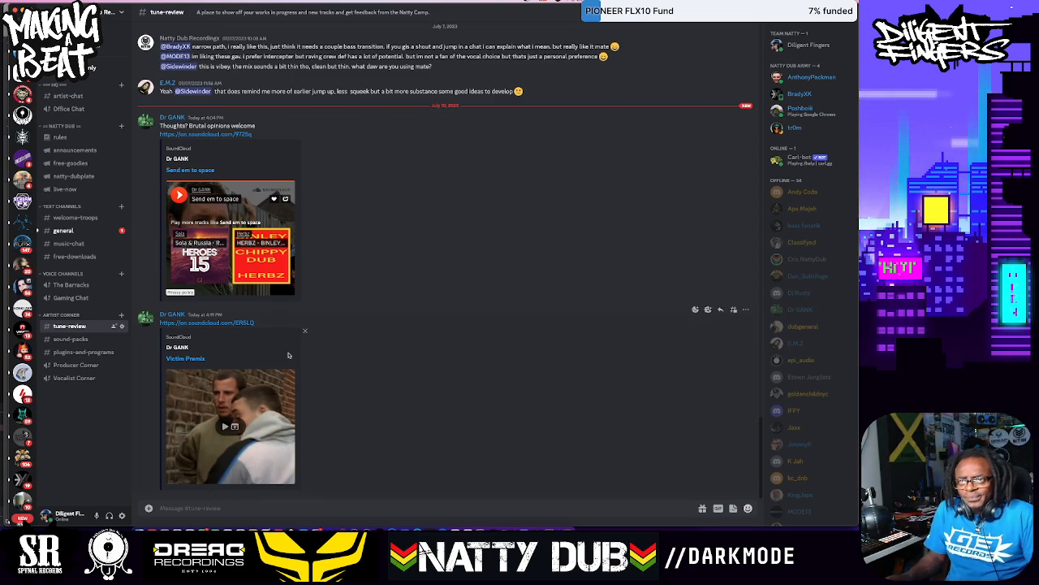
pyautogui.click(178, 196)
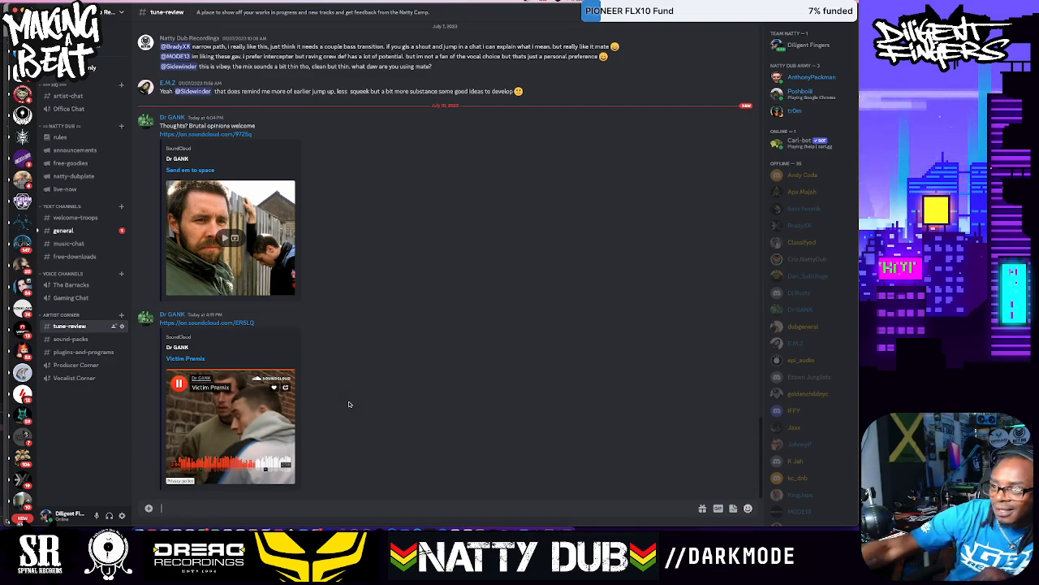
pyautogui.click(174, 389)
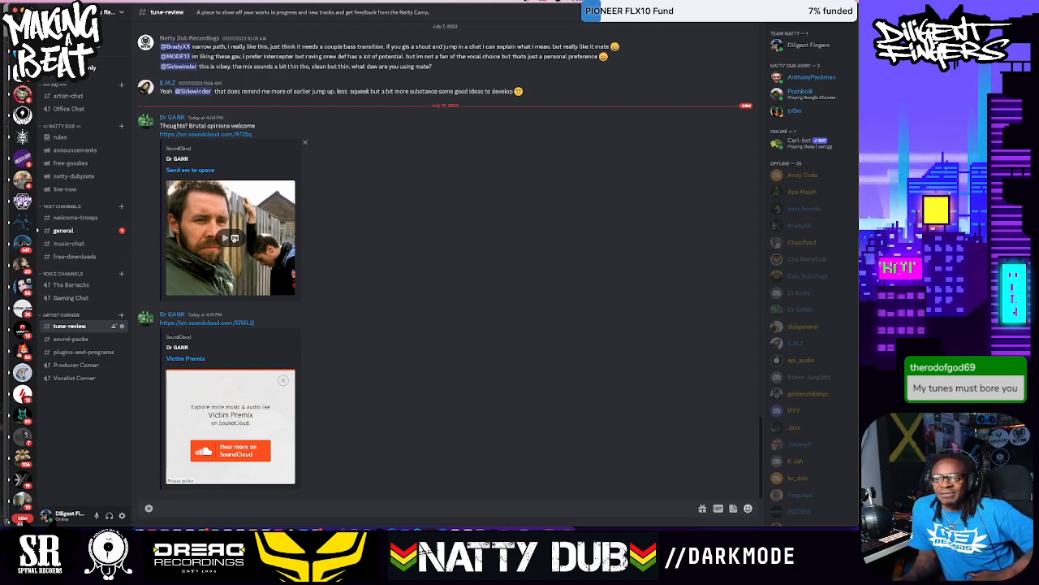
# Load the "Send em to space" embed and open its artist's SoundCloud profile in the browser
pyautogui.click(234, 238)
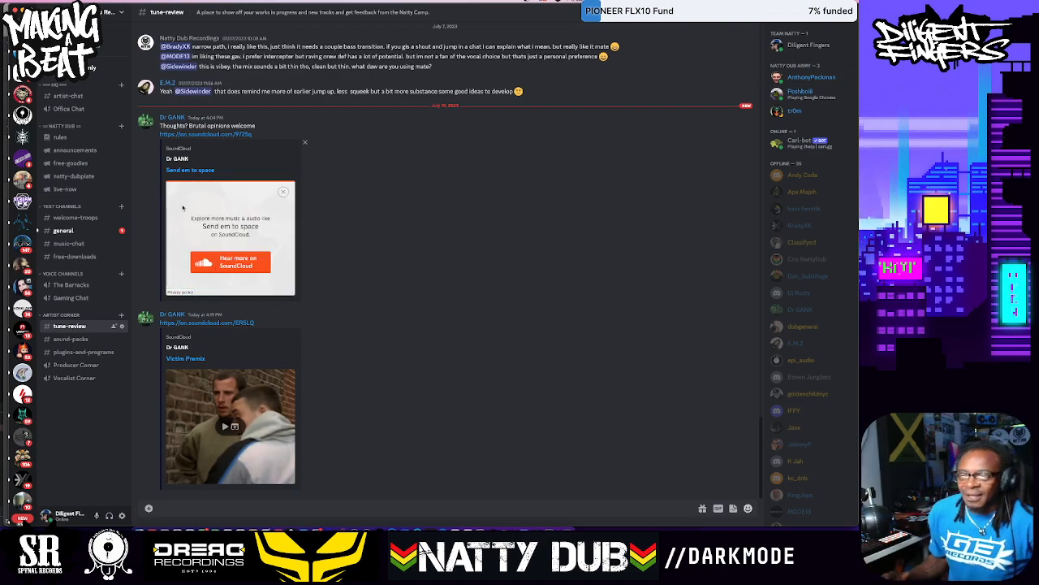
pyautogui.click(182, 160)
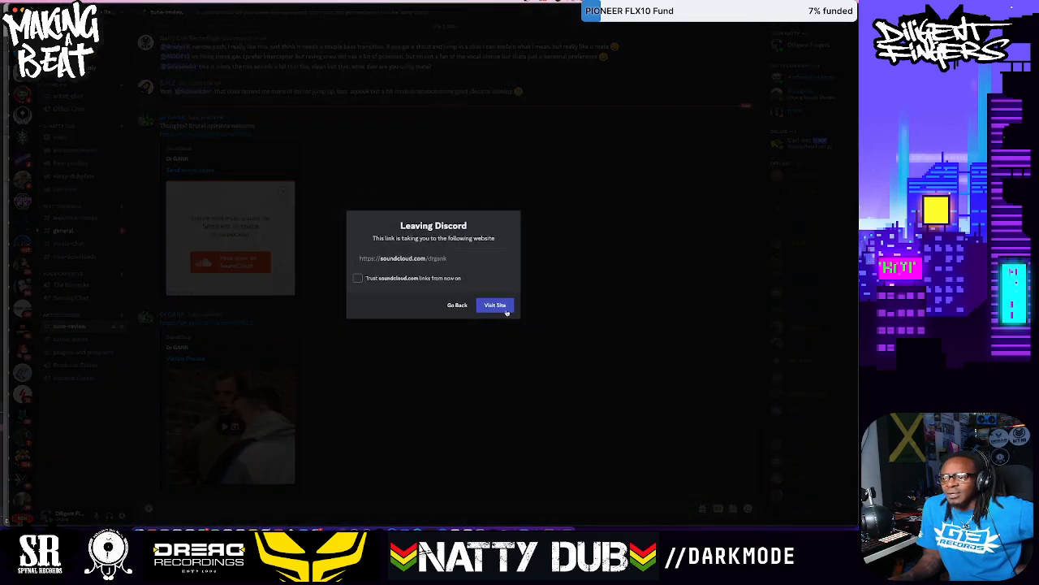
pyautogui.click(495, 306)
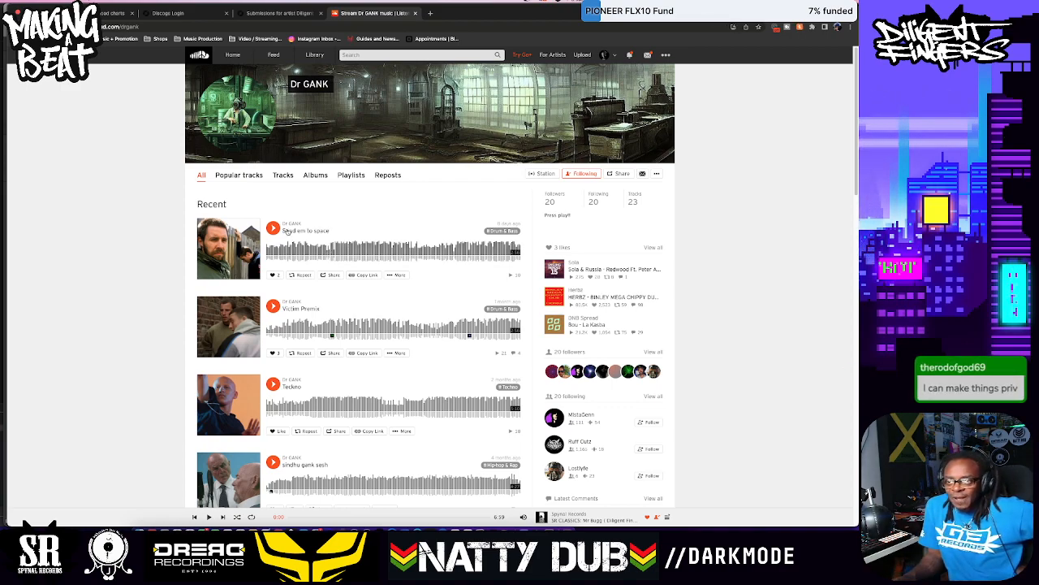
# Check the extra options for "Send em to space" and the SoundCloud notifications, closing both lists
pyautogui.click(388, 276)
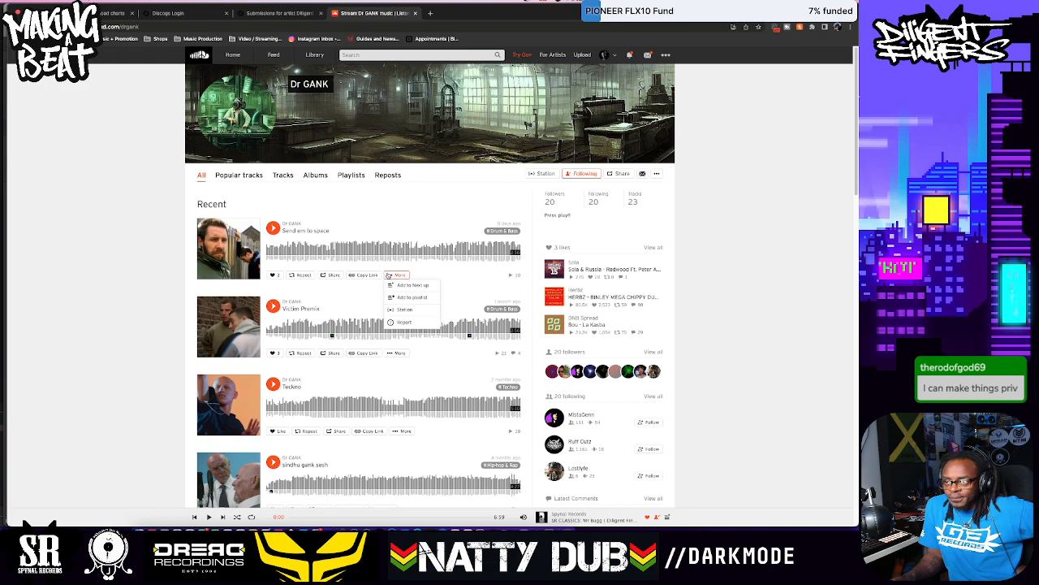
pyautogui.click(452, 273)
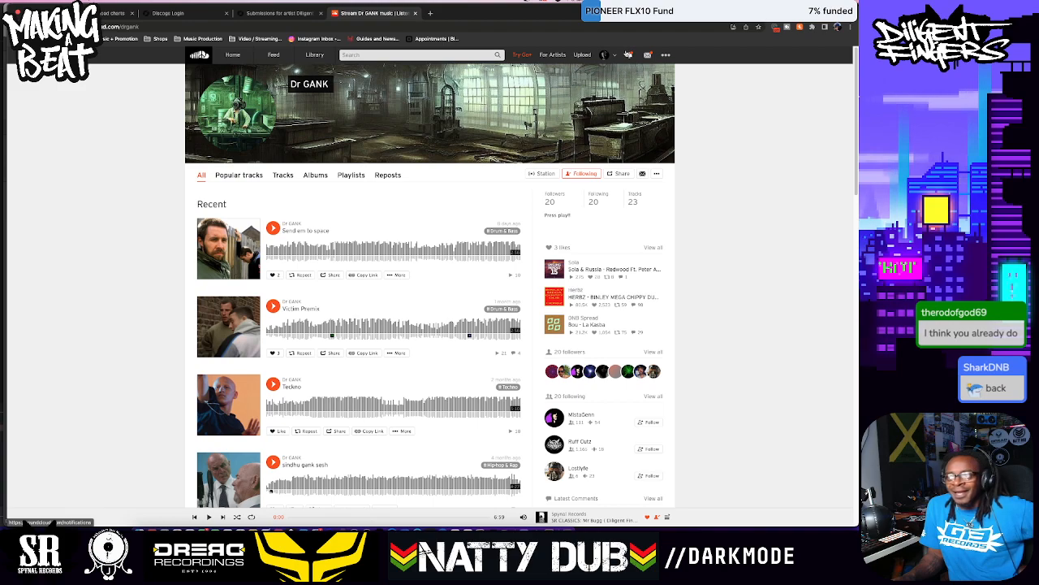
pyautogui.click(629, 55)
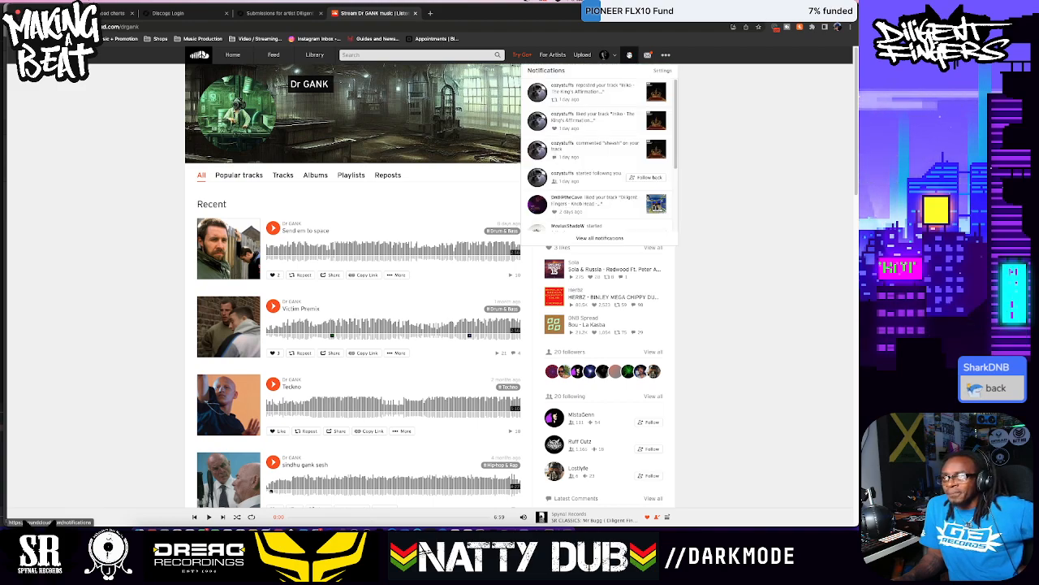
pyautogui.click(629, 54)
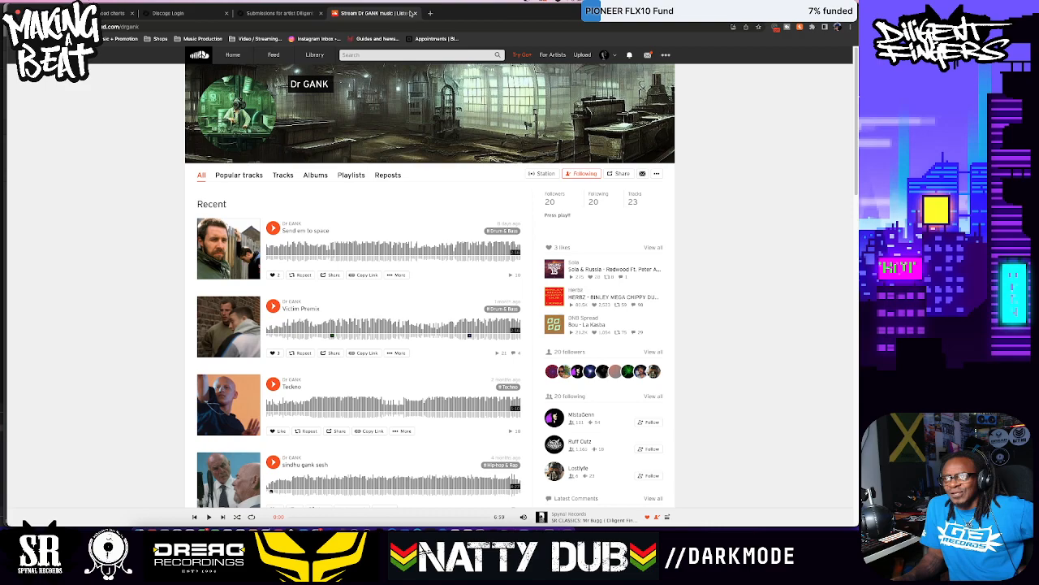
# Close the SoundCloud profile and Discogs submissions pages, and switch to the Logic Pro project
pyautogui.click(414, 14)
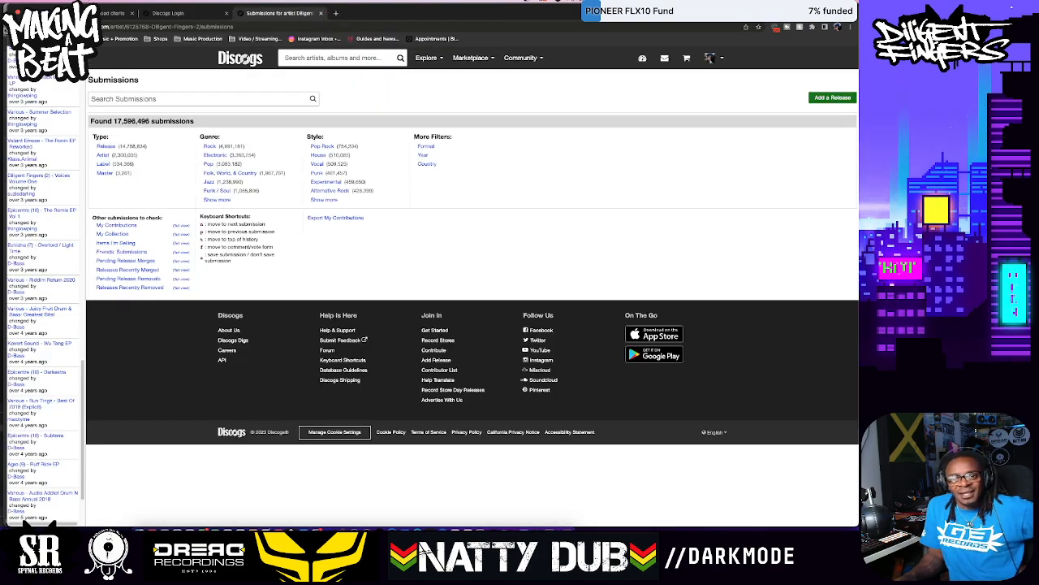
pyautogui.click(321, 13)
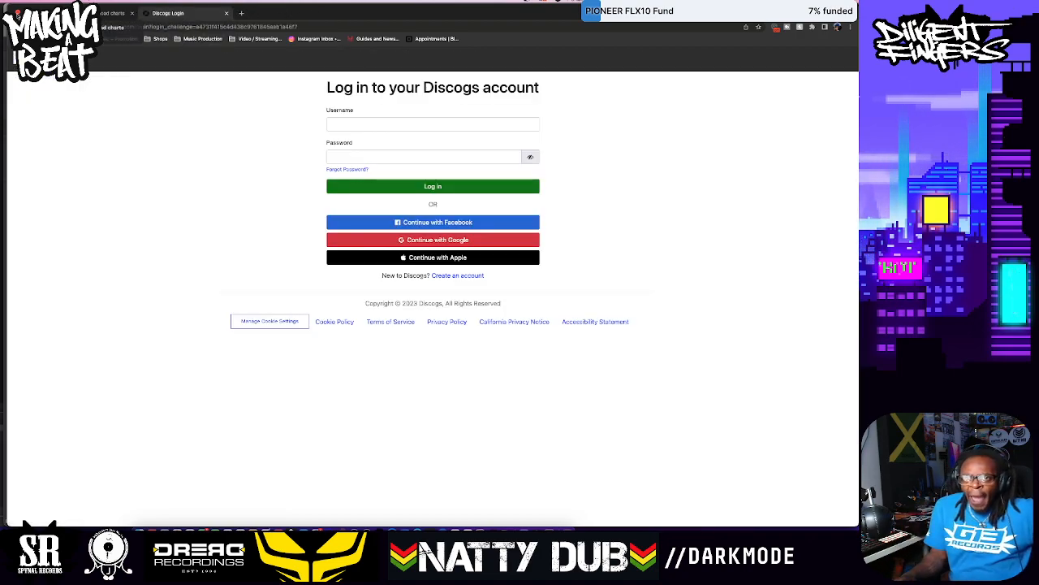
pyautogui.press('super+Tab')
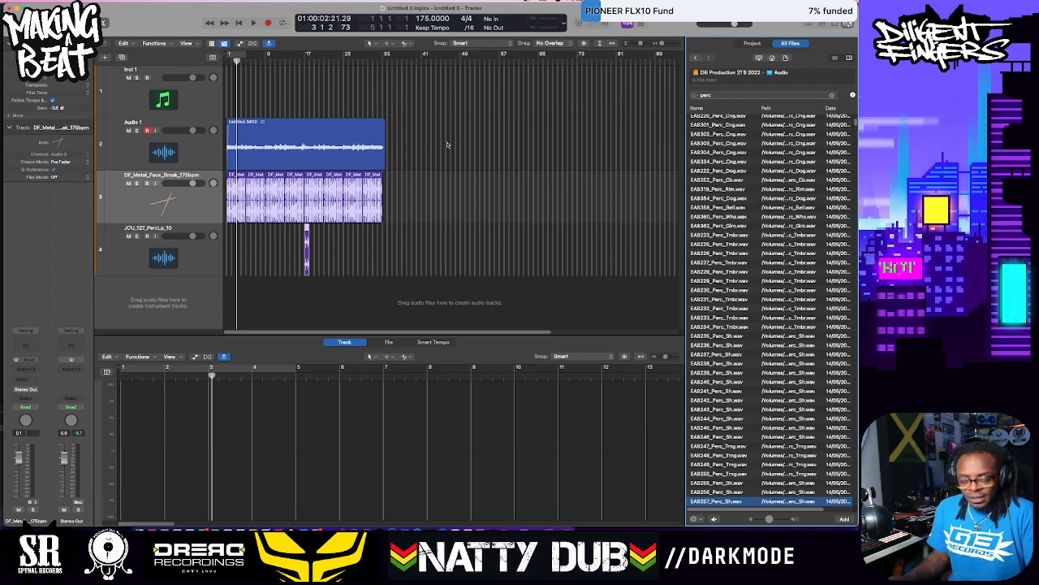
# Play the arrangement up to bar 18 and browse the EAB percussion samples in the "perc" results
pyautogui.press('space')
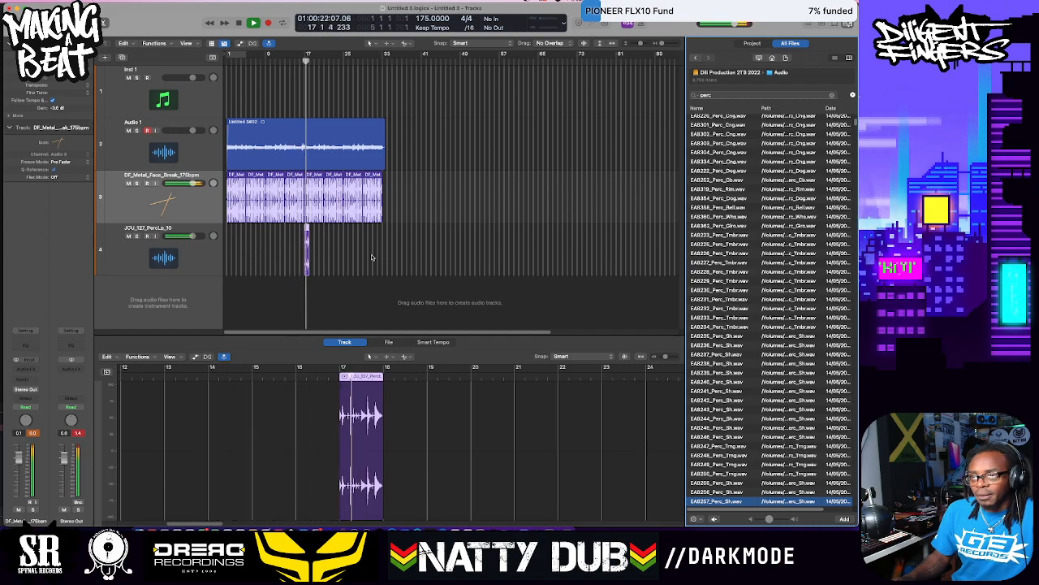
pyautogui.click(751, 364)
pyautogui.press('Down')
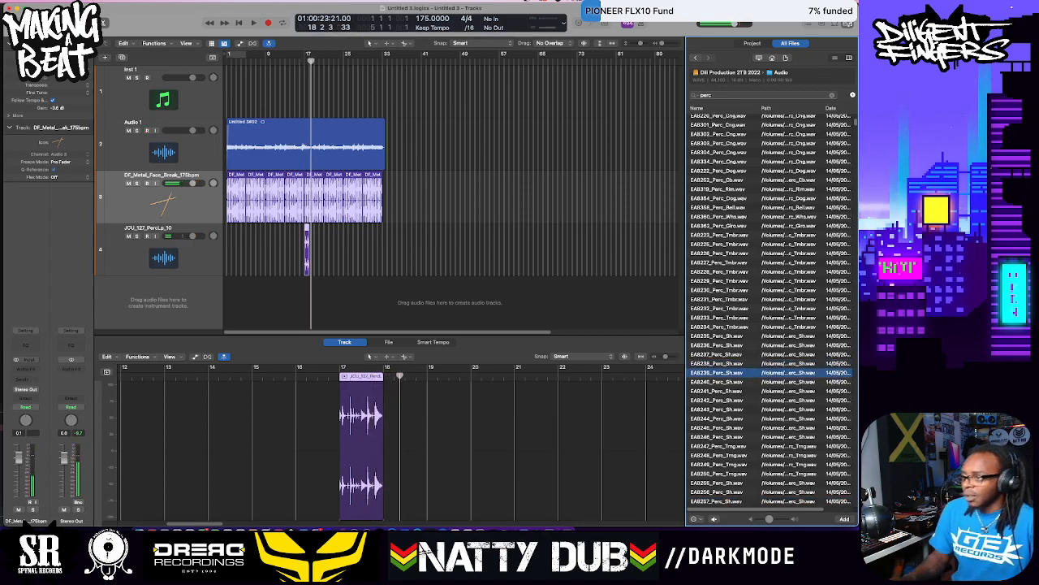
pyautogui.scroll(-10, 825, 290)
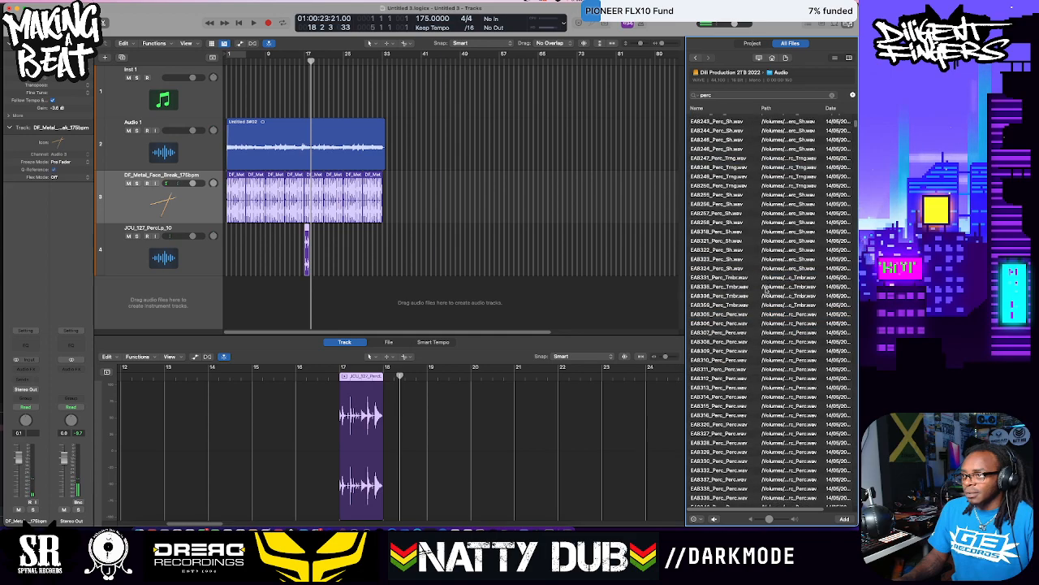
pyautogui.scroll(-4, 744, 341)
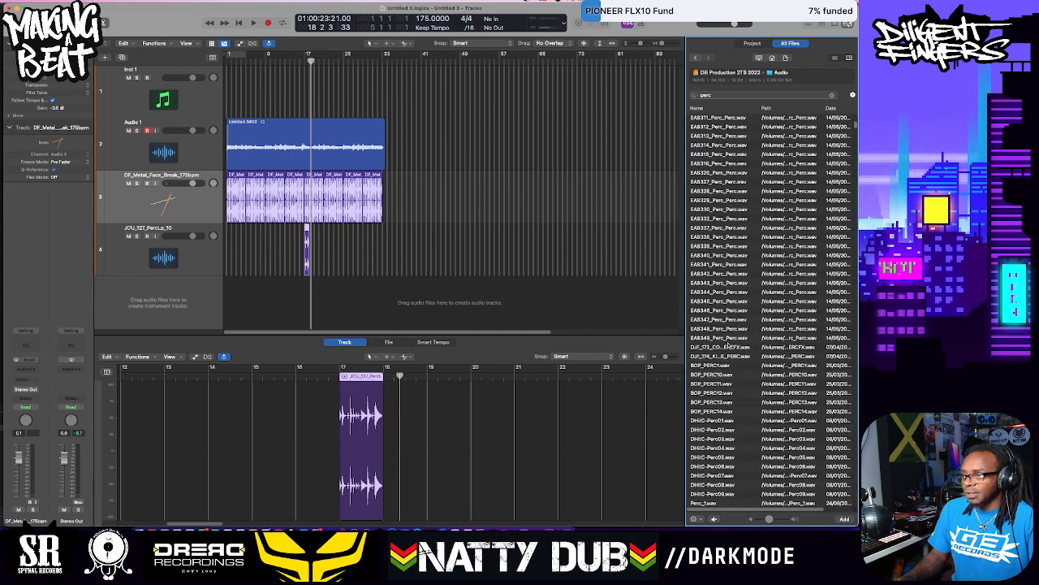
# Audition the DJF, BOP, DHKC and D&B percussion samples, ending with 170_ClangPerc_SP_01.wav
pyautogui.click(728, 347)
pyautogui.press('Down')
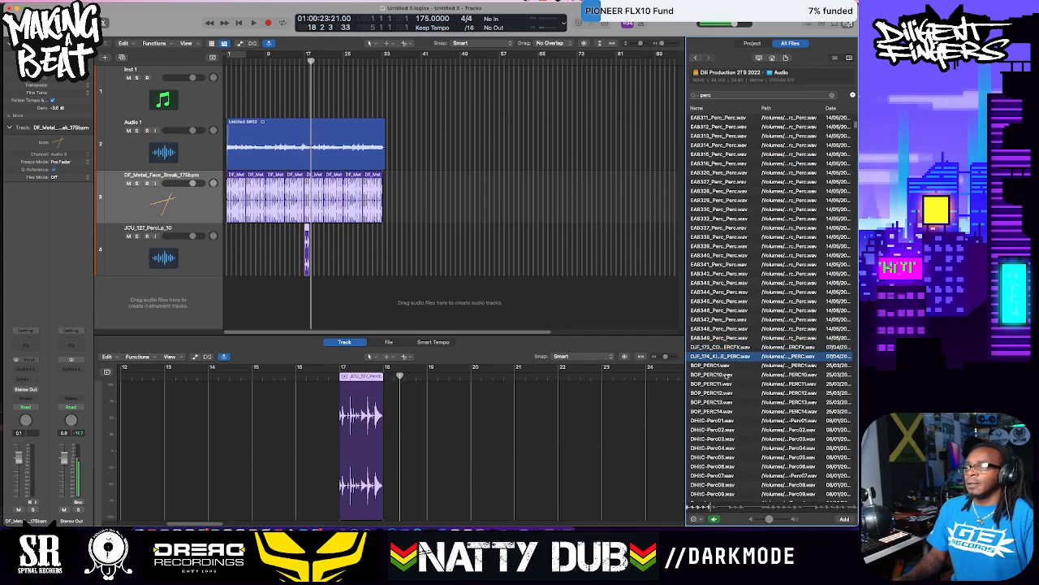
pyautogui.click(728, 384)
pyautogui.click(706, 421)
pyautogui.scroll(-8, 714, 406)
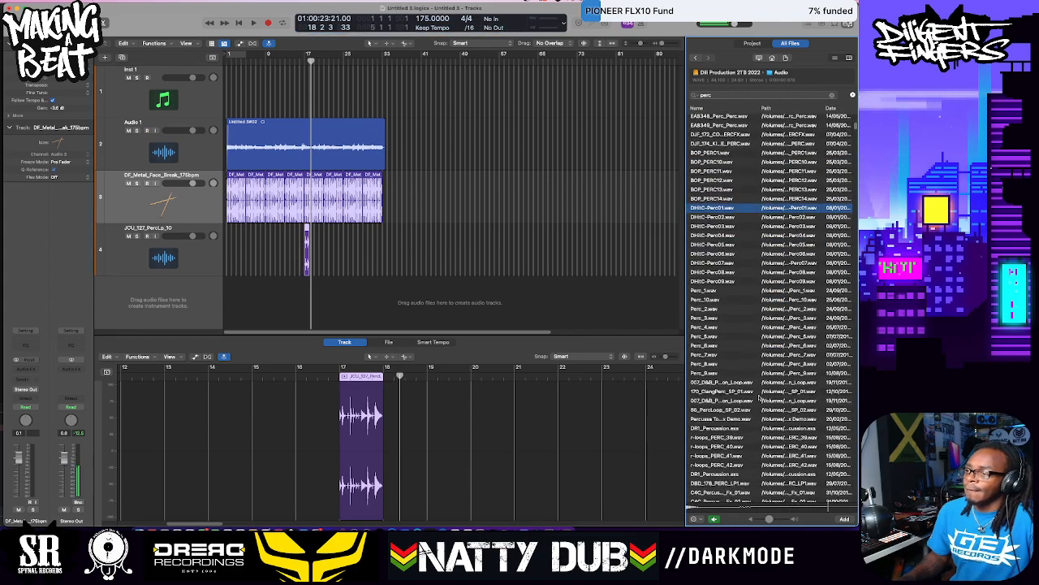
pyautogui.click(729, 371)
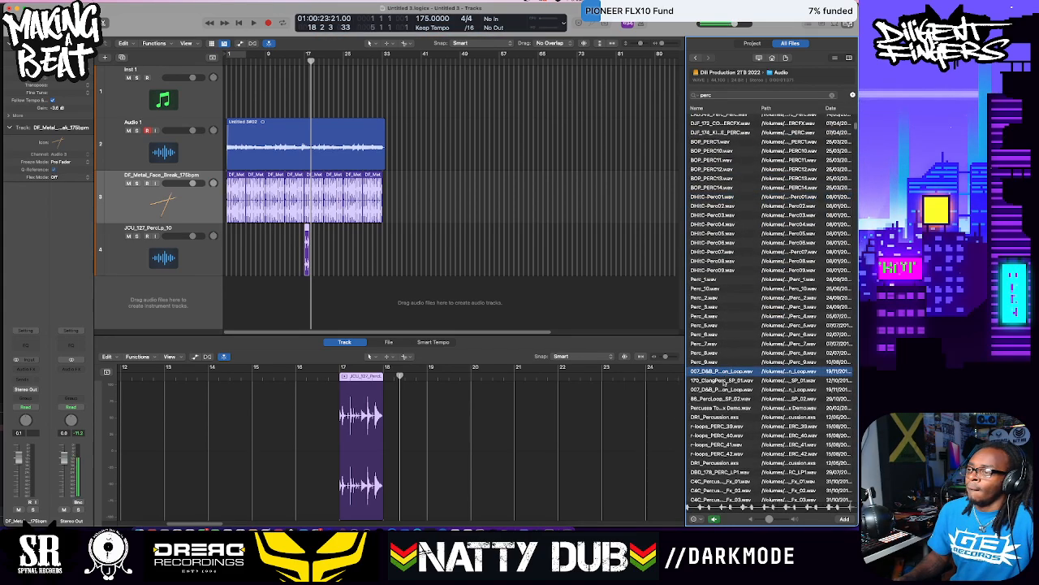
pyautogui.click(725, 381)
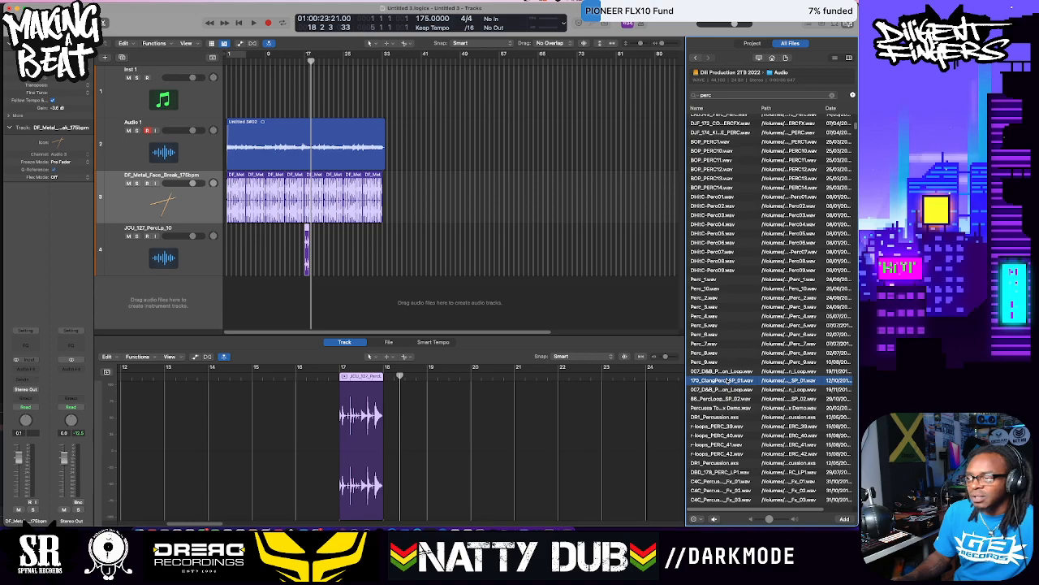
# Place 170_ClangPerc_SP_01.wav on a new track at bar 17 and trim the region to end at bar 21
pyautogui.moveTo(725, 382); pyautogui.dragTo(305, 315)
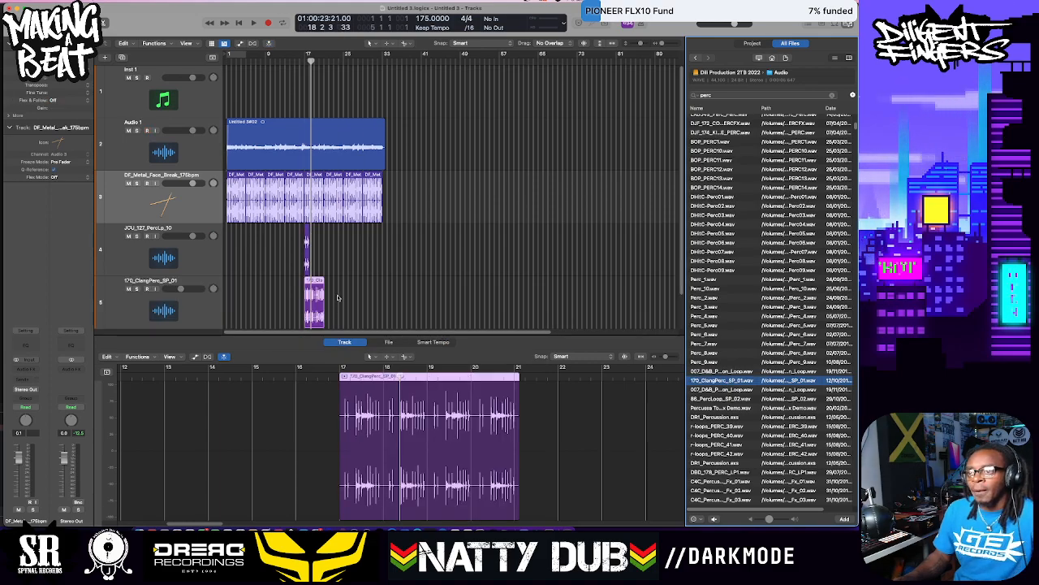
pyautogui.press('super+Right')
pyautogui.press('super+Right')
pyautogui.press('super+Right')
pyautogui.press('super+Right')
pyautogui.press('super+Right')
pyautogui.press('super+Right')
pyautogui.press('super+Right')
pyautogui.press('super+Right')
pyautogui.press('super+Right')
pyautogui.press('super+Right')
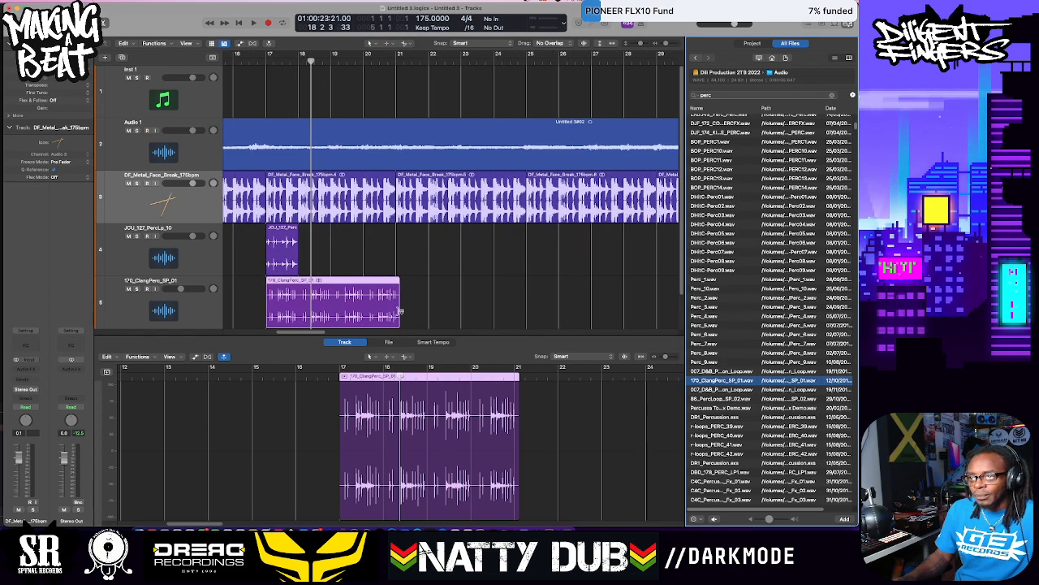
pyautogui.moveTo(398, 322); pyautogui.dragTo(394, 320)
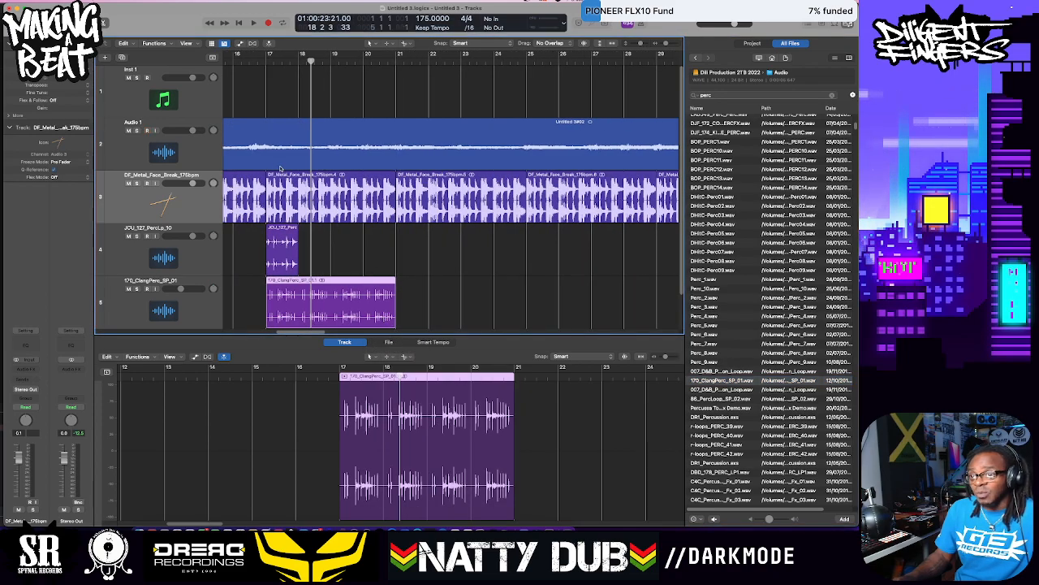
# Play the arrangement from bar 17 to hear the new percussion loop with the break, stopping around bar 20
pyautogui.click(266, 62)
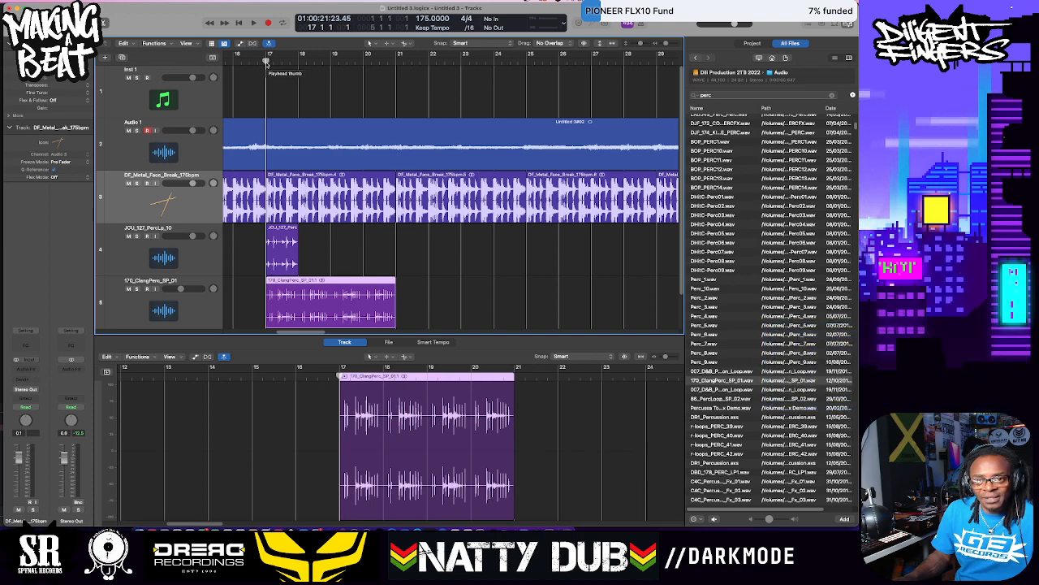
pyautogui.press('space')
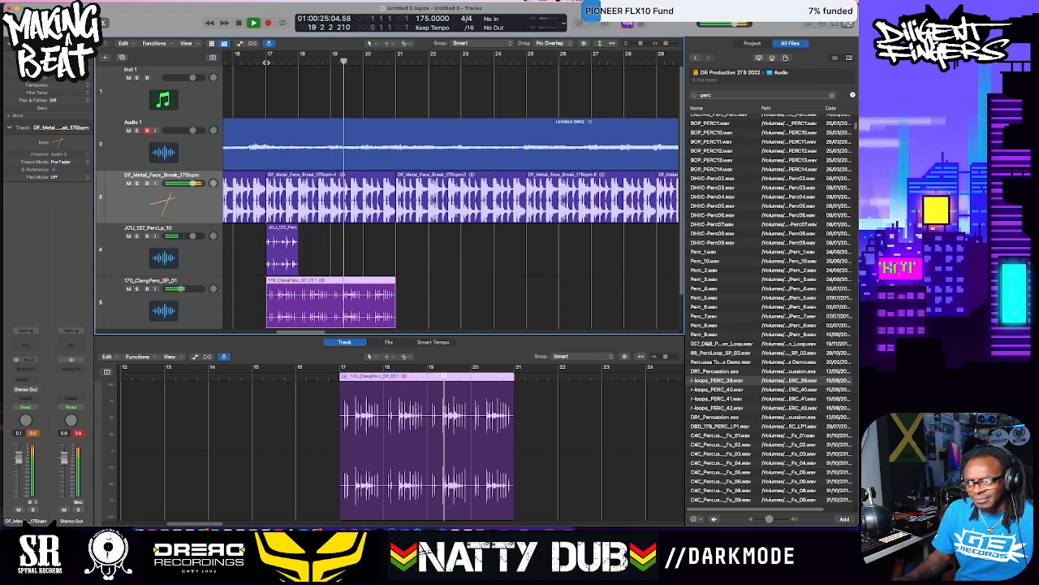
pyautogui.press('space')
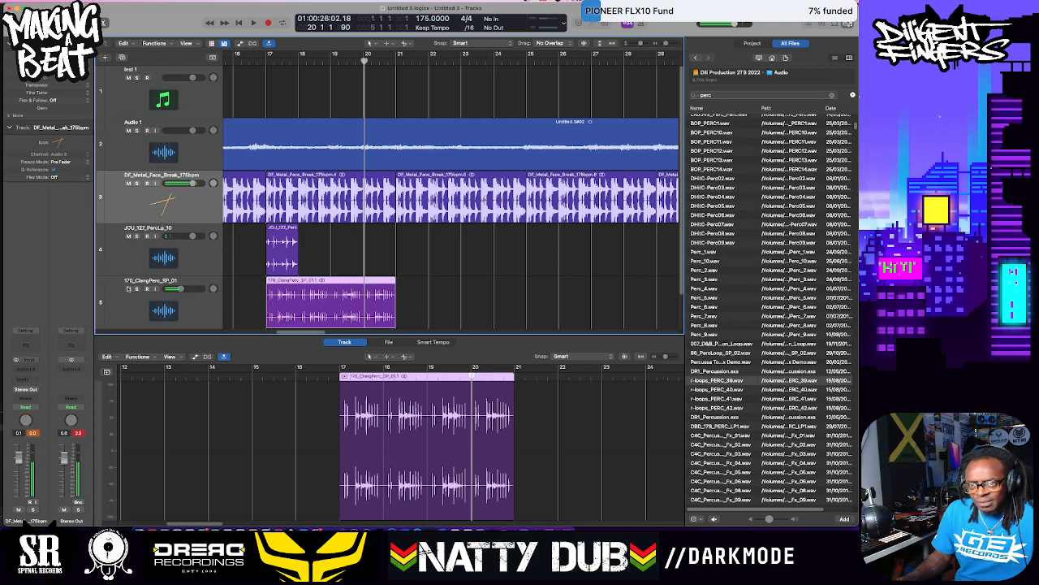
# Solo the 170_ClangPerc_SP_01 track and play it from bar 17
pyautogui.click(137, 289)
pyautogui.click(265, 65)
pyautogui.press('space')
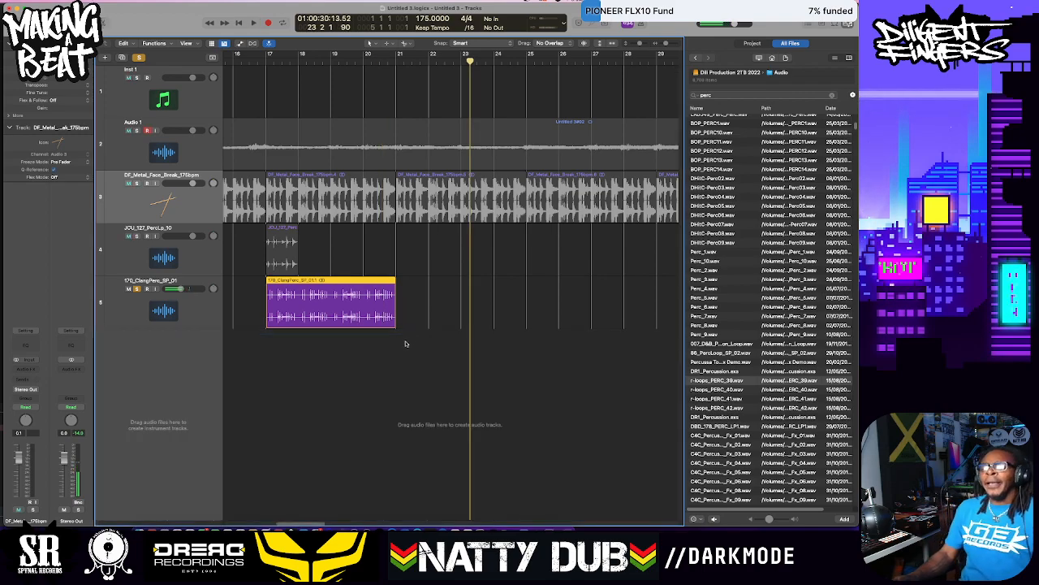
# Open the 170_ClangPerc_SP_01 region in the audio file editor and normalize its audio
pyautogui.doubleClick(358, 316)
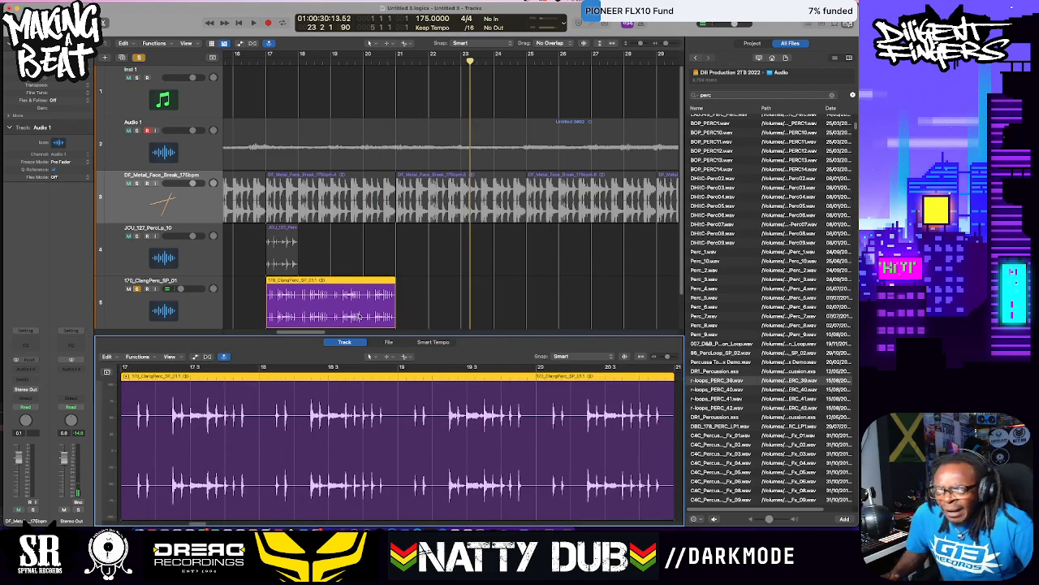
pyautogui.click(390, 342)
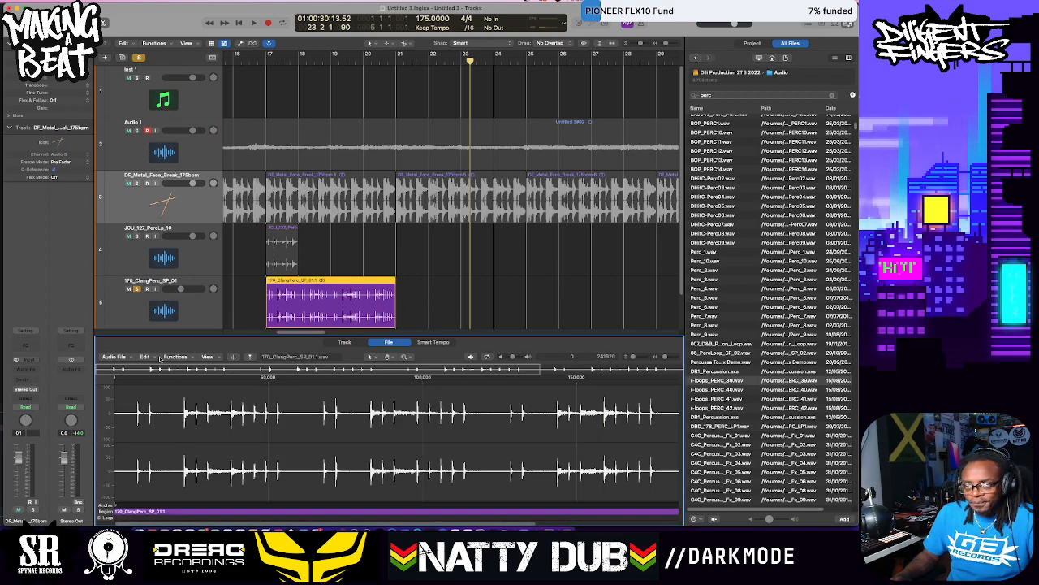
pyautogui.click(174, 358)
pyautogui.click(174, 366)
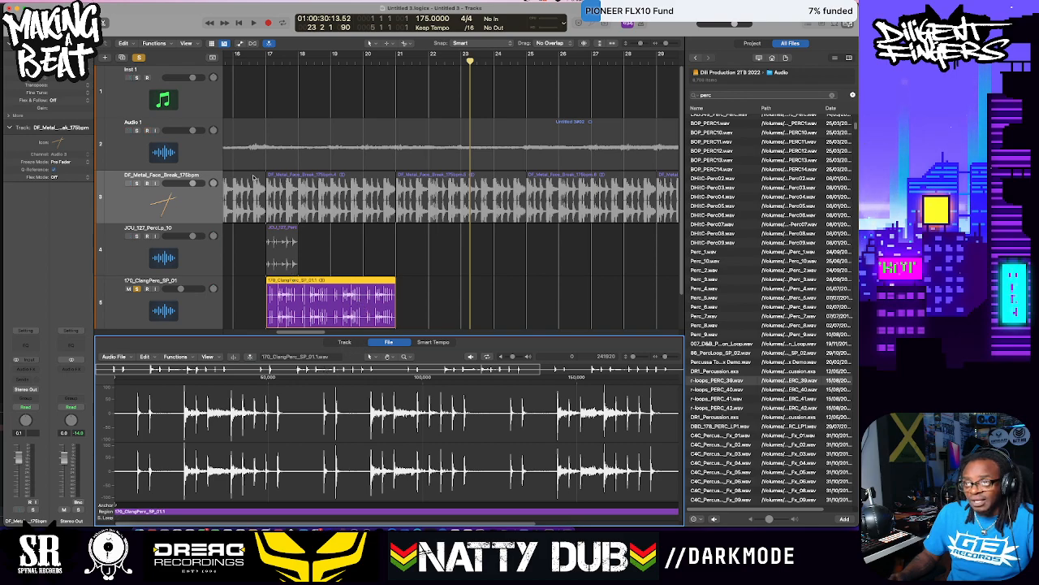
# Play the soloed percussion loop from bar 17, and set a cycle range from bar 17 to bar 21 for looped playback
pyautogui.click(264, 60)
pyautogui.press('space')
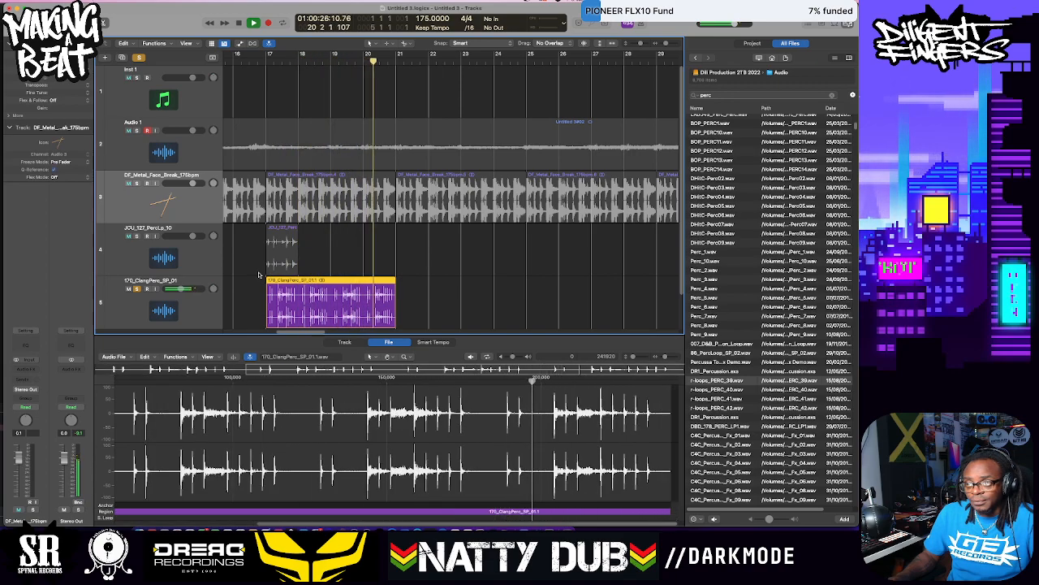
pyautogui.press('space')
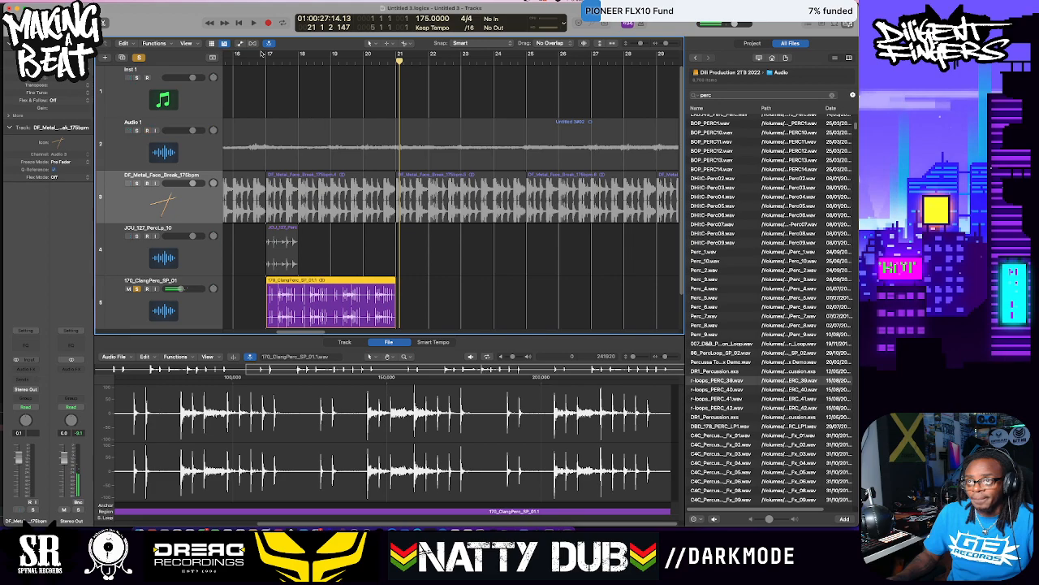
pyautogui.moveTo(269, 55); pyautogui.dragTo(398, 54)
pyautogui.press('space')
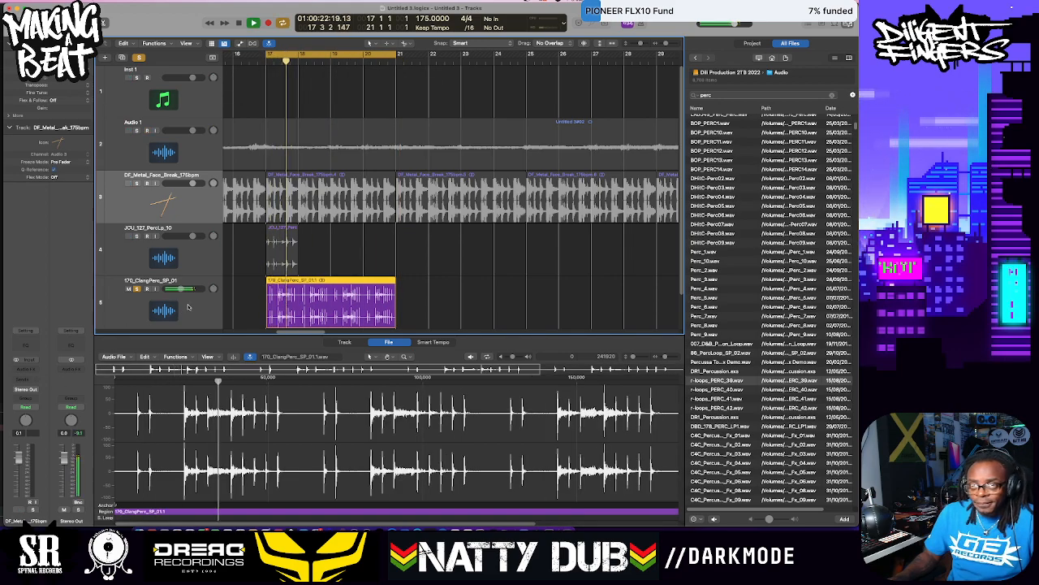
# Insert the FF Pro-Q 2 equalizer on the 170_ClangPerc_SP_01 track and close its window
pyautogui.click(36, 368)
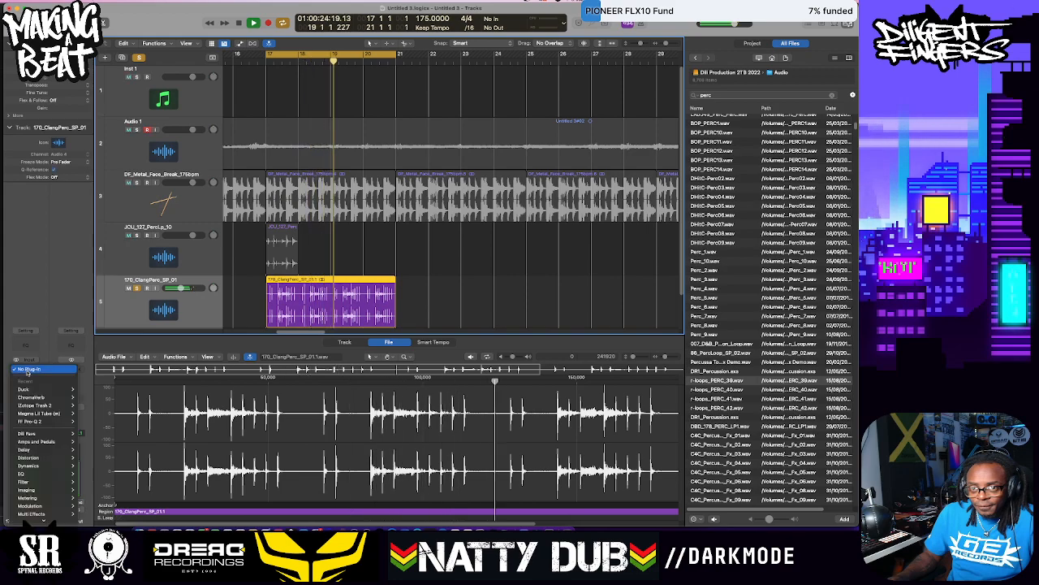
pyautogui.click(88, 421)
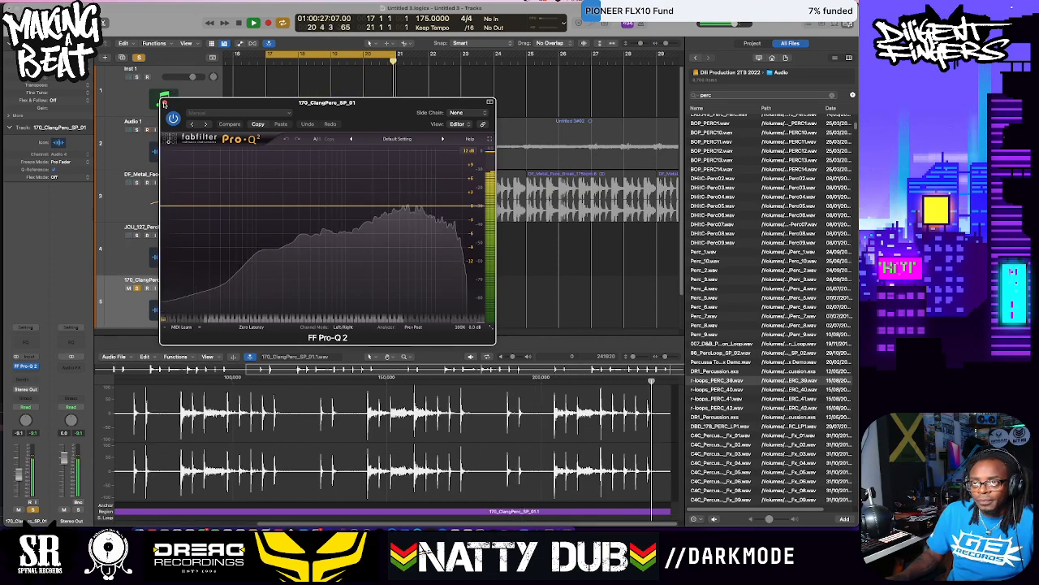
pyautogui.click(165, 102)
# Add the Noise Engineering Ruina distortion after the equalizer and move its window clear of the percussion region
pyautogui.click(21, 376)
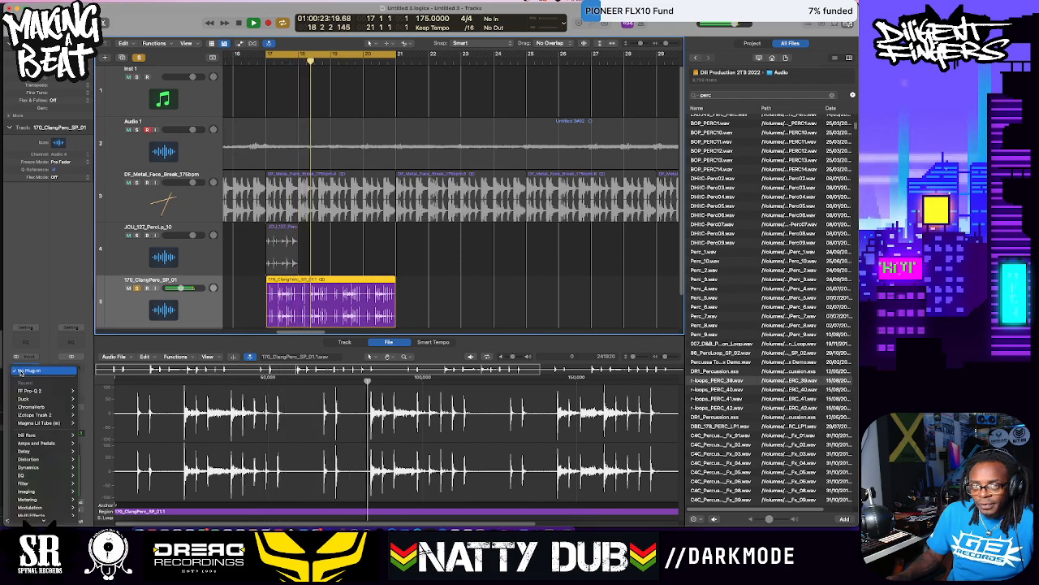
pyautogui.moveTo(55, 433)
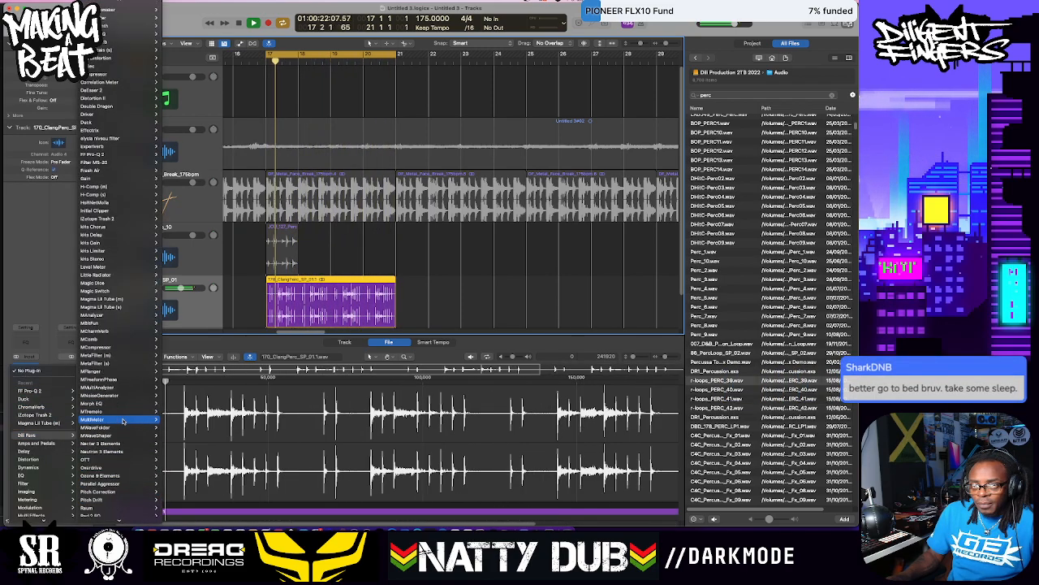
pyautogui.scroll(-2, 116, 349)
pyautogui.scroll(-10, 116, 349)
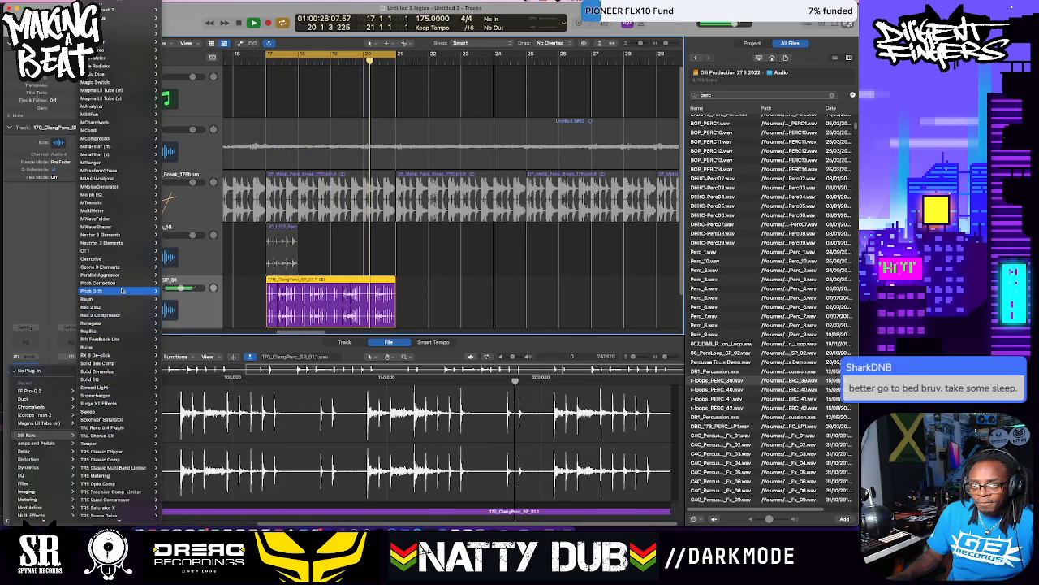
pyautogui.moveTo(121, 328)
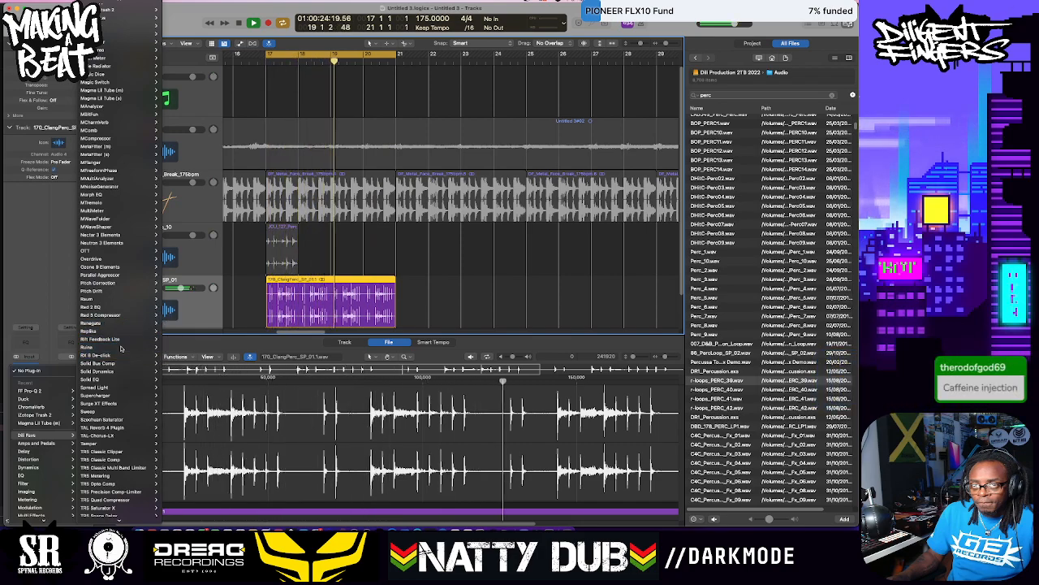
pyautogui.click(175, 364)
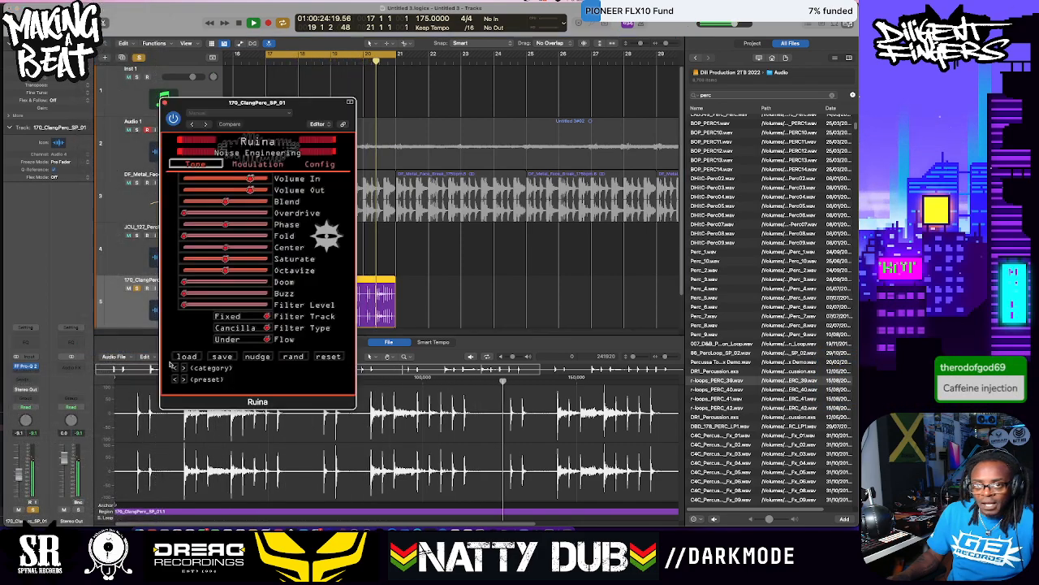
pyautogui.moveTo(310, 106); pyautogui.dragTo(576, 87)
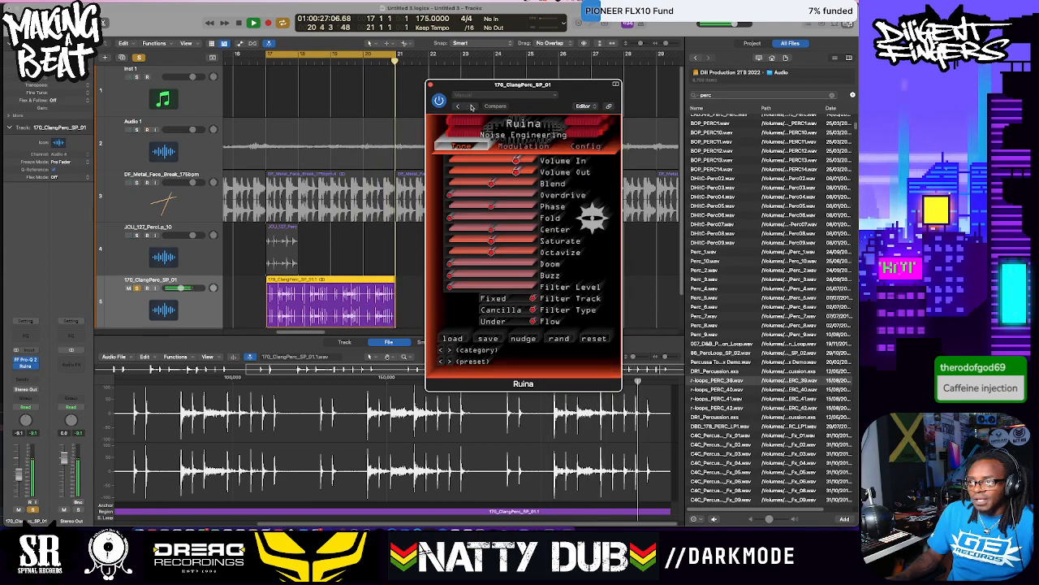
# Audition Ruina's Annihilation presets on the looping percussion, from _acct_term_cause through addressmap and all_volunteer to atmfpnni1dot0
pyautogui.click(471, 106)
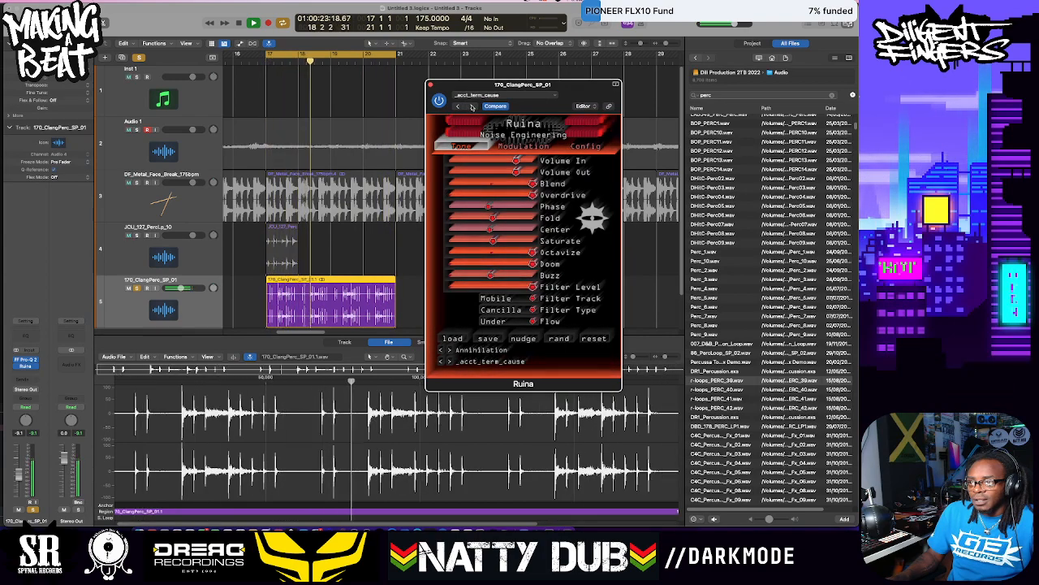
pyautogui.click(471, 107)
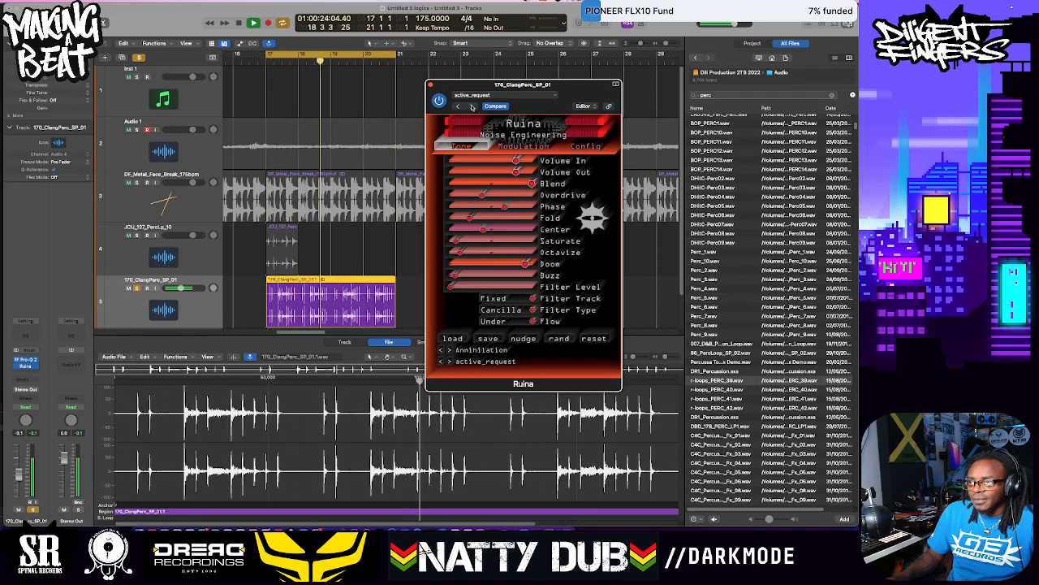
pyautogui.click(472, 107)
pyautogui.click(472, 106)
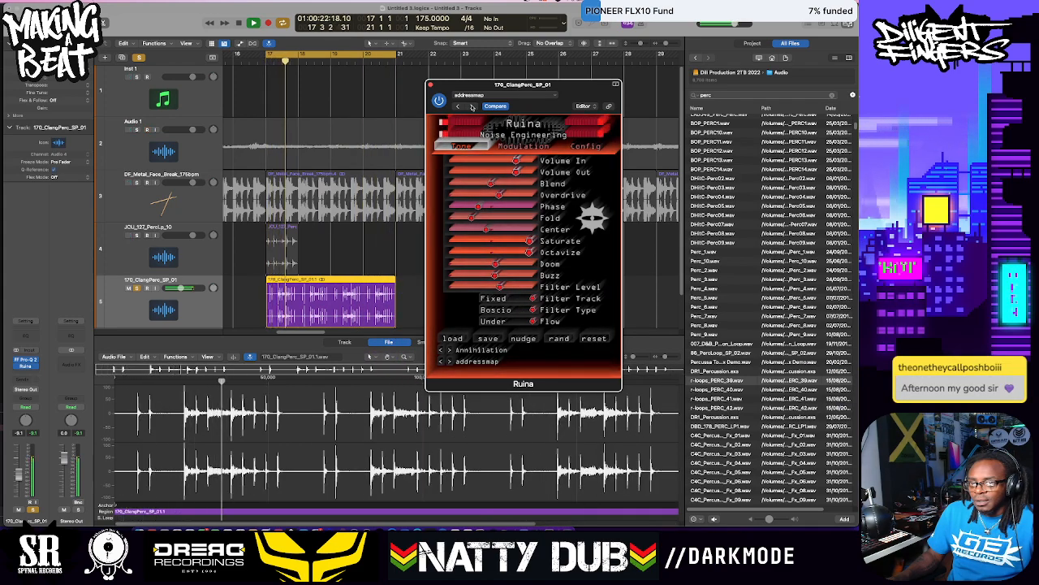
pyautogui.click(472, 106)
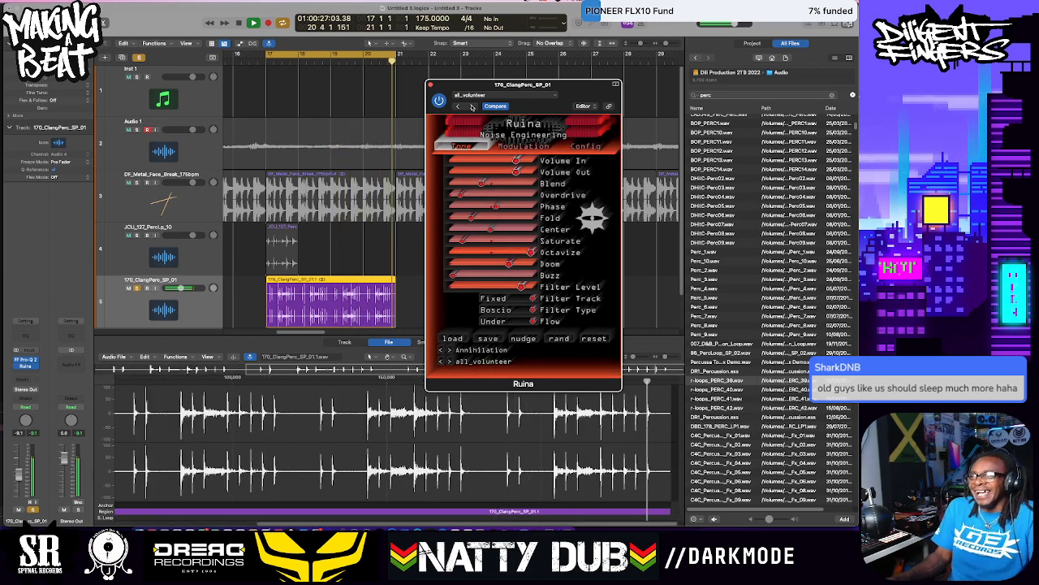
pyautogui.click(472, 106)
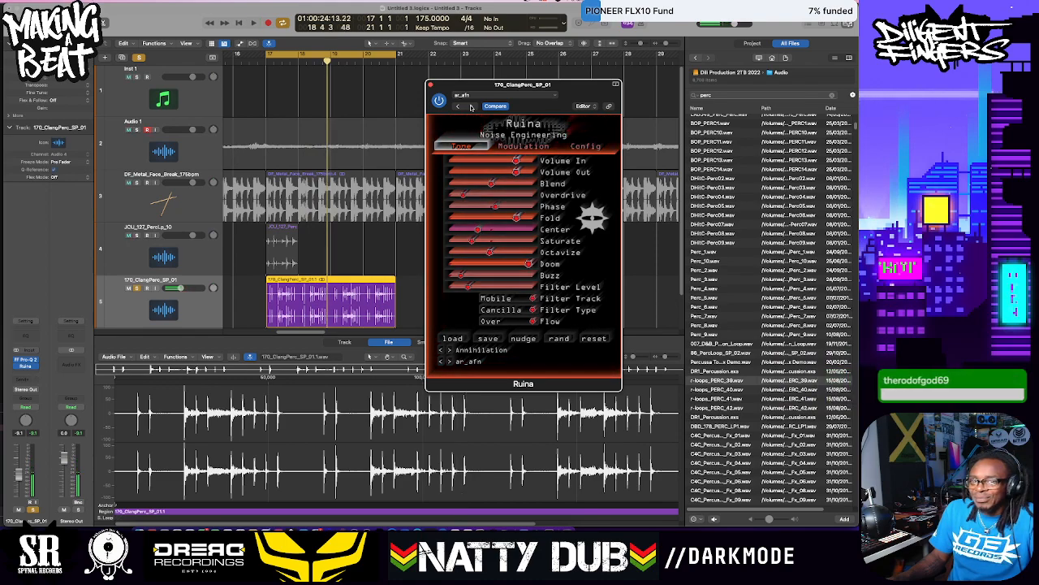
pyautogui.click(471, 107)
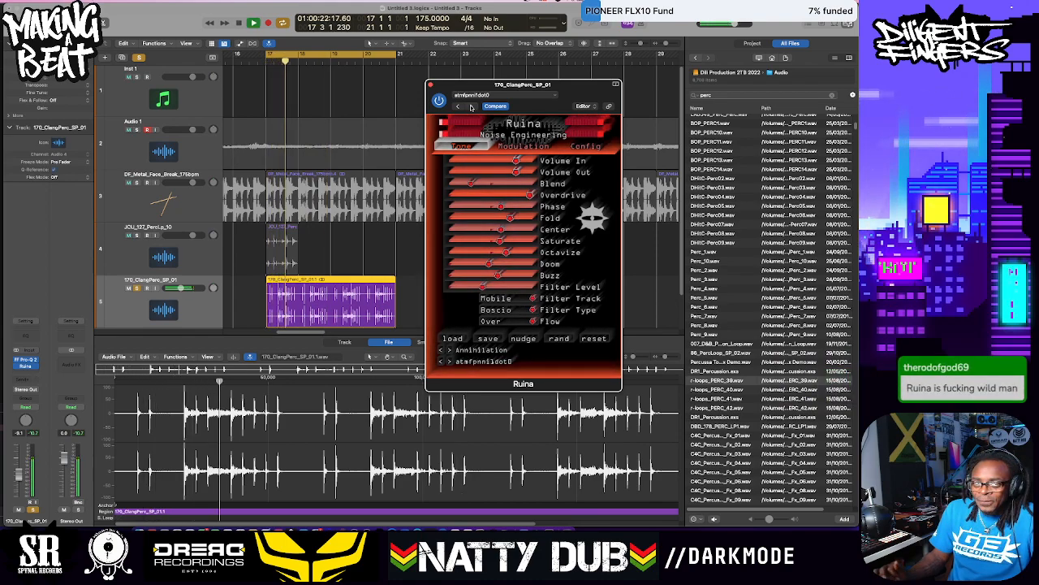
pyautogui.press('space')
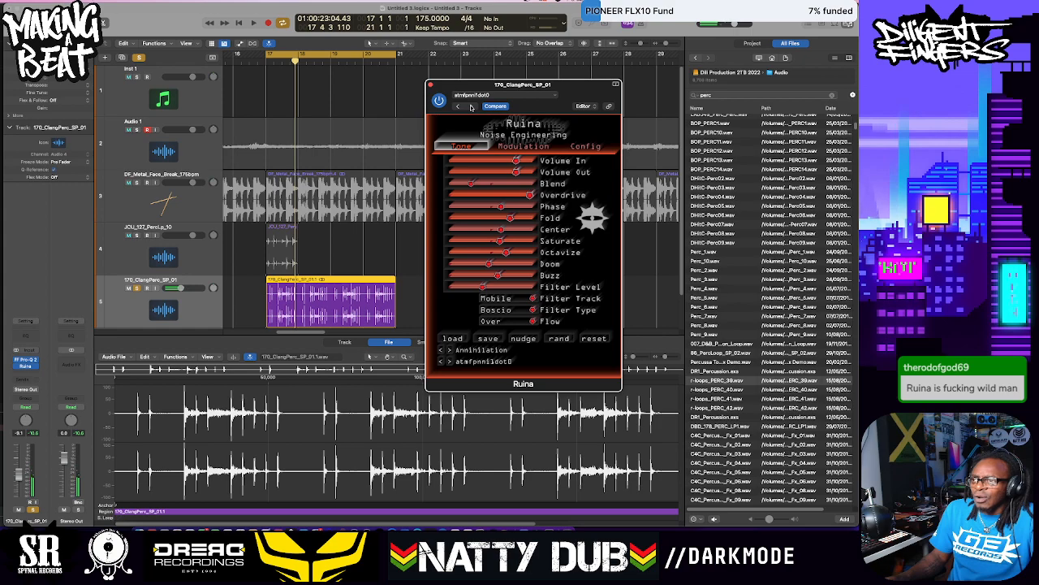
pyautogui.press('space')
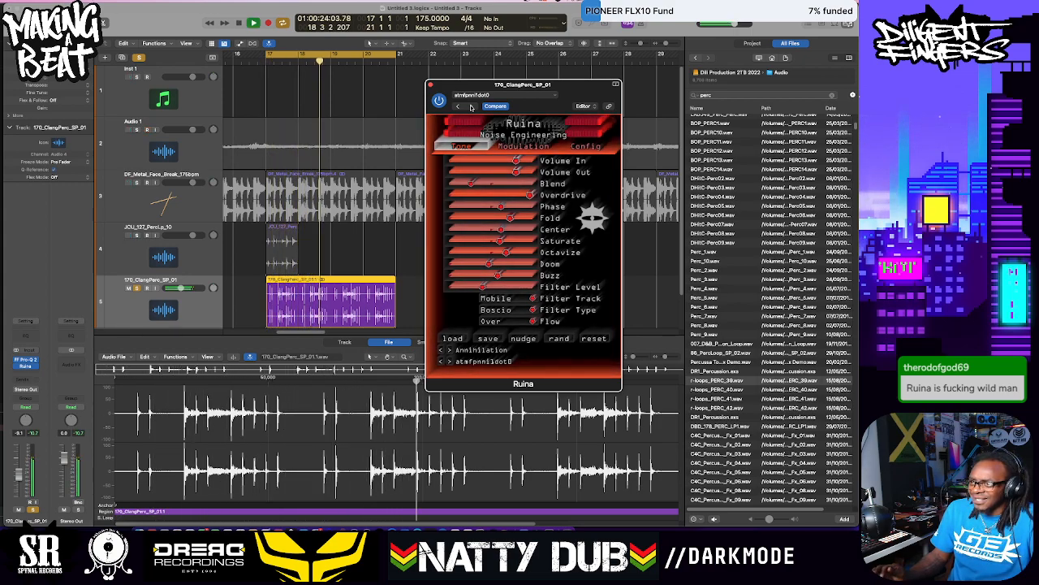
# Continue through Ruina's Annihilation presets on the looping percussion, from bfsetup through crc_static and divide_f12 to error_case
pyautogui.click(470, 107)
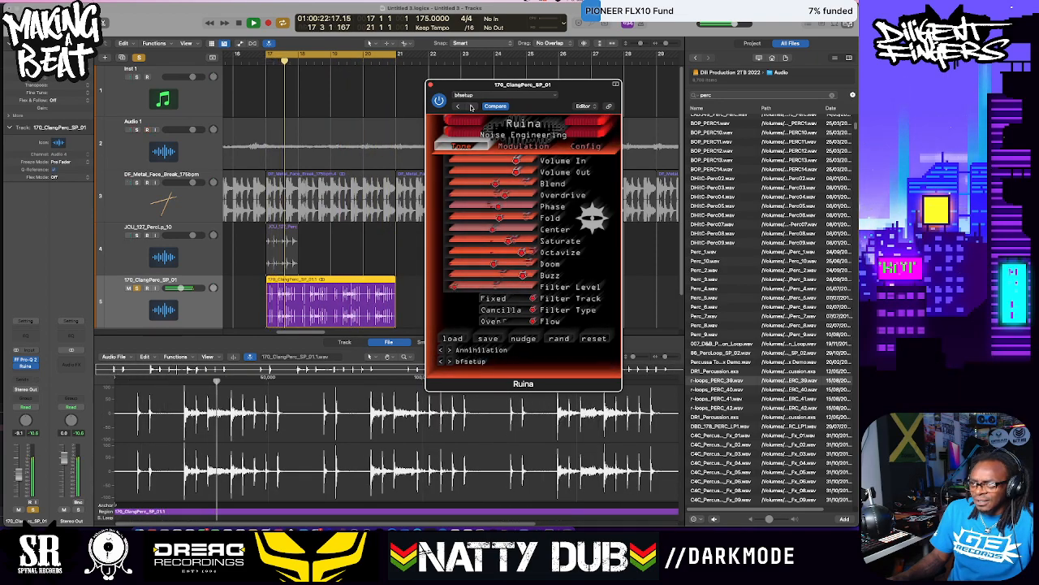
pyautogui.click(470, 106)
pyautogui.click(470, 107)
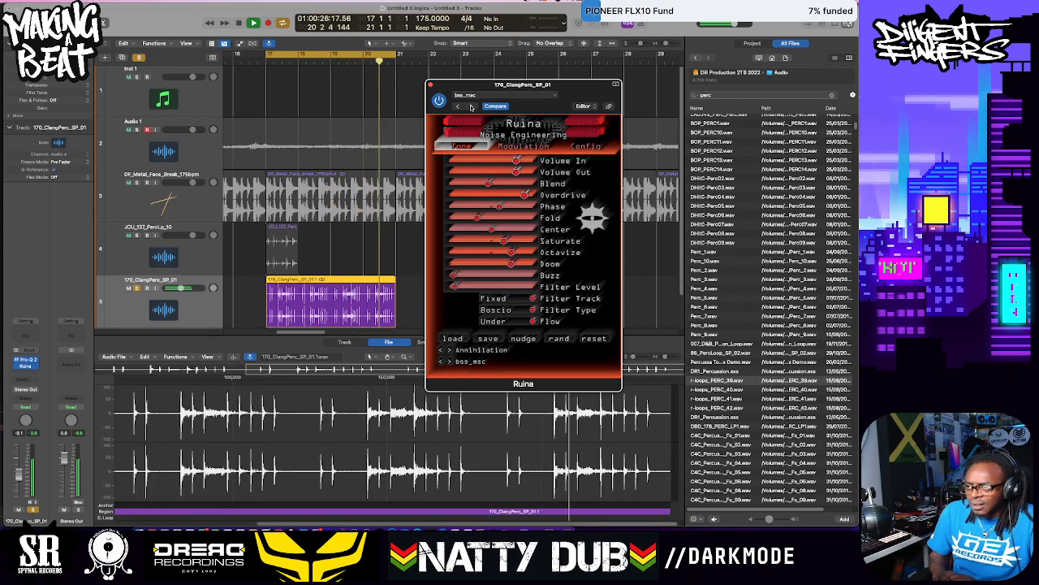
pyautogui.click(470, 106)
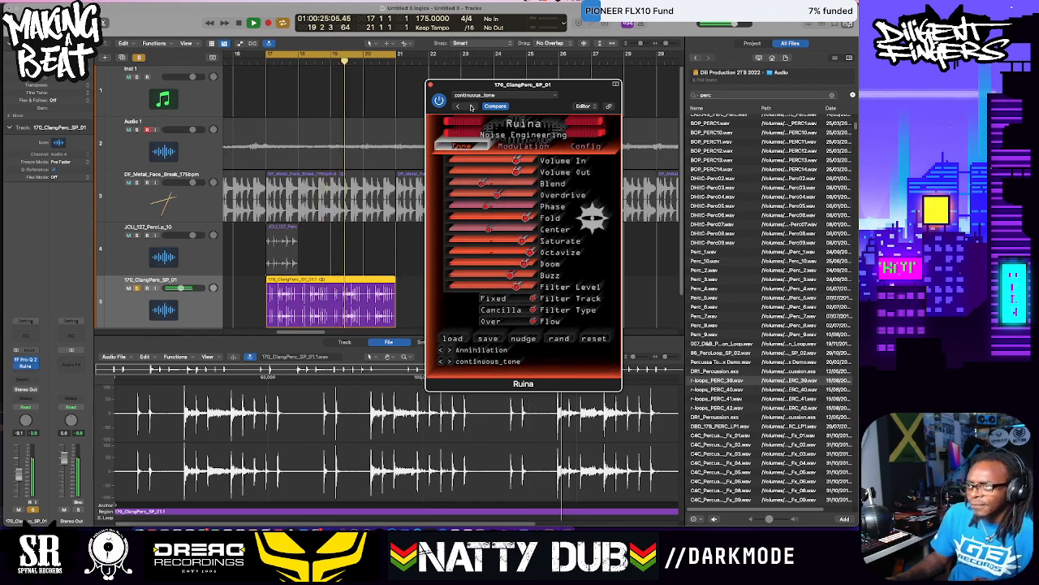
pyautogui.click(472, 107)
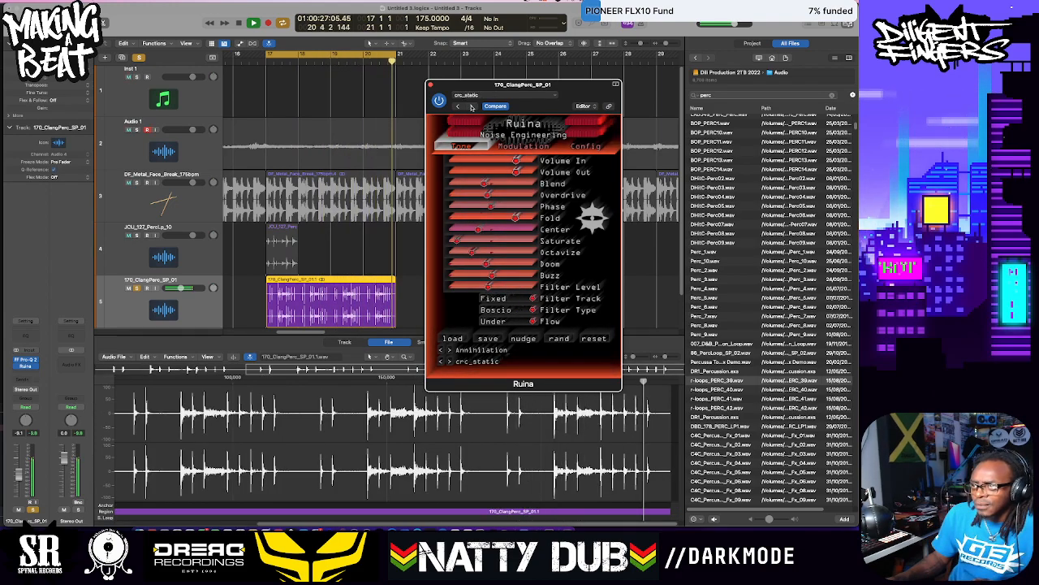
pyautogui.click(472, 106)
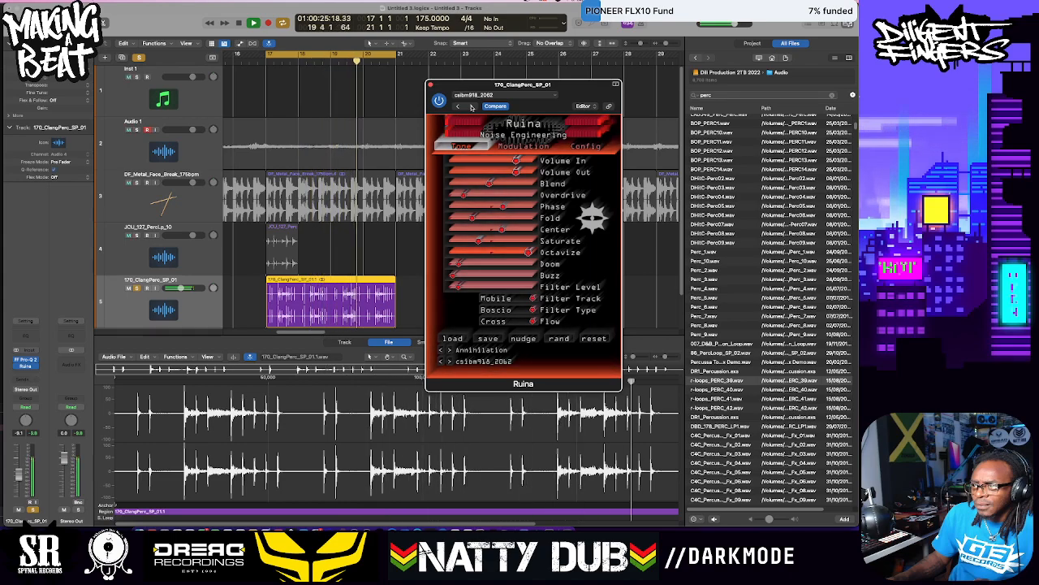
pyautogui.click(472, 106)
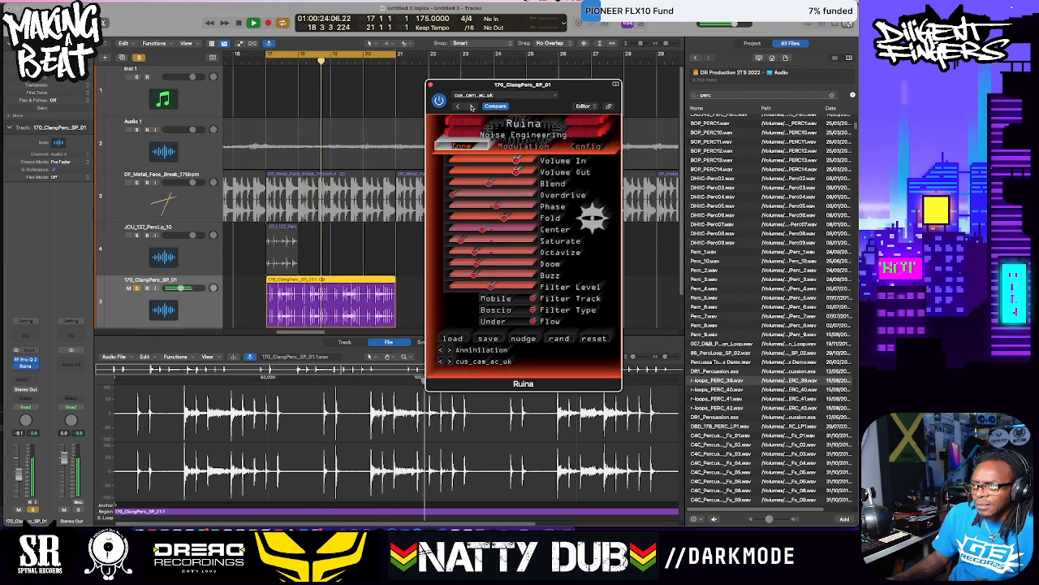
pyautogui.click(472, 106)
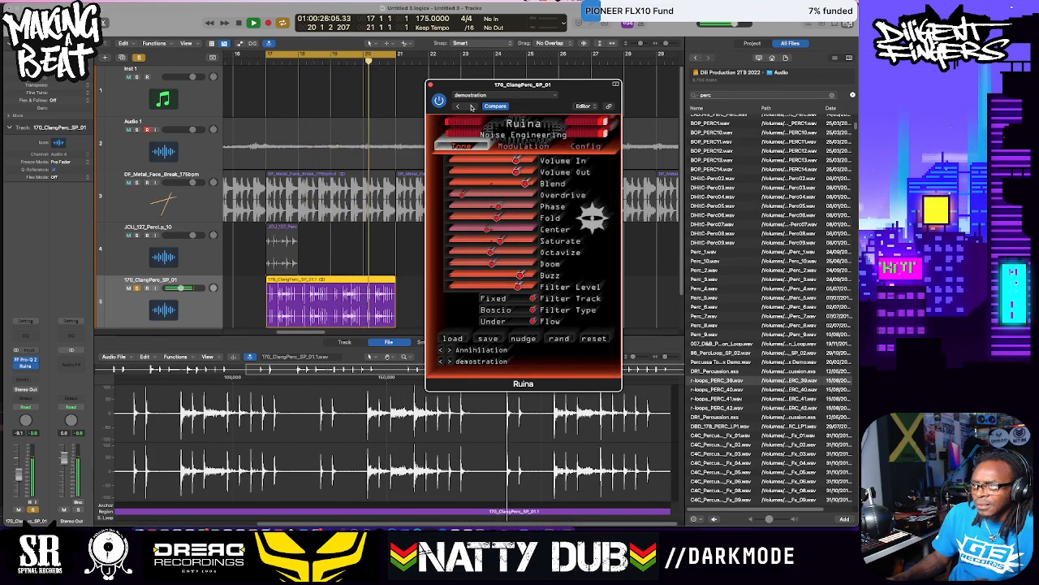
pyautogui.click(472, 106)
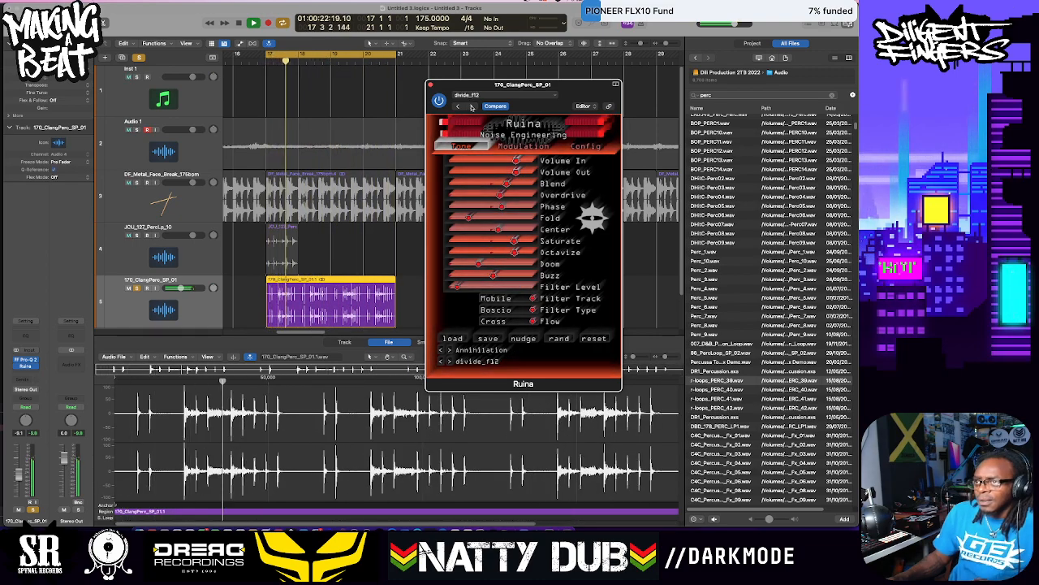
pyautogui.click(472, 106)
pyautogui.click(472, 107)
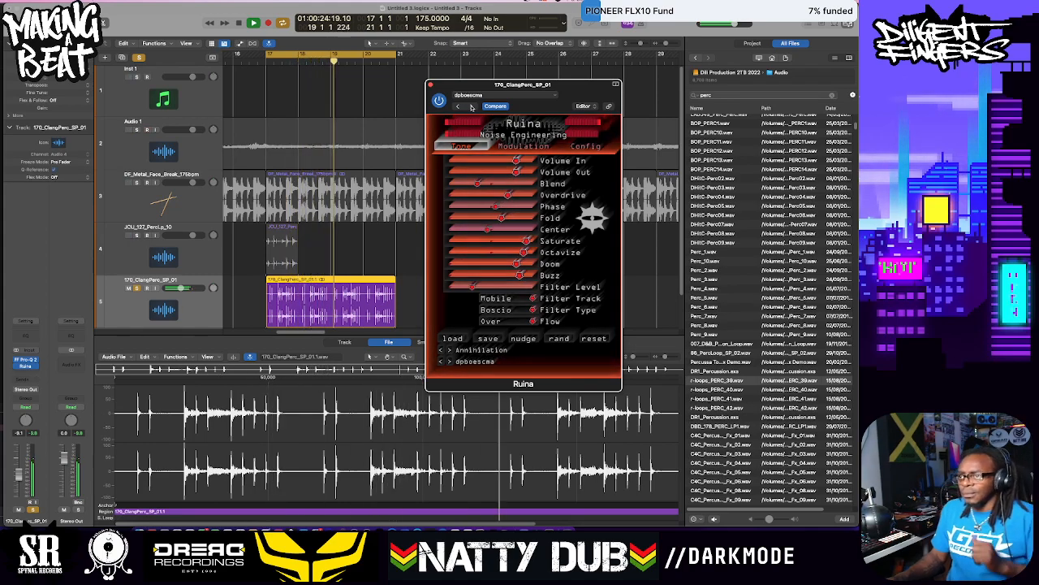
pyautogui.click(472, 106)
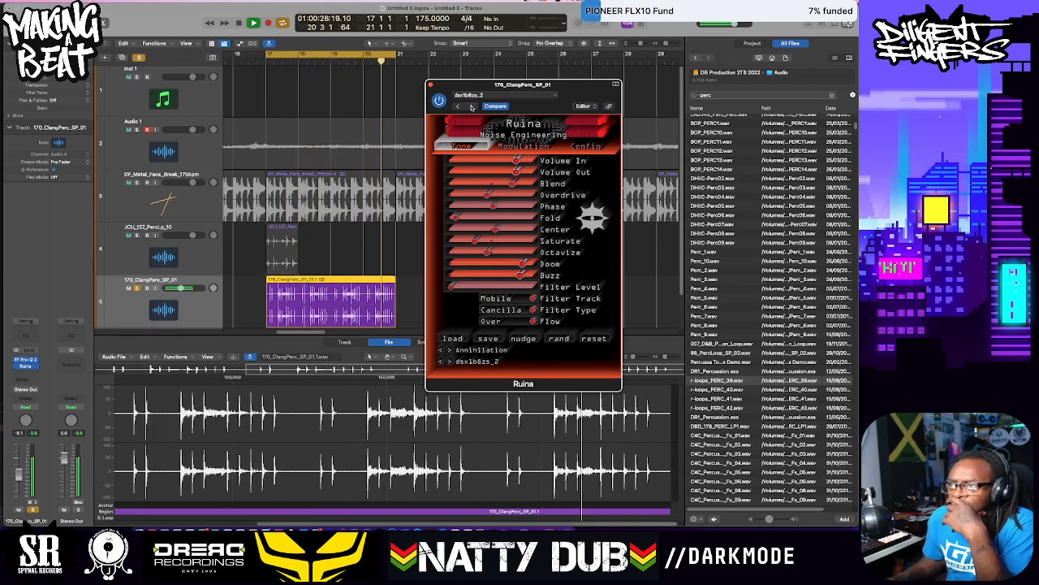
pyautogui.click(472, 106)
pyautogui.click(471, 106)
pyautogui.click(471, 106)
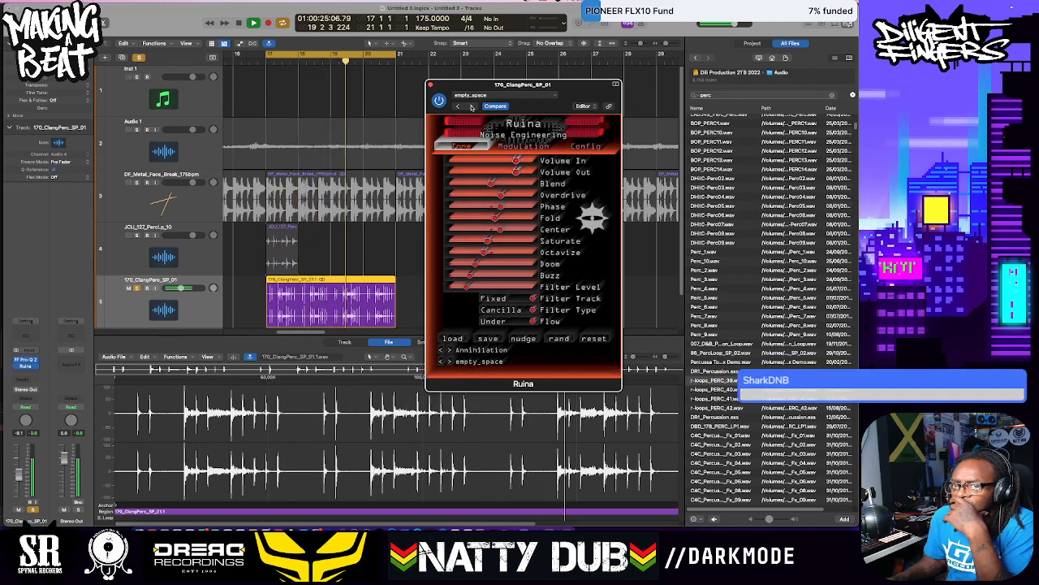
pyautogui.click(471, 106)
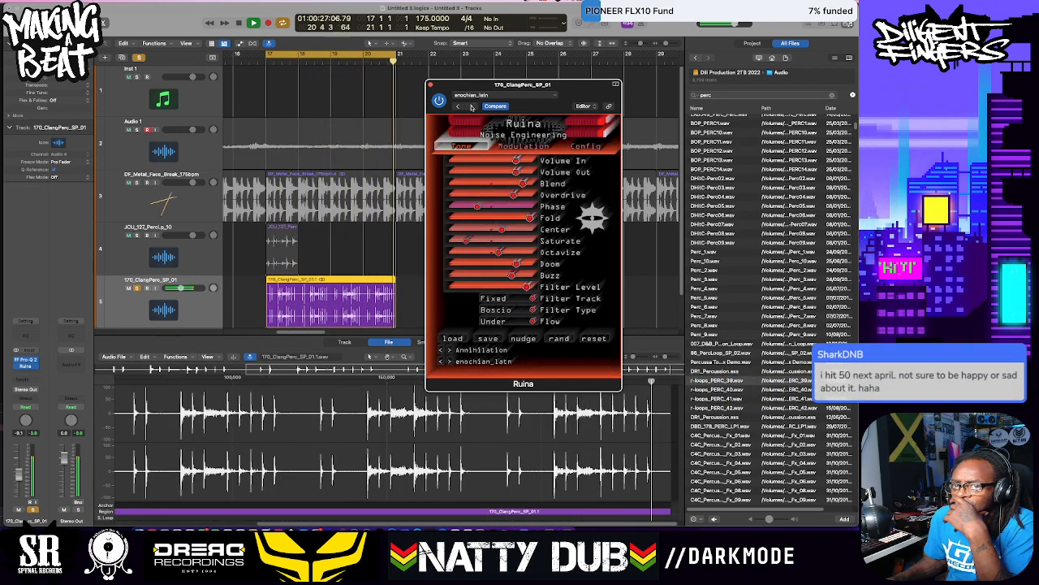
pyautogui.click(472, 106)
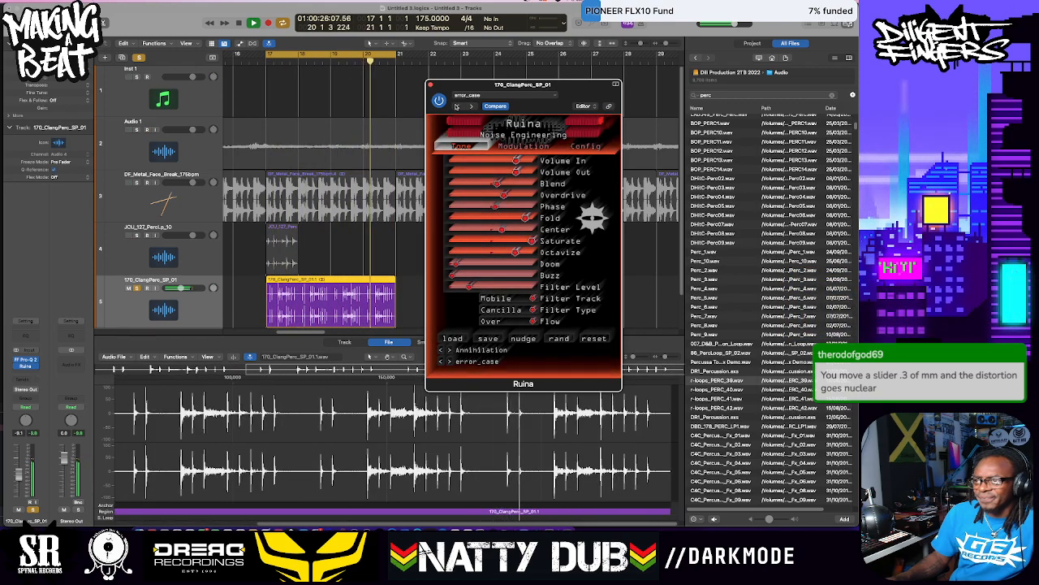
# Continue through Ruina's Annihilation presets from entrydn, error_text, fattr4_mode and frames_23 to gss_c_mech_code, playing the percussion loop to hear them
pyautogui.click(470, 106)
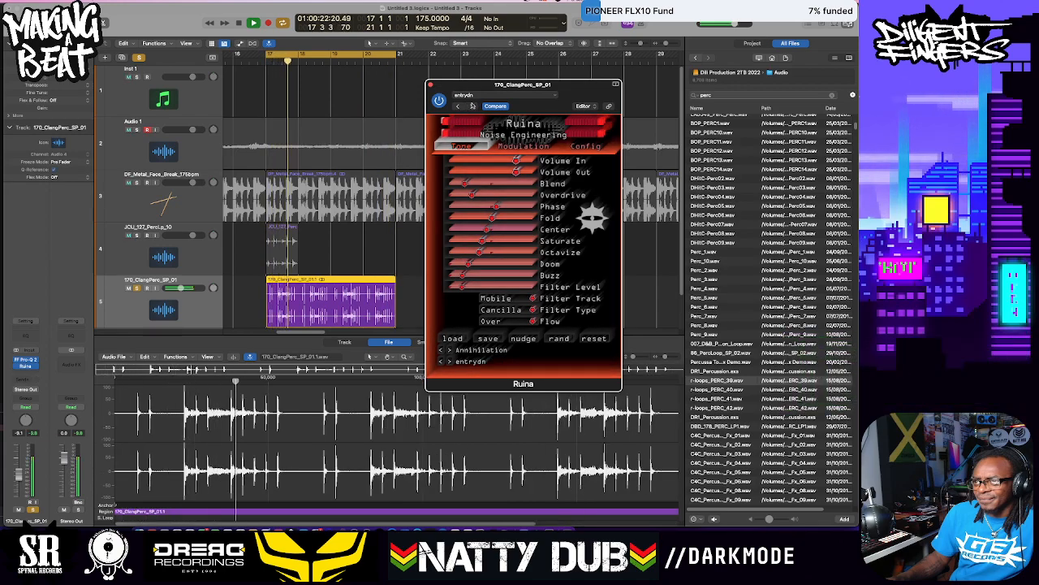
pyautogui.click(471, 107)
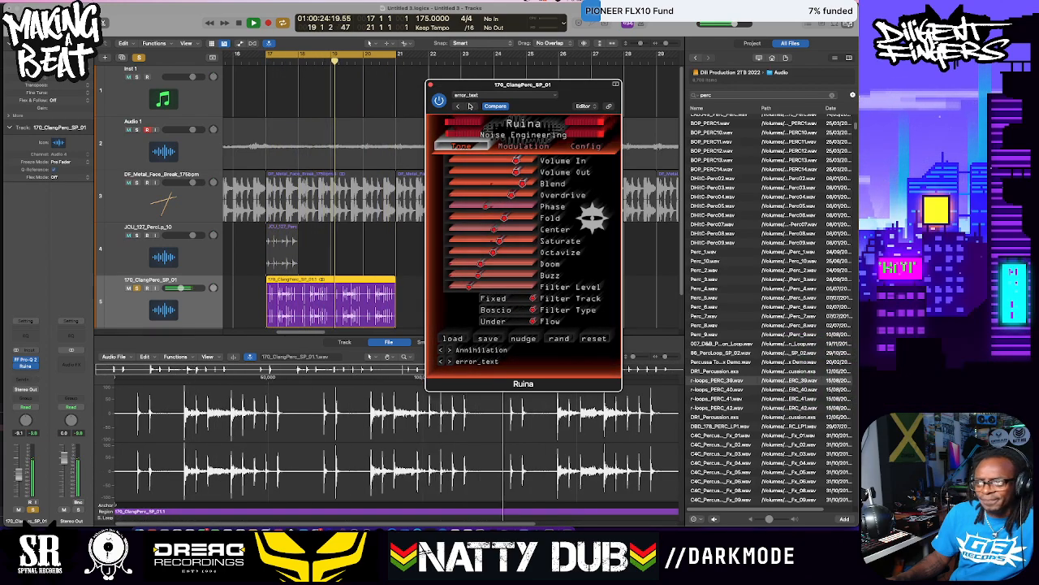
pyautogui.click(471, 107)
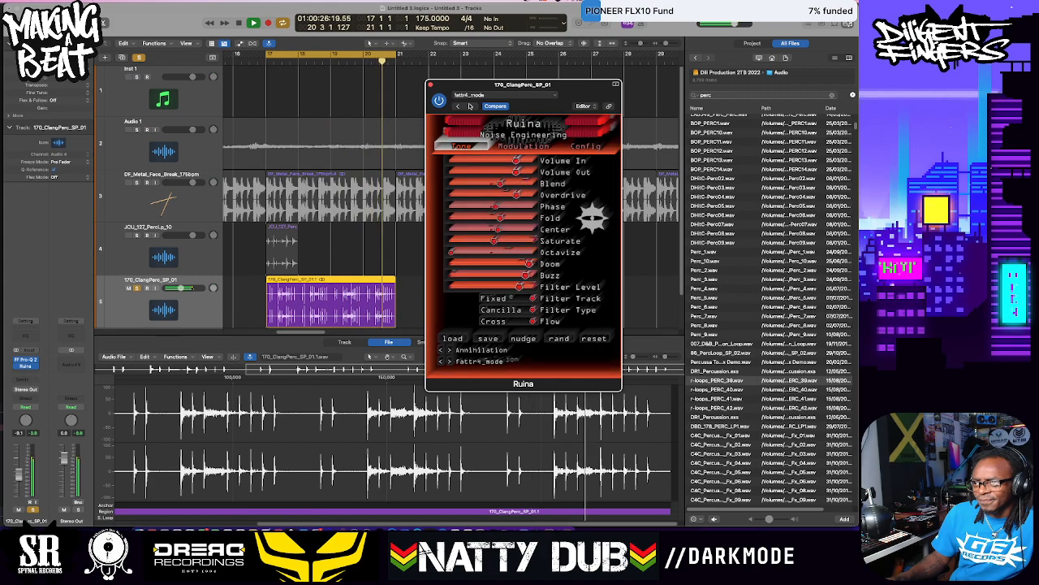
pyautogui.click(472, 106)
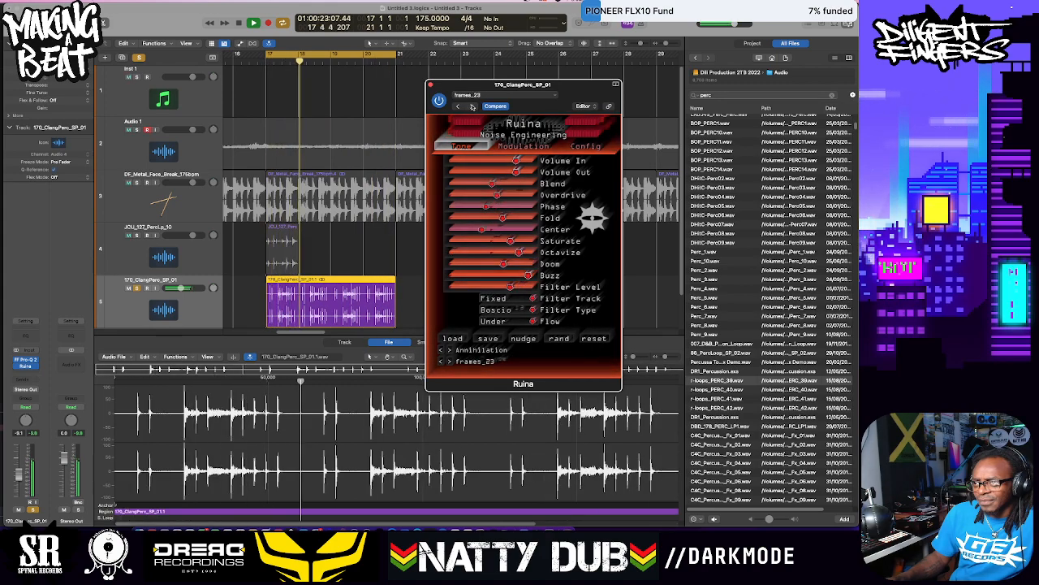
pyautogui.click(472, 107)
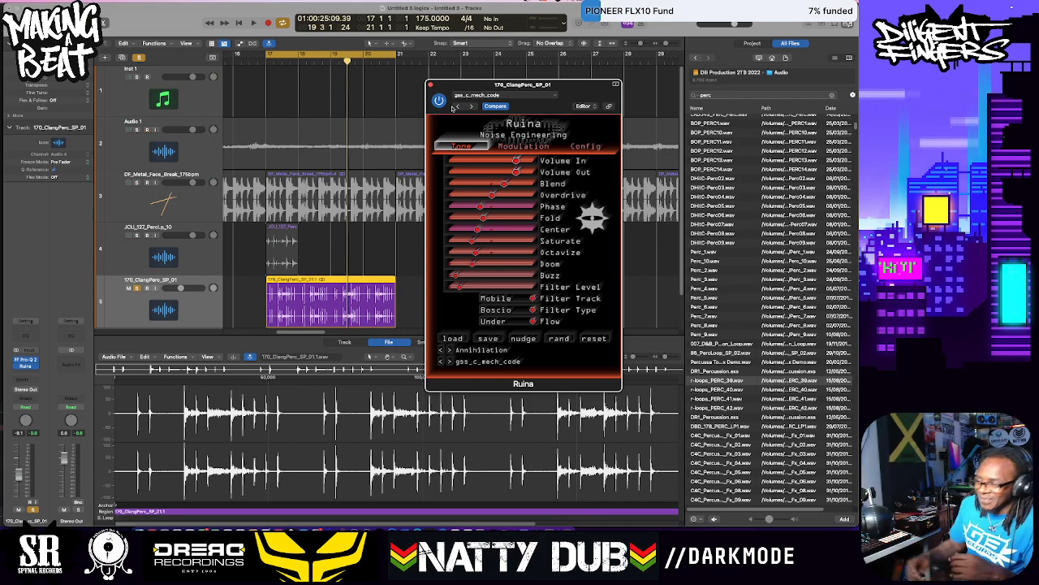
pyautogui.press('space')
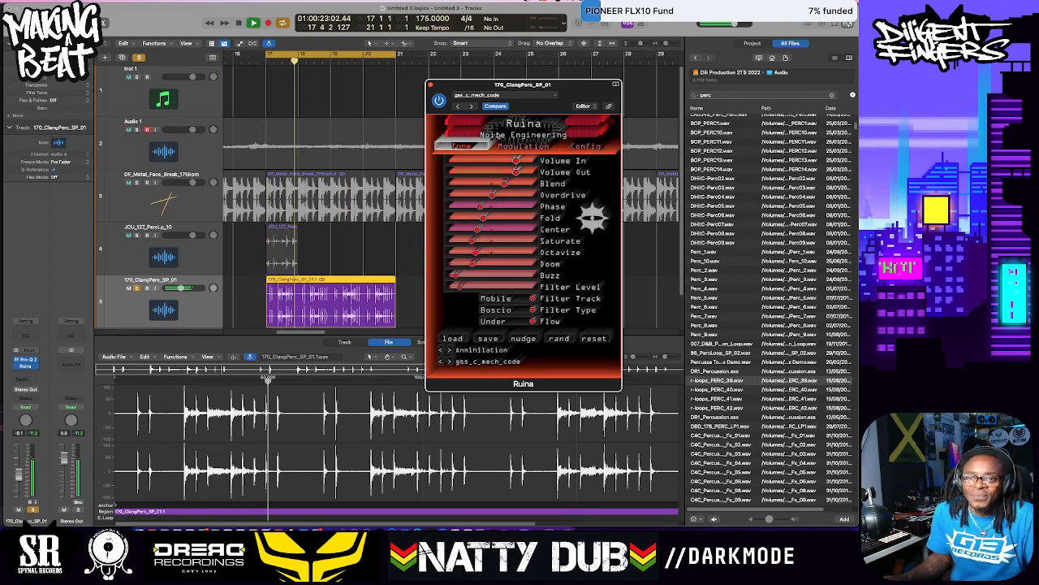
pyautogui.press('space')
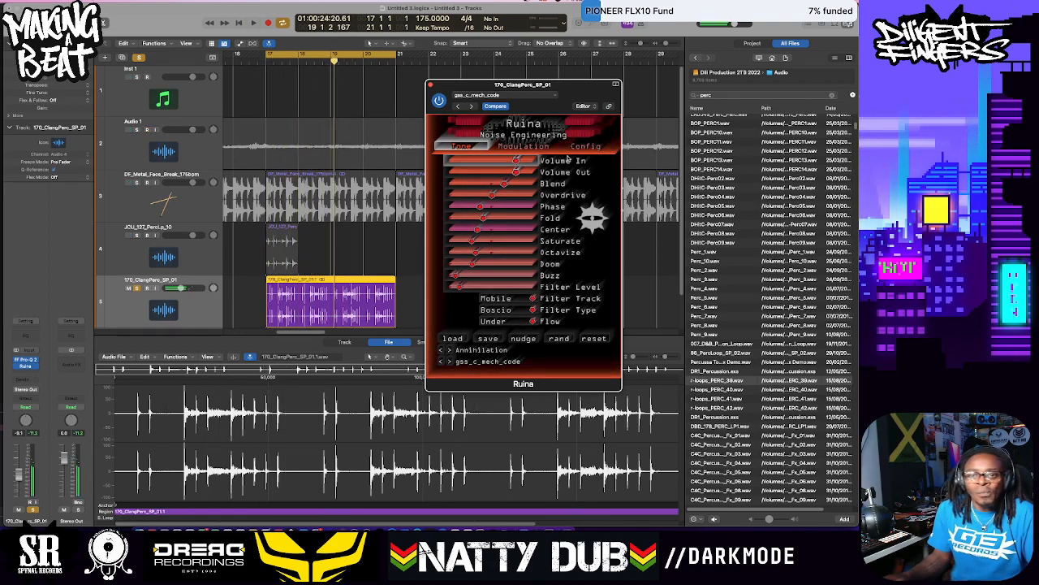
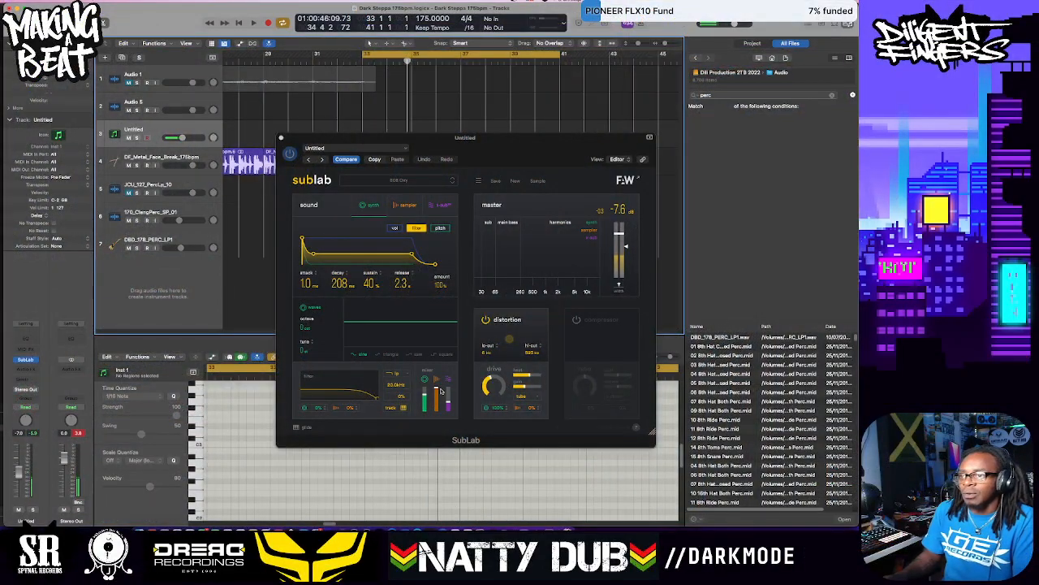
# Browse SubLab's 808 presets, load 808 Smoke and close the preset browser
pyautogui.click(454, 183)
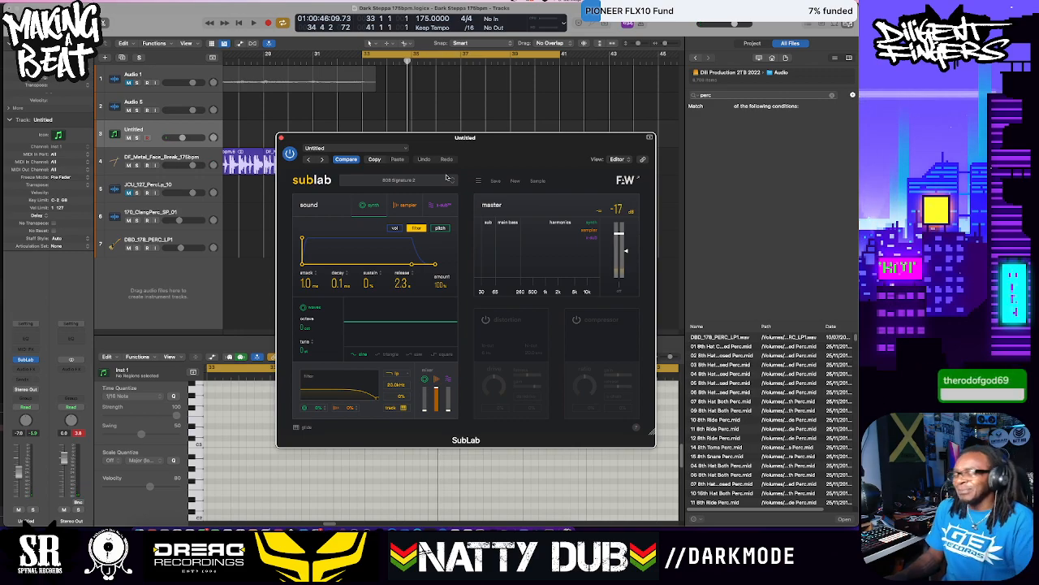
pyautogui.click(452, 181)
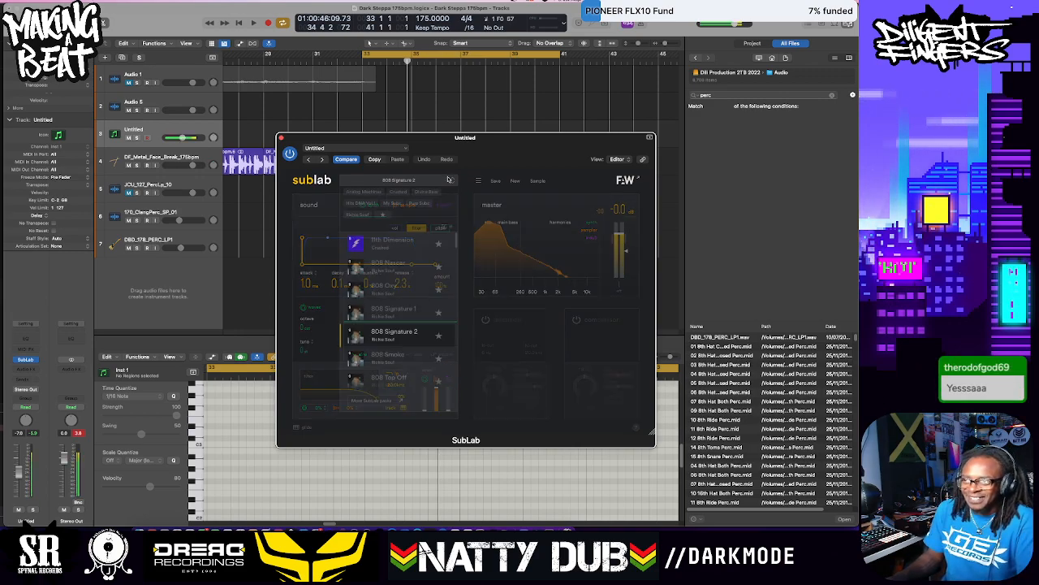
pyautogui.press('Down')
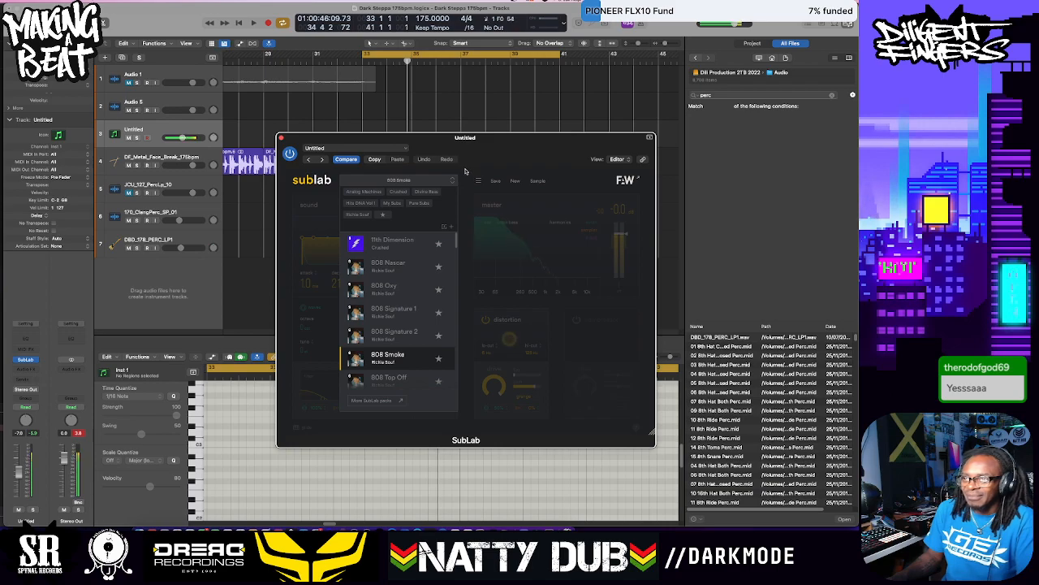
pyautogui.click(398, 178)
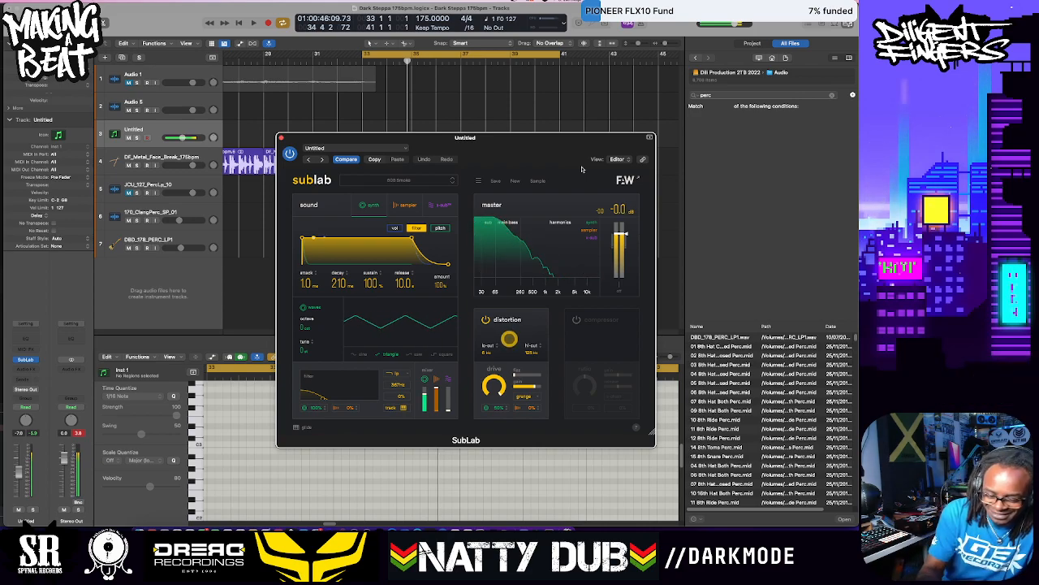
# Lower the DF_Metal_Face_Break_175bpm track's volume while playing the loop to balance it against the sub bass
pyautogui.press('space')
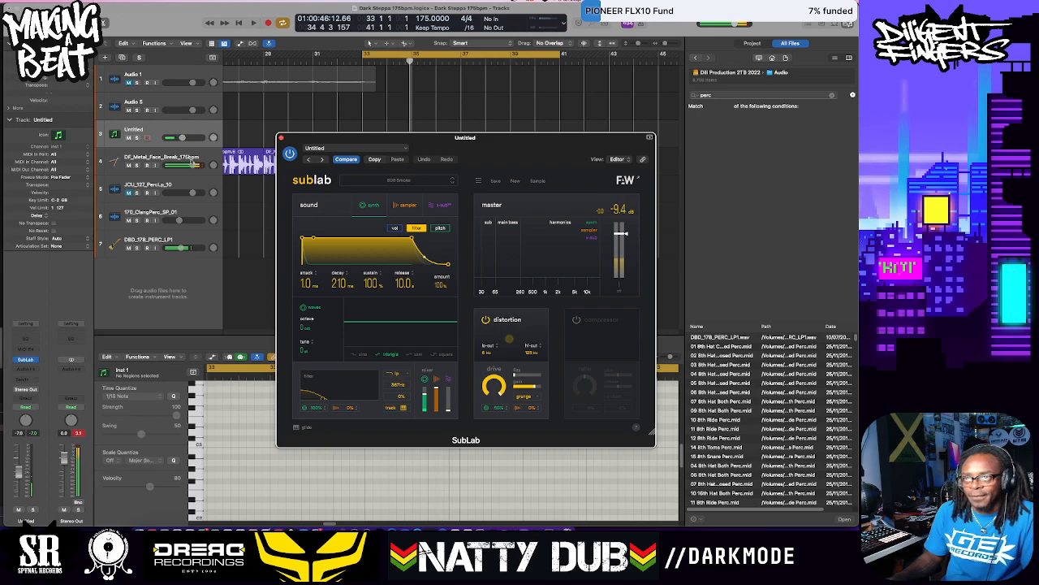
pyautogui.moveTo(193, 165); pyautogui.dragTo(187, 166)
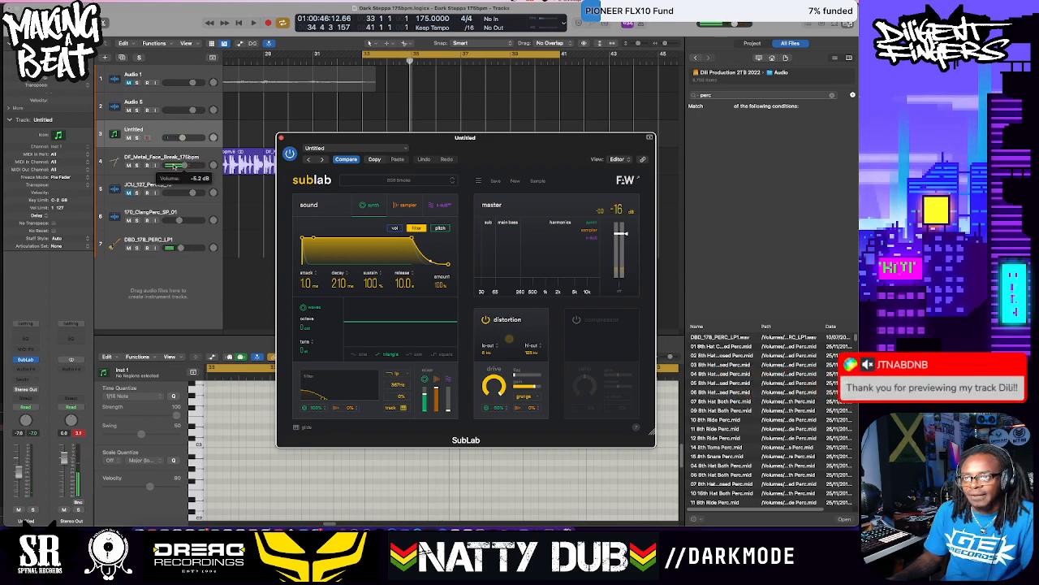
pyautogui.press('space')
pyautogui.moveTo(185, 166); pyautogui.dragTo(182, 167)
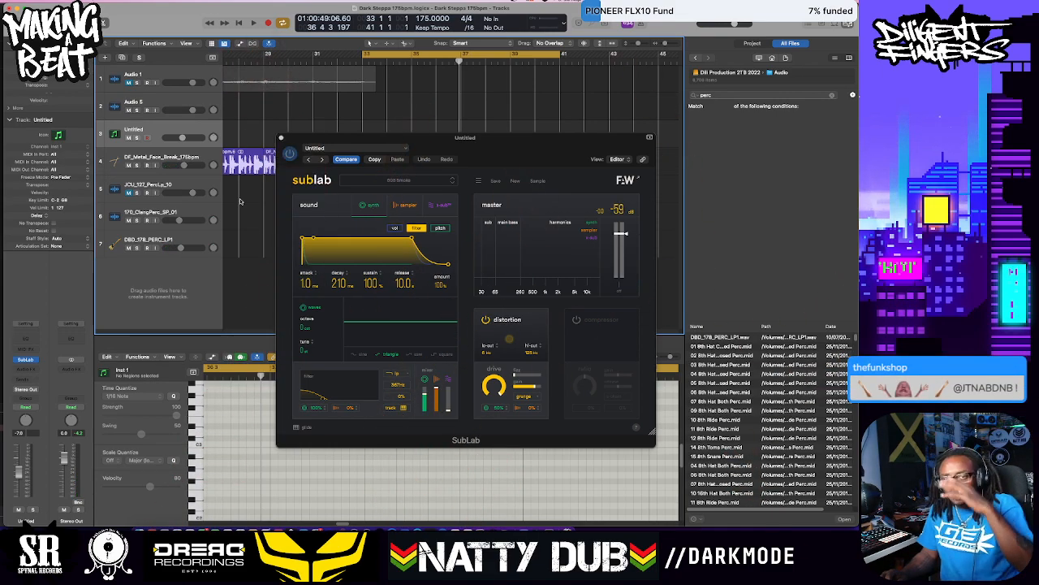
pyautogui.press('space')
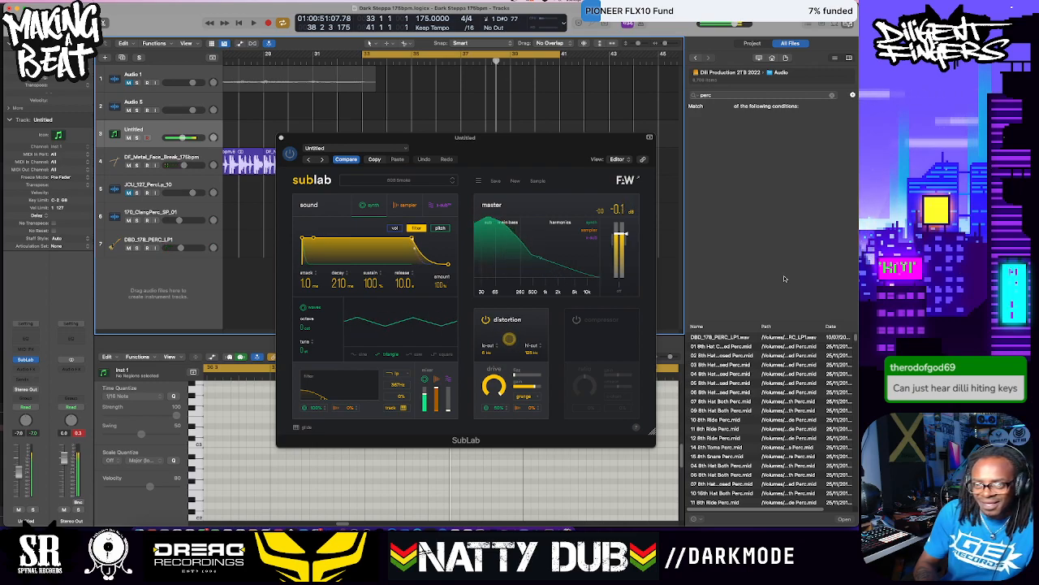
pyautogui.press('space')
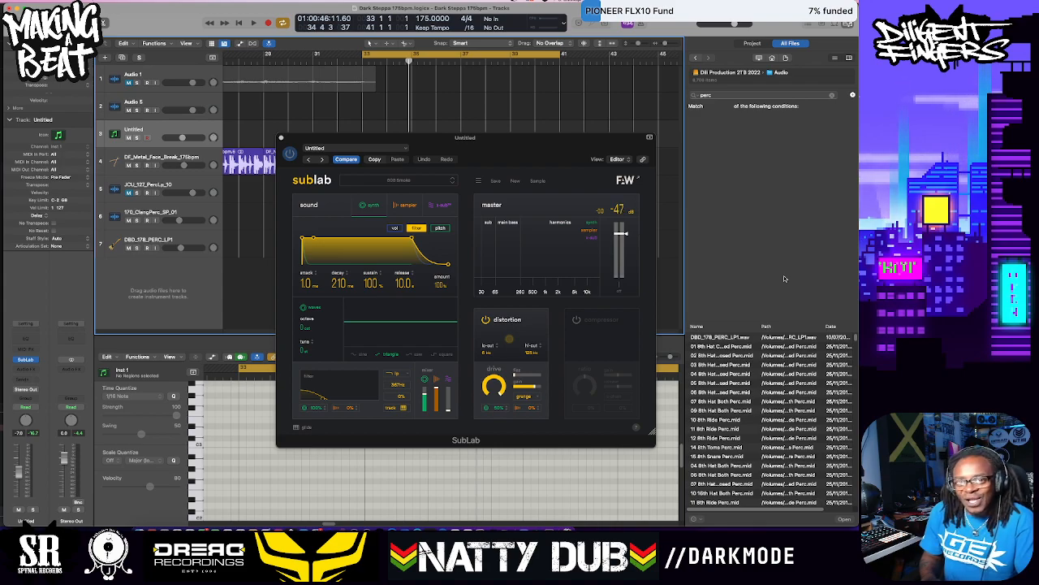
pyautogui.press('space')
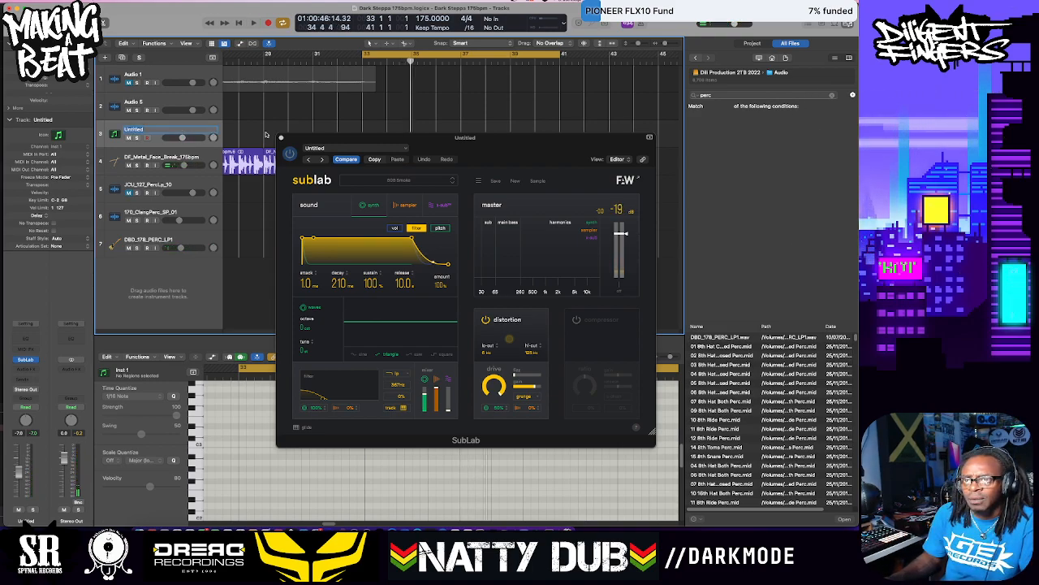
# Rename the SubLab instrument track as Dill Sub
pyautogui.write('Dili')
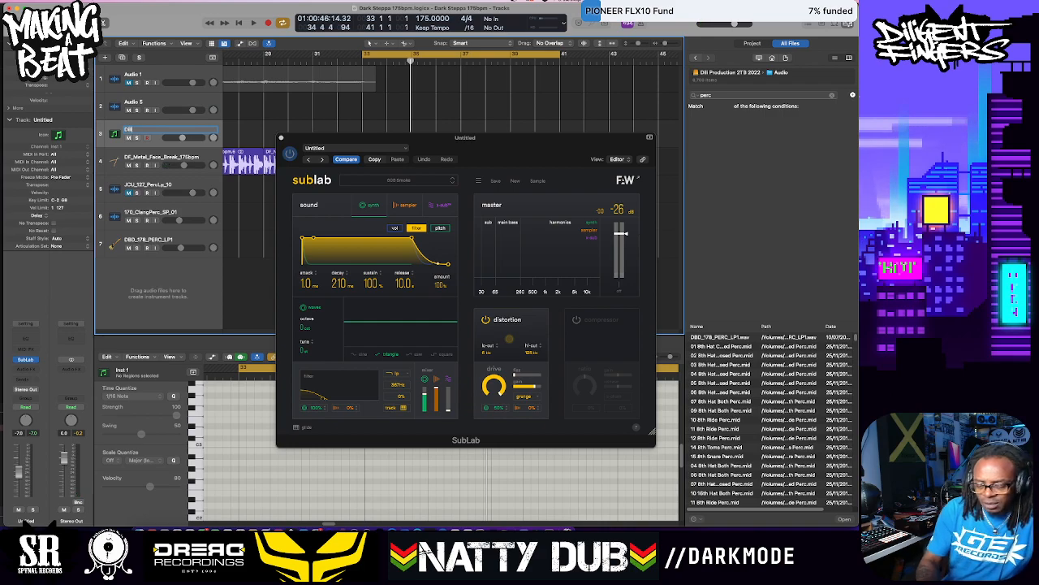
pyautogui.press('BackSpace')
pyautogui.write('l Sub')
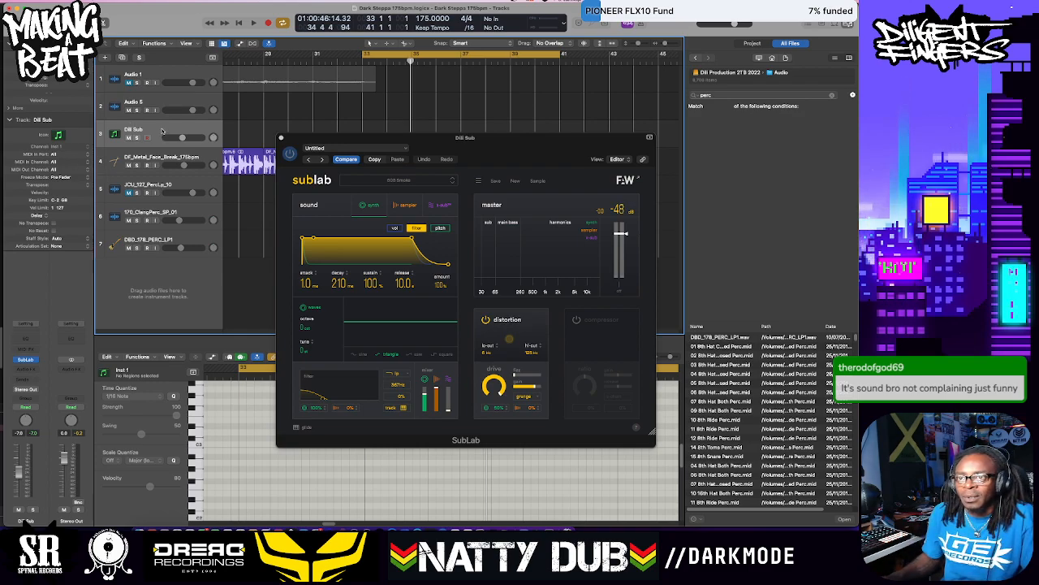
# Create a new software instrument track below Dill Sub and load the Vital synthesizer on it
pyautogui.click(106, 57)
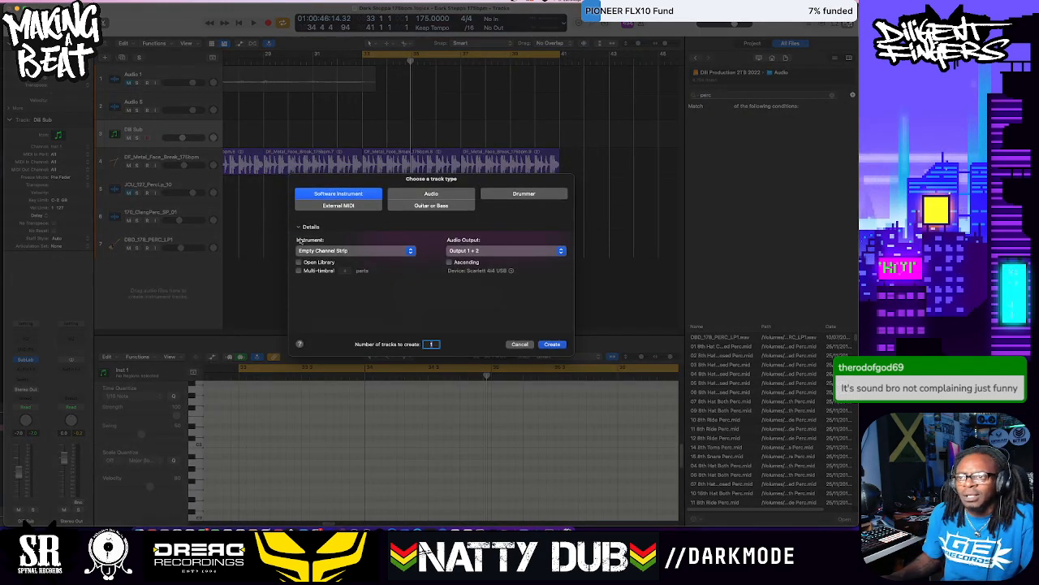
pyautogui.click(551, 345)
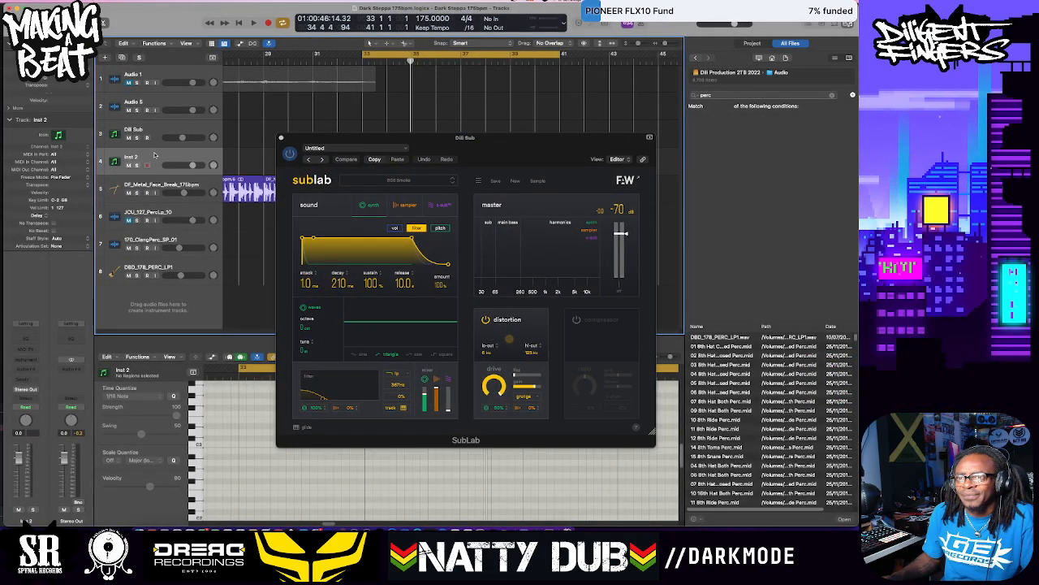
pyautogui.click(32, 362)
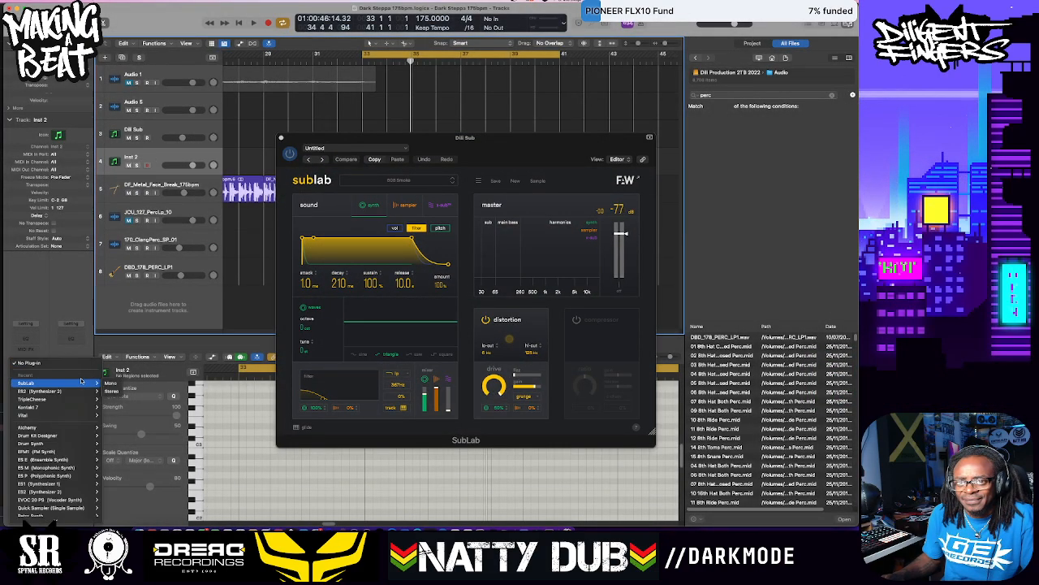
pyautogui.click(111, 415)
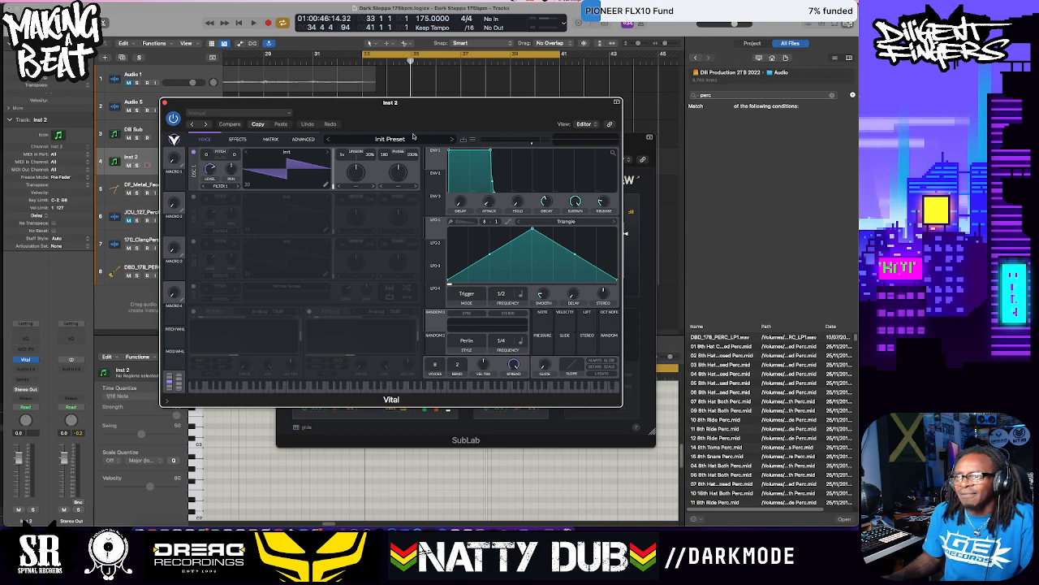
# Load the 001 NANBASS - OAP preset in Vital and lower its track's volume to -5.7 dB
pyautogui.click(390, 139)
pyautogui.click(392, 216)
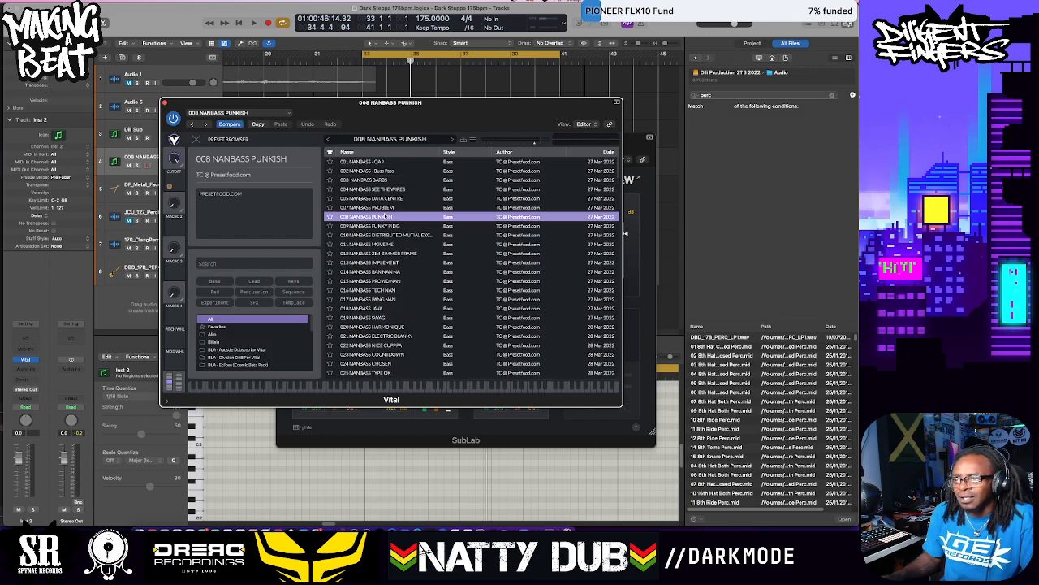
pyautogui.click(391, 161)
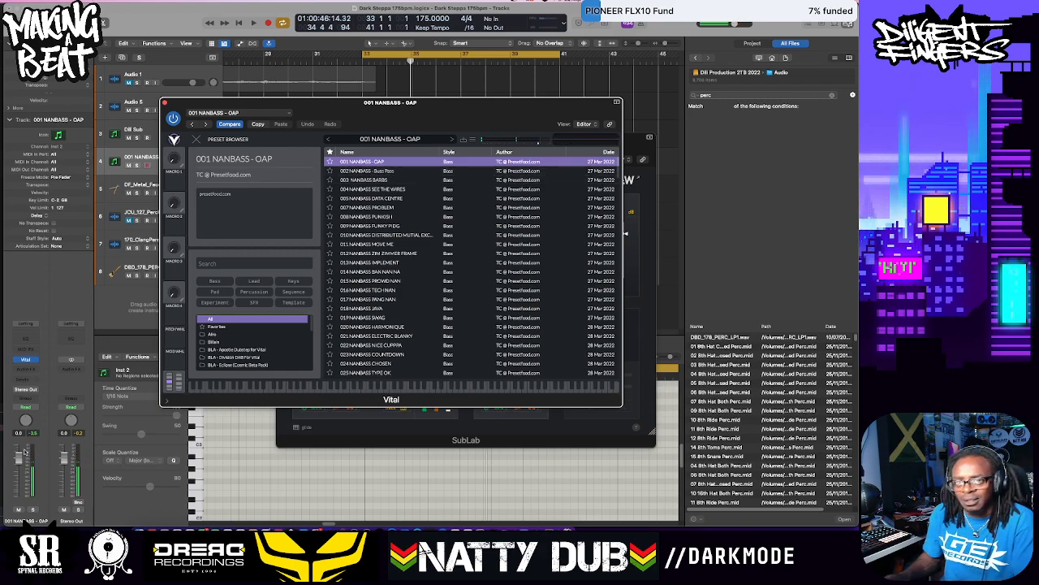
pyautogui.moveTo(18, 461); pyautogui.dragTo(18, 472)
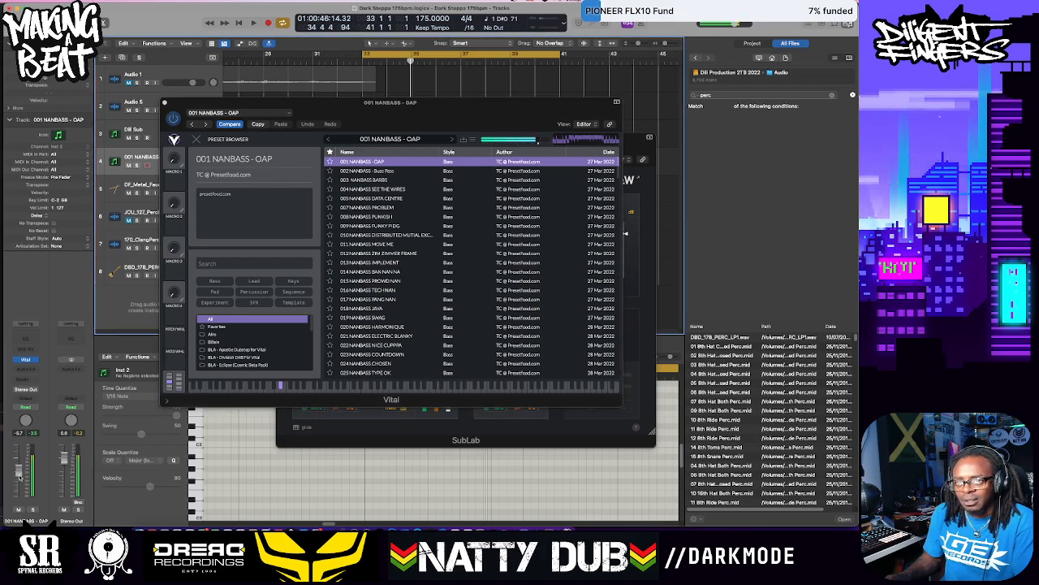
pyautogui.press('Down')
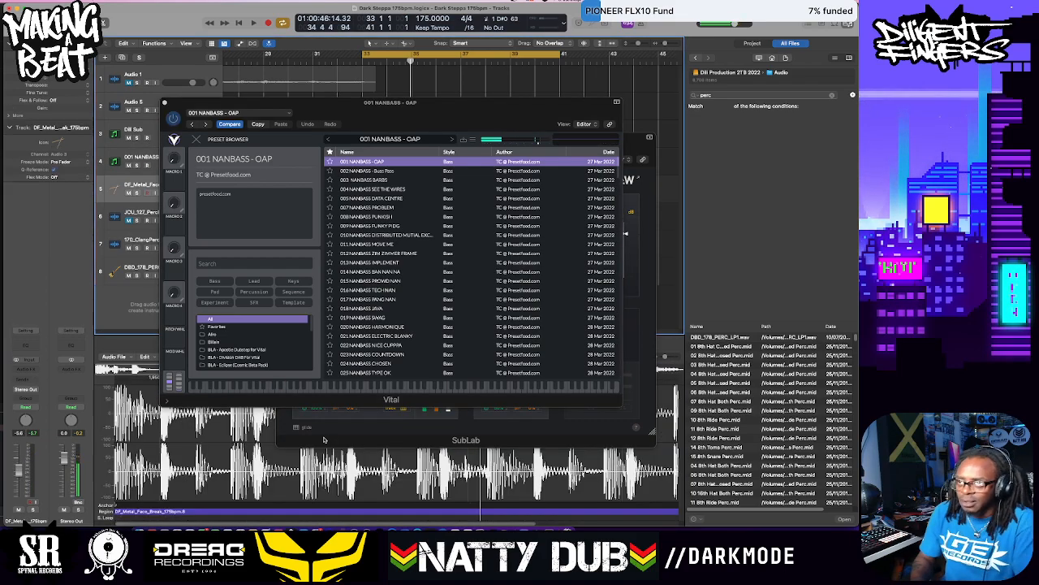
pyautogui.press('Up')
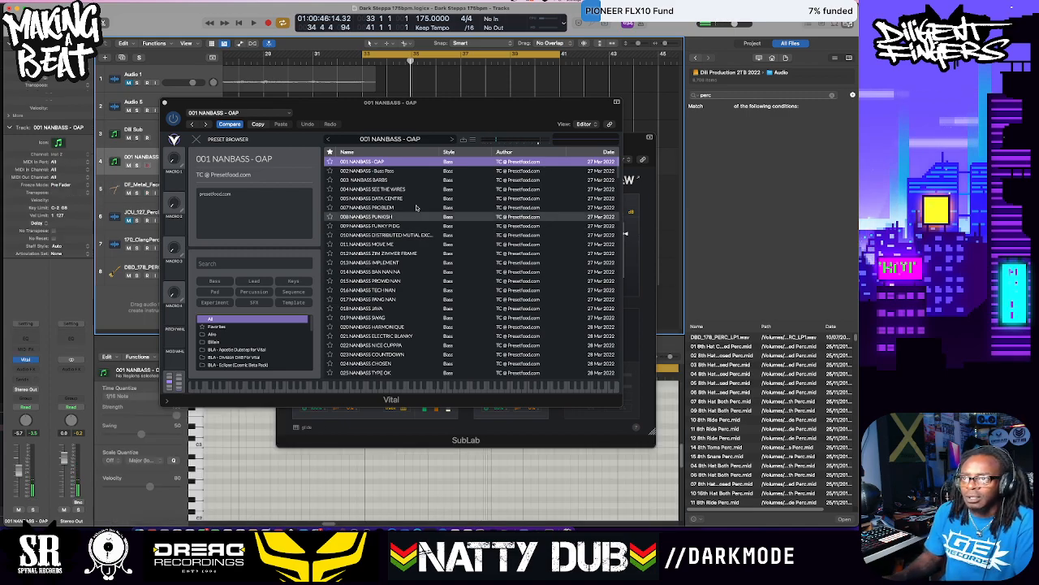
# Audition Vital's NANBASS bass presets one after another, from 002 Buss Pass through 004 SEE THE WIRES to 008 PUNKISH
pyautogui.click(403, 170)
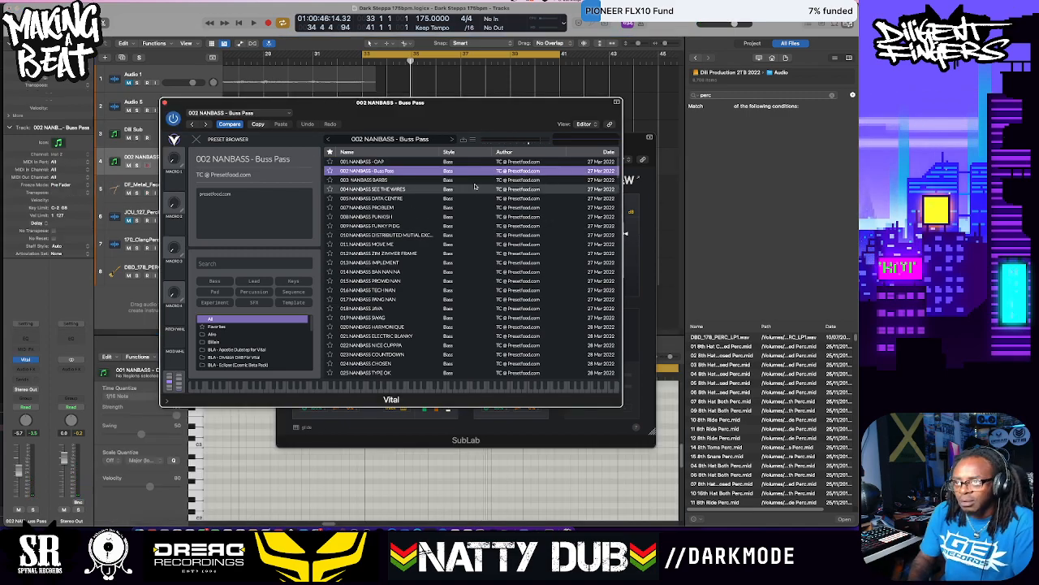
pyautogui.press('Down')
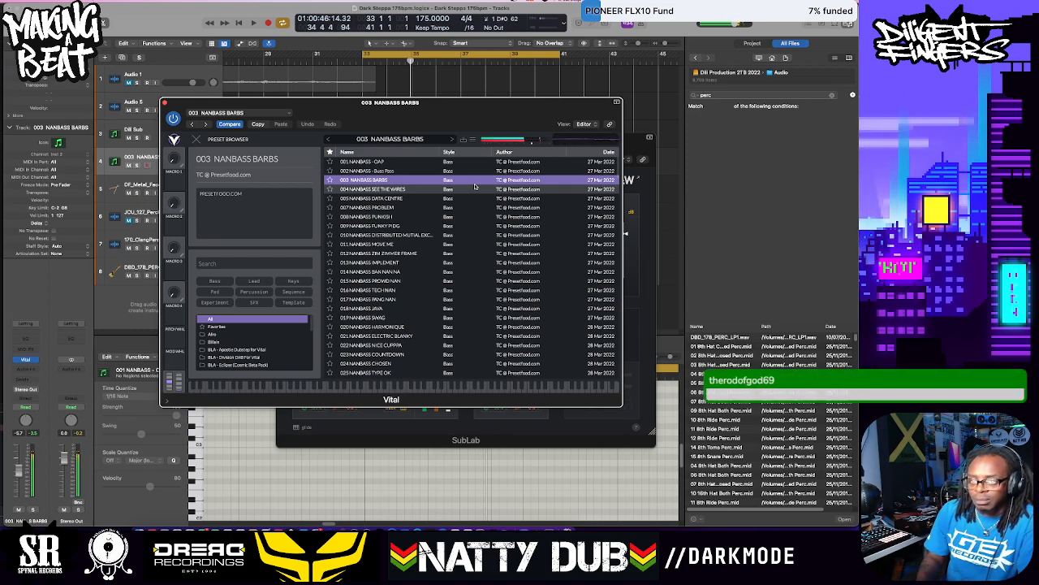
pyautogui.click(475, 188)
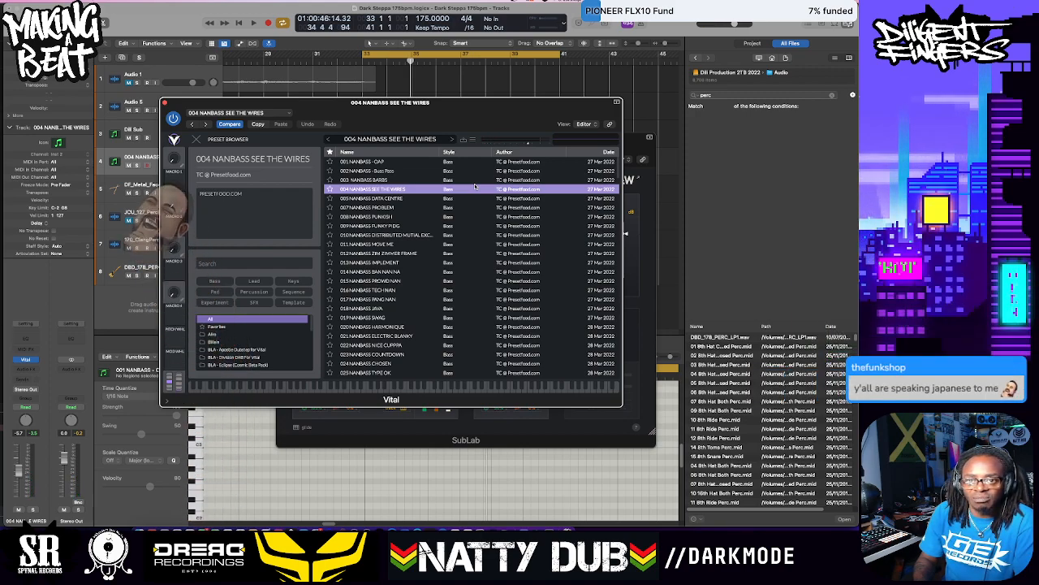
pyautogui.press('Down')
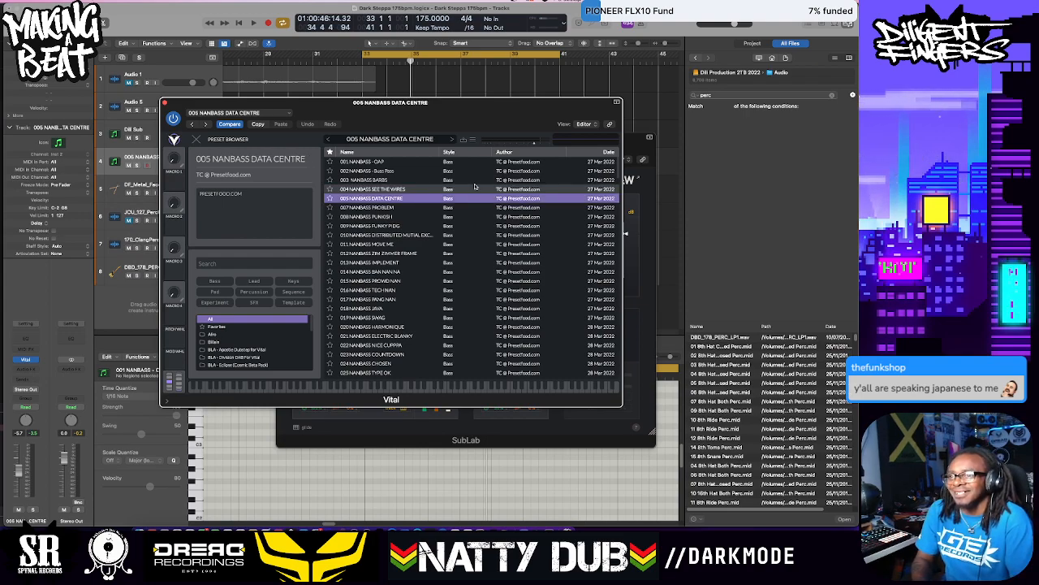
pyautogui.press('Down')
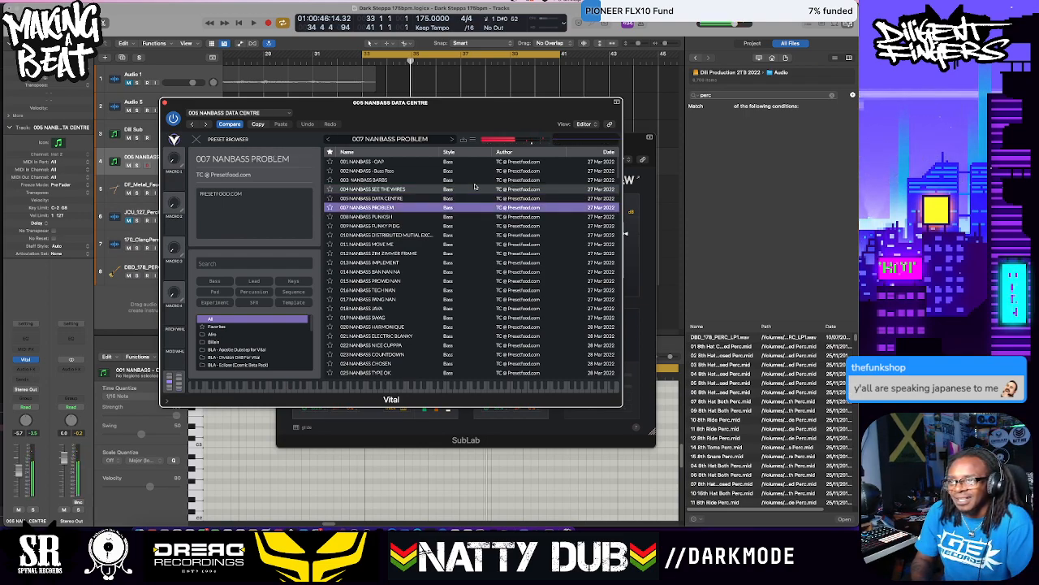
pyautogui.press('Down')
pyautogui.press('Down')
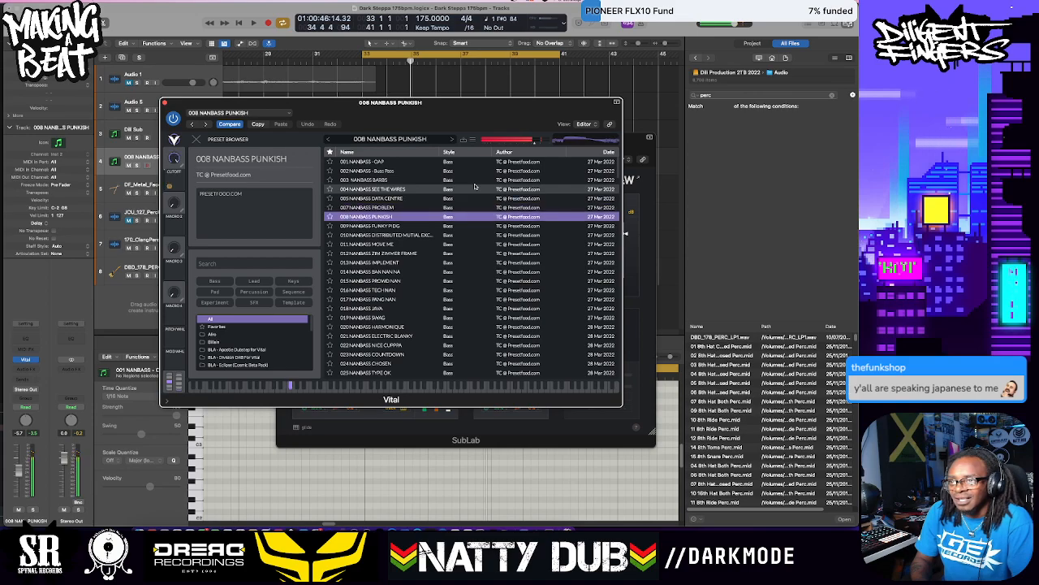
# Audition Vital's NANBASS presets from 010 DISTRIBUTED MUTIAL EXCLUSION onward, load 017 NANBASS PANG NAN, and play it with the beat
pyautogui.press('Down')
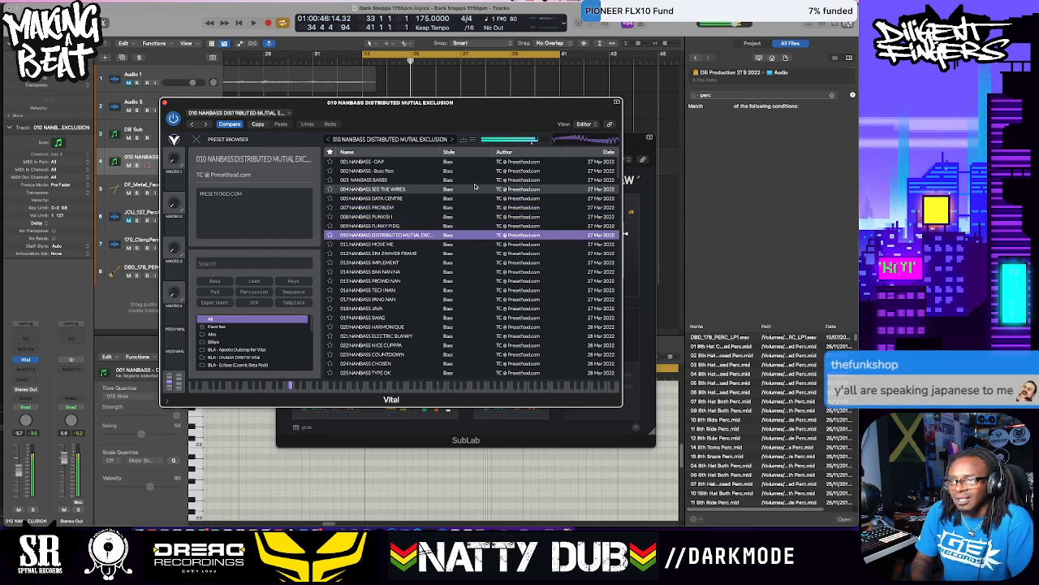
pyautogui.press('Down')
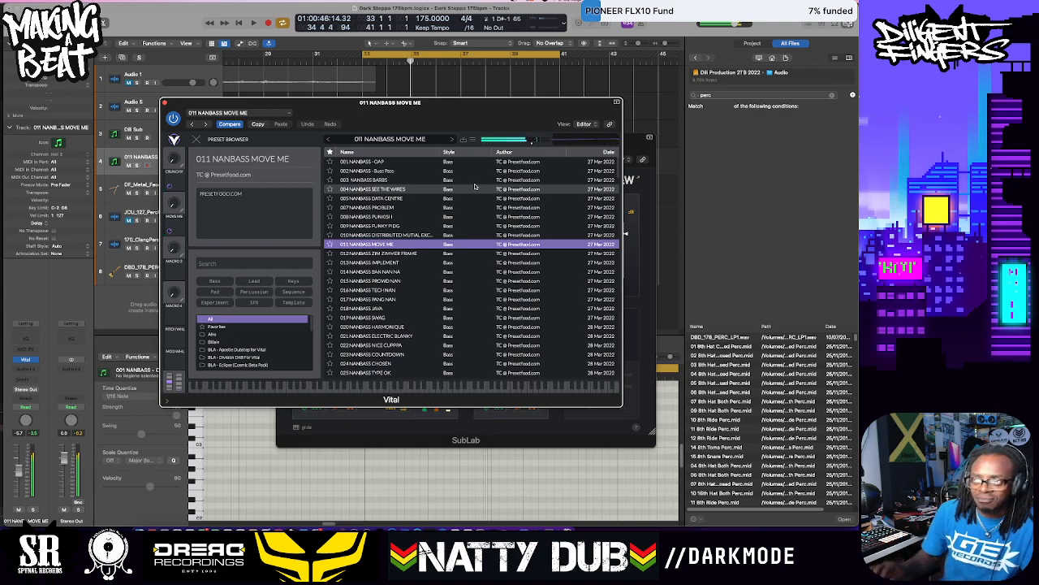
pyautogui.click(373, 253)
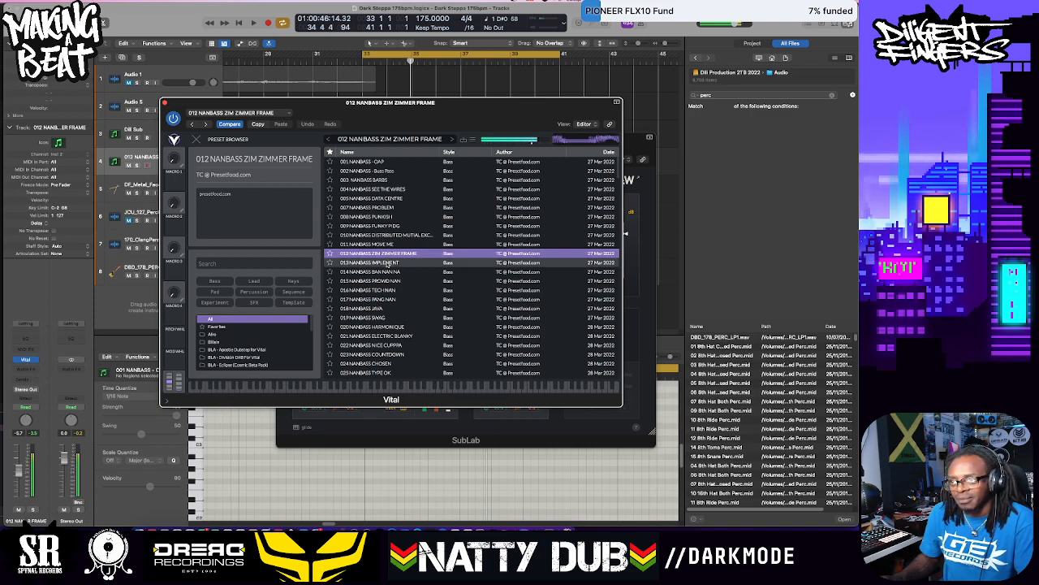
pyautogui.click(390, 263)
pyautogui.click(393, 272)
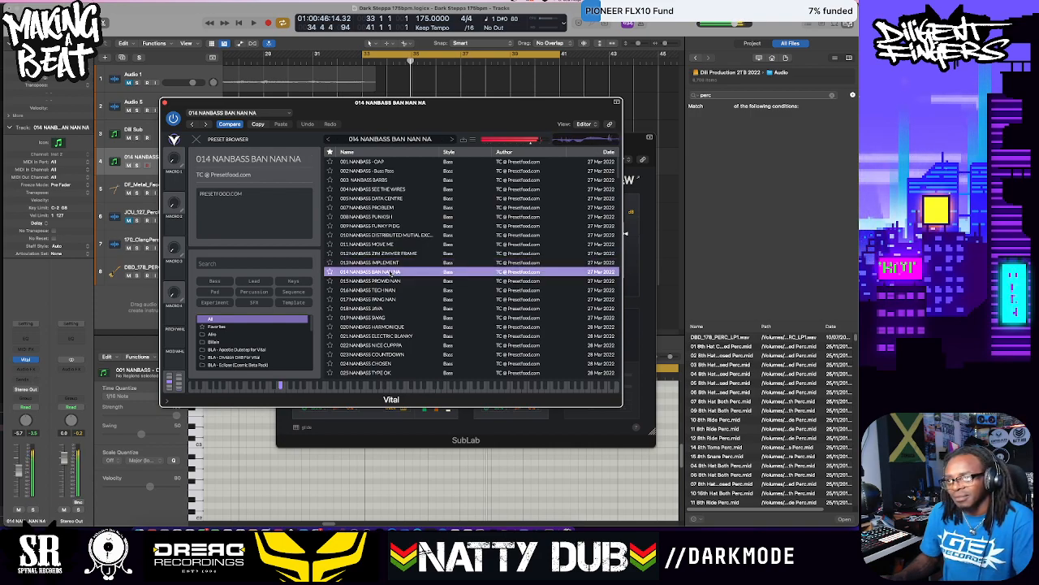
pyautogui.click(401, 281)
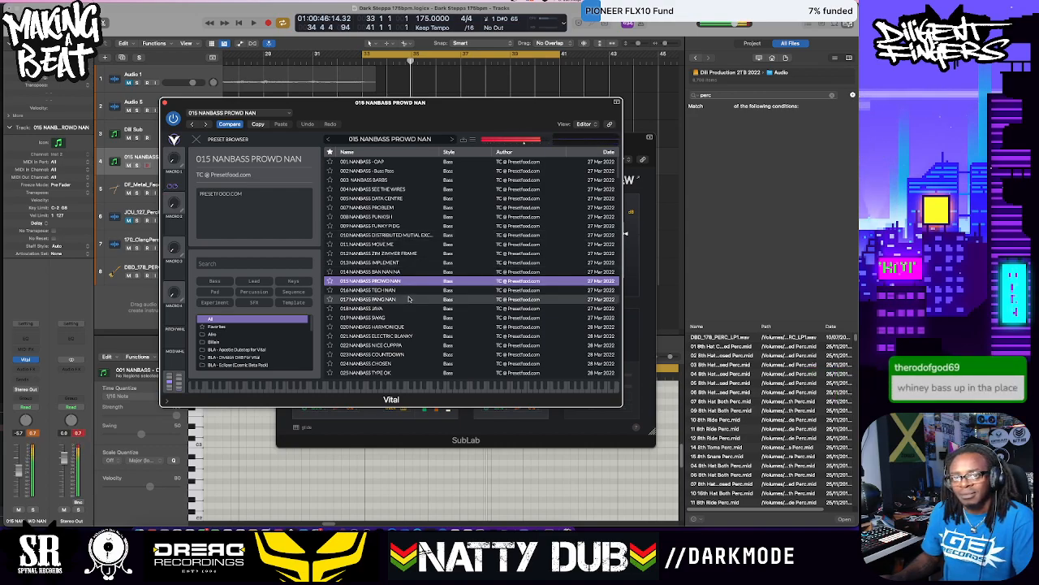
pyautogui.click(401, 292)
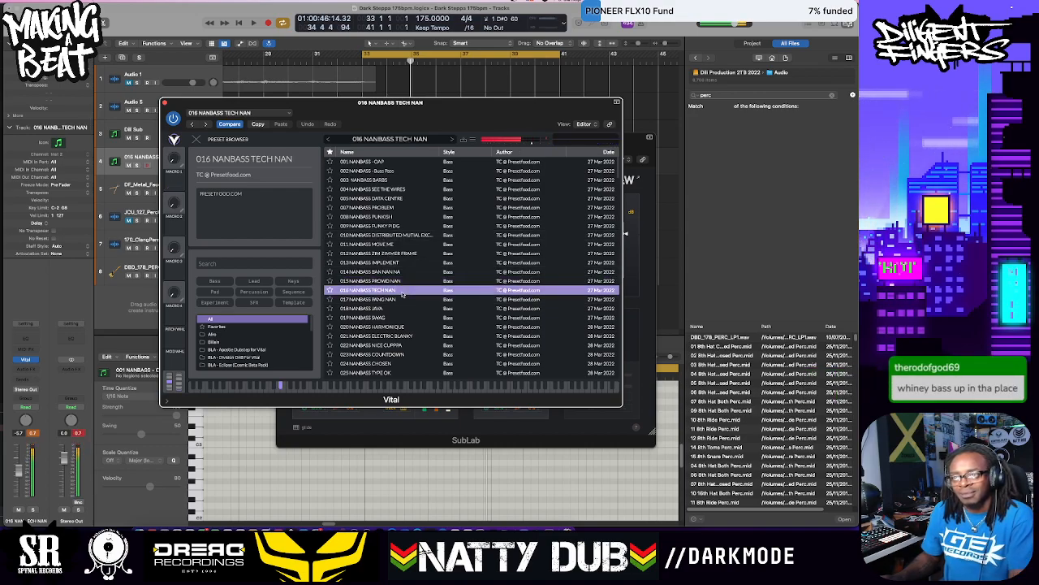
pyautogui.click(403, 300)
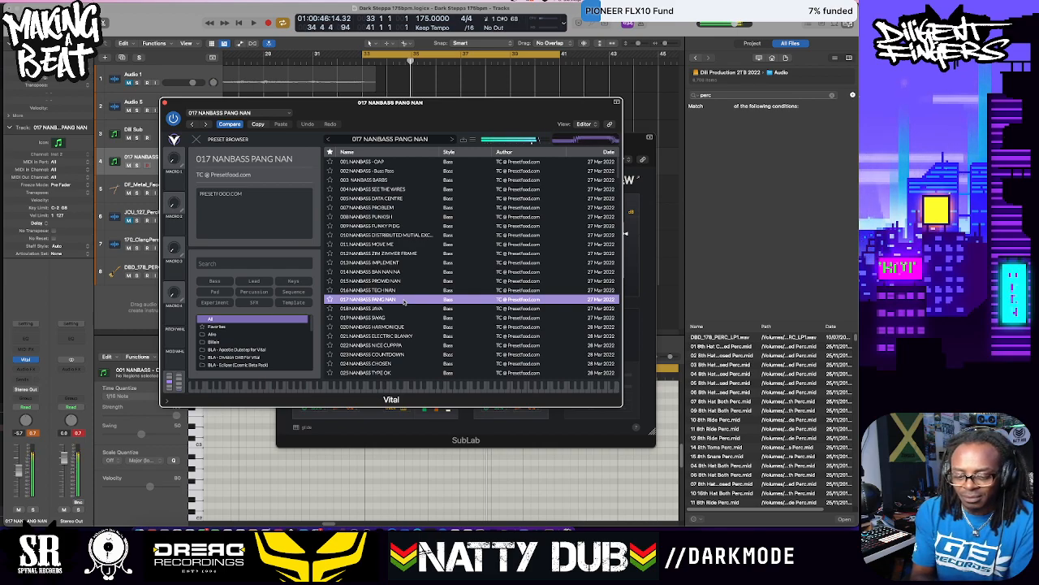
pyautogui.press('space')
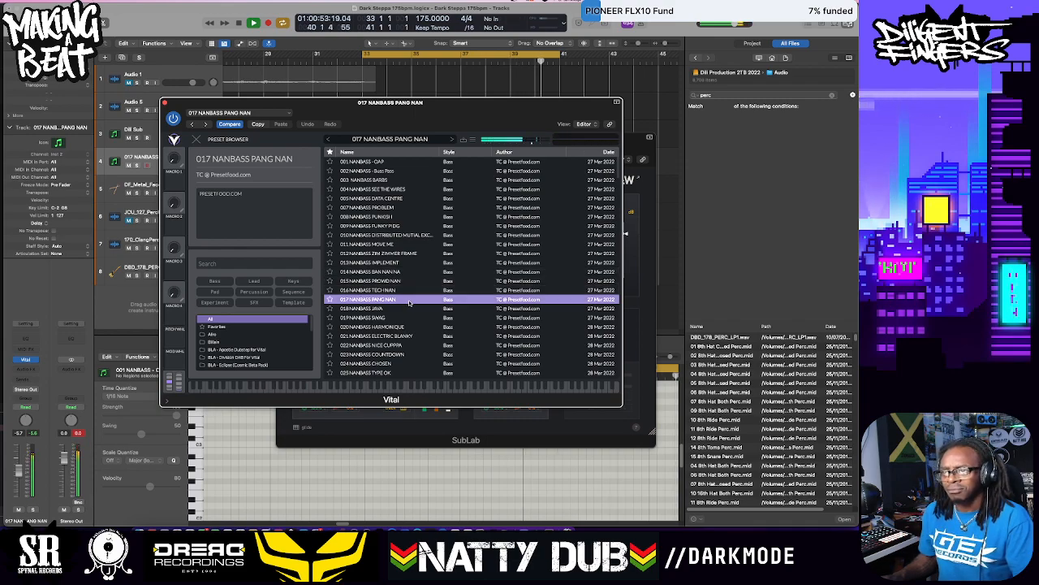
# Return to Vital's voice controls, enable Filter 1 and Filter 2, and raise both filter cutoffs
pyautogui.click(413, 147)
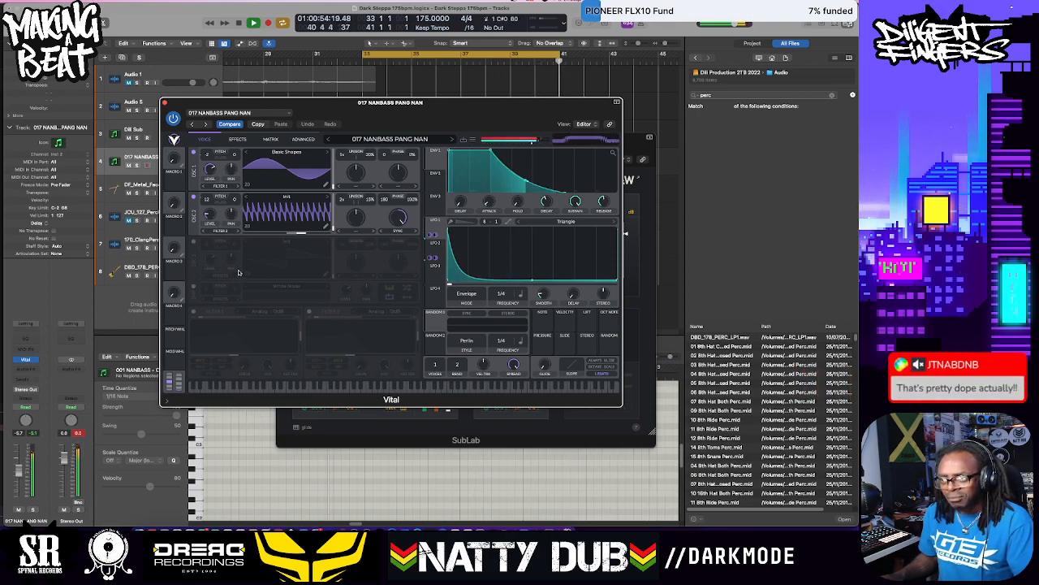
pyautogui.click(194, 312)
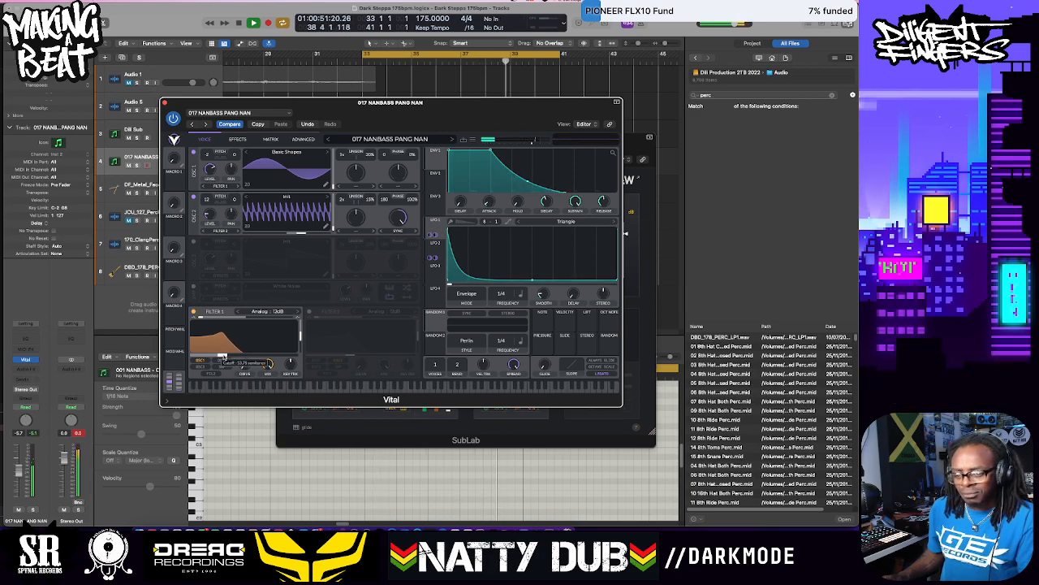
pyautogui.moveTo(221, 357)
pyautogui.mouseDown()
pyautogui.moveTo(210, 358)
pyautogui.moveTo(237, 356)
pyautogui.mouseUp()
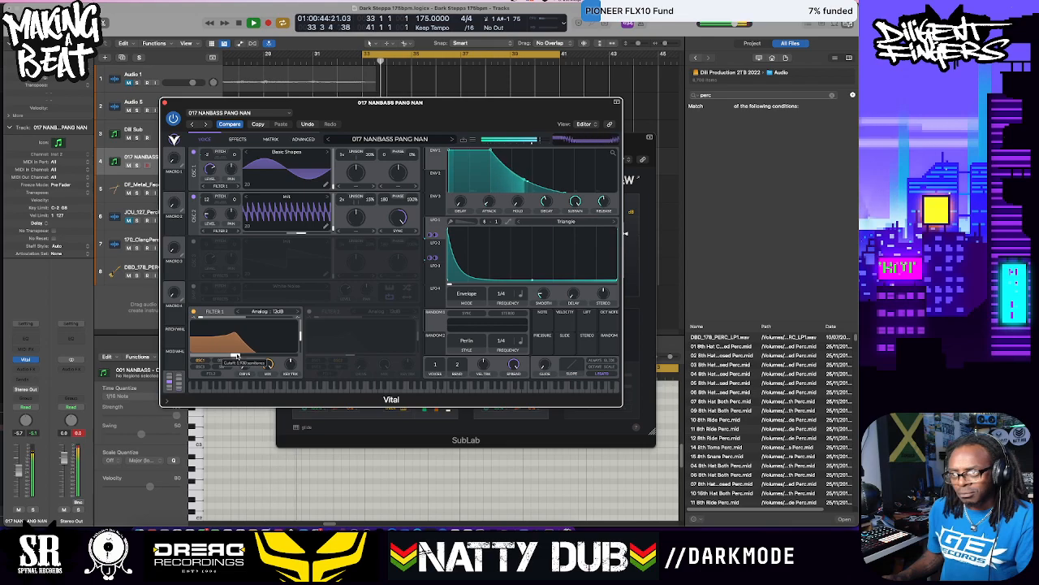
pyautogui.click(308, 312)
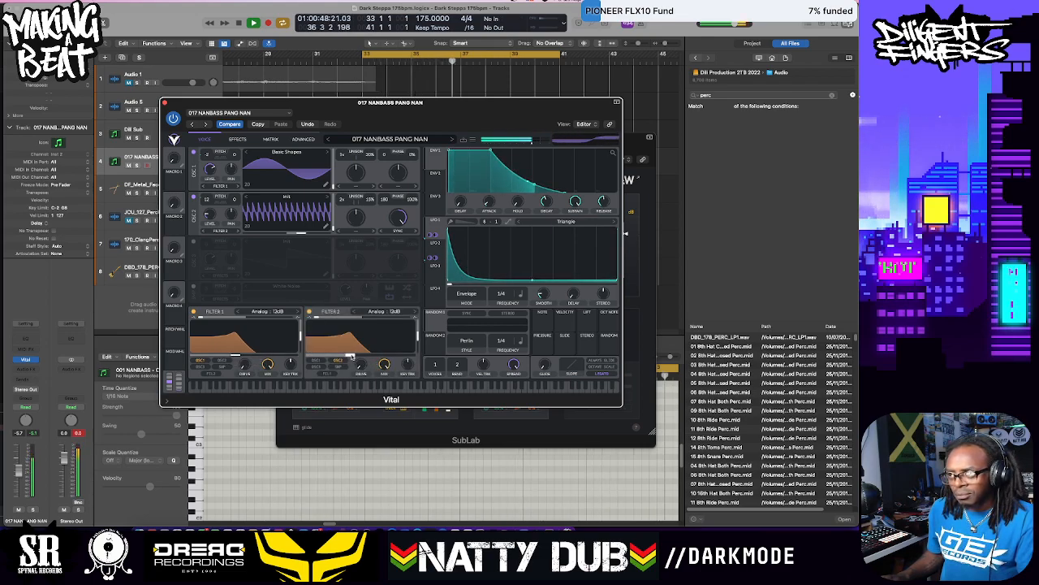
pyautogui.moveTo(351, 356); pyautogui.dragTo(391, 357)
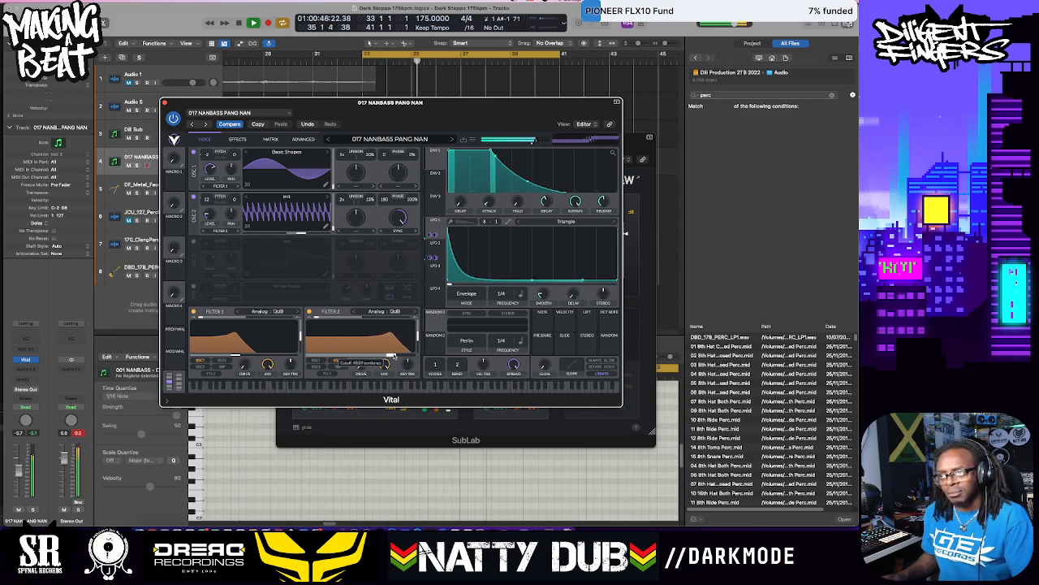
pyautogui.moveTo(380, 357)
pyautogui.mouseDown()
pyautogui.moveTo(394, 357)
pyautogui.moveTo(369, 356)
pyautogui.mouseUp()
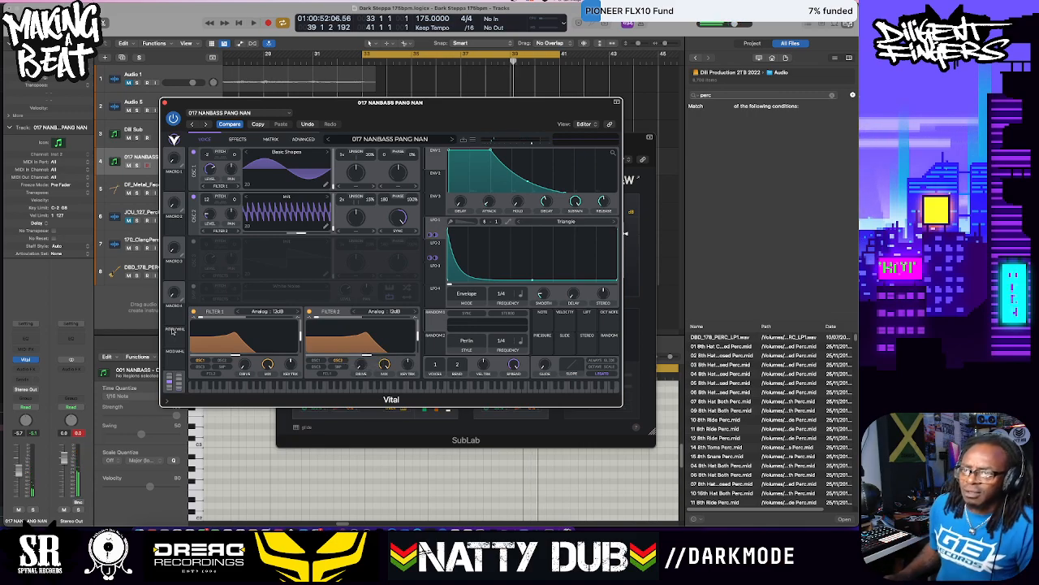
# Turn off Filter 1 in Vital and sweep Filter 2's cutoff, leaving it slightly higher
pyautogui.click(193, 312)
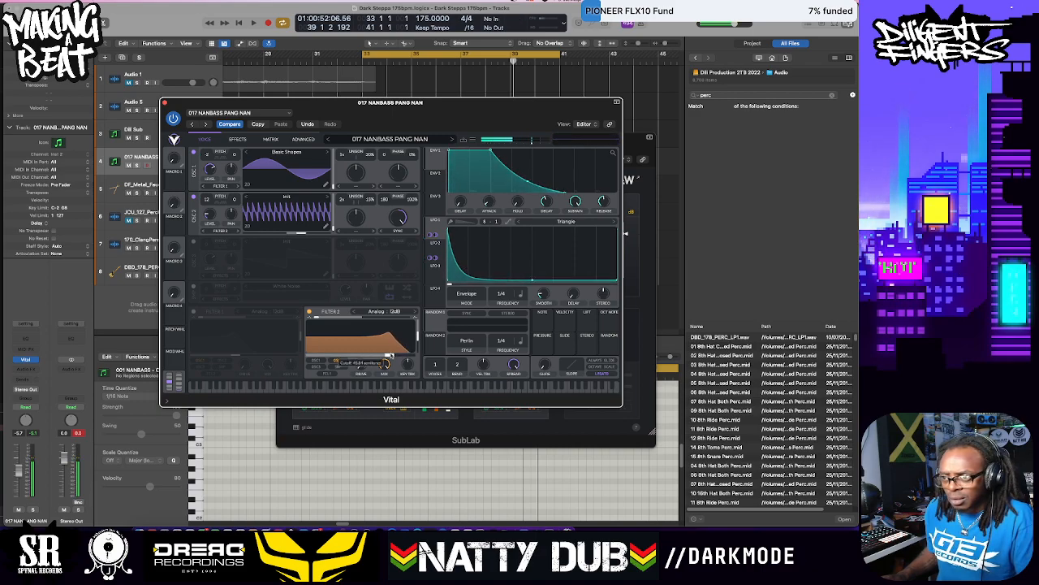
pyautogui.moveTo(368, 358)
pyautogui.mouseDown()
pyautogui.moveTo(388, 357)
pyautogui.moveTo(373, 357)
pyautogui.mouseUp()
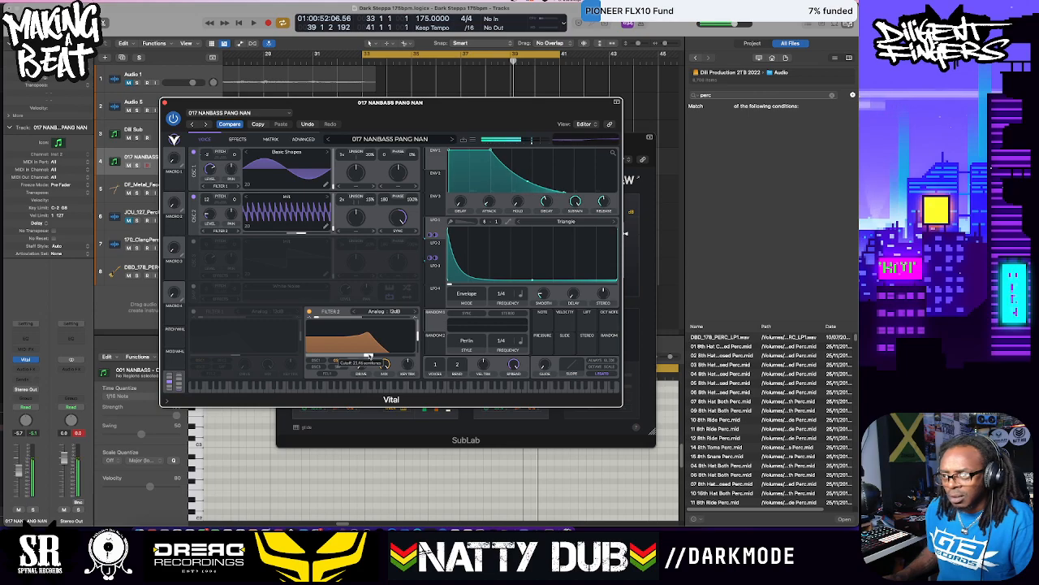
pyautogui.moveTo(397, 355)
pyautogui.mouseDown()
pyautogui.moveTo(374, 357)
pyautogui.moveTo(401, 358)
pyautogui.moveTo(387, 358)
pyautogui.mouseUp()
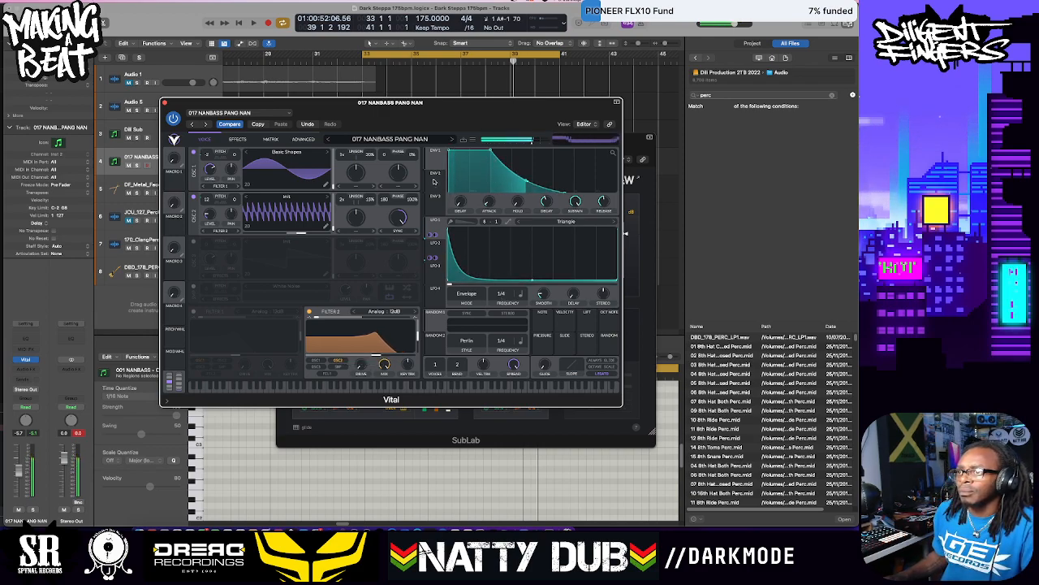
# Lengthen the hold stage of Vital's Envelope 1 and raise Filter 2's cutoff further
pyautogui.click(435, 179)
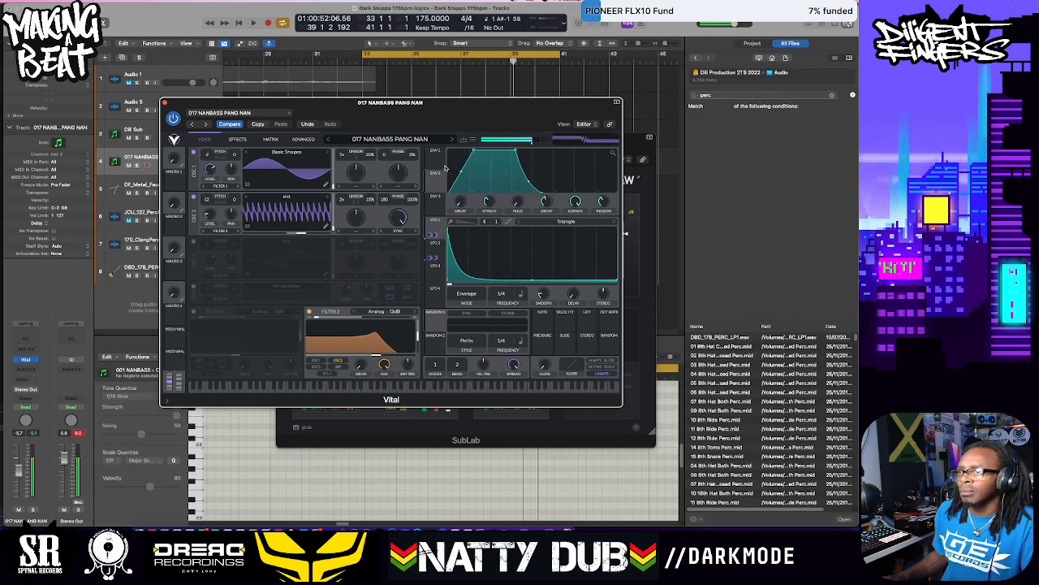
pyautogui.click(436, 152)
pyautogui.moveTo(492, 150); pyautogui.dragTo(508, 150)
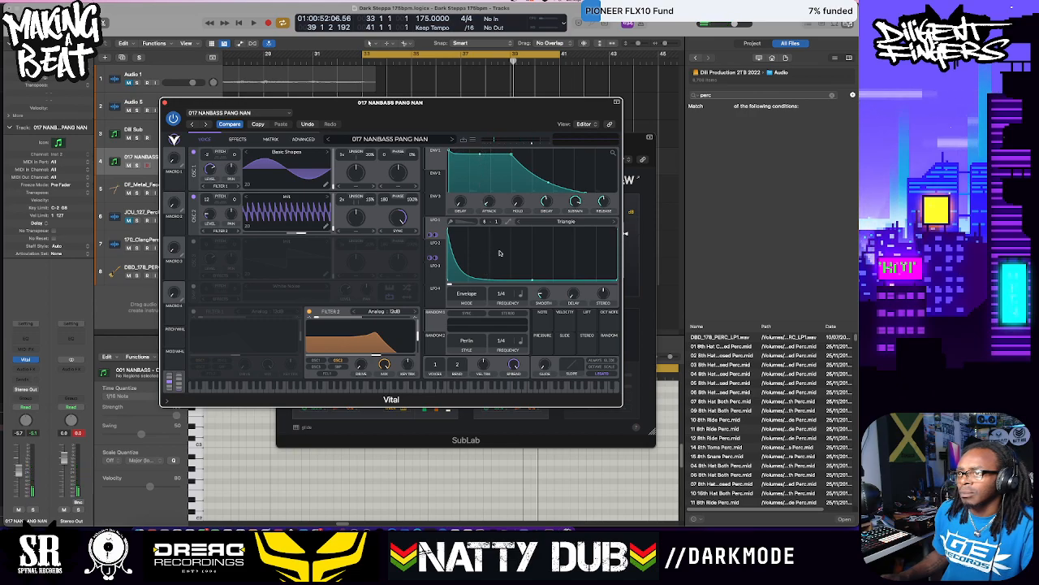
pyautogui.moveTo(511, 155); pyautogui.dragTo(531, 148)
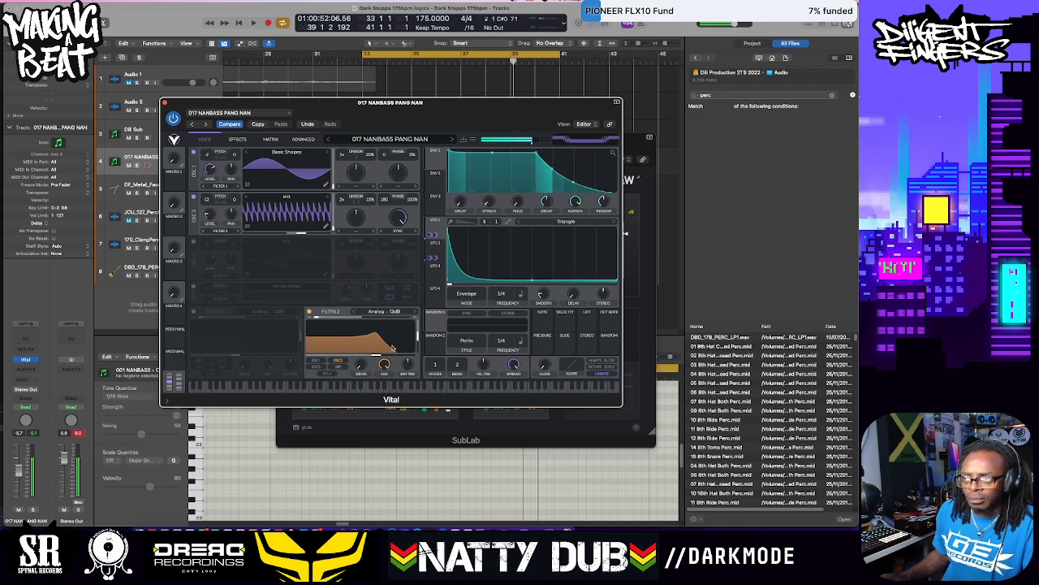
pyautogui.moveTo(378, 357); pyautogui.dragTo(397, 356)
# Clear the Vital and SubLab windows off the arrangement and delete the short bar 33 region from the NANBASS PANG NAN track
pyautogui.press('space')
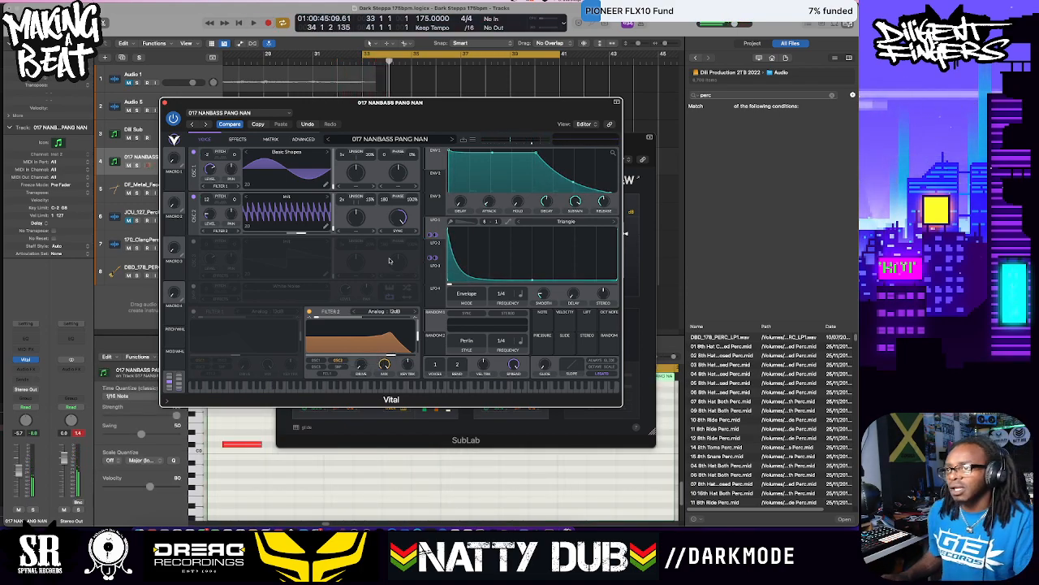
pyautogui.moveTo(476, 116); pyautogui.dragTo(515, 219)
pyautogui.moveTo(490, 139); pyautogui.dragTo(656, 116)
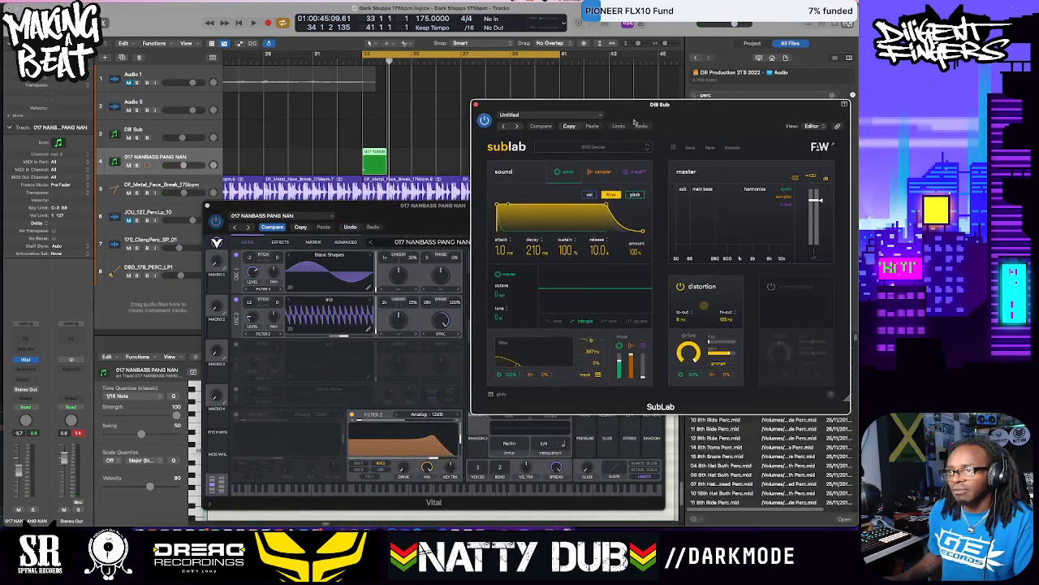
pyautogui.click(445, 207)
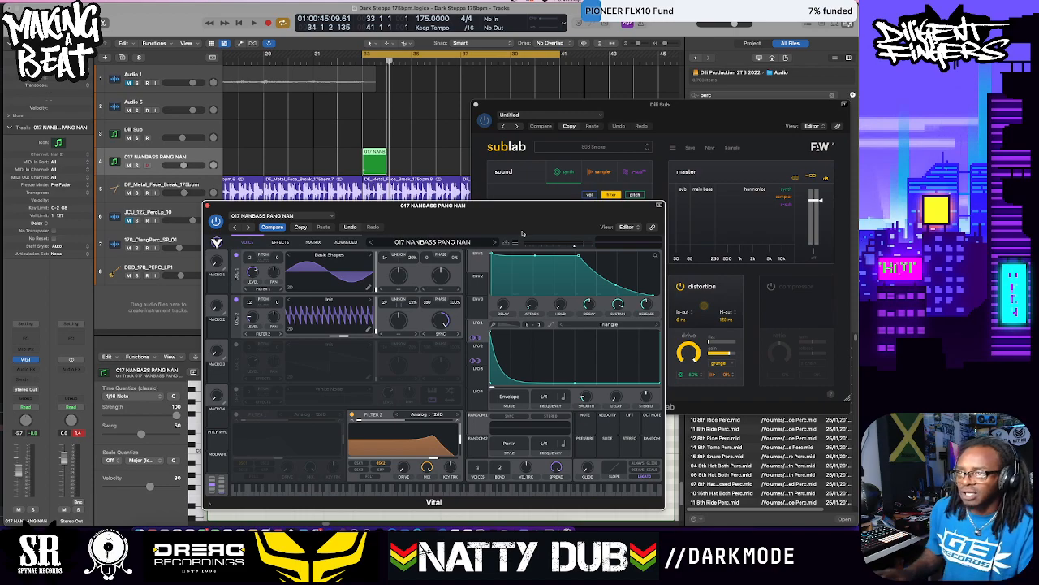
pyautogui.click(379, 159)
pyautogui.press('Delete')
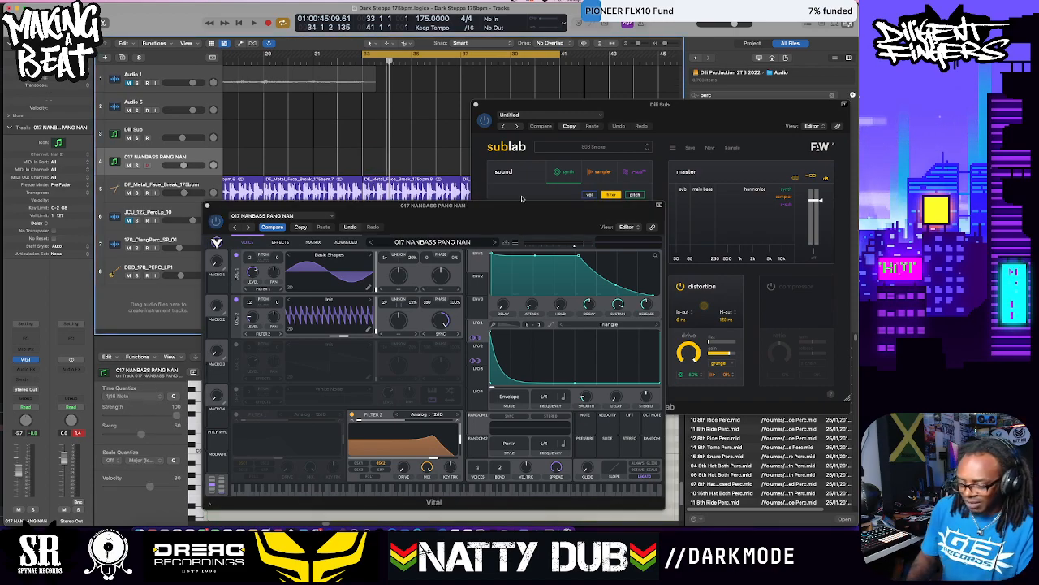
# Record a new bass pattern from bar 33 on the NANBASS PANG NAN track and play it back
pyautogui.press('space')
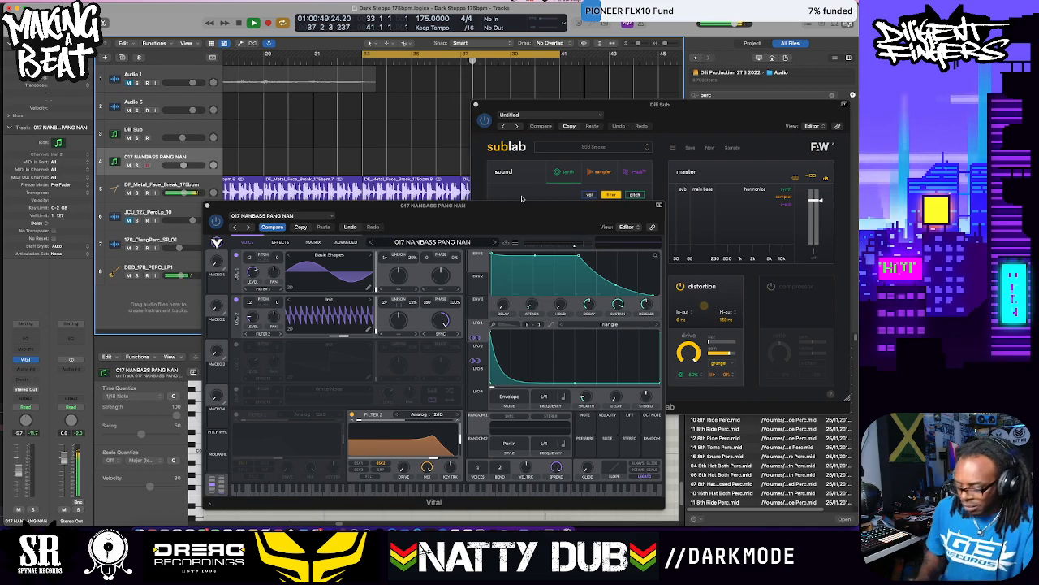
pyautogui.press('r')
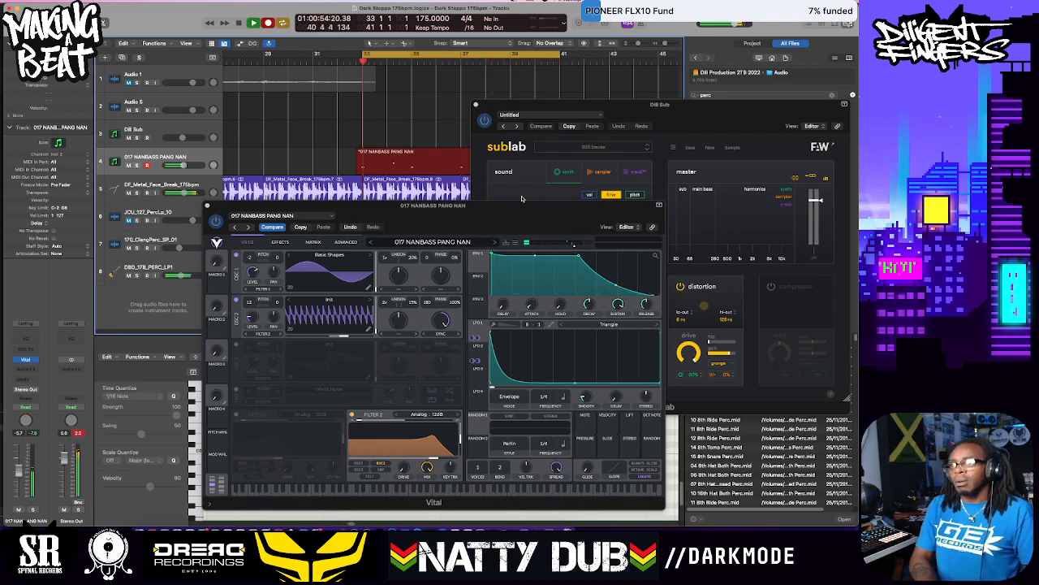
pyautogui.press('space')
pyautogui.press('space')
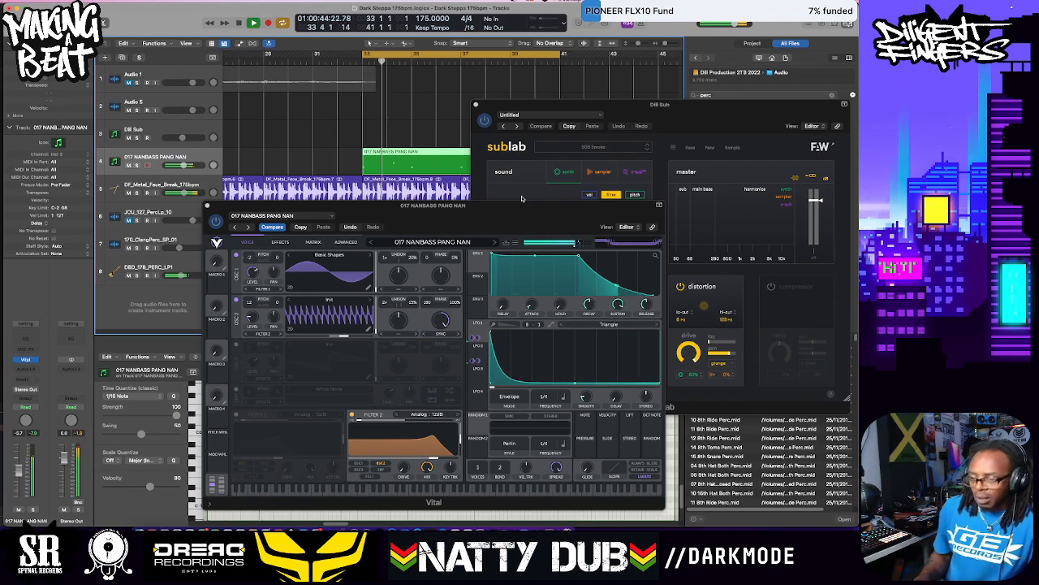
# Show the recorded bass region in the Piano Roll, select all its notes, and play the pattern
pyautogui.doubleClick(425, 167)
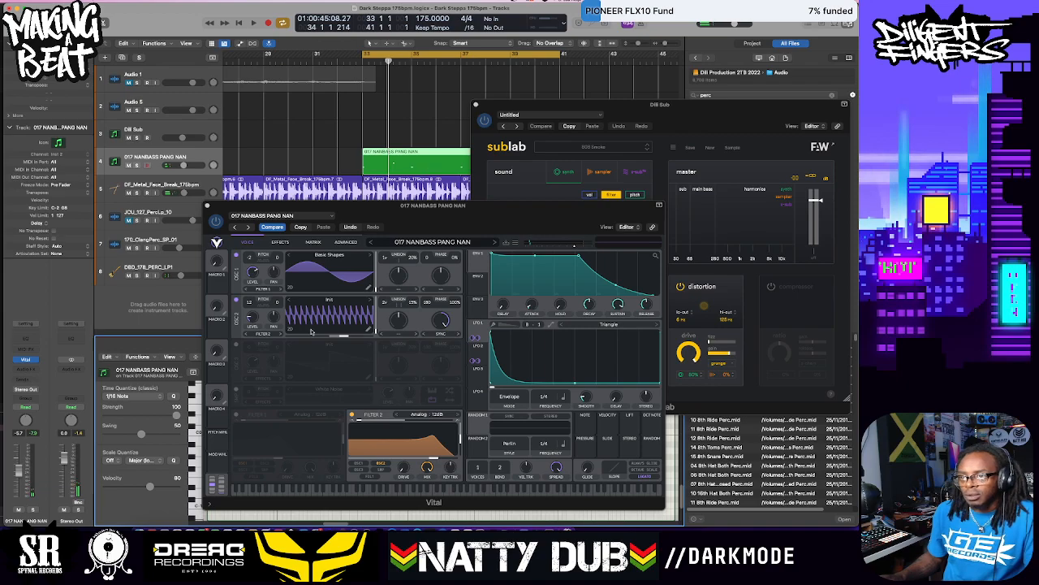
pyautogui.moveTo(345, 204); pyautogui.dragTo(261, 90)
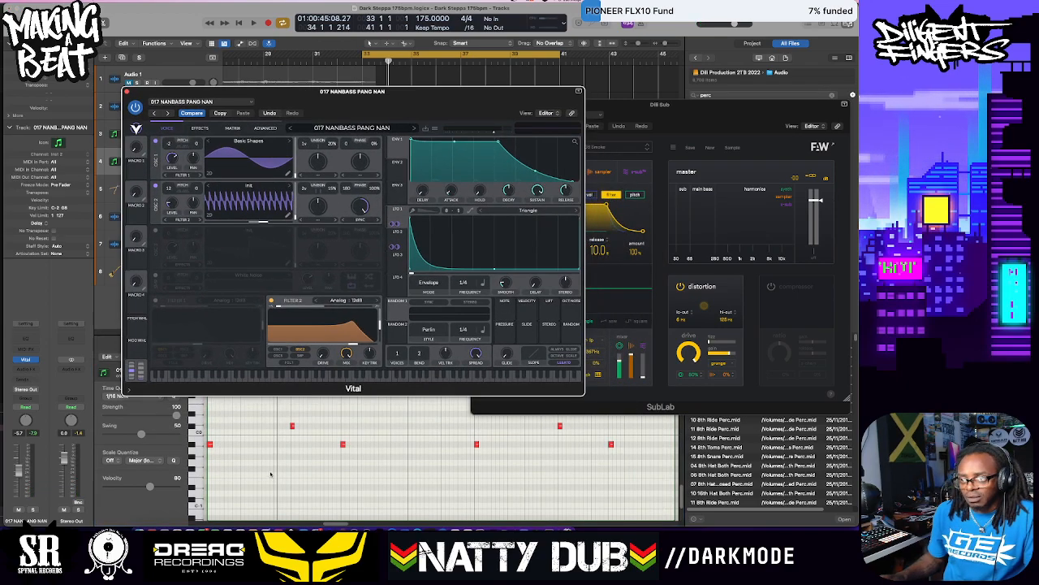
pyautogui.click(273, 465)
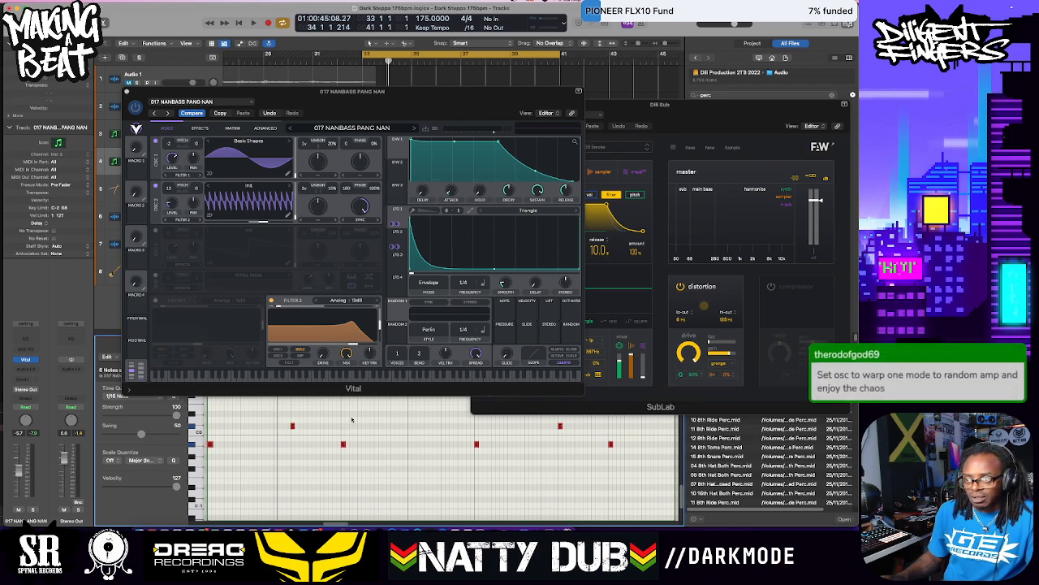
pyautogui.press('space')
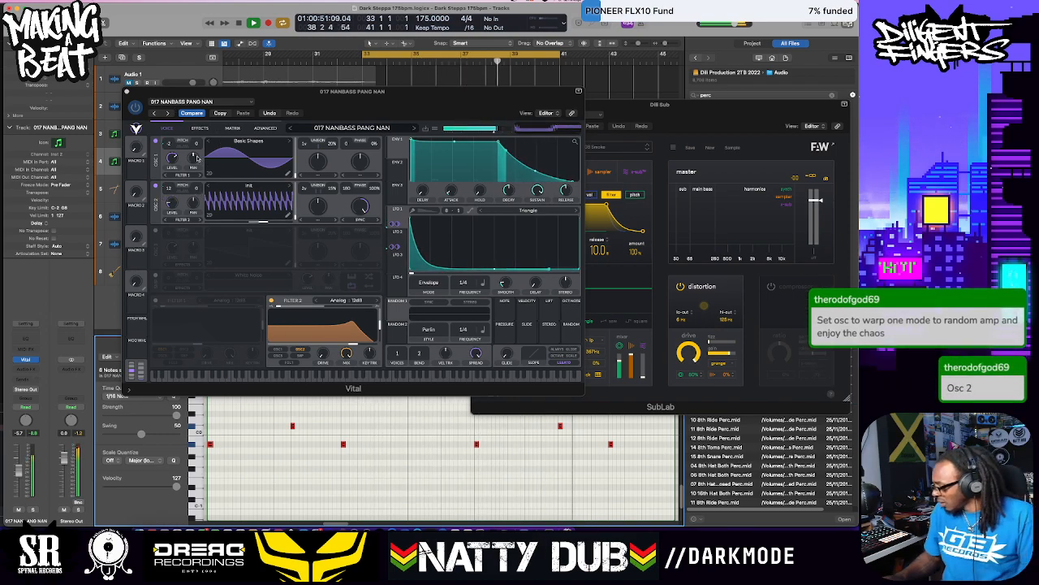
# Close Vital, switch SubLab to the preset following 808 Smoke, and select the Dill Sub track for playing
pyautogui.click(127, 91)
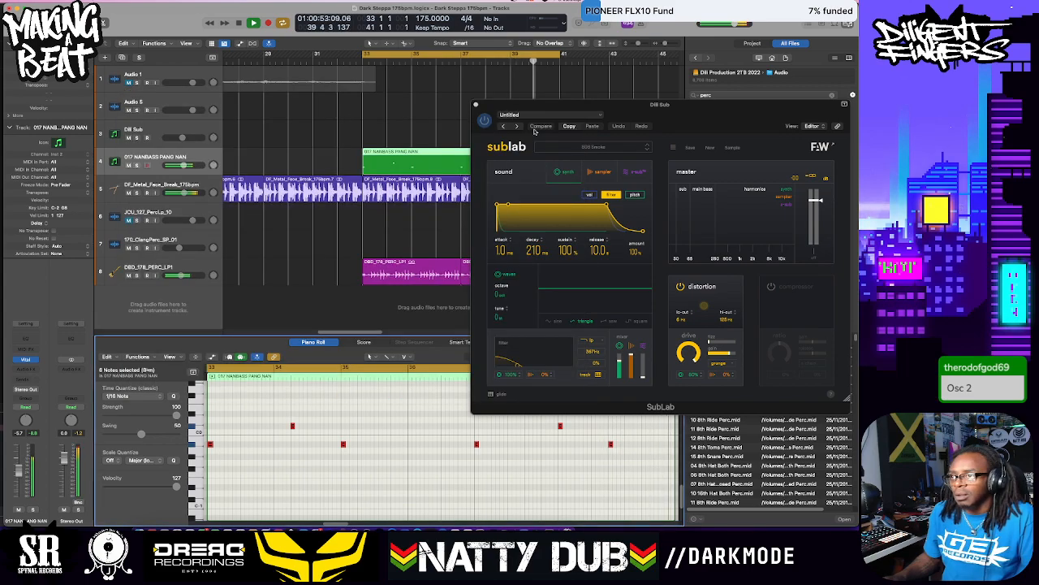
pyautogui.moveTo(508, 111); pyautogui.dragTo(351, 113)
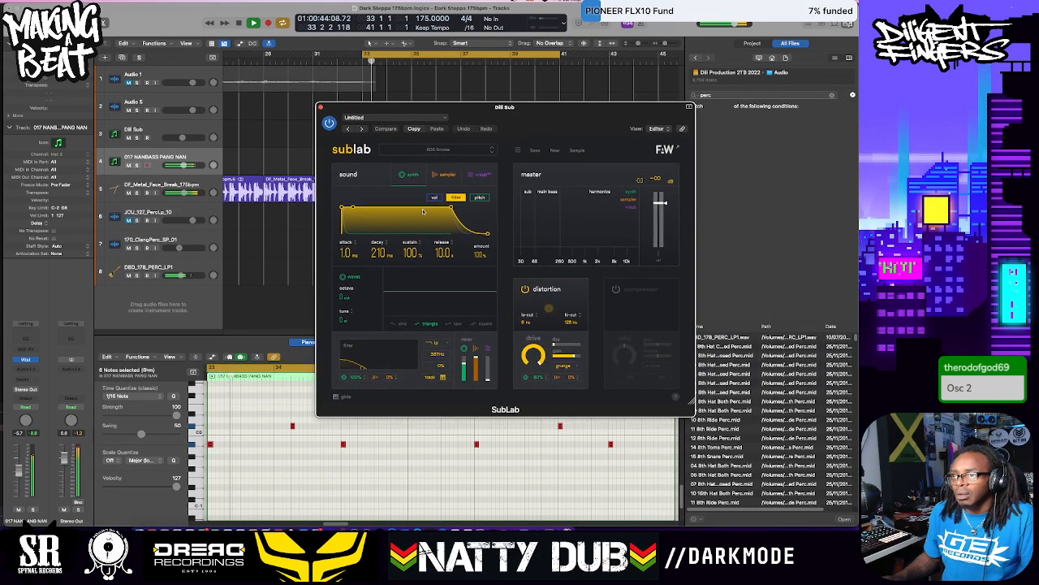
pyautogui.click(492, 152)
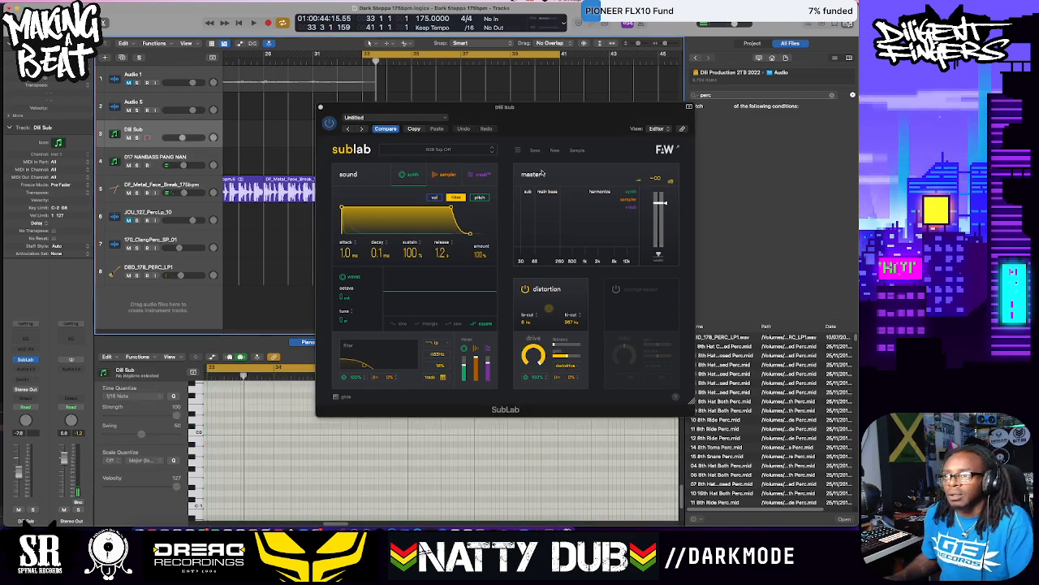
pyautogui.click(171, 128)
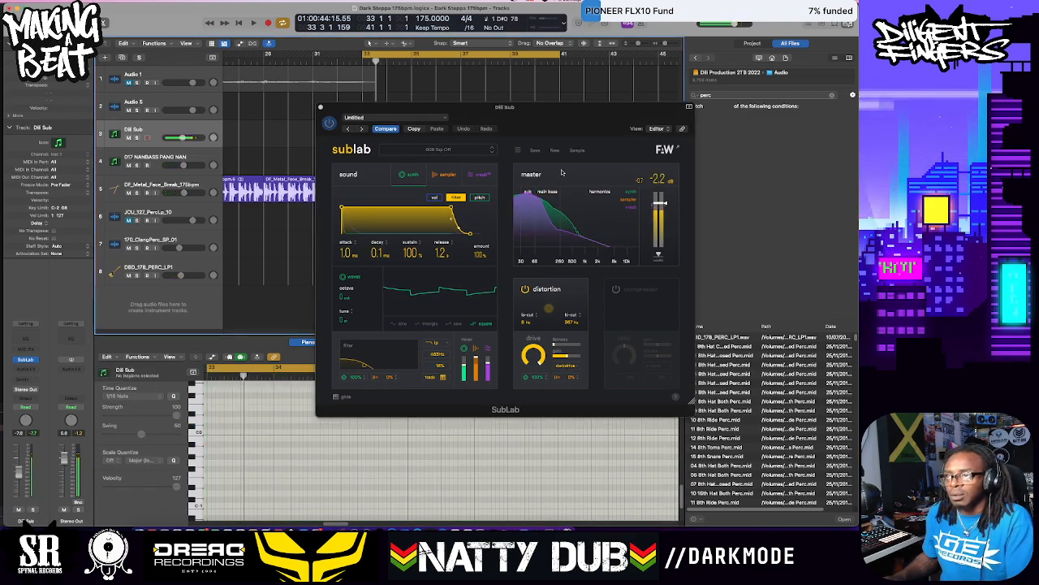
# Audition SubLab presets on the Dill Sub track from Bank Account through Classic Drive and Crash Test Dummy to Depth Charge
pyautogui.click(492, 153)
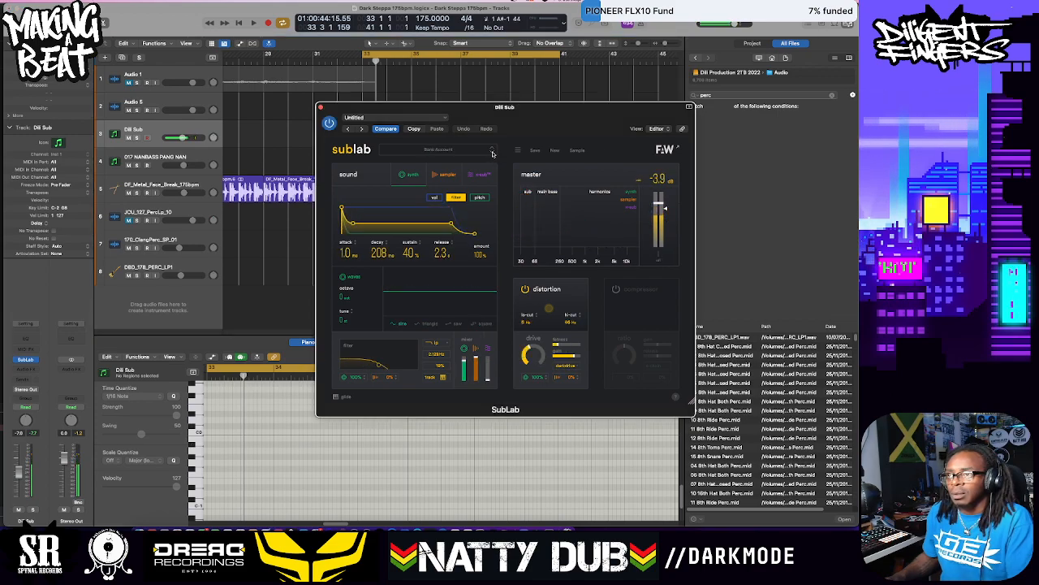
pyautogui.click(493, 153)
pyautogui.click(492, 154)
pyautogui.click(492, 151)
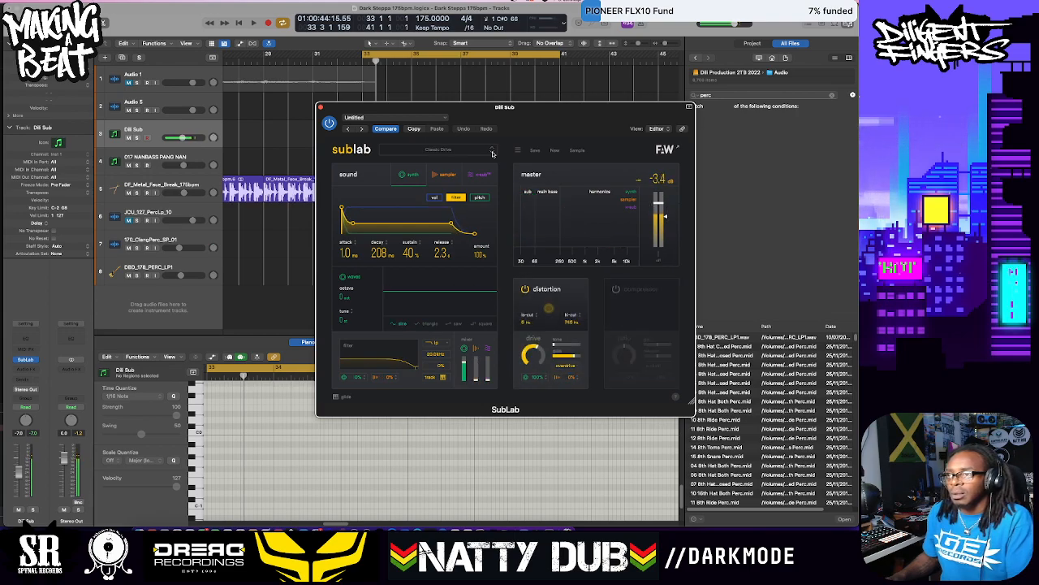
pyautogui.click(492, 152)
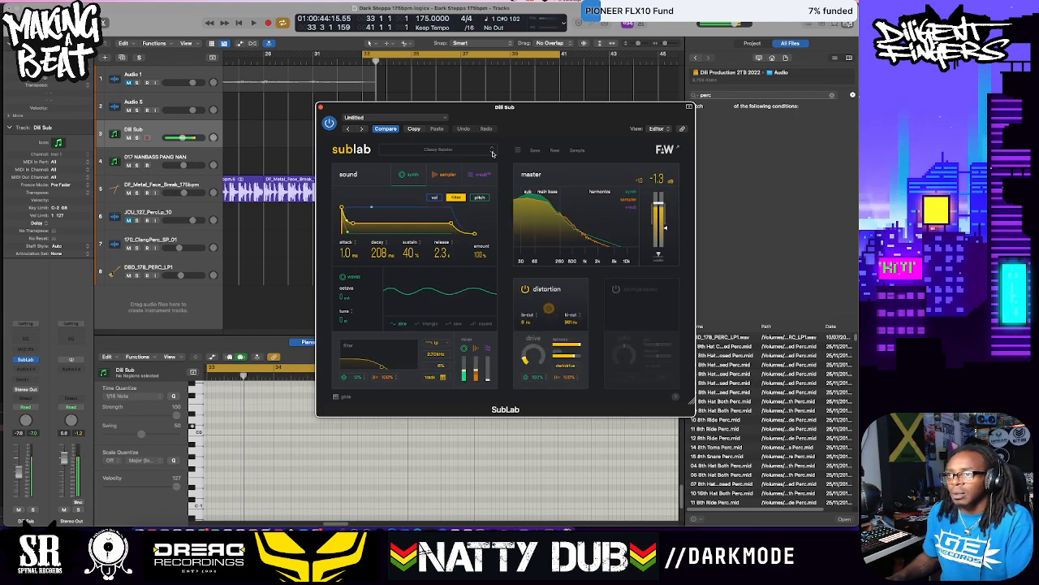
pyautogui.click(492, 151)
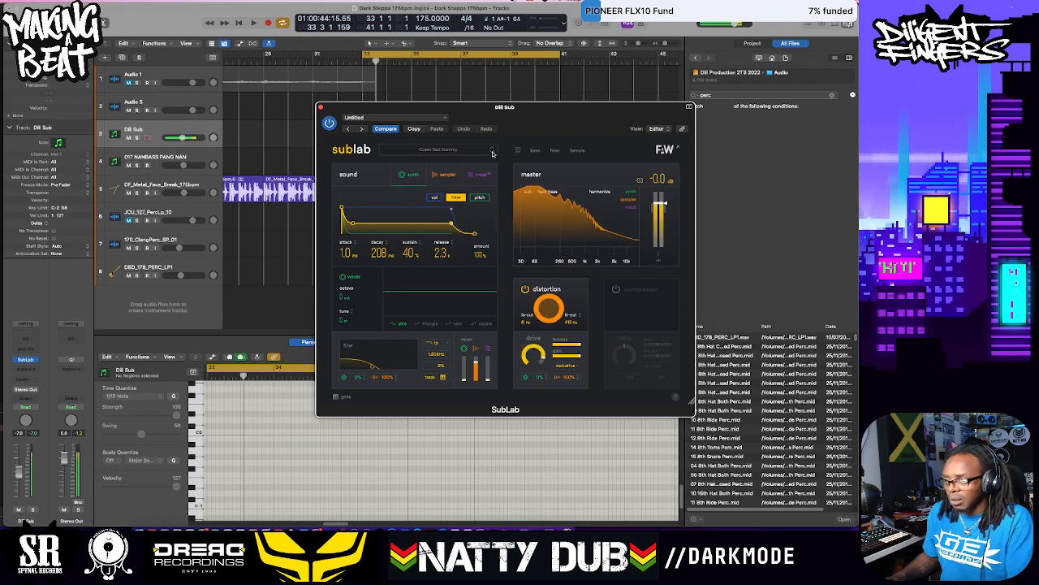
pyautogui.click(492, 152)
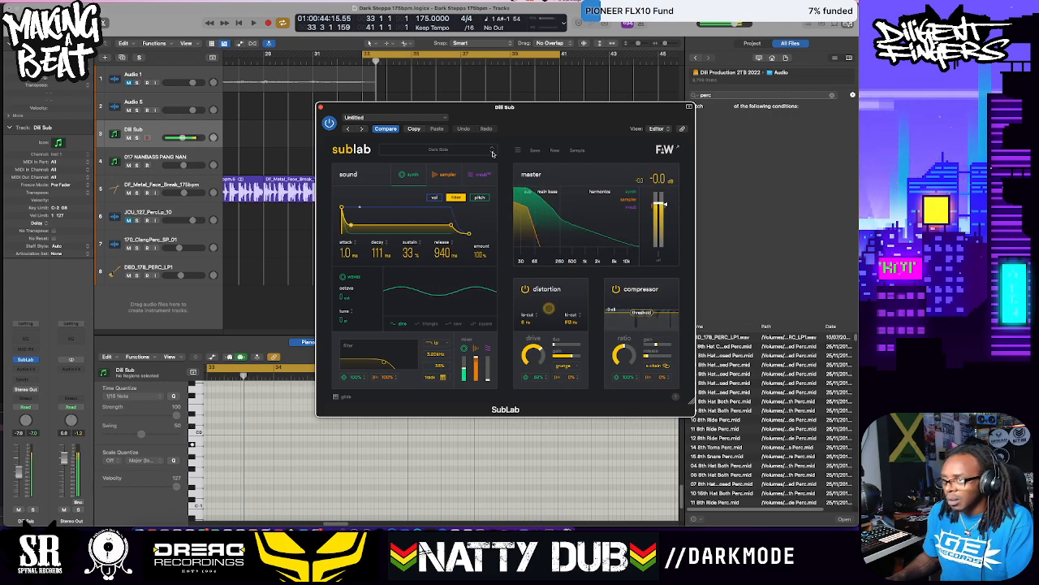
pyautogui.click(492, 152)
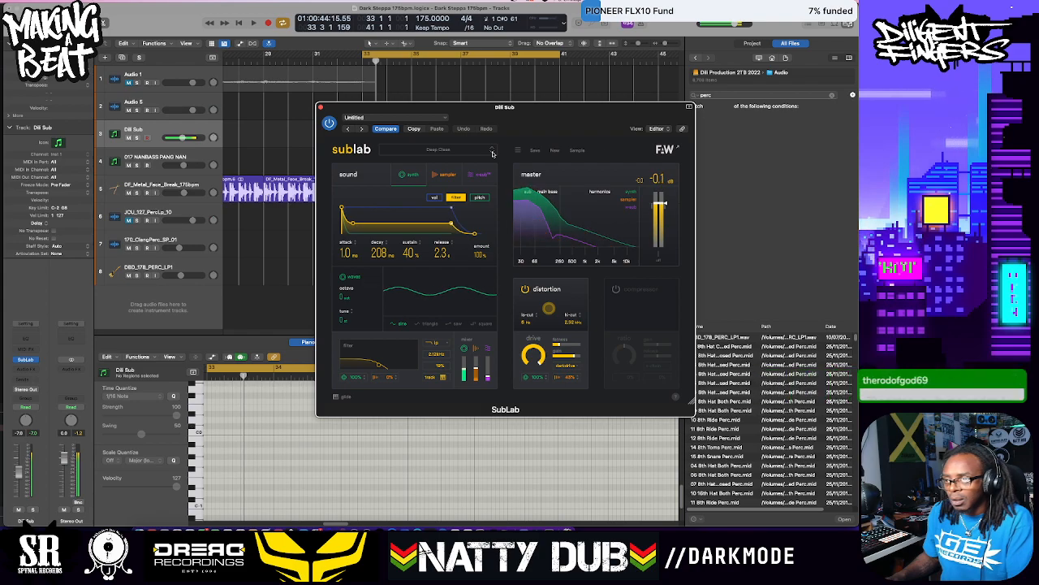
pyautogui.click(492, 151)
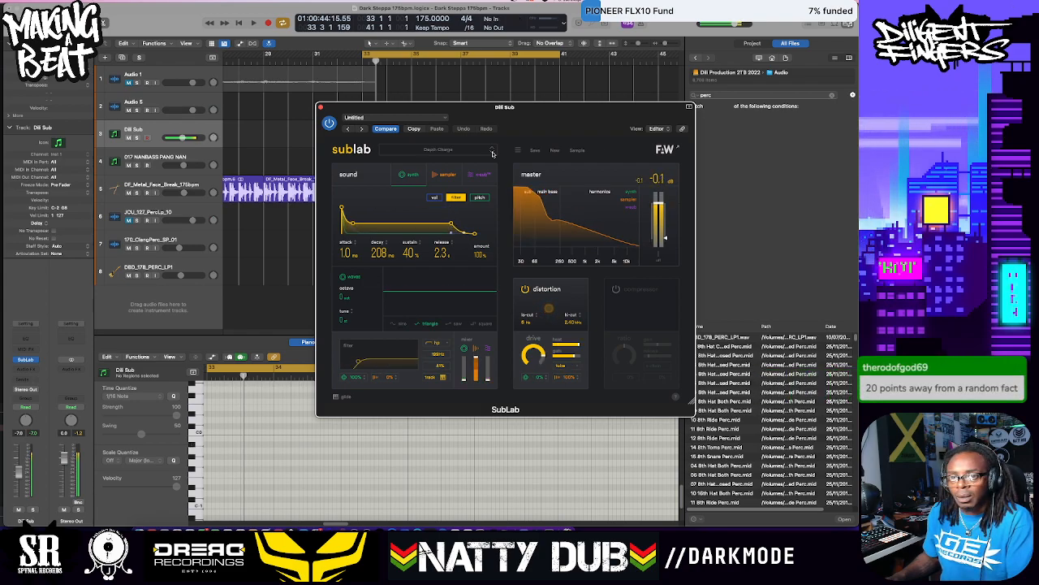
# Audition the SubLab presets that follow Depth Charge, including Face Lift, up to God's Plan
pyautogui.click(492, 152)
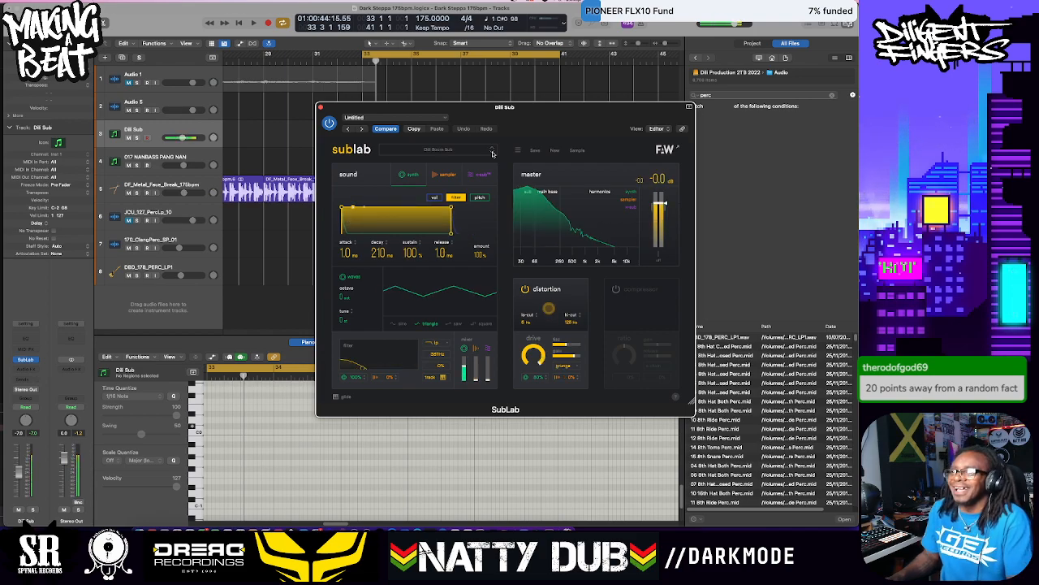
pyautogui.click(492, 152)
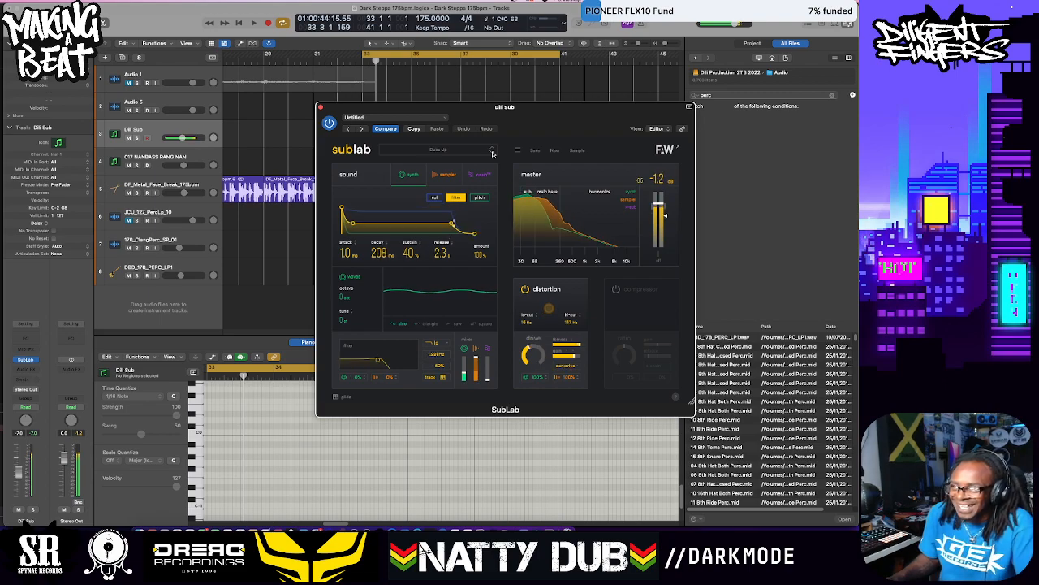
pyautogui.click(492, 152)
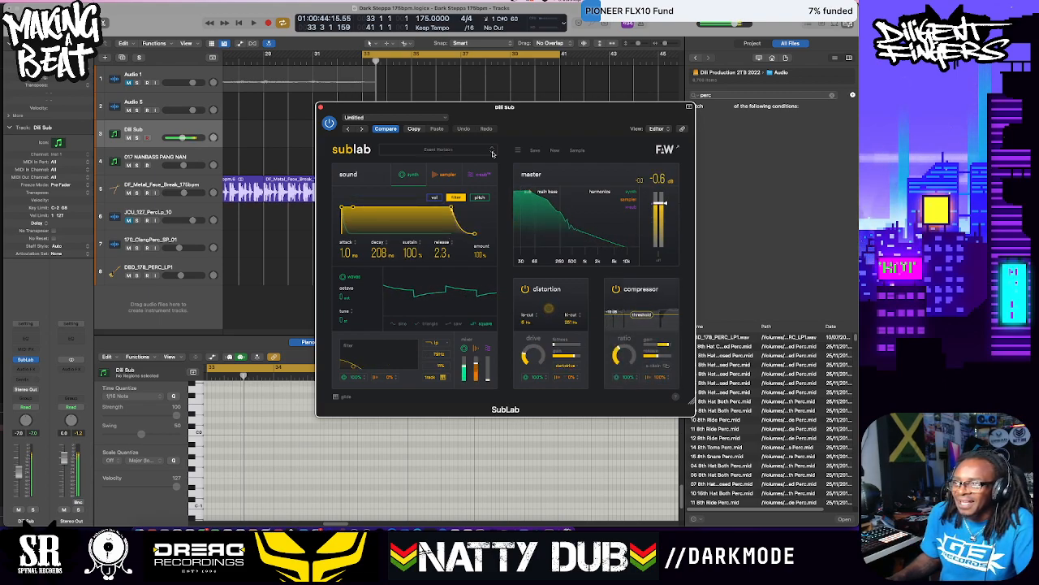
pyautogui.click(492, 152)
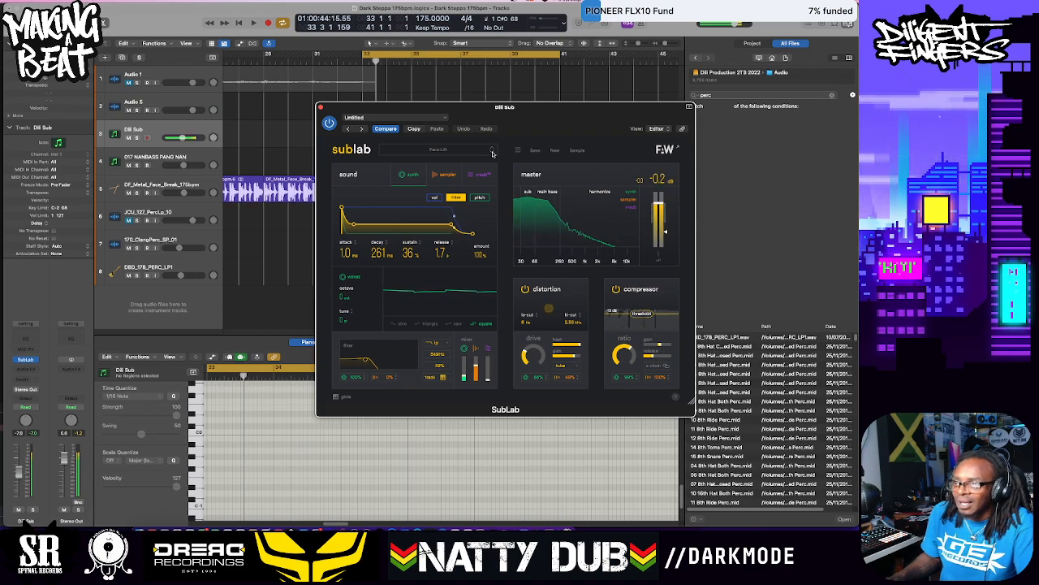
pyautogui.click(493, 152)
pyautogui.click(493, 152)
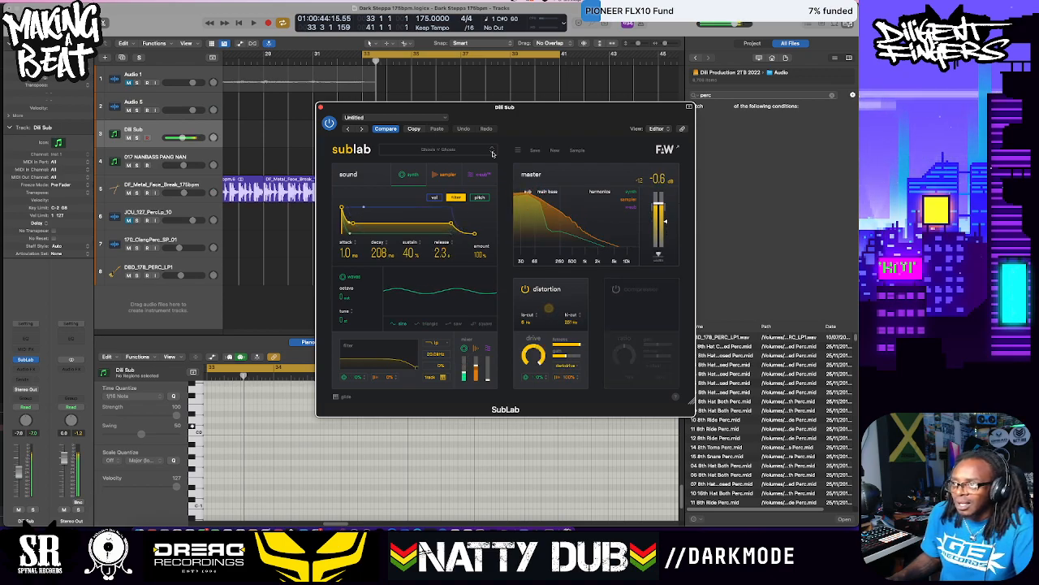
pyautogui.click(492, 152)
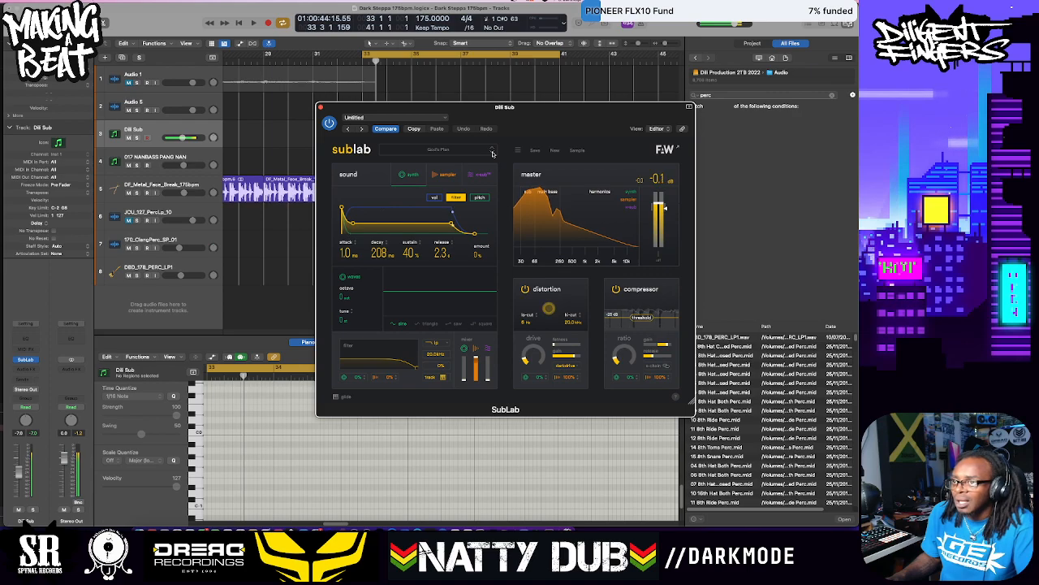
# Audition the SubLab presets between God's Plan and Lost Harmonics on the Dill Sub track
pyautogui.click(492, 152)
pyautogui.click(493, 152)
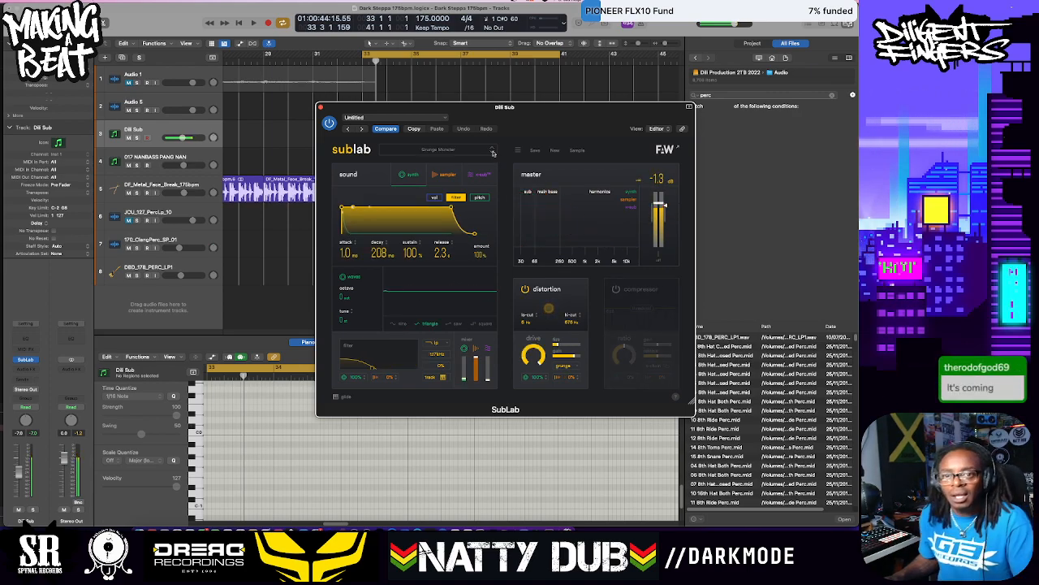
pyautogui.click(492, 152)
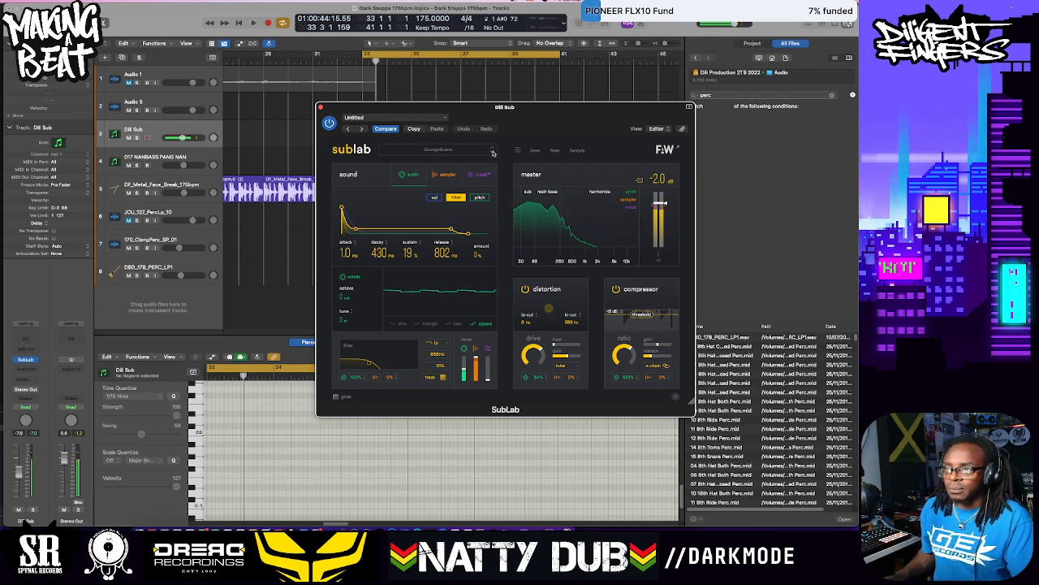
pyautogui.click(493, 153)
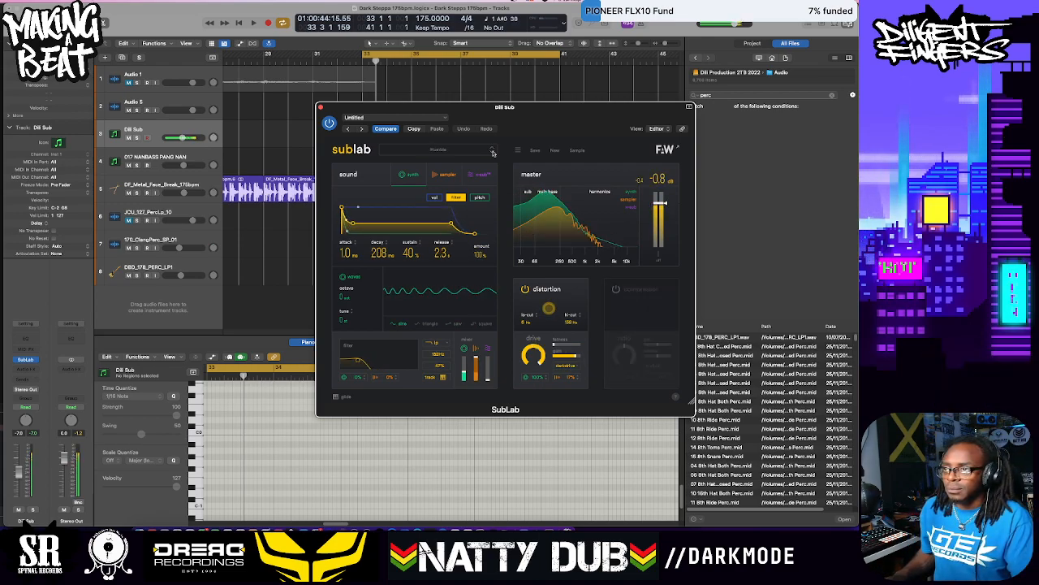
pyautogui.click(493, 152)
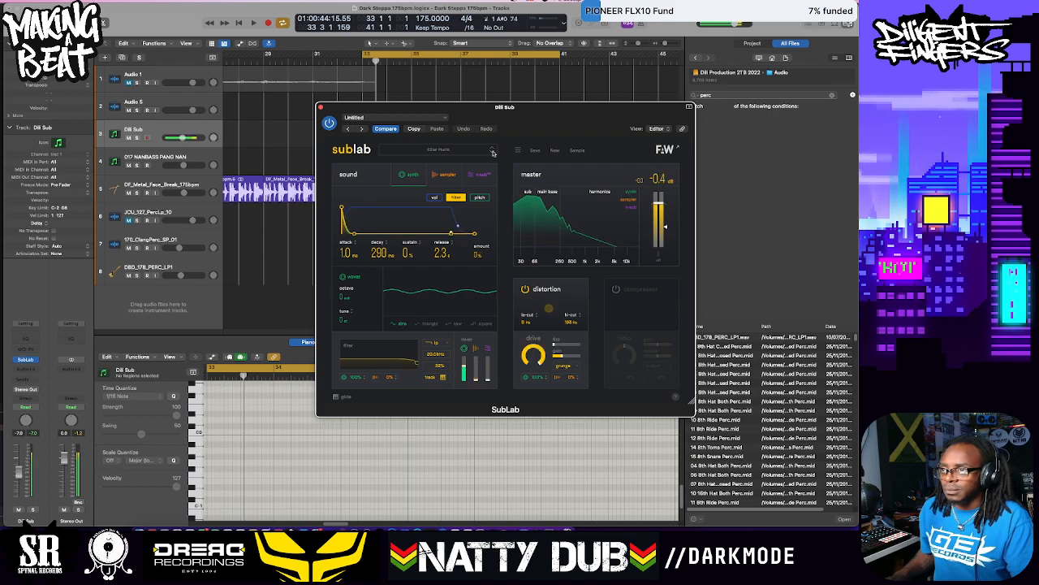
pyautogui.click(492, 153)
pyautogui.click(493, 152)
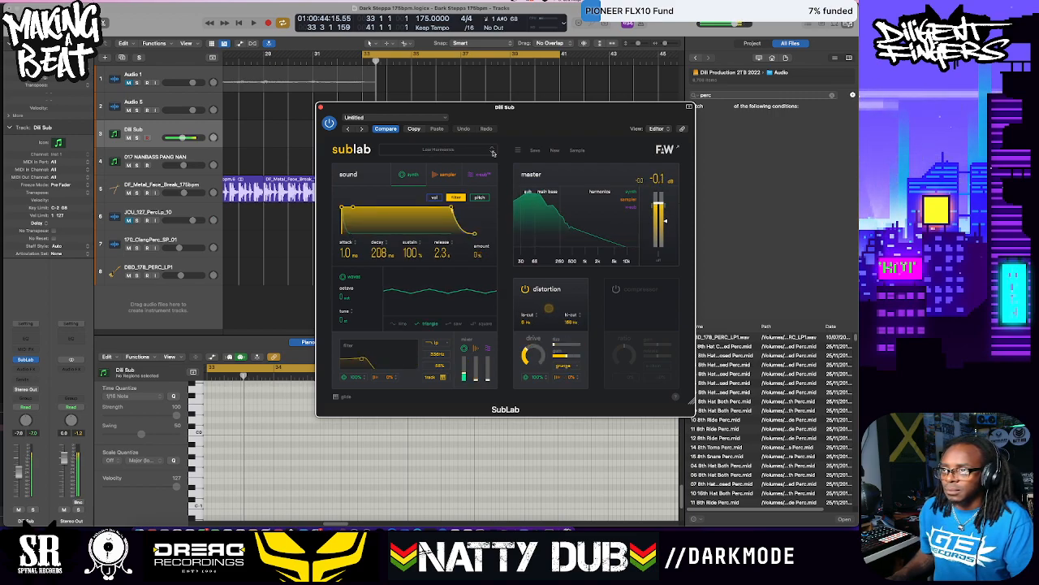
# Audition further SubLab sub presets, including Mask Off, Moonlight and Pink Panther, up to Resonant Rumble
pyautogui.click(493, 153)
pyautogui.click(493, 152)
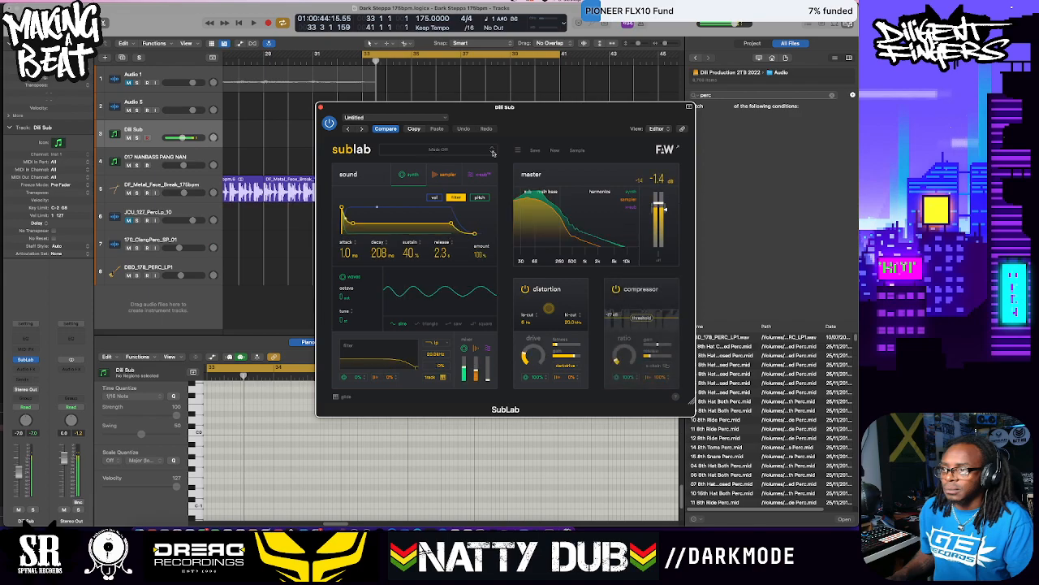
pyautogui.click(493, 153)
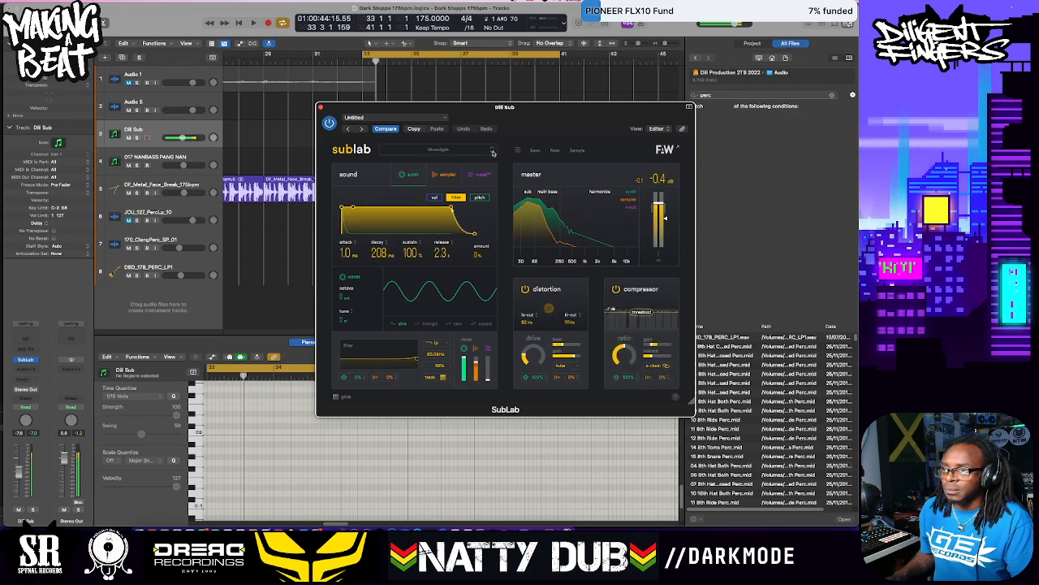
pyautogui.click(493, 153)
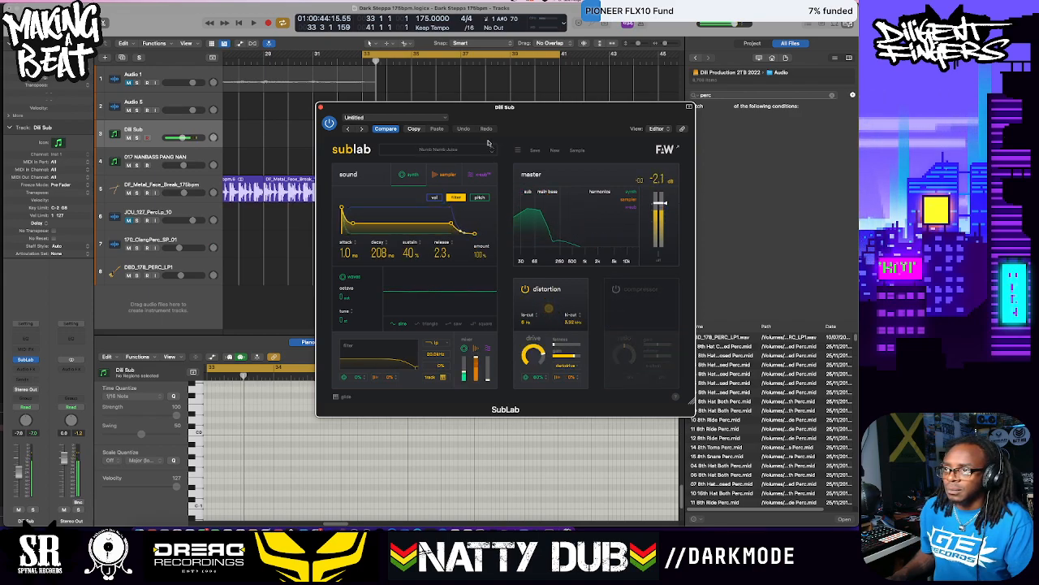
pyautogui.click(492, 153)
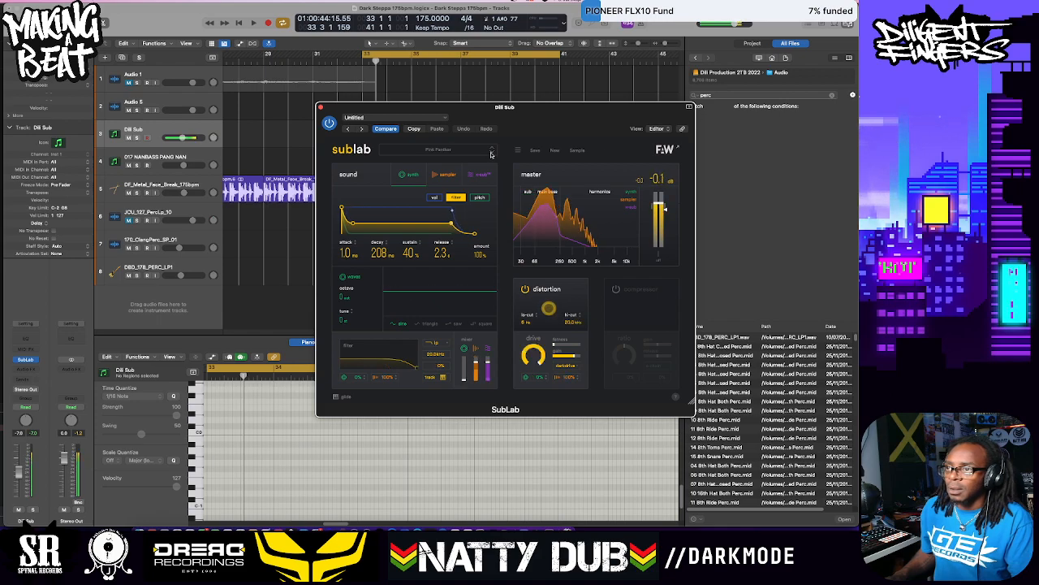
pyautogui.click(491, 153)
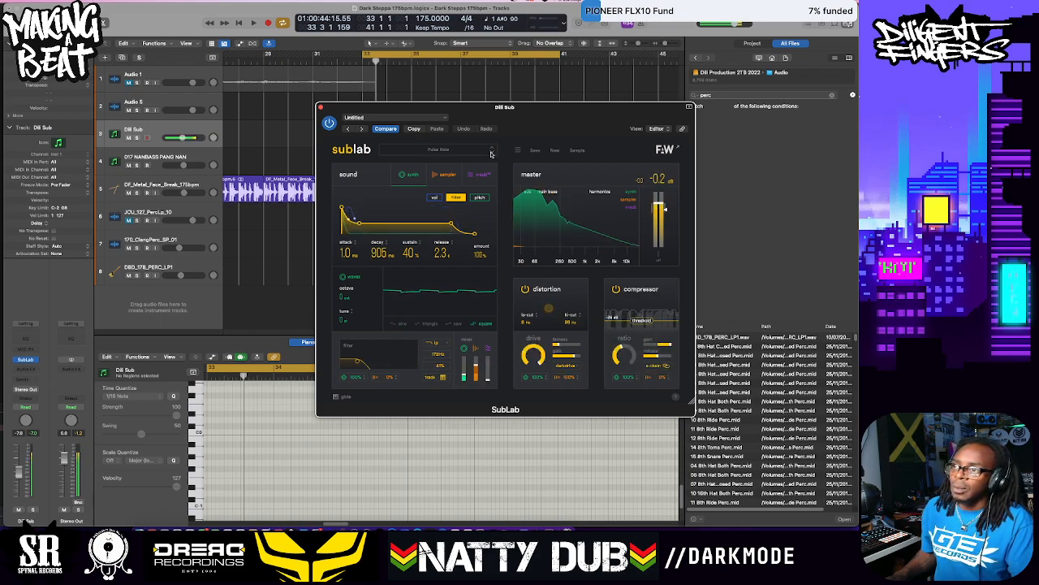
pyautogui.click(491, 153)
pyautogui.click(491, 152)
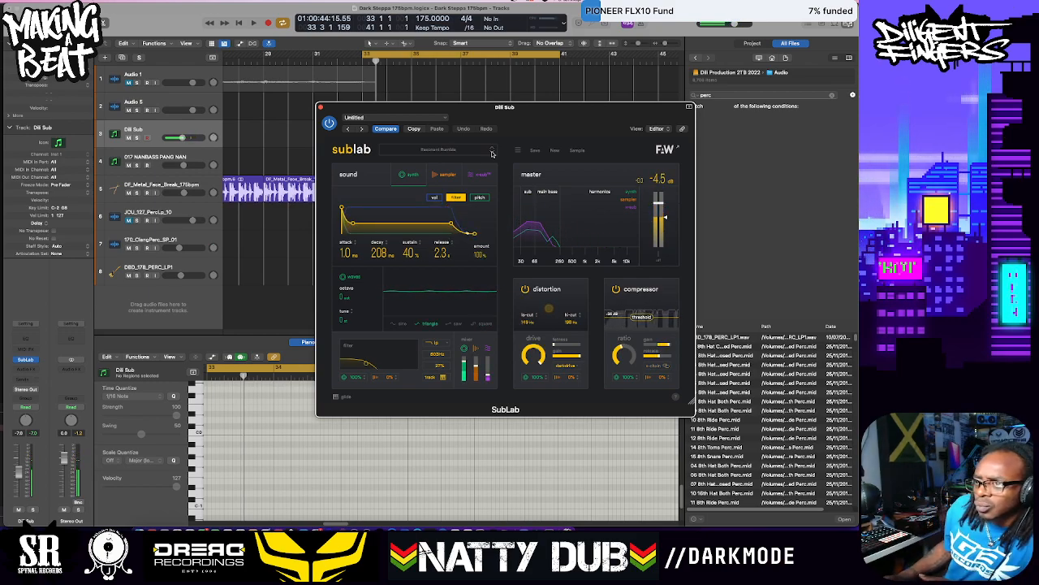
# Load the Reso Triangle preset in SubLab and adjust the attack point of its pitch envelope
pyautogui.click(491, 153)
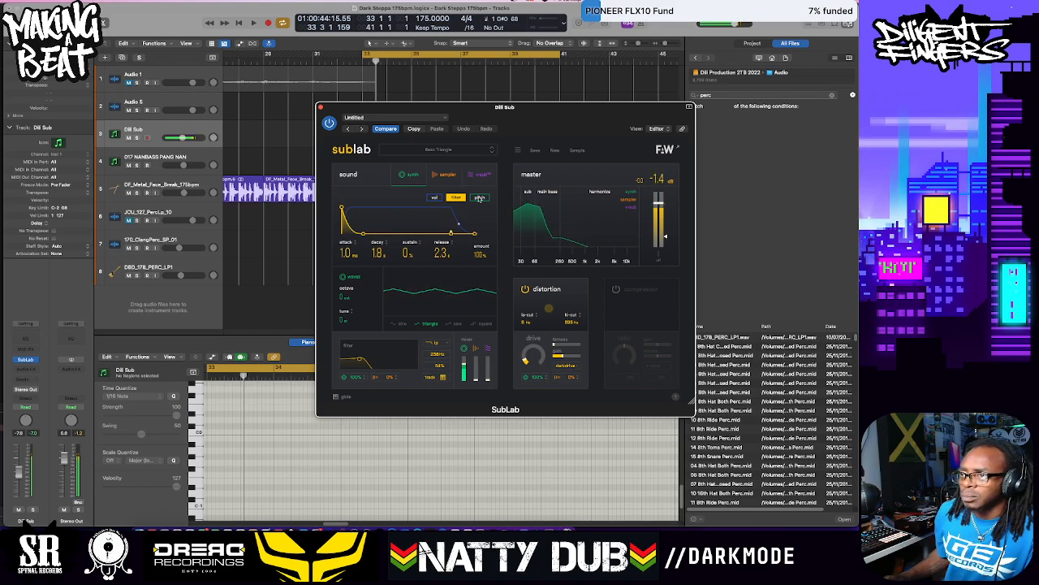
pyautogui.click(479, 198)
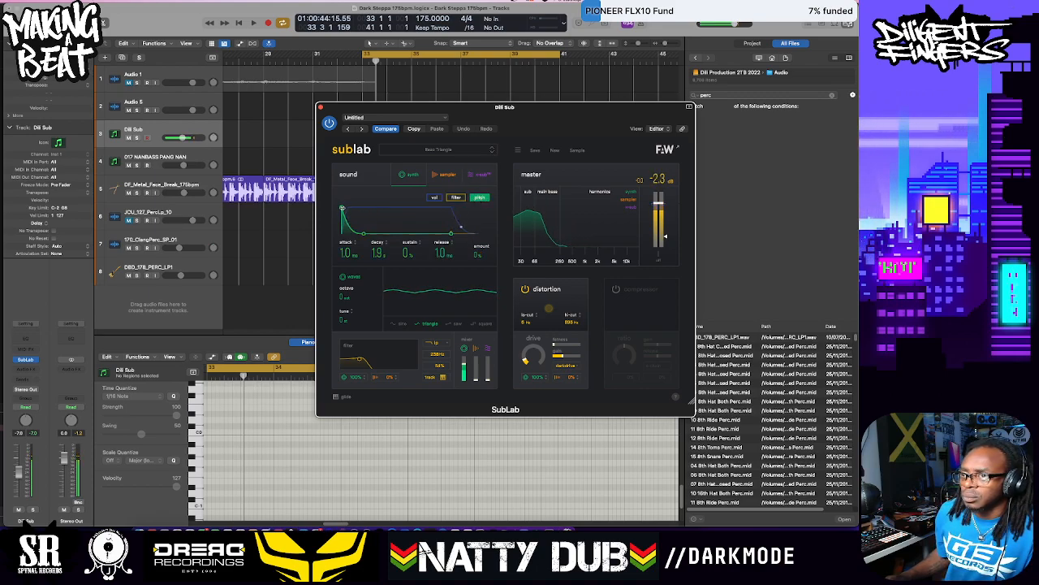
pyautogui.moveTo(342, 208)
pyautogui.mouseDown()
pyautogui.moveTo(357, 209)
pyautogui.moveTo(341, 209)
pyautogui.mouseUp()
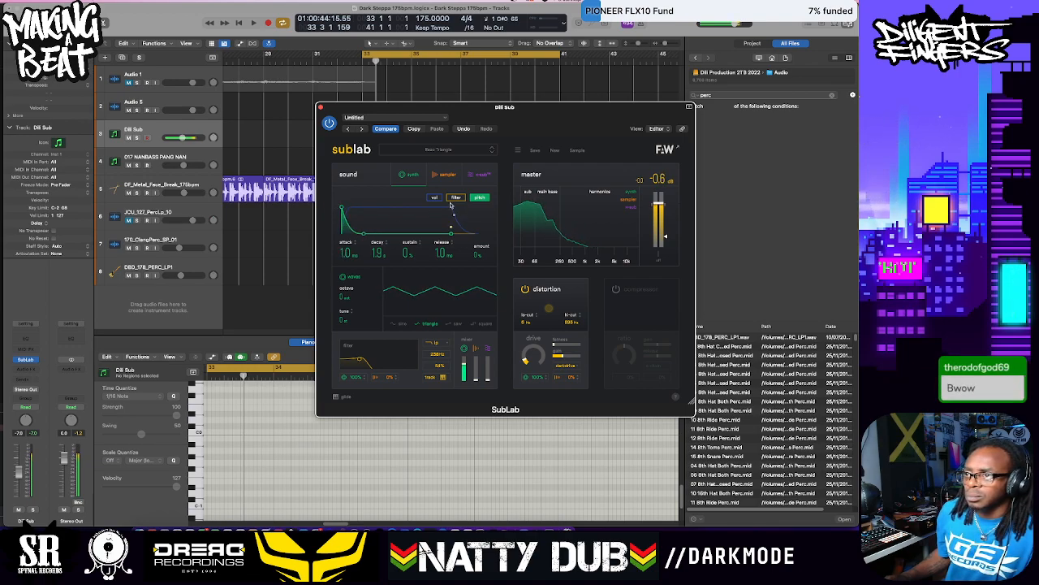
# Audition the remaining SubLab presets, settle on Sub Signature 1, and open Vital on the NANBASS PANG NAN track
pyautogui.click(491, 152)
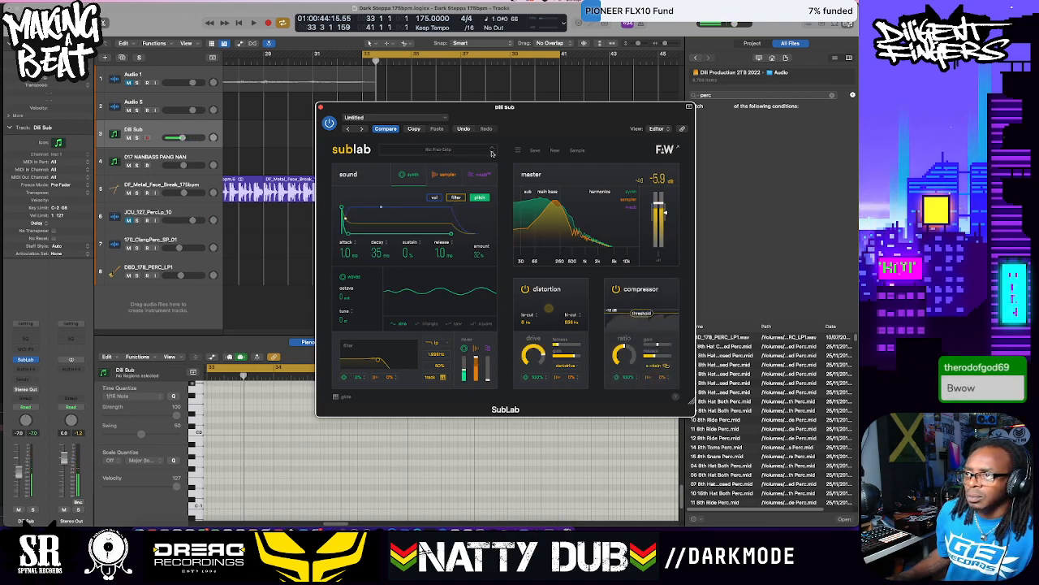
pyautogui.click(492, 153)
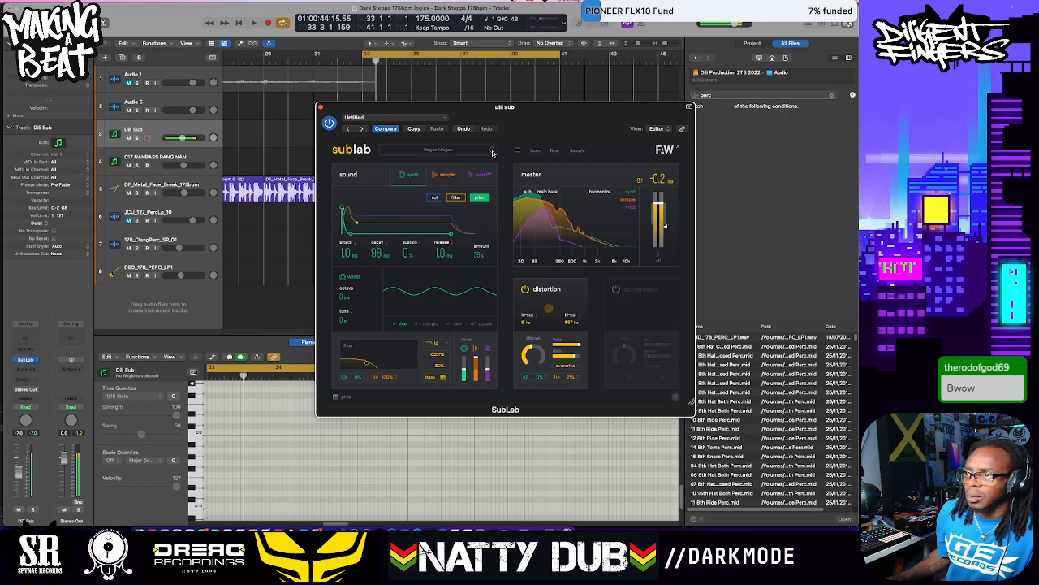
pyautogui.click(492, 153)
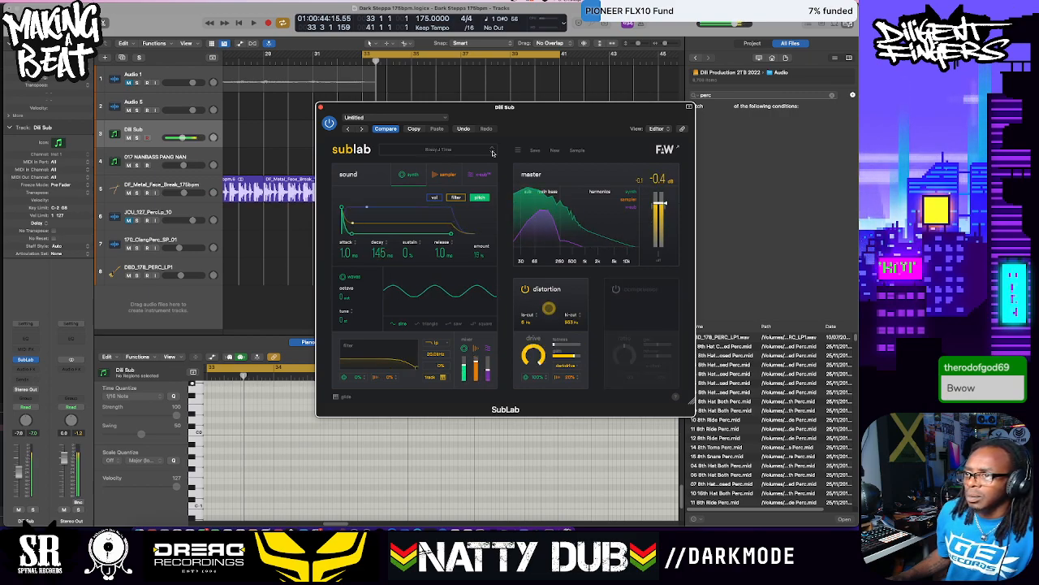
pyautogui.click(492, 153)
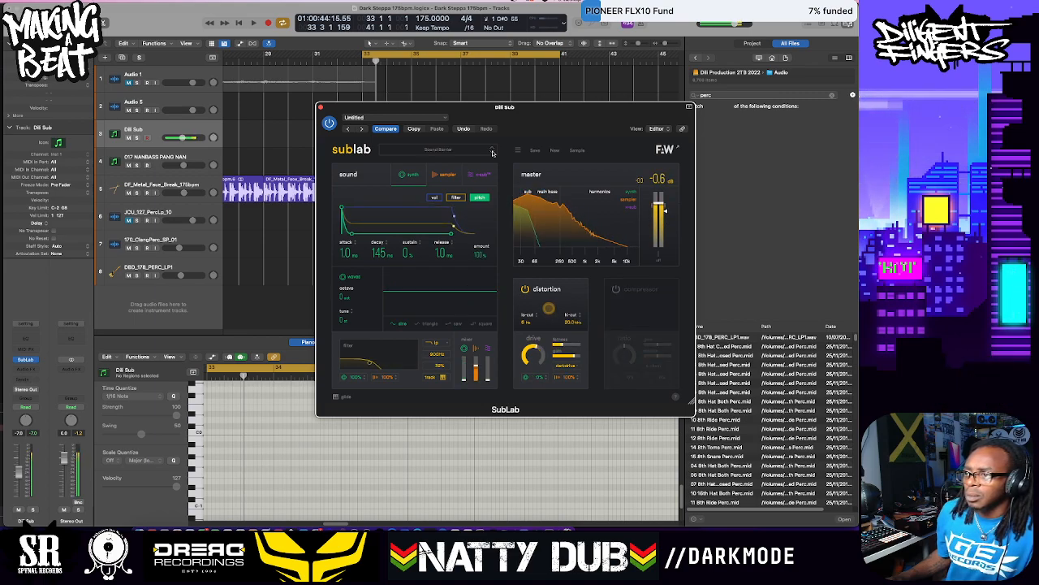
pyautogui.click(492, 153)
pyautogui.click(492, 153)
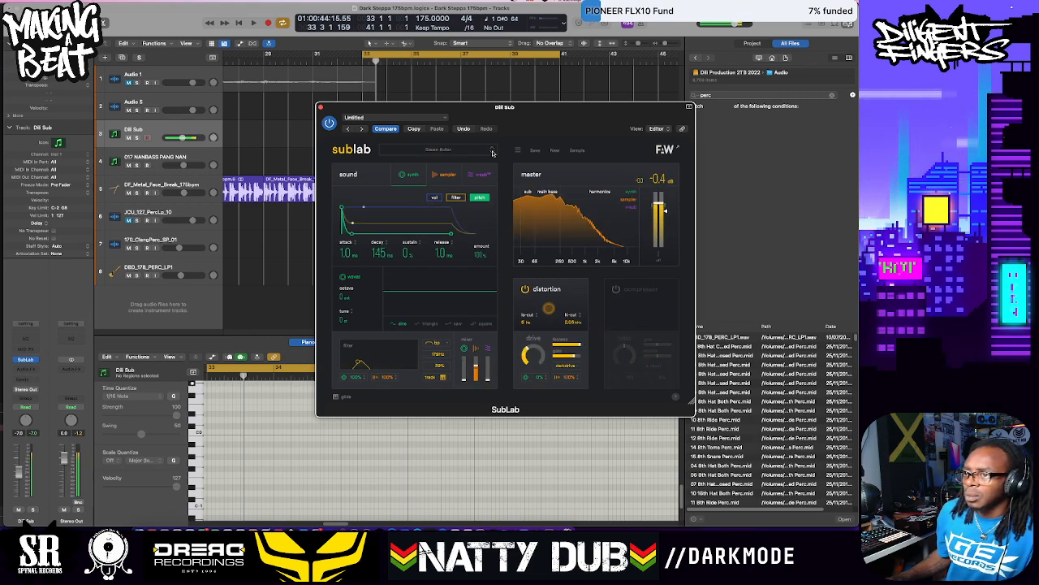
pyautogui.click(492, 153)
pyautogui.click(492, 153)
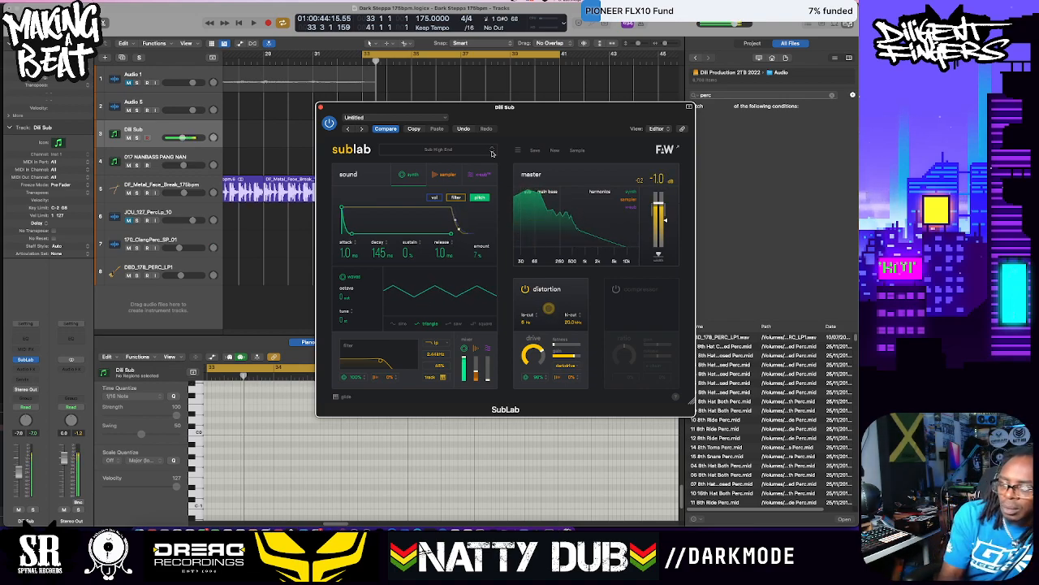
pyautogui.click(493, 152)
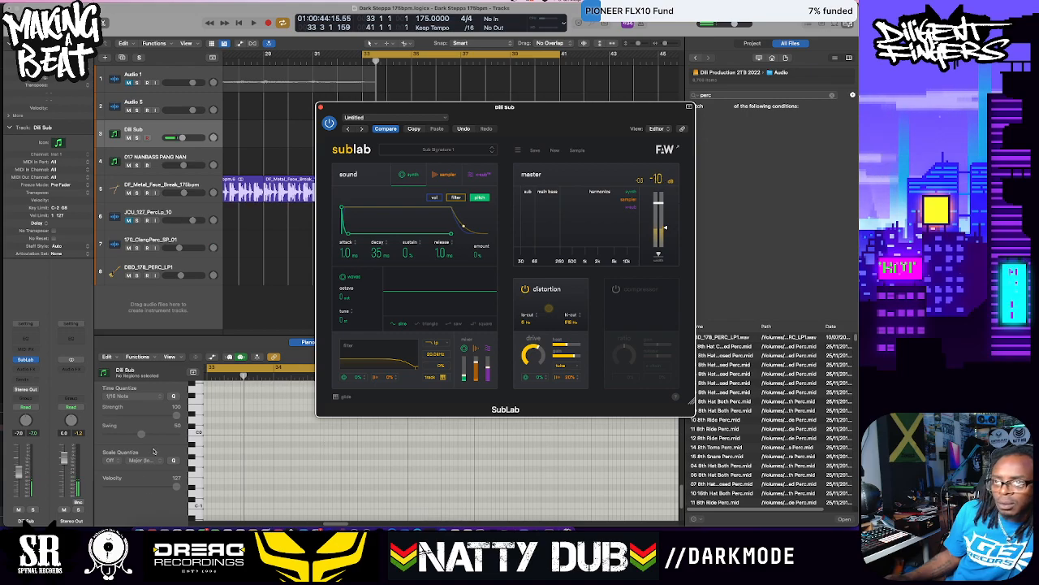
pyautogui.click(173, 160)
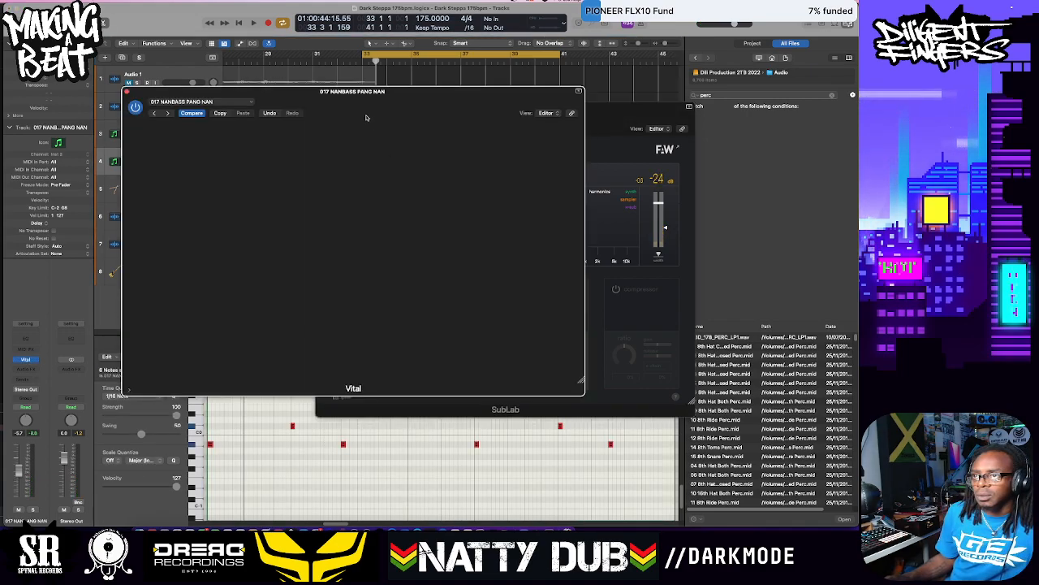
# Close the SubLab window and compare the Vital bass with oscillator 2 off and on again
pyautogui.click(610, 114)
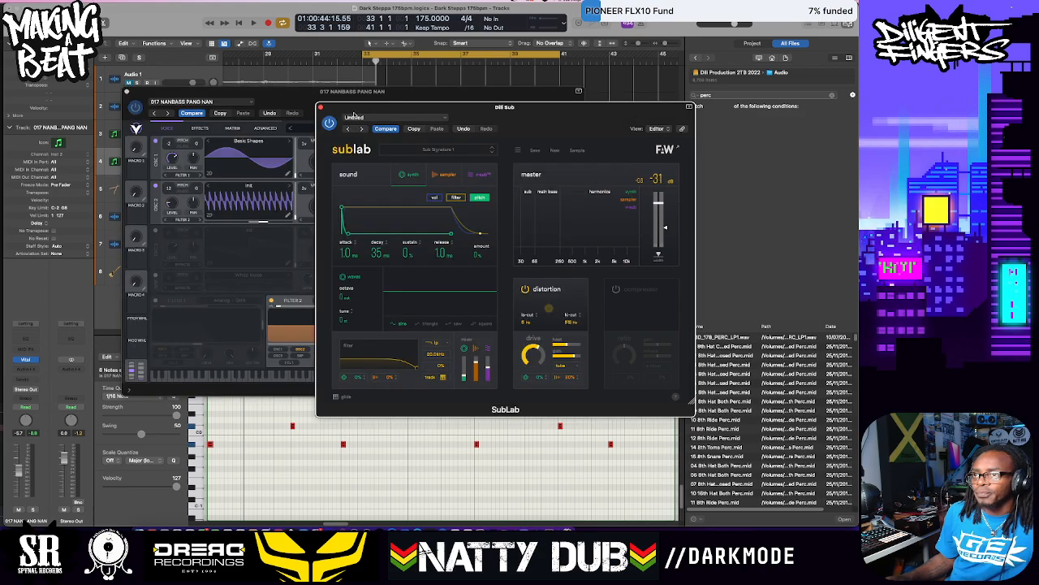
pyautogui.click(320, 107)
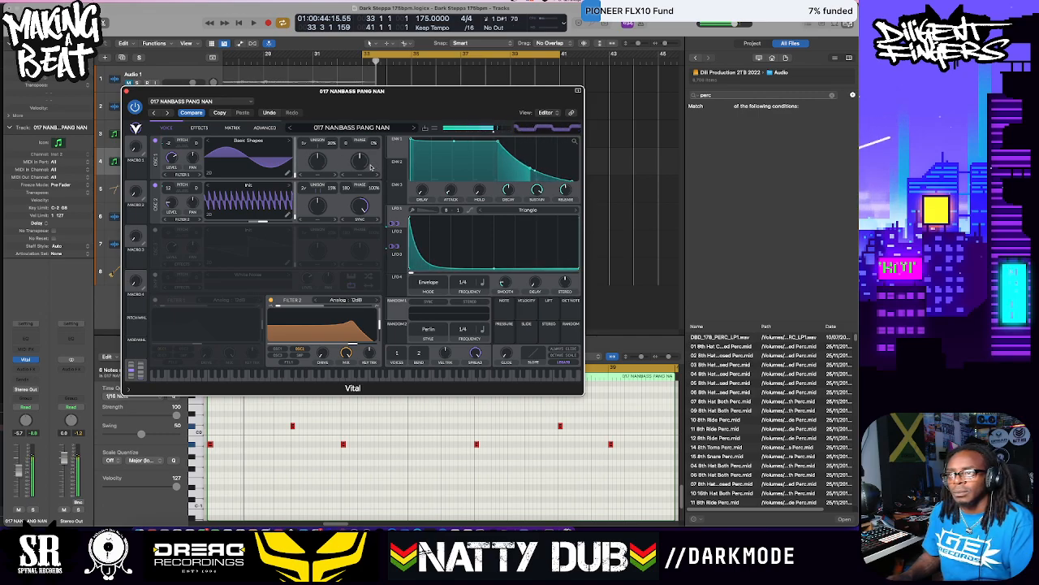
pyautogui.click(156, 186)
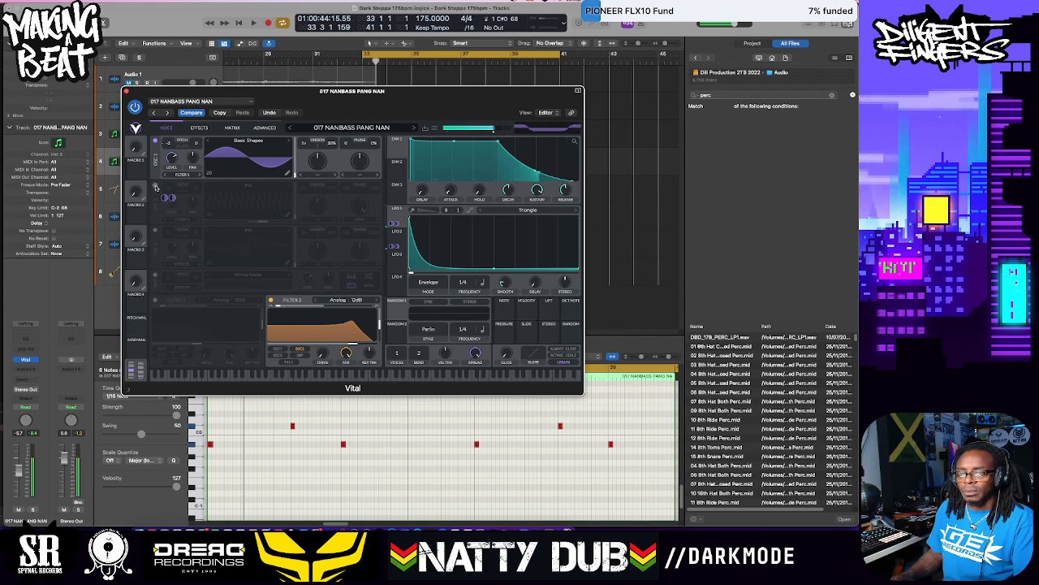
pyautogui.click(156, 187)
# Duplicate the NANBASS PANG NAN track with its Vital patch and copy its MIDI region onto the duplicate
pyautogui.moveTo(285, 99); pyautogui.dragTo(553, 218)
pyautogui.click(196, 154)
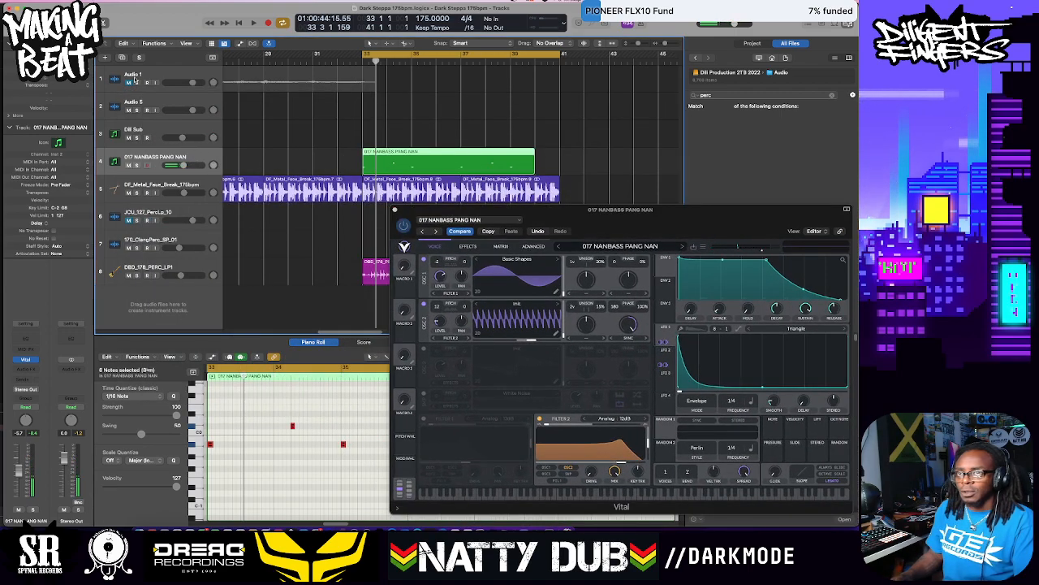
pyautogui.click(121, 59)
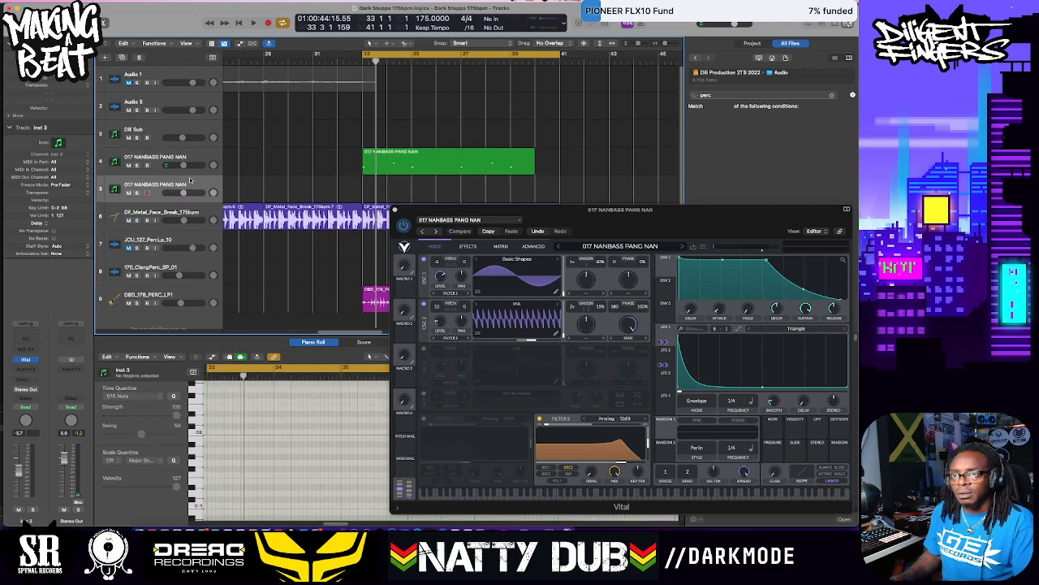
pyautogui.click(516, 219)
pyautogui.click(471, 211)
pyautogui.click(395, 210)
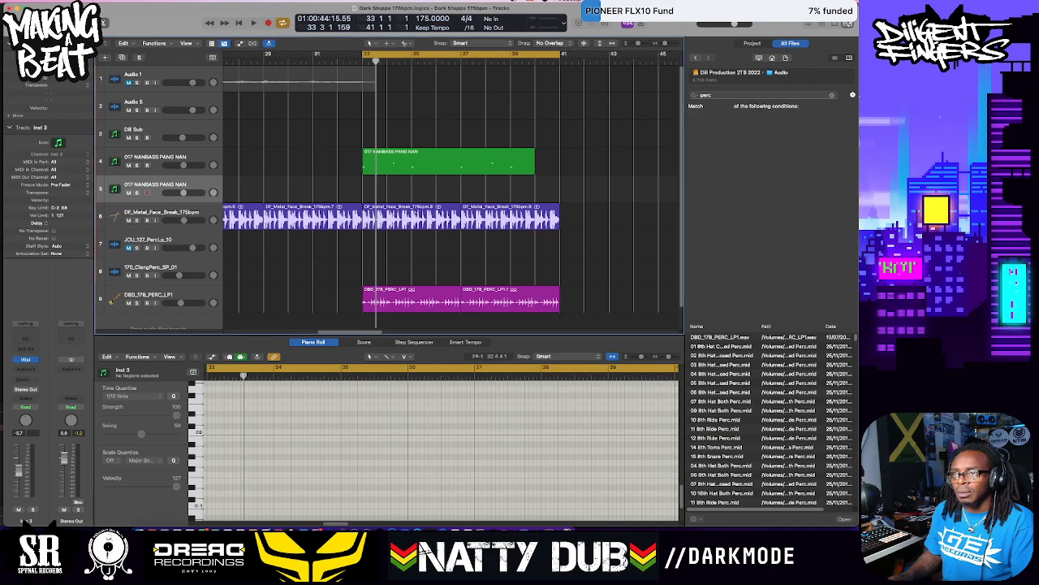
pyautogui.moveTo(415, 167); pyautogui.dragTo(415, 194)
pyautogui.click(171, 164)
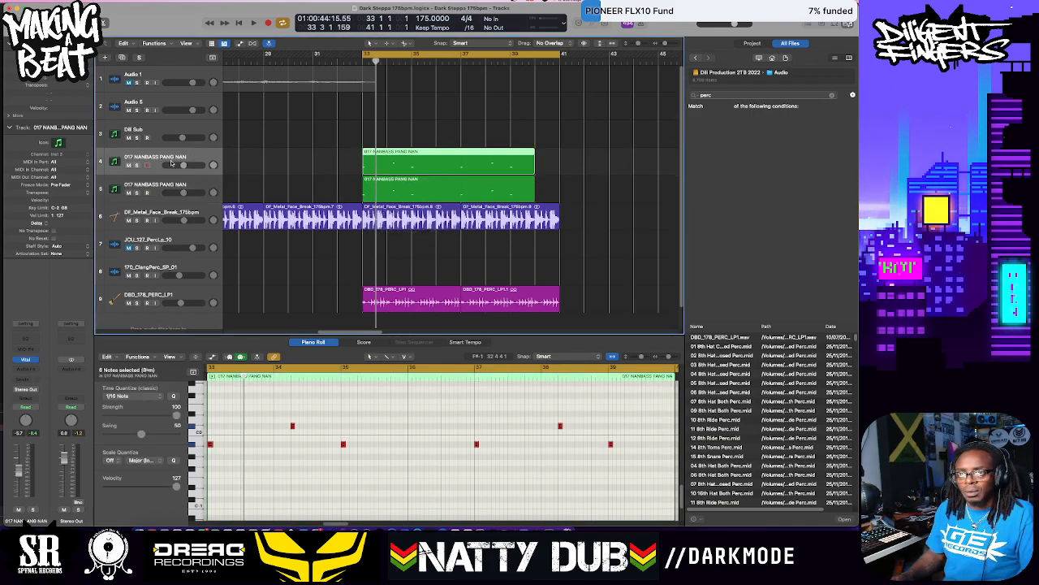
# Try the duplicate bass track with oscillator 1 switched off in its Vital
pyautogui.click(167, 195)
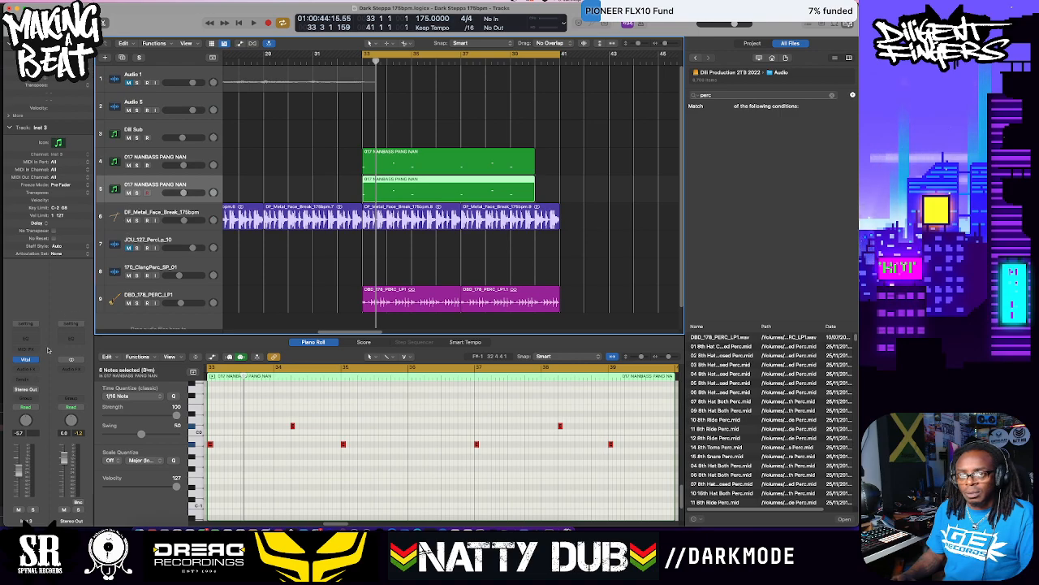
pyautogui.click(25, 360)
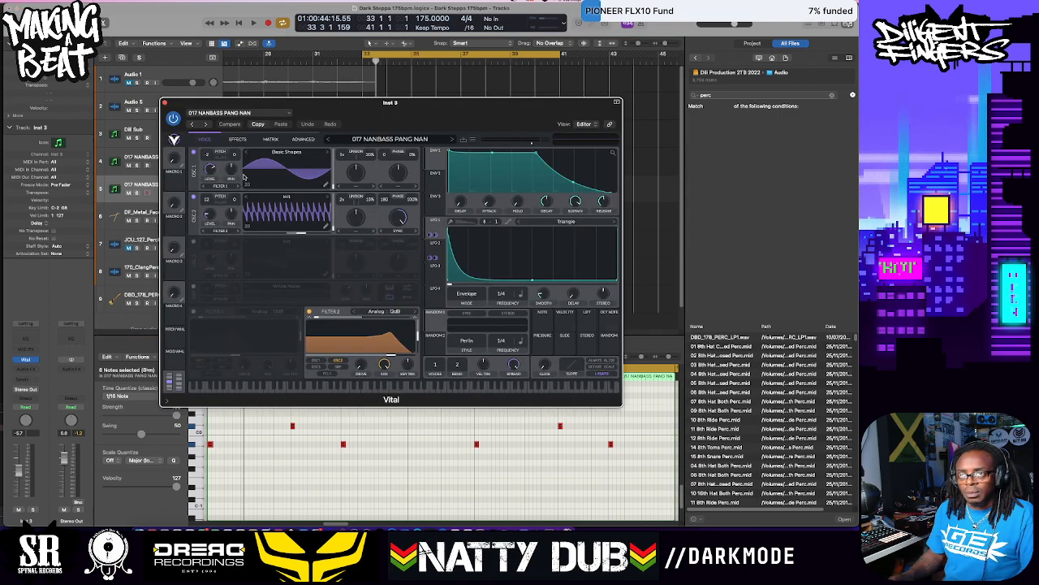
pyautogui.click(193, 152)
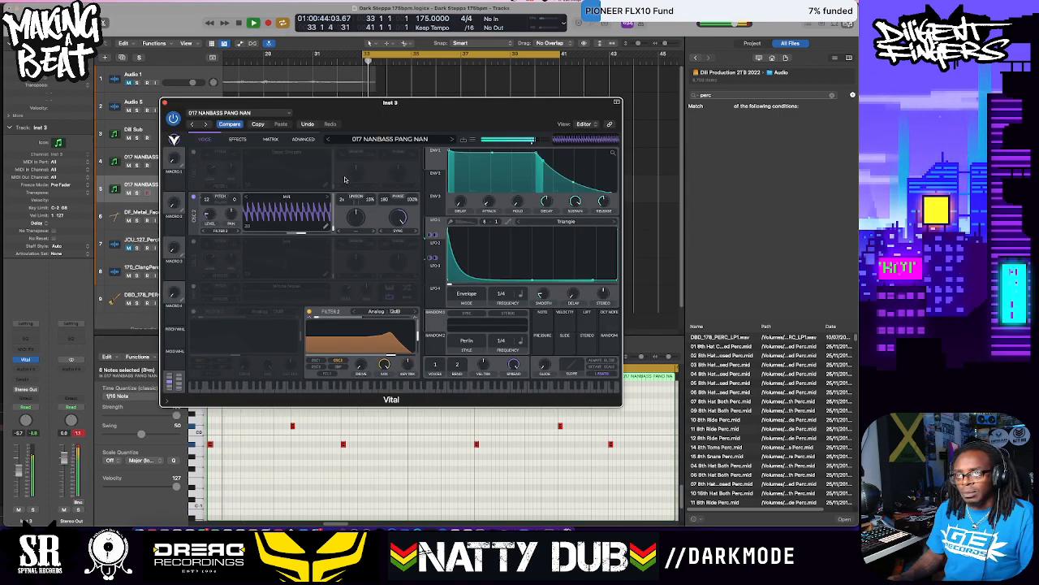
pyautogui.click(165, 102)
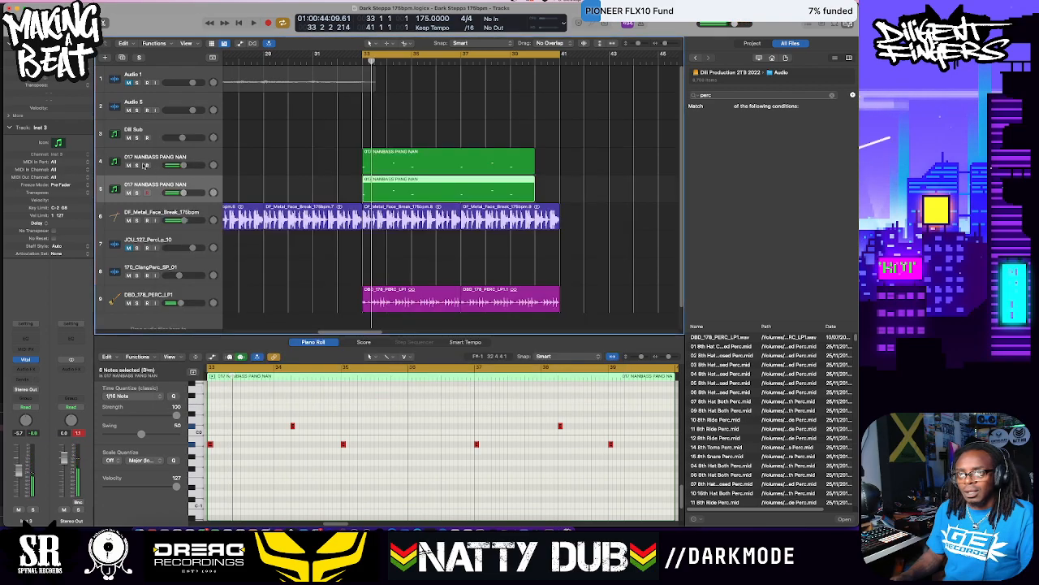
# Switch off oscillator 2 in Vital on the original NANBASS PANG NAN track and play the loop
pyautogui.click(160, 155)
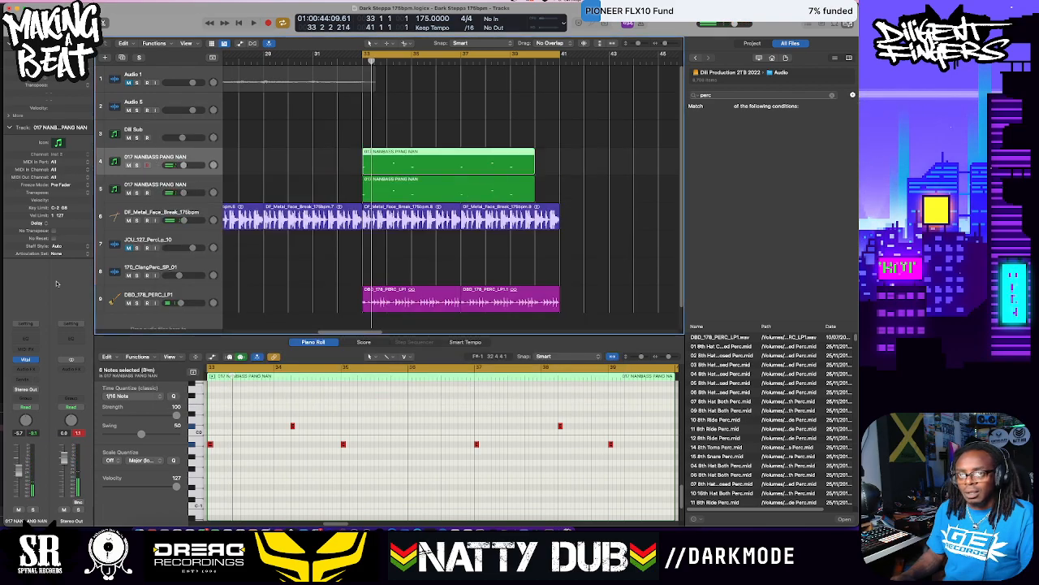
pyautogui.click(26, 360)
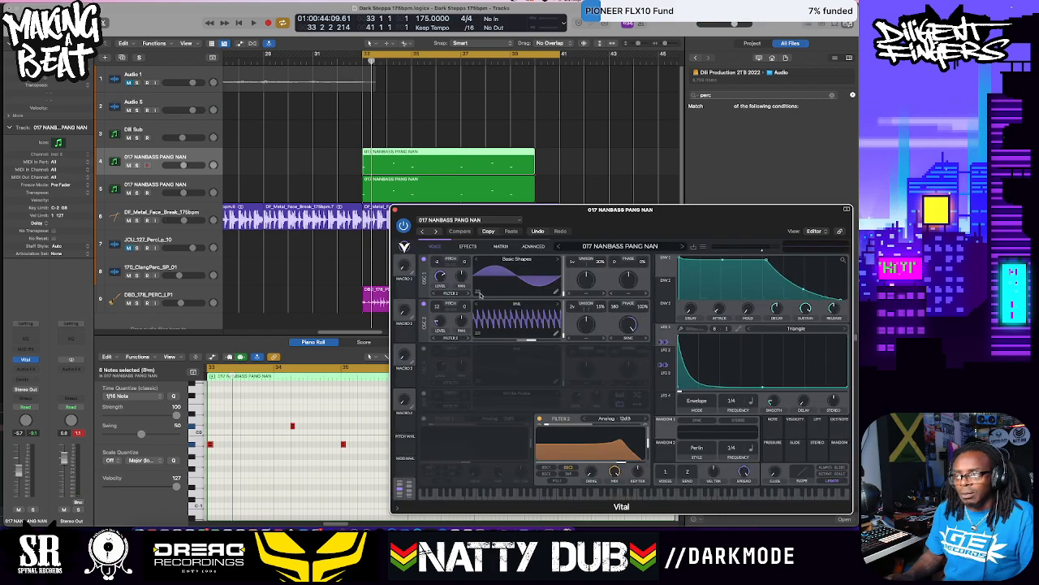
pyautogui.click(424, 304)
pyautogui.press('space')
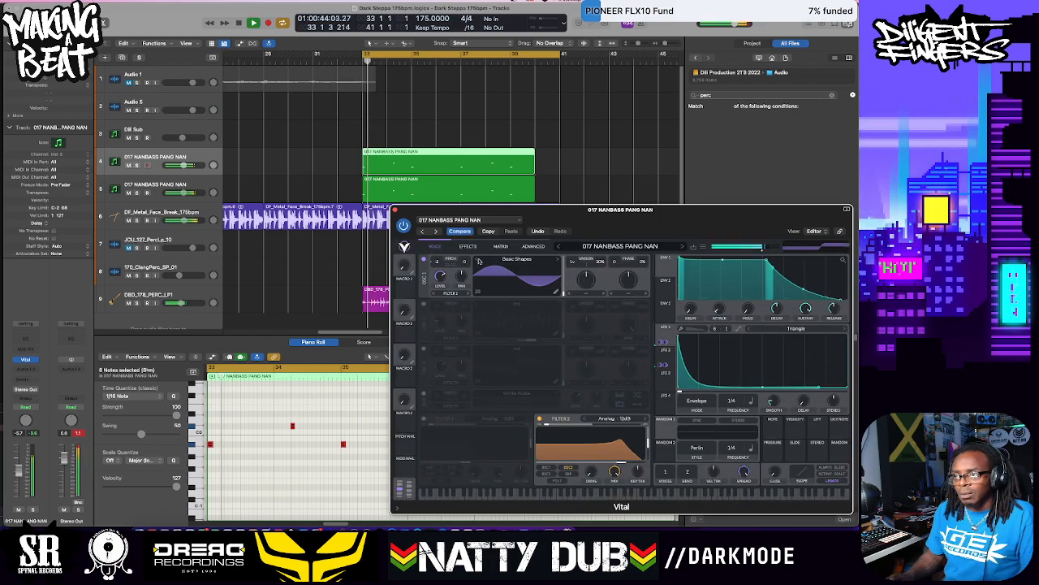
pyautogui.press('space')
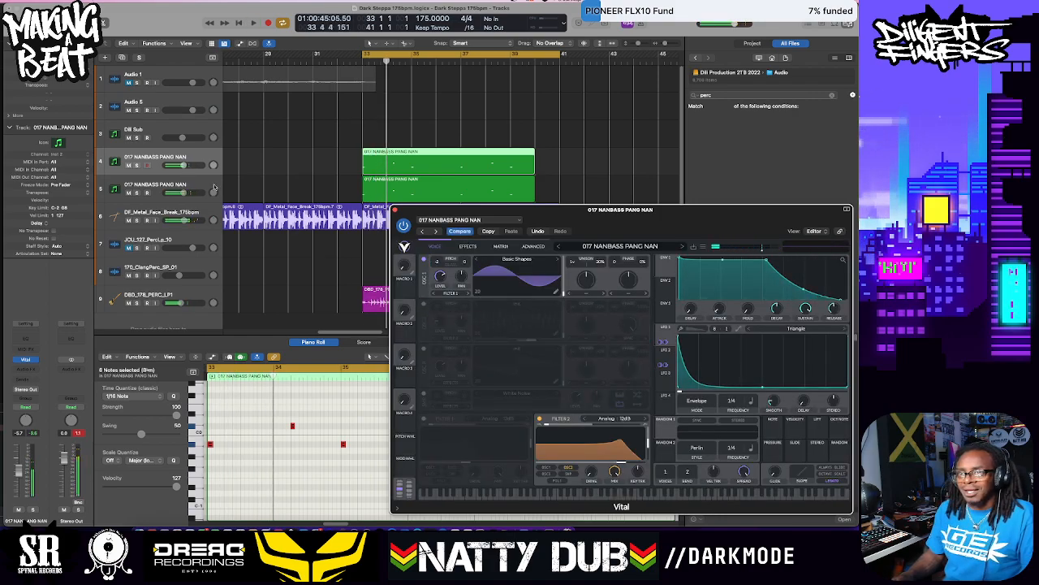
# Check the application input levels in the stream audio mixer and return to the Logic Pro project
pyautogui.click(213, 187)
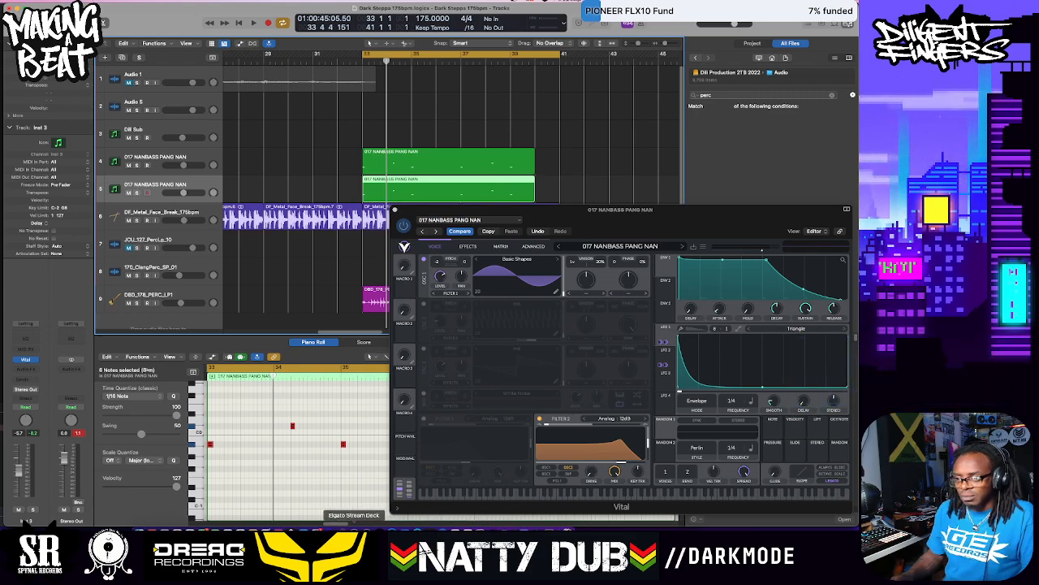
pyautogui.click(365, 536)
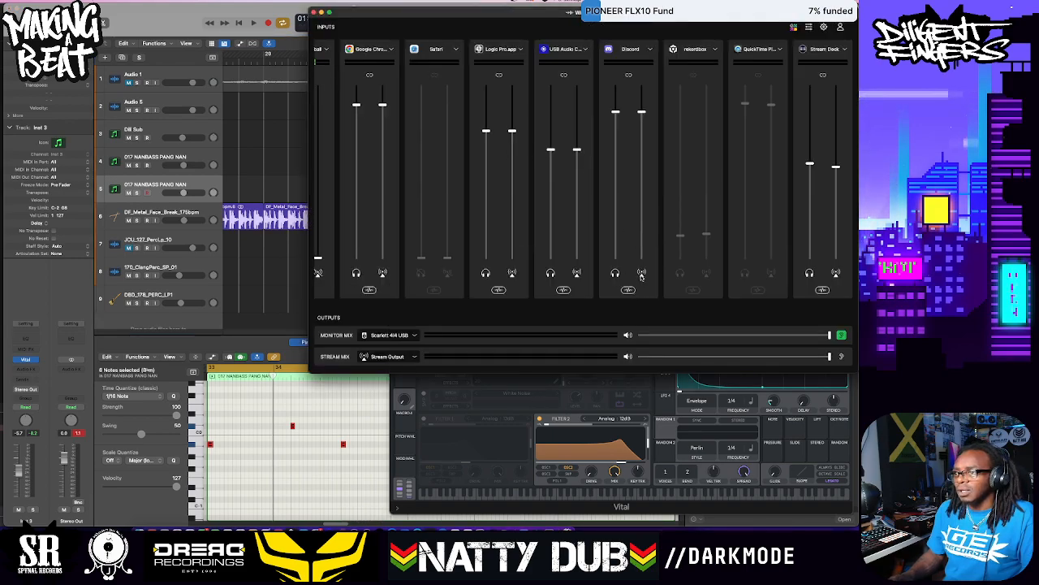
pyautogui.click(279, 354)
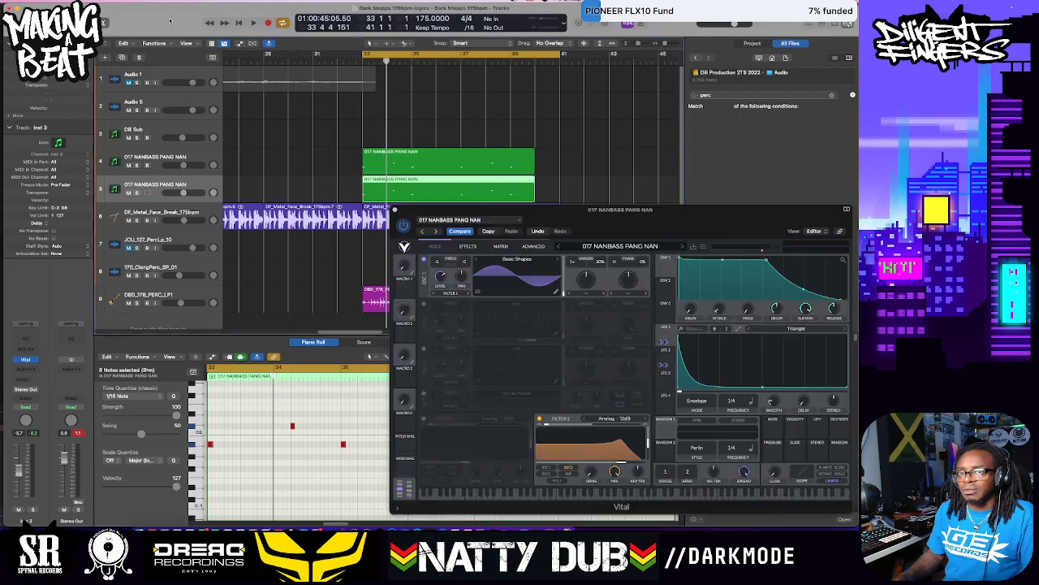
# Audition the duplicate bass layer and switch oscillator 1 back on in its Vital
pyautogui.press('space')
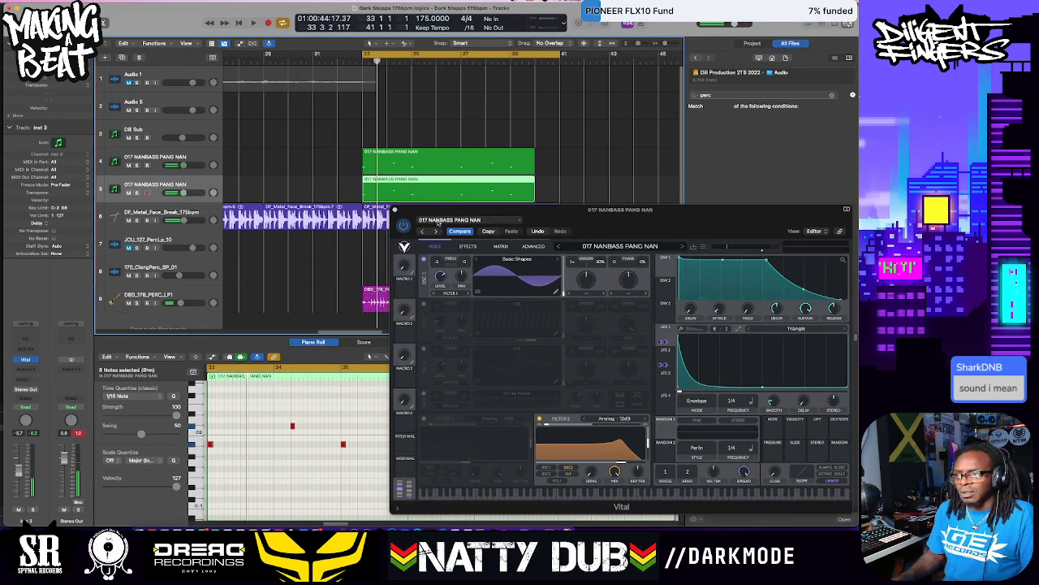
pyautogui.click(393, 210)
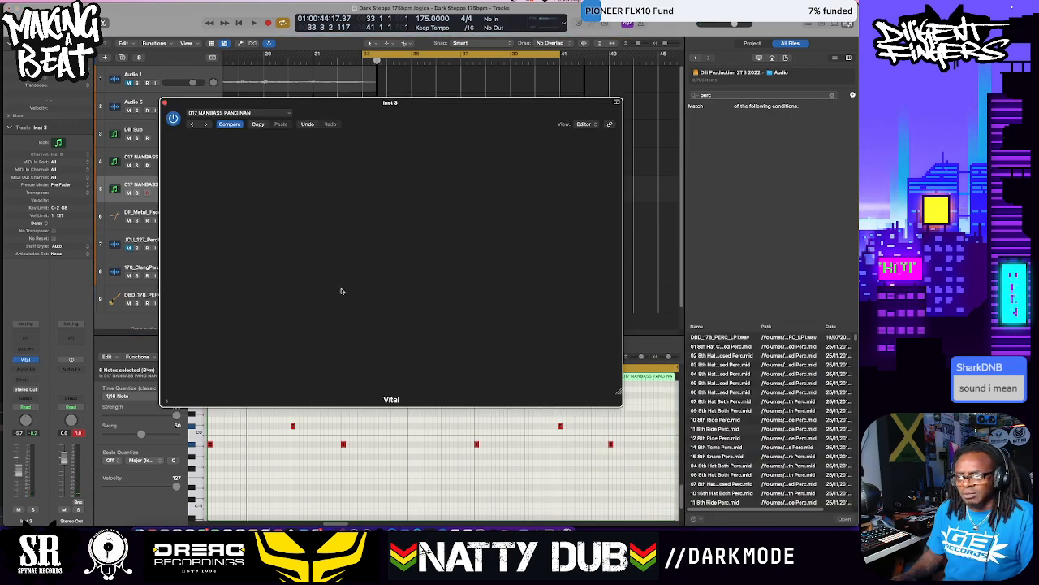
pyautogui.press('space')
pyautogui.press('space')
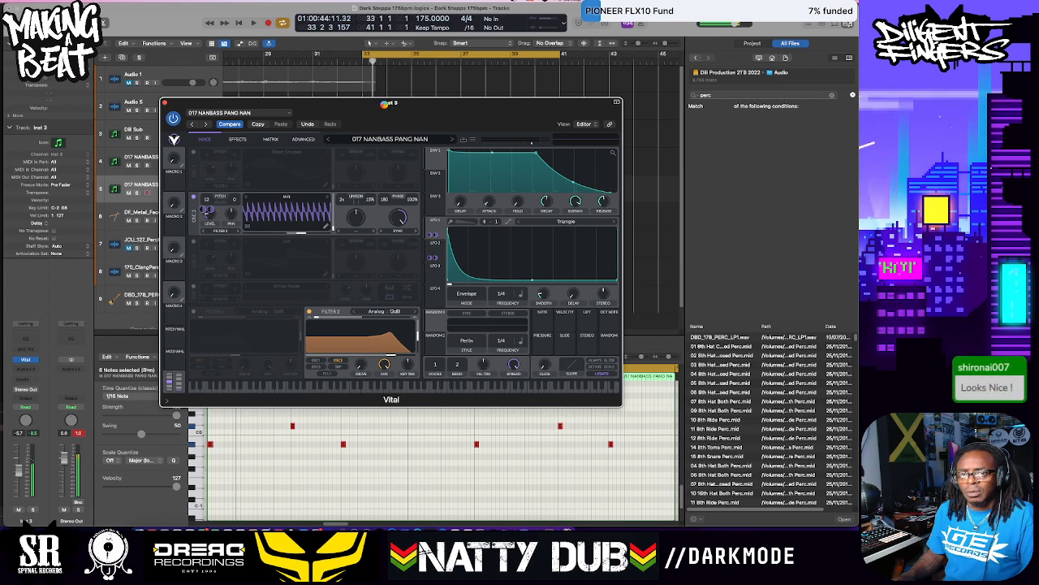
pyautogui.press('space')
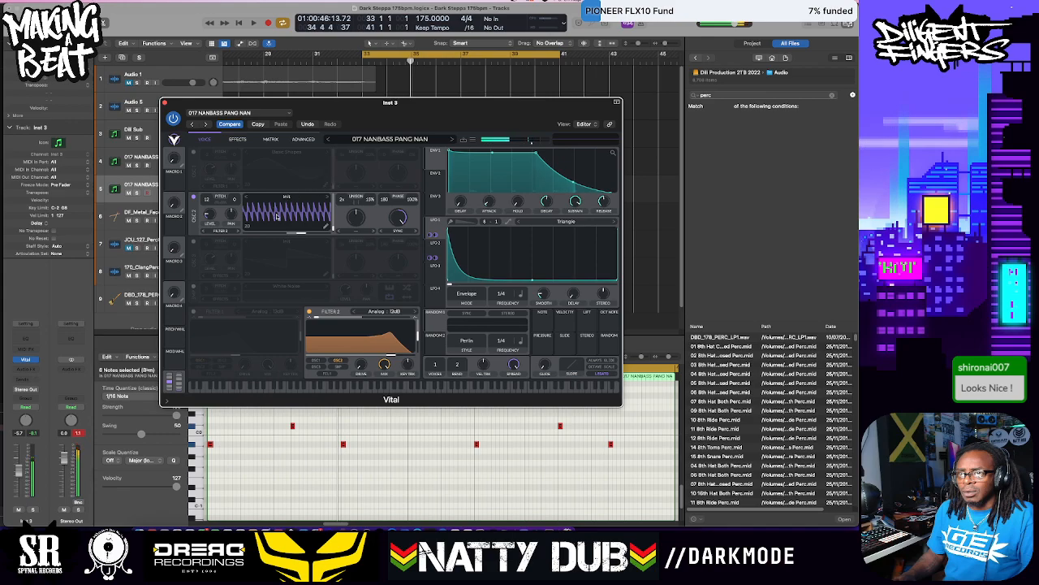
pyautogui.click(194, 153)
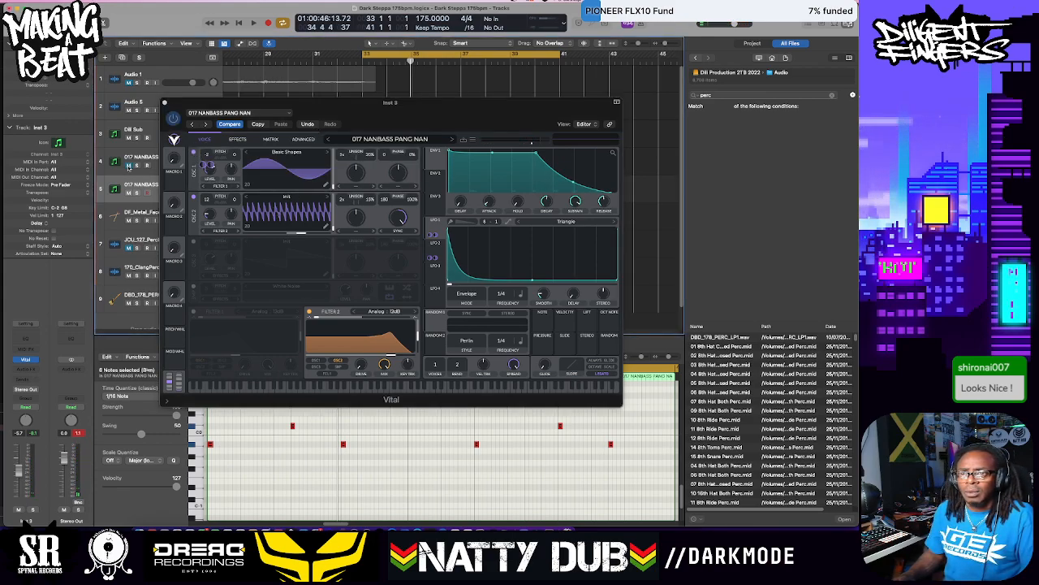
pyautogui.press('space')
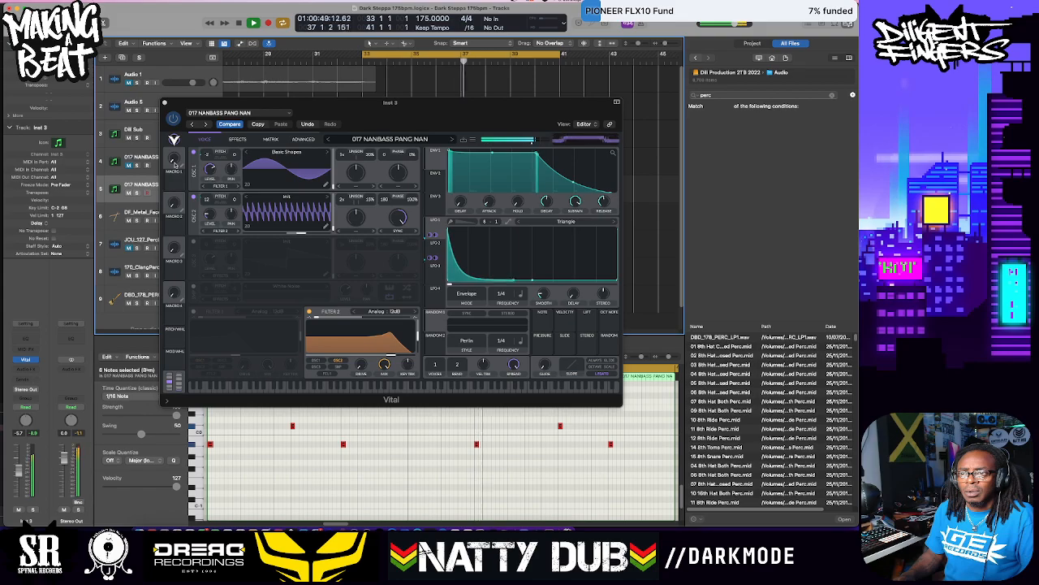
pyautogui.moveTo(376, 119); pyautogui.dragTo(562, 145)
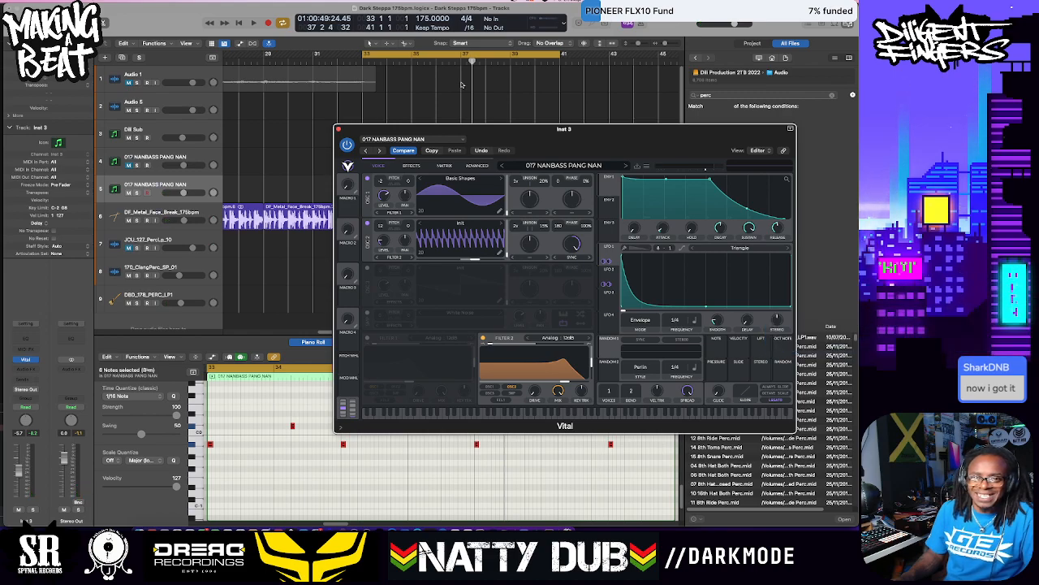
# Play the loop from bar 33 several times to listen to the duplicate bass with the drums
pyautogui.press('space')
pyautogui.press('space')
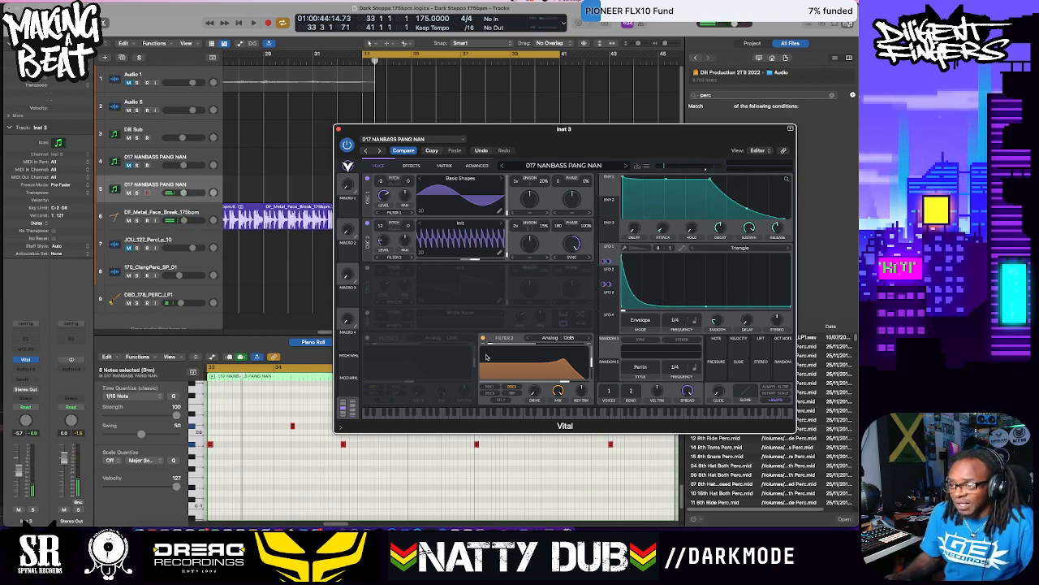
pyautogui.press('space')
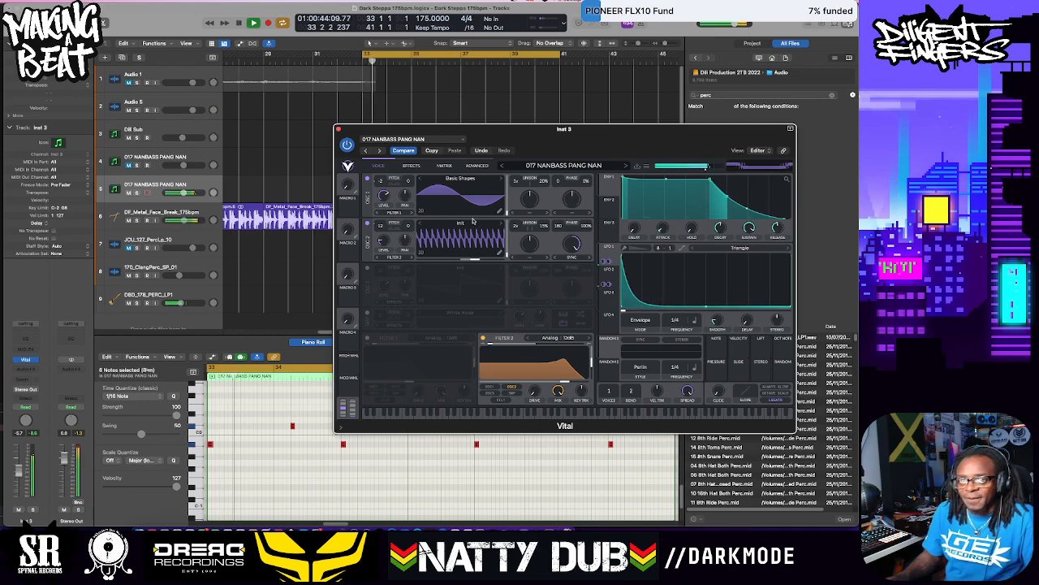
pyautogui.press('space')
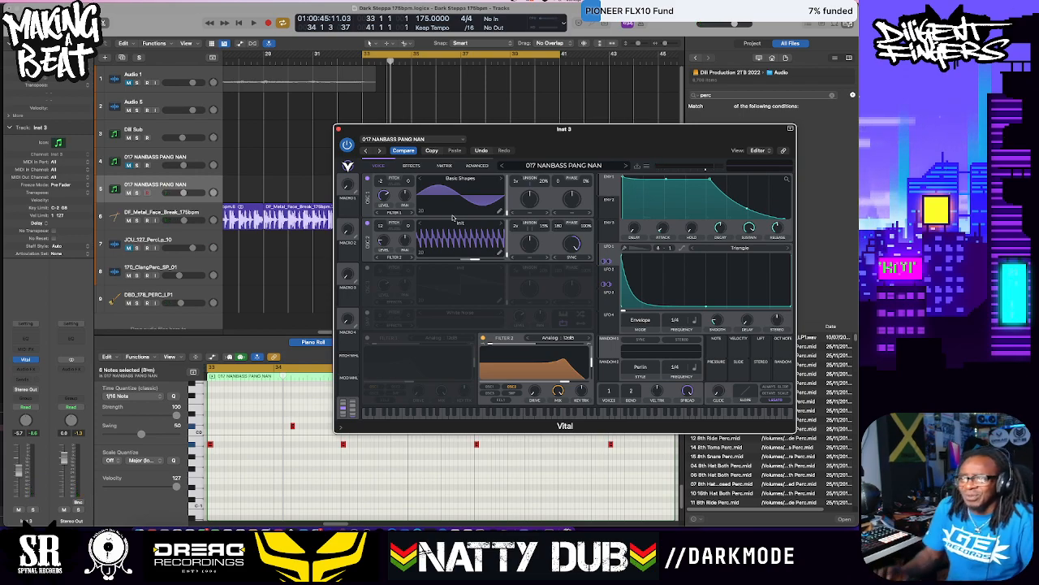
pyautogui.press('space')
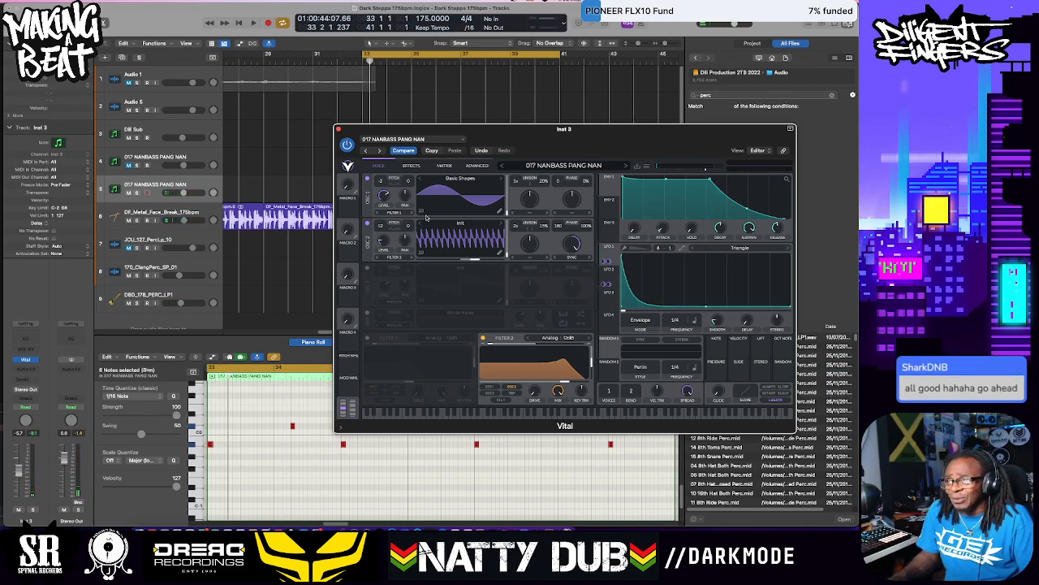
pyautogui.press('space')
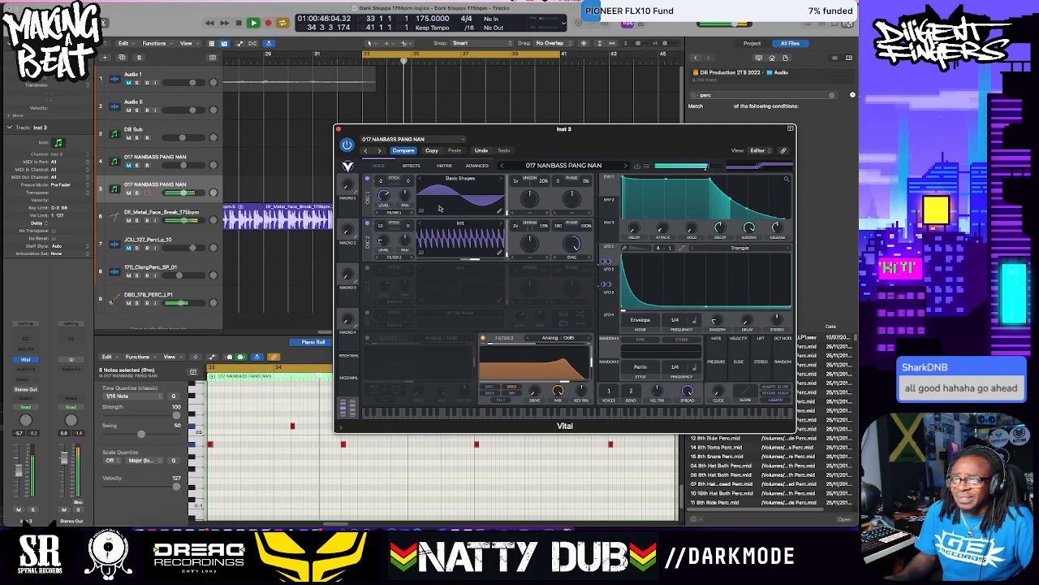
pyautogui.press('space')
# Insert FF Pro-Q 2 on the duplicate bass track with a low cut at about 153 Hz, and unmute the original bass track
pyautogui.click(25, 372)
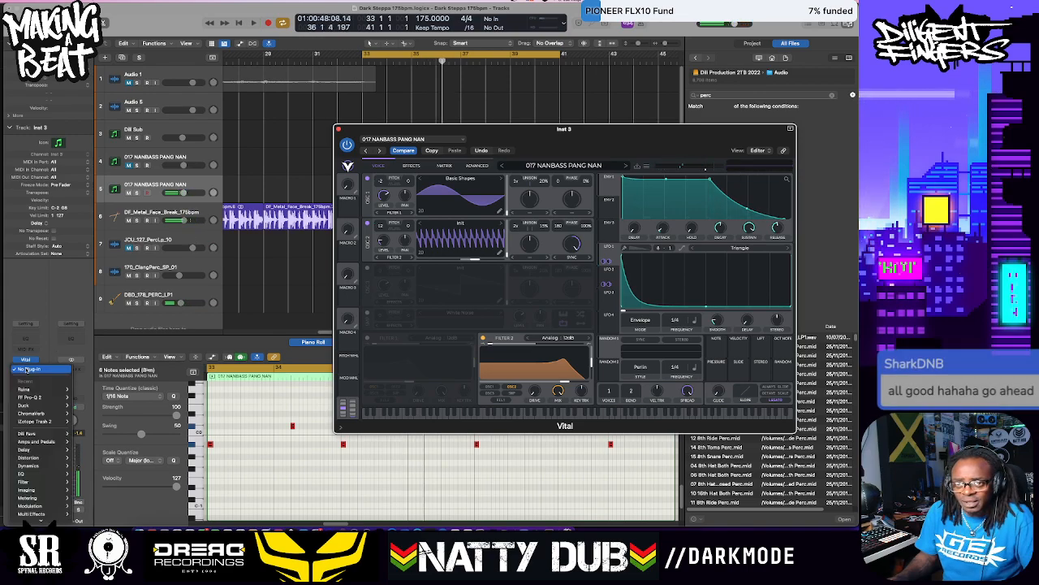
pyautogui.click(82, 397)
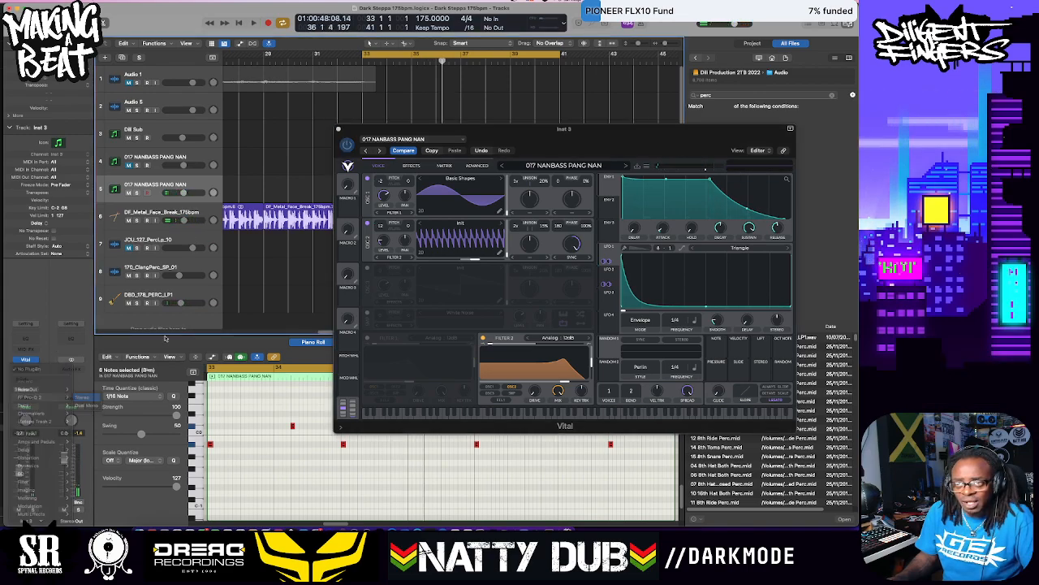
pyautogui.moveTo(197, 209); pyautogui.dragTo(269, 206)
pyautogui.press('space')
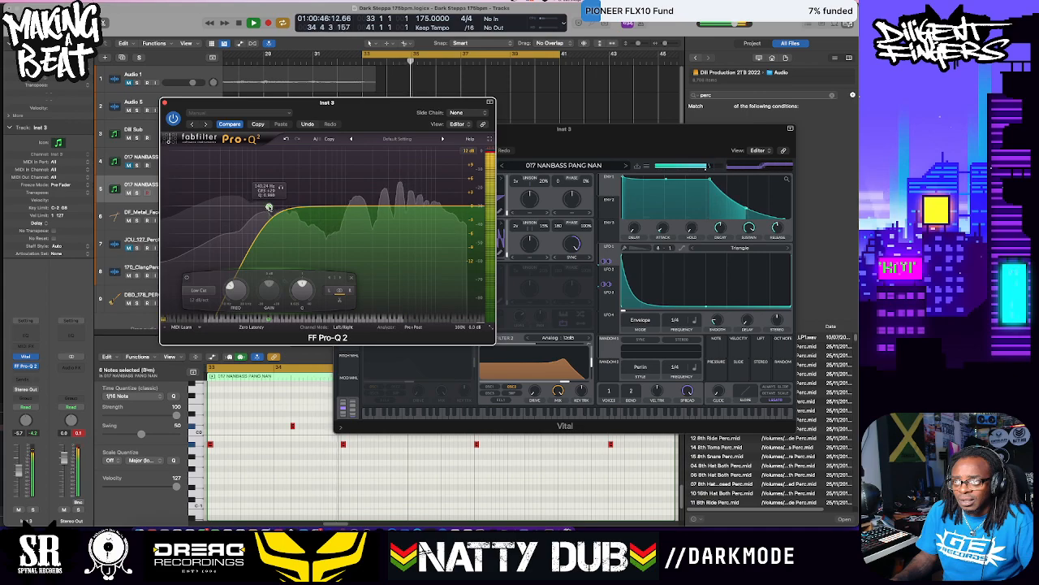
pyautogui.moveTo(269, 207); pyautogui.dragTo(272, 206)
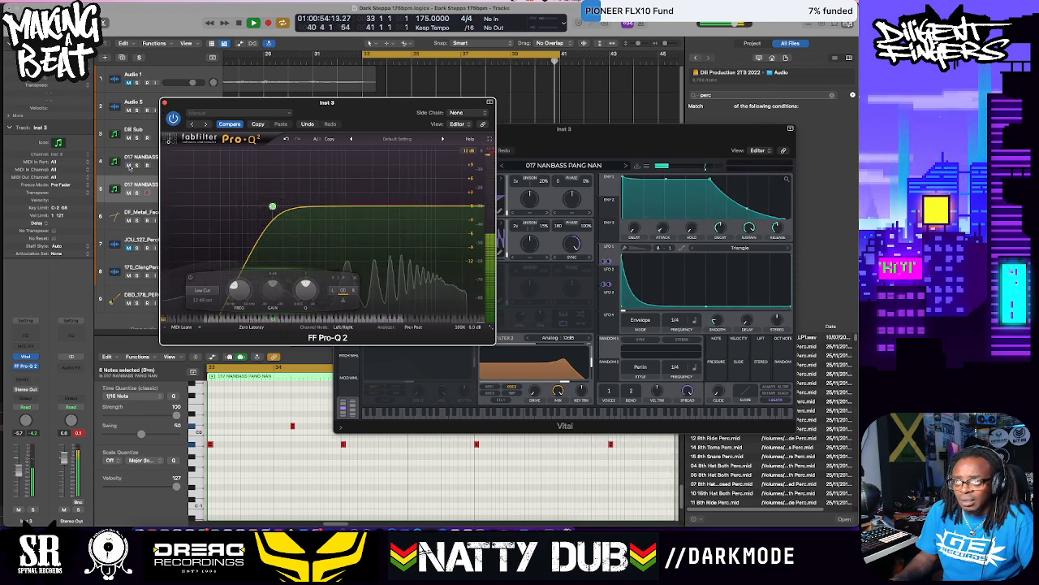
pyautogui.click(129, 166)
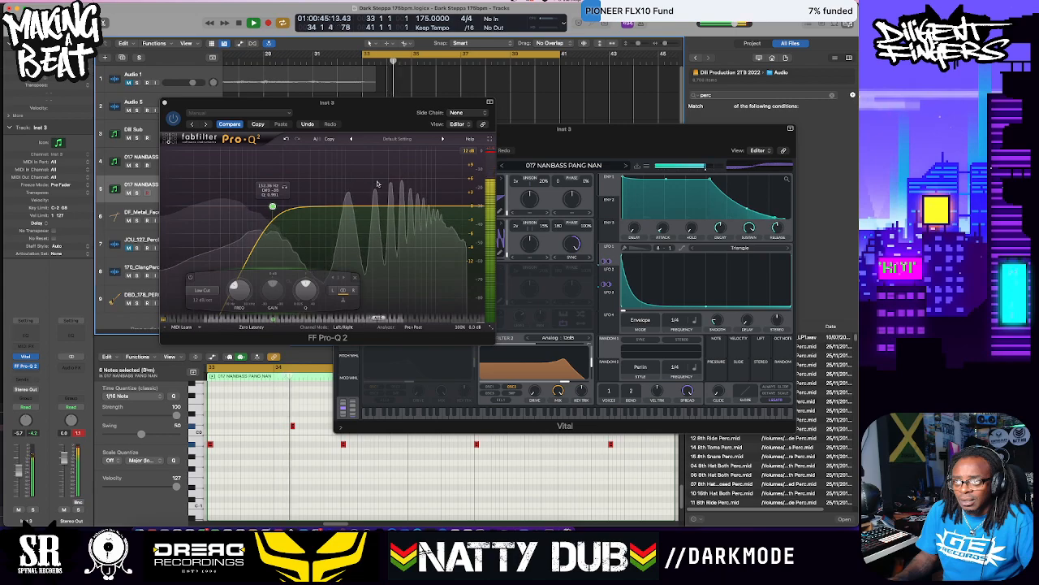
# Close the duplicate bass's EQ and Vital windows and check the Vital settings on the original bass track during playback
pyautogui.moveTo(401, 183)
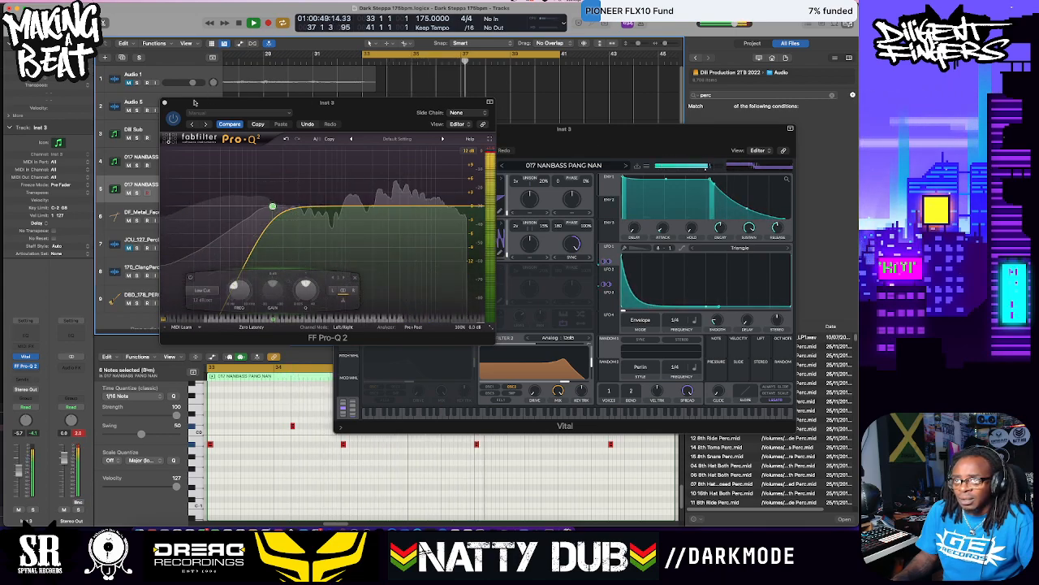
pyautogui.press('super+w')
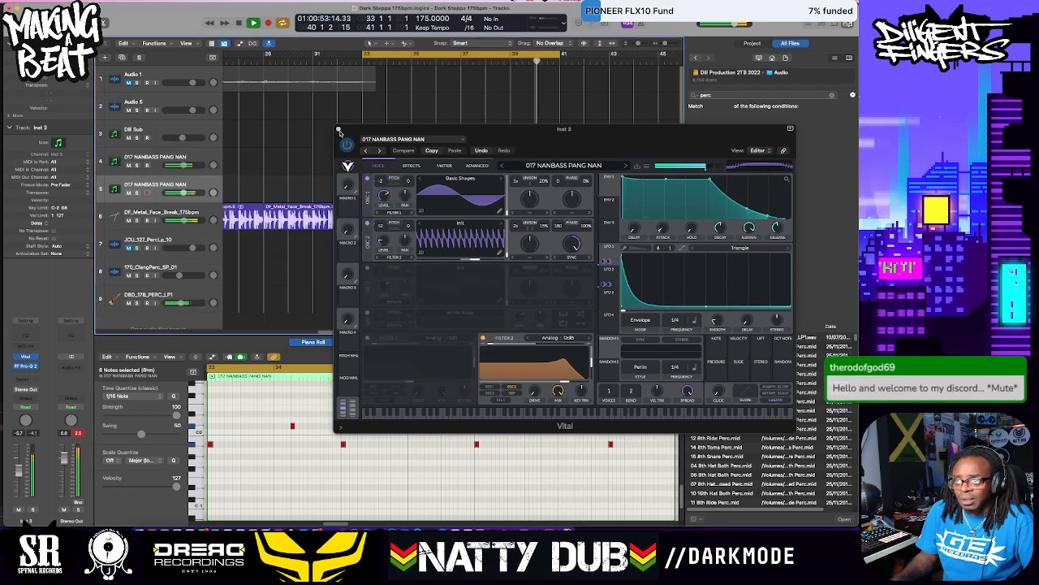
pyautogui.press('super+w')
pyautogui.click(193, 156)
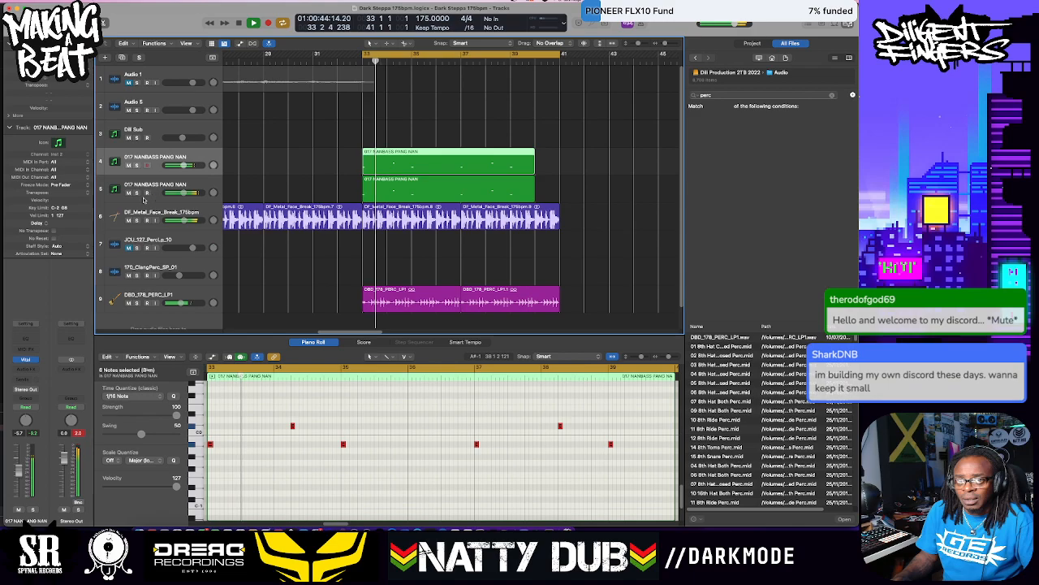
pyautogui.click(26, 360)
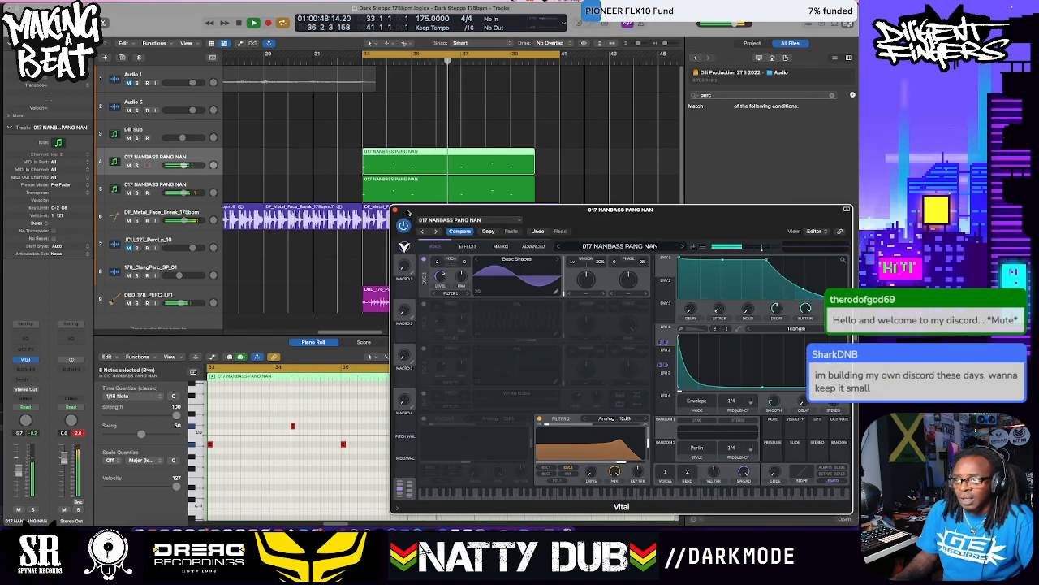
pyautogui.press('super+w')
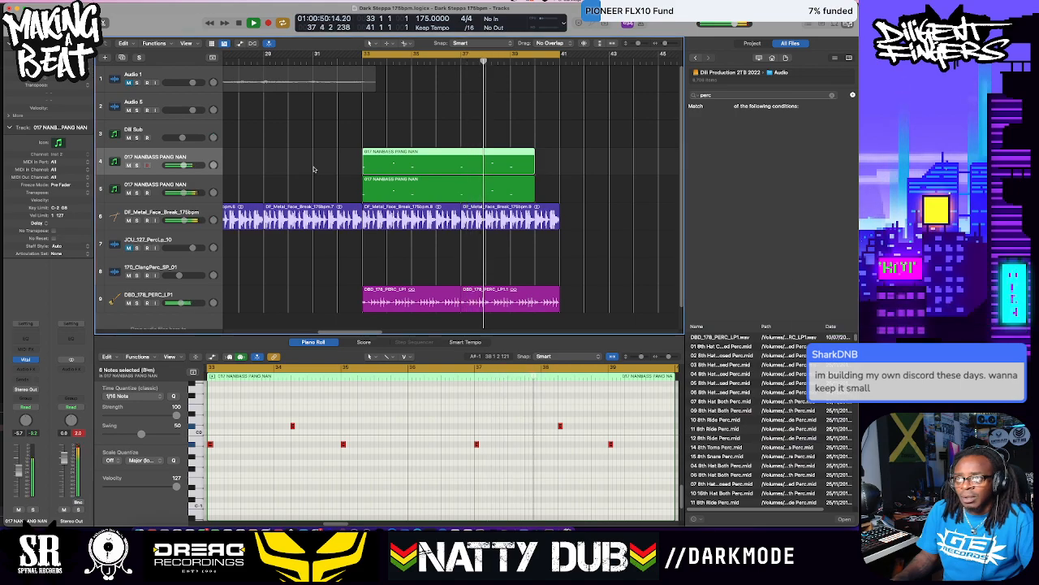
# Lower the original bass track's volume to about -9.2 dB and the duplicate's to about -7.6 dB, and play the loop
pyautogui.click(157, 185)
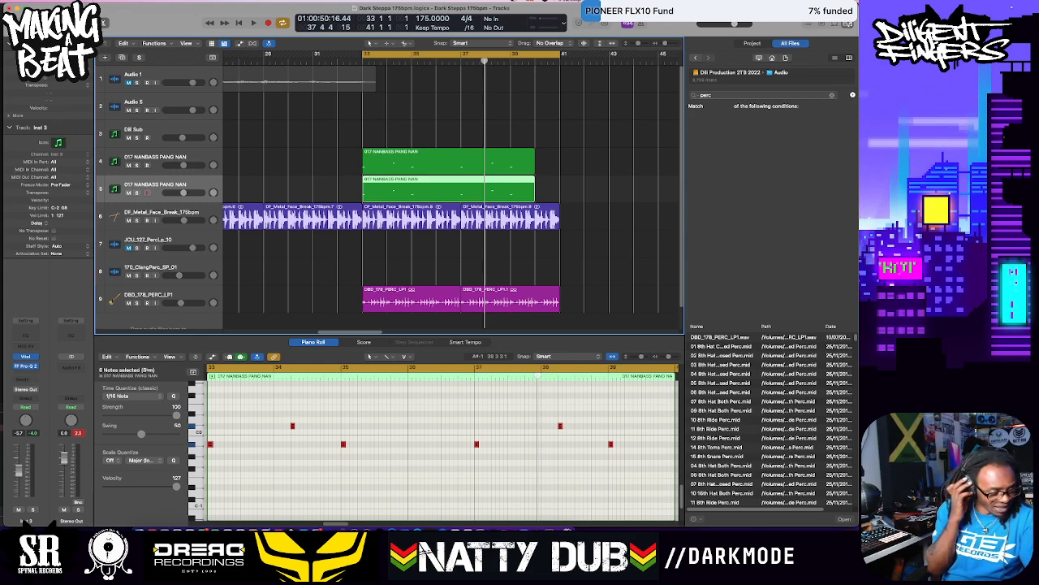
pyautogui.press('space')
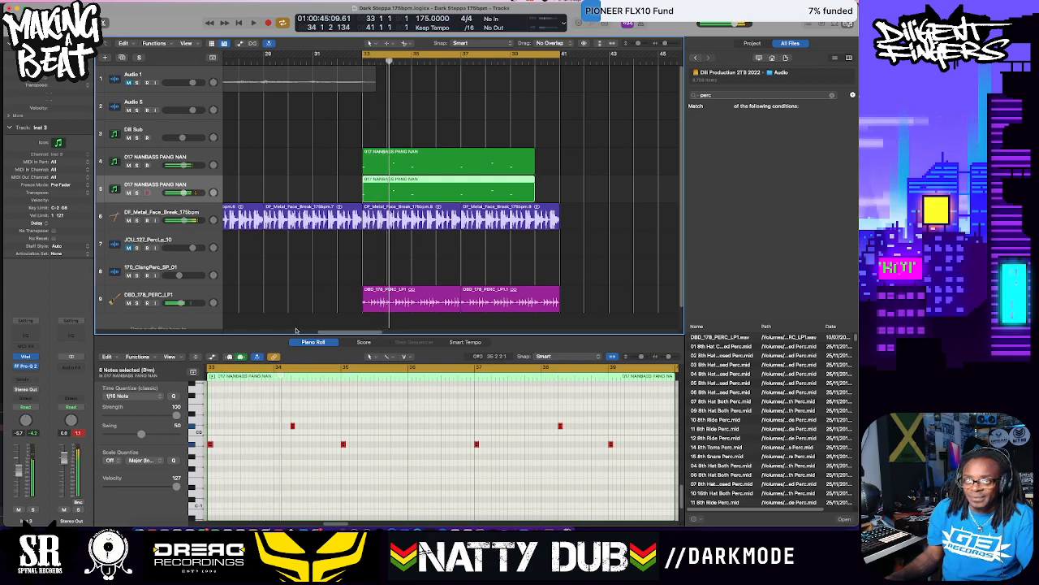
pyautogui.click(162, 159)
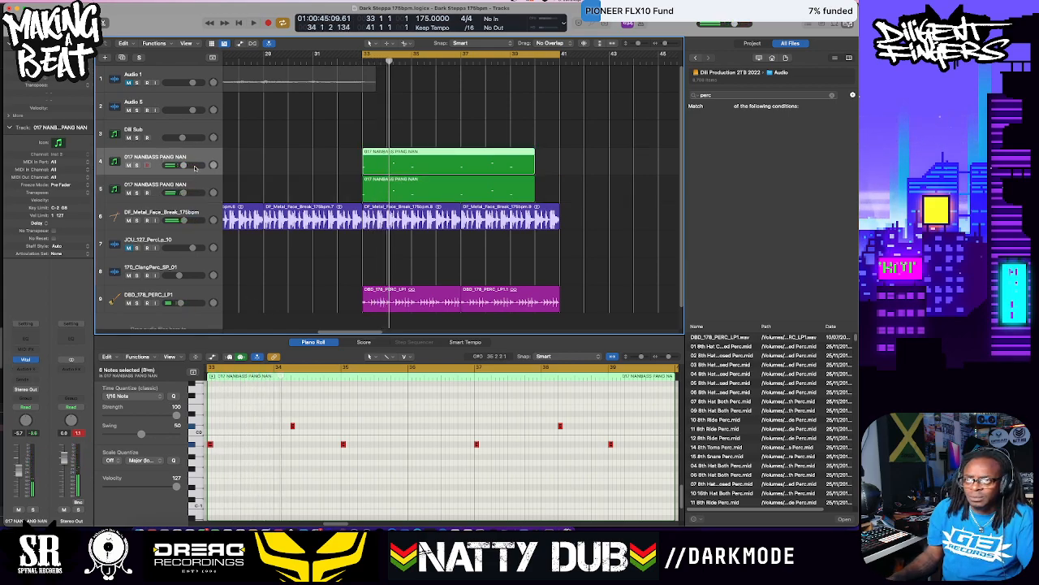
pyautogui.press('space')
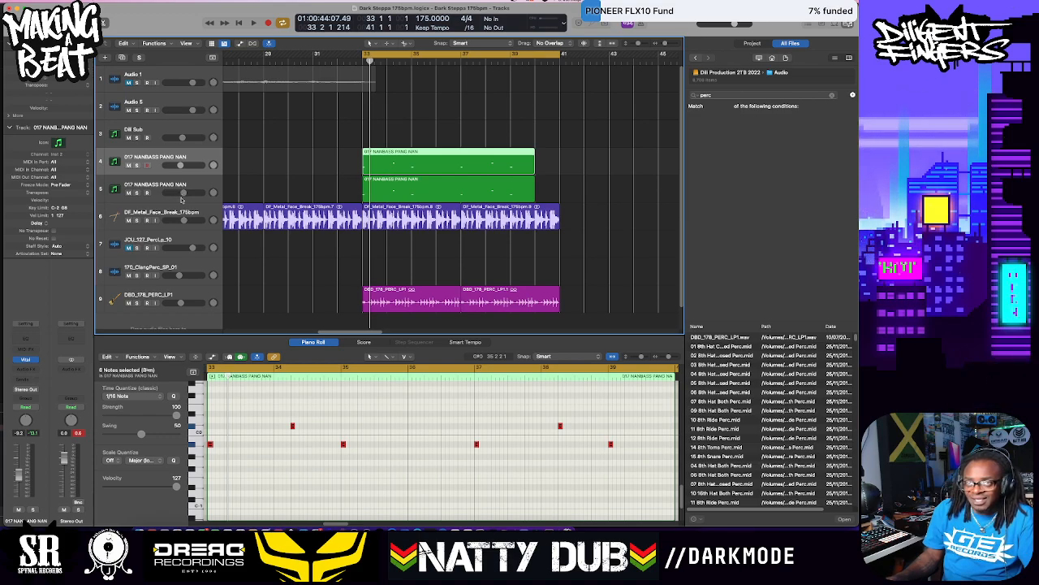
pyautogui.moveTo(185, 193); pyautogui.dragTo(182, 193)
pyautogui.press('space')
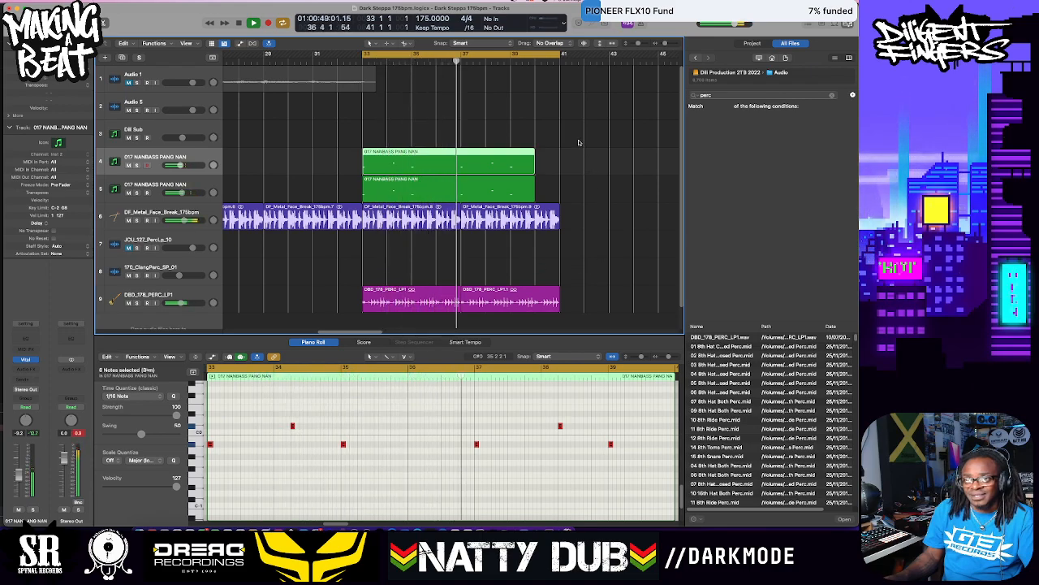
# Insert a stereo Szechuan Saturator on the original bass track with intensity at about 1.4 and audition it
pyautogui.click(179, 188)
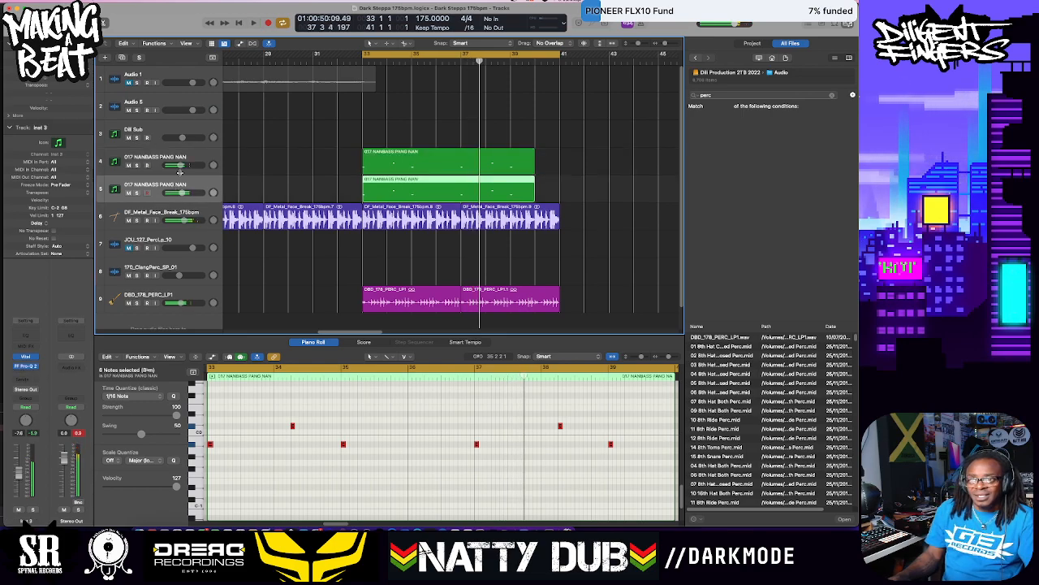
pyautogui.click(184, 156)
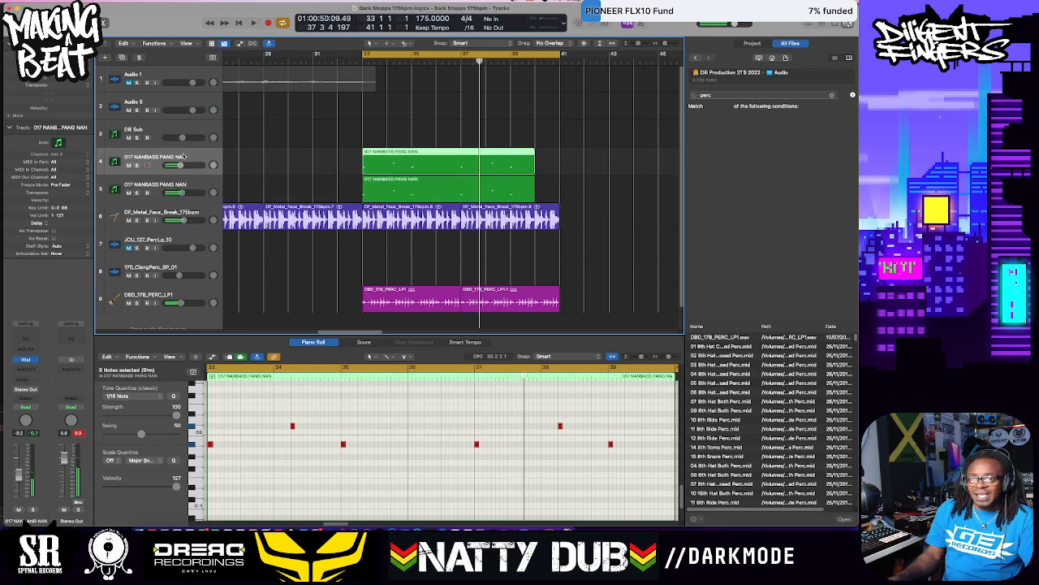
pyautogui.click(27, 368)
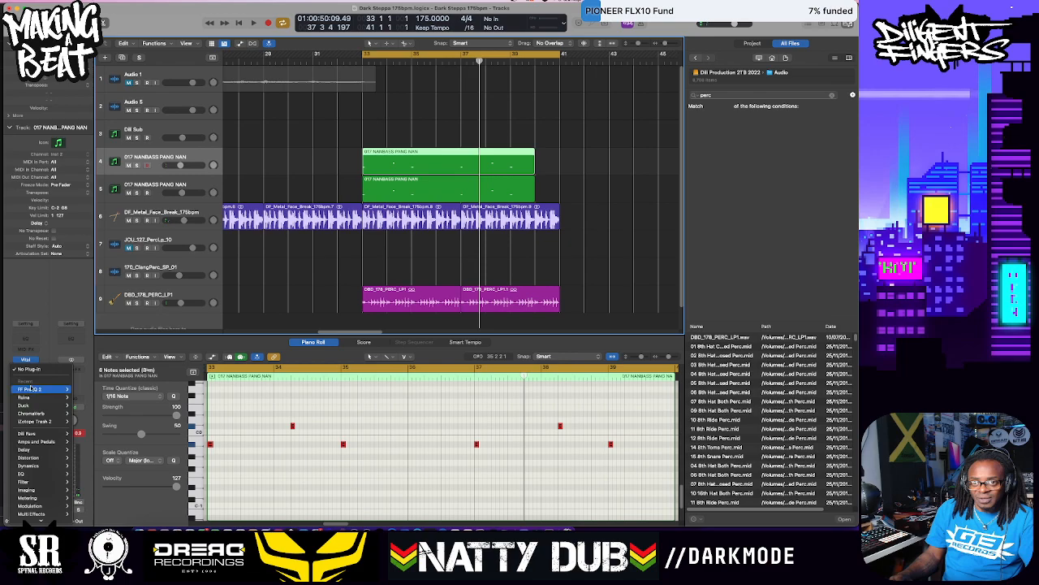
pyautogui.moveTo(35, 431)
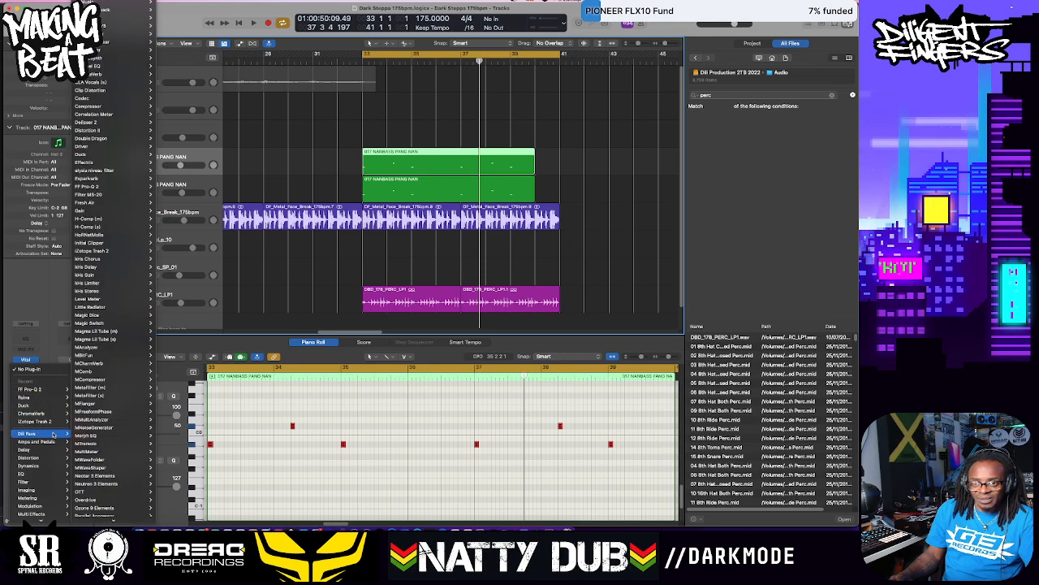
pyautogui.moveTo(97, 460)
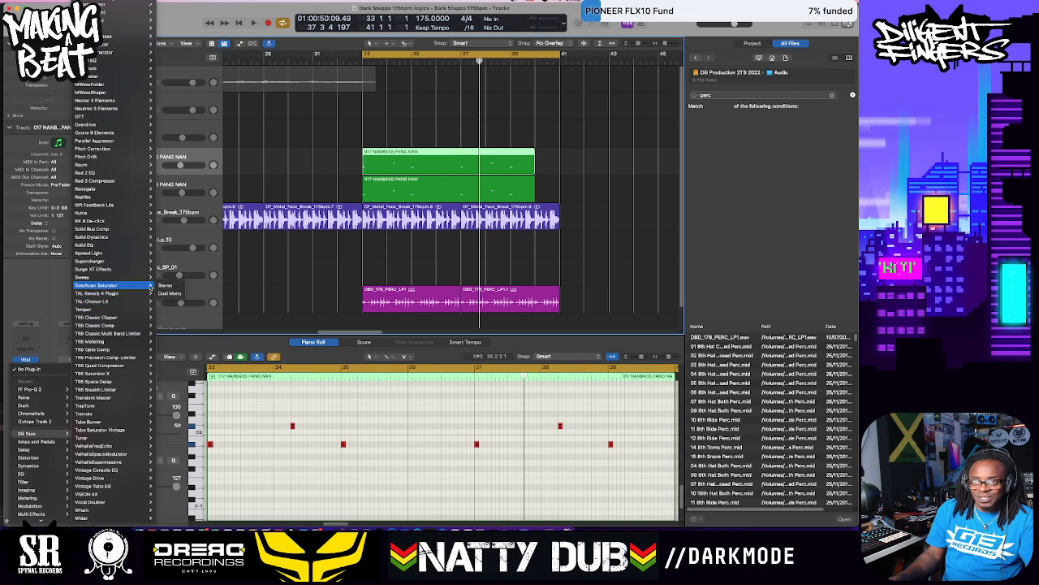
pyautogui.click(167, 287)
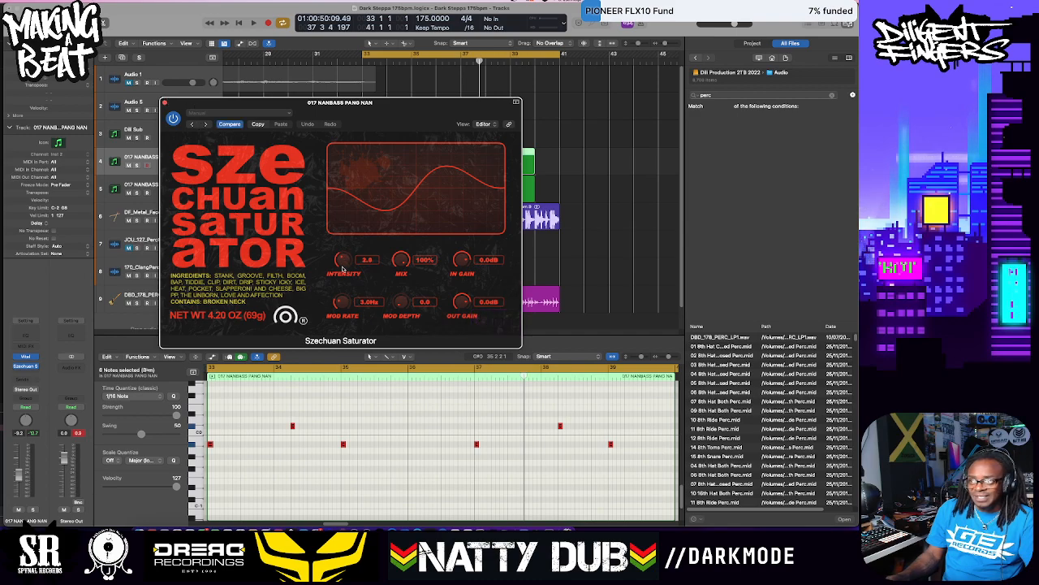
pyautogui.press('space')
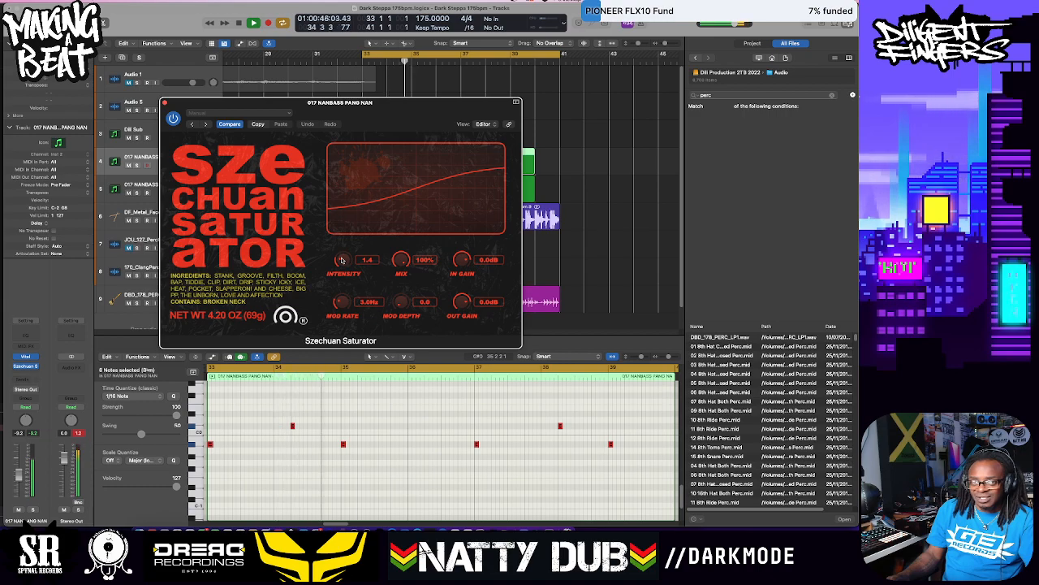
pyautogui.press('space')
pyautogui.click(165, 103)
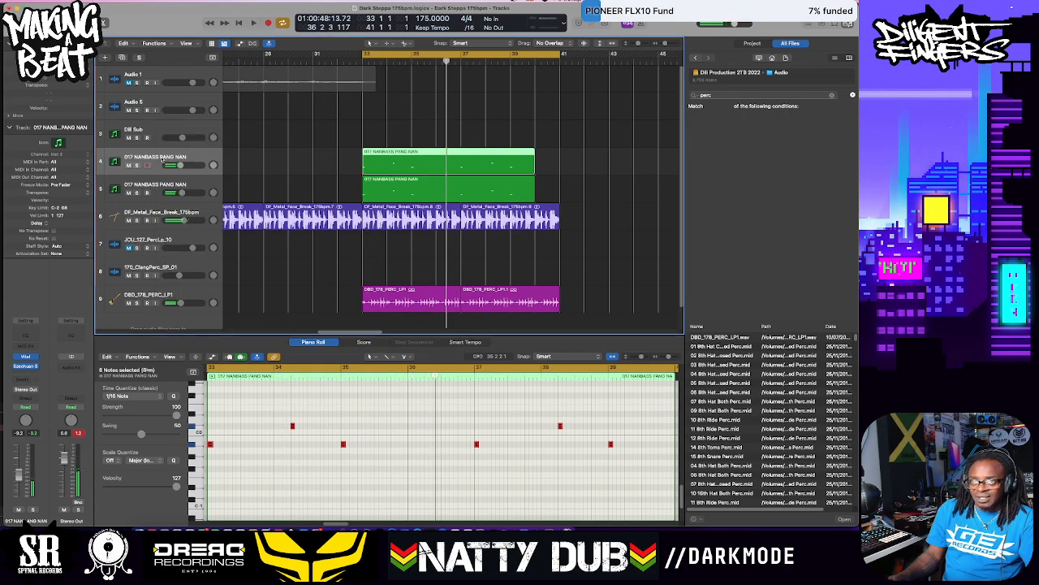
# Add Basslane after the saturator on the original bass track, set its width to minimum, and audition the loop
pyautogui.click(25, 370)
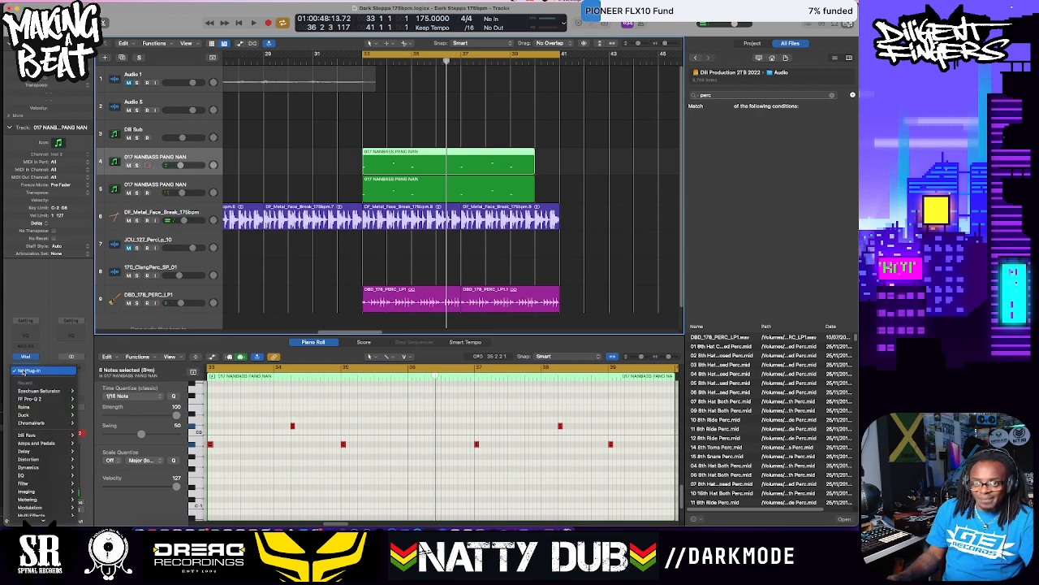
pyautogui.moveTo(33, 435)
pyautogui.moveTo(112, 307)
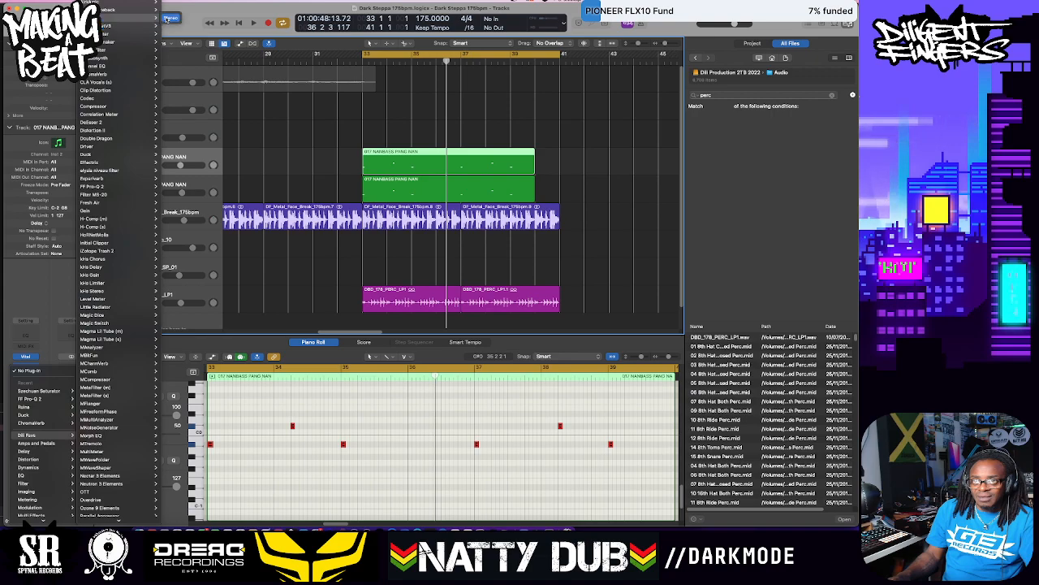
pyautogui.click(168, 18)
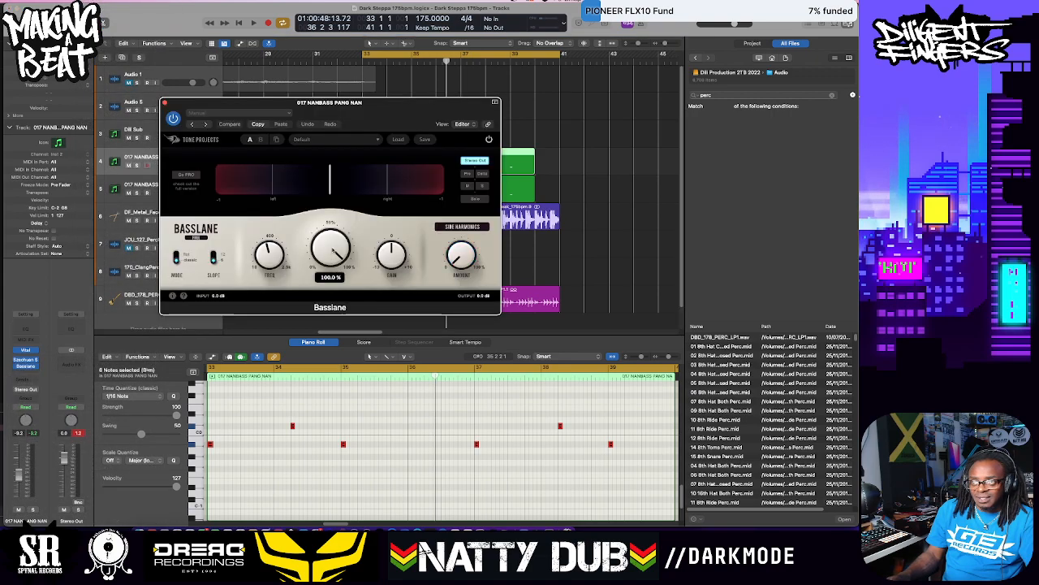
pyautogui.press('space')
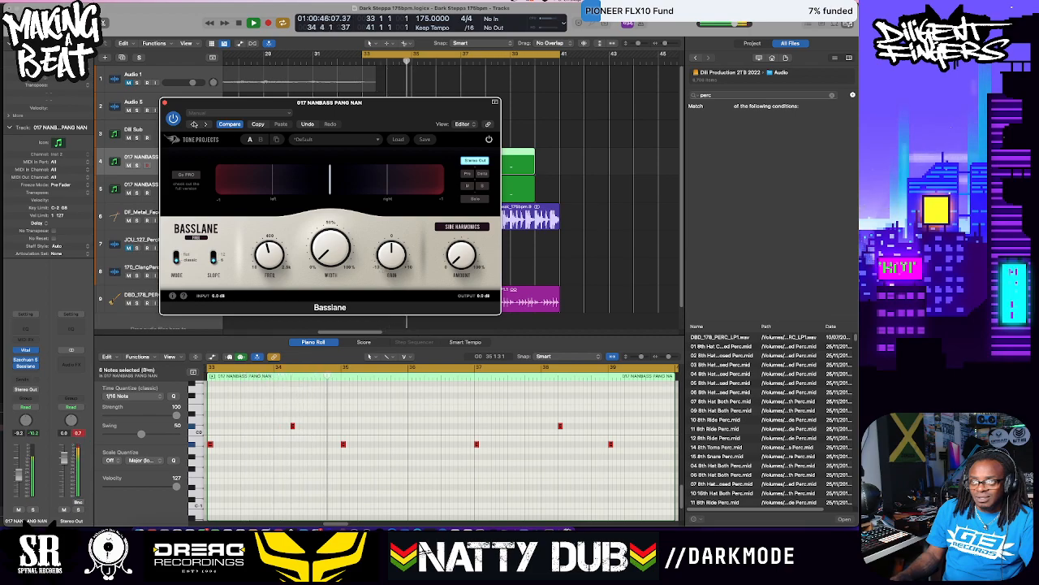
pyautogui.click(165, 103)
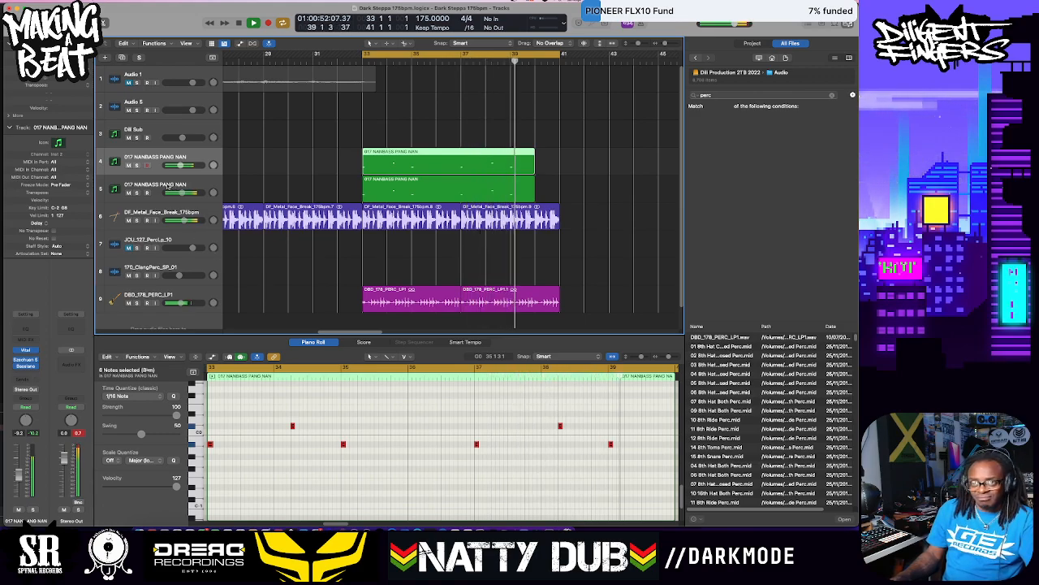
pyautogui.press('space')
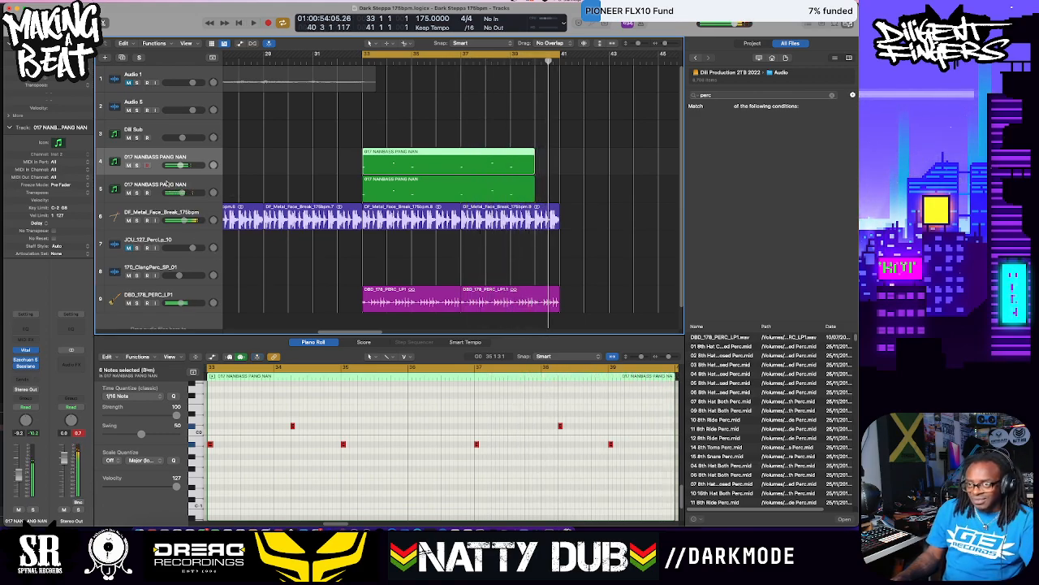
pyautogui.click(165, 186)
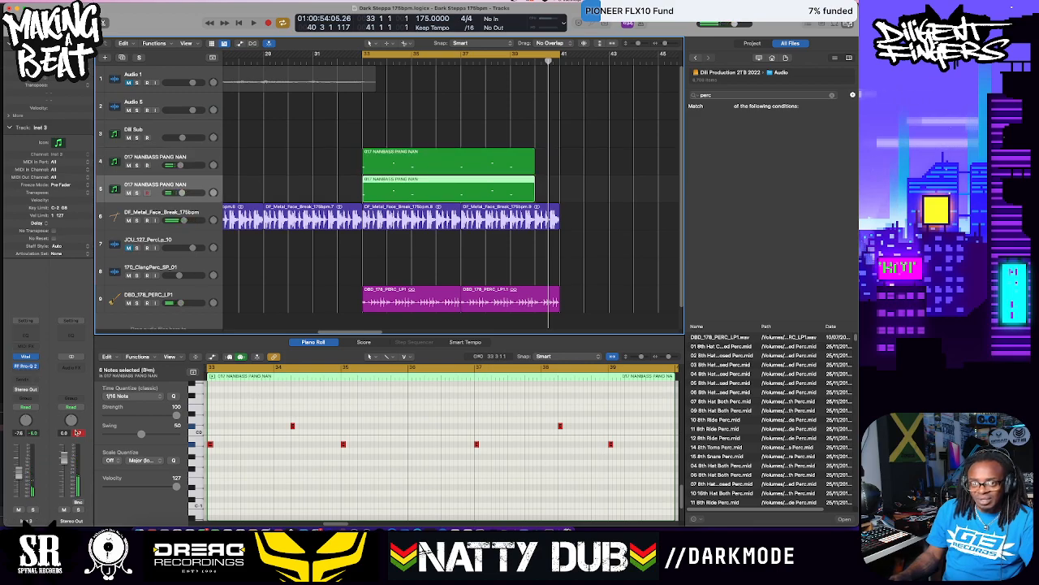
pyautogui.click(25, 373)
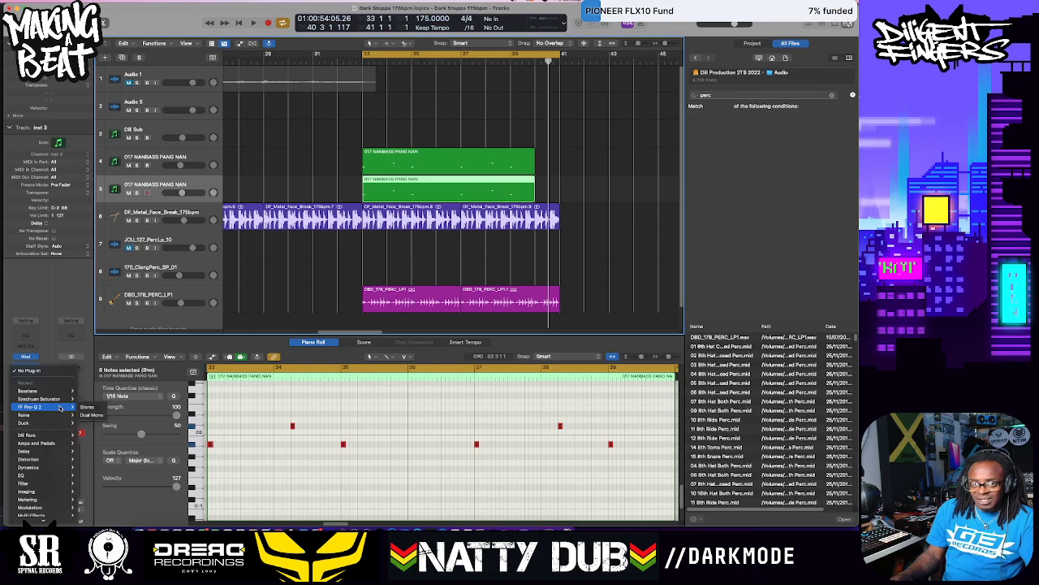
pyautogui.moveTo(62, 395)
pyautogui.moveTo(62, 433)
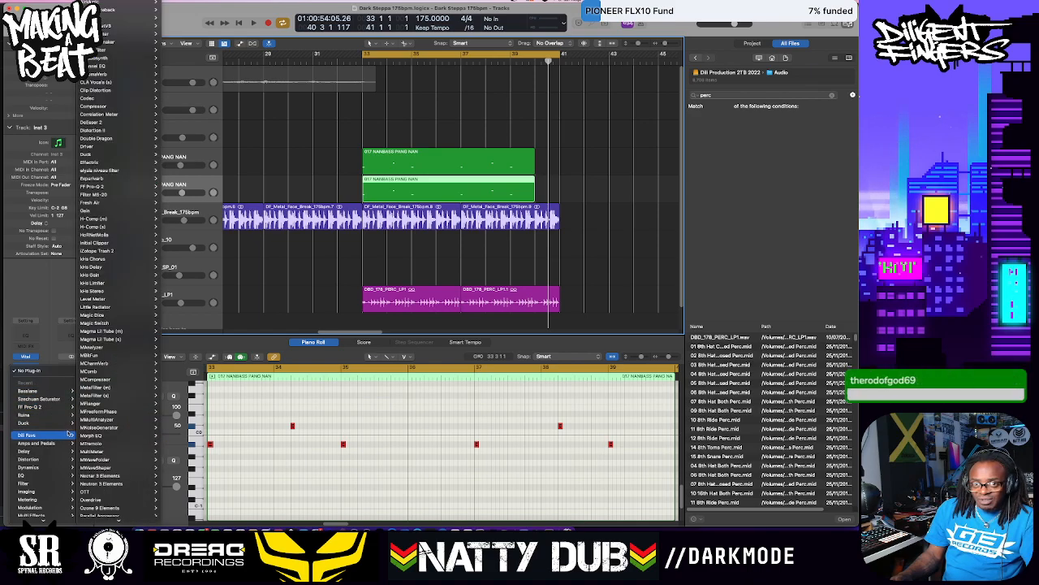
pyautogui.moveTo(106, 340)
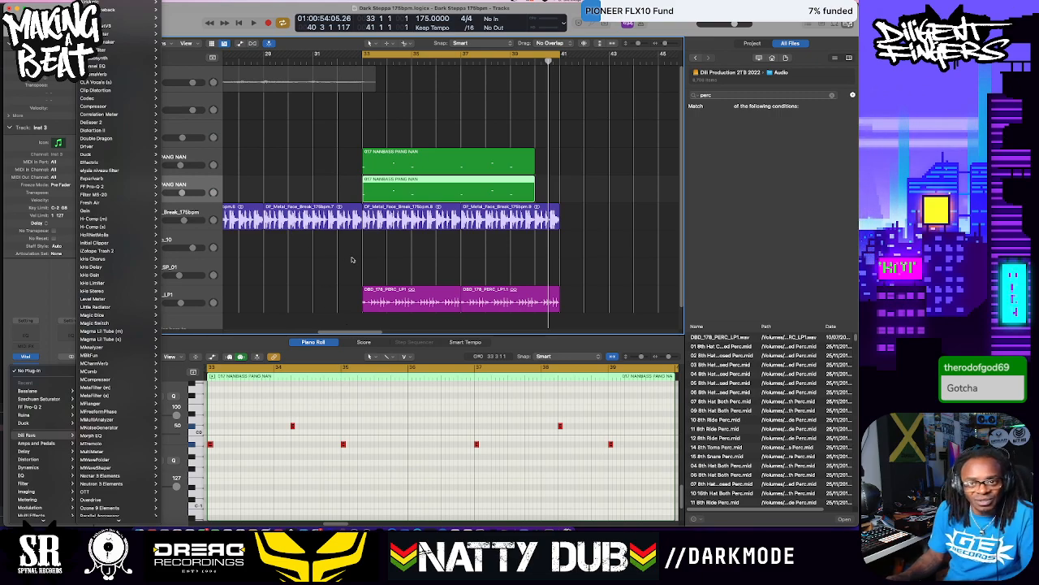
pyautogui.click(94, 186)
pyautogui.click(252, 166)
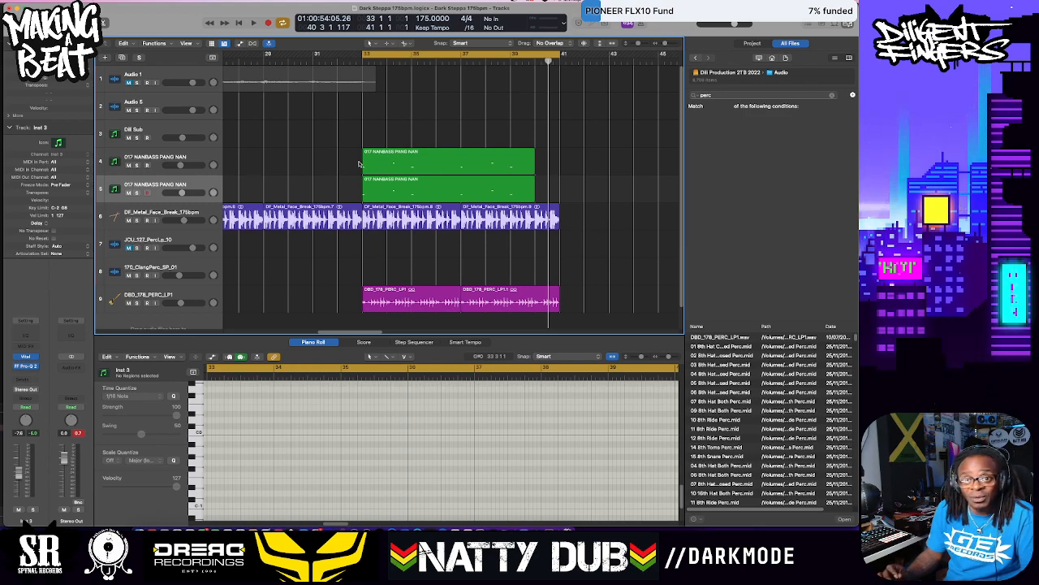
# Play the loop, mute the duplicate bass track and select the original bass track
pyautogui.press('space')
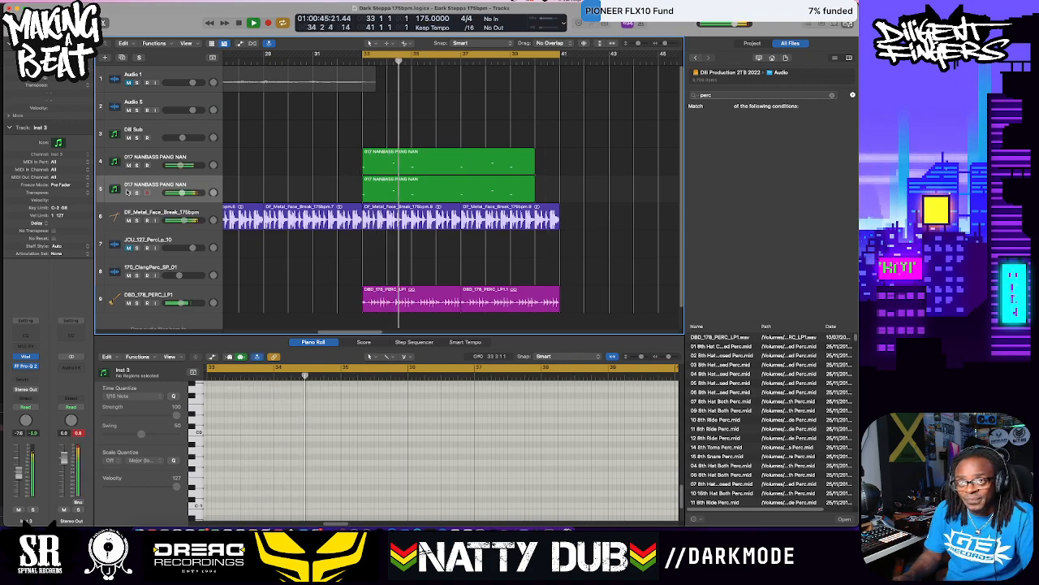
pyautogui.click(128, 193)
pyautogui.click(168, 157)
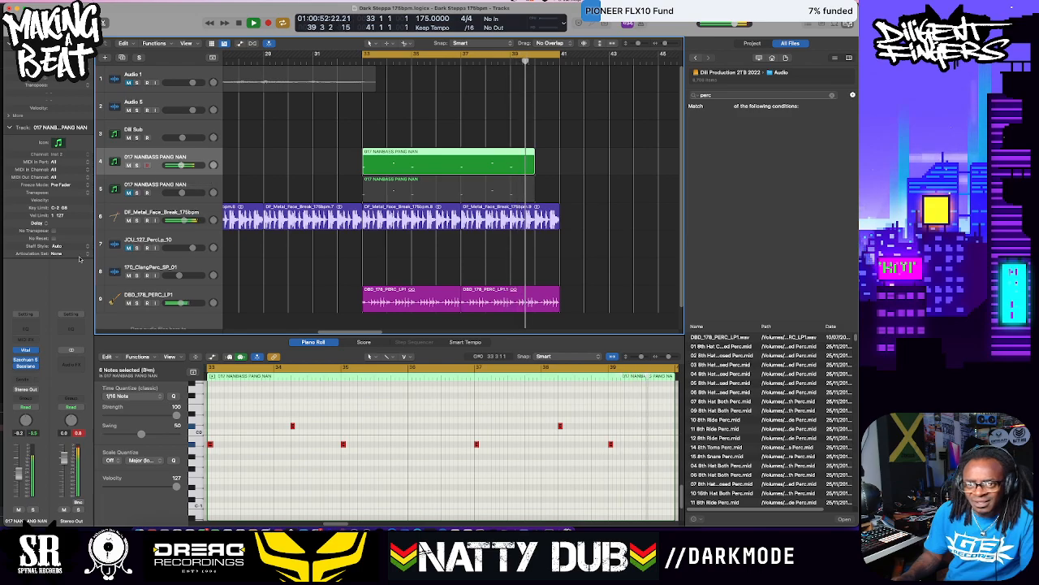
# Insert the stereo Magma Lil Tube (s) plug-in on the original bass track
pyautogui.click(27, 372)
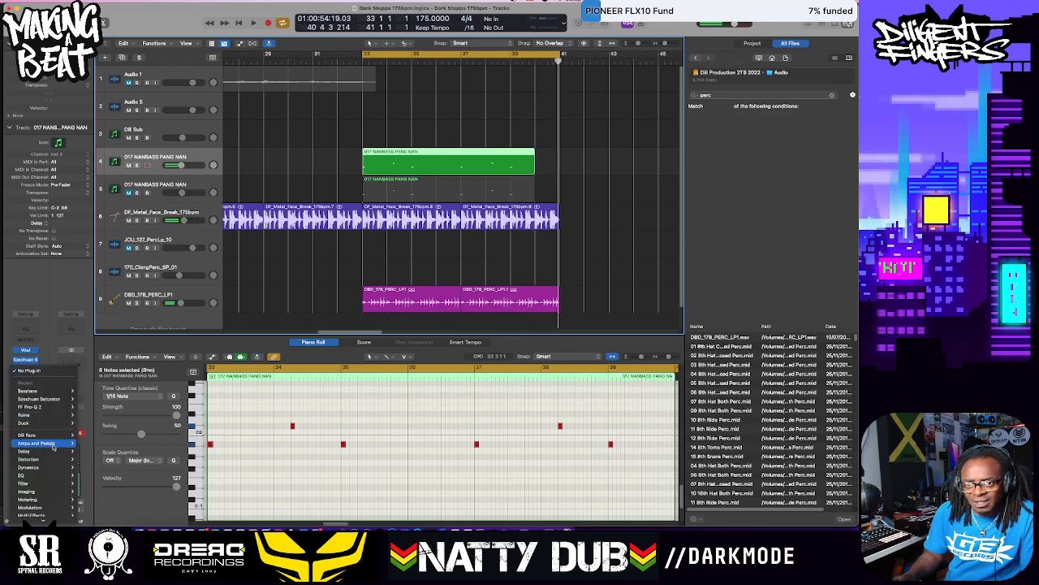
pyautogui.moveTo(60, 442)
pyautogui.moveTo(113, 315)
pyautogui.moveTo(111, 189)
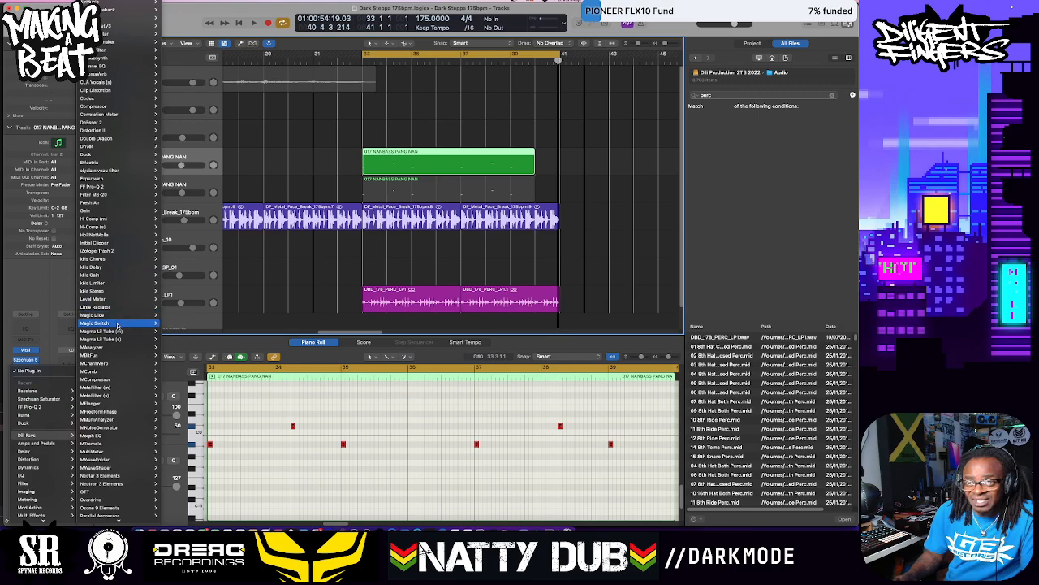
pyautogui.moveTo(137, 339)
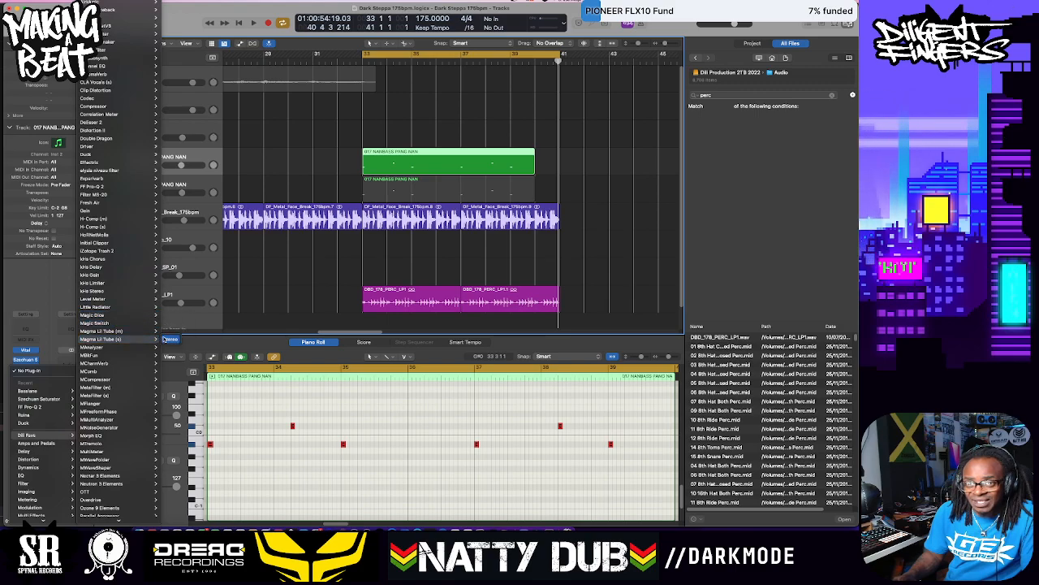
pyautogui.click(170, 338)
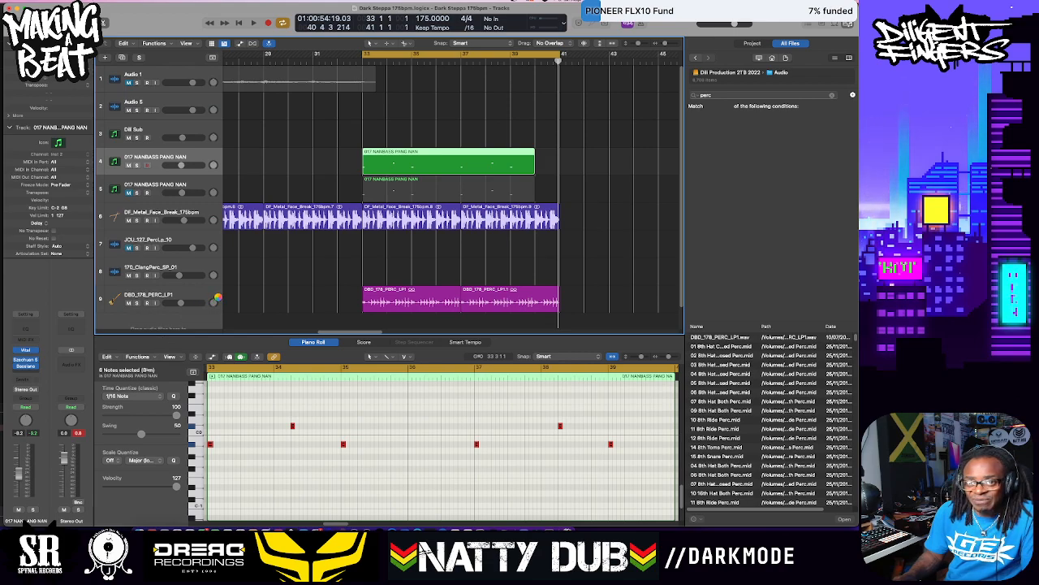
# Raise the Lil Tube drive on the original bass track while the loop plays and close the plug-in
pyautogui.press('space')
pyautogui.moveTo(270, 192); pyautogui.dragTo(269, 175)
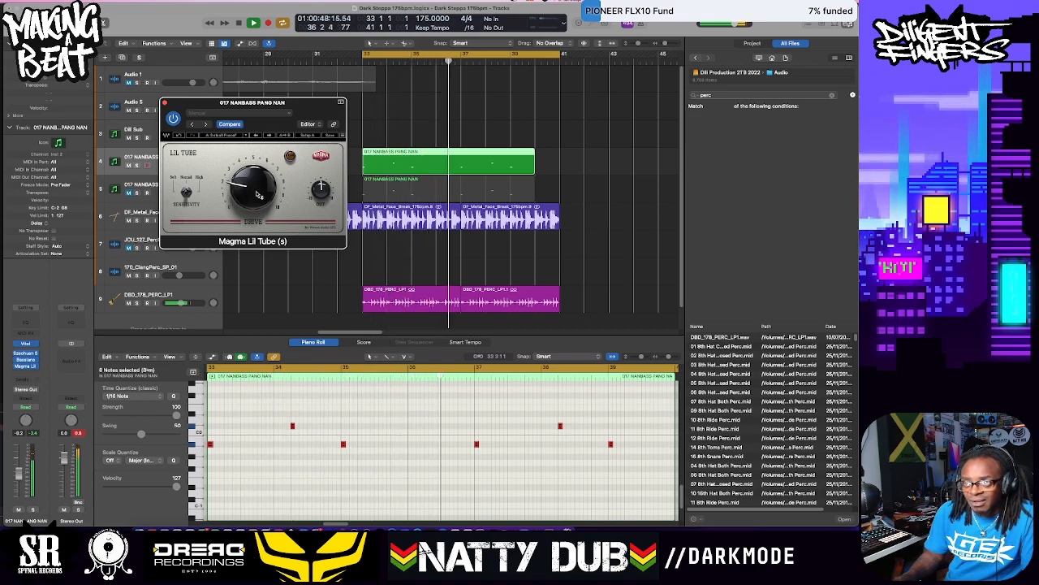
pyautogui.moveTo(258, 195); pyautogui.dragTo(257, 186)
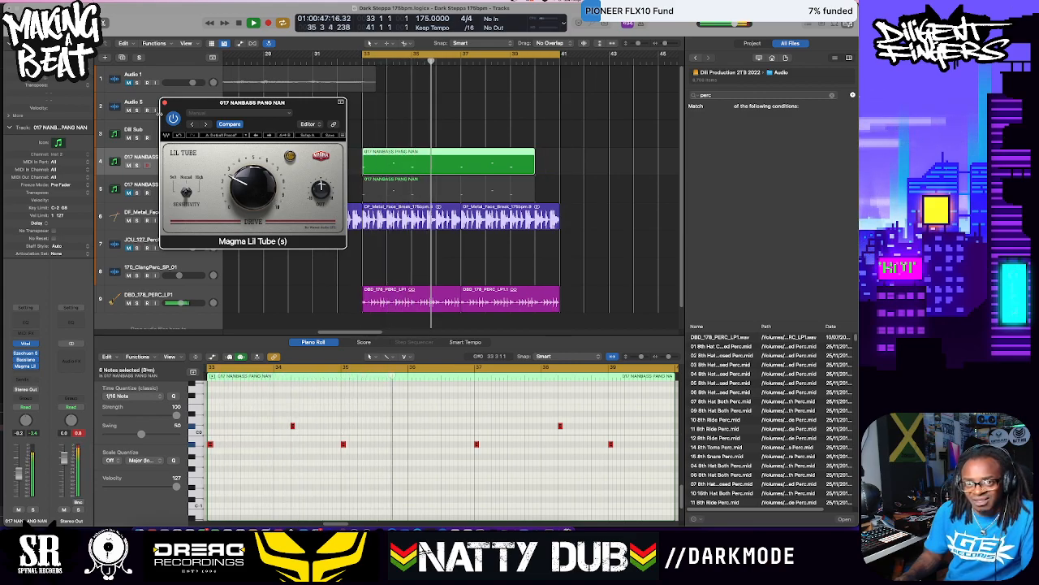
pyautogui.click(165, 102)
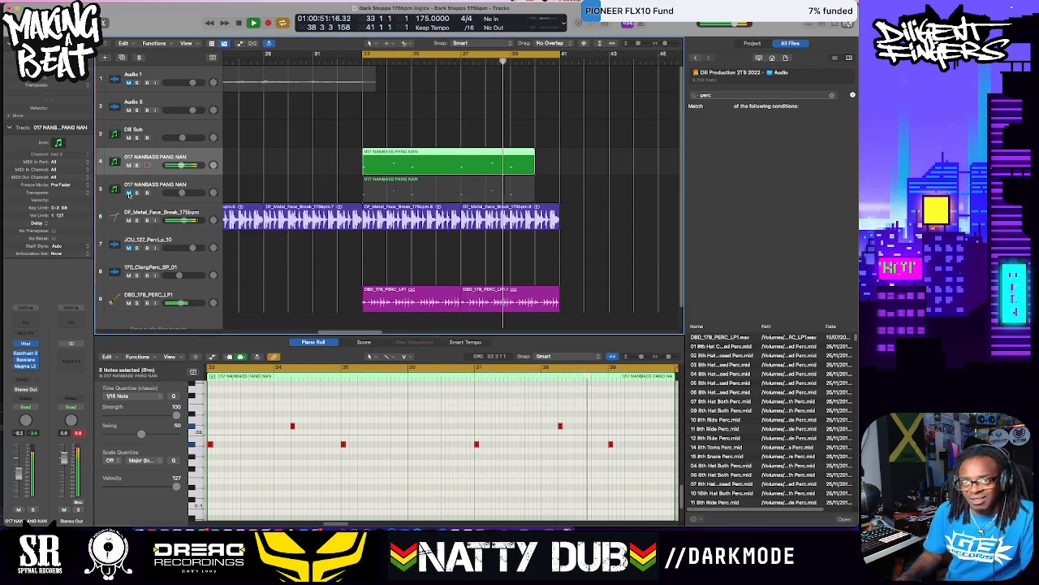
# Unmute the duplicate bass track and insert the Temper distortion plug-in after its Pro-Q 2
pyautogui.click(128, 193)
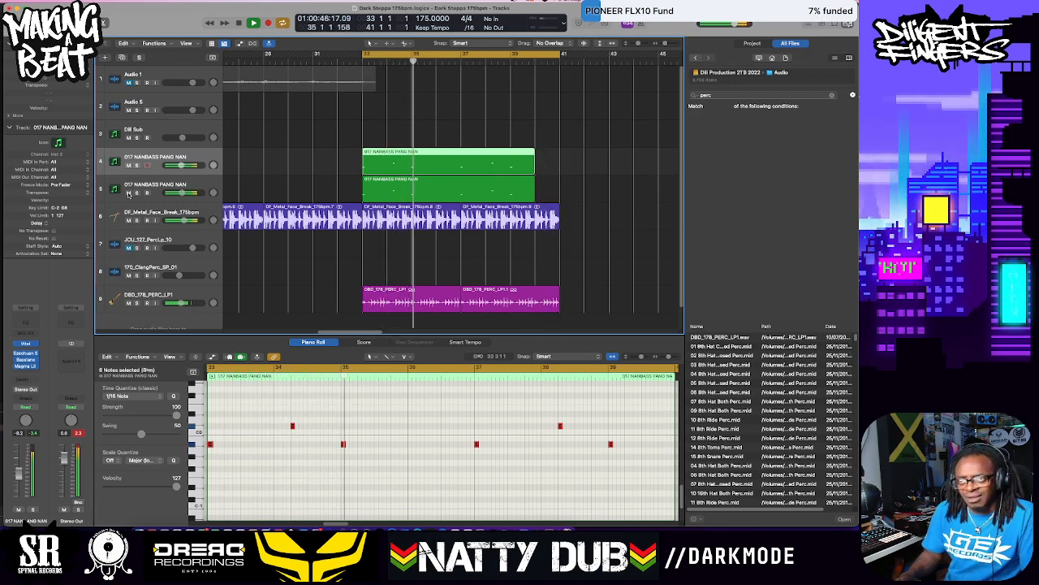
pyautogui.click(173, 185)
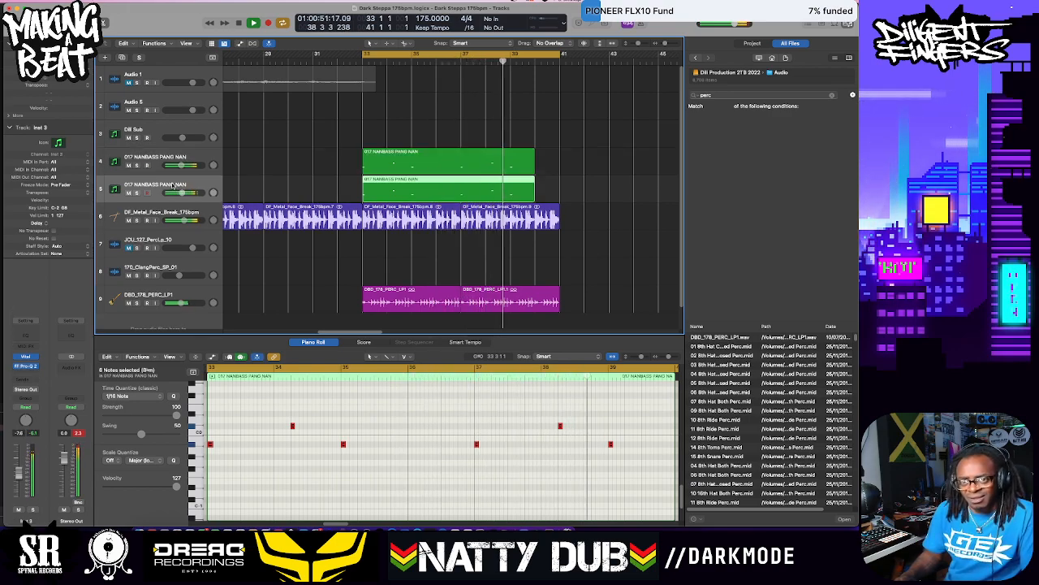
pyautogui.click(29, 370)
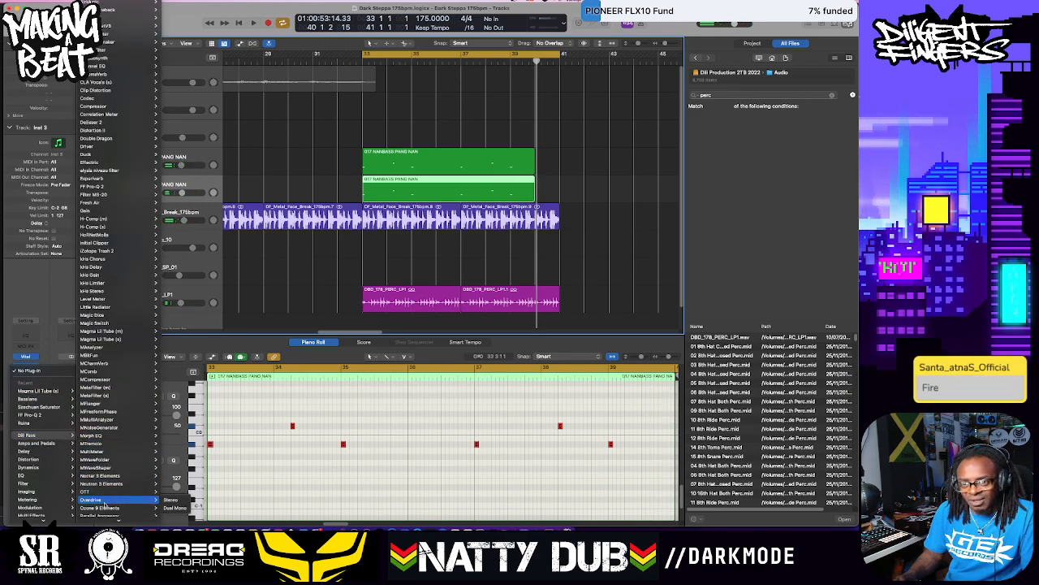
pyautogui.scroll(-10, 113, 454)
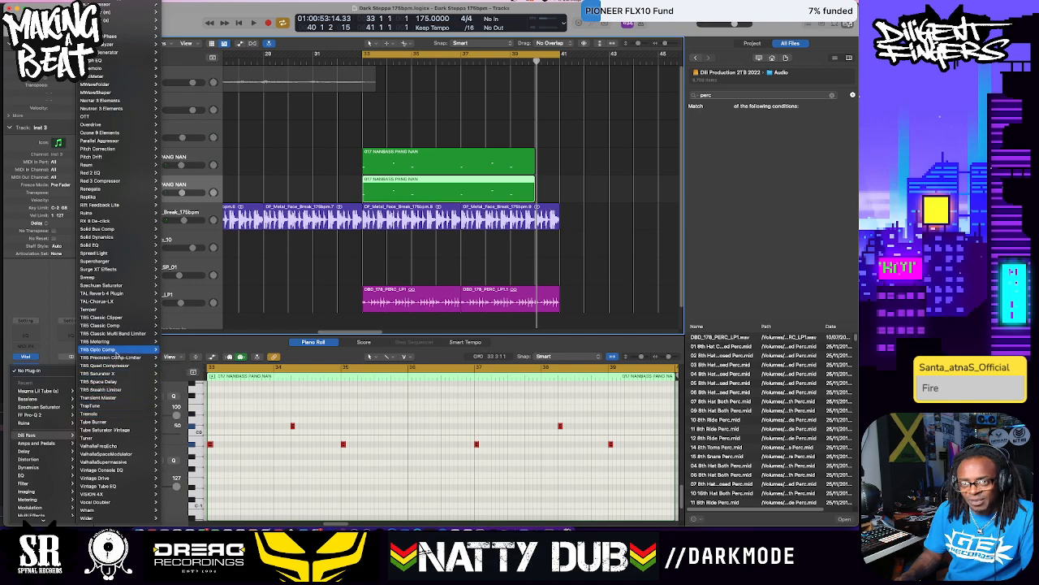
pyautogui.click(169, 310)
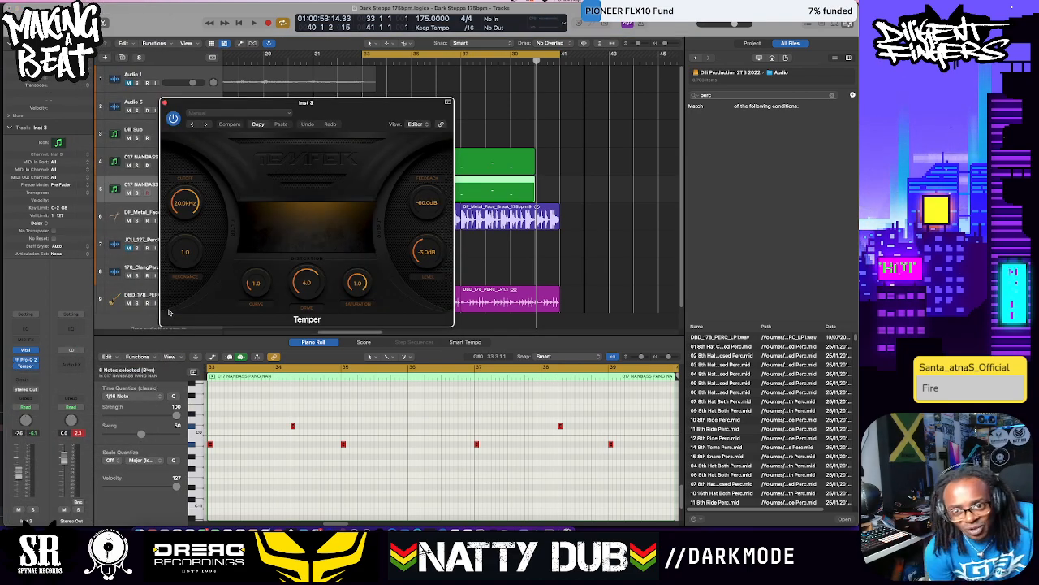
# Audition Temper presets on the duplicate bass track during playback and choose Bee Sting
pyautogui.press('space')
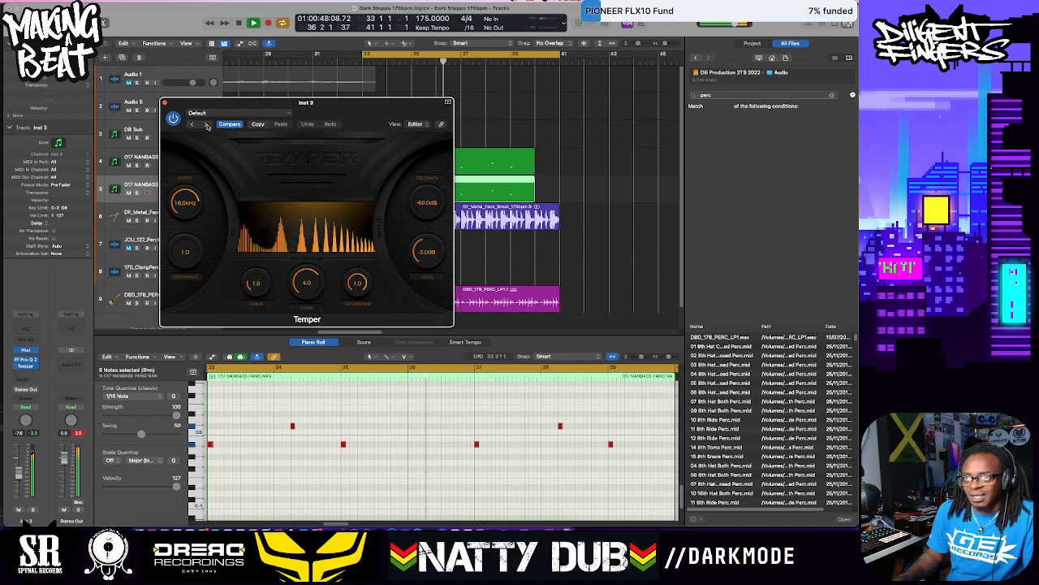
pyautogui.click(207, 126)
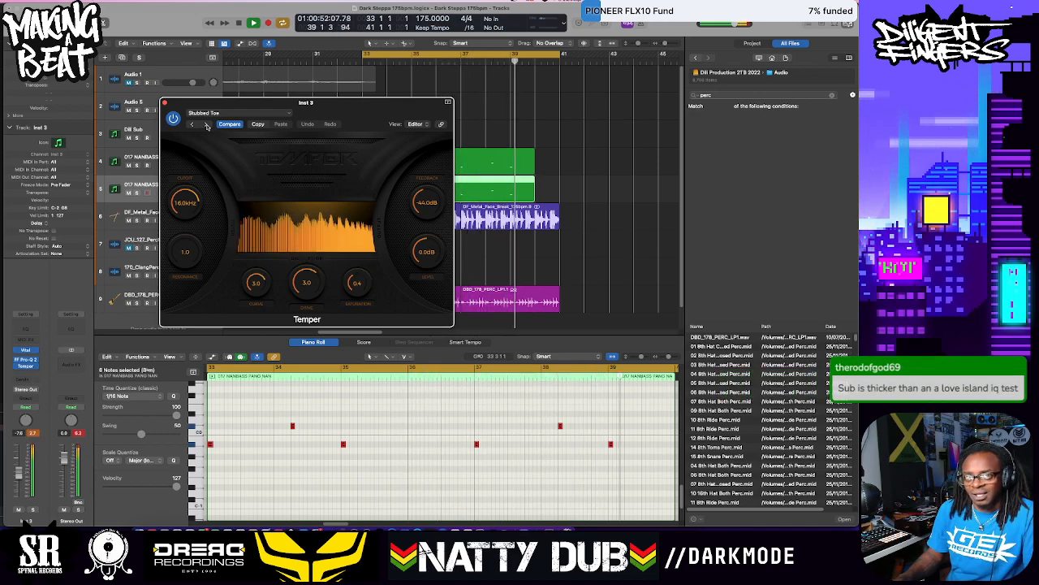
pyautogui.click(207, 126)
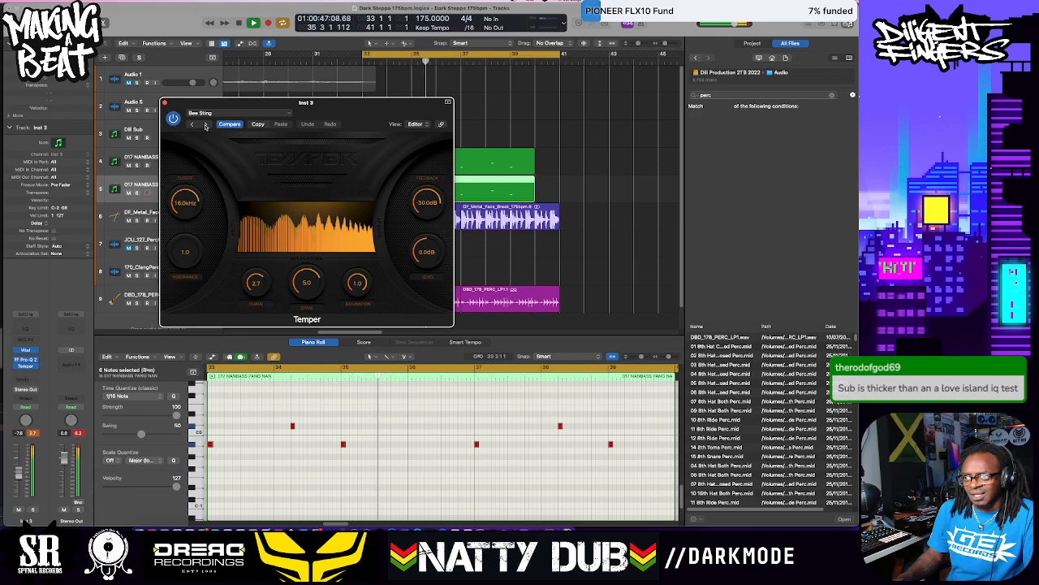
pyautogui.press('space')
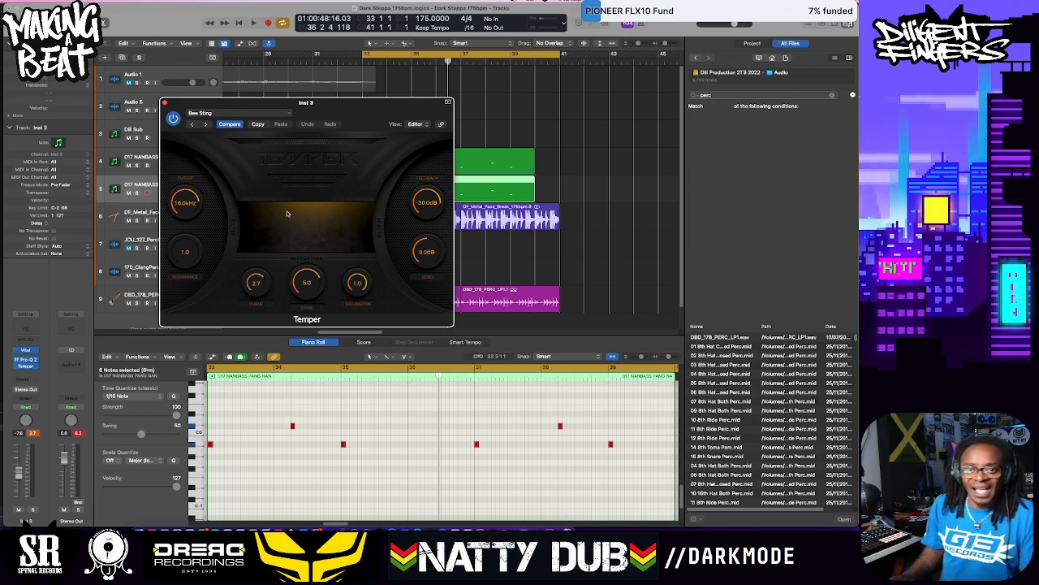
# Move the Temper window clear of the tracks and lower the duplicate bass track's volume to about -11 dB during playback
pyautogui.press('space')
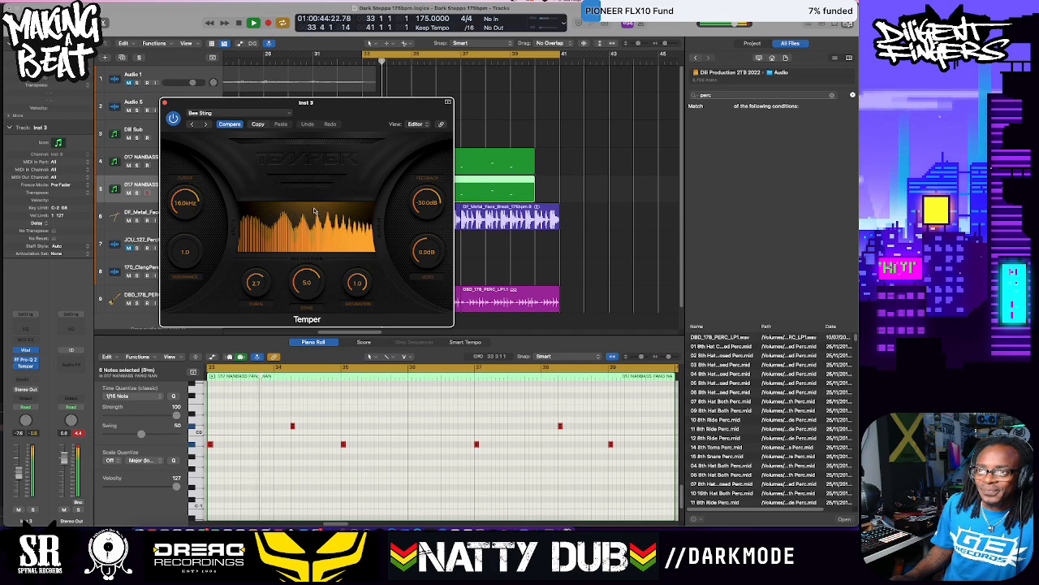
pyautogui.moveTo(344, 122); pyautogui.dragTo(680, 256)
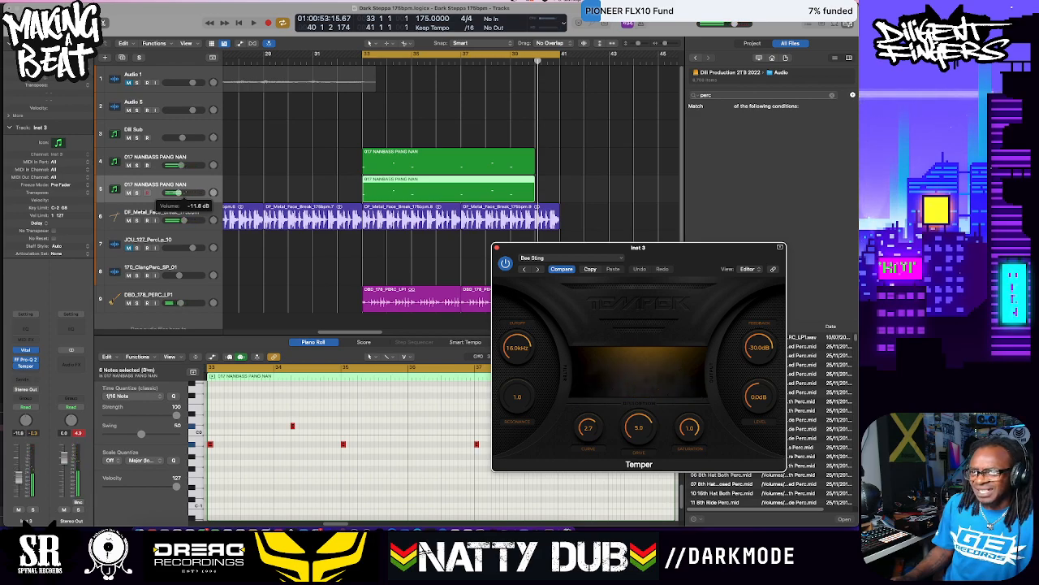
pyautogui.press('space')
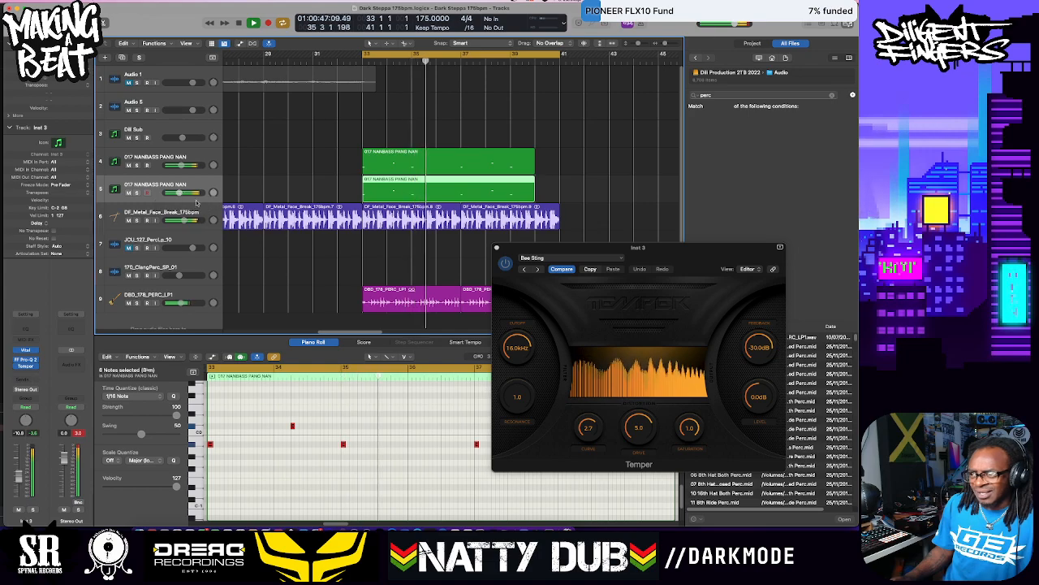
# Add a bell boost of about 4.5 dB near 400 Hz in the duplicate bass track's Pro-Q 2
pyautogui.click(25, 360)
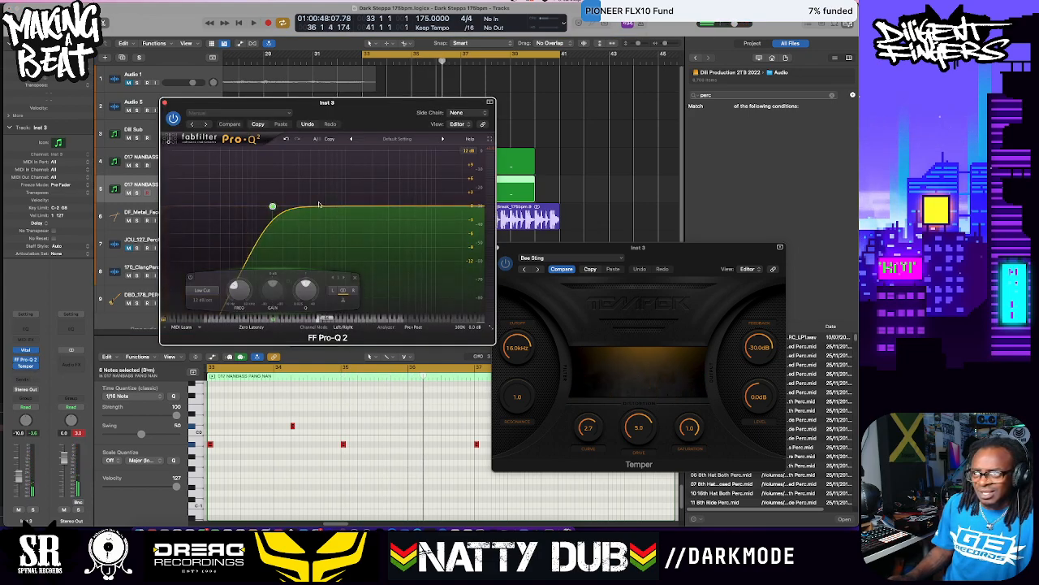
pyautogui.moveTo(325, 206); pyautogui.dragTo(320, 192)
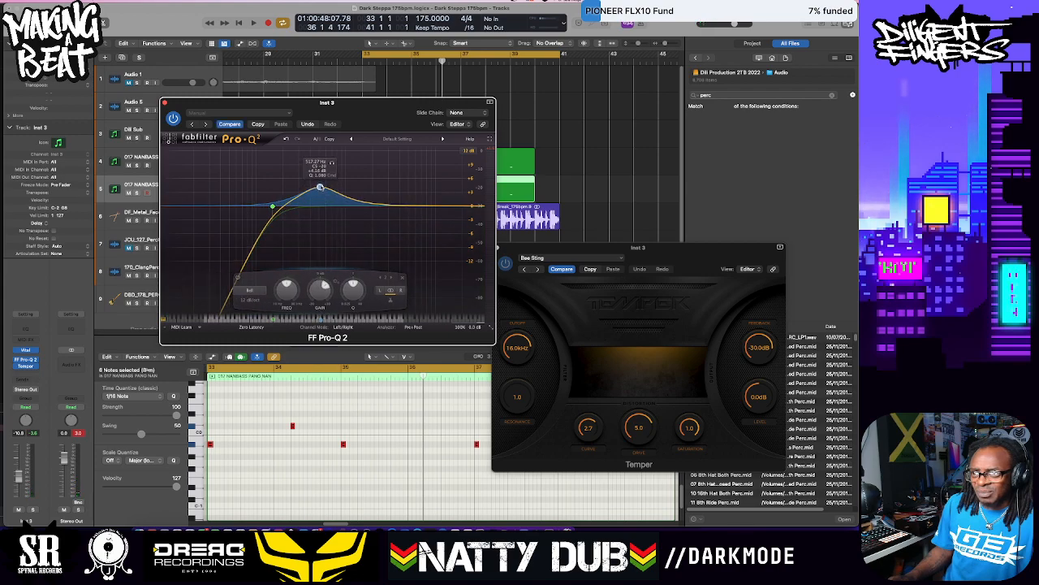
pyautogui.press('space')
pyautogui.moveTo(320, 187); pyautogui.dragTo(311, 183)
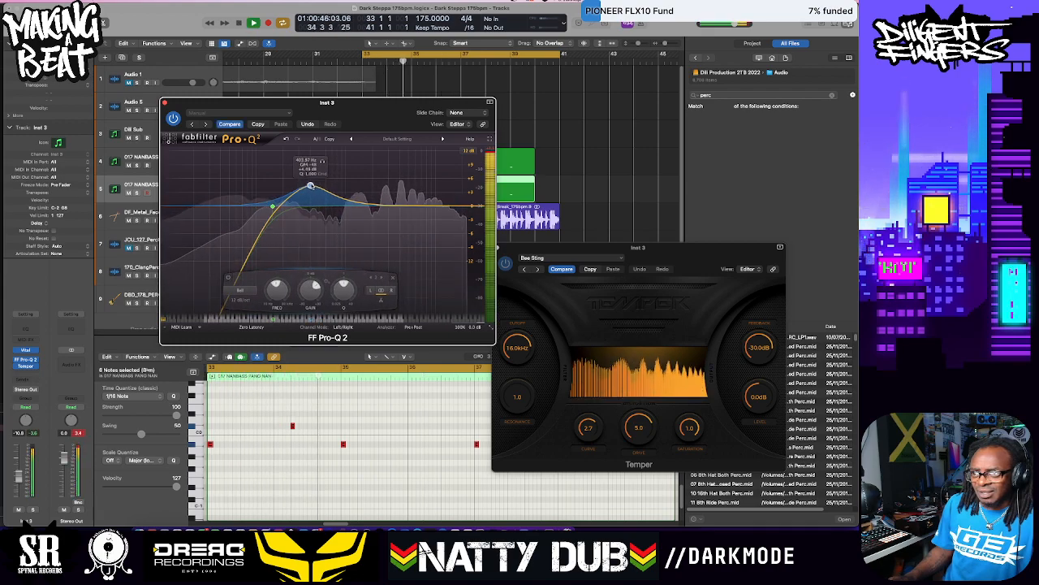
# Add a 24 dB/oct high cut near 12 kHz and shift the low cut to about 126 Hz in Pro-Q 2 while auditioning
pyautogui.doubleClick(460, 206)
pyautogui.moveTo(460, 206); pyautogui.dragTo(440, 208)
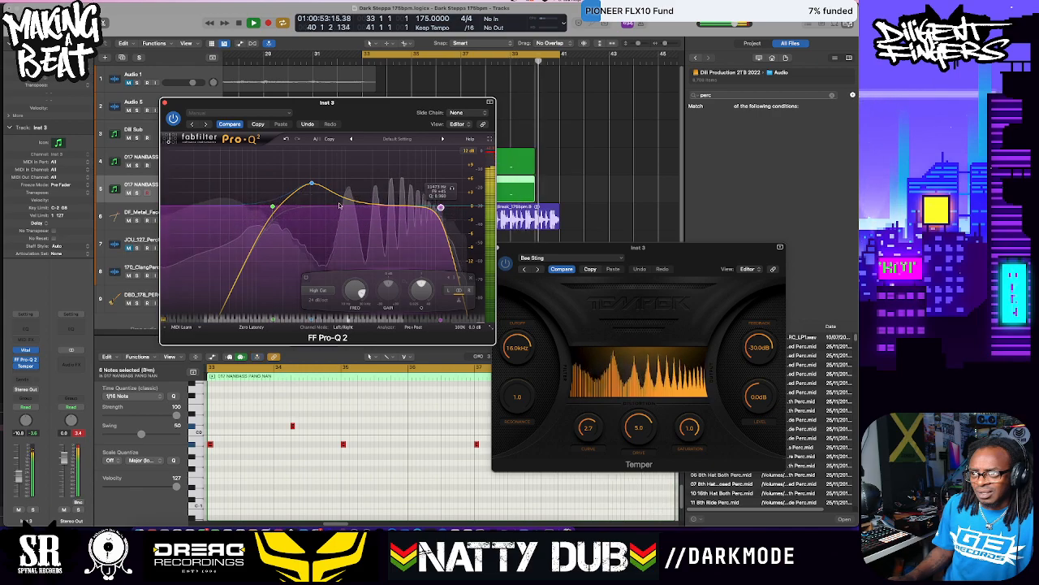
pyautogui.click(273, 207)
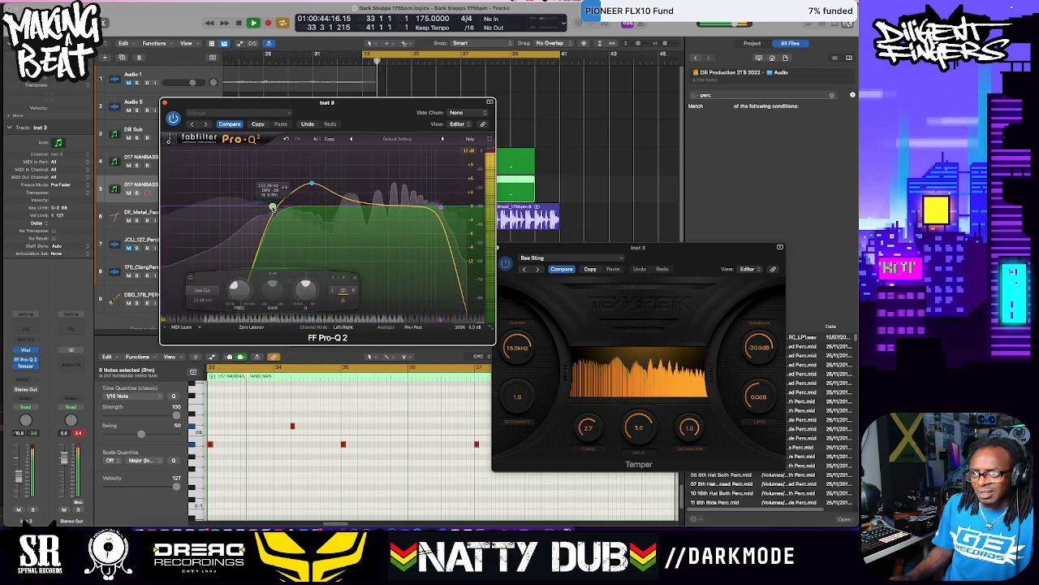
pyautogui.moveTo(273, 206); pyautogui.dragTo(266, 208)
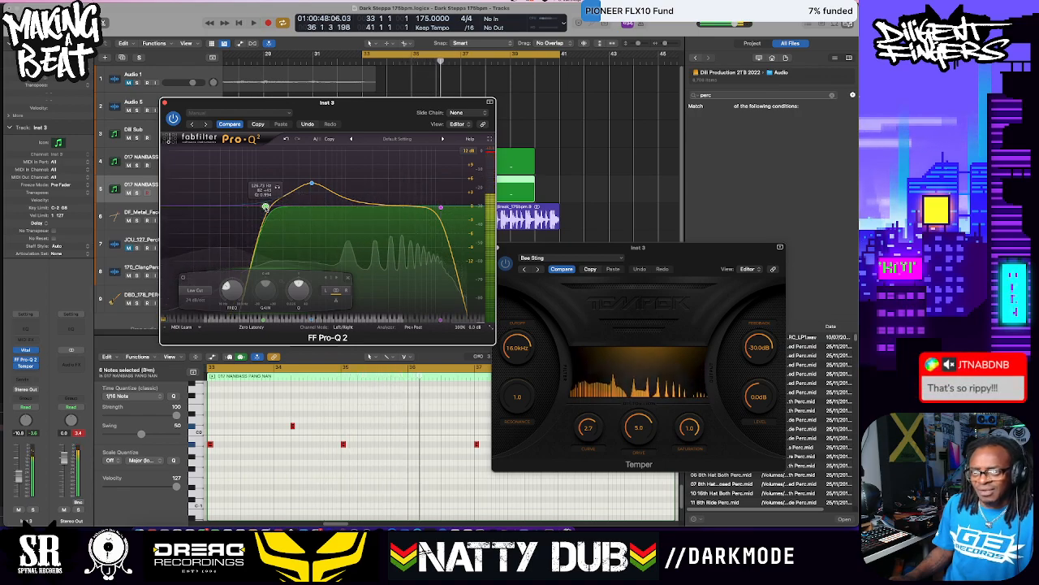
pyautogui.press('space')
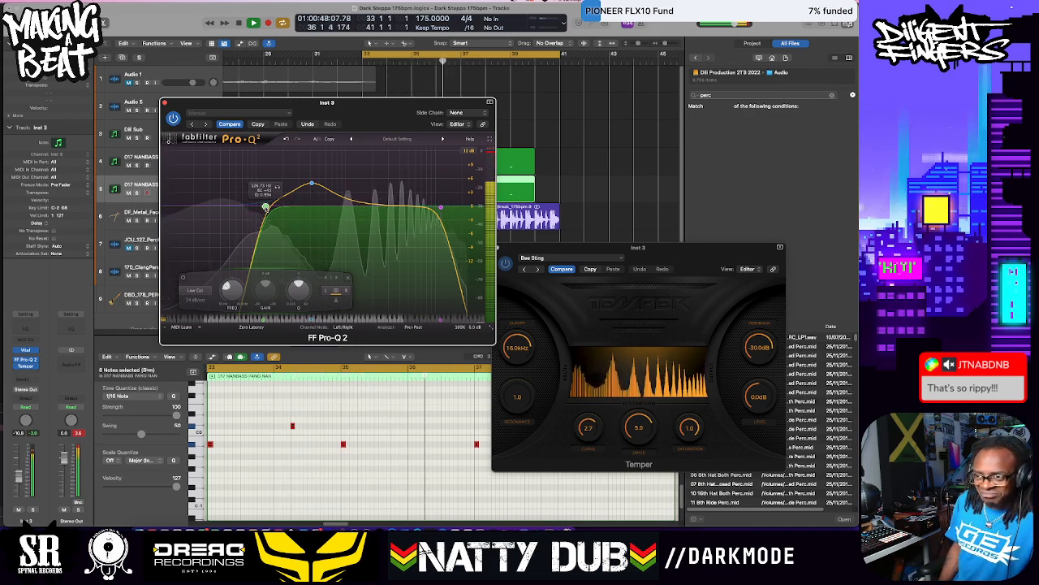
pyautogui.press('space')
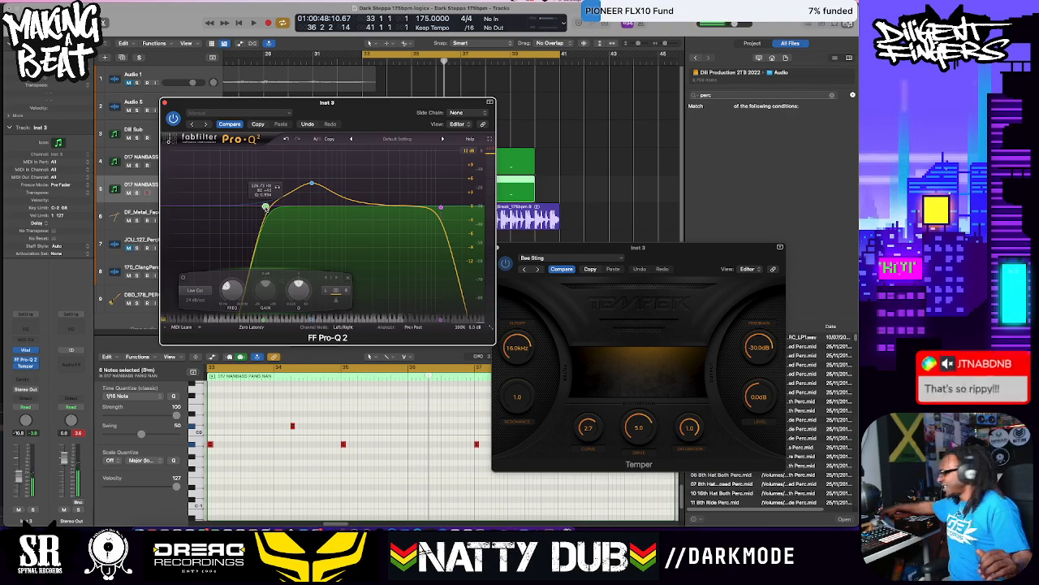
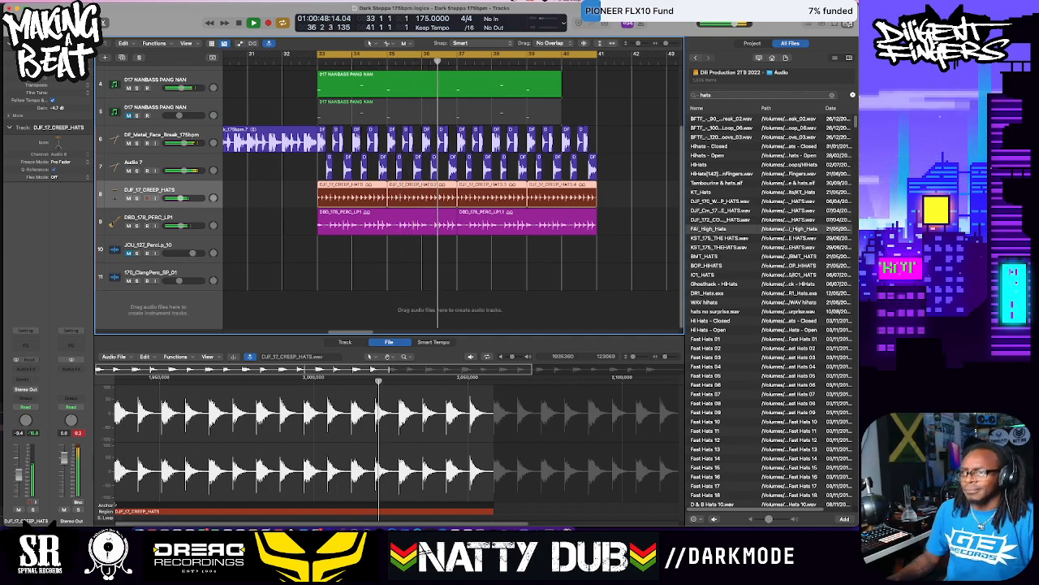
# Audition the loop, open SubLab on the sub track above the bass tracks, and load its 11th Dimension preset
pyautogui.press('space')
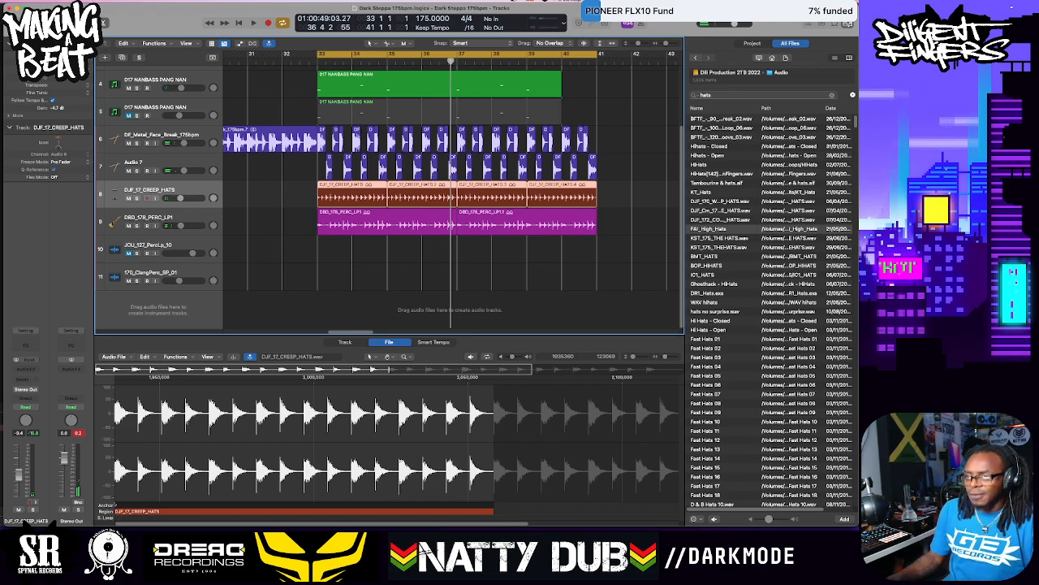
pyautogui.press('space')
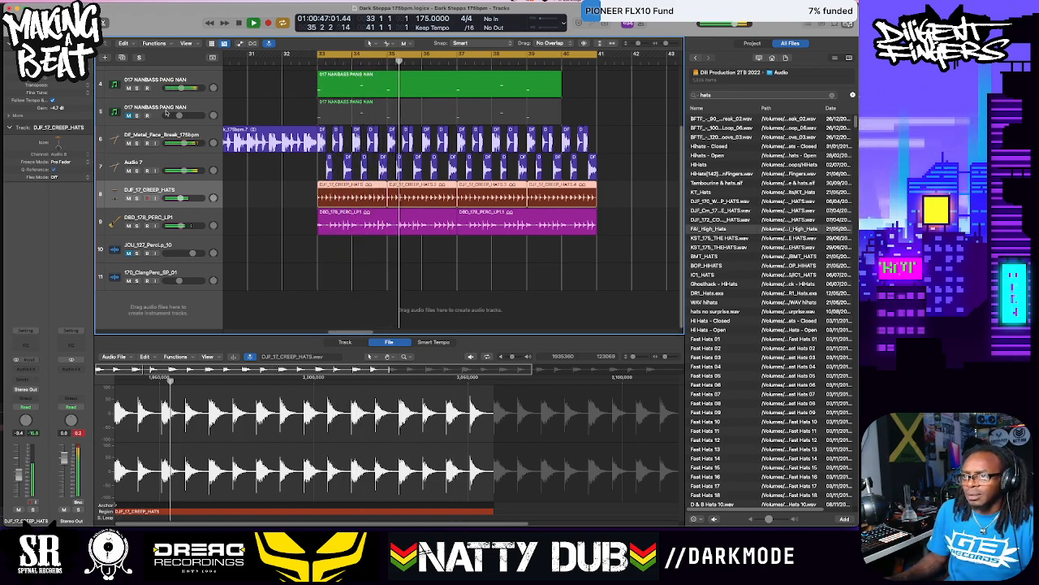
pyautogui.scroll(3, 259, 169)
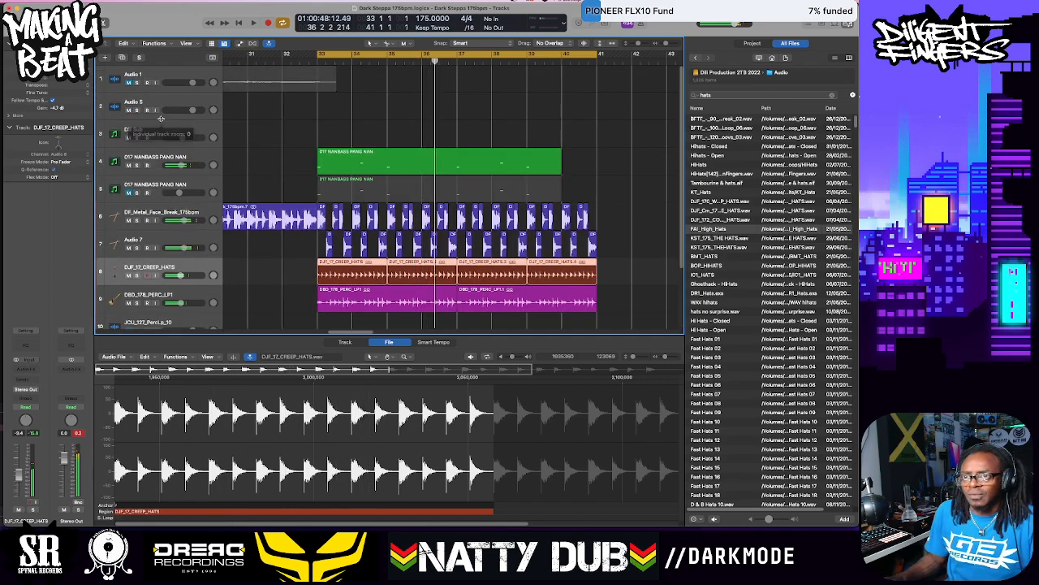
pyautogui.click(256, 133)
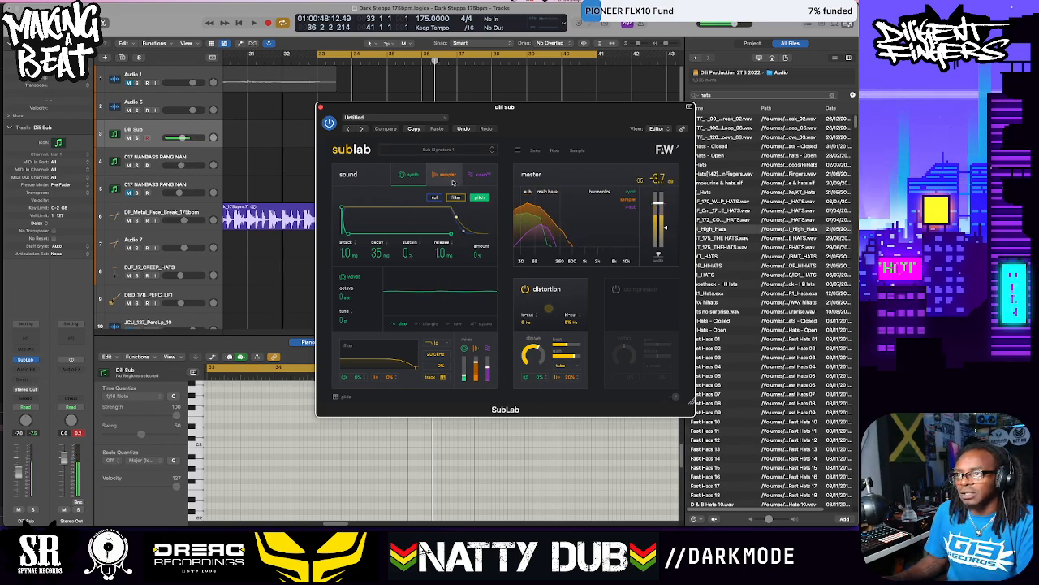
pyautogui.click(480, 151)
pyautogui.scroll(10, 428, 235)
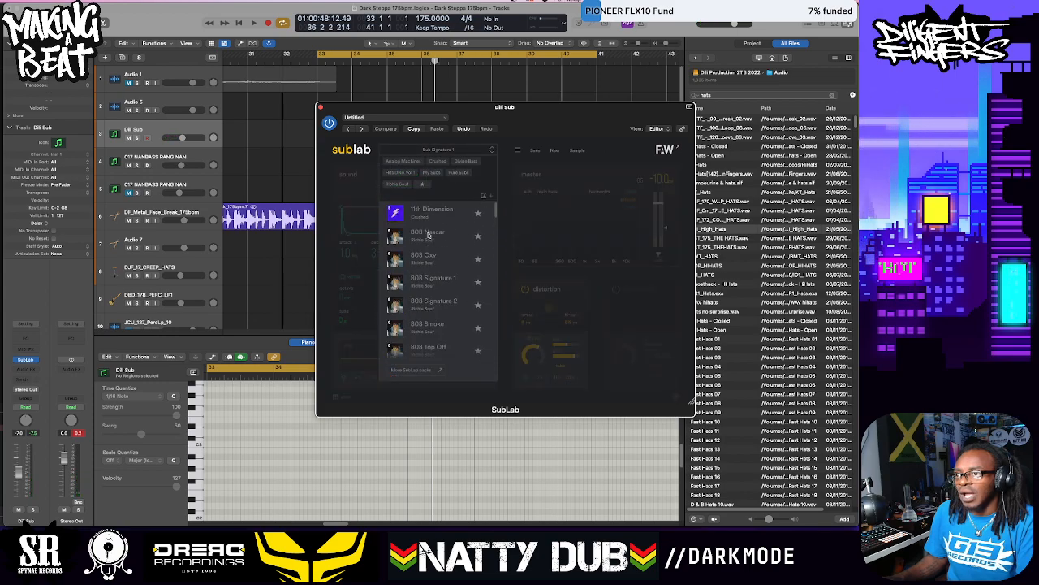
pyautogui.click(431, 213)
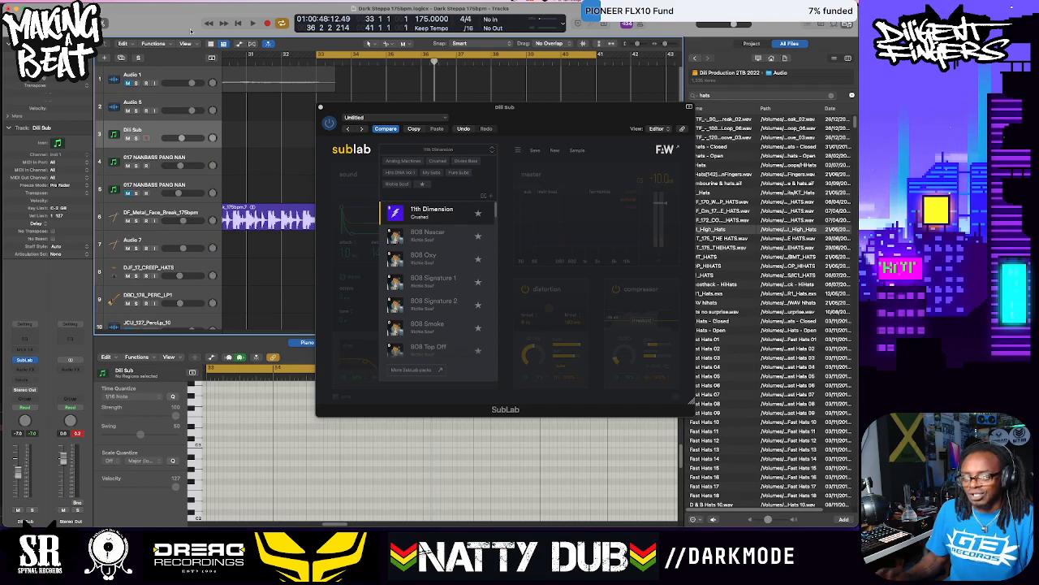
# Step through SubLab presets to 808 Oxy during playback, and close the plug-in with the Audio 5 track selected
pyautogui.press('space')
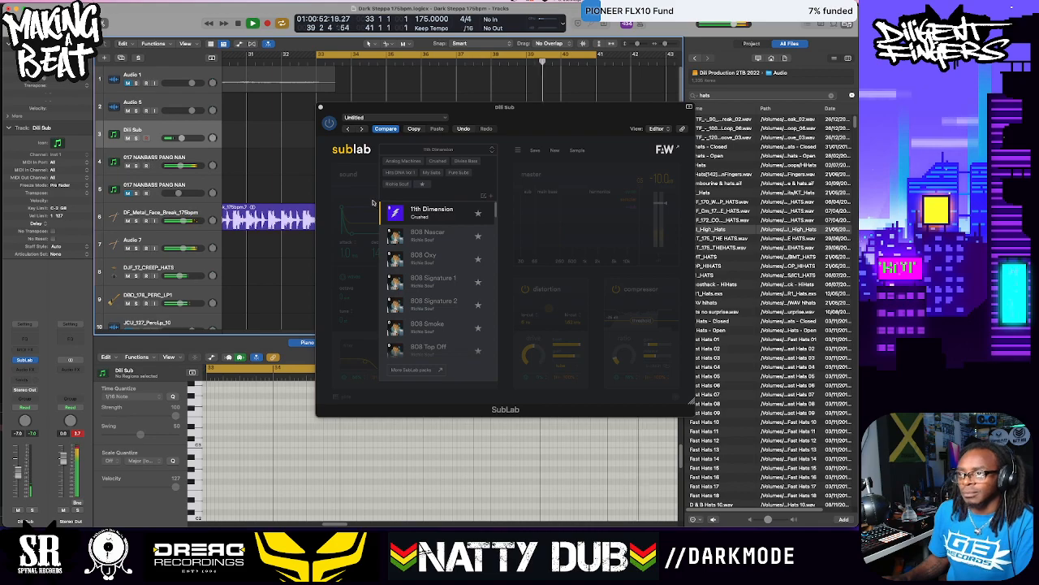
pyautogui.click(462, 151)
pyautogui.click(490, 151)
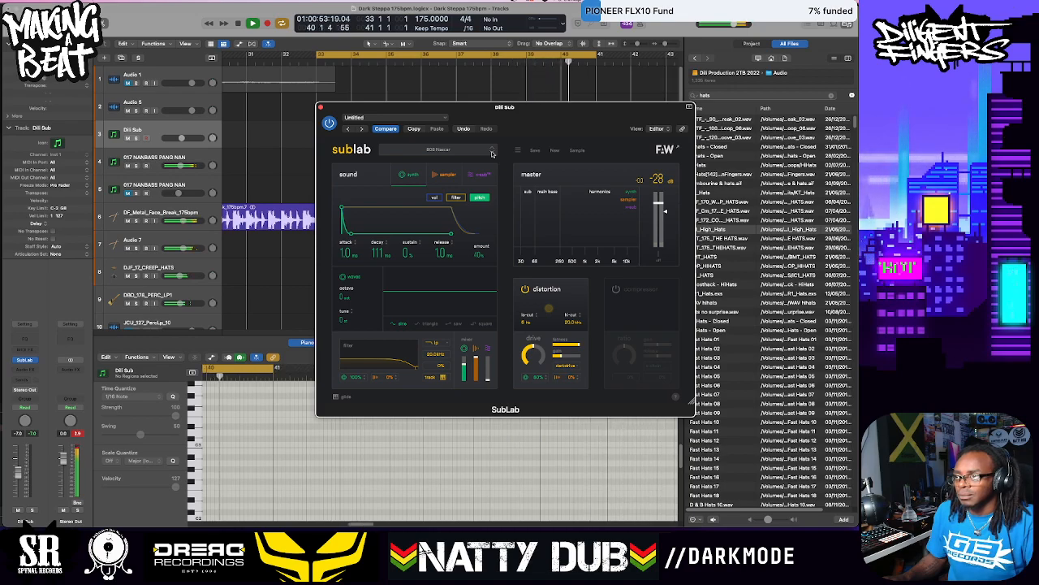
pyautogui.click(491, 153)
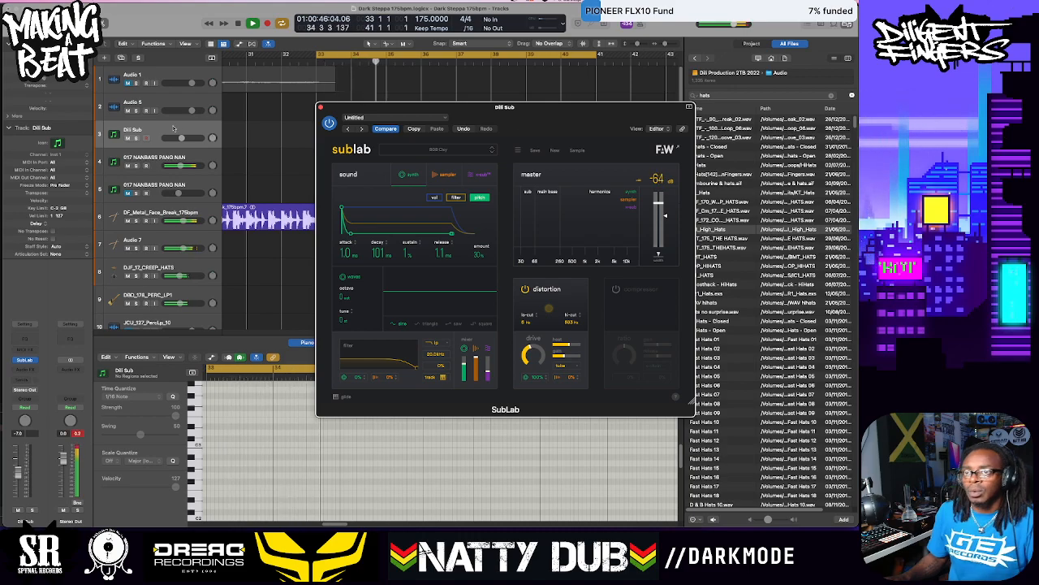
pyautogui.click(160, 101)
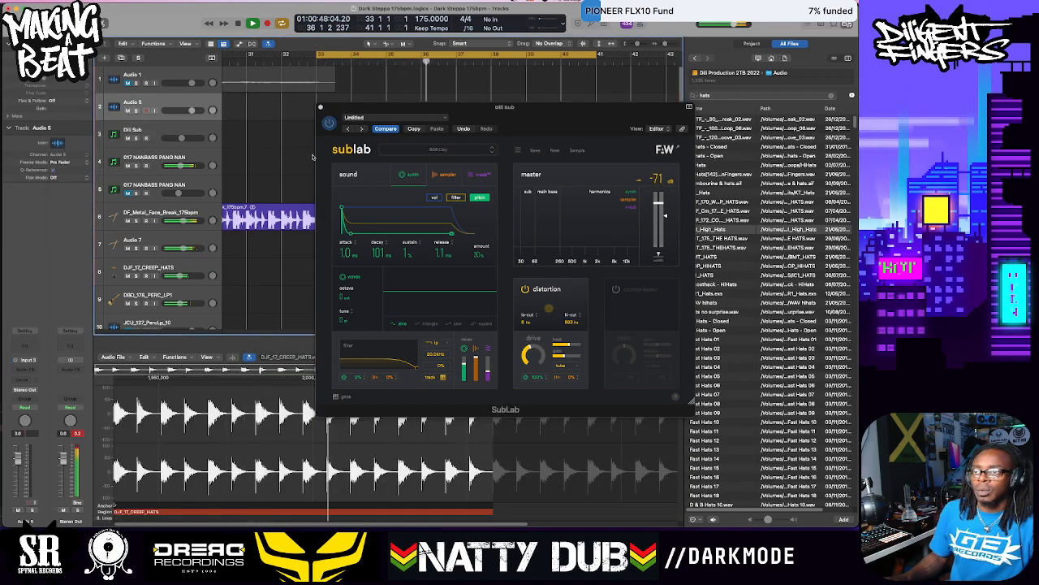
pyautogui.click(321, 107)
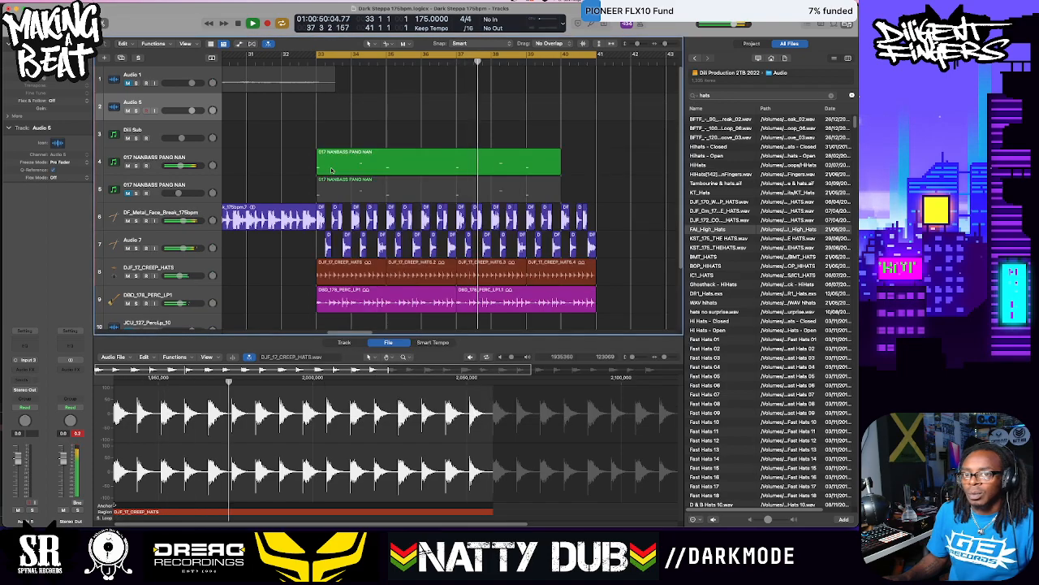
# Play and stop the cycled section from bar 33 to audition the drums and bass in the wider arrangement
pyautogui.scroll(-5, 274, 149)
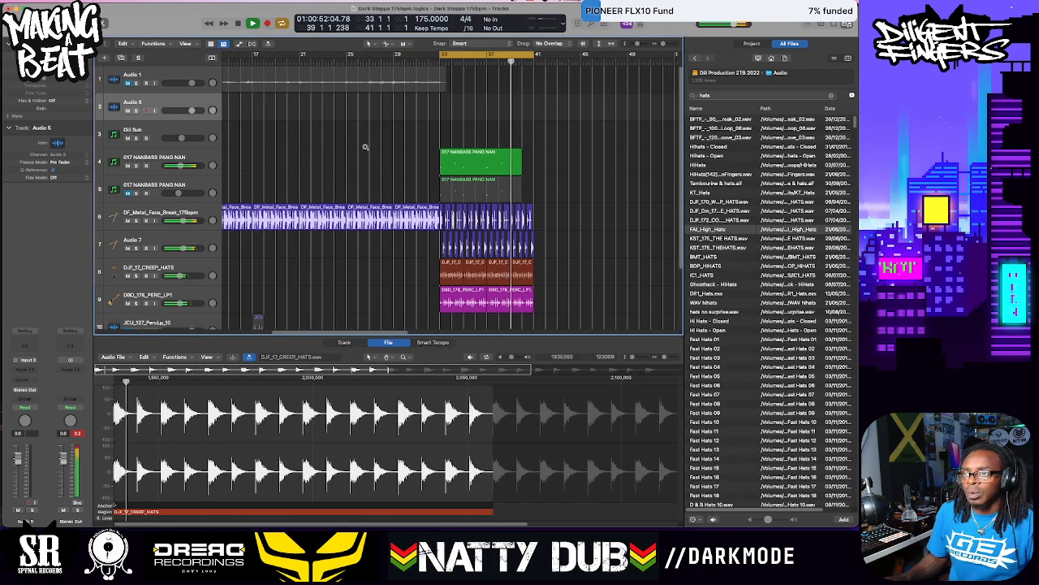
pyautogui.press('super+Left')
pyautogui.press('super+Left')
pyautogui.press('space')
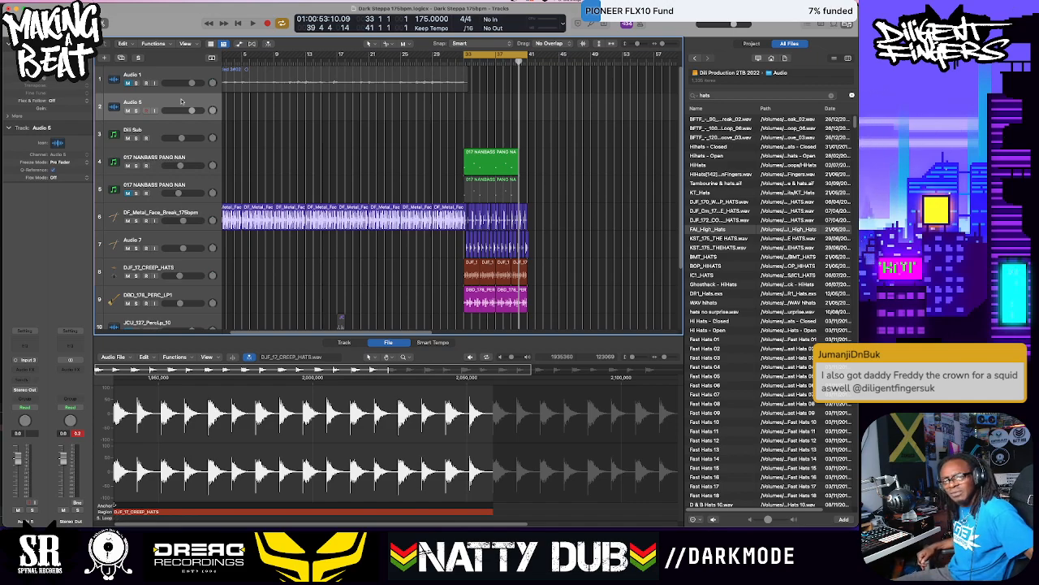
pyautogui.press('space')
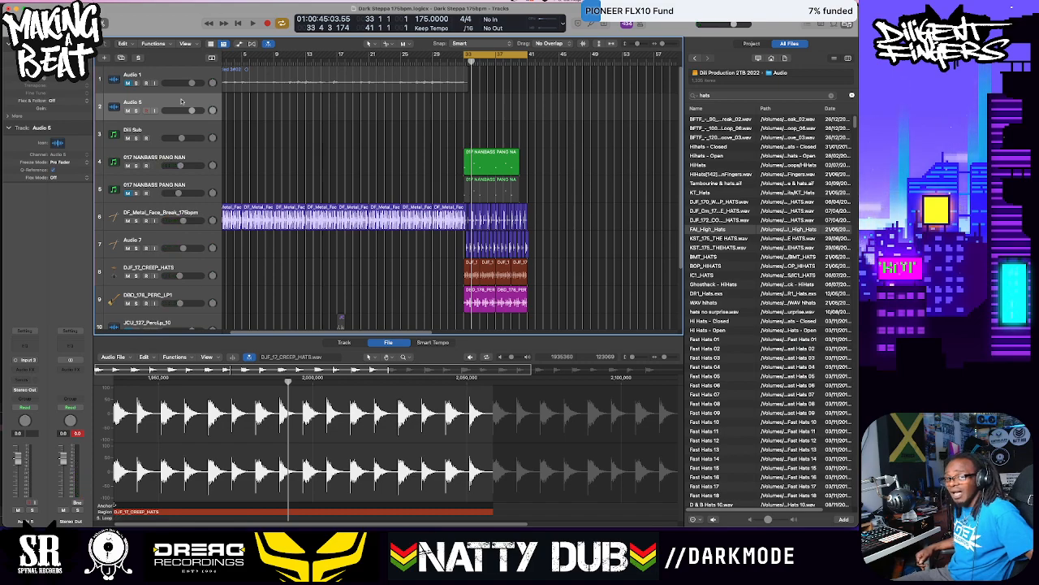
pyautogui.press('space')
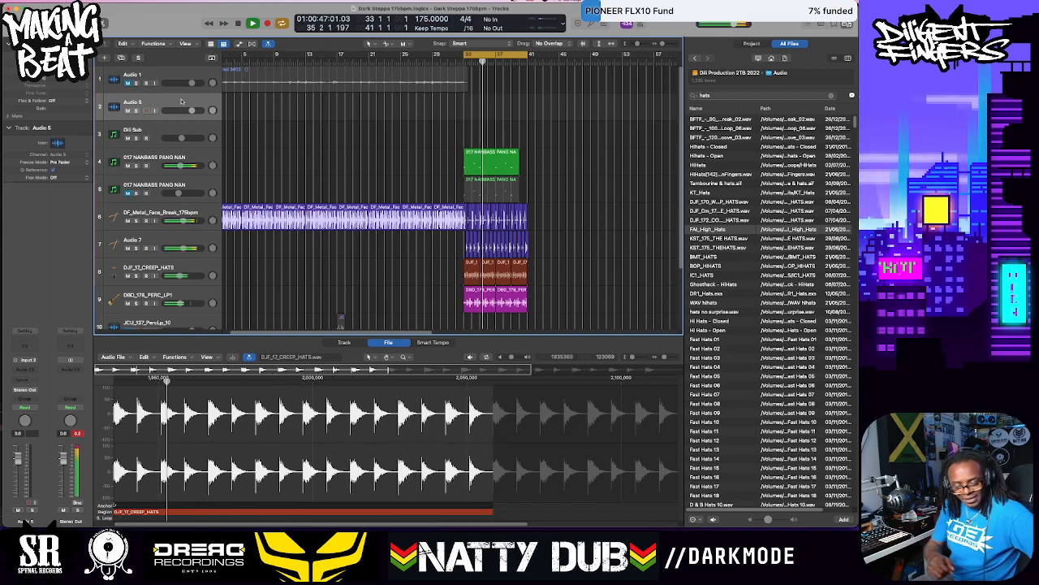
pyautogui.press('space')
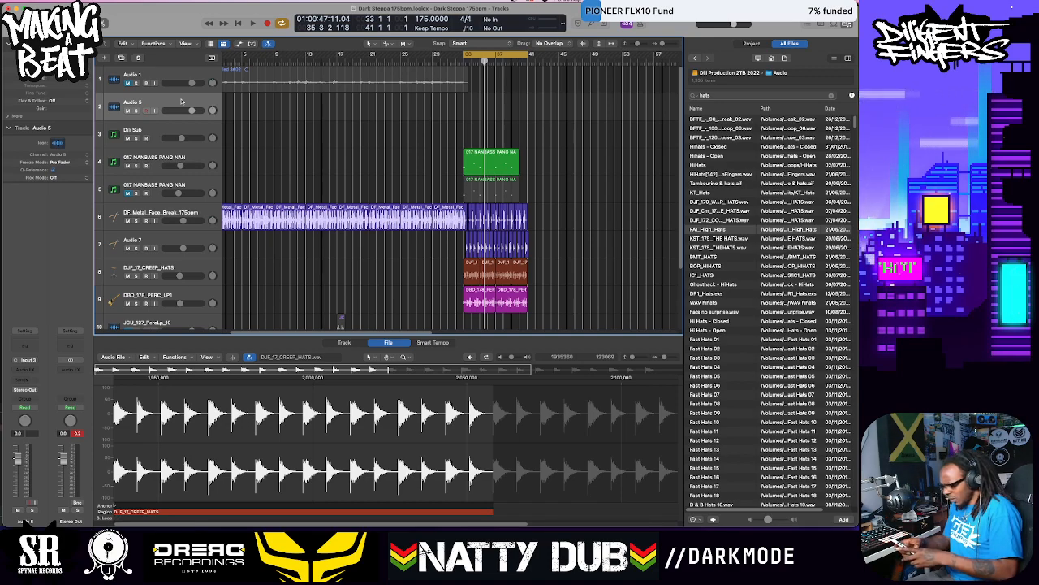
pyautogui.press('space')
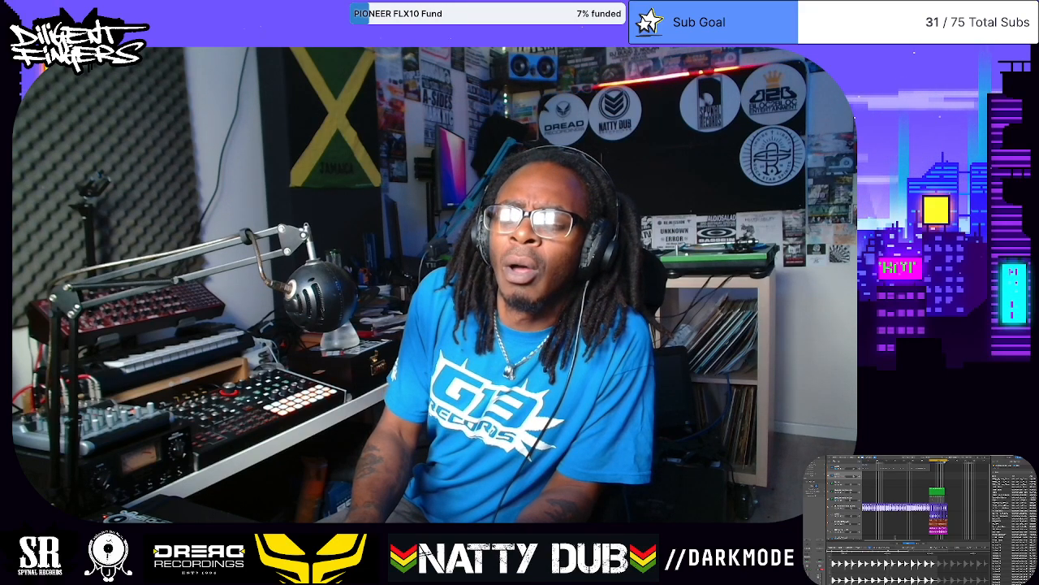
pyautogui.hscroll(-2, 926, 499)
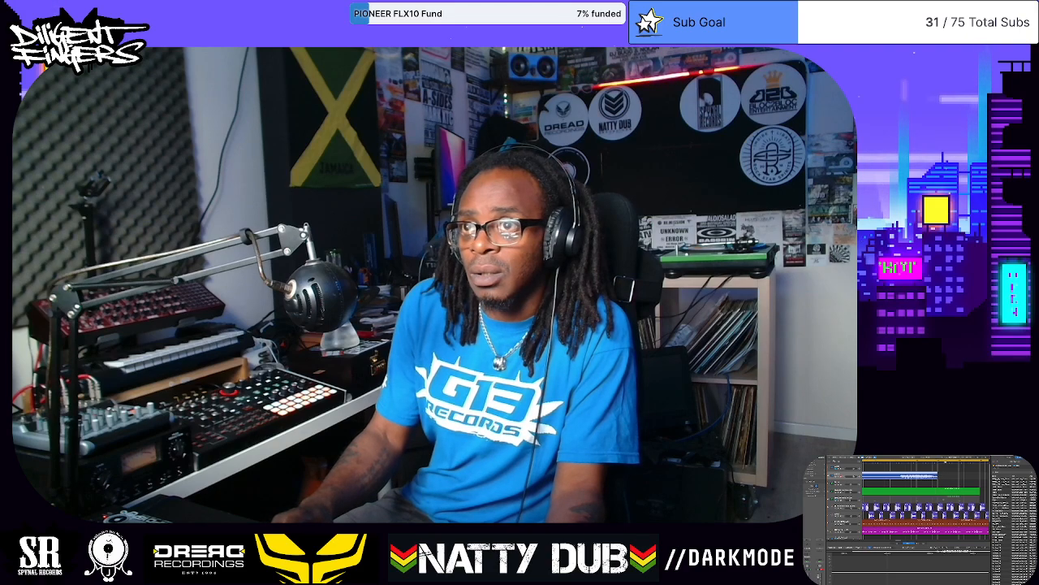
pyautogui.press('space')
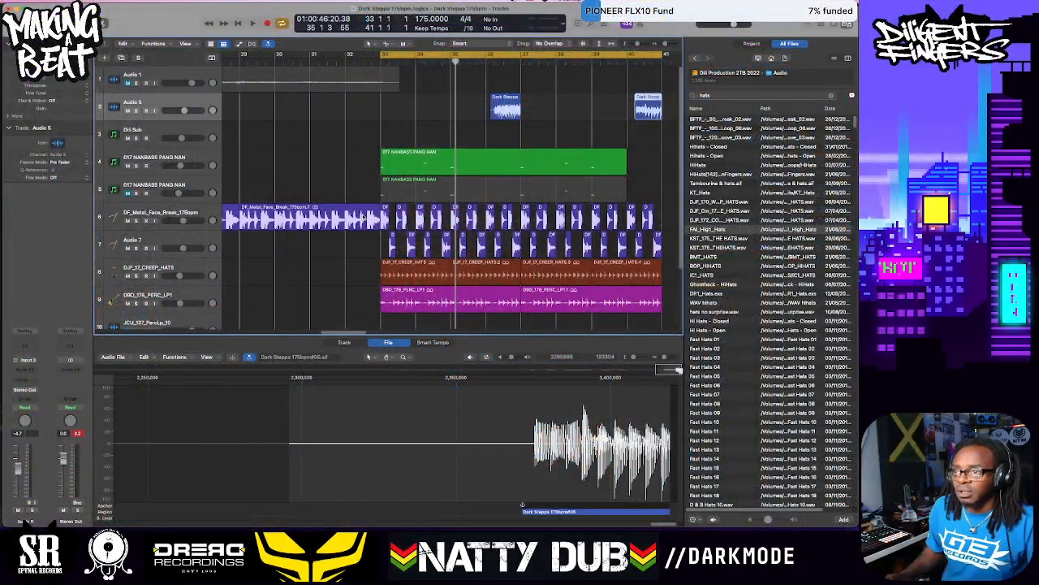
# Delete the DF_Metal_Face_Break region between bars 29 and 33 and play the cycled section
pyautogui.click(314, 215)
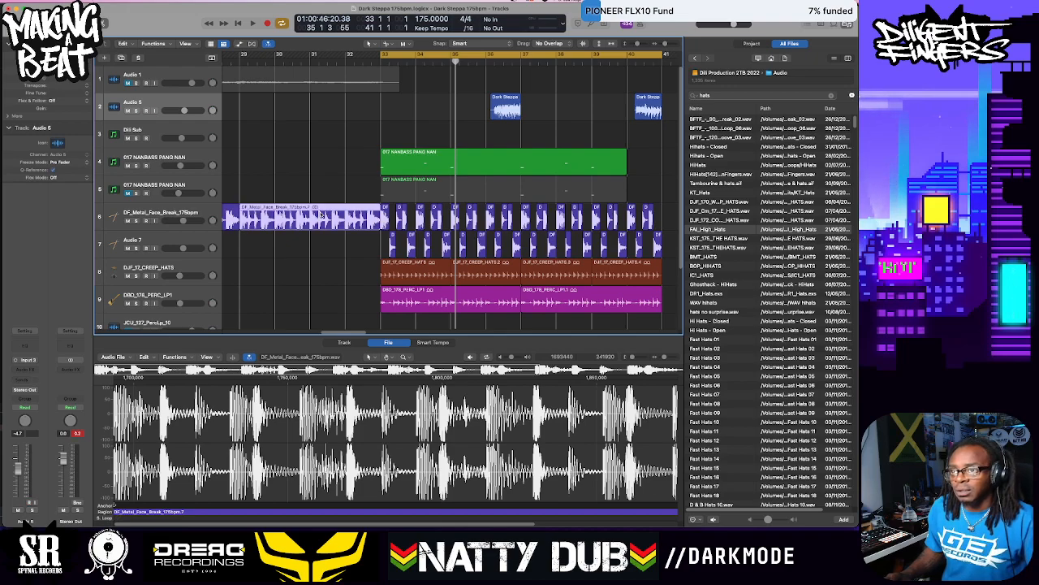
pyautogui.press('Delete')
pyautogui.press('space')
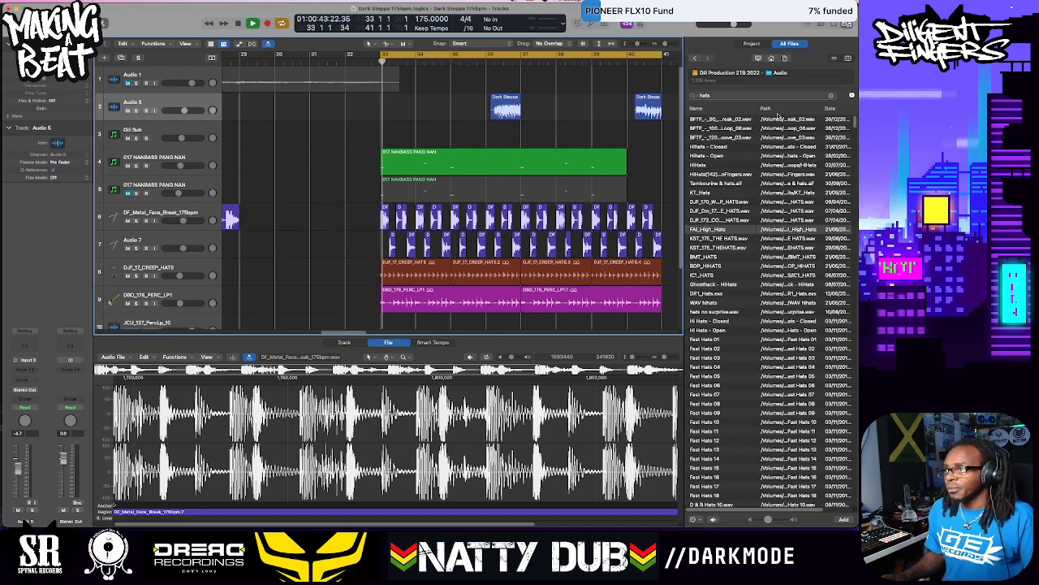
# Search the Audio folder for amen and preview several of the Amen VP90 loops
pyautogui.click(832, 96)
pyautogui.click(832, 96)
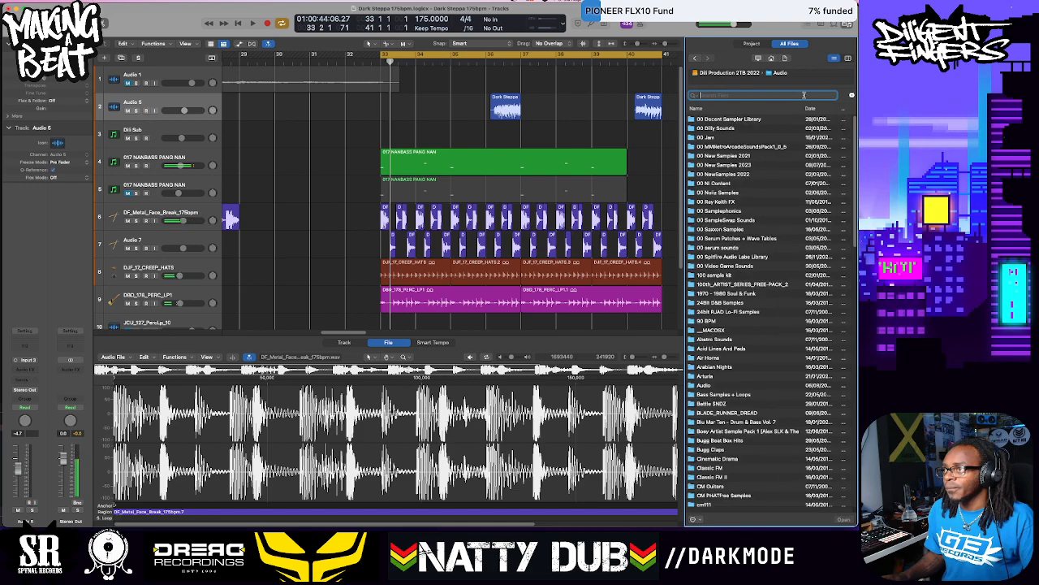
pyautogui.write('amen')
pyautogui.press('Return')
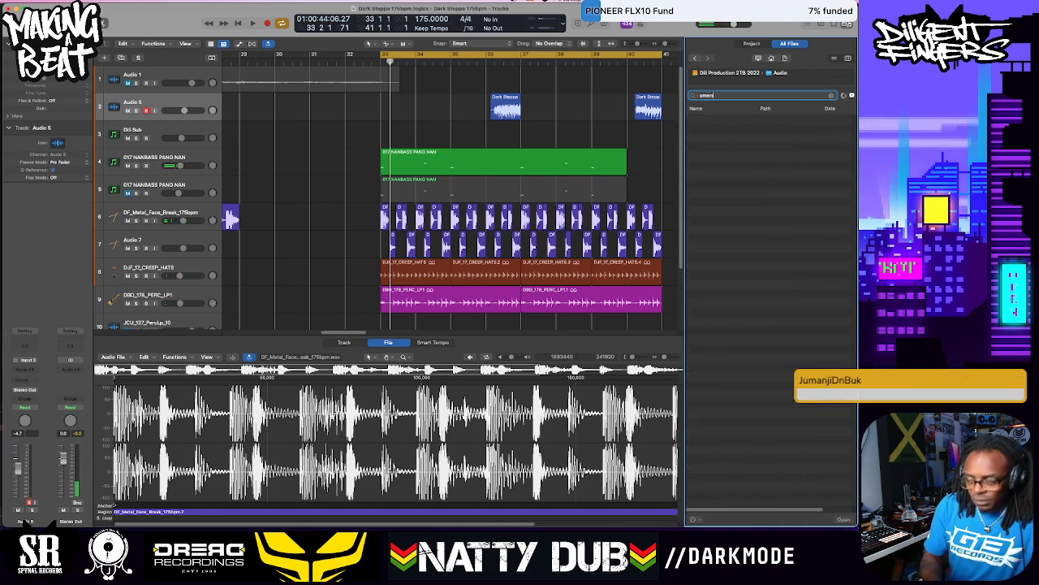
pyautogui.click(718, 156)
pyautogui.click(725, 193)
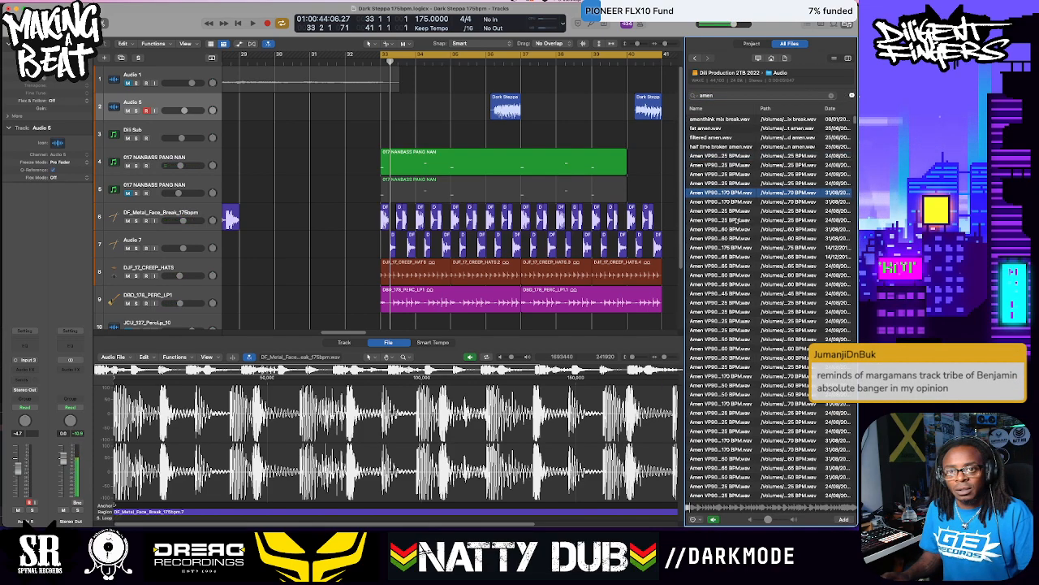
pyautogui.click(723, 251)
pyautogui.click(726, 304)
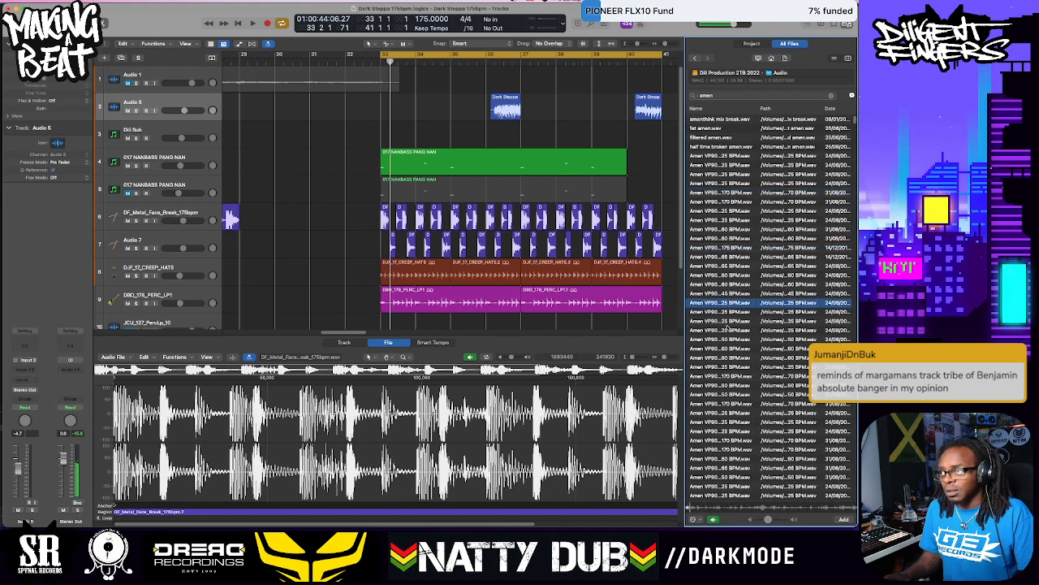
# Preview further amen results, including amenkick, A-Men break 018 and the Monday Amen Preview
pyautogui.scroll(-10, 728, 325)
pyautogui.click(727, 323)
pyautogui.click(728, 230)
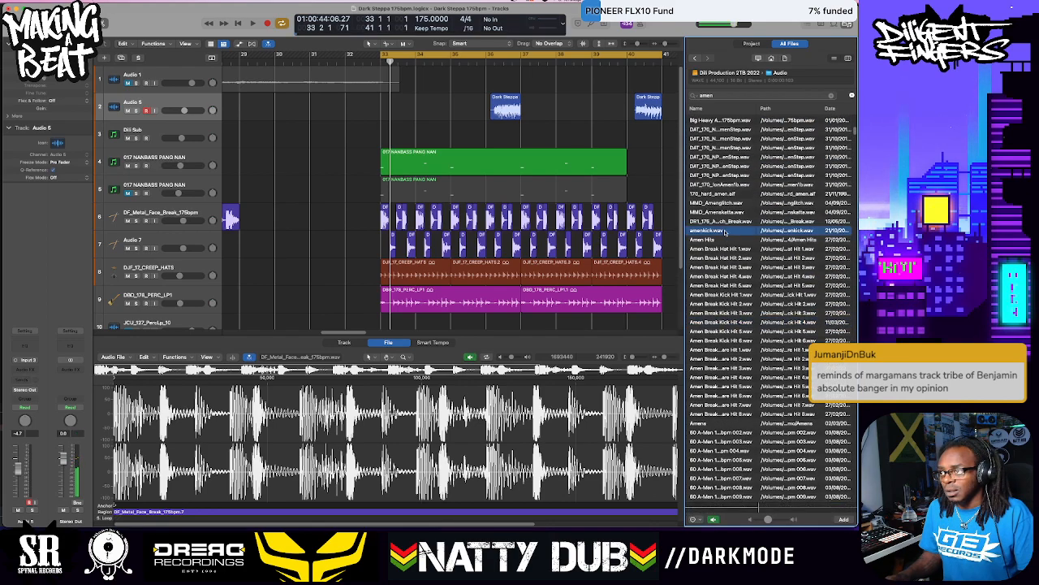
pyautogui.click(728, 222)
pyautogui.click(728, 213)
pyautogui.scroll(-20, 736, 361)
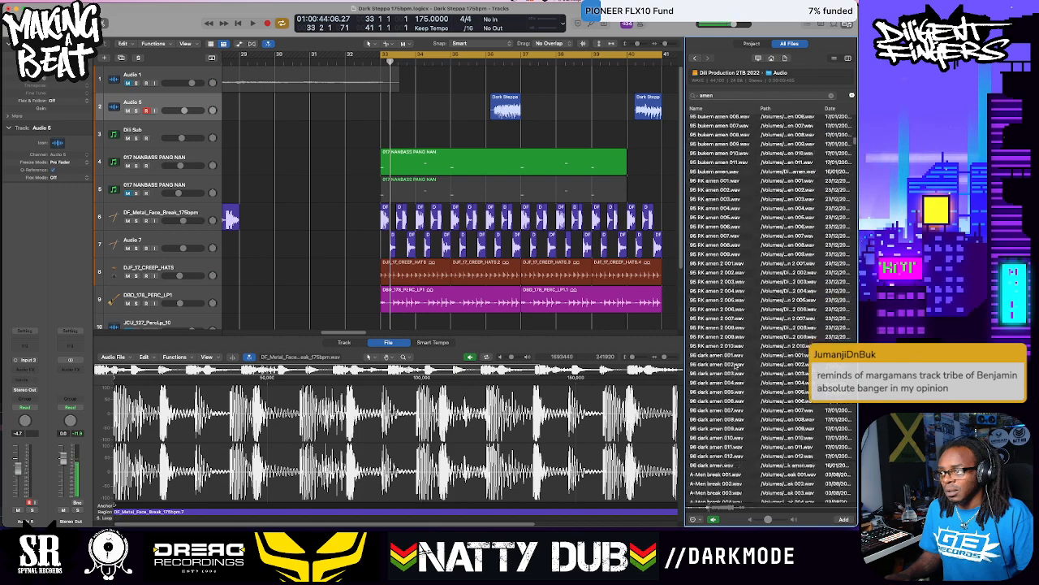
pyautogui.click(735, 362)
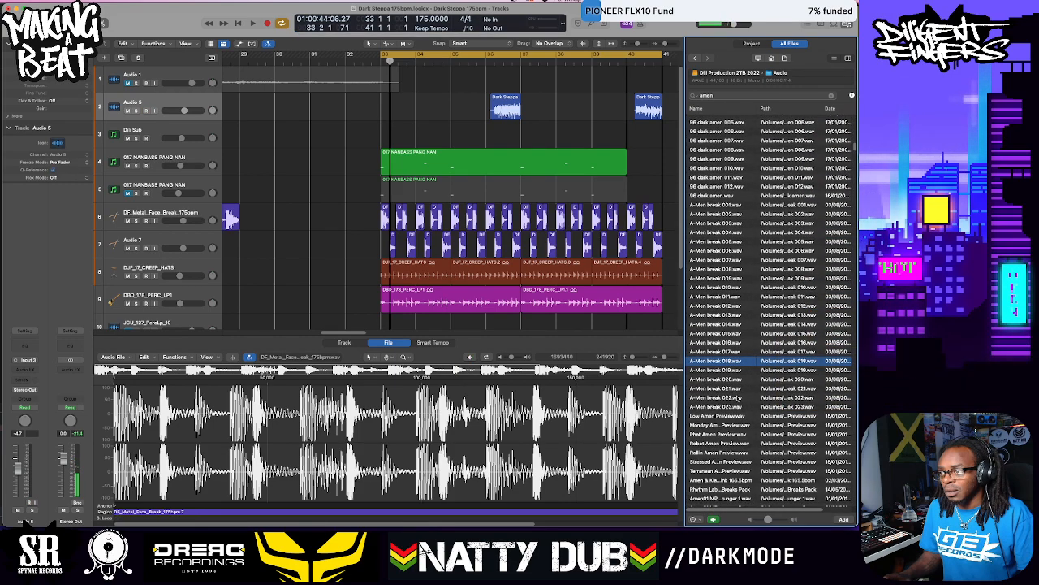
pyautogui.click(723, 425)
pyautogui.scroll(-8, 723, 425)
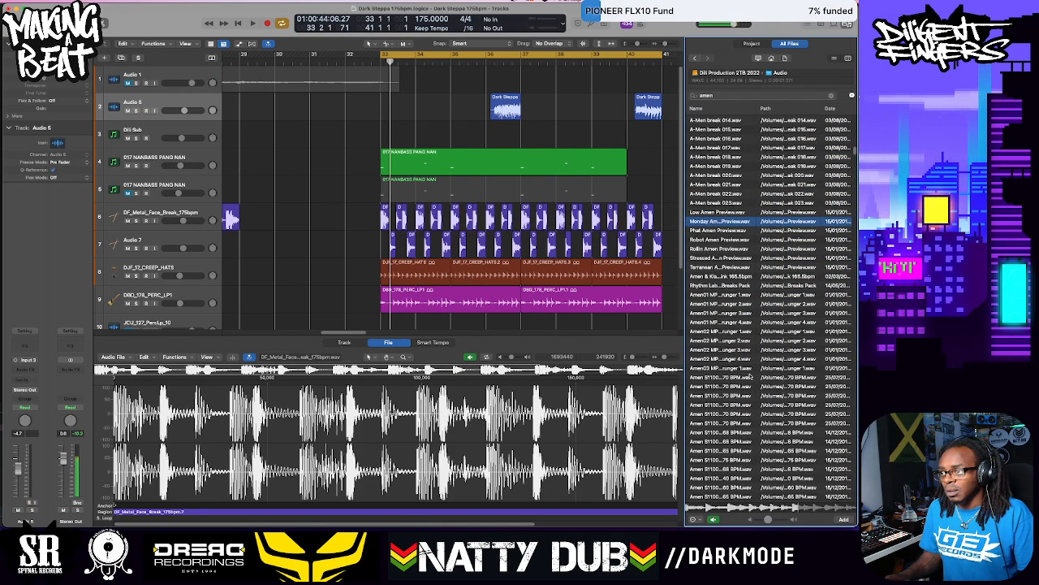
# Compare the Amen Preview breaks by auditioning Rollin, Robot, Terranean, Stressed, Low, Monday and Phat
pyautogui.click(718, 267)
pyautogui.click(720, 248)
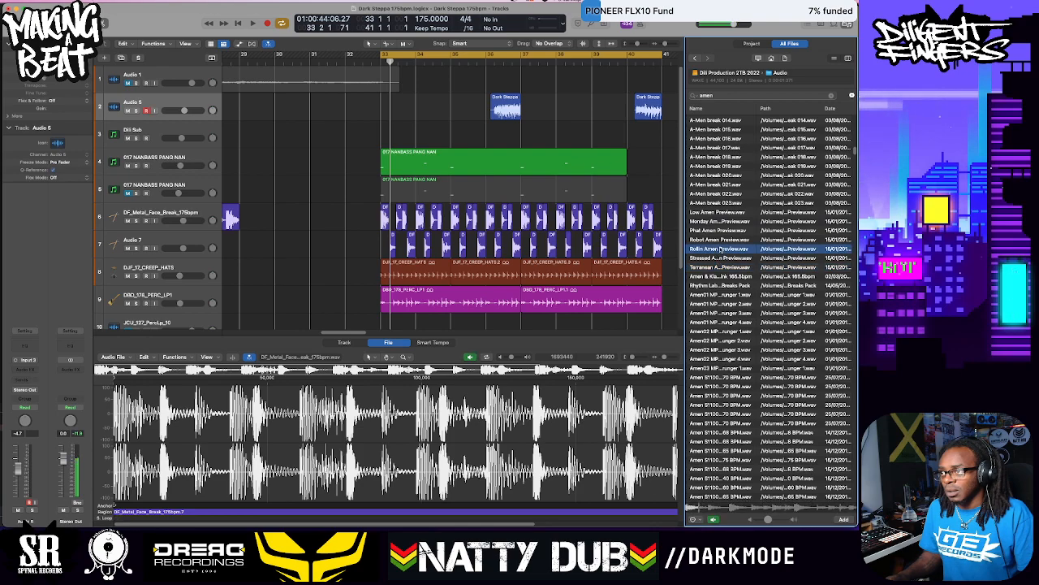
pyautogui.click(718, 240)
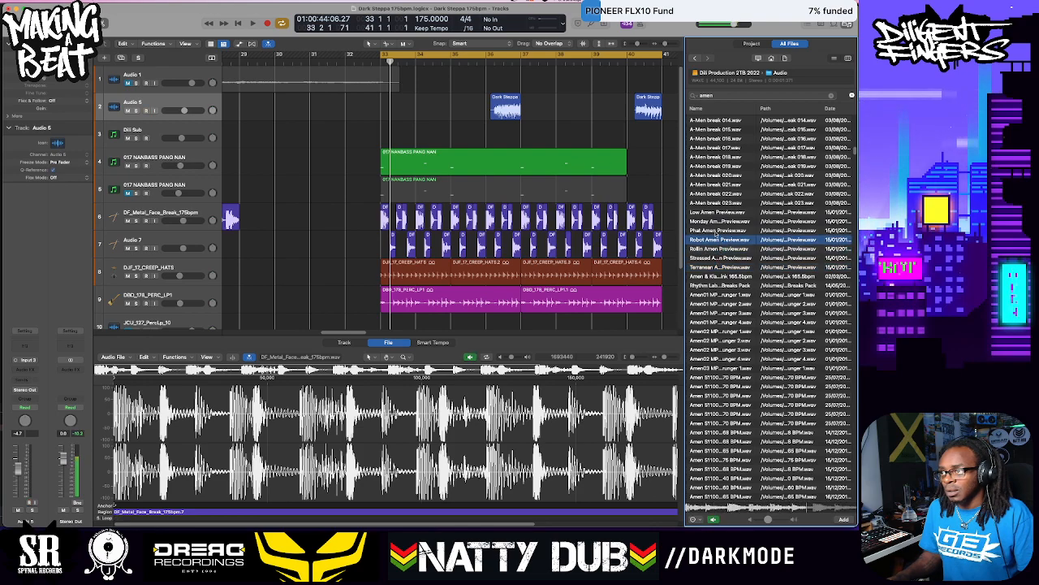
pyautogui.click(710, 266)
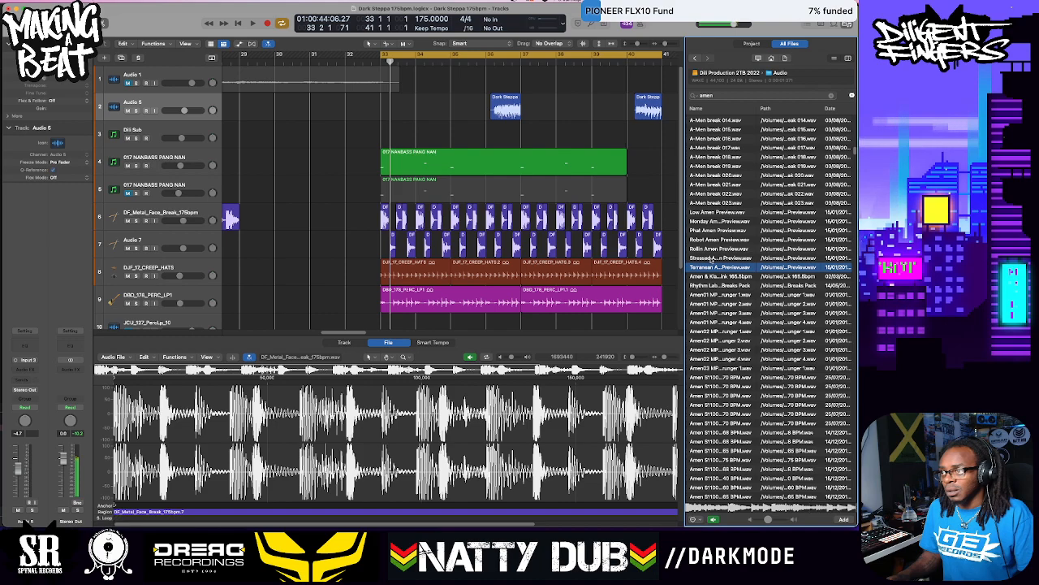
pyautogui.click(711, 257)
pyautogui.click(712, 249)
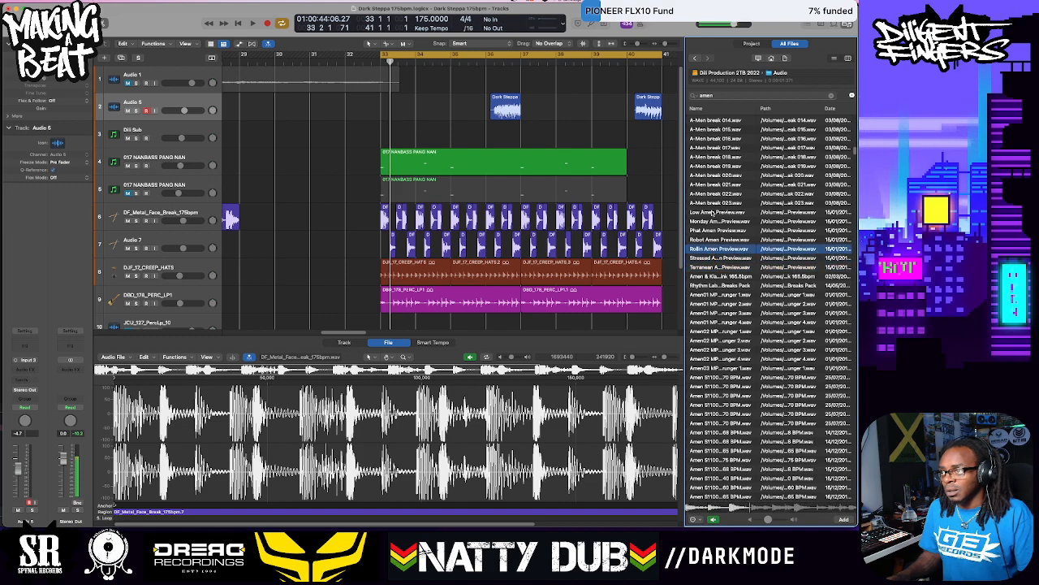
pyautogui.click(713, 213)
pyautogui.click(711, 221)
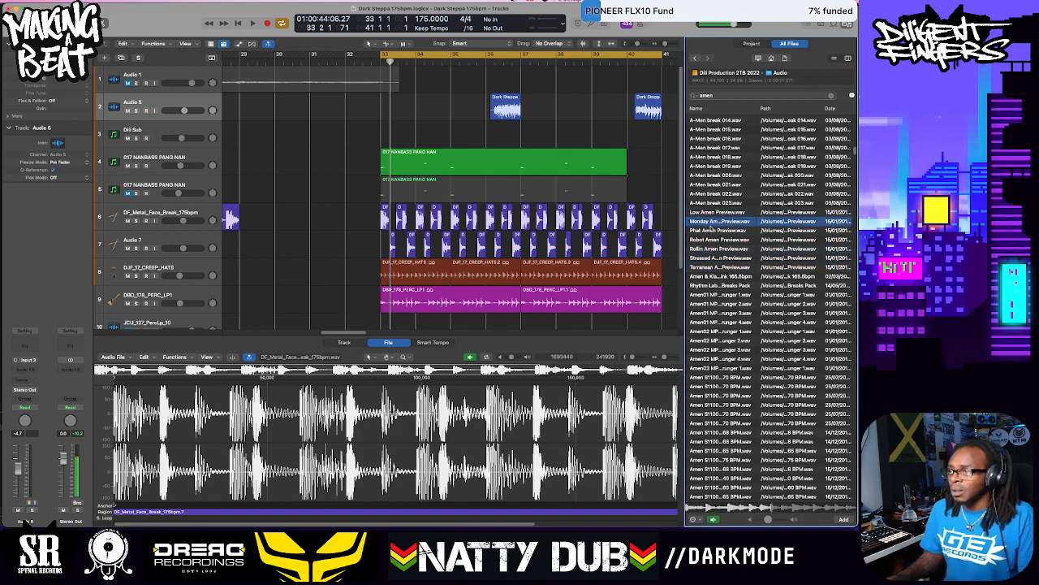
pyautogui.click(711, 231)
pyautogui.click(710, 277)
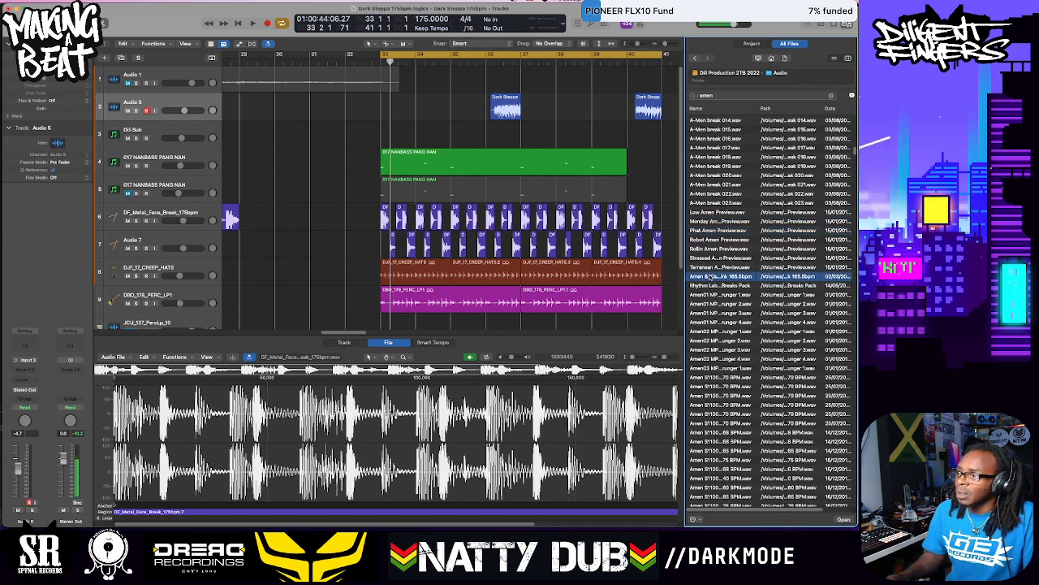
pyautogui.click(714, 267)
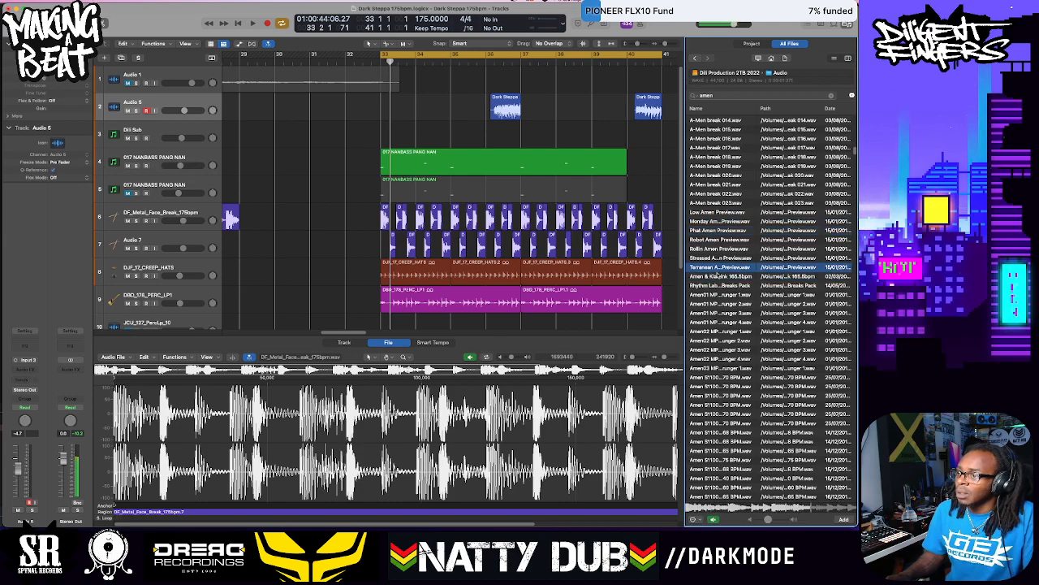
# Audition the Amen Akai cycle samples and the amen-2000 variations further down the results
pyautogui.scroll(-10, 713, 292)
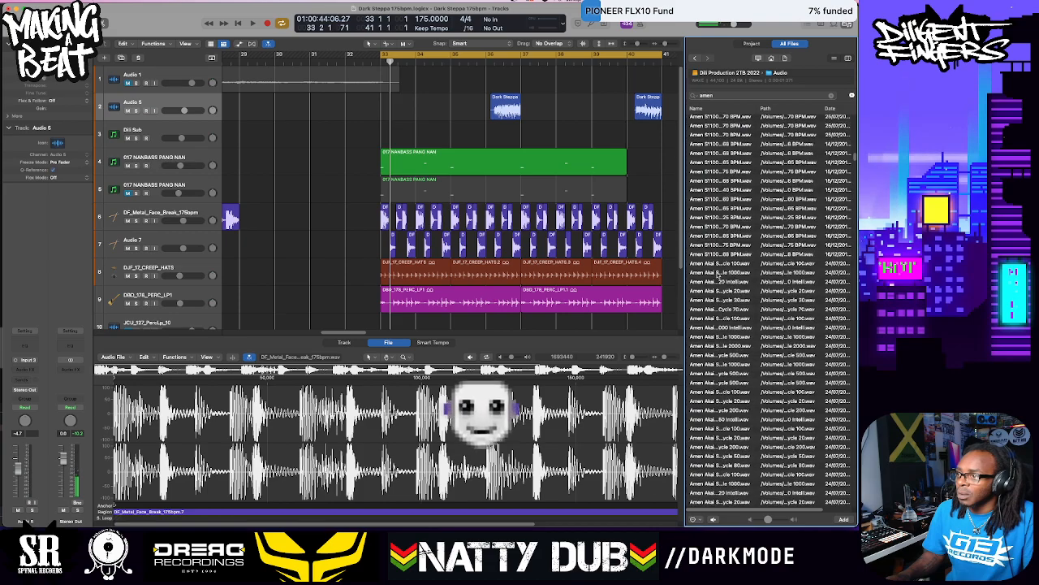
pyautogui.scroll(-8, 713, 325)
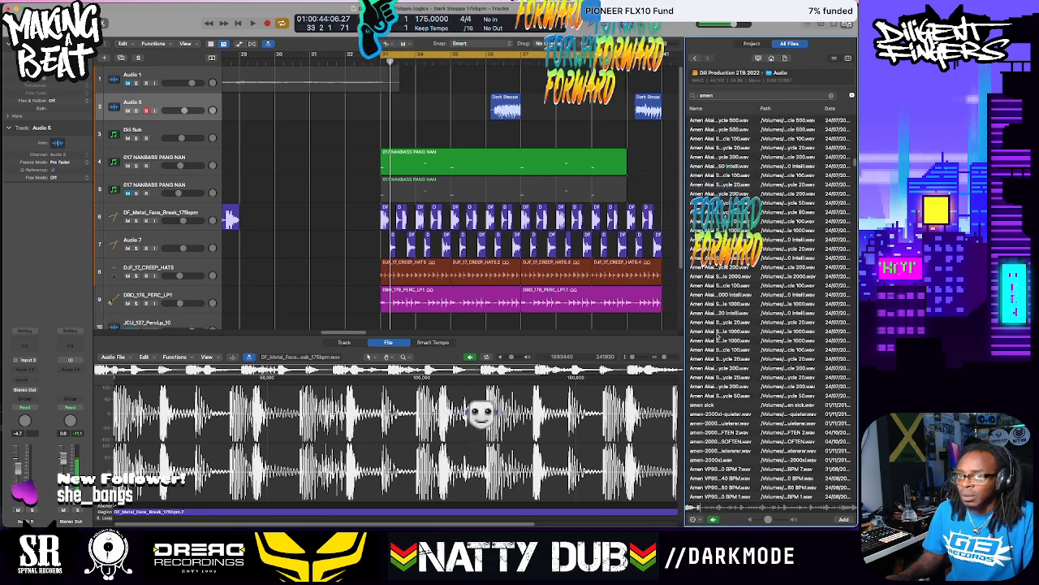
pyautogui.click(720, 349)
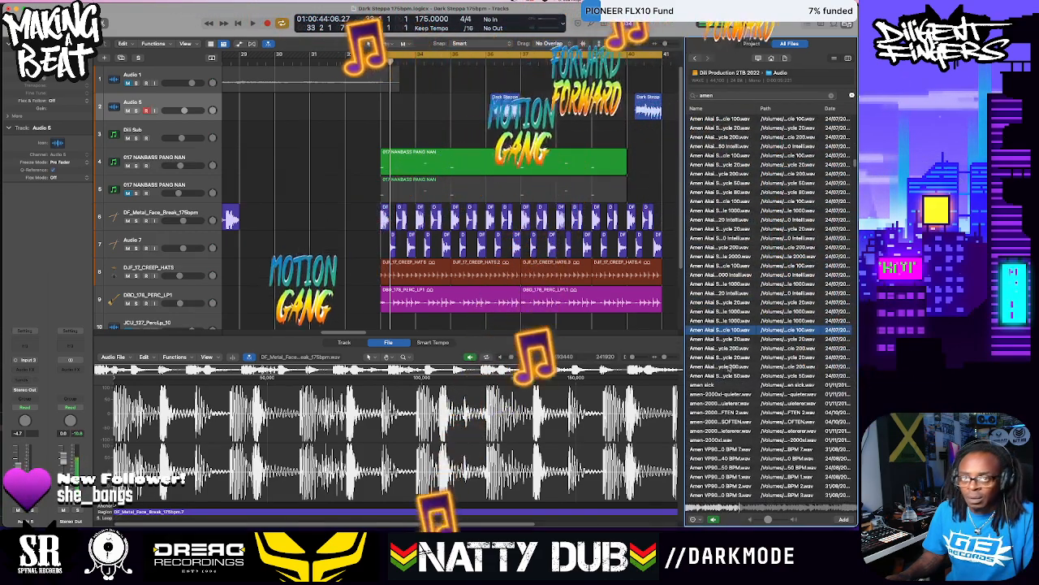
pyautogui.press('space')
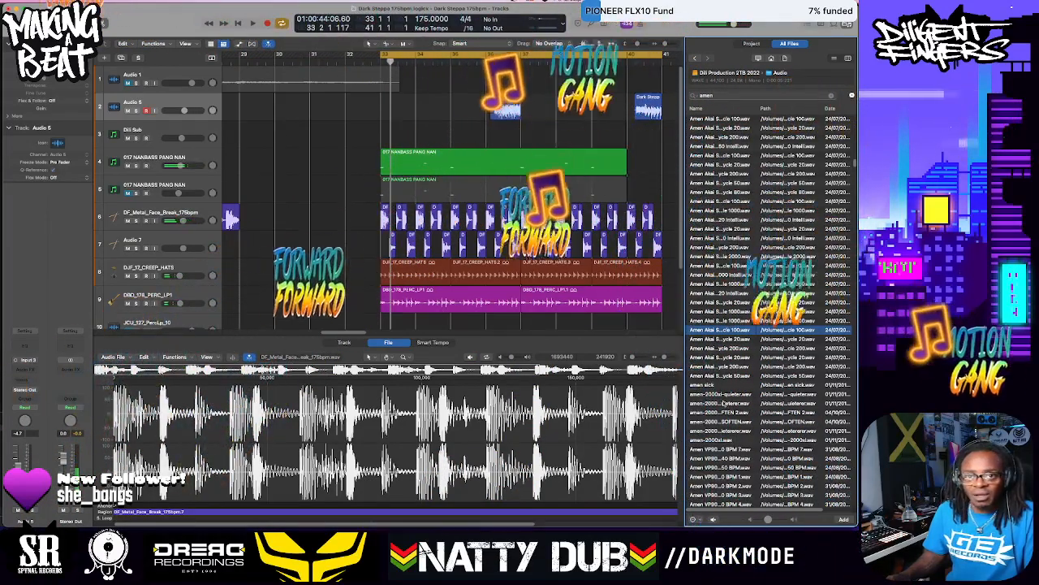
pyautogui.scroll(-2, 720, 400)
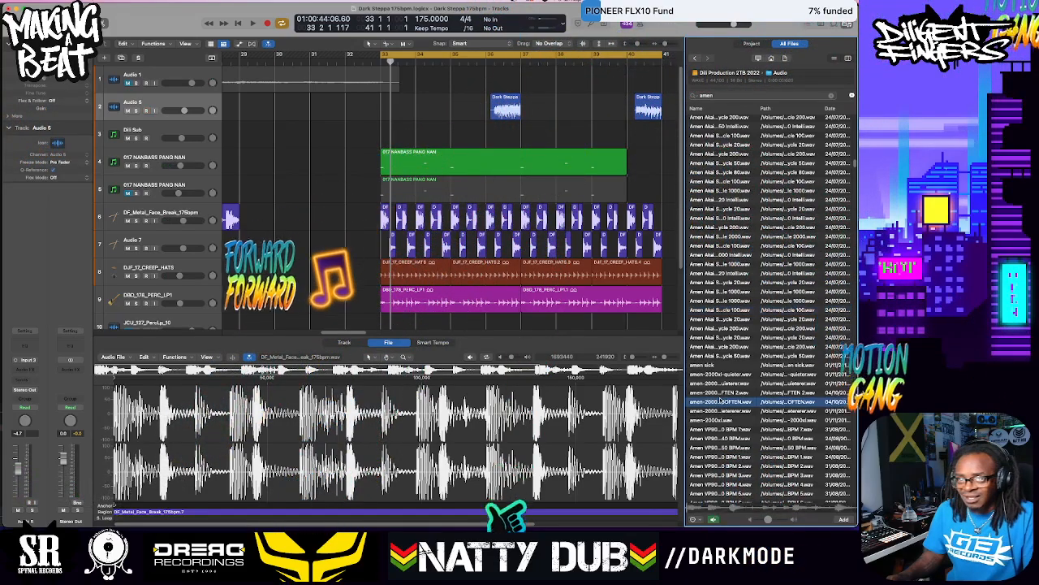
pyautogui.click(719, 410)
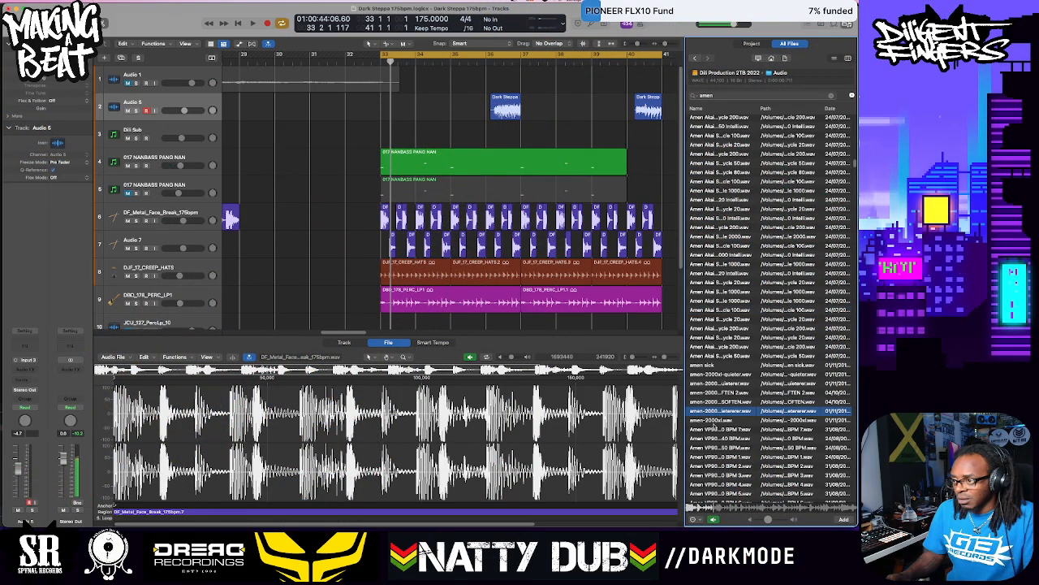
# Preview the 170 and 162 bpm amen breaks and place 162 Amen Jah Break on a new track at bar 29
pyautogui.scroll(-10, 714, 435)
pyautogui.click(715, 445)
pyautogui.click(723, 260)
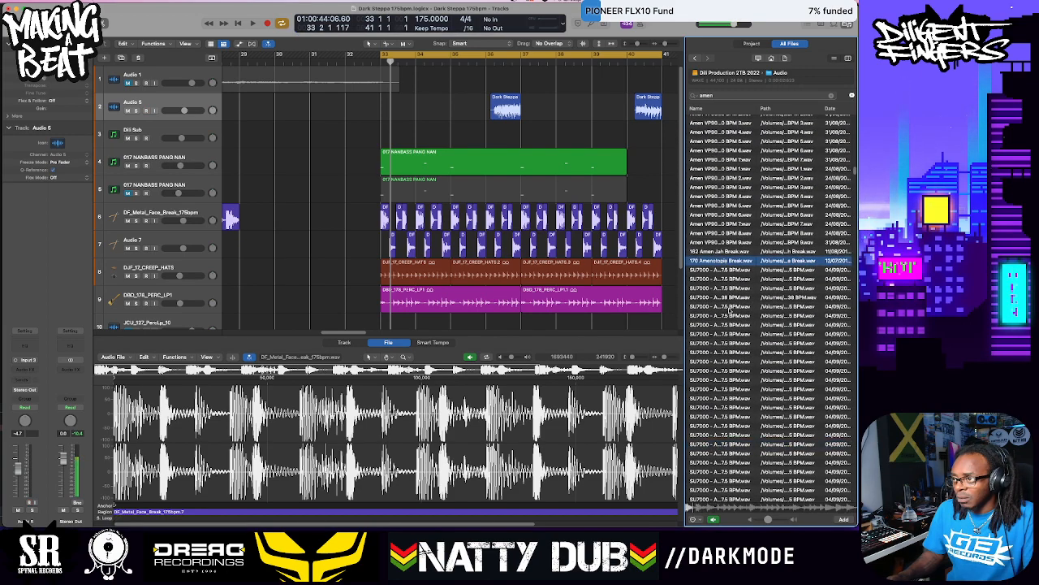
pyautogui.click(712, 251)
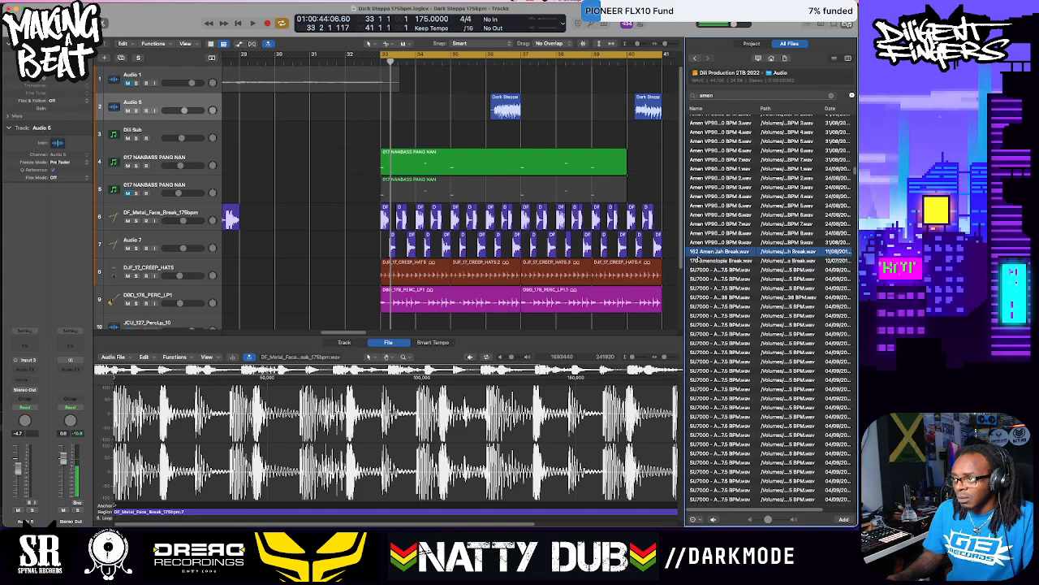
pyautogui.hscroll(-3, 364, 264)
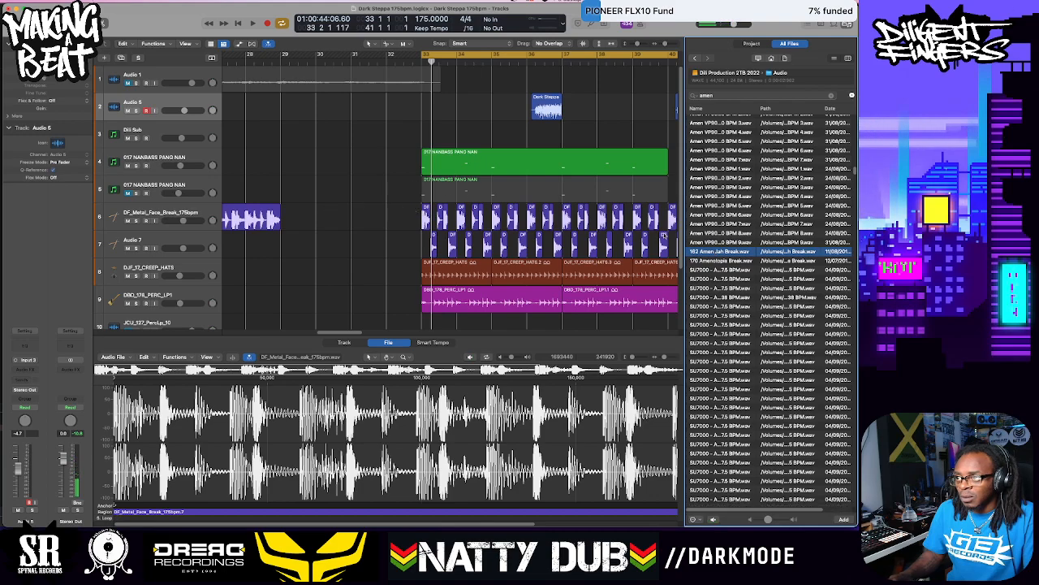
pyautogui.moveTo(720, 252); pyautogui.dragTo(285, 305)
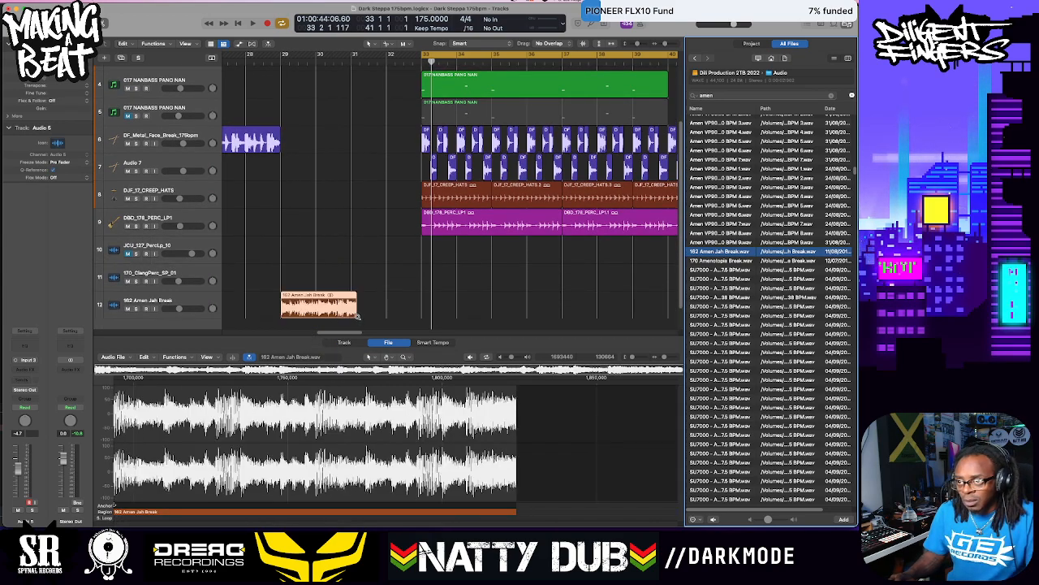
# Shorten the 162 Amen Jah Break region to end at bar 31 and play it from bar 29
pyautogui.moveTo(354, 314); pyautogui.dragTo(349, 315)
pyautogui.press('space')
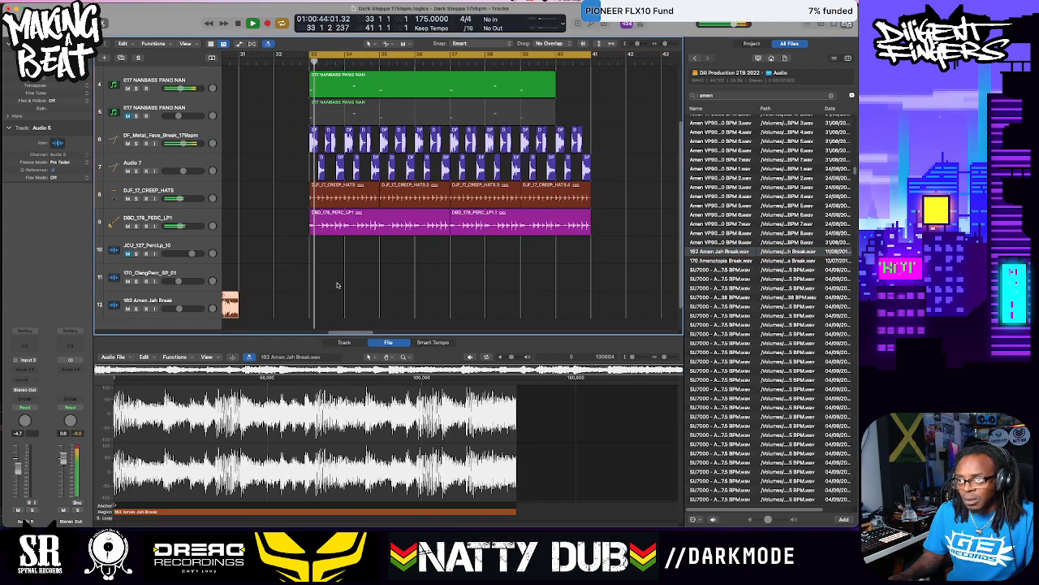
pyautogui.click(421, 54)
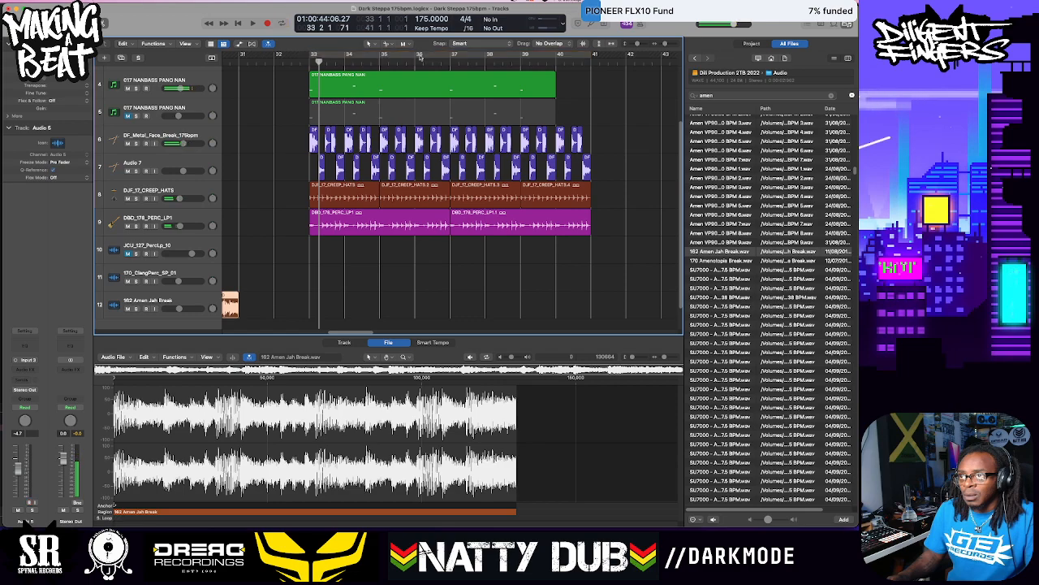
pyautogui.hscroll(-10, 320, 148)
pyautogui.hscroll(7, 596, 71)
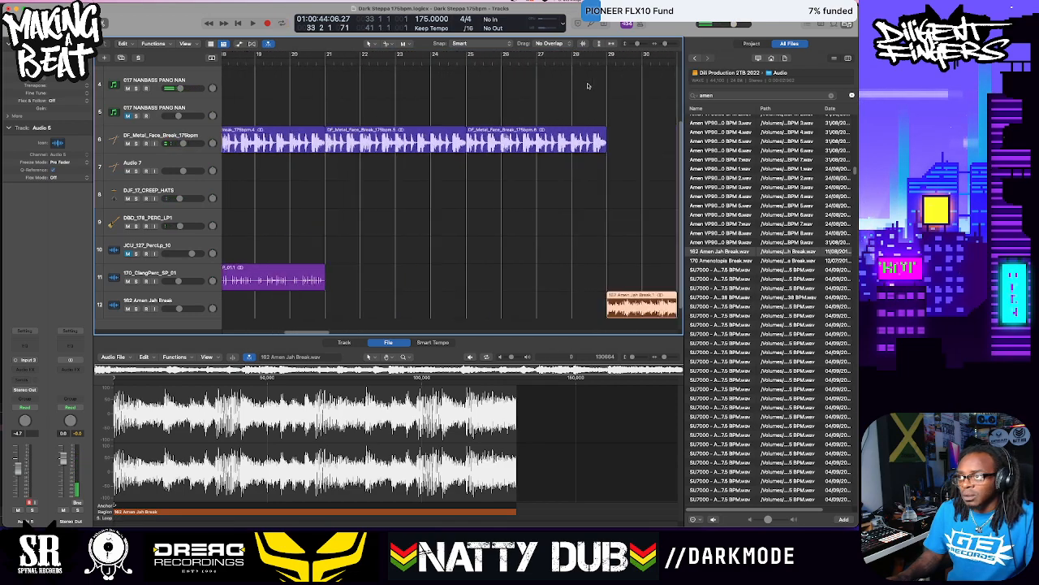
pyautogui.hscroll(2, 549, 77)
pyautogui.click(311, 58)
pyautogui.press('space')
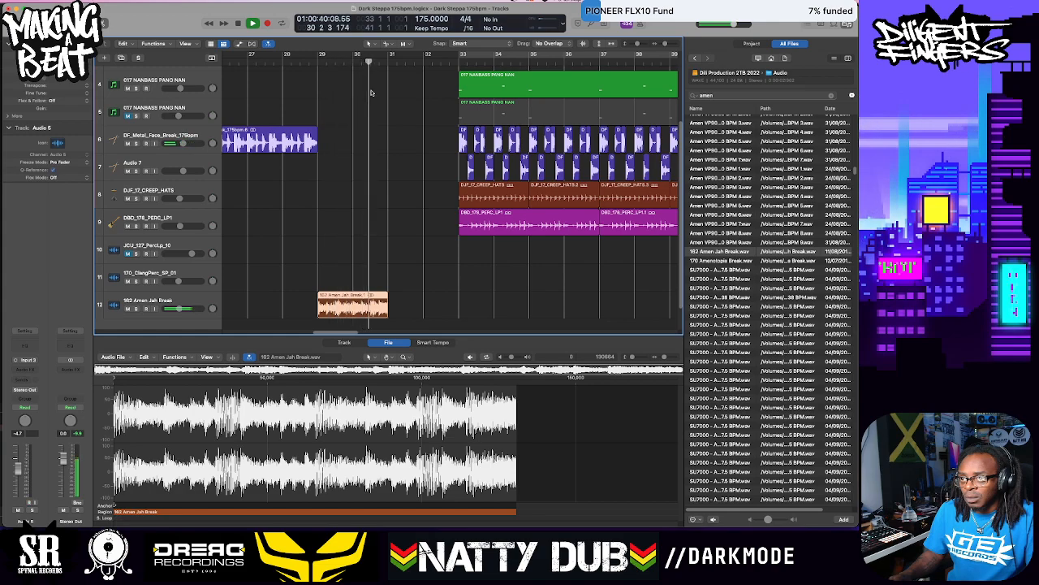
pyautogui.press('space')
# Cut the amen break into one-beat slices and copy the first slice onto the final beat before bar 31
pyautogui.press('super+Right')
pyautogui.press('super+Right')
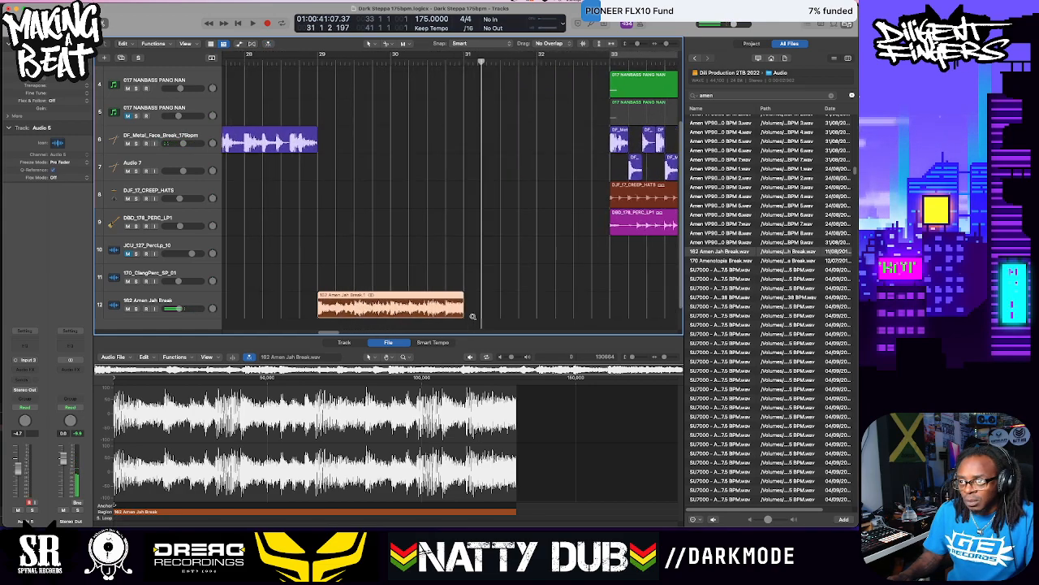
pyautogui.press('super+Right')
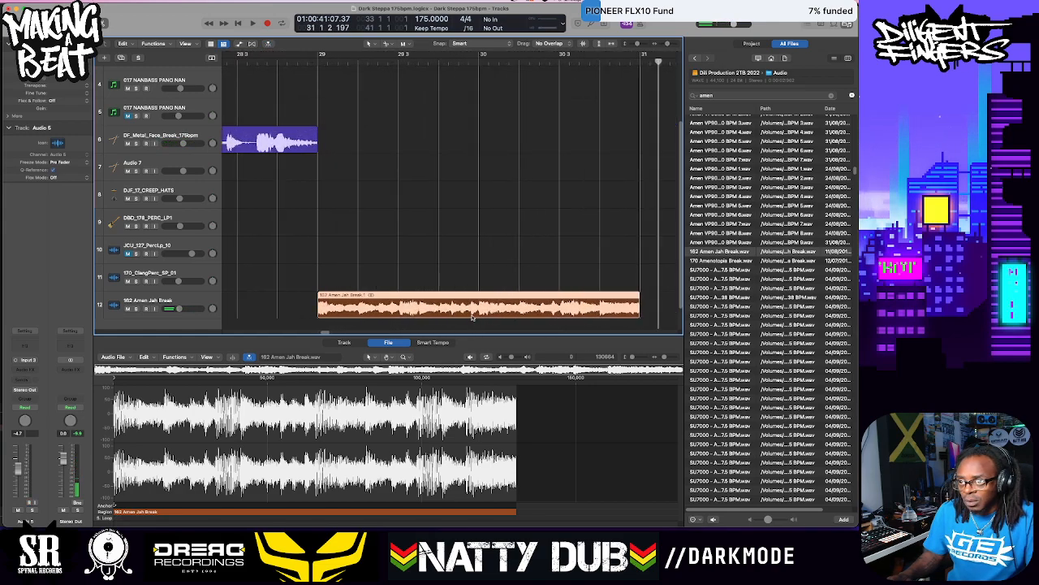
pyautogui.click(360, 302)
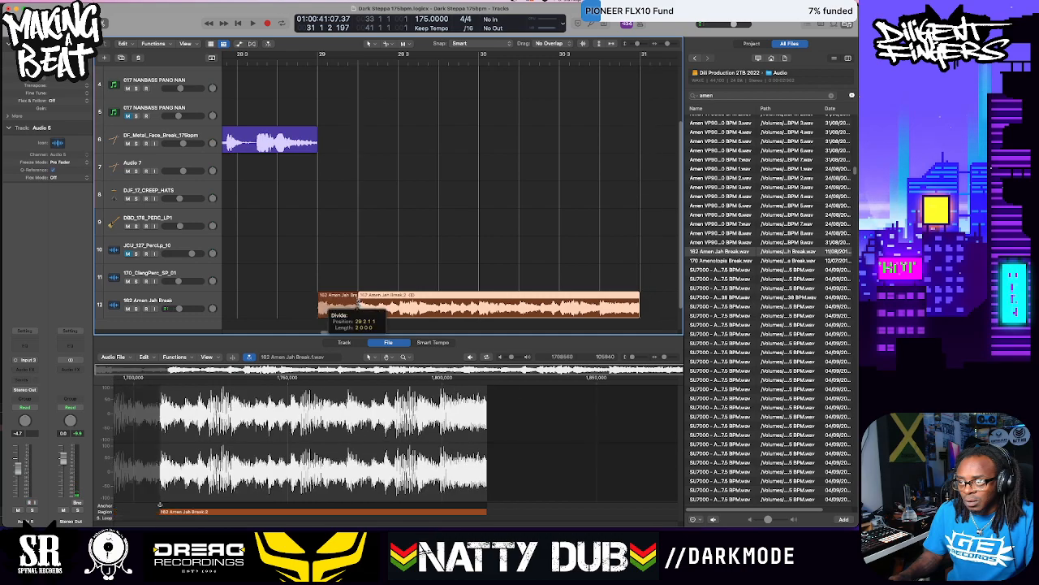
pyautogui.click(600, 306)
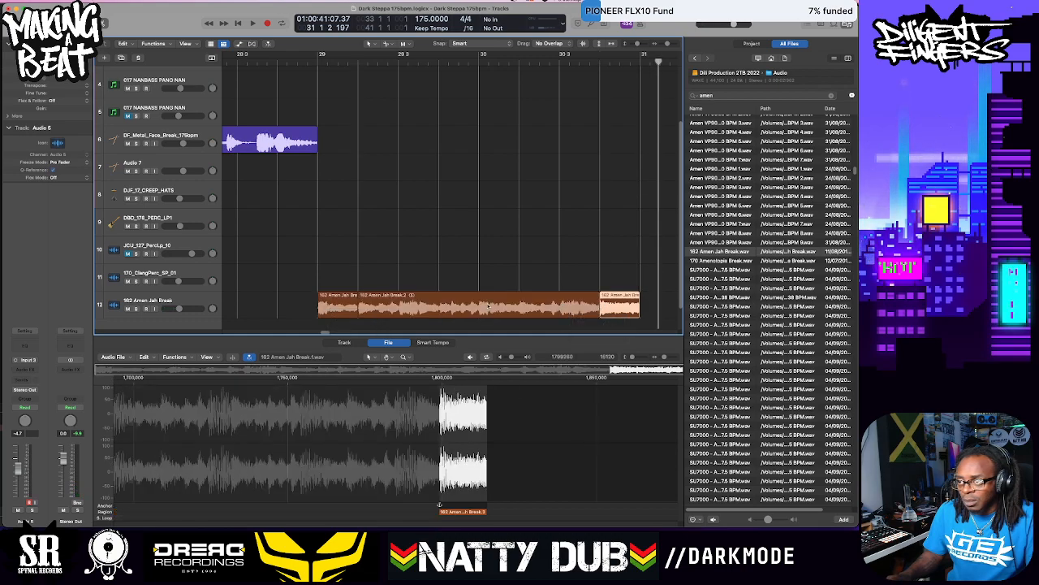
pyautogui.moveTo(598, 311); pyautogui.dragTo(578, 305)
pyautogui.moveTo(332, 304); pyautogui.dragTo(622, 304)
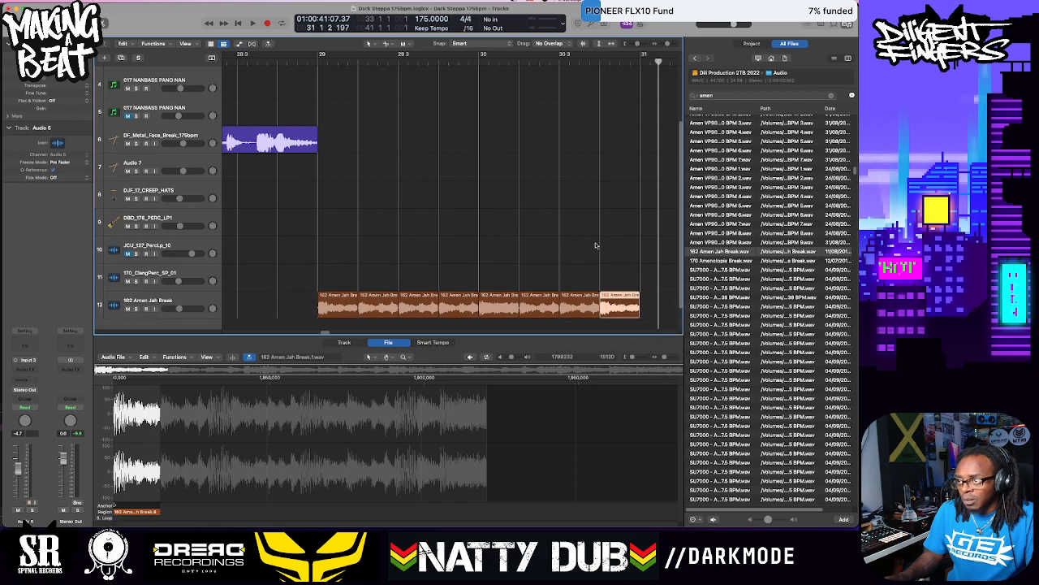
# Duplicate the two bars of amen slices at bar 31 so they lead up to bar 33, and play the arrangement
pyautogui.press('super+Left')
pyautogui.press('super+Left')
pyautogui.press('super+Left')
pyautogui.hscroll(5, 593, 246)
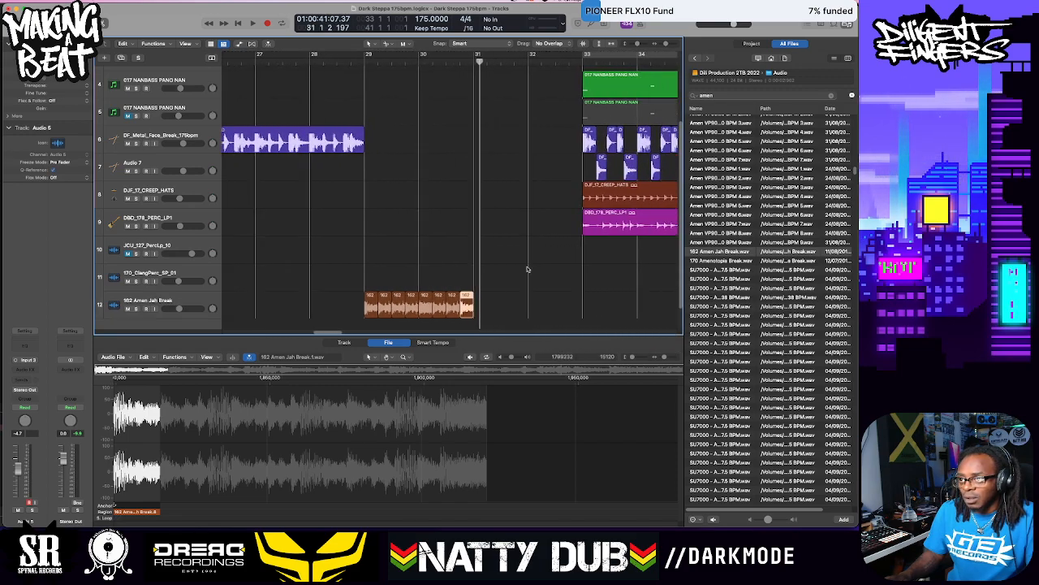
pyautogui.hscroll(1, 527, 269)
pyautogui.moveTo(485, 311)
pyautogui.mouseDown()
pyautogui.moveTo(363, 308)
pyautogui.moveTo(476, 307)
pyautogui.mouseUp()
pyautogui.click(345, 72)
pyautogui.press('space')
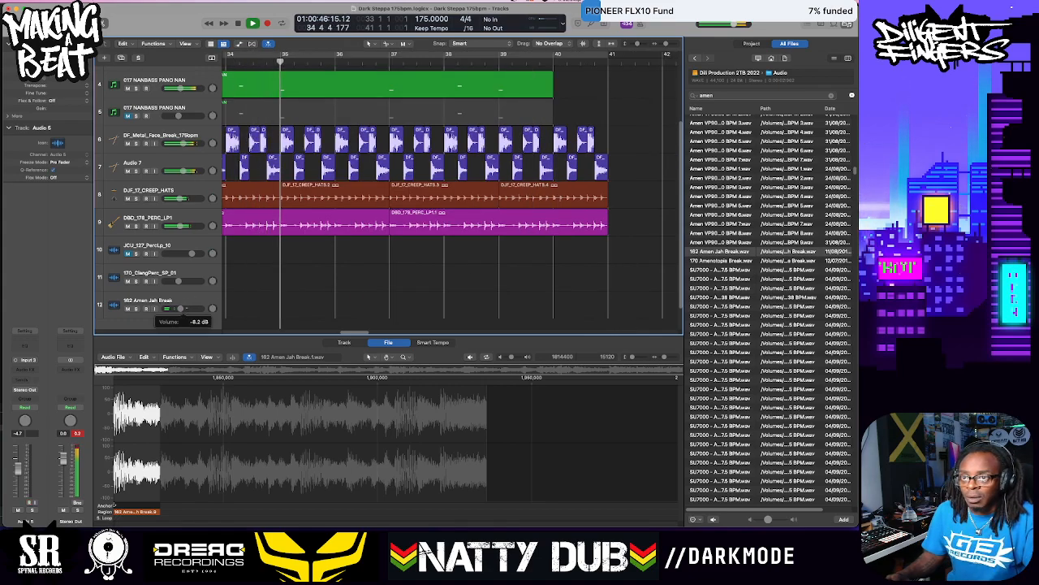
# Listen to the four-bar amen section running from bar 29 up to bar 33
pyautogui.hscroll(-5, 349, 254)
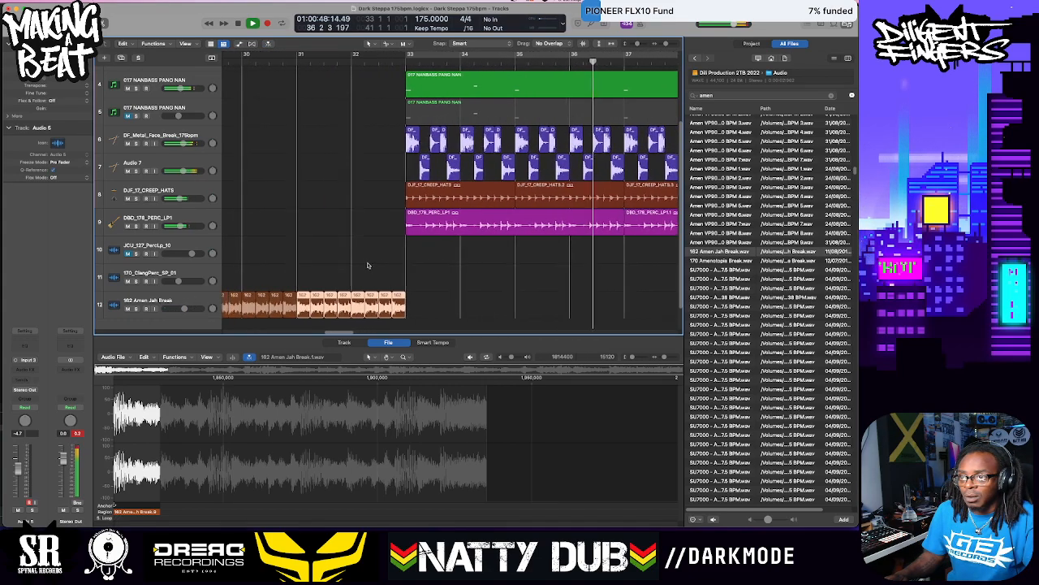
pyautogui.hscroll(-3, 349, 254)
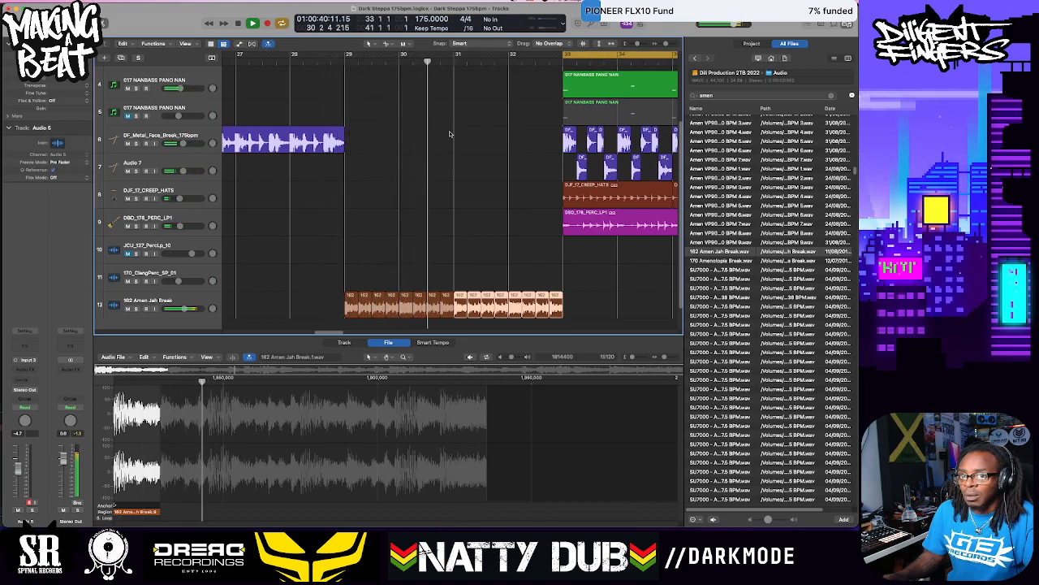
pyautogui.scroll(-2, 454, 160)
pyautogui.scroll(-2, 454, 161)
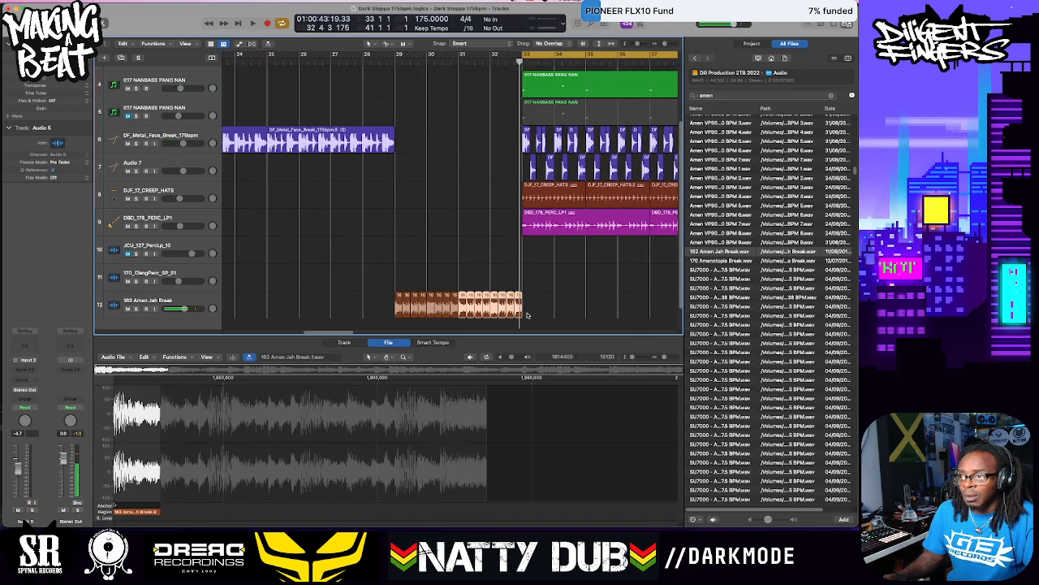
# Play around the start of the main section and copy an amen slice into the empty last beat before bar 33
pyautogui.hscroll(-3, 526, 306)
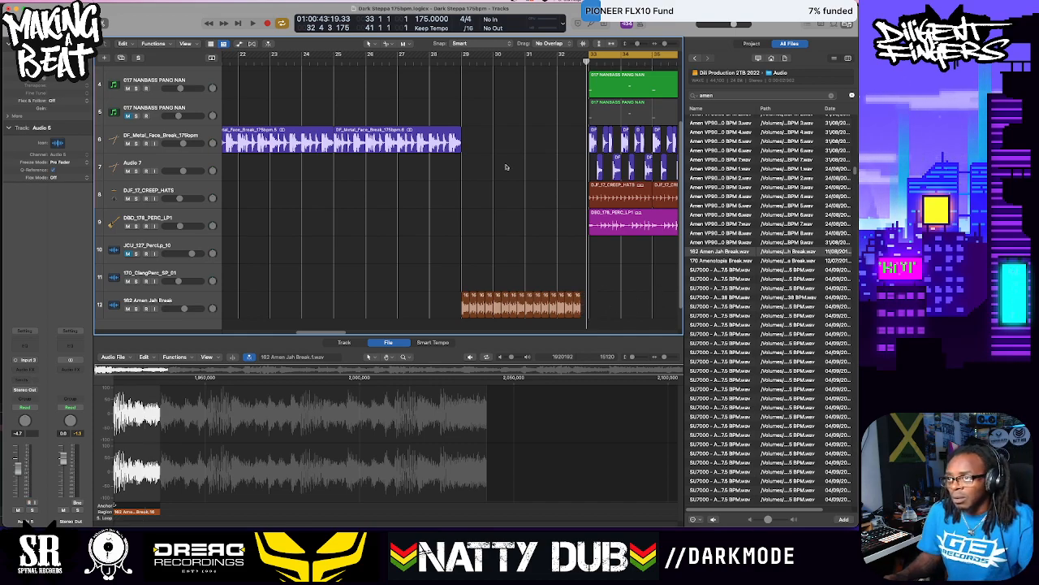
pyautogui.press('space')
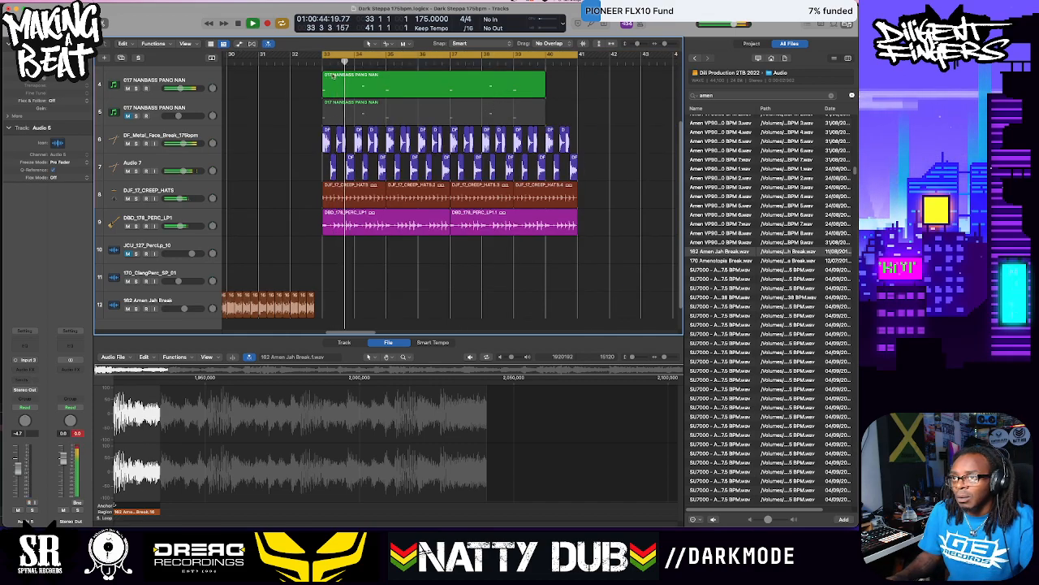
pyautogui.hscroll(-5, 334, 59)
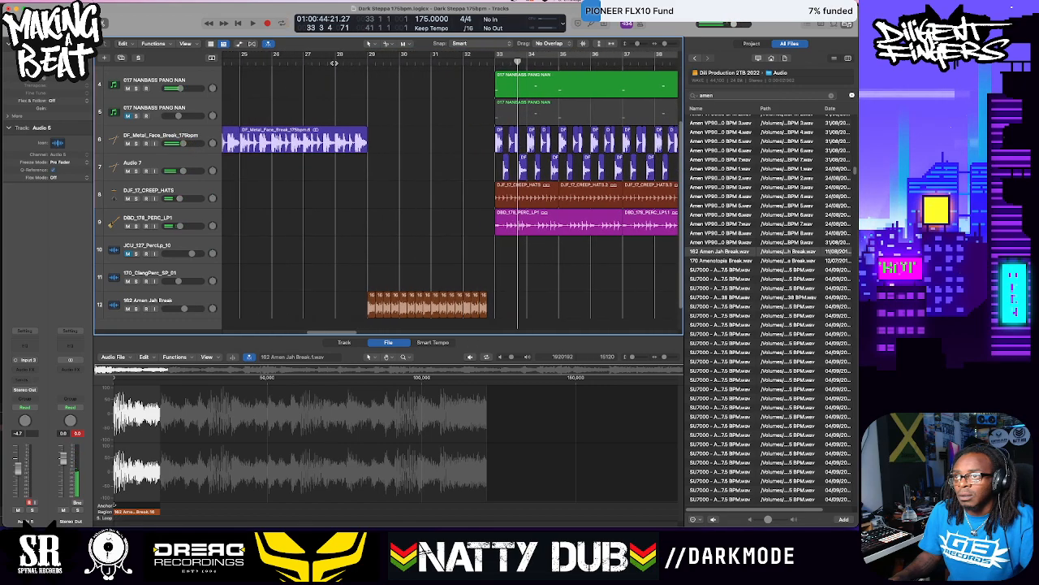
pyautogui.press('space')
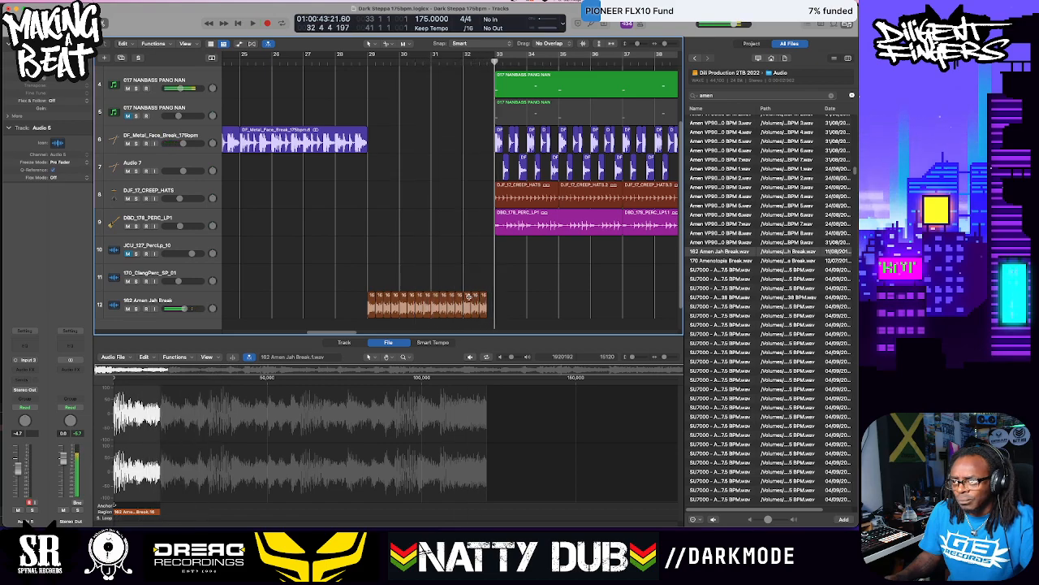
pyautogui.moveTo(468, 301); pyautogui.dragTo(514, 298)
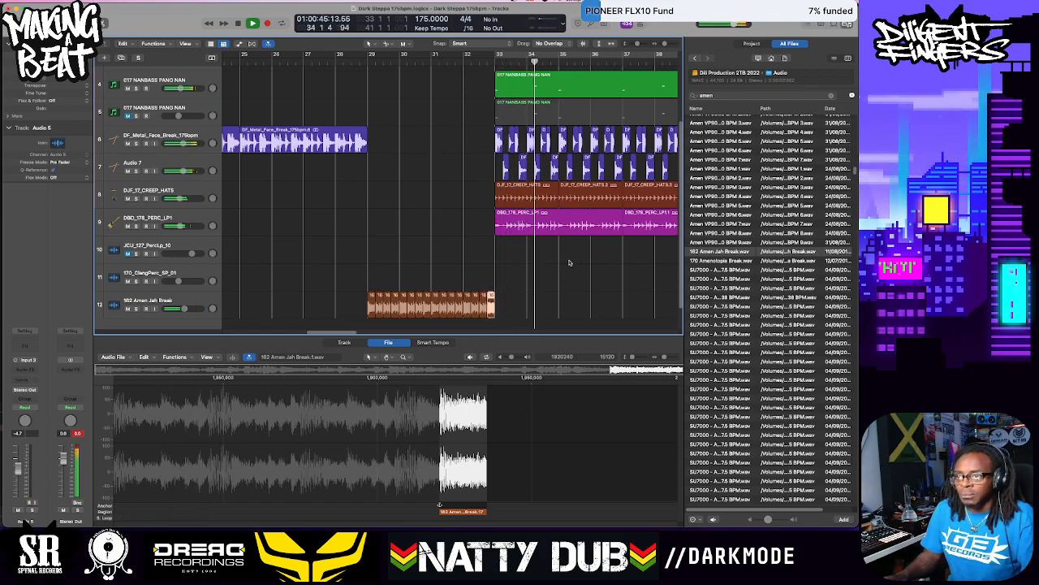
# Copy all the regions of the main section in bars 33 to 41 to bar 41 and again to bar 49
pyautogui.press('super+Left')
pyautogui.press('super+Left')
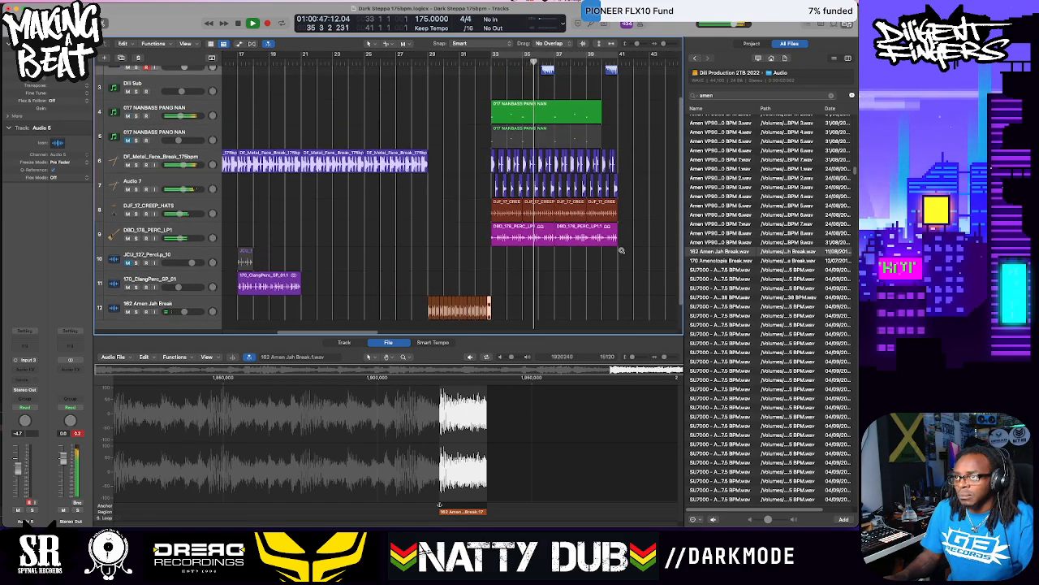
pyautogui.press('super+Up')
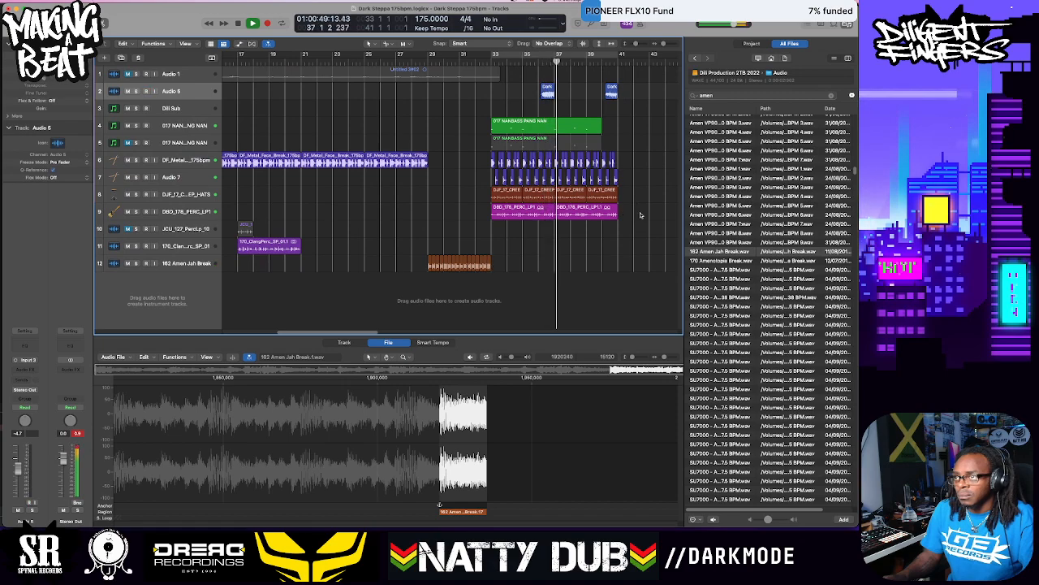
pyautogui.click(504, 128)
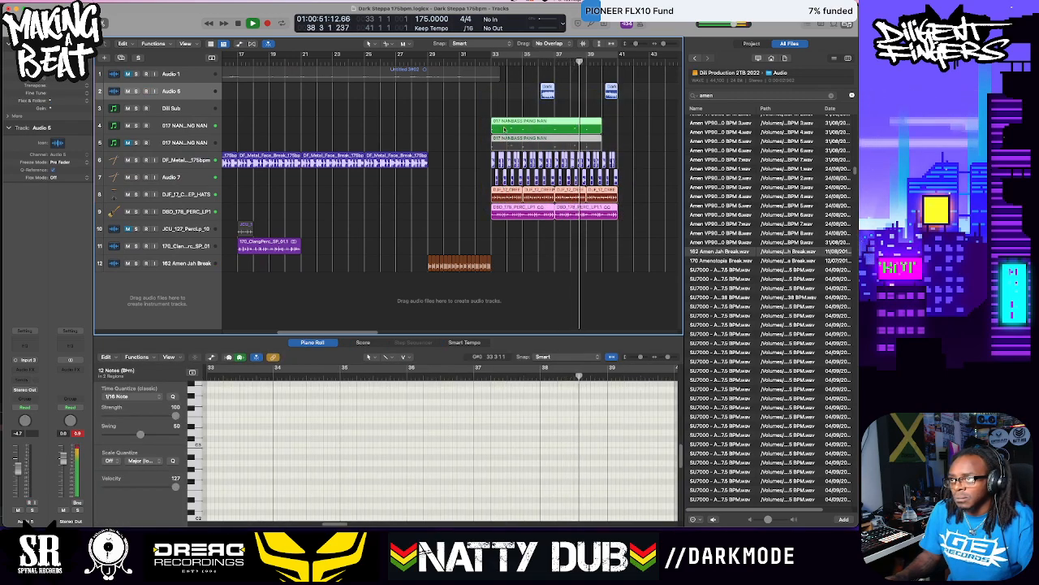
pyautogui.moveTo(504, 129); pyautogui.dragTo(630, 134)
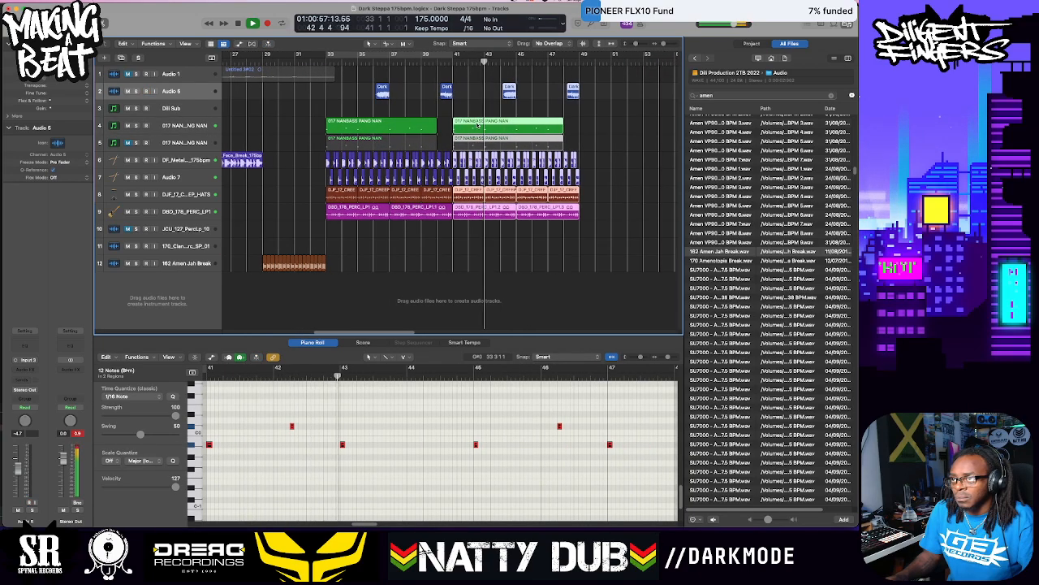
pyautogui.moveTo(470, 126); pyautogui.dragTo(596, 136)
pyautogui.hscroll(6, 595, 136)
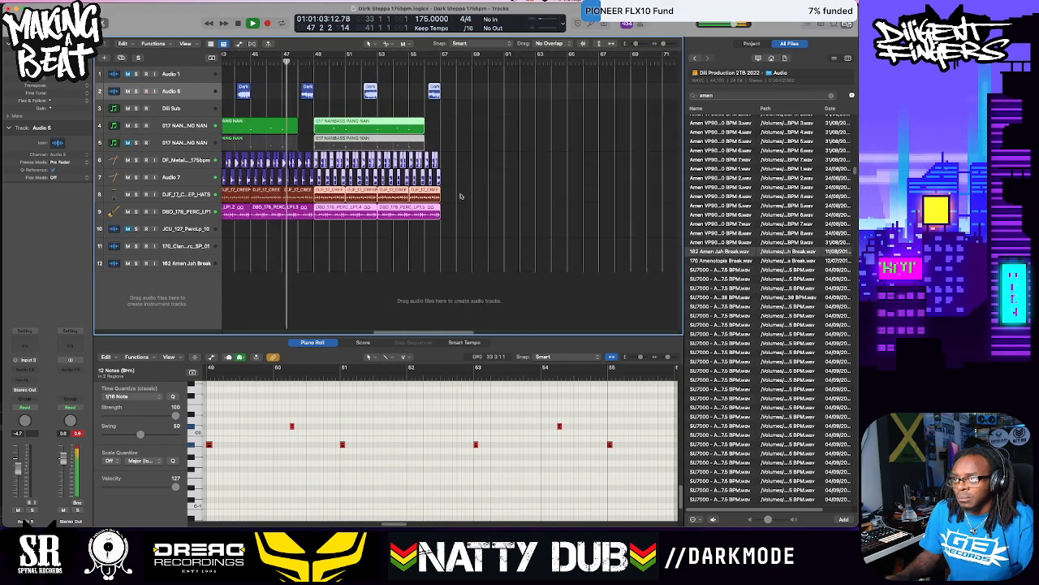
# Split the percussion and hats loops at bar 48 and delete the breaks, hats and percussion between bars 48 and 49
pyautogui.hscroll(-3, 497, 182)
pyautogui.press('space')
pyautogui.hscroll(-1, 497, 182)
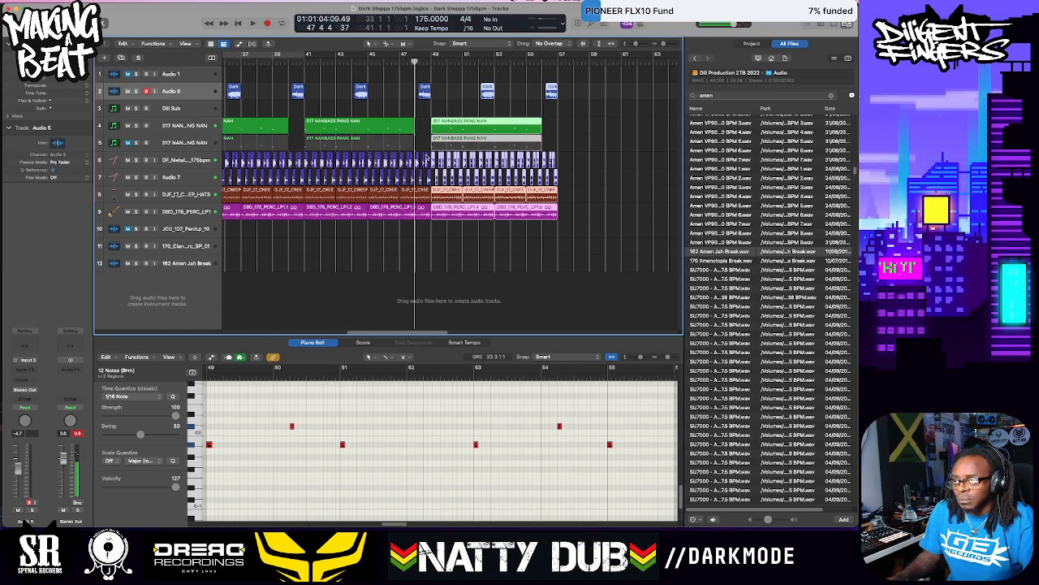
pyautogui.scroll(4, 426, 157)
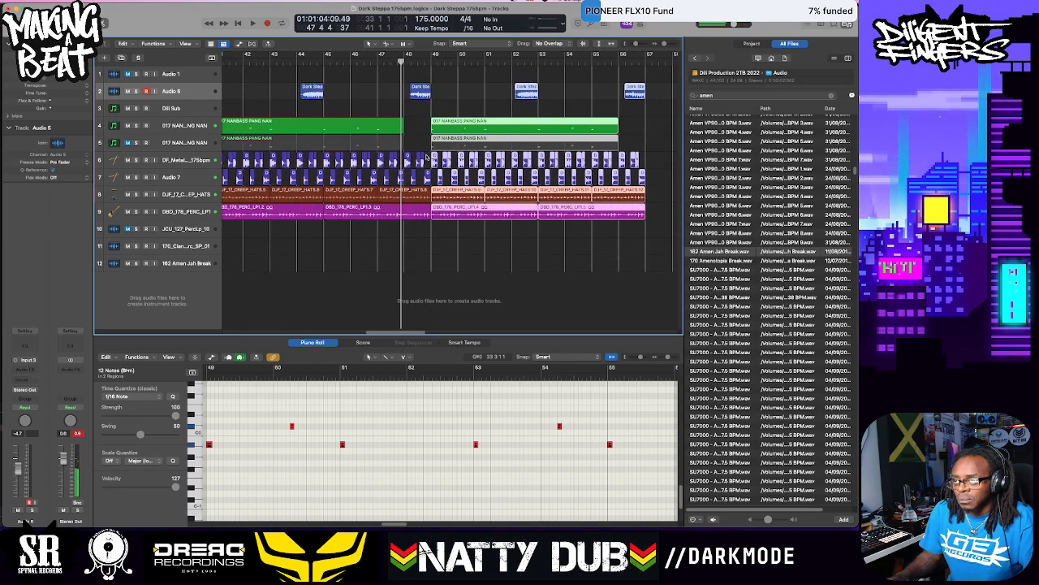
pyautogui.click(388, 210)
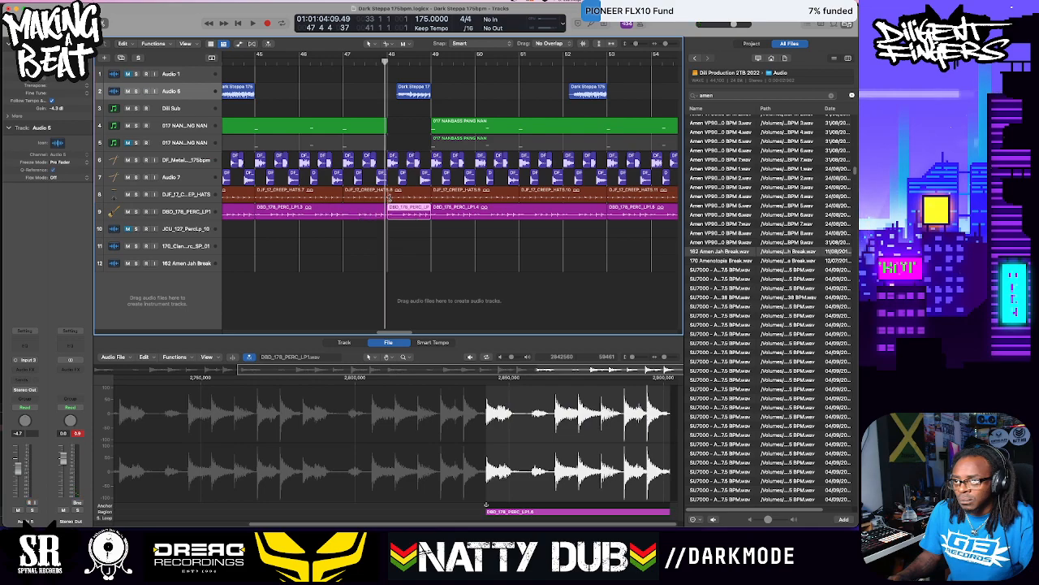
pyautogui.click(389, 195)
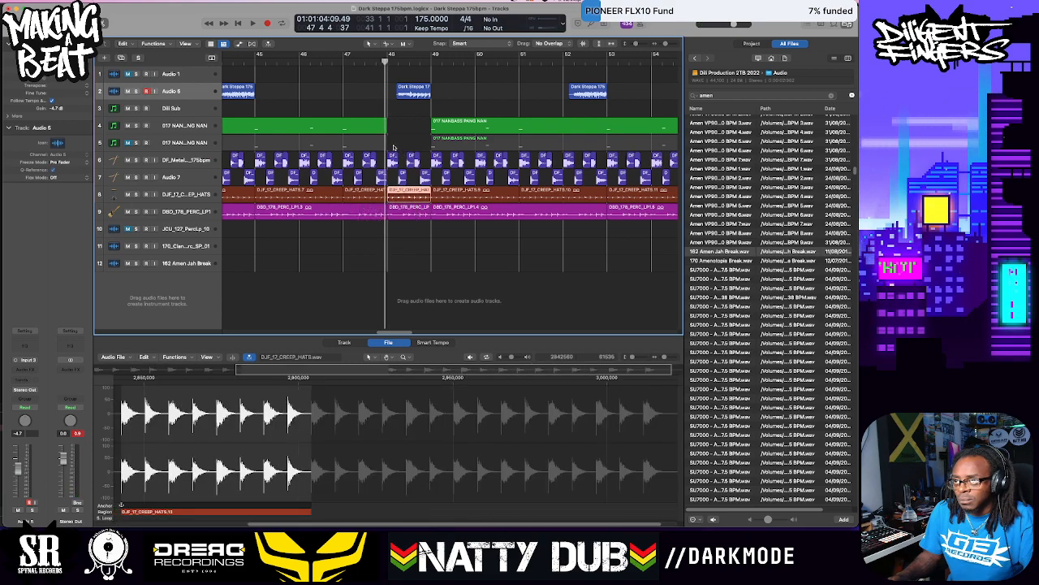
pyautogui.moveTo(393, 147); pyautogui.dragTo(423, 212)
pyautogui.press('Delete')
pyautogui.hscroll(-8, 390, 213)
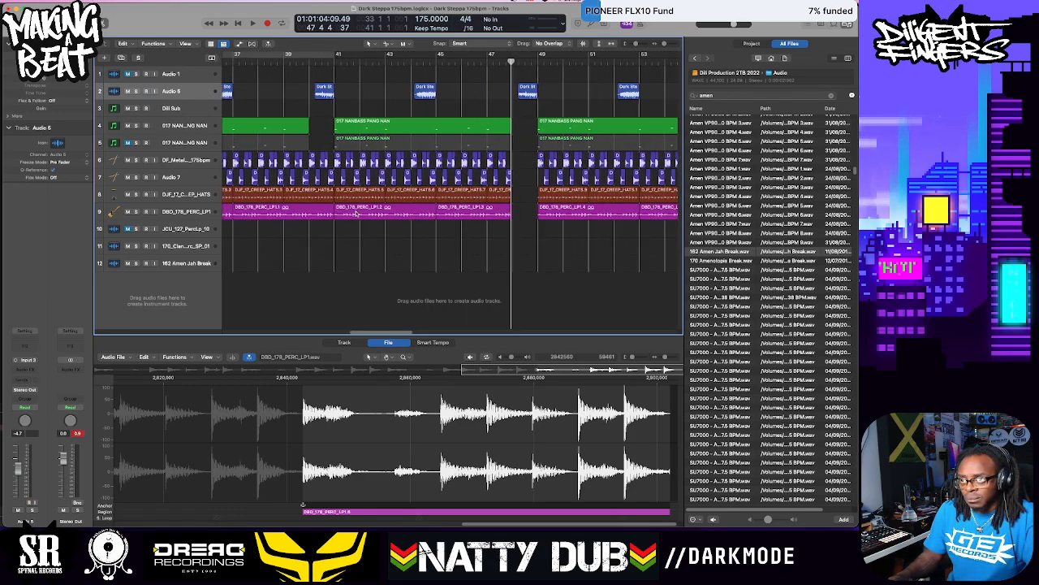
# Copy the last bar of amen slices into the drum gap at bar 48 and play the fill
pyautogui.hscroll(-6, 356, 212)
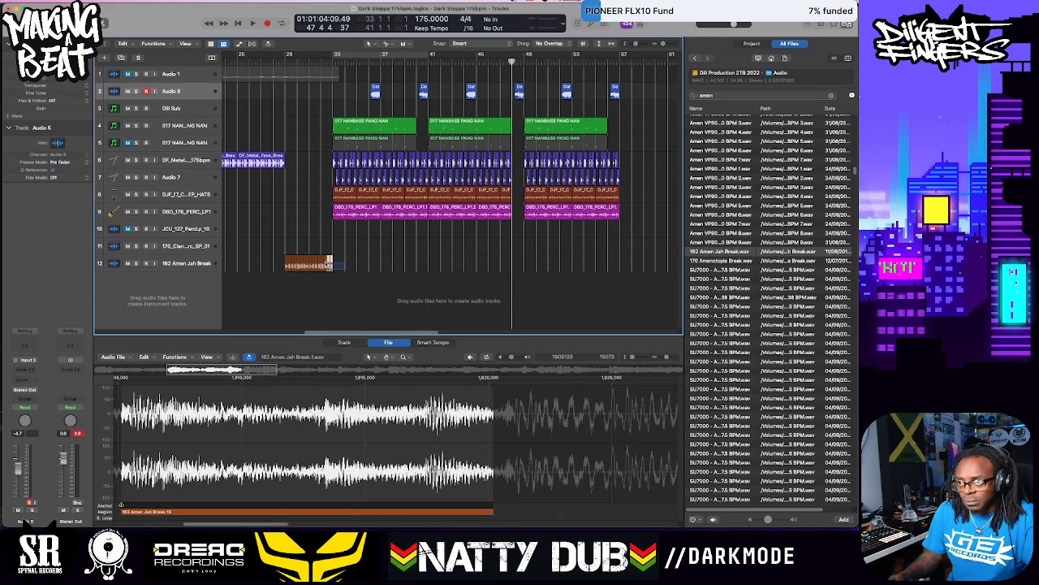
pyautogui.click(325, 264)
pyautogui.moveTo(320, 264); pyautogui.dragTo(518, 267)
pyautogui.press('space')
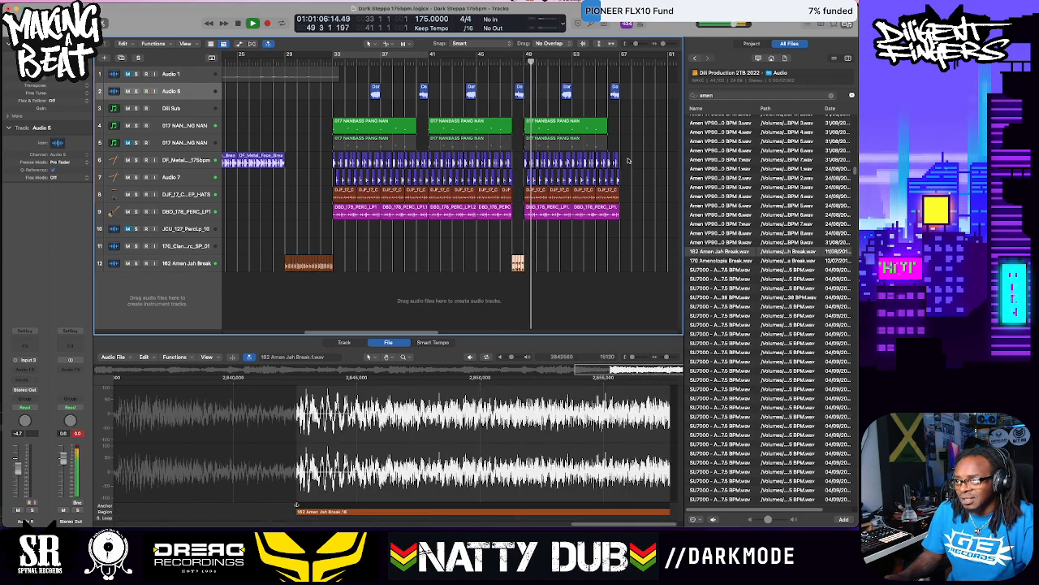
# Duplicate the bass, drum, percussion and Audio 6 regions of bars 49 to 57 at bar 57
pyautogui.moveTo(630, 213); pyautogui.dragTo(532, 87)
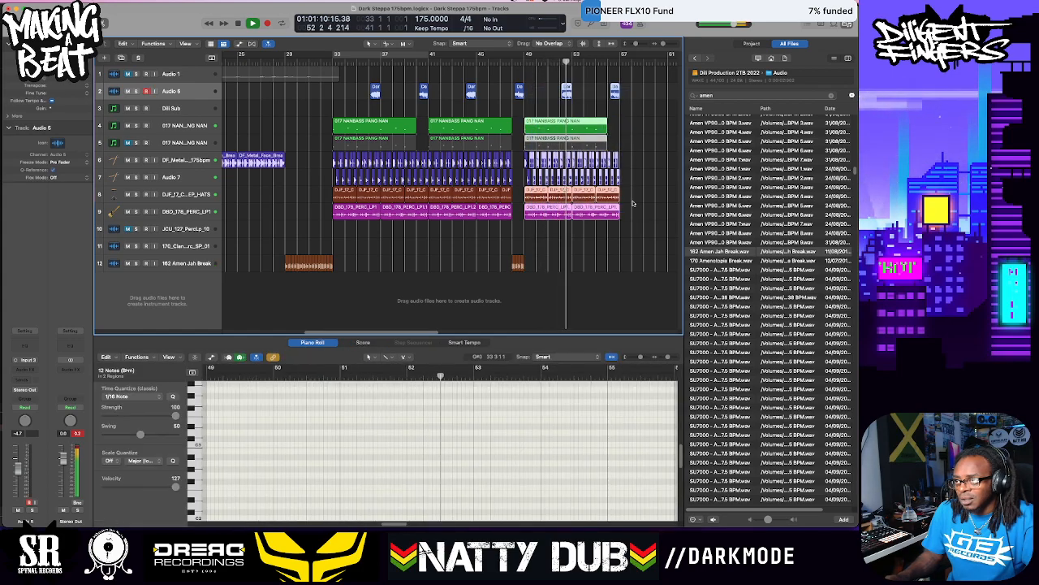
pyautogui.moveTo(646, 215); pyautogui.dragTo(525, 87)
pyautogui.moveTo(535, 130); pyautogui.dragTo(627, 132)
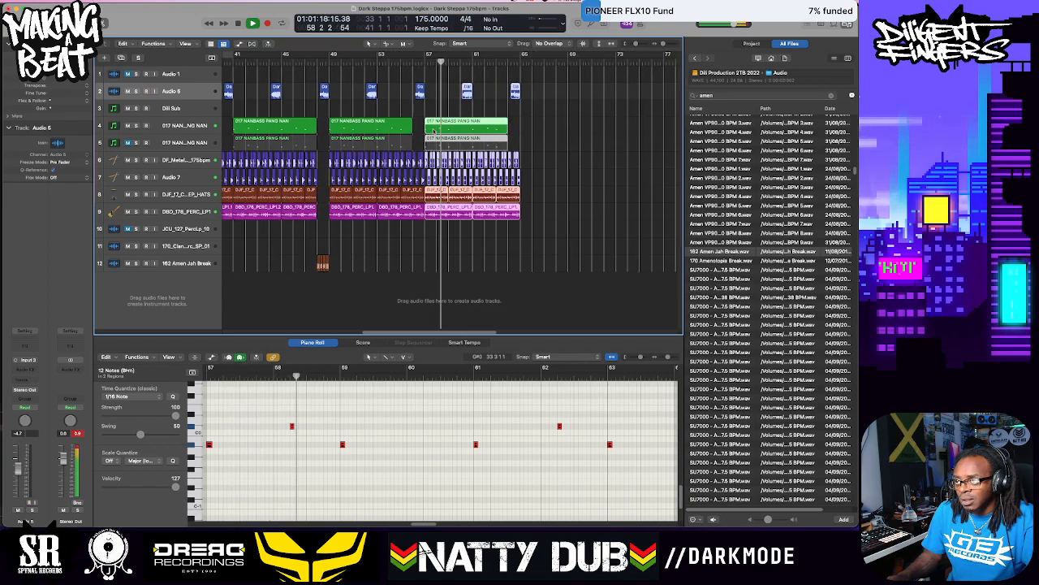
# Set the cycle range from bar 33 to bar 65 and play the extended section
pyautogui.press('super+Left')
pyautogui.press('super+Left')
pyautogui.press('super+Left')
pyautogui.press('super+Left')
pyautogui.press('super+Left')
pyautogui.press('super+Left')
pyautogui.press('super+Left')
pyautogui.press('super+Left')
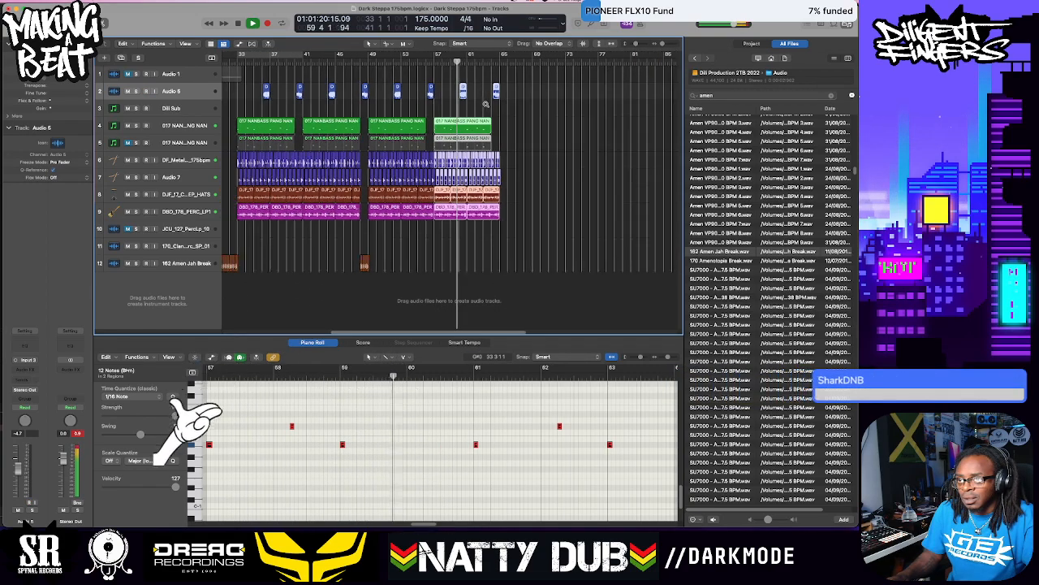
pyautogui.click(282, 55)
pyautogui.moveTo(309, 54); pyautogui.dragTo(502, 57)
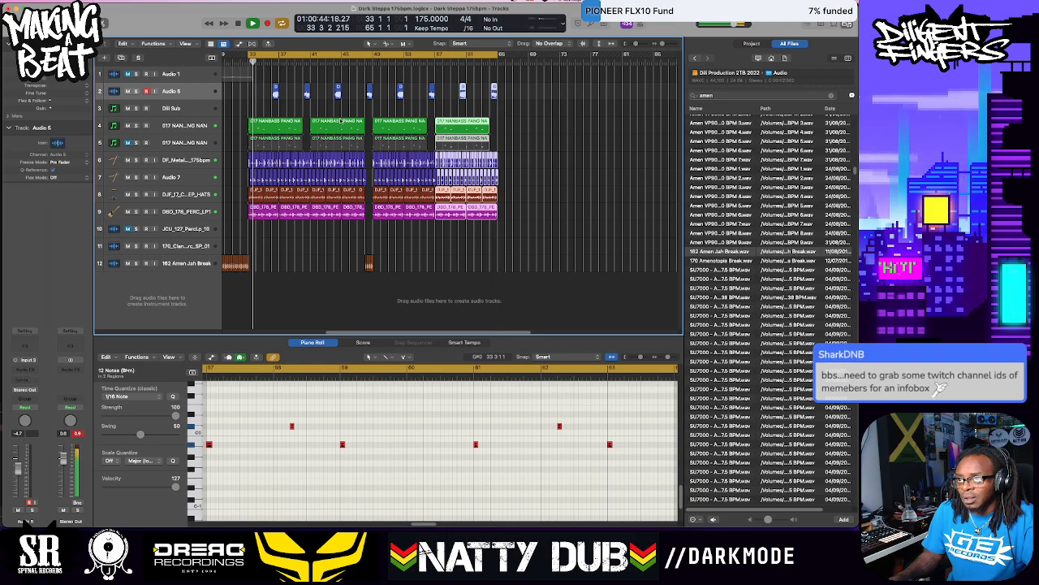
# Unmute the second NANBASS bass track and play the drop from bar 33 with both bass layers
pyautogui.hscroll(-5, 390, 120)
pyautogui.hscroll(6, 352, 118)
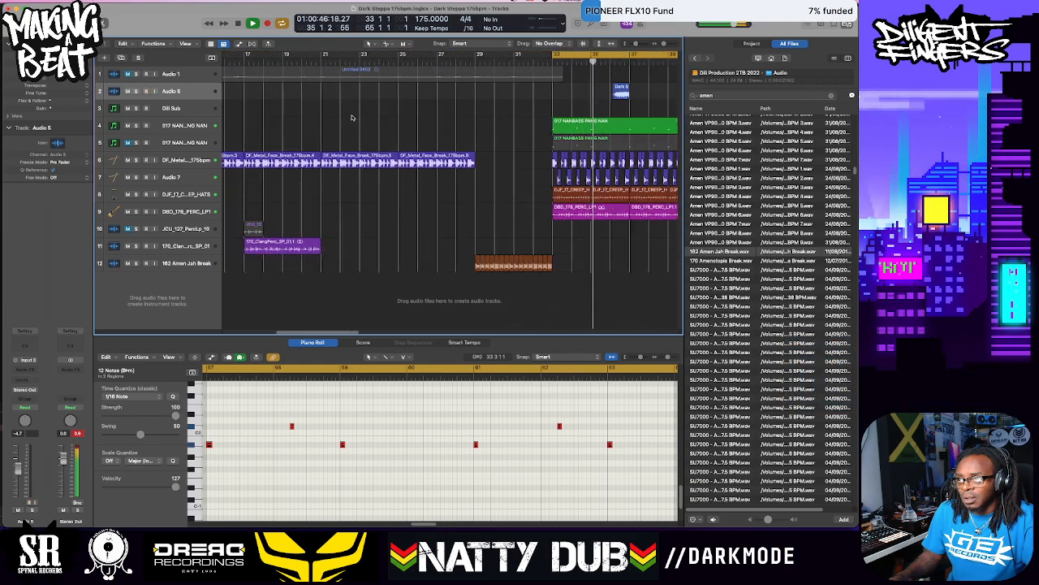
pyautogui.hscroll(3, 351, 118)
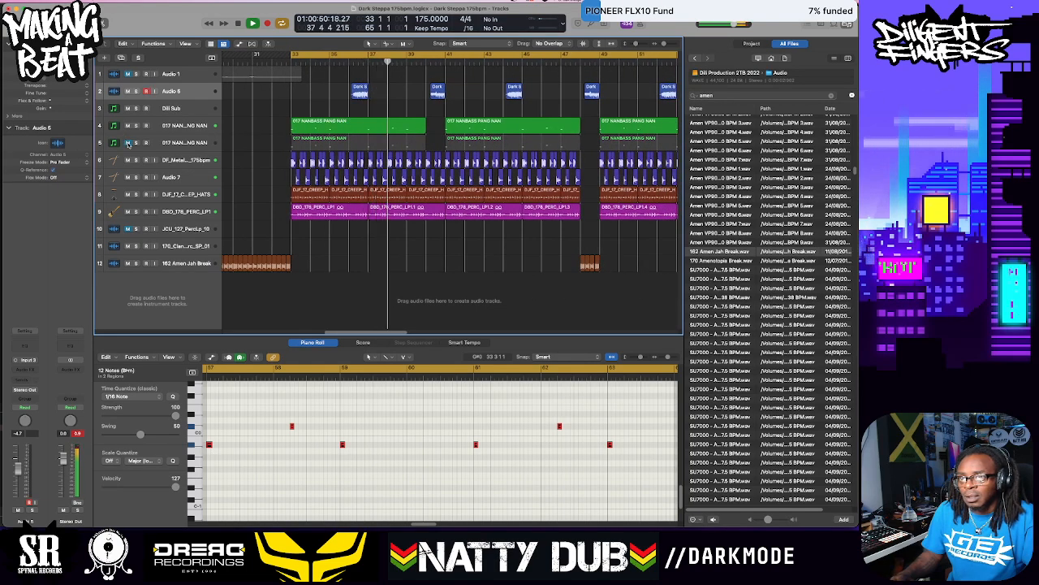
pyautogui.click(127, 143)
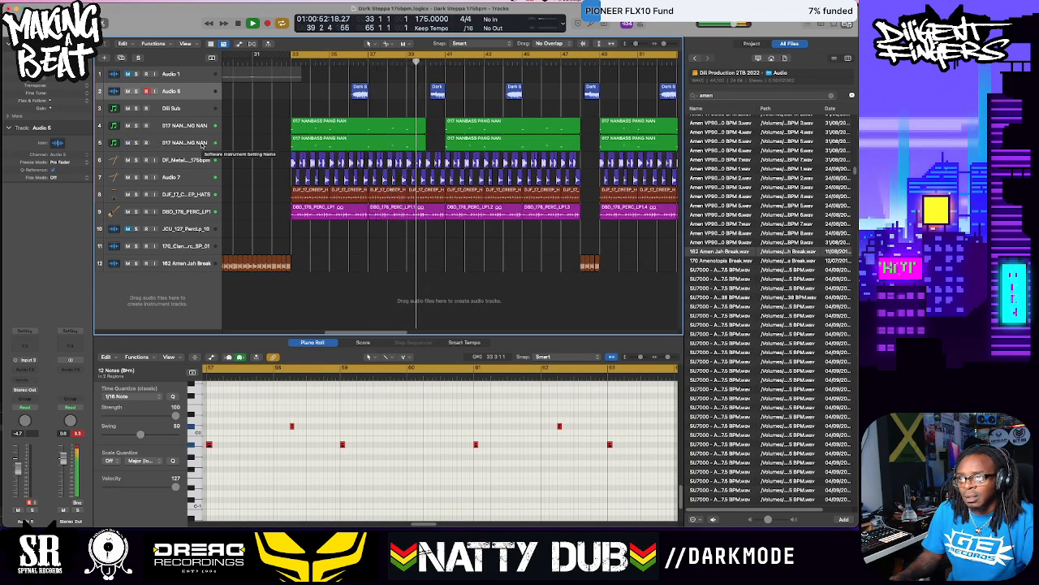
pyautogui.hscroll(3, 444, 162)
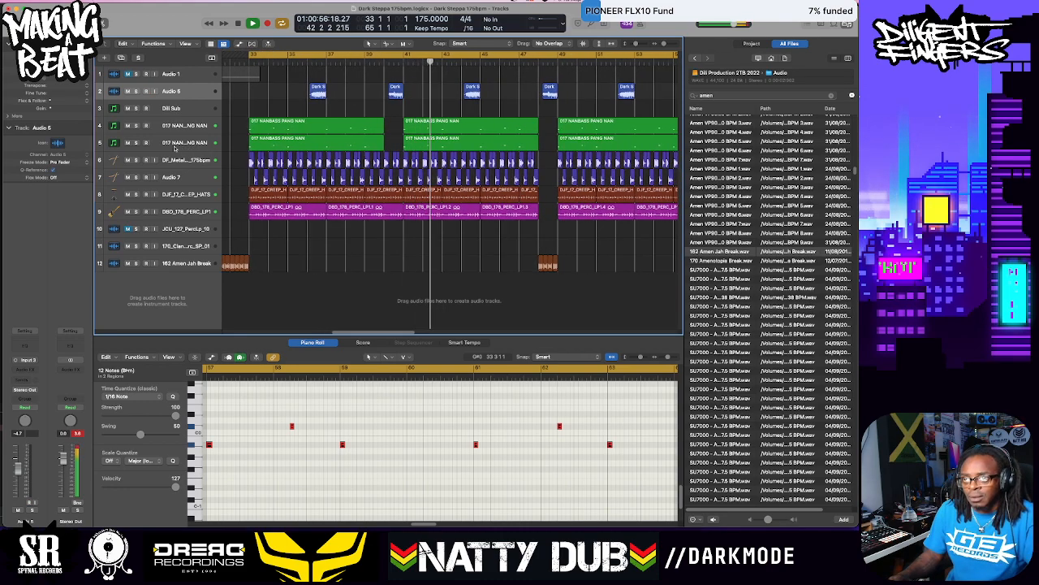
pyautogui.hscroll(15, 496, 181)
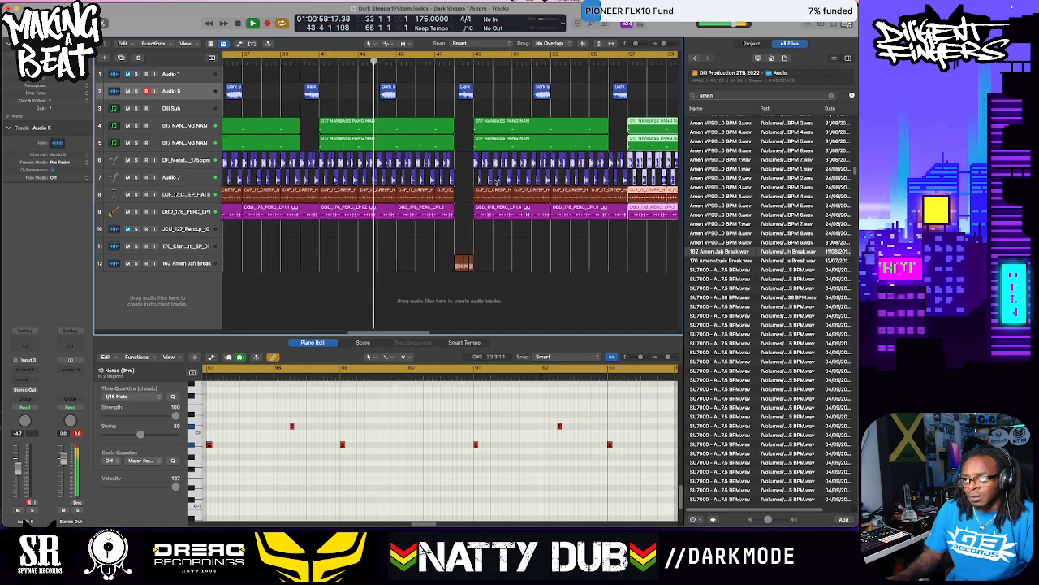
pyautogui.hscroll(-5, 455, 175)
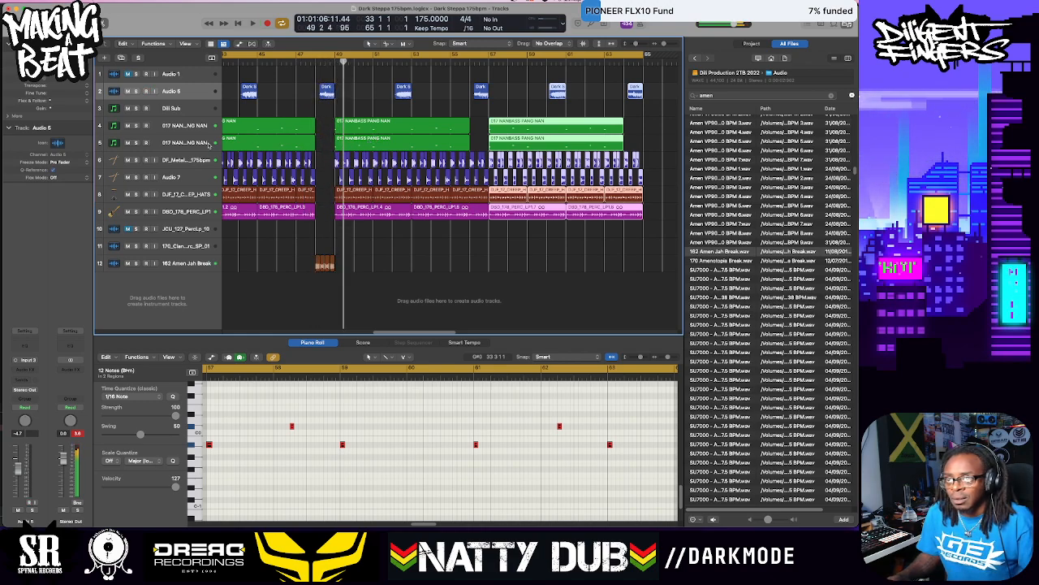
# Duplicate the second NANBASS instrument track with its Vital and effect settings as a new track below it
pyautogui.click(413, 146)
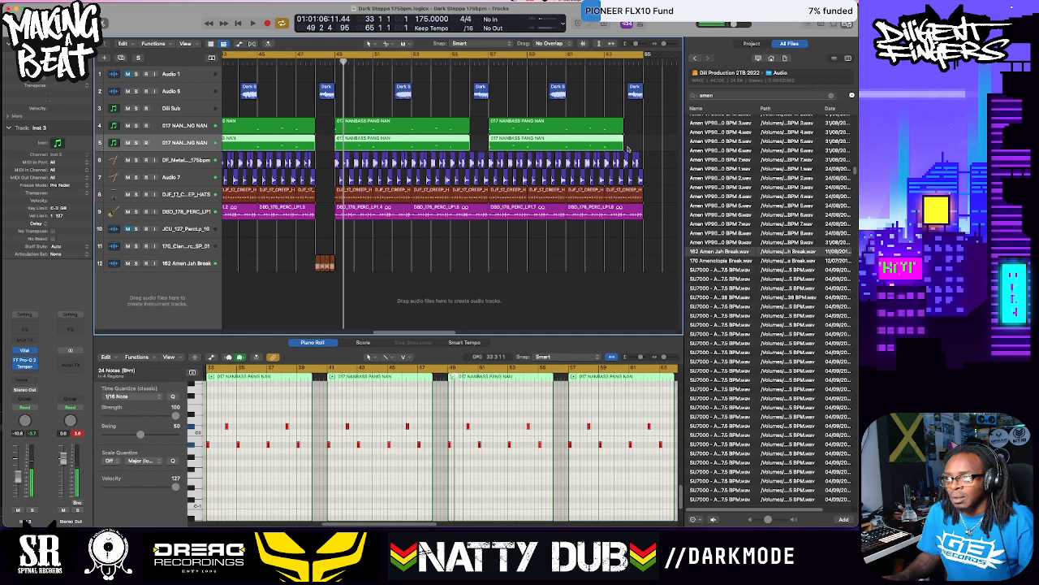
pyautogui.click(631, 147)
pyautogui.click(362, 143)
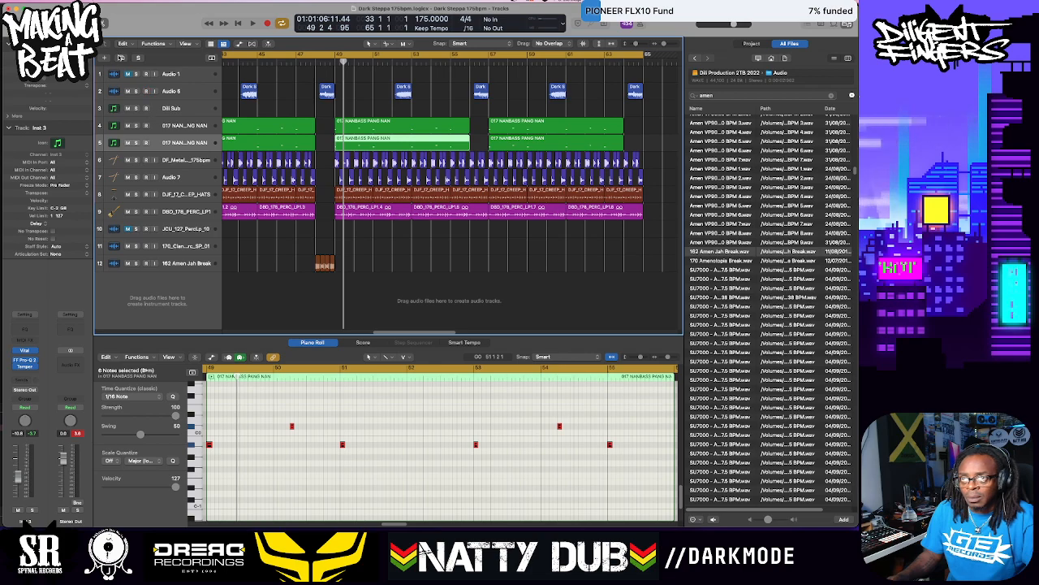
pyautogui.click(121, 58)
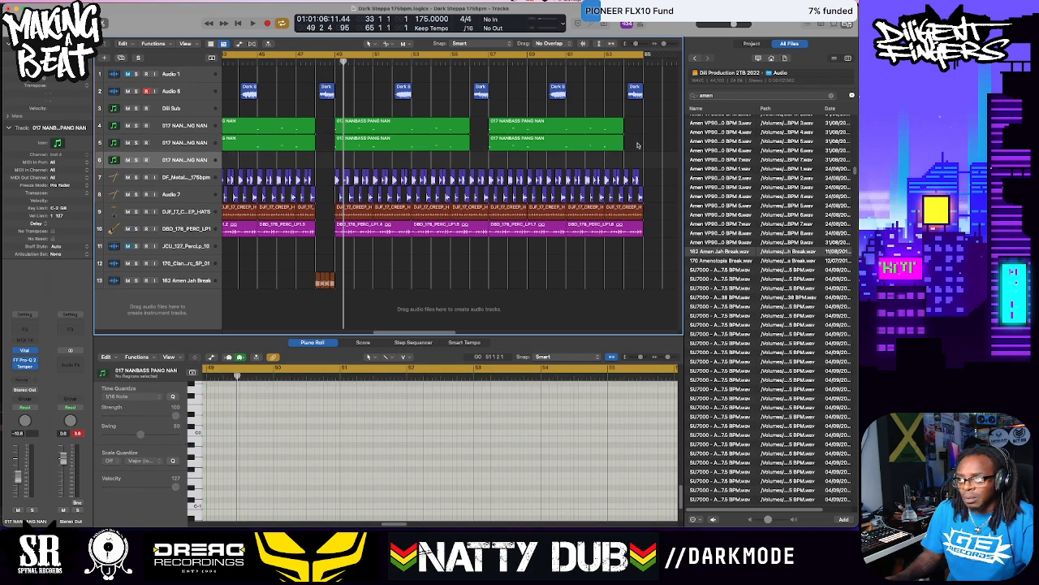
# Move the second bass layer's region at bar 49 onto the duplicated track and play it from bar 49
pyautogui.moveTo(445, 149); pyautogui.dragTo(387, 163)
pyautogui.press('space')
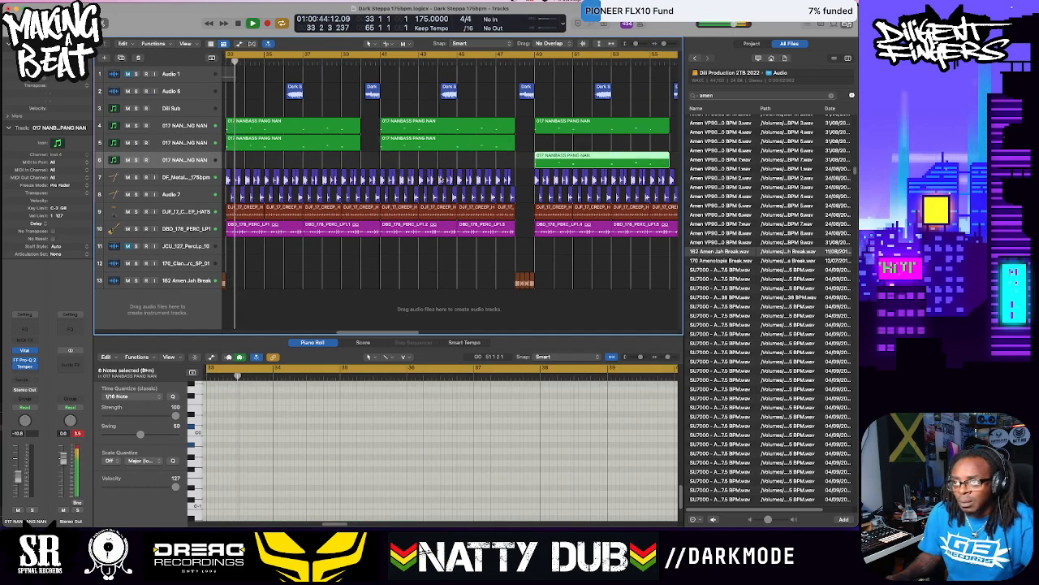
pyautogui.click(535, 62)
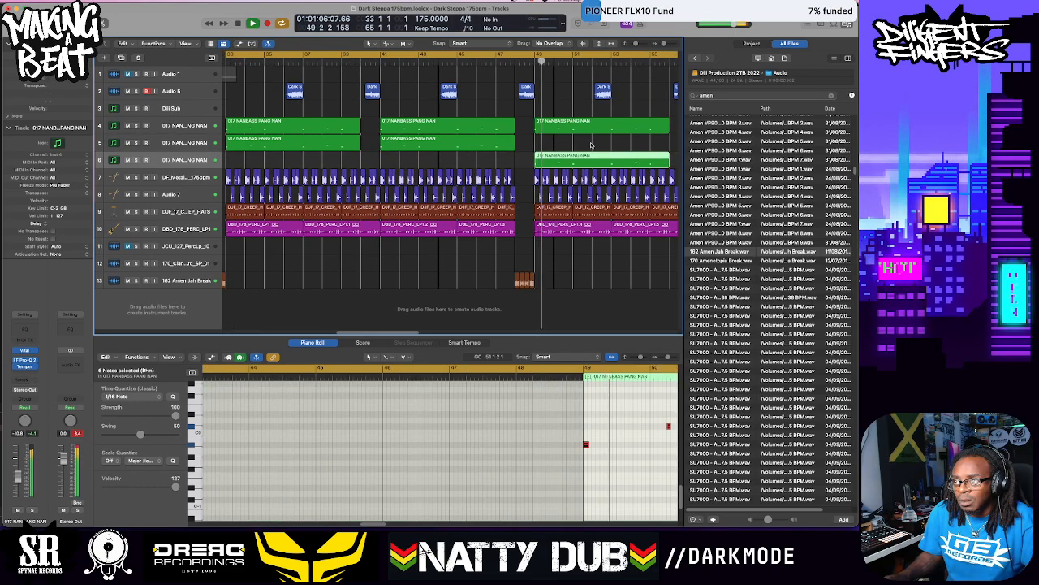
pyautogui.press('space')
pyautogui.press('space')
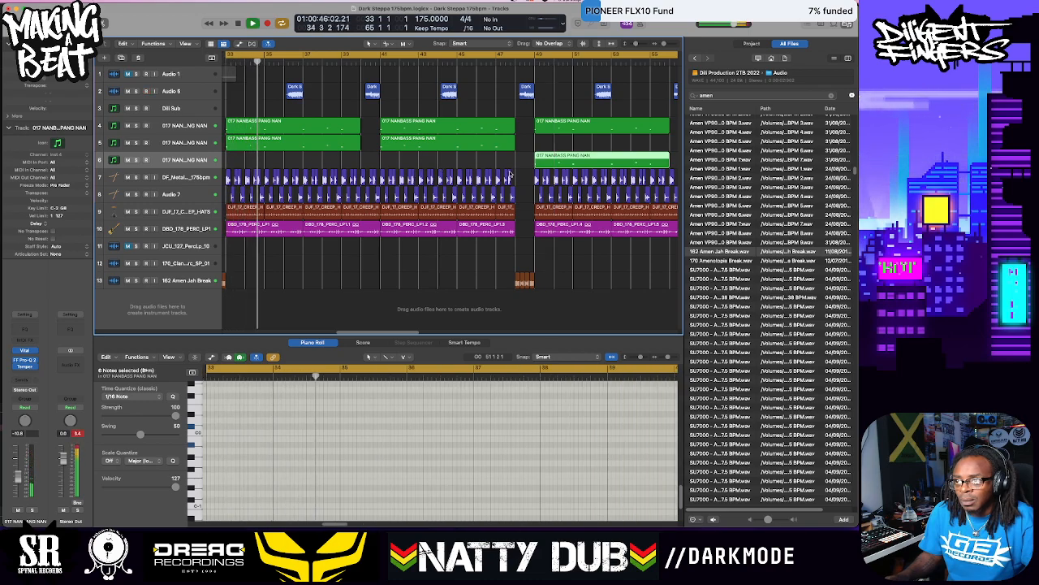
pyautogui.hscroll(5, 510, 174)
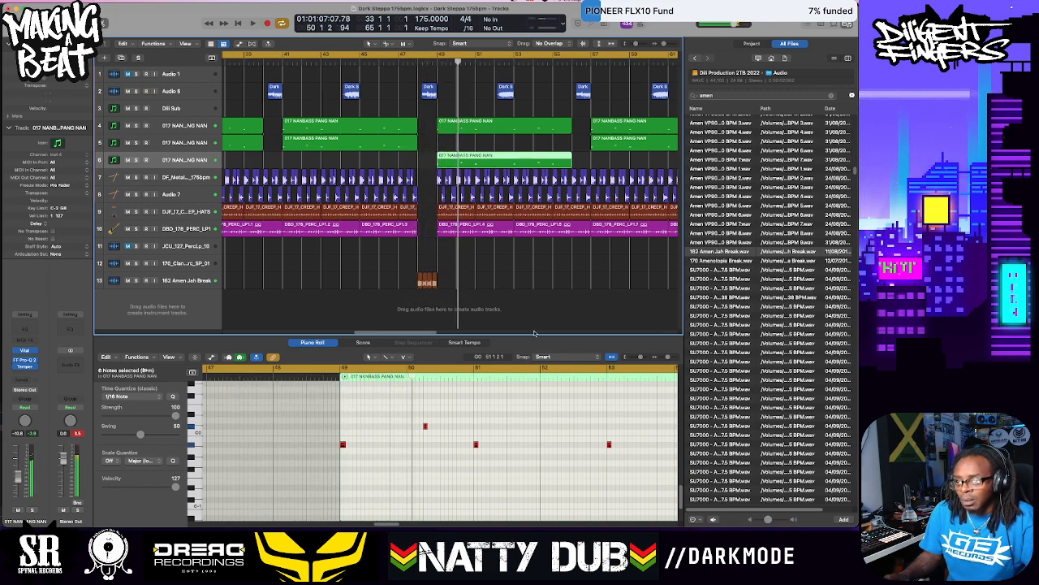
# Transpose all notes of the bar 49 bass region on the duplicated track down one octave and play the result
pyautogui.hscroll(3, 411, 414)
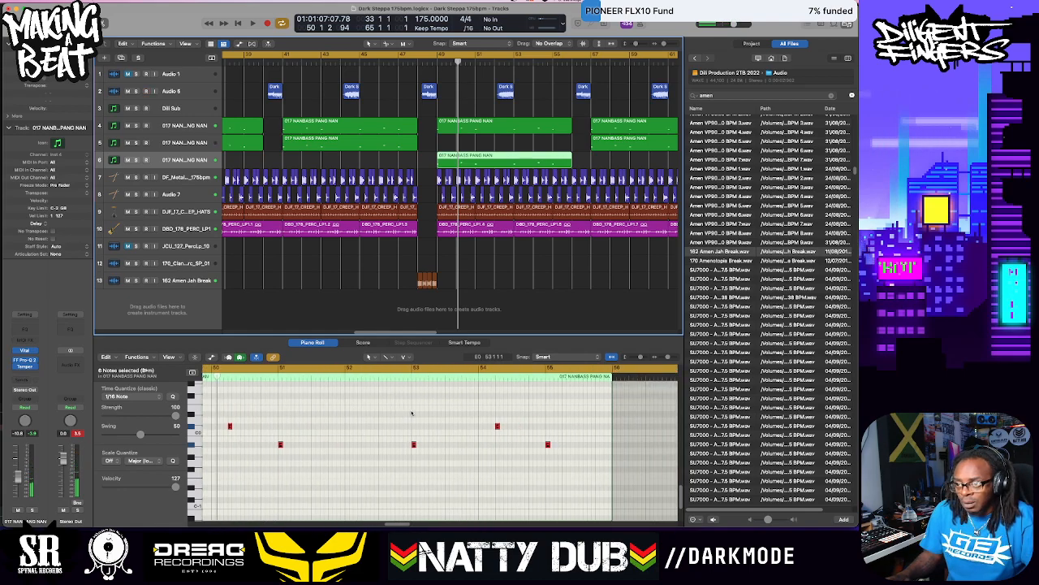
pyautogui.moveTo(252, 445); pyautogui.dragTo(253, 470)
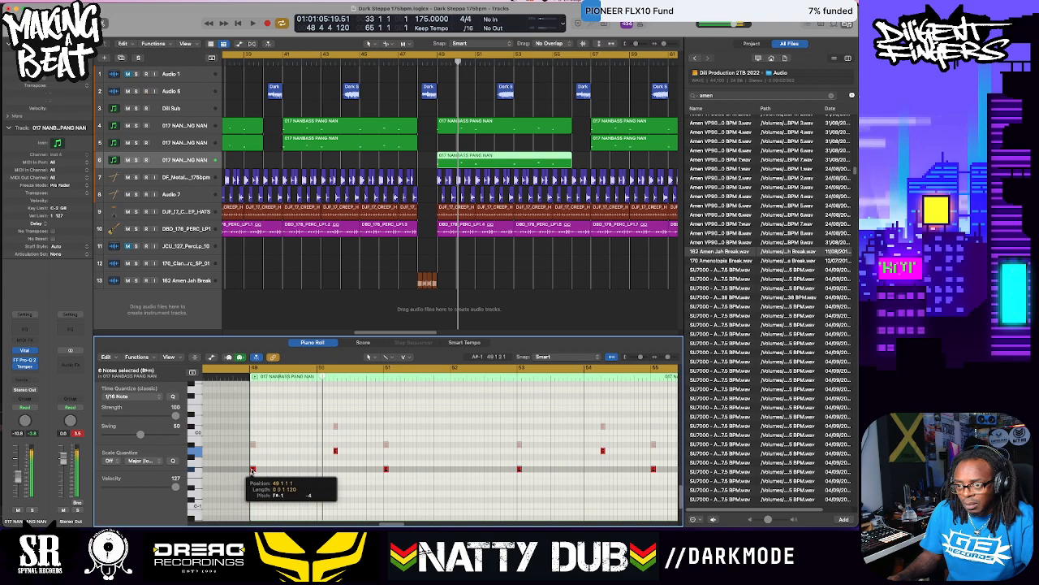
pyautogui.moveTo(253, 469); pyautogui.dragTo(253, 482)
pyautogui.scroll(-4, 259, 469)
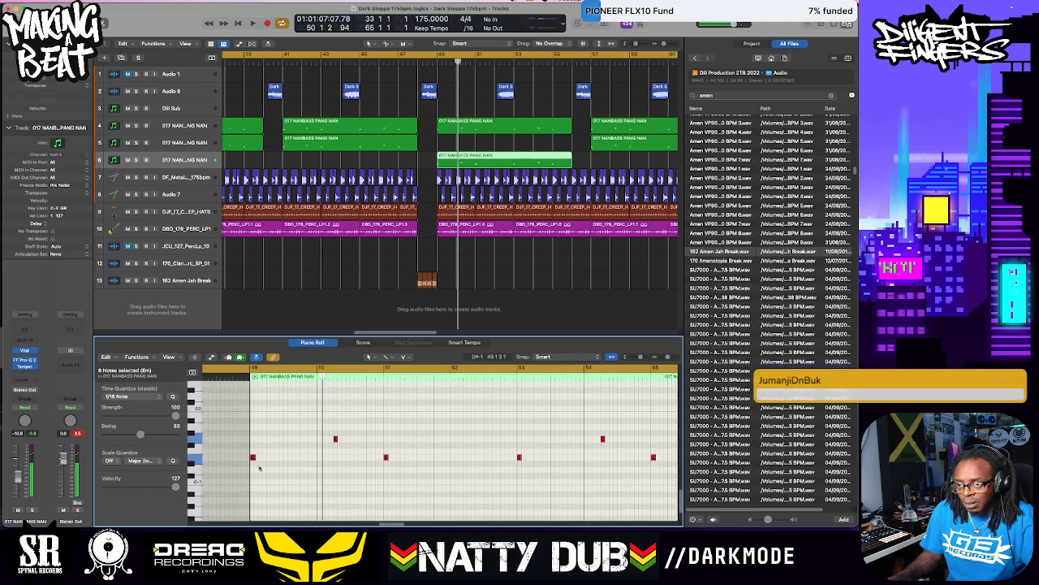
pyautogui.moveTo(252, 448); pyautogui.dragTo(252, 484)
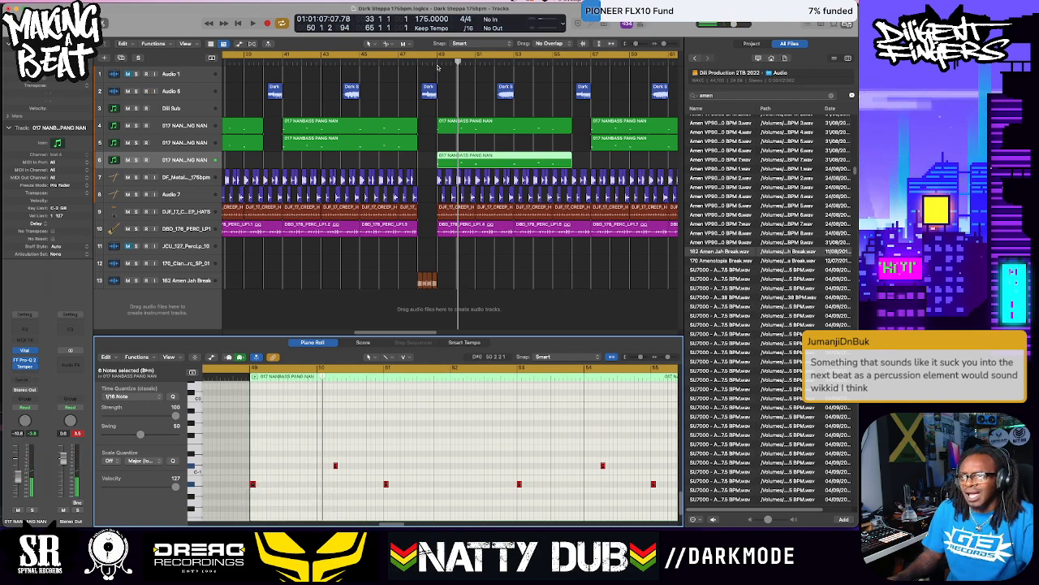
pyautogui.press('space')
pyautogui.click(536, 59)
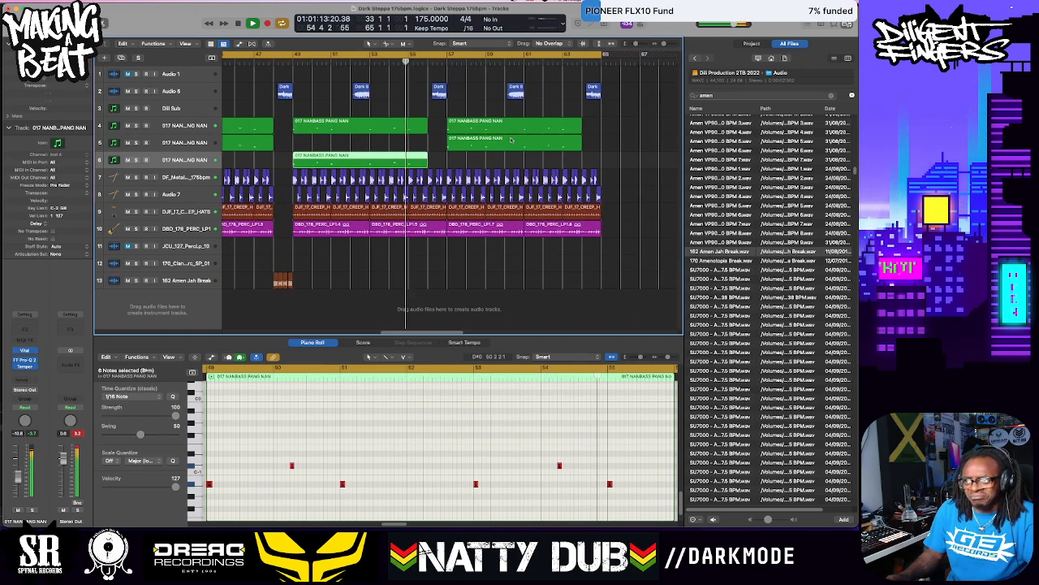
# Replace the second layer's bar 57 region with a copy of the lowered region and set the duplicated track's volume to -13.2 dB
pyautogui.click(510, 140)
pyautogui.press('Delete')
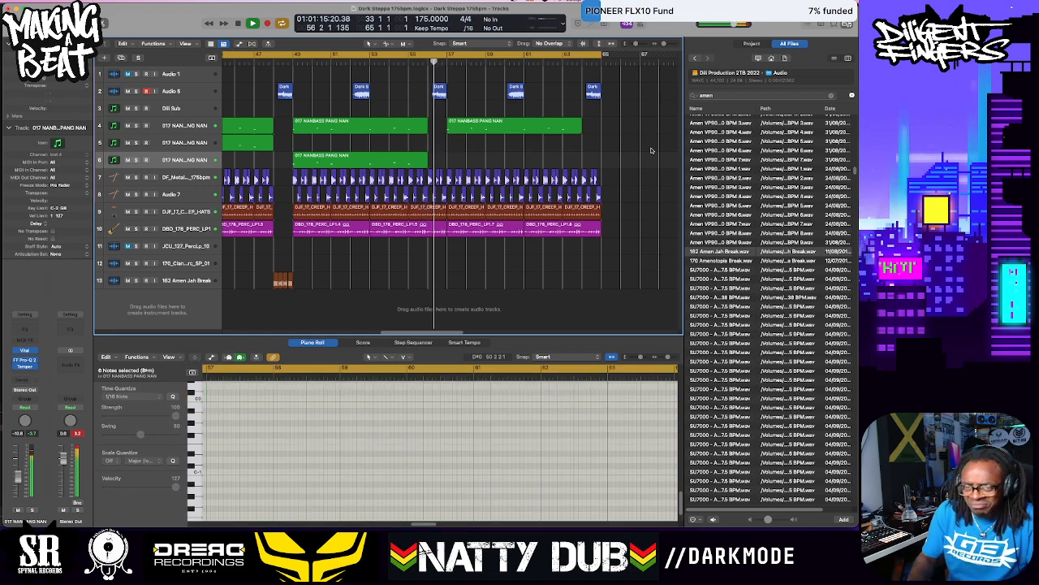
pyautogui.click(339, 161)
pyautogui.moveTo(339, 161); pyautogui.dragTo(488, 166)
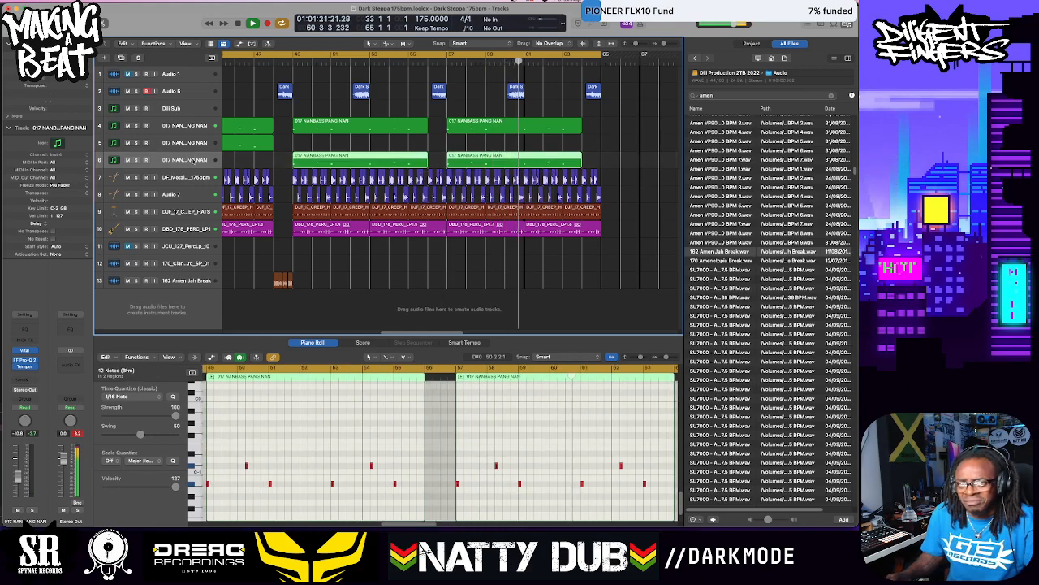
pyautogui.moveTo(19, 482); pyautogui.dragTo(20, 486)
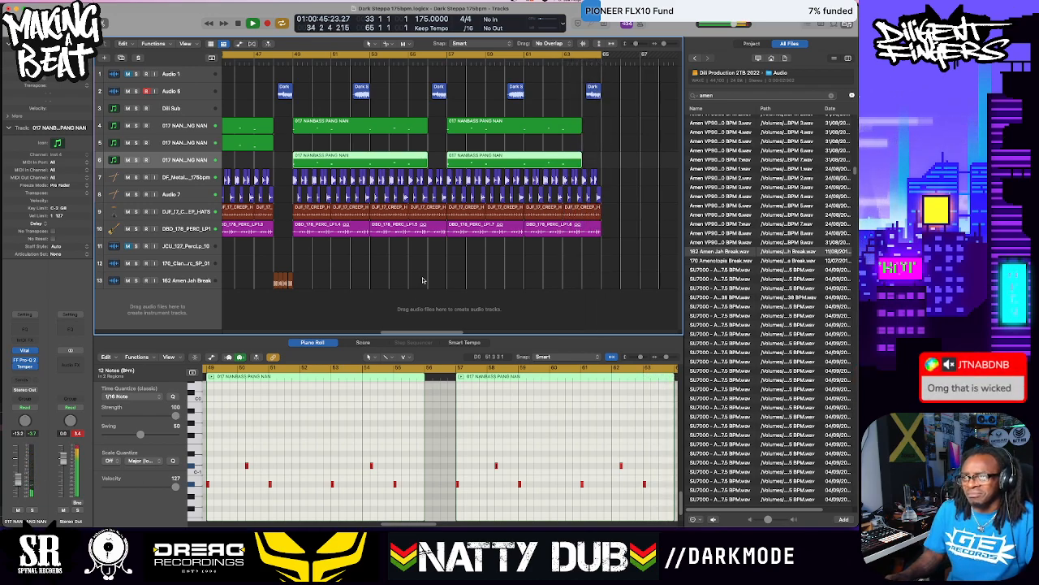
# Move both octave-lowered regions at bars 49 and 57 back to the Inst 3 bass track and lower its volume to -14.2 dB
pyautogui.hscroll(-5, 423, 280)
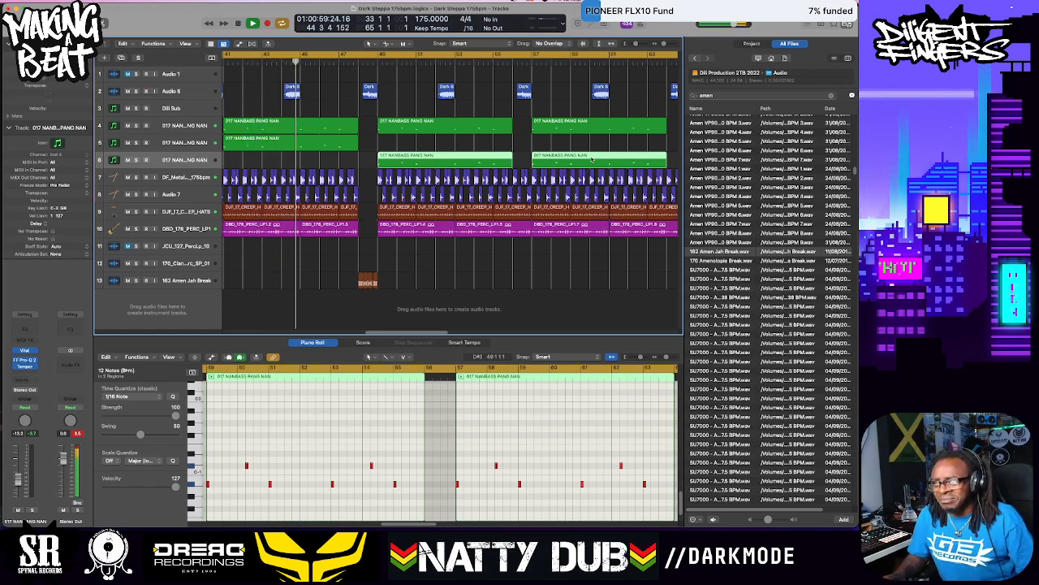
pyautogui.hscroll(4, 592, 160)
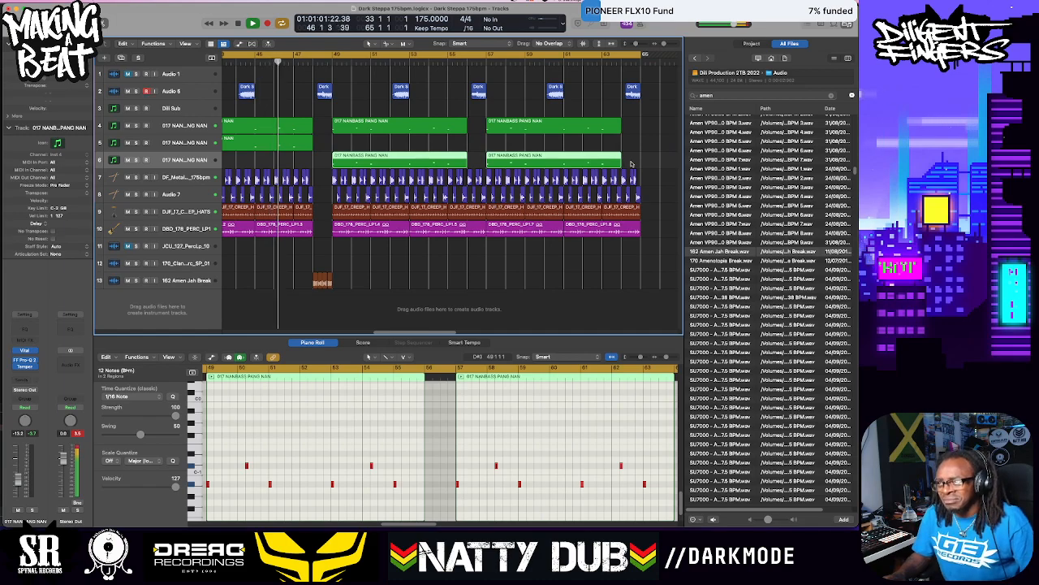
pyautogui.moveTo(392, 160); pyautogui.dragTo(393, 152)
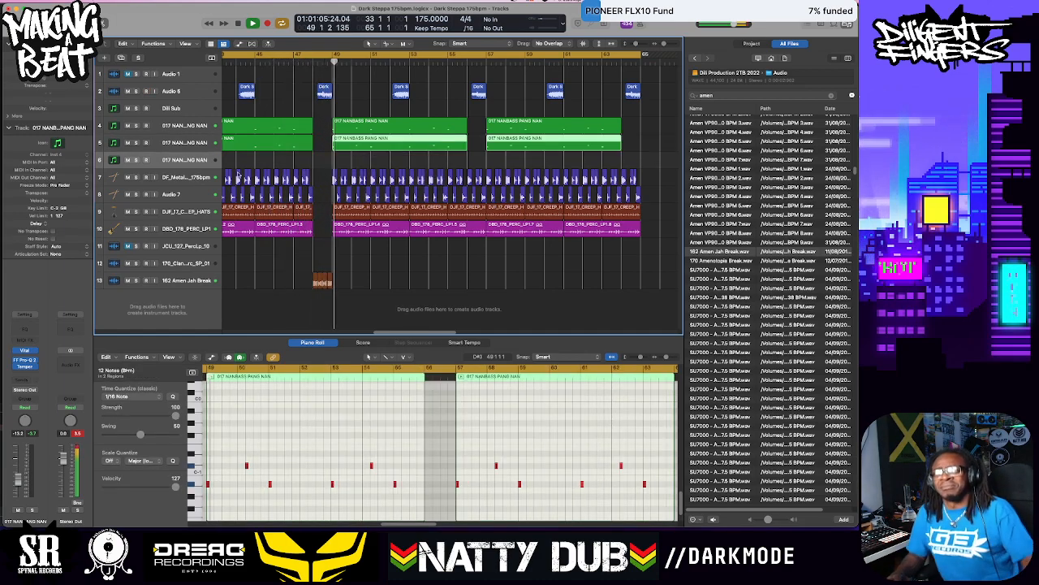
pyautogui.click(198, 144)
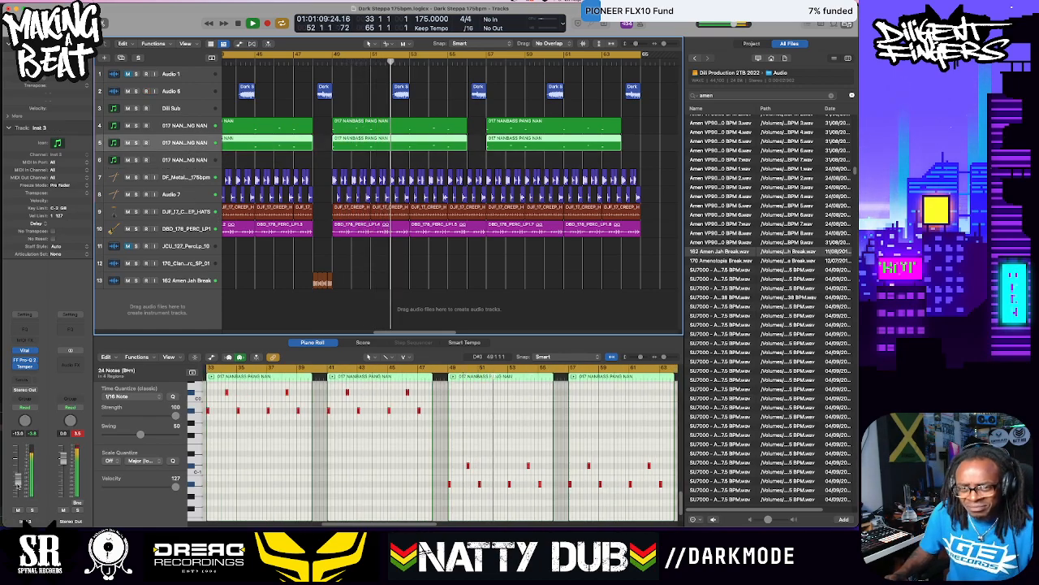
pyautogui.moveTo(19, 482); pyautogui.dragTo(20, 484)
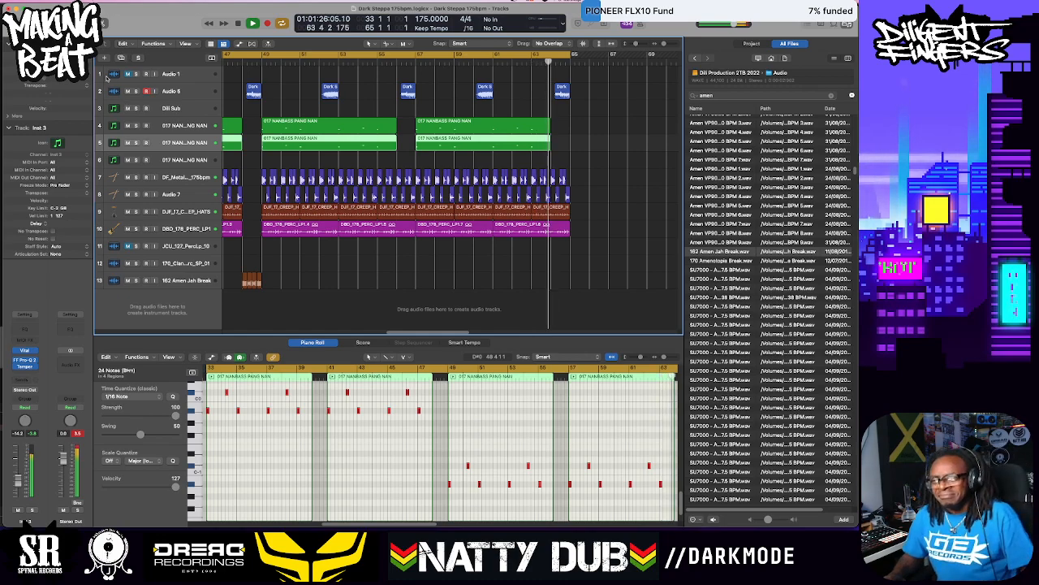
# Show the mixer and lower all track faders together except Stereo Out and Master, bringing 162 Amen Jah Break to -10.0 dB
pyautogui.press('space')
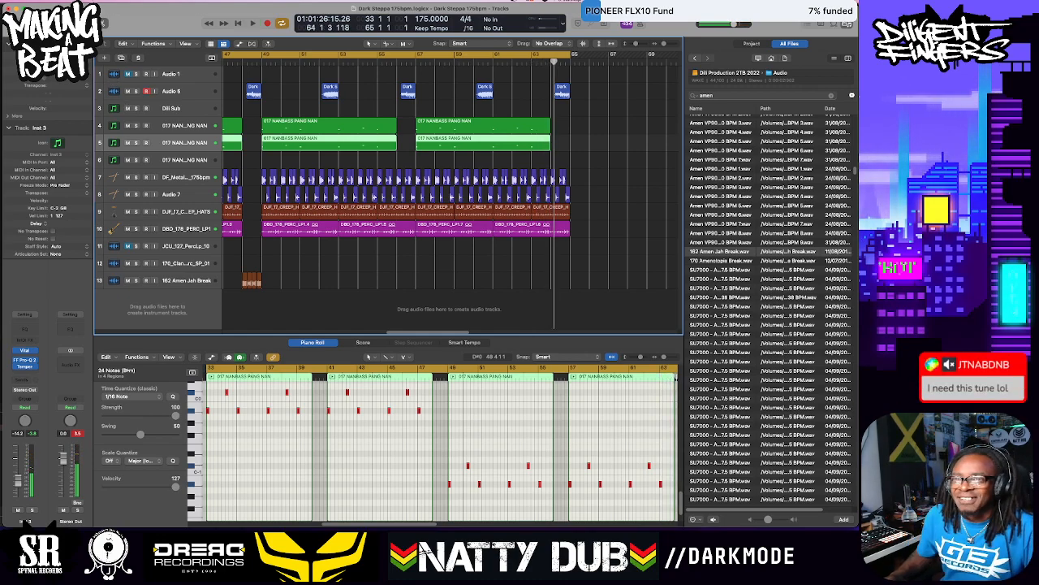
pyautogui.press('x')
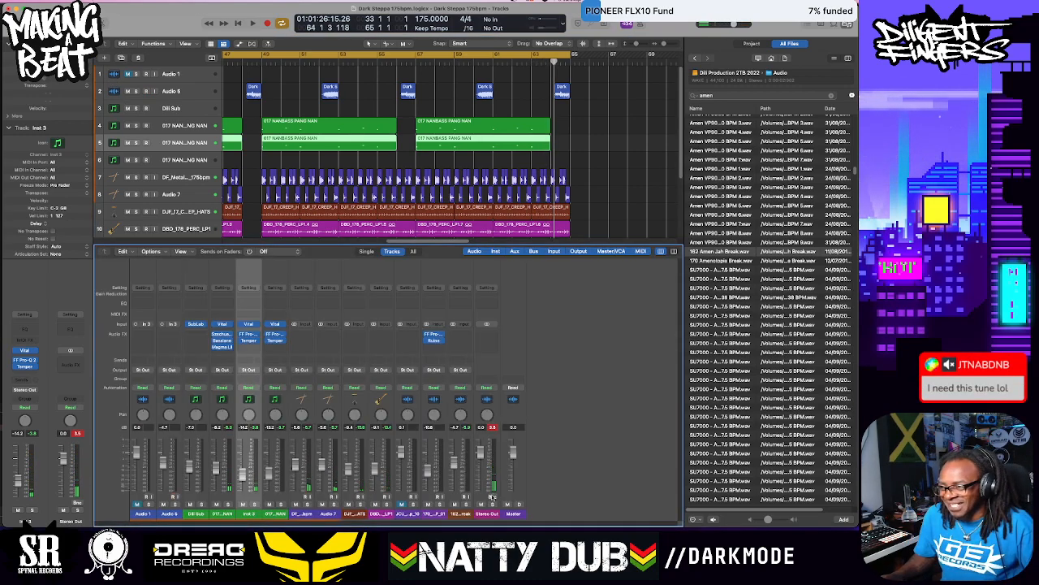
pyautogui.click(461, 517)
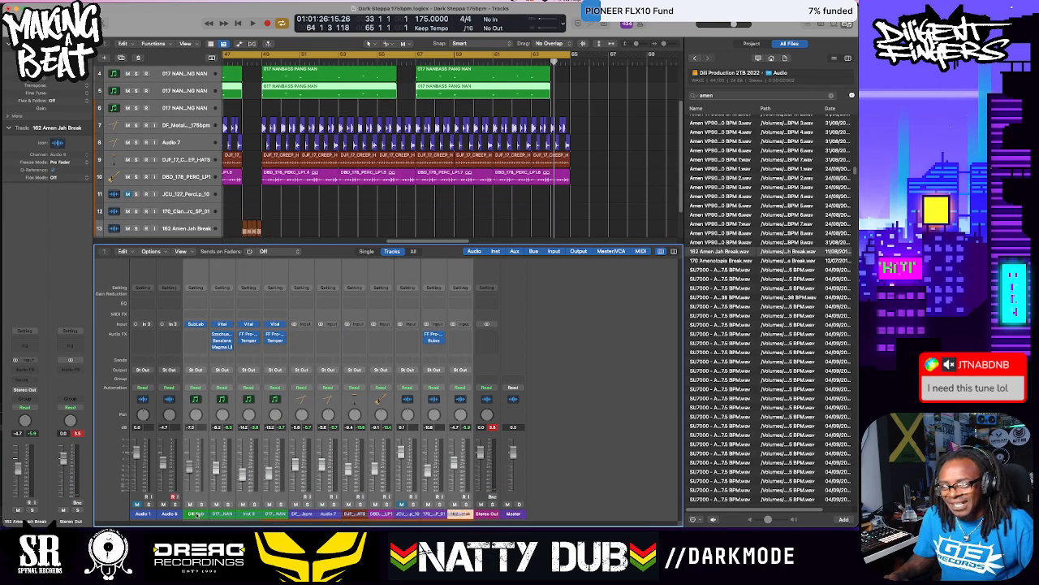
pyautogui.press('space')
pyautogui.moveTo(242, 474); pyautogui.dragTo(242, 480)
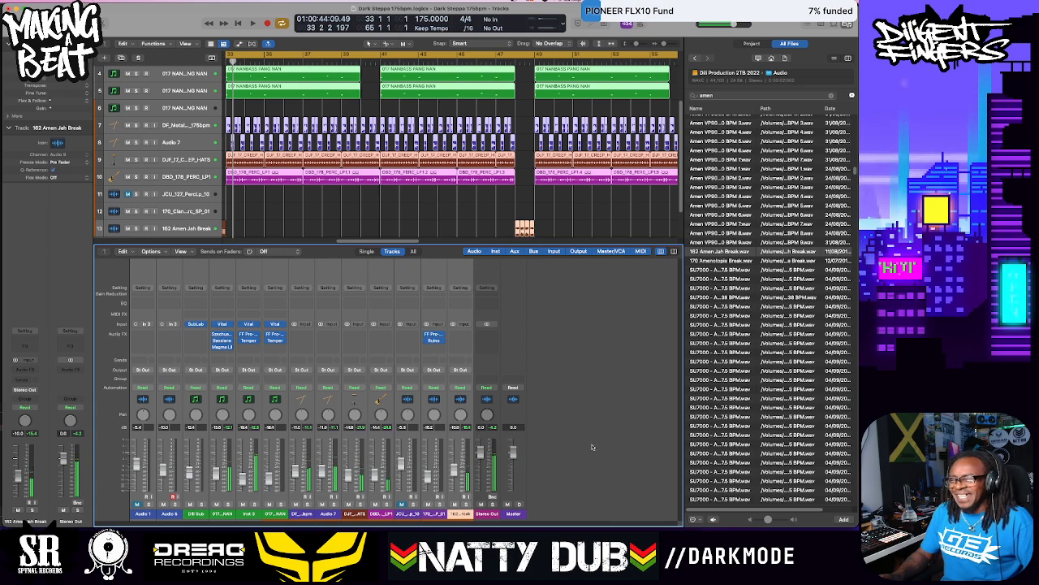
# Play the drop from bars 33 and 49 to check the reduced levels across the whole section
pyautogui.press('space')
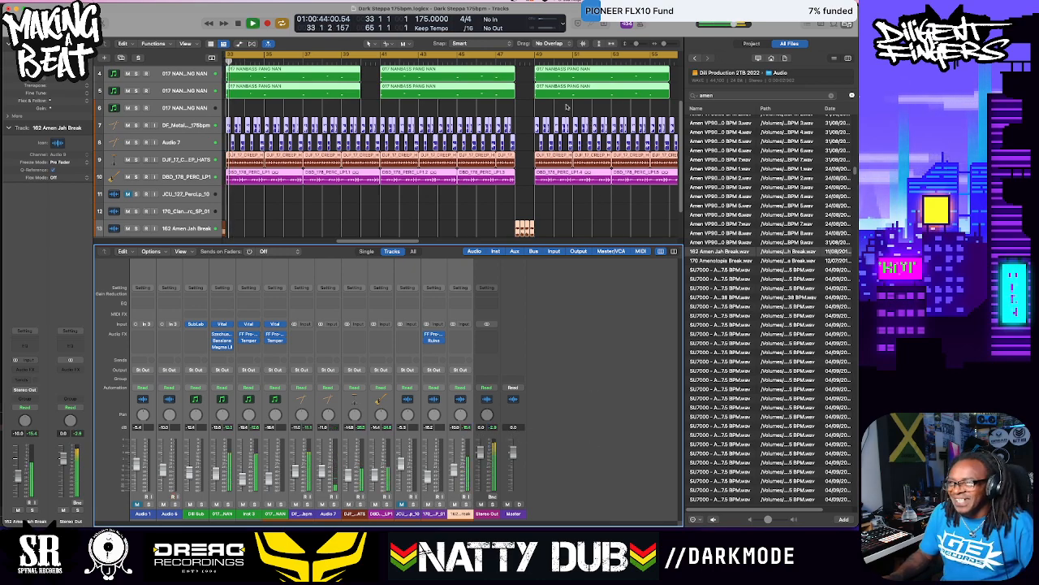
pyautogui.click(536, 63)
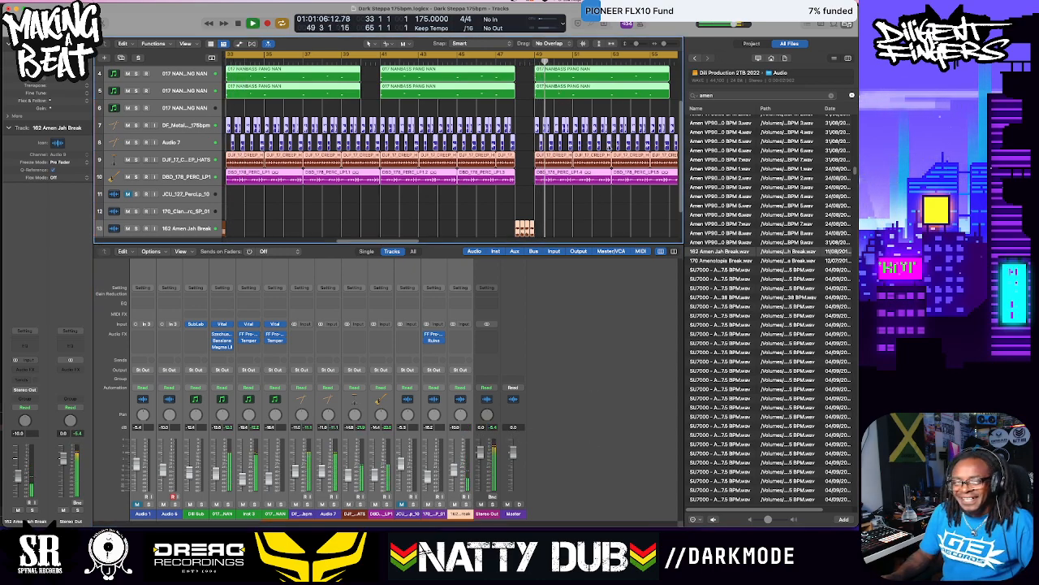
pyautogui.press('space')
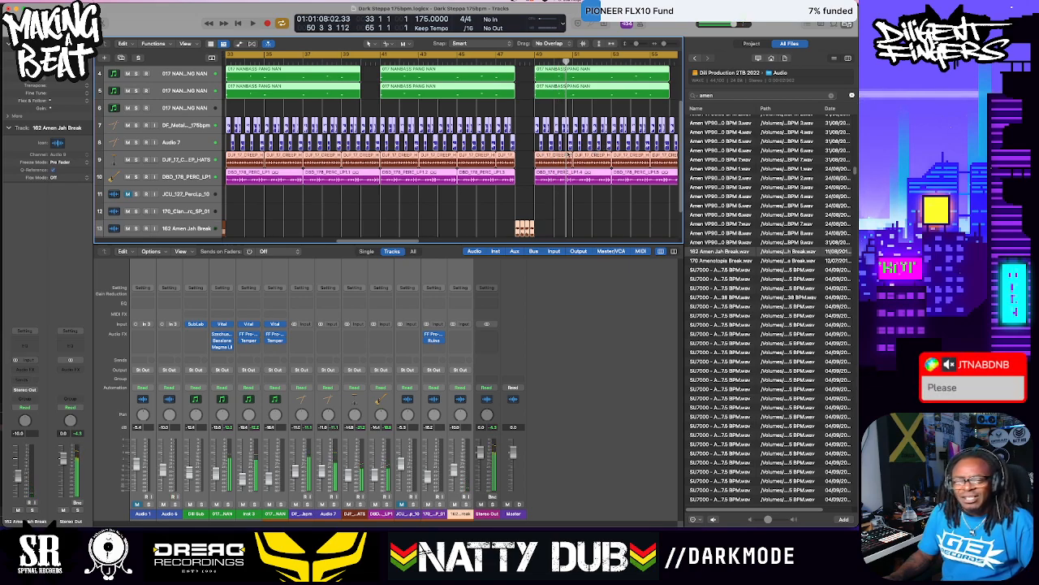
pyautogui.press('space')
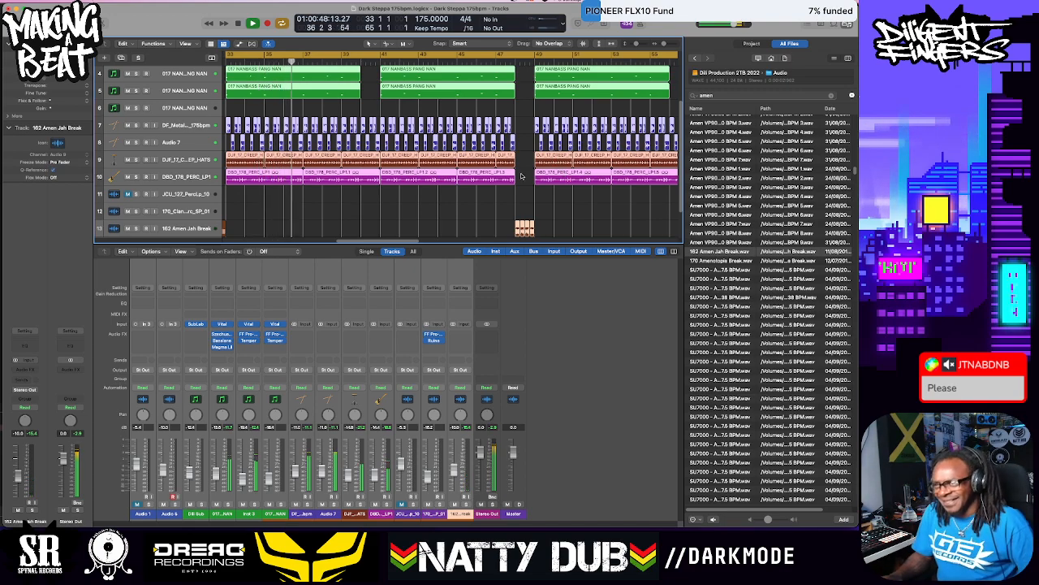
pyautogui.press('super+Left')
pyautogui.press('super+Left')
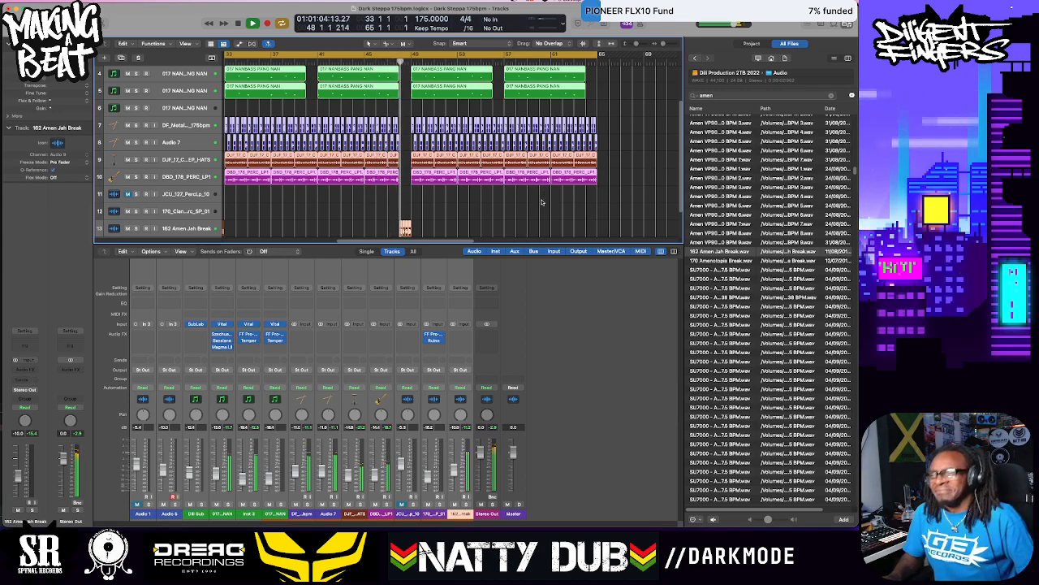
# Select only the 162 Amen Jah Break track and raise its volume to -7.6 dB
pyautogui.click(272, 220)
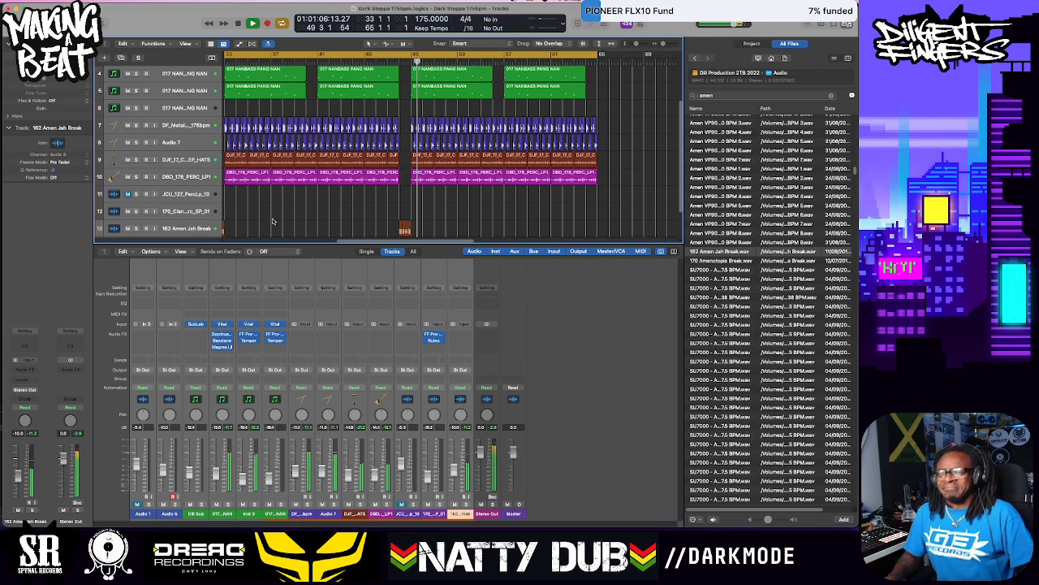
pyautogui.click(196, 226)
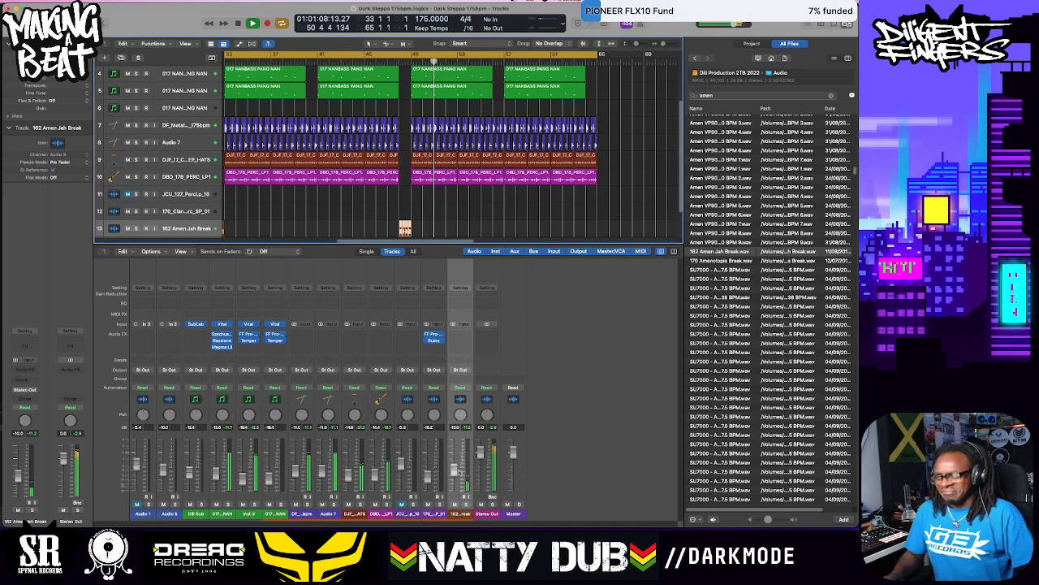
pyautogui.moveTo(456, 474); pyautogui.dragTo(456, 471)
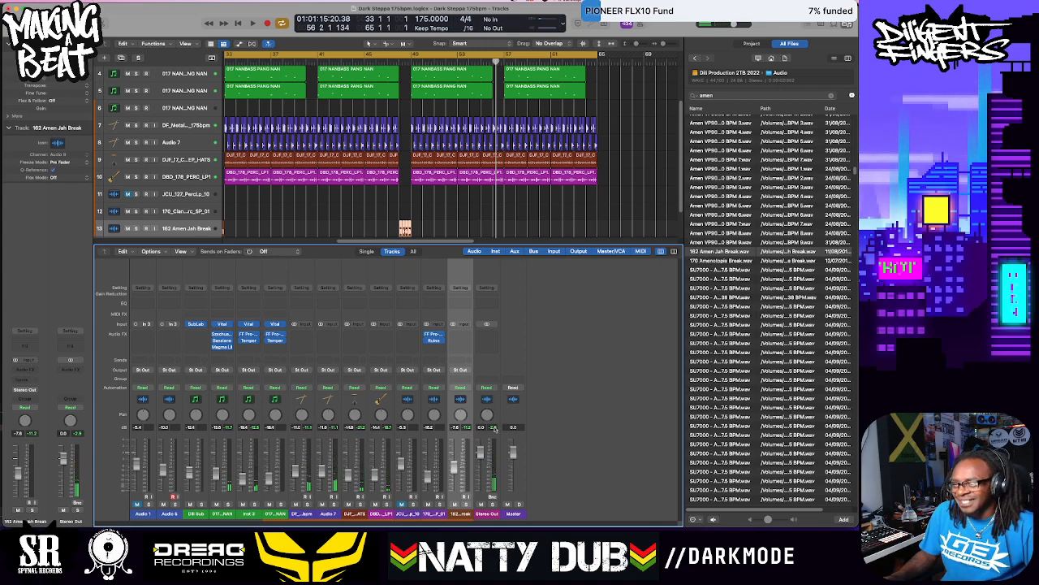
# Lower all track faders together except Stereo Out and Master, bringing 162 Amen Jah Break to -8.2 dB, and play the drop to check
pyautogui.press('space')
pyautogui.moveTo(460, 517); pyautogui.dragTo(142, 517)
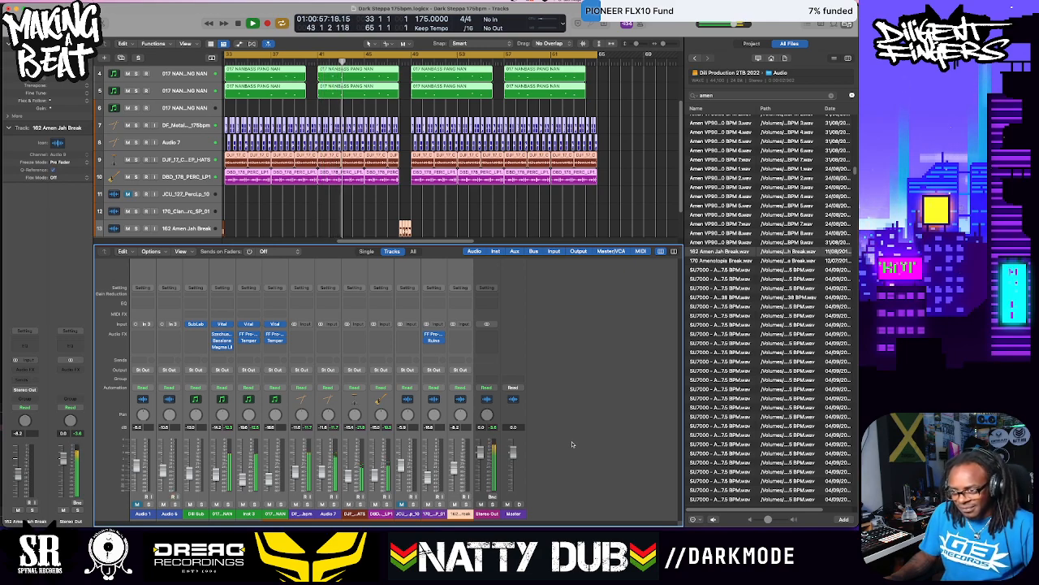
pyautogui.press('space')
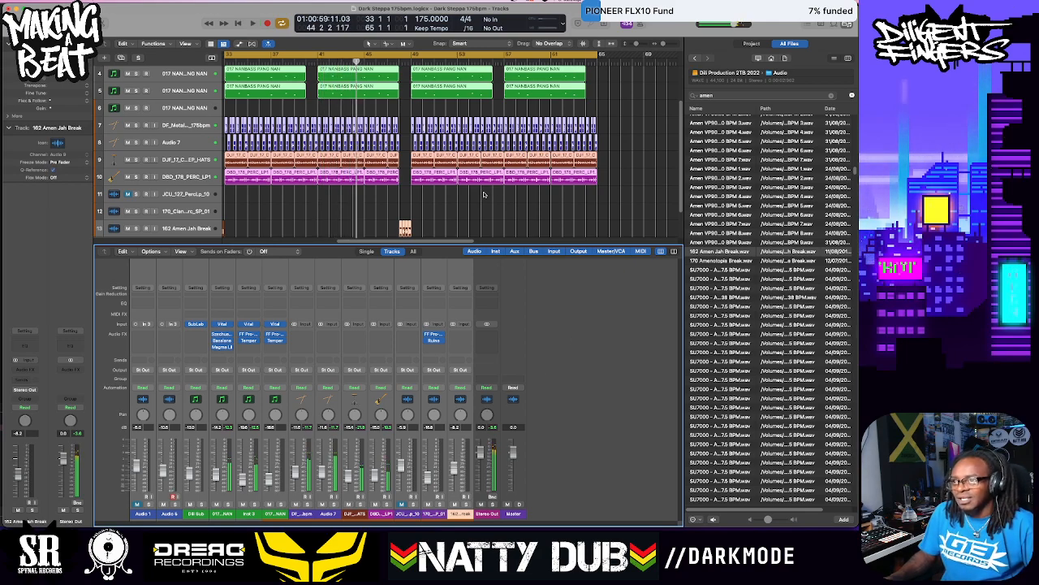
# Copy the one-bar Amen Jah Break fill at bar 48 to bar 64, at the end of the drop
pyautogui.click(485, 194)
pyautogui.press('super+Up')
pyautogui.press('super+Up')
pyautogui.press('super+Up')
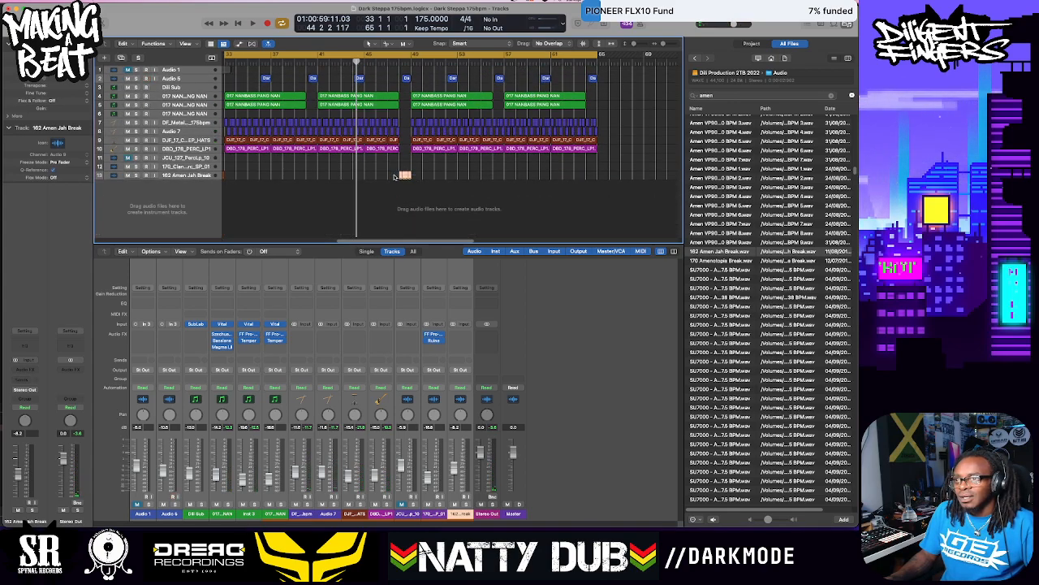
pyautogui.moveTo(405, 174); pyautogui.dragTo(593, 175)
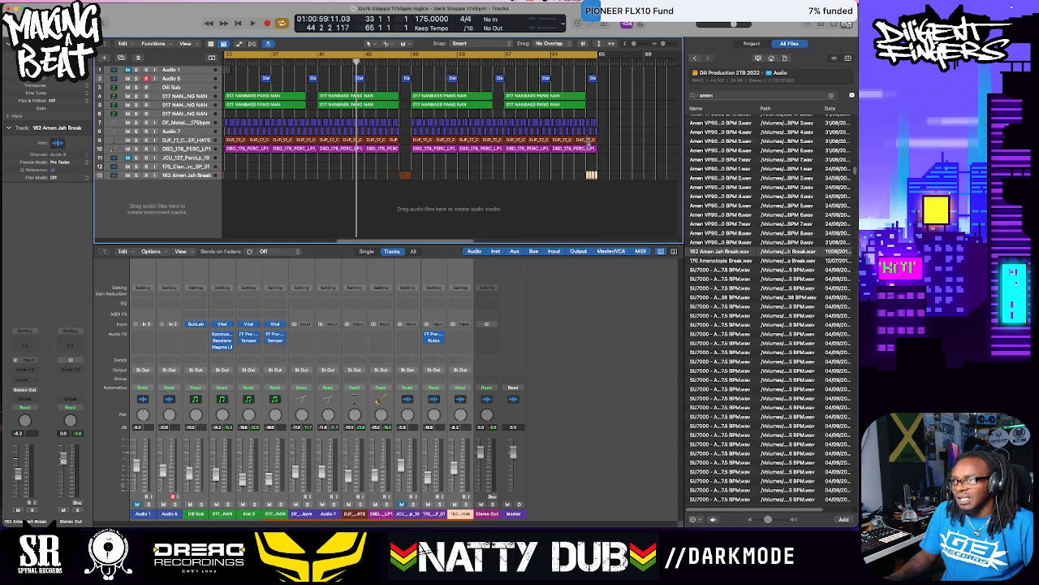
# Delete the short final DBD_178_PERC_LP1 region just before bar 65 so the percussion drops out there
pyautogui.click(618, 139)
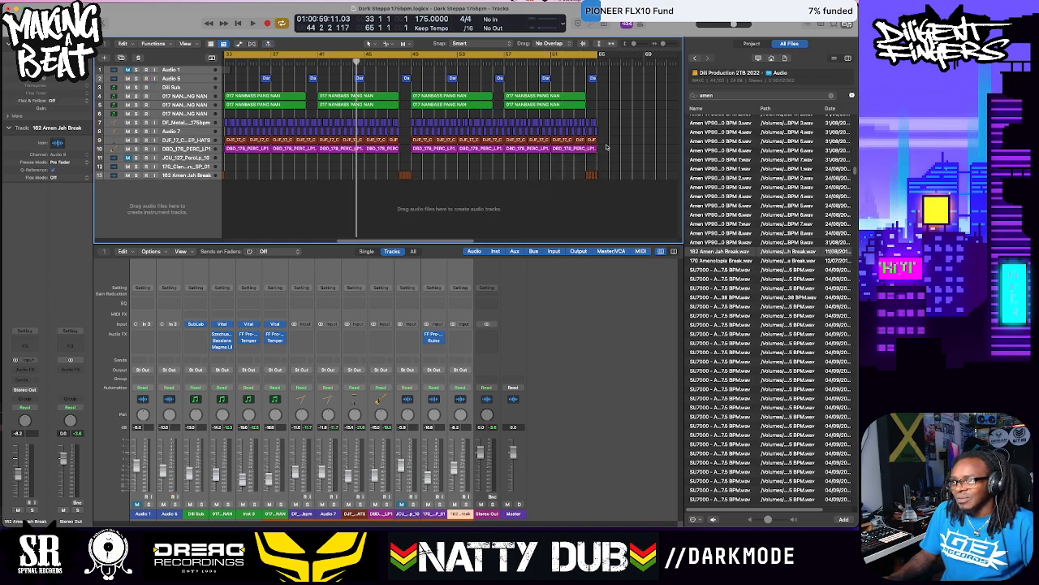
pyautogui.click(591, 149)
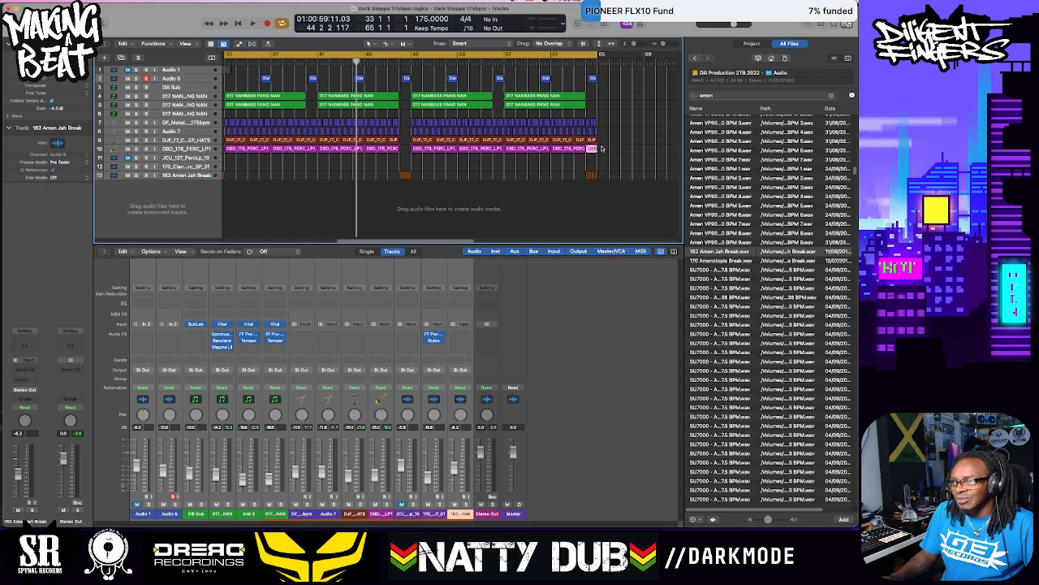
pyautogui.moveTo(598, 143); pyautogui.dragTo(585, 128)
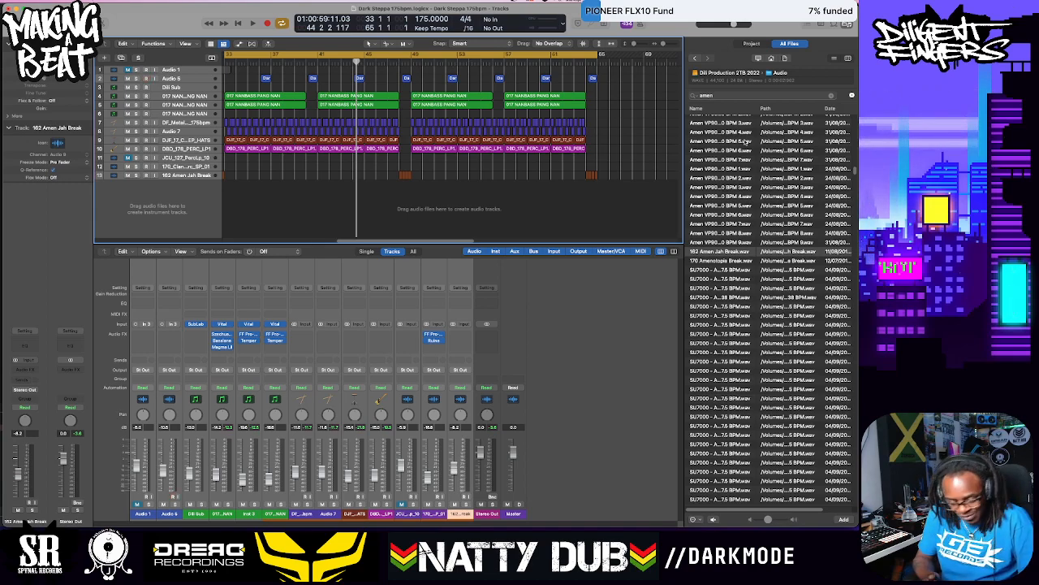
# Look through the amen search results in the audio file browser for break samples
pyautogui.press('Down')
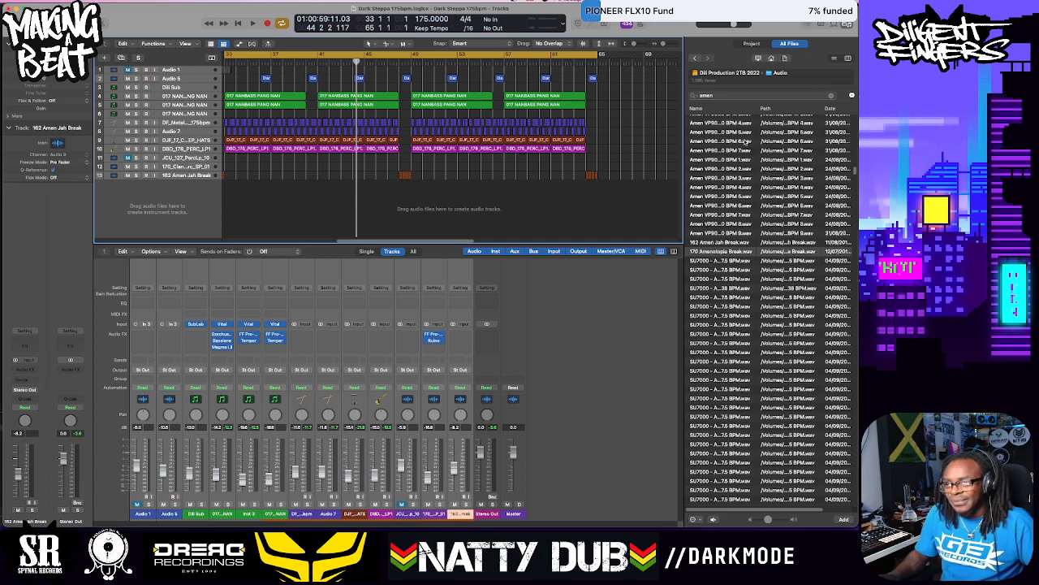
pyautogui.press('Down')
pyautogui.press('Down')
pyautogui.press('Down')
pyautogui.press('Down')
pyautogui.press('Down')
pyautogui.press('Down')
pyautogui.press('Down')
pyautogui.press('Down')
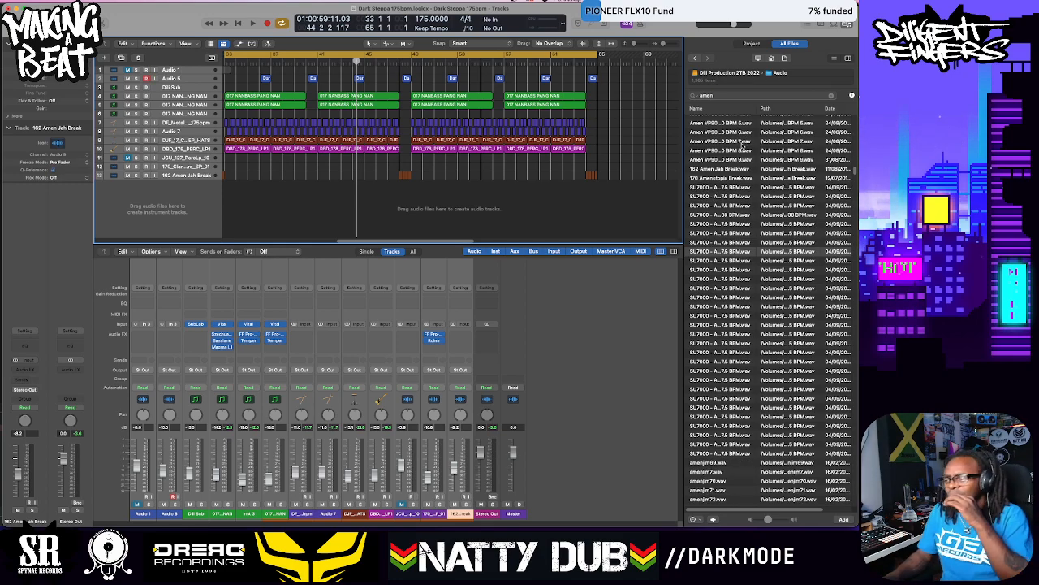
# Import the C4F60757 MP4 from the Downloads folder at the start of the arrangement, opening the movie and extracting its audio track
pyautogui.press('super+Tab')
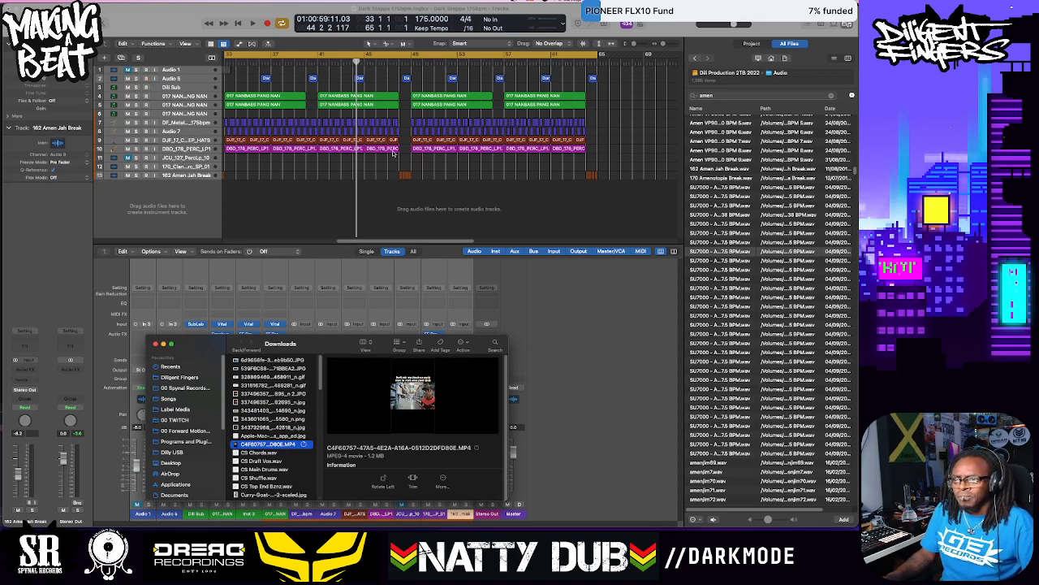
pyautogui.hscroll(-10, 393, 154)
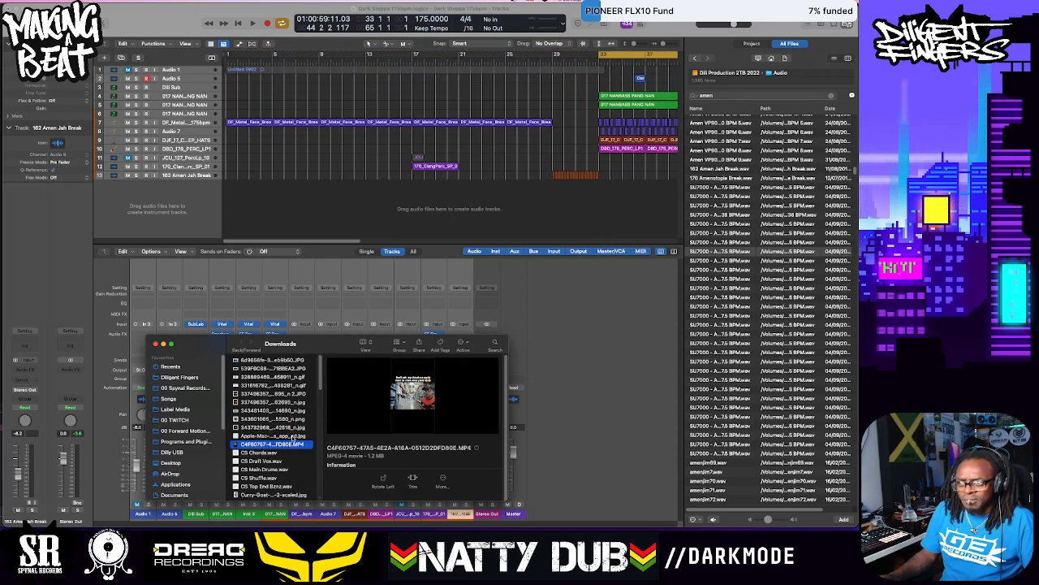
pyautogui.moveTo(284, 447); pyautogui.dragTo(283, 274)
pyautogui.moveTo(275, 221)
pyautogui.mouseDown()
pyautogui.moveTo(231, 219)
pyautogui.moveTo(254, 221)
pyautogui.mouseUp()
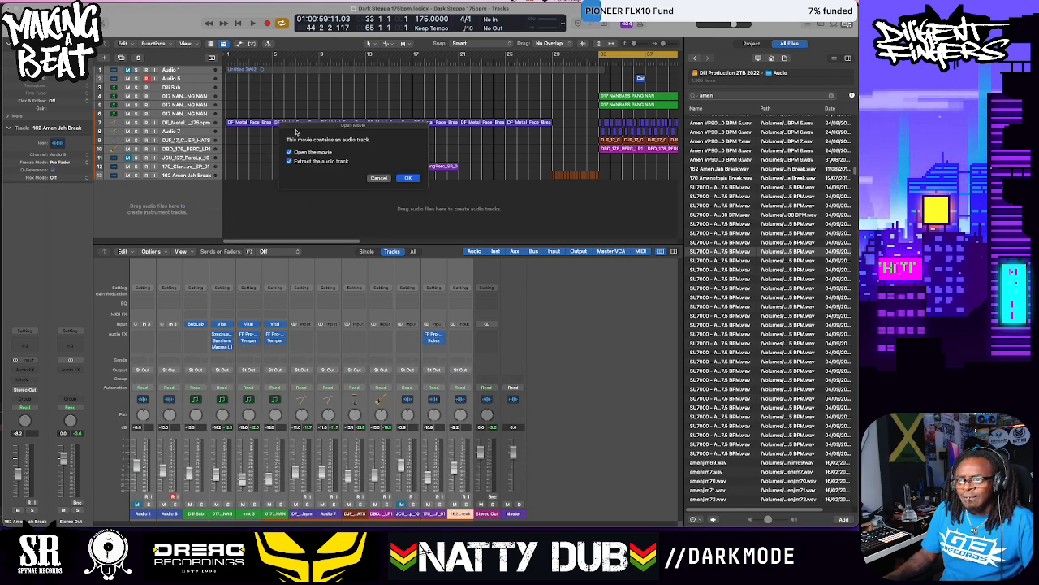
pyautogui.click(409, 178)
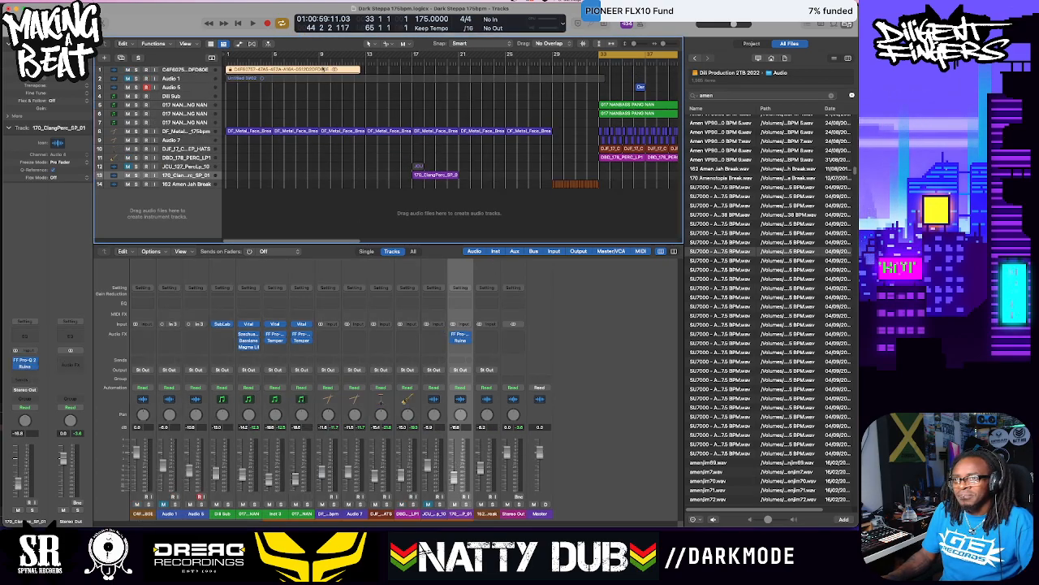
# Bounce the extracted movie audio region in place to a new track, leaving the source and without normalizing
pyautogui.moveTo(280, 69); pyautogui.dragTo(473, 71)
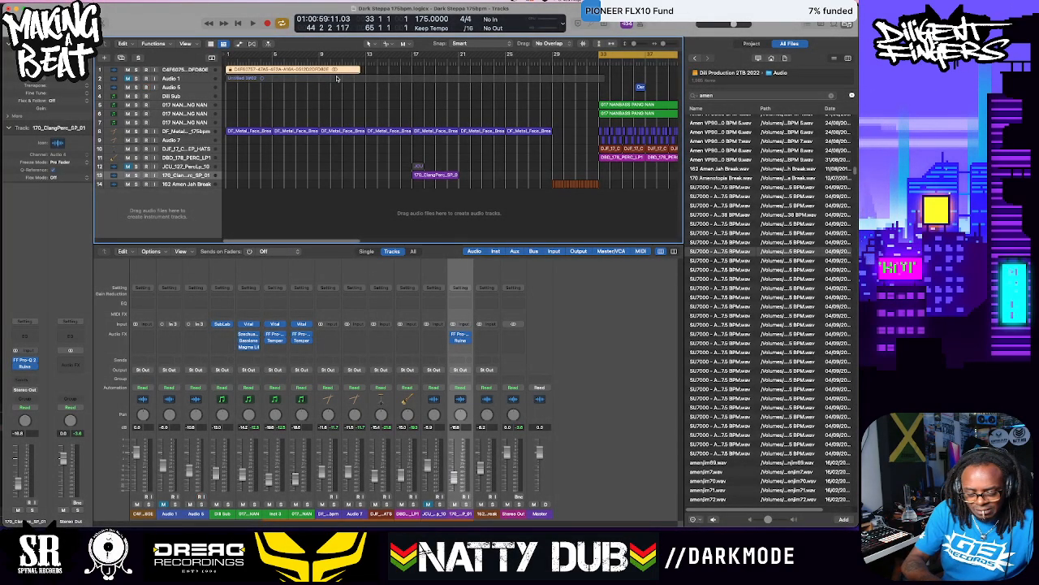
pyautogui.hotkey('ctrl', 'b')
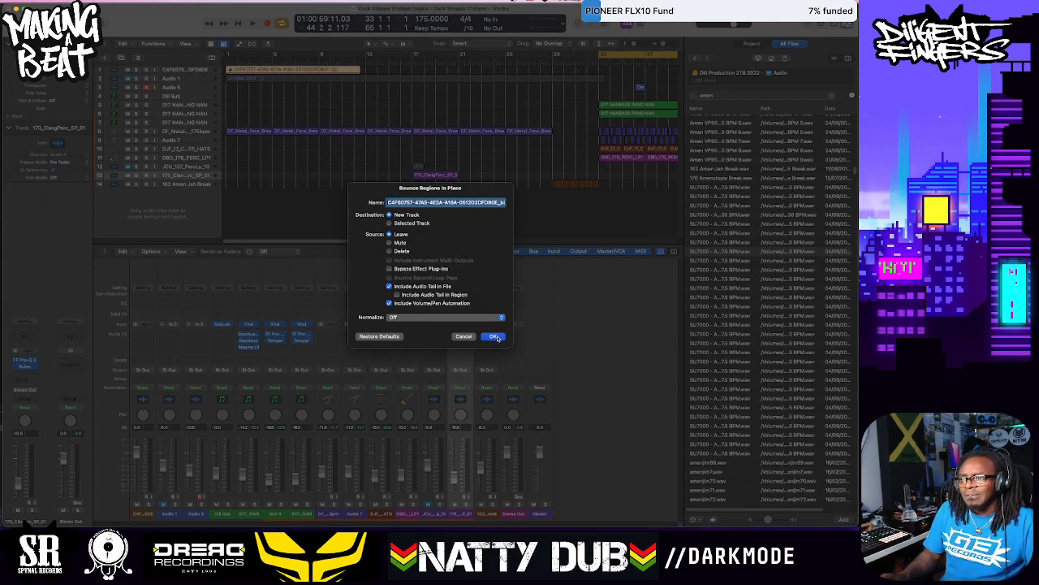
pyautogui.click(494, 337)
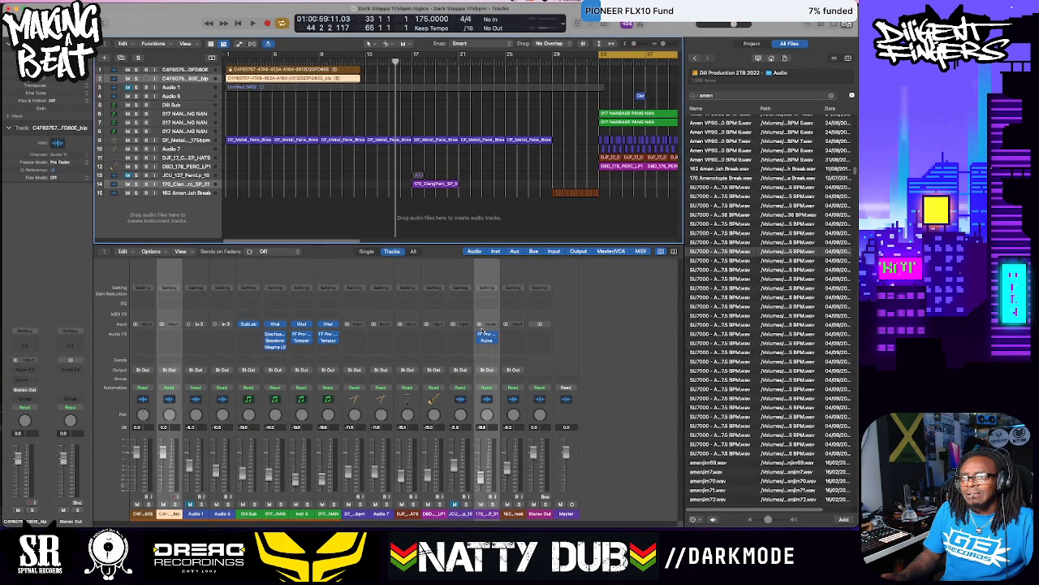
# Delete the original movie audio track with its region and move the bounced copy to start at bar 17
pyautogui.hscroll(-15, 283, 152)
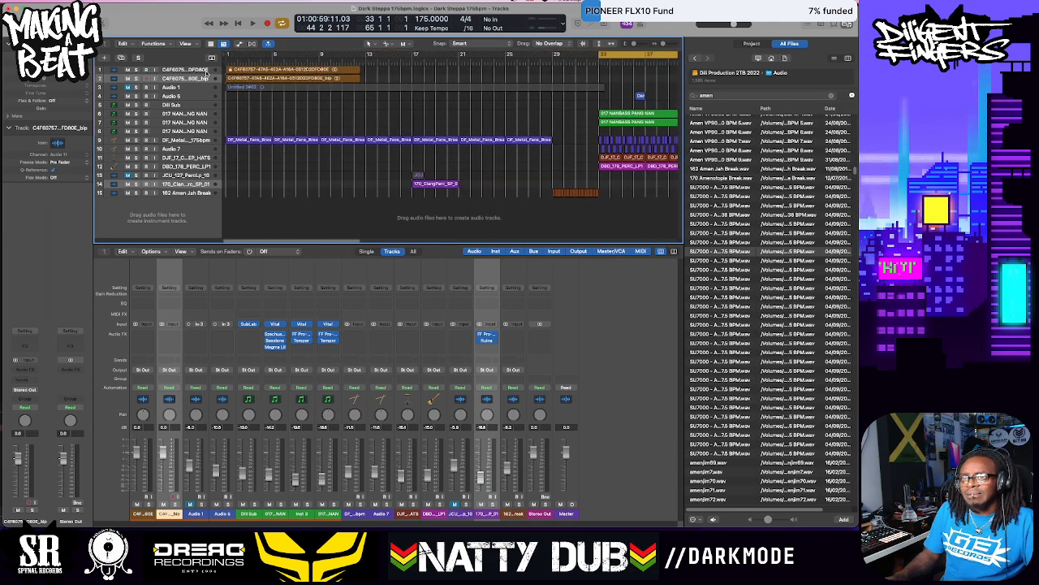
pyautogui.click(206, 71)
pyautogui.press('super+BackSpace')
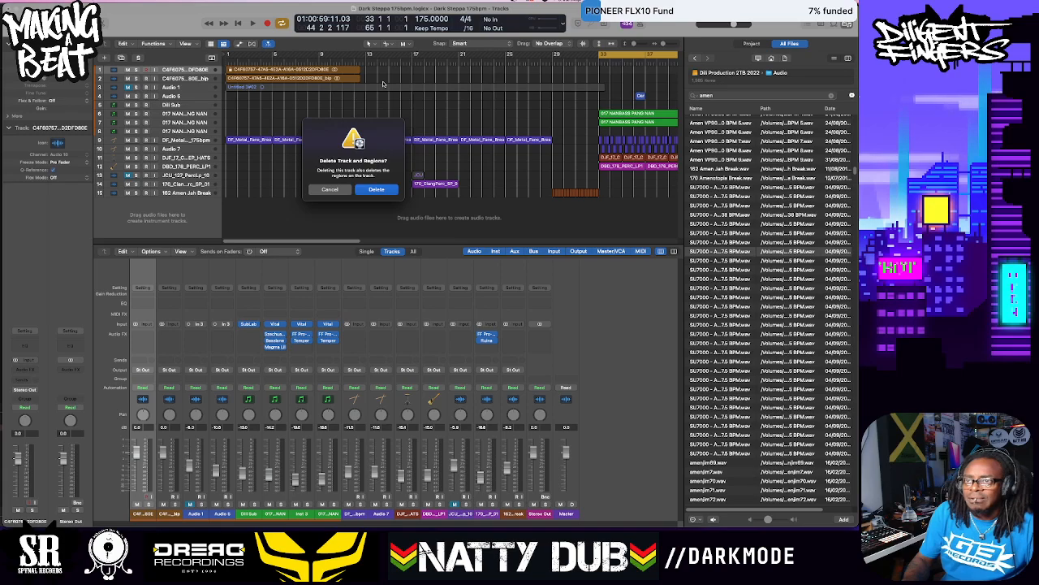
pyautogui.press('Return')
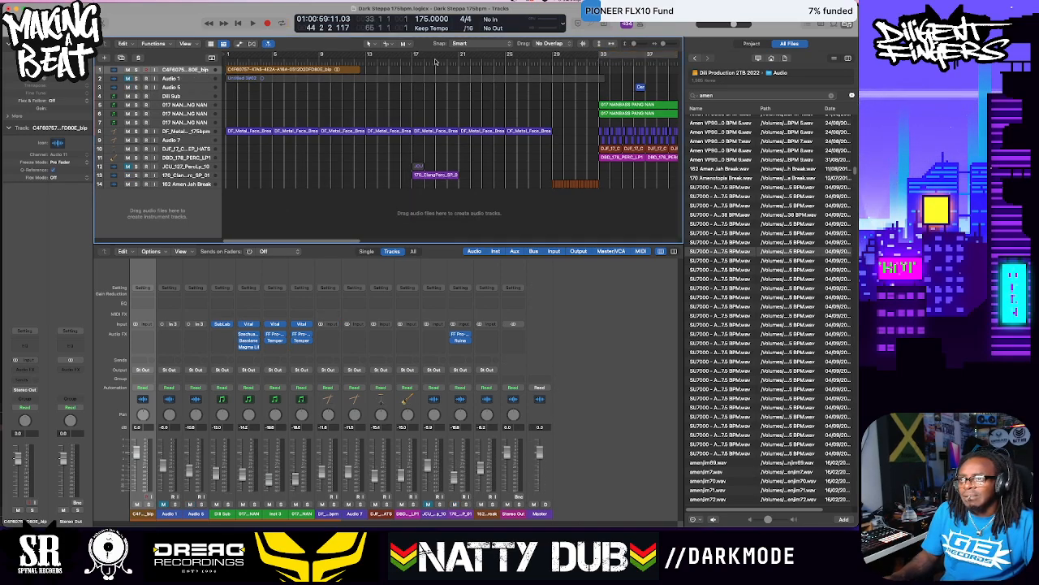
pyautogui.moveTo(305, 72); pyautogui.dragTo(465, 72)
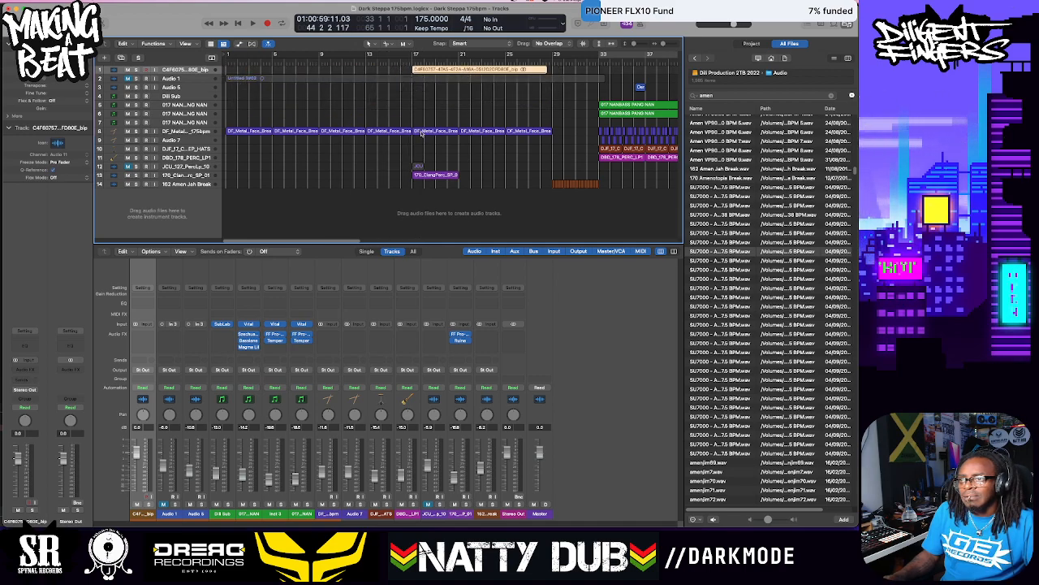
# Delete the JCU_127 and 170_ClangPerc percussion regions at bar 17
pyautogui.scroll(5, 472, 132)
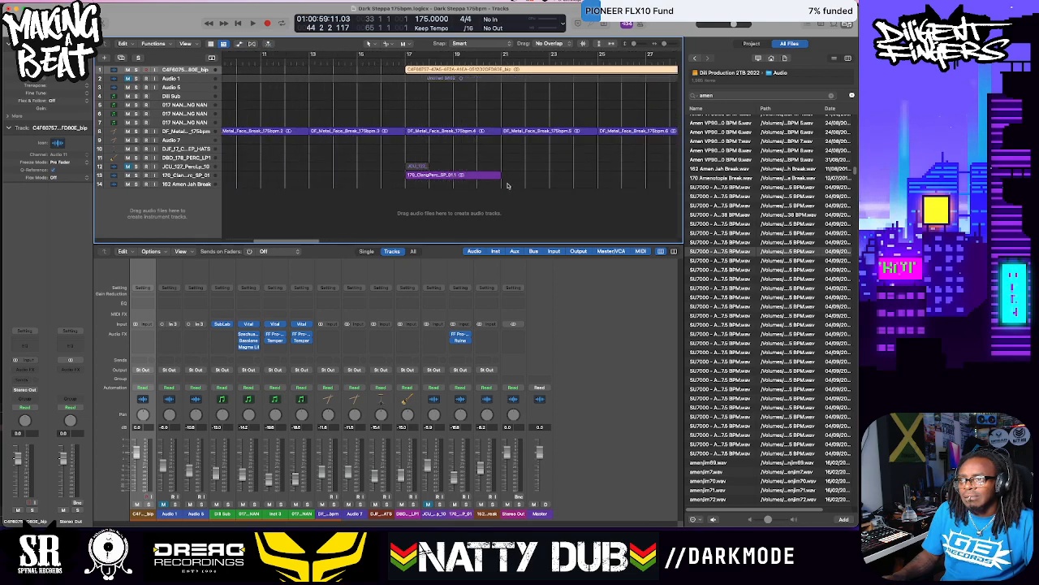
pyautogui.click(474, 175)
pyautogui.hscroll(1, 455, 163)
pyautogui.press('Delete')
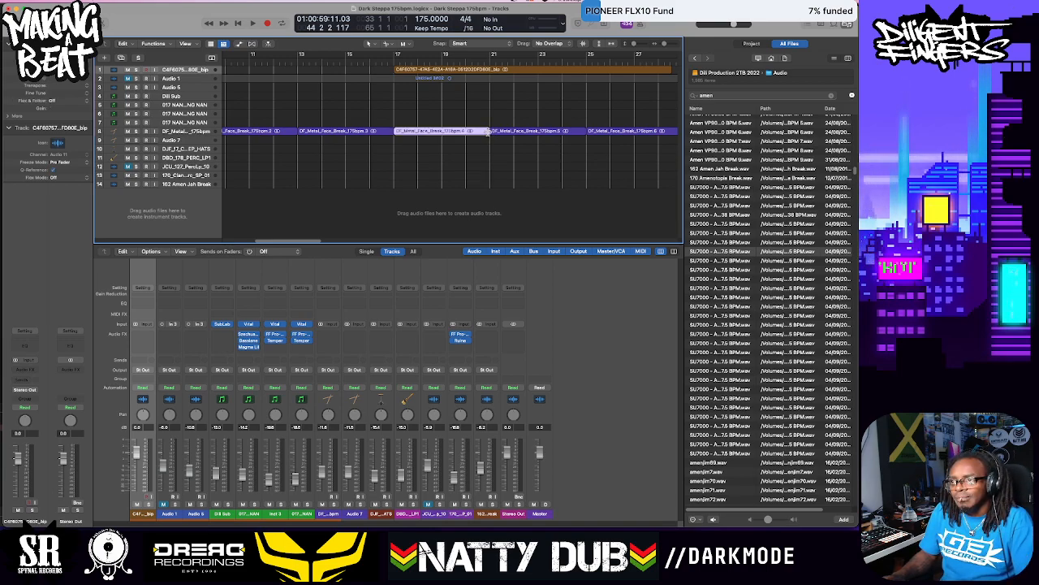
# Shorten the DF_Metal_Face_Break region at bar 17 to about half a bar and set its fade-out type to Slow Down
pyautogui.moveTo(488, 135); pyautogui.dragTo(407, 139)
pyautogui.press('super+Right')
pyautogui.press('super+Right')
pyautogui.press('super+Right')
pyautogui.press('super+Right')
pyautogui.press('super+Down')
pyautogui.press('super+Down')
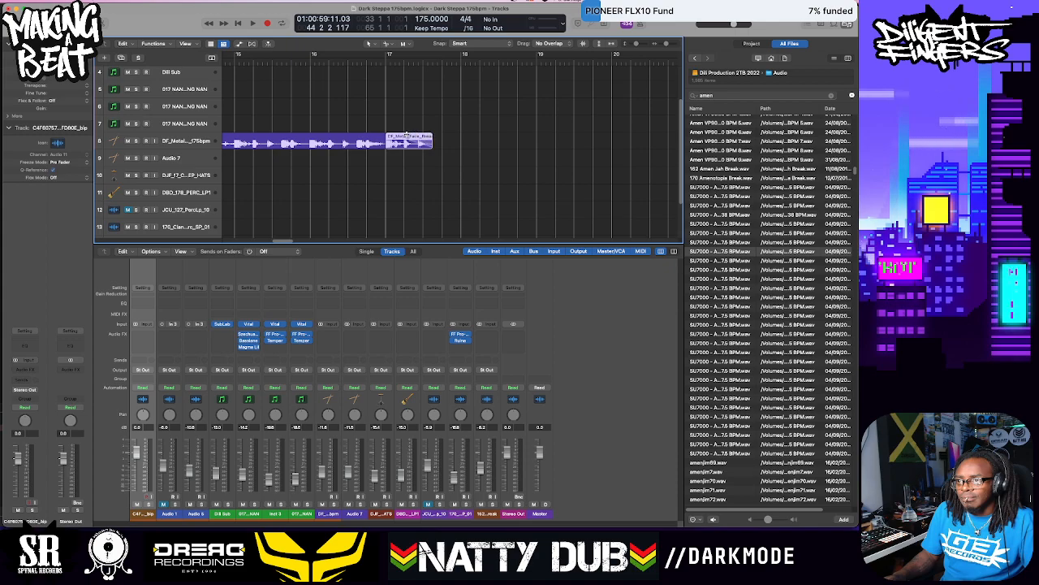
pyautogui.rightClick(419, 139)
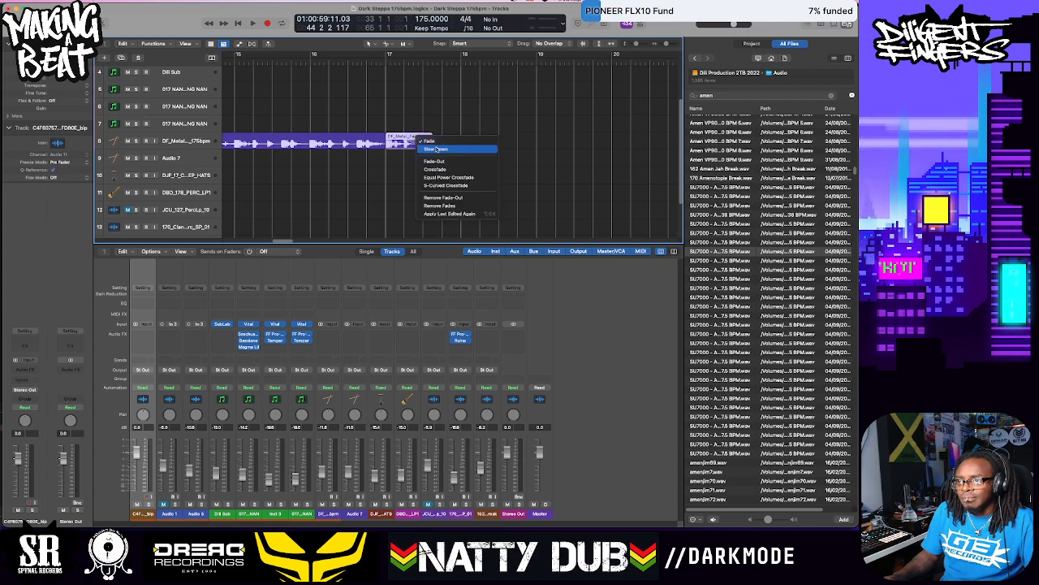
pyautogui.click(436, 148)
# Play back the bar 17 transition and mute the two DF_Metal_Face_Break regions at bars 21 and 25
pyautogui.press('space')
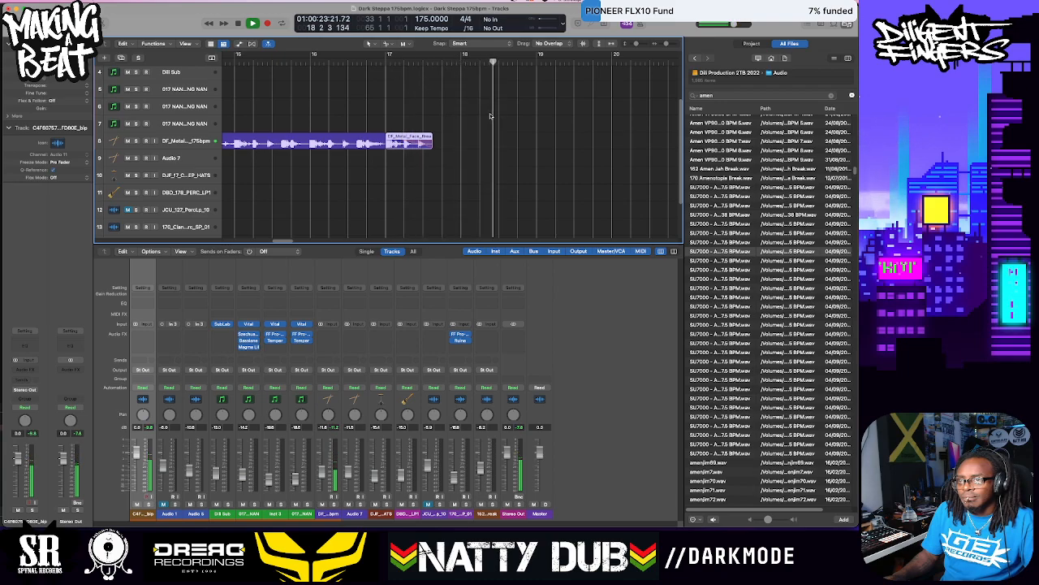
pyautogui.scroll(2, 491, 114)
pyautogui.scroll(-5, 491, 115)
pyautogui.scroll(-2, 491, 114)
pyautogui.scroll(2, 491, 116)
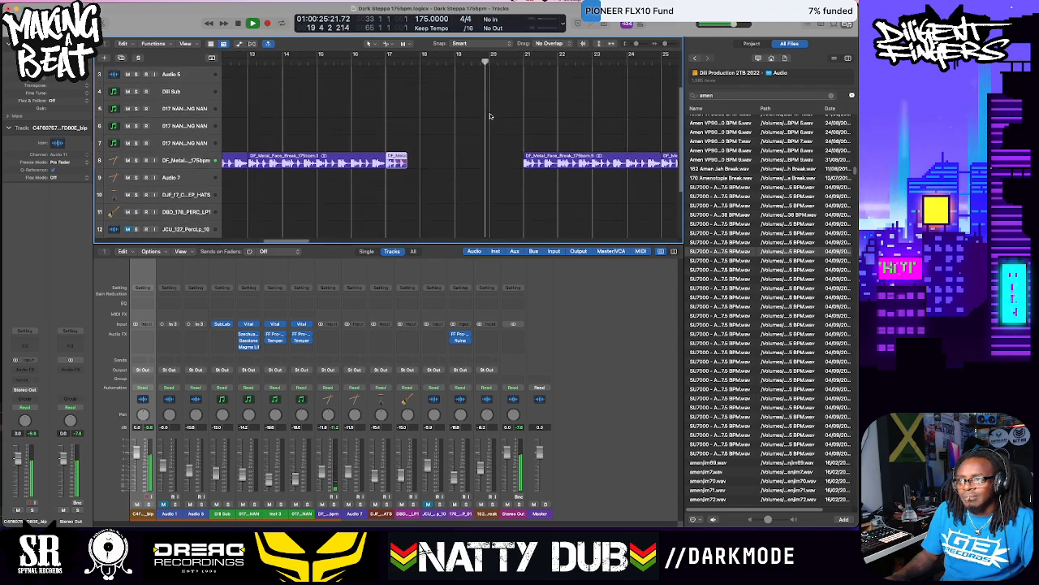
pyautogui.hscroll(10, 504, 159)
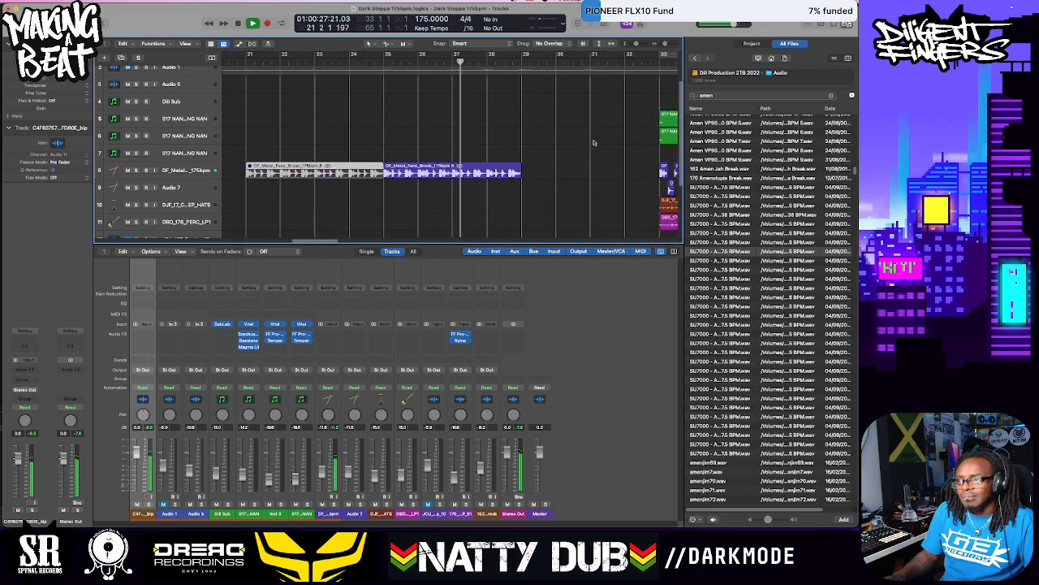
pyautogui.hscroll(-8, 463, 145)
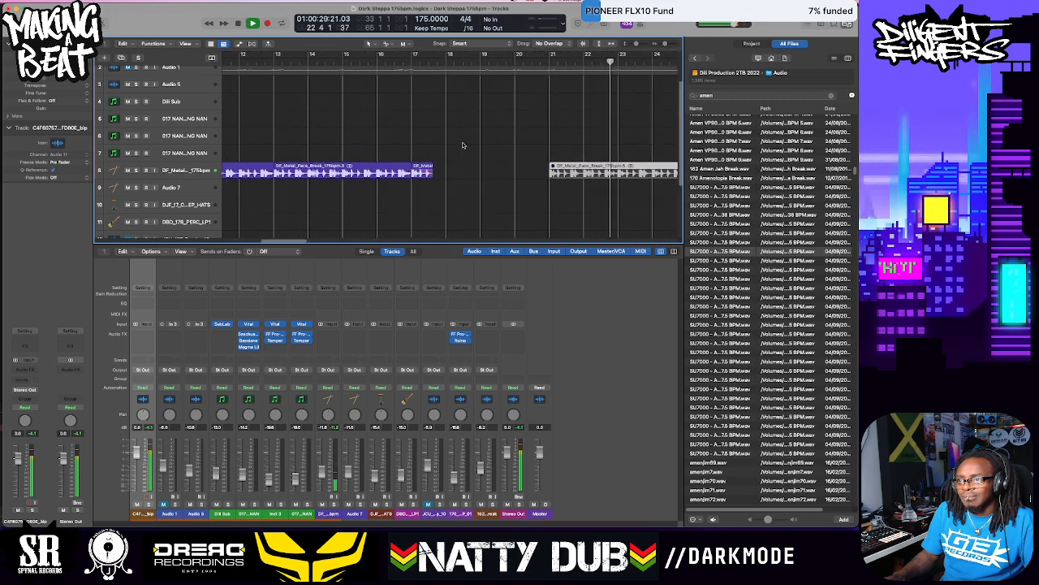
pyautogui.rightClick(534, 167)
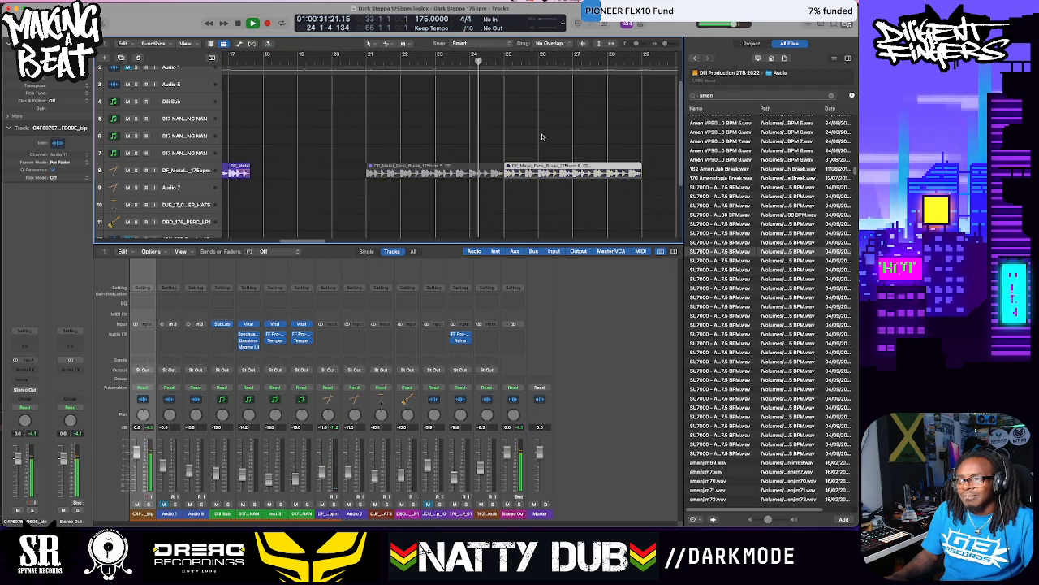
pyautogui.hscroll(3, 543, 136)
pyautogui.scroll(1, 542, 137)
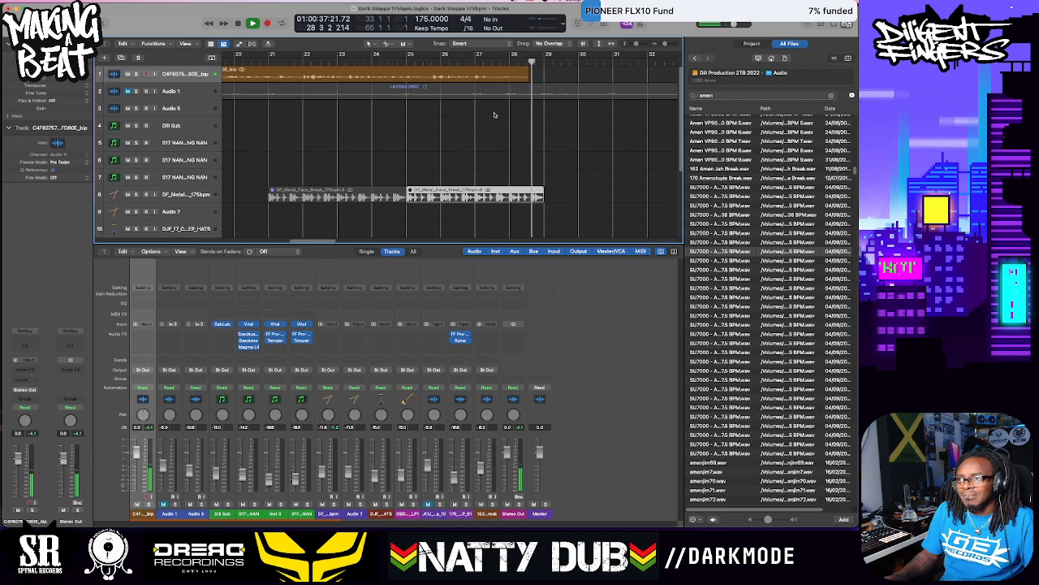
# Move the bounced movie audio region to start at bar 18 and extend the bar 17 DF_Metal_Face_Break region to bar 19
pyautogui.moveTo(492, 75); pyautogui.dragTo(525, 79)
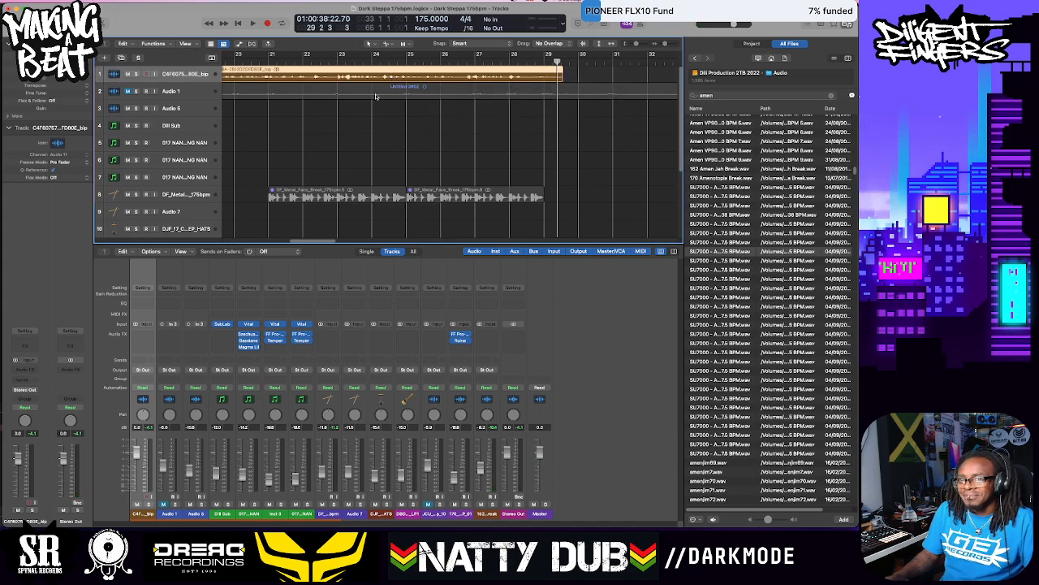
pyautogui.press('super+Left')
pyautogui.press('super+Left')
pyautogui.press('super+Left')
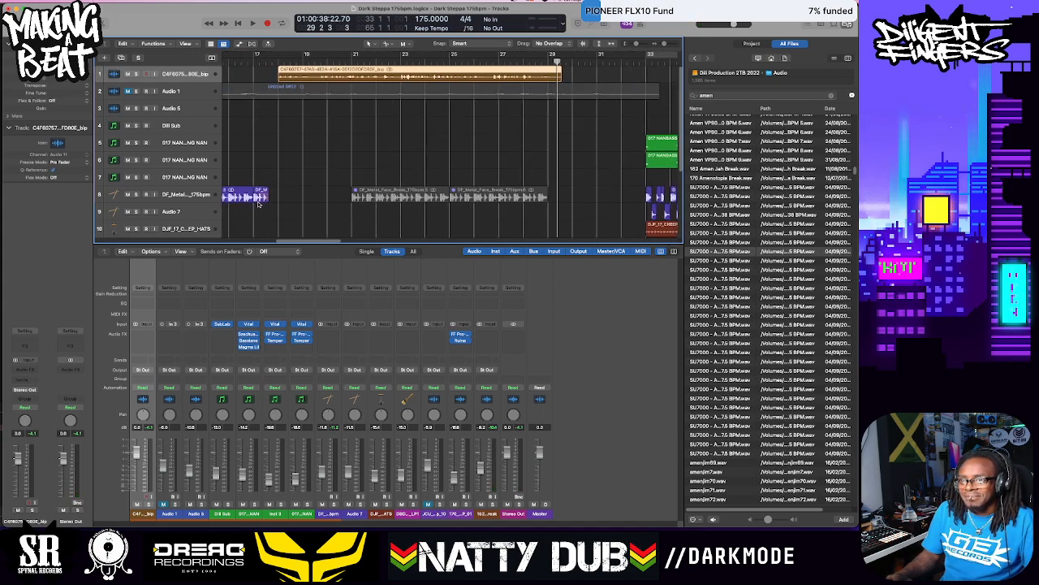
pyautogui.moveTo(266, 197); pyautogui.dragTo(302, 197)
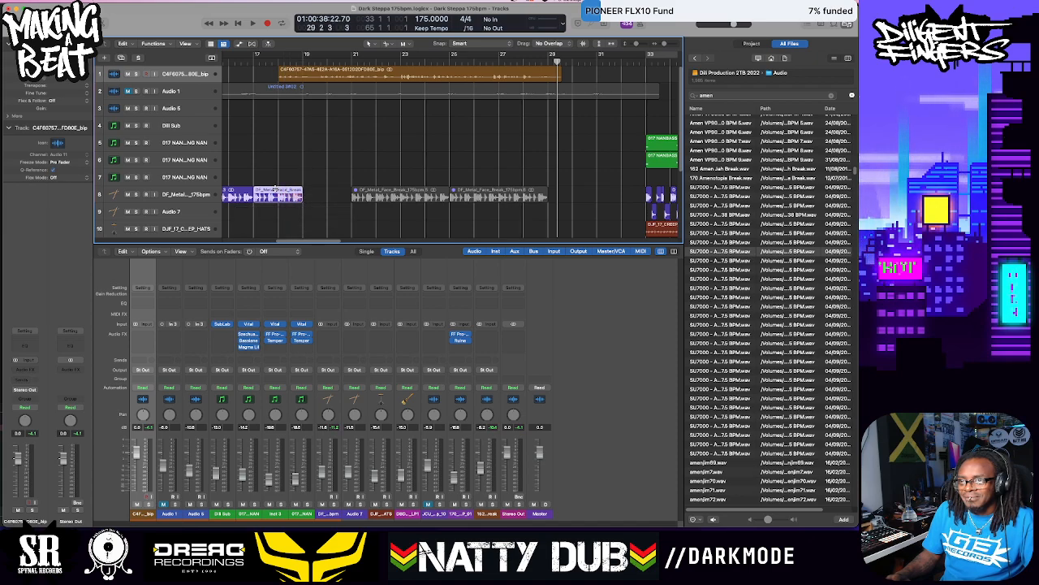
# Play the arrangement from just before bar 17 and turn on cycling for the bar 33 to 65 section
pyautogui.click(244, 66)
pyautogui.press('space')
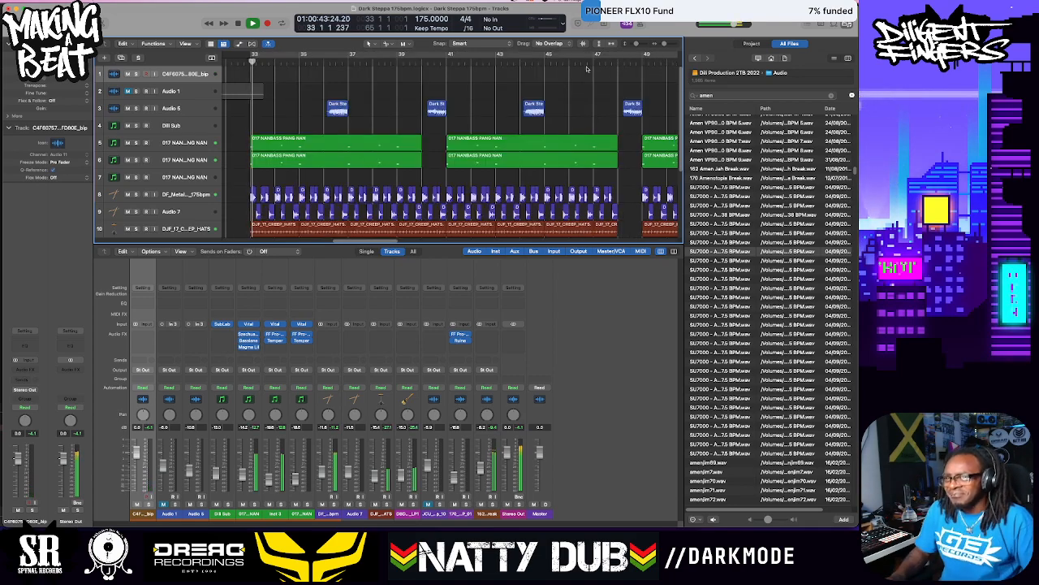
pyautogui.click(363, 55)
# Review the intro and the bar 33 to 65 drop section during playback
pyautogui.press('super+Left')
pyautogui.press('super+Left')
pyautogui.press('super+Left')
pyautogui.press('super+Left')
pyautogui.press('super+Left')
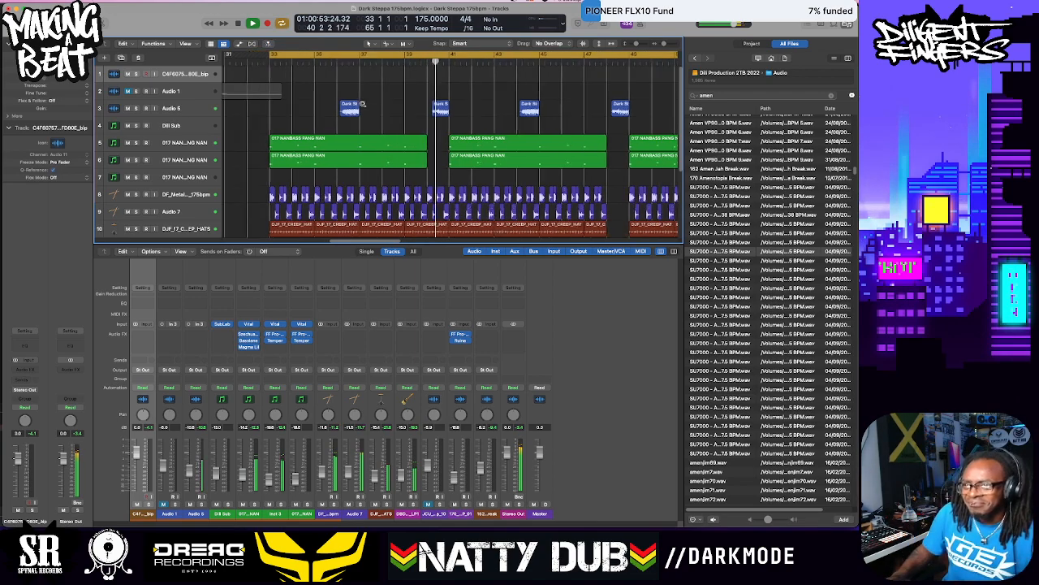
pyautogui.hscroll(-10, 348, 115)
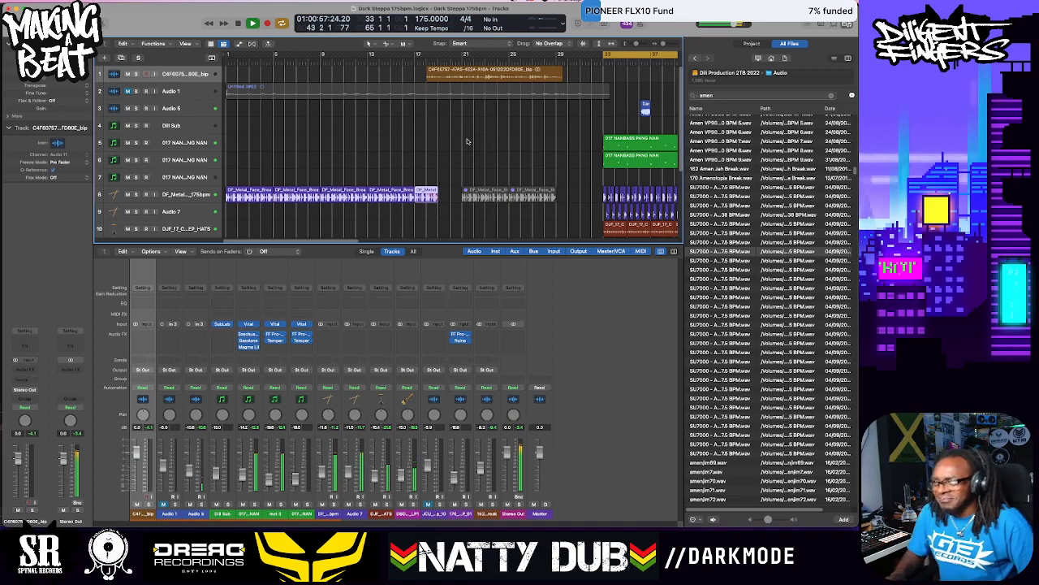
pyautogui.hscroll(10, 511, 145)
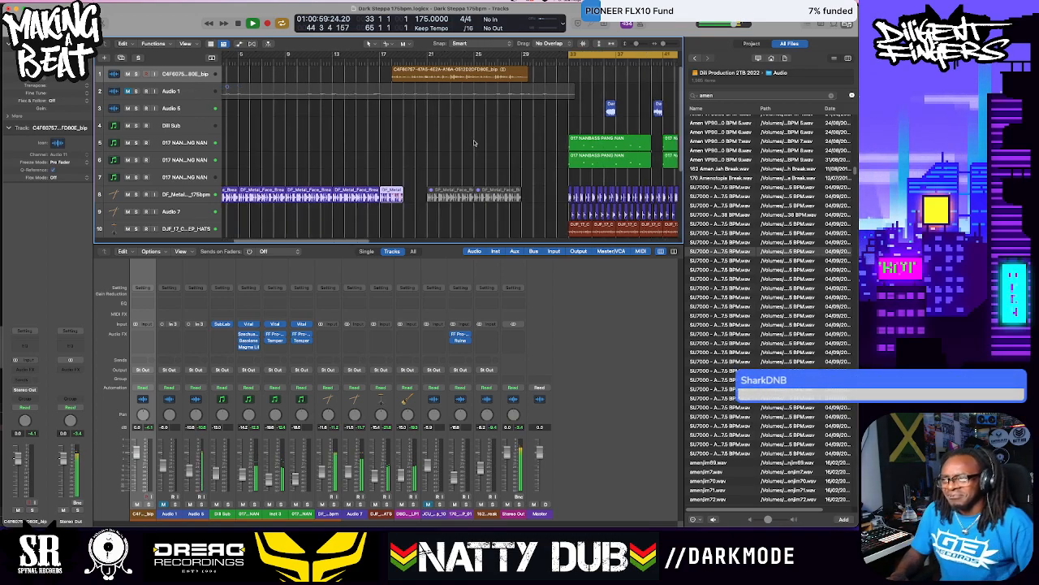
pyautogui.hscroll(2, 452, 139)
pyautogui.hscroll(-2, 453, 137)
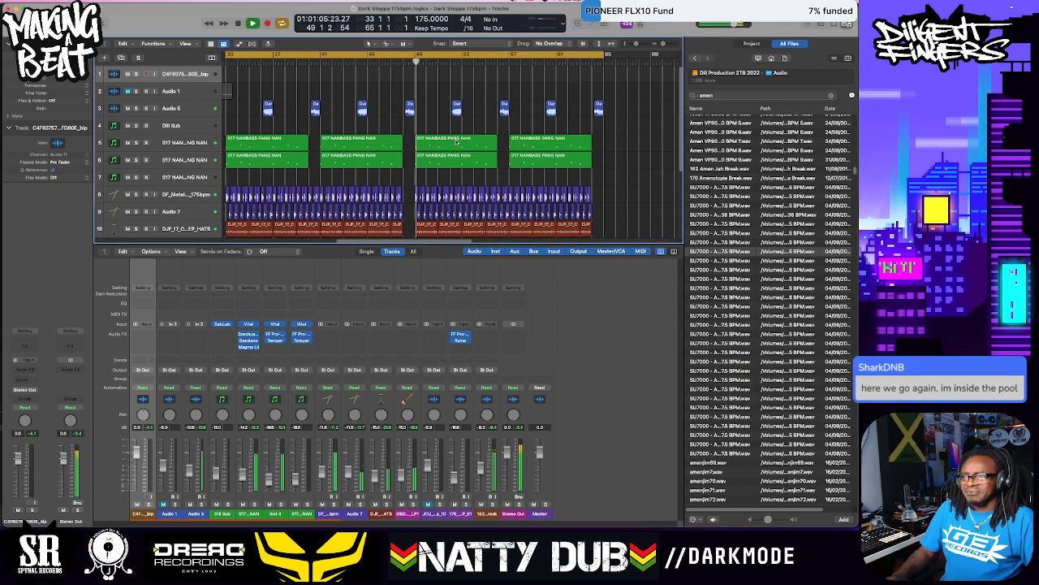
pyautogui.scroll(-1, 470, 147)
pyautogui.scroll(-2, 470, 147)
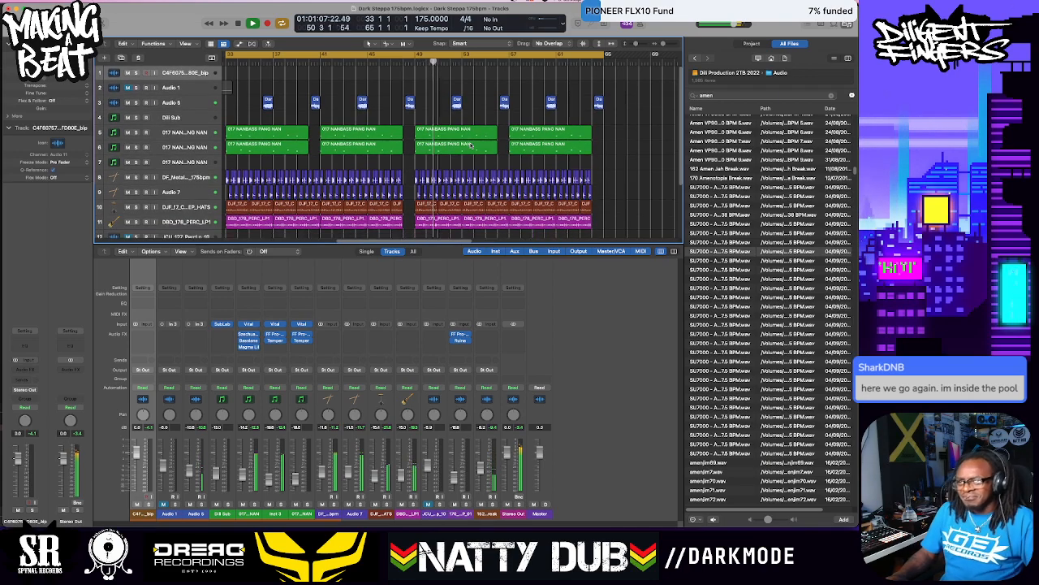
# Copy all regions of the bar 33 to 65 drop section to bar 65 and extend the cycle range to bar 97
pyautogui.scroll(-4, 471, 145)
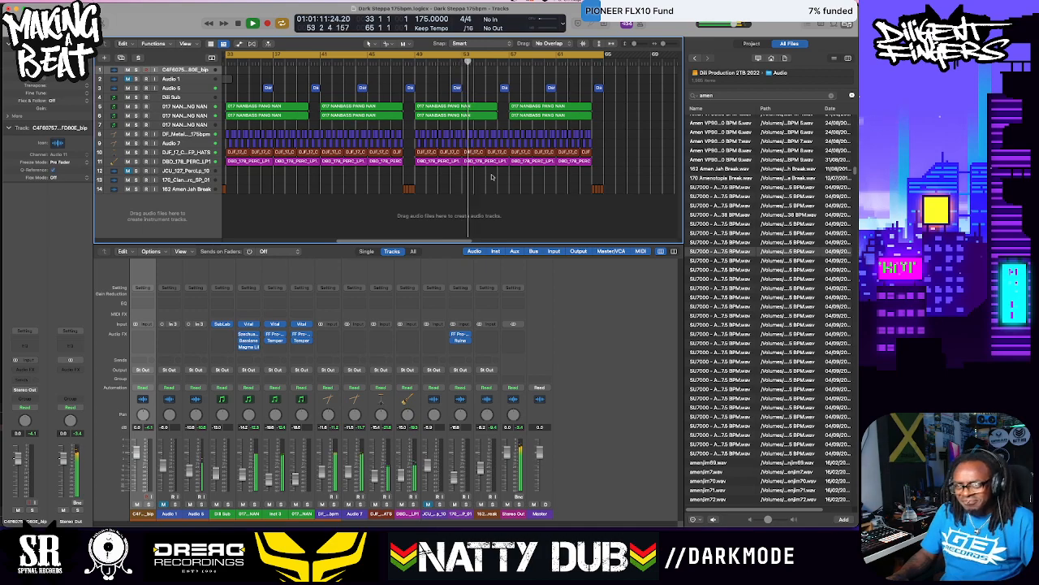
pyautogui.hscroll(-2, 492, 177)
pyautogui.hscroll(4, 580, 186)
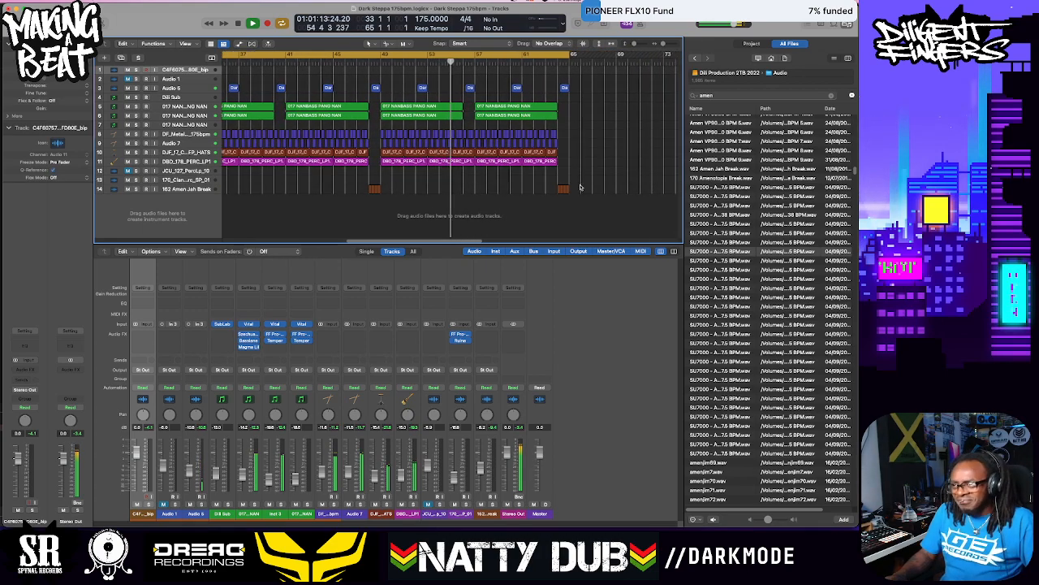
pyautogui.moveTo(579, 191); pyautogui.dragTo(332, 91)
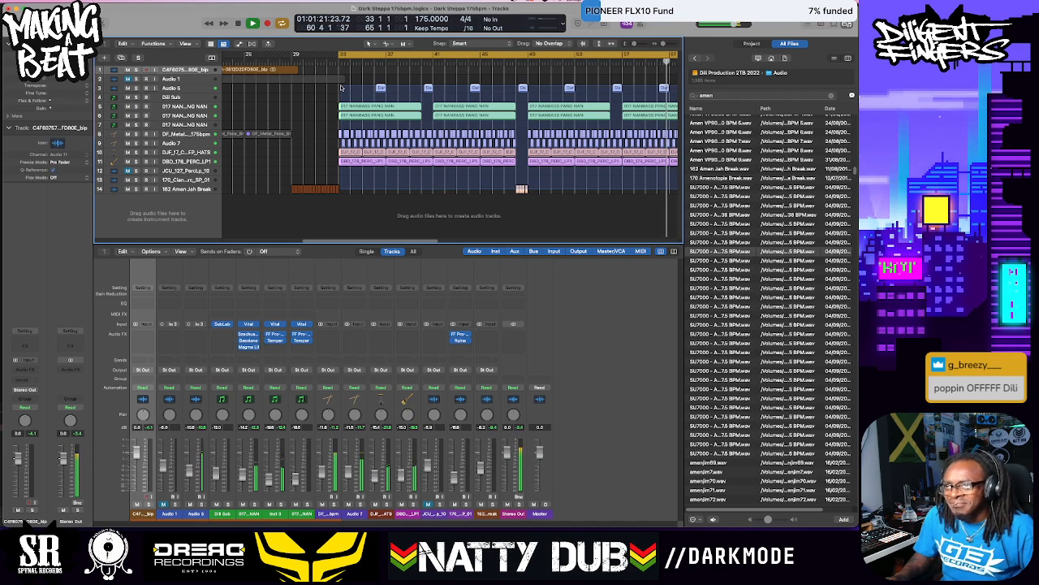
pyautogui.moveTo(355, 108); pyautogui.dragTo(587, 121)
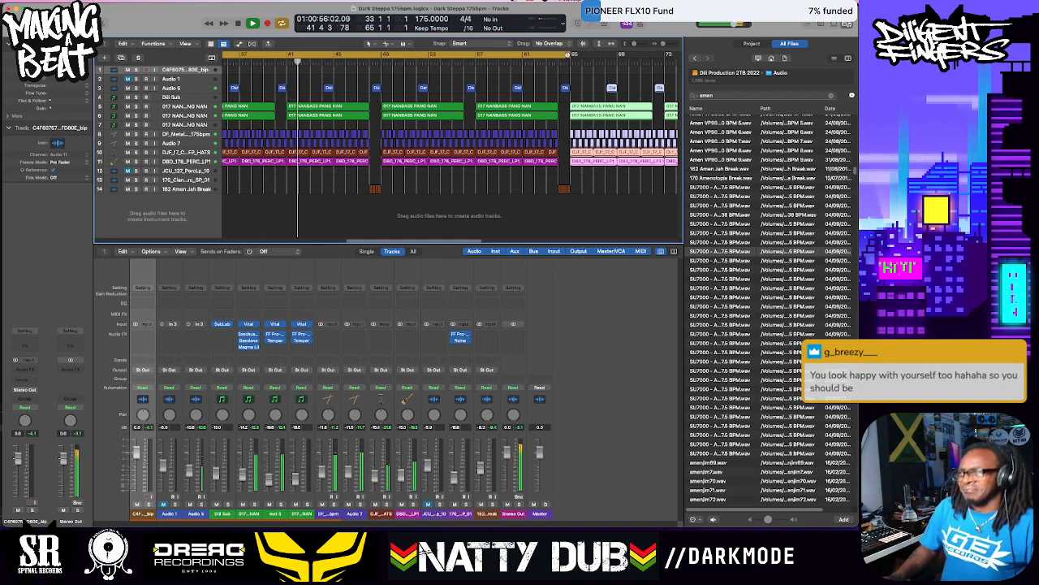
pyautogui.moveTo(567, 54)
pyautogui.mouseDown()
pyautogui.moveTo(737, 65)
pyautogui.moveTo(539, 67)
pyautogui.moveTo(570, 69)
pyautogui.mouseUp()
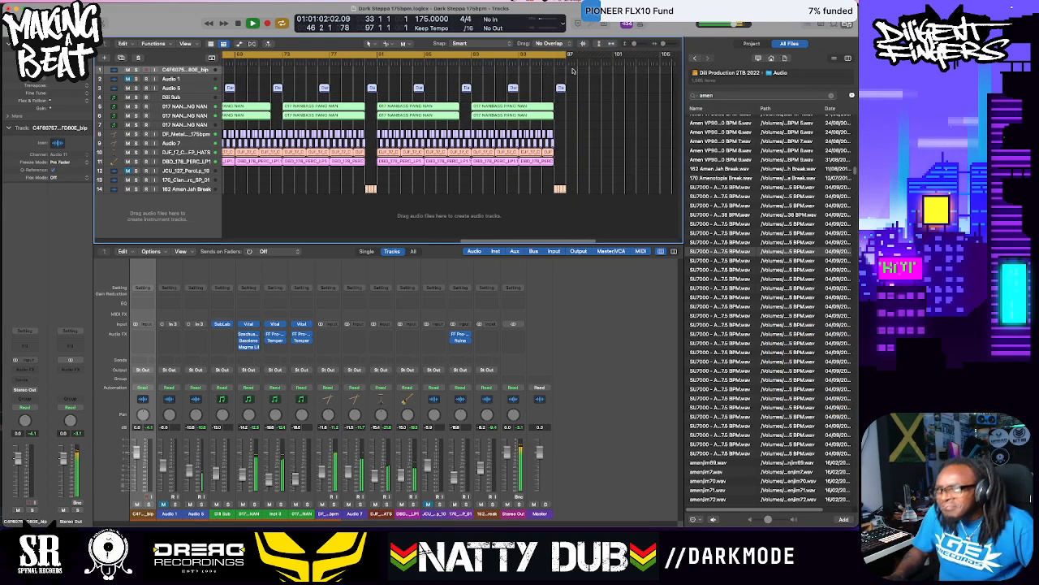
# Delete the notes at bars 65 and 67 from the lower 017 NANBASS PANG NAN region starting at bar 65
pyautogui.hscroll(-5, 561, 88)
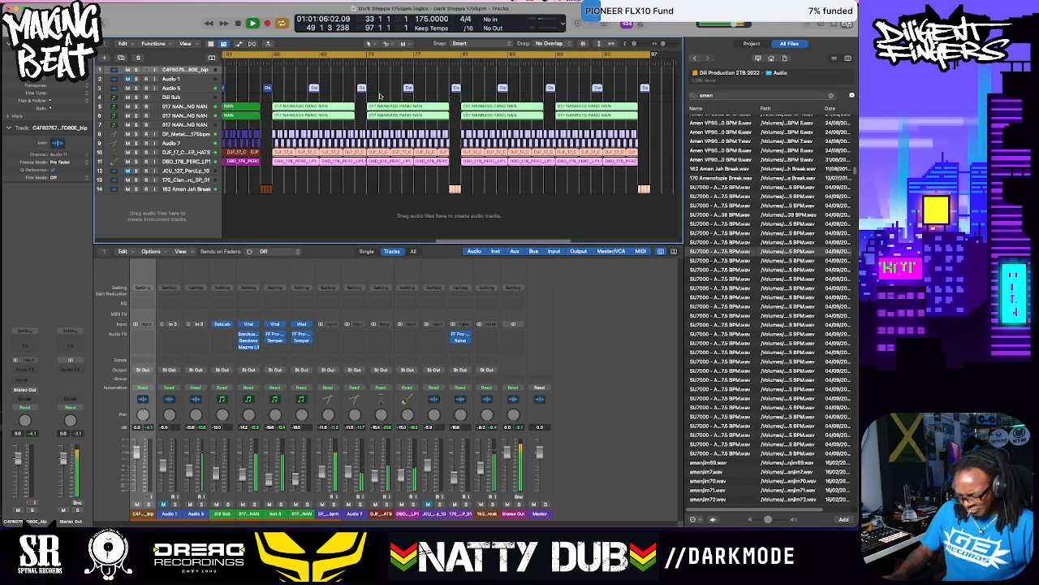
pyautogui.hscroll(-5, 417, 95)
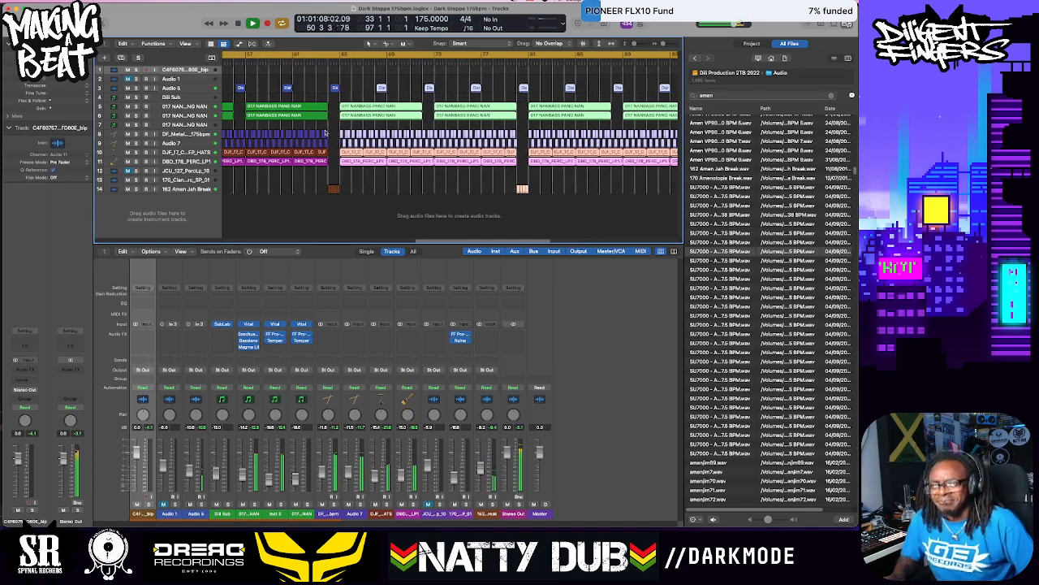
pyautogui.scroll(5, 418, 87)
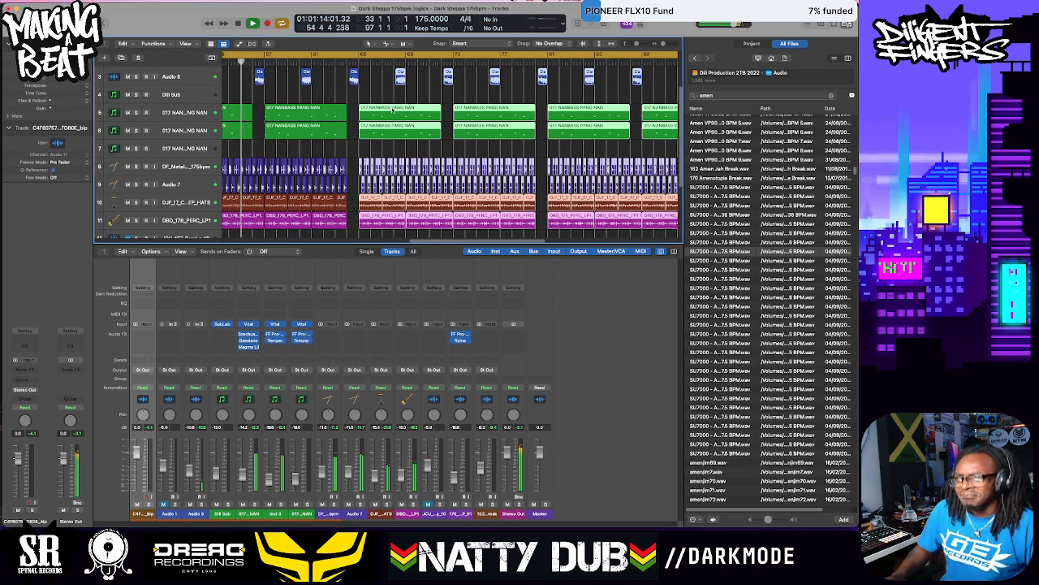
pyautogui.click(381, 95)
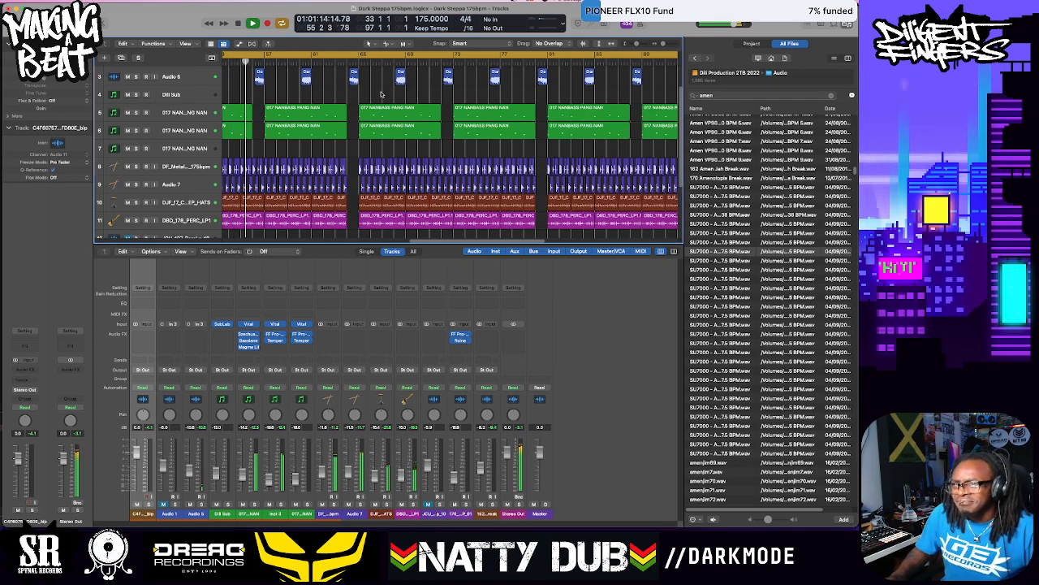
pyautogui.click(371, 135)
pyautogui.doubleClick(371, 135)
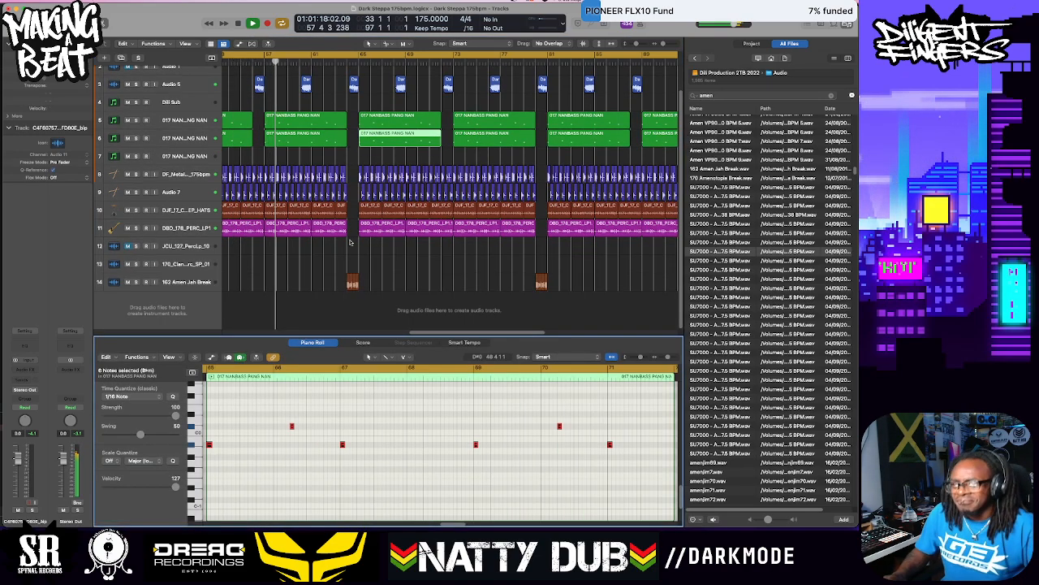
pyautogui.click(209, 444)
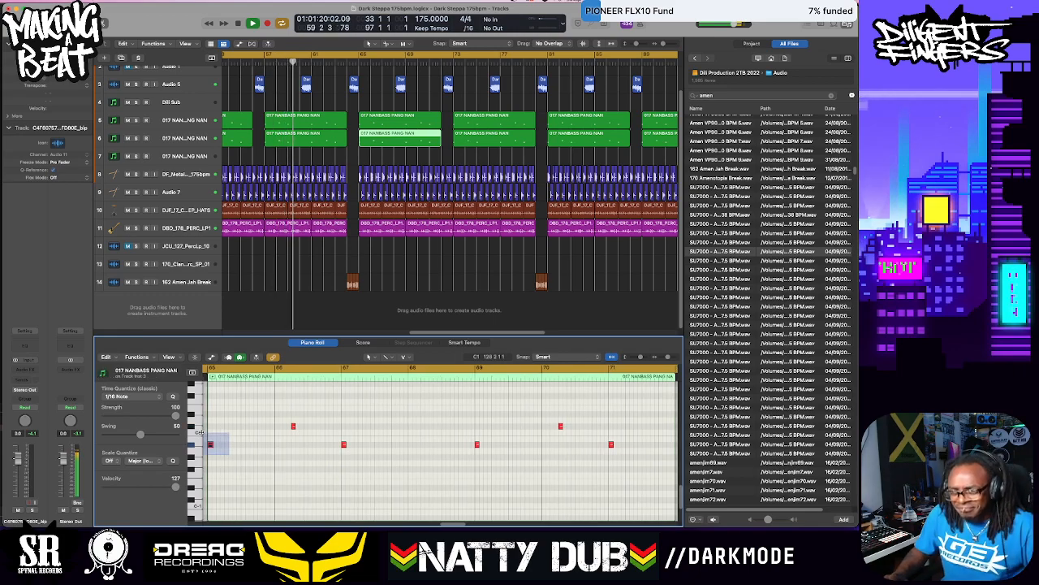
pyautogui.press('Delete')
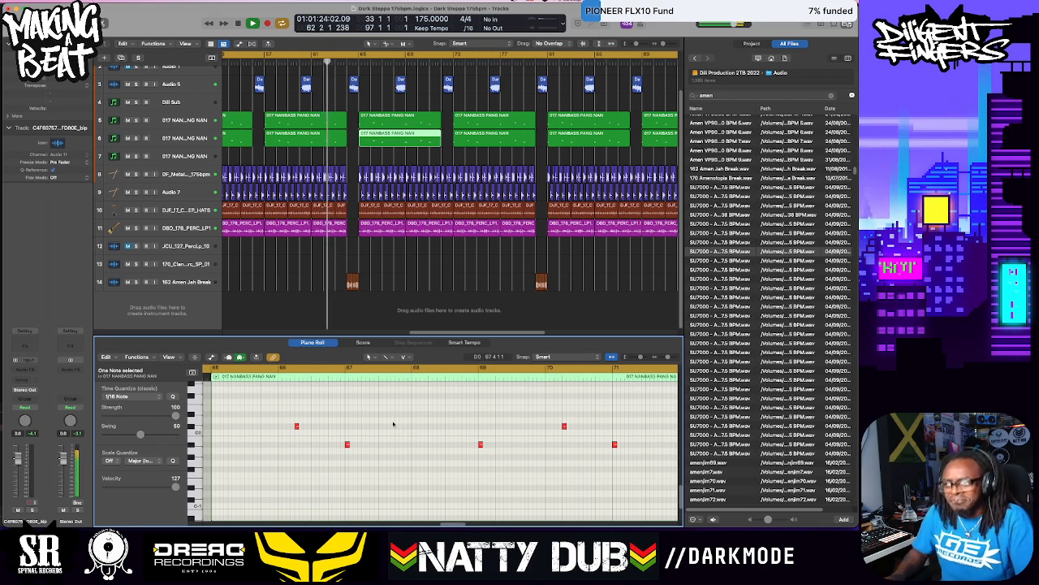
pyautogui.hscroll(3, 381, 427)
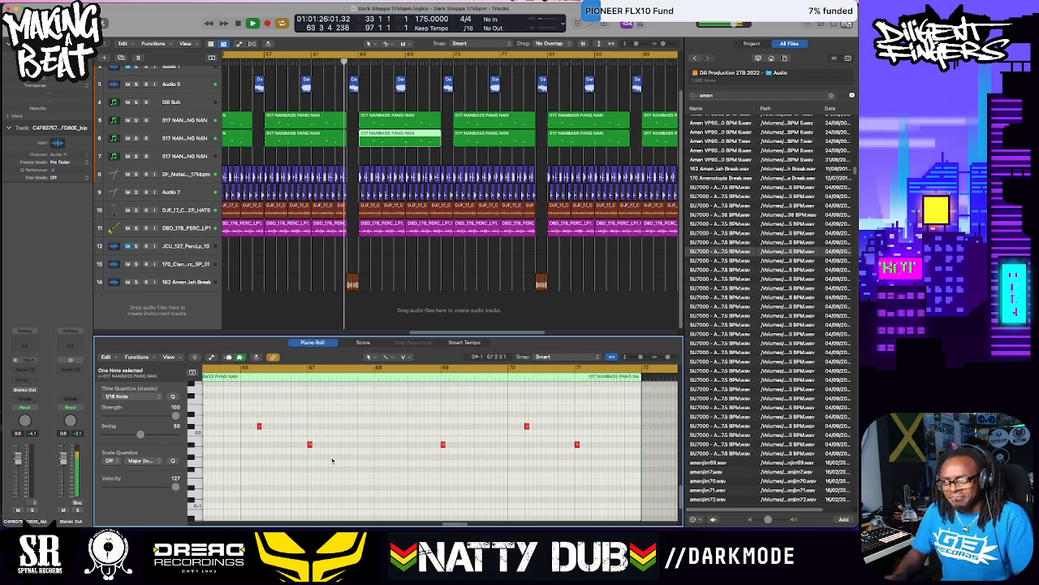
pyautogui.moveTo(332, 461); pyautogui.dragTo(299, 429)
pyautogui.press('Delete')
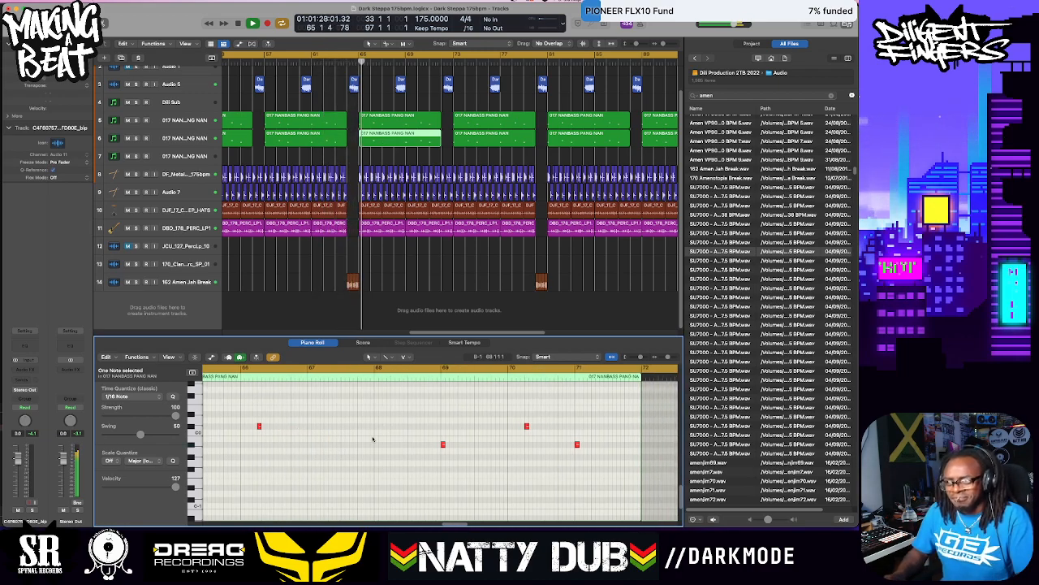
pyautogui.hscroll(3, 369, 436)
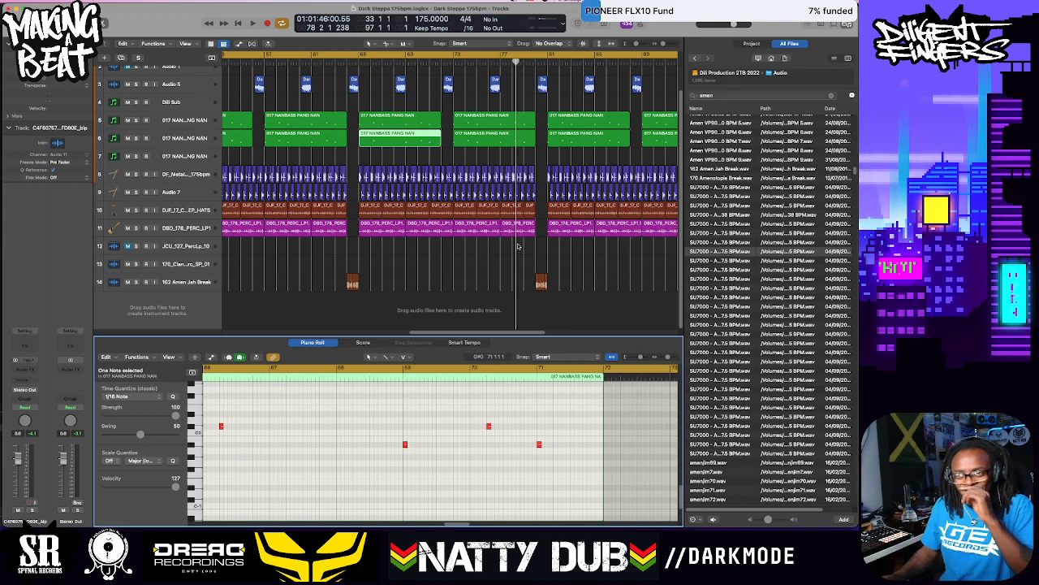
# Open the movie audio region at bar 18 for audio file editing and normalize it
pyautogui.scroll(-5, 524, 249)
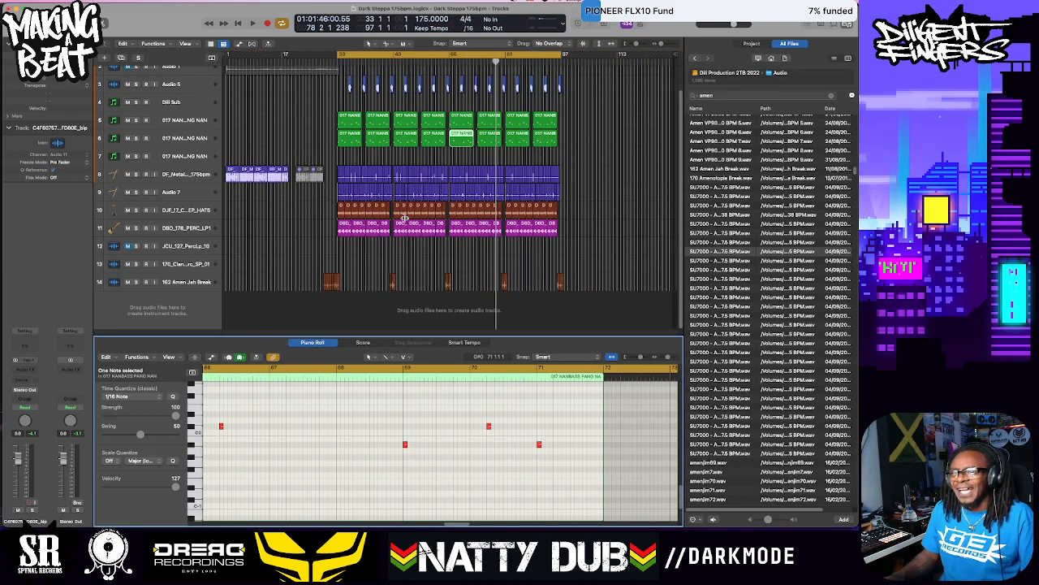
pyautogui.scroll(2, 380, 169)
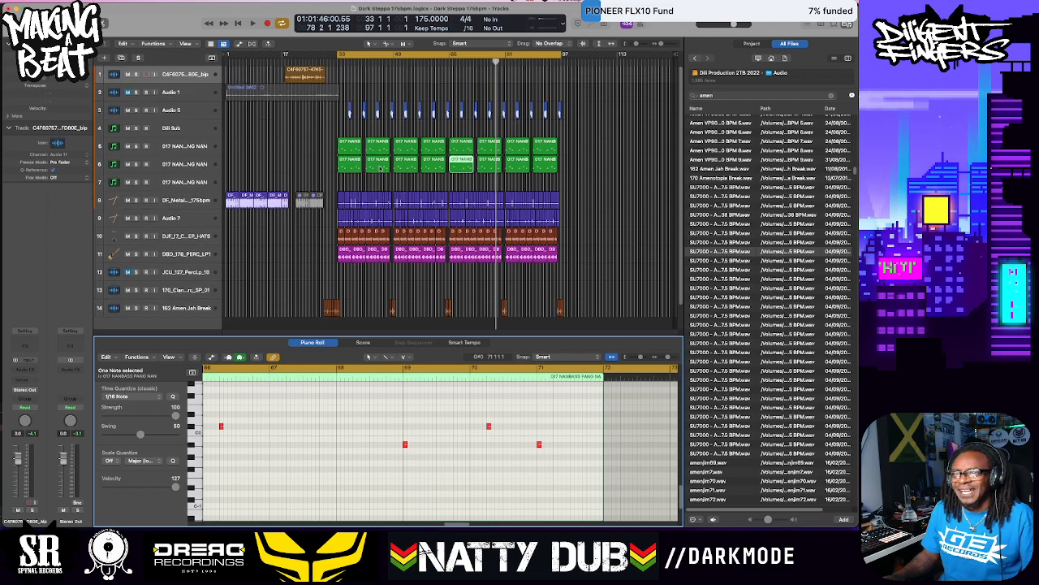
pyautogui.click(307, 77)
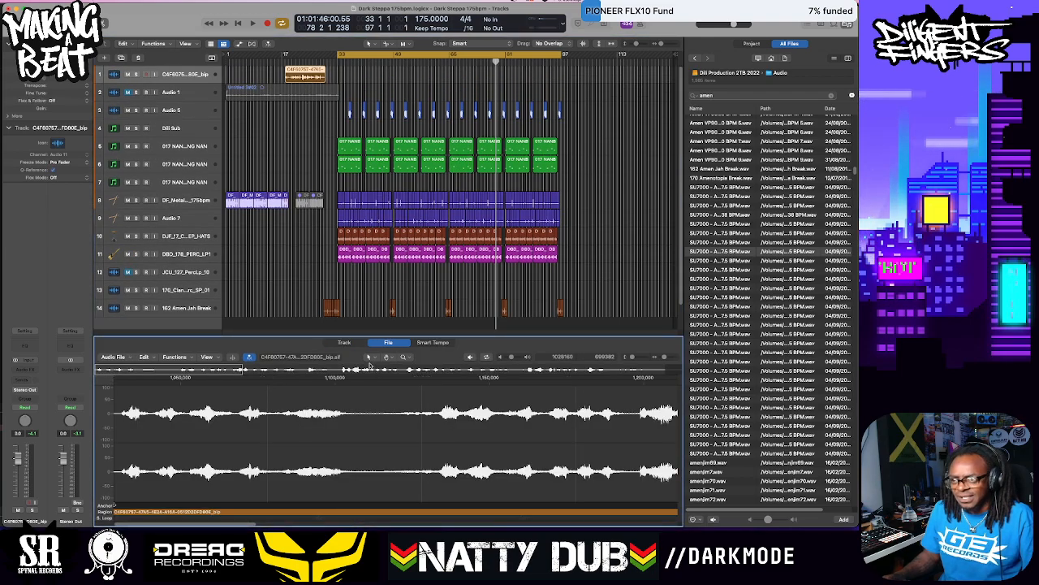
pyautogui.click(184, 359)
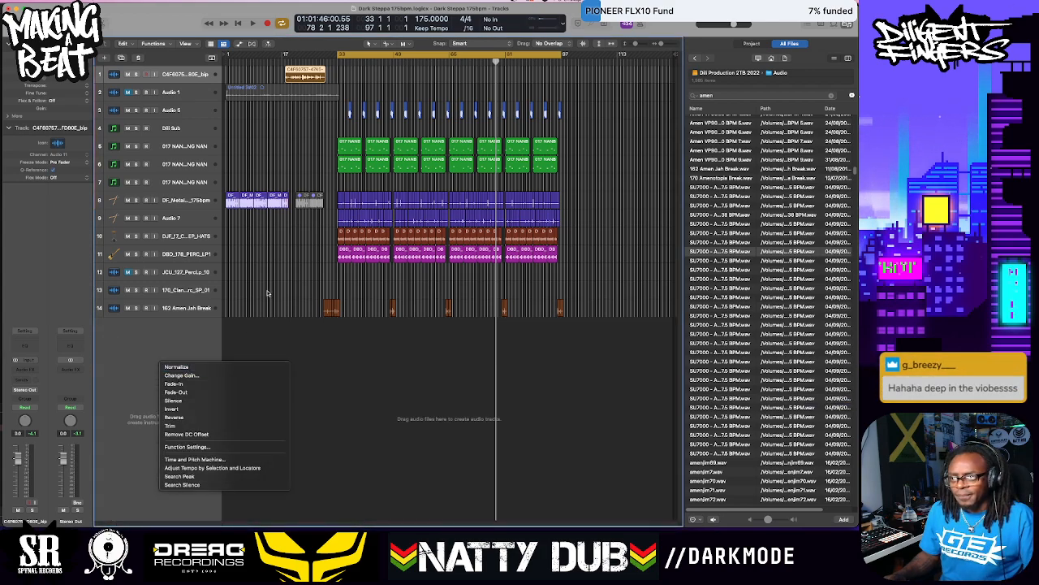
pyautogui.click(289, 348)
pyautogui.doubleClick(313, 77)
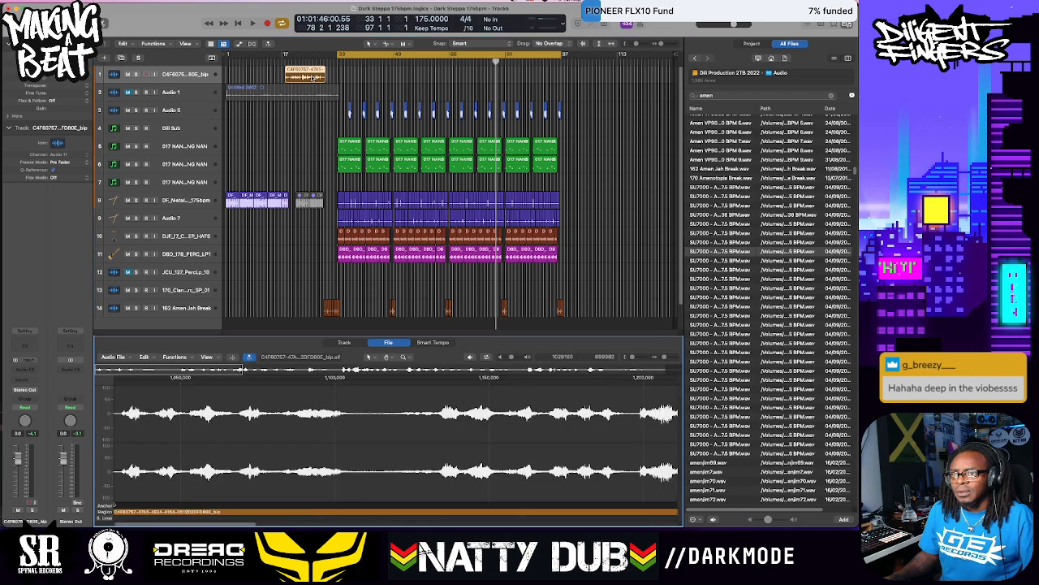
pyautogui.click(183, 359)
pyautogui.click(186, 366)
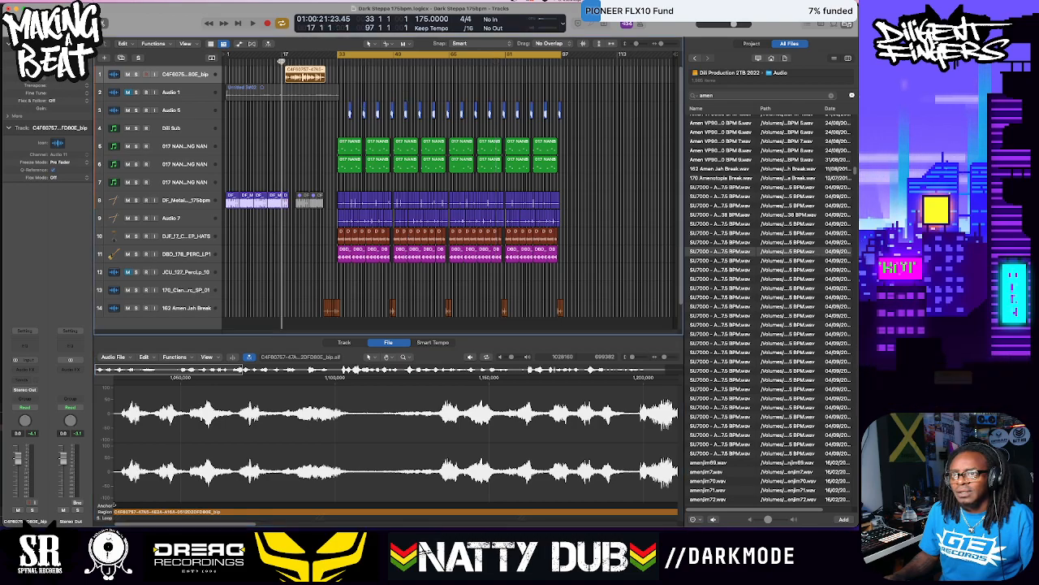
# Turn off cycling and play the intro with the movie audio from bar 17
pyautogui.press('space')
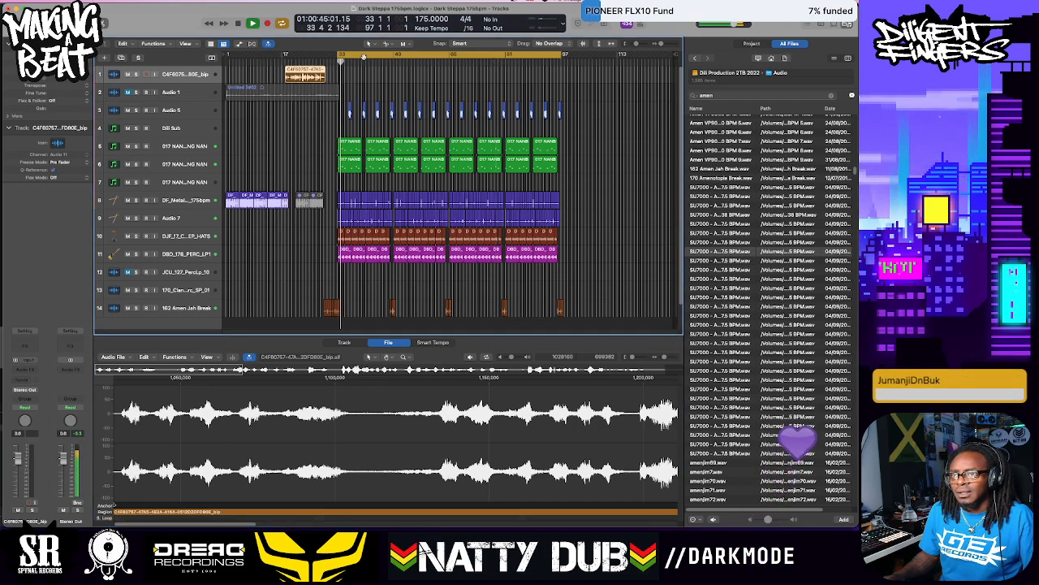
pyautogui.click(294, 61)
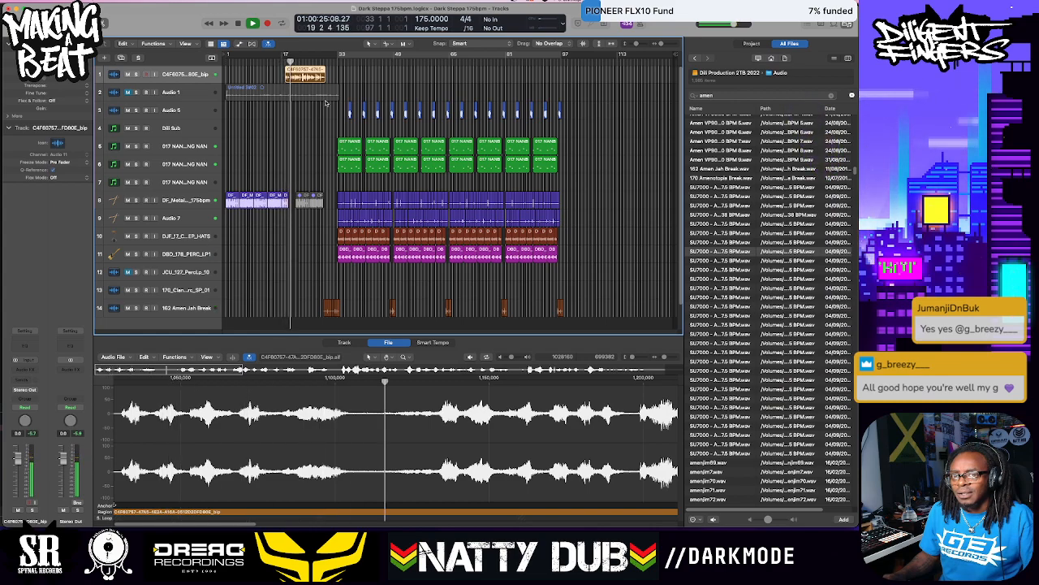
pyautogui.scroll(5, 341, 114)
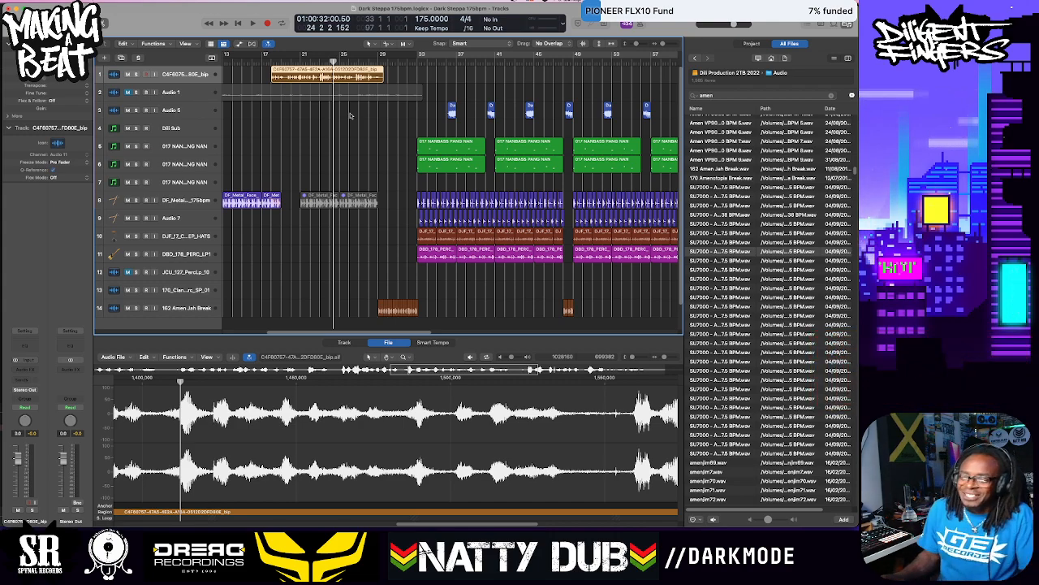
pyautogui.click(263, 60)
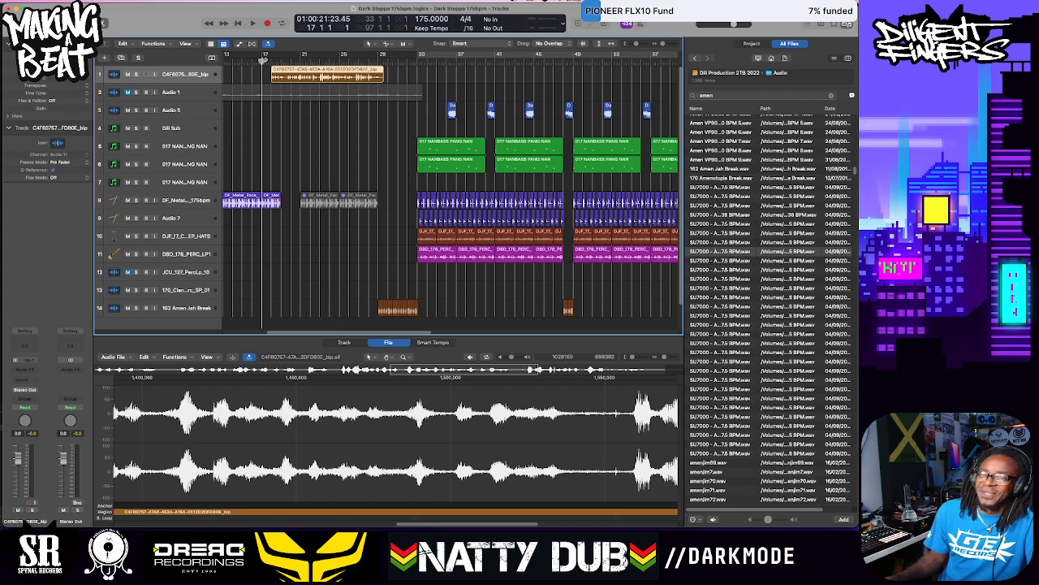
pyautogui.press('space')
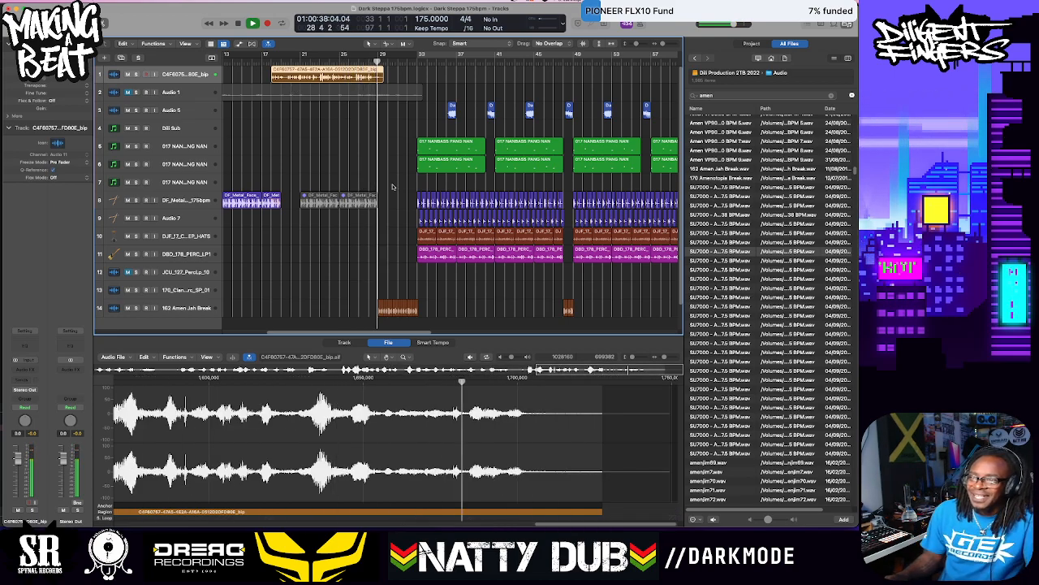
# Duplicate the DF_Metal_Face_Break track with its settings and move all the intro break regions before bar 33 onto the new track
pyautogui.click(191, 201)
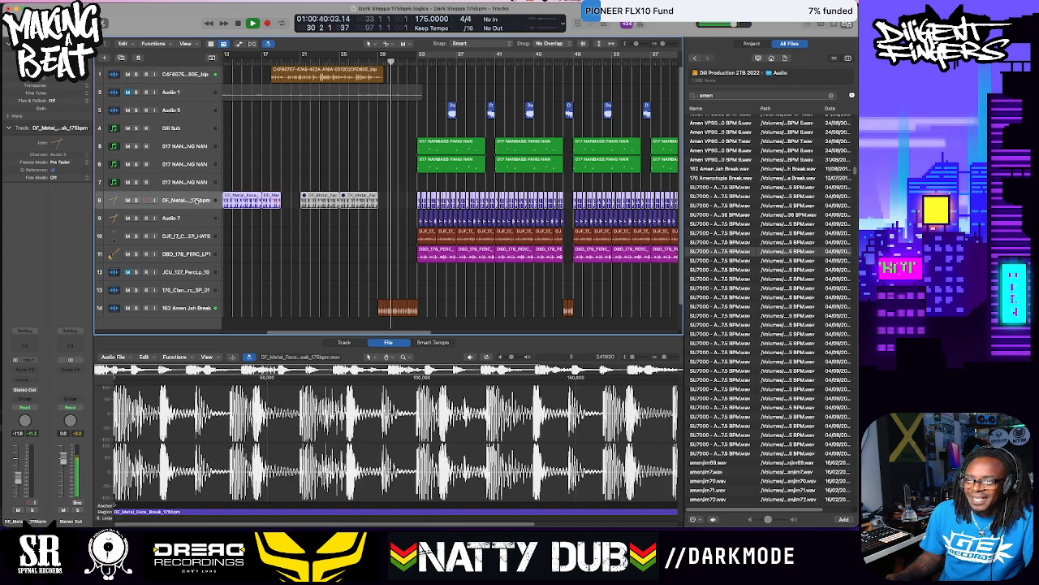
pyautogui.click(121, 59)
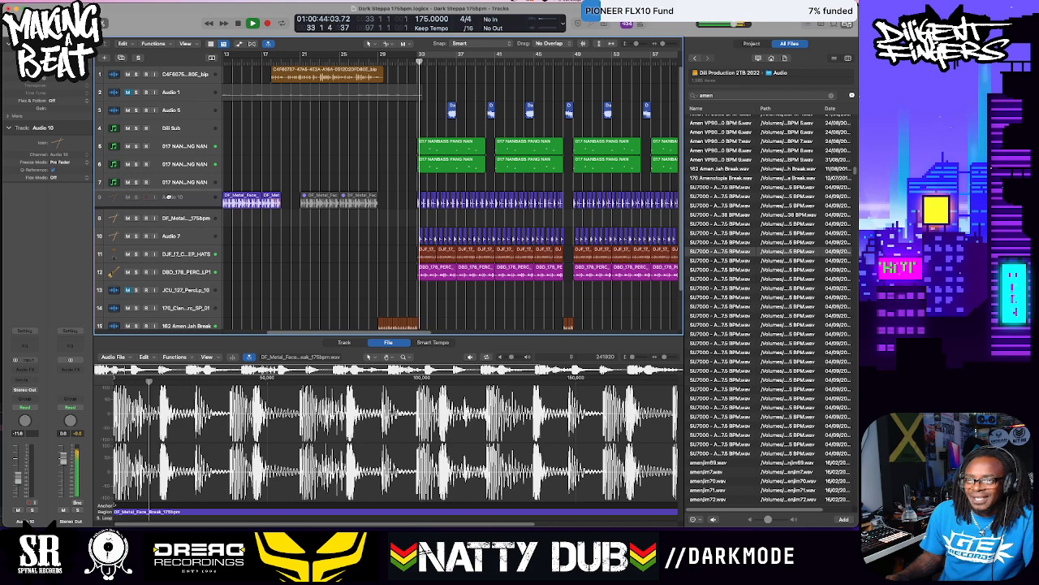
pyautogui.moveTo(166, 217); pyautogui.dragTo(167, 200)
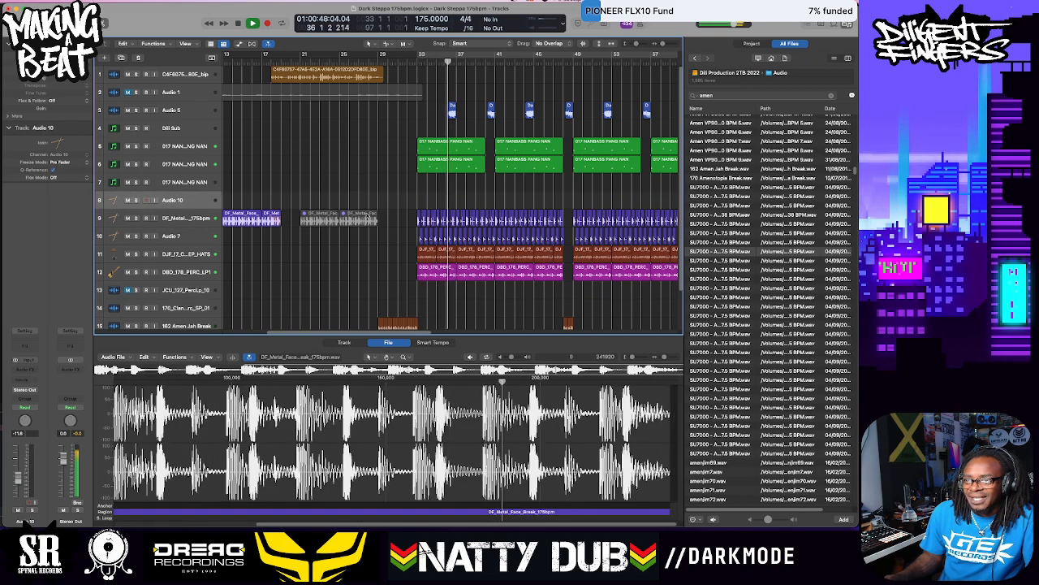
pyautogui.hscroll(-5, 350, 199)
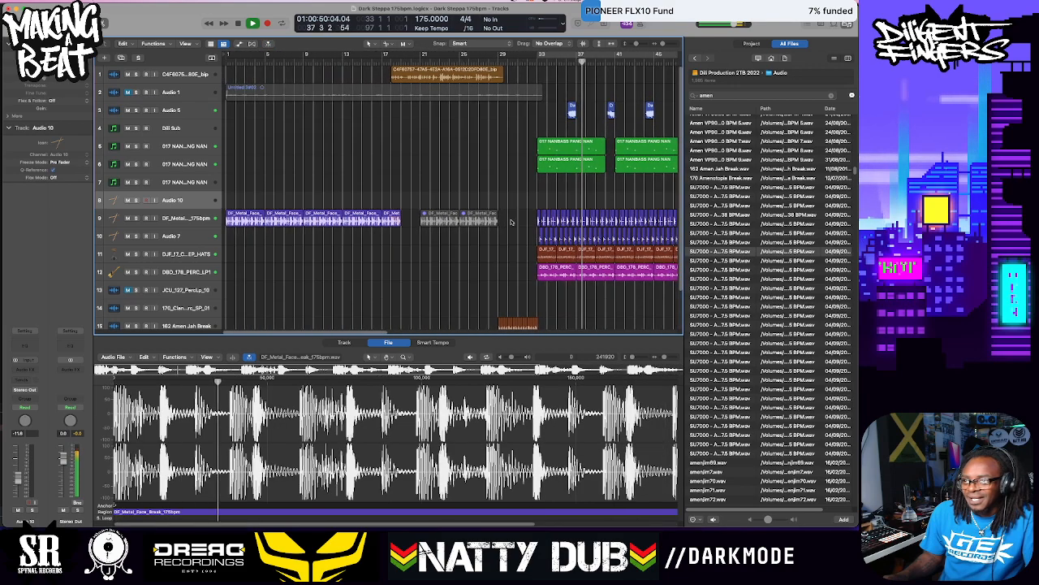
pyautogui.press('space')
pyautogui.moveTo(511, 217); pyautogui.dragTo(251, 213)
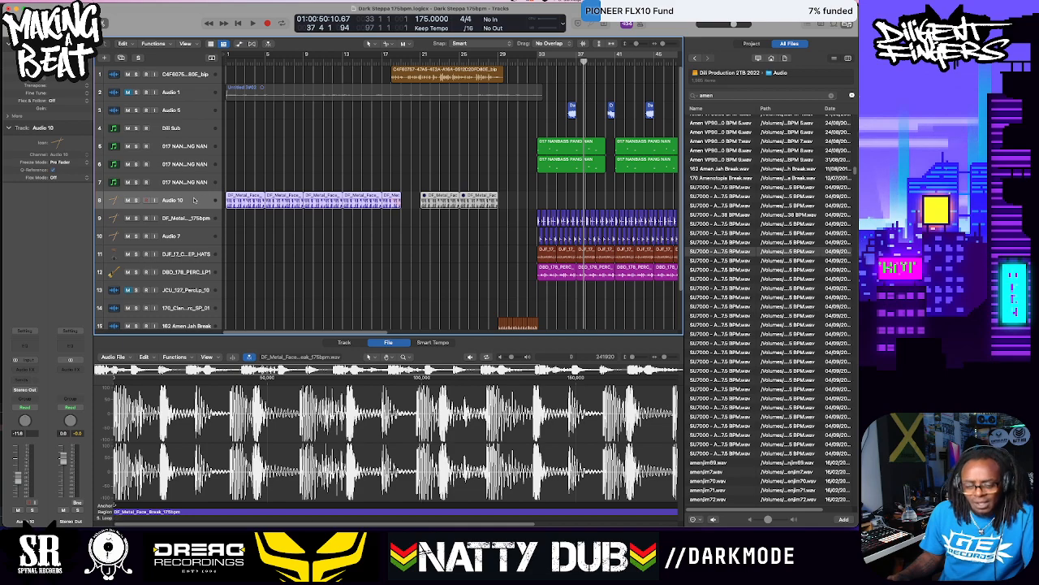
# Insert the stereo MetaFilter (s) plug-in on the new intro break track
pyautogui.click(27, 371)
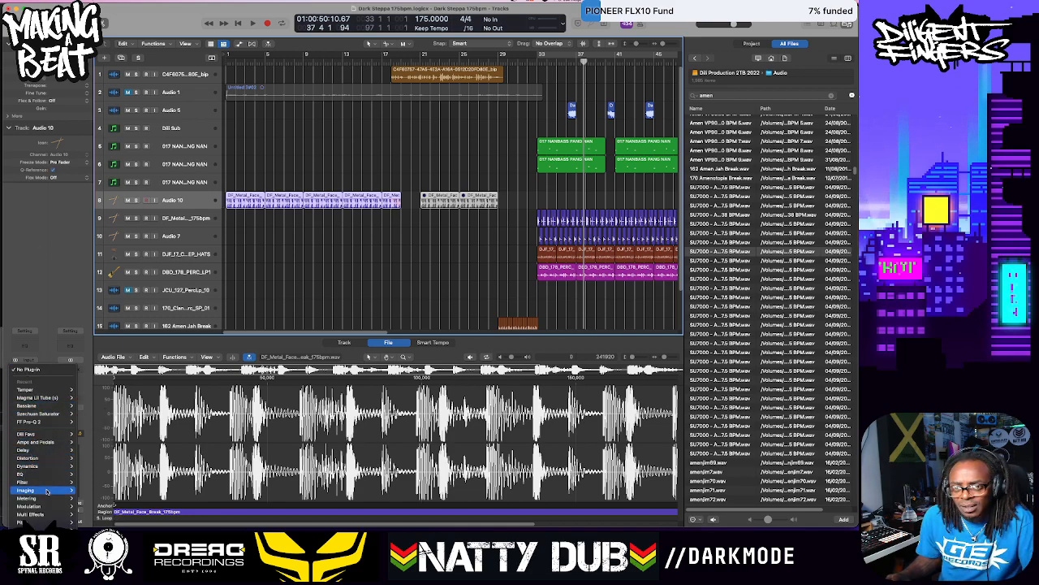
pyautogui.moveTo(66, 435)
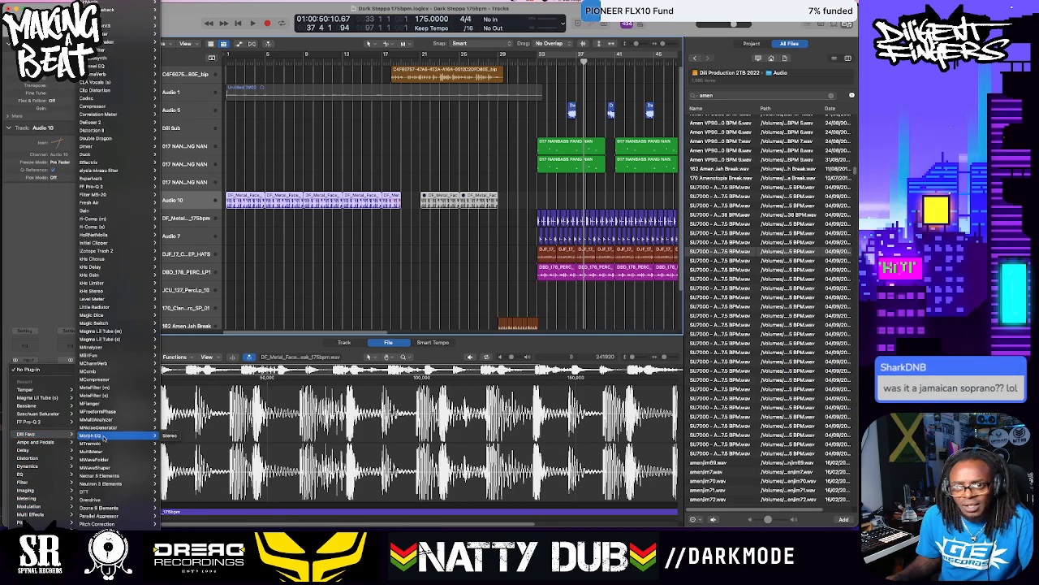
pyautogui.moveTo(112, 390)
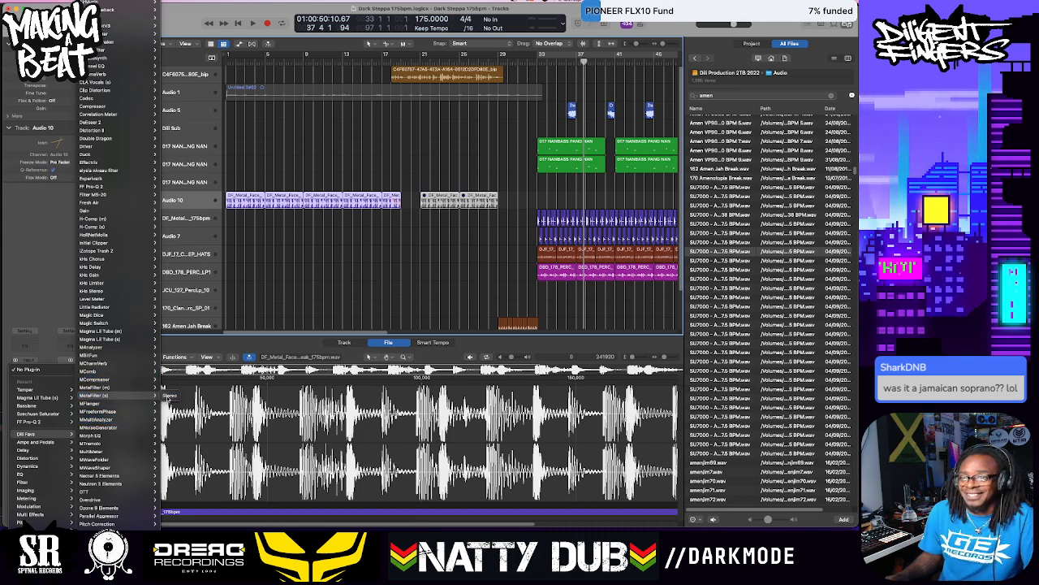
pyautogui.click(169, 395)
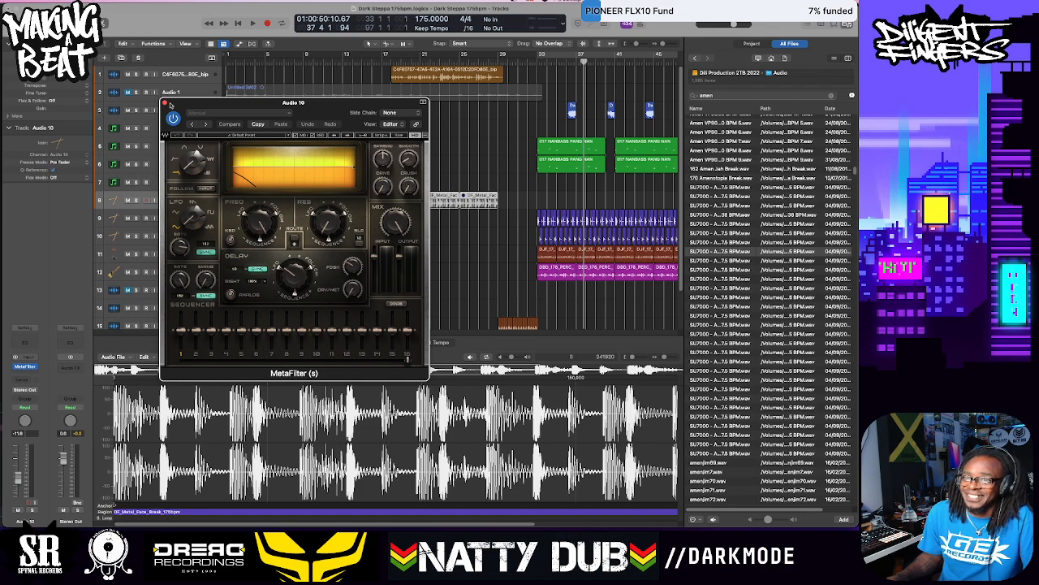
# Close the MetaFilter window and show the plug-in's Vcf Freq automation lane on the new intro break track
pyautogui.click(166, 103)
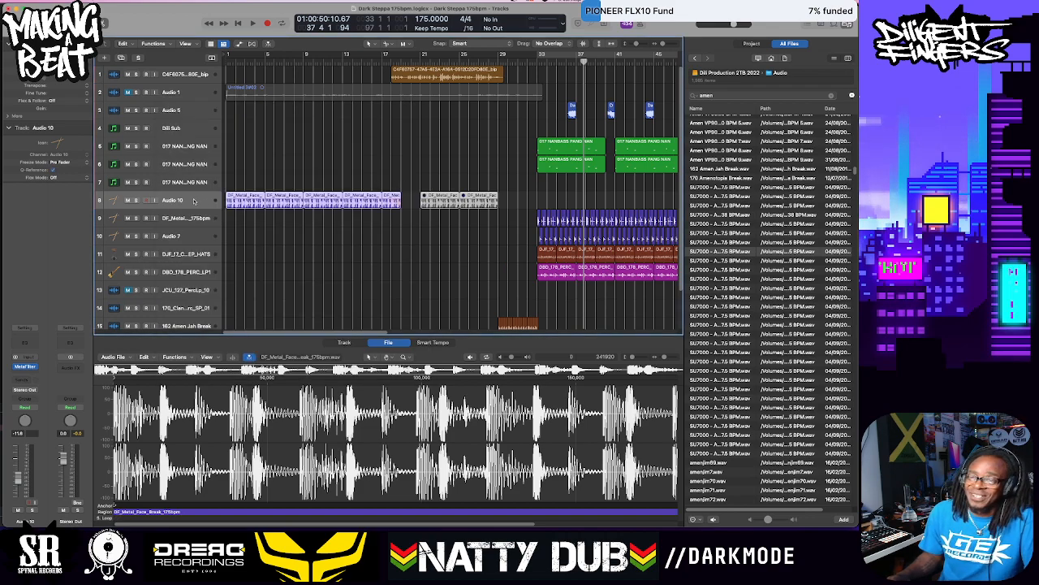
pyautogui.press('a')
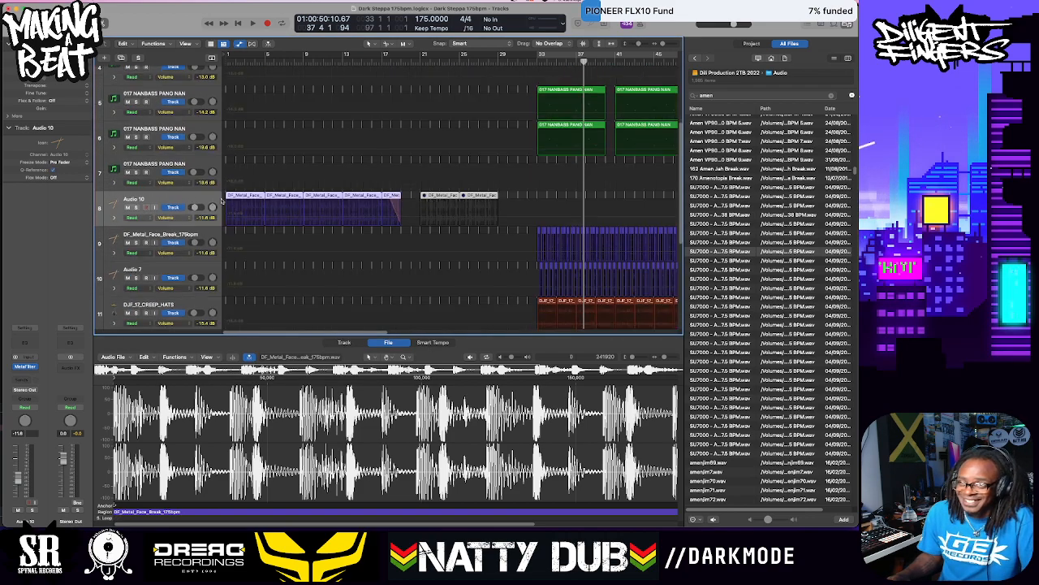
pyautogui.click(169, 218)
pyautogui.moveTo(209, 282)
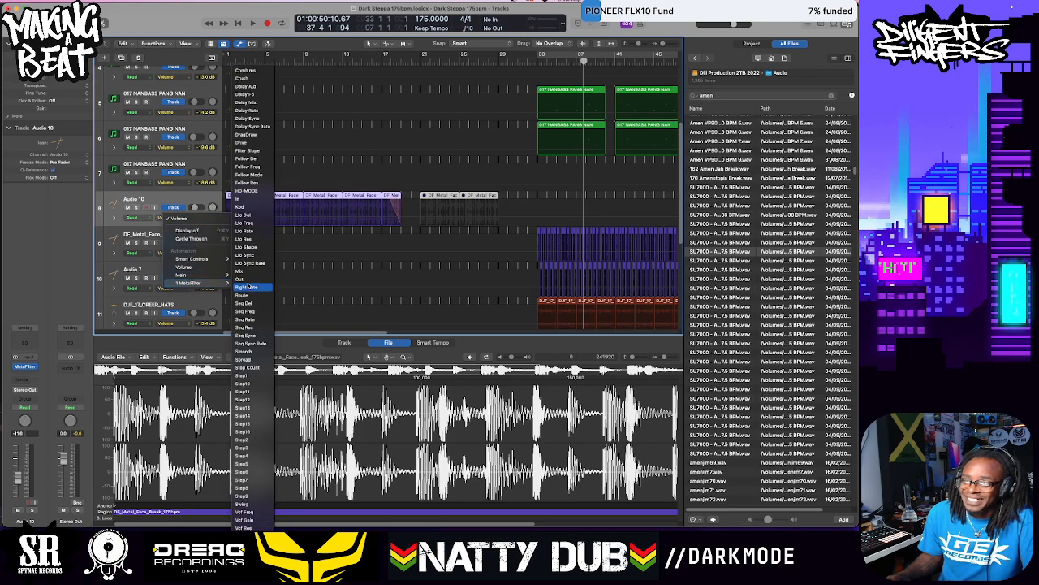
pyautogui.click(253, 527)
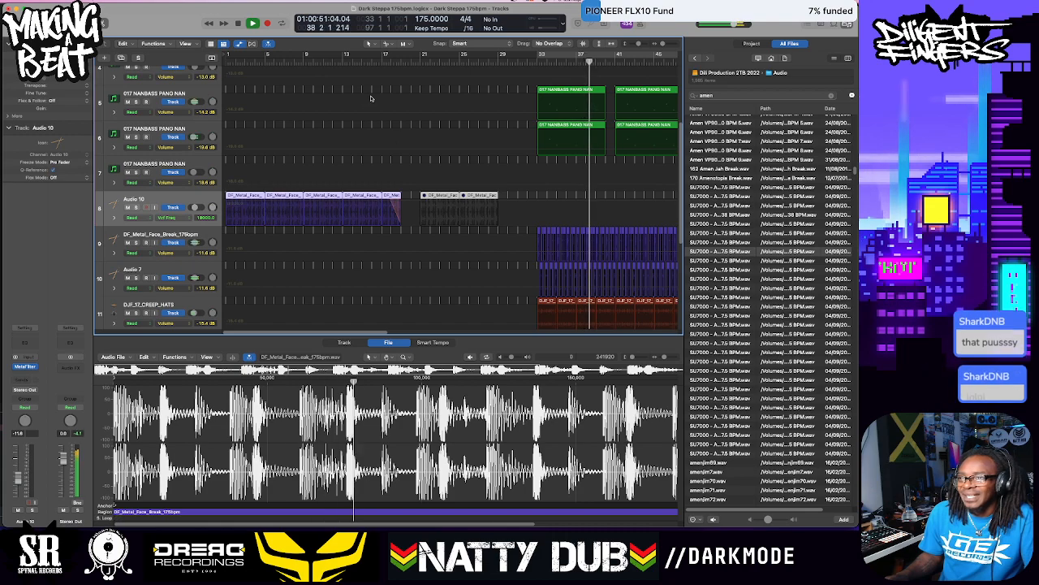
# Draw Vcf Freq automation falling from 18000 at bar 1 to its minimum at bar 9, rising until bar 17, then dipping at bar 21 and rising until bar 29
pyautogui.click(225, 59)
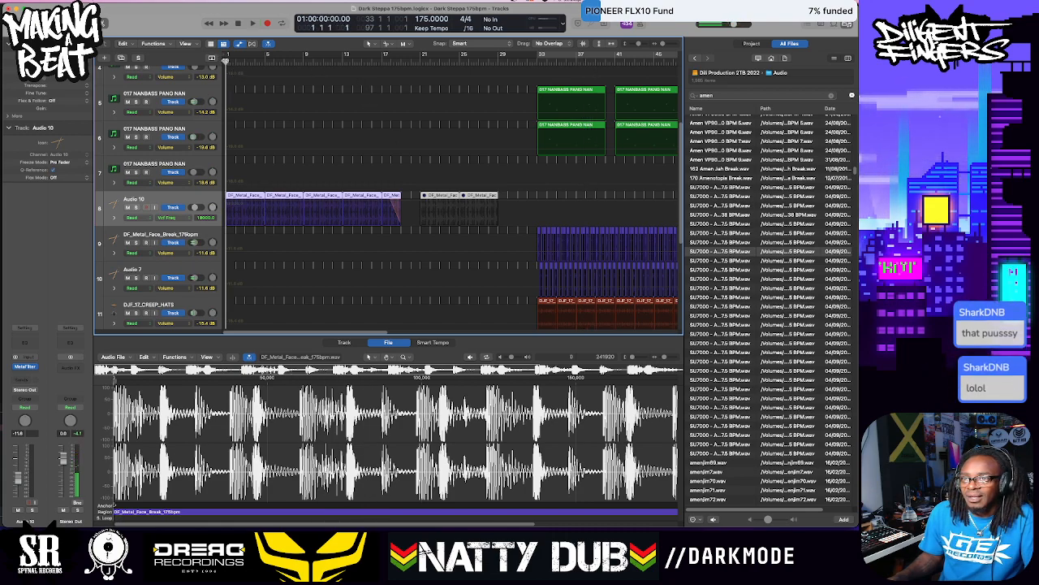
pyautogui.click(227, 202)
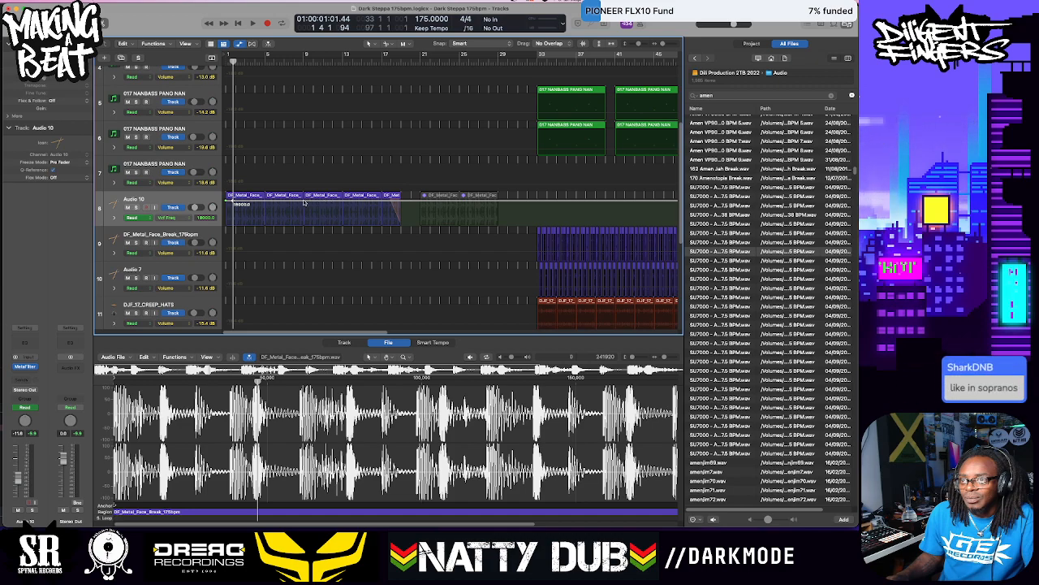
pyautogui.moveTo(304, 200); pyautogui.dragTo(304, 226)
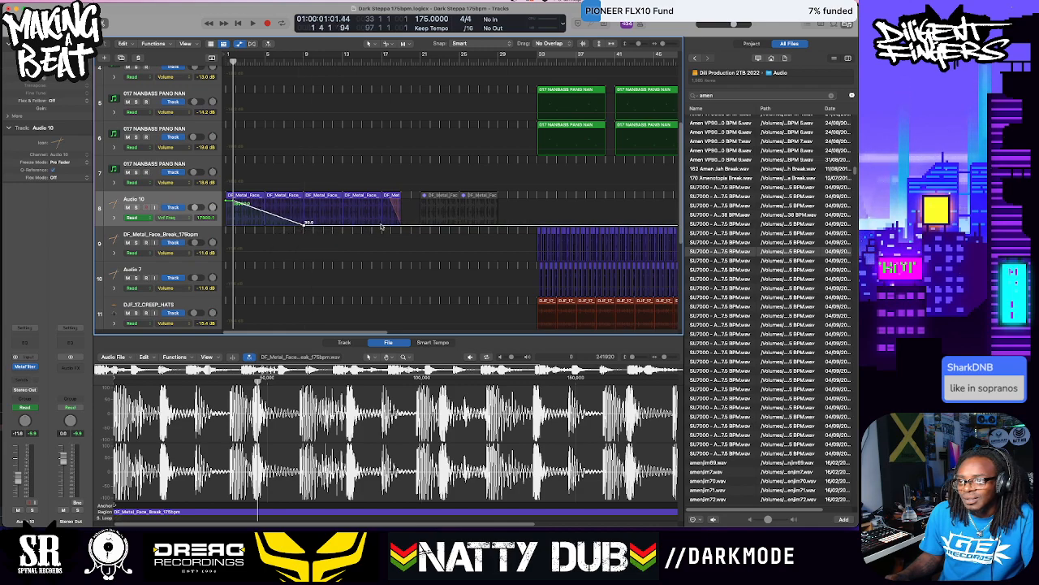
pyautogui.moveTo(380, 227); pyautogui.dragTo(381, 202)
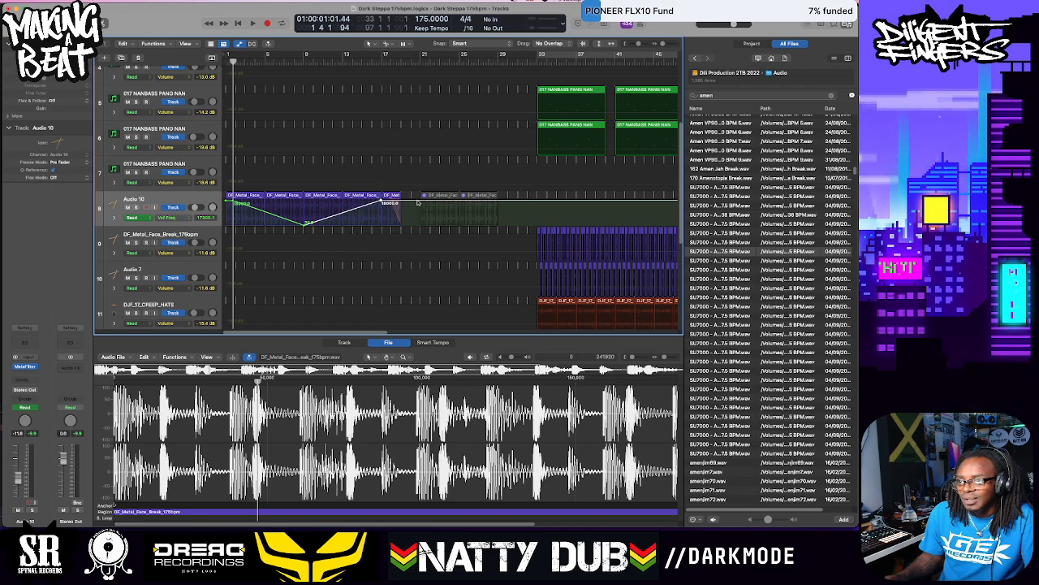
pyautogui.moveTo(421, 202); pyautogui.dragTo(421, 224)
pyautogui.moveTo(496, 227); pyautogui.dragTo(497, 204)
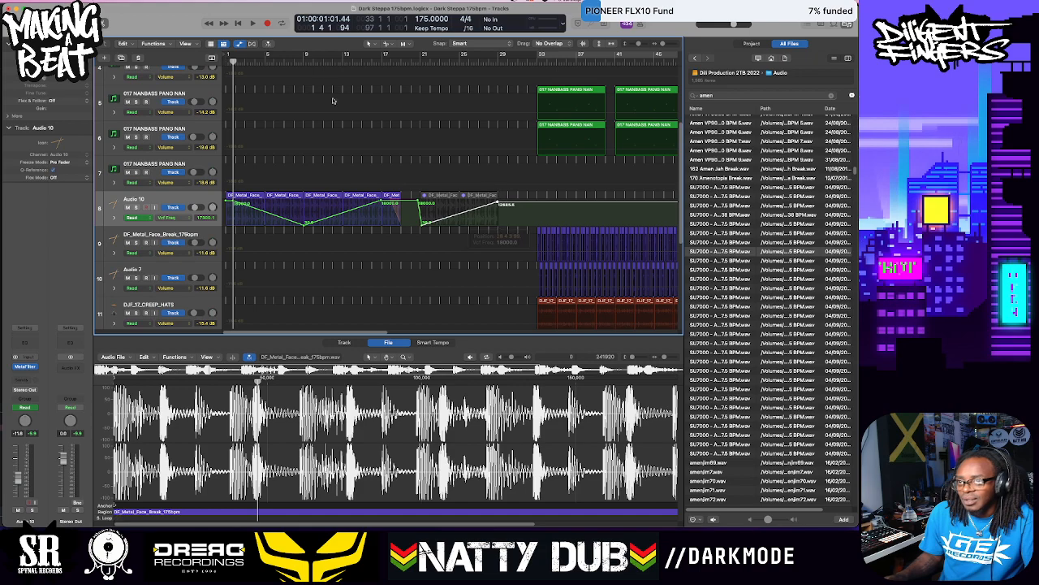
# Play the intro, pull the Vcf Freq curve down at about bar 16 for a later, steeper rise, and hide the automation
pyautogui.press('space')
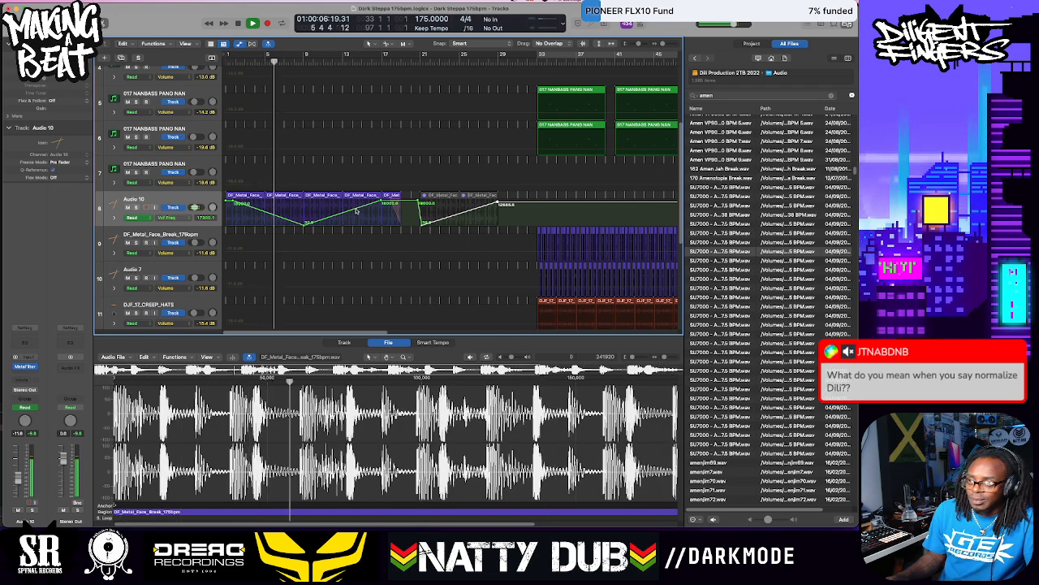
pyautogui.moveTo(360, 209); pyautogui.dragTo(374, 216)
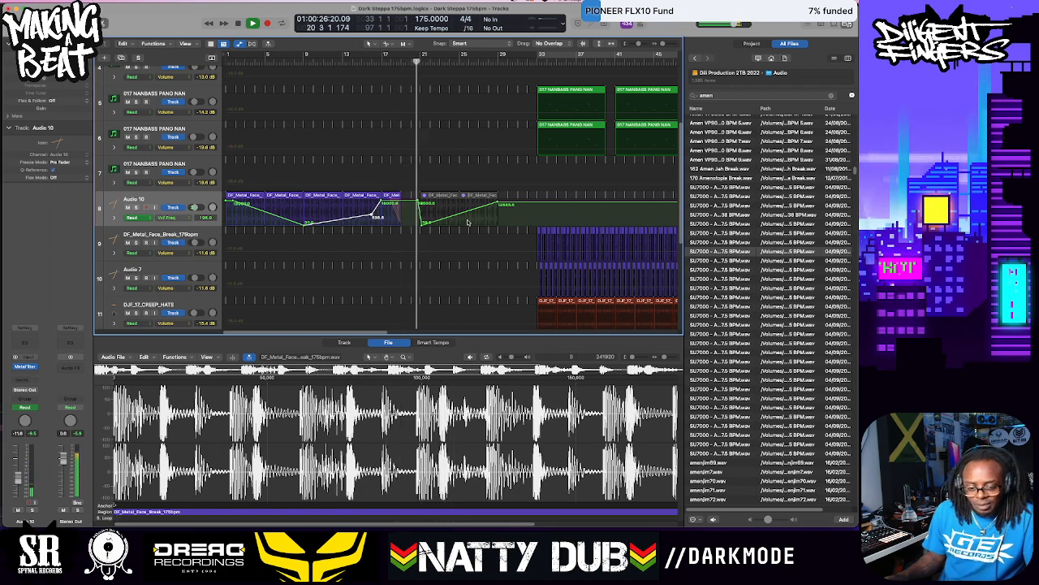
pyautogui.press('a')
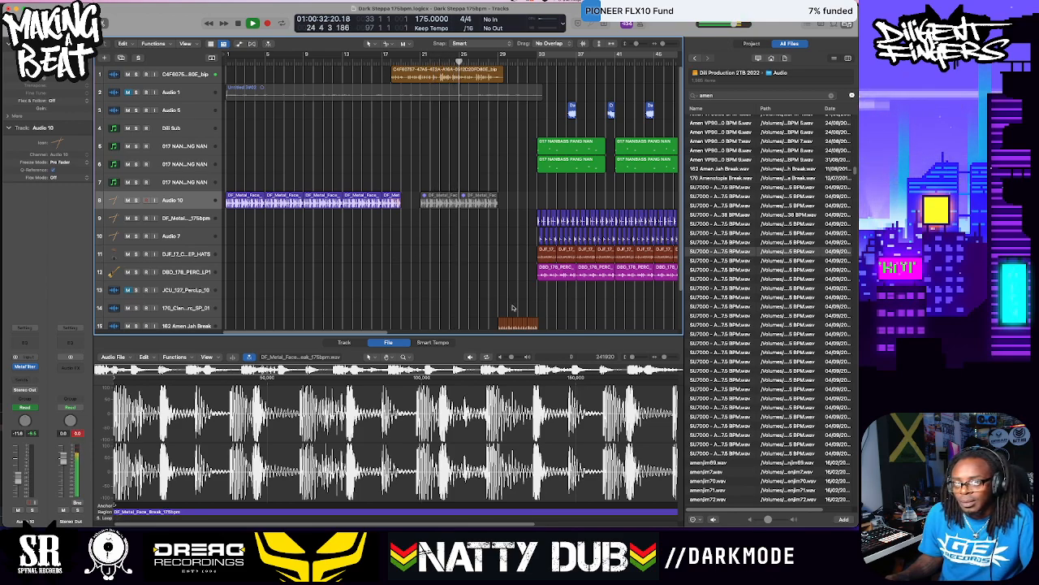
pyautogui.press('space')
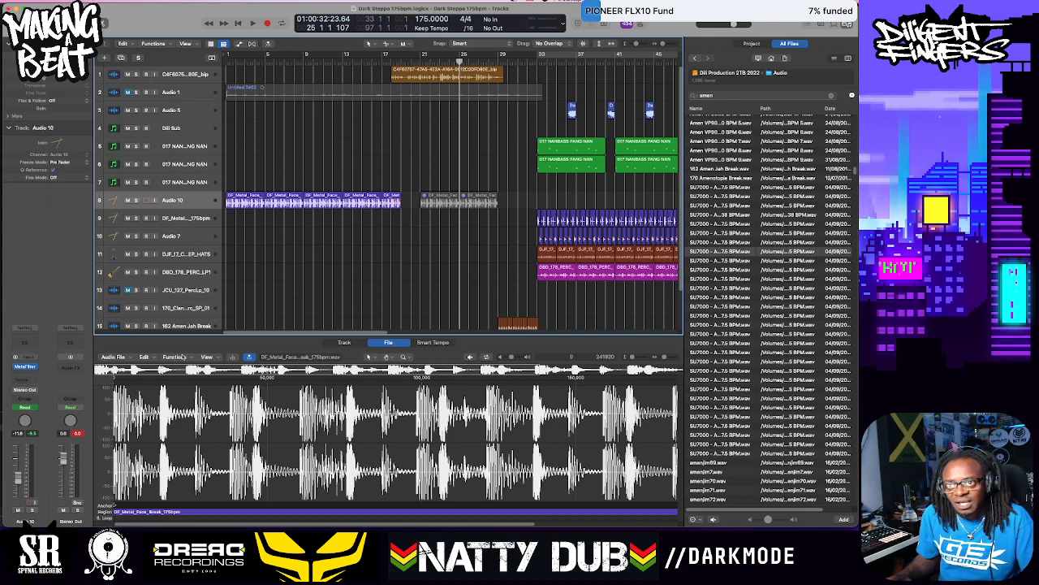
# Inspect the movie audio region's waveform in the audio file editor and look over the arrangement around the intro
pyautogui.click(452, 77)
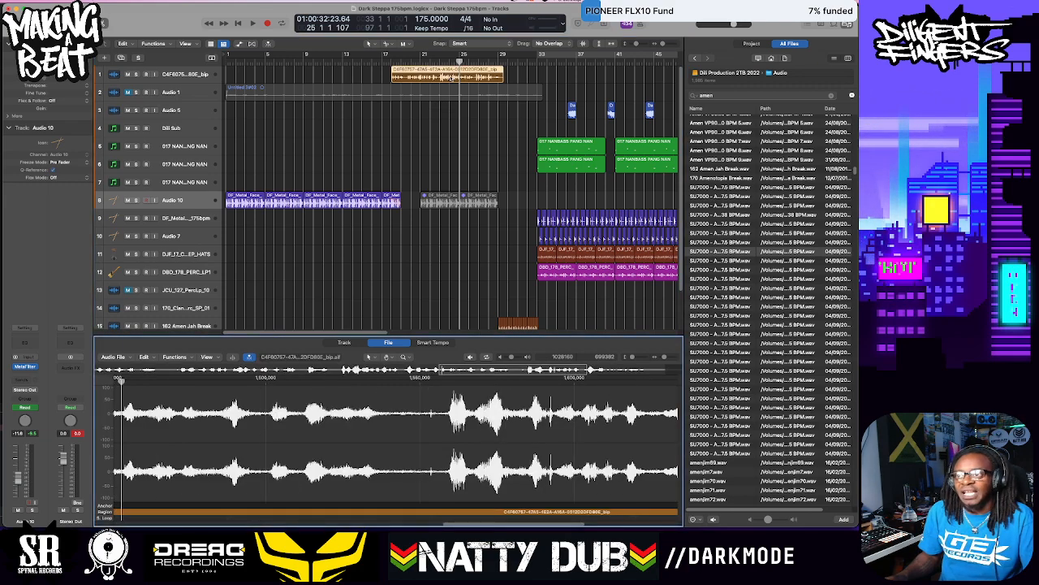
pyautogui.hscroll(-2, 260, 428)
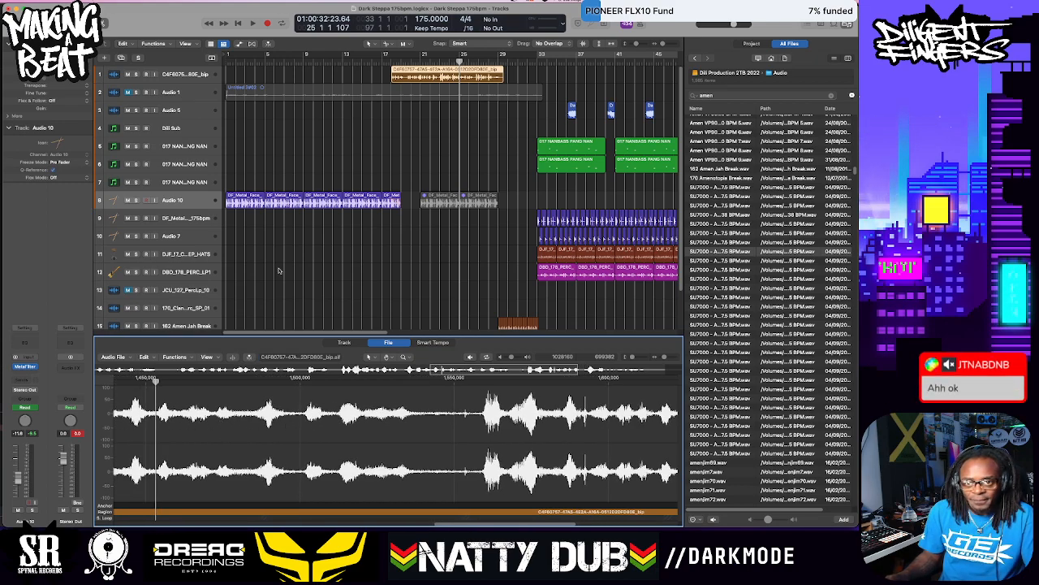
pyautogui.scroll(-3, 441, 129)
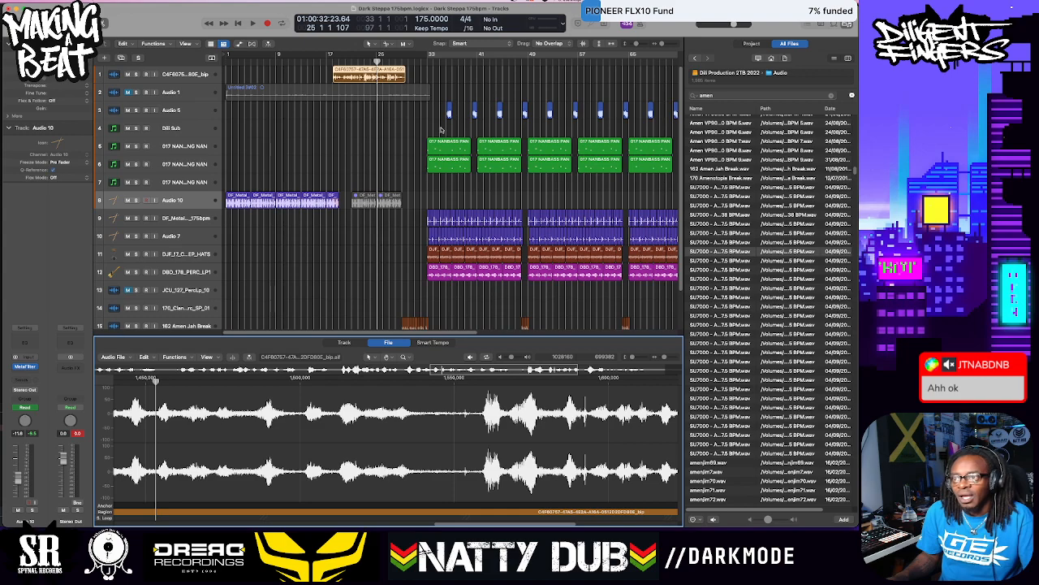
pyautogui.scroll(-2, 441, 129)
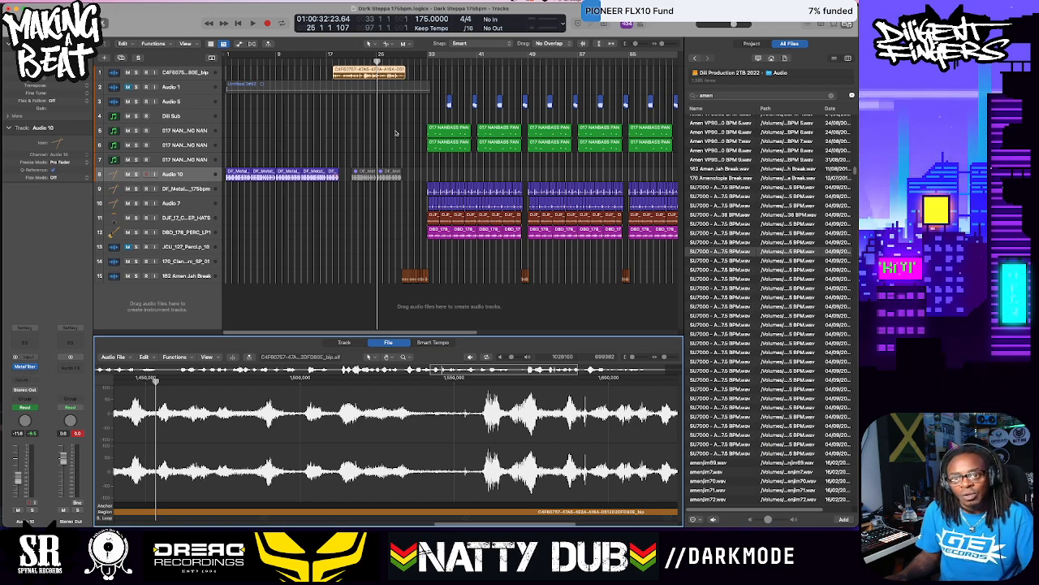
pyautogui.press('super+Right')
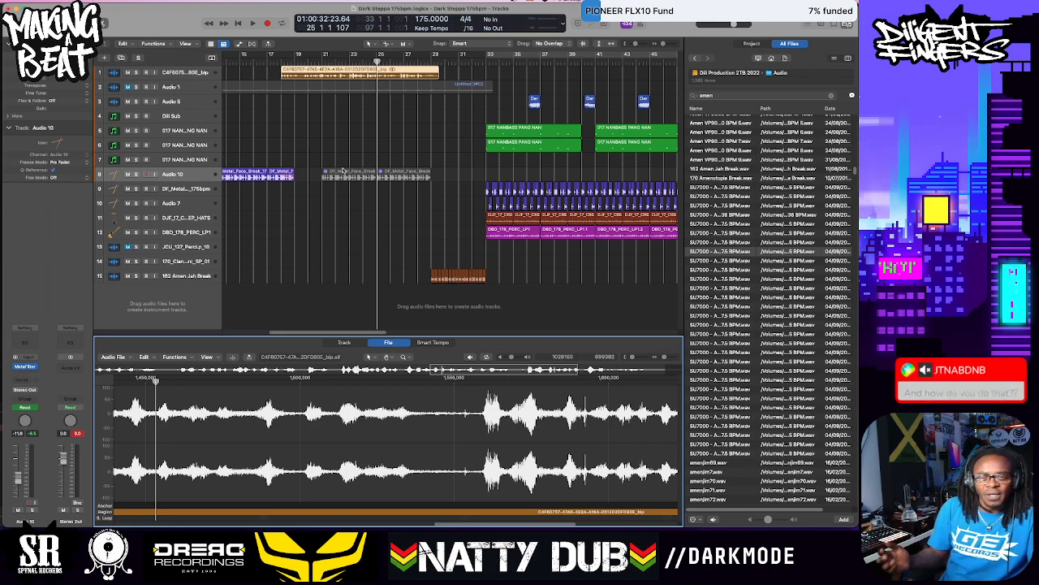
pyautogui.hscroll(-10, 315, 177)
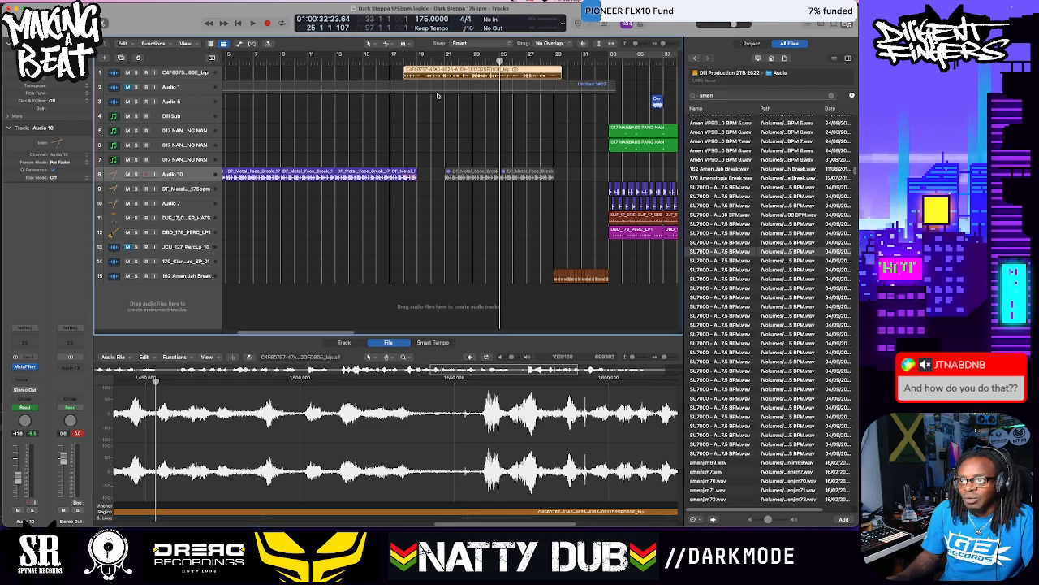
# Show the break region at bar 13 in the audio file editor and point out the Normalize function without applying it
pyautogui.click(363, 174)
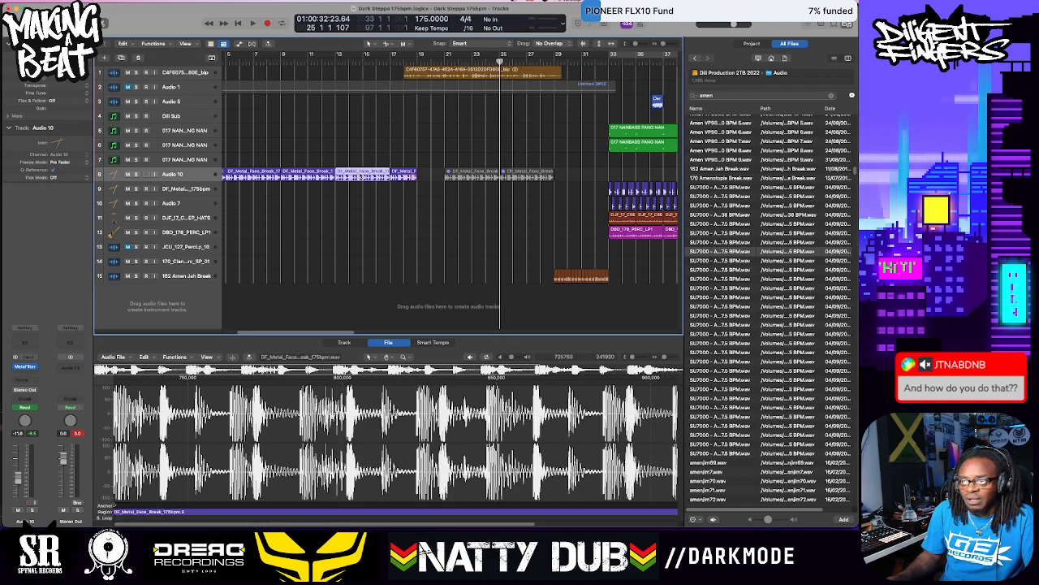
pyautogui.click(345, 342)
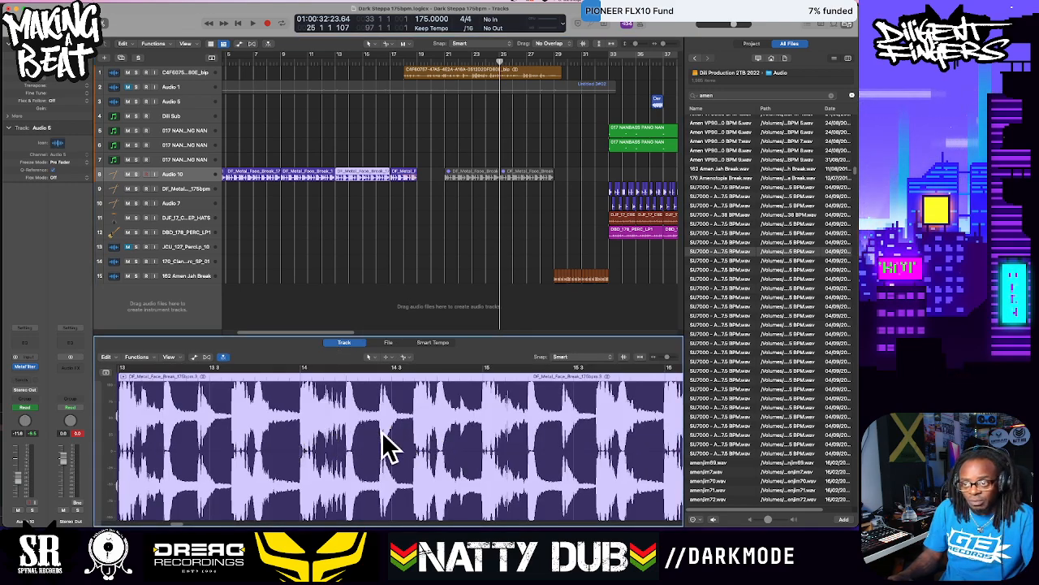
pyautogui.click(388, 343)
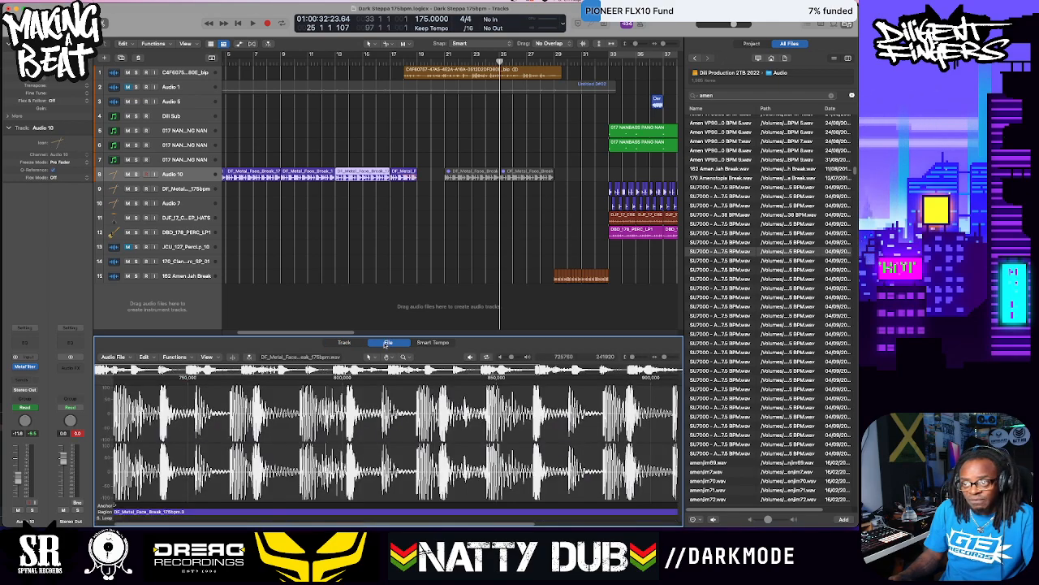
pyautogui.click(177, 359)
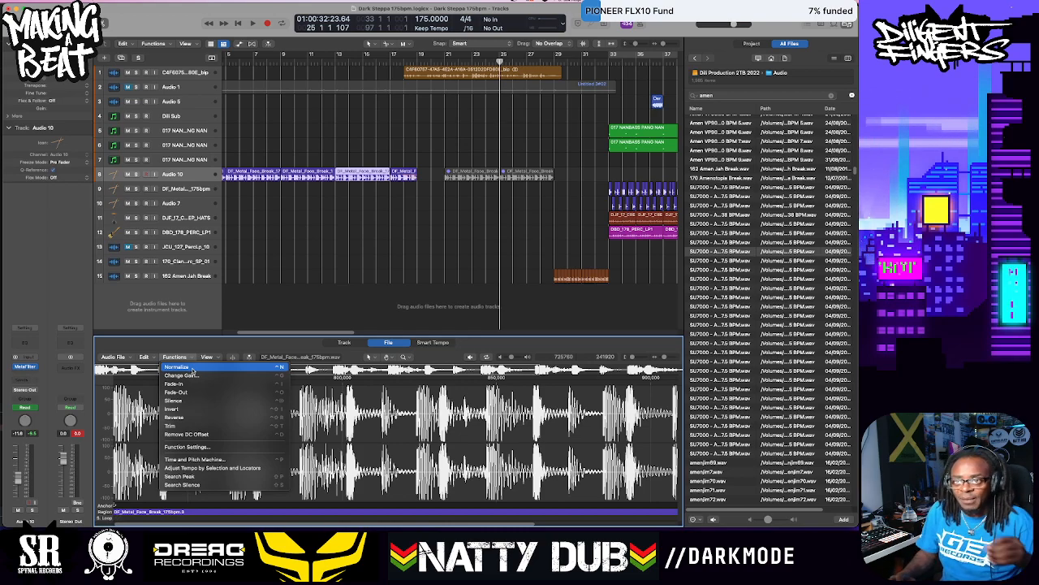
pyautogui.click(283, 342)
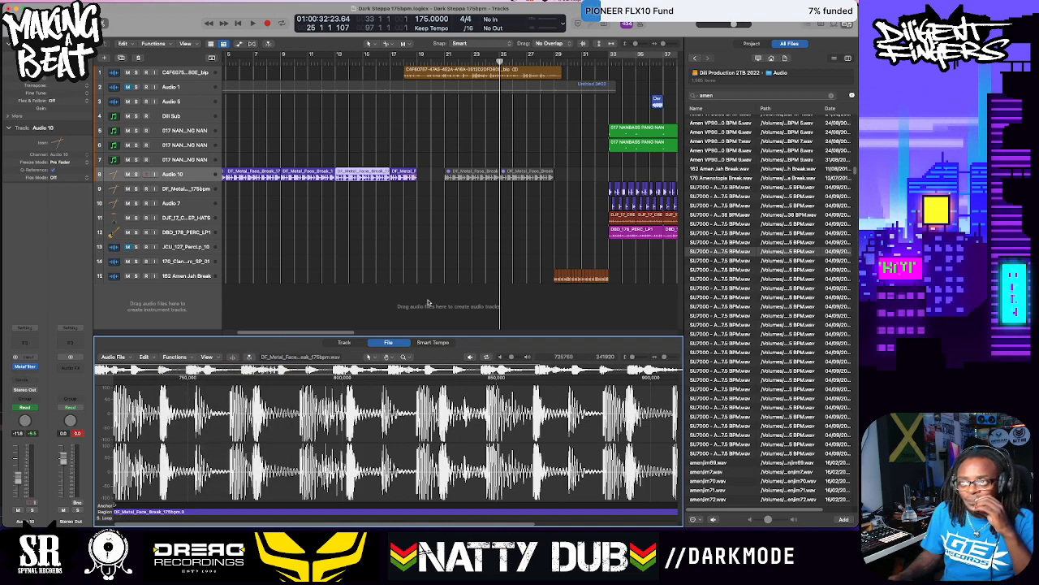
# Examine the bar 13 break region in the audio track editor, closing and reopening the editor from the region
pyautogui.click(436, 212)
pyautogui.click(366, 175)
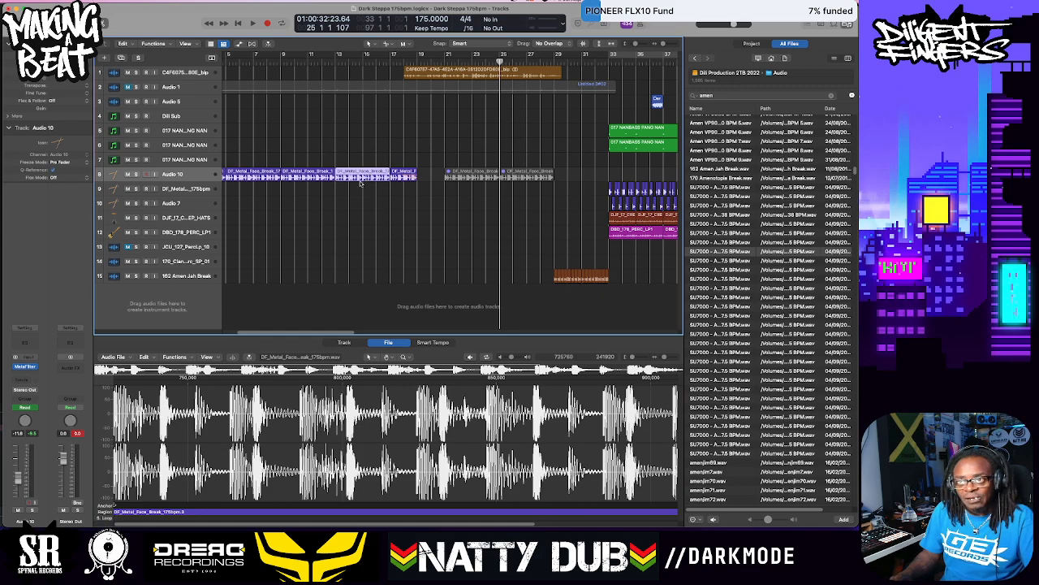
pyautogui.click(340, 342)
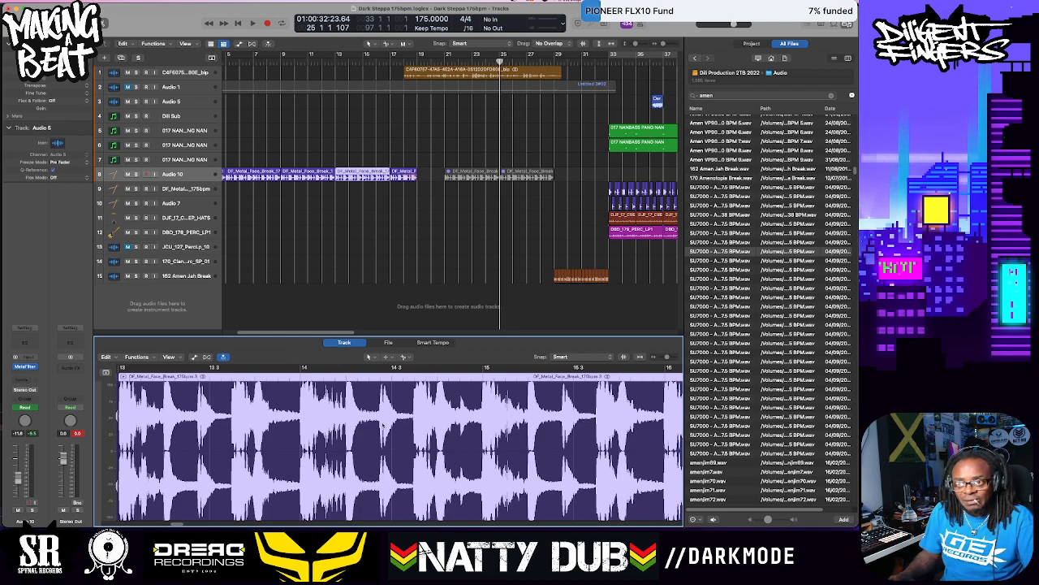
pyautogui.click(364, 192)
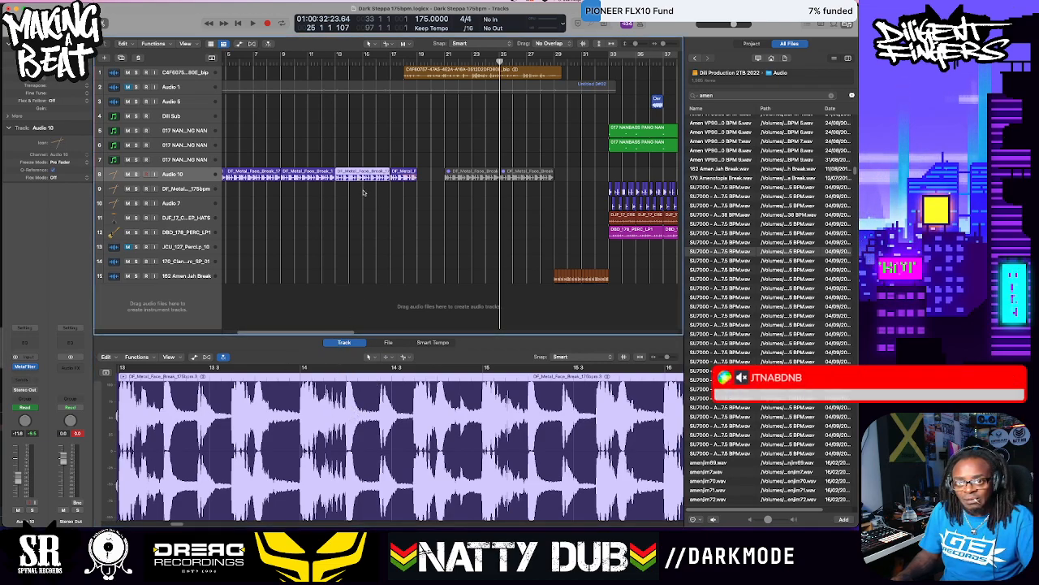
pyautogui.doubleClick(363, 177)
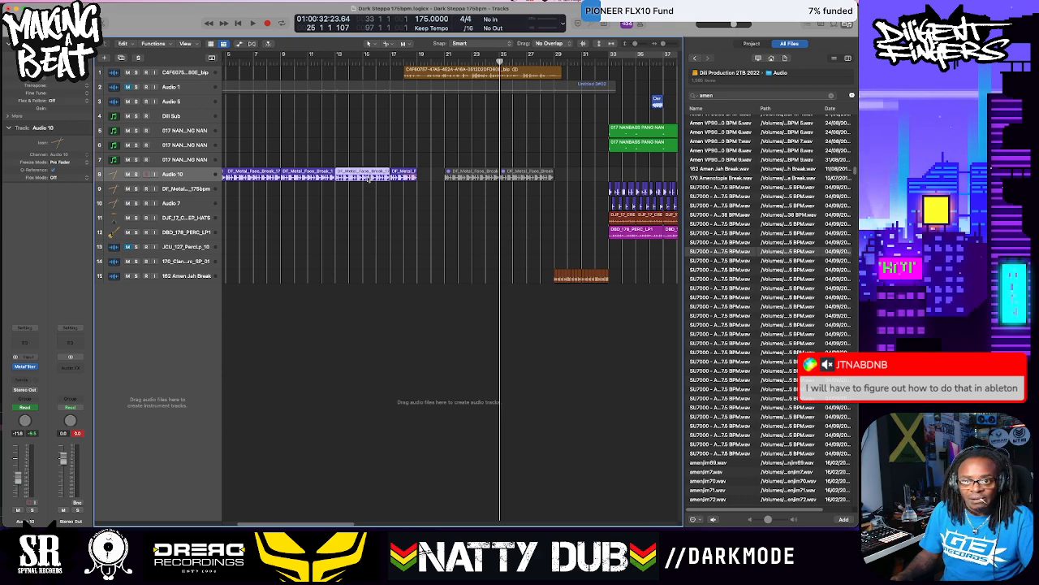
pyautogui.doubleClick(369, 178)
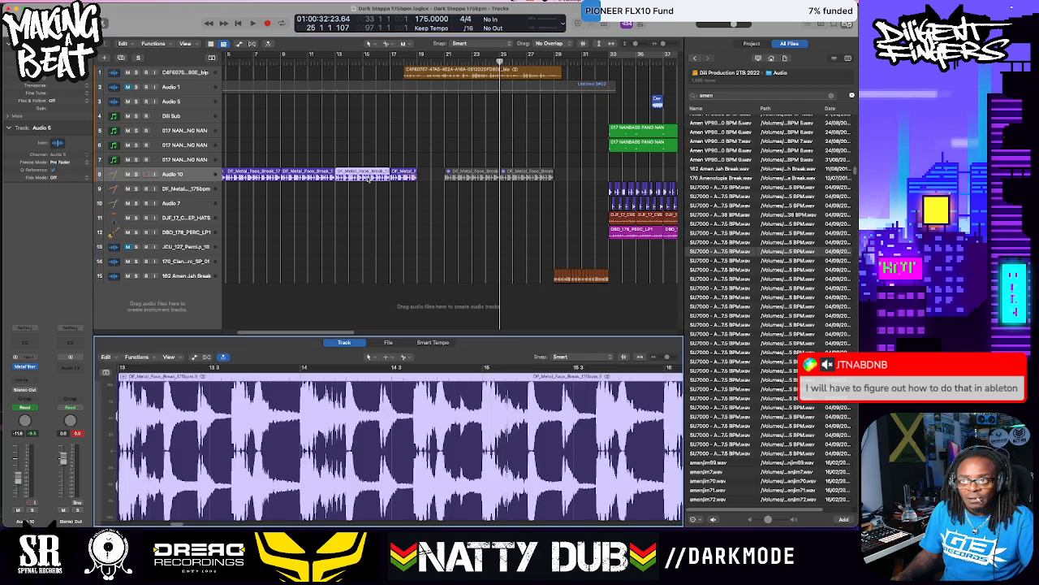
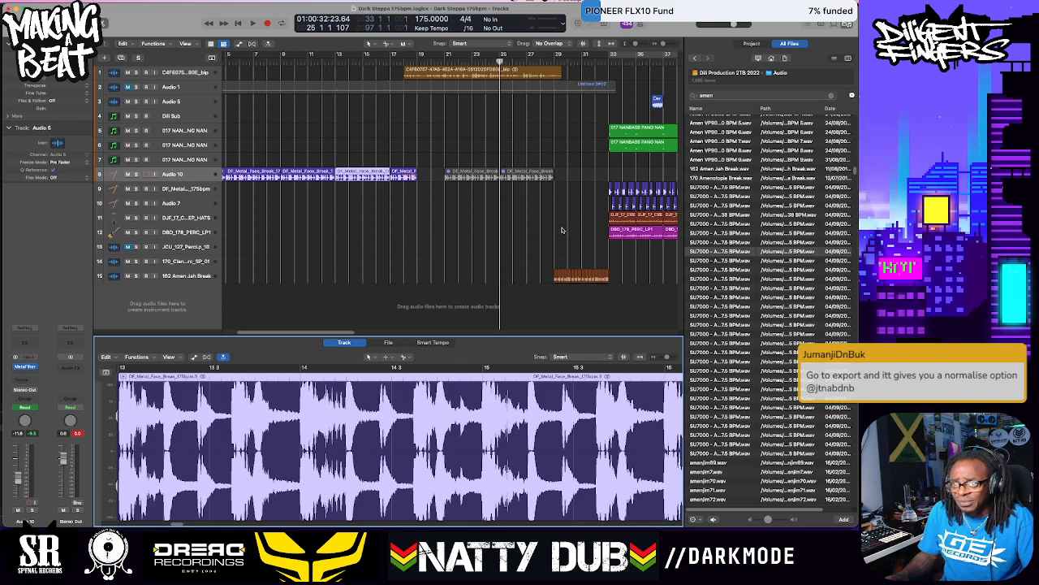
# Unmute the two intro break regions at bars 21 and 25 and listen through the intro into the drop at bar 33
pyautogui.press('space')
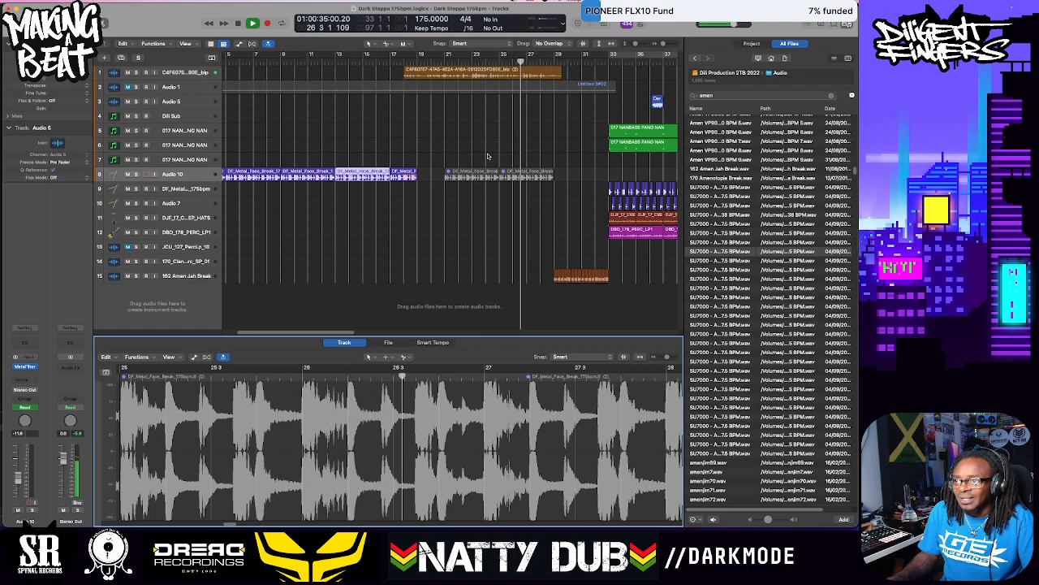
pyautogui.rightClick(492, 180)
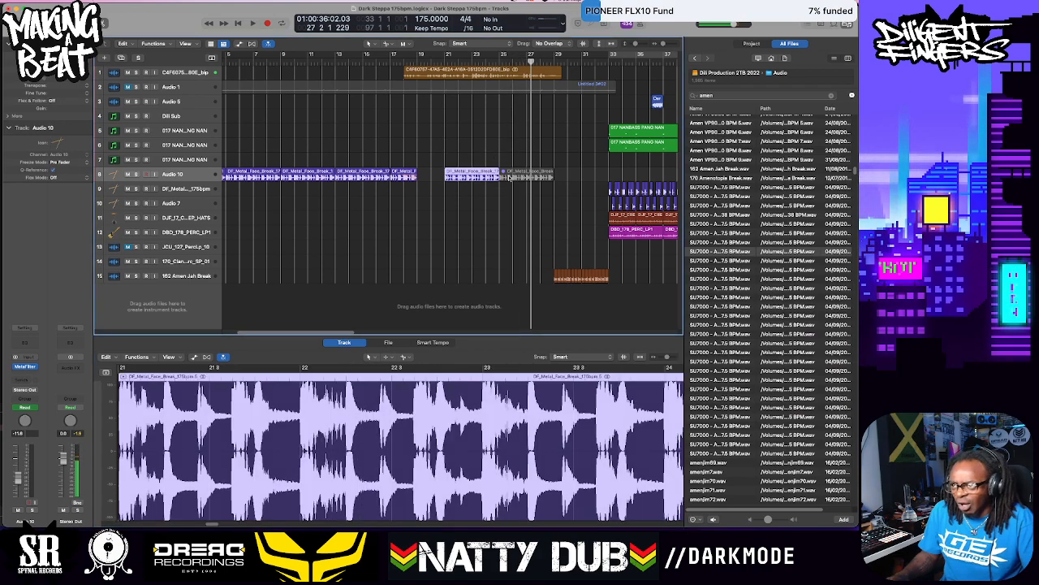
pyautogui.rightClick(524, 179)
pyautogui.press('space')
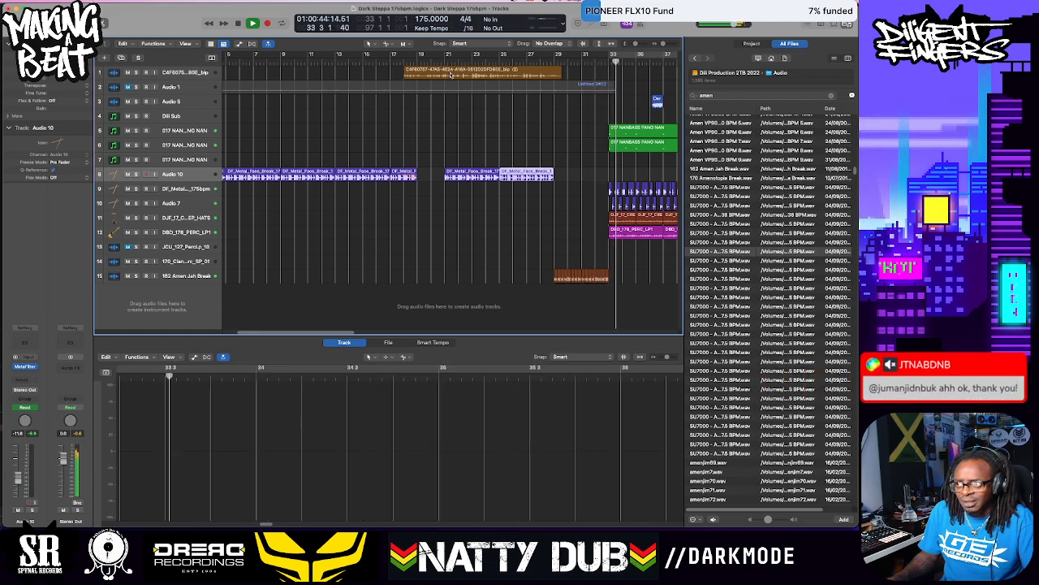
pyautogui.press('super+Left')
pyautogui.press('super+Left')
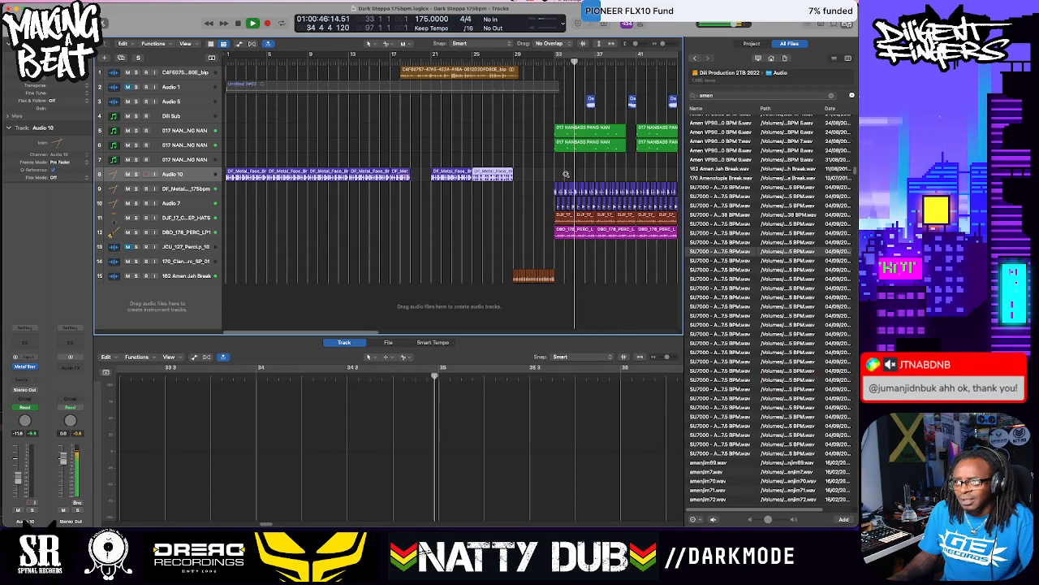
pyautogui.press('super+Up')
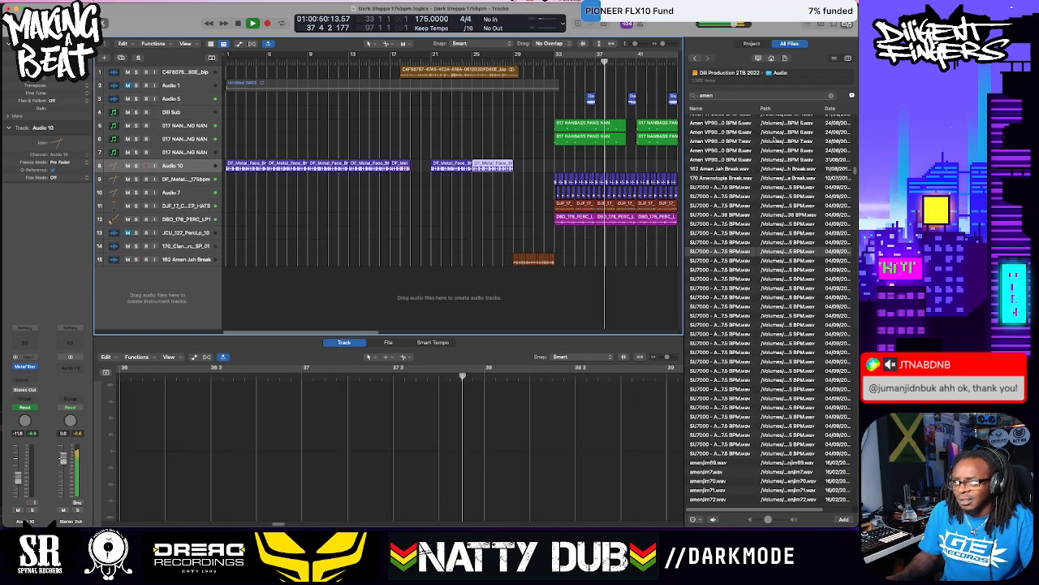
# Stop playback and replace the sample browser's search term with "rave"
pyautogui.press('space')
pyautogui.click(831, 96)
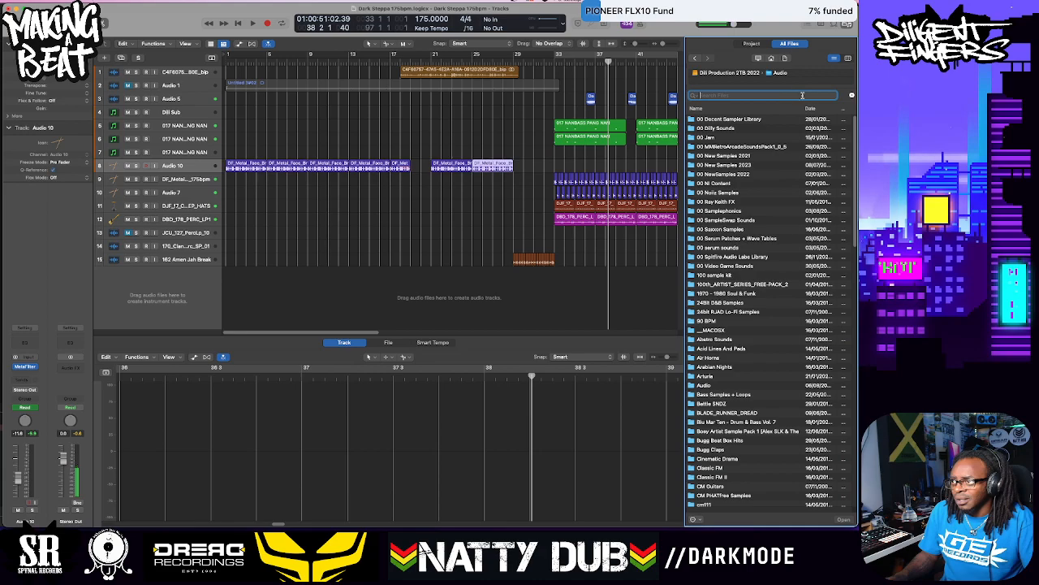
pyautogui.write('rave')
pyautogui.press('Return')
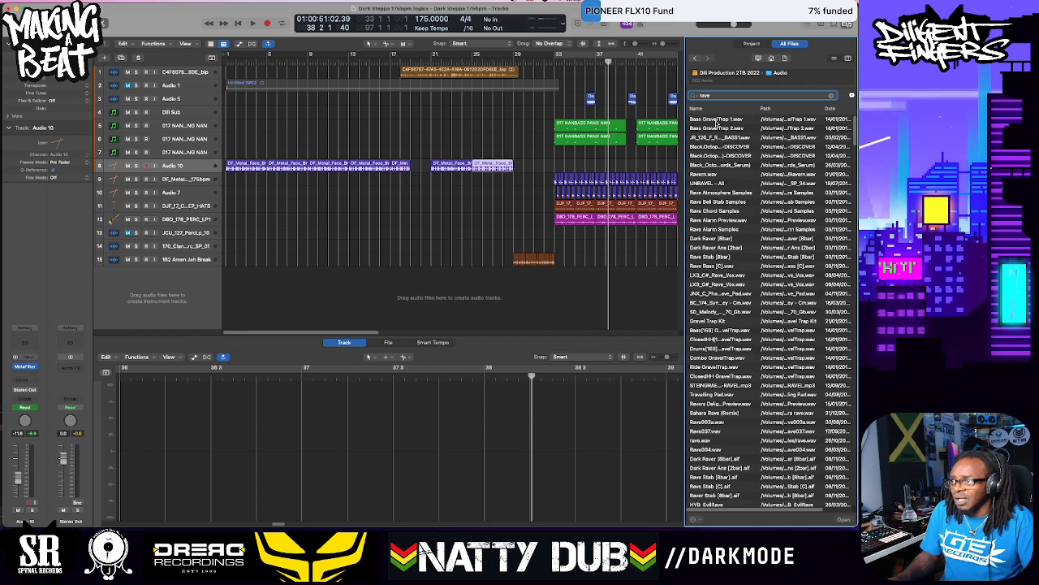
# Audition the first rave search results, from Bass GravelTrap 1.wav down to Rave Alarm Preview.wav
pyautogui.click(715, 121)
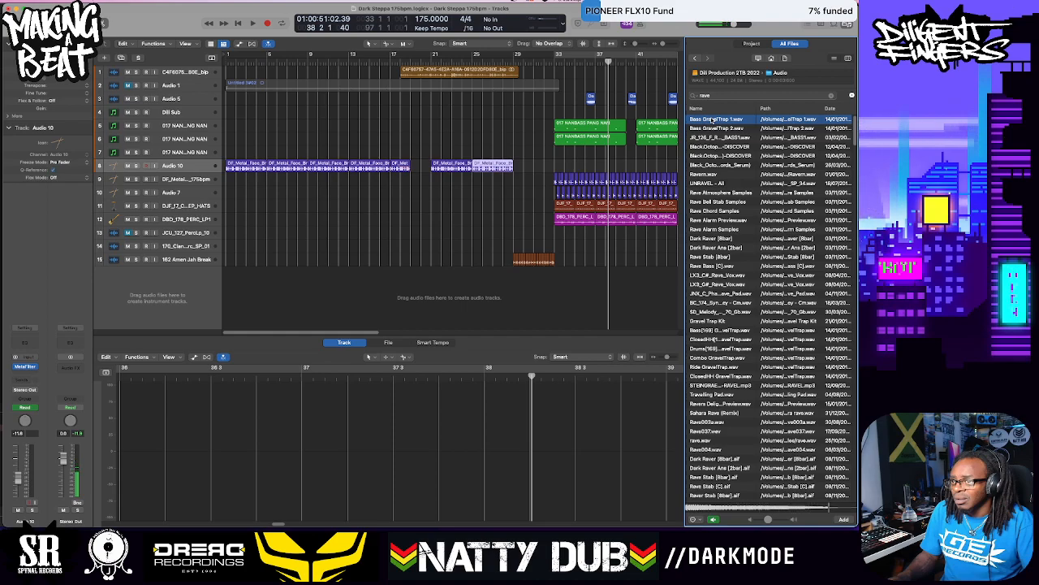
pyautogui.click(699, 129)
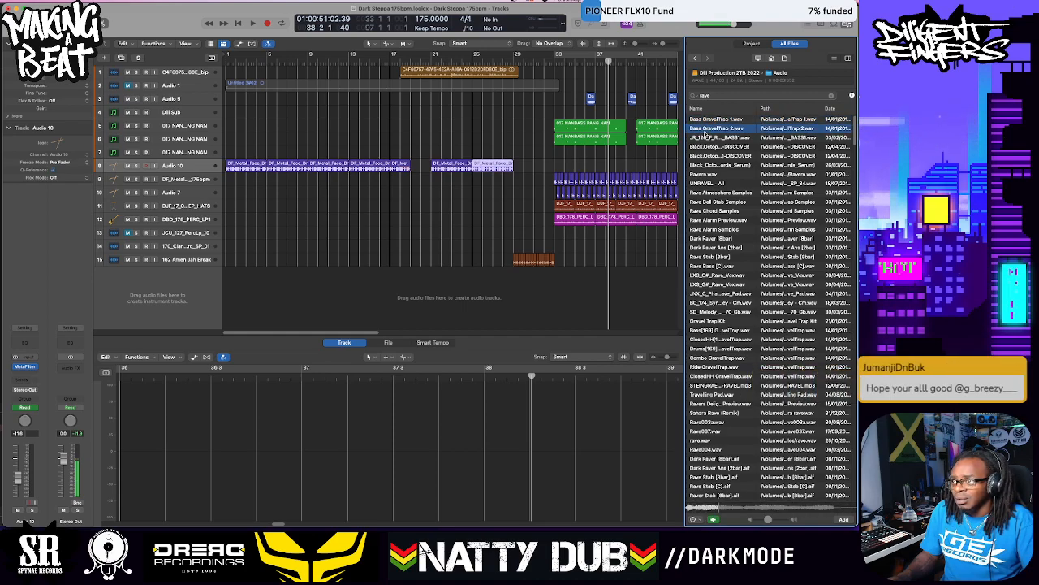
pyautogui.click(706, 138)
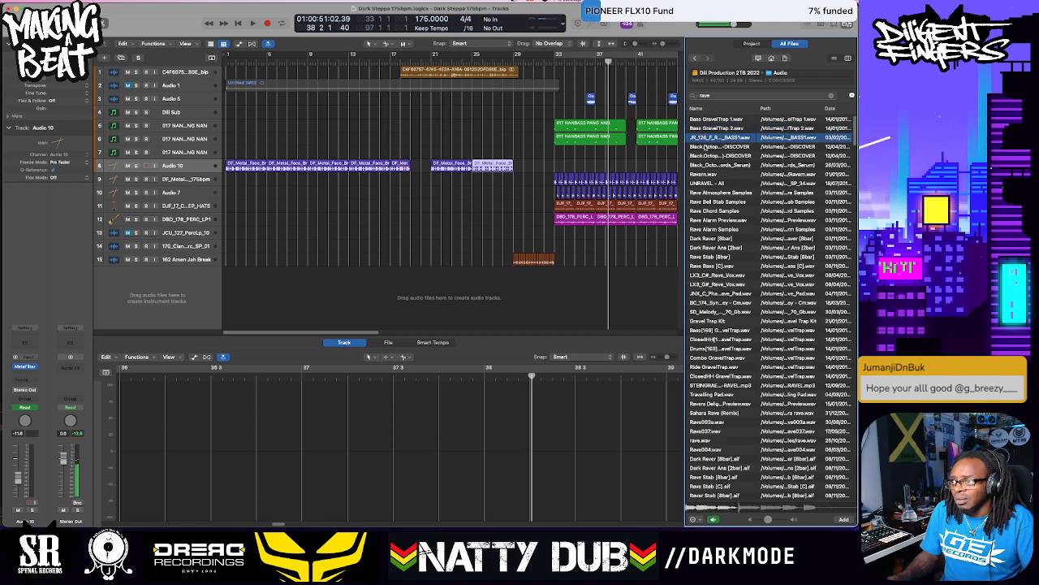
pyautogui.click(707, 147)
pyautogui.click(708, 165)
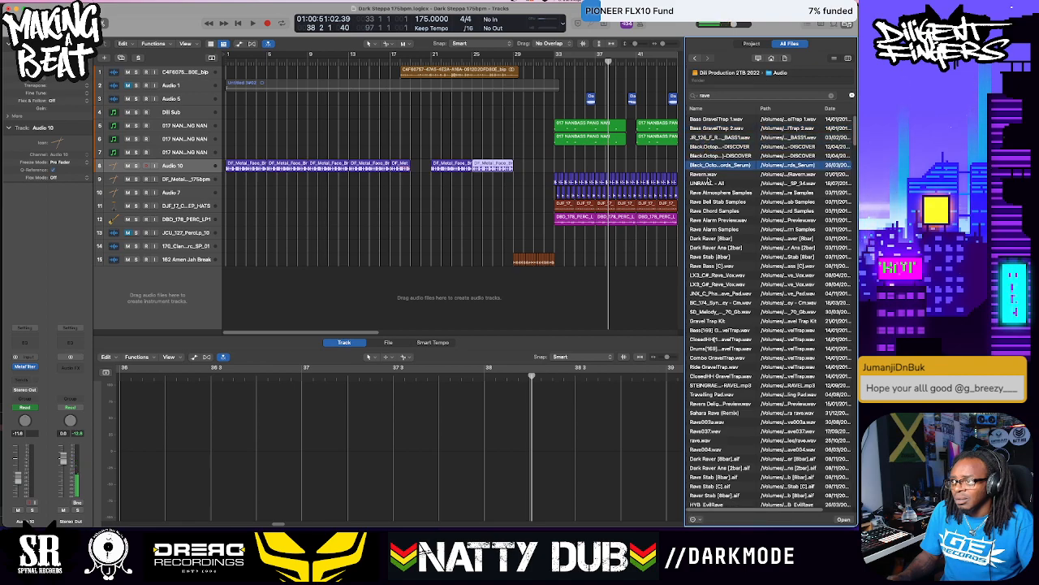
pyautogui.click(711, 182)
pyautogui.click(713, 191)
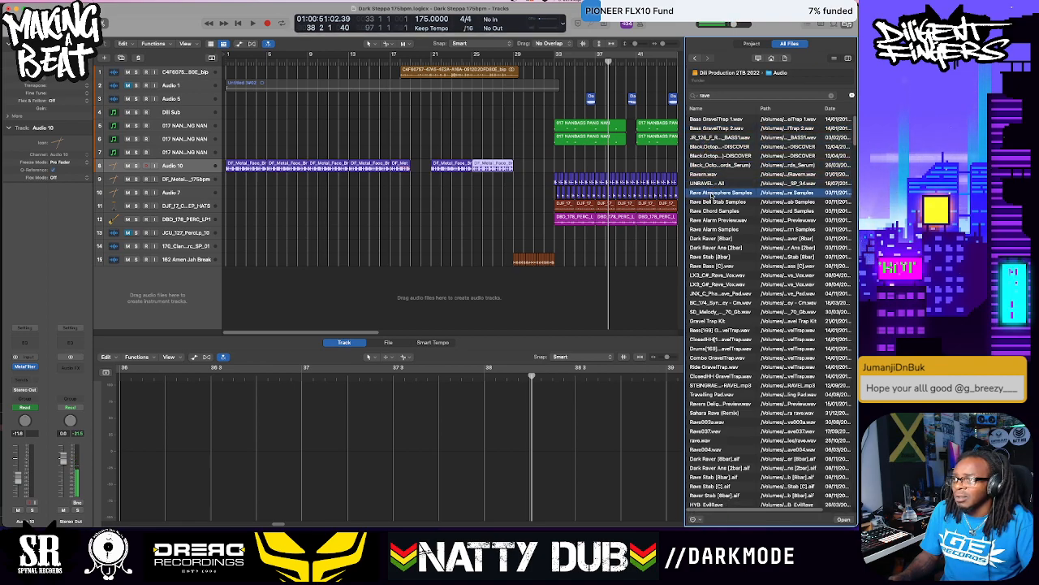
pyautogui.click(710, 210)
pyautogui.click(711, 219)
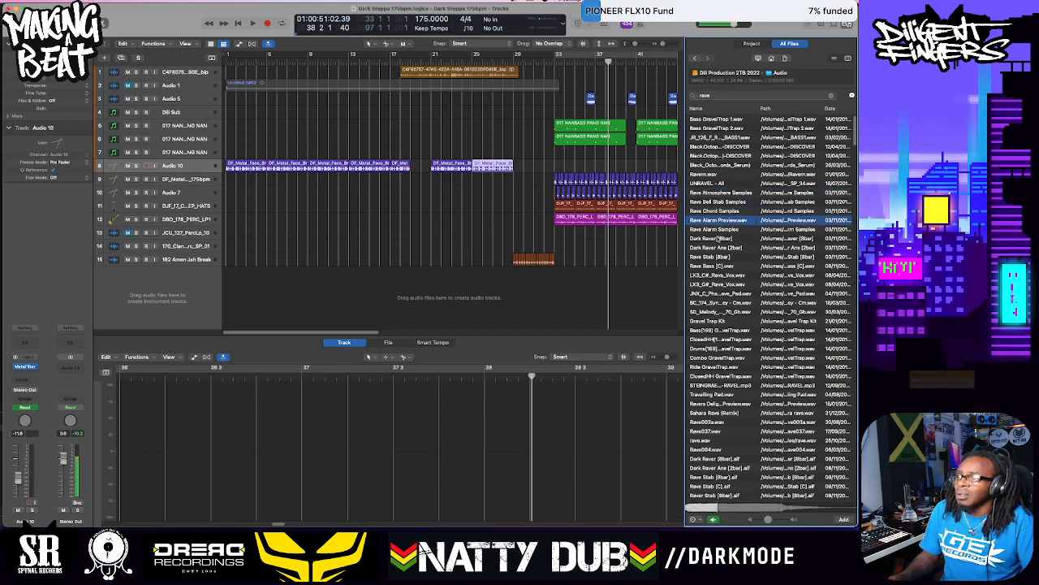
# Select the Rave Alarm Samples folder in the results and adjust the Path column to check its location
pyautogui.press('Down')
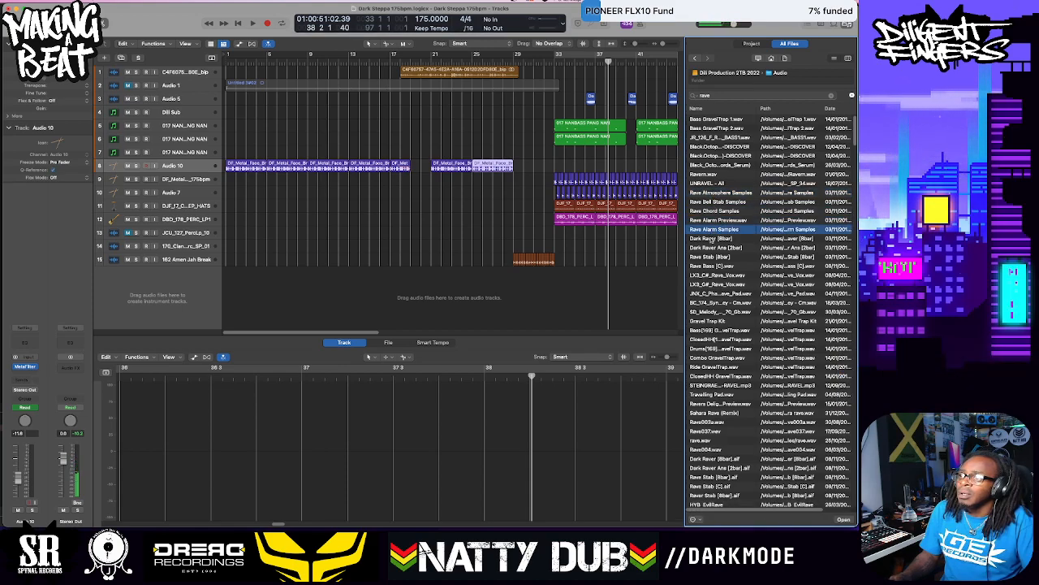
pyautogui.press('Down')
pyautogui.click(713, 230)
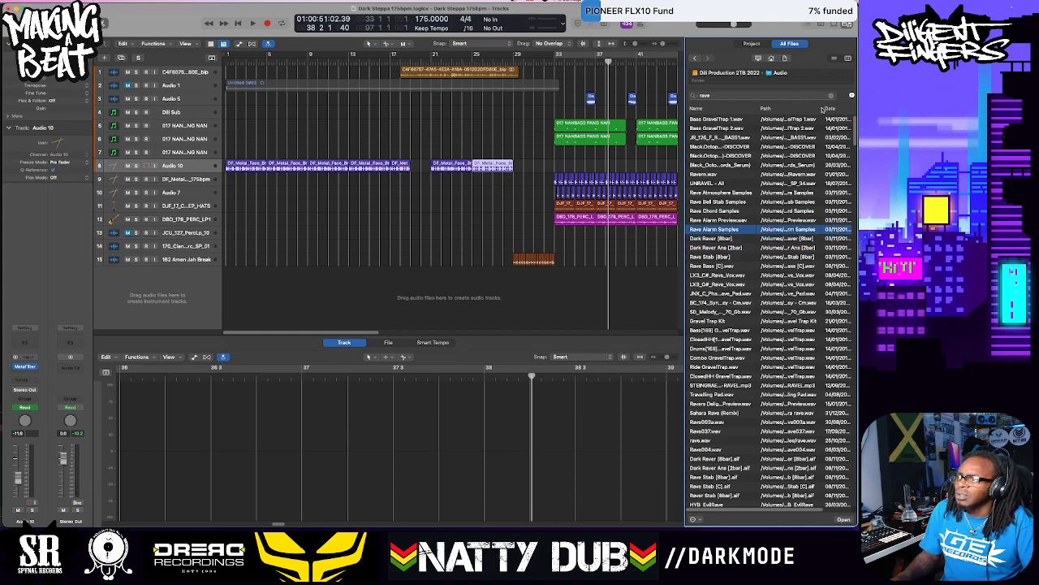
pyautogui.moveTo(821, 108); pyautogui.dragTo(861, 109)
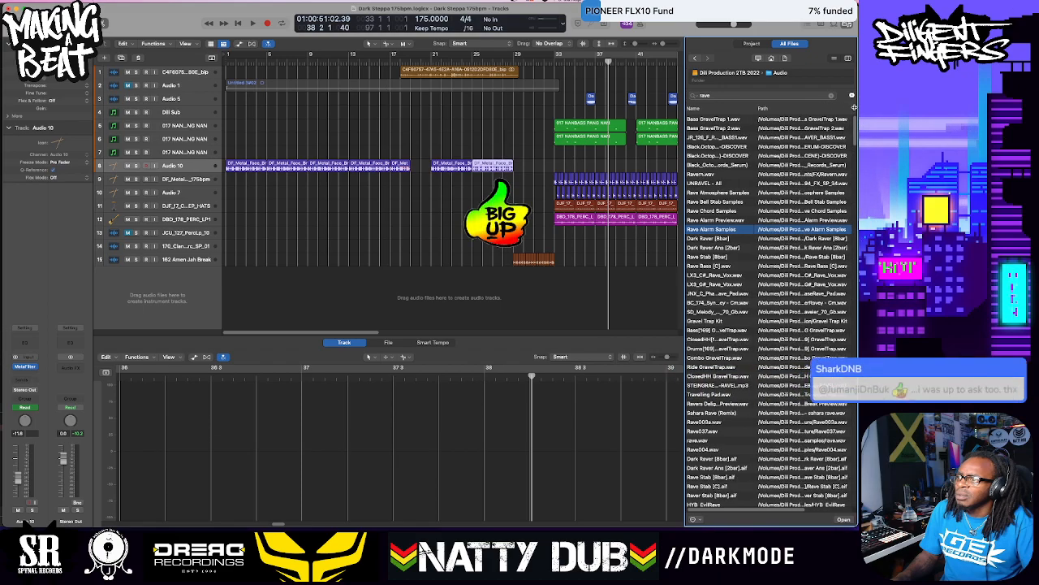
pyautogui.hscroll(3, 849, 109)
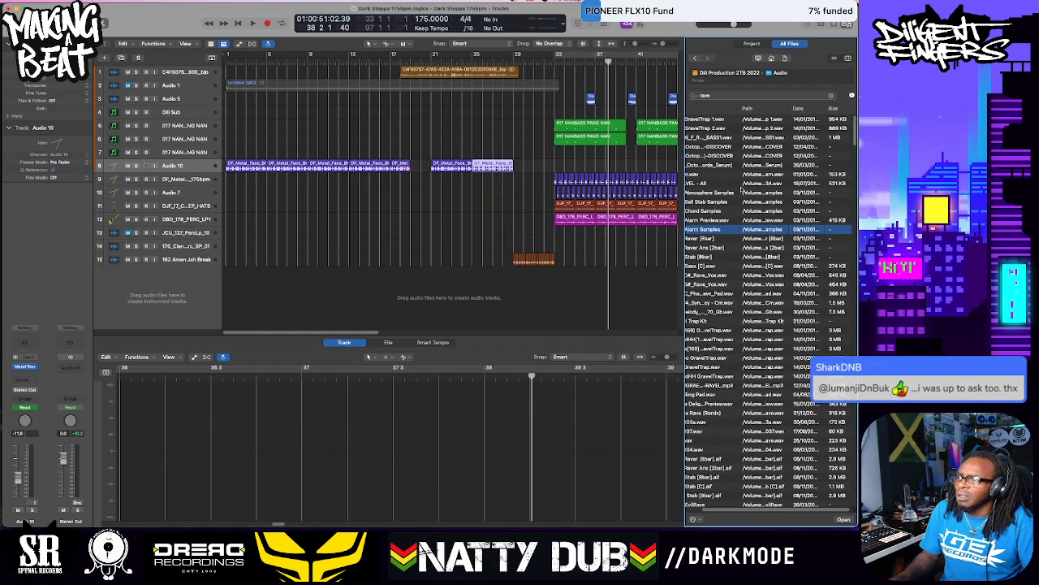
pyautogui.hscroll(-3, 752, 194)
pyautogui.hscroll(1, 752, 194)
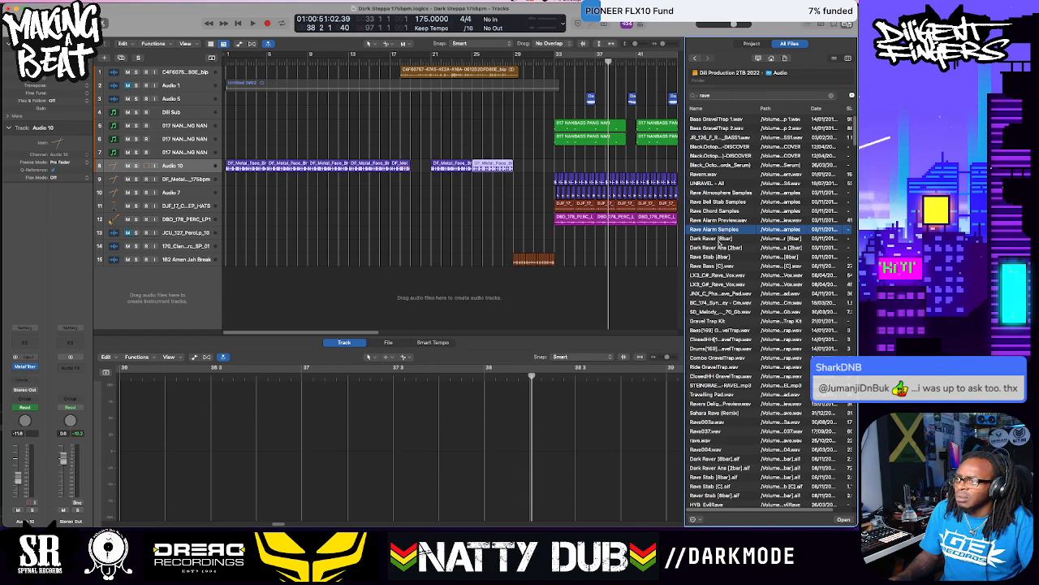
# Browse from the Dark Raver folder down to the SD_Melody file, previewing the rave vox, pad and synth samples
pyautogui.click(718, 238)
pyautogui.click(727, 248)
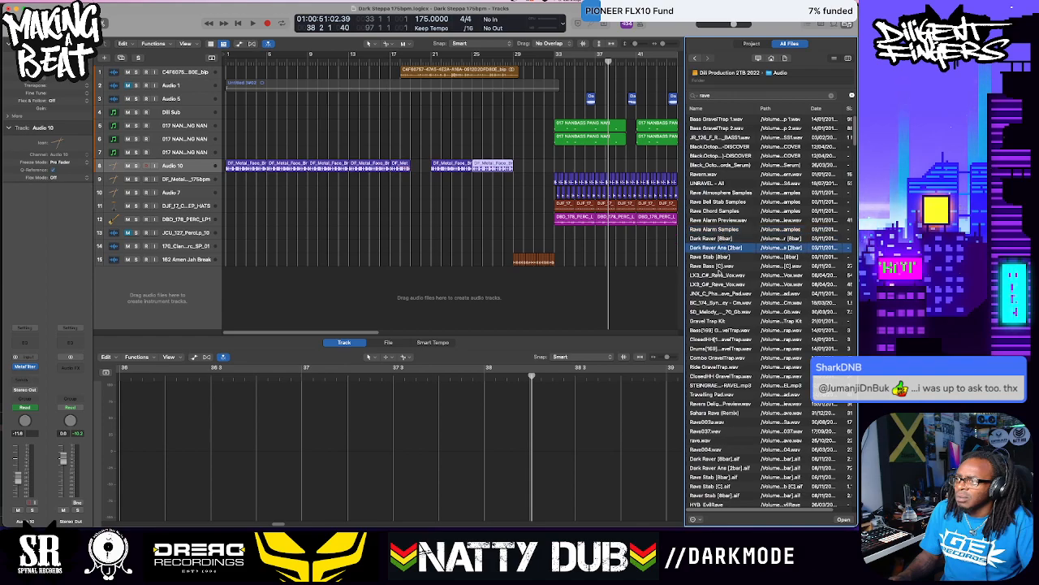
pyautogui.click(719, 266)
pyautogui.click(708, 285)
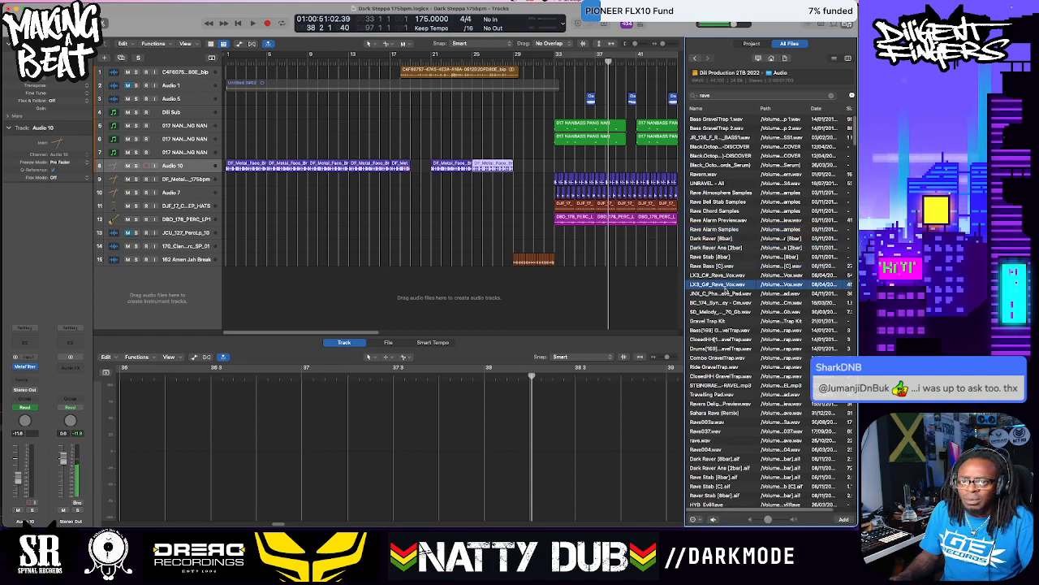
pyautogui.click(723, 293)
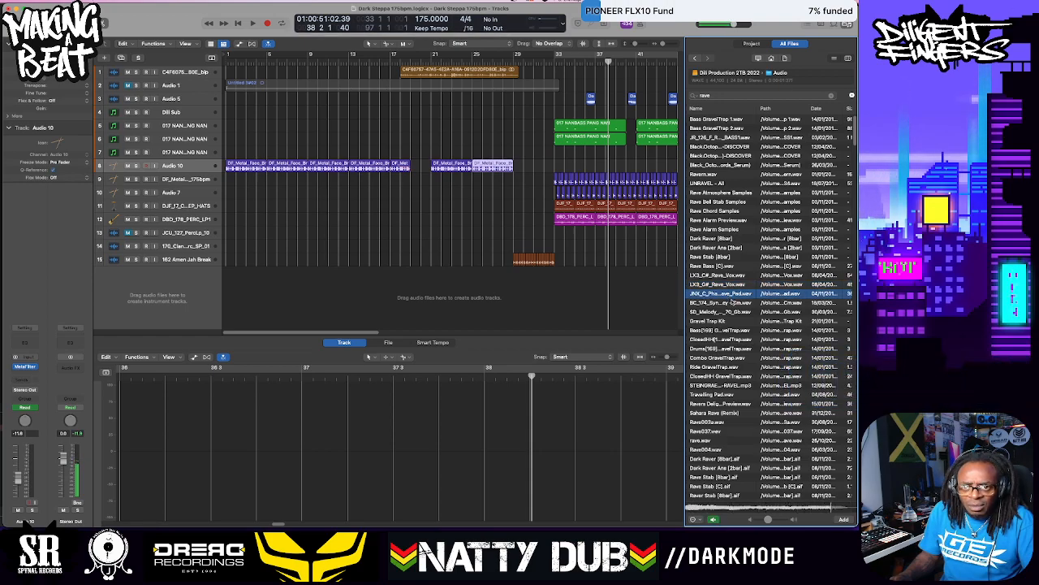
pyautogui.click(732, 302)
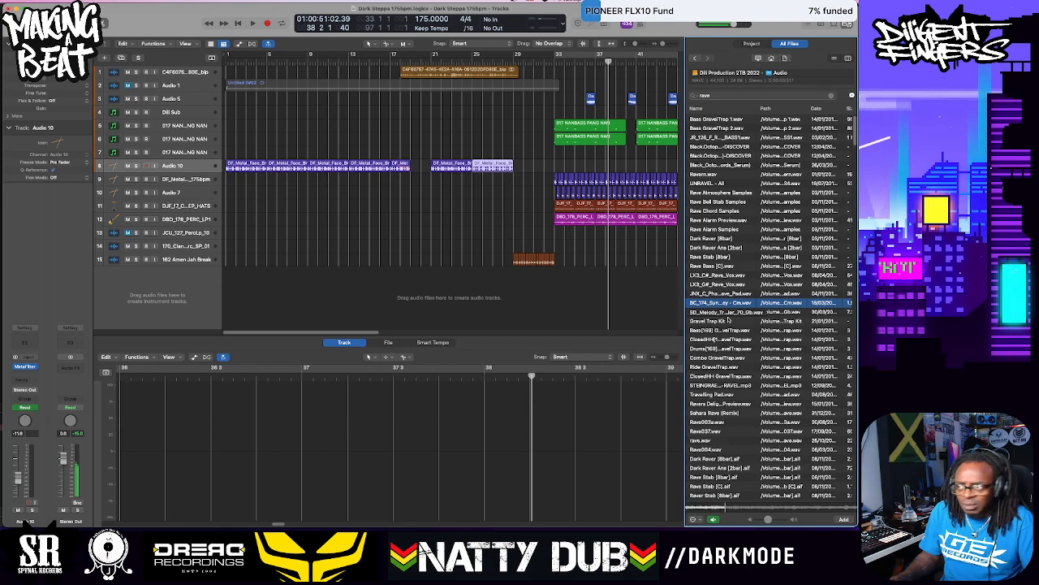
pyautogui.click(721, 314)
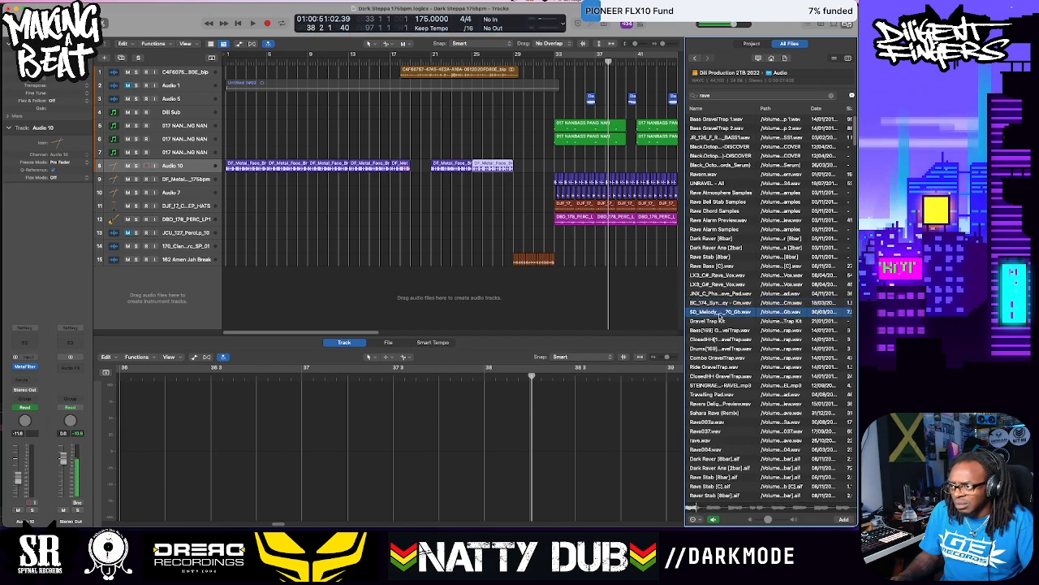
# Audition the GravelTrap bass, hi-hat, drum, combo and ride loops and the samples down to Travelling Pad.wav
pyautogui.click(714, 330)
pyautogui.click(713, 341)
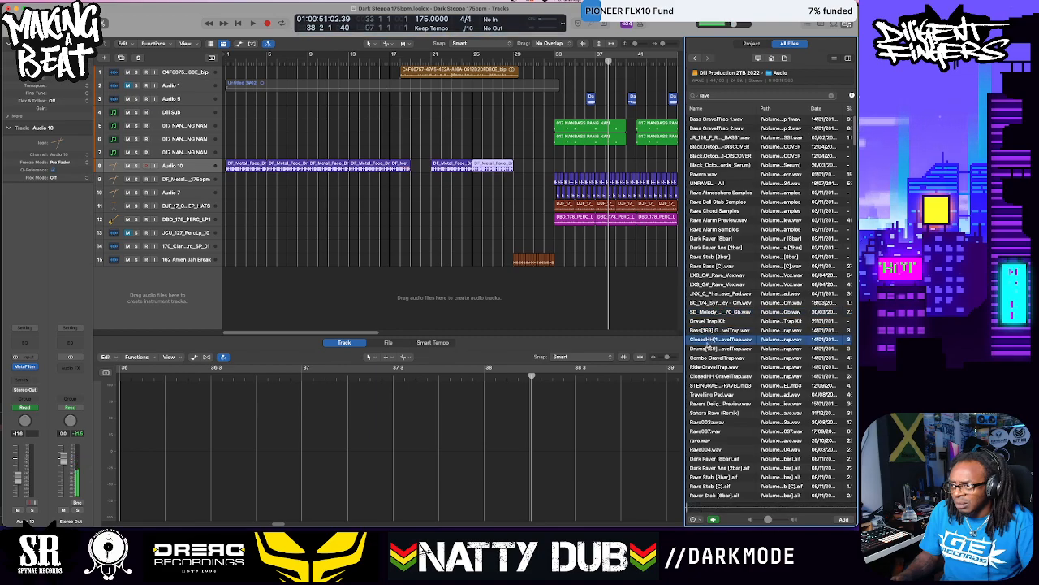
pyautogui.click(711, 349)
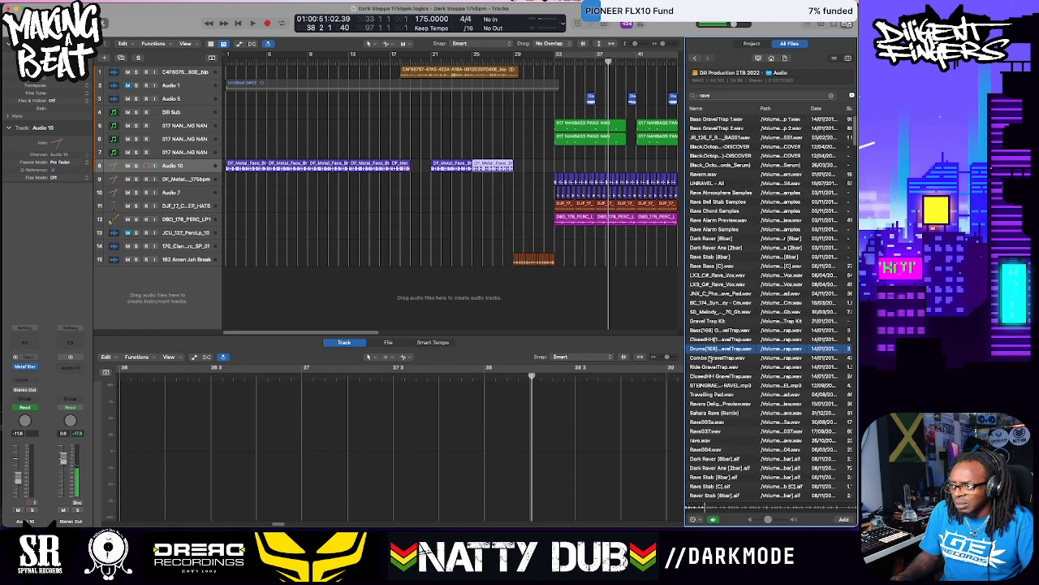
pyautogui.click(711, 358)
pyautogui.click(711, 367)
pyautogui.click(713, 376)
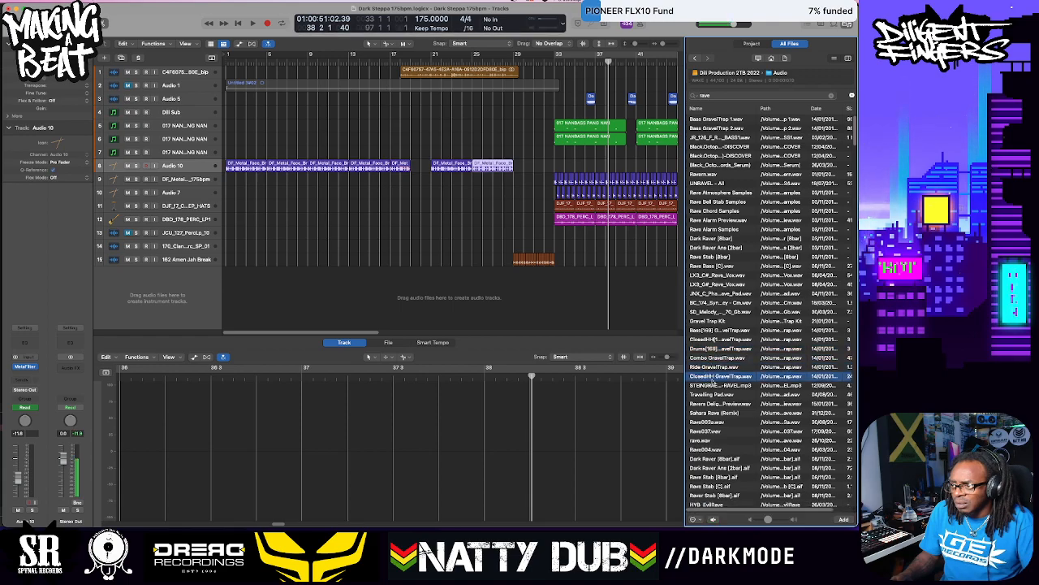
pyautogui.click(713, 385)
pyautogui.click(703, 394)
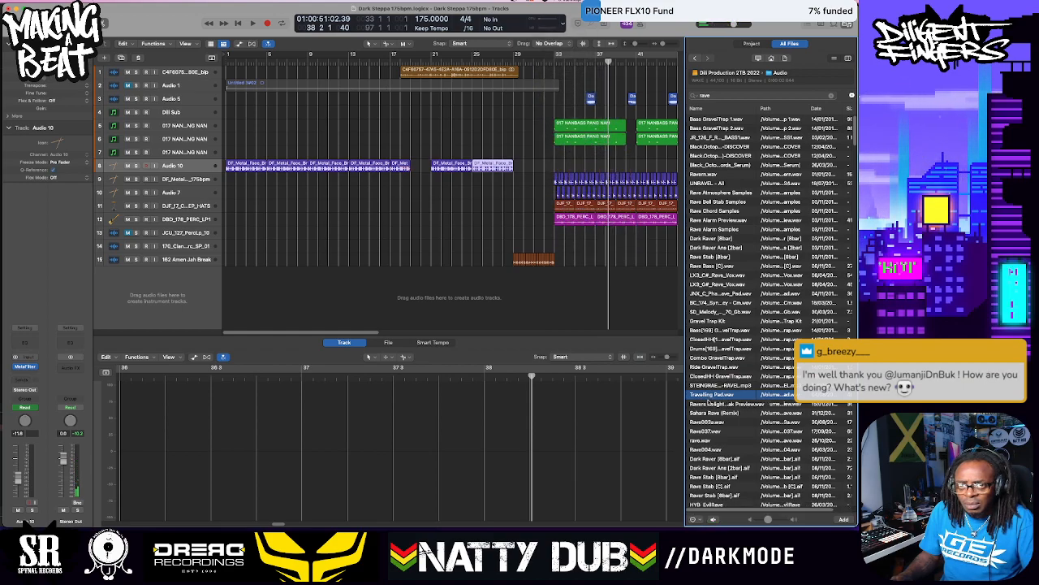
# Audition the Ravers Delight preview and the Rave003a, Rave037, rave and Rave004 samples
pyautogui.click(709, 403)
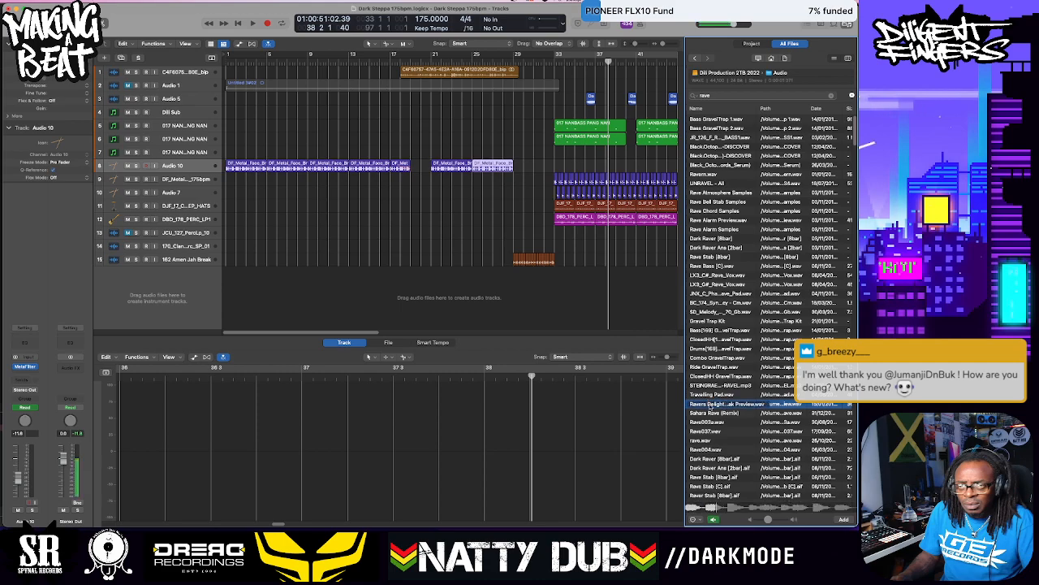
pyautogui.click(712, 413)
pyautogui.click(711, 422)
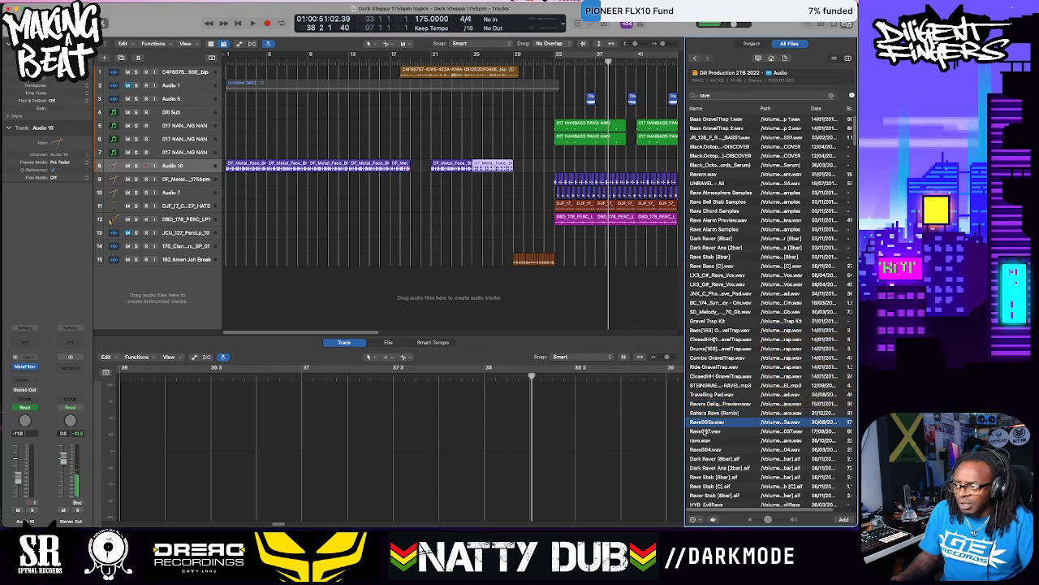
pyautogui.click(705, 431)
pyautogui.click(705, 440)
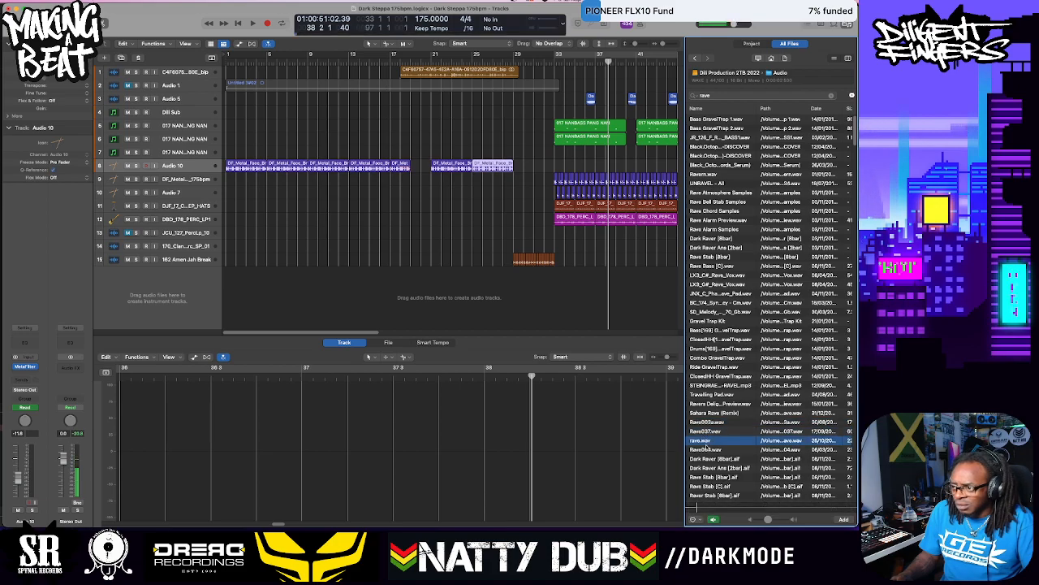
pyautogui.click(705, 449)
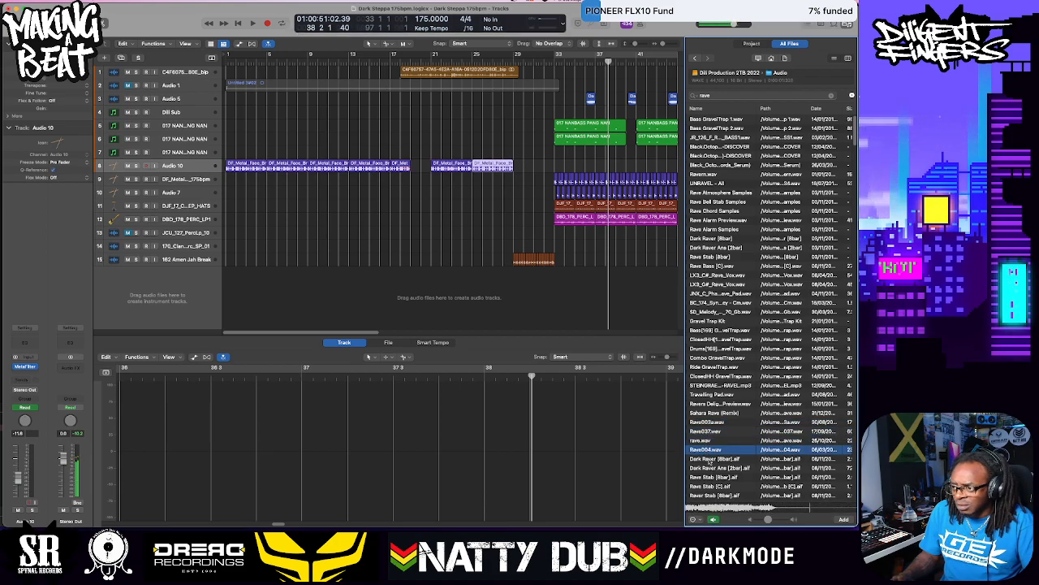
# Replay Rave004.wav and audition the Dark Raver, Rave Stab and Raver Stab AIF loops
pyautogui.click(709, 459)
pyautogui.click(706, 449)
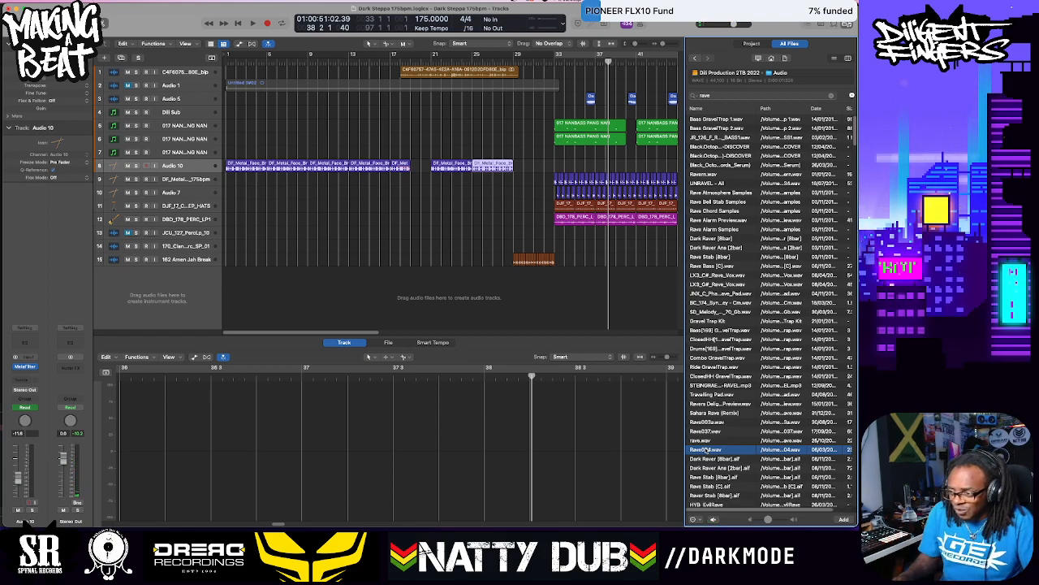
pyautogui.click(706, 460)
pyautogui.click(702, 468)
pyautogui.click(702, 478)
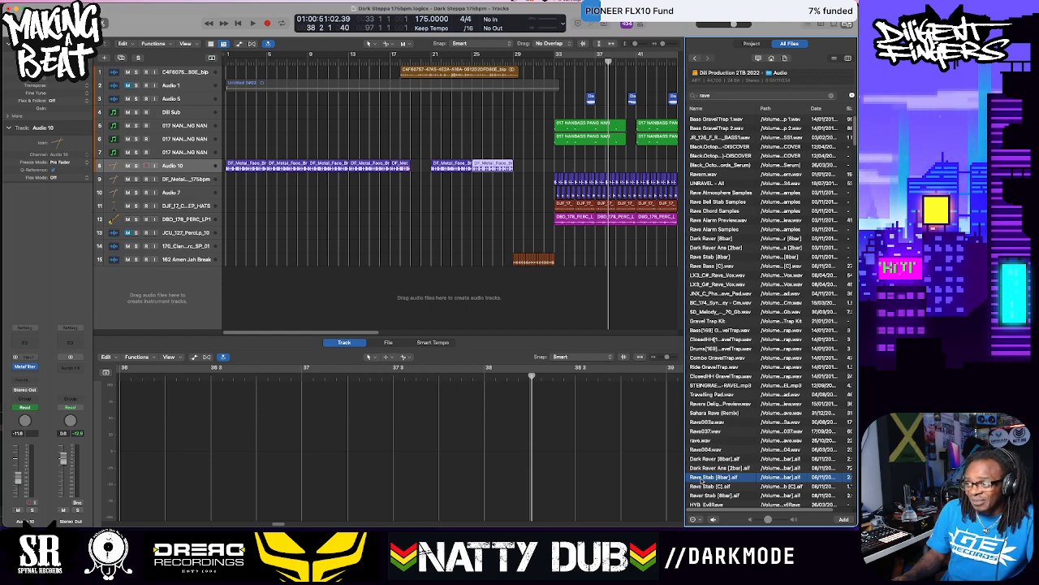
pyautogui.click(701, 486)
pyautogui.scroll(-1, 702, 492)
pyautogui.click(705, 481)
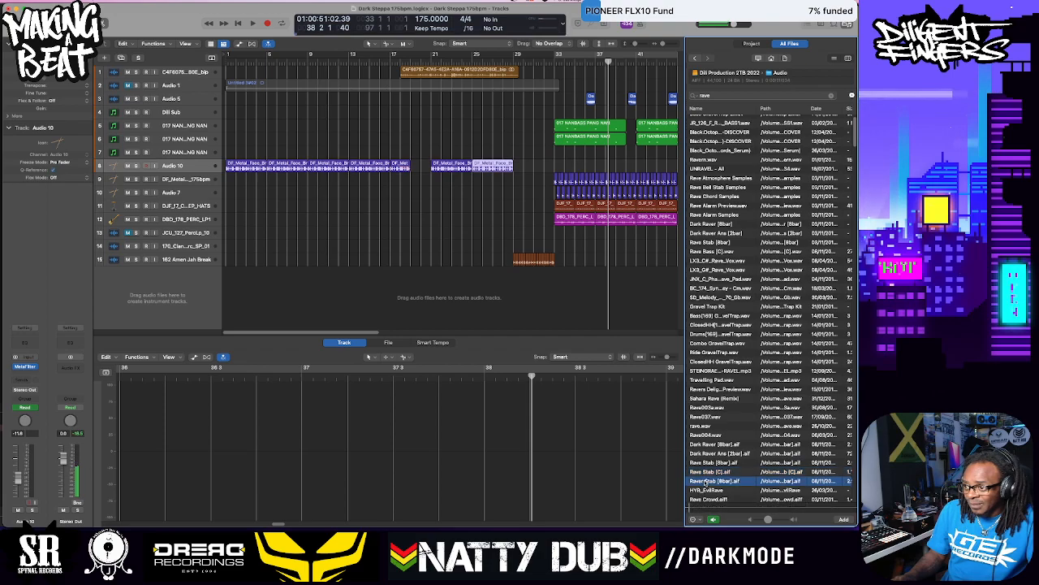
# Check HYB_EvilRave and audition Rave Crowd, the two Female - Rave Huh samples and Rave Vox Fx
pyautogui.scroll(-3, 704, 482)
pyautogui.scroll(-1, 704, 482)
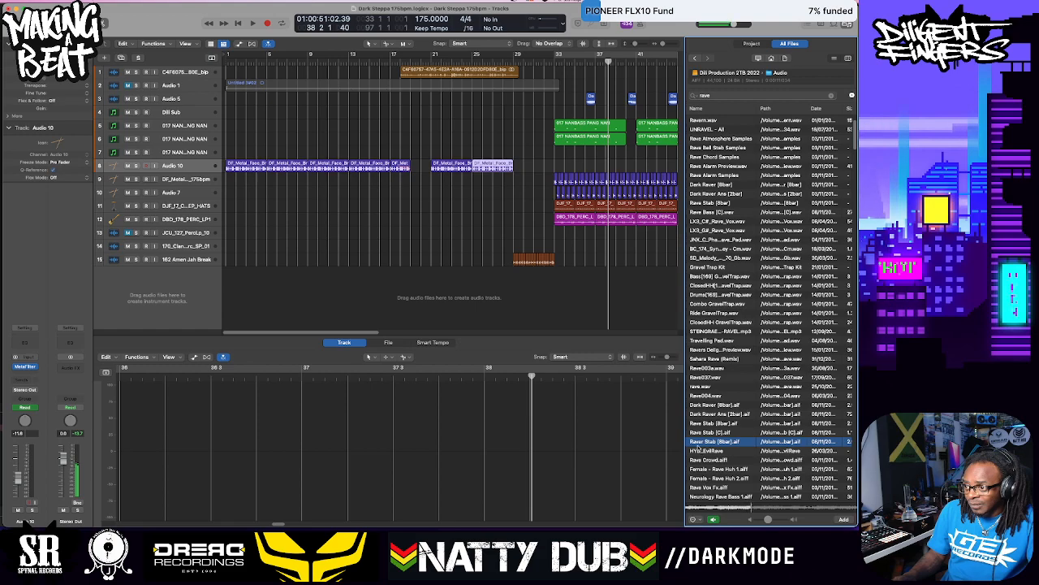
pyautogui.click(700, 450)
pyautogui.click(706, 460)
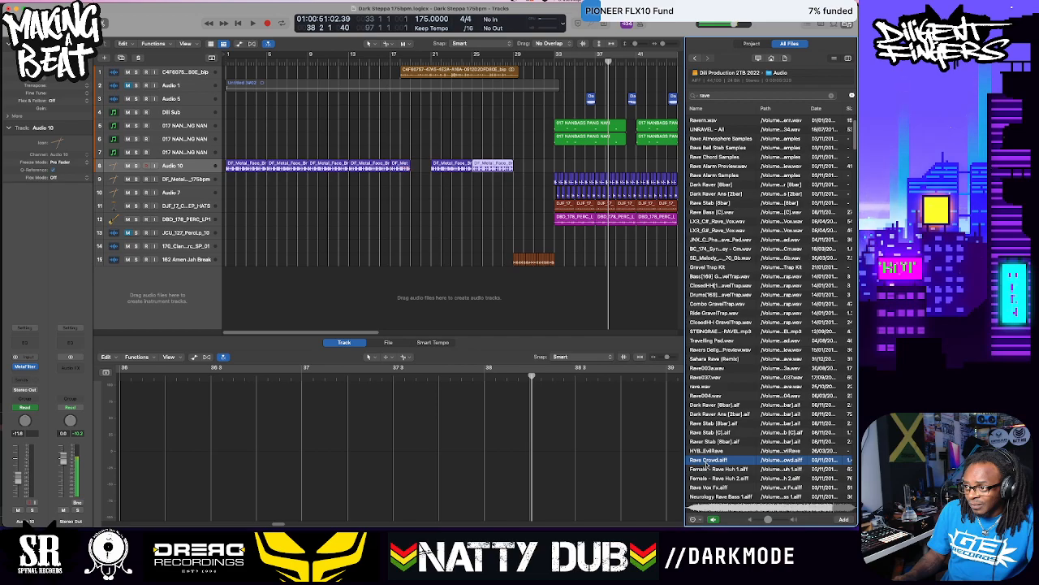
pyautogui.click(705, 470)
pyautogui.click(704, 479)
pyautogui.scroll(-1, 704, 471)
pyautogui.click(705, 473)
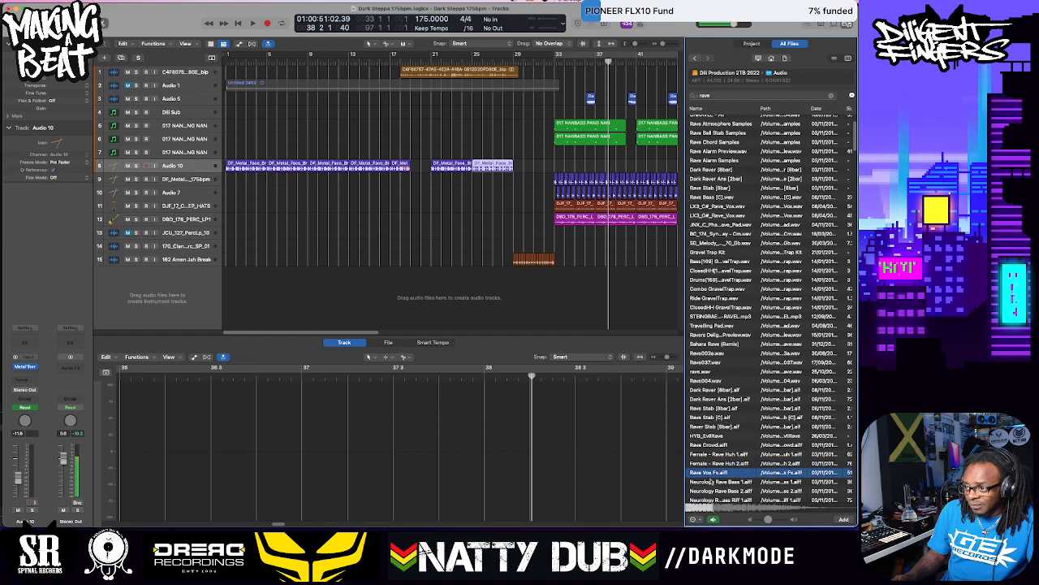
# Audition Neurology Rave Bass 1.aiff and Neurology Rave Bass 2.aiff
pyautogui.click(705, 481)
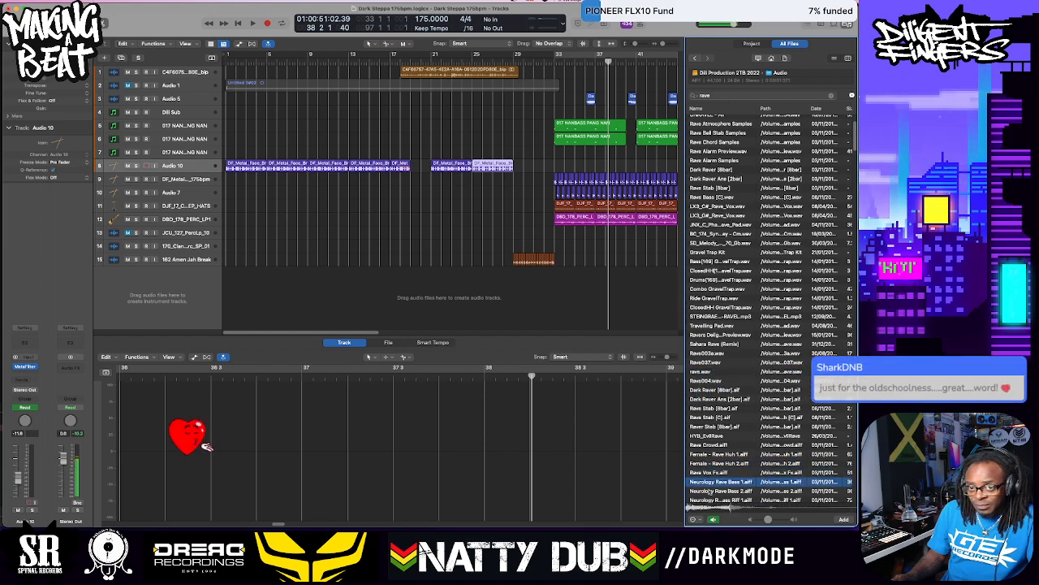
pyautogui.scroll(-2, 705, 481)
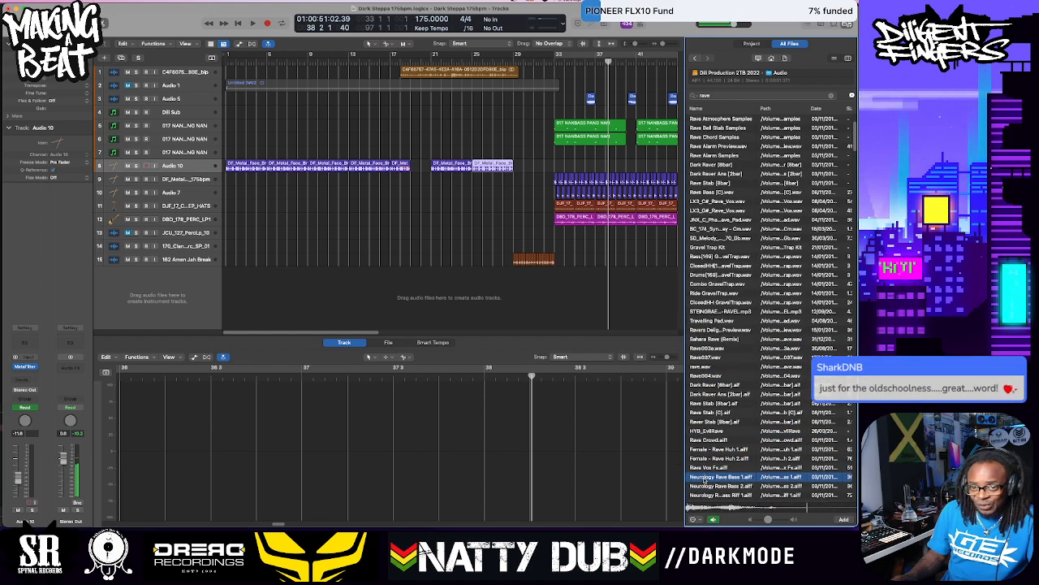
pyautogui.click(711, 471)
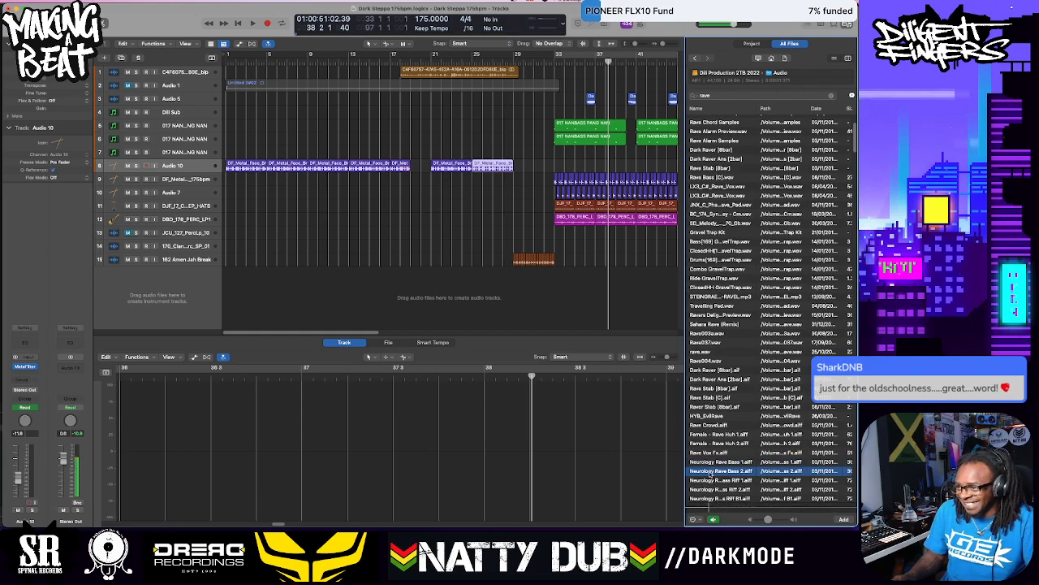
# Audition the Neurology rave riffs, Side Order Rave Snare, Ravers Delight Break, 90s Rave Snare and Rave Snare samples
pyautogui.click(713, 479)
pyautogui.click(713, 490)
pyautogui.scroll(-3, 714, 483)
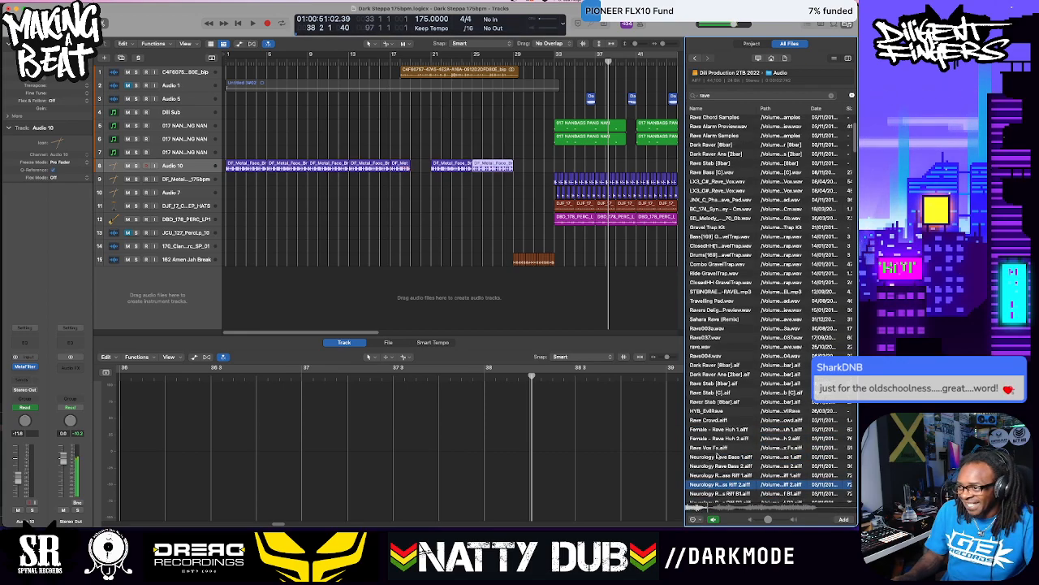
pyautogui.click(715, 498)
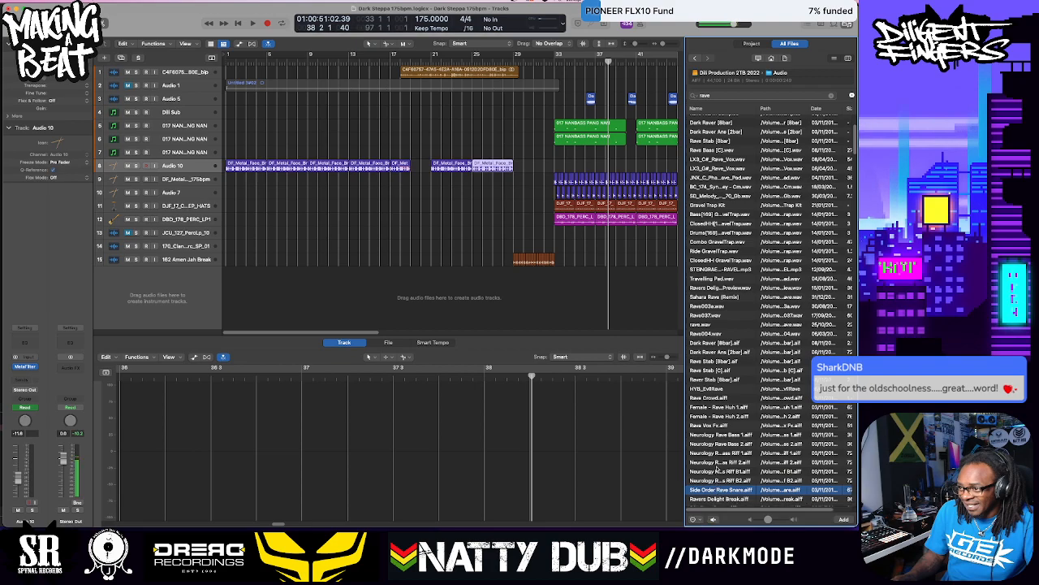
pyautogui.scroll(-2, 715, 496)
pyautogui.scroll(-2, 715, 495)
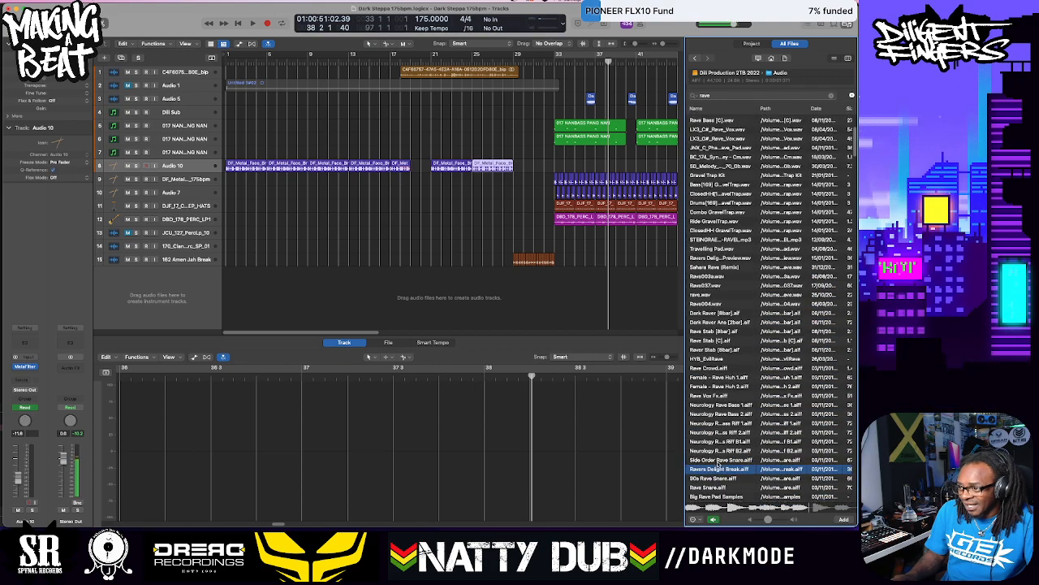
pyautogui.press('Down')
pyautogui.press('Down')
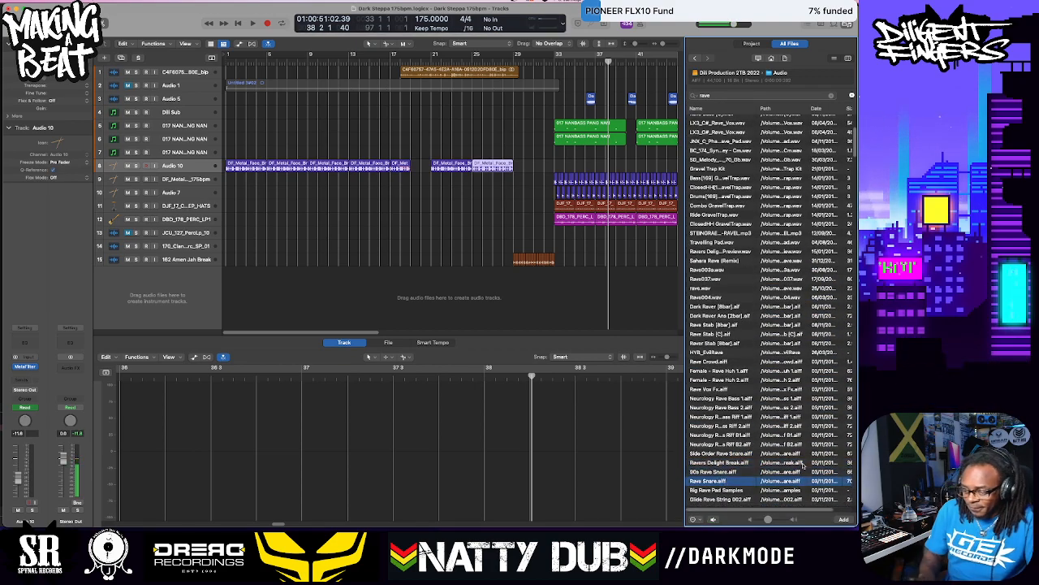
# Audition the Glide Rave String samples in order from 002 to 010
pyautogui.press('Down')
pyautogui.press('Down')
pyautogui.press('Down')
pyautogui.press('Down')
pyautogui.press('Down')
pyautogui.press('Down')
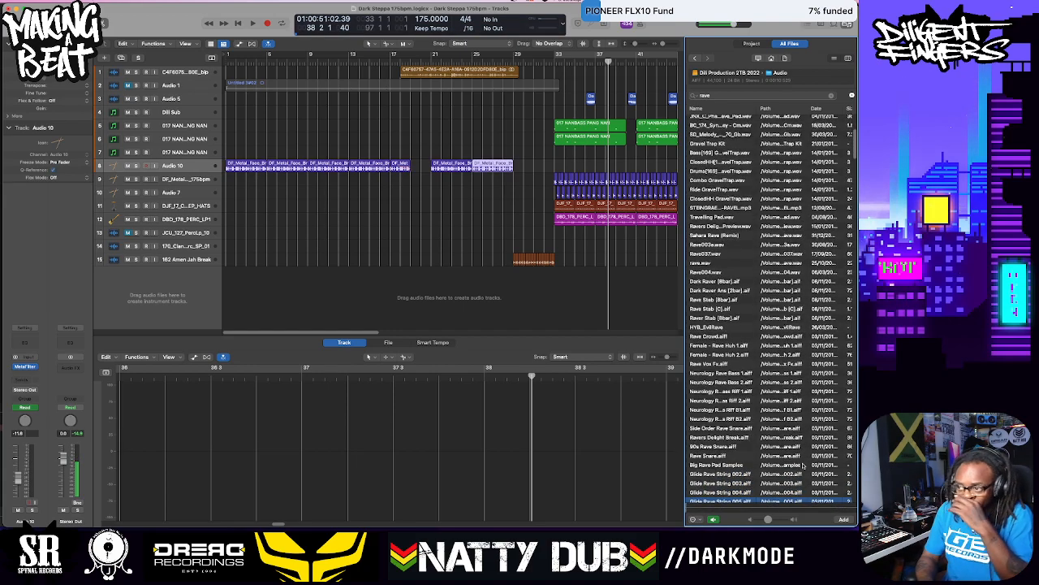
pyautogui.press('Down')
pyautogui.press('Down')
pyautogui.press('Down')
pyautogui.press('Down')
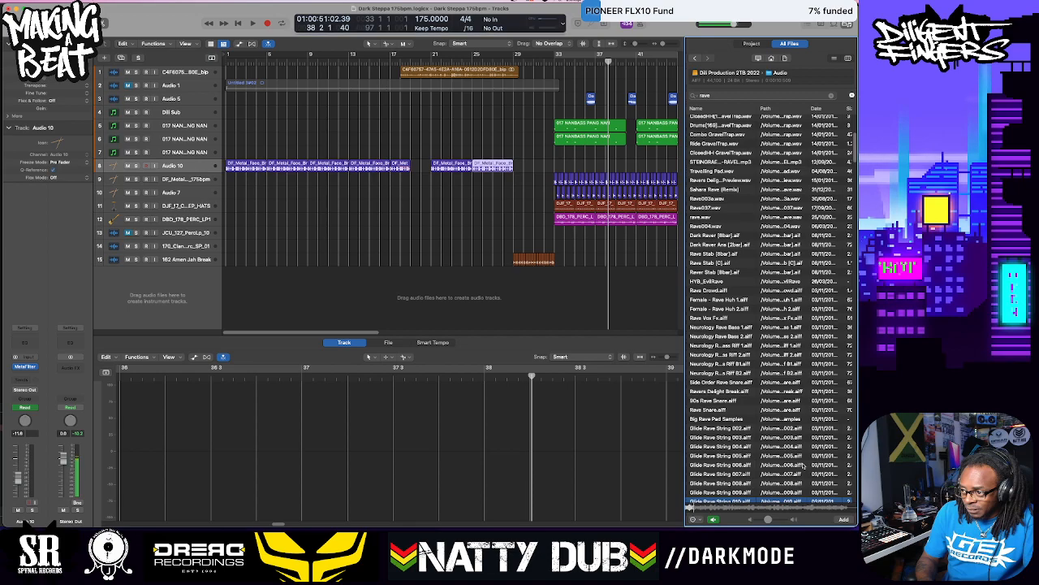
# Step back through the Glide Rave String samples to Glide Rave String 002.aiff
pyautogui.press('Up')
pyautogui.press('Up')
pyautogui.press('Up')
pyautogui.press('Up')
pyautogui.press('Up')
pyautogui.press('Up')
pyautogui.press('Up')
pyautogui.press('Up')
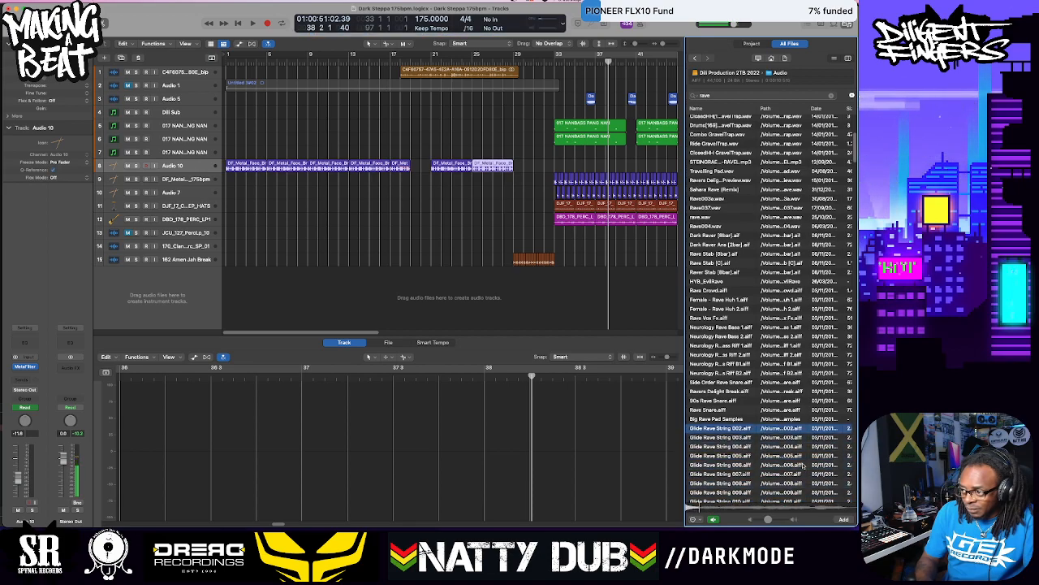
# Listen again to the Glide Rave String samples from 003 to 009
pyautogui.press('Down')
pyautogui.press('Down')
pyautogui.press('Down')
pyautogui.press('Down')
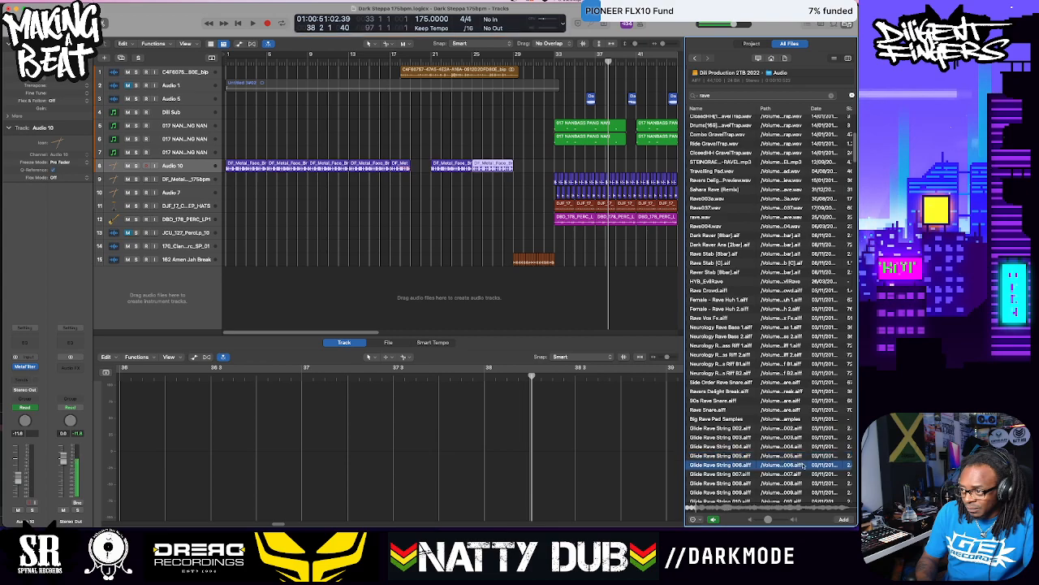
pyautogui.press('Down')
pyautogui.press('Down')
pyautogui.press('Down')
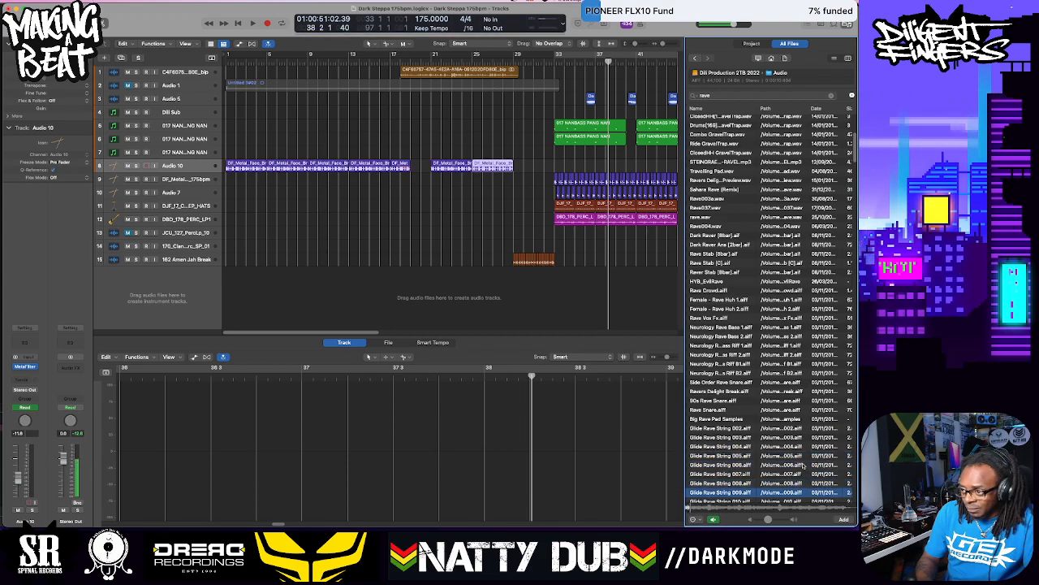
# Continue auditioning the Glide Rave String samples from 010 onwards
pyautogui.press('Down')
pyautogui.press('Down')
pyautogui.press('Down')
pyautogui.press('Down')
pyautogui.press('Down')
pyautogui.press('Down')
pyautogui.press('Down')
pyautogui.press('Down')
pyautogui.press('Down')
pyautogui.press('Down')
pyautogui.press('Down')
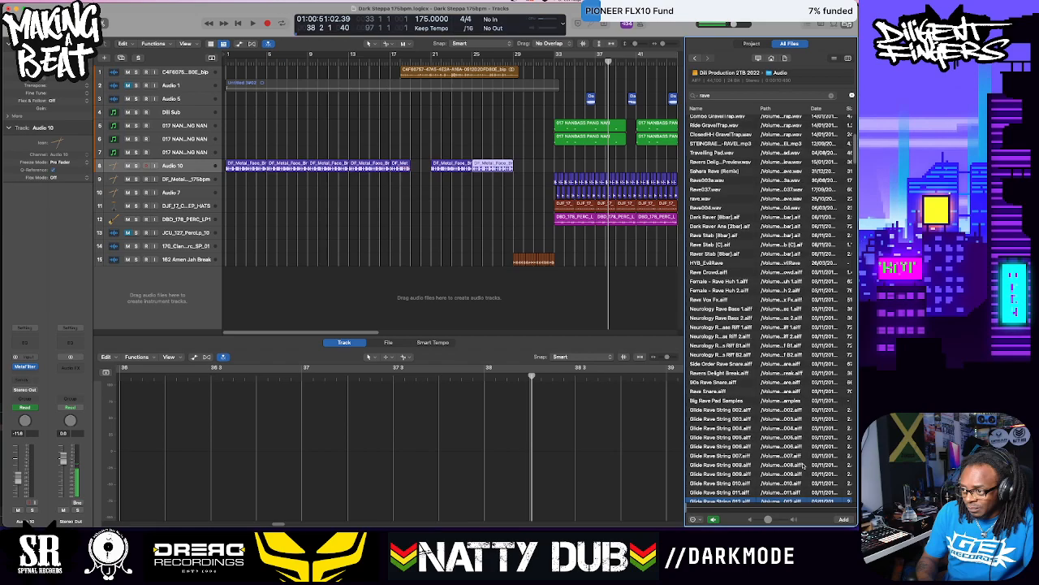
# Audition the rave samples from Rave Blip.aiff to Darker Raver.aiff, including Rave Atmosphere, Rave Bell Stab, Rave Chord and Rave Alarm
pyautogui.press('Up')
pyautogui.press('Up')
pyautogui.press('Up')
pyautogui.press('Up')
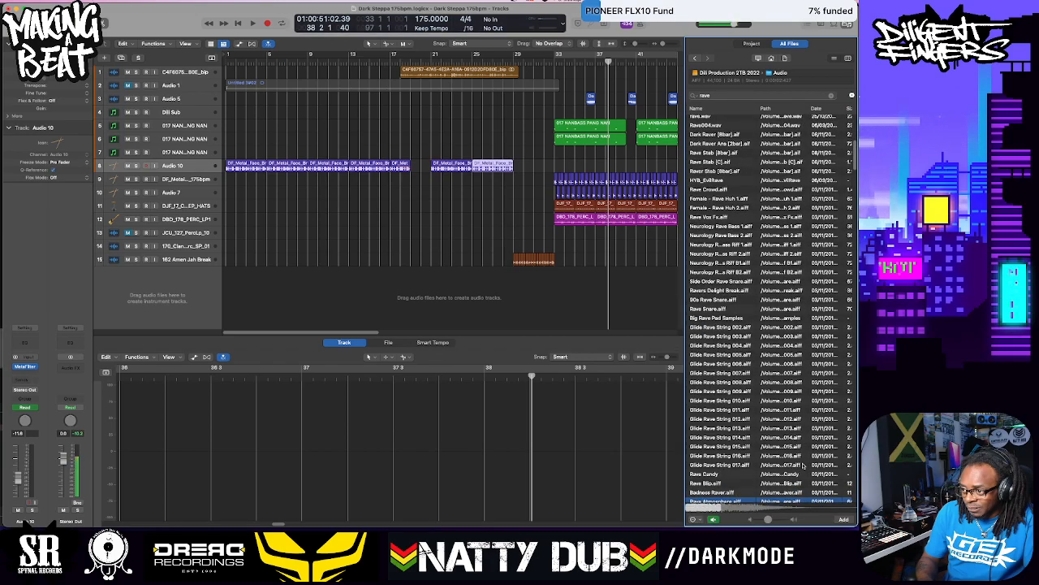
pyautogui.press('Down')
pyautogui.press('Down')
pyautogui.press('Down')
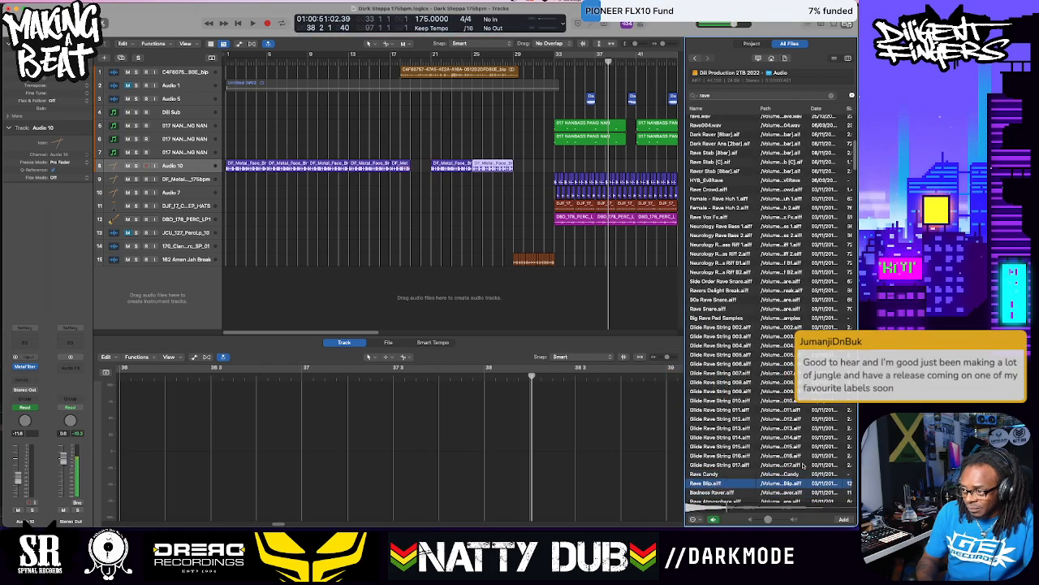
pyautogui.press('Down')
pyautogui.press('Down')
pyautogui.press('Down')
pyautogui.press('Down')
pyautogui.press('Down')
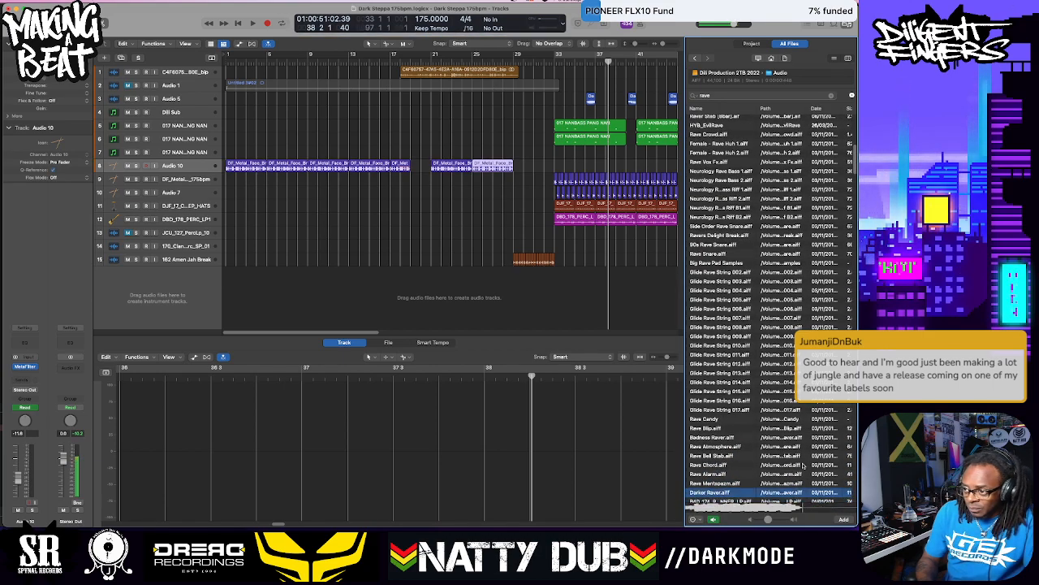
# Audition the BAD_174 loop and CV_Rave_Pad__1.wav, and continue to the Rave folder entry
pyautogui.press('Down')
pyautogui.press('Down')
pyautogui.press('Down')
pyautogui.press('Up')
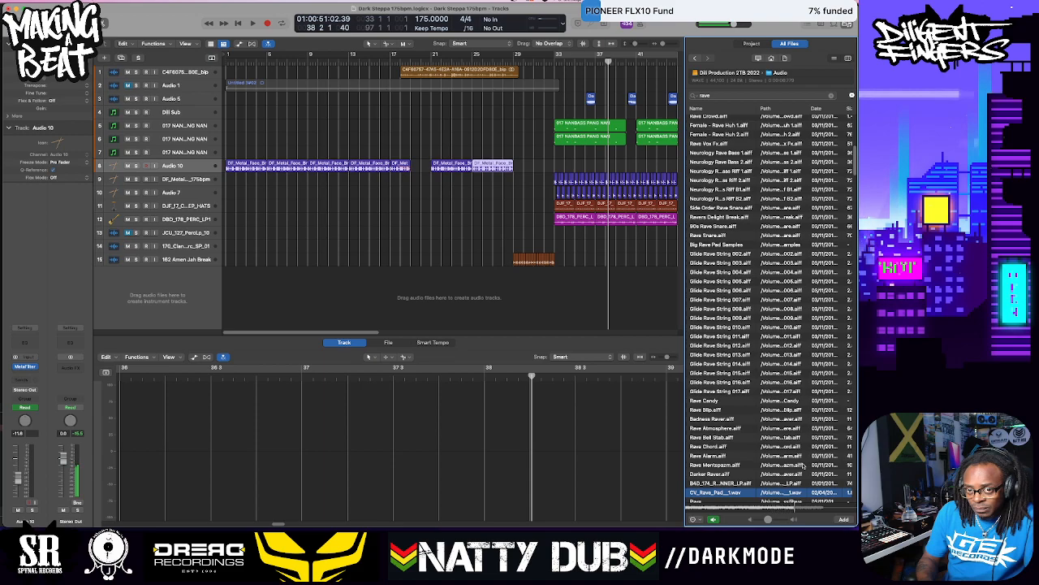
pyautogui.press('Down')
pyautogui.press('Down')
pyautogui.press('Down')
pyautogui.press('Down')
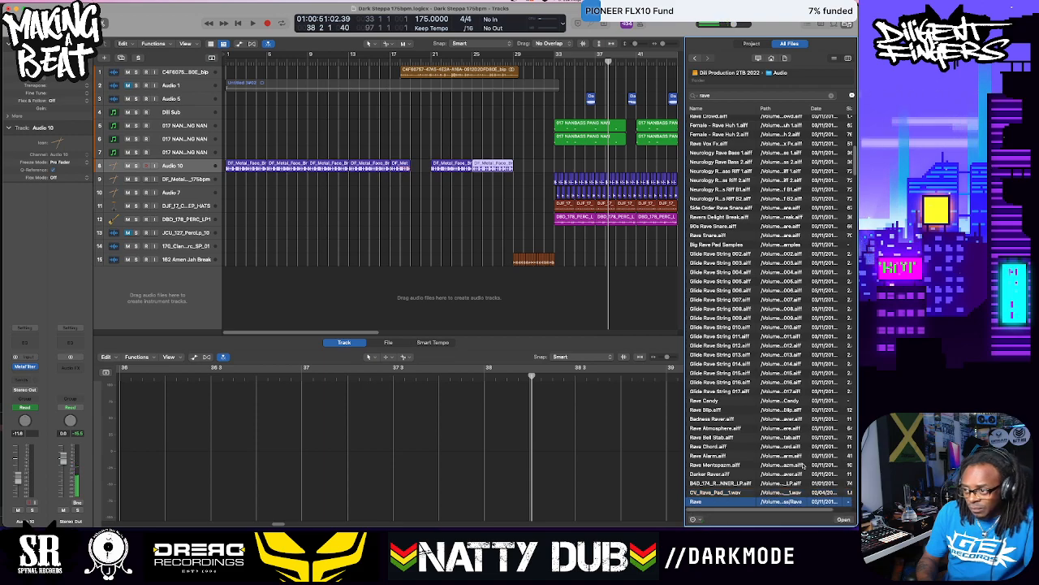
# Move past the EXS and Rave Candy entries and audition the WAV versions of Dark Raver and Rave Stab
pyautogui.press('Down')
pyautogui.press('Down')
pyautogui.press('Down')
pyautogui.press('Down')
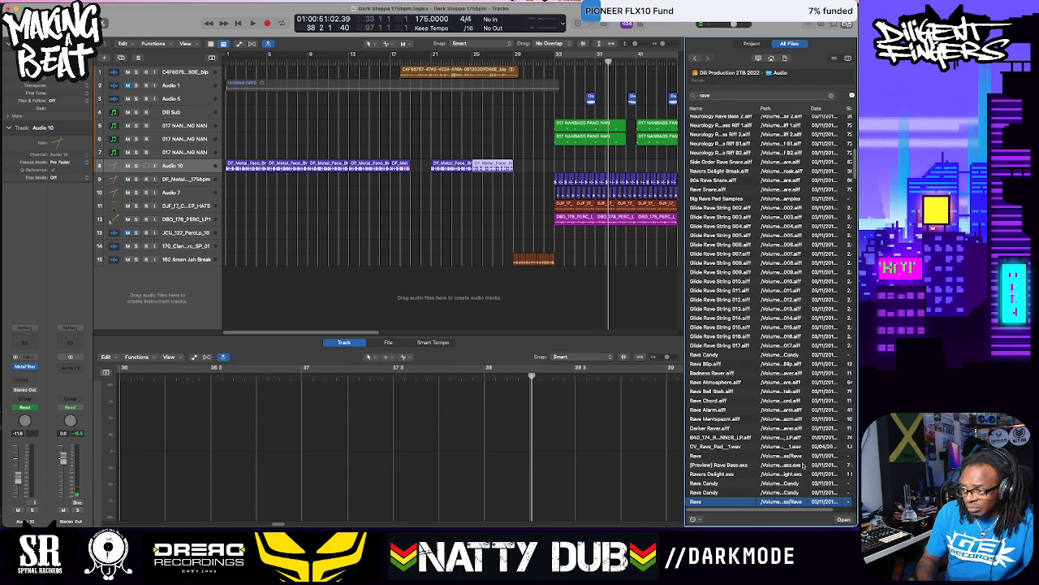
pyautogui.press('Down')
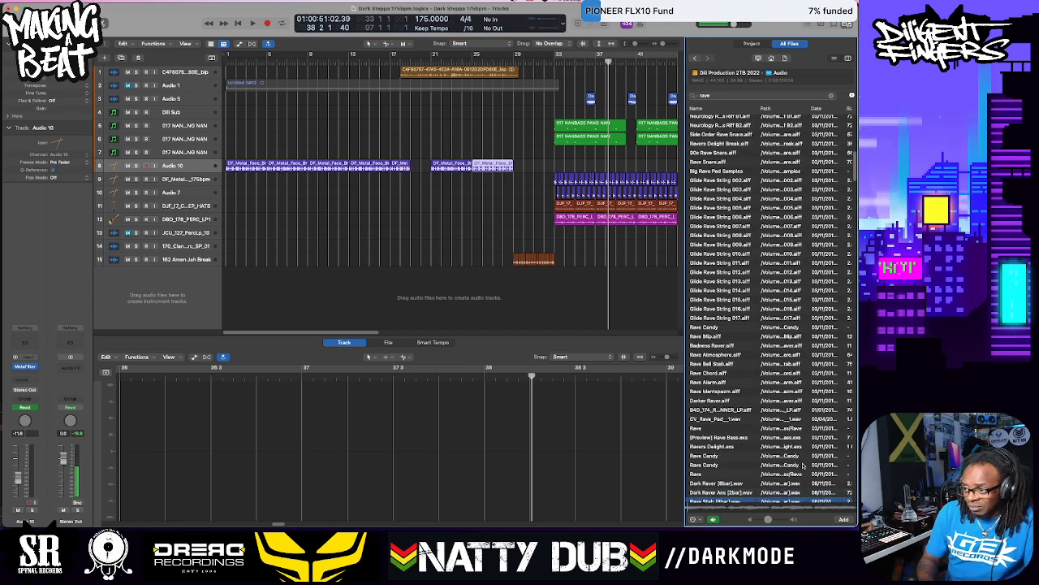
# Audition the MED synth samples and check the EV_Raver_Atmos.exs and EV_Raver_Synth.exs entries
pyautogui.press('Down')
pyautogui.press('Down')
pyautogui.press('Down')
pyautogui.press('Down')
pyautogui.press('Down')
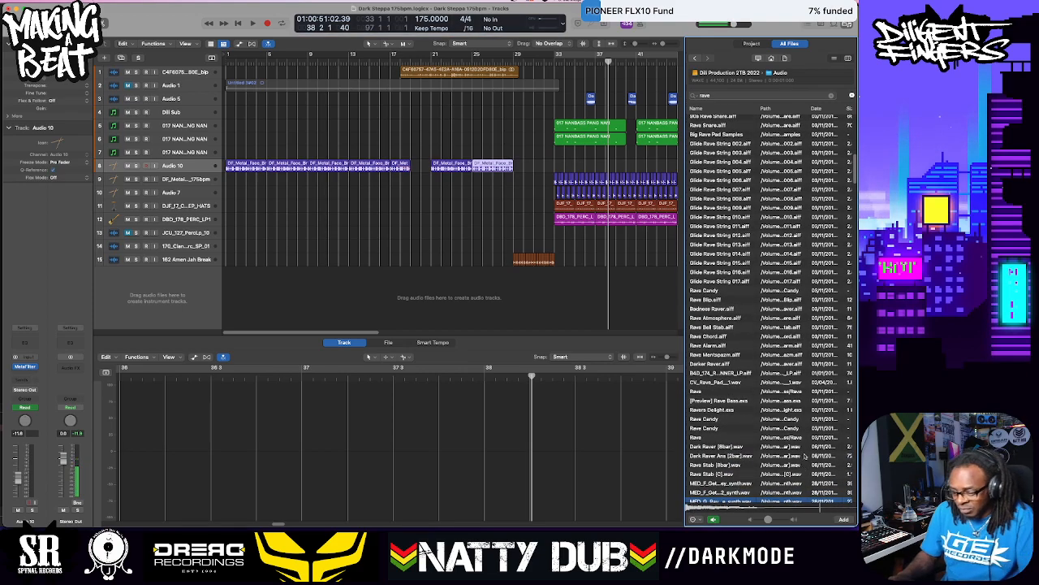
pyautogui.press('Down')
pyautogui.press('Down')
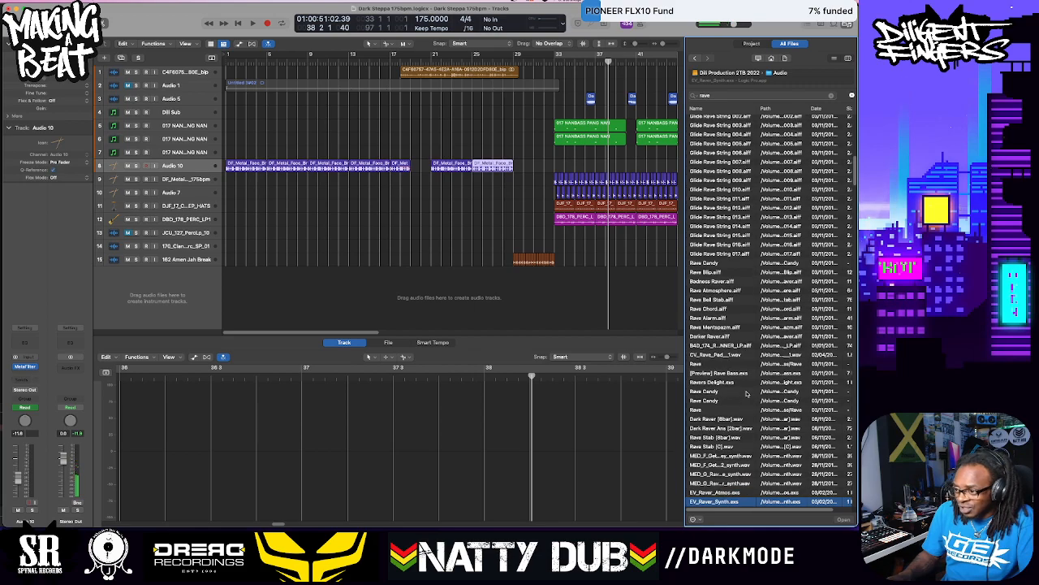
# Audition Full Rave Ammo.wav and Form Dungeon Rave.wav
pyautogui.scroll(-4, 740, 406)
pyautogui.click(735, 431)
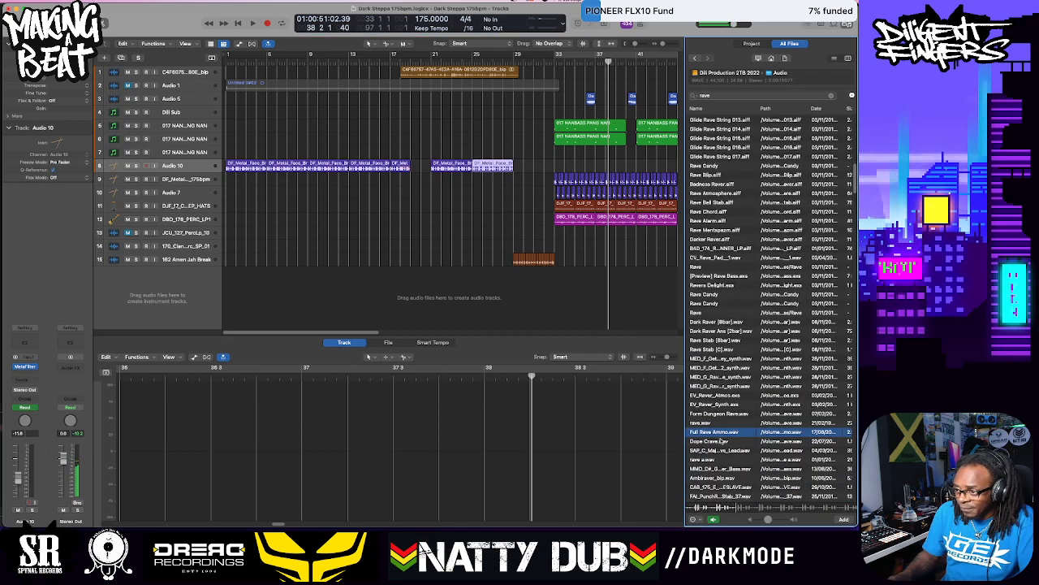
pyautogui.click(715, 415)
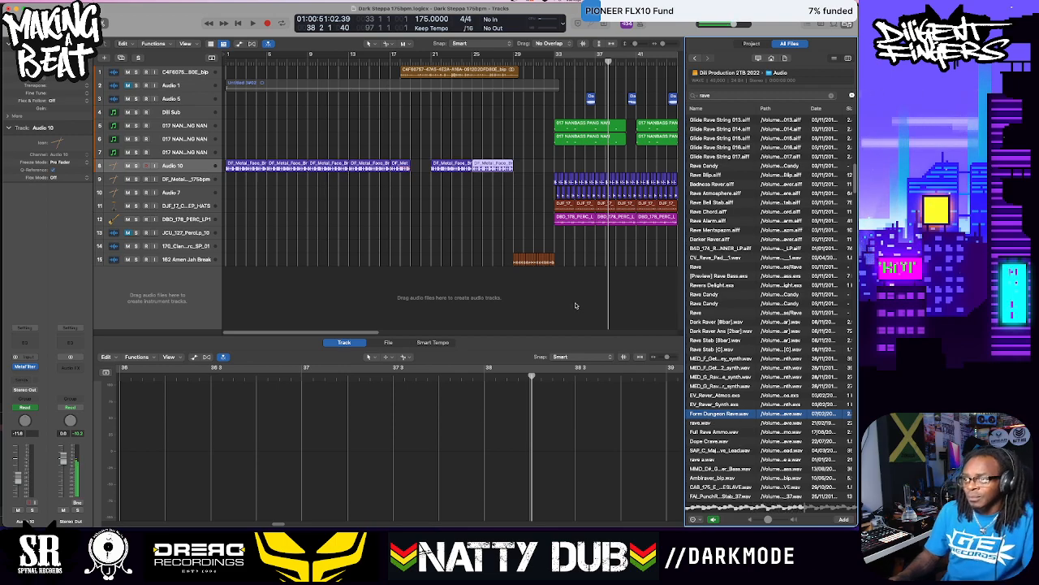
# Play the arrangement from the beginning
pyautogui.click(647, 308)
pyautogui.press('Return')
pyautogui.press('space')
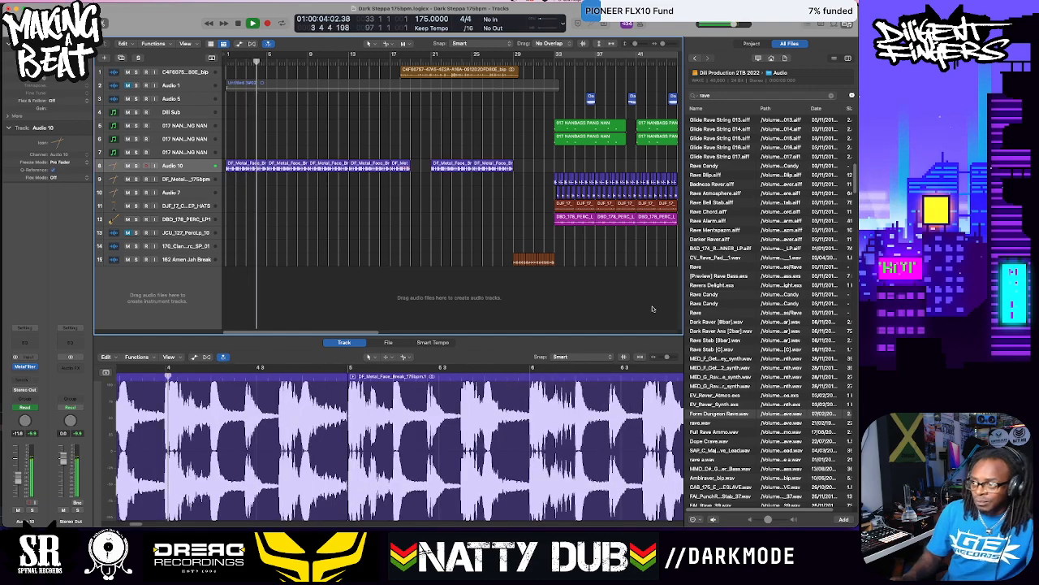
# Try Form Dungeon Rave.wav on a new track at bar 1, time-stretched to six bars
pyautogui.moveTo(714, 414); pyautogui.dragTo(228, 302)
pyautogui.moveTo(229, 305); pyautogui.dragTo(229, 305)
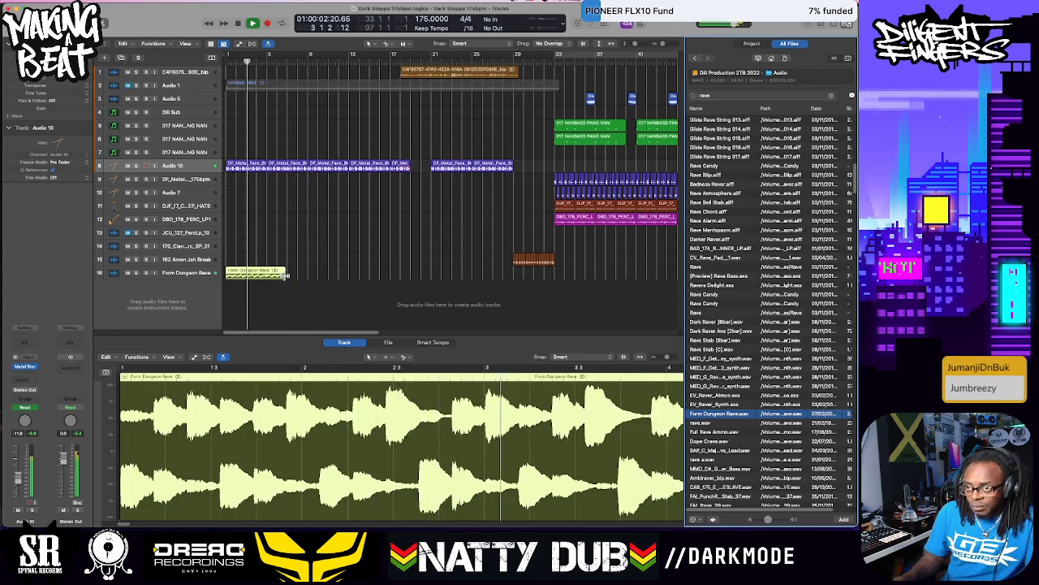
pyautogui.moveTo(283, 276); pyautogui.dragTo(285, 275)
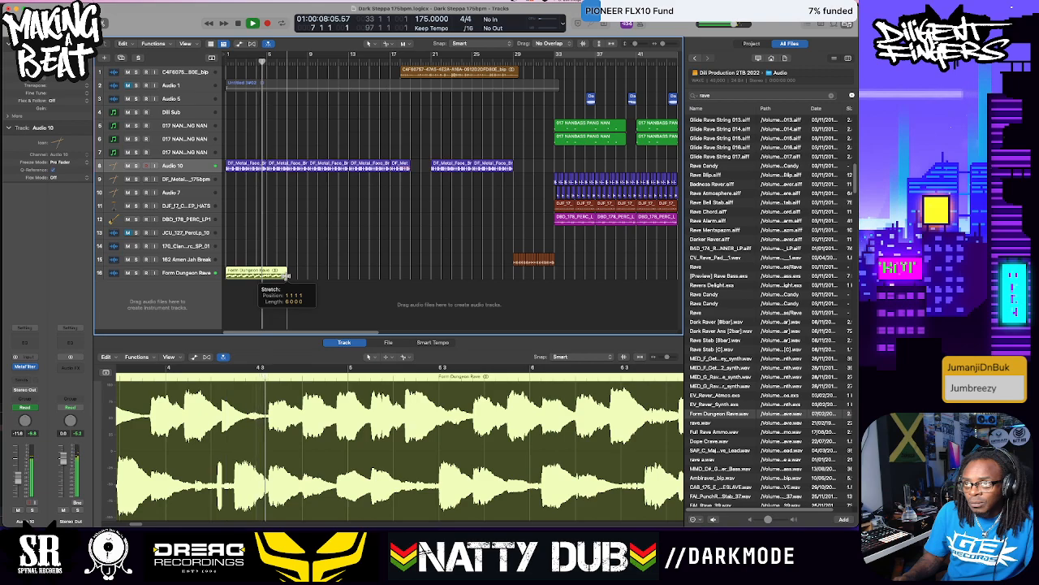
pyautogui.moveTo(287, 275); pyautogui.dragTo(286, 278)
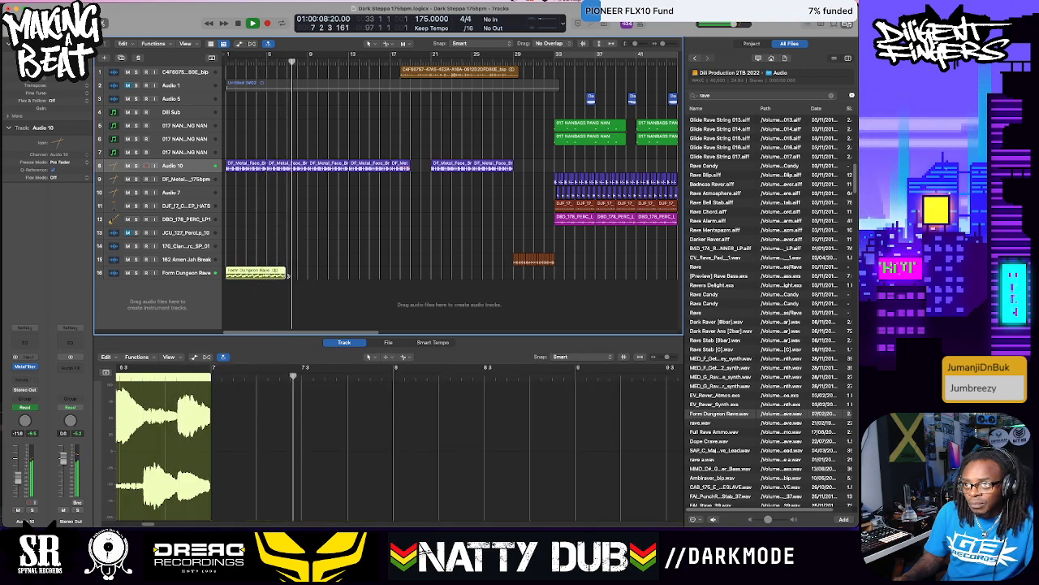
pyautogui.press('super+z')
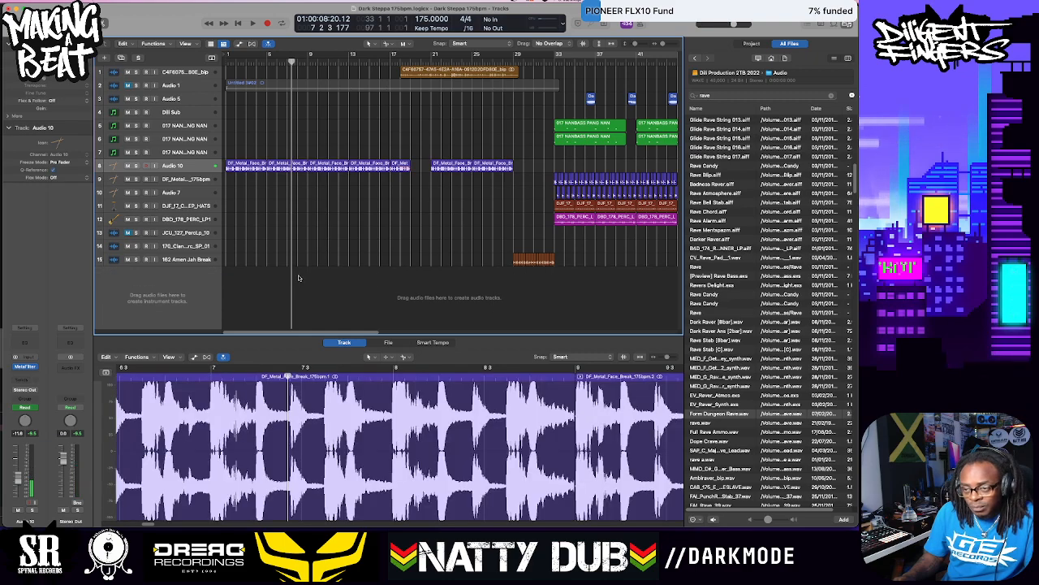
# Place Form Dungeon Rave.wav on a new track at bar 1, time-compress it to four bars and play it with the break
pyautogui.click(719, 415)
pyautogui.moveTo(720, 415); pyautogui.dragTo(228, 310)
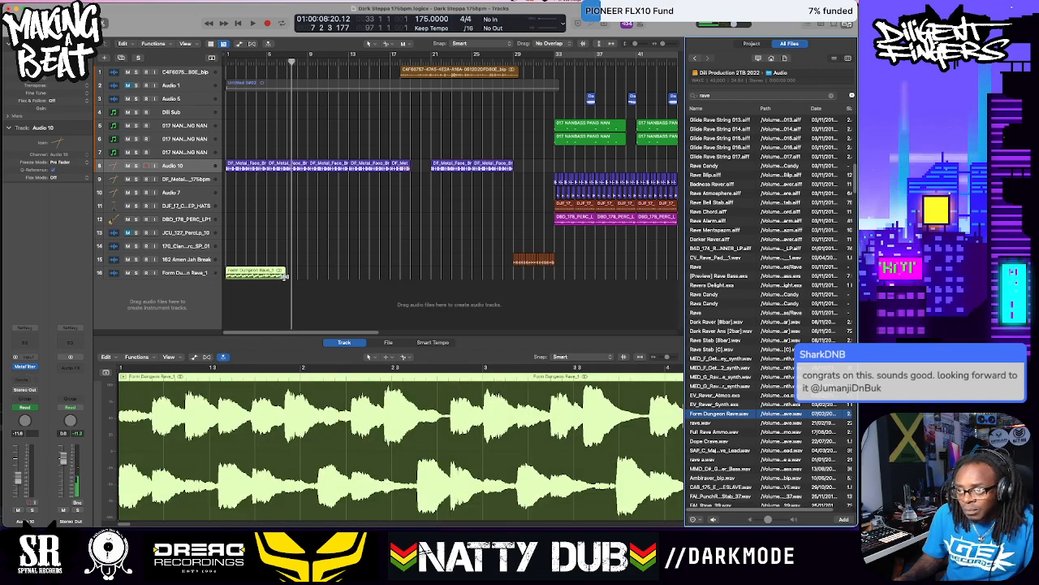
pyautogui.moveTo(284, 276); pyautogui.dragTo(267, 276)
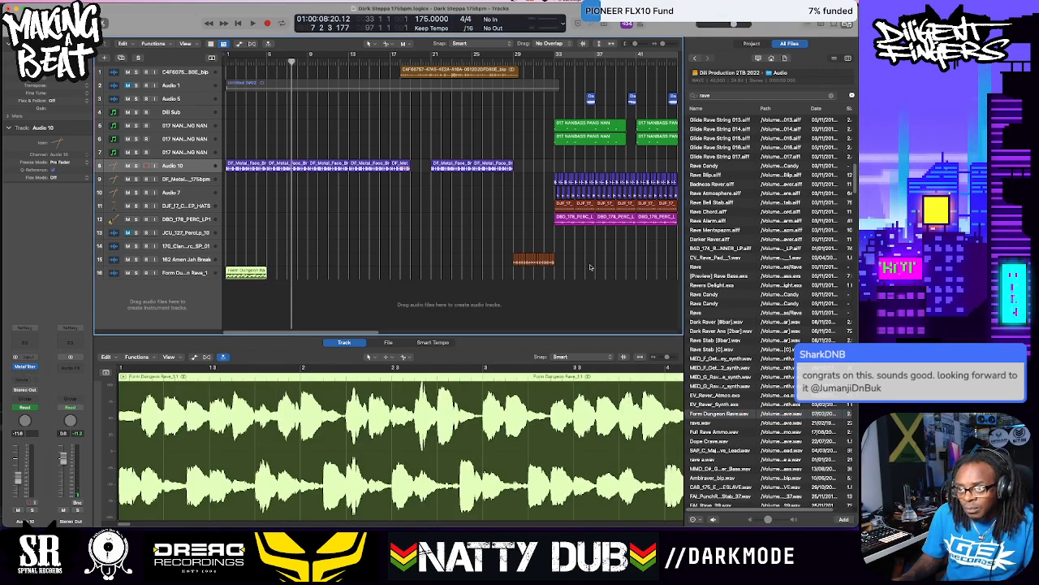
pyautogui.hotkey('shift', 'space')
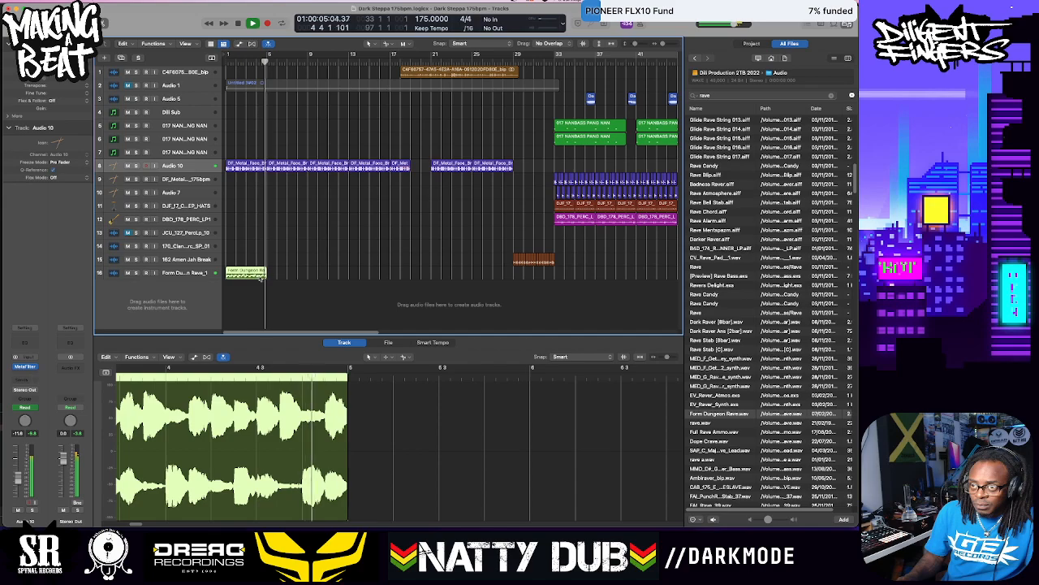
# Copy the four-bar Form Dungeon Rave region to bar 5 and play the arrangement from the start
pyautogui.press('space')
pyautogui.moveTo(262, 276); pyautogui.dragTo(286, 279)
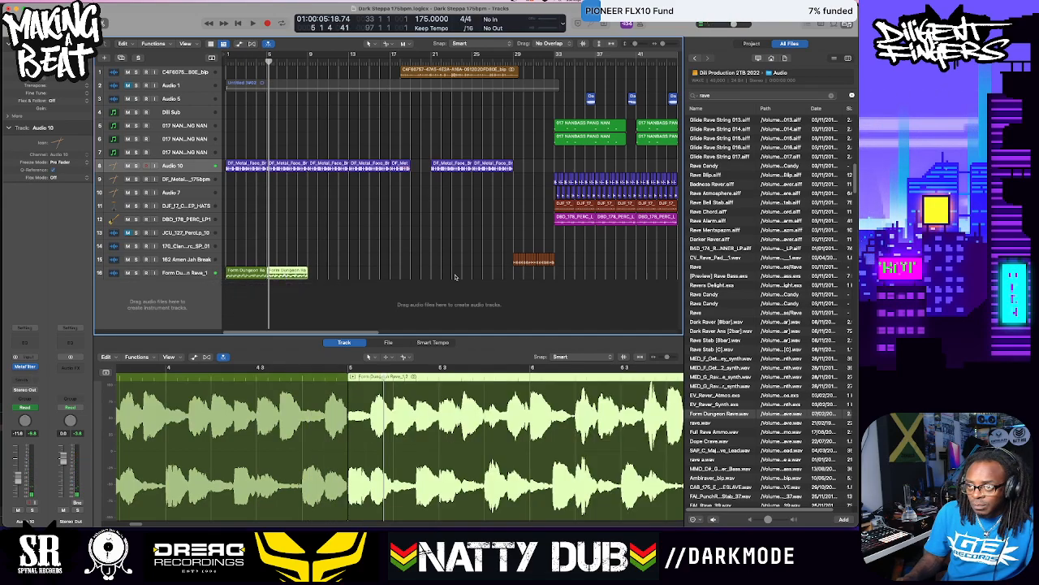
pyautogui.press('Return')
pyautogui.press('space')
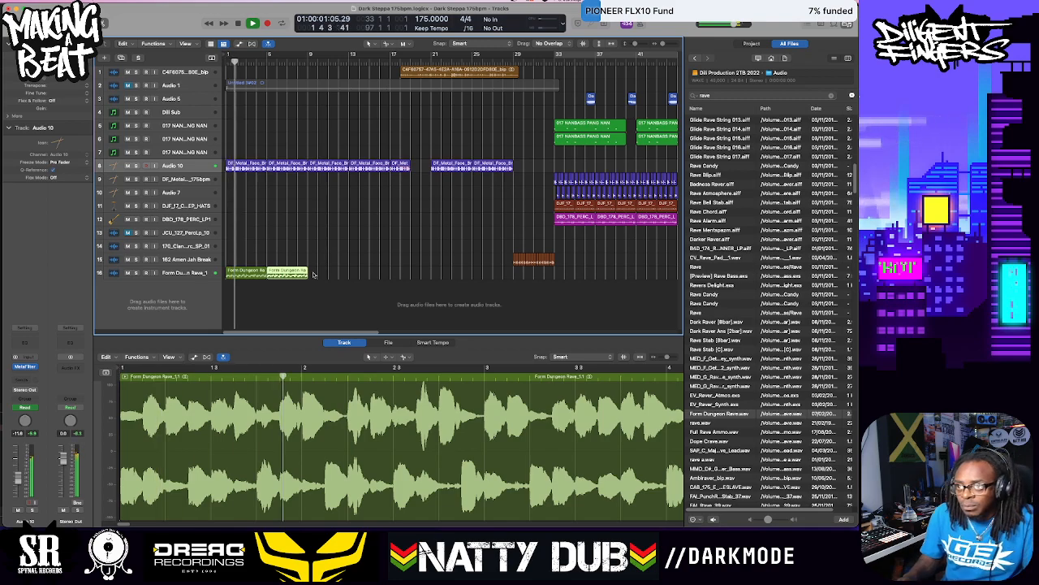
# Copy the Form Dungeon Rave region back to back from bar 9 up to bar 33 while checking playback
pyautogui.moveTo(290, 276); pyautogui.dragTo(406, 279)
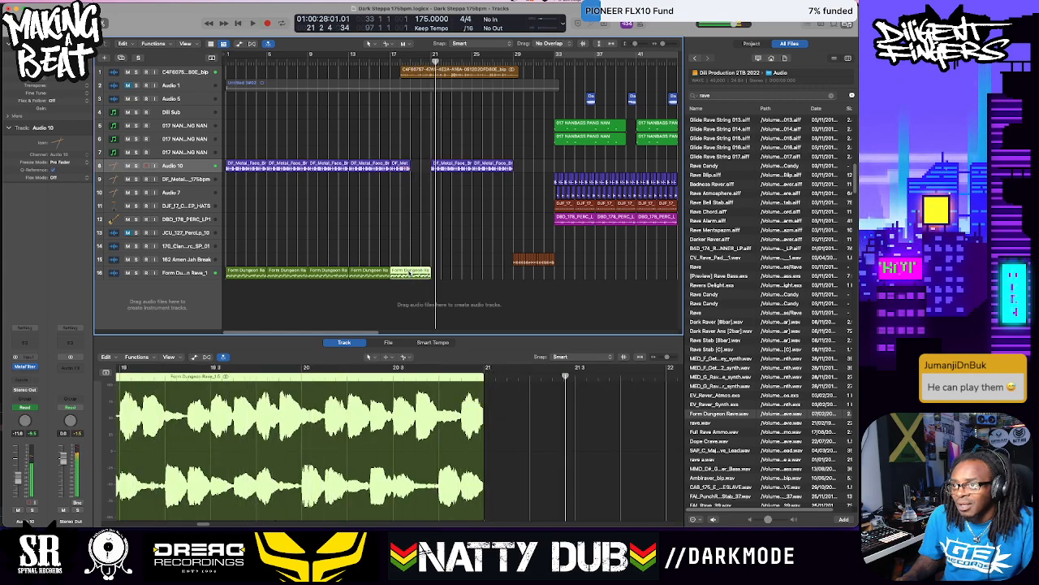
pyautogui.press('space')
pyautogui.moveTo(413, 273); pyautogui.dragTo(488, 273)
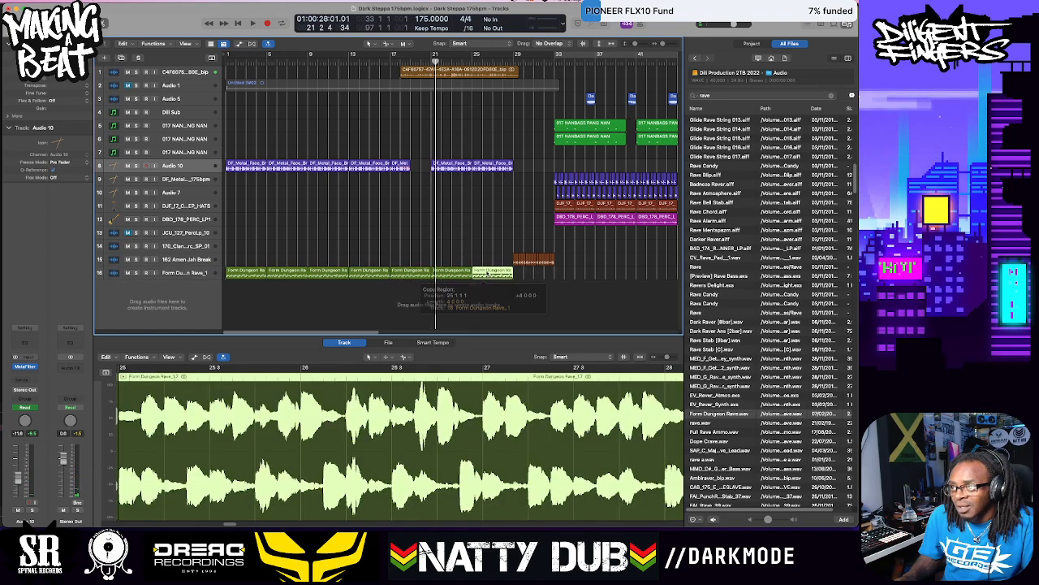
pyautogui.press('space')
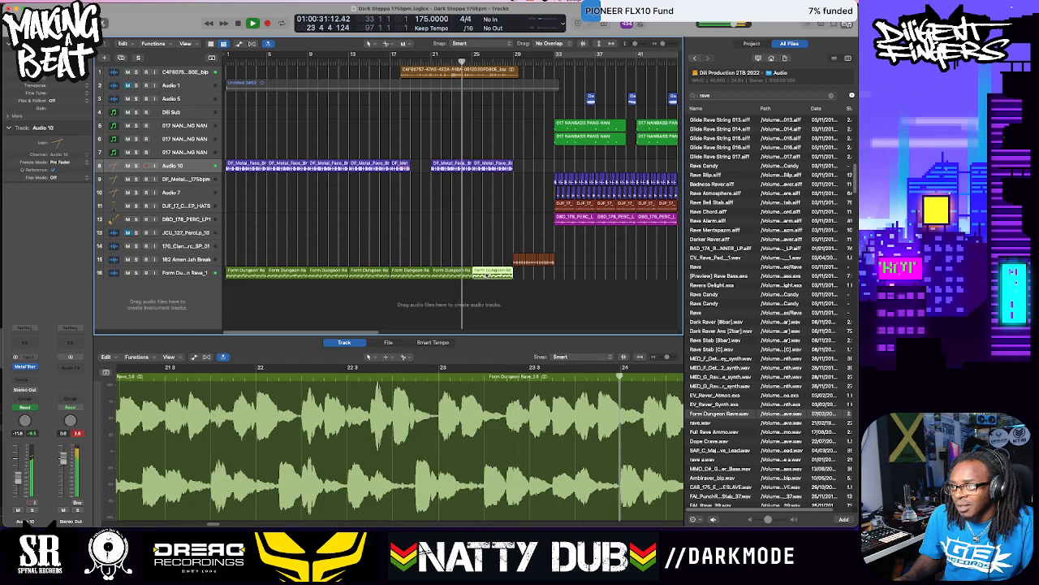
pyautogui.moveTo(486, 274); pyautogui.dragTo(519, 277)
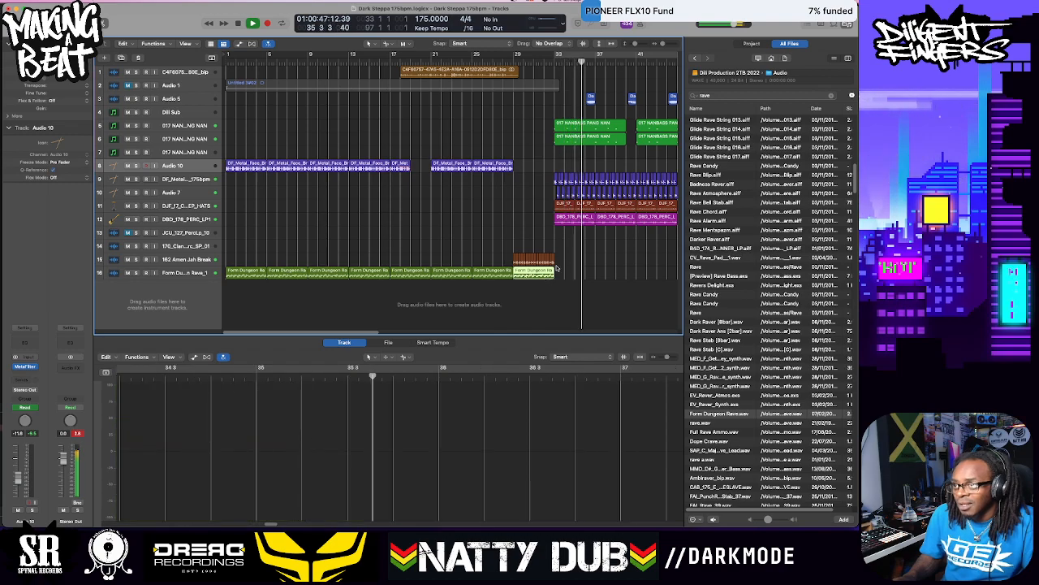
# Delete all Form Dungeon Rave regions together with their track, then return playback to the start of the arrangement and stop it
pyautogui.click(186, 276)
pyautogui.press('Delete')
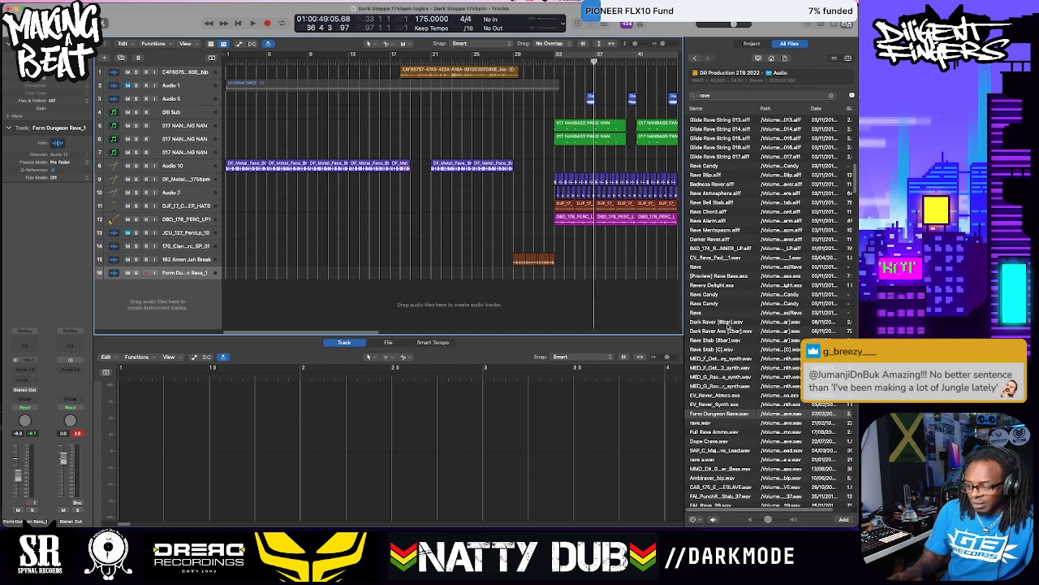
pyautogui.press('space')
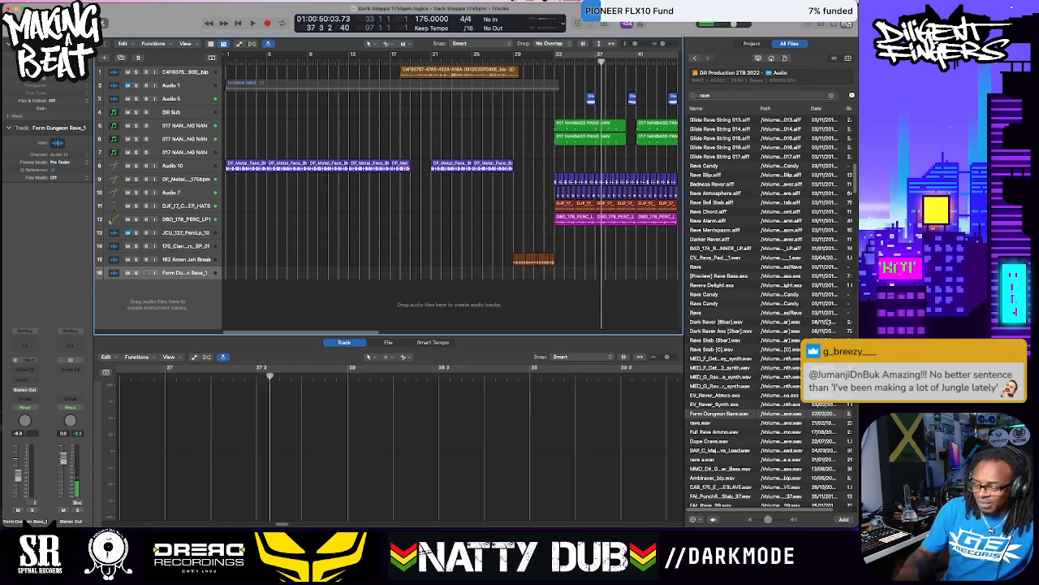
pyautogui.press('super+BackSpace')
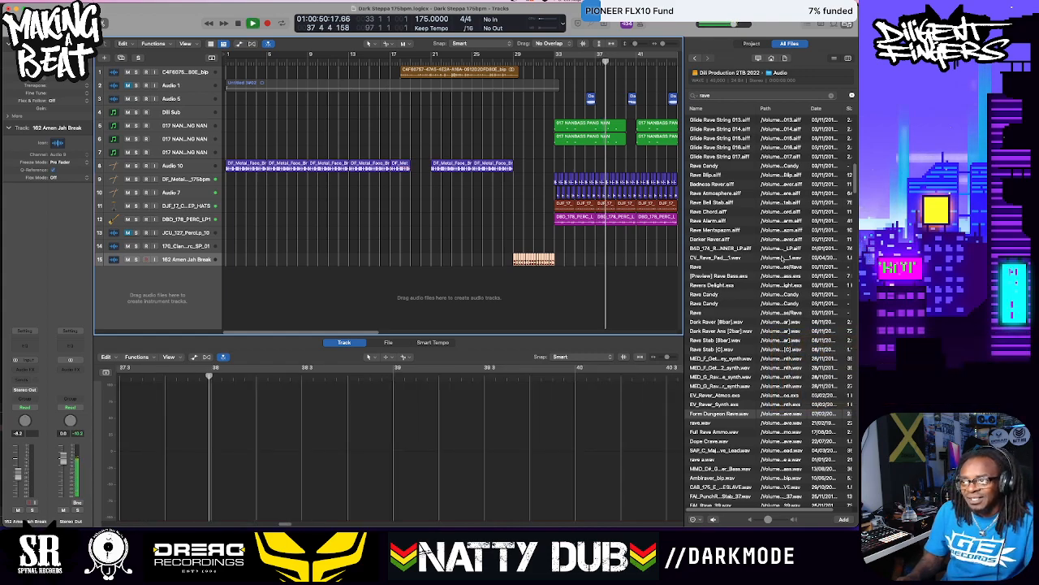
pyautogui.press('Return')
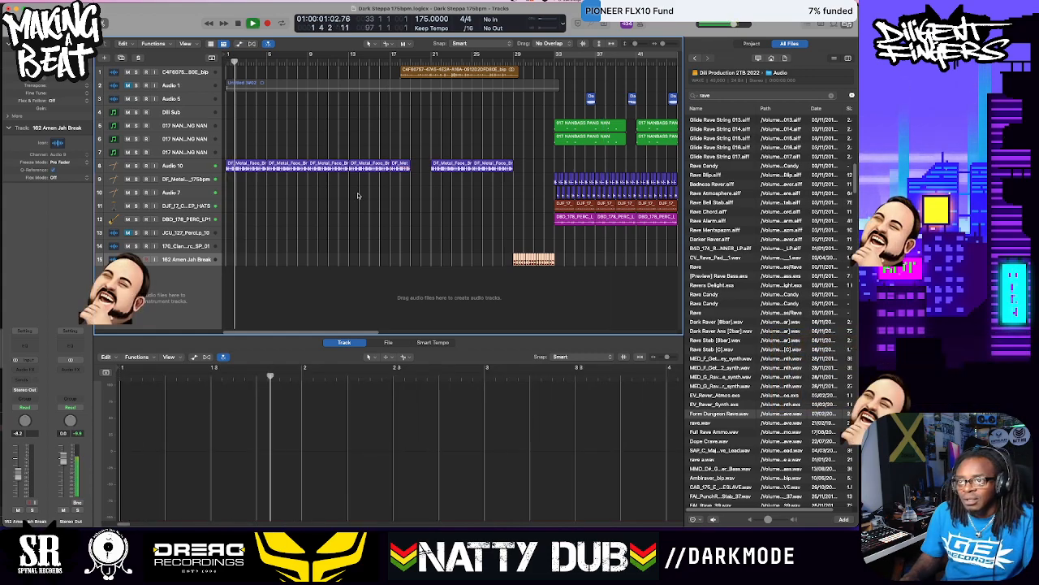
pyautogui.press('space')
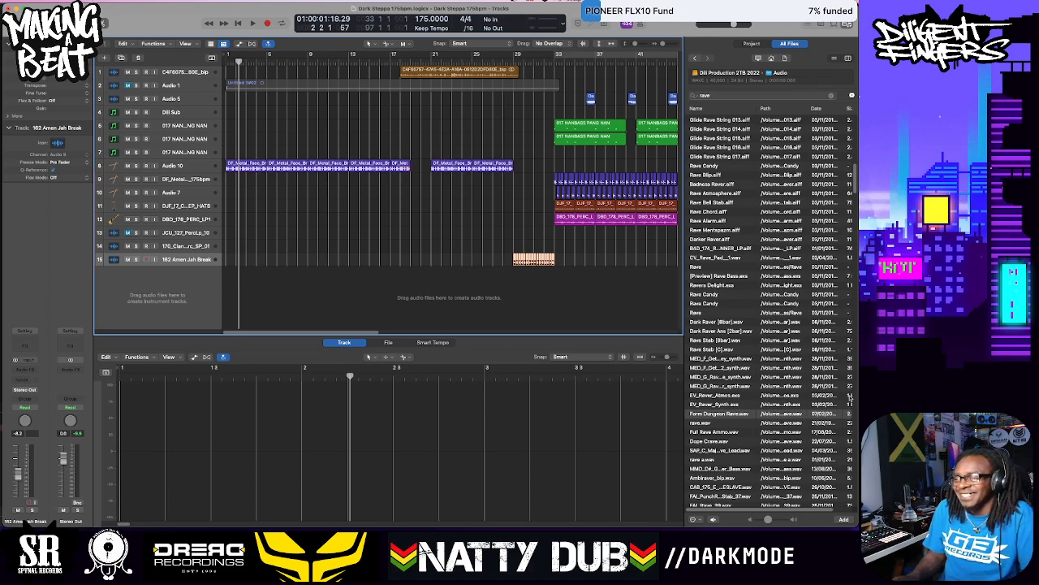
# Audition the rave search results from Dope Crave.wav down to 7am rave fill_172.wav
pyautogui.click(721, 432)
pyautogui.click(725, 444)
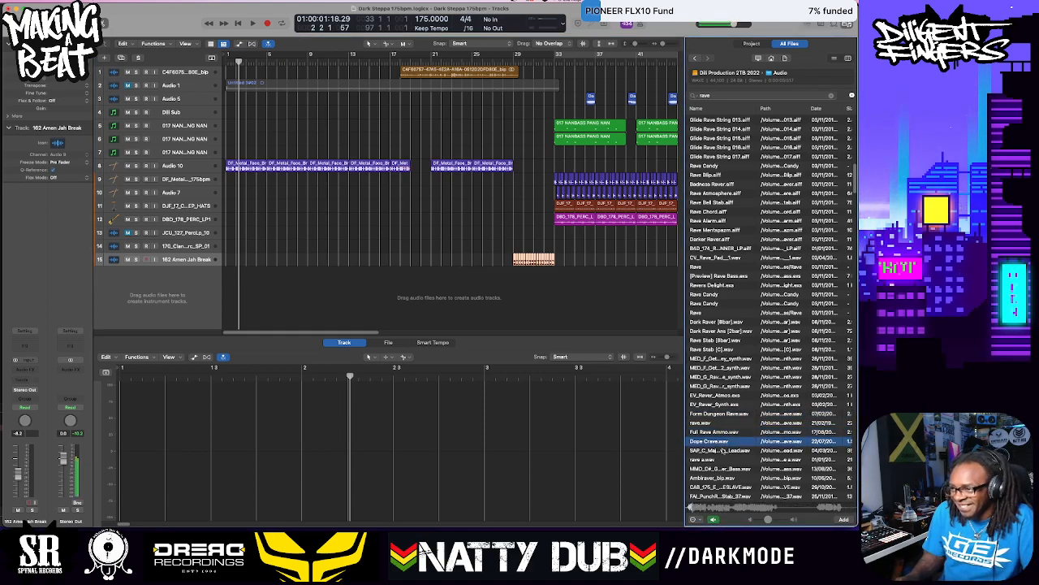
pyautogui.click(727, 450)
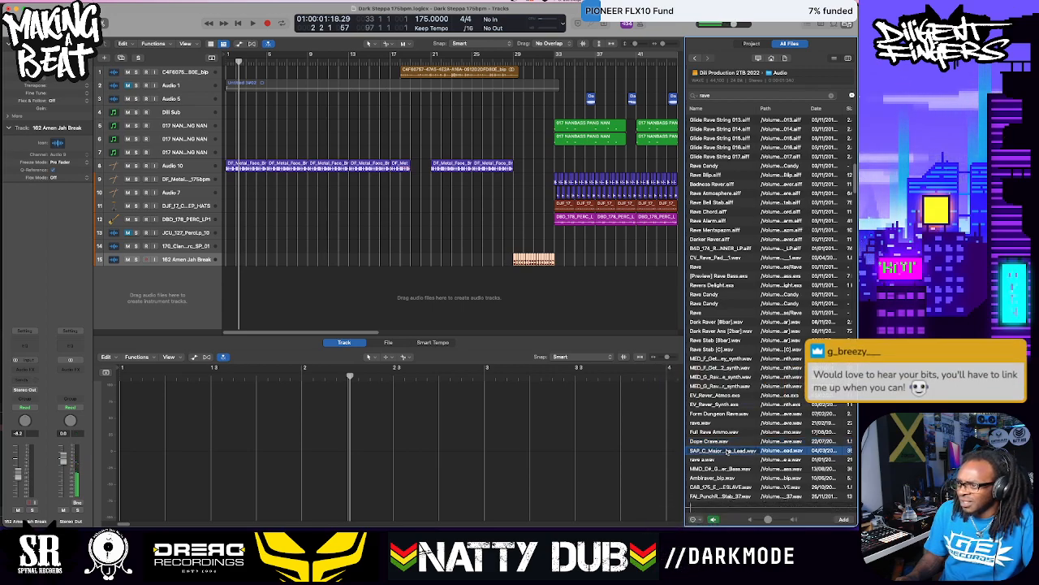
pyautogui.click(715, 459)
pyautogui.click(719, 469)
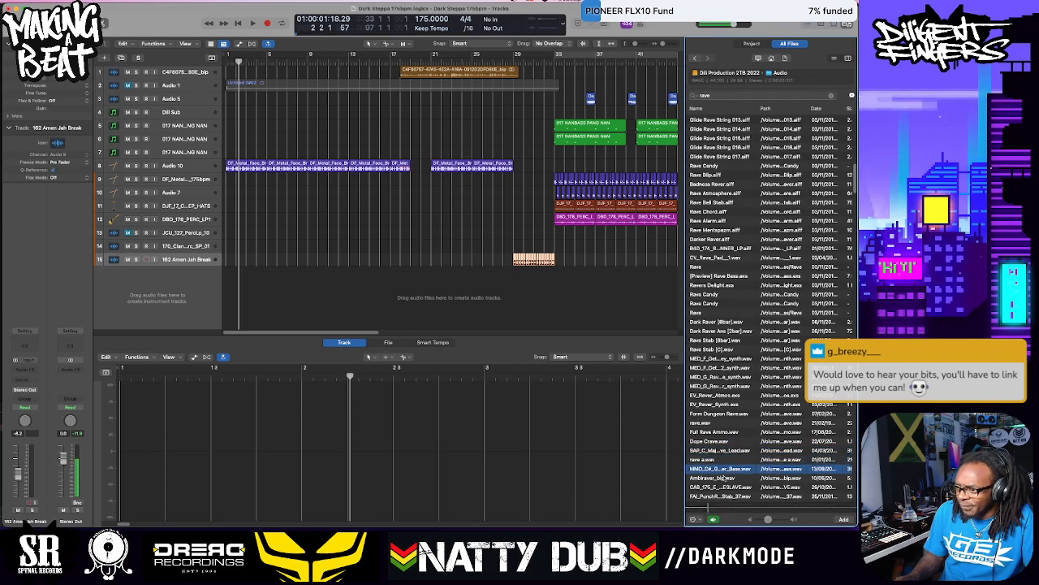
pyautogui.click(719, 478)
pyautogui.scroll(-3, 735, 455)
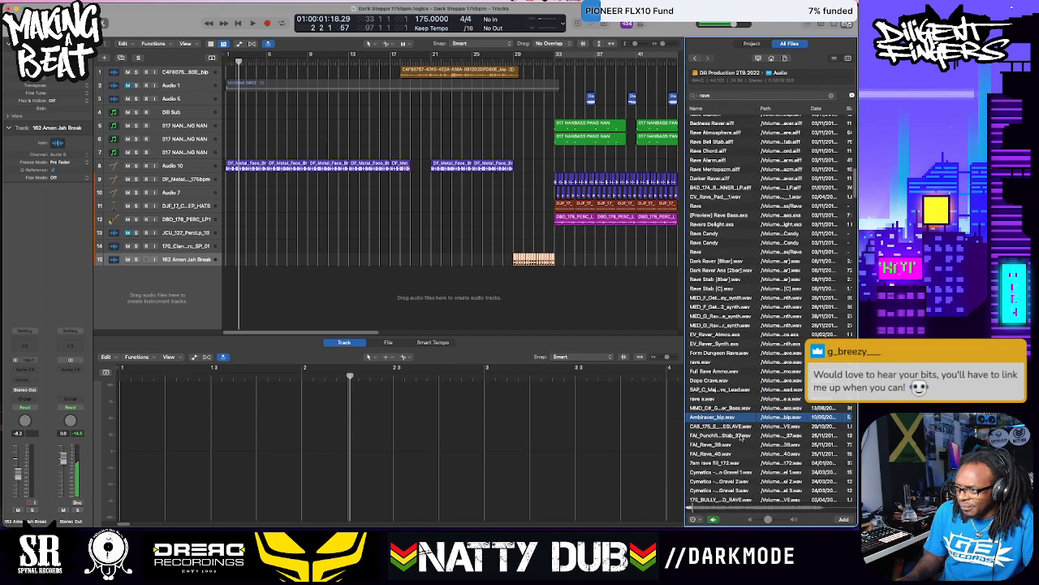
pyautogui.press('Down')
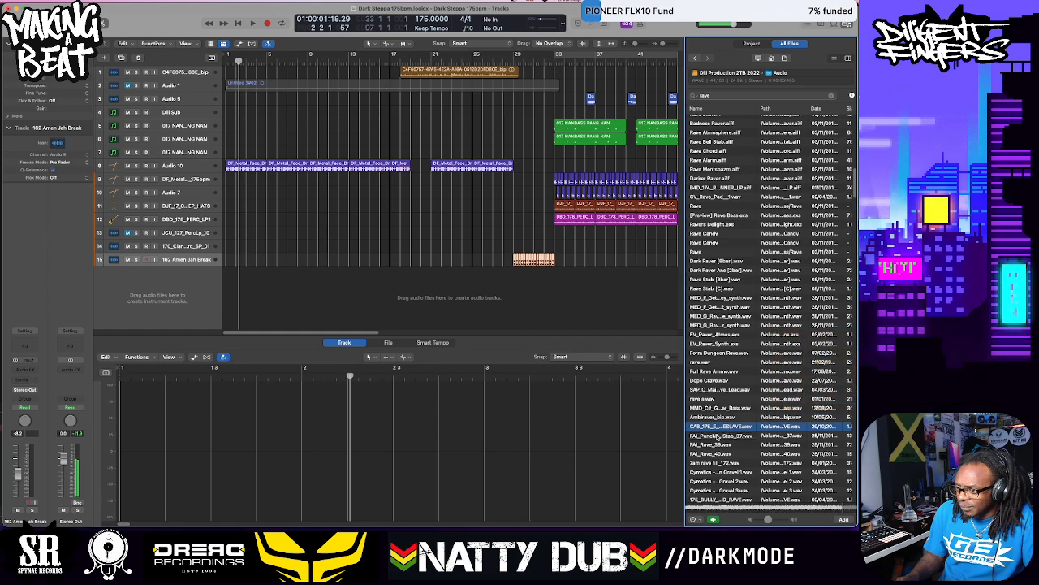
pyautogui.press('Down')
pyautogui.press('Down')
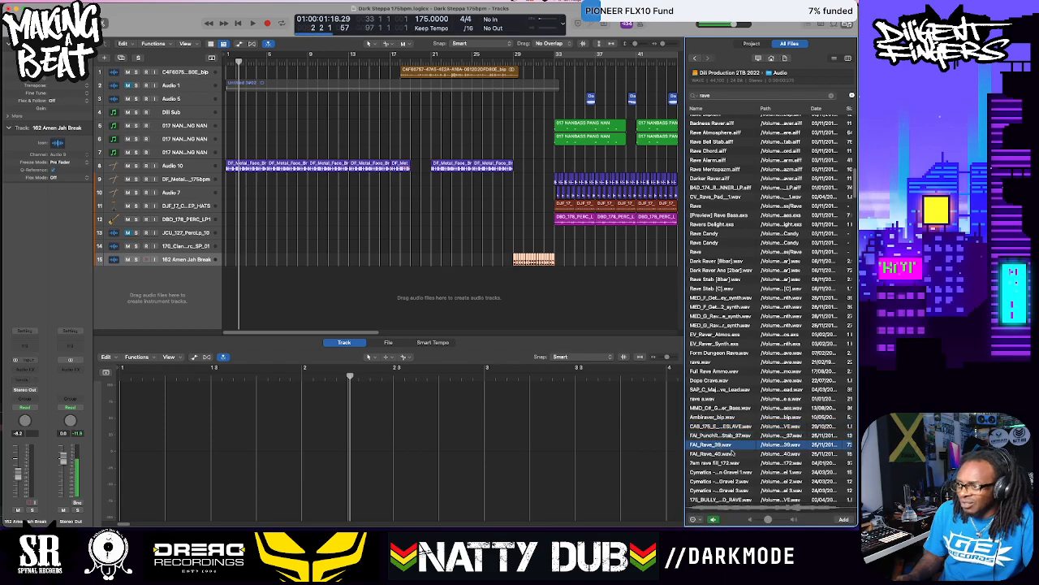
pyautogui.click(714, 454)
pyautogui.click(715, 468)
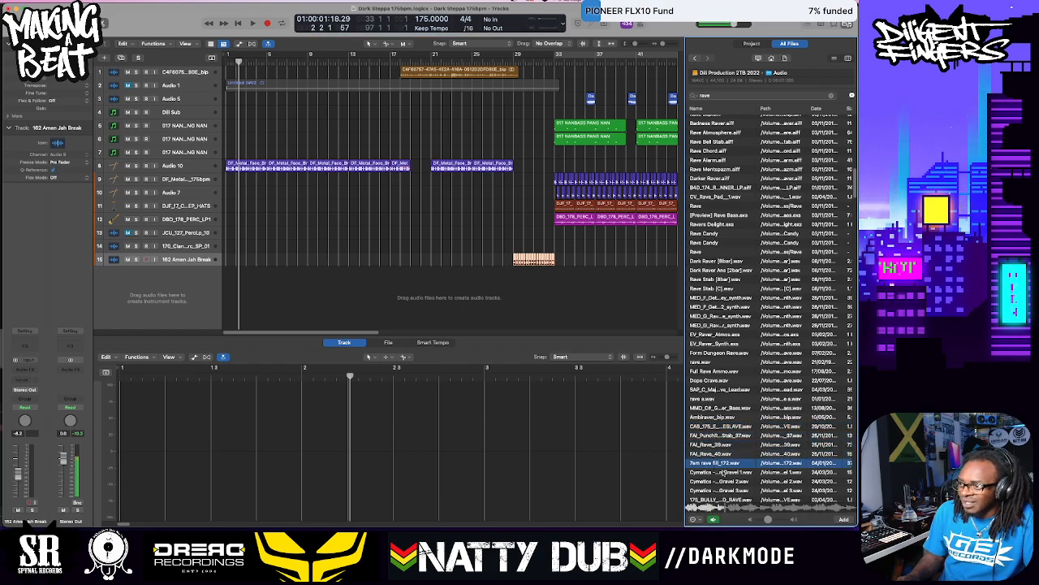
# Audition rave samples further up the results, including Form Dungeon Rave.wav, Dark Raver Ans [2bar].wav and Darker Raver.aiff
pyautogui.scroll(1, 718, 454)
pyautogui.scroll(3, 718, 447)
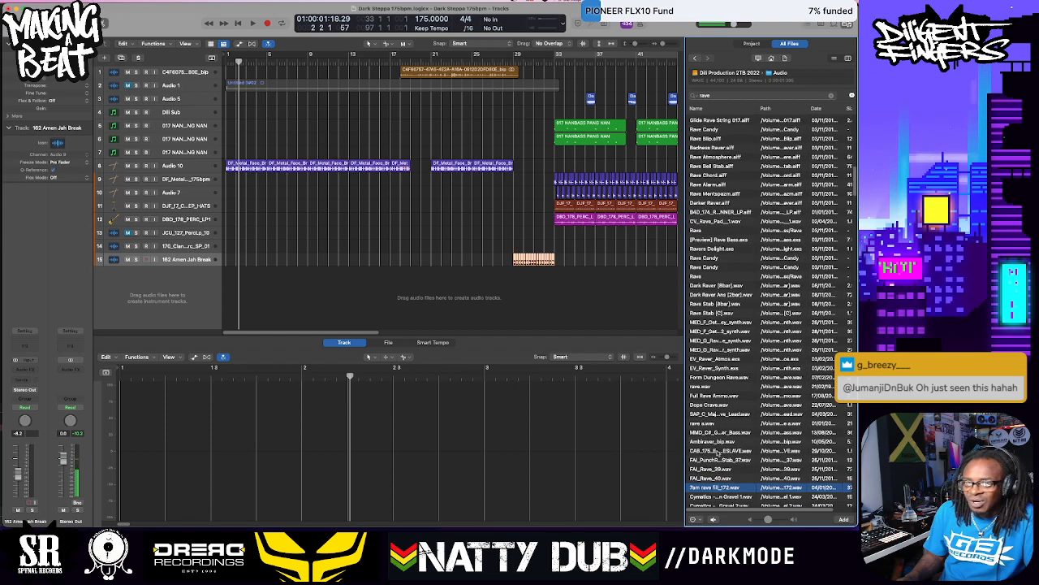
pyautogui.click(718, 424)
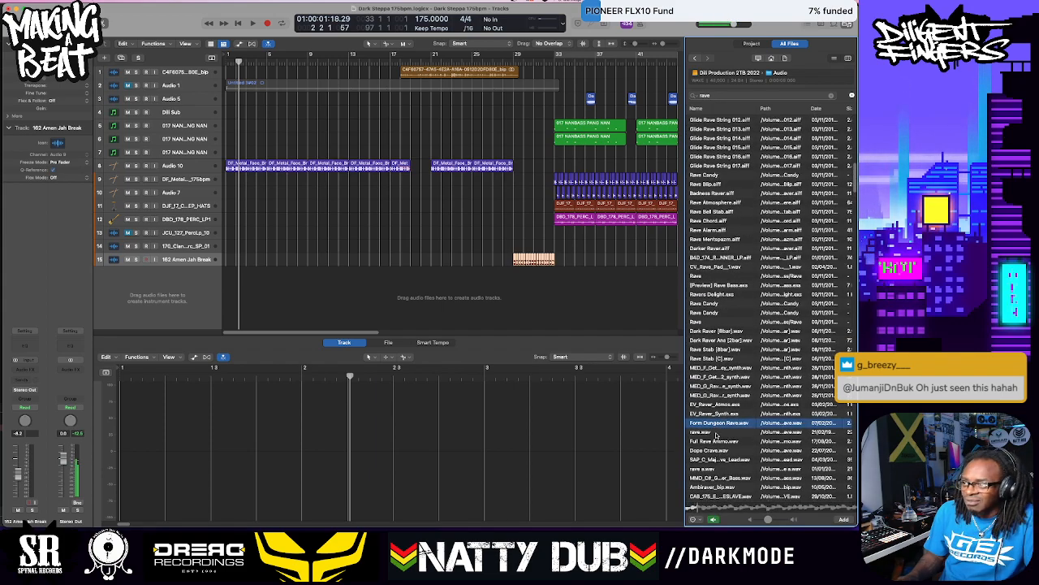
pyautogui.click(716, 331)
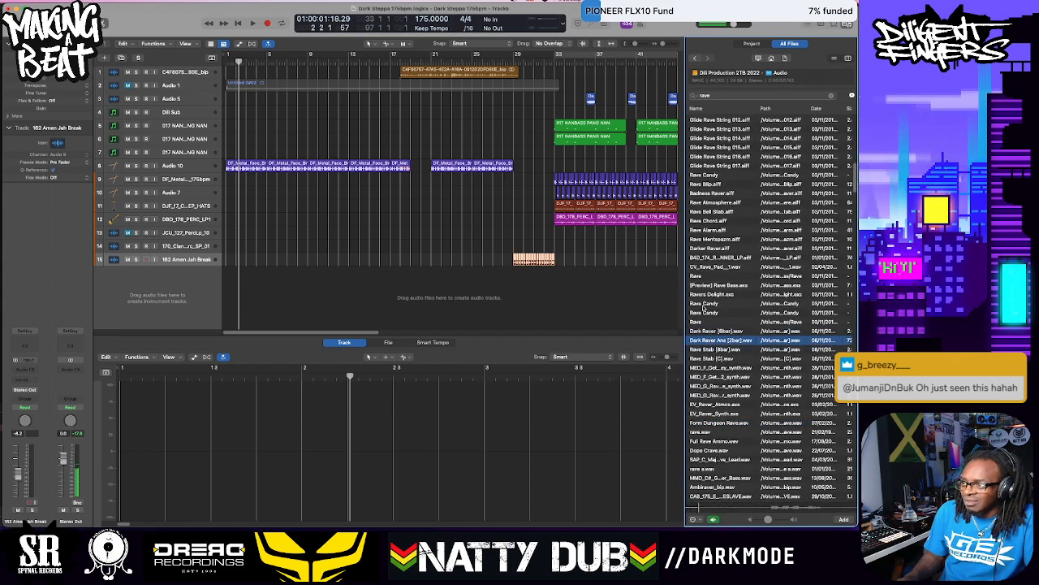
pyautogui.click(705, 294)
pyautogui.click(705, 303)
pyautogui.click(714, 249)
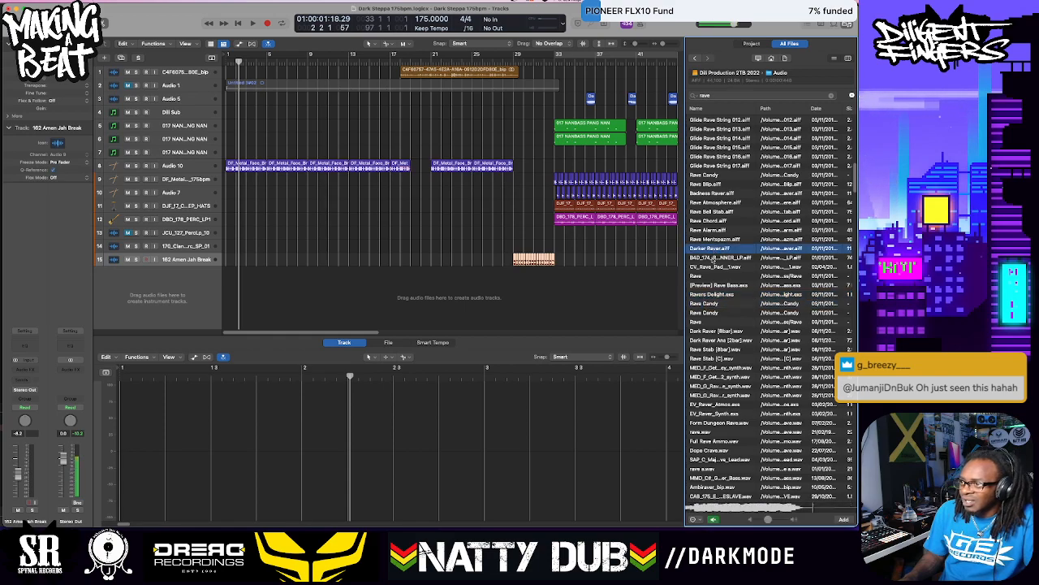
pyautogui.click(713, 258)
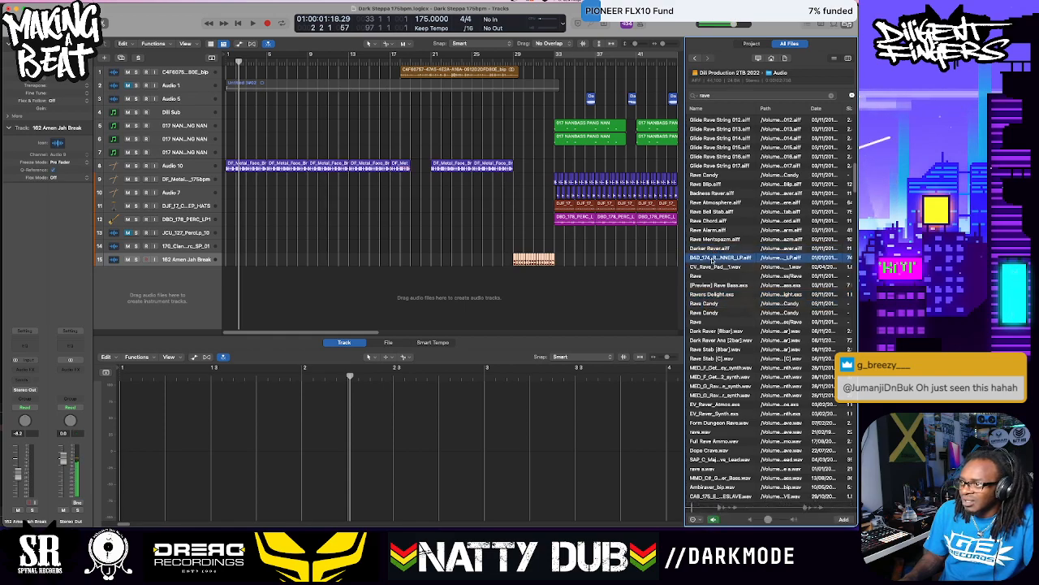
# Audition the Rave Atmosphere, Bell Stab, Chord, Alarm and Mentaspazm samples and check the Rave Bass and Rave Candy entries
pyautogui.click(708, 183)
pyautogui.click(706, 203)
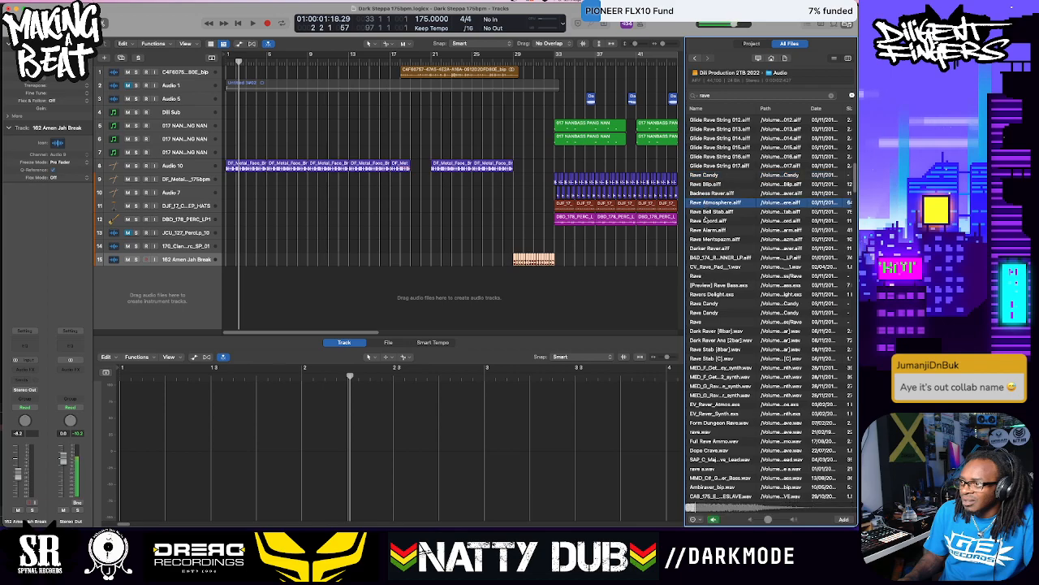
pyautogui.click(706, 211)
pyautogui.click(707, 220)
pyautogui.click(708, 229)
pyautogui.click(710, 239)
pyautogui.click(712, 249)
pyautogui.press('Up')
pyautogui.press('Up')
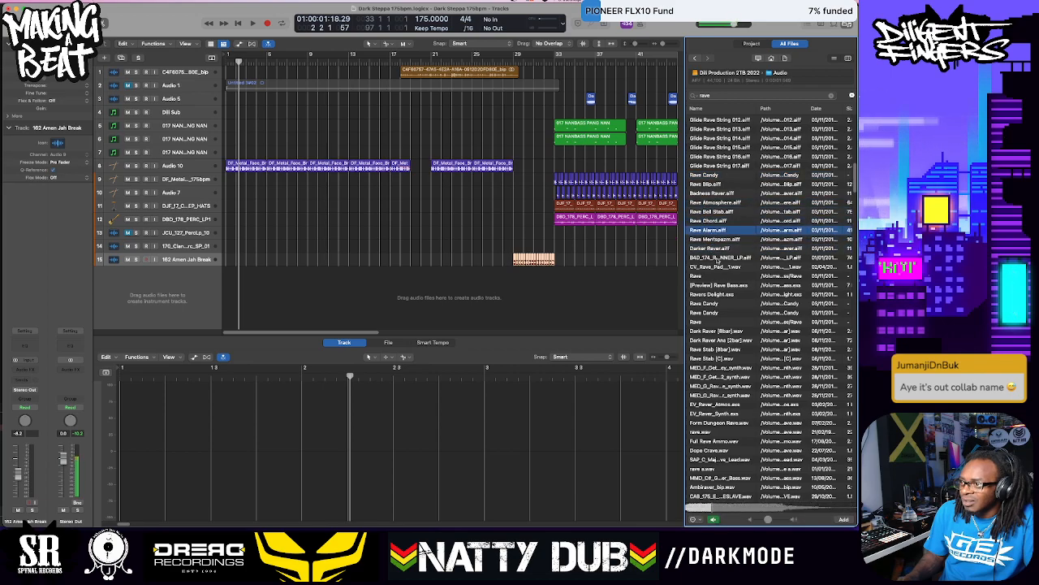
pyautogui.press('Down')
pyautogui.press('Down')
pyautogui.press('Down')
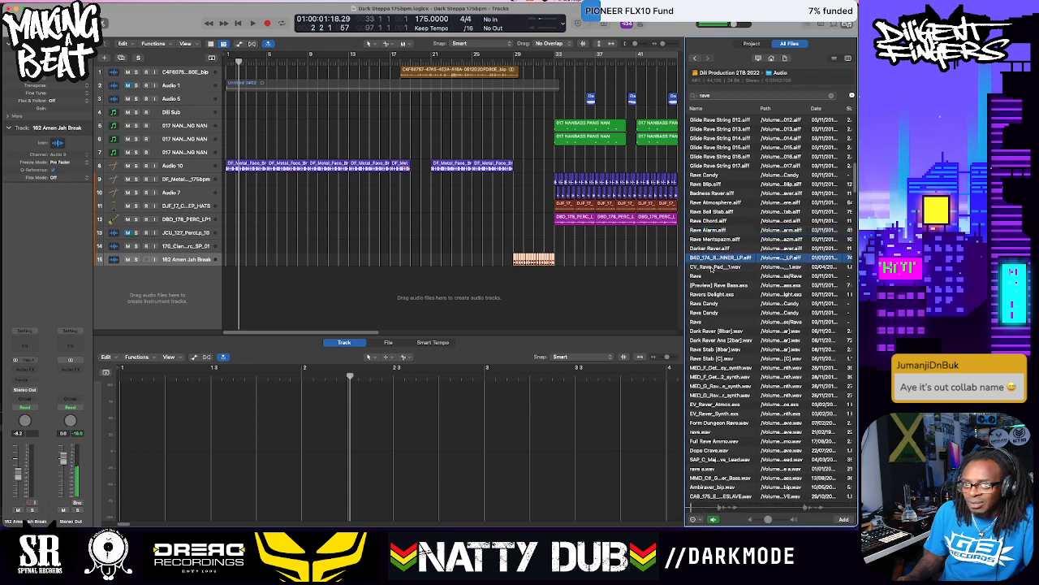
pyautogui.press('Down')
pyautogui.press('Down')
pyautogui.press('Down')
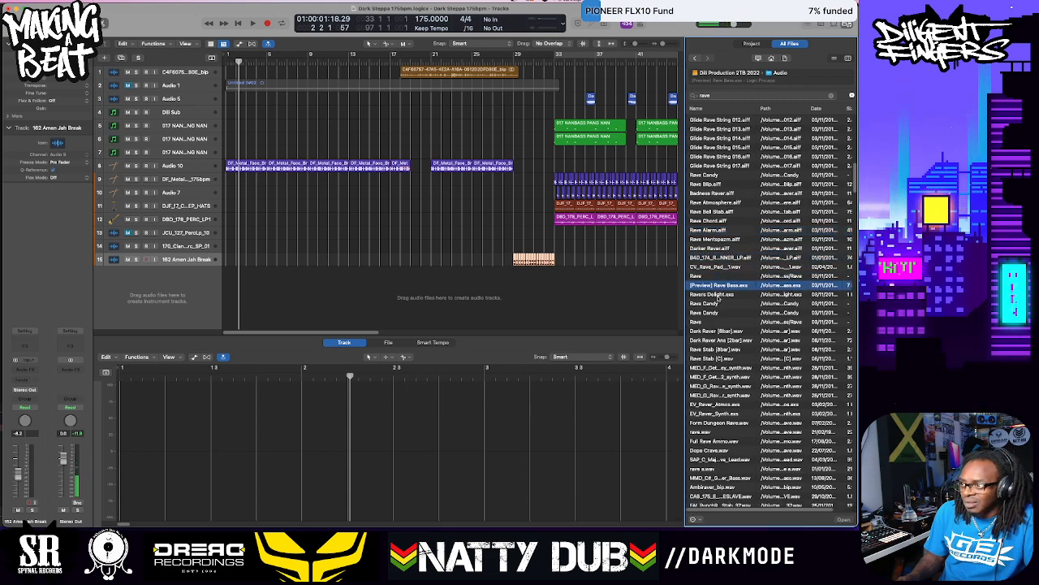
pyautogui.click(712, 305)
# Audition earlier rave results, from 90s Rave Snare.aiff through the Female Rave Huh and Rave Stab samples up to Rave004.wav
pyautogui.scroll(8, 731, 268)
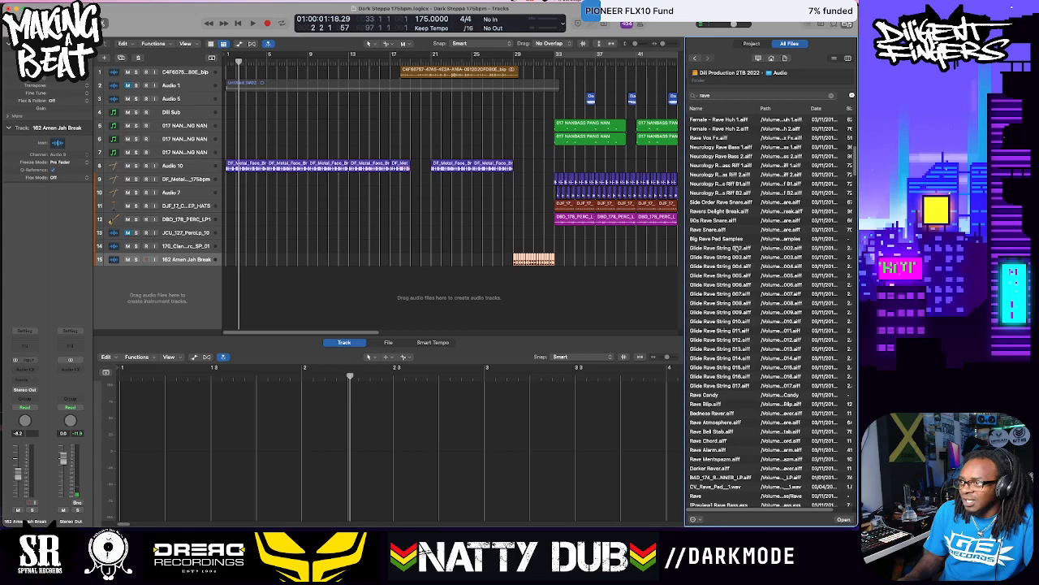
pyautogui.click(723, 231)
pyautogui.click(721, 221)
pyautogui.scroll(2, 720, 200)
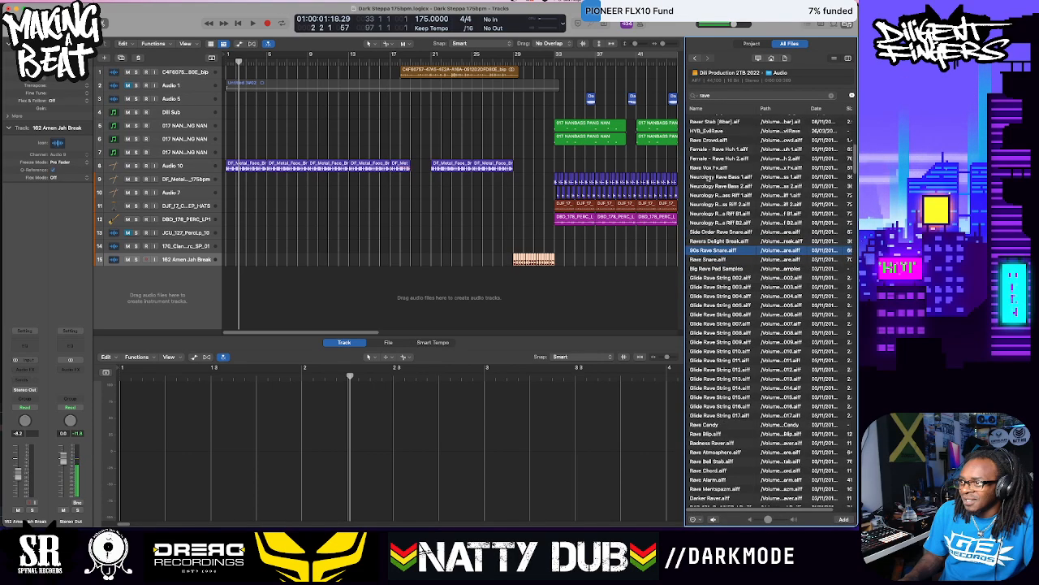
pyautogui.click(713, 197)
pyautogui.click(711, 178)
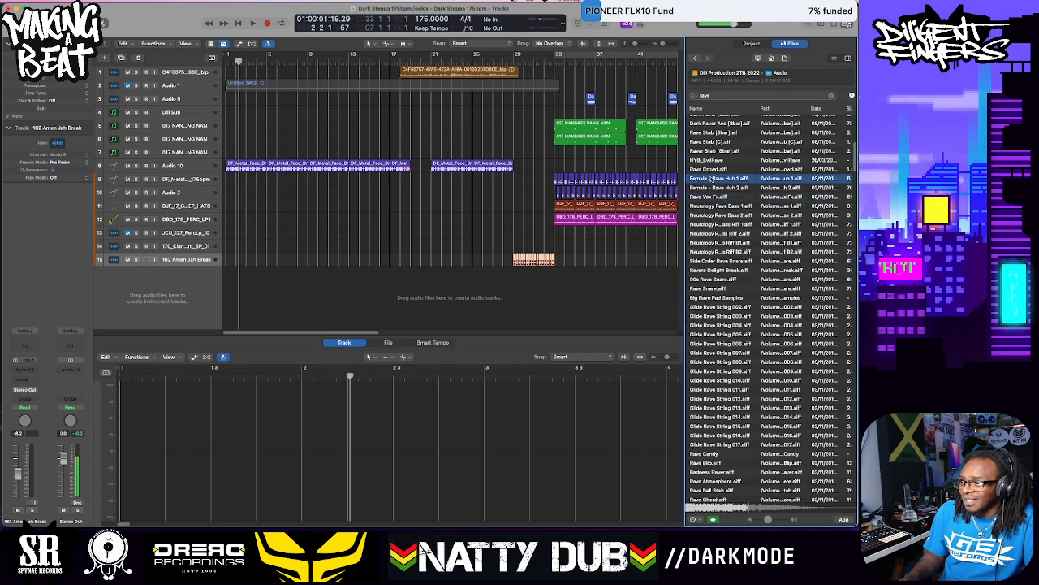
pyautogui.click(710, 169)
pyautogui.click(710, 160)
pyautogui.click(710, 150)
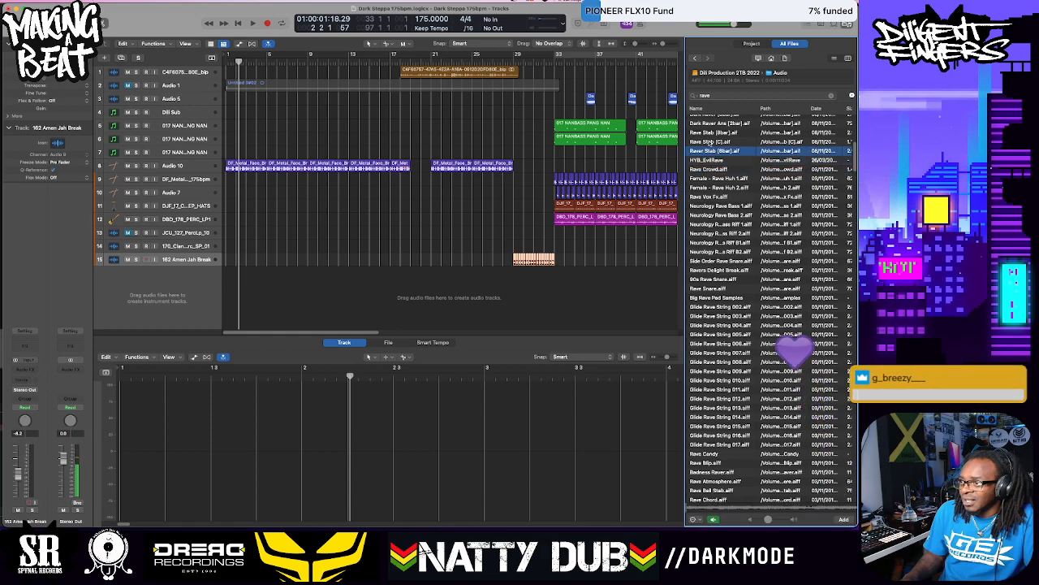
pyautogui.click(709, 132)
pyautogui.scroll(1, 715, 146)
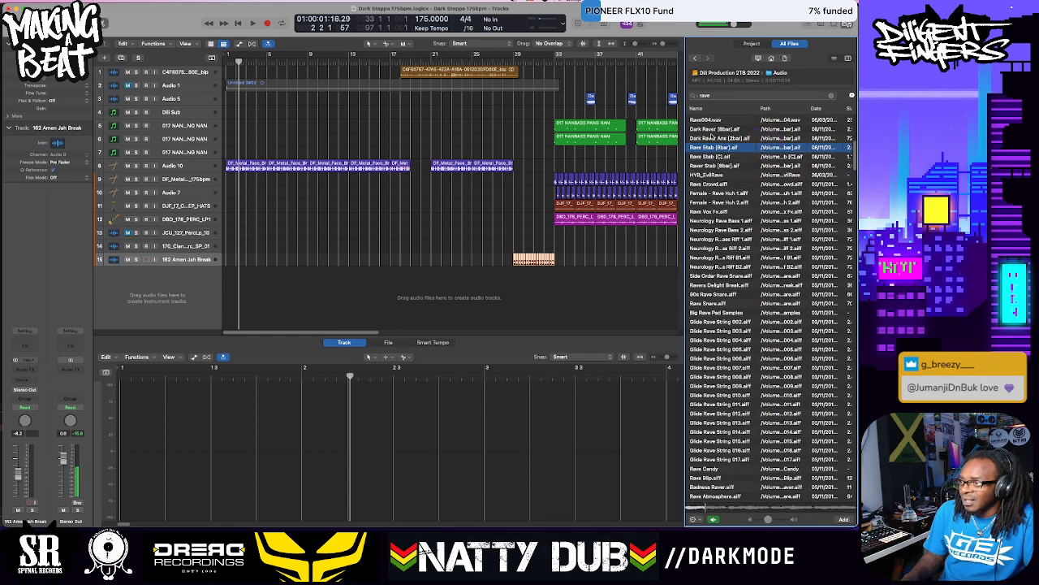
pyautogui.click(712, 137)
pyautogui.click(710, 121)
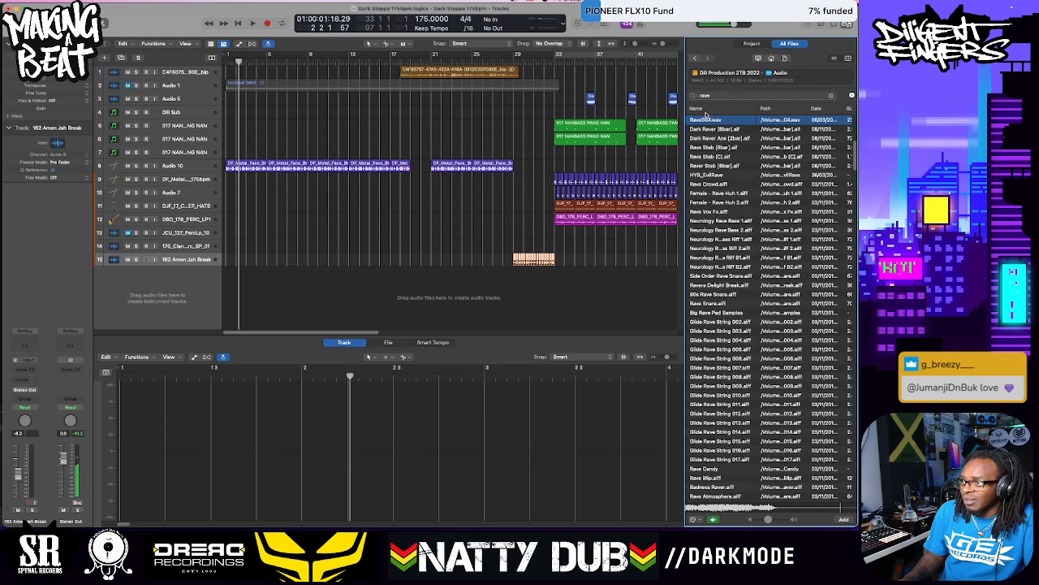
# Place Rave004.wav on a new track at bar 1 and play it with the break
pyautogui.moveTo(707, 119); pyautogui.dragTo(230, 294)
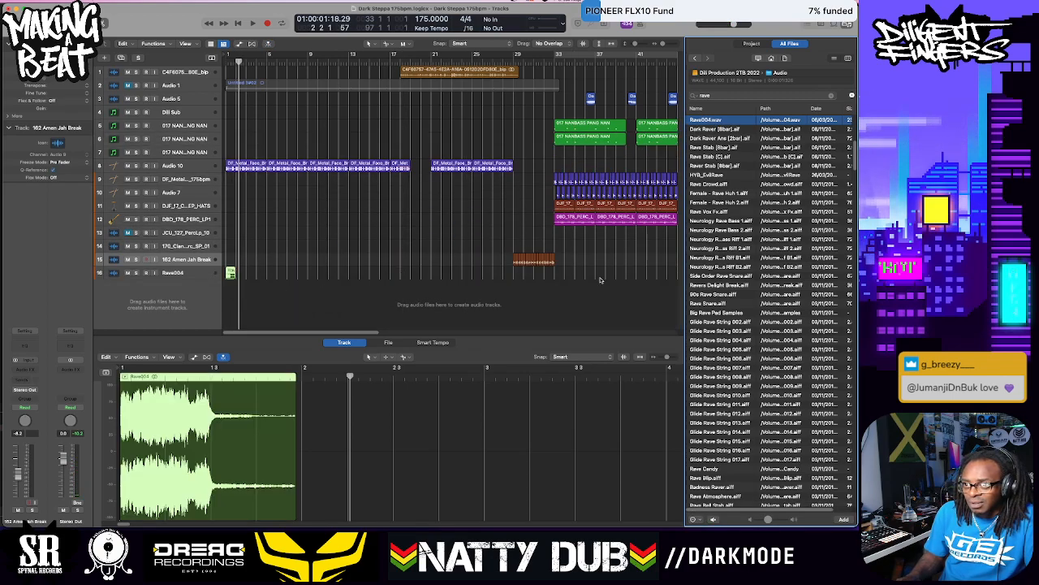
pyautogui.press('space')
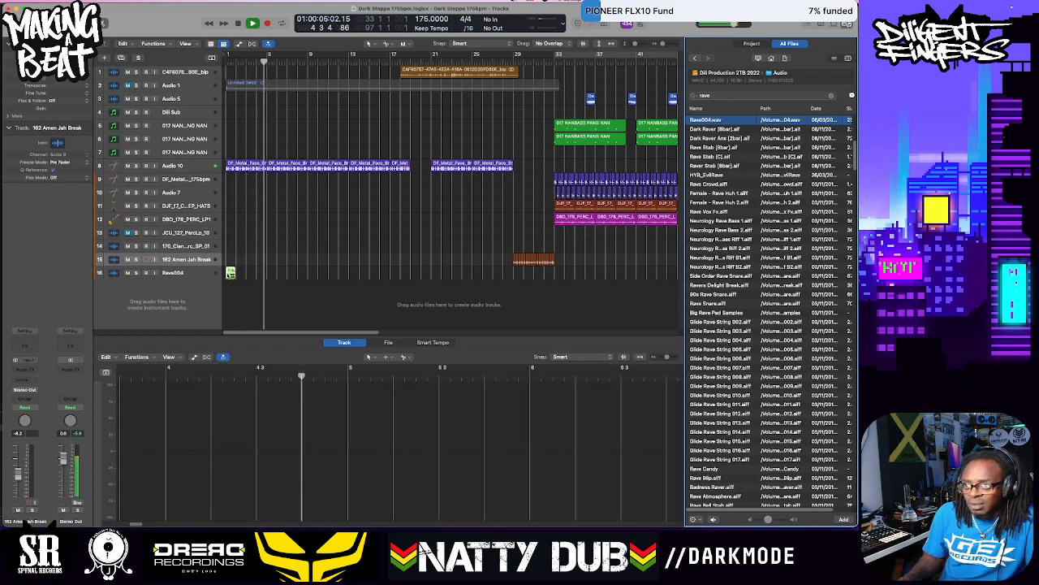
pyautogui.press('space')
# Copy the Rave004 stab every four bars from bar 5 to bar 29 and play the arrangement from the start
pyautogui.moveTo(230, 273); pyautogui.dragTo(316, 280)
pyautogui.moveTo(388, 274)
pyautogui.mouseDown()
pyautogui.moveTo(263, 275)
pyautogui.moveTo(397, 282)
pyautogui.mouseUp()
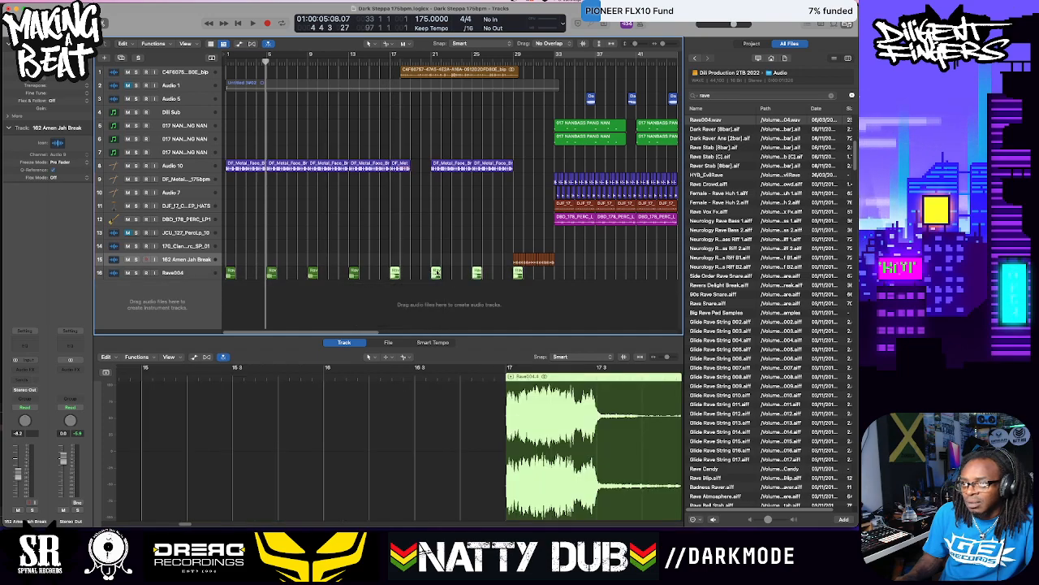
pyautogui.press('space')
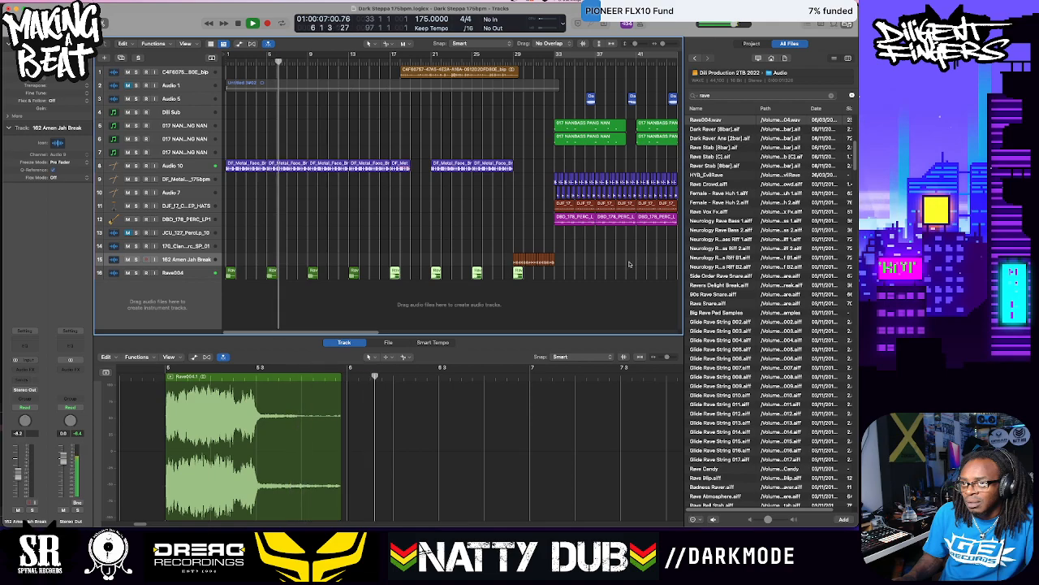
pyautogui.press('Return')
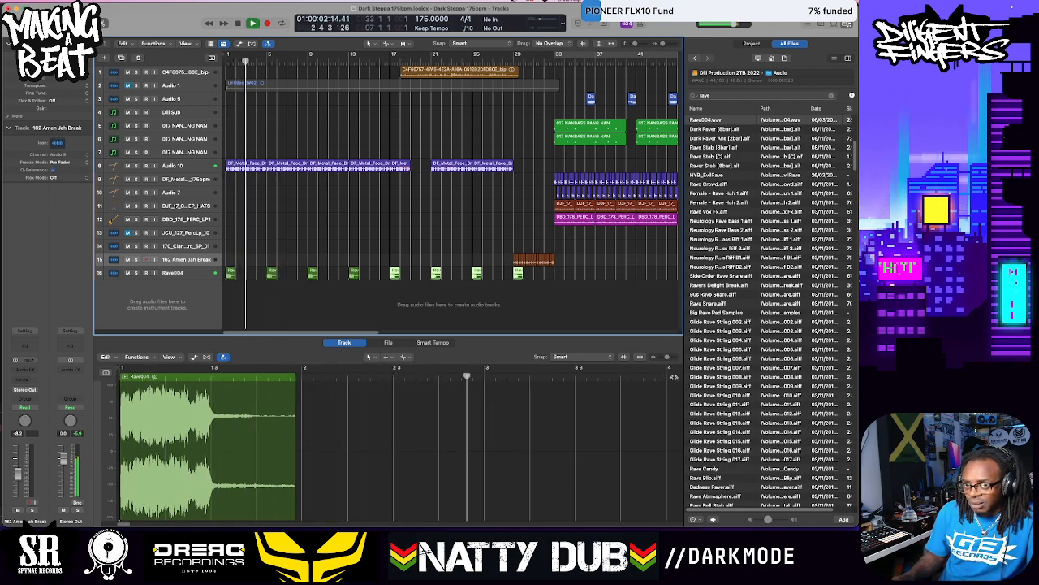
# Stop playback and audition further rave search results: Travelling Scratch, Travelling Wind Up, Travelling Break and Ambiraver_bip
pyautogui.scroll(-15, 761, 441)
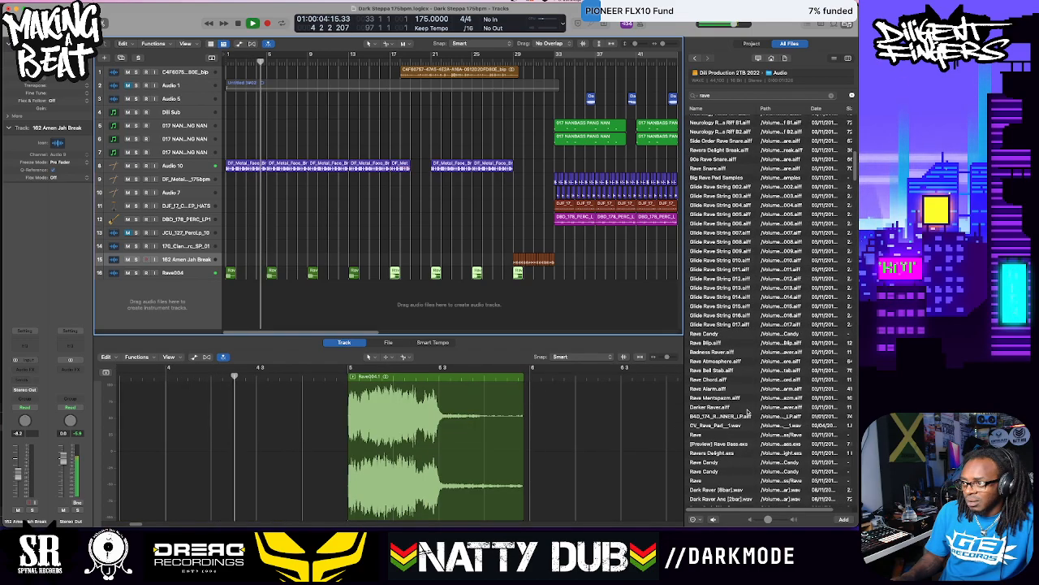
pyautogui.scroll(-15, 747, 411)
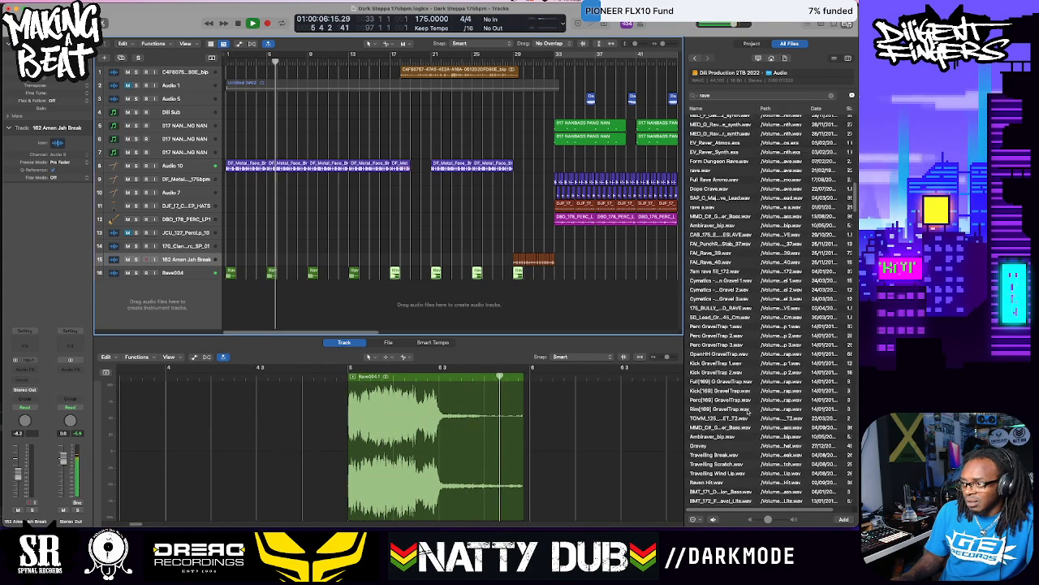
pyautogui.press('space')
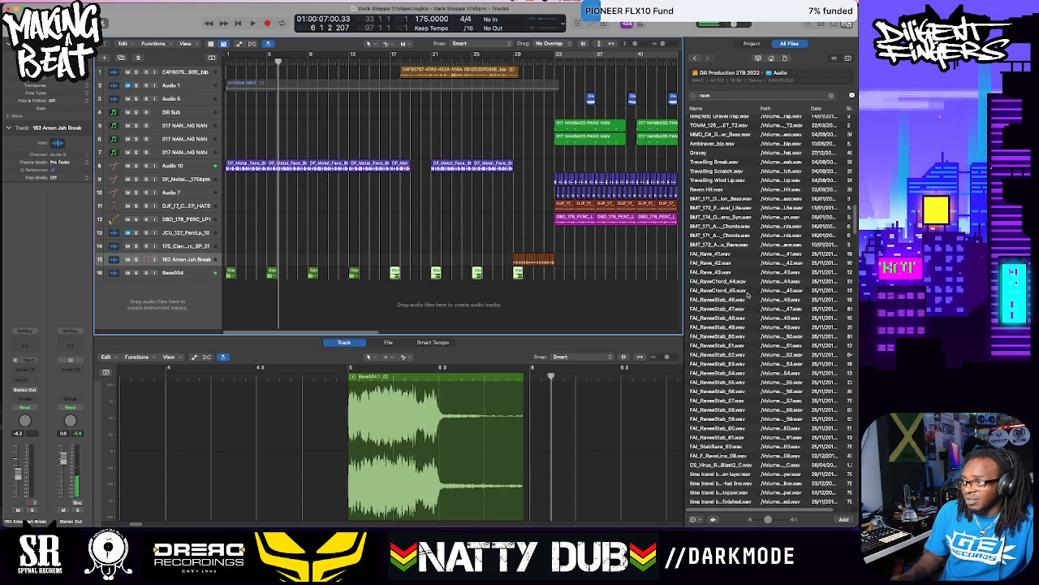
pyautogui.click(715, 169)
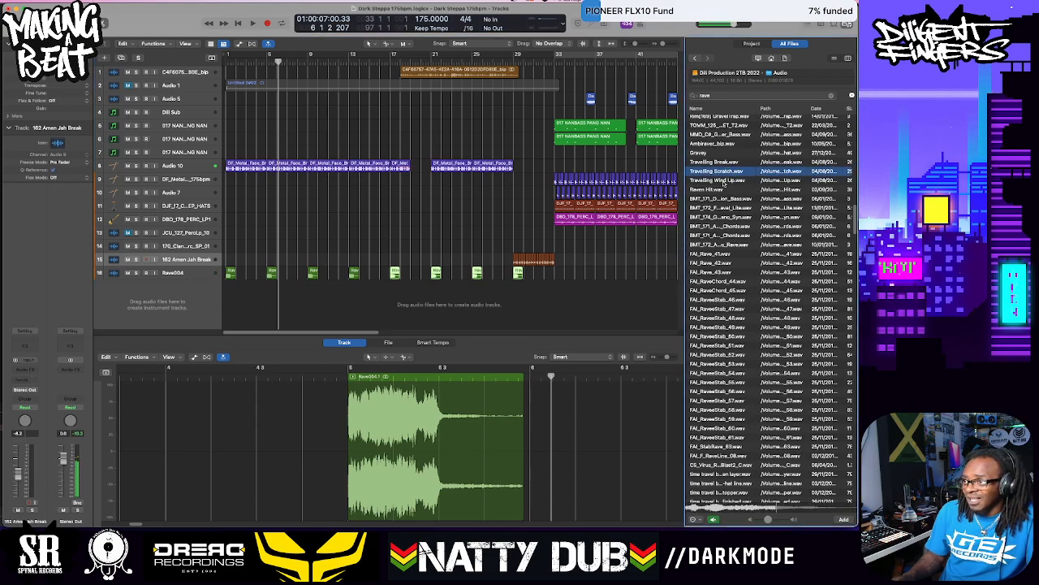
pyautogui.click(723, 181)
pyautogui.click(727, 172)
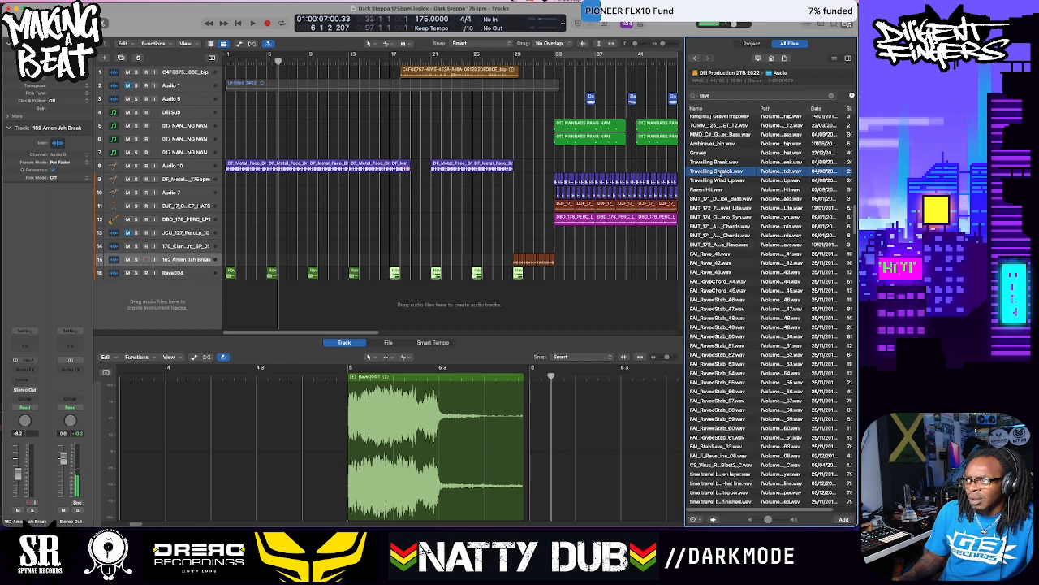
pyautogui.click(715, 180)
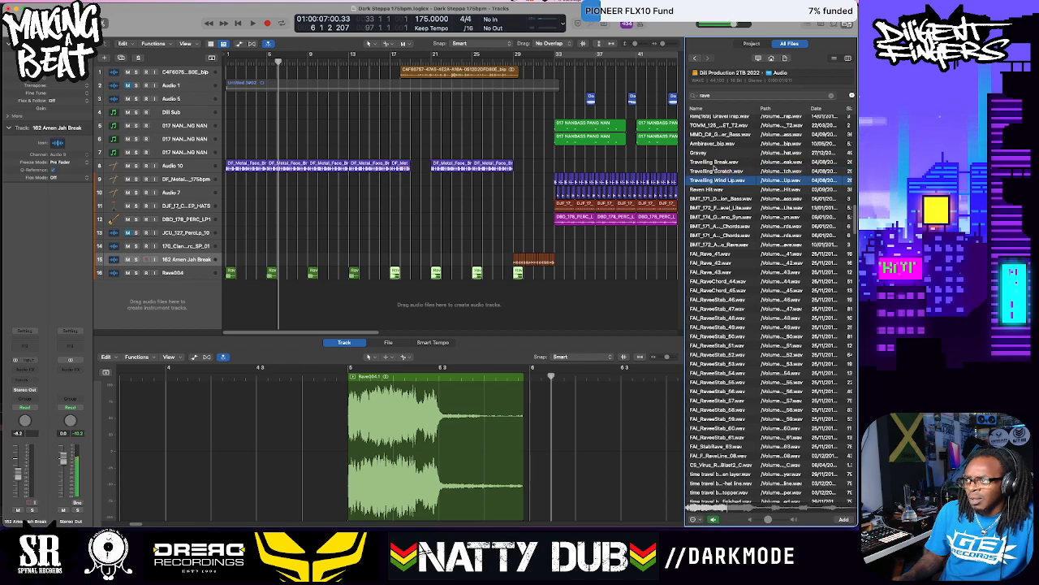
pyautogui.click(715, 162)
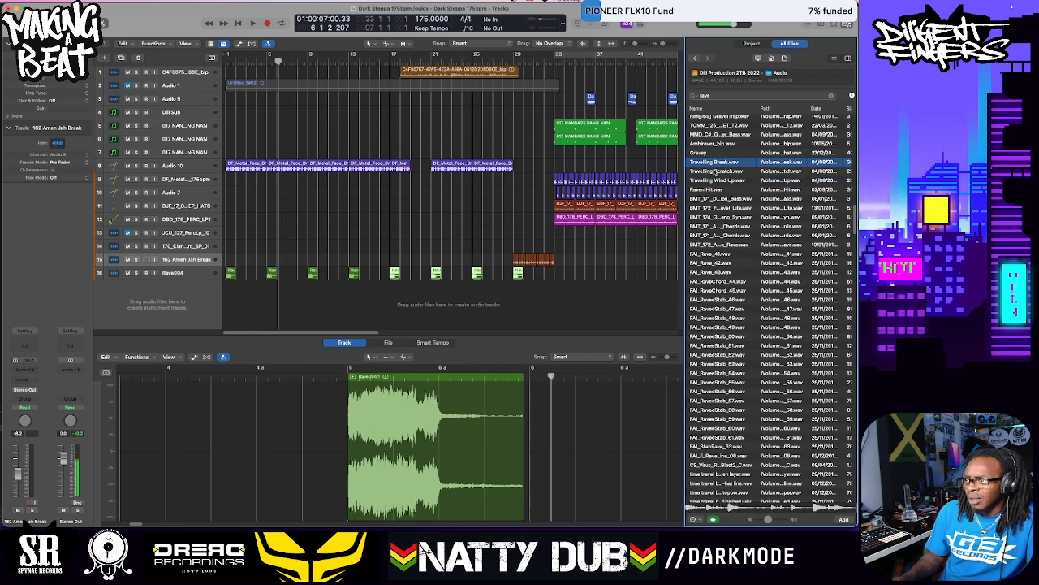
pyautogui.click(717, 169)
pyautogui.click(716, 144)
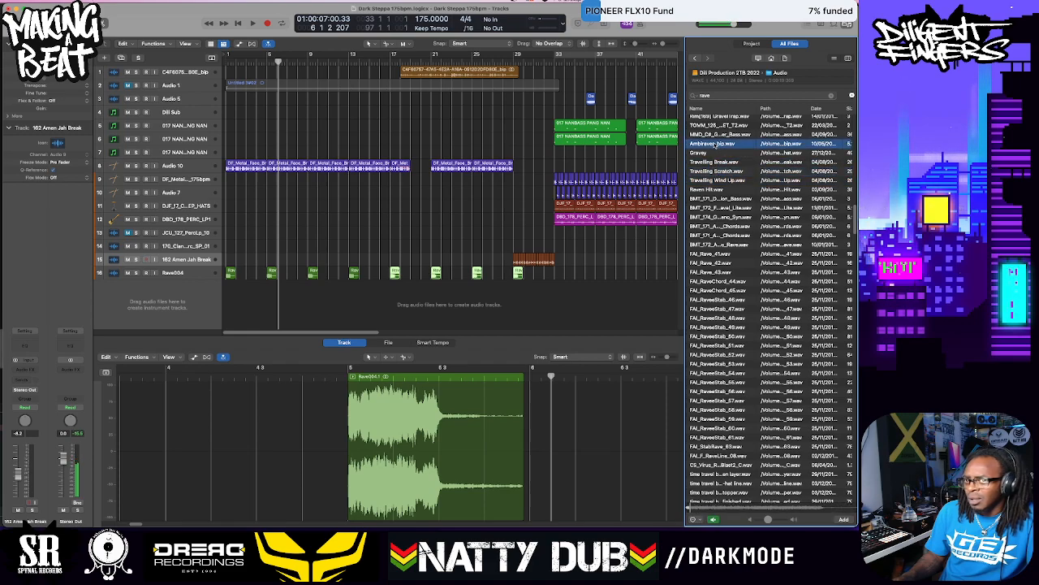
# Audition Raven Hit.wav, replay the Travelling samples and preview the BMT_171, BMT_174 and BMT_172 loops
pyautogui.click(713, 190)
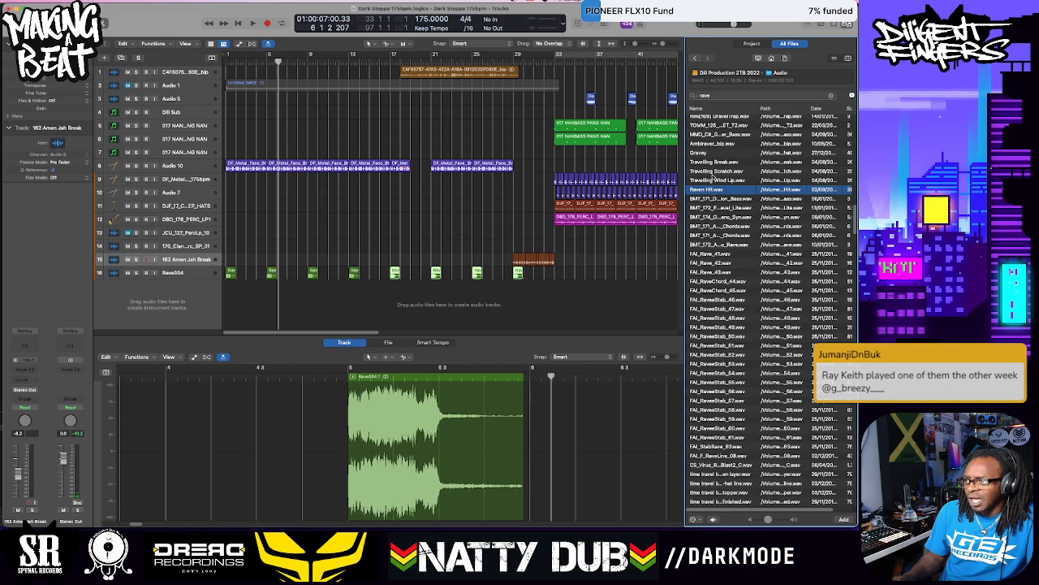
pyautogui.click(713, 171)
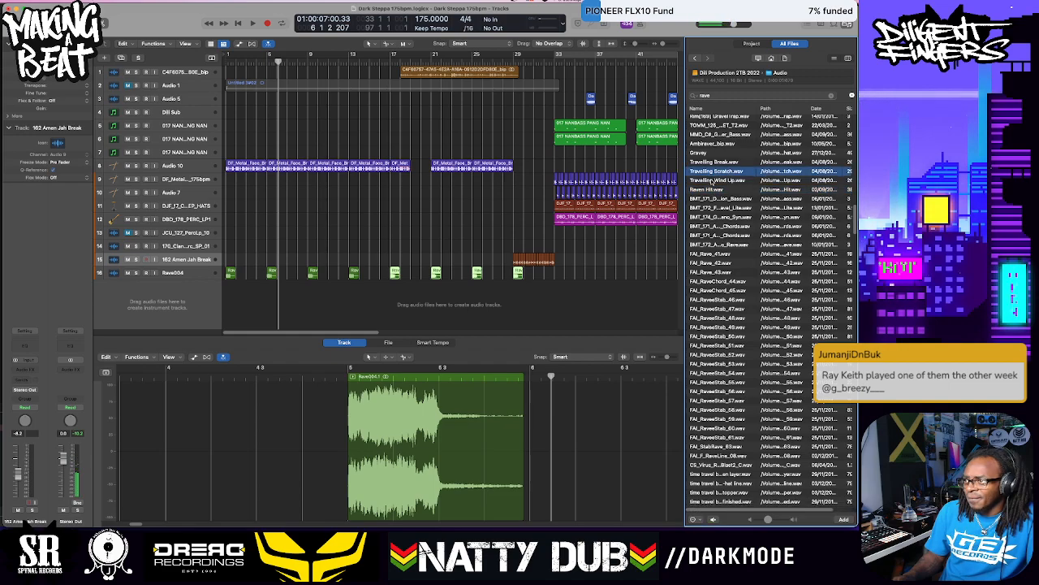
pyautogui.click(709, 179)
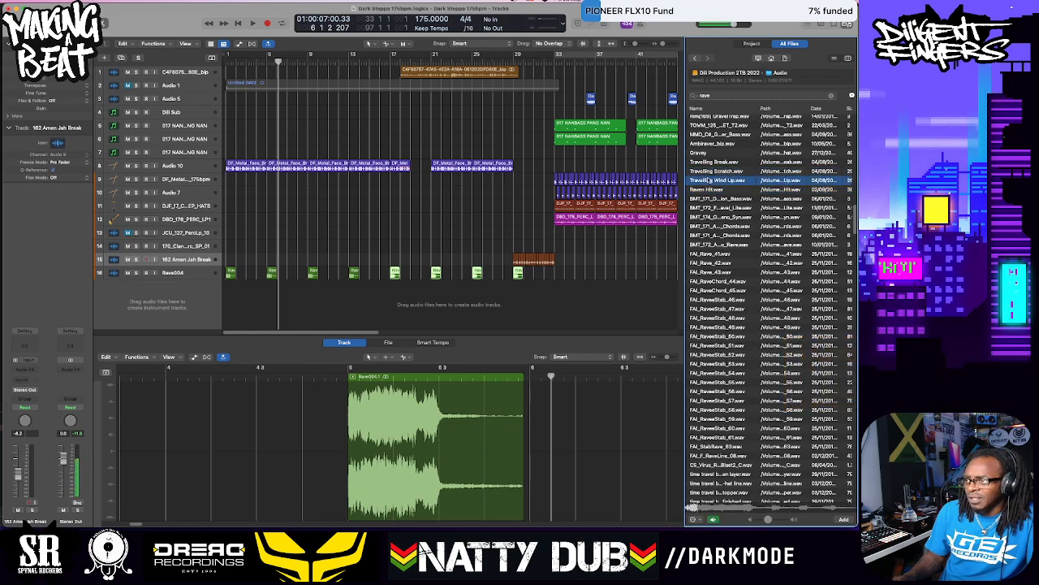
pyautogui.click(711, 198)
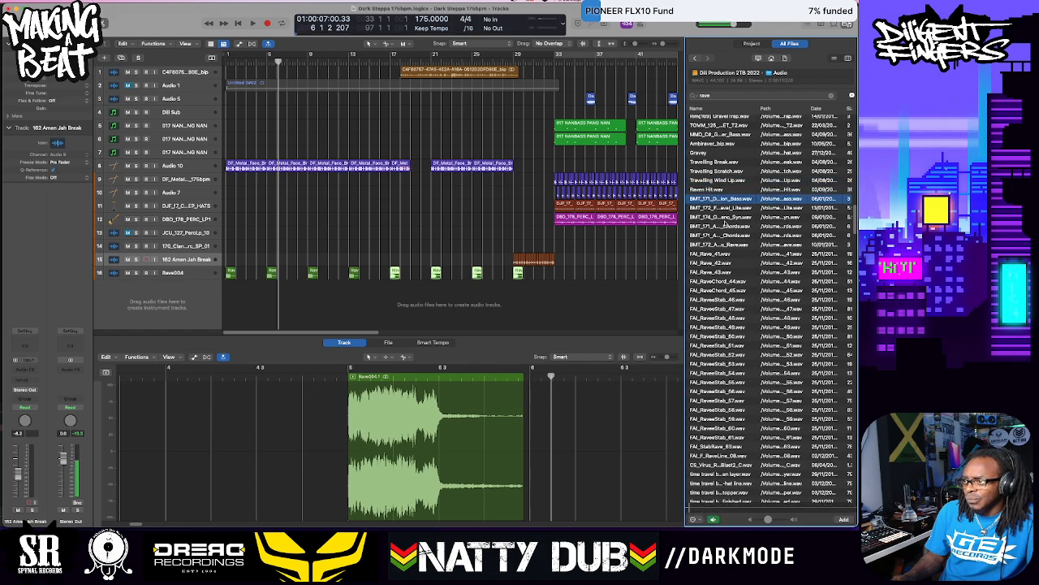
pyautogui.click(721, 216)
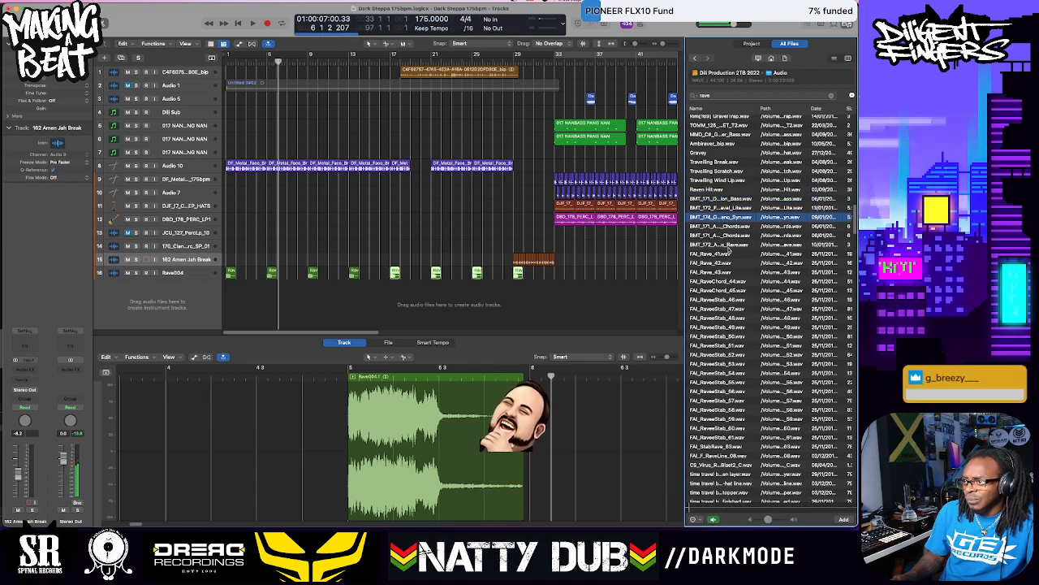
pyautogui.click(722, 234)
pyautogui.click(723, 244)
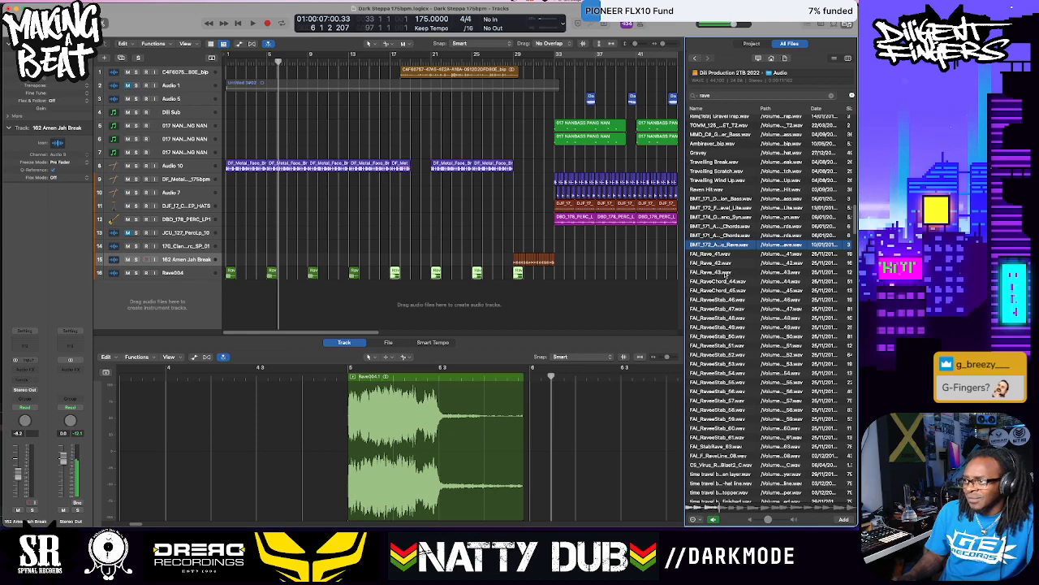
# Audition Trans Ravern.wav and GravelThud_SP_01.wav, then try the Gravel Walk file and dismiss its alert
pyautogui.scroll(-5, 725, 274)
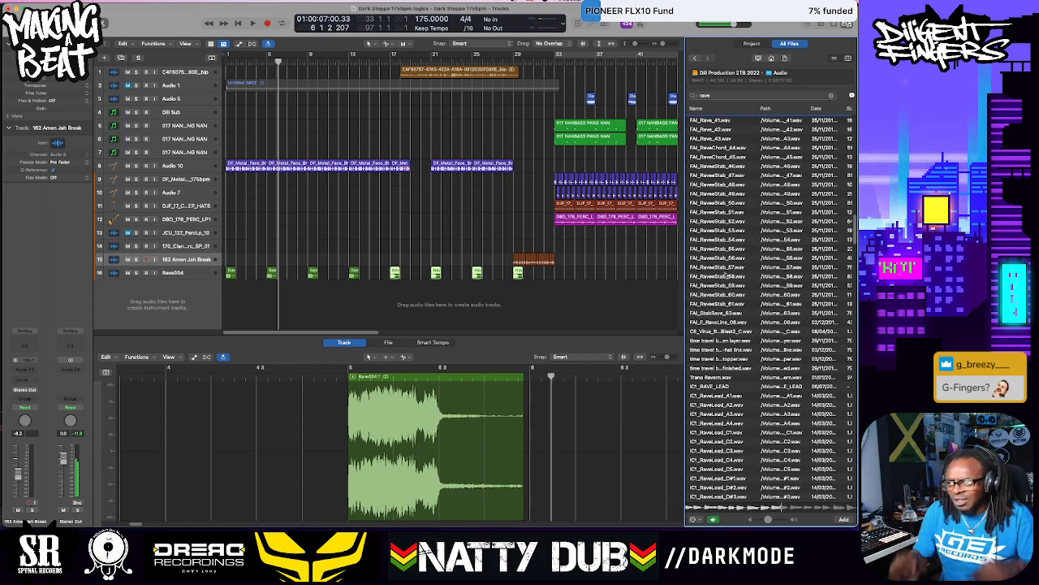
pyautogui.click(725, 377)
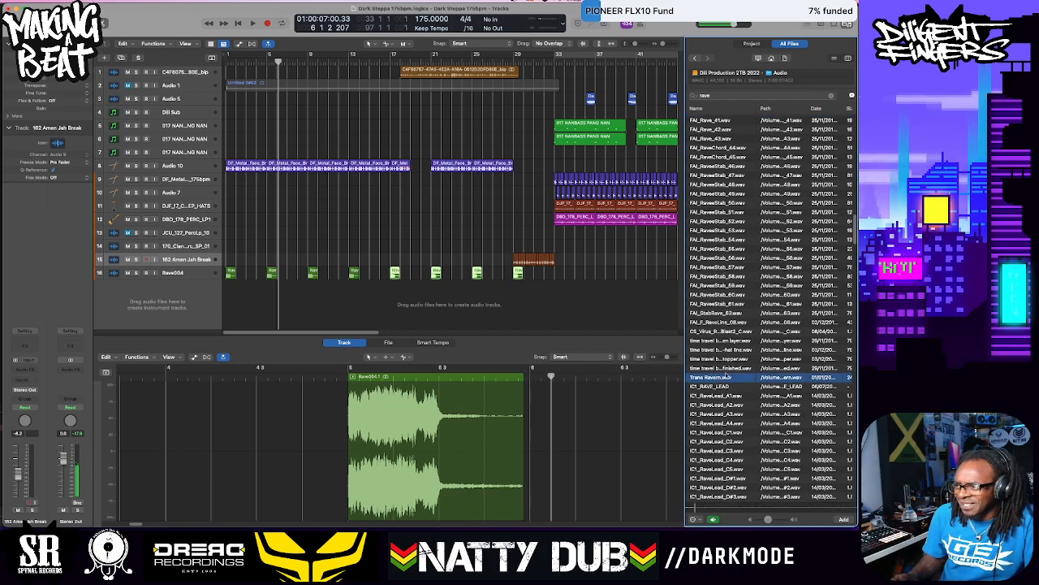
pyautogui.click(724, 332)
pyautogui.scroll(-5, 722, 360)
pyautogui.scroll(-5, 723, 371)
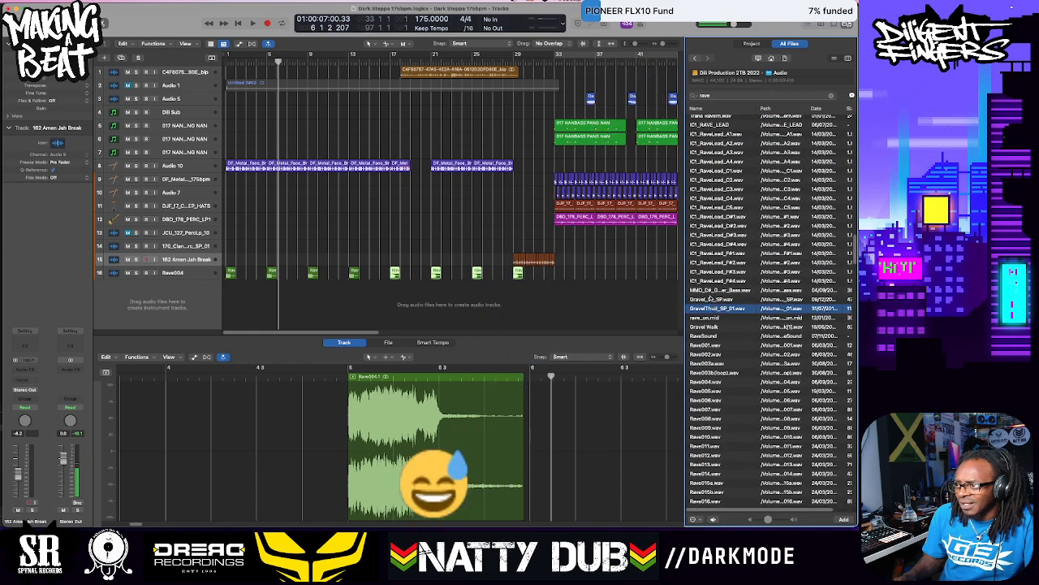
pyautogui.click(705, 326)
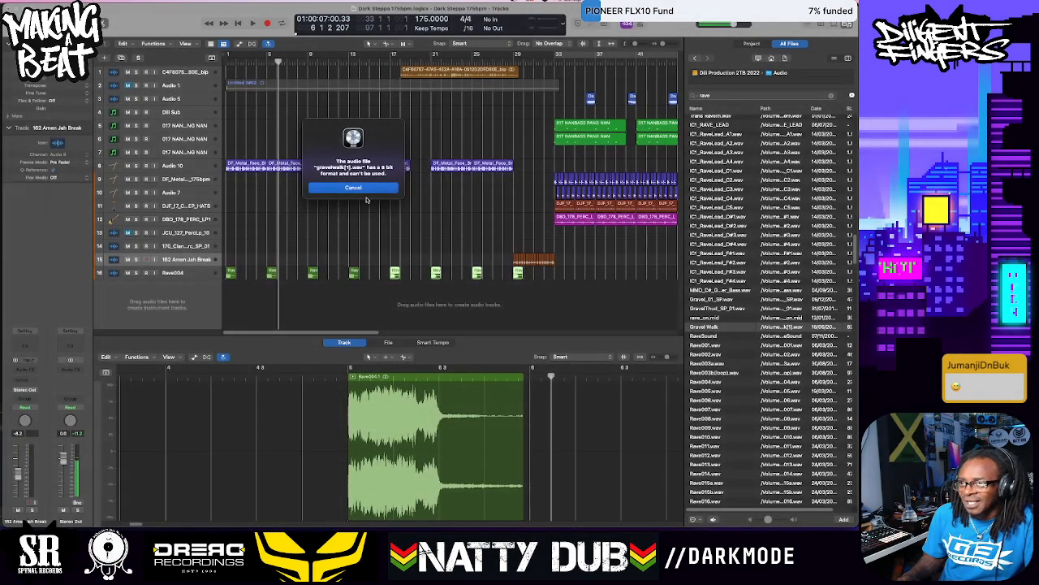
pyautogui.click(376, 190)
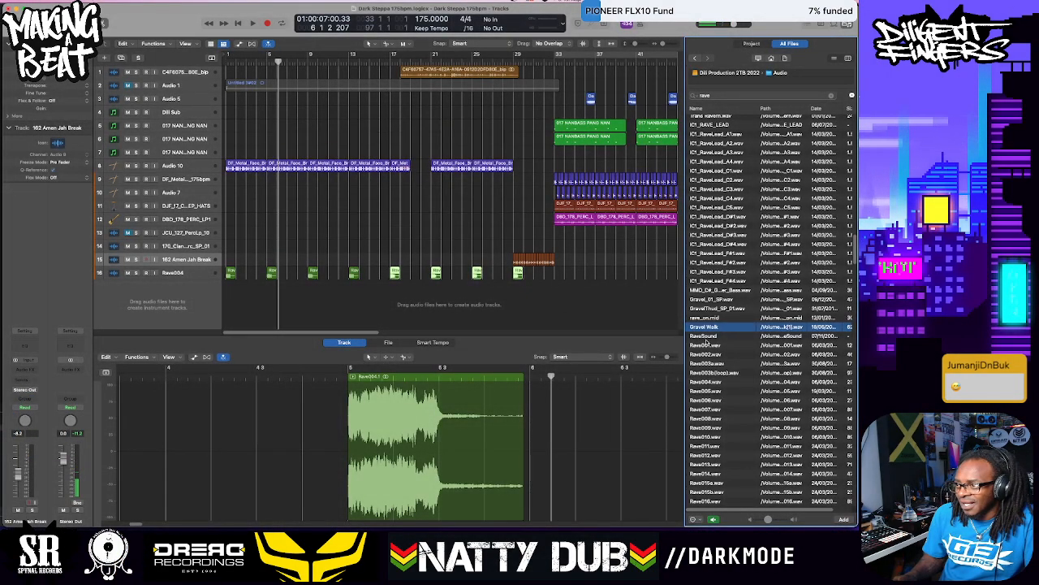
# Audition the numbered Rave samples from Rave001.wav through Rave003a.wav and on to Rave024(loop).wav
pyautogui.press('Down')
pyautogui.press('Down')
pyautogui.press('Down')
pyautogui.press('Down')
pyautogui.scroll(-5, 725, 355)
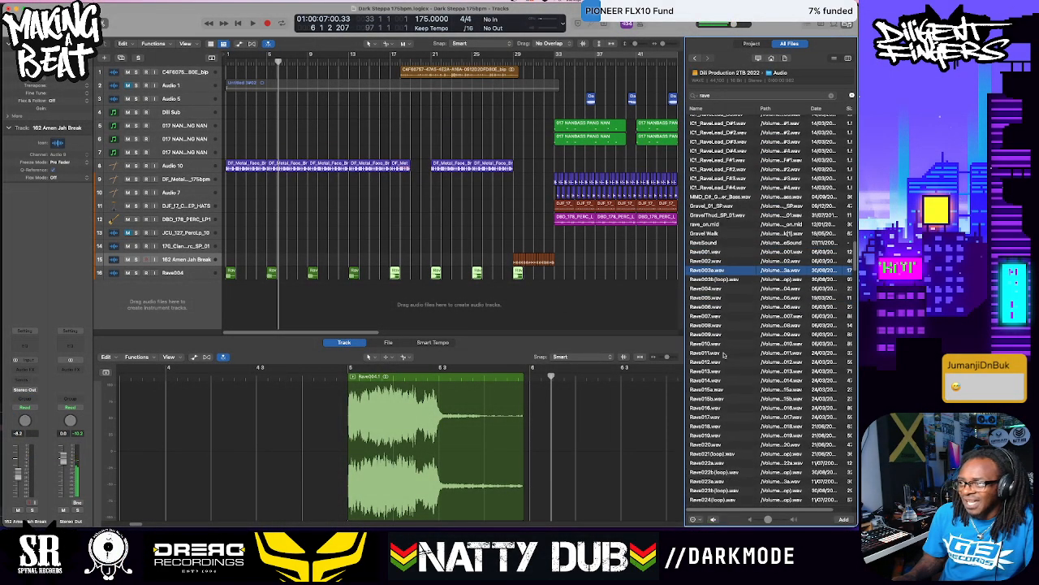
pyautogui.scroll(-5, 724, 355)
pyautogui.click(716, 407)
pyautogui.scroll(-15, 719, 398)
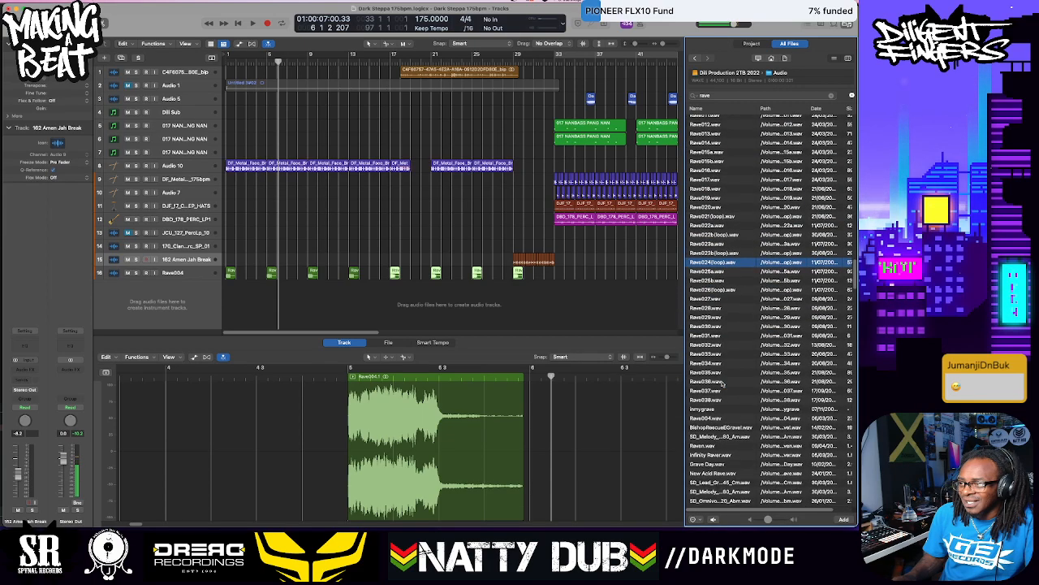
# Audition the SD_Melody 80 Am loop and compare Raven.wav with Infinity Raver.wav
pyautogui.click(707, 301)
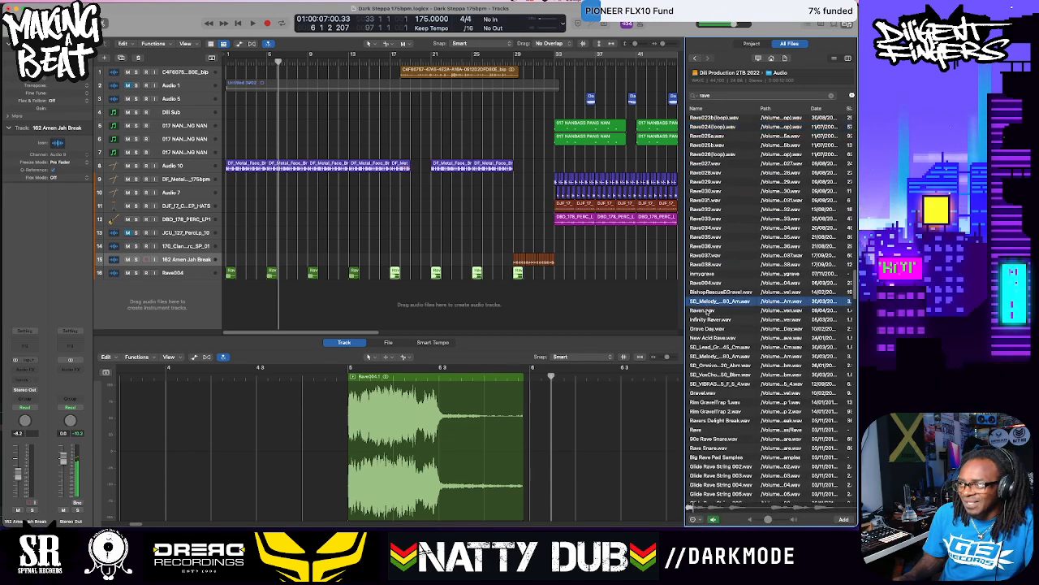
pyautogui.click(706, 310)
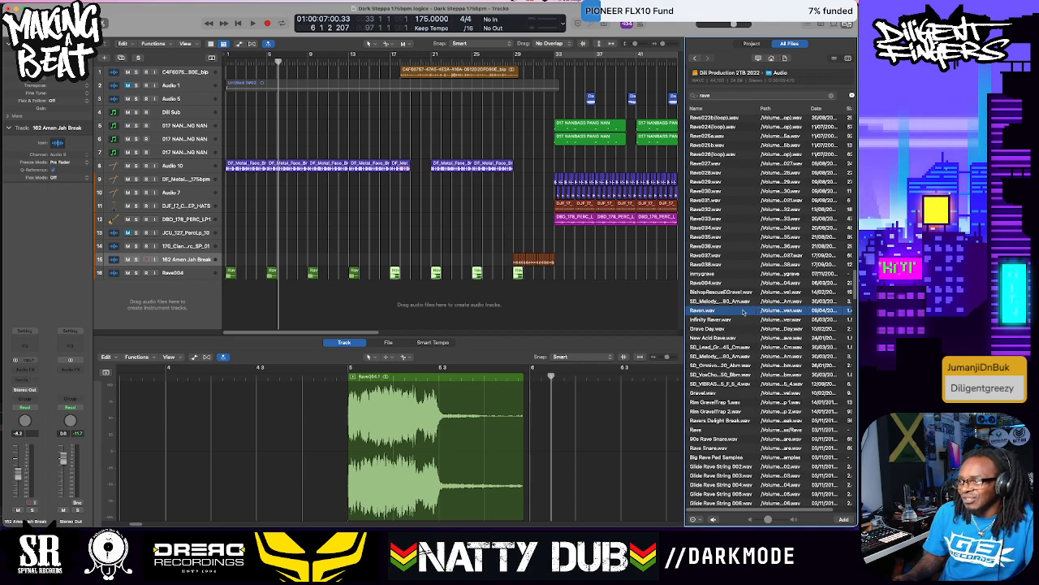
pyautogui.click(711, 319)
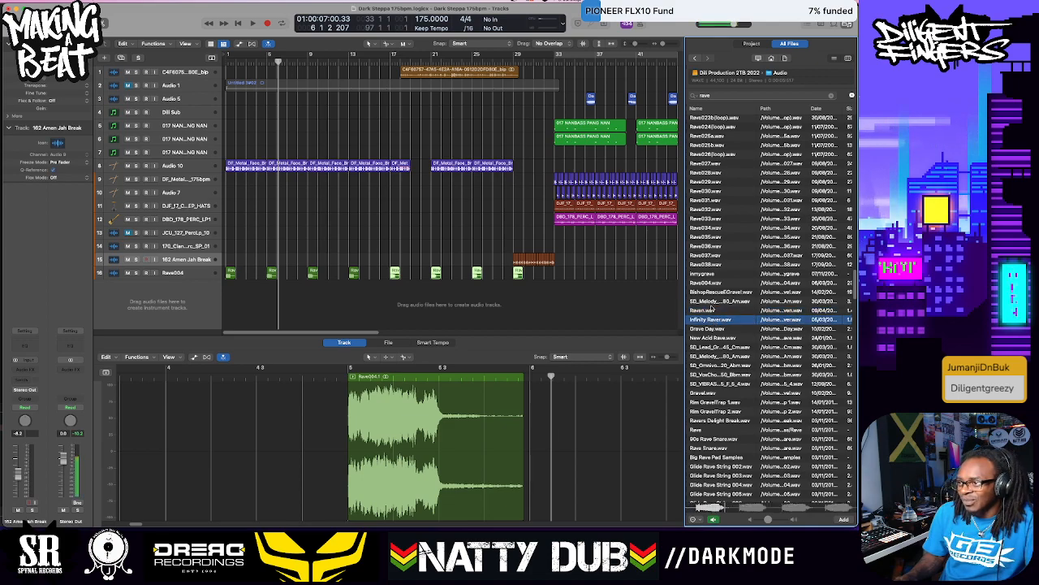
pyautogui.click(703, 311)
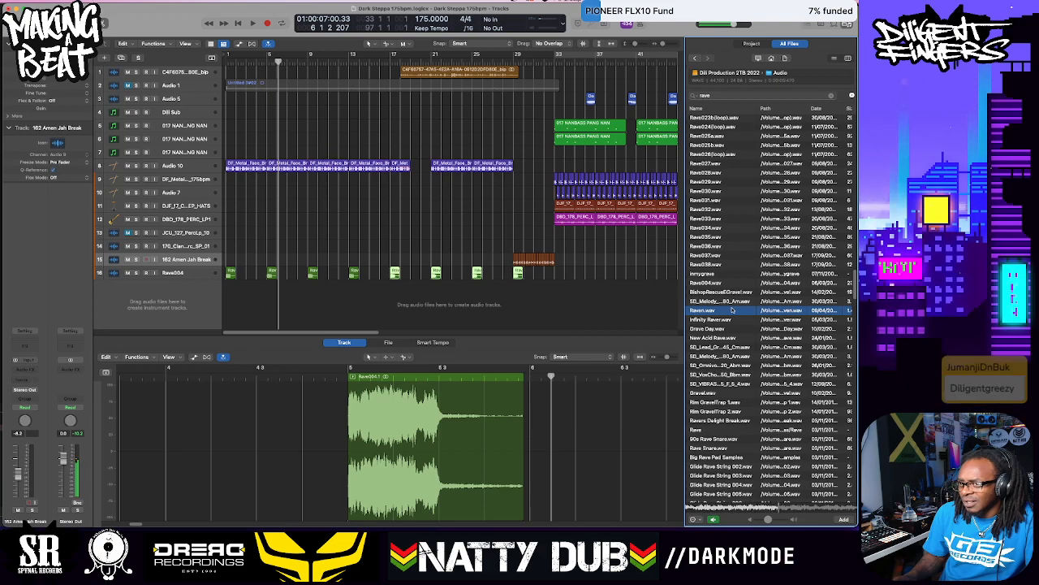
# Place Raven.wav on a new track at bar 1, play it with the break and Rave004 stabs, and select its track
pyautogui.click(545, 309)
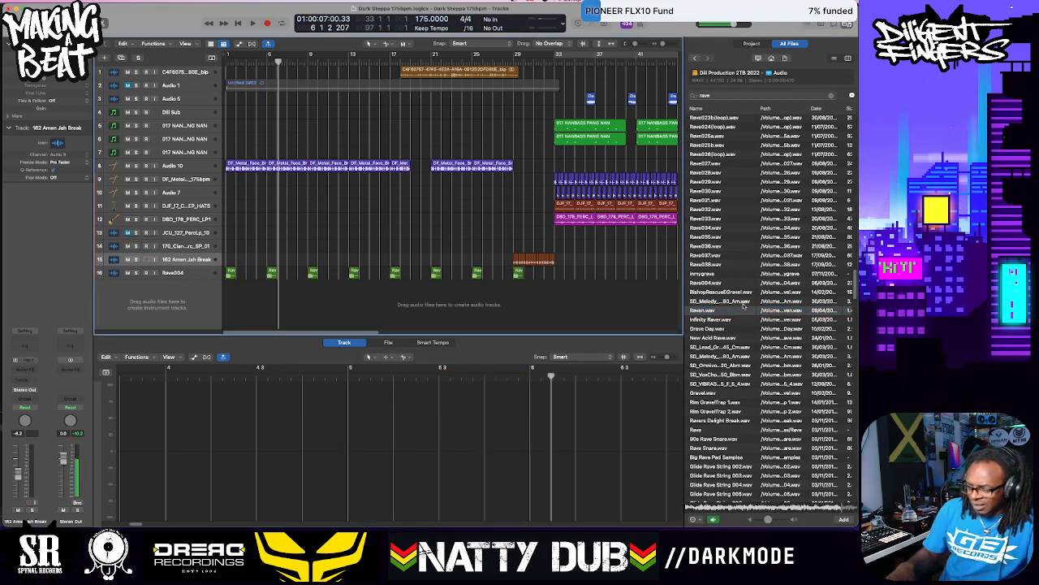
pyautogui.press('space')
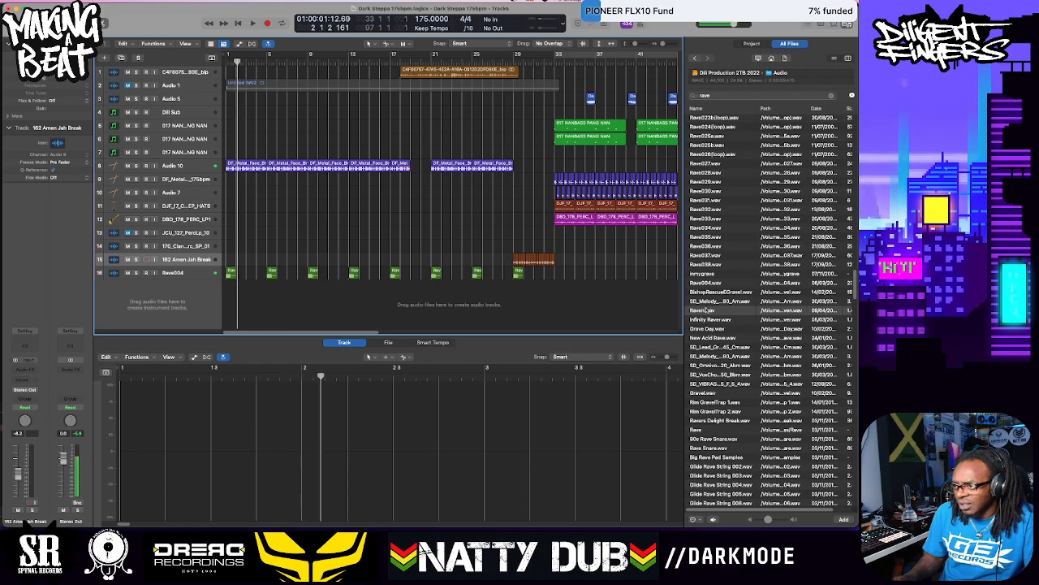
pyautogui.click(703, 311)
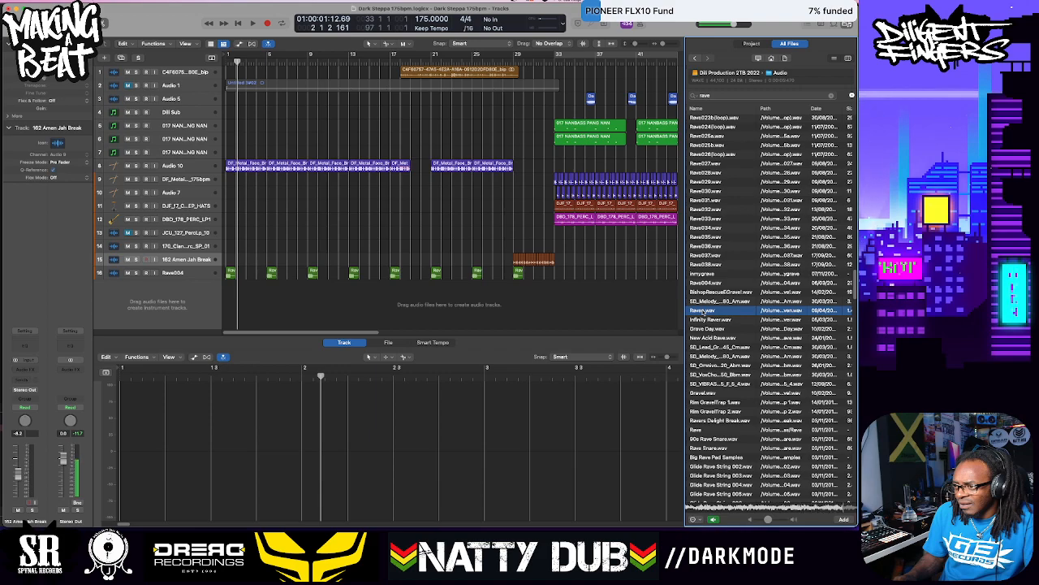
pyautogui.moveTo(703, 311); pyautogui.dragTo(228, 302)
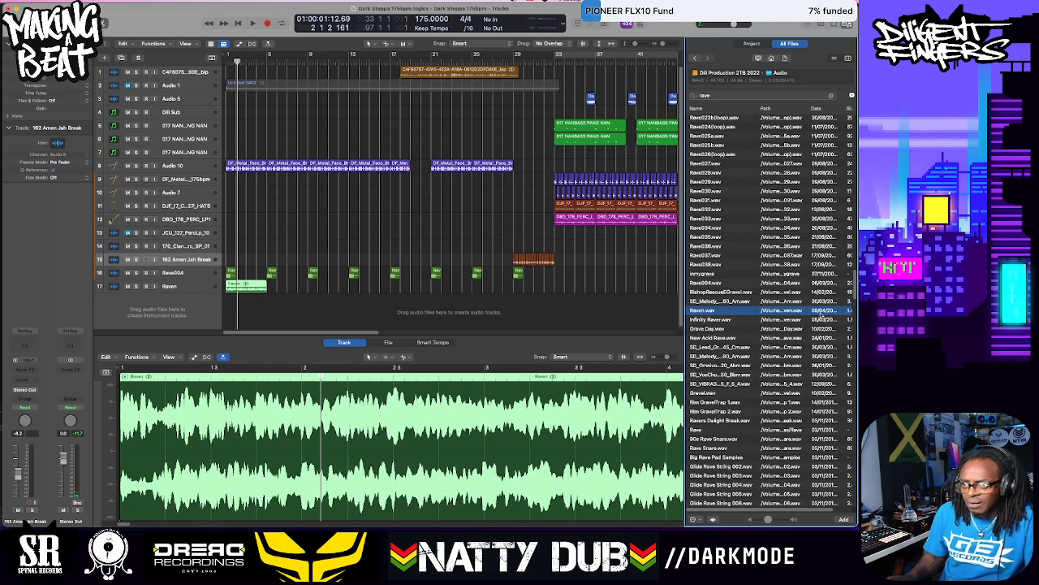
pyautogui.press('space')
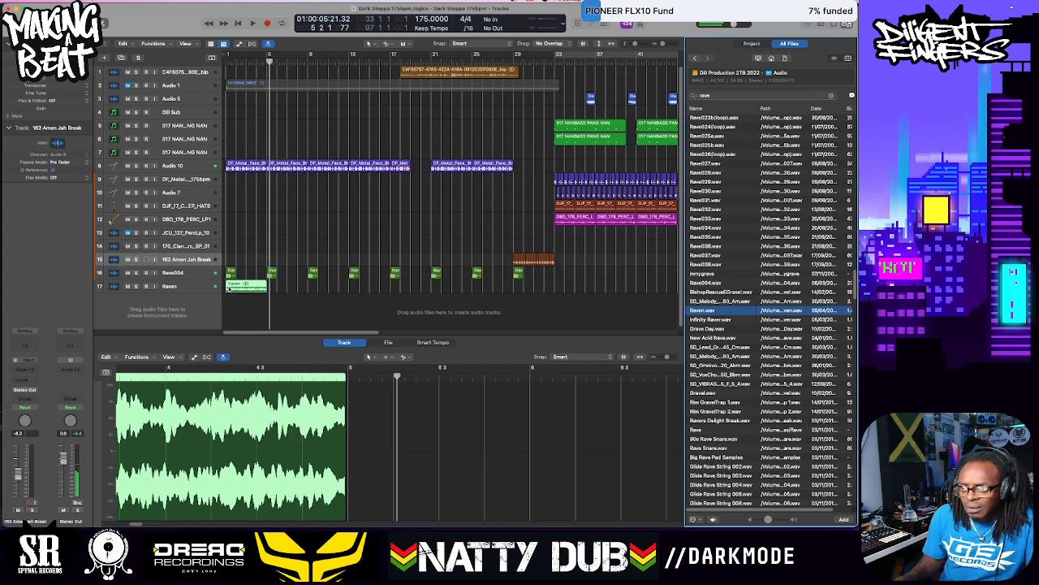
pyautogui.scroll(10, 334, 288)
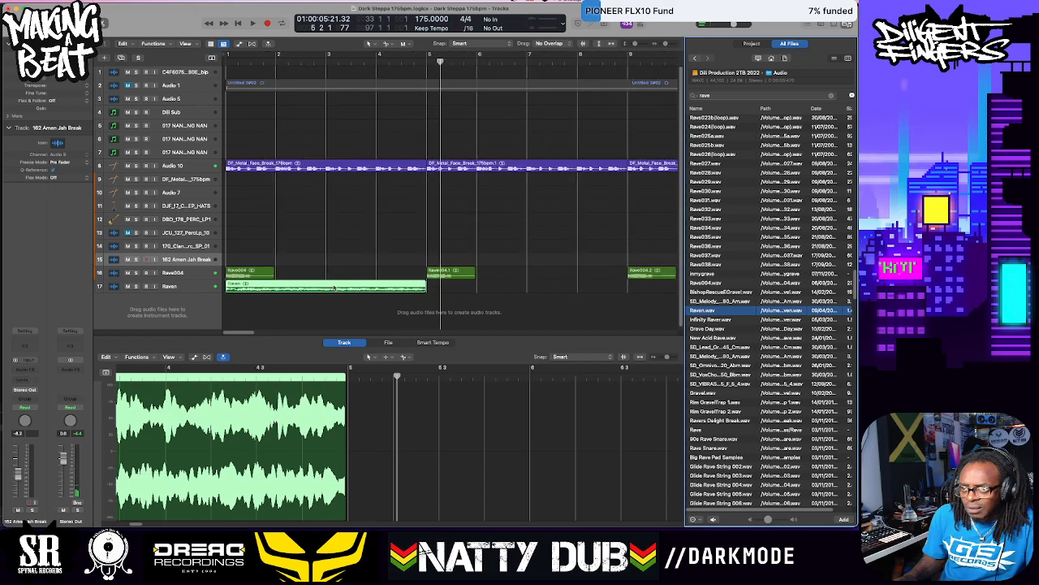
pyautogui.click(180, 285)
pyautogui.click(181, 286)
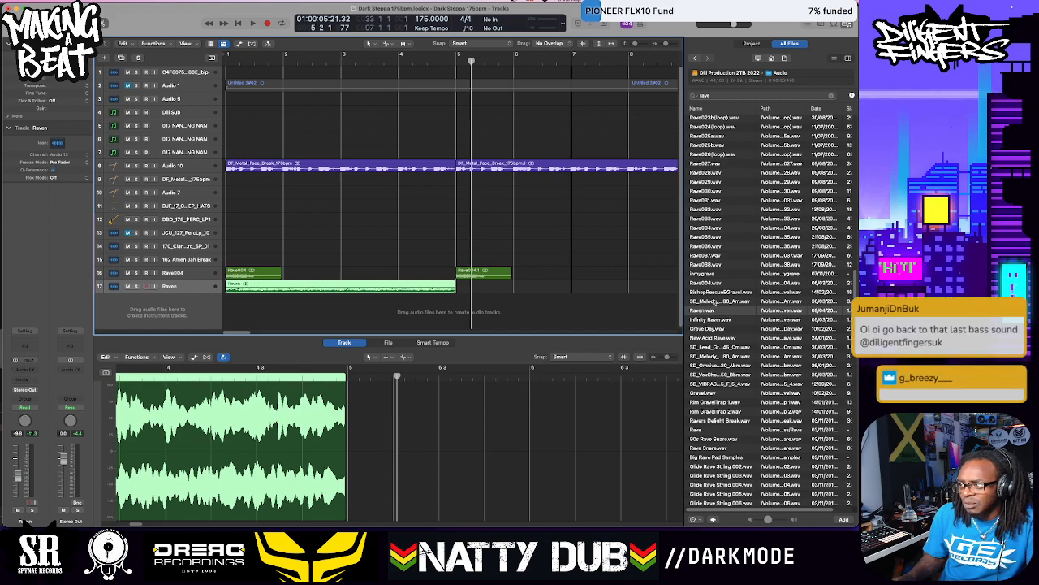
# Audition Infinity Raver.wav and look over the arrangement beyond the intro
pyautogui.click(708, 321)
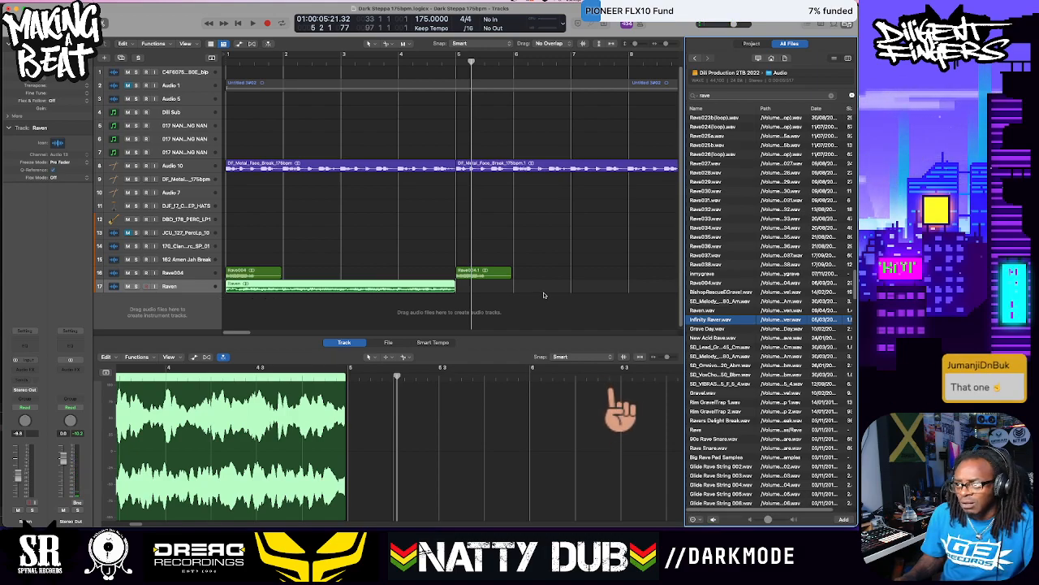
pyautogui.scroll(-10, 542, 294)
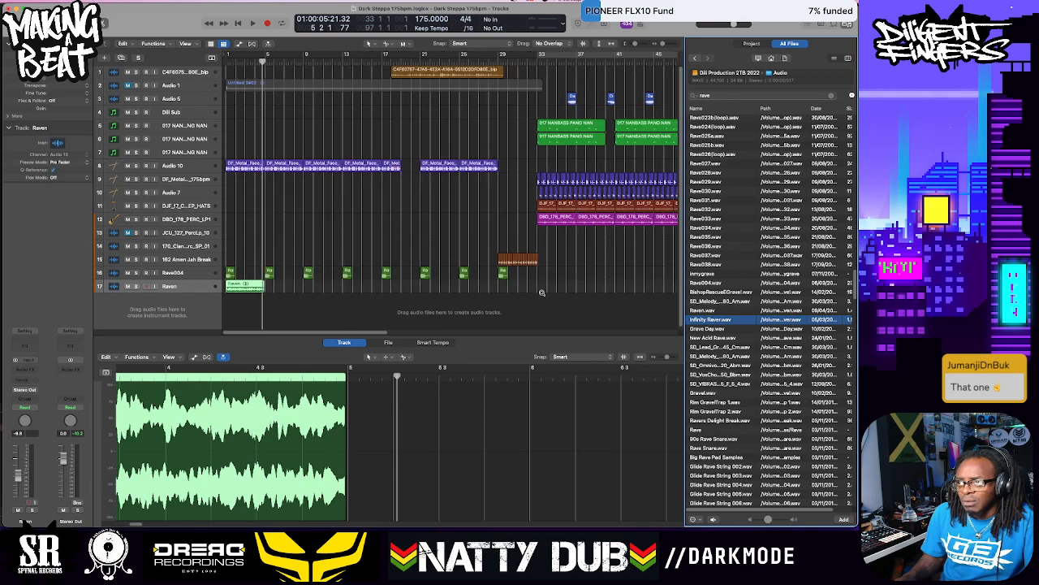
pyautogui.scroll(-2, 543, 293)
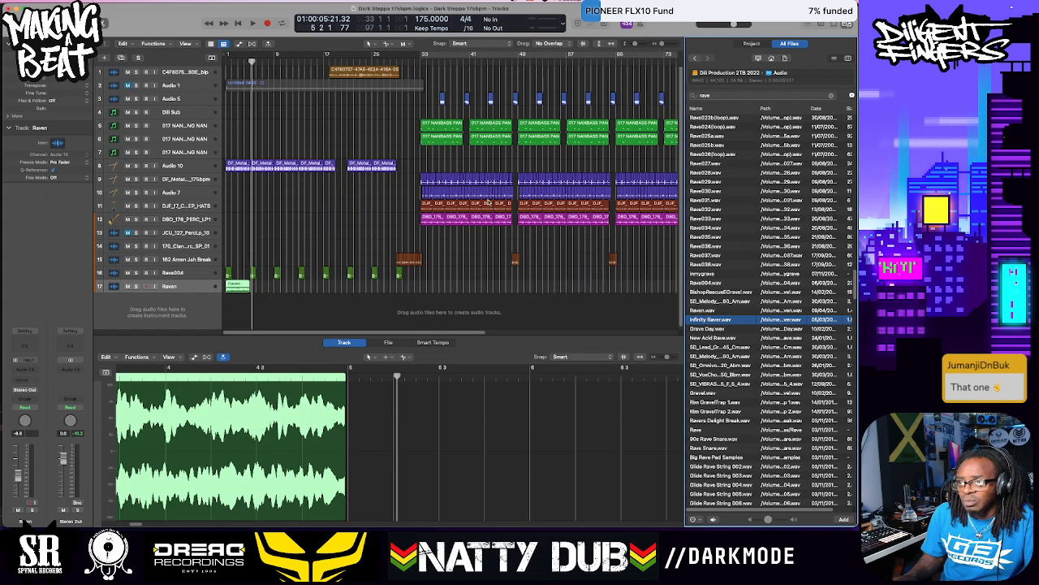
# Play the drop from bar 33 and raise the Audio 5 track's volume to -4.3 dB
pyautogui.click(421, 59)
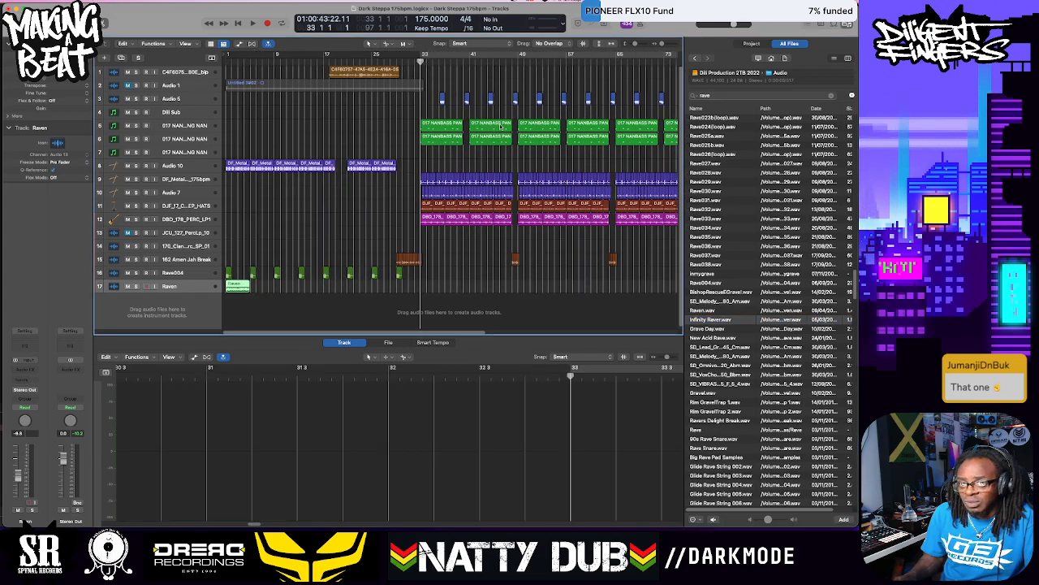
pyautogui.press('space')
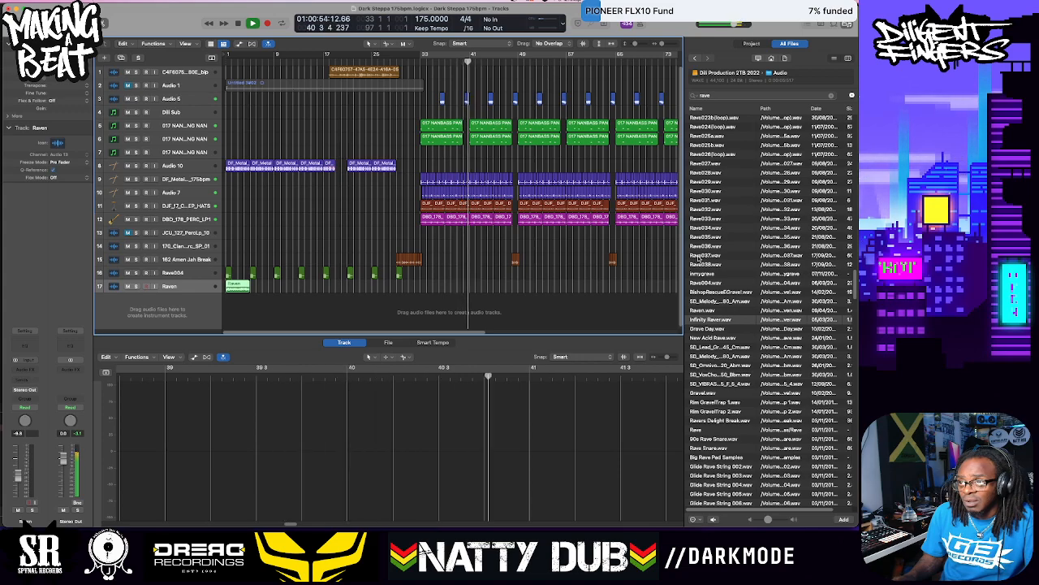
pyautogui.click(175, 98)
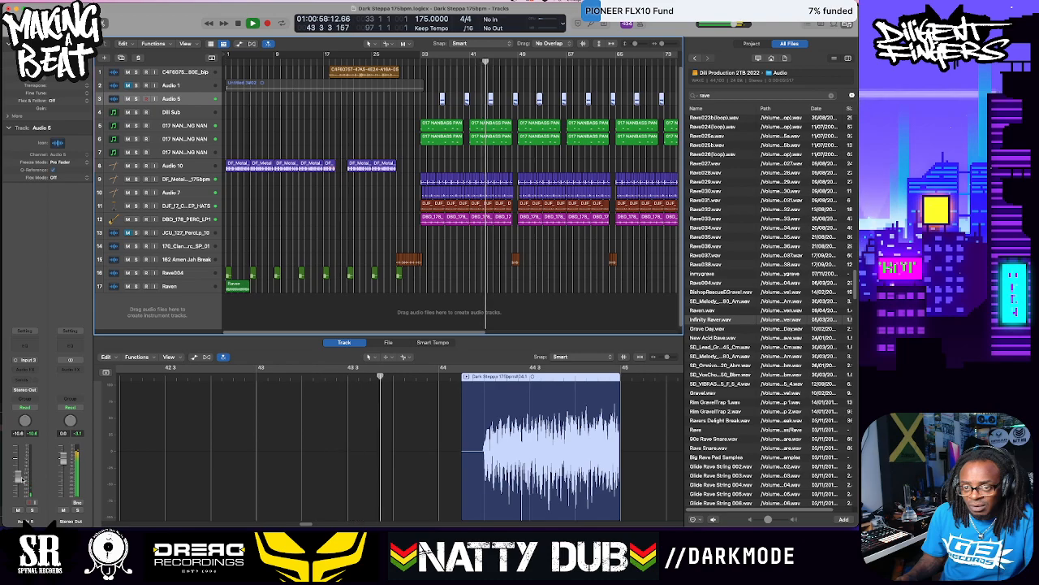
pyautogui.moveTo(22, 476); pyautogui.dragTo(23, 469)
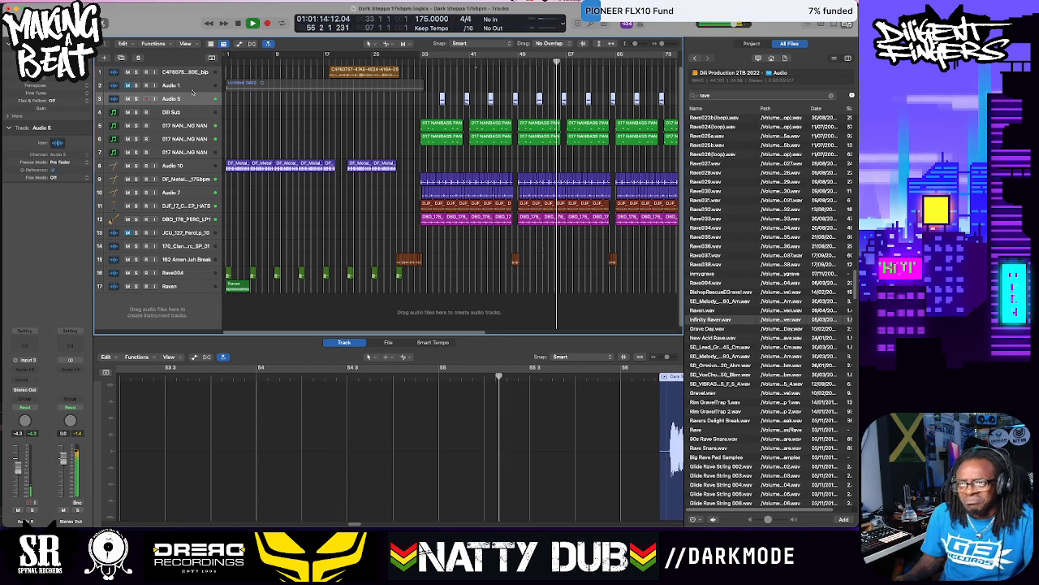
# Duplicate the Audio 5 track without its regions and move alternate early stab regions onto the new Audio 14 track
pyautogui.click(122, 57)
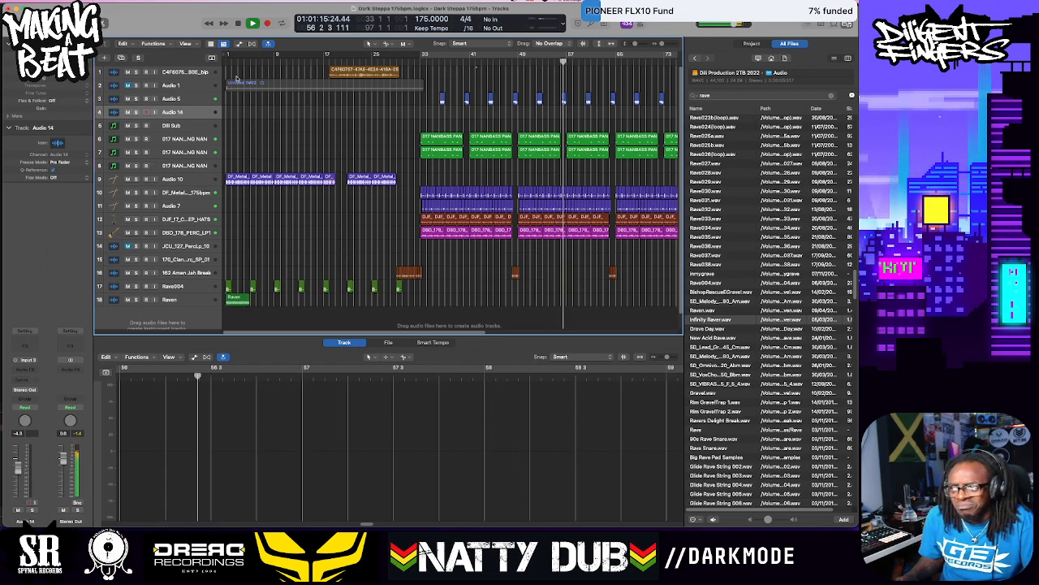
pyautogui.click(468, 102)
pyautogui.moveTo(468, 104); pyautogui.dragTo(565, 111)
pyautogui.click(563, 101)
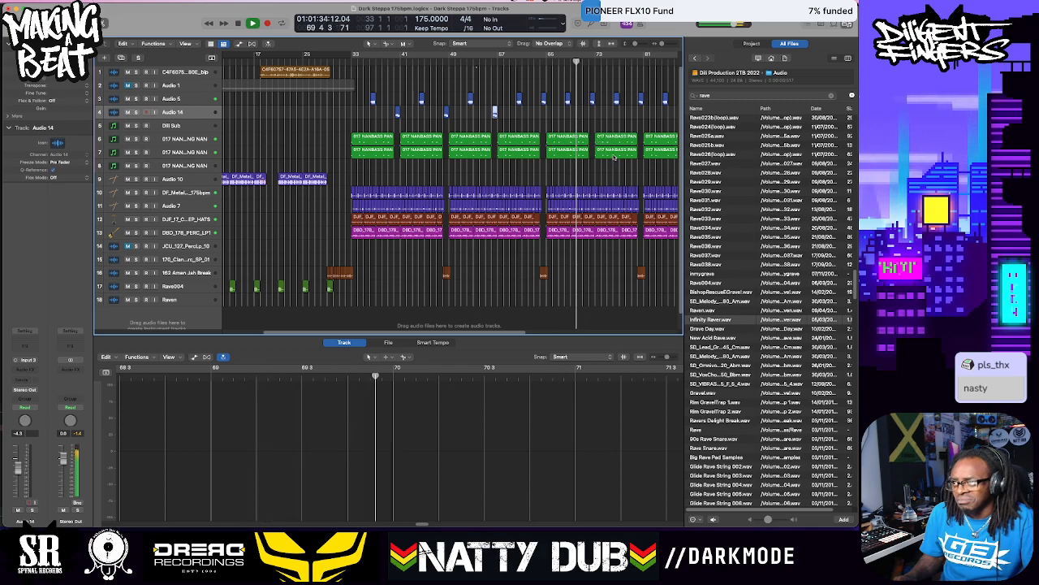
# Split the lower 017 NANBASS PANG NAN region that starts at bar 73 in half at bar 77 and mute its first half
pyautogui.click(614, 153)
pyautogui.hotkey('ctrl', 'm')
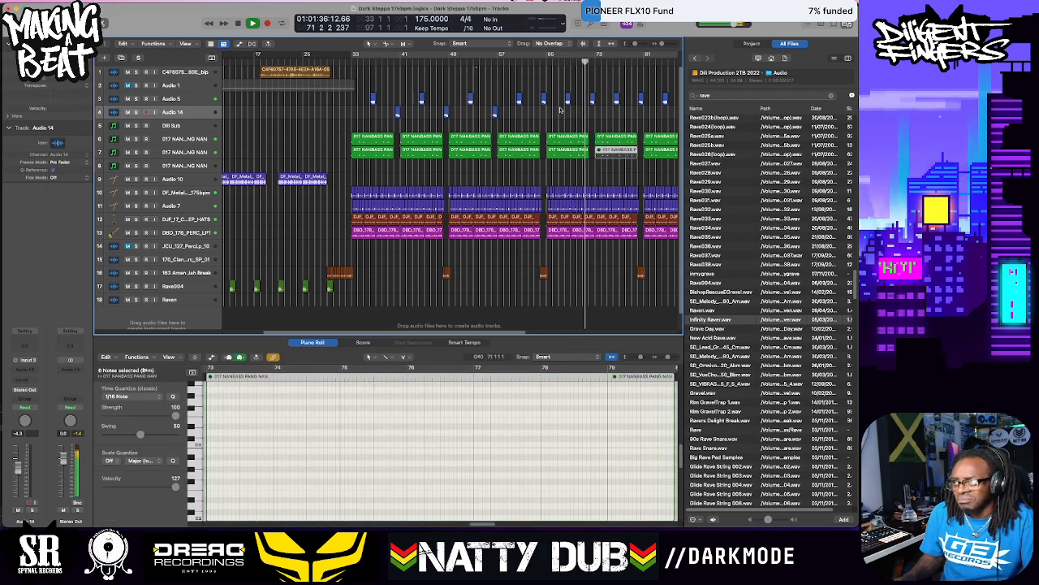
pyautogui.hscroll(5, 560, 110)
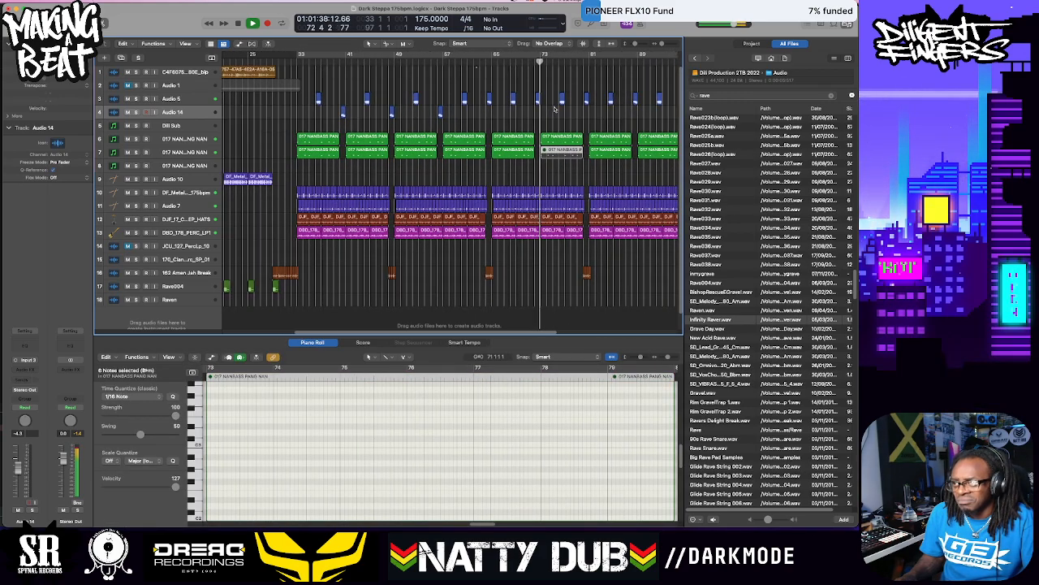
pyautogui.click(562, 152)
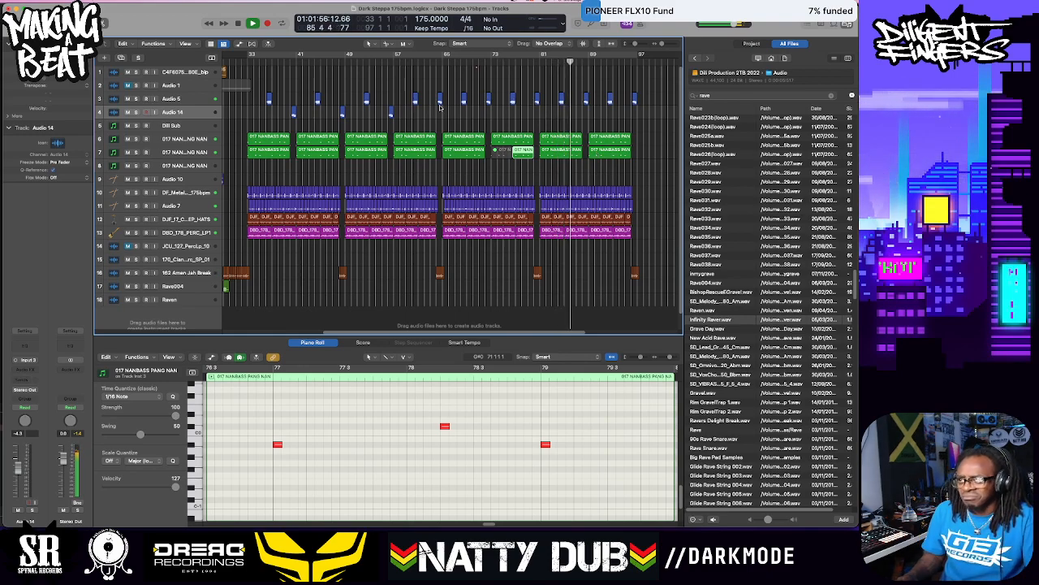
# Move every second stab region from about bar 64 onward to Audio 14 and replay the drop
pyautogui.moveTo(440, 100); pyautogui.dragTo(634, 112)
pyautogui.click(488, 100)
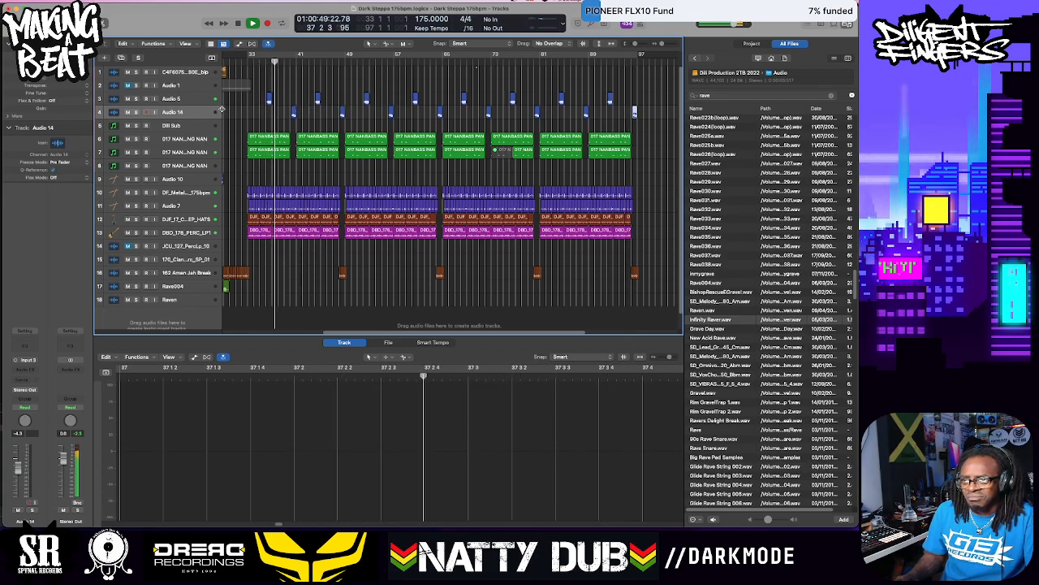
# Select the Audio 5 track, lower its volume, stop playback and mute the track
pyautogui.press('Up')
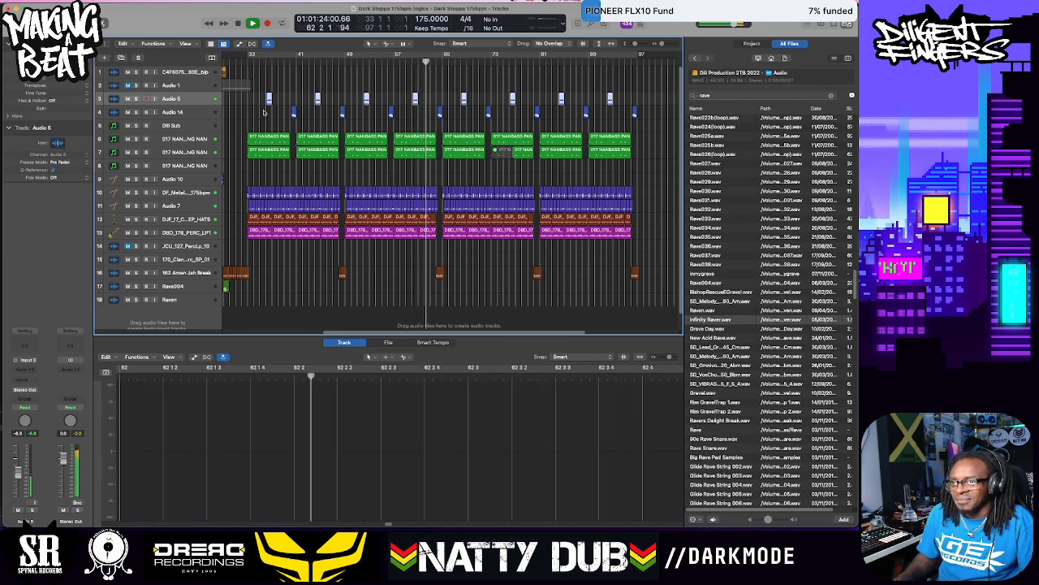
pyautogui.press('space')
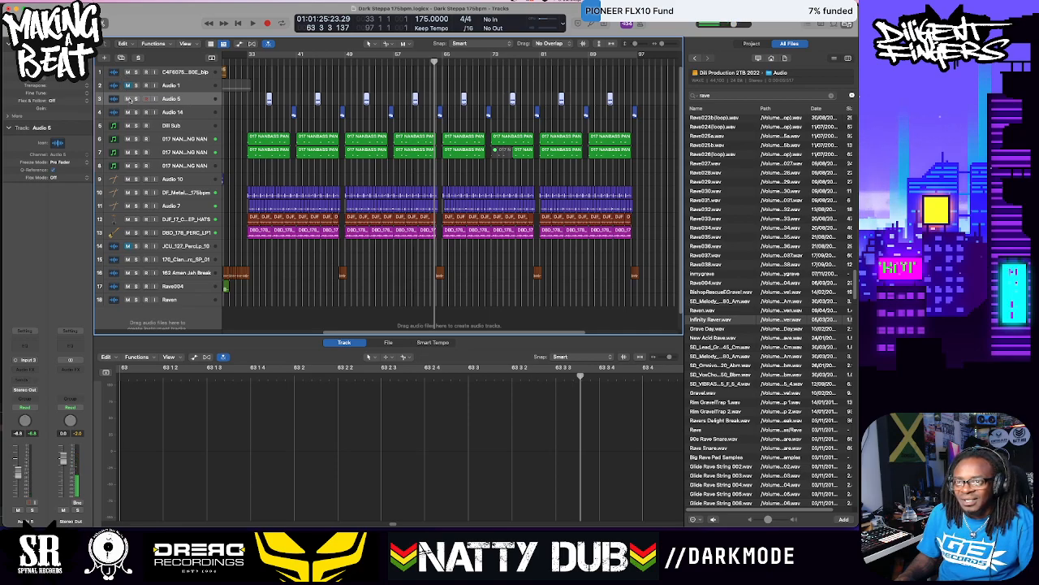
pyautogui.press('space')
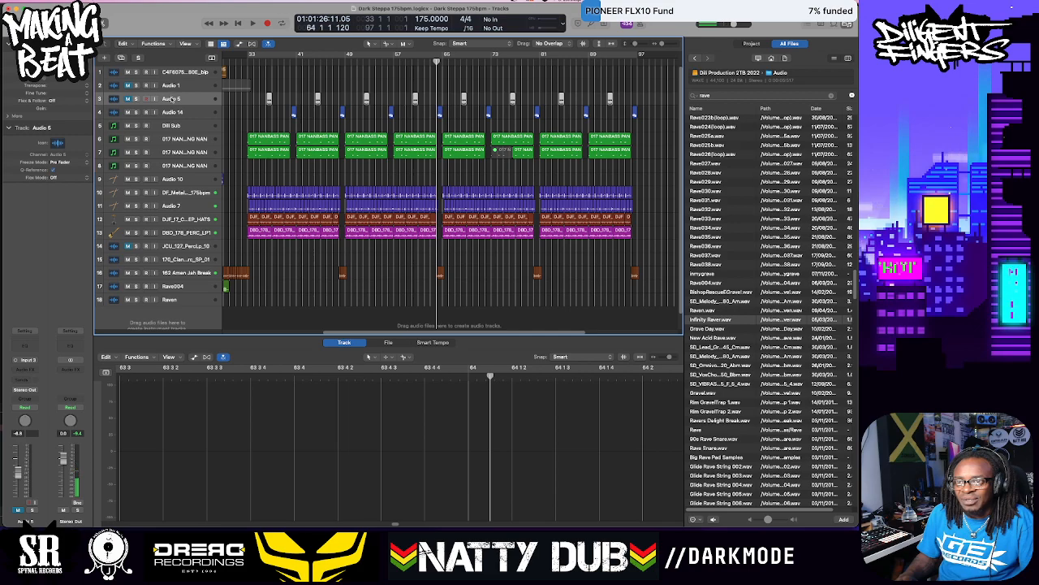
# Add a duplicate track below Audio 5, place Infinity Raver.wav on it at bar 36 keeping the track format, and unmute it
pyautogui.click(120, 58)
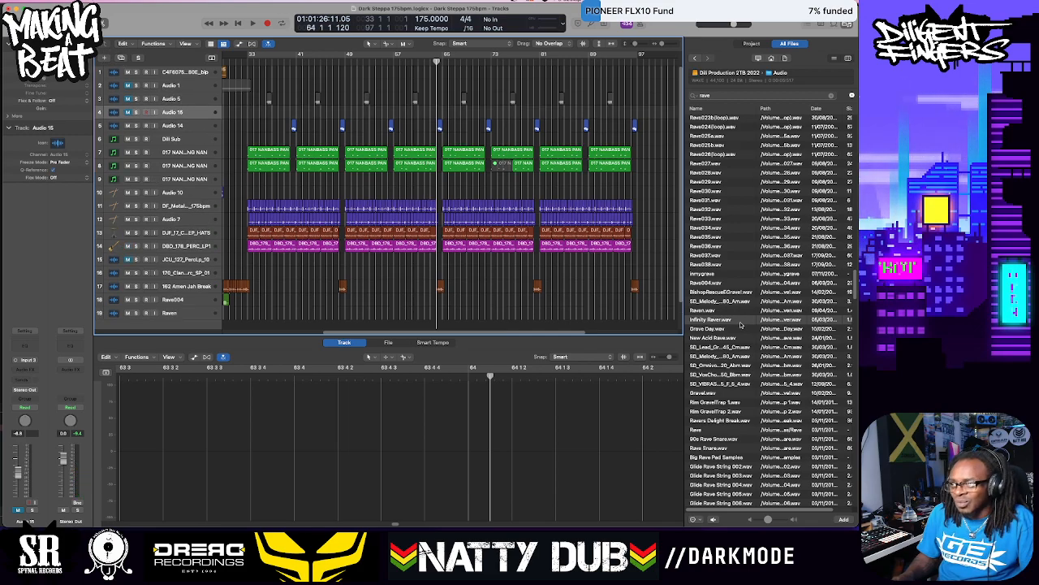
pyautogui.moveTo(710, 321); pyautogui.dragTo(273, 117)
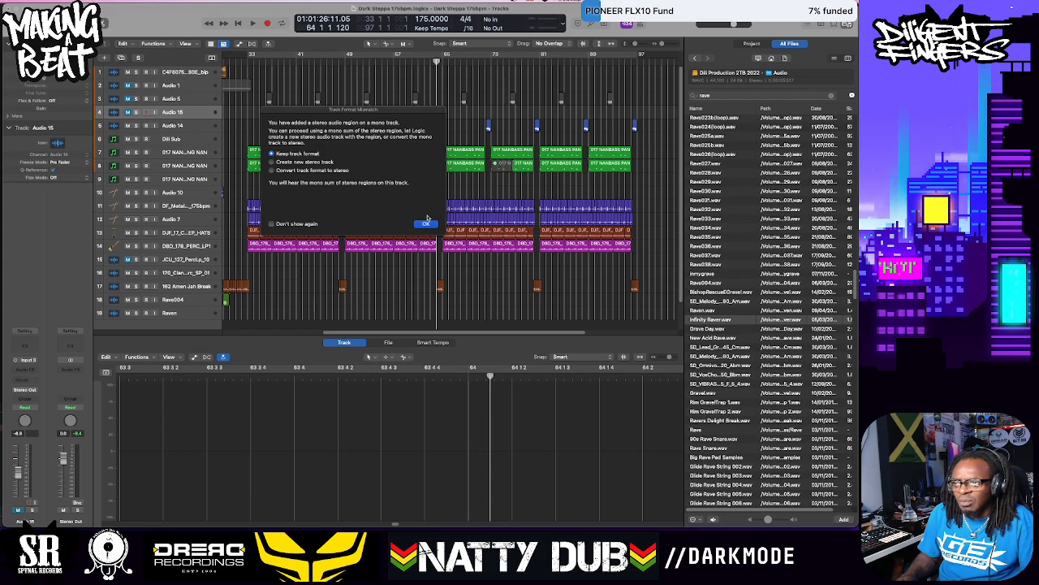
pyautogui.click(426, 224)
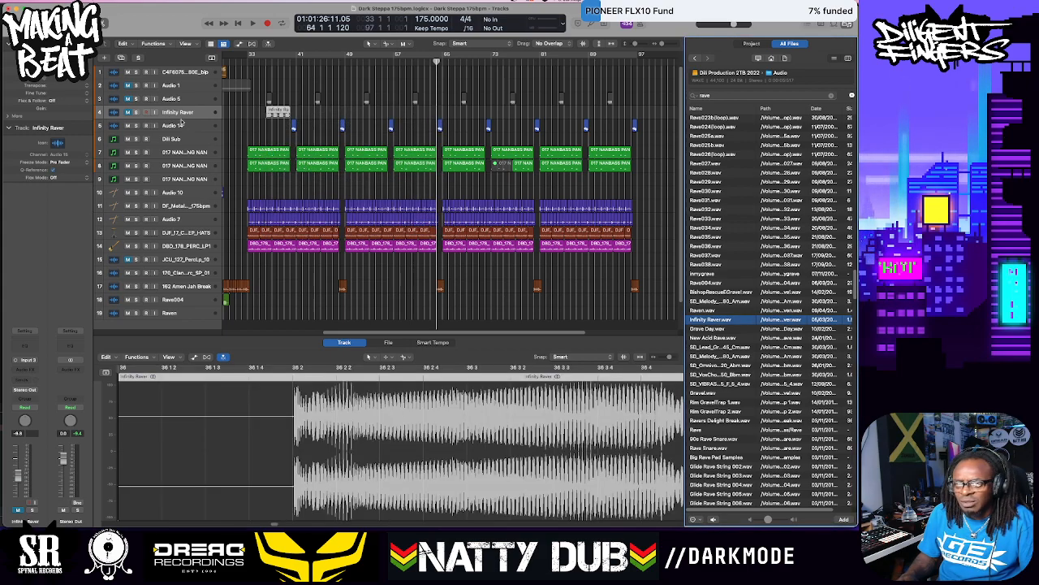
pyautogui.click(188, 113)
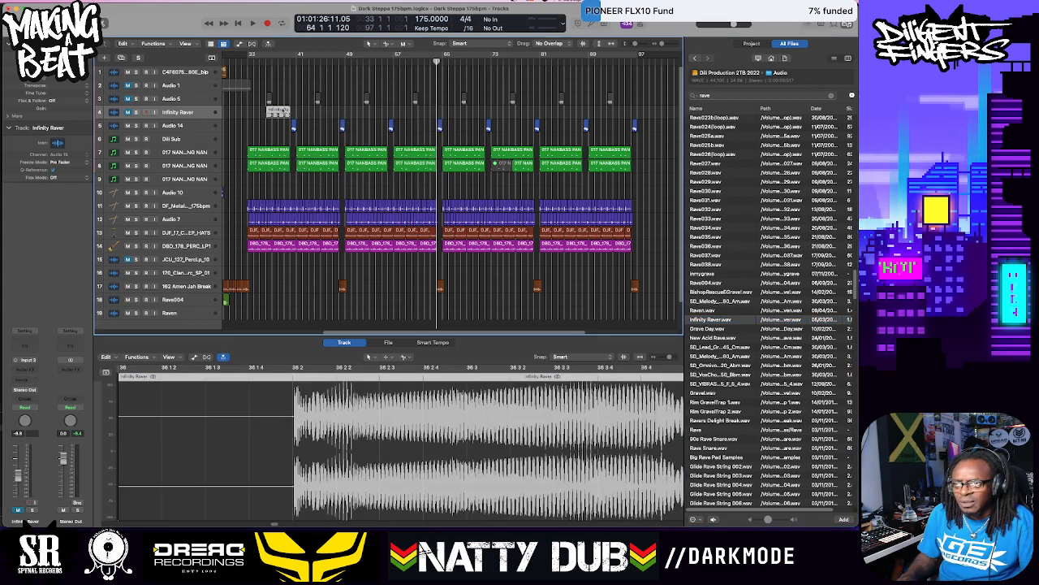
pyautogui.click(212, 110)
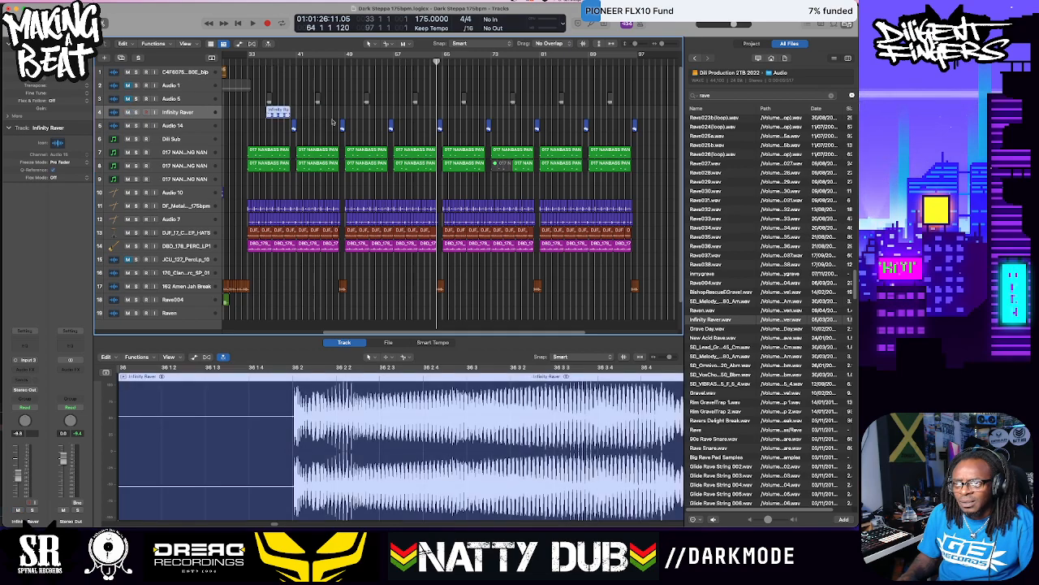
# Split the Infinity Raver region at bar 37, delete the part after the cut and play the remaining hit
pyautogui.scroll(10, 326, 114)
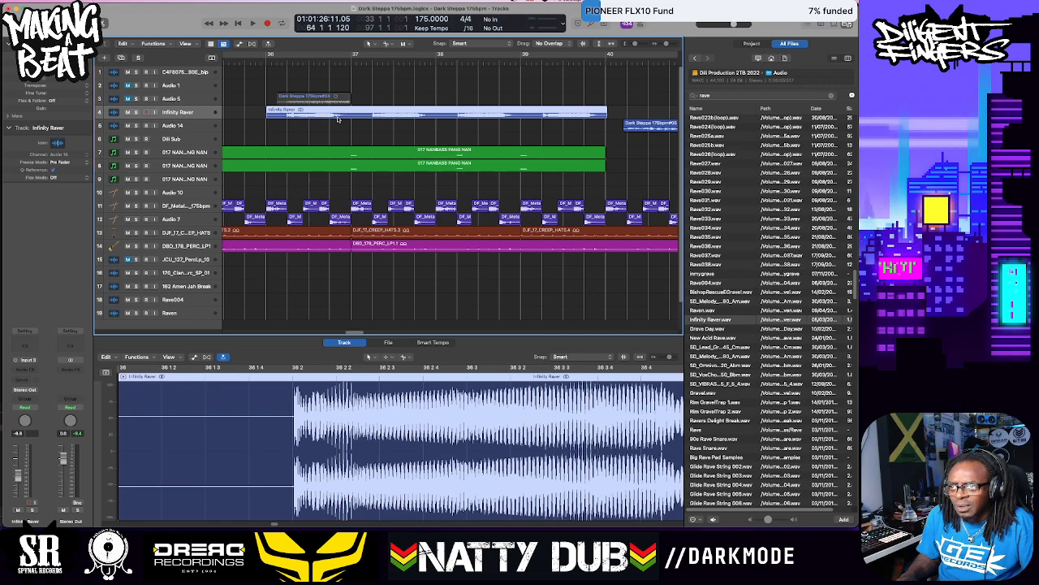
pyautogui.click(351, 115)
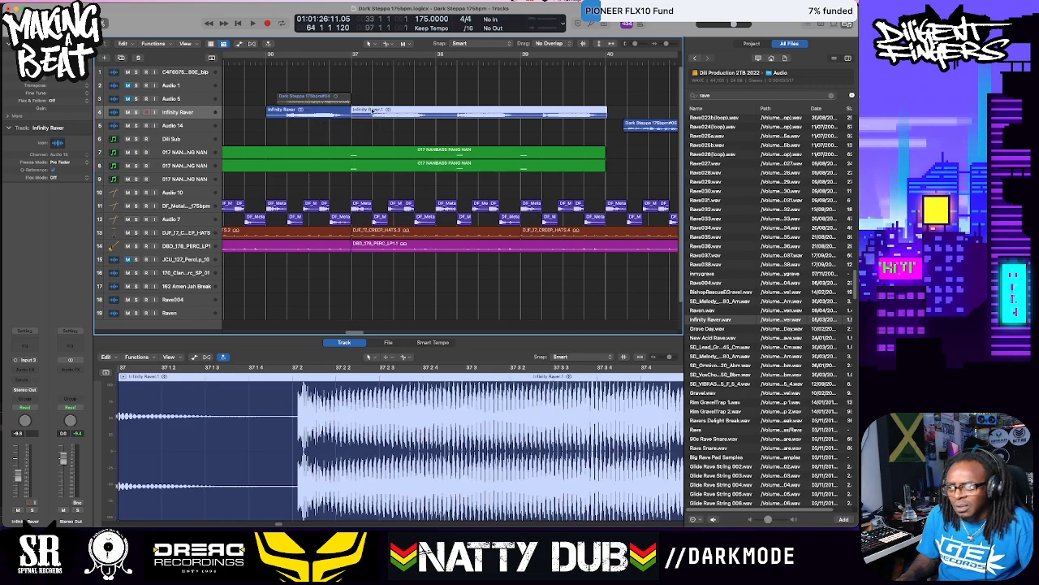
pyautogui.press('Delete')
pyautogui.click(254, 57)
pyautogui.press('space')
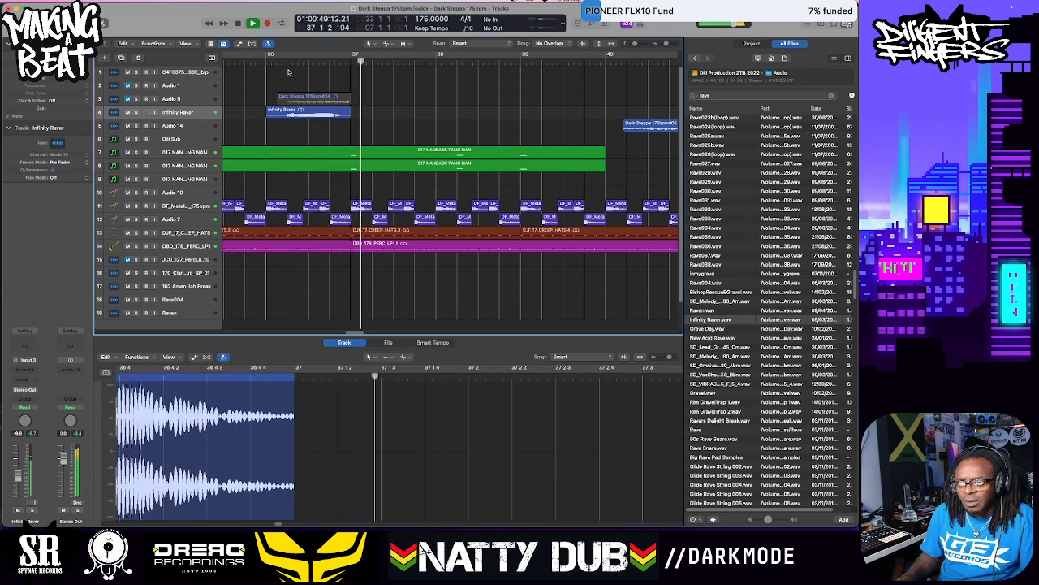
pyautogui.press('space')
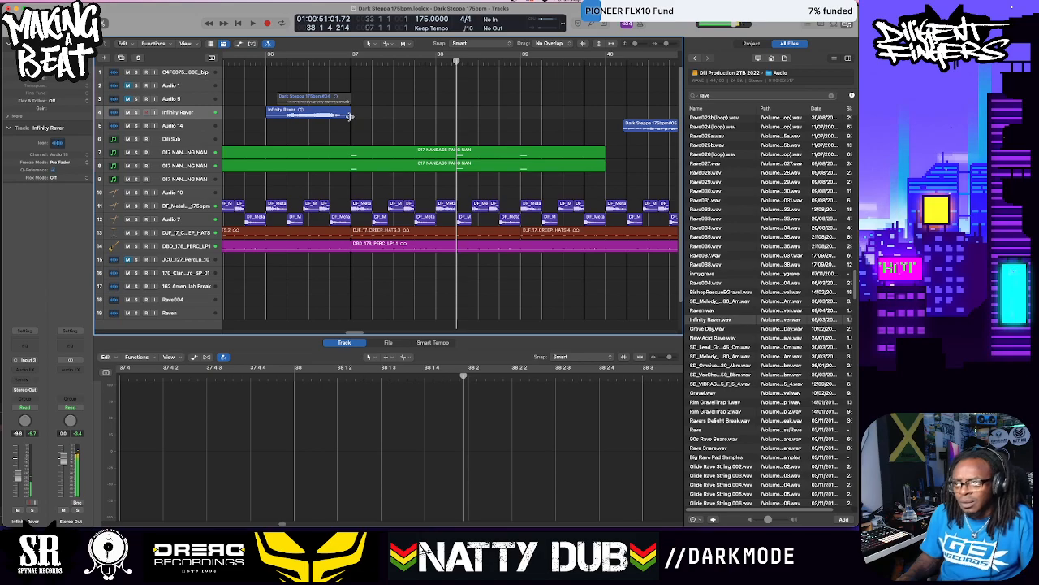
# Time-stretch the Infinity Raver hit by about one beat, shift it slightly earlier to 35 4 4 1 and play it back
pyautogui.moveTo(350, 116); pyautogui.dragTo(372, 117)
pyautogui.press('space')
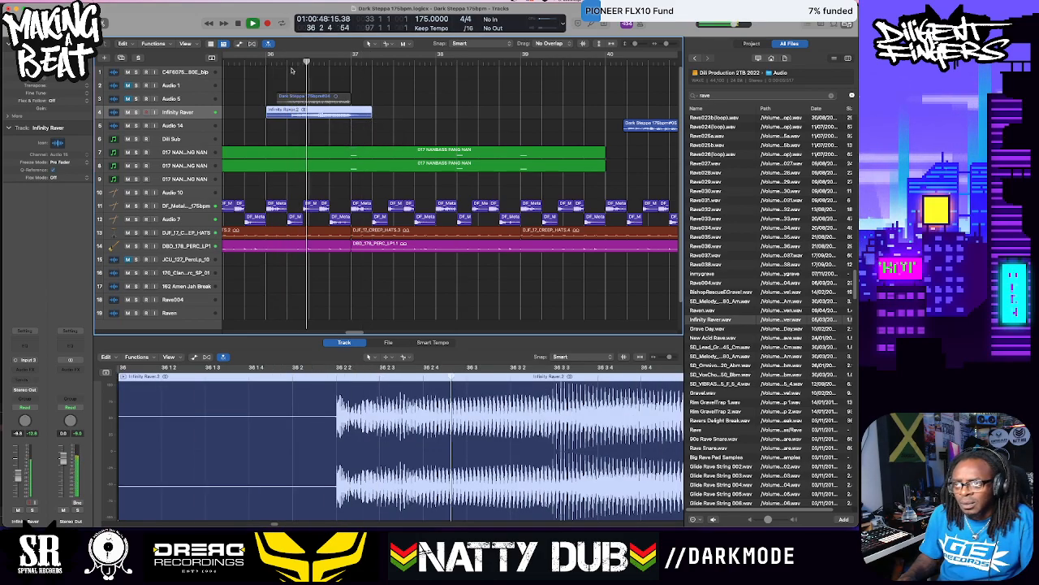
pyautogui.press('space')
pyautogui.moveTo(308, 110); pyautogui.dragTo(298, 114)
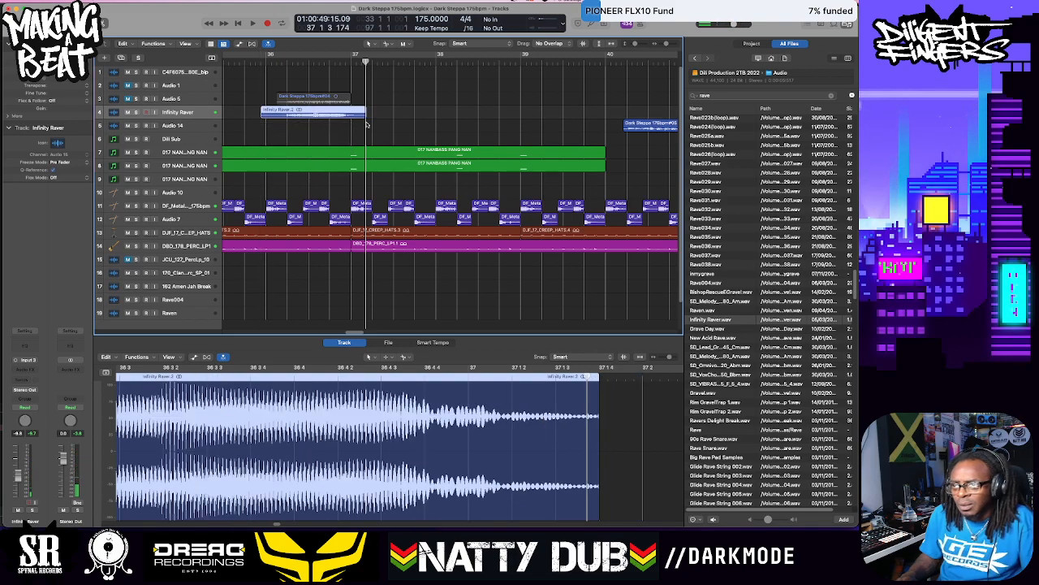
pyautogui.press('space')
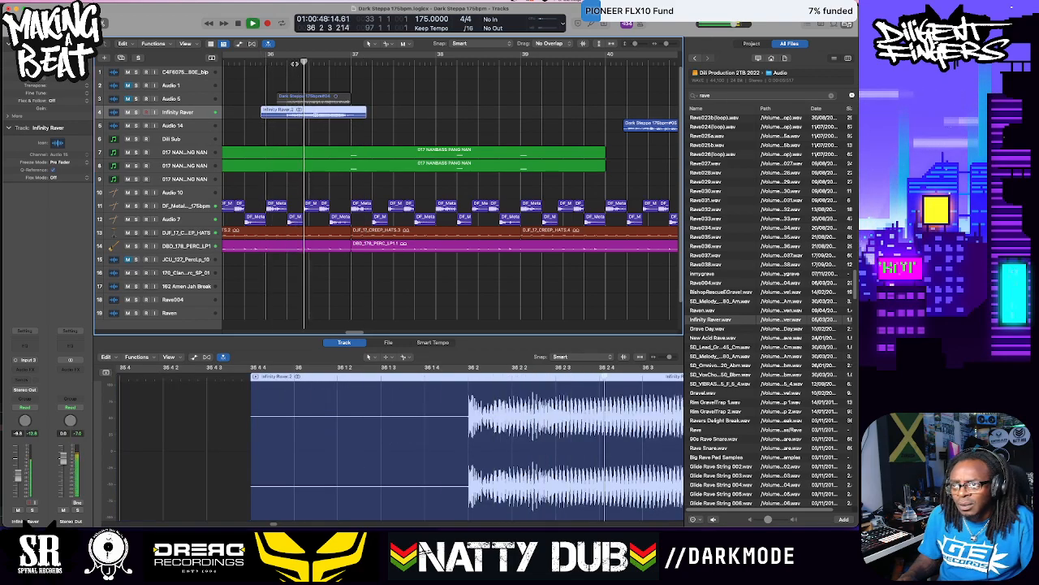
pyautogui.press('space')
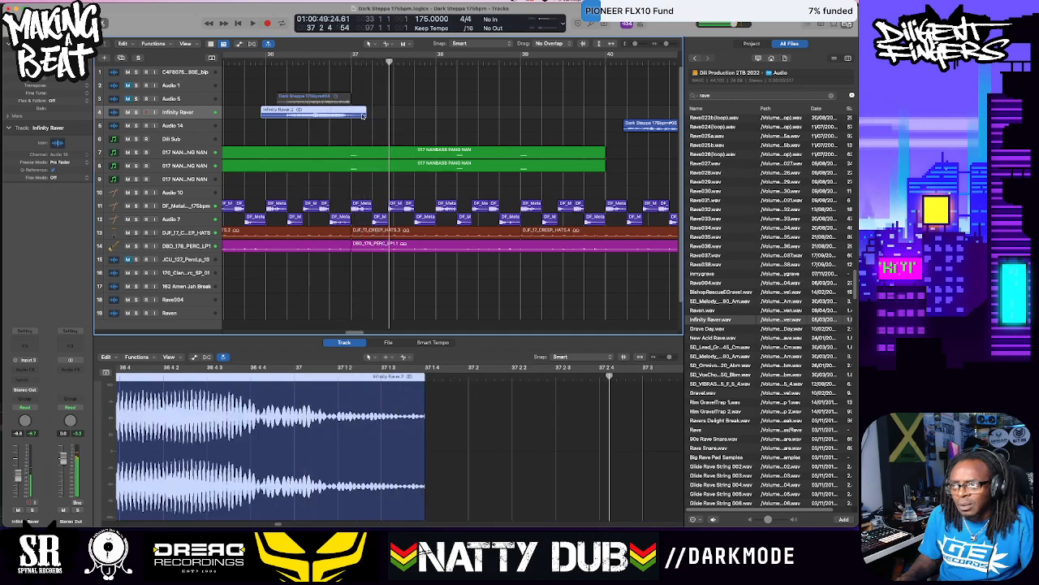
# Stretch the Infinity Raver hit to a length of 1 2 1 0, nudge it slightly earlier and play it with the beat
pyautogui.moveTo(365, 115); pyautogui.dragTo(393, 114)
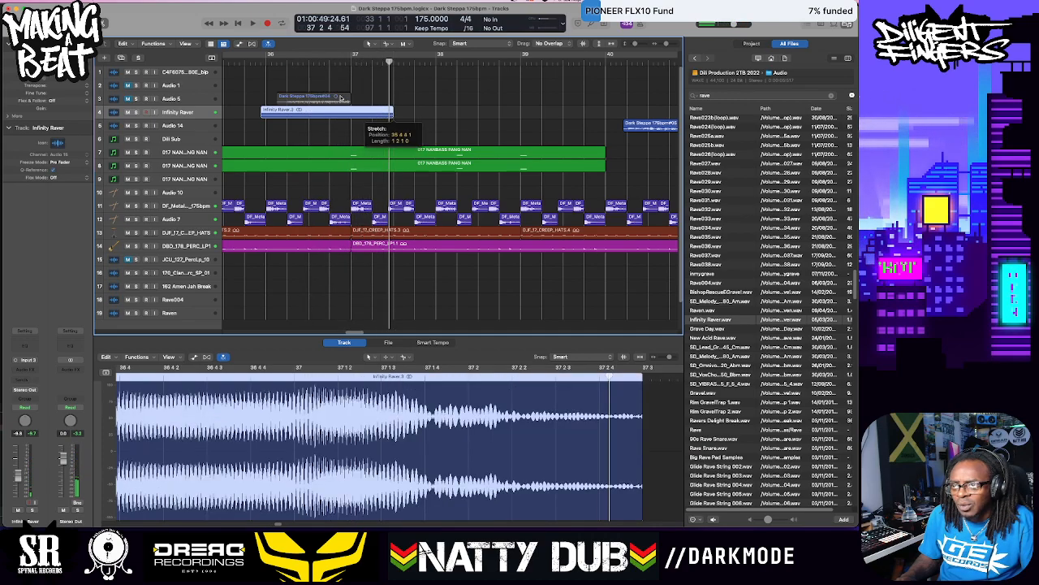
pyautogui.moveTo(313, 110); pyautogui.dragTo(308, 110)
pyautogui.click(268, 61)
pyautogui.press('space')
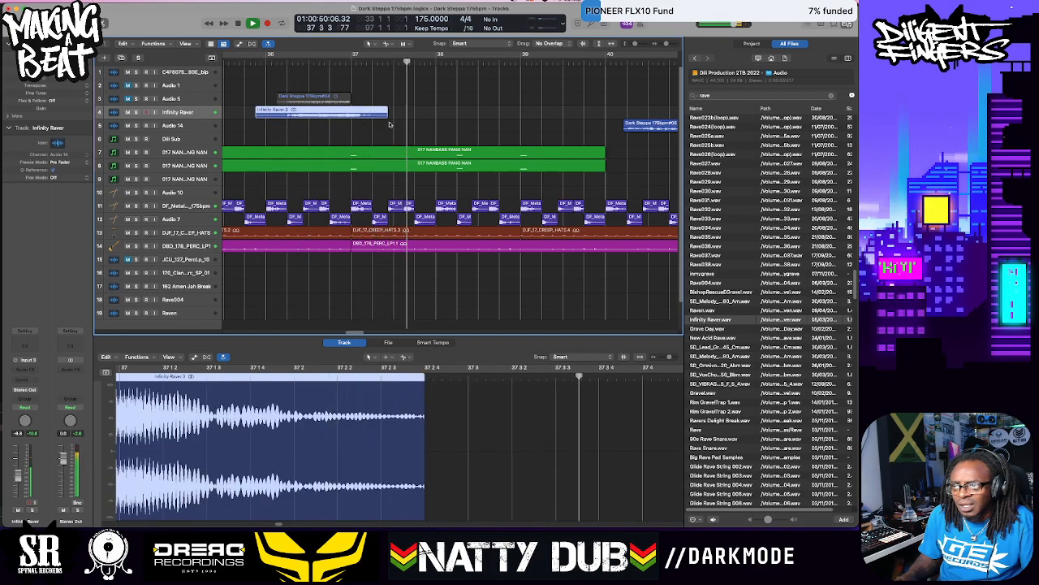
pyautogui.press('space')
# Shorten the stretched Infinity Raver hit slightly and play it back from about bar 36
pyautogui.moveTo(386, 114); pyautogui.dragTo(378, 115)
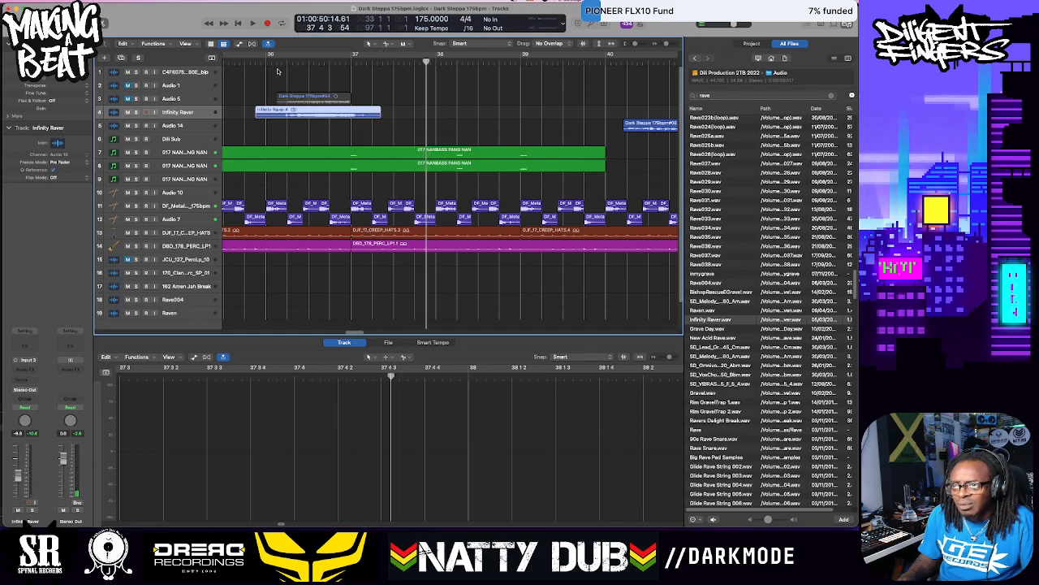
pyautogui.doubleClick(275, 61)
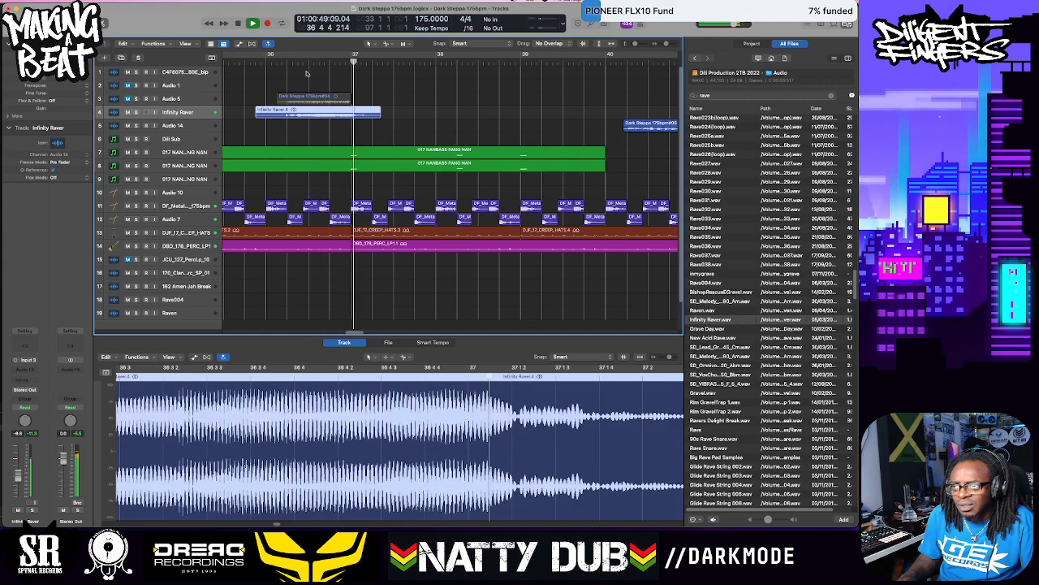
pyautogui.press('space')
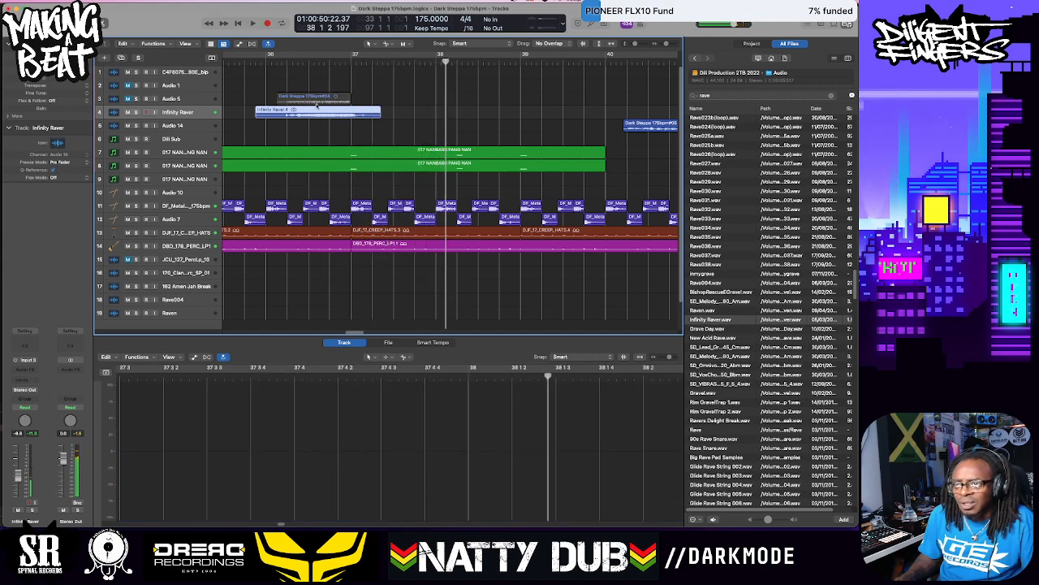
# Insert the mono Temper plug-in on the Infinity Raver track, choose the Stubbed Toe preset and play the hit through it
pyautogui.click(26, 371)
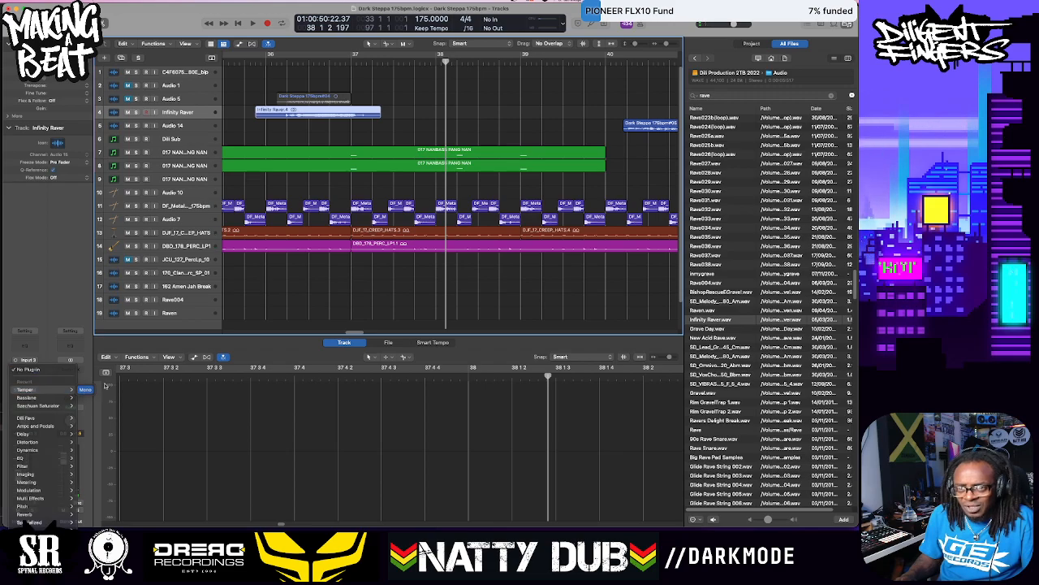
pyautogui.click(103, 388)
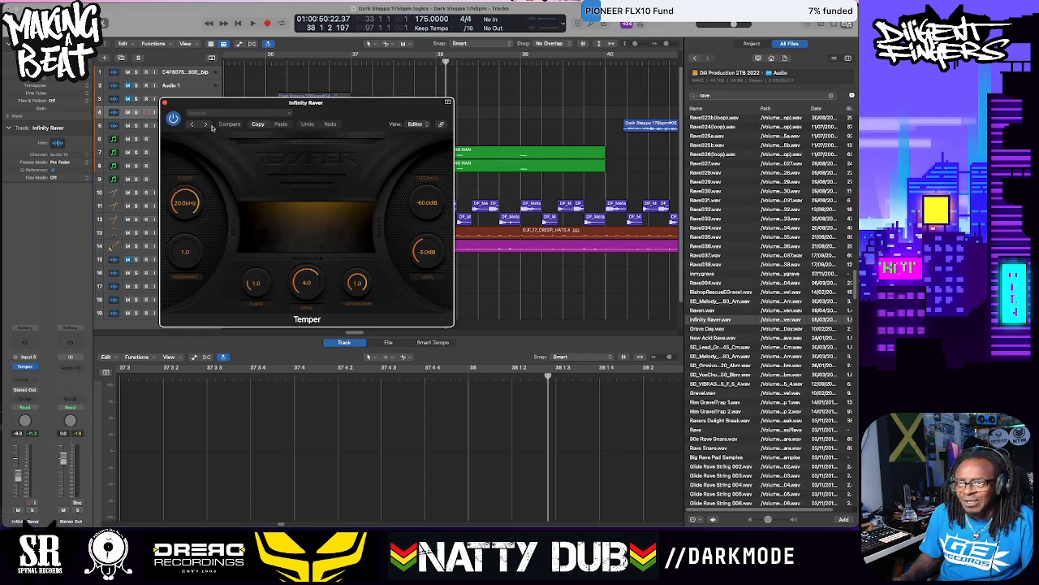
pyautogui.moveTo(319, 116); pyautogui.dragTo(238, 207)
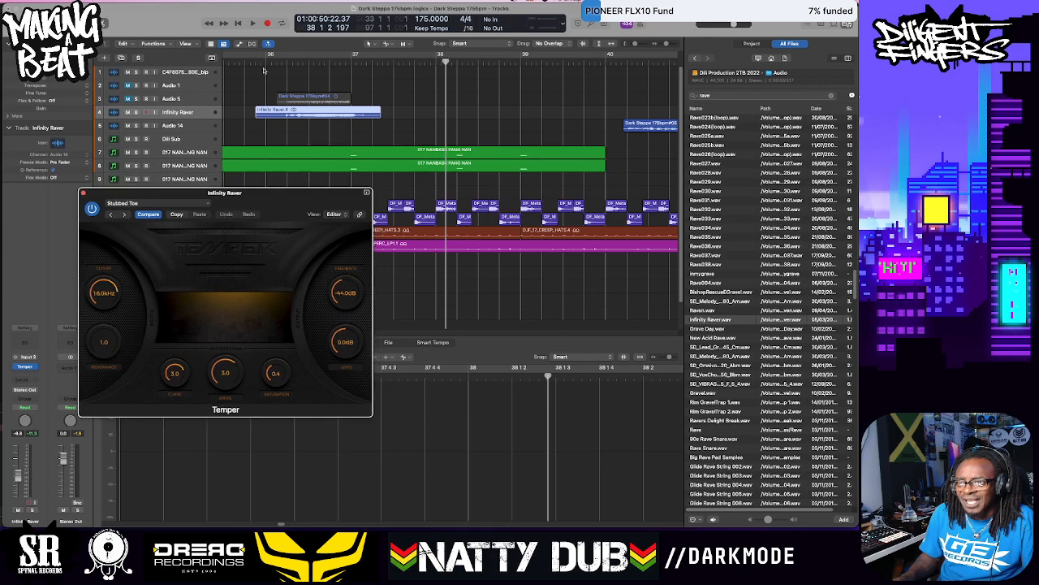
pyautogui.click(262, 65)
pyautogui.press('space')
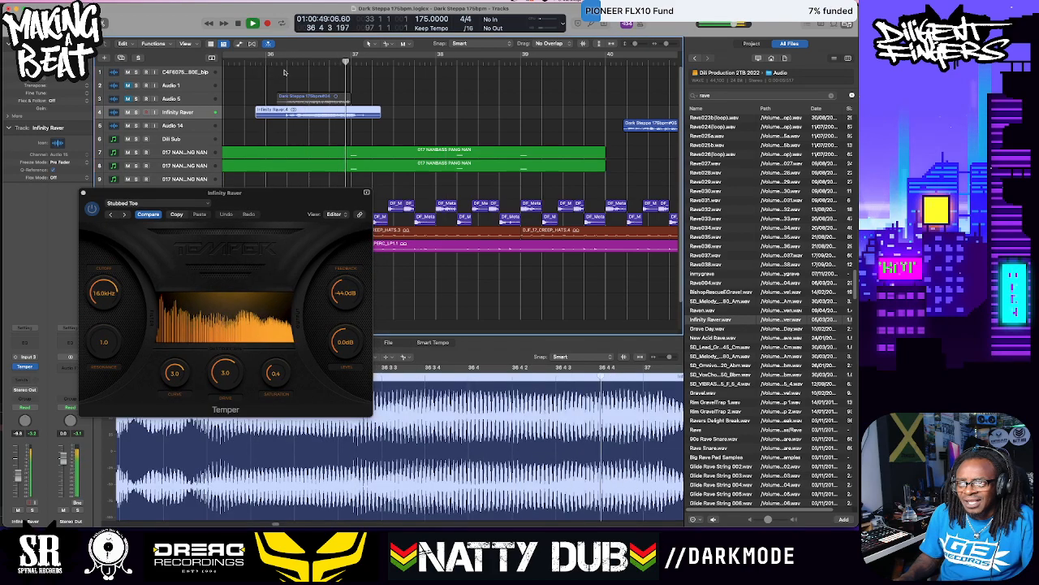
# Undo the Temper insert and the latest stretch and move edits on the Infinity Raver hit, then play it from bar 36
pyautogui.press('space')
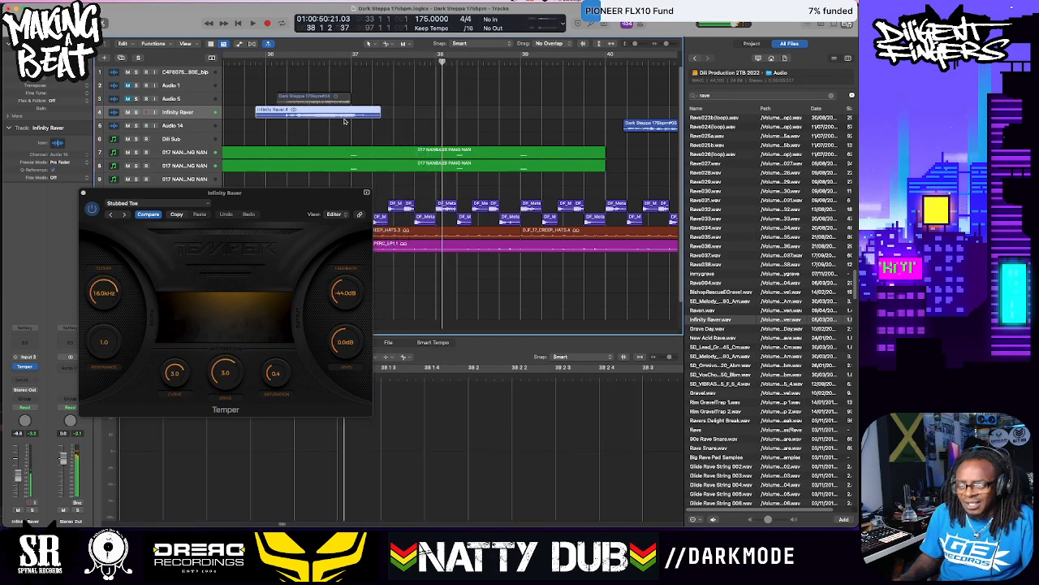
pyautogui.press('super+z')
pyautogui.press('super+z')
pyautogui.press('super+z')
pyautogui.press('super+z')
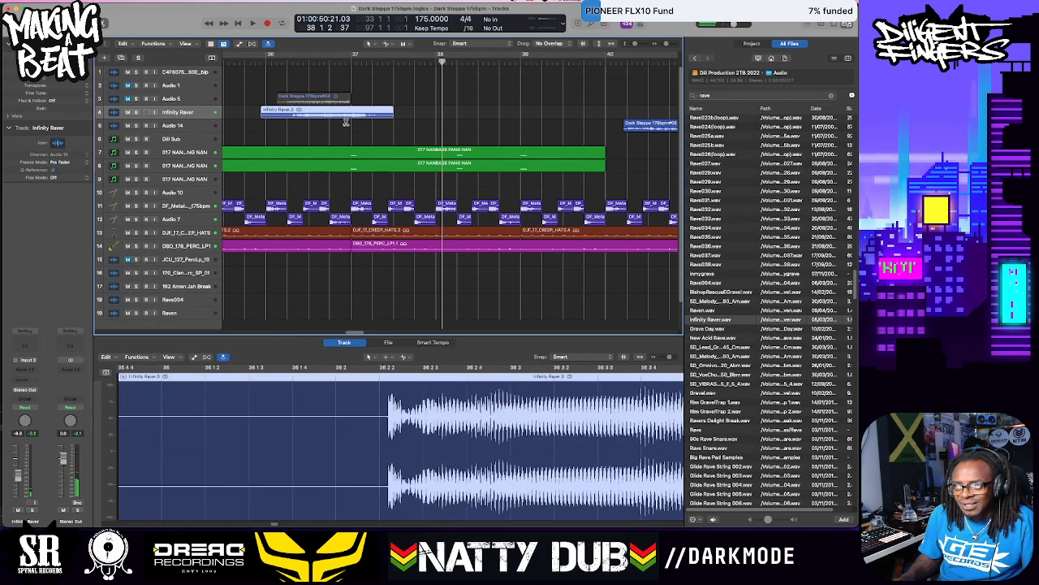
pyautogui.doubleClick(273, 52)
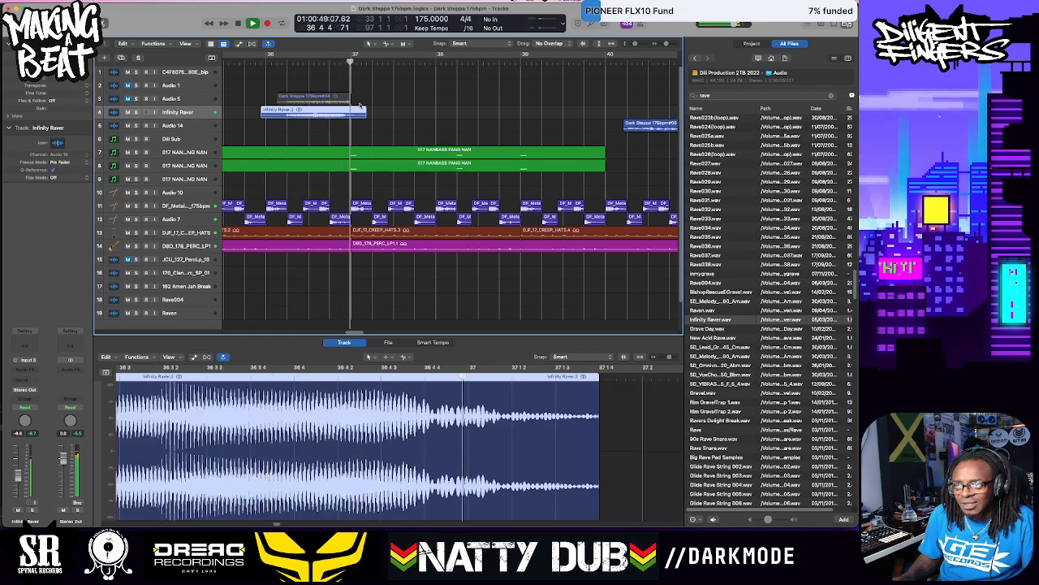
pyautogui.press('space')
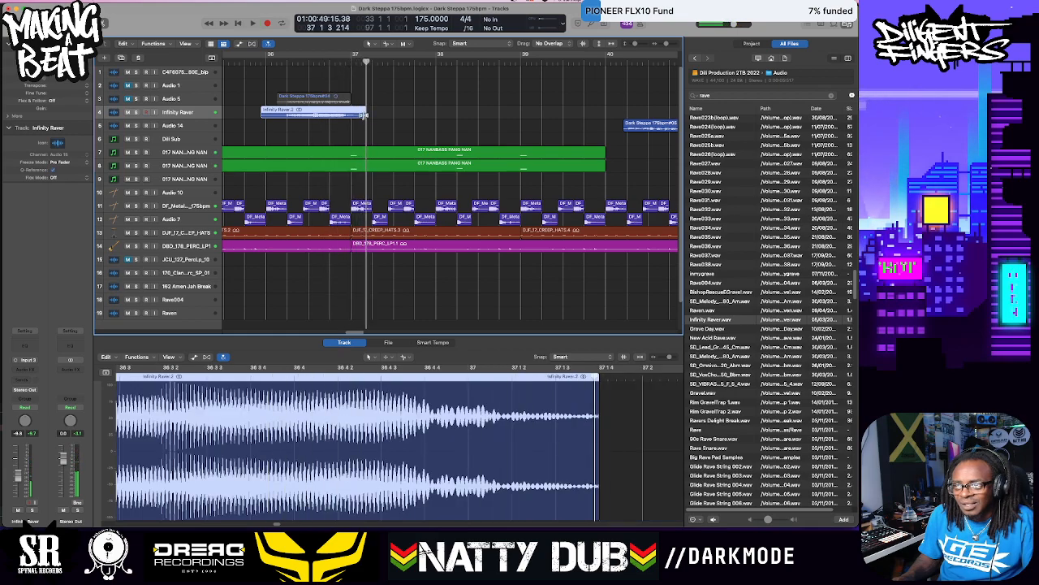
# Time-stretch the end of the Infinity Raver hit slightly longer and play it with the beat from about bar 36
pyautogui.moveTo(367, 113); pyautogui.dragTo(370, 114)
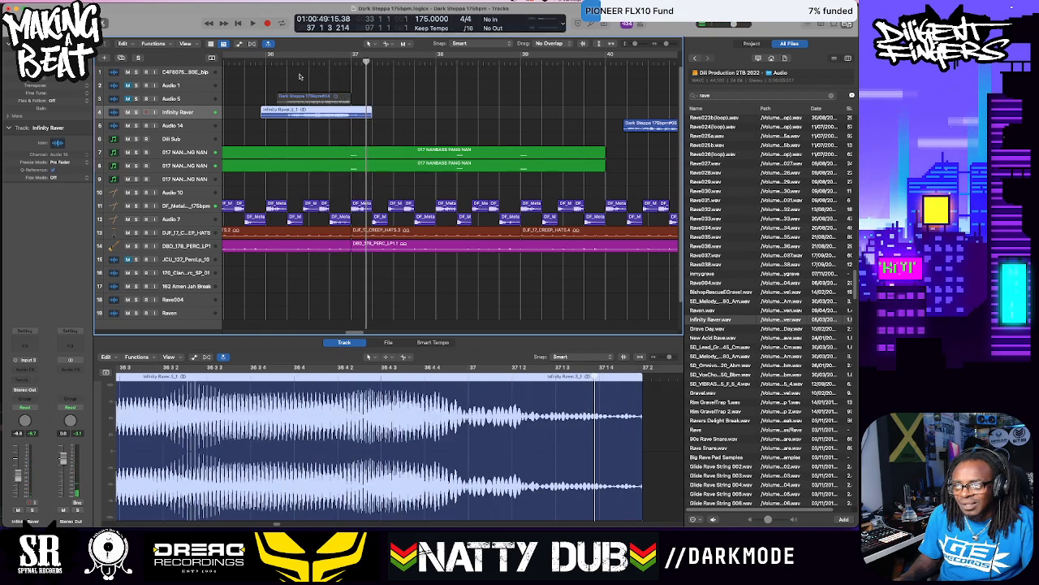
pyautogui.press('space')
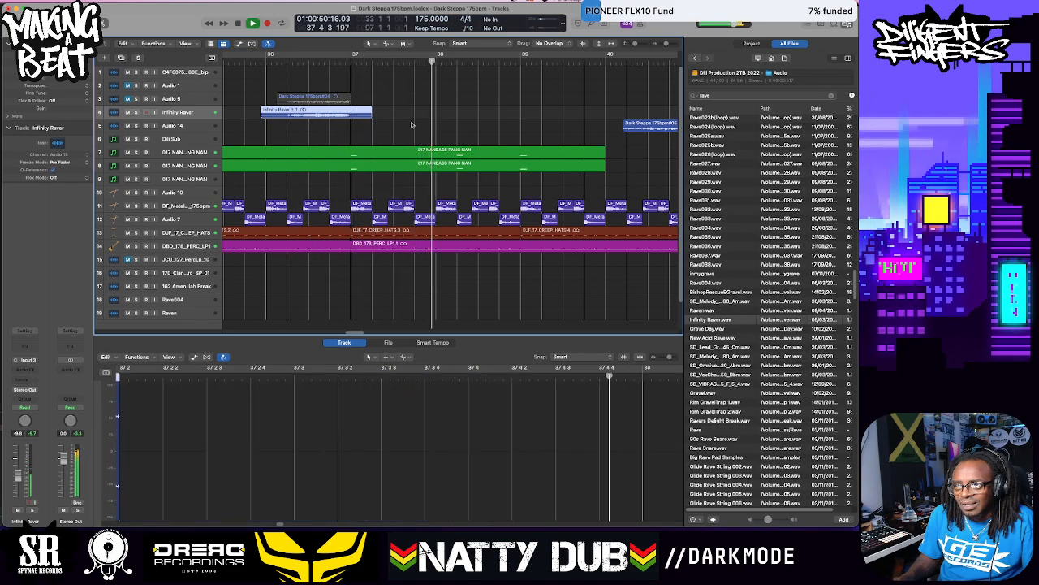
pyautogui.press('space')
pyautogui.press('space')
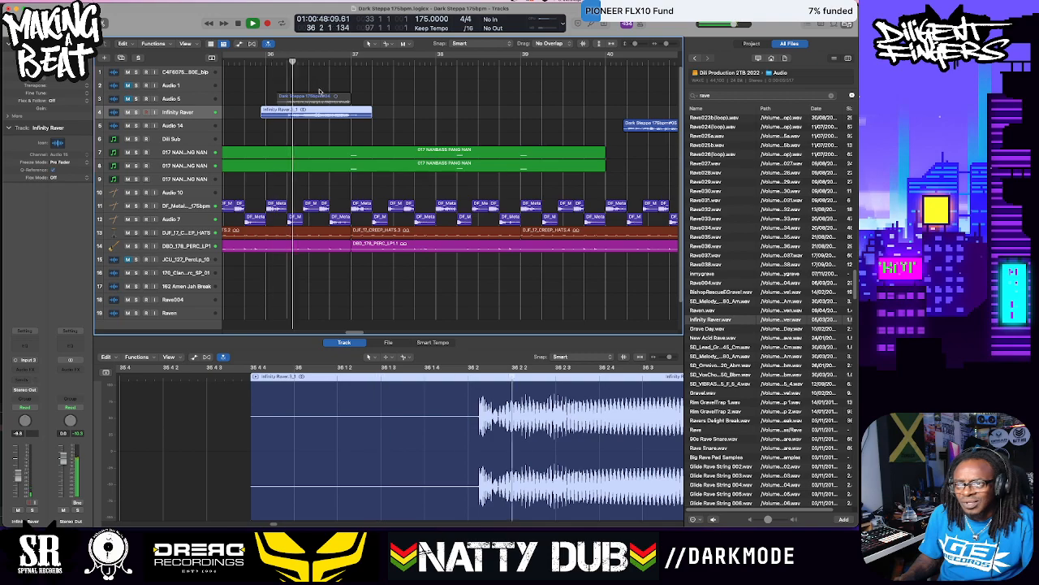
pyautogui.press('space')
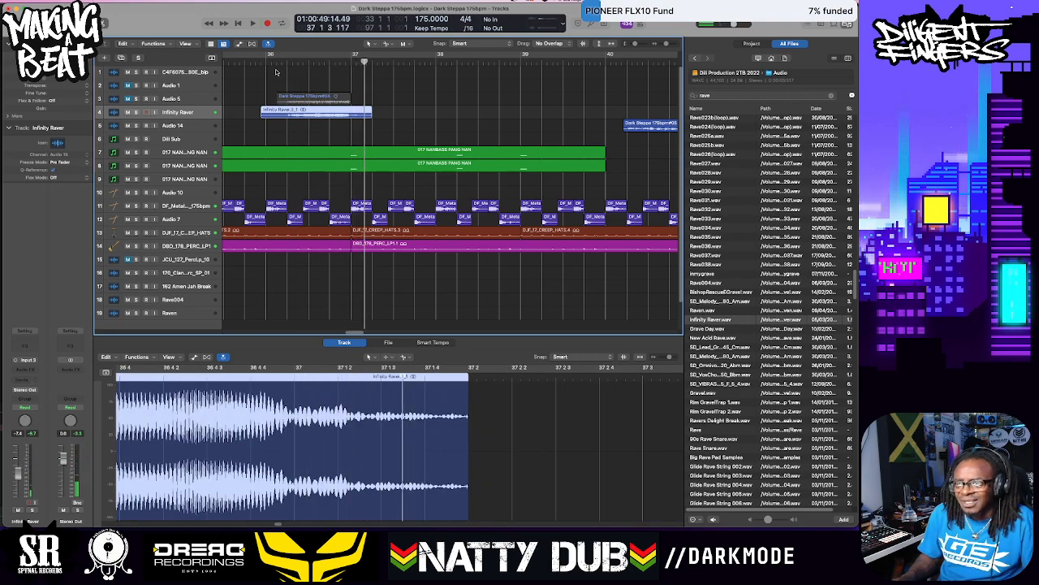
pyautogui.press('space')
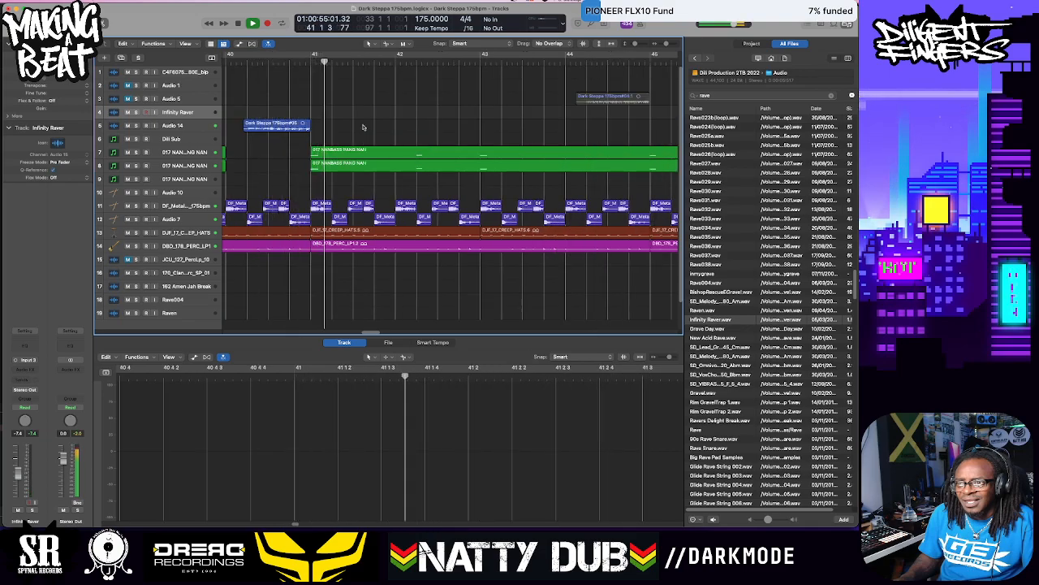
pyautogui.hscroll(-10, 255, 114)
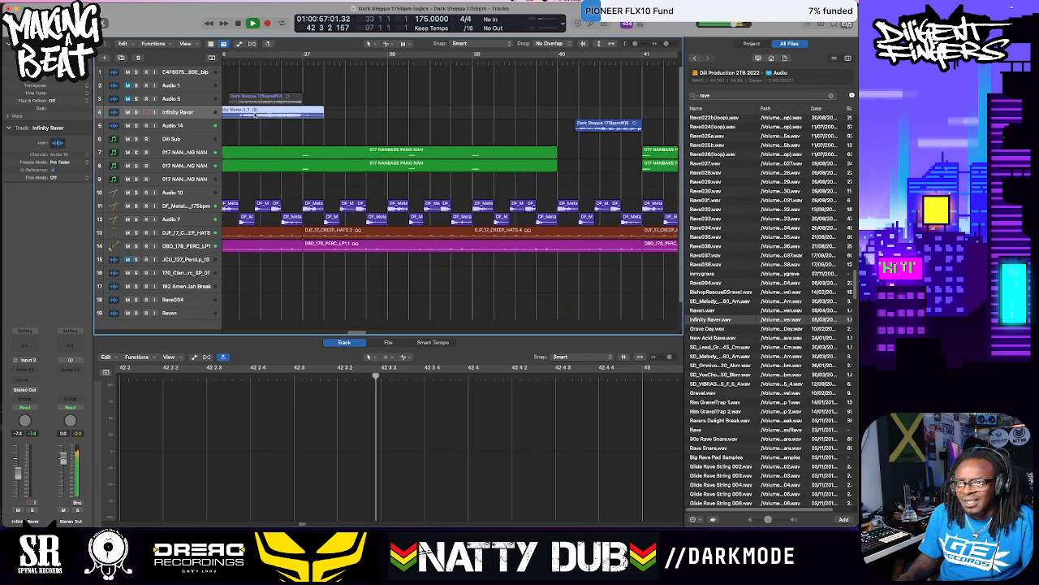
pyautogui.hscroll(-4, 255, 114)
pyautogui.click(378, 64)
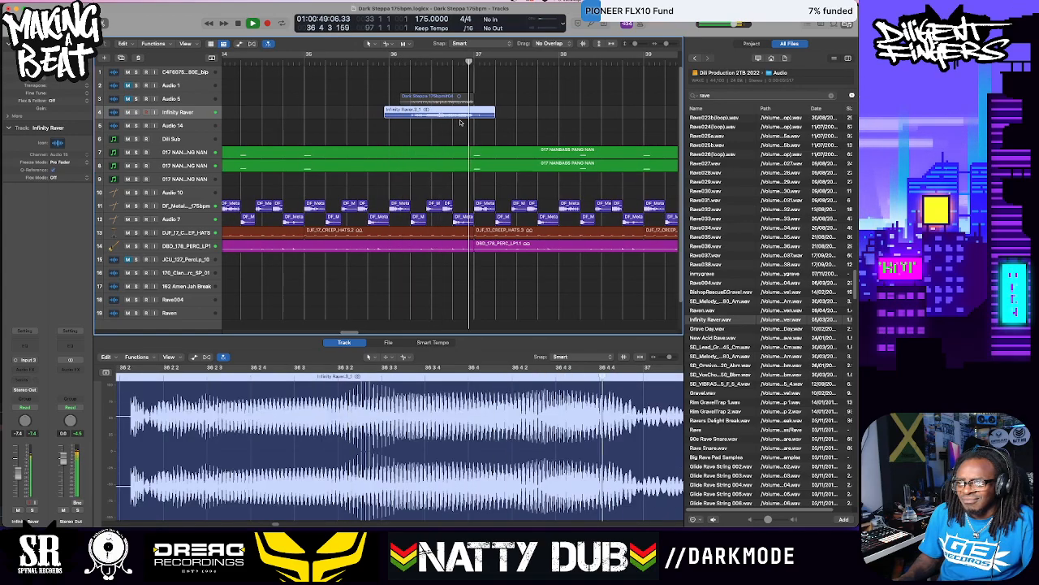
# Insert the mono Temper plug-in on the Infinity Raver track with its default settings and play the hit through it
pyautogui.click(27, 372)
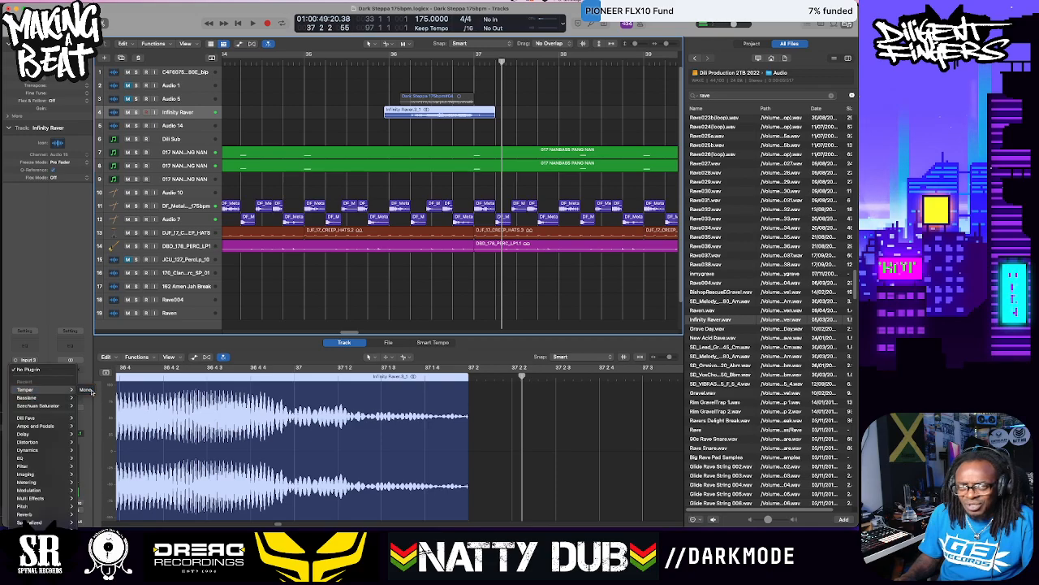
pyautogui.click(87, 390)
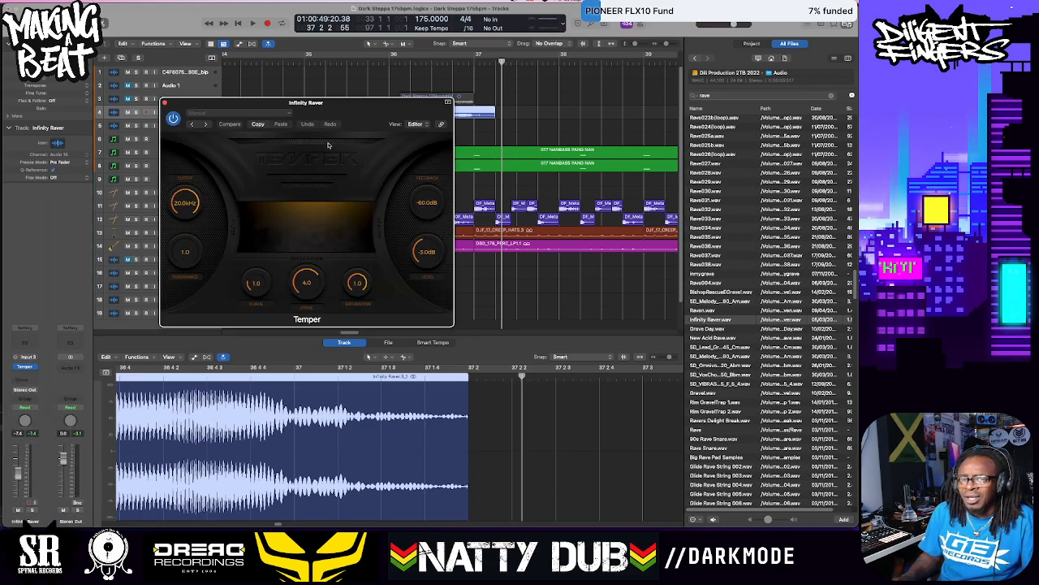
pyautogui.moveTo(349, 116); pyautogui.dragTo(371, 170)
pyautogui.moveTo(360, 206); pyautogui.dragTo(321, 215)
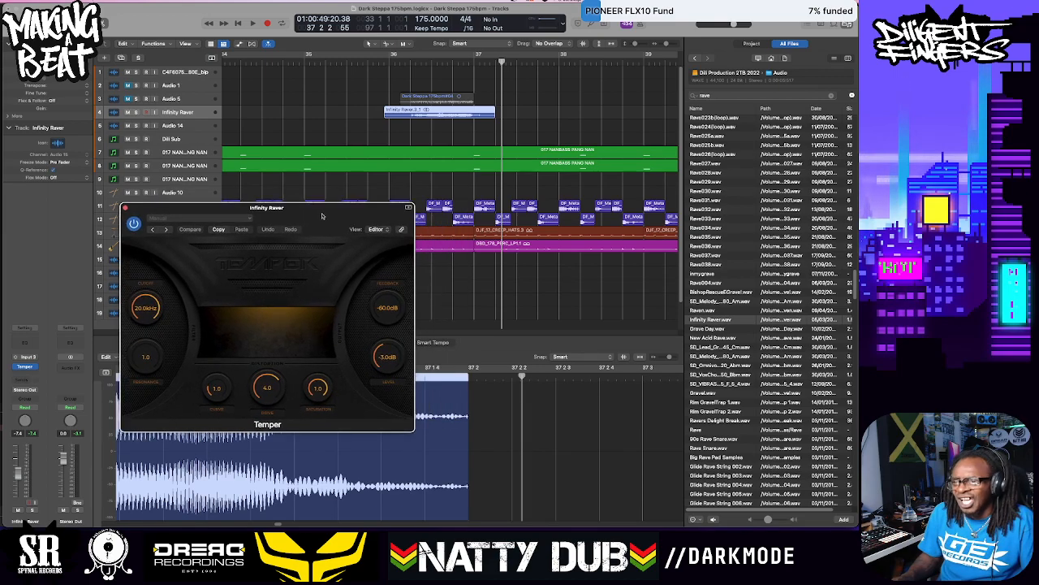
pyautogui.click(361, 64)
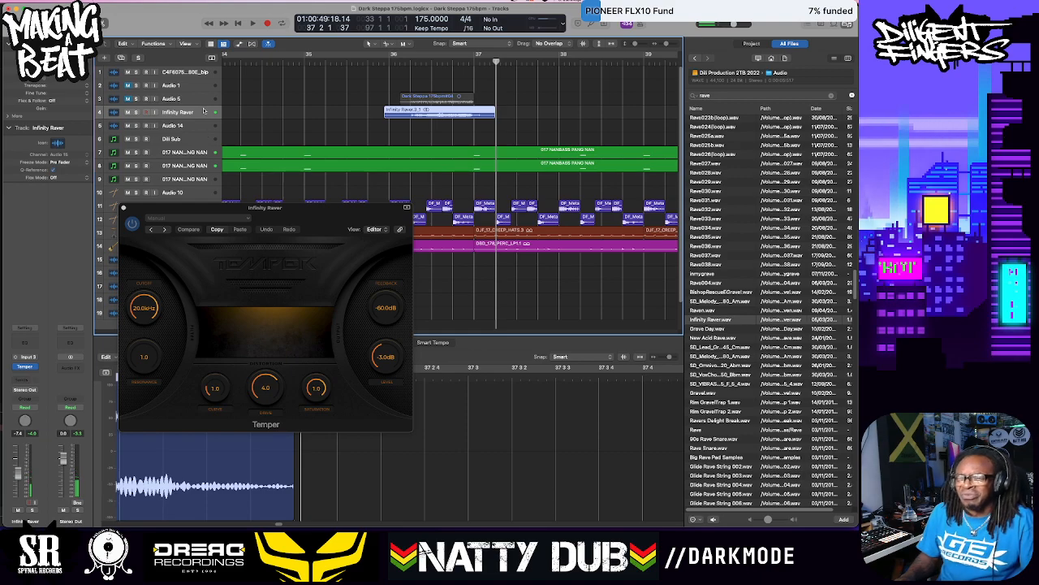
pyautogui.doubleClick(336, 63)
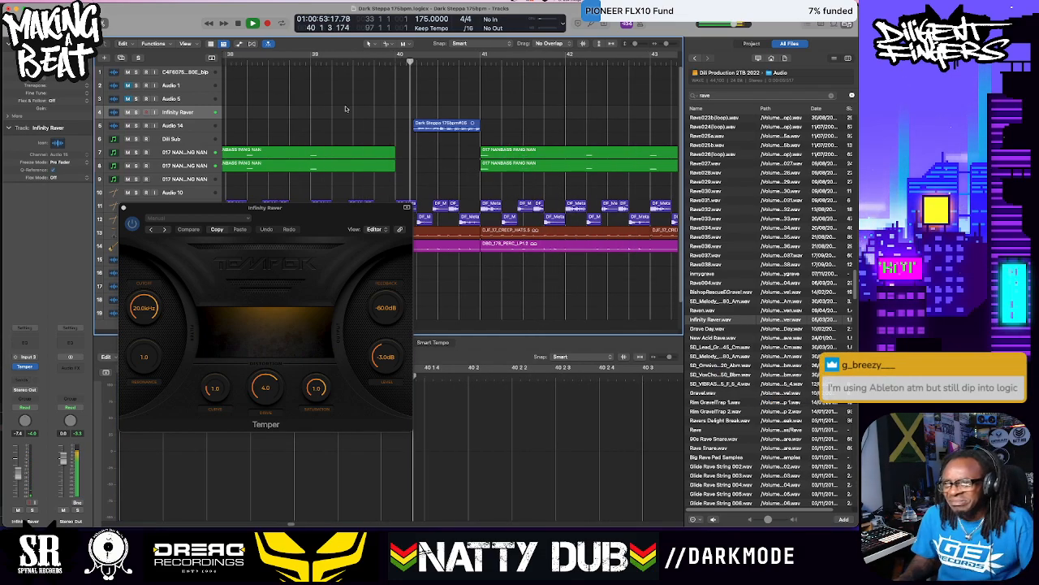
pyautogui.hscroll(-5, 285, 118)
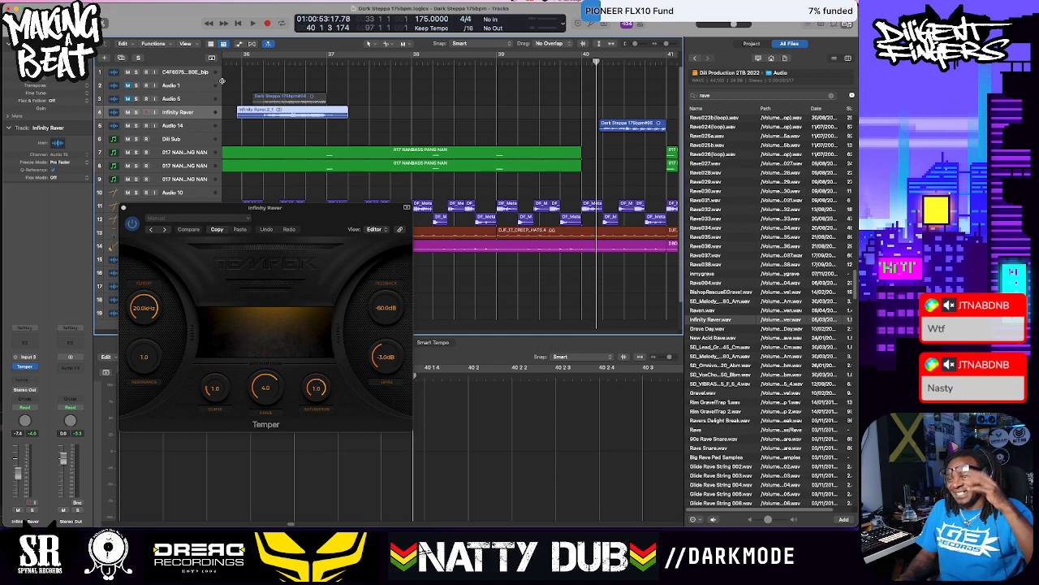
pyautogui.press('space')
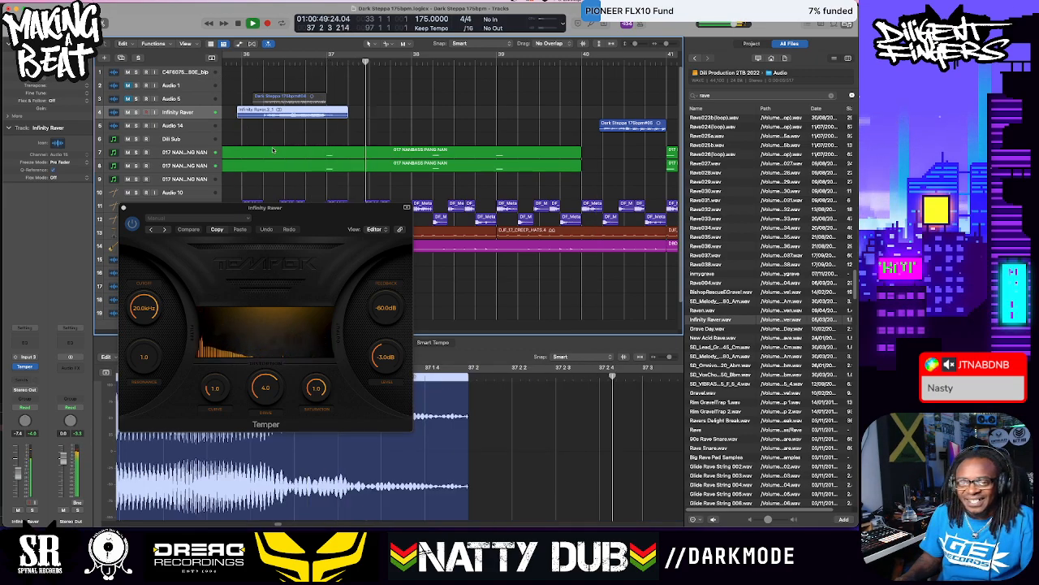
pyautogui.press('space')
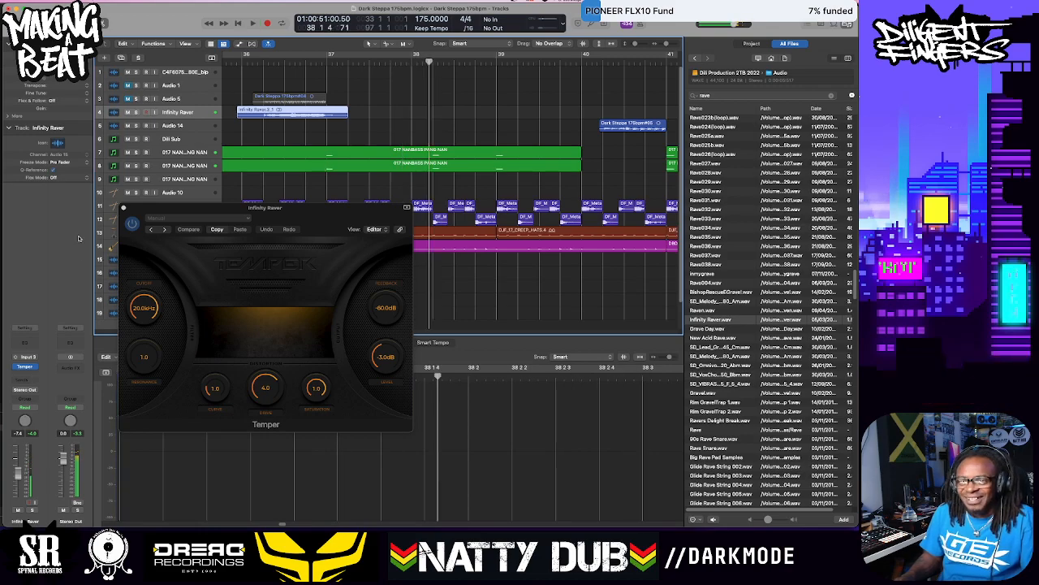
# Insert FF Pro-Q 2 before Temper on the Infinity Raver track and boost a bell about 3.75 dB at about 310 Hz
pyautogui.click(26, 370)
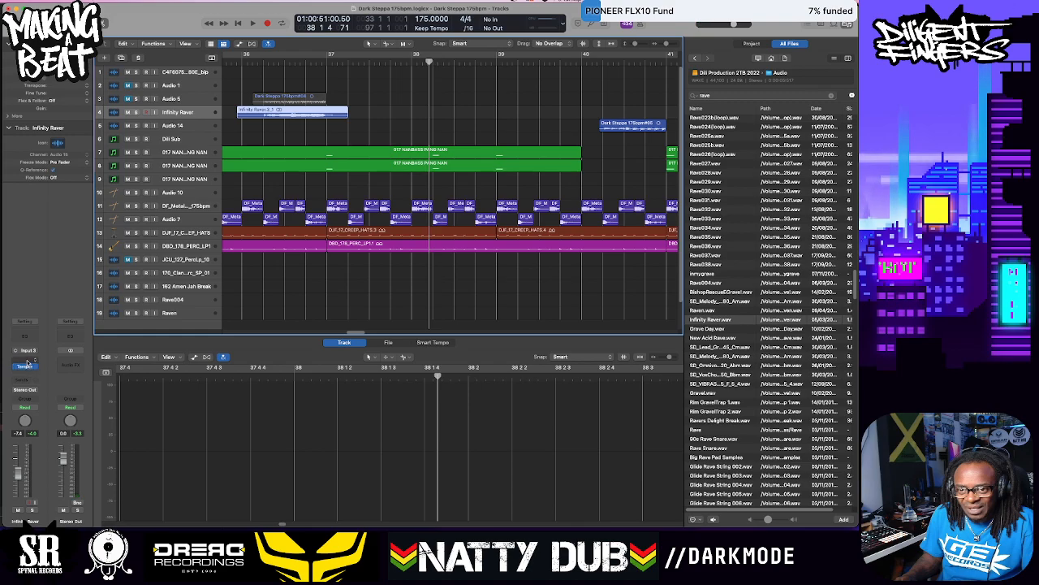
pyautogui.click(27, 364)
pyautogui.moveTo(77, 403)
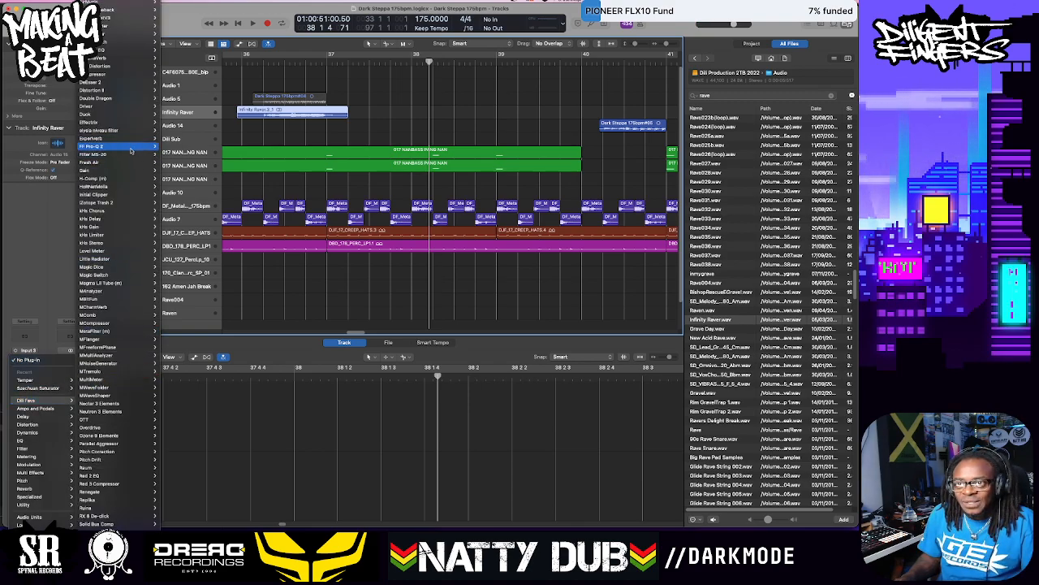
pyautogui.press('Escape')
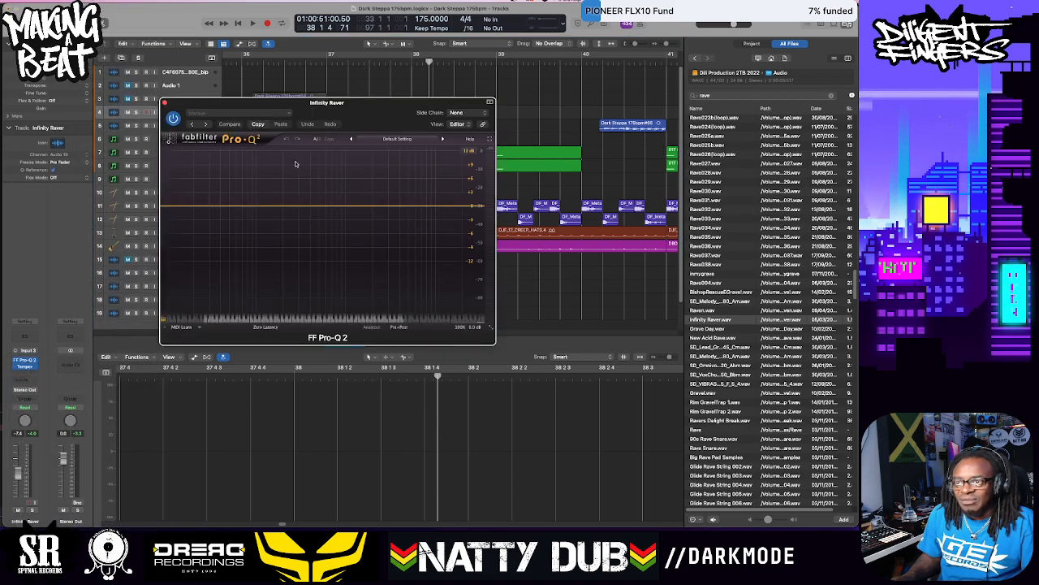
pyautogui.click(242, 63)
pyautogui.press('space')
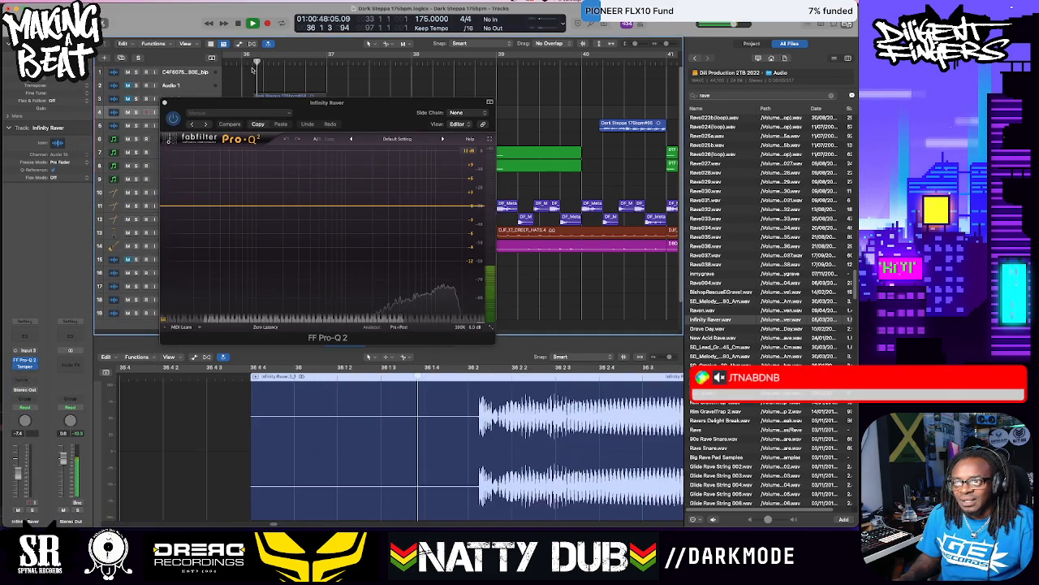
pyautogui.click(299, 189)
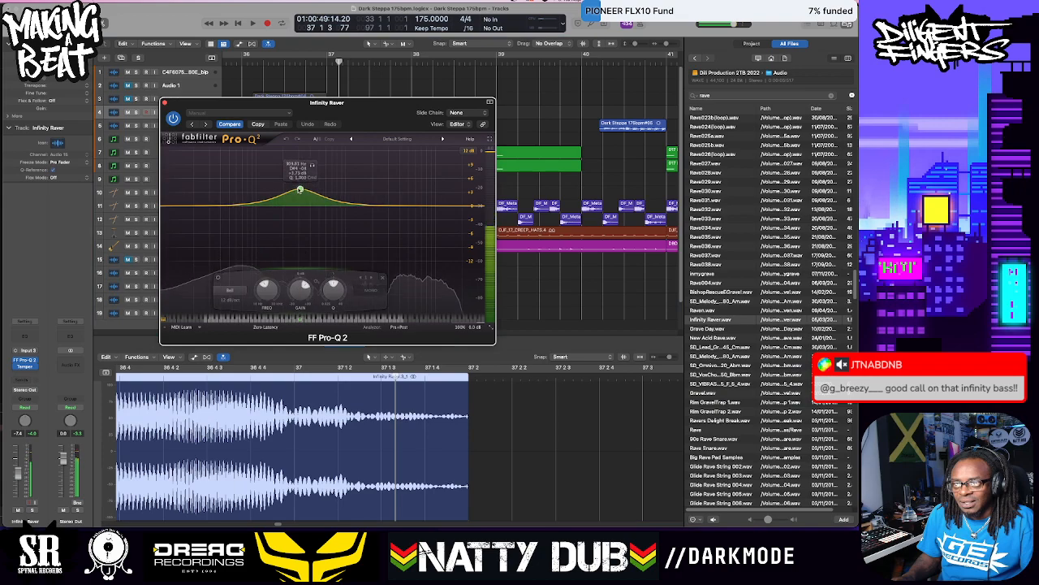
# Play the EQ-boosted Infinity Raver hit with the beat from bar 36, moving the Pro-Q 2 window clear of the arrangement
pyautogui.click(247, 65)
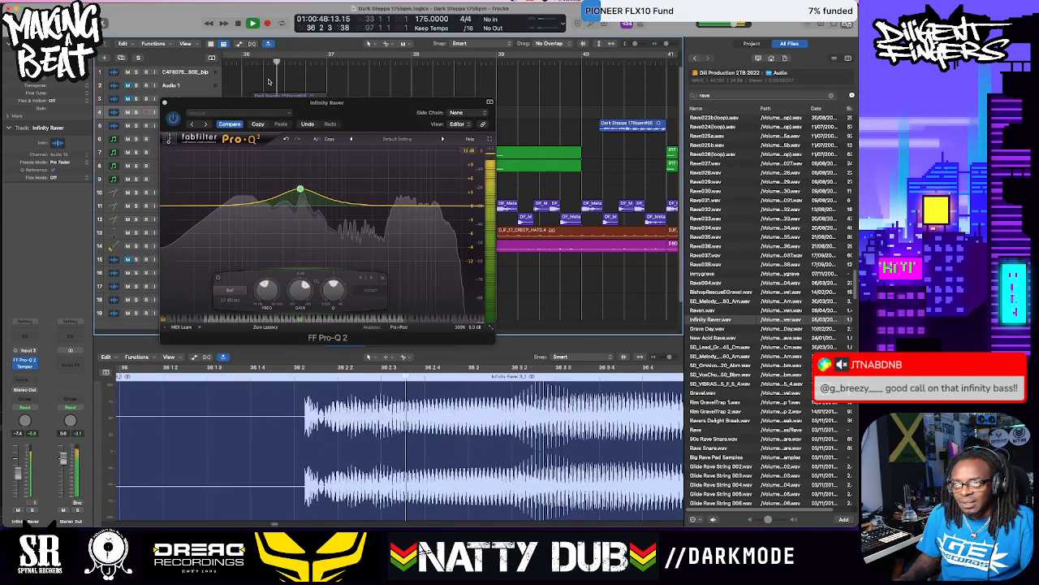
pyautogui.press('space')
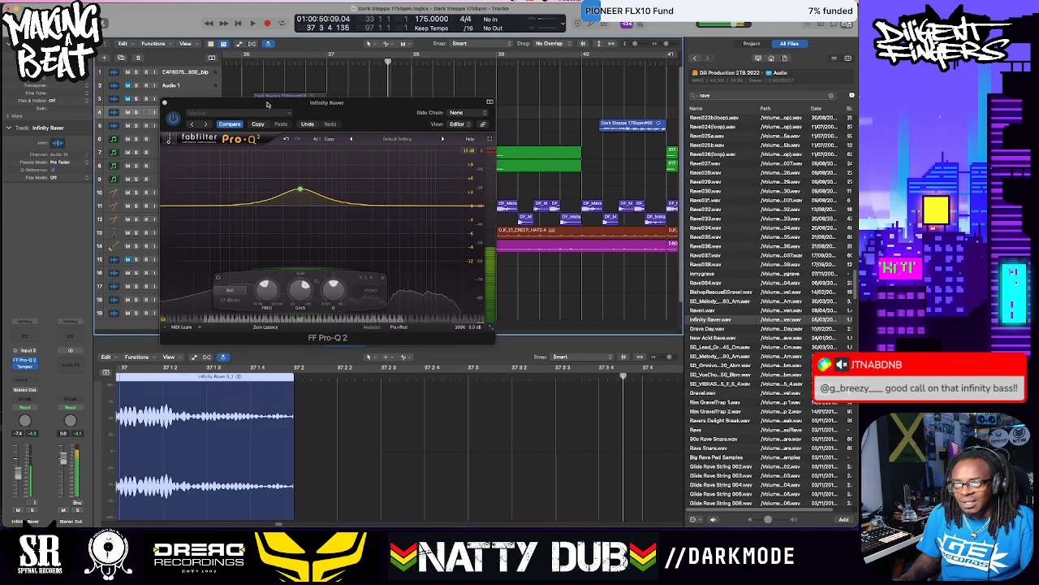
pyautogui.moveTo(270, 104); pyautogui.dragTo(355, 299)
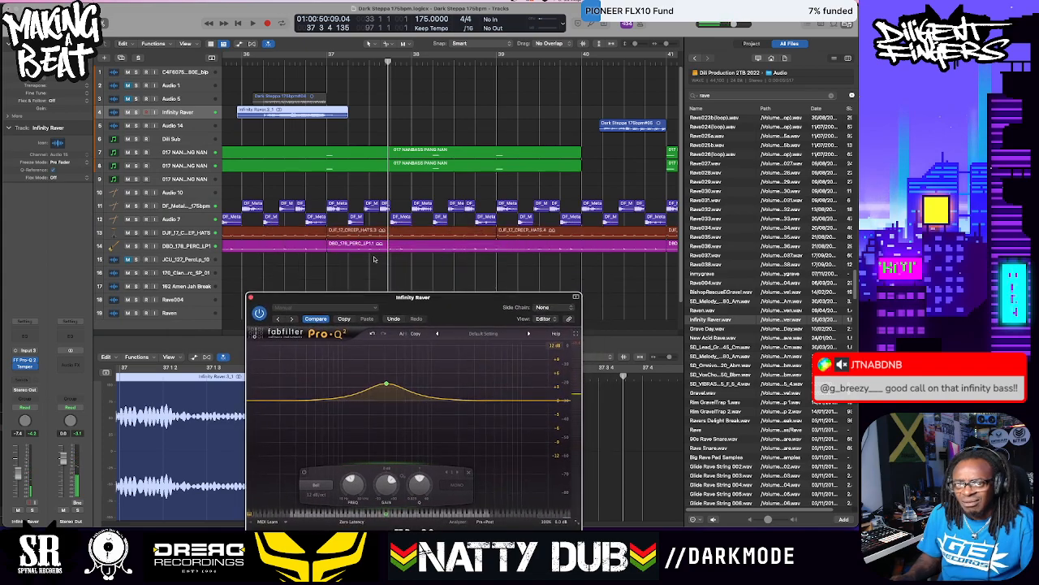
pyautogui.click(234, 64)
pyautogui.press('space')
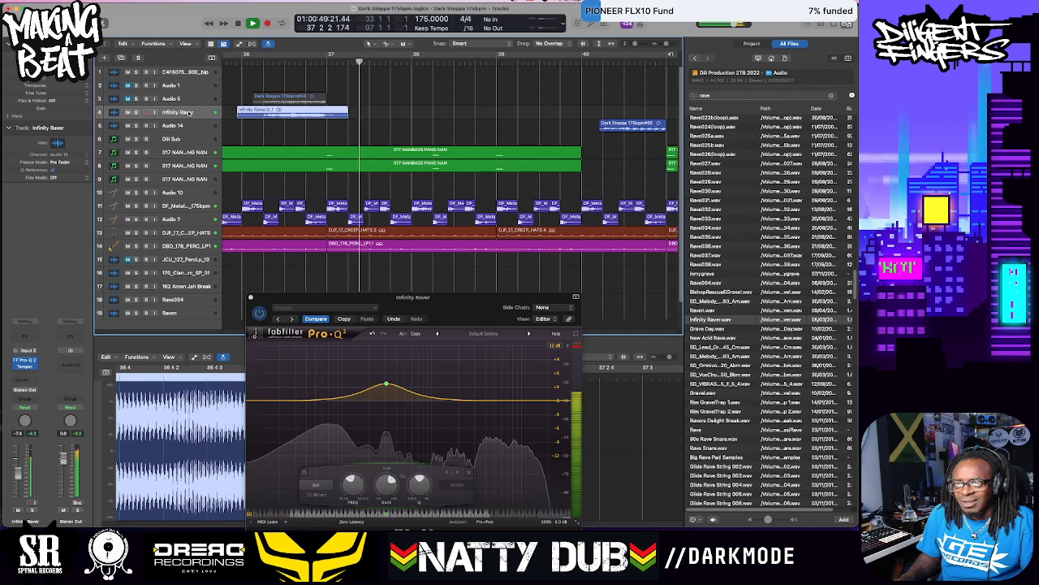
# Duplicate the Infinity Raver track with its plug-ins and copy the hit onto the new track at the same position
pyautogui.hscroll(-5, 384, 122)
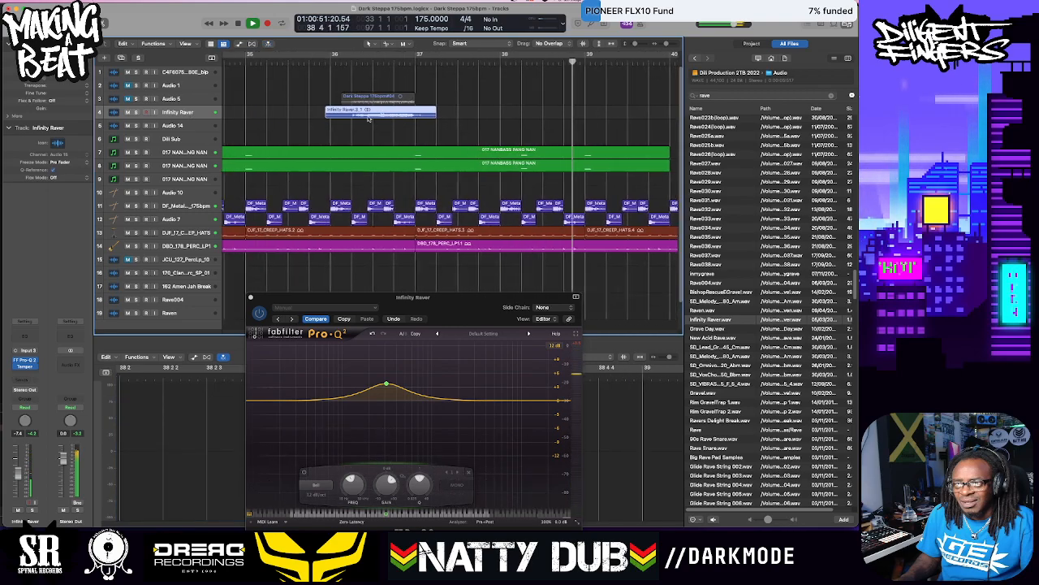
pyautogui.press('space')
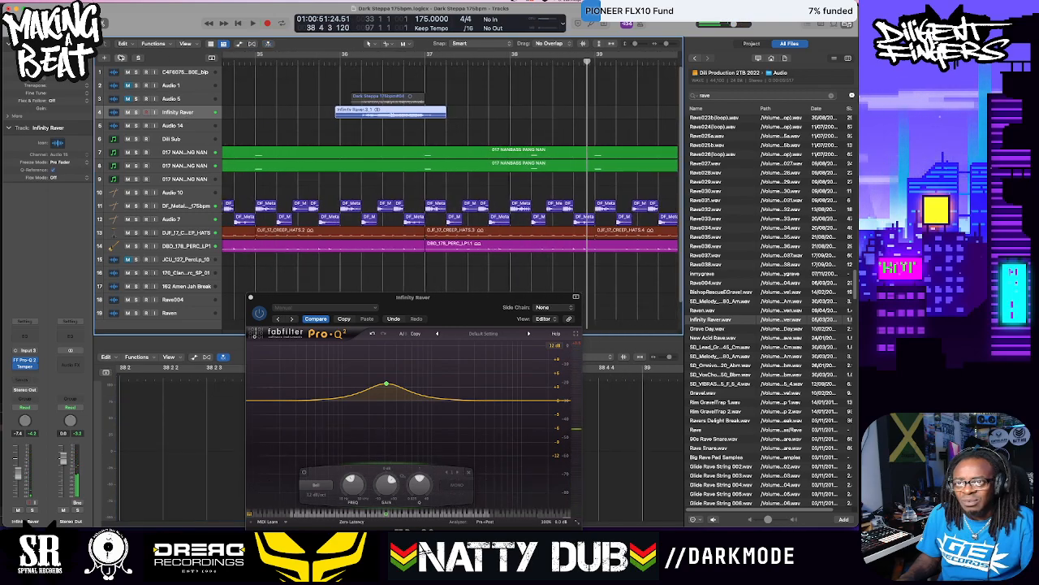
pyautogui.click(120, 57)
pyautogui.moveTo(394, 116); pyautogui.dragTo(391, 120)
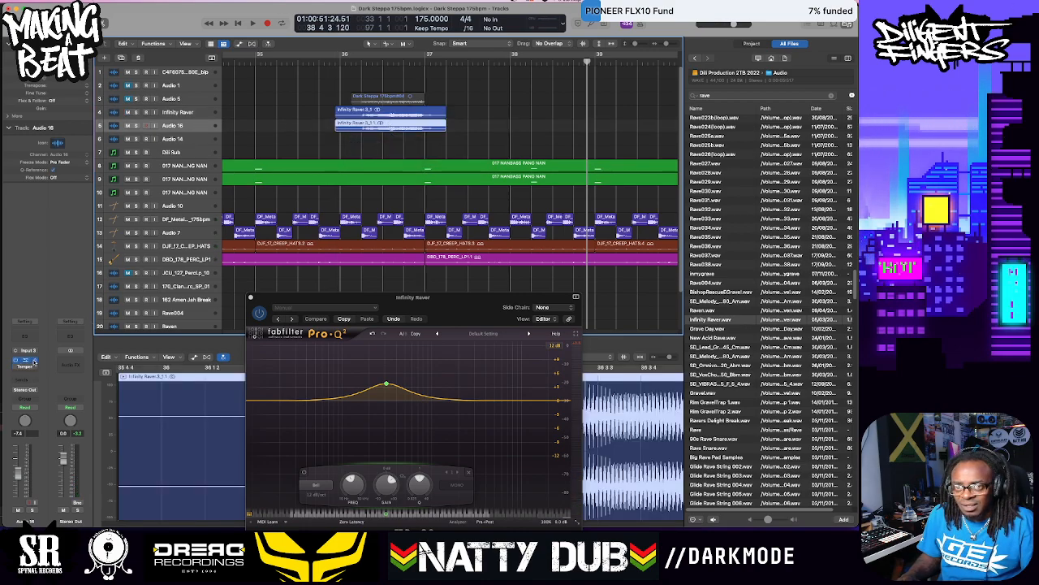
# Add a 12 dB/oct high cut at about 98 Hz in the duplicate track's Pro-Q 2 and play both layers from bar 36
pyautogui.click(26, 361)
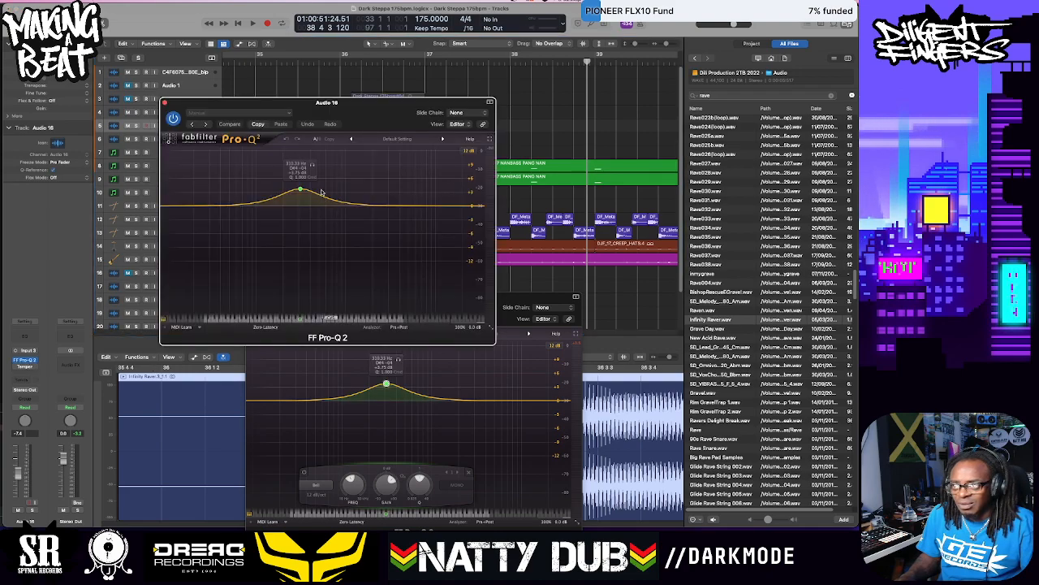
pyautogui.click(450, 204)
pyautogui.moveTo(477, 205); pyautogui.dragTo(255, 204)
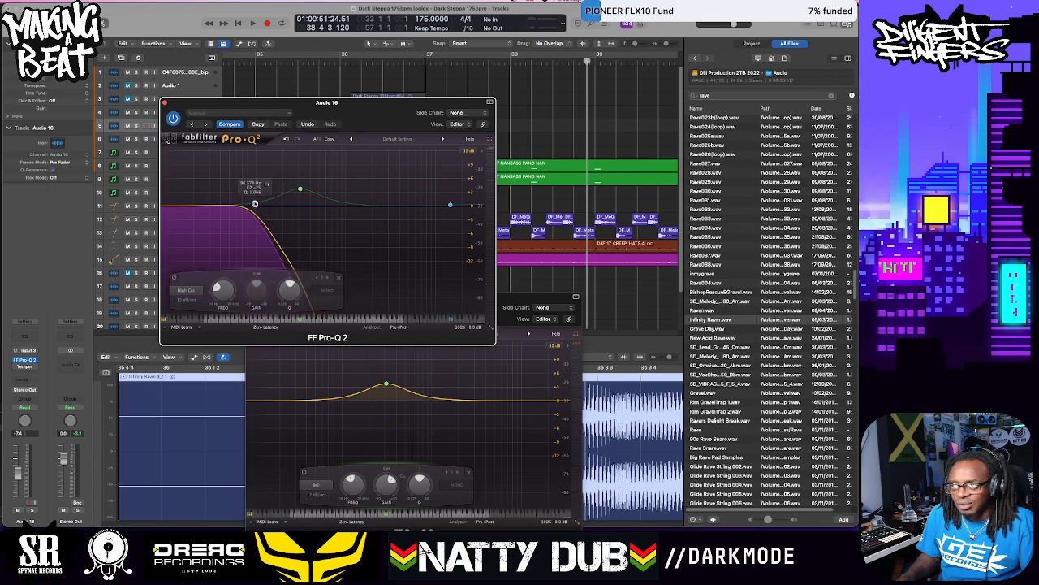
pyautogui.moveTo(294, 104); pyautogui.dragTo(485, 183)
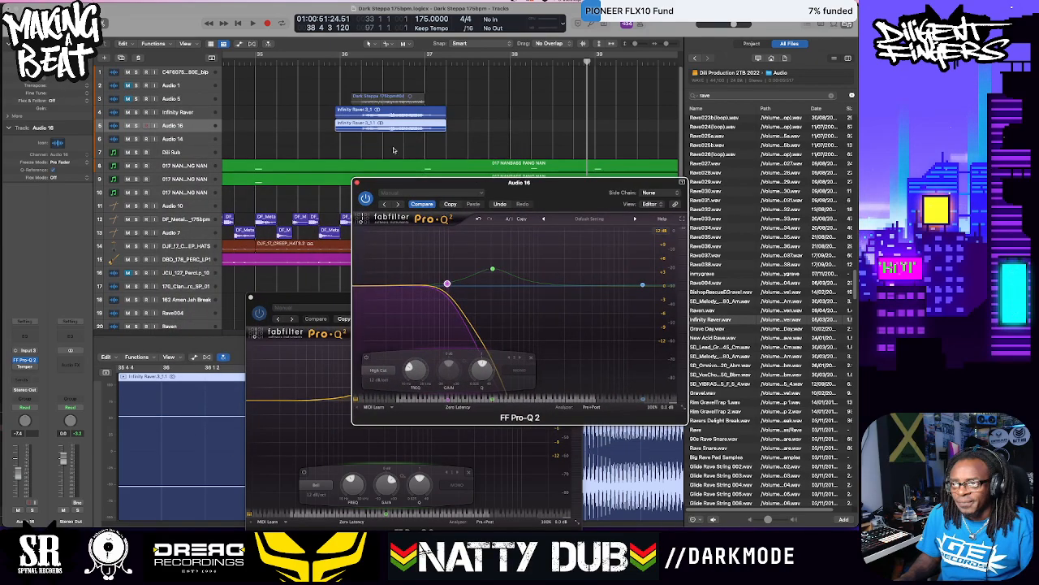
pyautogui.click(335, 62)
pyautogui.press('space')
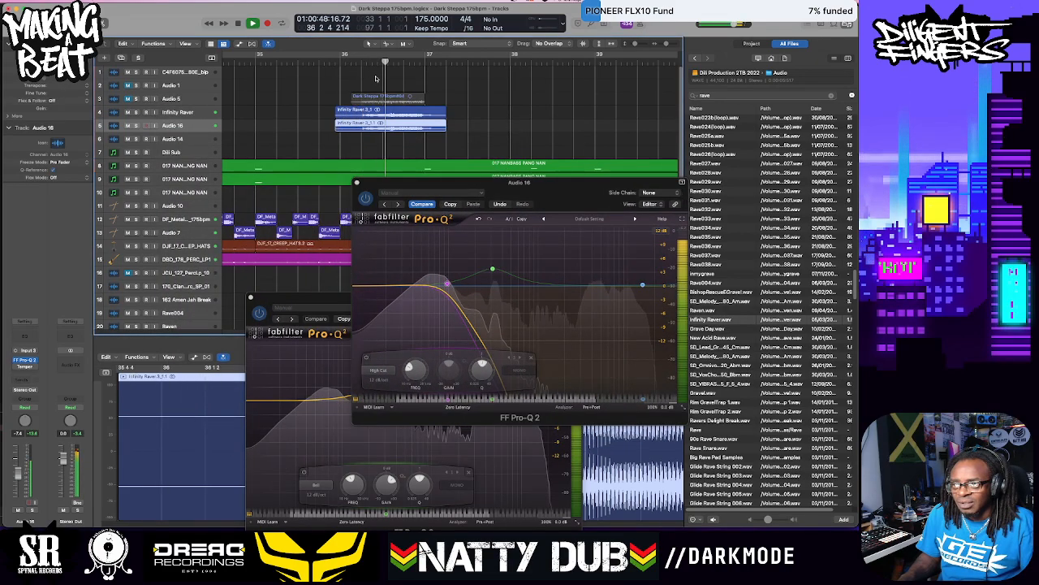
# Close the duplicate's EQ and add a 36 dB/oct low cut at about 35 Hz in the Infinity Raver track's Pro-Q 2
pyautogui.press('space')
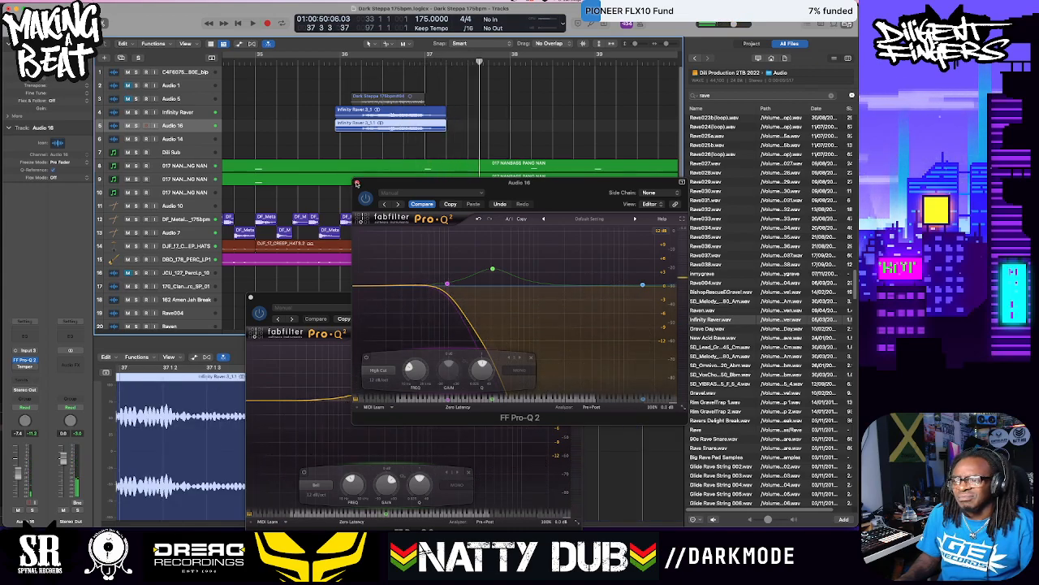
pyautogui.click(356, 184)
pyautogui.moveTo(265, 406); pyautogui.dragTo(339, 397)
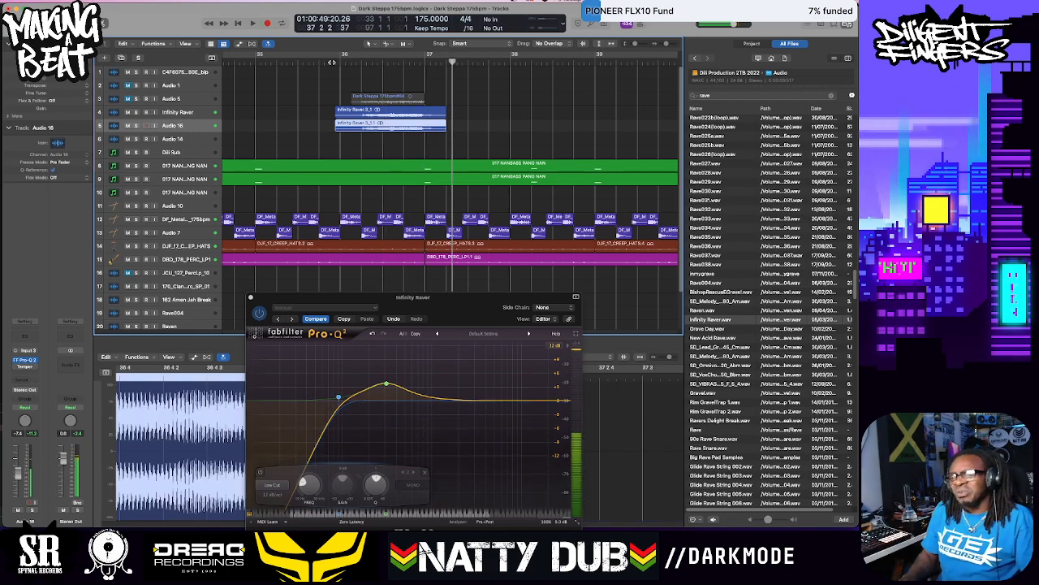
pyautogui.moveTo(338, 398); pyautogui.dragTo(309, 403)
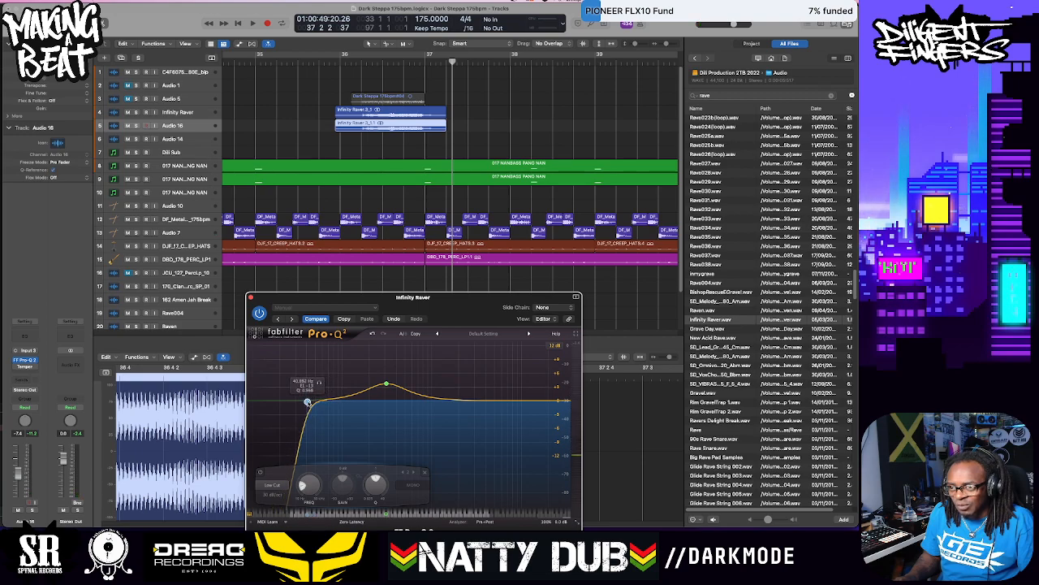
pyautogui.moveTo(307, 402); pyautogui.dragTo(301, 402)
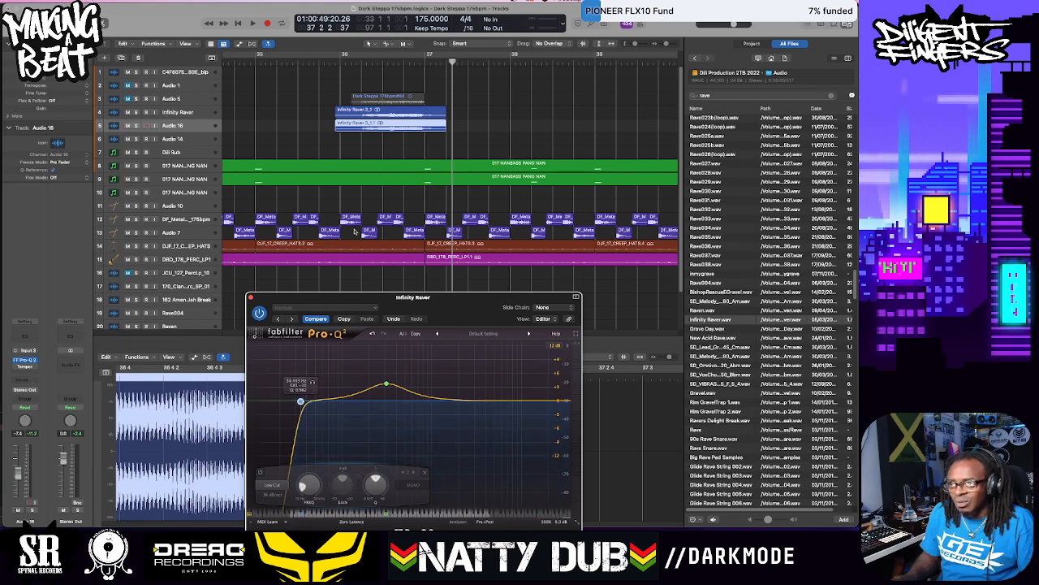
# Play the low-cut Infinity Raver hit and its low-passed duplicate with the beat twice from around bar 36
pyautogui.doubleClick(344, 63)
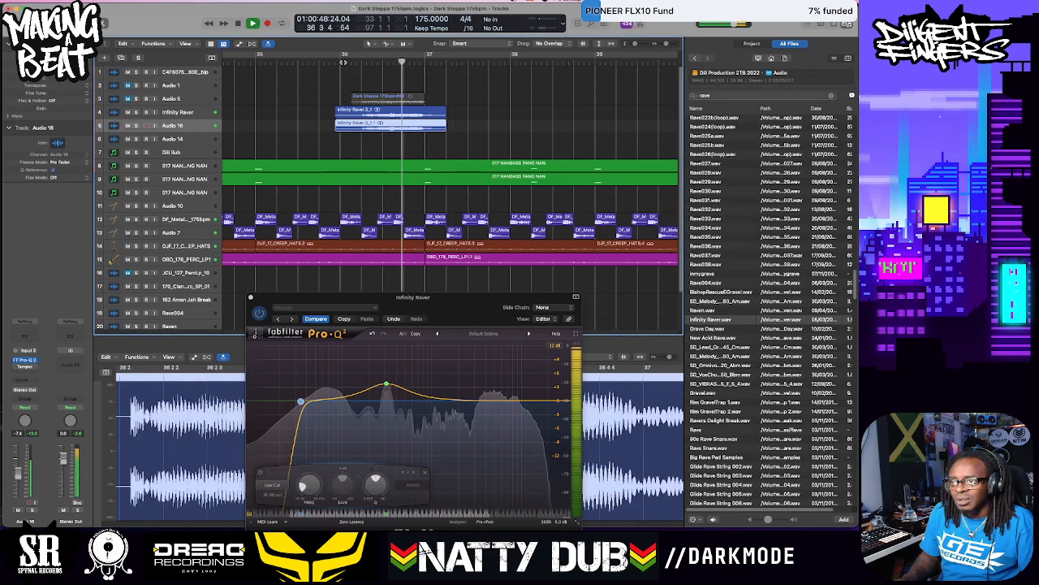
pyautogui.press('space')
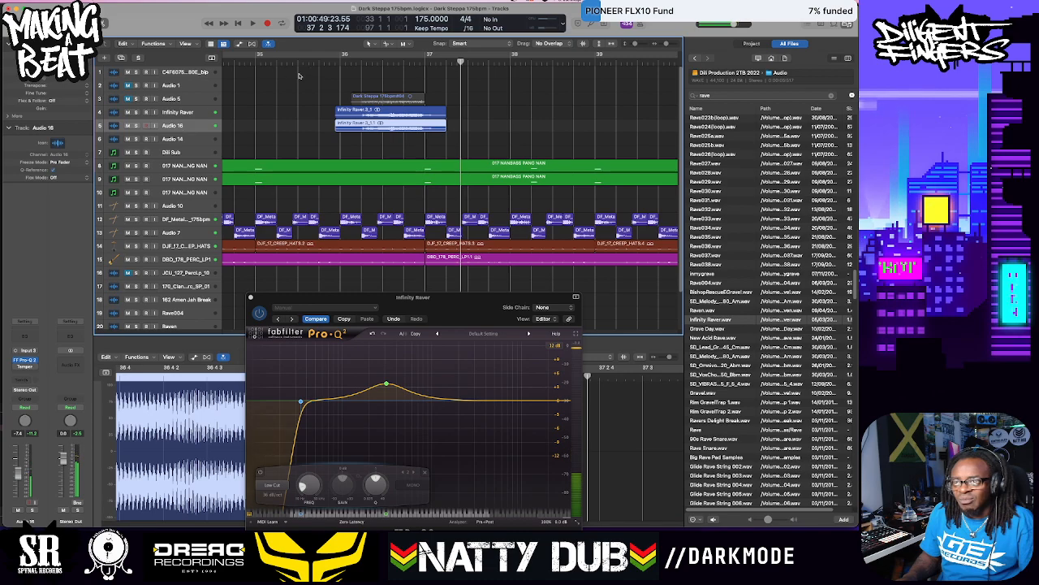
pyautogui.doubleClick(337, 64)
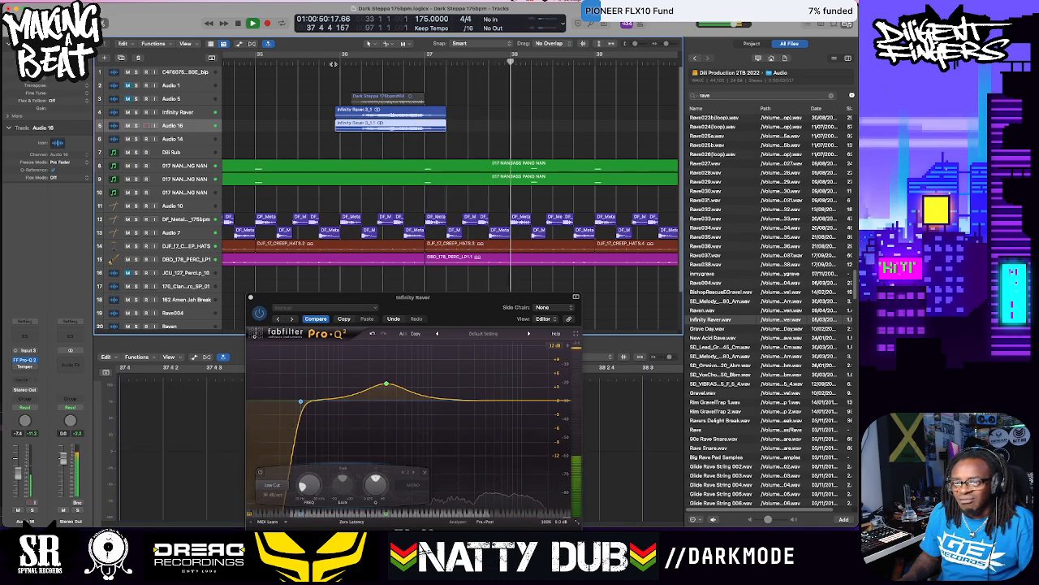
pyautogui.press('space')
# Rename the duplicated Infinity Raver track as Fill Sub 1 and play both layers with the beat from before bar 36
pyautogui.click(189, 113)
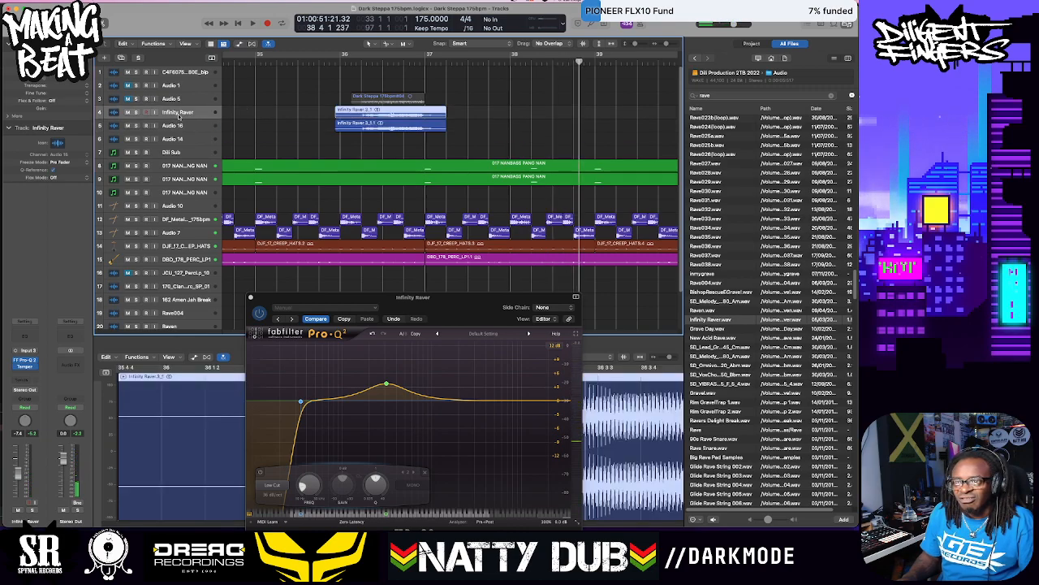
pyautogui.click(177, 126)
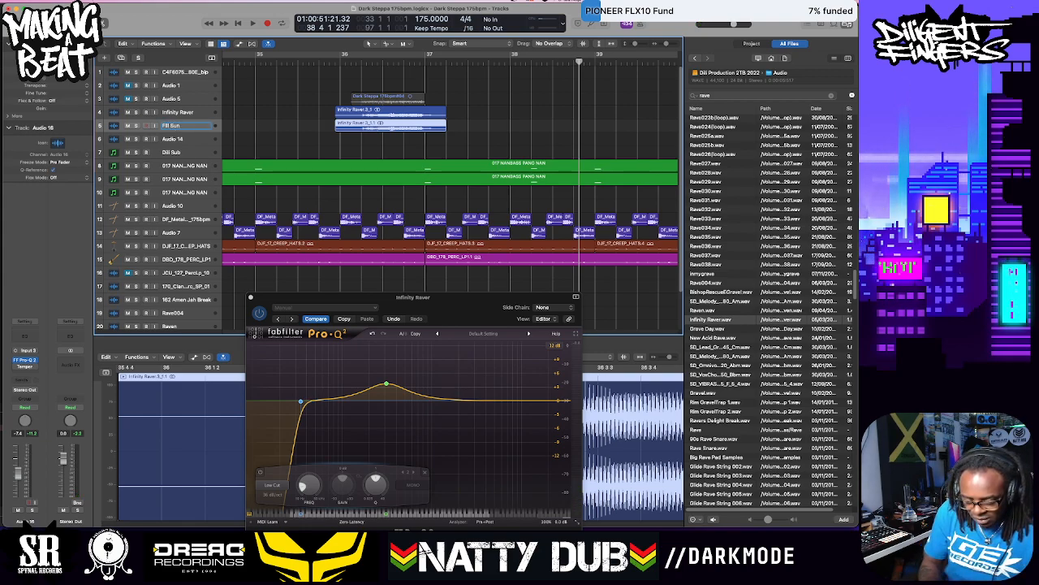
pyautogui.hscroll(1, 376, 127)
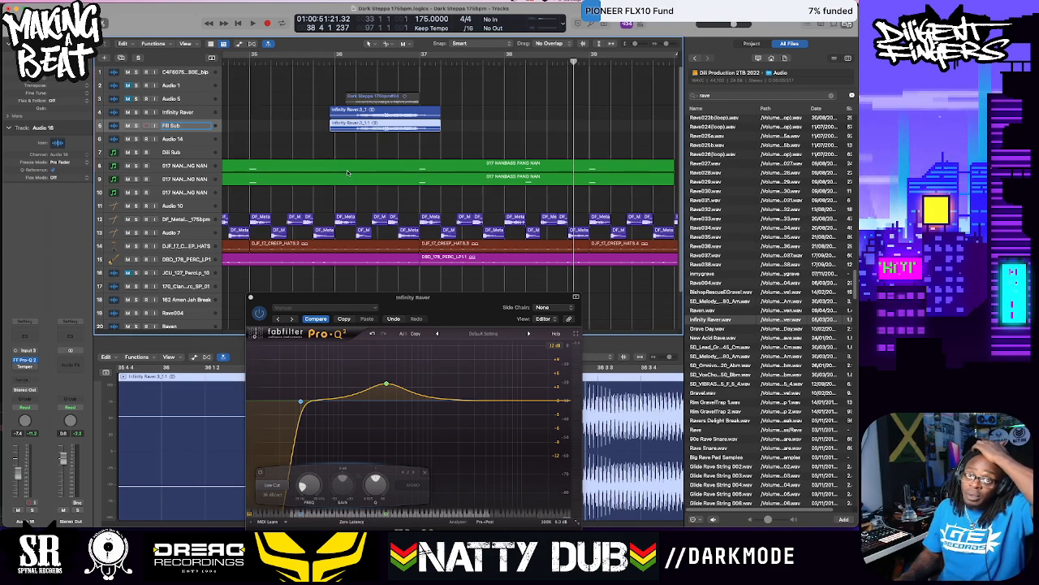
pyautogui.write('1')
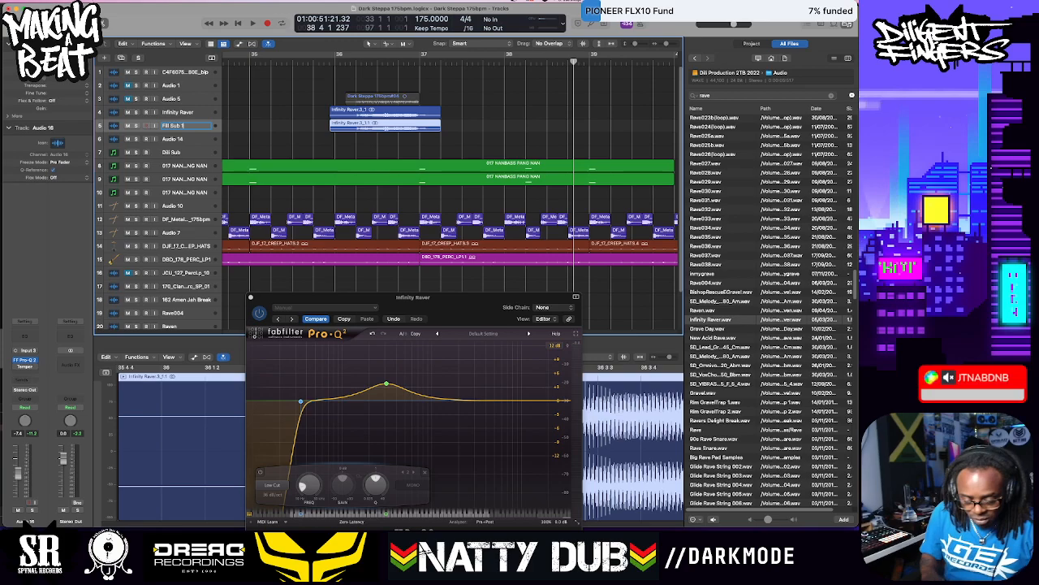
pyautogui.hscroll(-2, 392, 99)
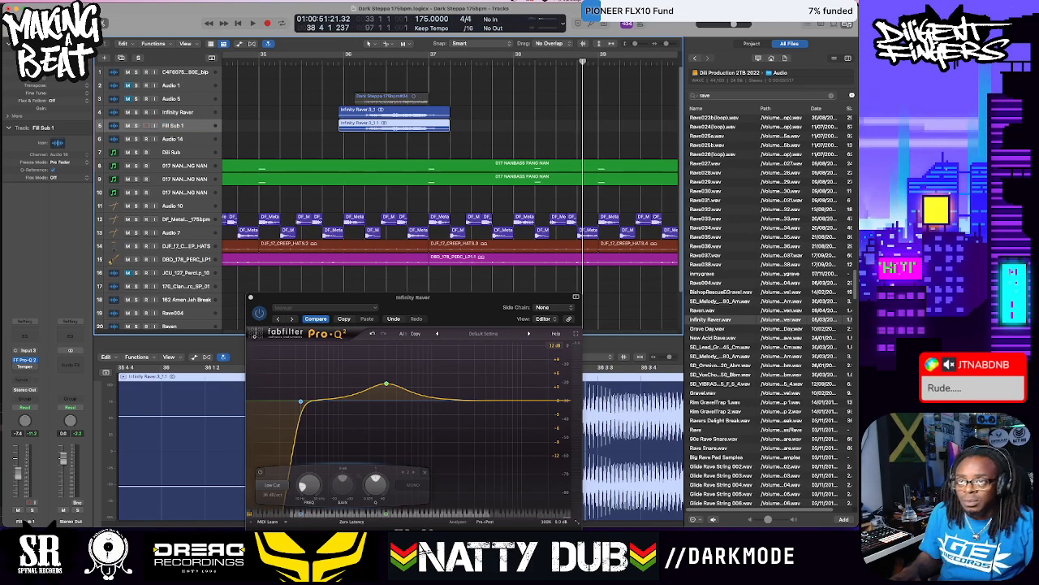
pyautogui.doubleClick(314, 64)
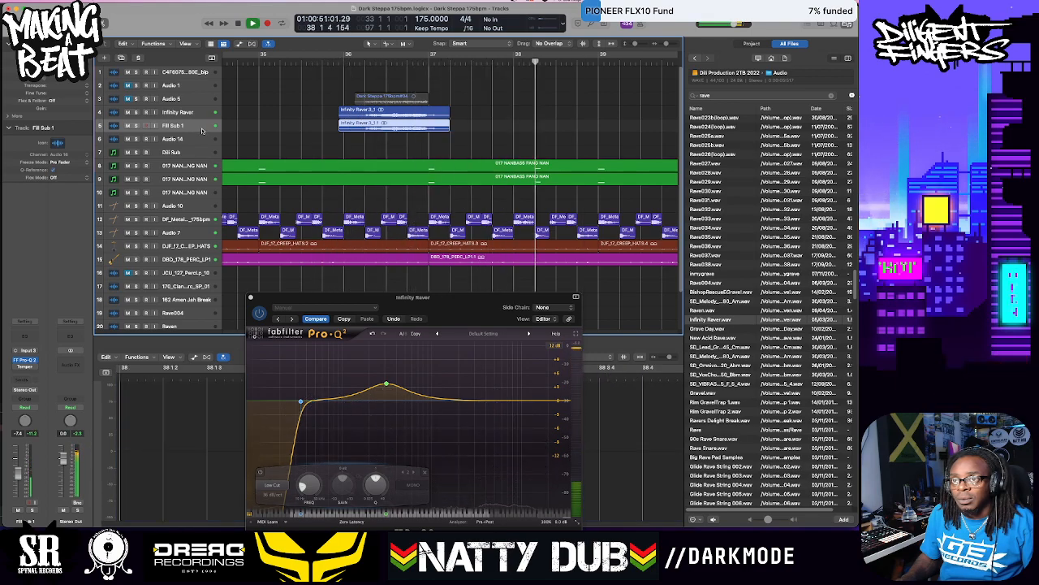
pyautogui.press('space')
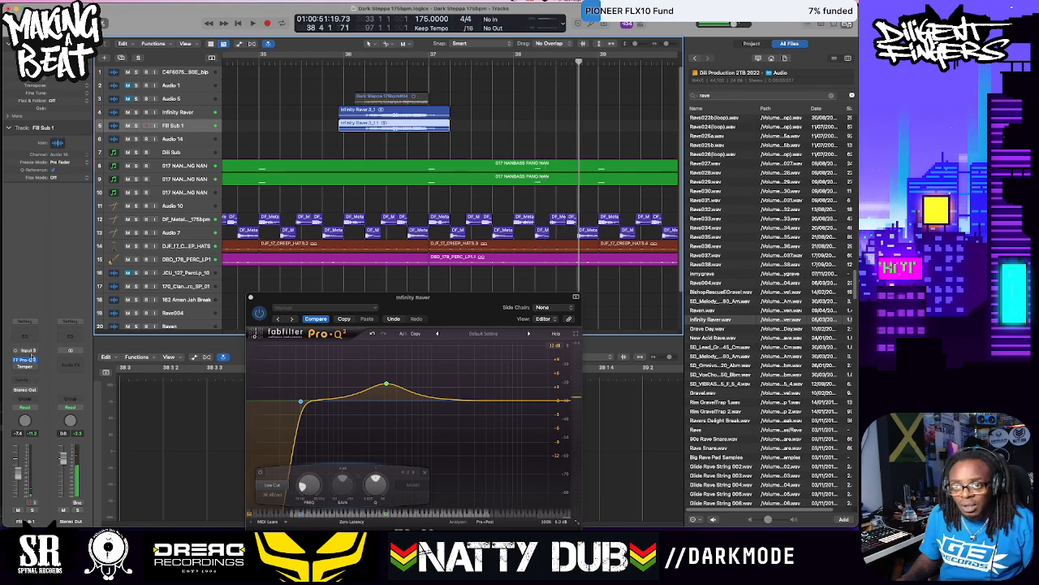
# Replace Temper with Szechuan Saturator on the Fill Sub 1 track and set its intensity to 1.5
pyautogui.click(35, 367)
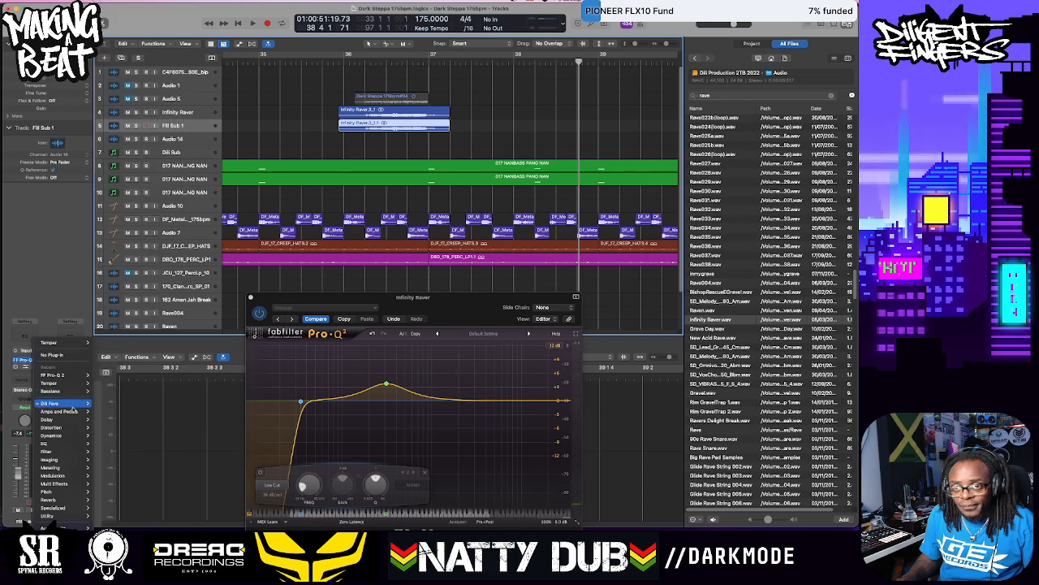
pyautogui.moveTo(73, 402)
pyautogui.moveTo(141, 475)
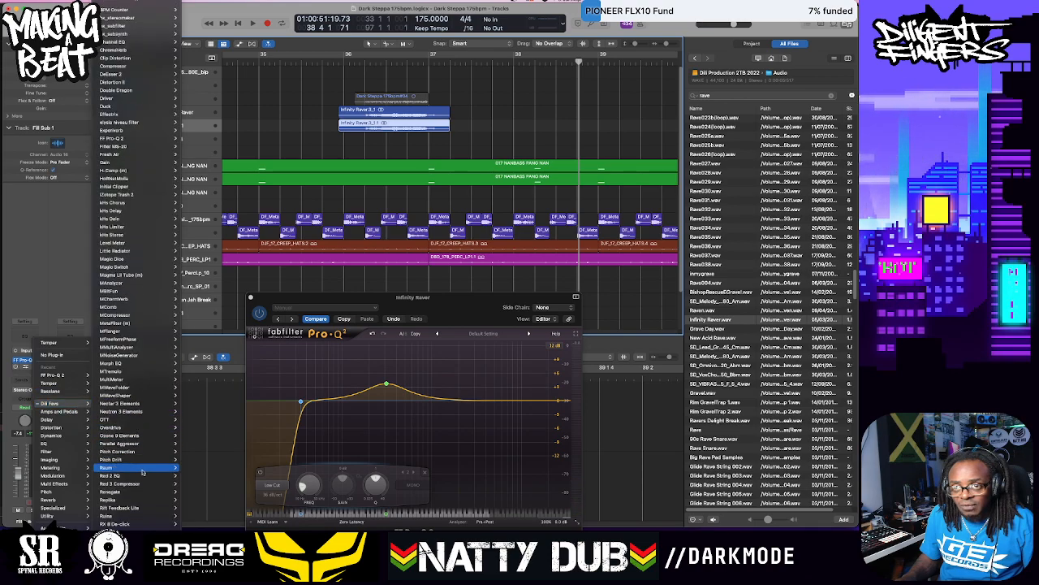
pyautogui.scroll(-5, 138, 471)
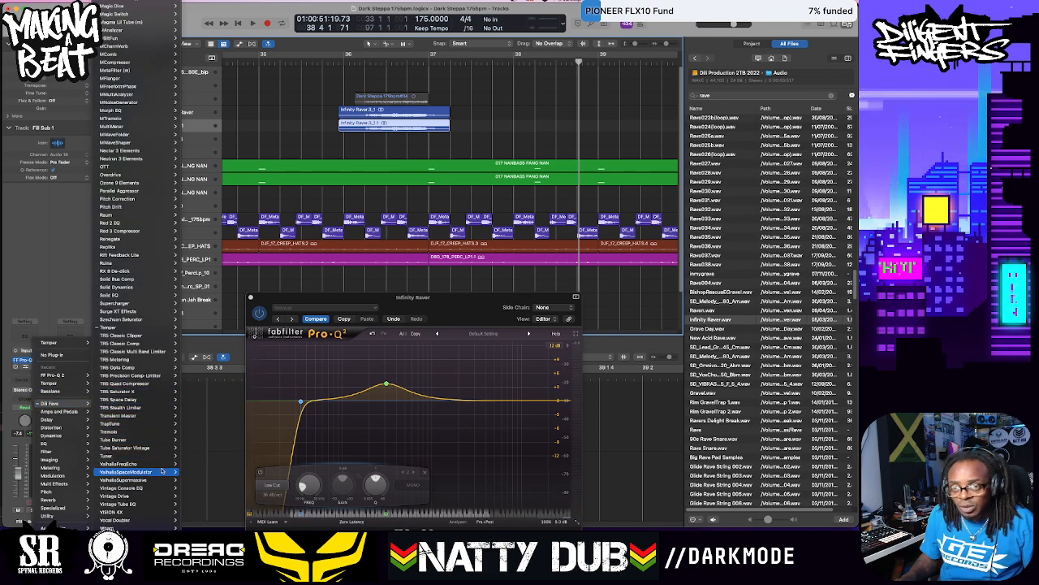
pyautogui.click(190, 320)
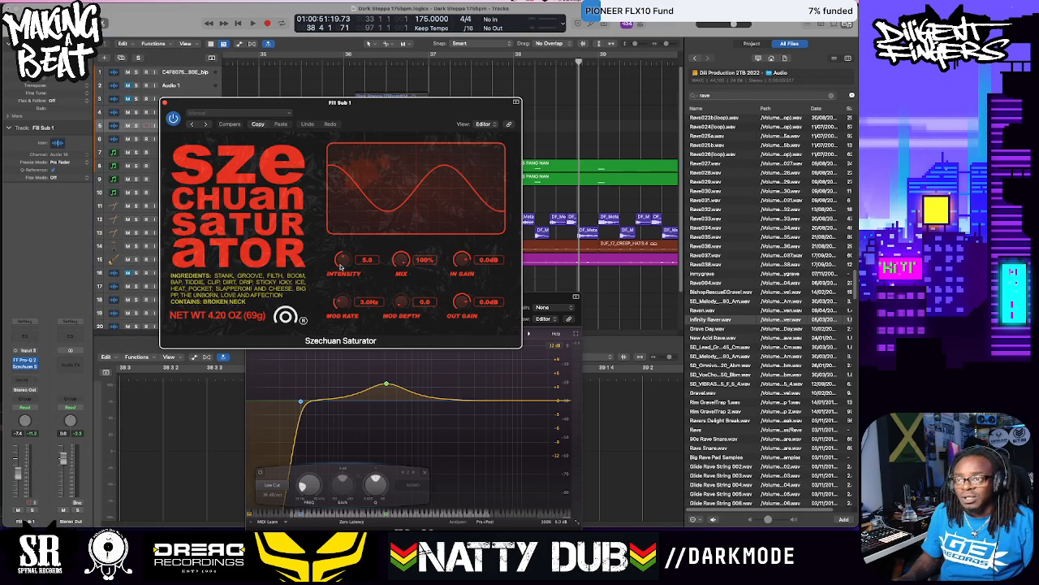
pyautogui.moveTo(343, 259); pyautogui.dragTo(343, 280)
# Play the saturated sub layer with the beat from bar 36 and close the Szechuan Saturator window
pyautogui.click(345, 64)
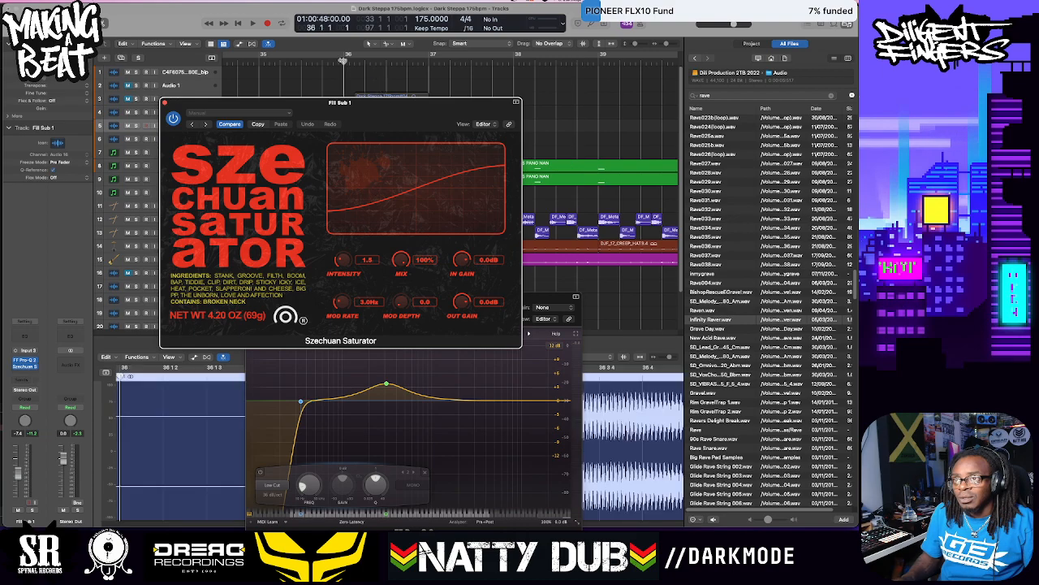
pyautogui.press('space')
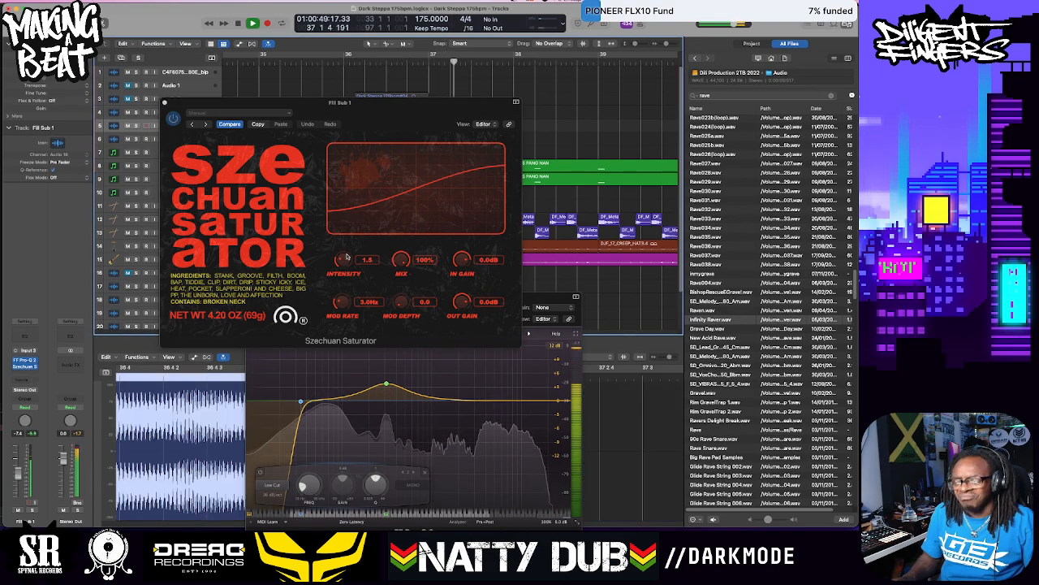
pyautogui.press('space')
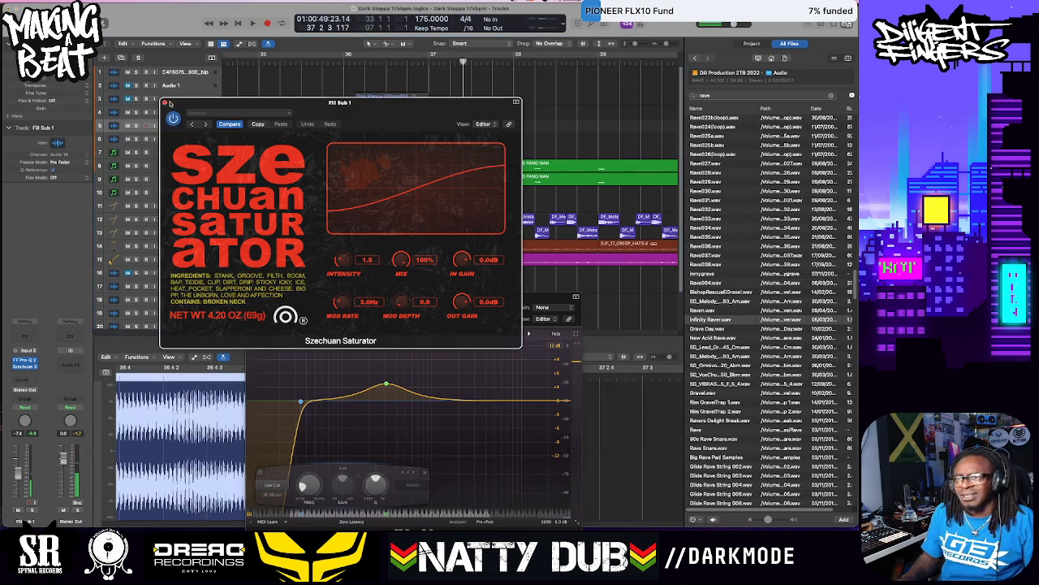
pyautogui.click(166, 104)
# Play the arrangement onward from just before bar 36 to check the layered fill in context, and replay the fill
pyautogui.click(329, 62)
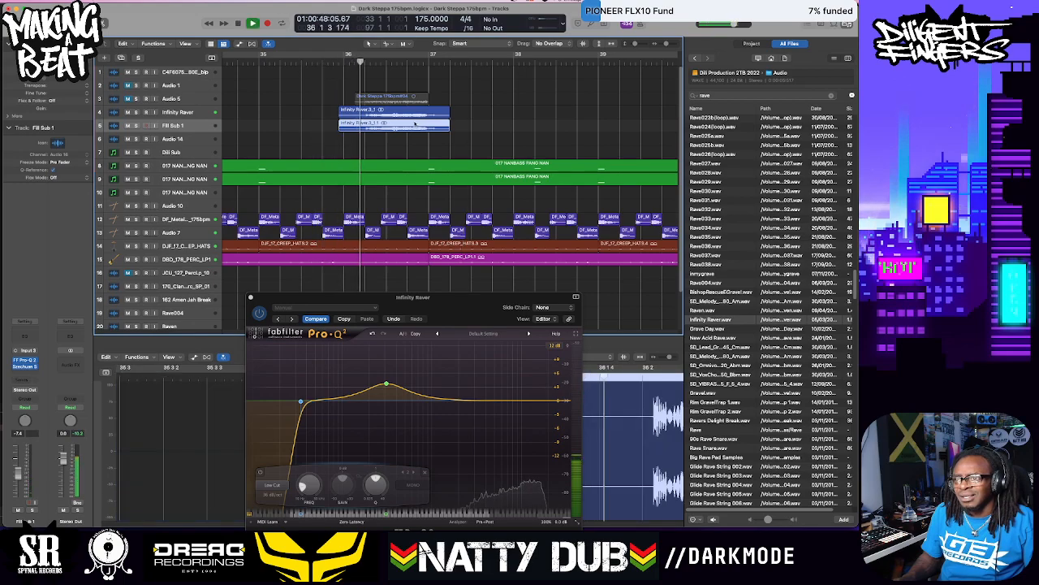
pyautogui.press('space')
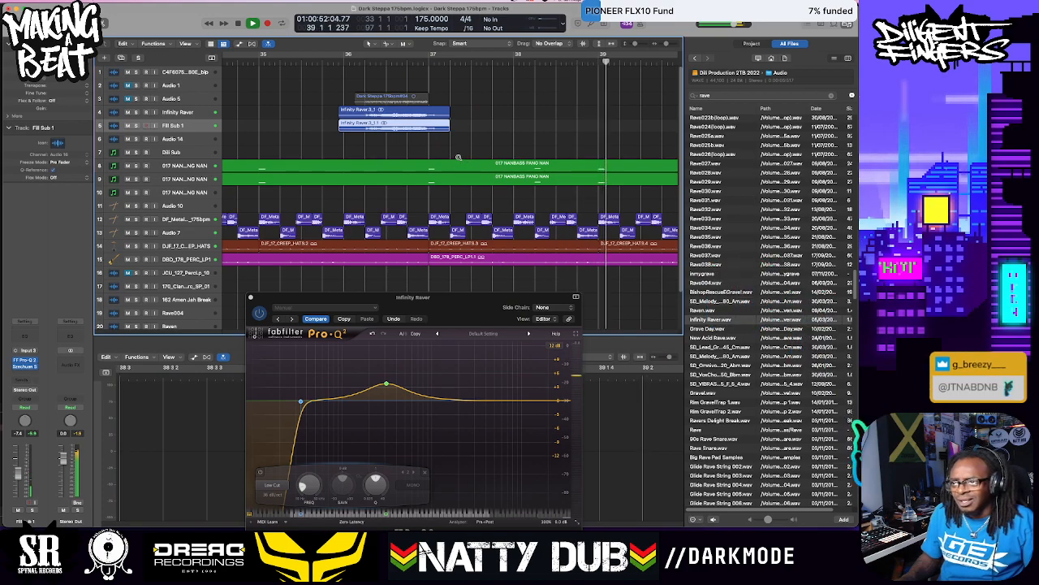
pyautogui.scroll(-5, 457, 157)
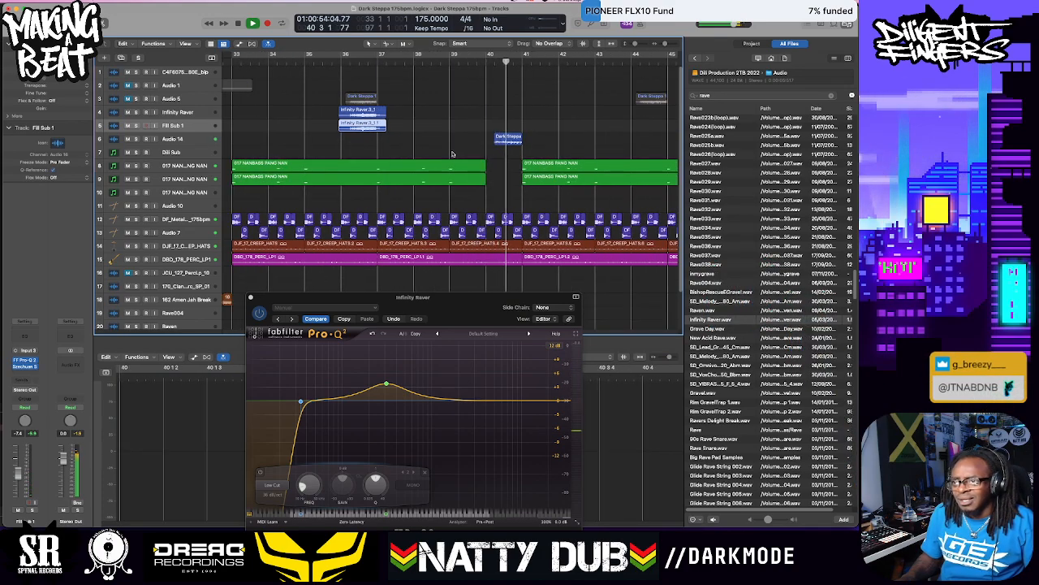
pyautogui.scroll(-3, 344, 134)
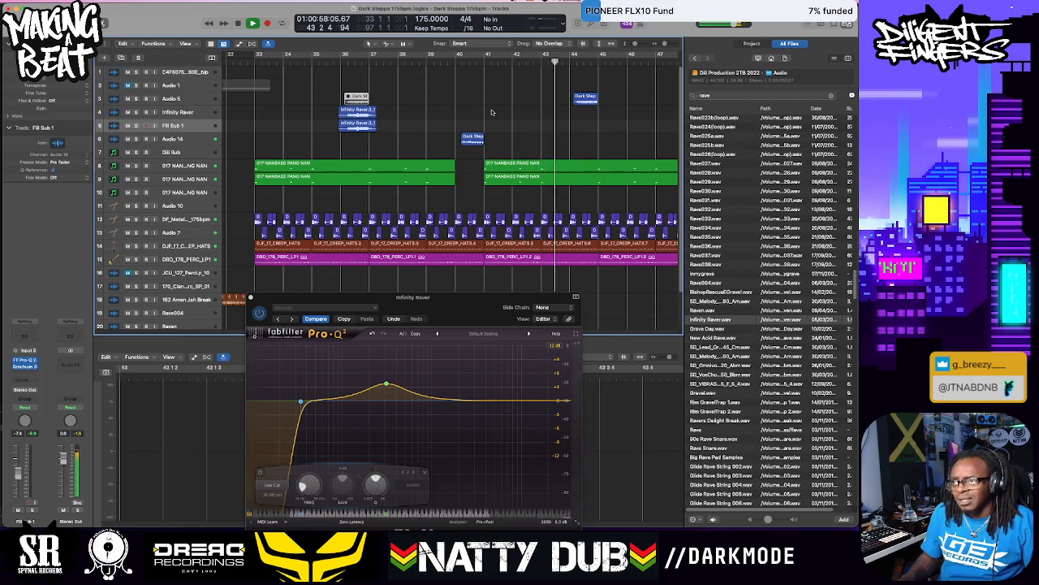
pyautogui.hscroll(-3, 444, 112)
pyautogui.scroll(2, 444, 112)
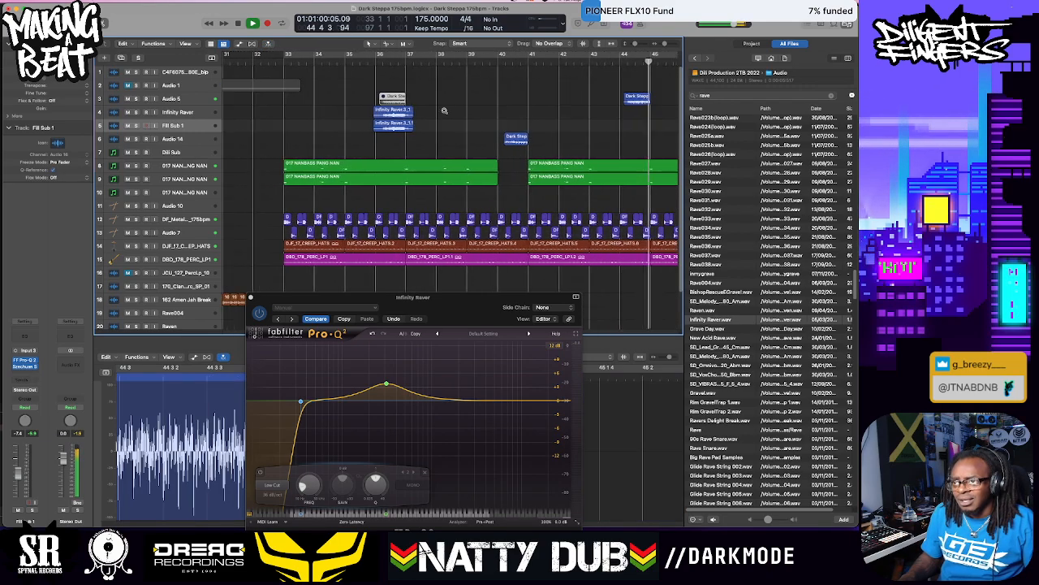
pyautogui.hscroll(1, 410, 112)
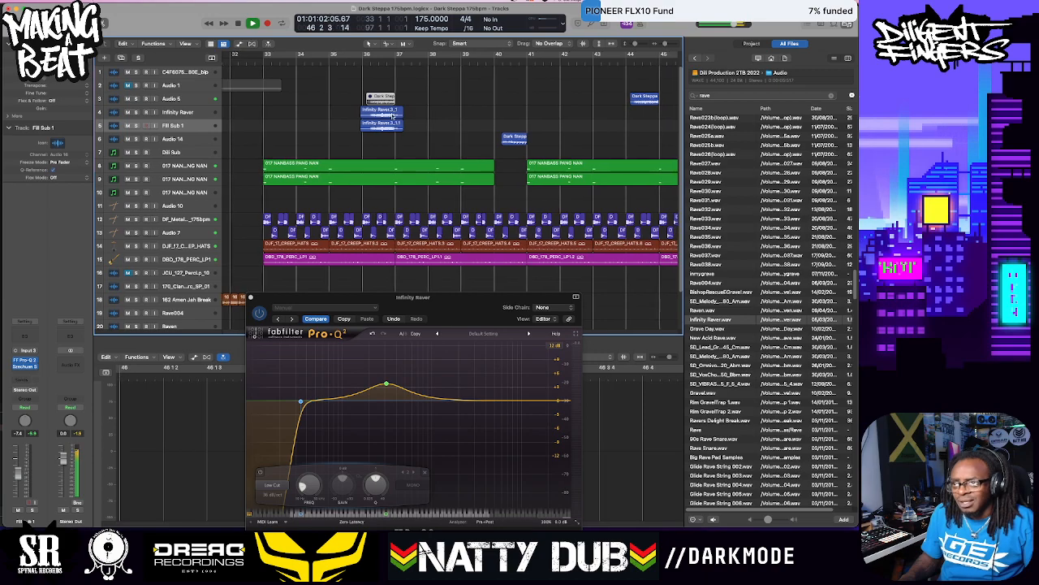
pyautogui.hscroll(2, 441, 119)
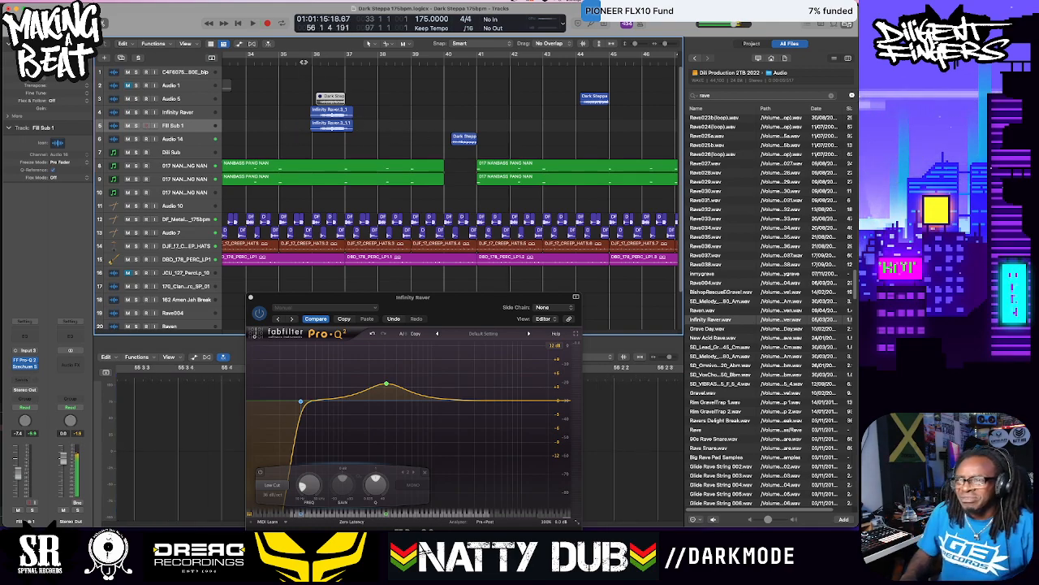
pyautogui.click(304, 62)
pyautogui.press('space')
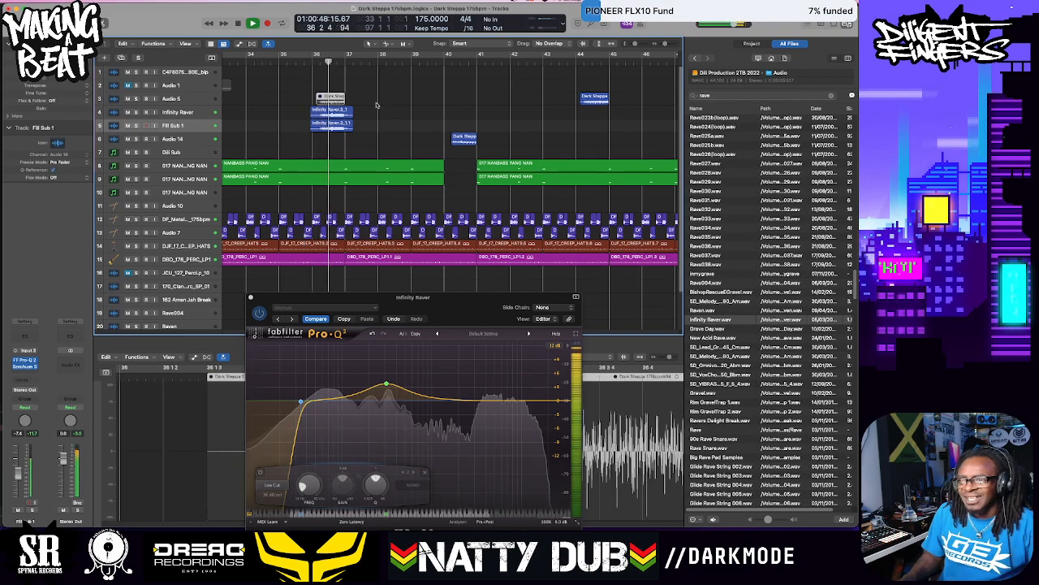
# Trim the start of both Infinity Raver regions together to bar 36
pyautogui.hscroll(-3, 382, 106)
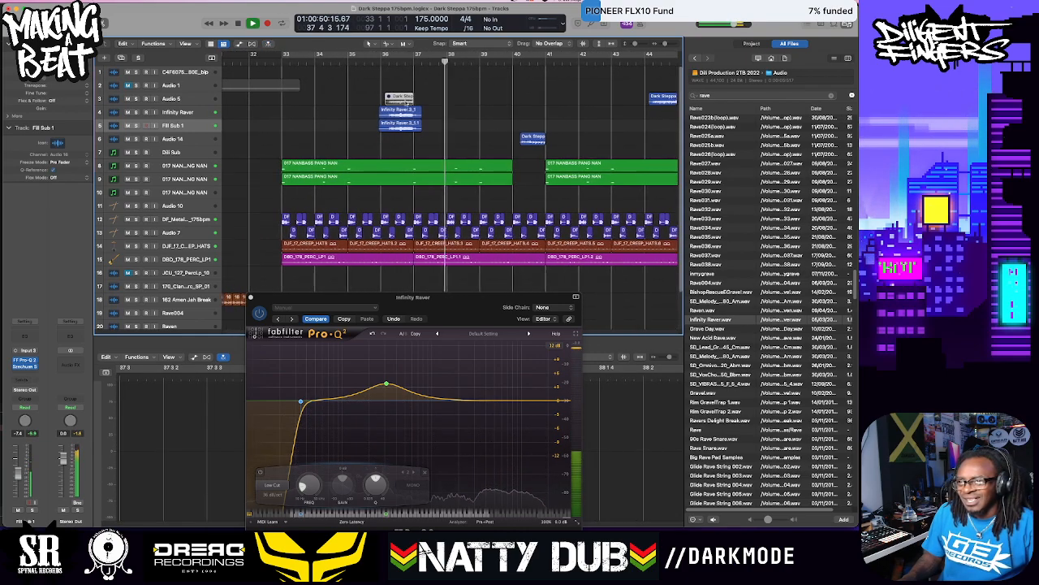
pyautogui.scroll(5, 454, 111)
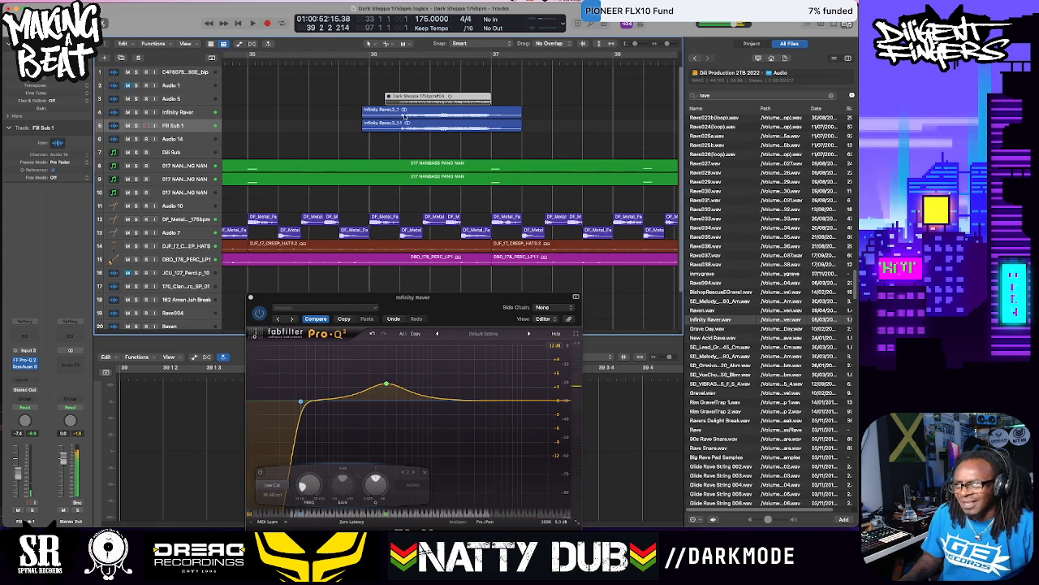
pyautogui.click(364, 116)
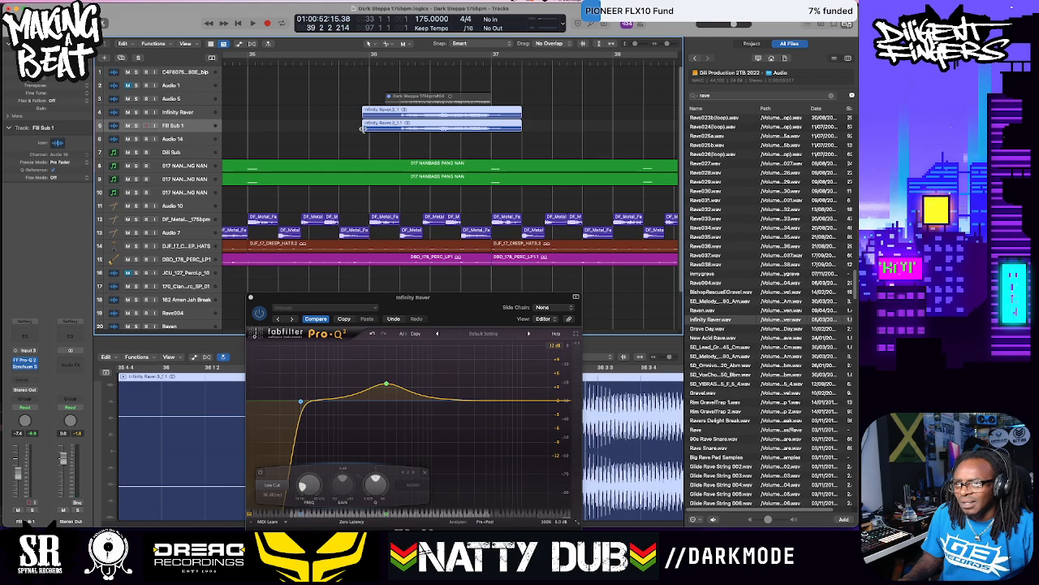
pyautogui.moveTo(363, 128); pyautogui.dragTo(369, 128)
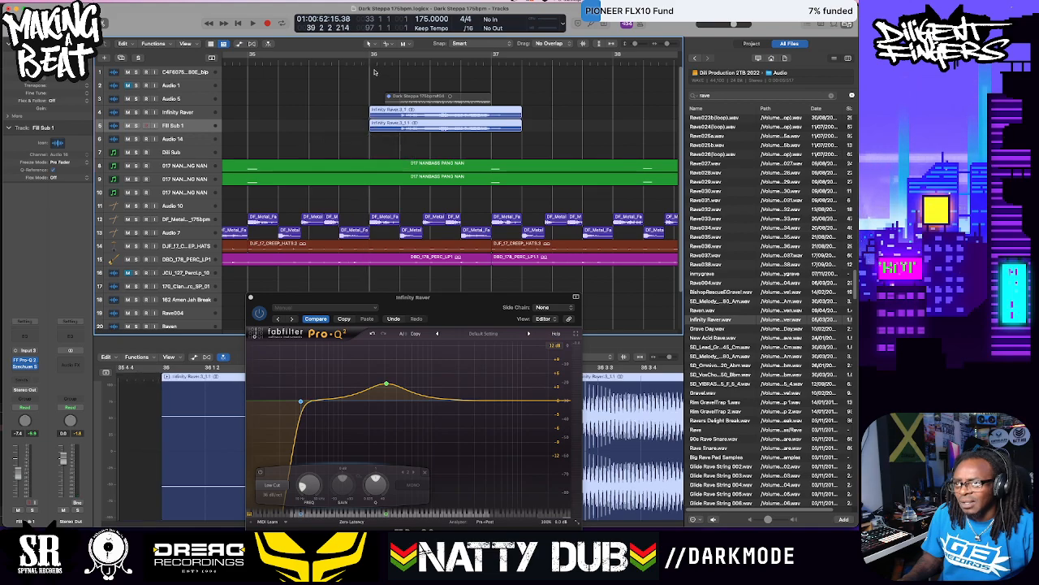
# Play the drop from bar 33 to hear the trimmed fill in the arrangement
pyautogui.scroll(-8, 560, 131)
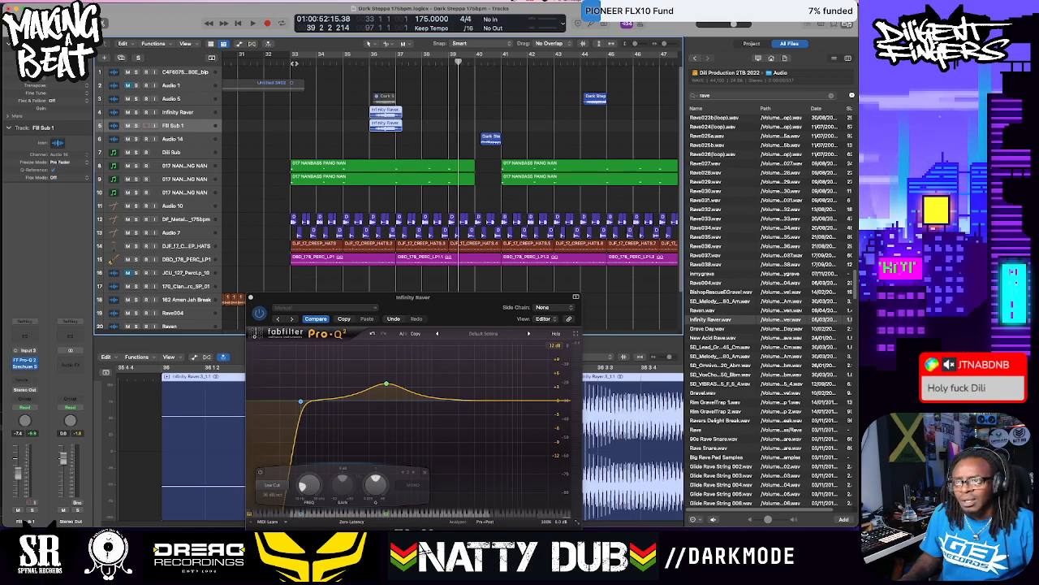
pyautogui.click(287, 63)
pyautogui.press('space')
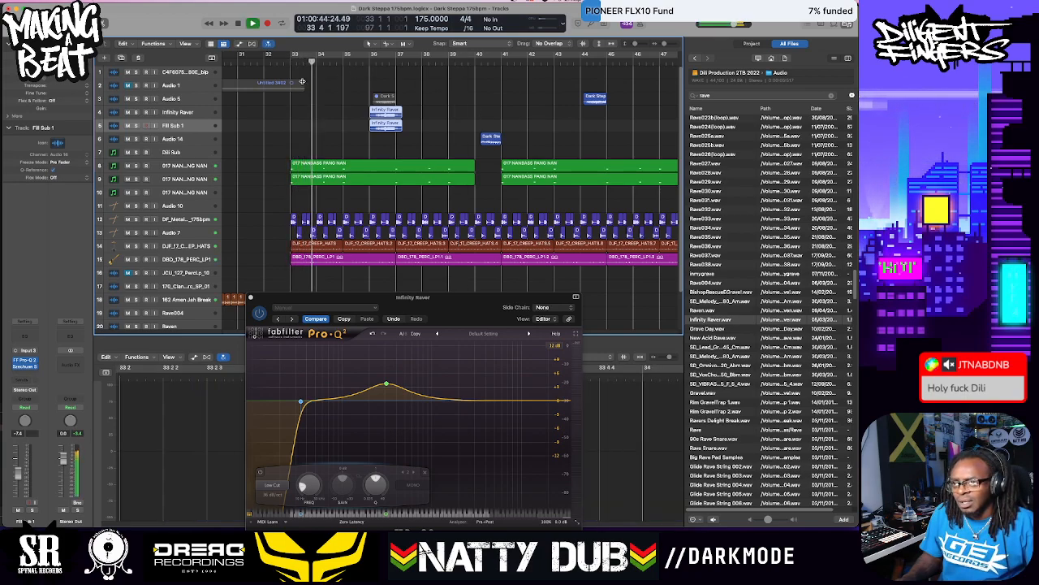
# Copy the two layered fill regions on the Infinity Raver and Fill Sub 1 tracks from bar 36 to bar 52
pyautogui.click(231, 63)
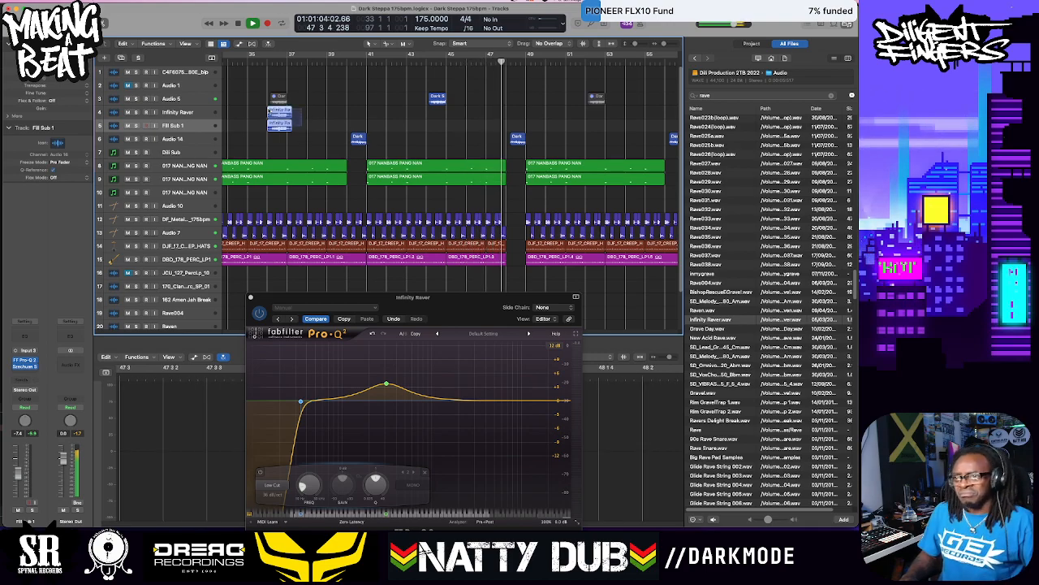
pyautogui.moveTo(279, 114); pyautogui.dragTo(601, 120)
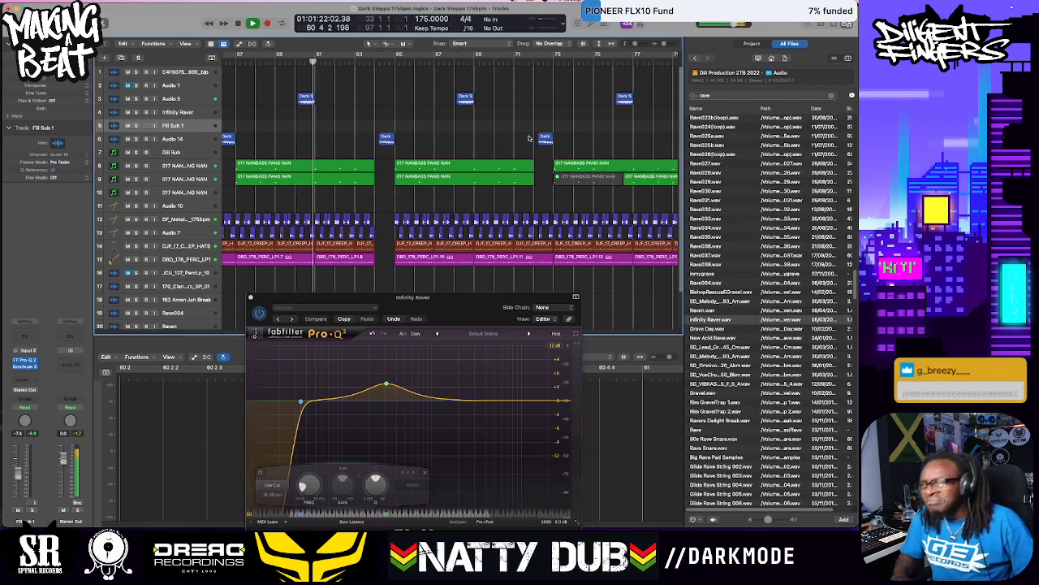
# Mute the Audio 5 hit at bar 68 and copy the layered Infinity Raver and Fill Sub 1 fill there from bar 52
pyautogui.click(422, 180)
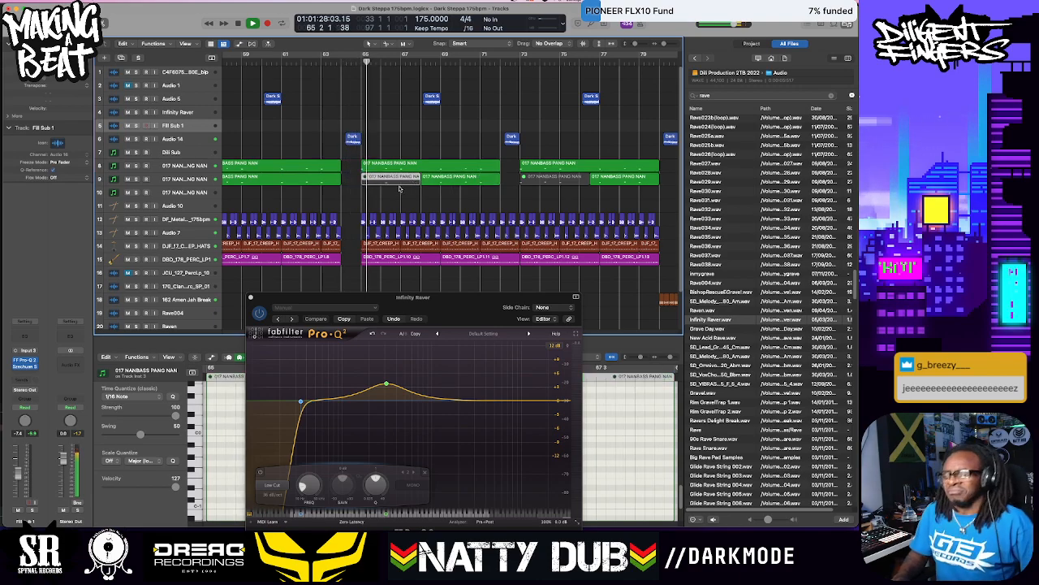
pyautogui.press('super+Left')
pyautogui.press('super+Left')
pyautogui.press('super+Left')
pyautogui.press('super+Left')
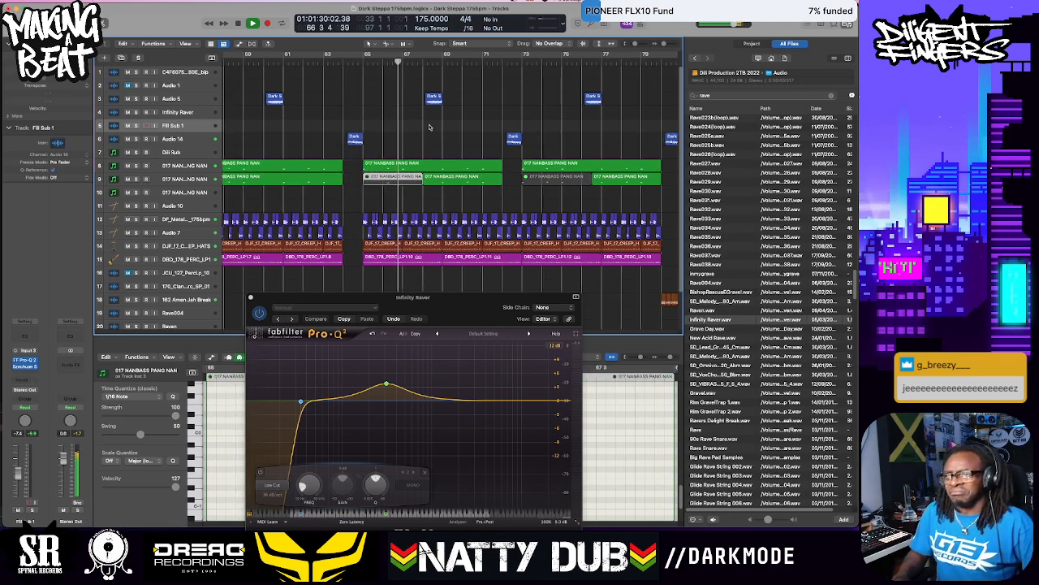
pyautogui.press('super+Left')
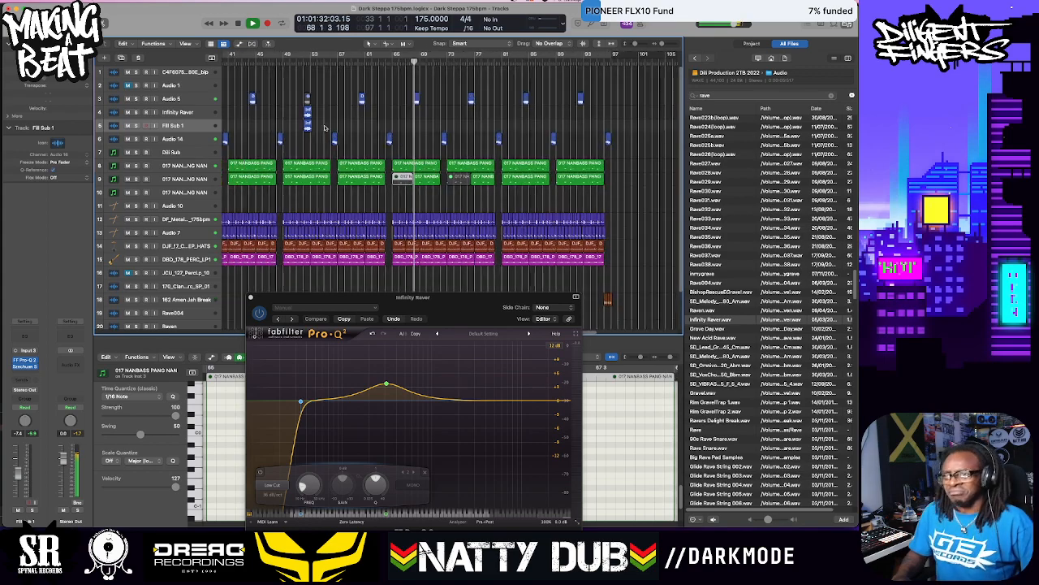
pyautogui.click(417, 99)
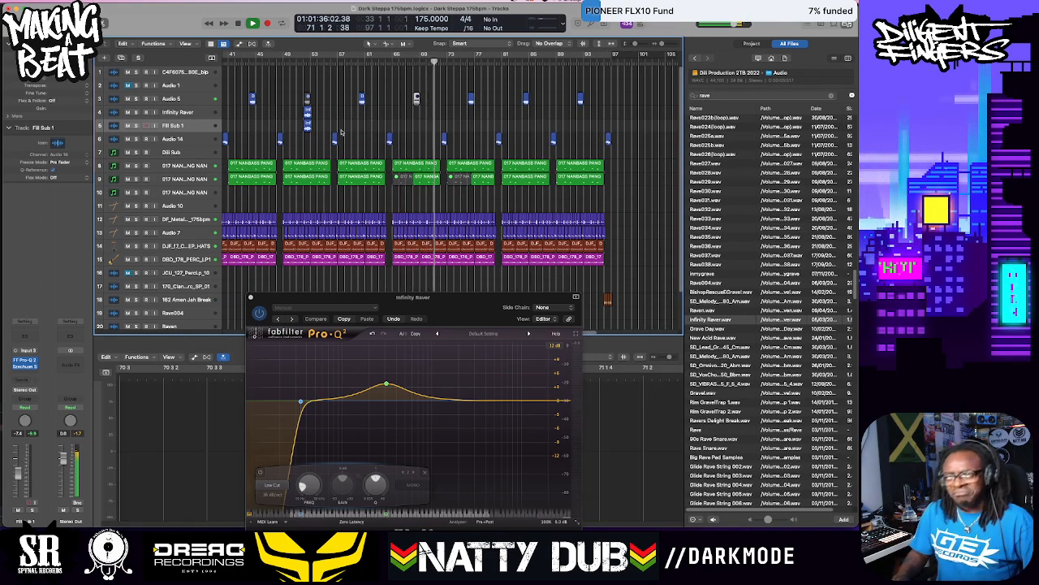
pyautogui.moveTo(317, 127); pyautogui.dragTo(417, 117)
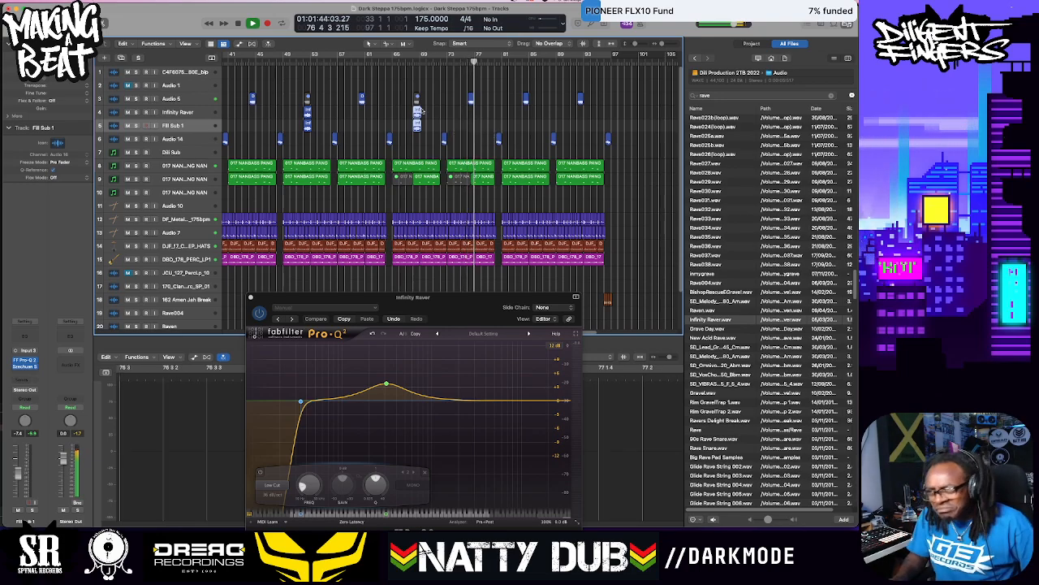
# Play the arrangement from bar 65 and again from later sections up to bar 81 to check the fills with the bass
pyautogui.click(394, 62)
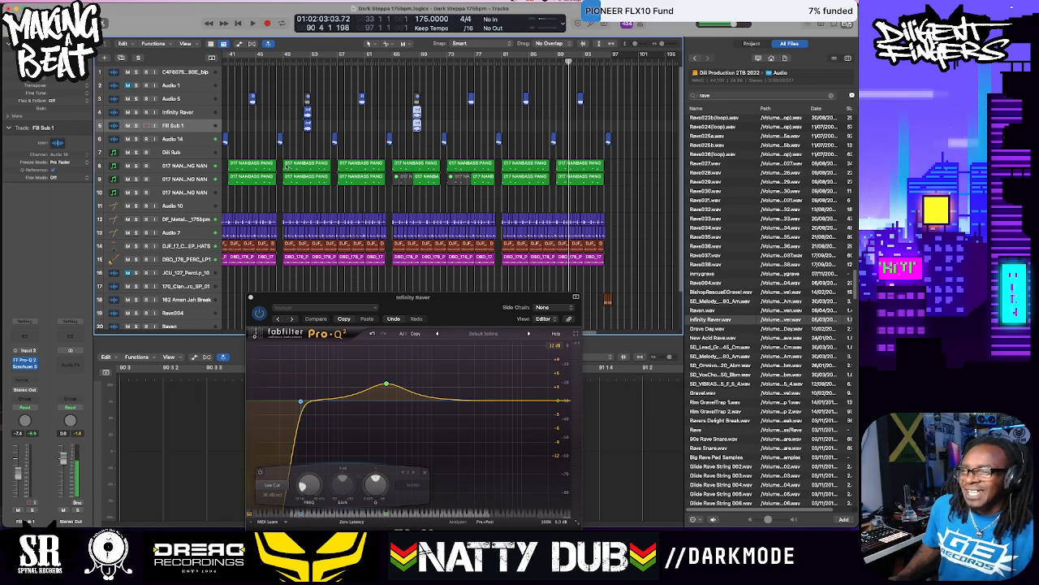
pyautogui.click(206, 179)
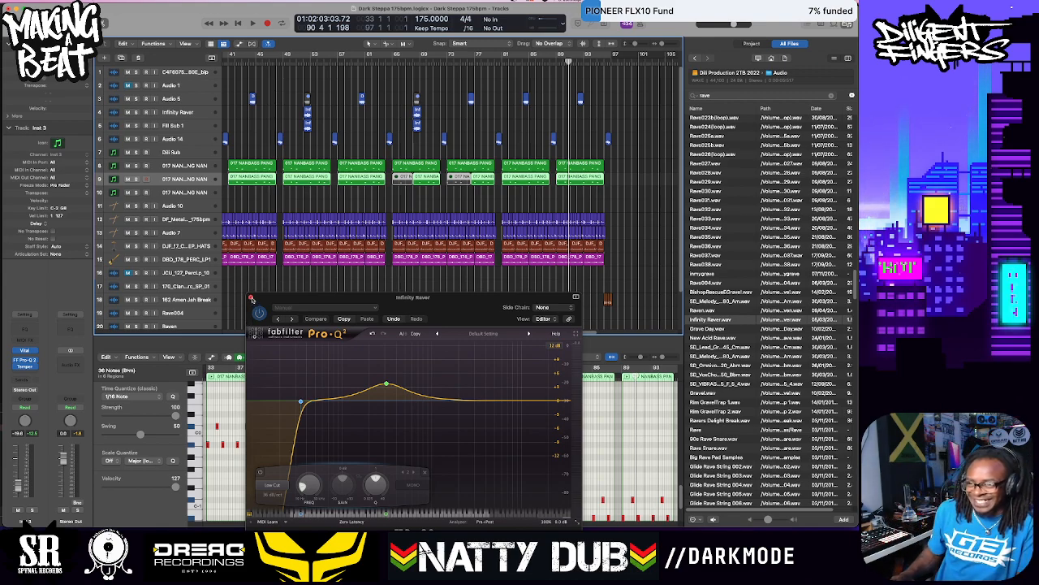
pyautogui.click(473, 62)
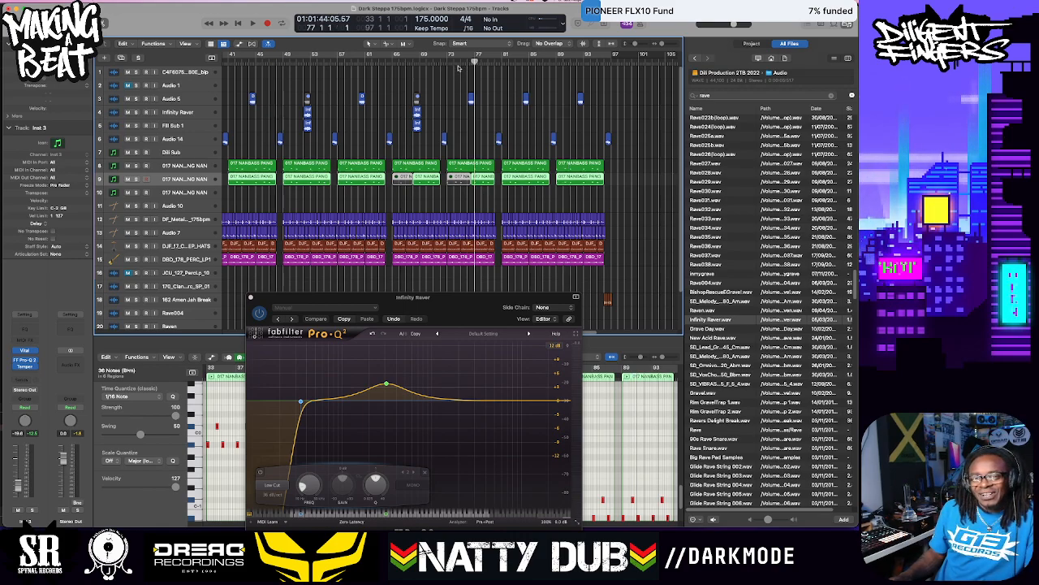
pyautogui.press('space')
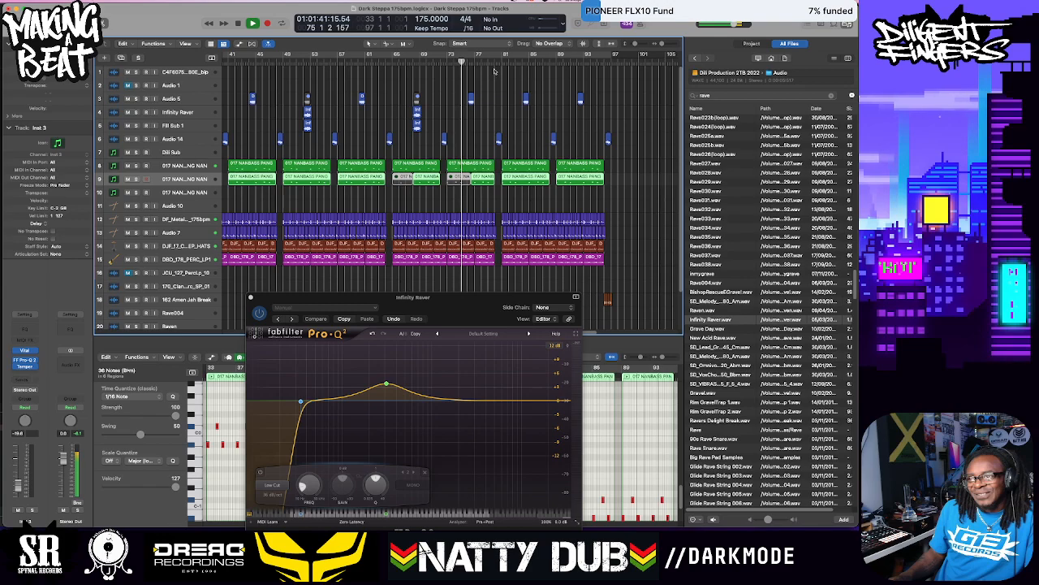
pyautogui.click(502, 61)
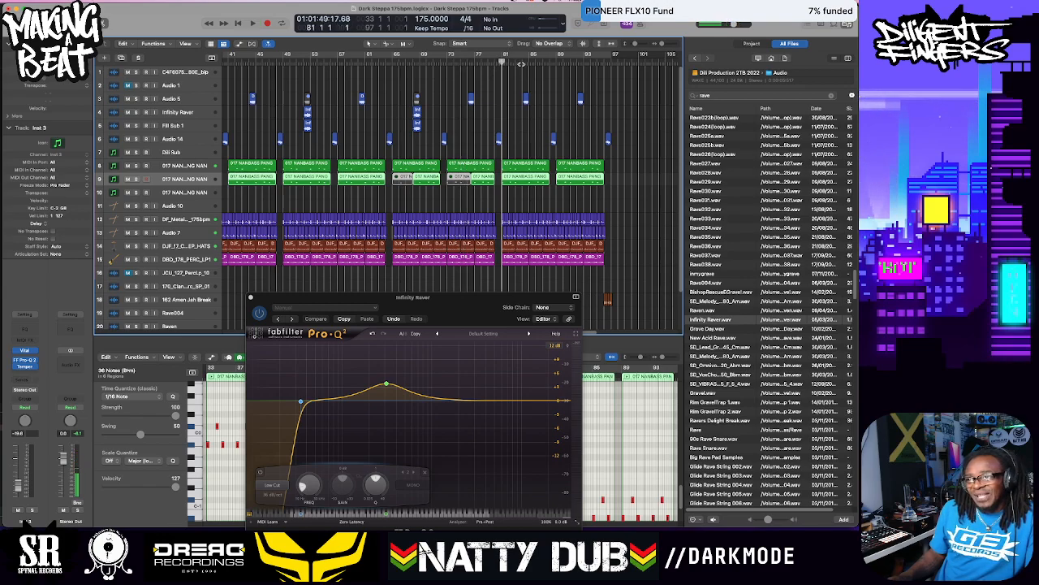
pyautogui.press('space')
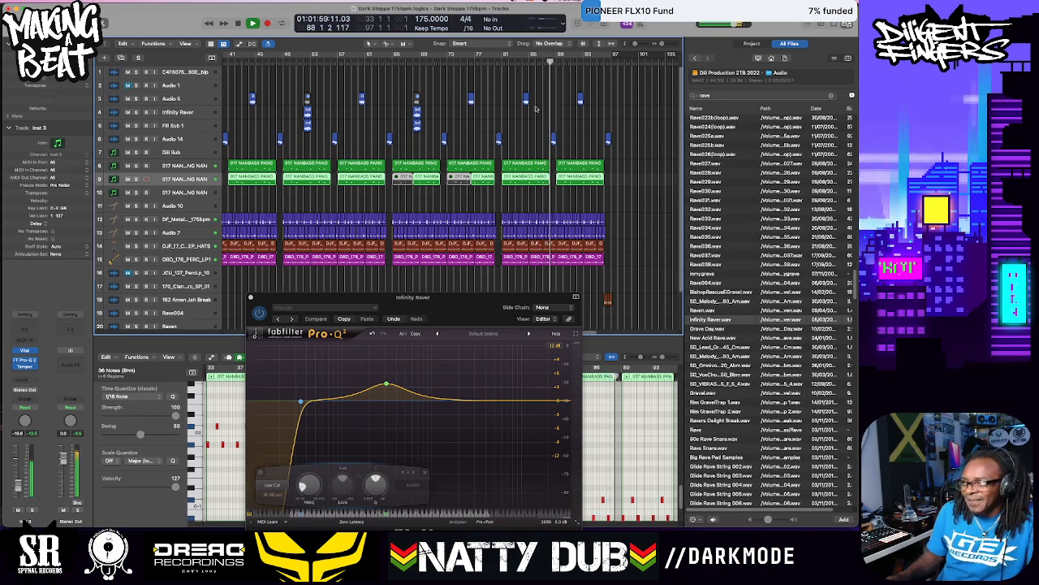
pyautogui.press('space')
# Play the start of the drop from bars 35 and 33 to hear the first layered fill in context
pyautogui.hscroll(-1, 362, 90)
pyautogui.click(388, 64)
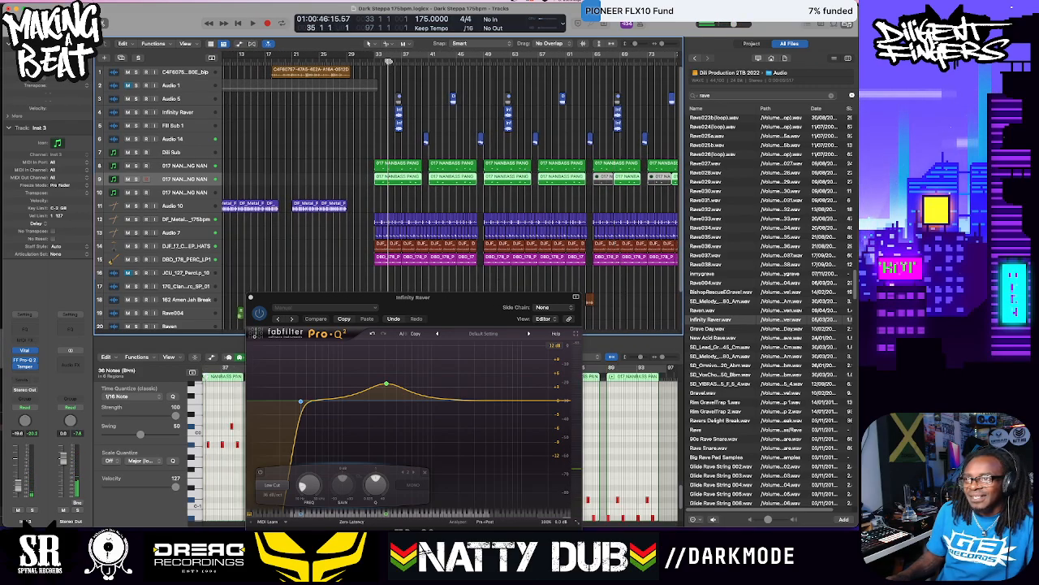
pyautogui.press('space')
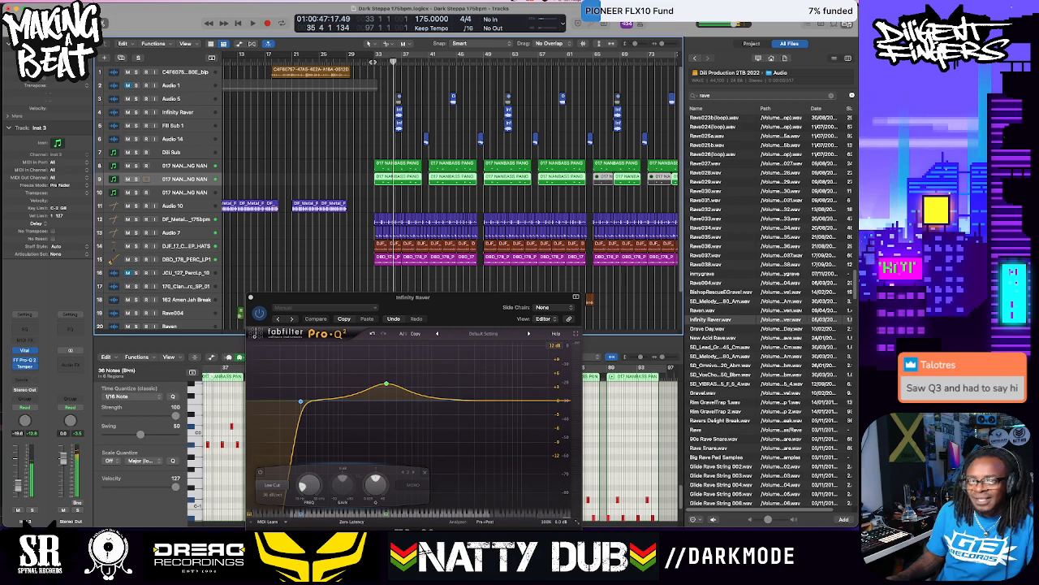
pyautogui.press('space')
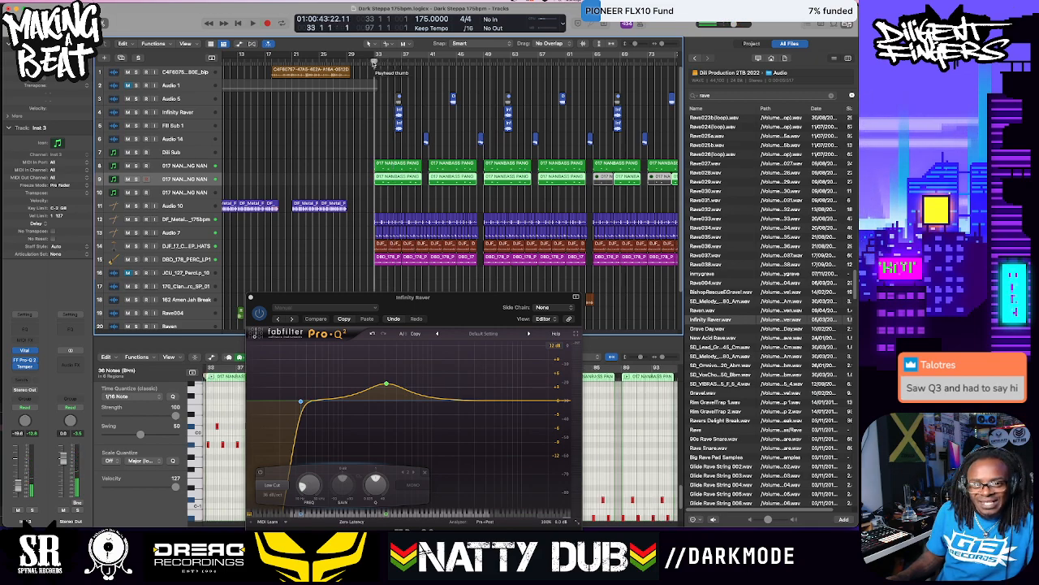
pyautogui.press('space')
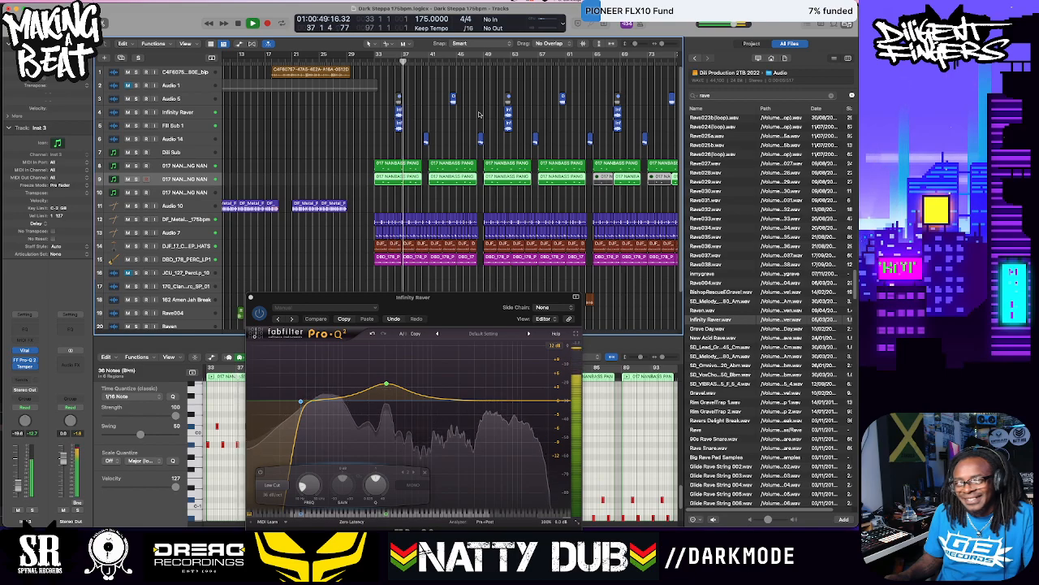
pyautogui.press('space')
# Copy the layered Infinity Raver and Fill Sub 1 fill from bar 68 to bar 84 and mute the Audio 5 hit there
pyautogui.hscroll(10, 503, 124)
pyautogui.hscroll(5, 520, 134)
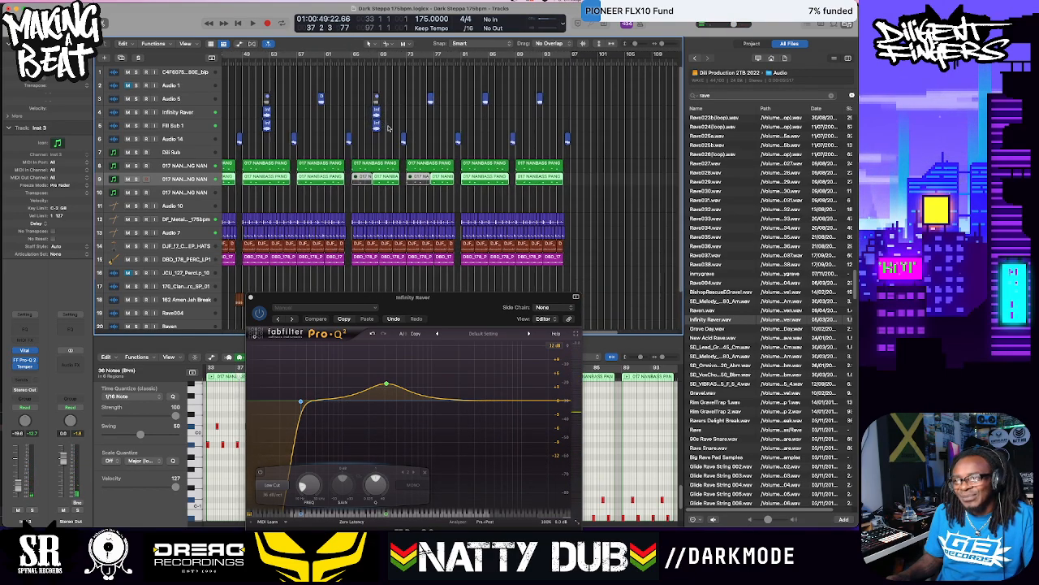
pyautogui.click(376, 118)
pyautogui.moveTo(376, 118); pyautogui.dragTo(486, 112)
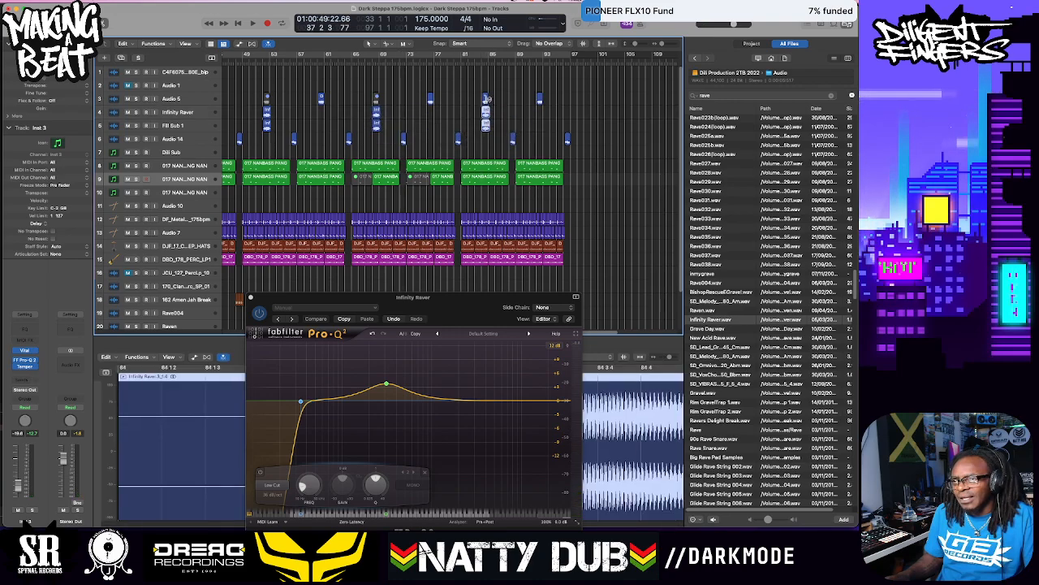
pyautogui.click(486, 100)
# Play the section from about bar 65 through the fill at bar 68
pyautogui.hscroll(-10, 520, 111)
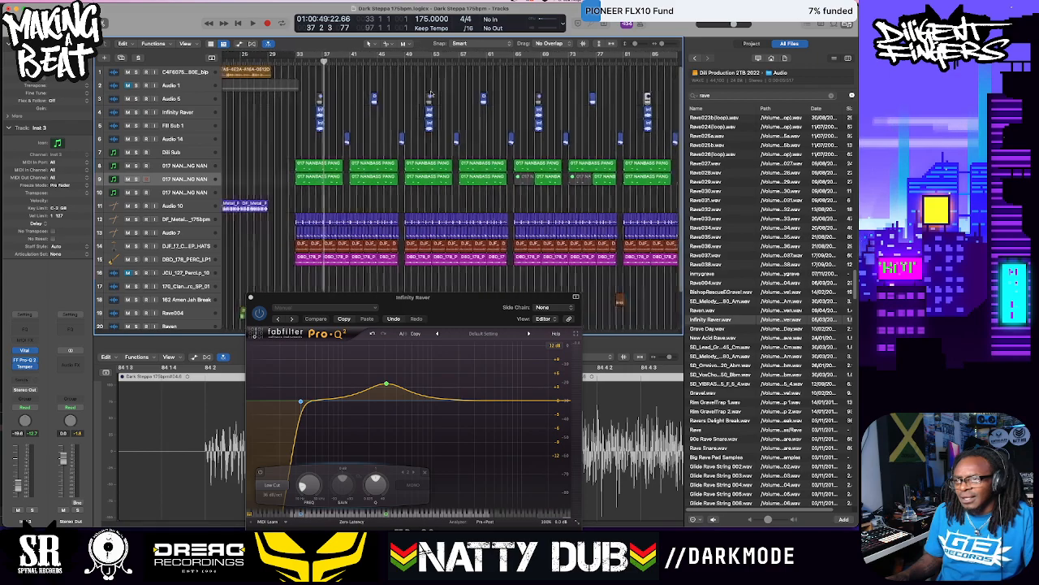
pyautogui.doubleClick(525, 61)
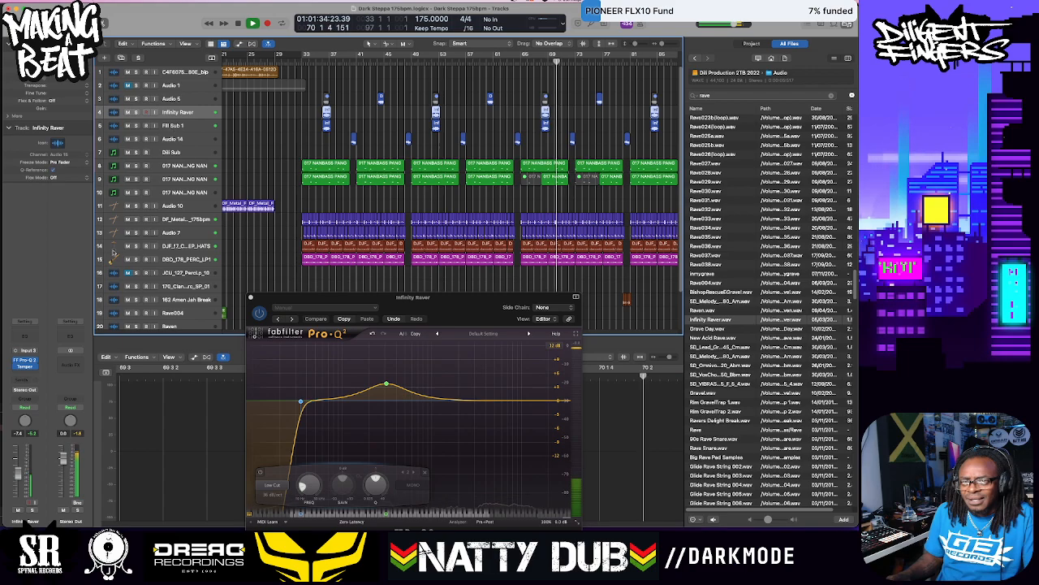
pyautogui.press('space')
# Insert the Experiverb reverb after Temper on the Infinity Raver track
pyautogui.click(26, 371)
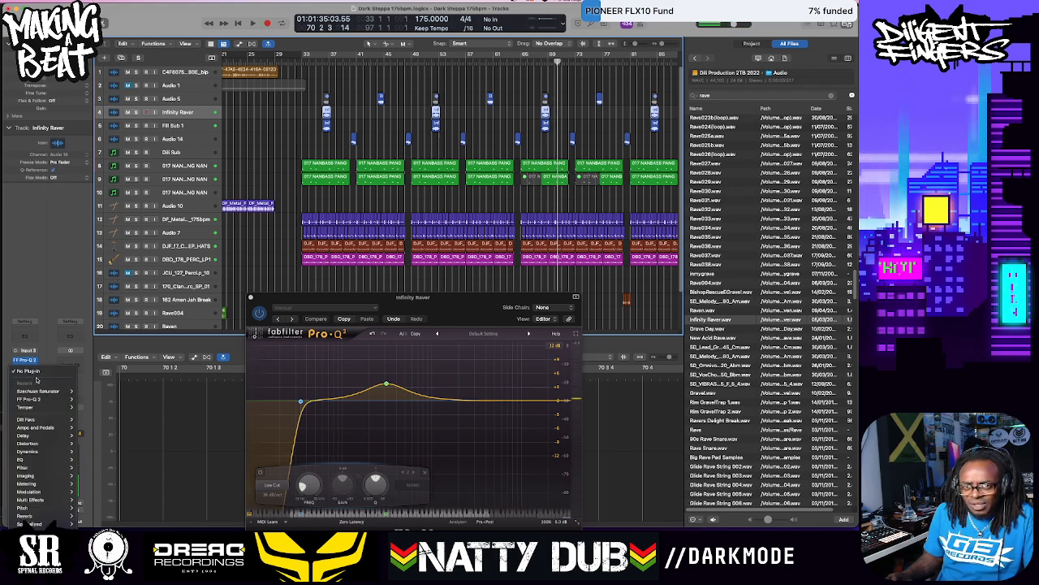
pyautogui.moveTo(42, 429)
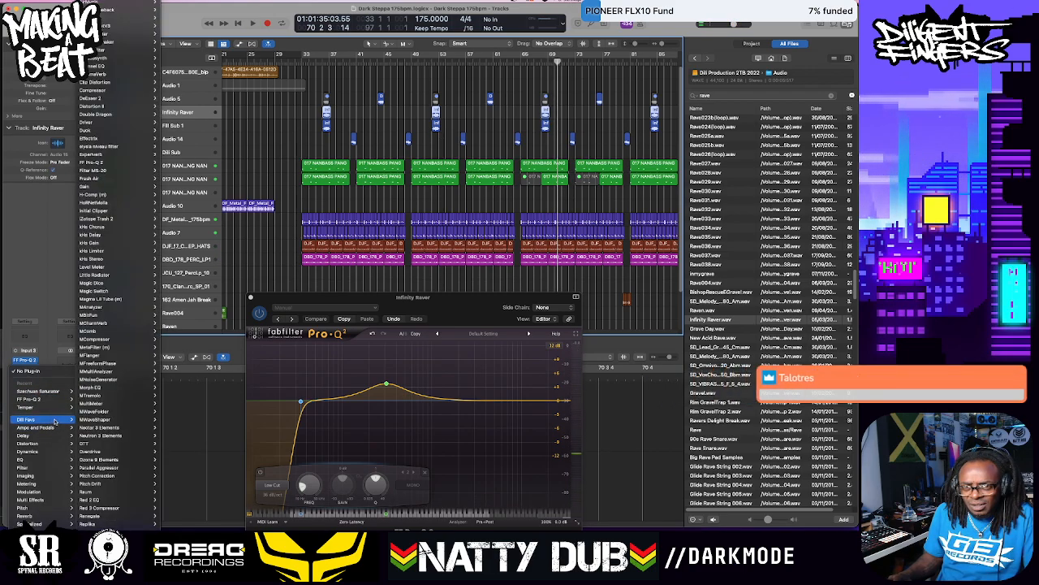
pyautogui.moveTo(108, 387)
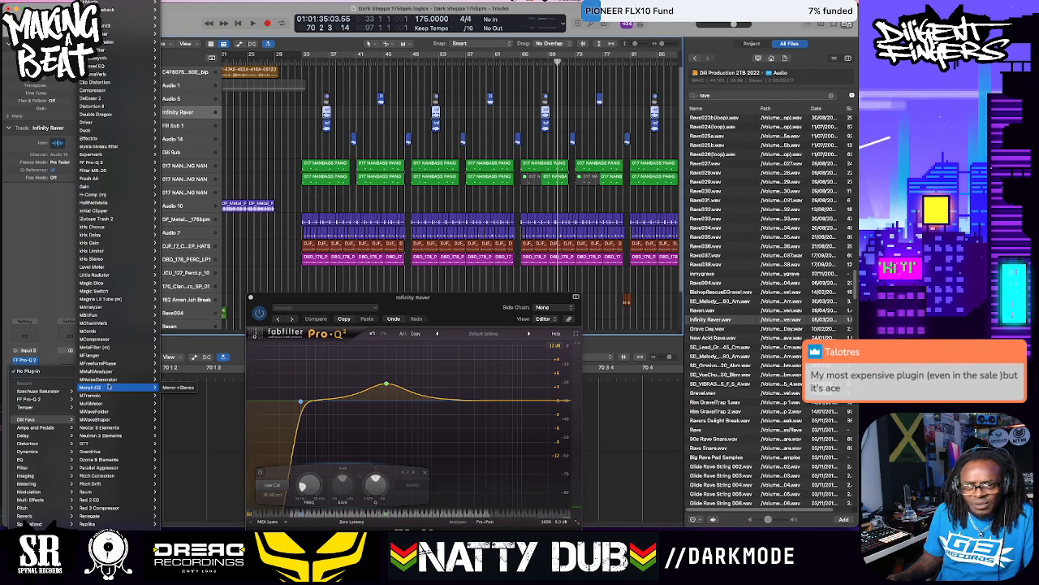
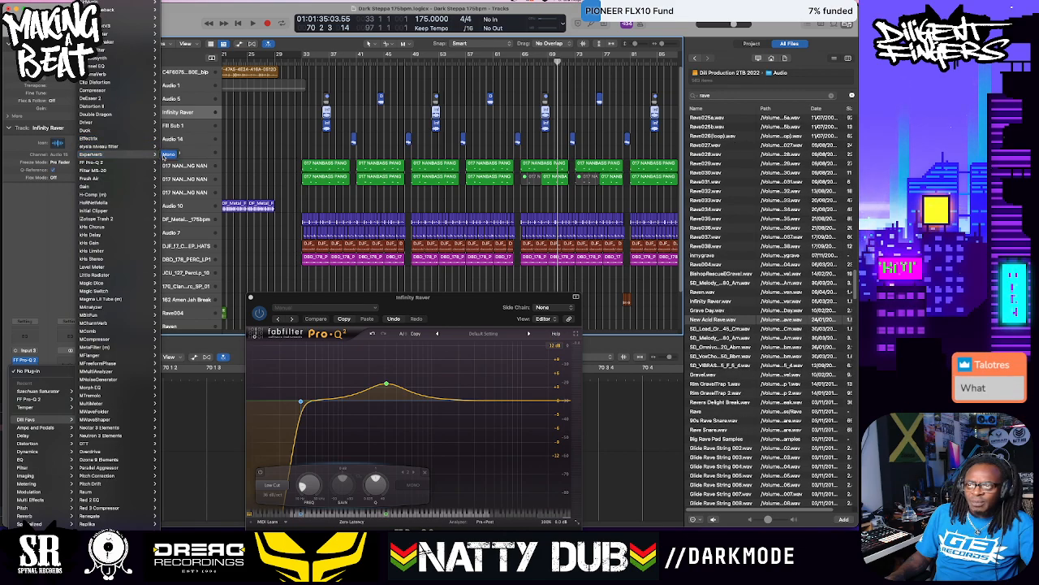
pyautogui.click(409, 214)
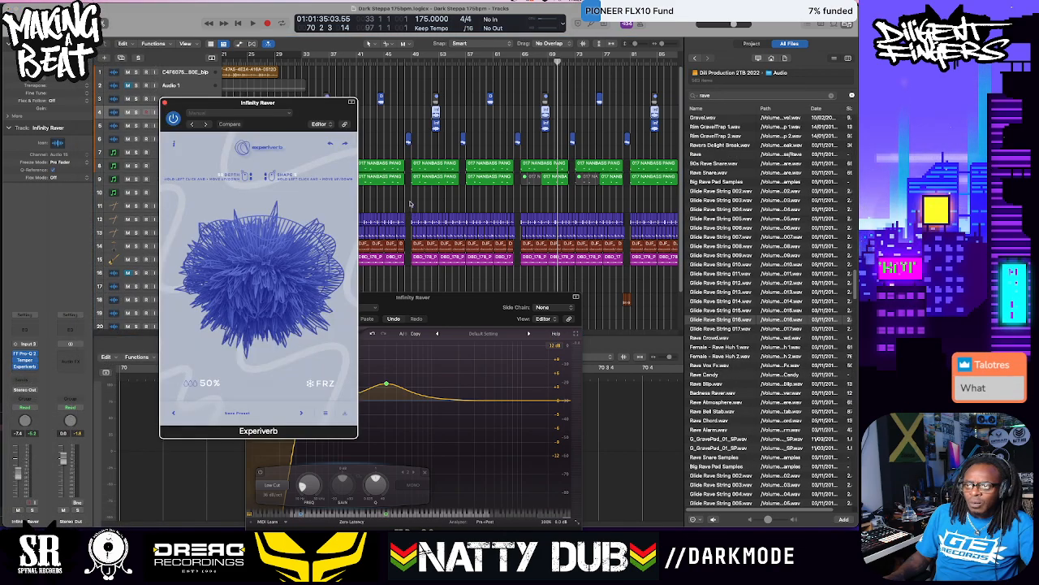
# Adjust Experiverb's depth and shape on the Infinity Raver track while playing the arrangement around the bar 52 fill
pyautogui.press('space')
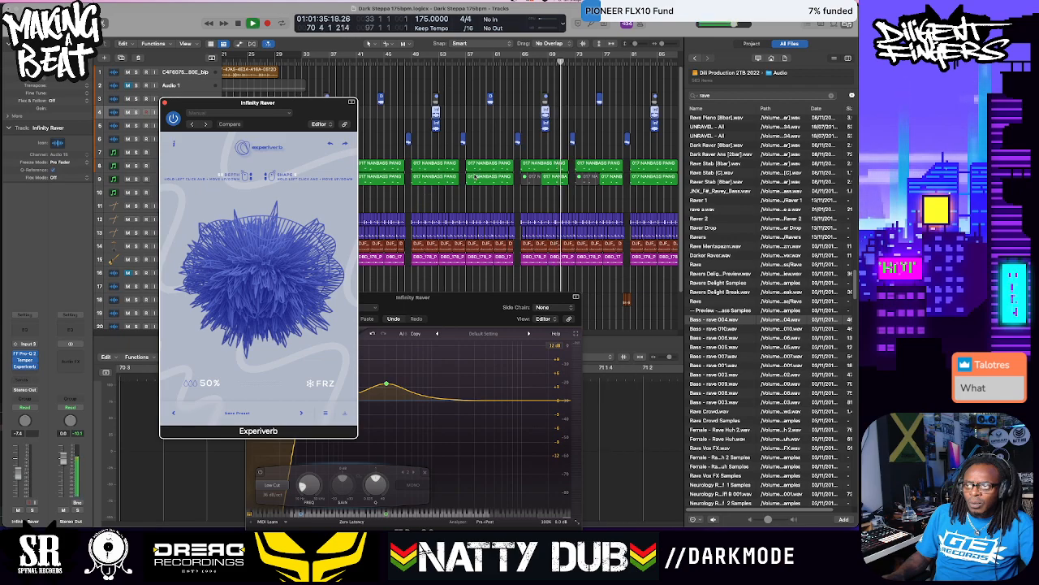
pyautogui.click(432, 63)
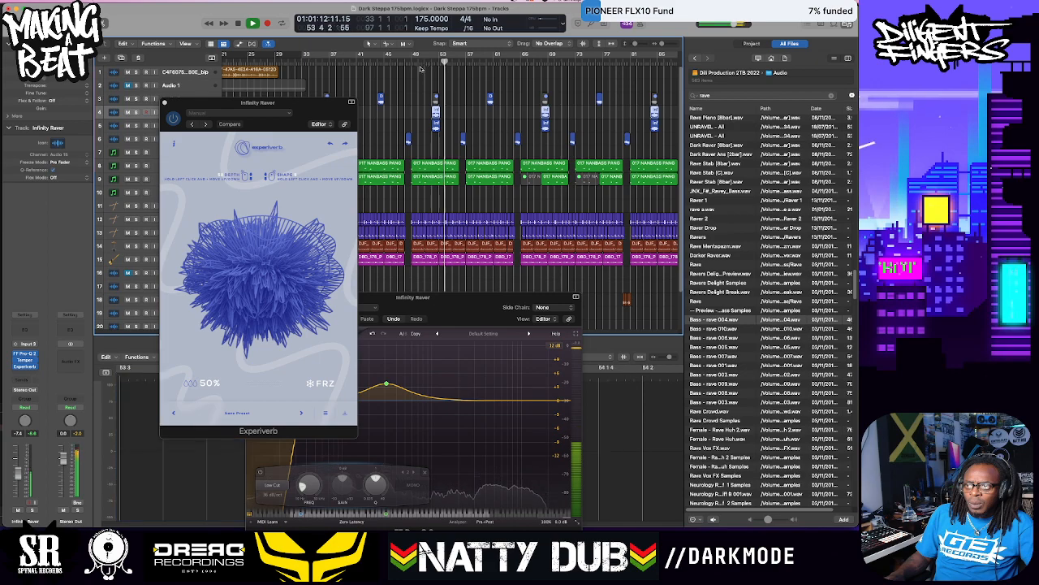
pyautogui.moveTo(294, 107); pyautogui.dragTo(258, 152)
pyautogui.moveTo(239, 285); pyautogui.dragTo(238, 256)
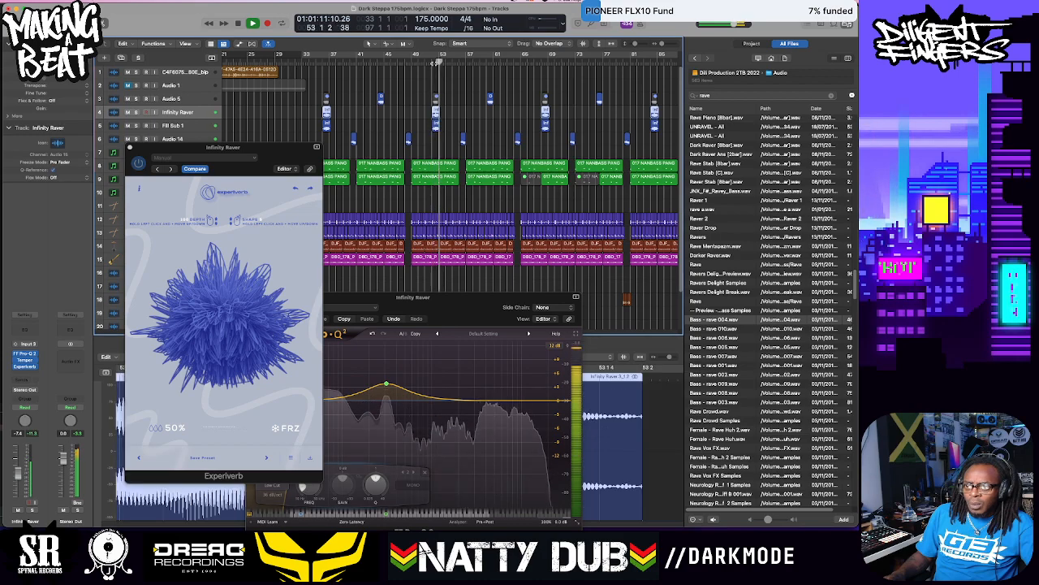
pyautogui.click(204, 328)
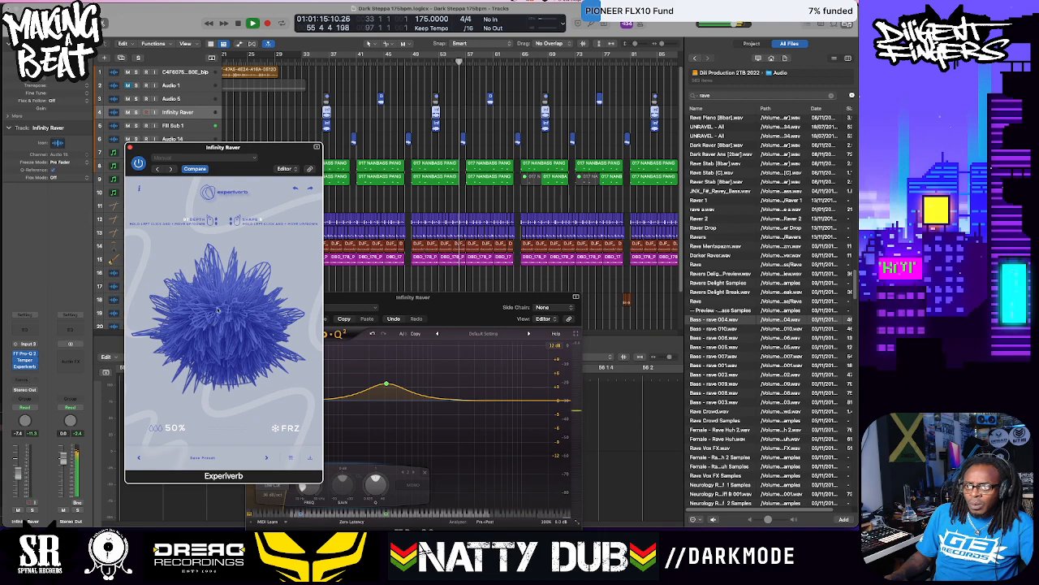
pyautogui.click(232, 278)
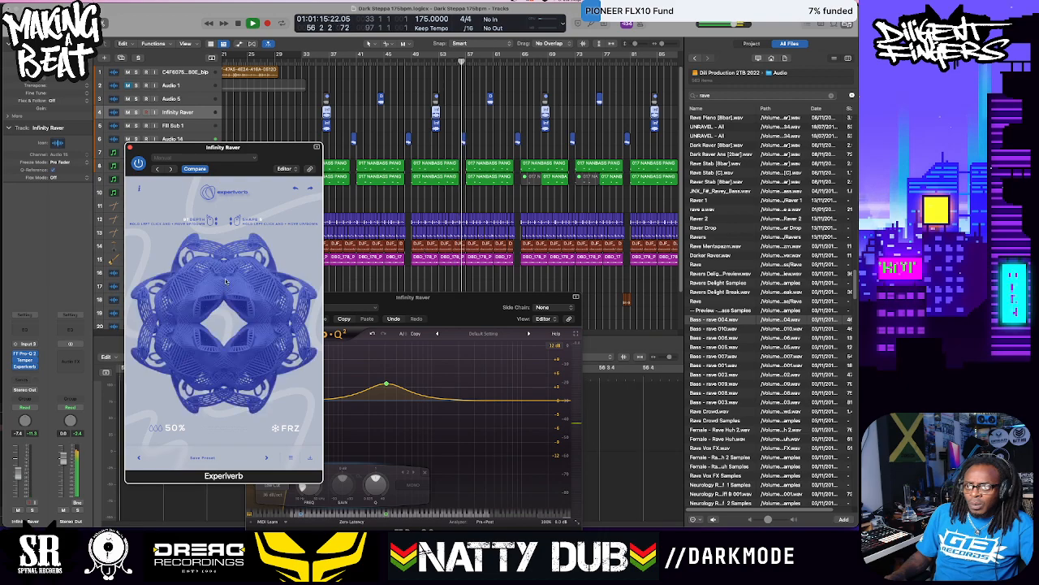
# Refine the Experiverb shape against the bar 36 fill, set the Infinity Raver volume to -6.4 dB and close the reverb window
pyautogui.click(323, 62)
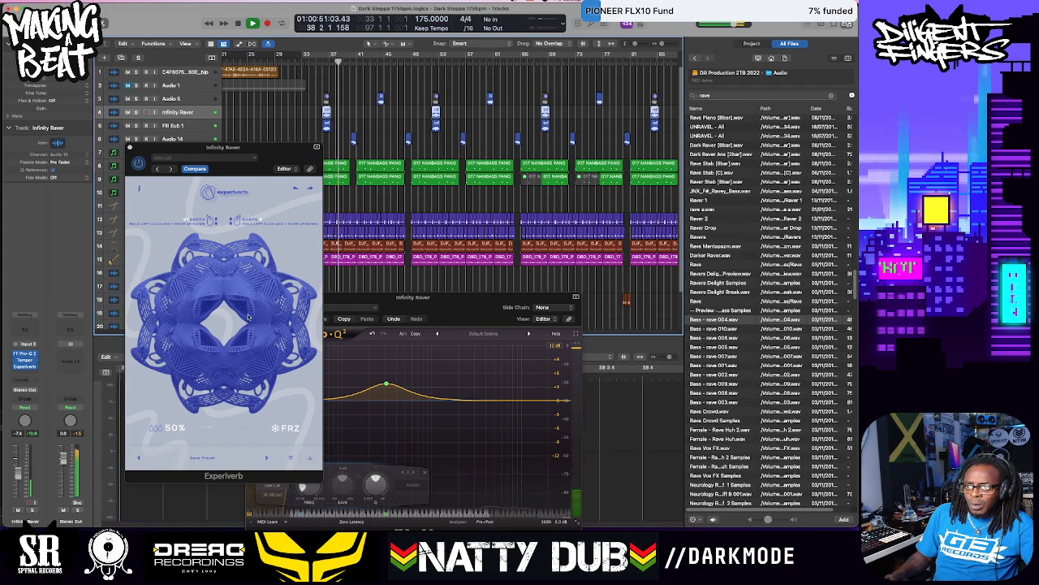
pyautogui.click(284, 148)
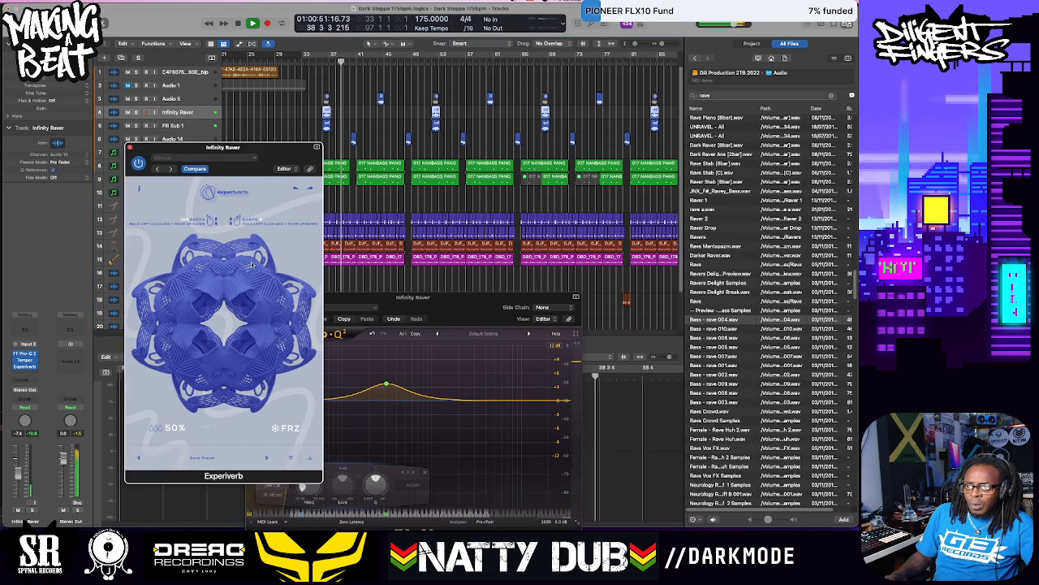
pyautogui.click(327, 79)
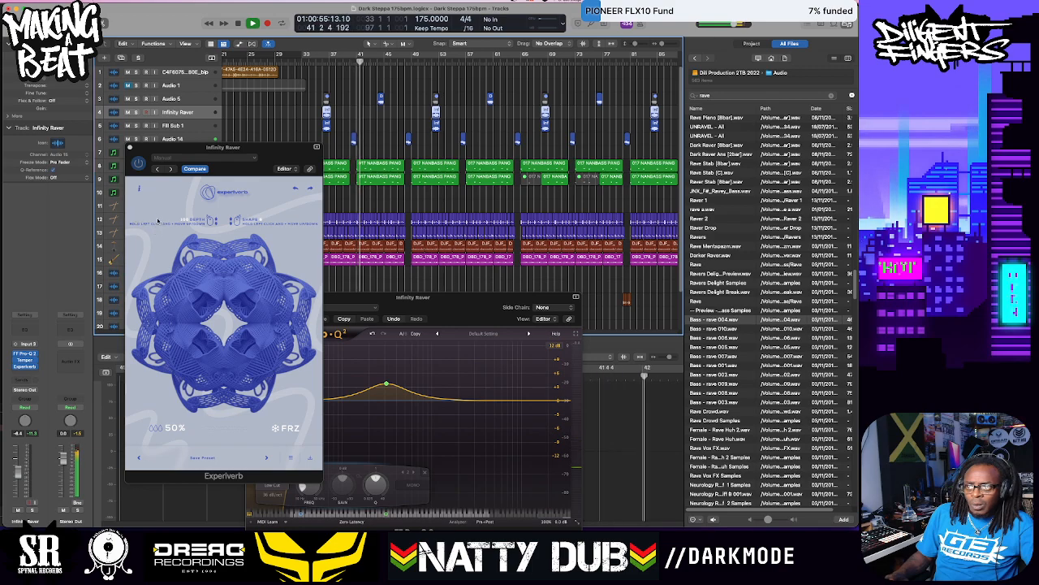
pyautogui.click(130, 148)
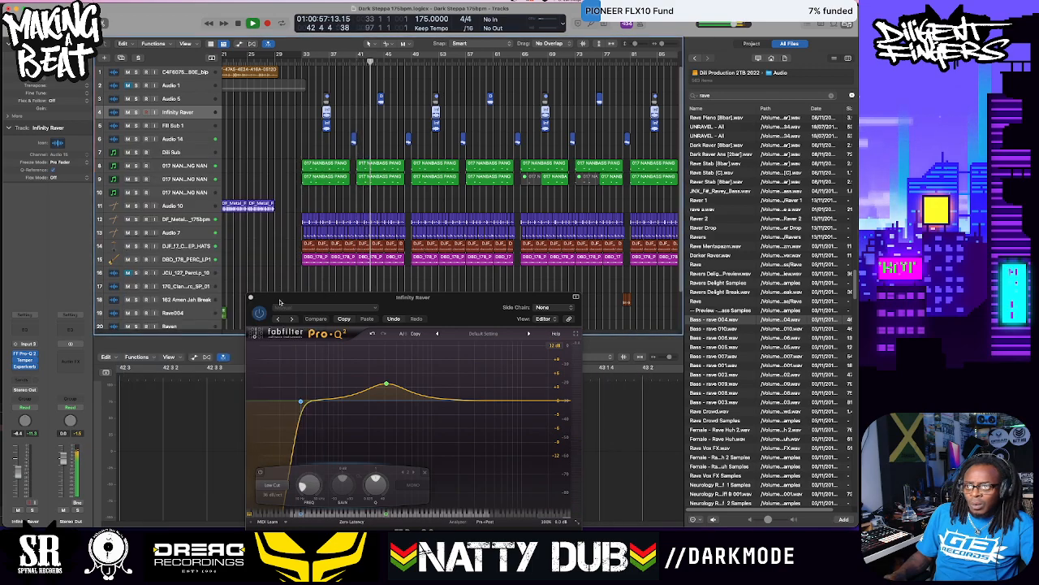
# Close the Infinity Raver Pro-Q 2 window and review the channel strips of Fill Sub 1, the lowest 017 NANBASS track and the DJF_17 creep hats
pyautogui.click(251, 298)
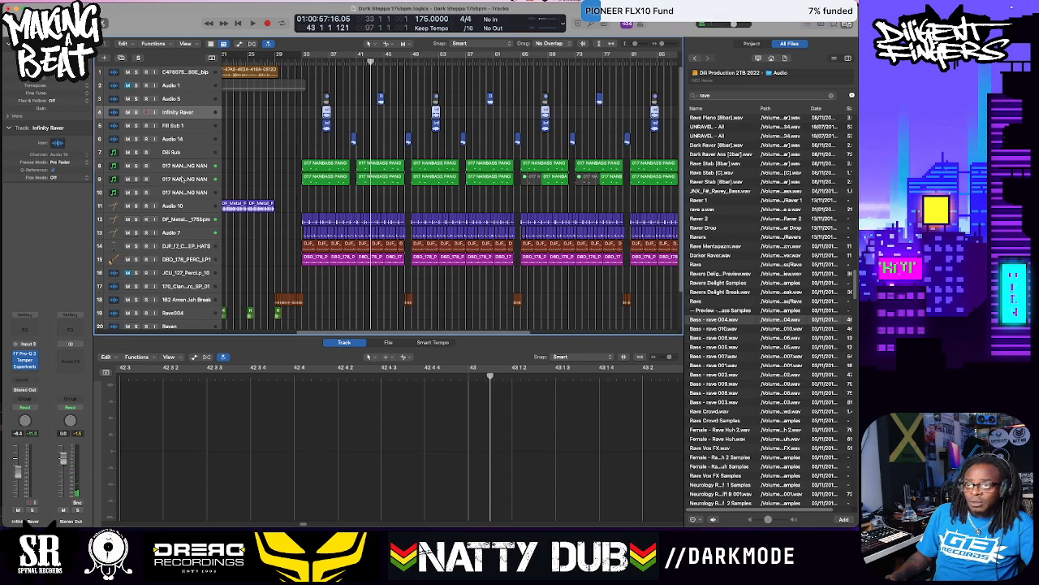
pyautogui.click(201, 127)
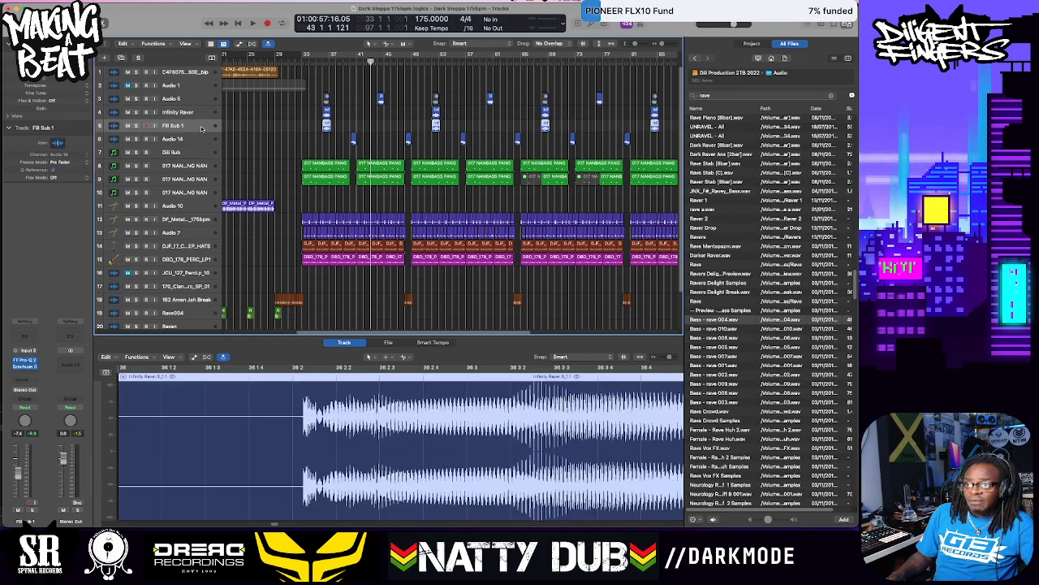
pyautogui.click(191, 194)
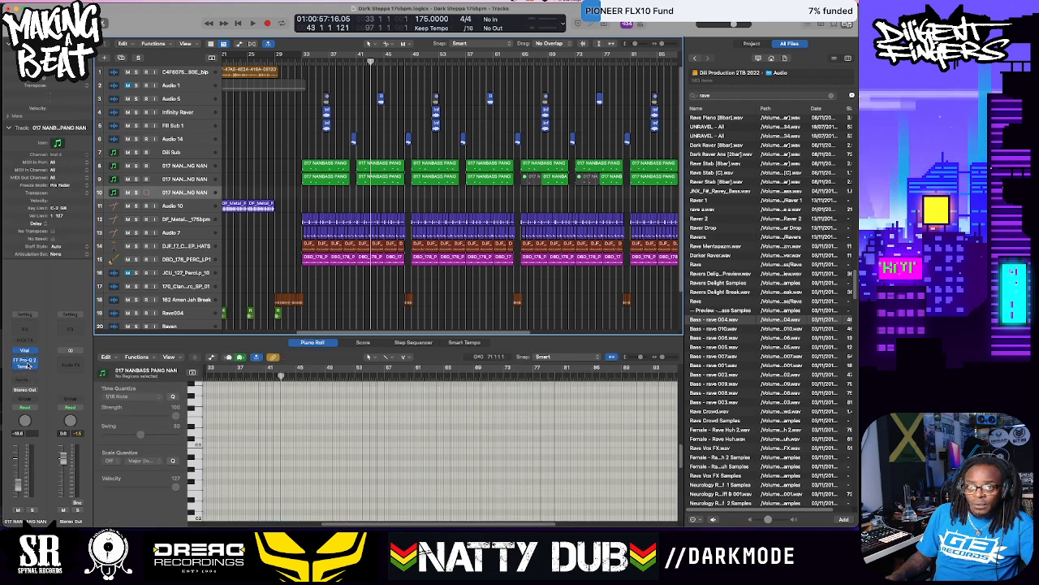
pyautogui.scroll(6, 483, 236)
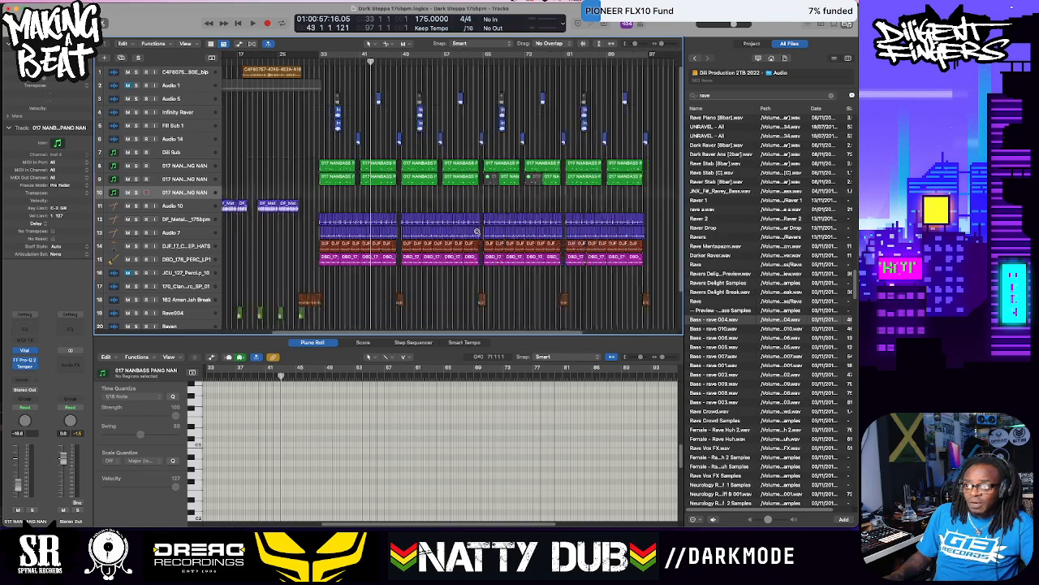
pyautogui.scroll(1, 478, 233)
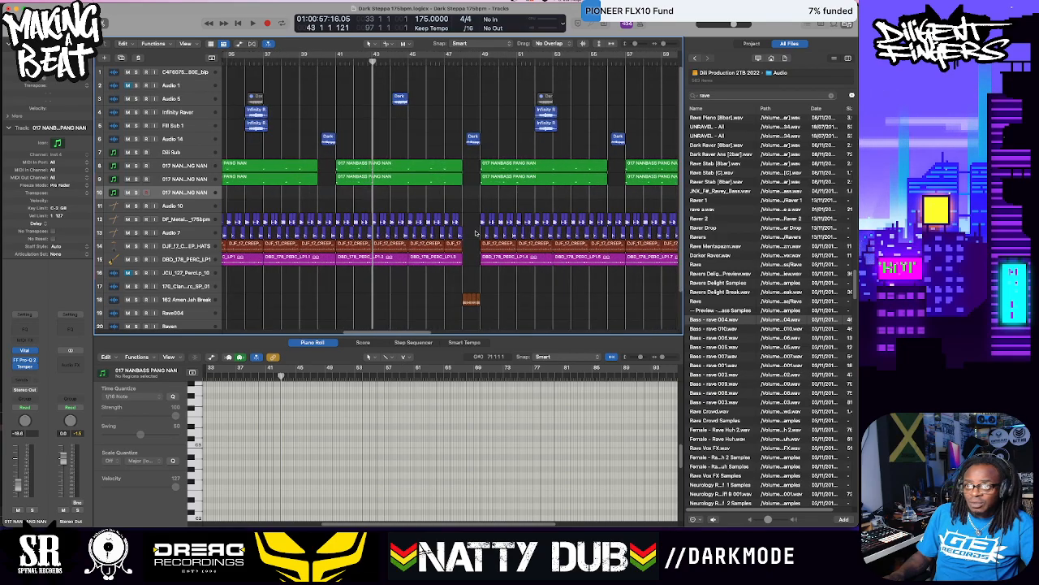
pyautogui.hscroll(-5, 307, 230)
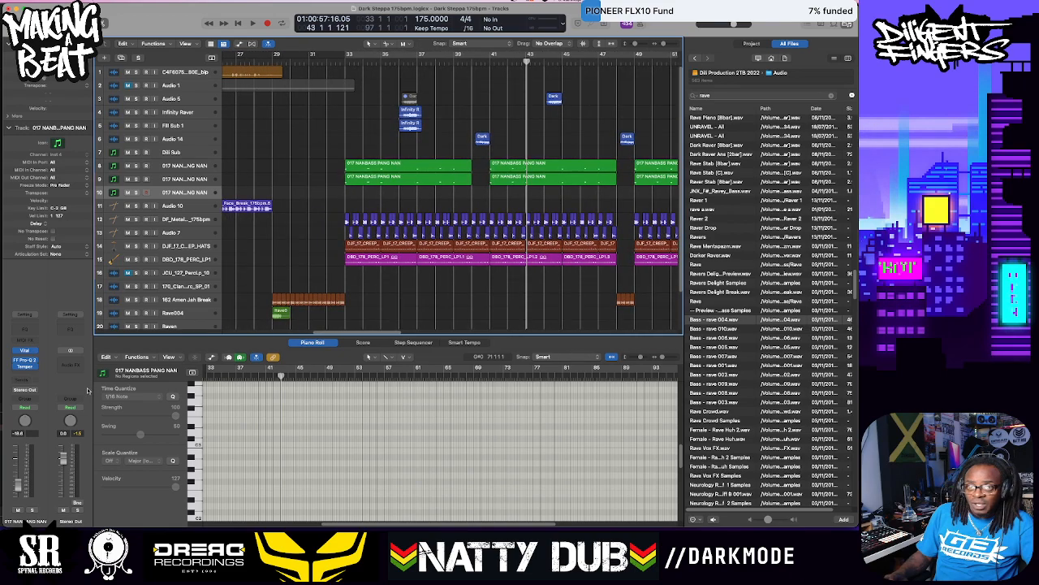
pyautogui.click(35, 362)
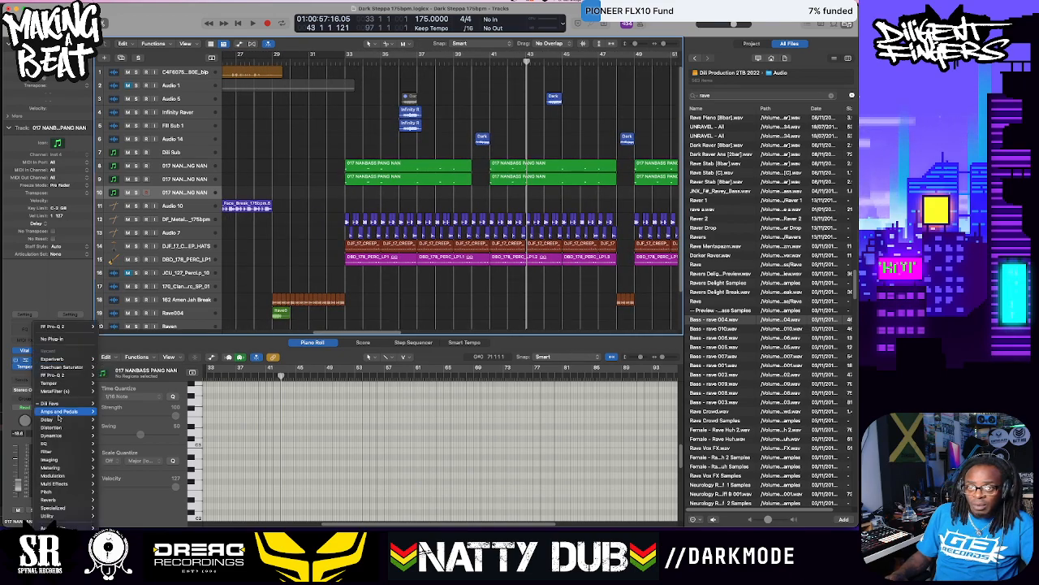
pyautogui.click(284, 164)
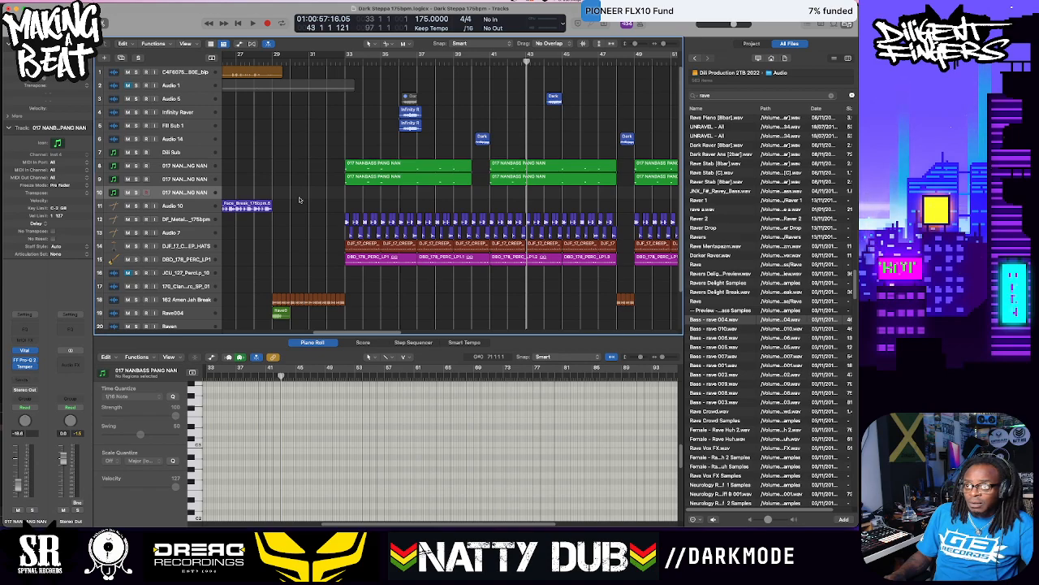
pyautogui.click(200, 248)
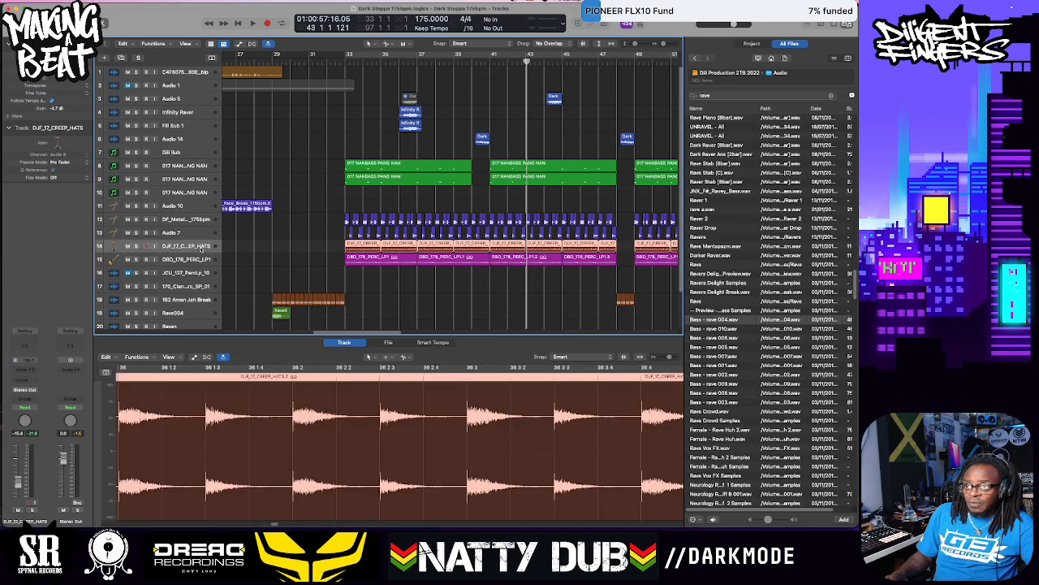
# Insert the stereo TDR Nova equalizer after Temper on track 9's bass instrument channel and reposition its window below the bass regions
pyautogui.click(197, 178)
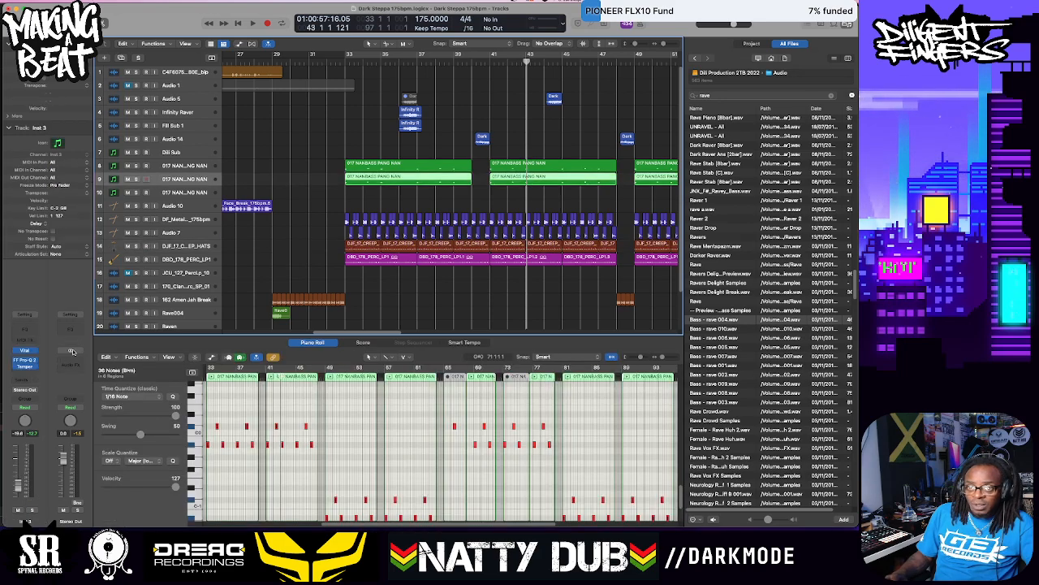
pyautogui.click(28, 374)
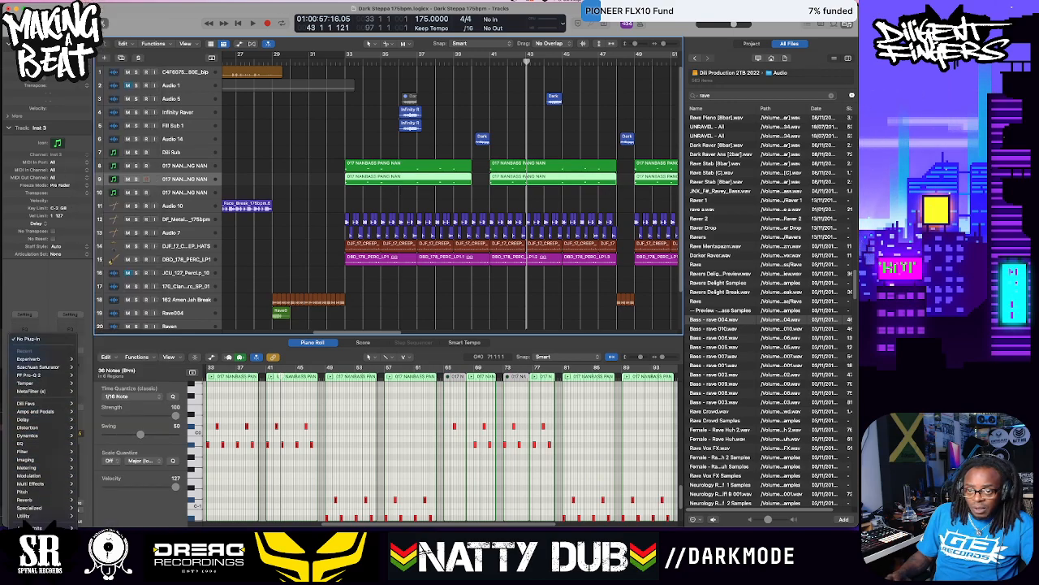
pyautogui.moveTo(33, 526)
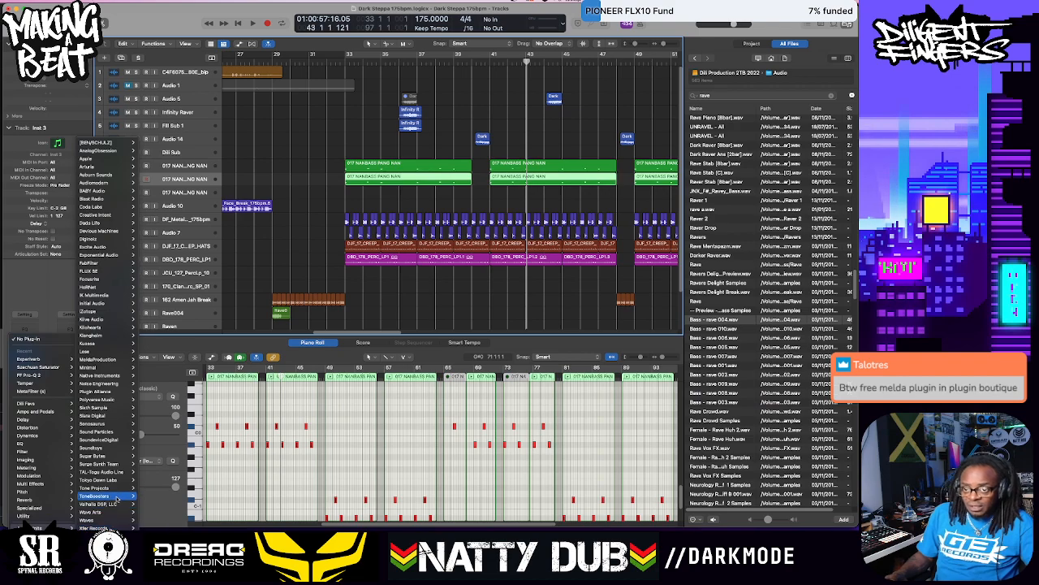
pyautogui.moveTo(113, 480)
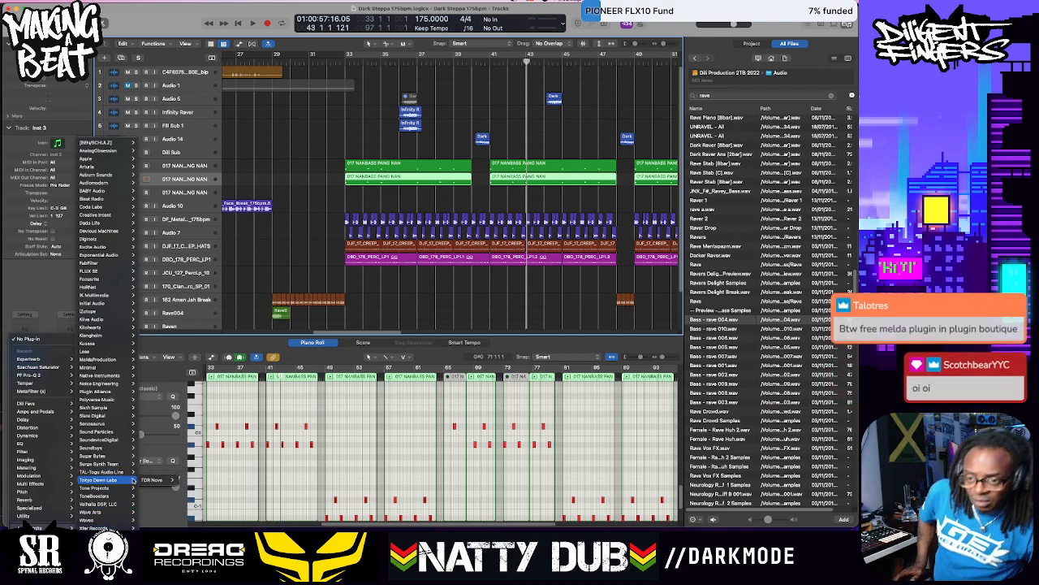
pyautogui.moveTo(146, 480)
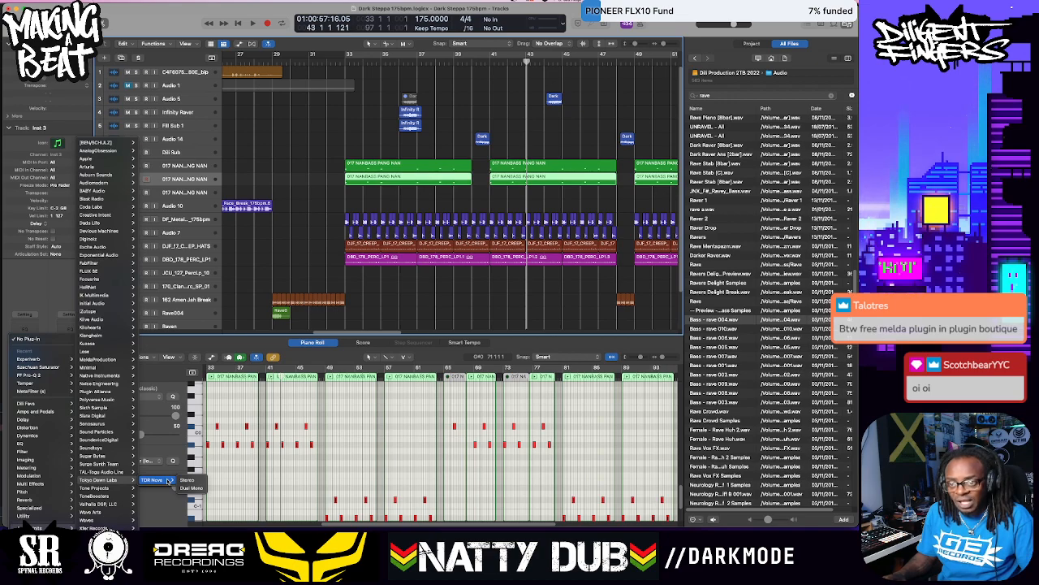
pyautogui.click(185, 480)
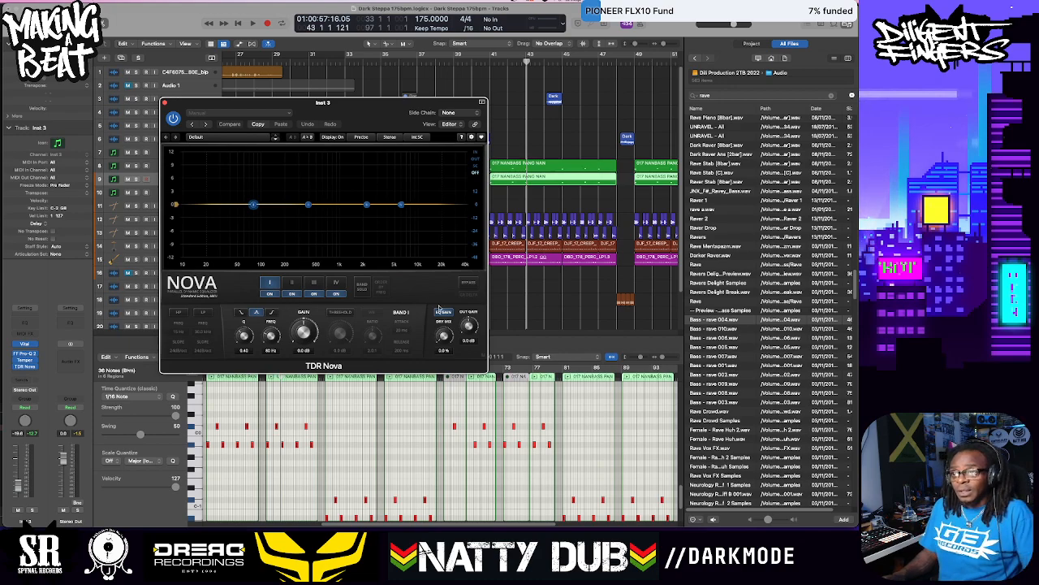
pyautogui.moveTo(365, 120); pyautogui.dragTo(409, 289)
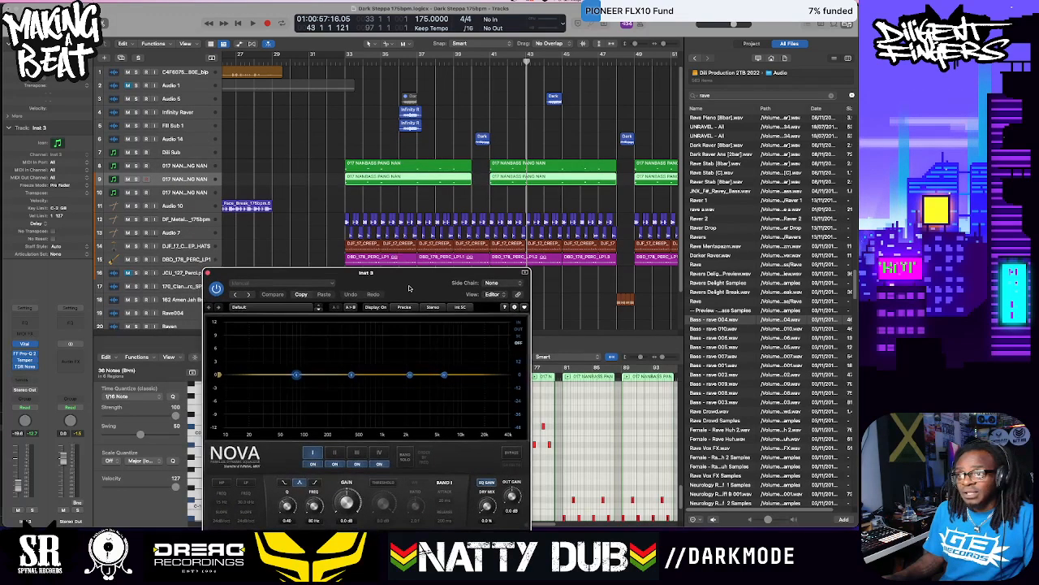
# Play from bar 33 and pull TDR Nova's band I down to about -2.6 dB at about 87 Hz
pyautogui.click(346, 63)
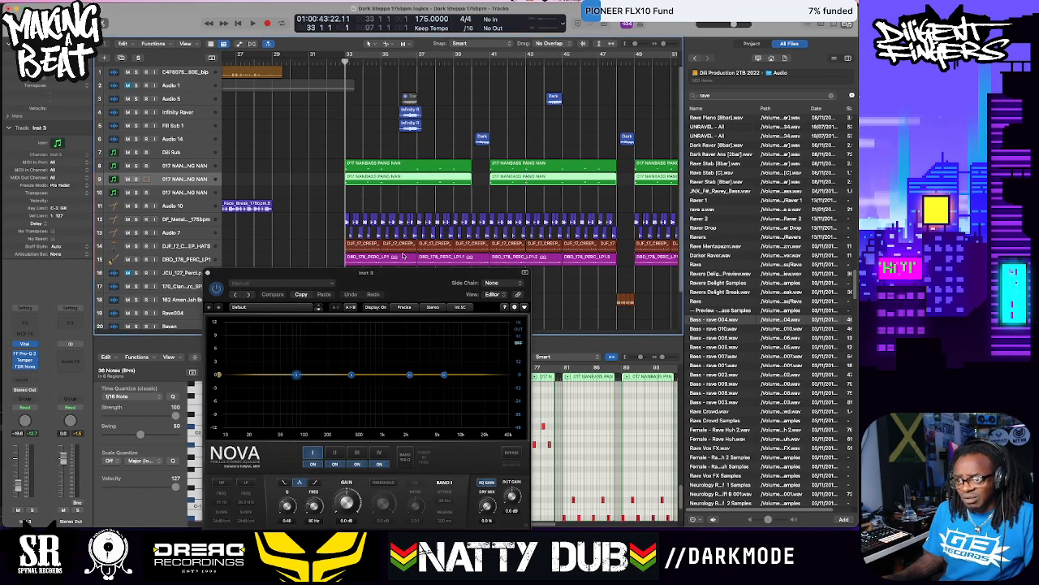
pyautogui.press('space')
pyautogui.moveTo(337, 273); pyautogui.dragTo(248, 205)
pyautogui.moveTo(206, 306); pyautogui.dragTo(212, 317)
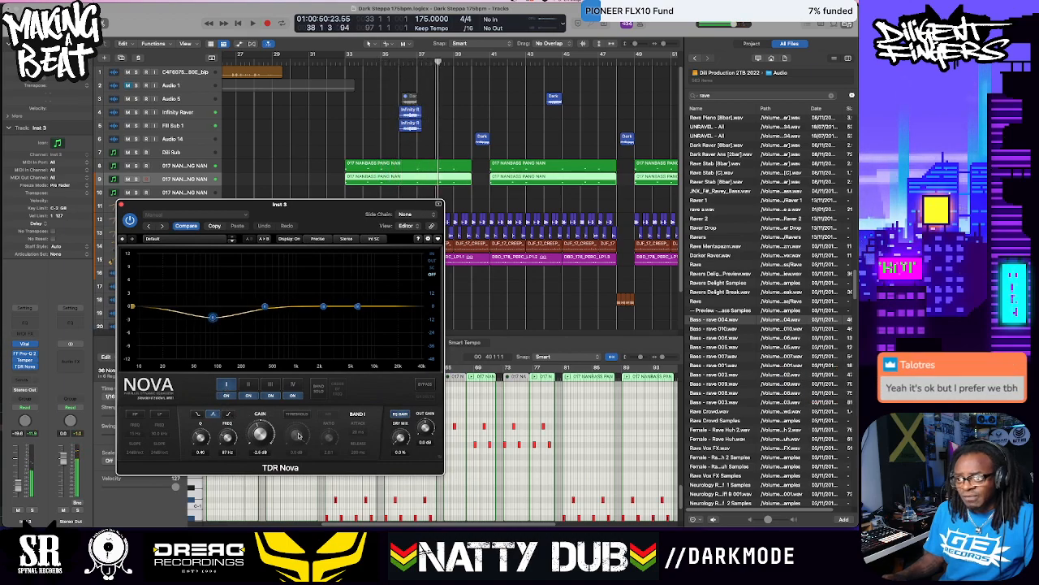
# Enable band I's threshold and lower it to about -11.9 dB during playback, then stop the song
pyautogui.click(299, 415)
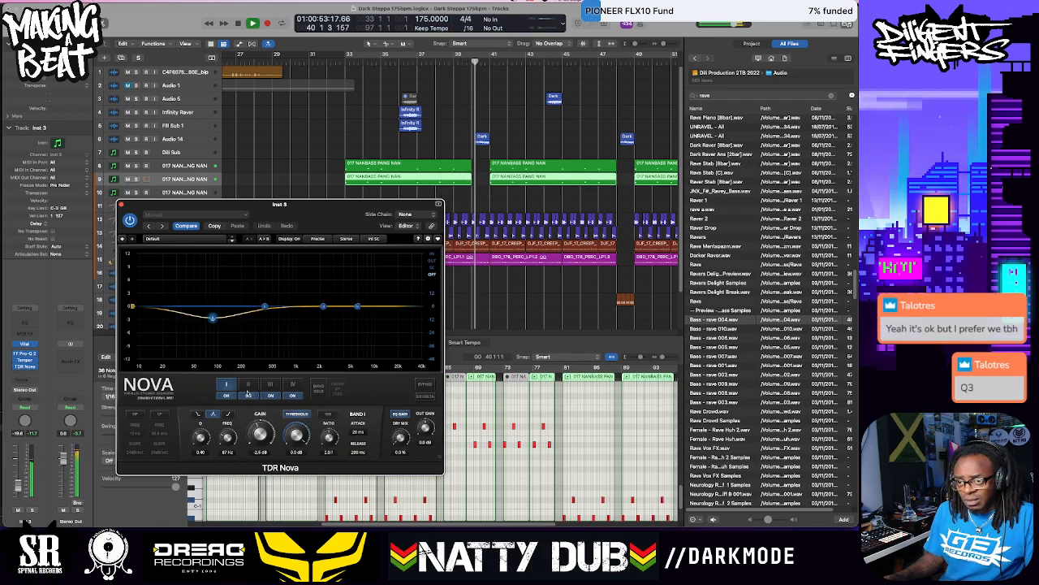
pyautogui.moveTo(298, 435); pyautogui.dragTo(297, 449)
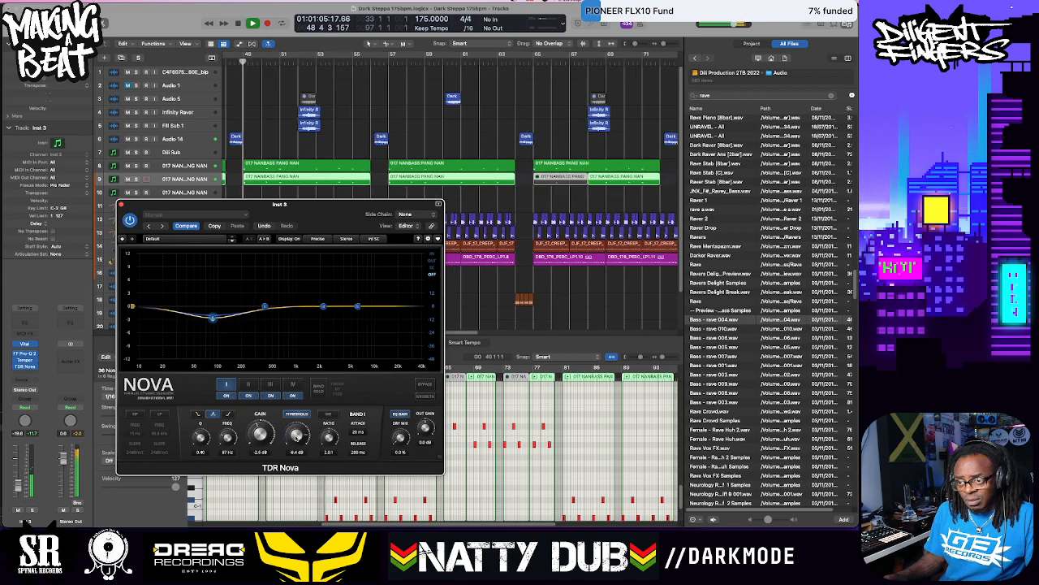
pyautogui.moveTo(296, 439); pyautogui.dragTo(296, 449)
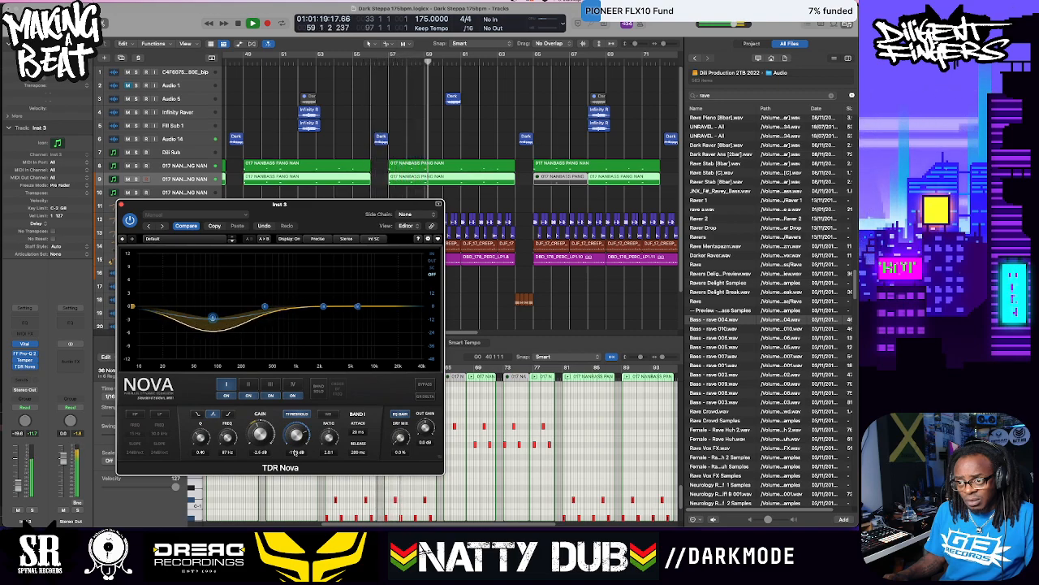
pyautogui.press('space')
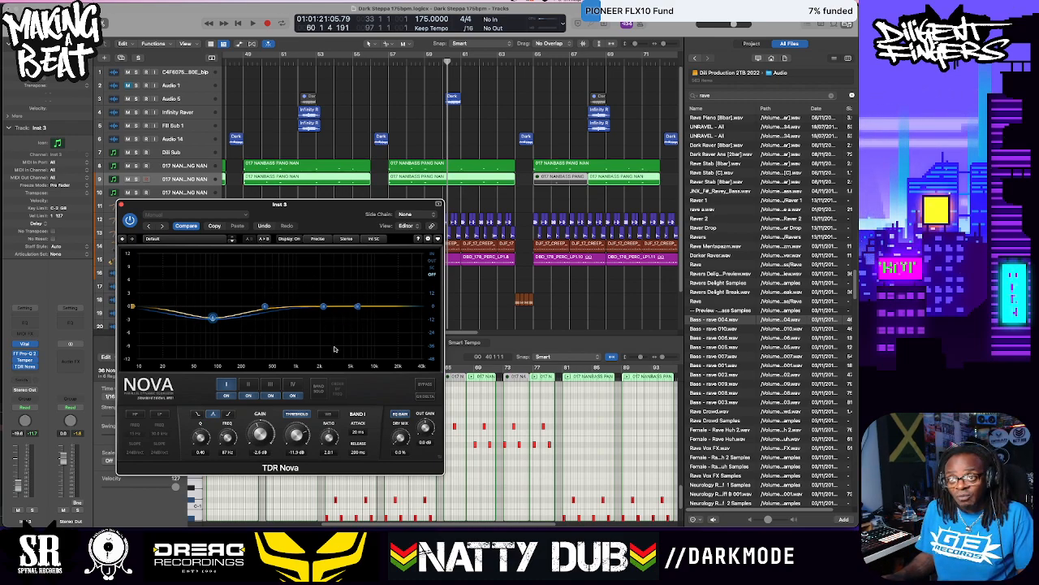
# Audition the dynamic cut, lower band I's gain to about -3.2 dB, and close the TDR Nova window
pyautogui.press('space')
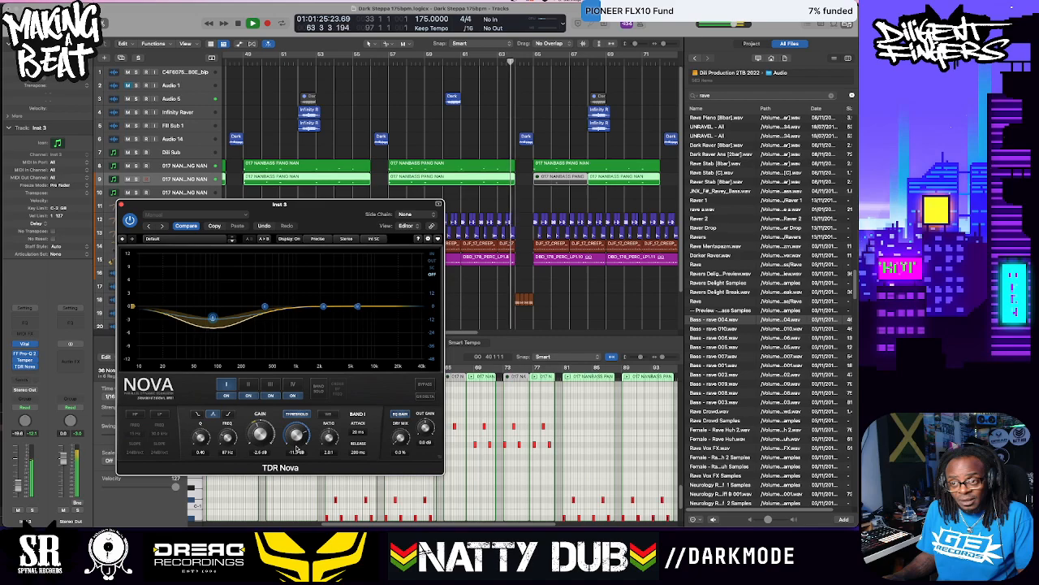
pyautogui.press('space')
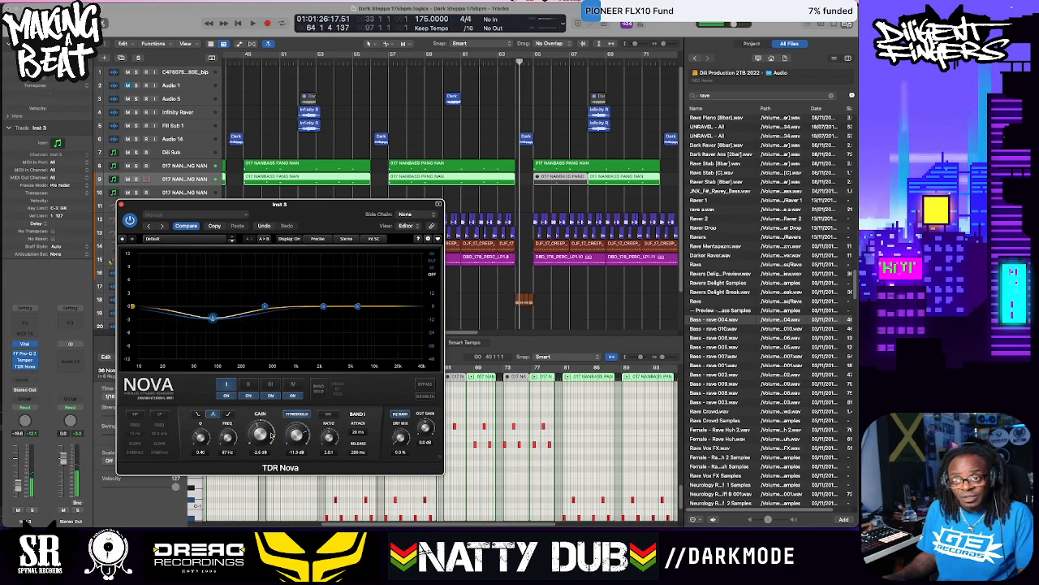
pyautogui.press('space')
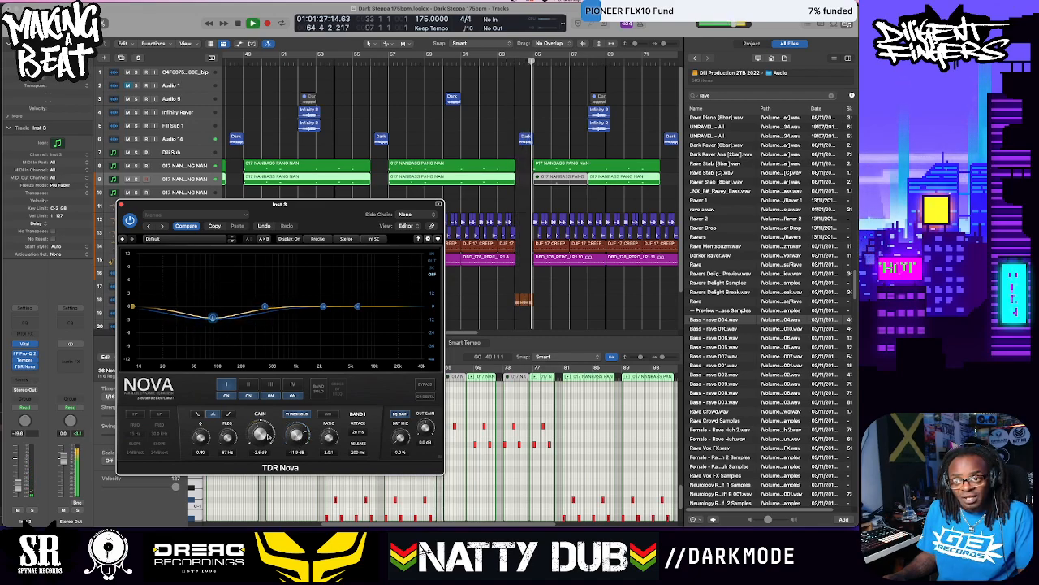
pyautogui.press('space')
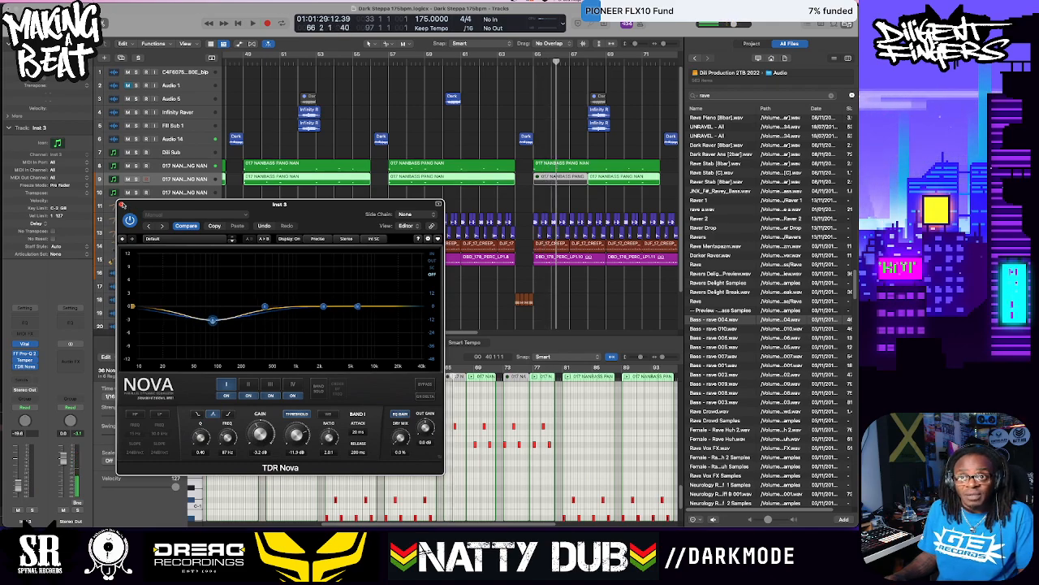
pyautogui.click(122, 204)
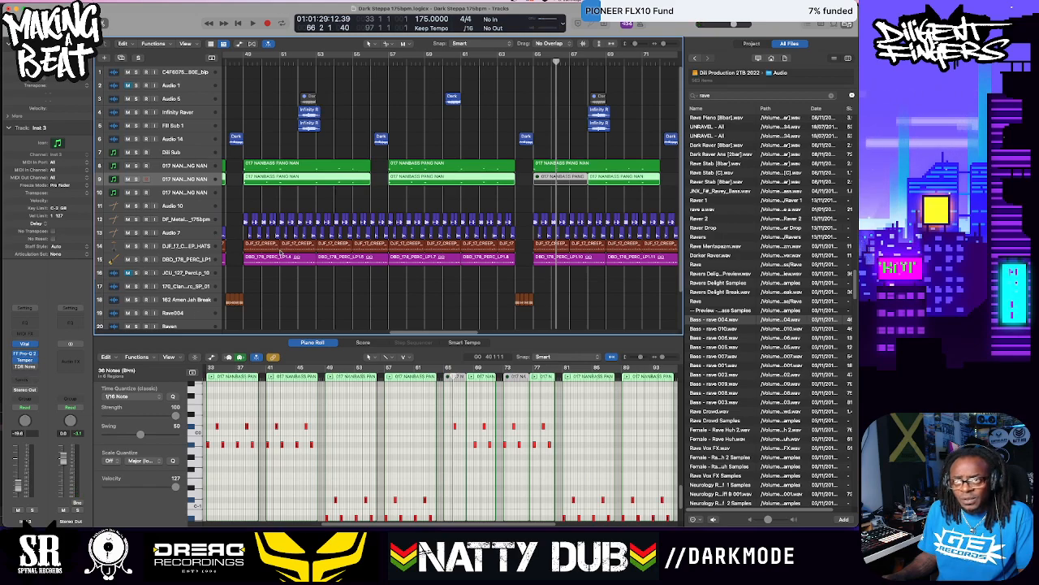
# Move the playhead to bar 49, view the MDynamicEq product page in the browser, and return to Logic Pro
pyautogui.click(244, 62)
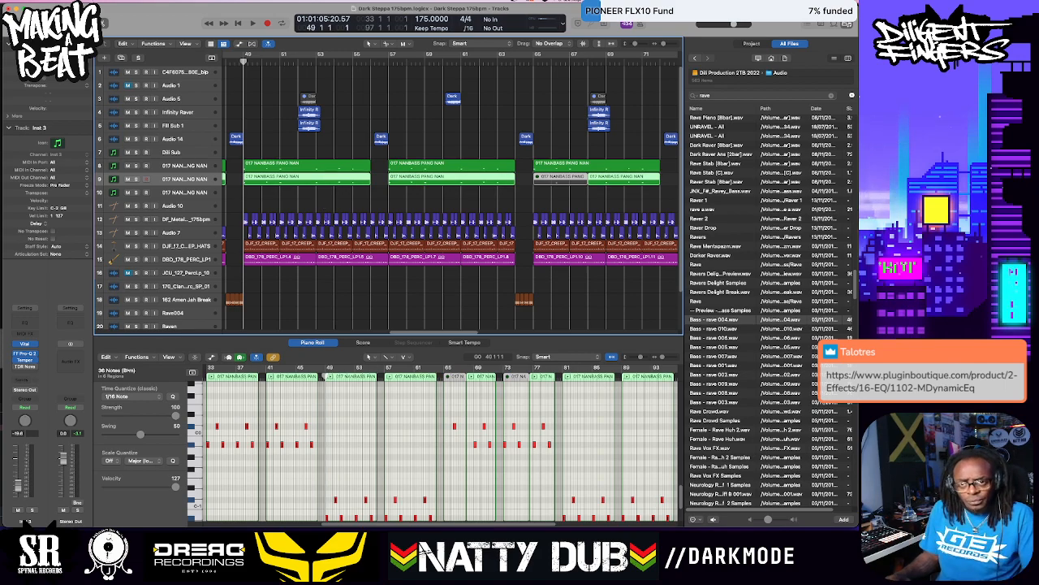
pyautogui.click(183, 317)
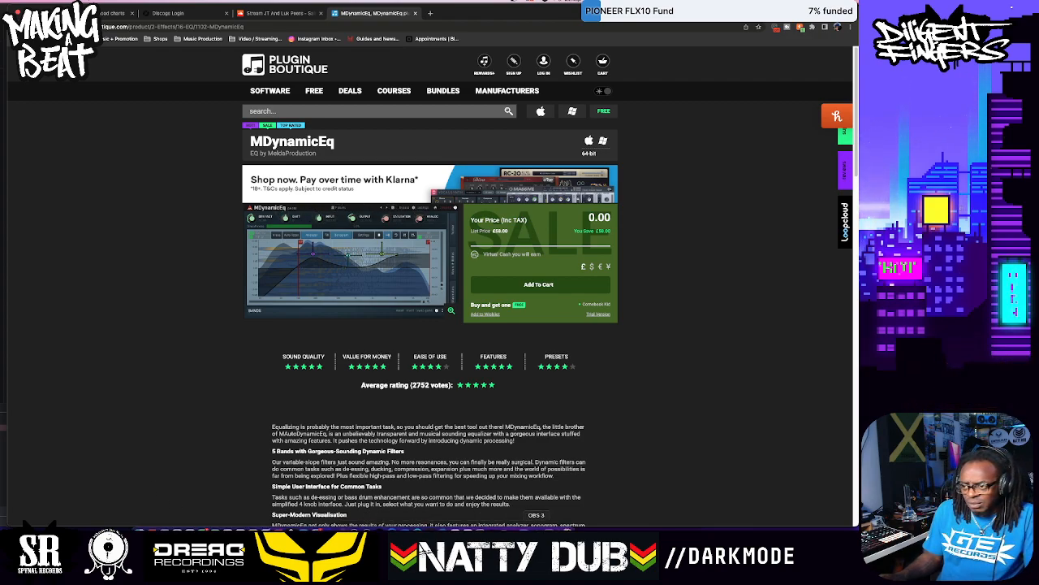
pyautogui.click(549, 529)
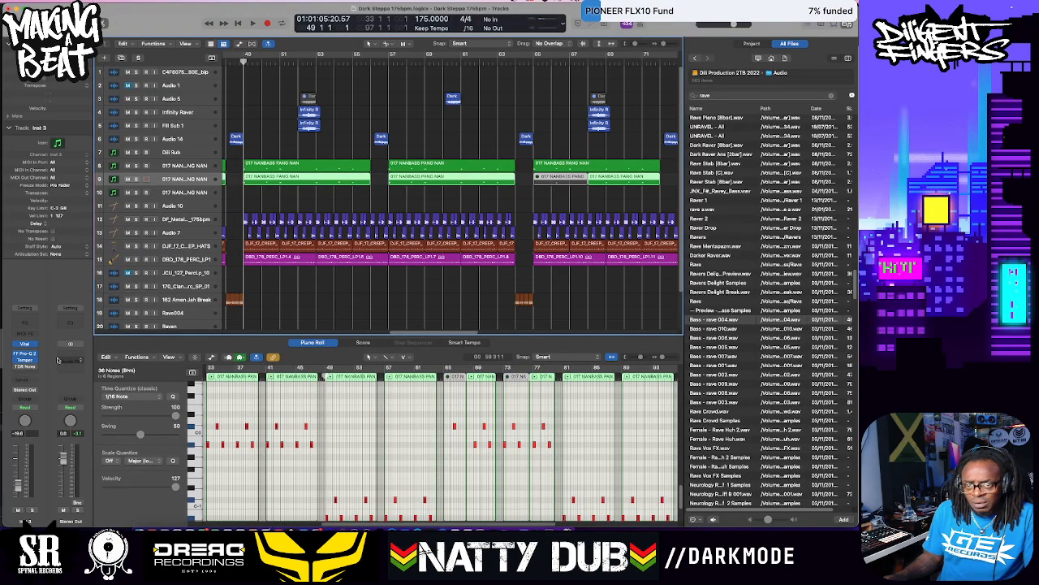
# Look for MDynamicEq among the MeldaProduction Audio Unit effects, rechecking its product page in the browser, and leave the list without choosing a plug-in
pyautogui.click(35, 366)
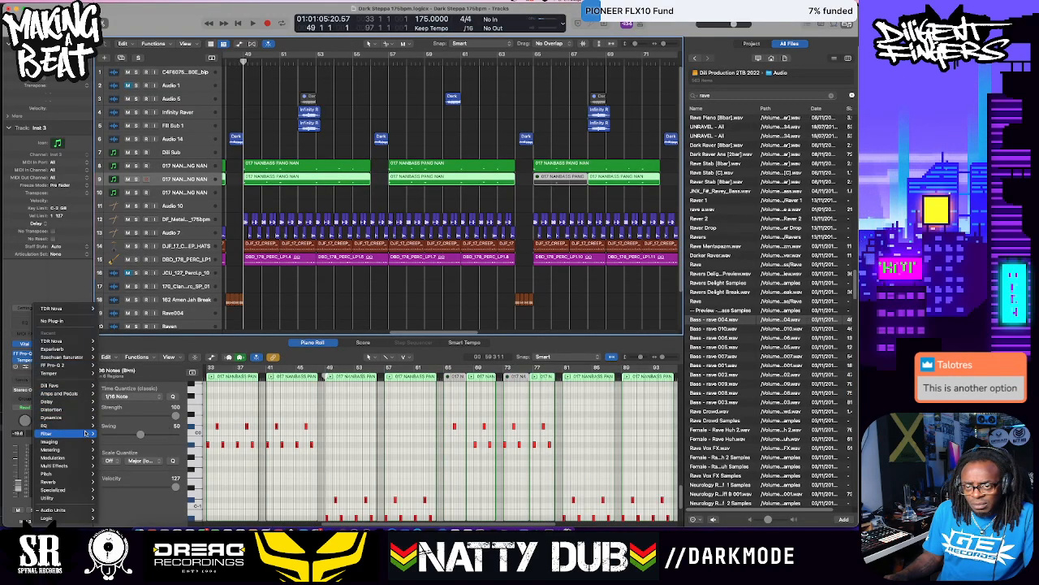
pyautogui.moveTo(53, 509)
pyautogui.moveTo(119, 415)
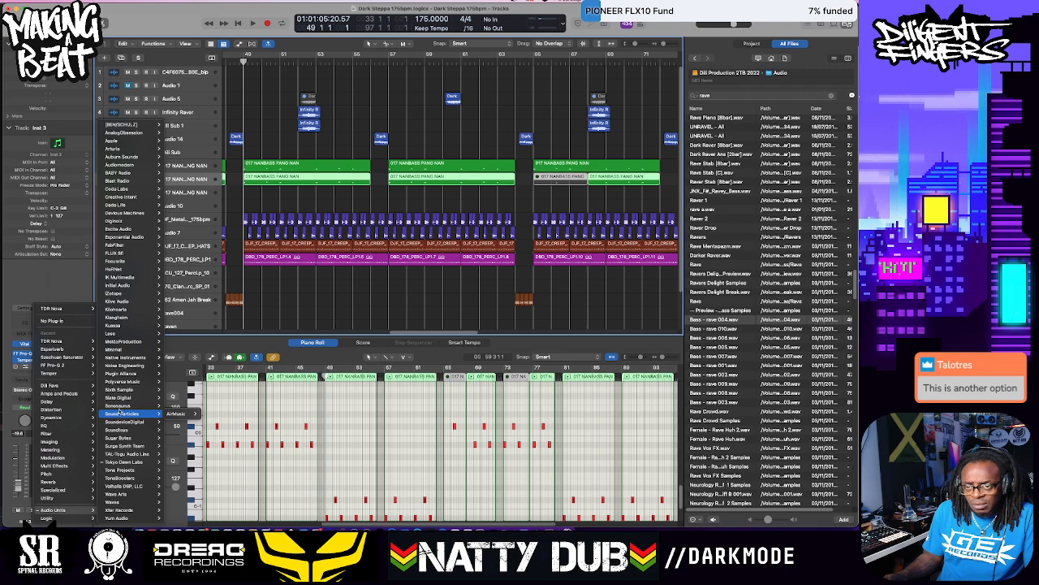
pyautogui.moveTo(140, 342)
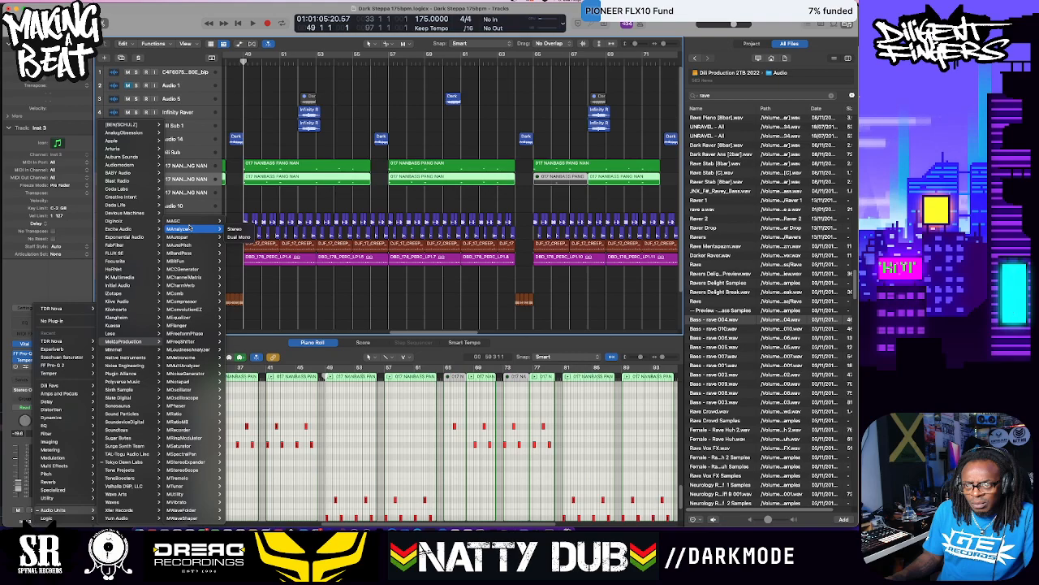
pyautogui.moveTo(187, 350)
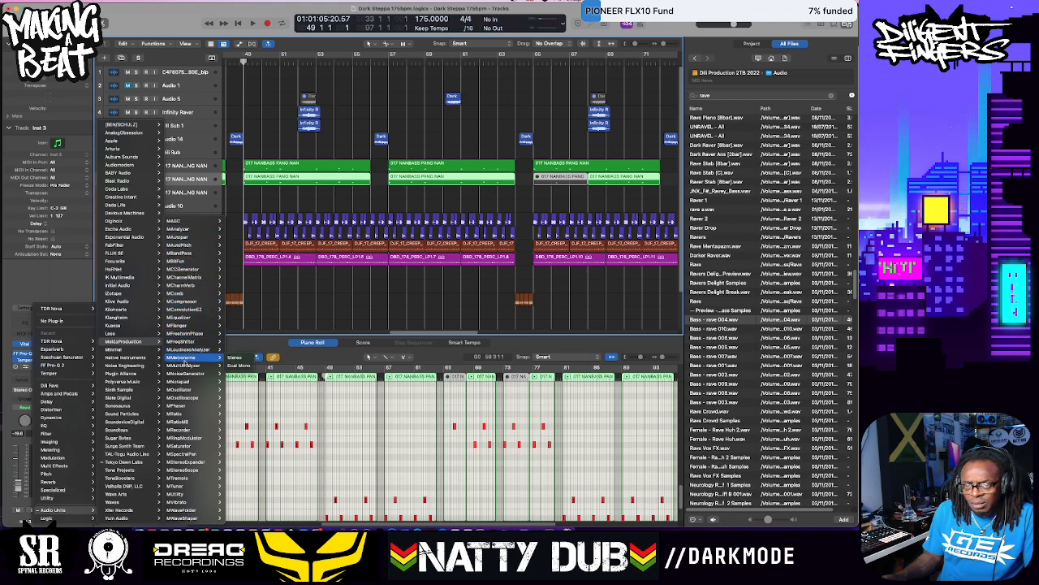
pyautogui.moveTo(187, 374)
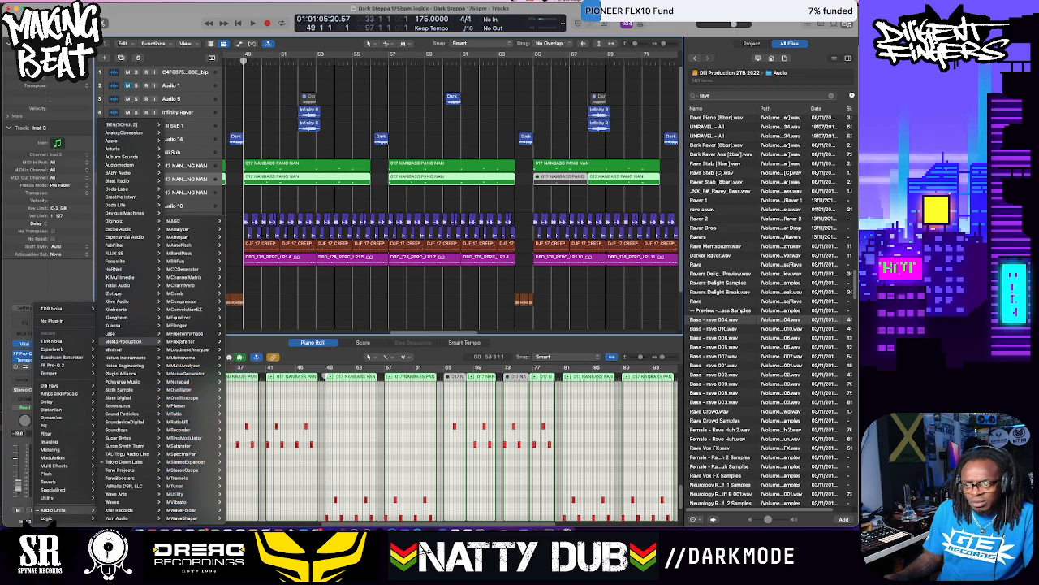
pyautogui.press('super+Tab')
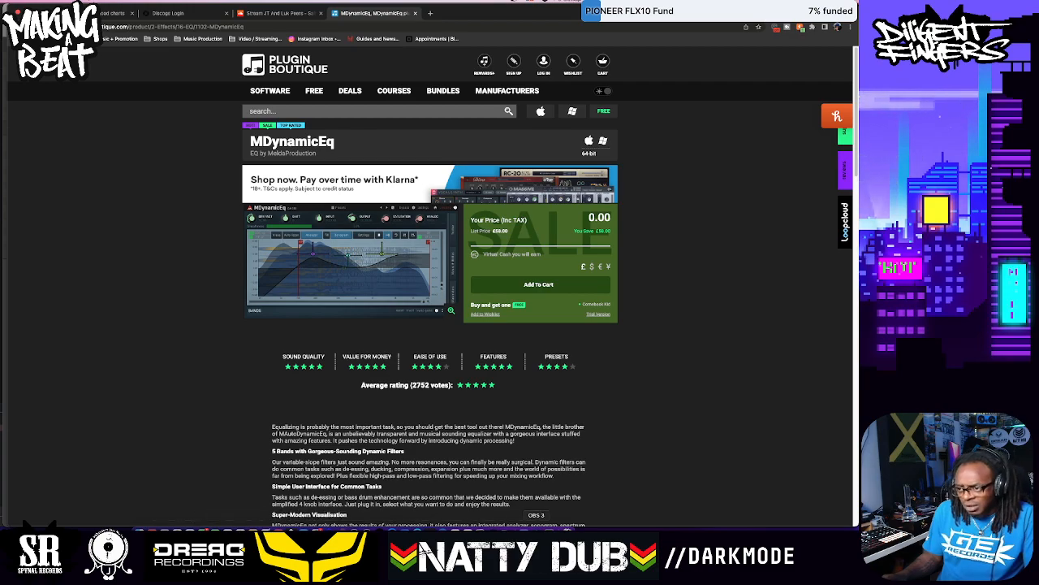
pyautogui.click(549, 537)
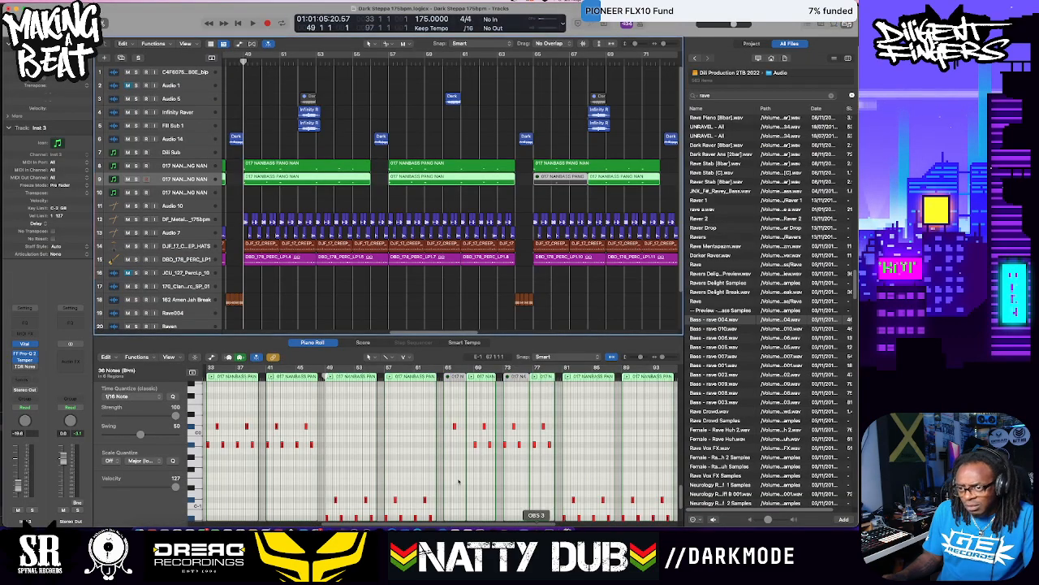
pyautogui.click(34, 368)
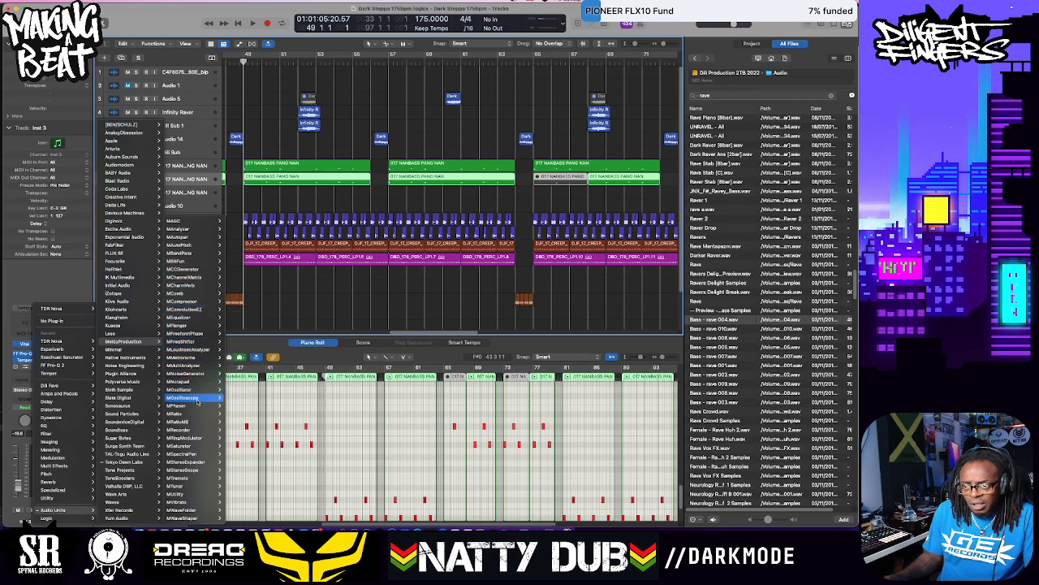
pyautogui.moveTo(198, 519)
pyautogui.moveTo(210, 228)
pyautogui.moveTo(199, 288)
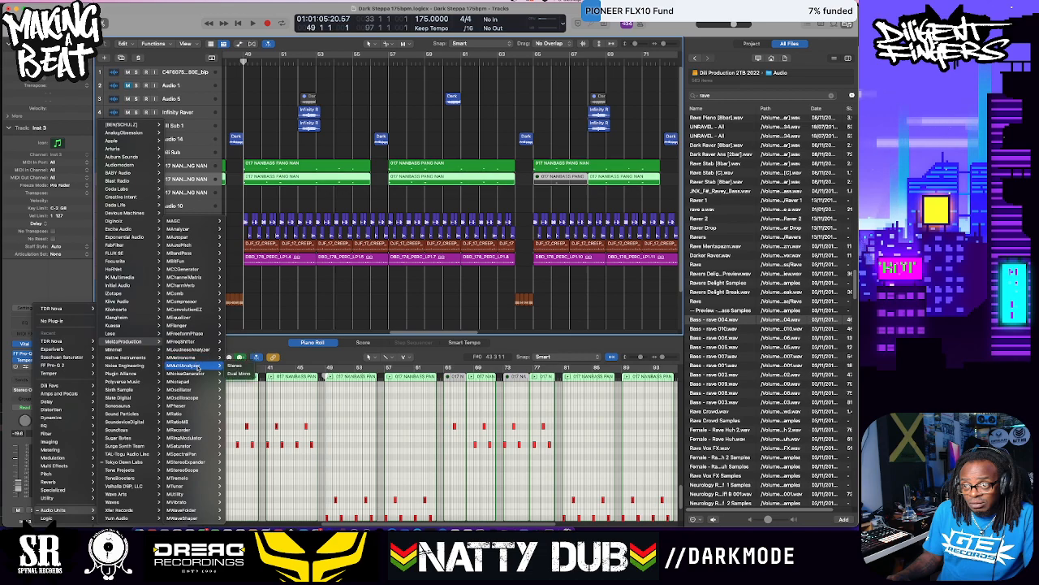
pyautogui.click(197, 15)
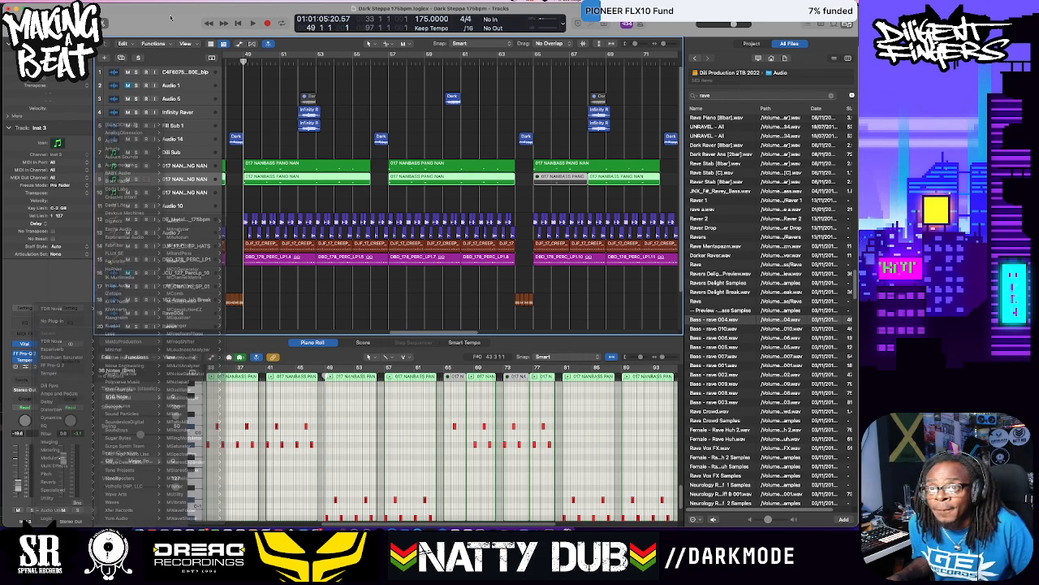
# Audition briefly from bar 49, then zoom out the arrangement and play the drop from bar 33
pyautogui.press('space')
pyautogui.press('space')
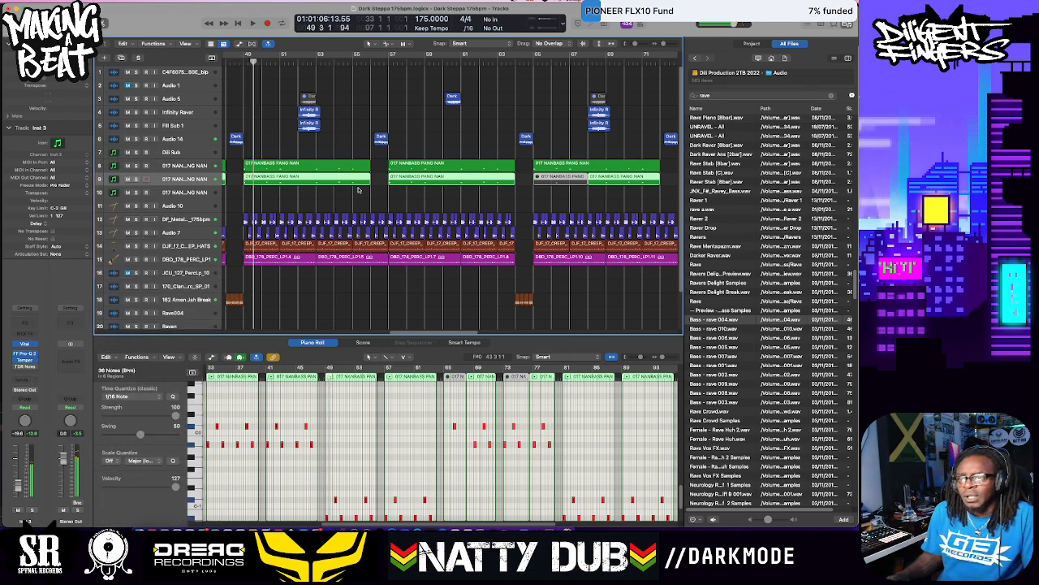
pyautogui.hscroll(-2, 358, 187)
pyautogui.scroll(-4, 358, 187)
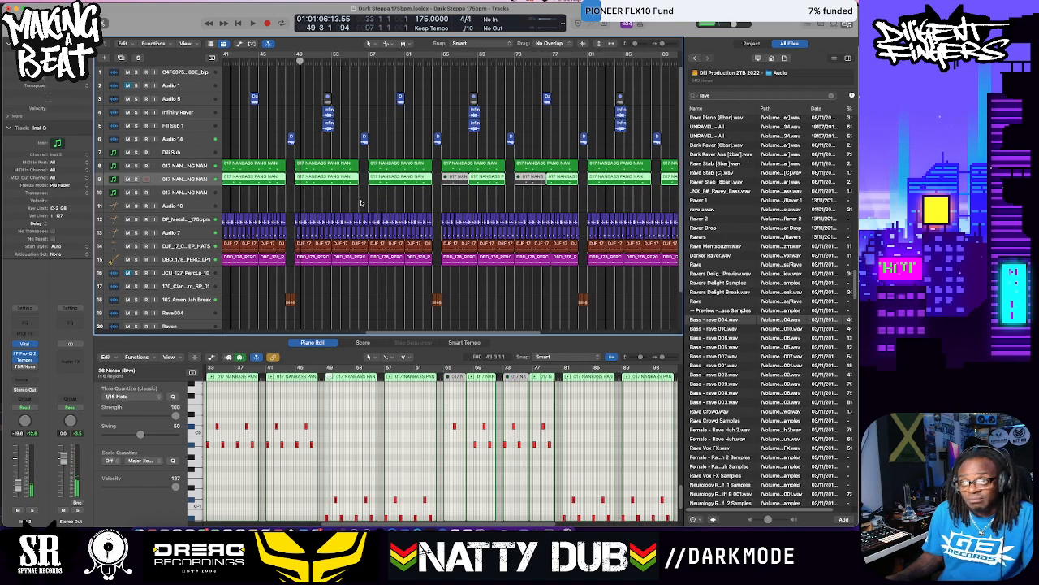
pyautogui.hscroll(-5, 362, 203)
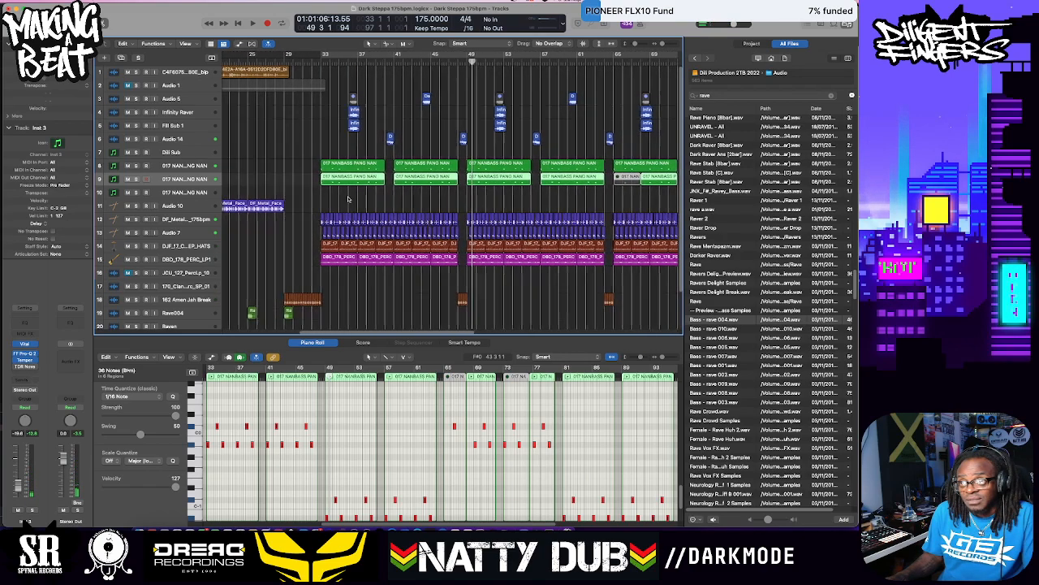
pyautogui.click(322, 63)
pyautogui.press('space')
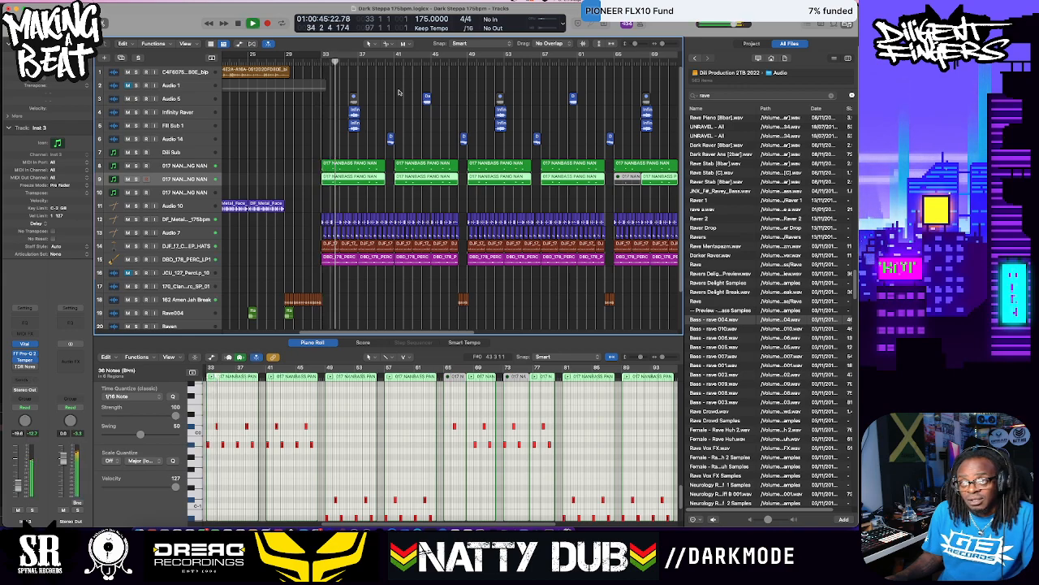
# Raise the volume of the DJF_17_CREEP_HATS track during playback and select the metal break track for comparison
pyautogui.click(186, 246)
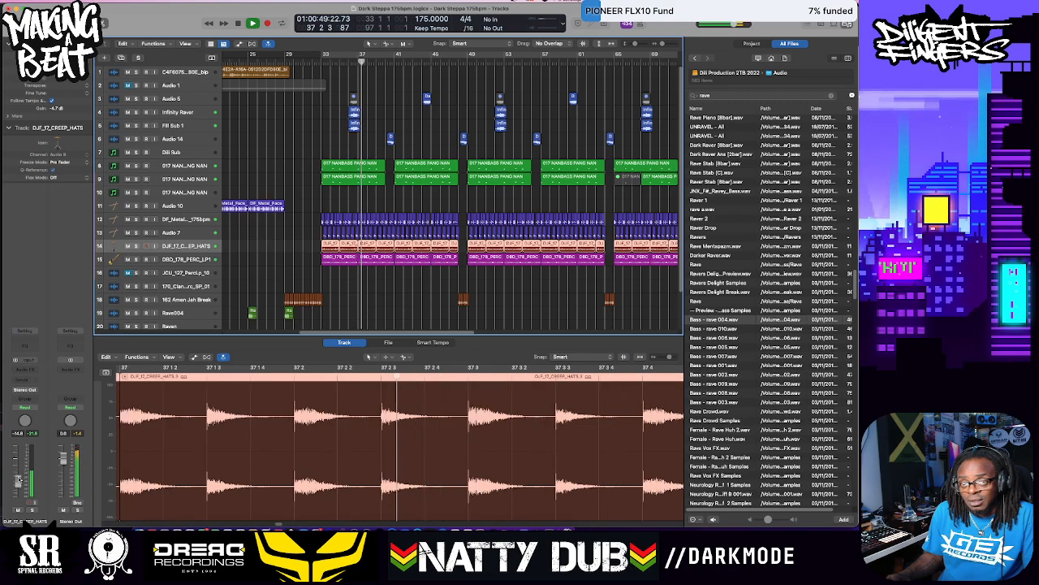
pyautogui.moveTo(20, 479); pyautogui.dragTo(18, 471)
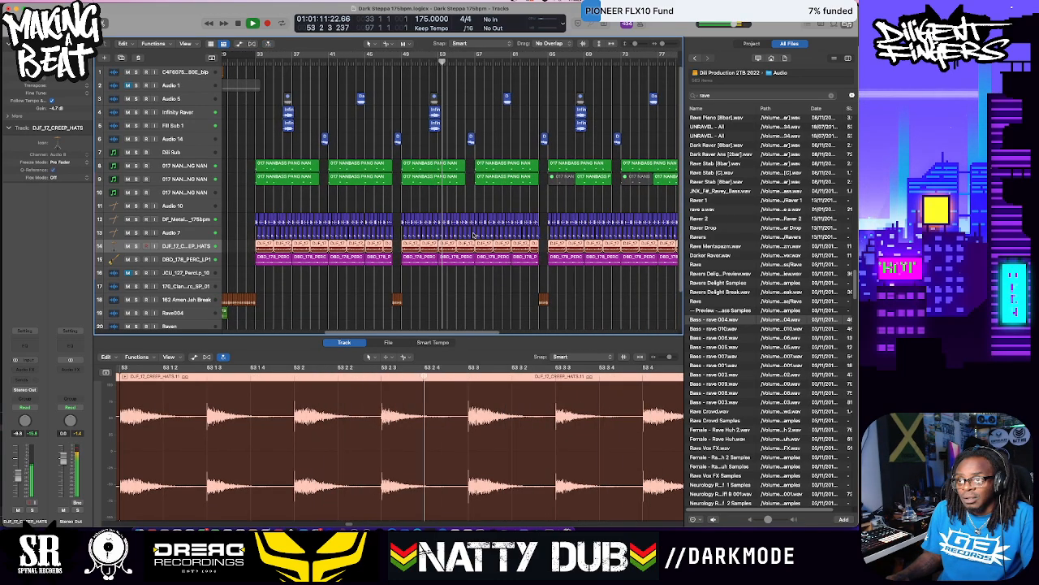
pyautogui.click(213, 220)
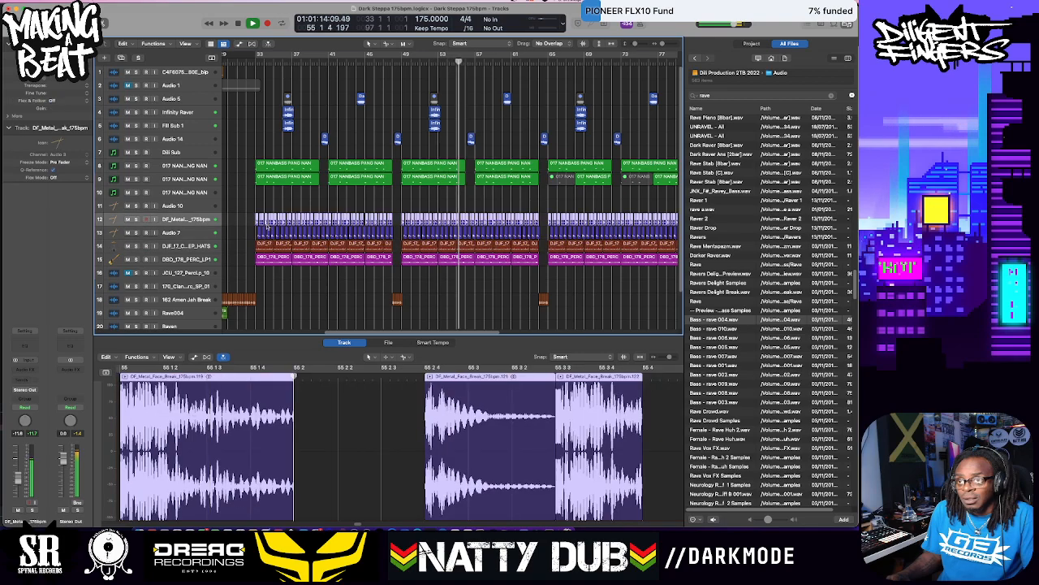
# Briefly solo the upper of the NANBASS tracks (track 8) to identify it and rename it 017 NANBASS Sub
pyautogui.click(201, 179)
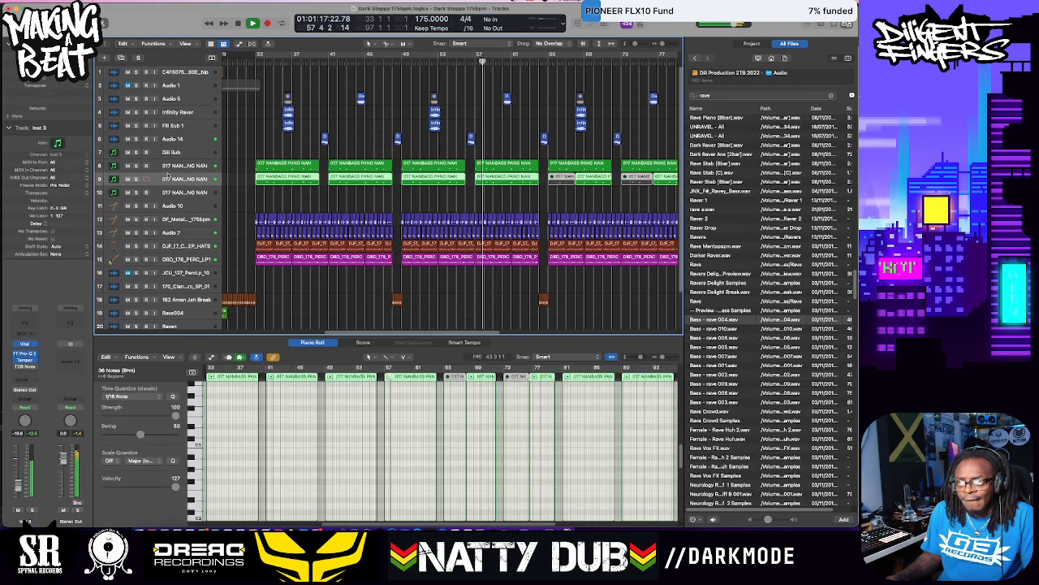
pyautogui.click(138, 167)
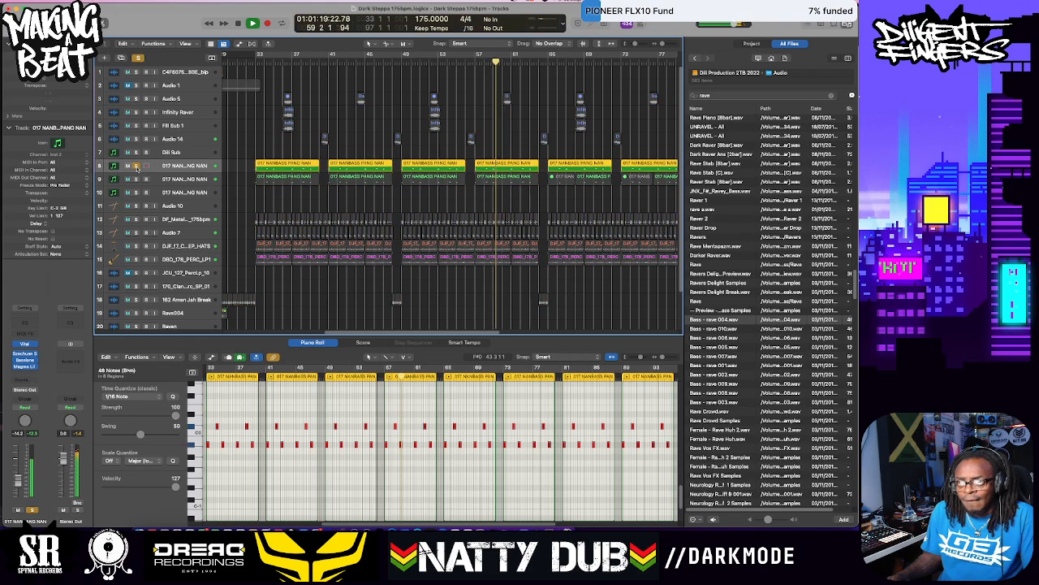
pyautogui.doubleClick(192, 165)
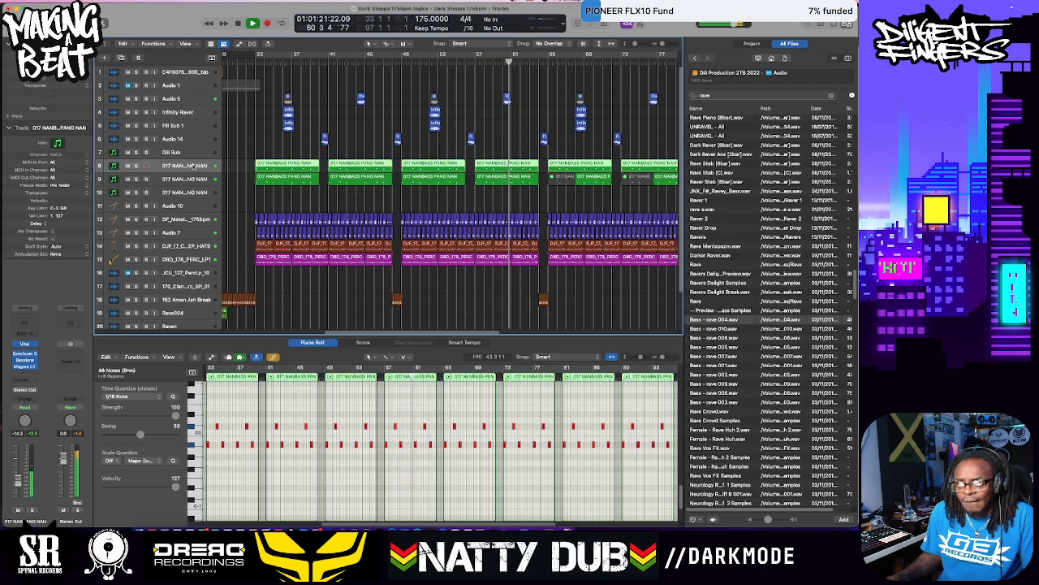
pyautogui.moveTo(199, 164); pyautogui.dragTo(219, 165)
pyautogui.write('Sub')
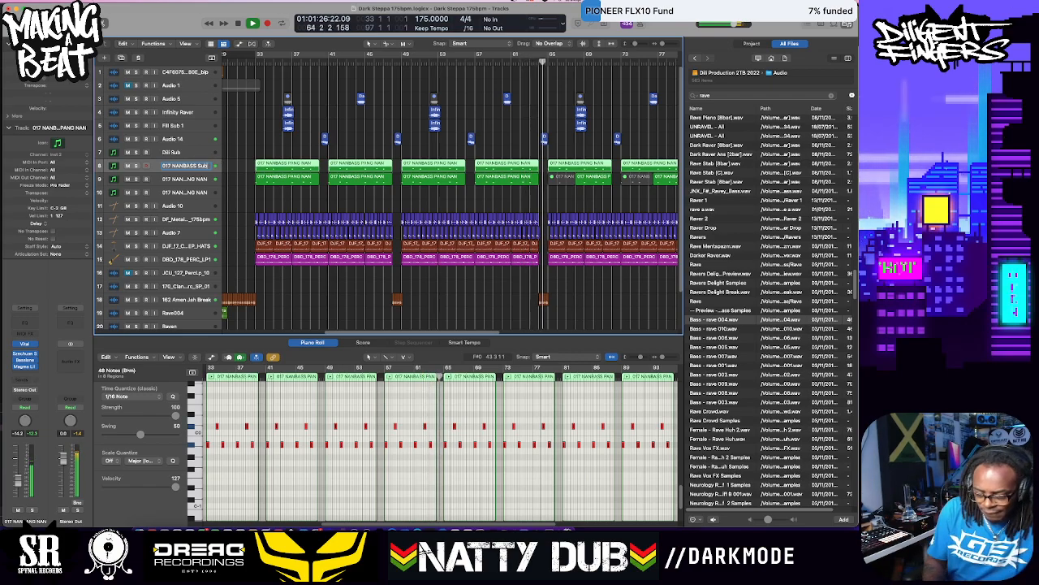
pyautogui.press('Return')
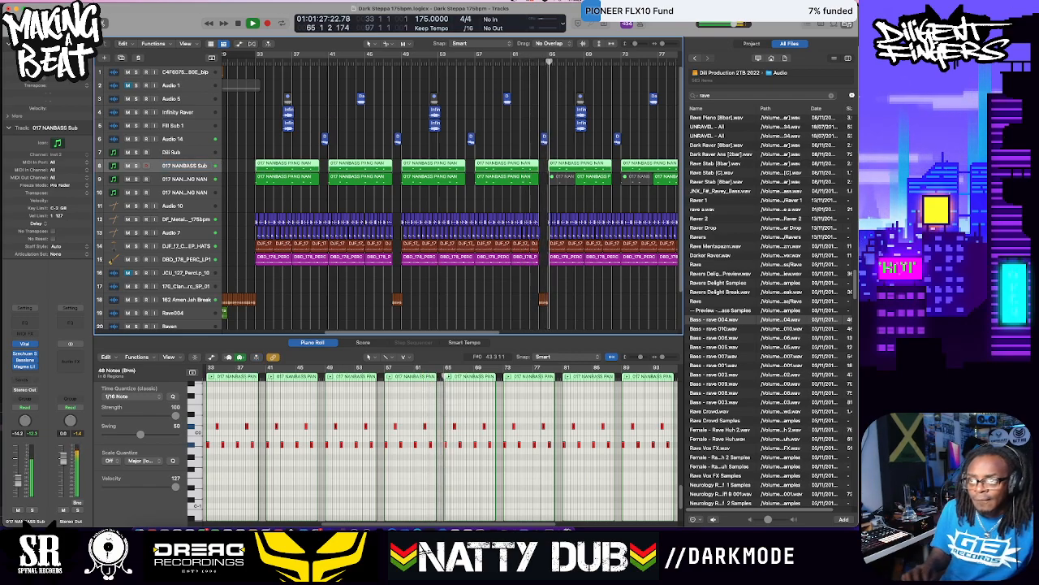
# Name the regions on the 017 NANBASS Sub track after their track, cancelling any new-project request
pyautogui.press('super+n')
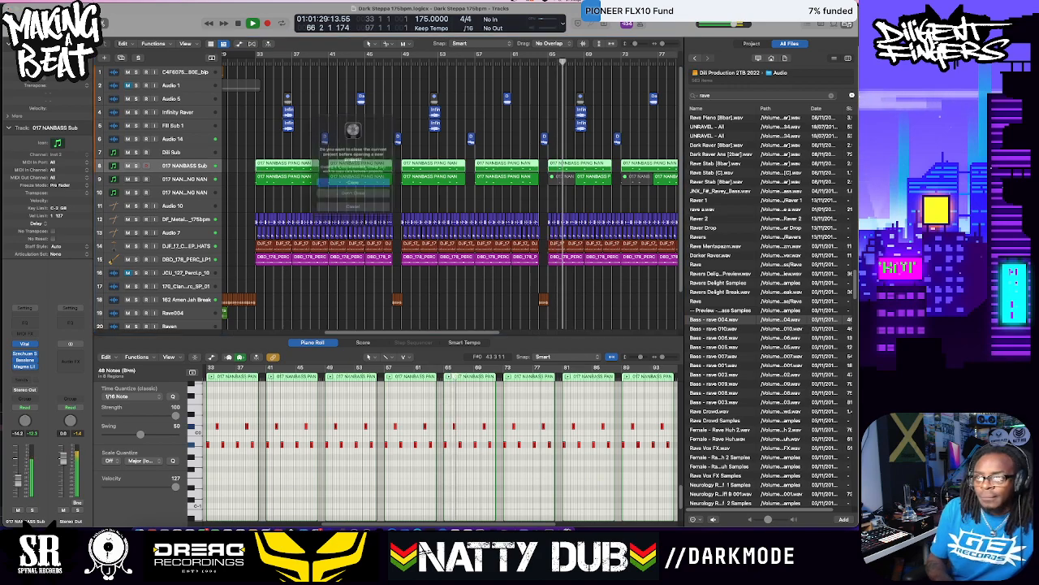
pyautogui.press('Escape')
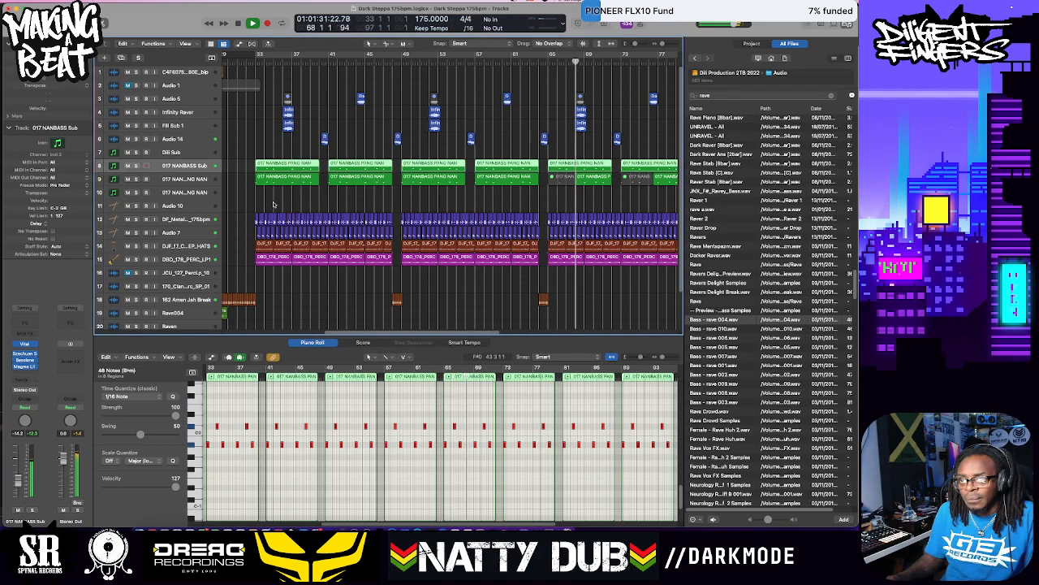
pyautogui.hotkey('alt', 'shift', 'n')
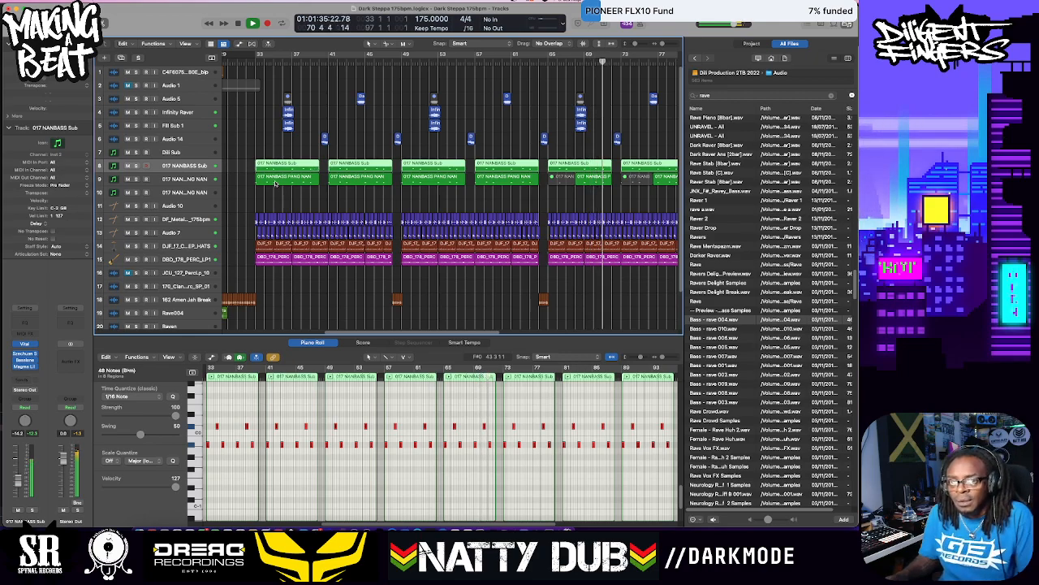
# Insert the mono version of the Temper distortion plug-in on the Audio 5 track
pyautogui.click(190, 179)
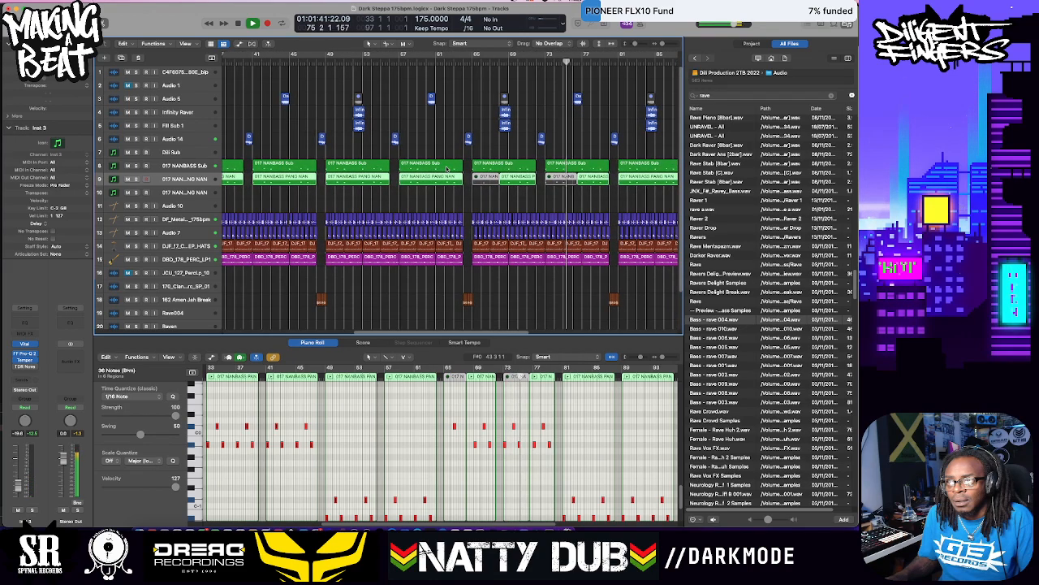
pyautogui.click(193, 100)
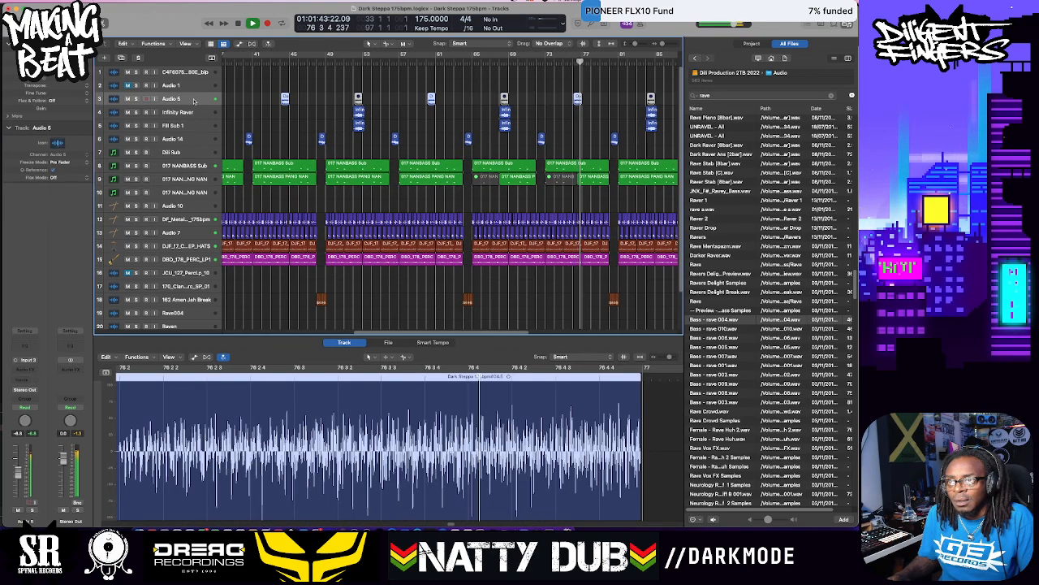
pyautogui.click(31, 371)
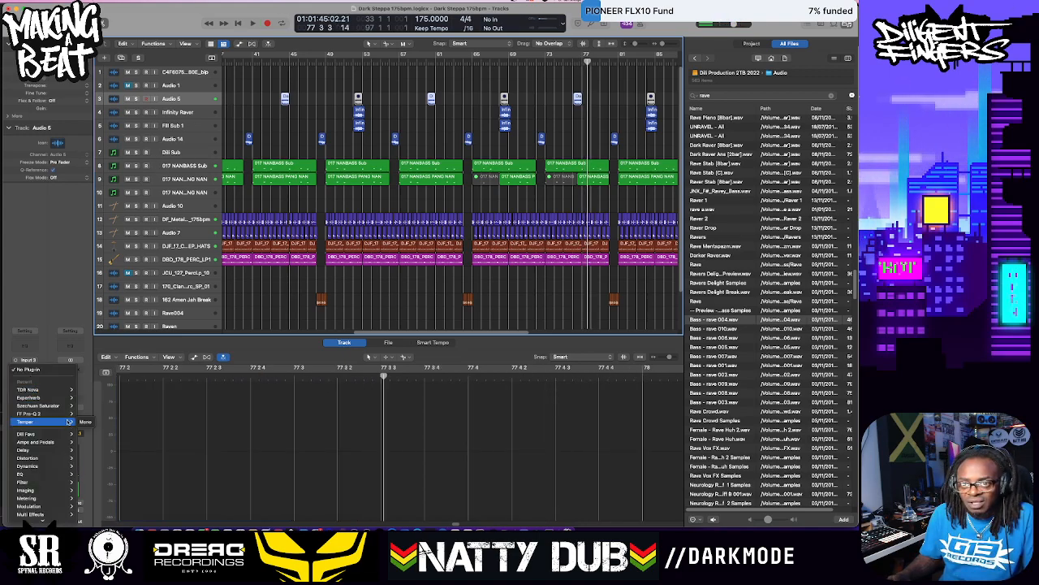
pyautogui.click(85, 421)
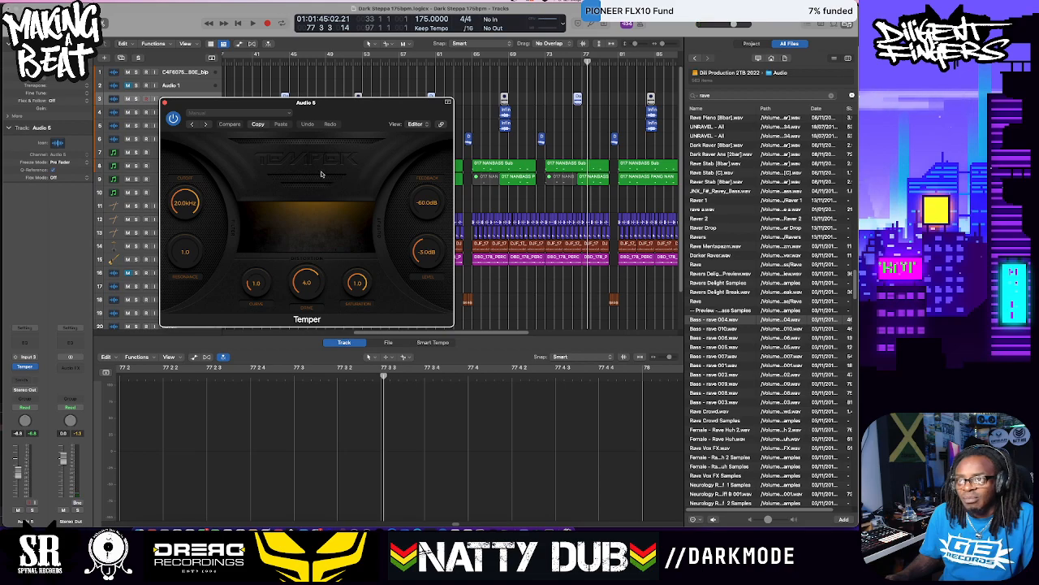
# Load Temper's Default preset on Audio 5 and audition it from bar 76
pyautogui.click(574, 62)
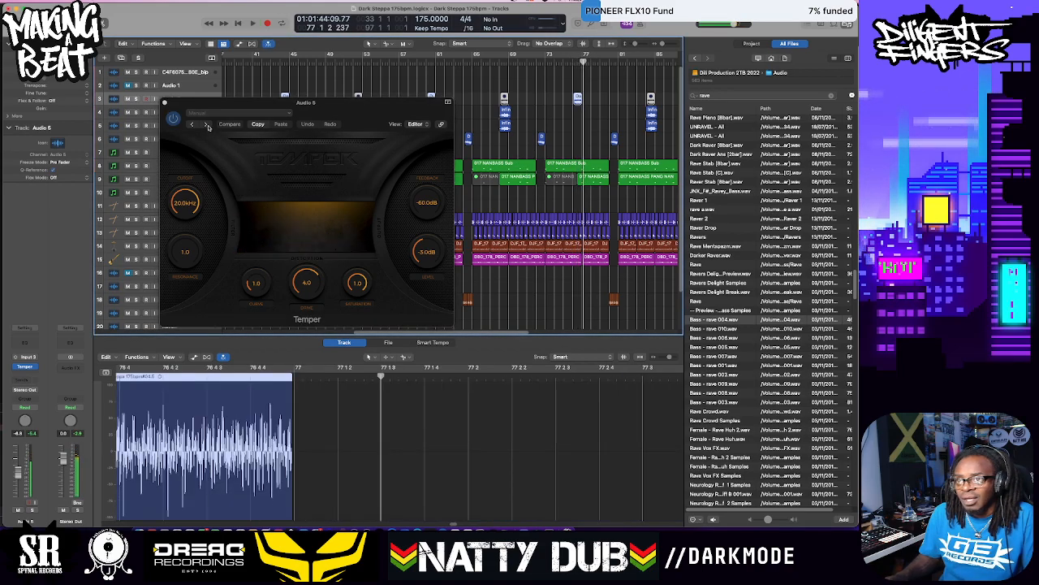
pyautogui.click(207, 126)
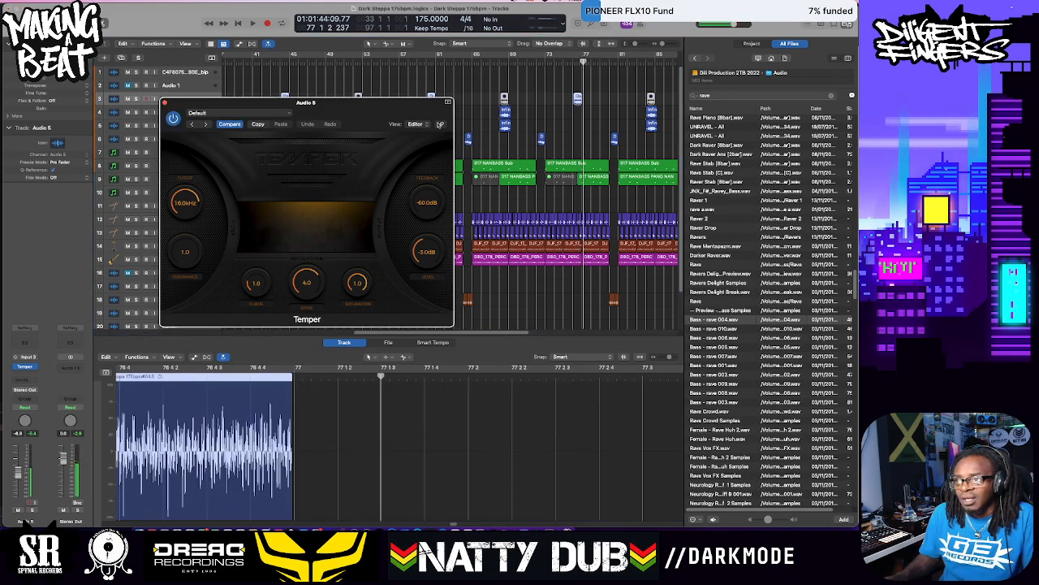
pyautogui.click(574, 62)
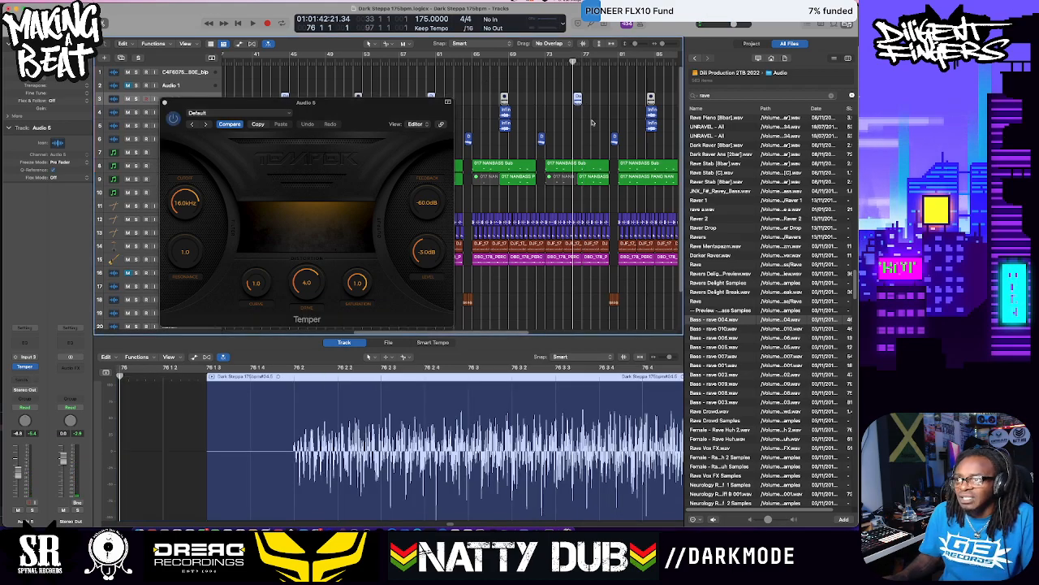
pyautogui.press('space')
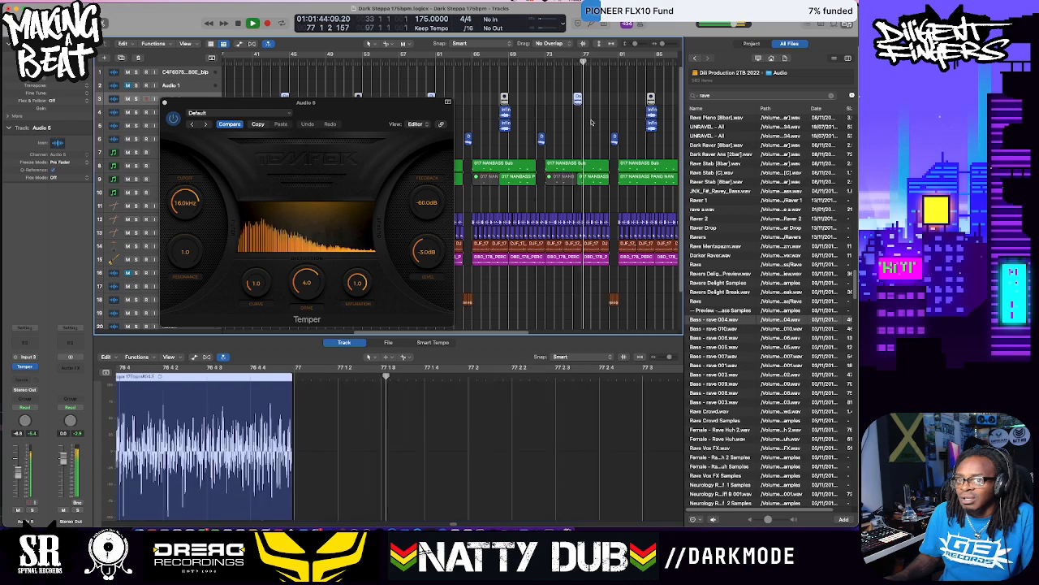
pyautogui.press('space')
# Try Temper's Stubbed Toe and Bee Sting presets on Audio 5, auditioning each from bar 76
pyautogui.click(205, 124)
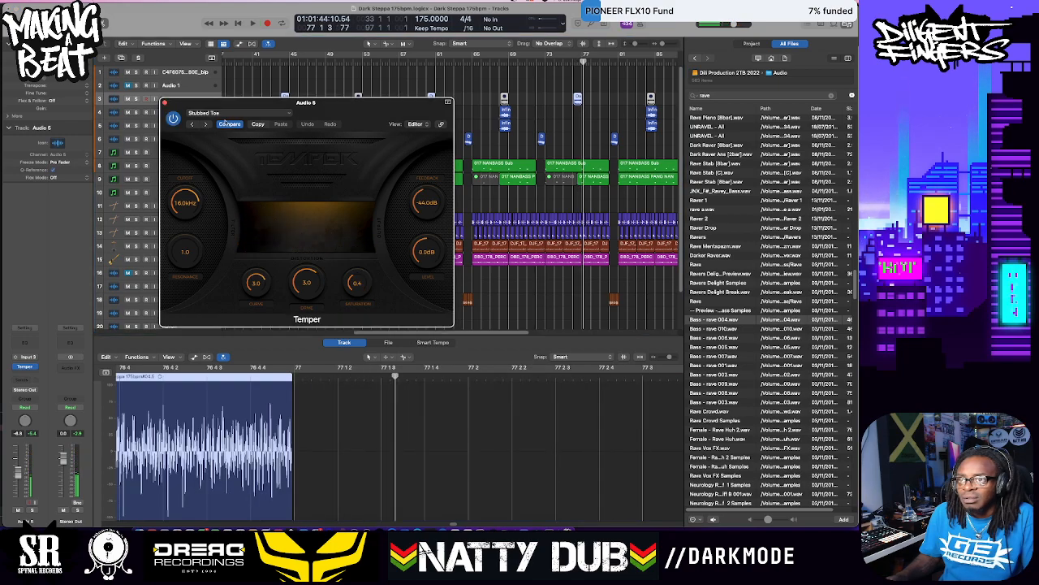
pyautogui.click(575, 64)
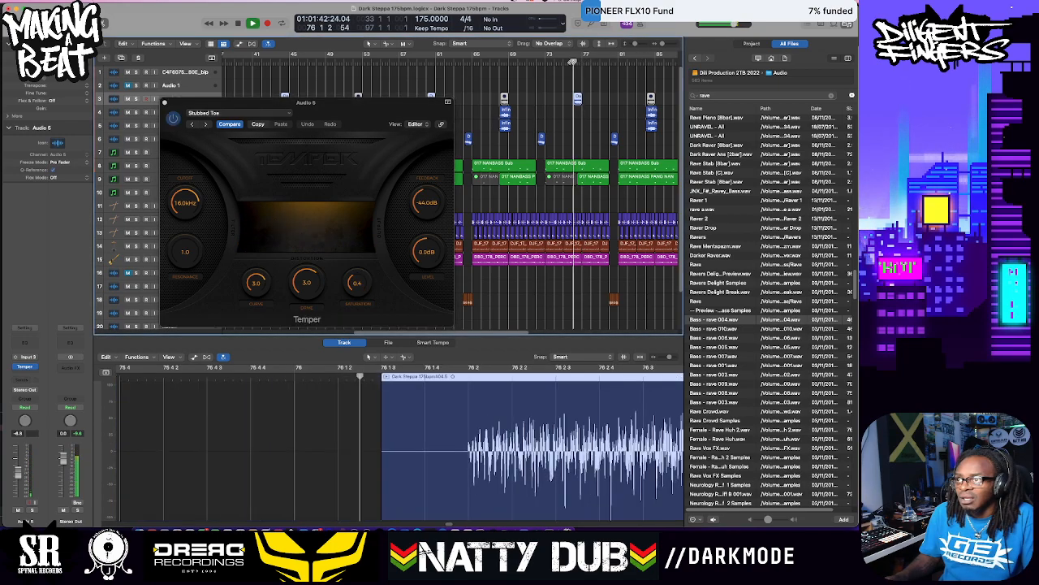
pyautogui.press('space')
pyautogui.press('space')
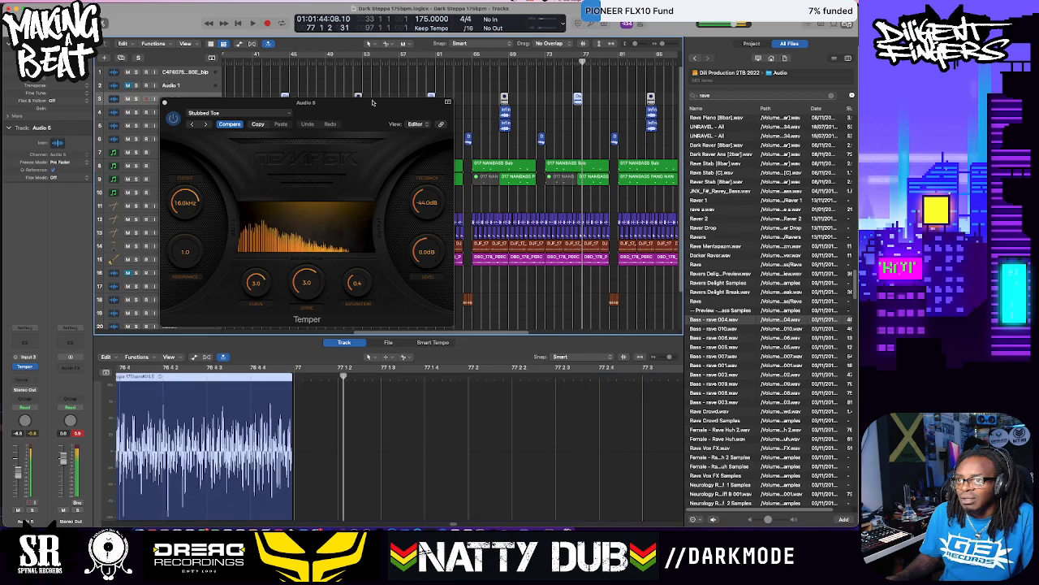
pyautogui.click(207, 124)
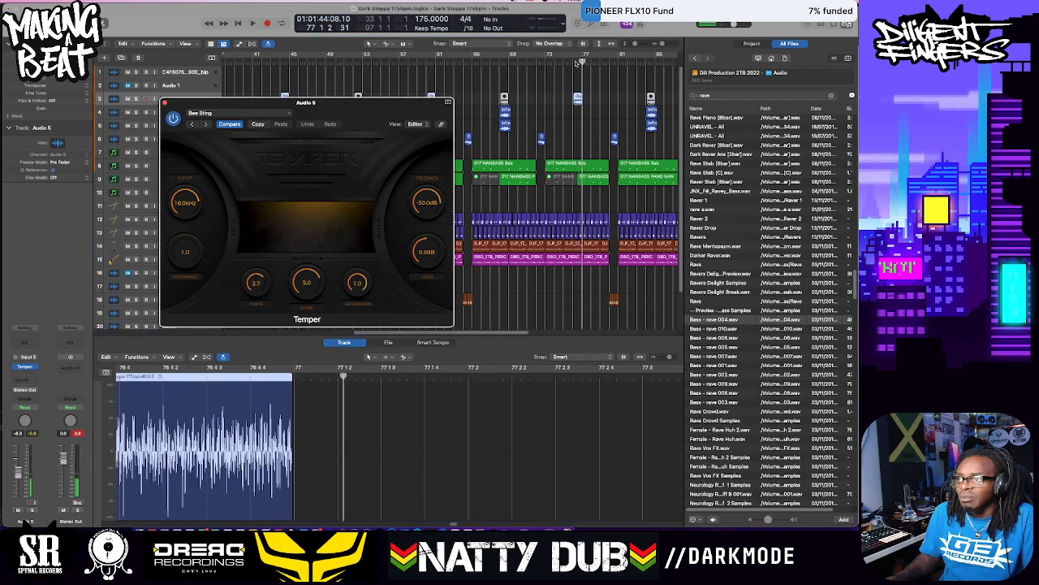
pyautogui.click(575, 63)
pyautogui.press('space')
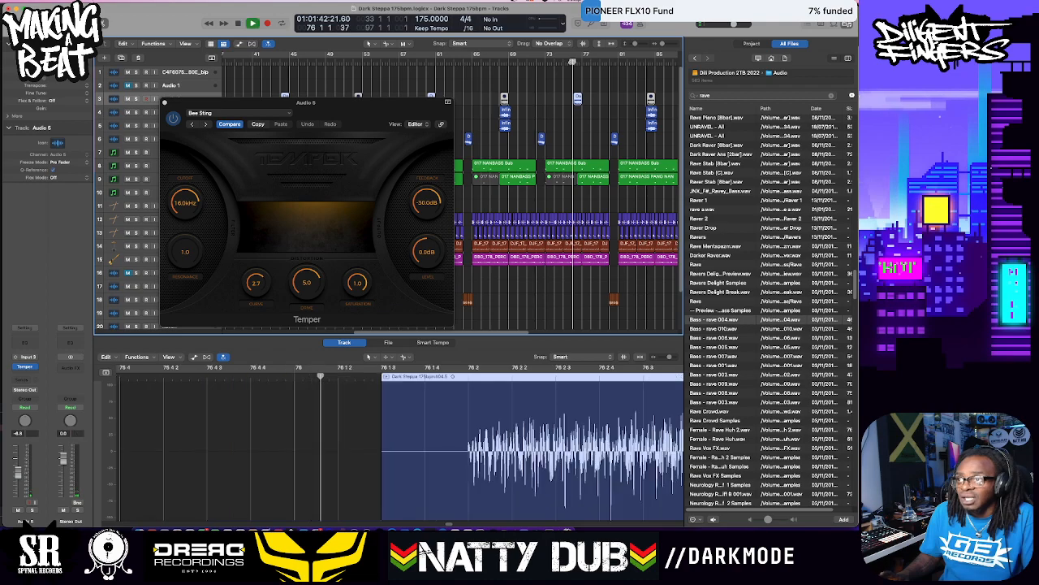
# Load Temper's Morning at the DMV preset on Audio 5, audition it from bar 76, and close the plug-in window
pyautogui.click(207, 125)
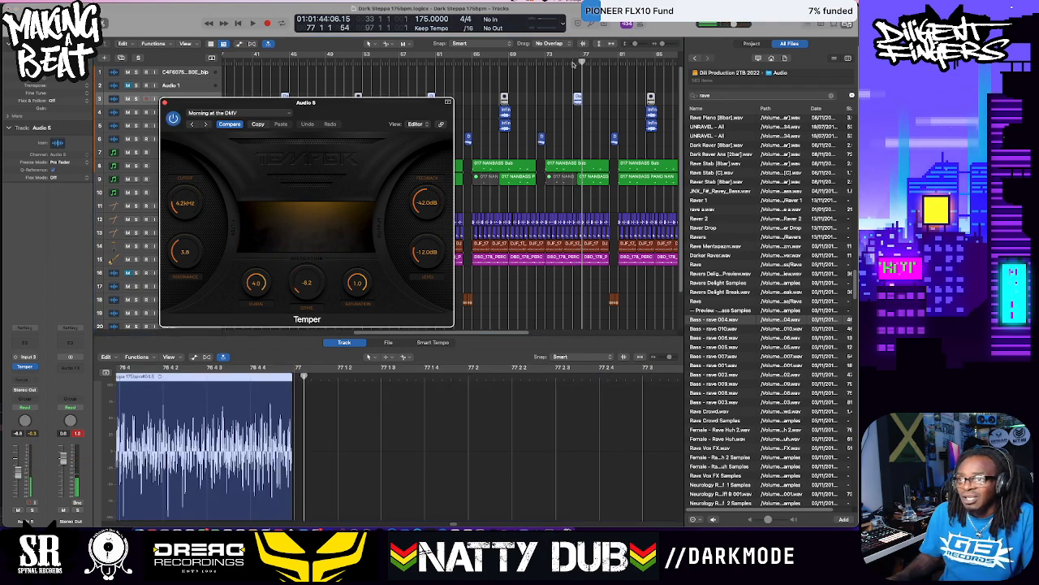
pyautogui.click(572, 64)
pyautogui.press('space')
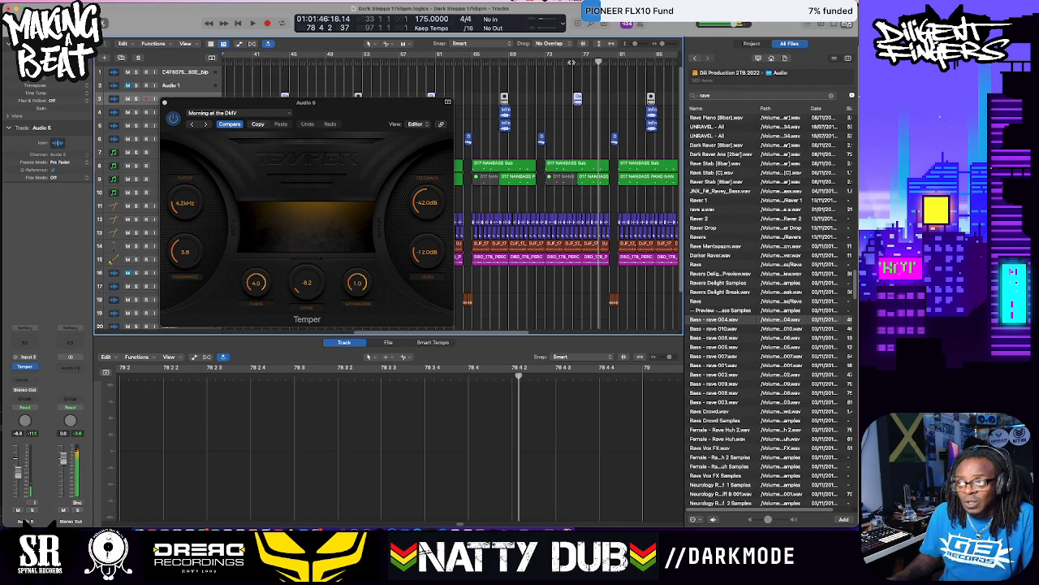
pyautogui.doubleClick(571, 63)
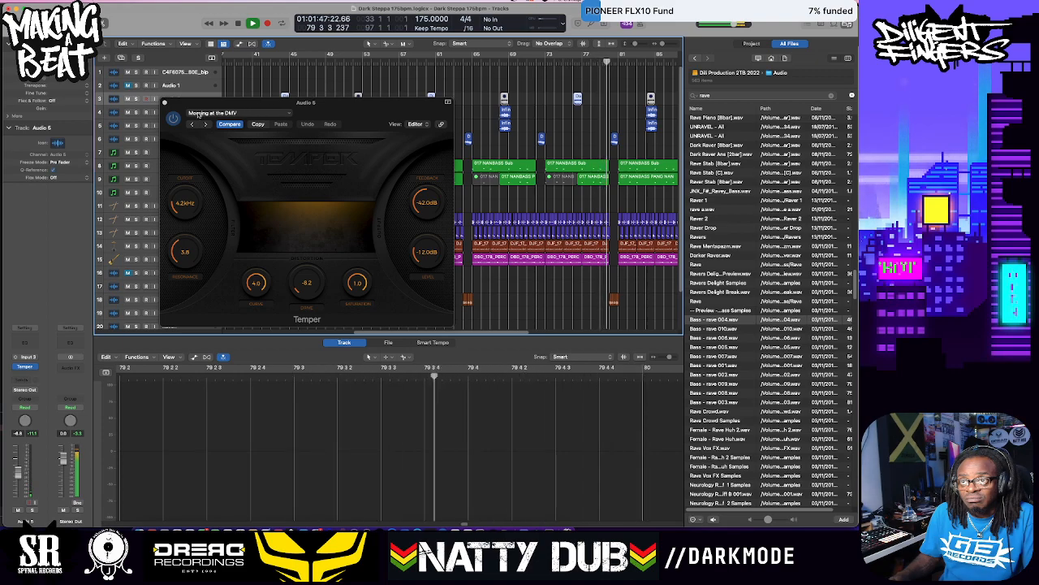
pyautogui.click(164, 103)
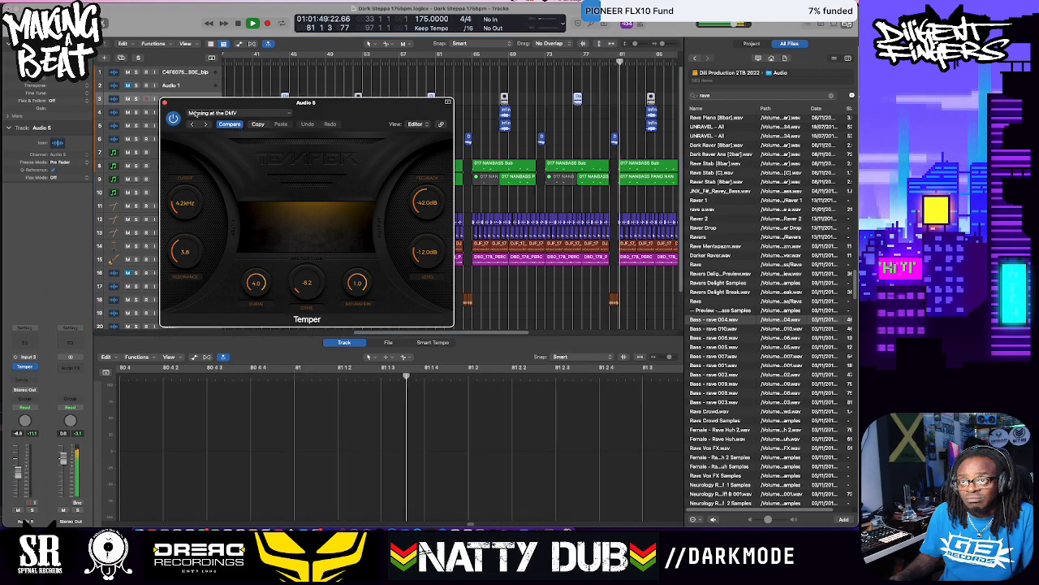
pyautogui.click(165, 103)
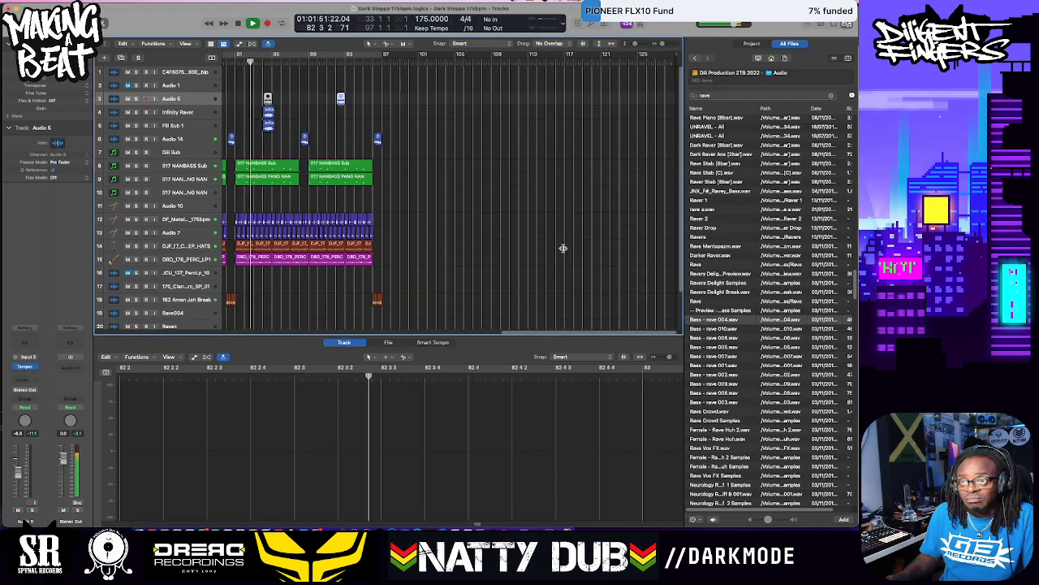
# Listen to the end of the drop while checking the Audio 7 and DJF_17_CREEP_HATS tracks
pyautogui.hscroll(-3, 416, 235)
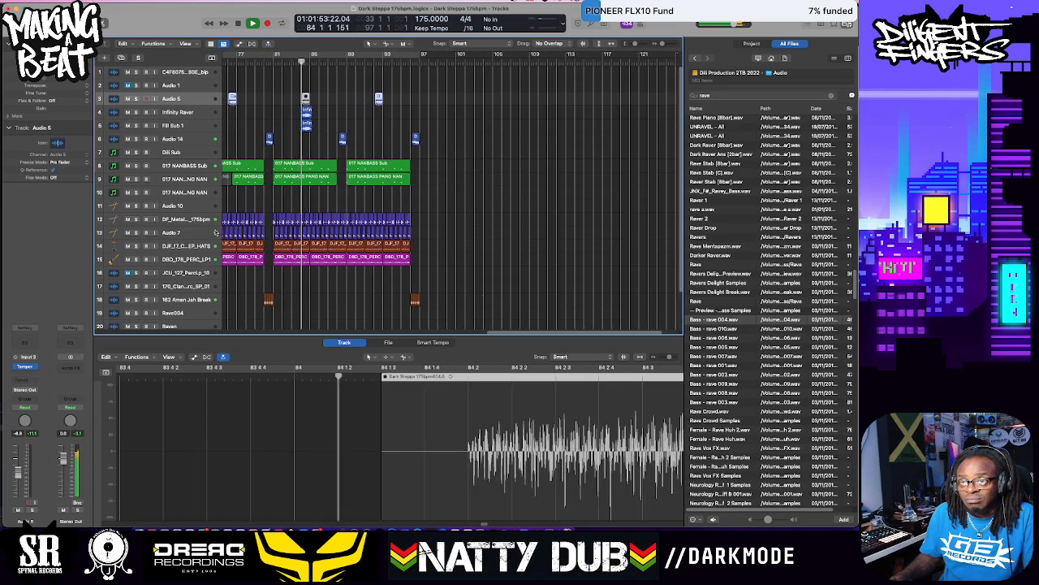
pyautogui.click(200, 233)
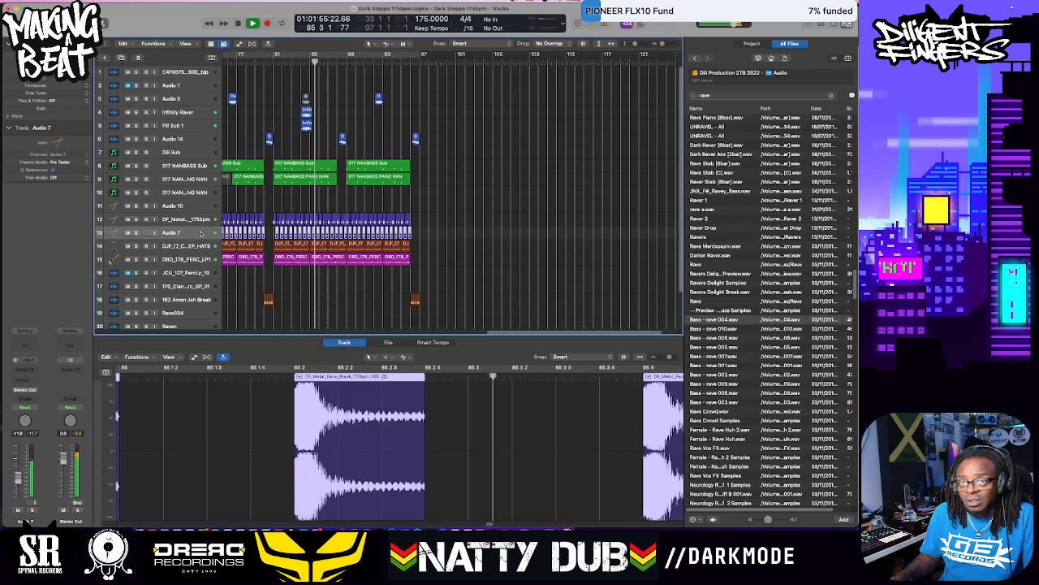
pyautogui.click(200, 246)
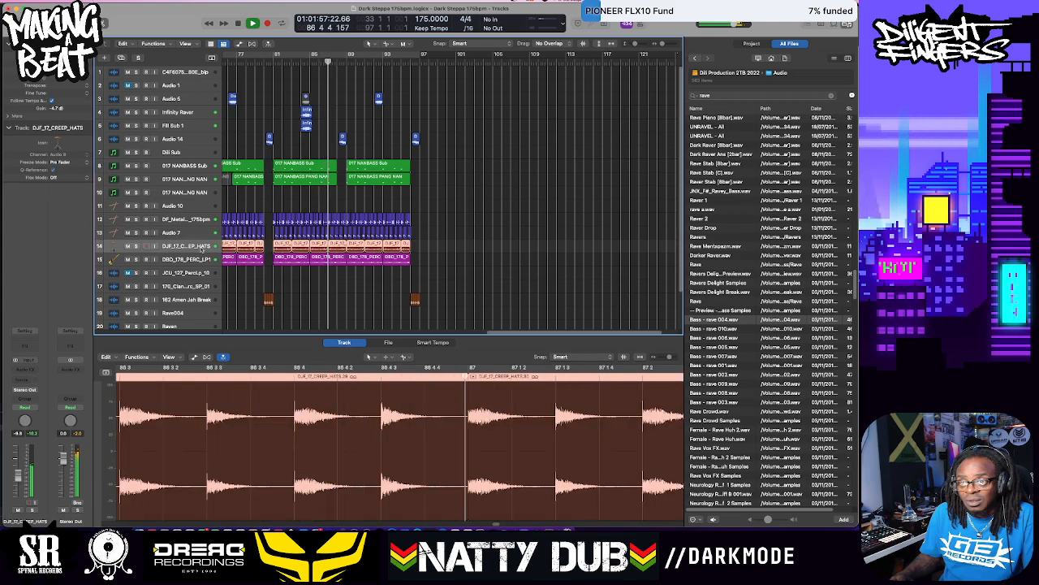
pyautogui.click(197, 235)
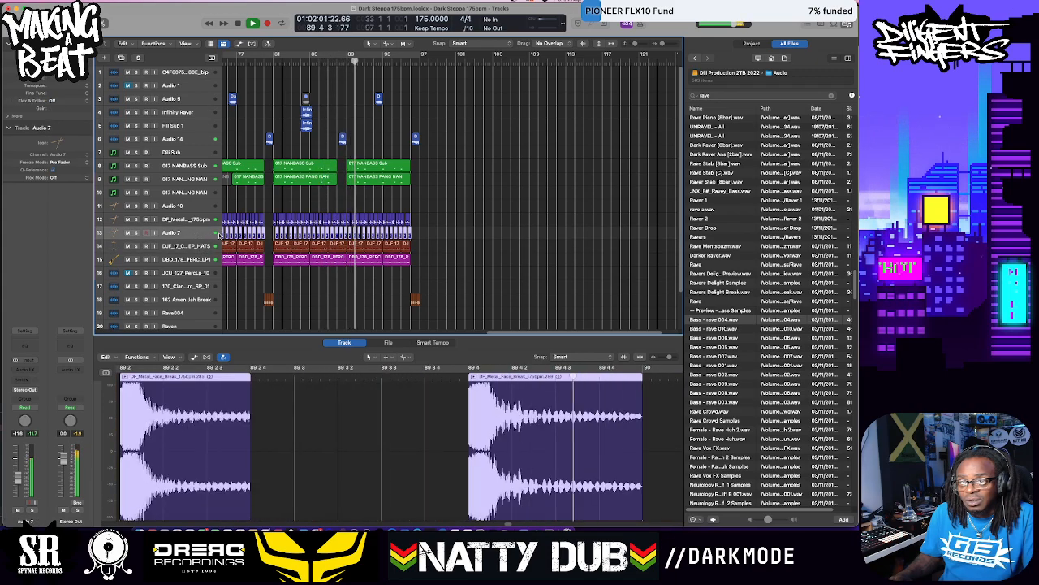
pyautogui.hscroll(-5, 232, 234)
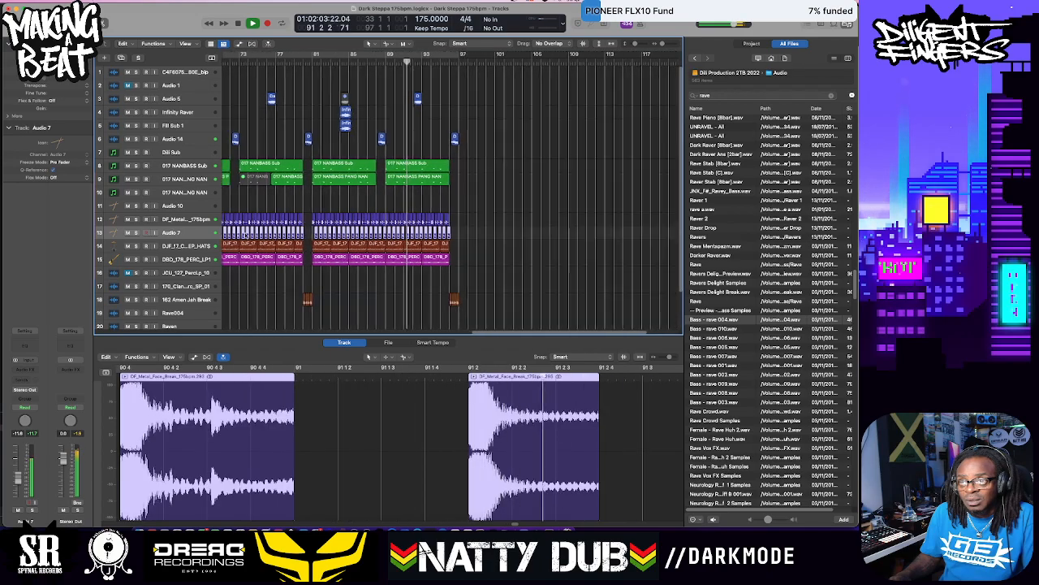
pyautogui.hscroll(-5, 245, 234)
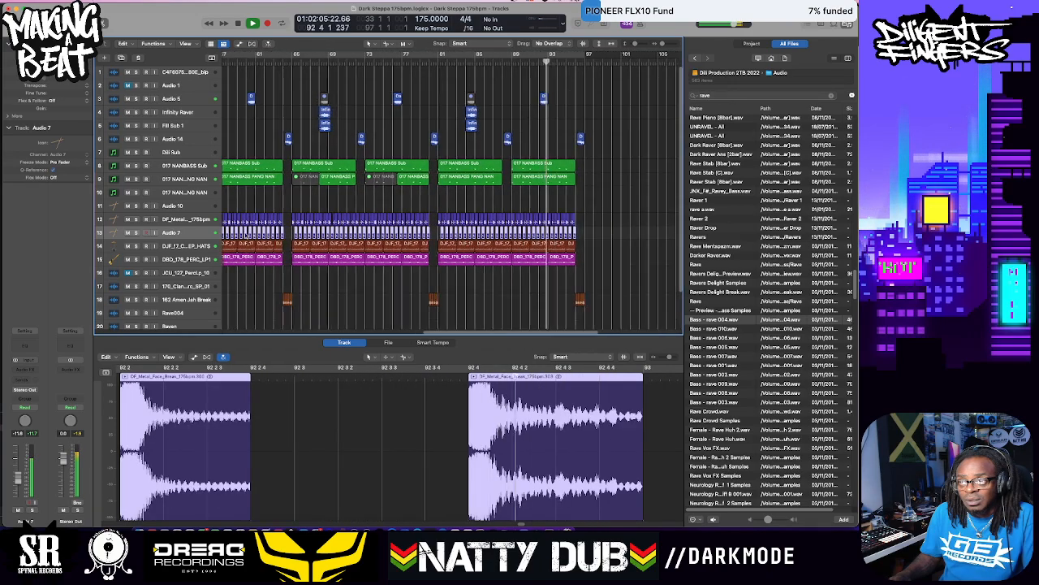
# Turn on cycle playback, extend the cycle's start back to bar 1, and play the track from the beginning
pyautogui.hscroll(-1, 246, 234)
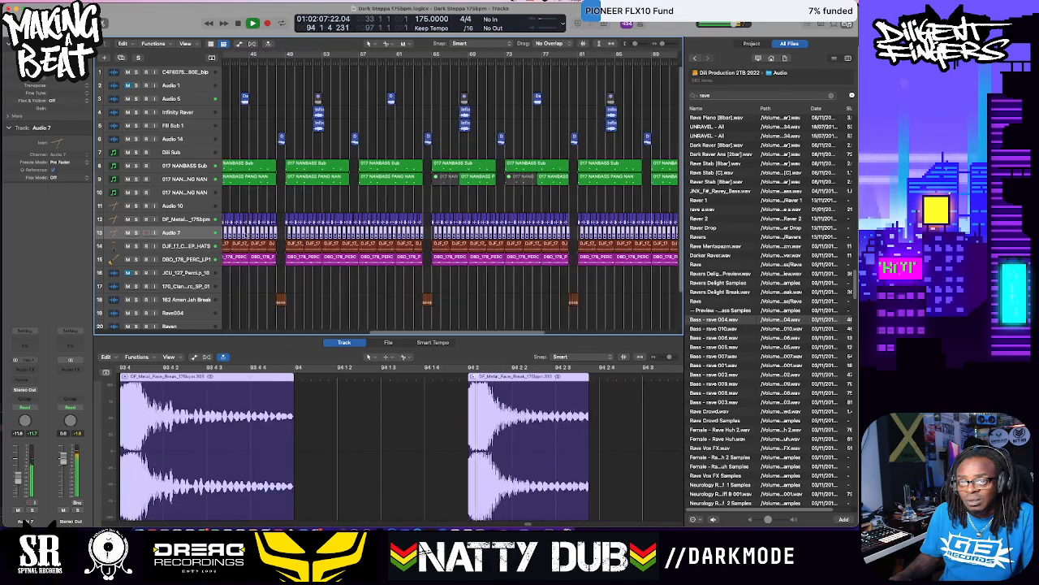
pyautogui.click(309, 56)
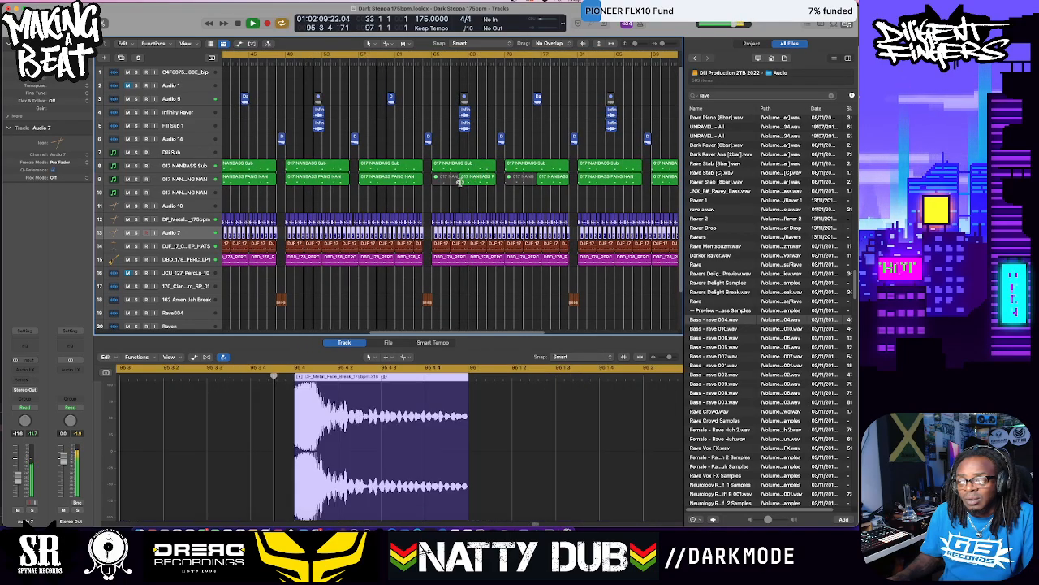
pyautogui.hscroll(-10, 462, 185)
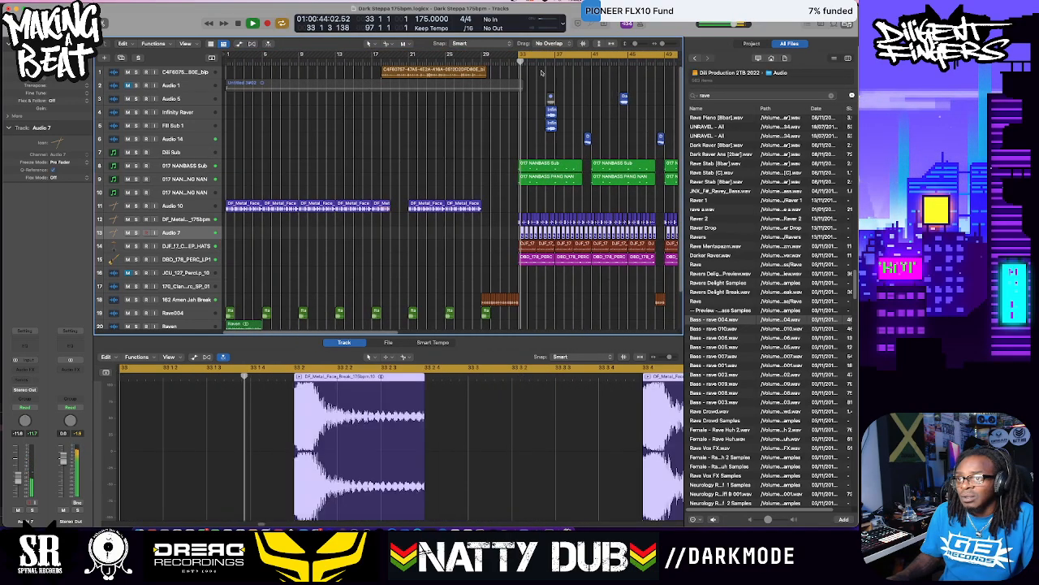
pyautogui.moveTo(519, 55); pyautogui.dragTo(228, 62)
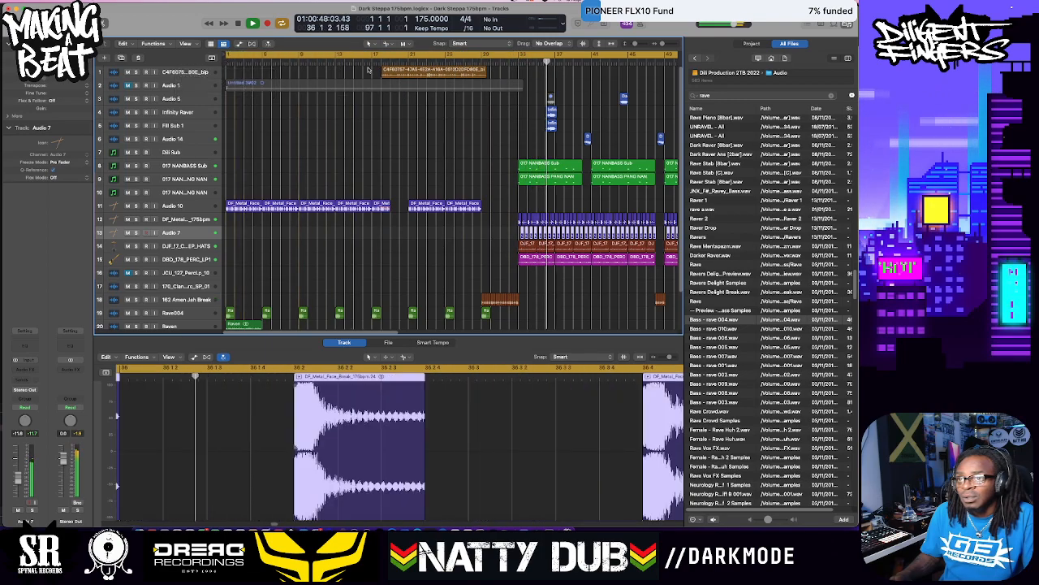
pyautogui.press('space')
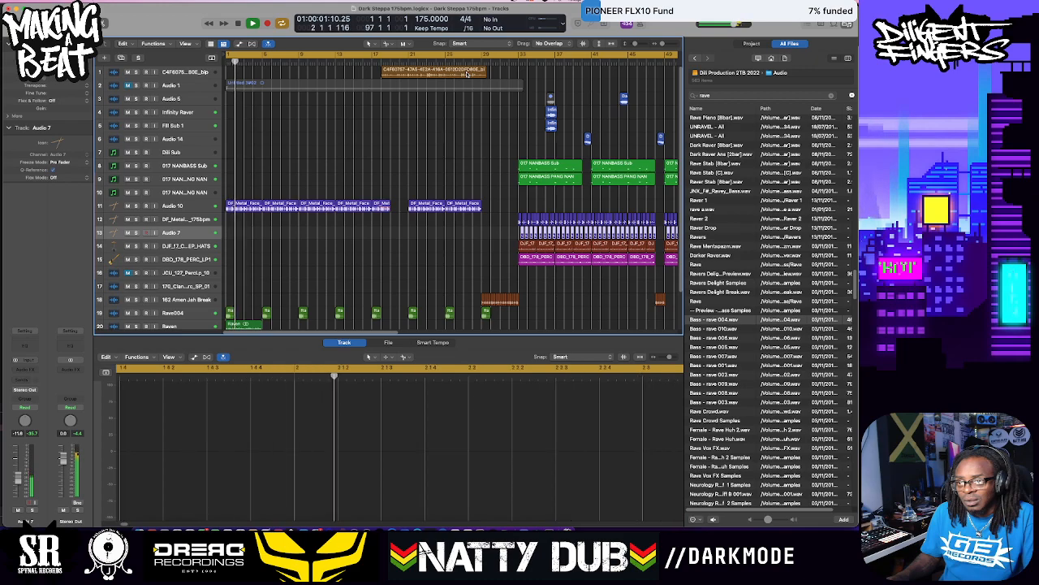
# Duplicate the four-bar Raven region along its track until the copies fill the intro up to bar 33
pyautogui.scroll(-3, 310, 147)
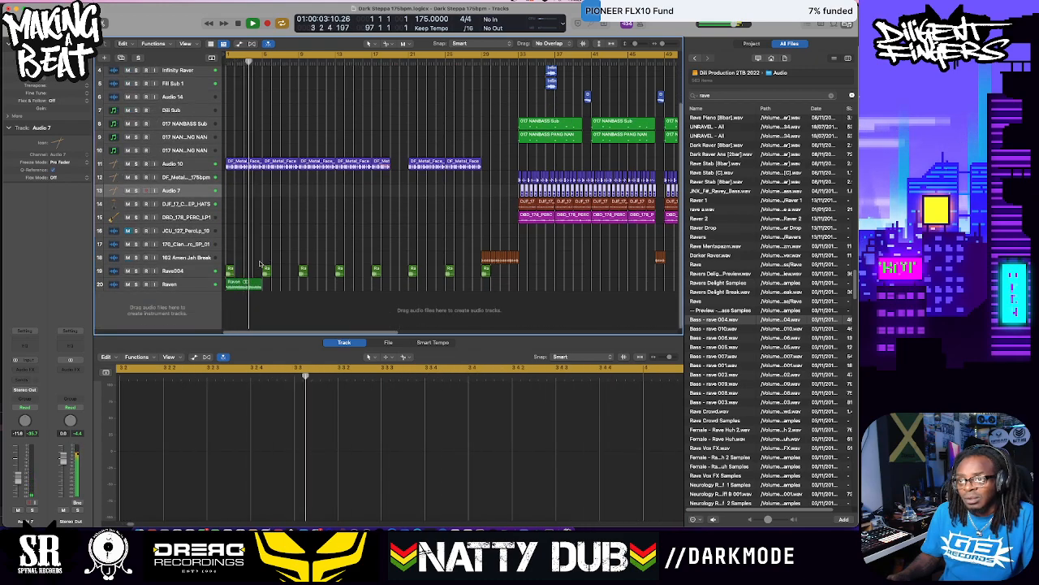
pyautogui.moveTo(242, 282); pyautogui.dragTo(290, 284)
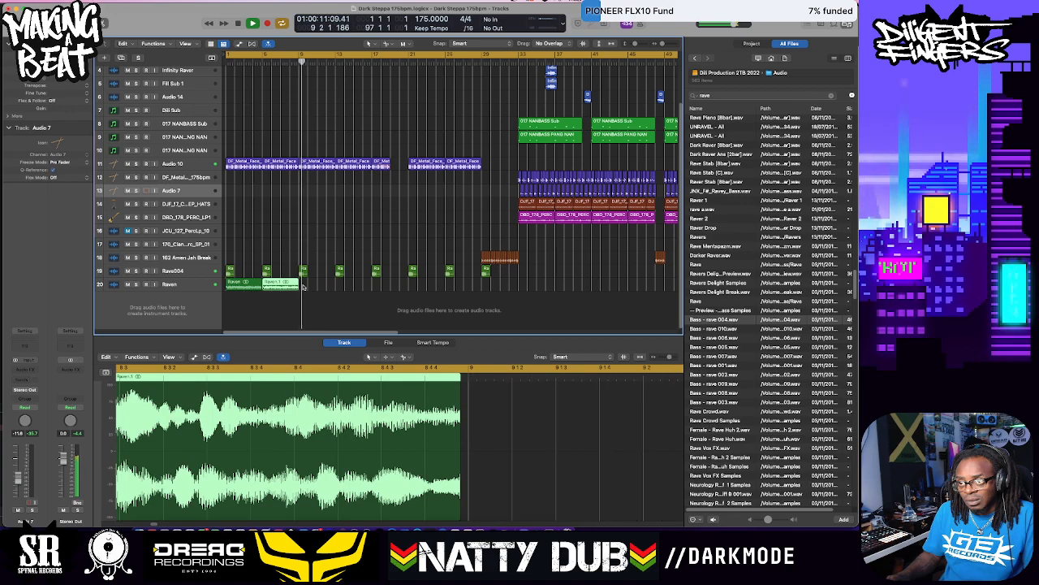
pyautogui.moveTo(304, 286)
pyautogui.mouseDown()
pyautogui.moveTo(253, 283)
pyautogui.moveTo(311, 288)
pyautogui.mouseUp()
pyautogui.moveTo(385, 281)
pyautogui.mouseDown()
pyautogui.moveTo(228, 285)
pyautogui.moveTo(376, 292)
pyautogui.mouseUp()
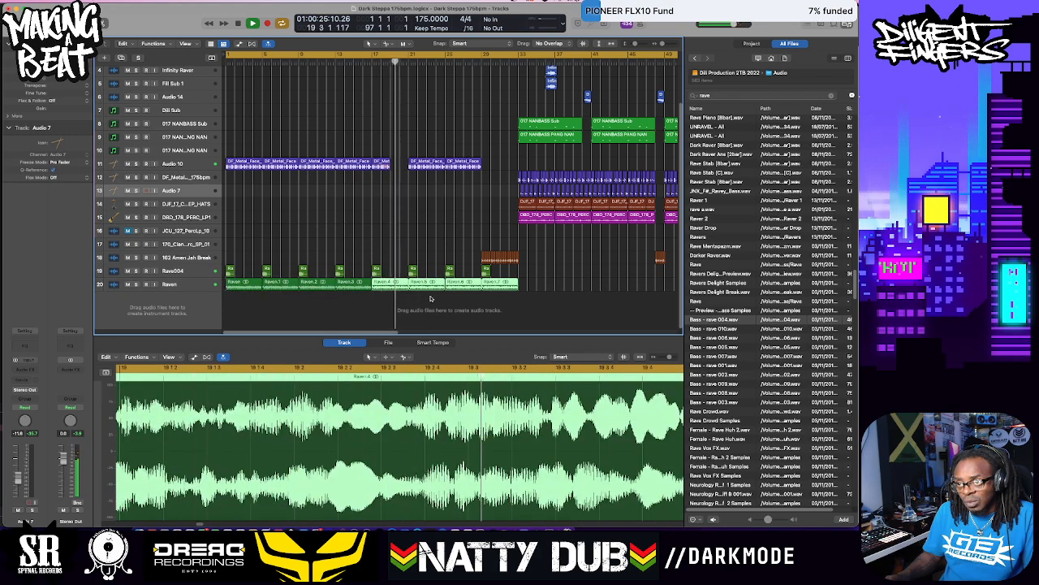
# Try trimming the starts of all the Raven regions together, and extend them back to their full length
pyautogui.moveTo(537, 285); pyautogui.dragTo(227, 281)
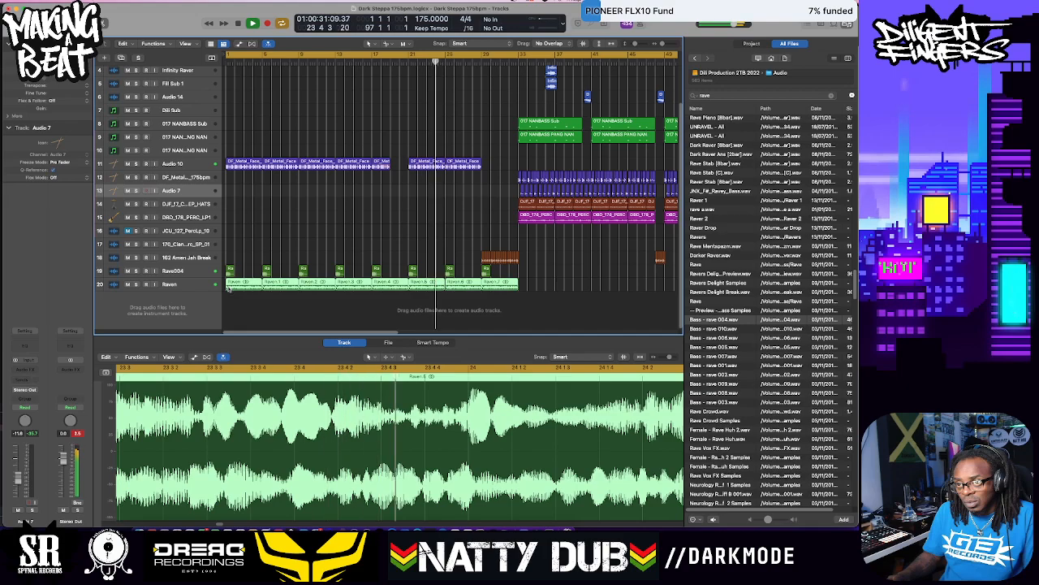
pyautogui.moveTo(226, 286); pyautogui.dragTo(231, 286)
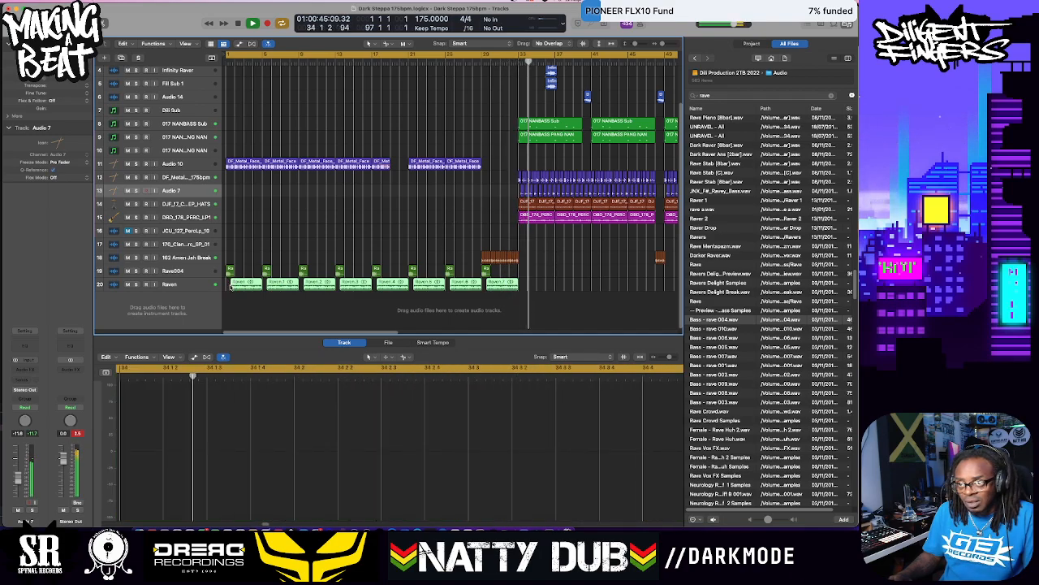
pyautogui.moveTo(231, 287); pyautogui.dragTo(226, 288)
# Delete all Raven regions, remove the Raven track, and stop playback
pyautogui.click(483, 286)
pyautogui.moveTo(524, 288); pyautogui.dragTo(234, 284)
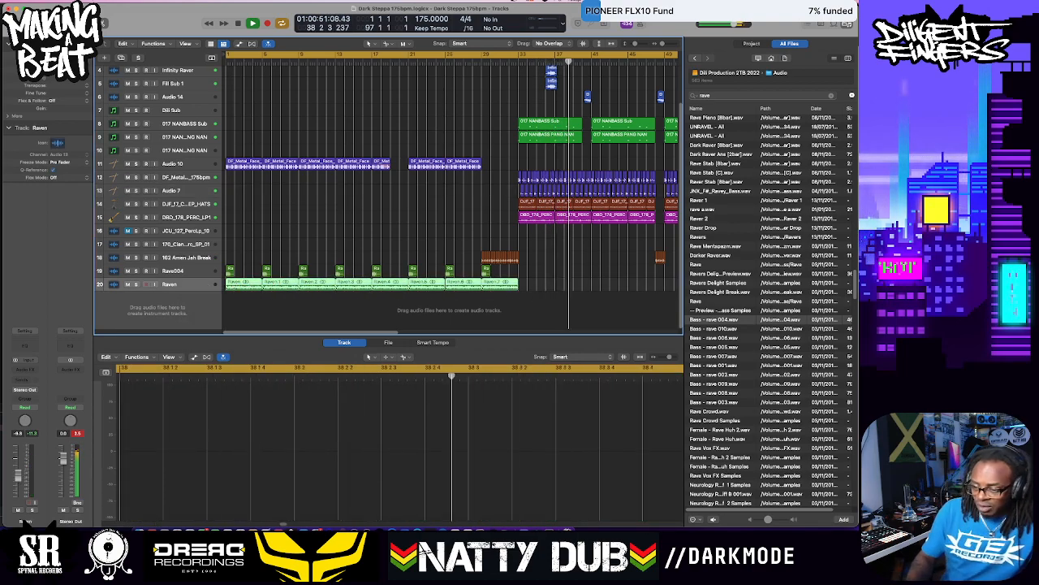
pyautogui.press('Delete')
pyautogui.press('Delete')
pyautogui.press('space')
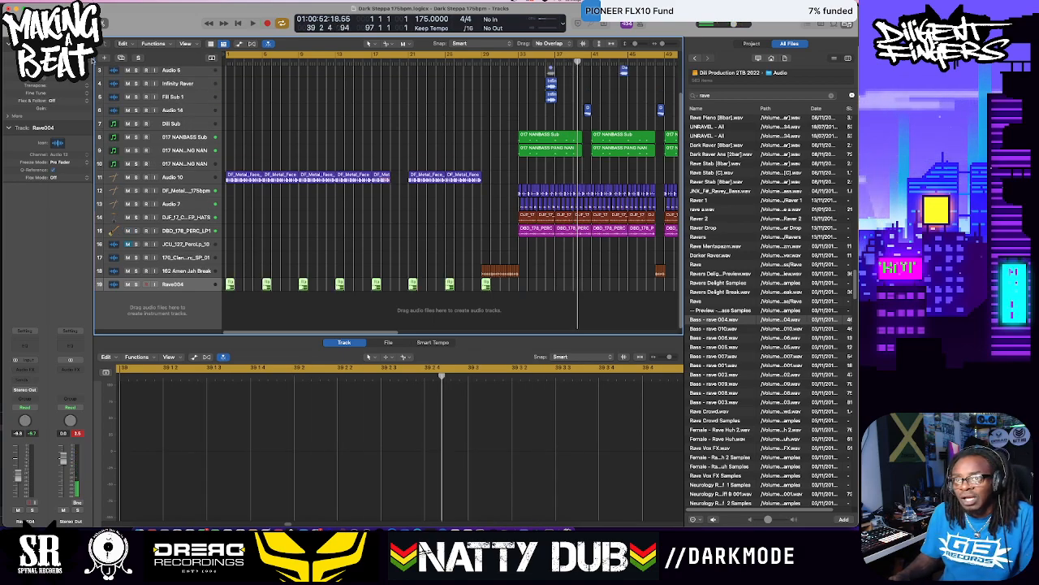
# Play the intro from bar 1 to check the Rave004 stabs against the Audio 10 break
pyautogui.press('Return')
pyautogui.press('space')
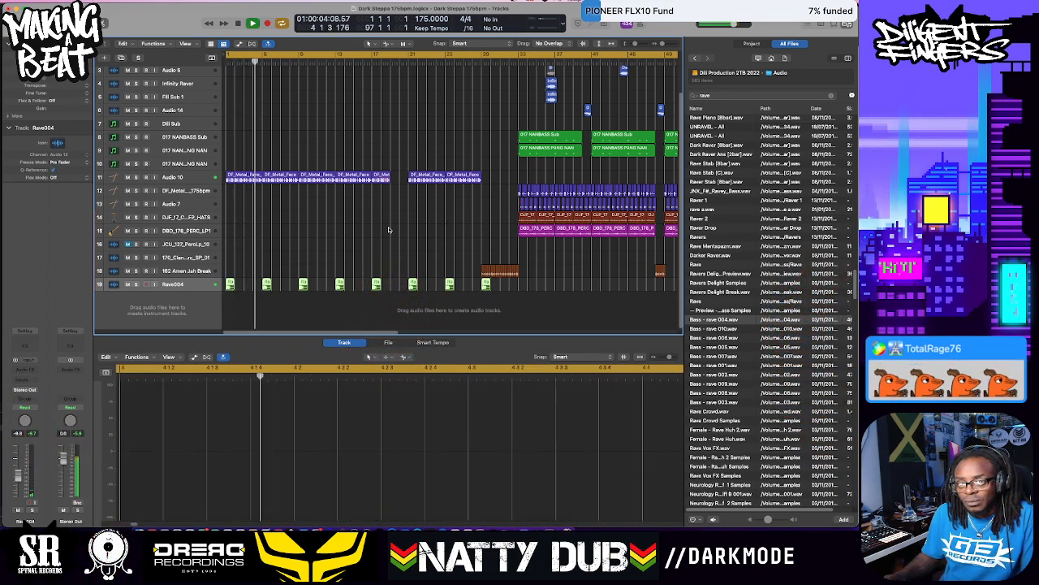
pyautogui.press('space')
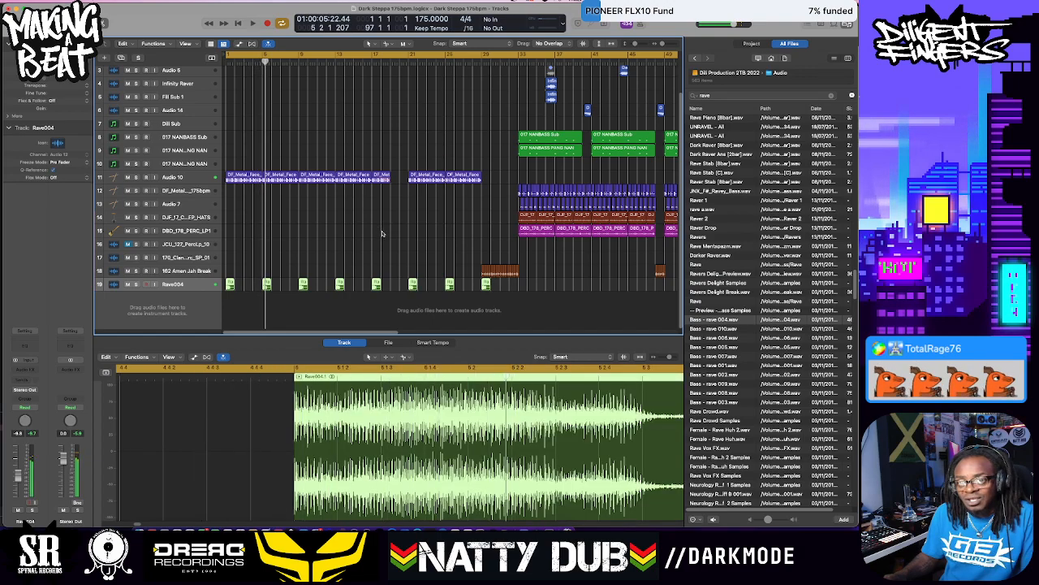
pyautogui.press('Return')
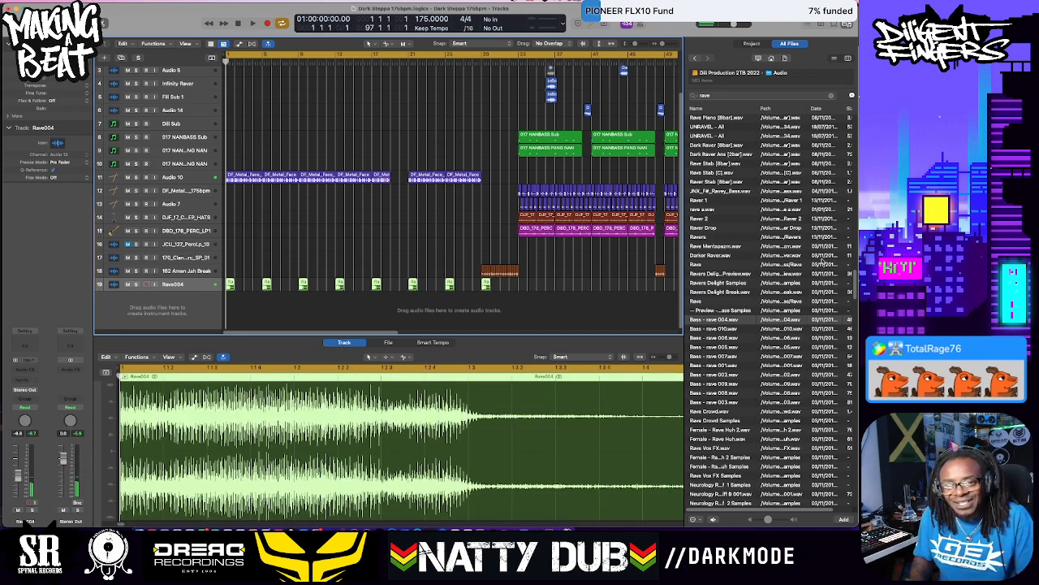
pyautogui.press('space')
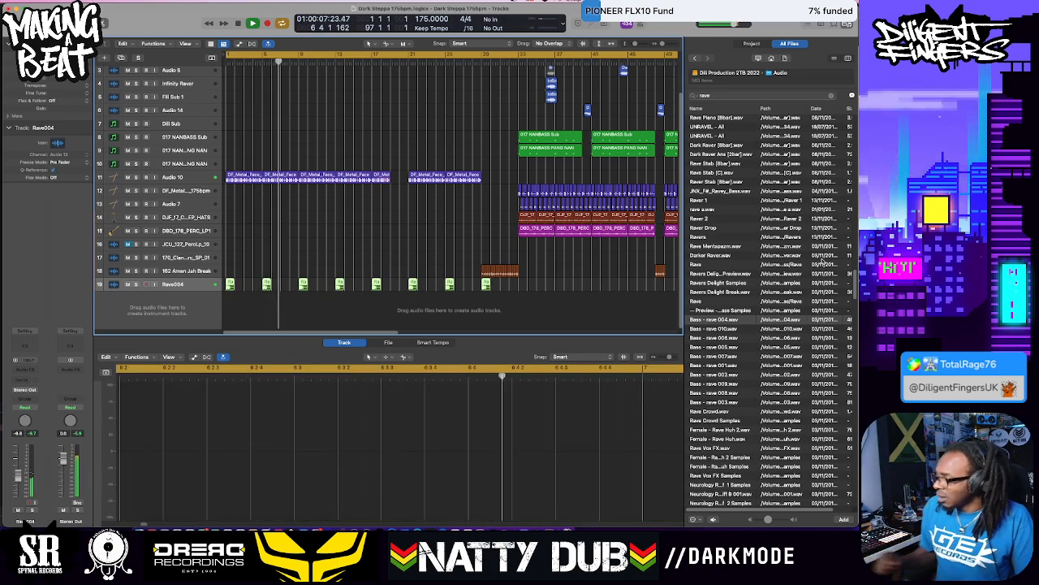
pyautogui.press('space')
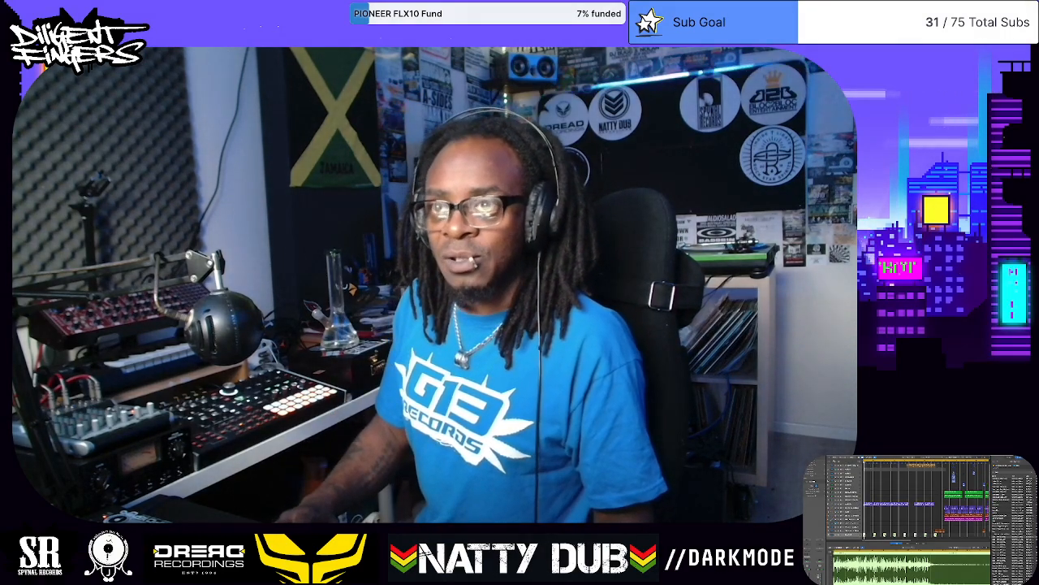
pyautogui.click(905, 468)
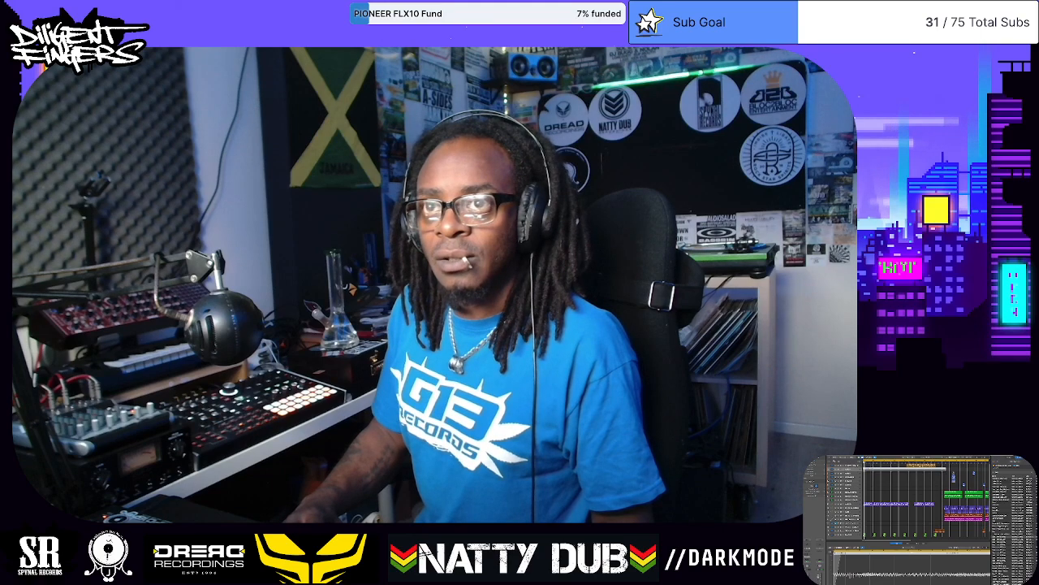
pyautogui.click(905, 474)
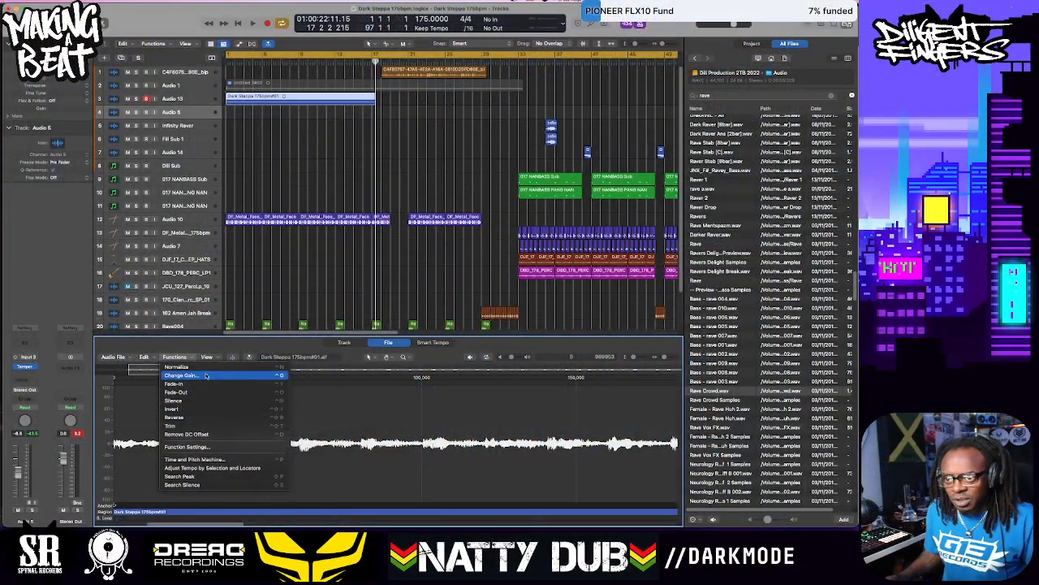
# Normalize the Dark Steppa 175bpm#01 recording on Audio 13 and play it from the beginning
pyautogui.click(209, 367)
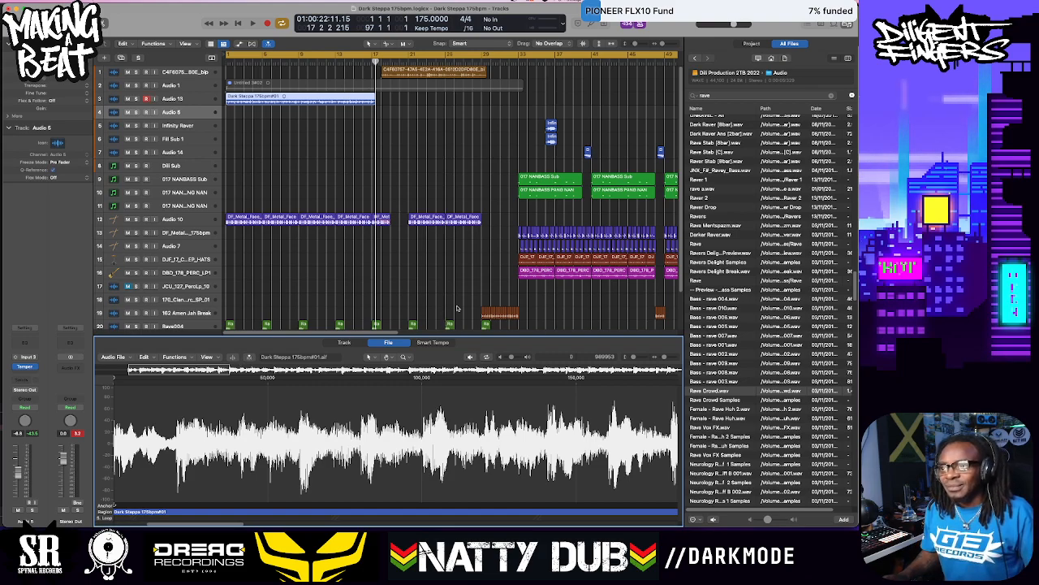
pyautogui.press('Return')
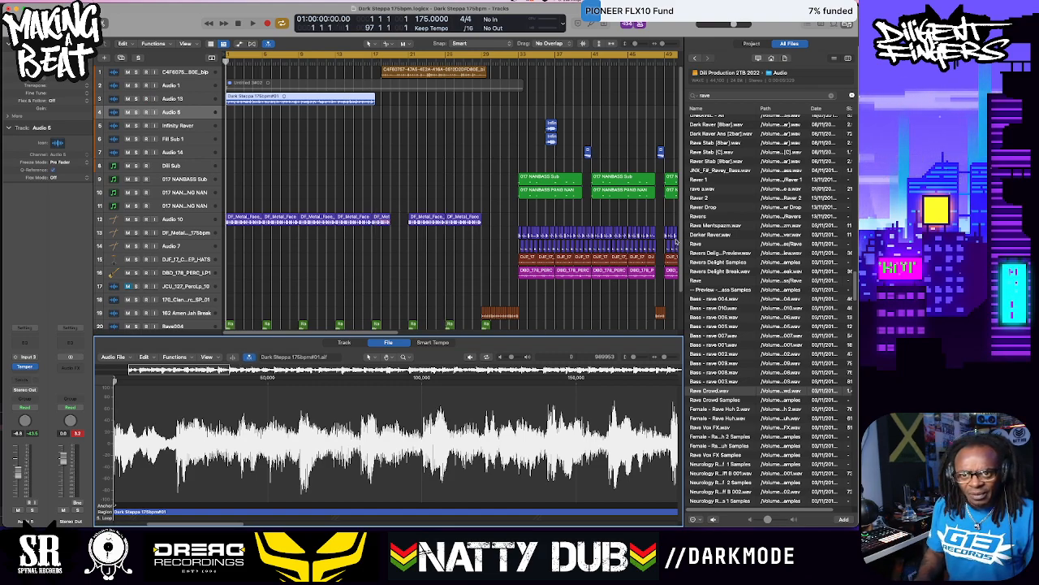
pyautogui.press('space')
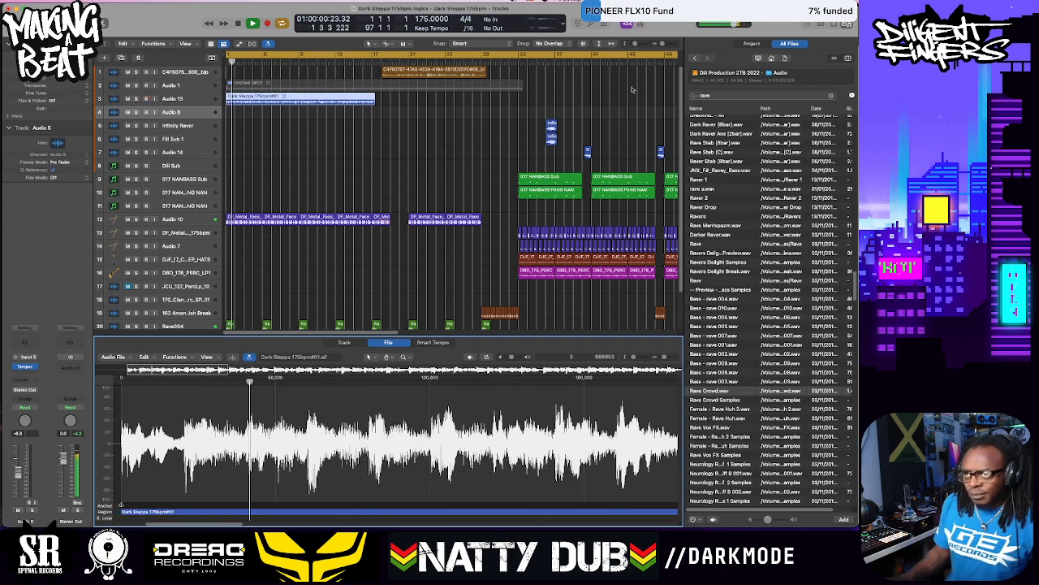
# Cut the Dark Steppa 175bpm#01 region at bar 5, delete everything after the cut, and play from bar 1
pyautogui.scroll(5, 301, 113)
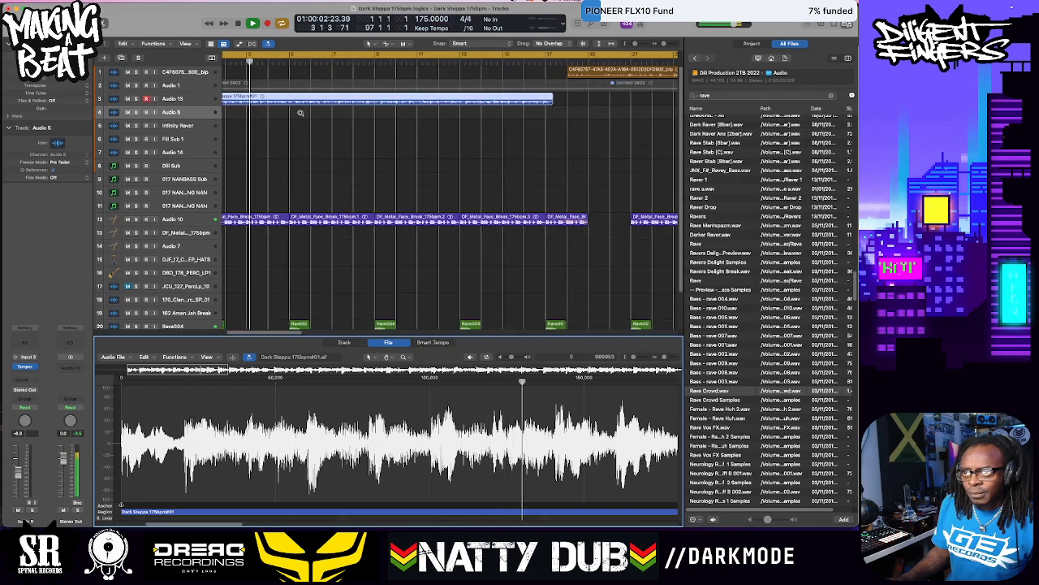
pyautogui.scroll(5, 301, 113)
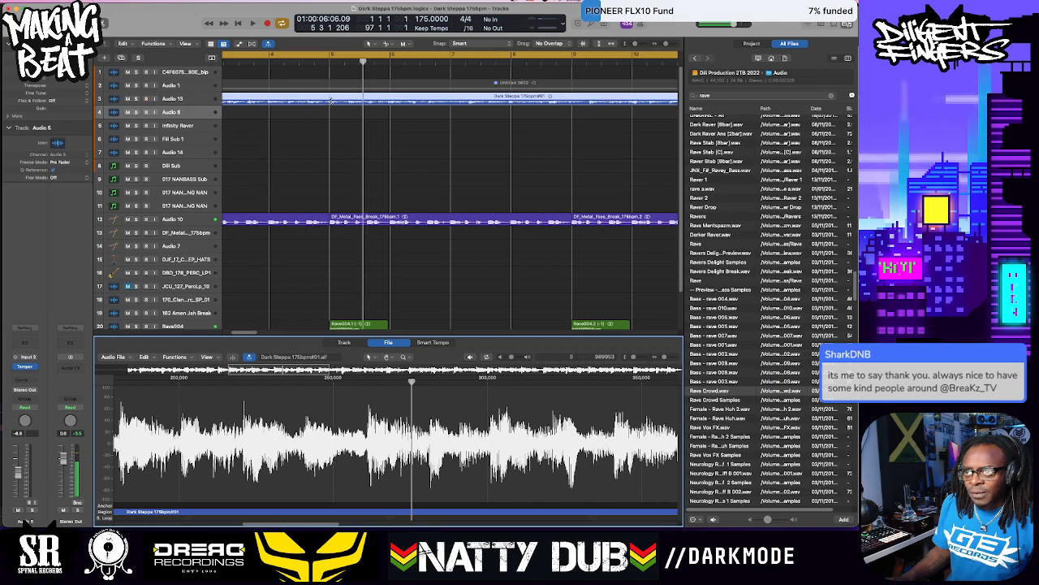
pyautogui.click(331, 101)
pyautogui.press('Delete')
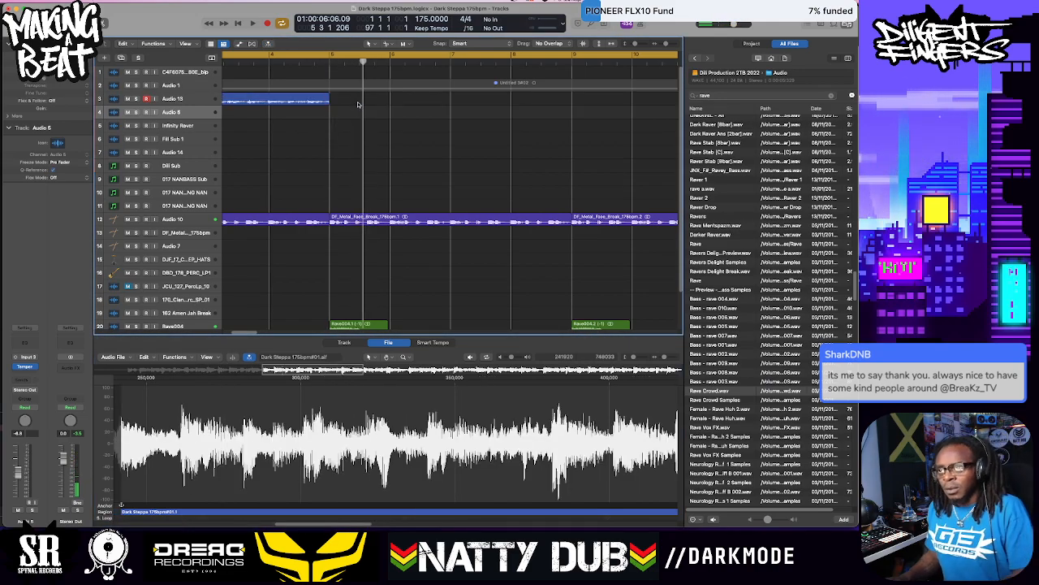
pyautogui.press('space')
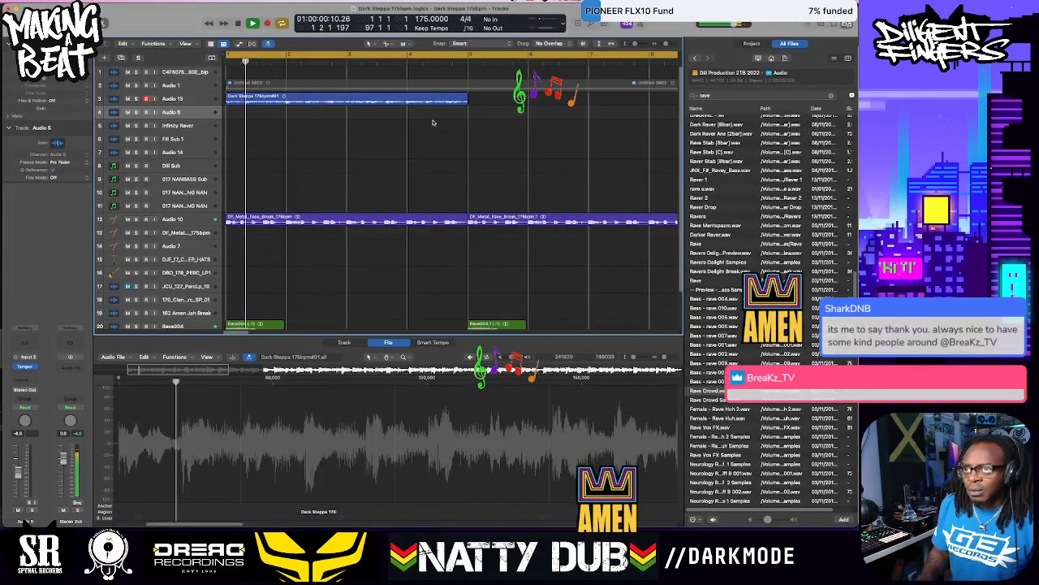
# Duplicate the four-bar Dark Steppa region on Audio 13 until four in a row reach bar 17, and play it back
pyautogui.moveTo(380, 101); pyautogui.dragTo(594, 100)
pyautogui.press('super+Left')
pyautogui.press('super+Left')
pyautogui.press('super+Left')
pyautogui.press('super+Left')
pyautogui.press('super+Left')
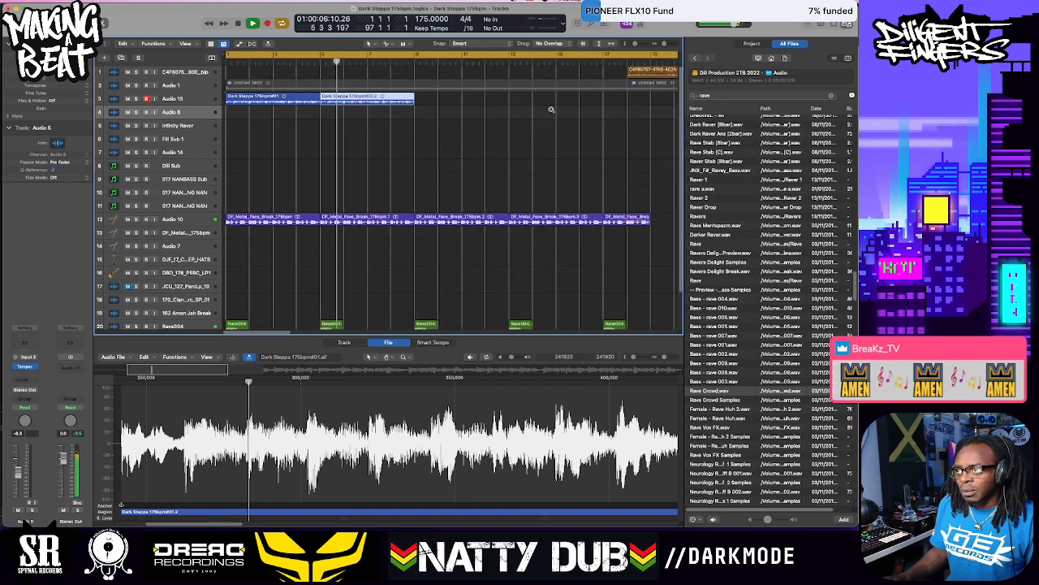
pyautogui.press('space')
pyautogui.moveTo(395, 100)
pyautogui.mouseDown()
pyautogui.moveTo(240, 100)
pyautogui.moveTo(388, 106)
pyautogui.mouseUp()
pyautogui.press('space')
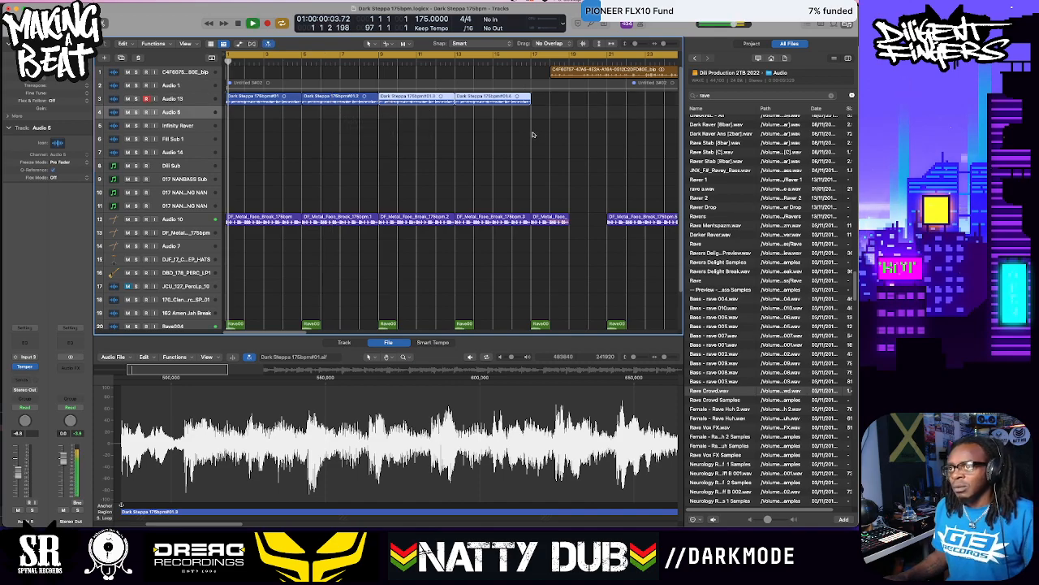
pyautogui.press('space')
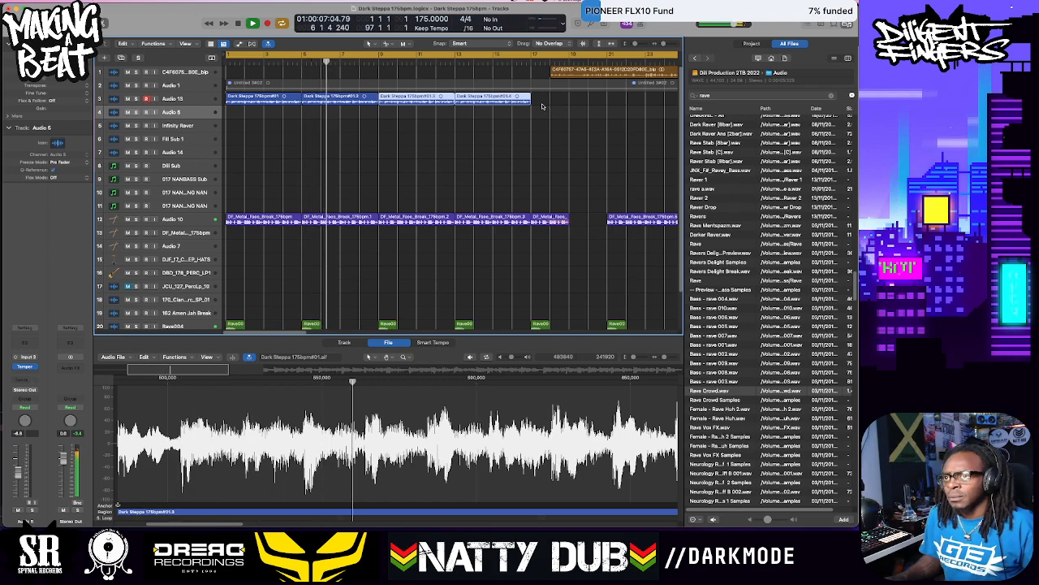
# Play the intro from bar 1 and copy the Audio 13 regions onward to fill bars 17 to 33
pyautogui.scroll(-1, 542, 105)
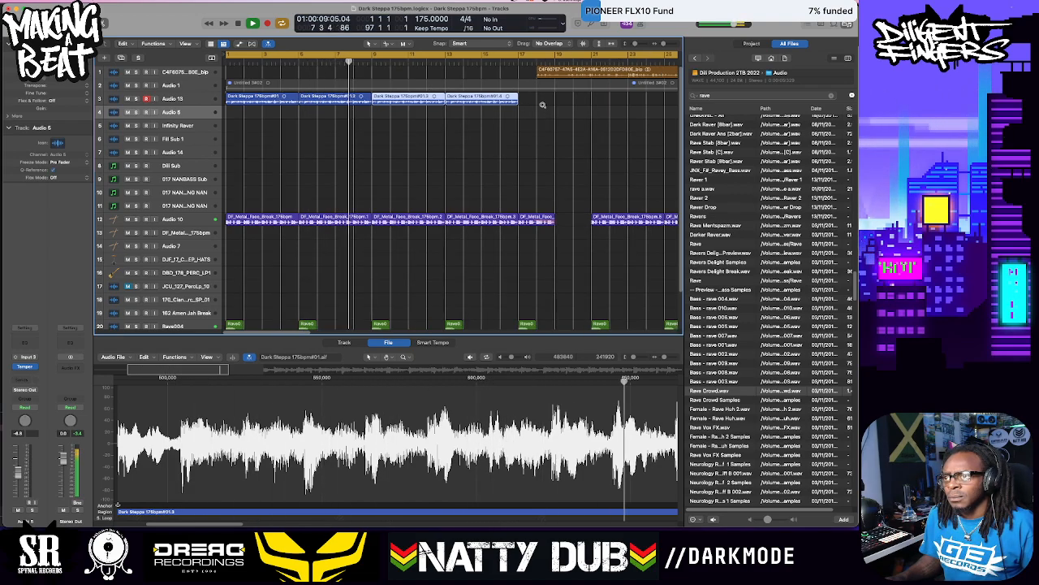
pyautogui.scroll(-3, 543, 105)
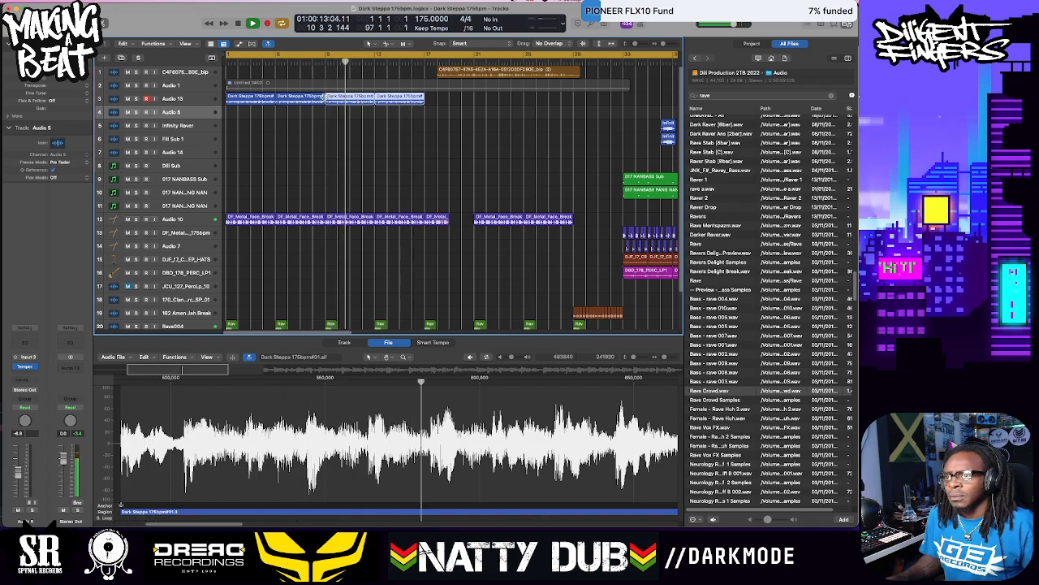
pyautogui.press('Return')
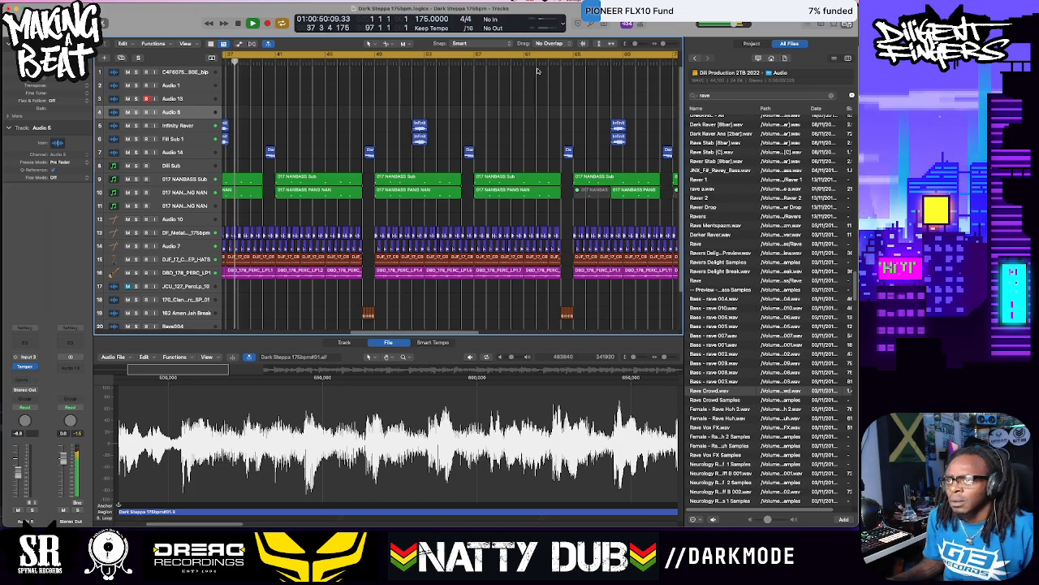
pyautogui.hscroll(-5, 581, 98)
pyautogui.hscroll(-10, 581, 99)
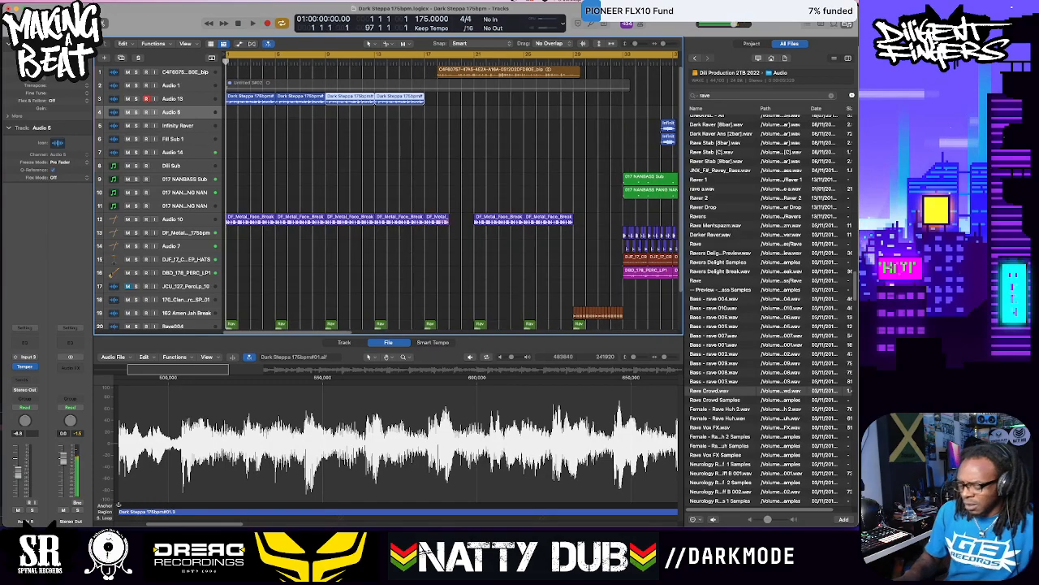
pyautogui.press('space')
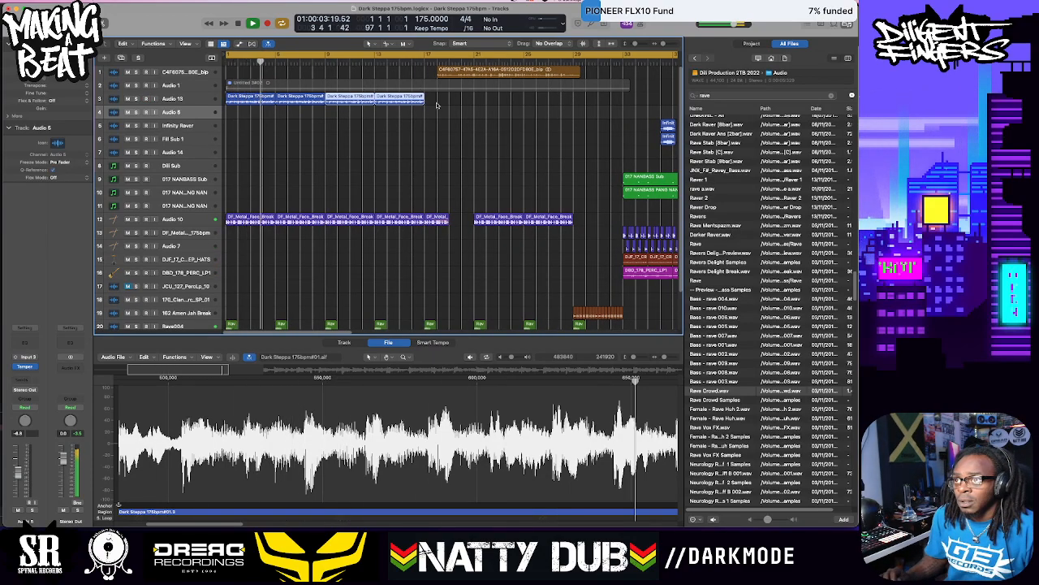
pyautogui.moveTo(349, 98); pyautogui.dragTo(589, 108)
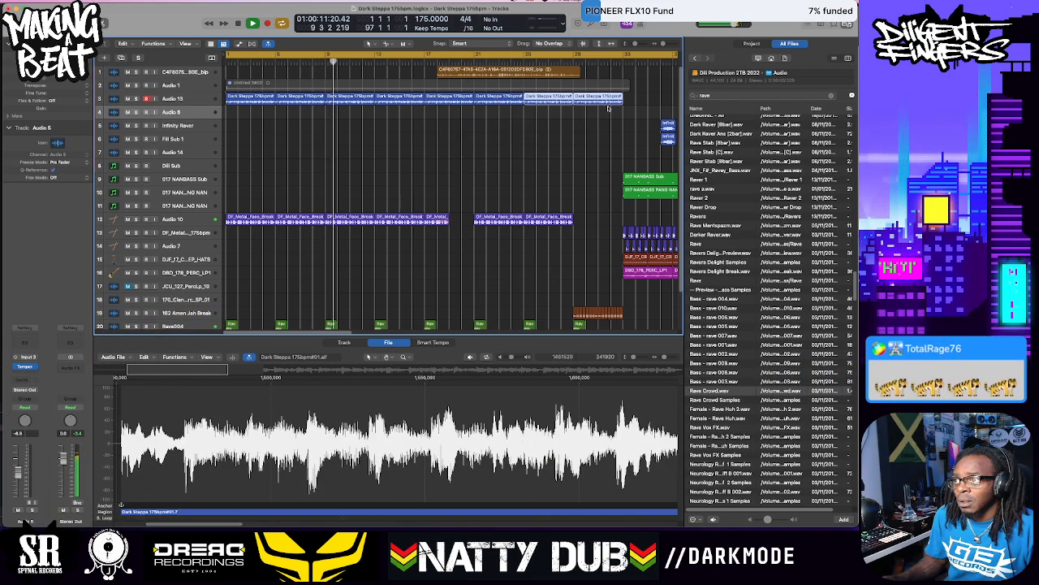
# Copy the last two Dark Steppa regions before bar 33 on Audio 13 so they start at bar 81
pyautogui.hscroll(3, 568, 105)
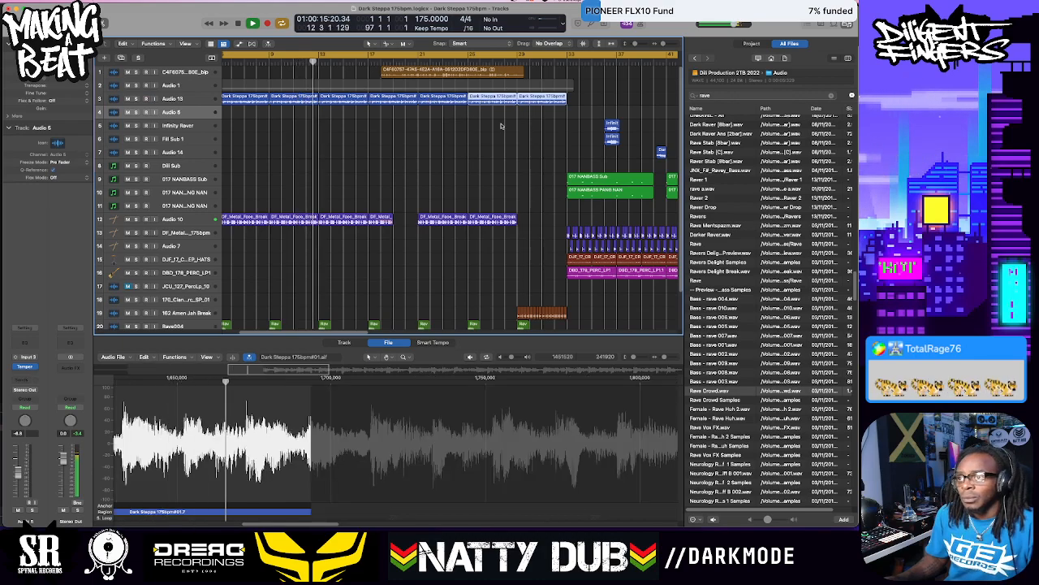
pyautogui.click(189, 99)
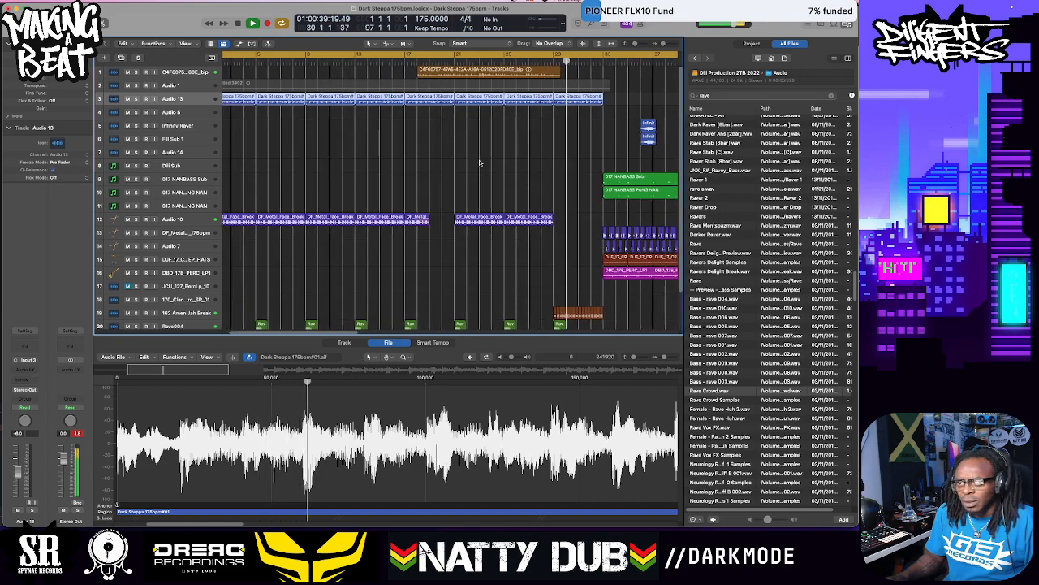
pyautogui.click(193, 198)
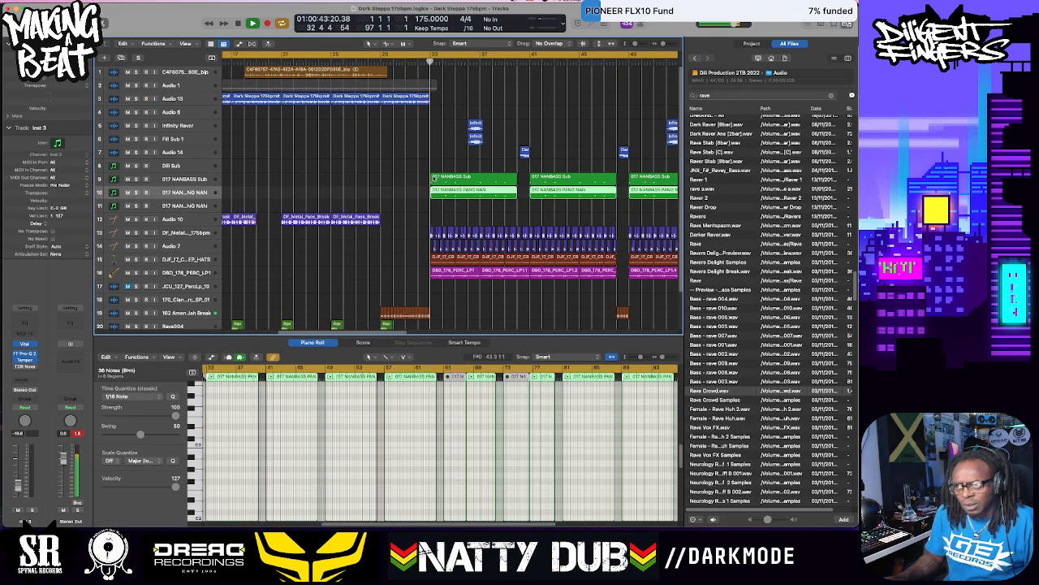
pyautogui.press('super+Up')
pyautogui.scroll(-2, 433, 177)
pyautogui.scroll(-5, 433, 177)
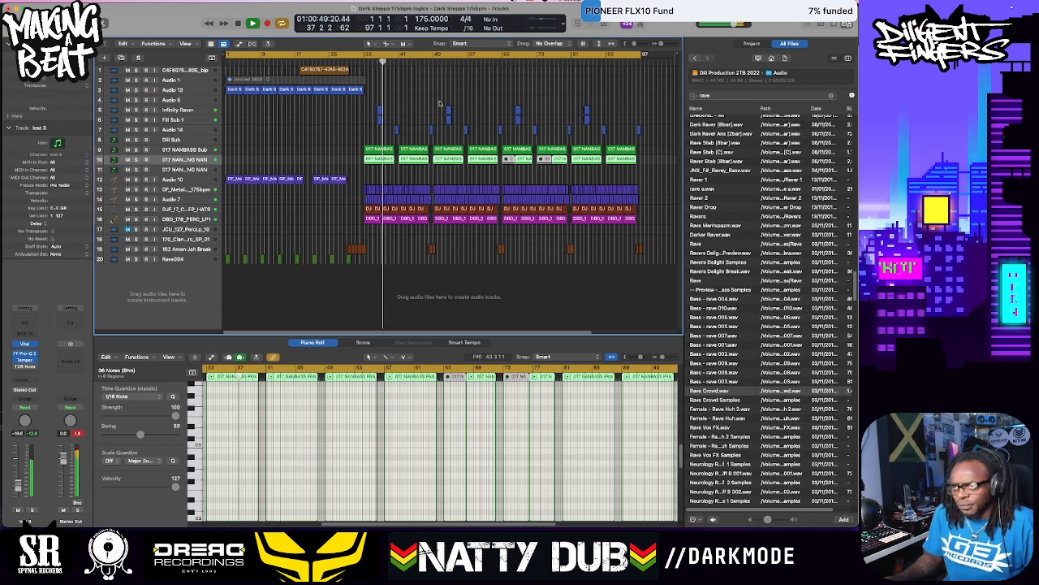
pyautogui.moveTo(370, 89); pyautogui.dragTo(338, 90)
pyautogui.doubleClick(338, 89)
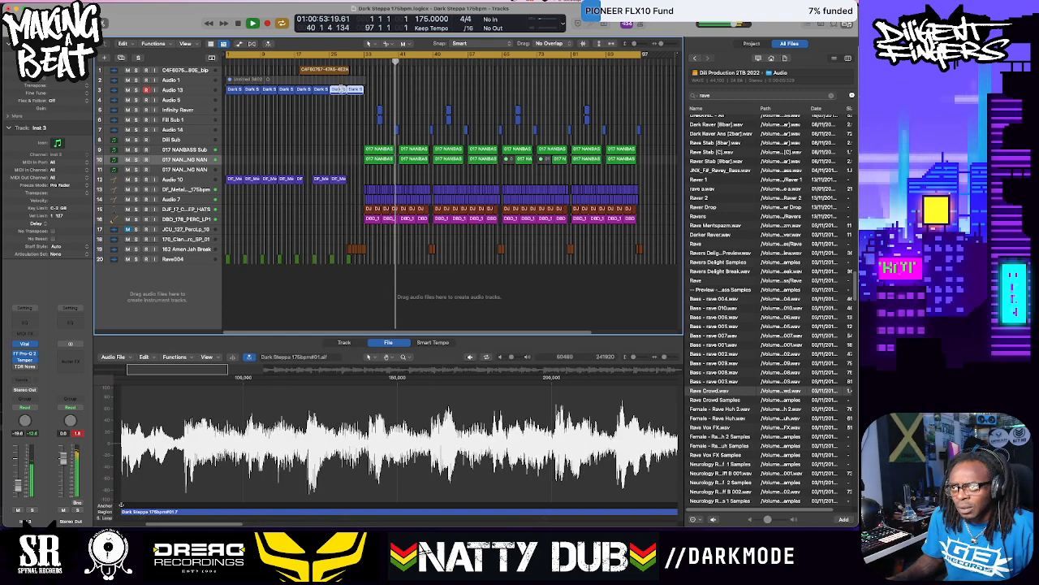
pyautogui.moveTo(338, 90); pyautogui.dragTo(579, 99)
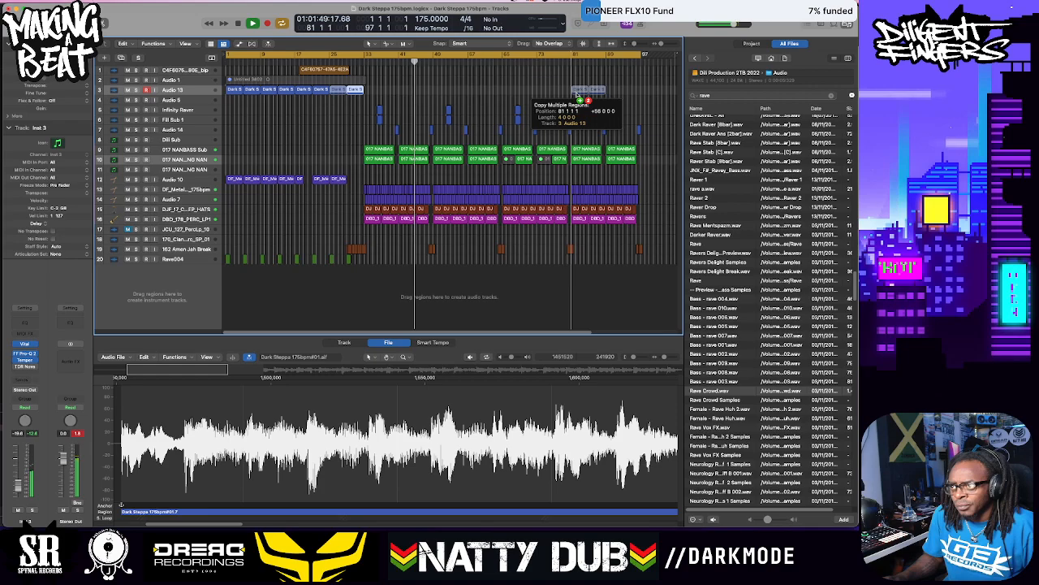
pyautogui.moveTo(579, 99); pyautogui.dragTo(577, 95)
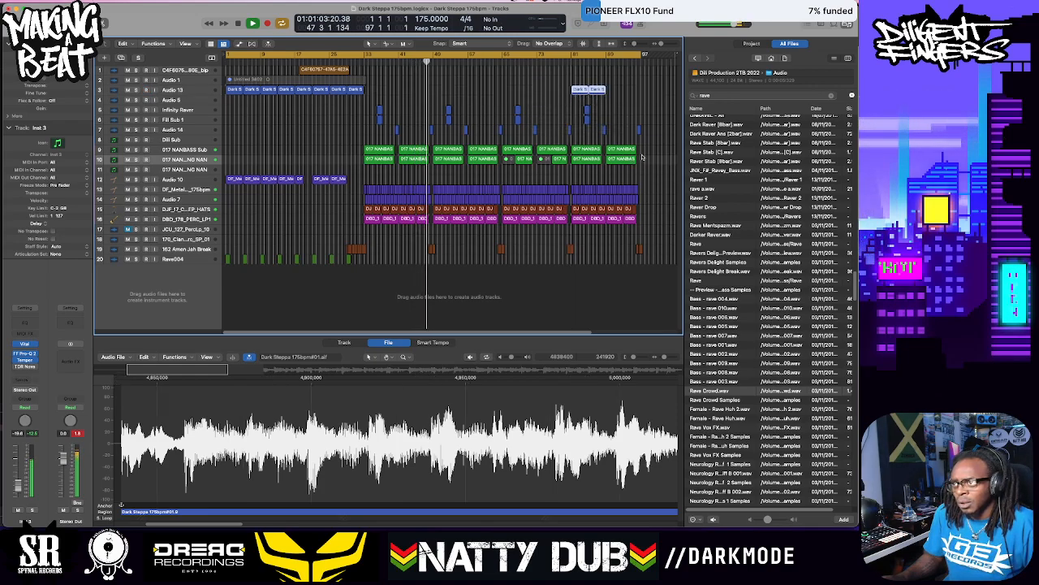
# Mute the two 017 NANBASS PANG NAN regions starting at bars 81 and 89, and play through that section
pyautogui.click(597, 159)
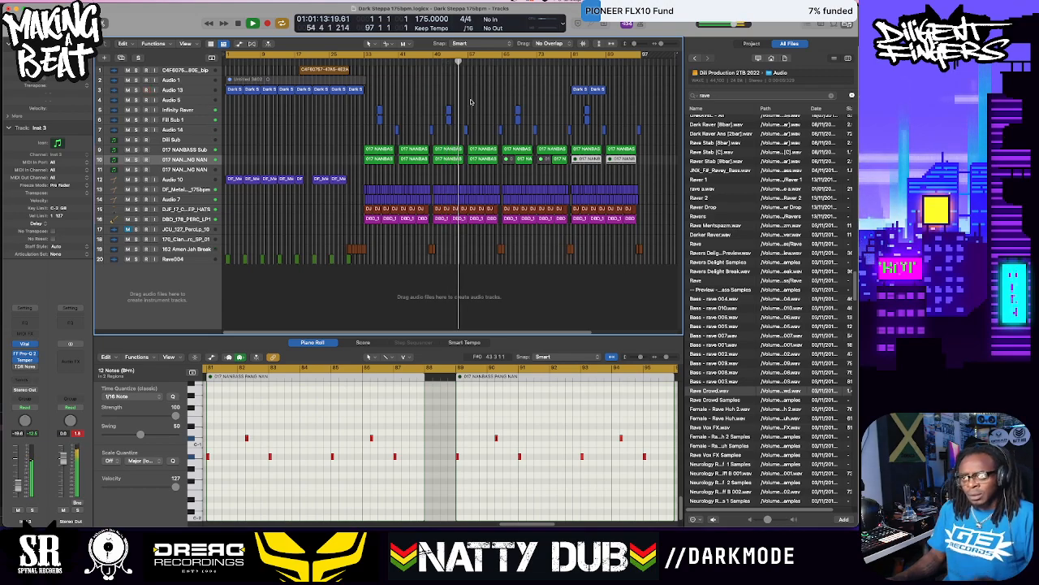
pyautogui.click(206, 113)
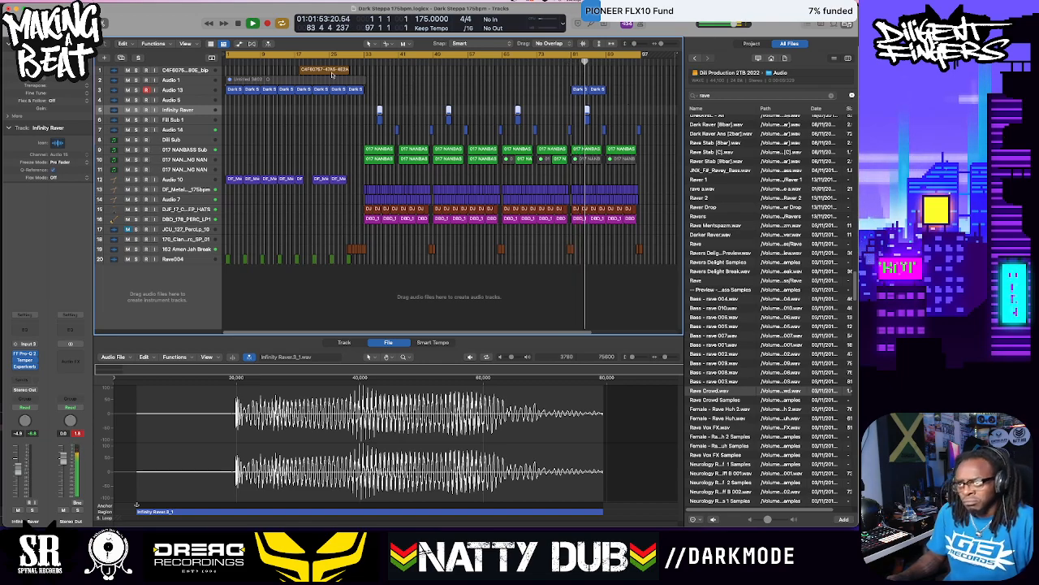
# Lower the Audio 13 volume to -10.2 dB and play the section from bar 81
pyautogui.click(265, 90)
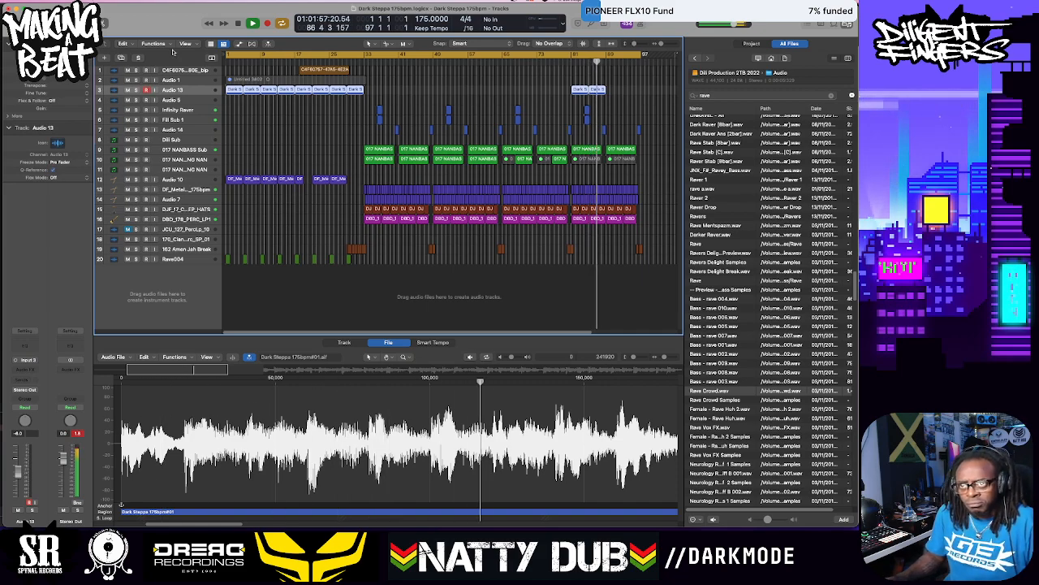
pyautogui.click(148, 91)
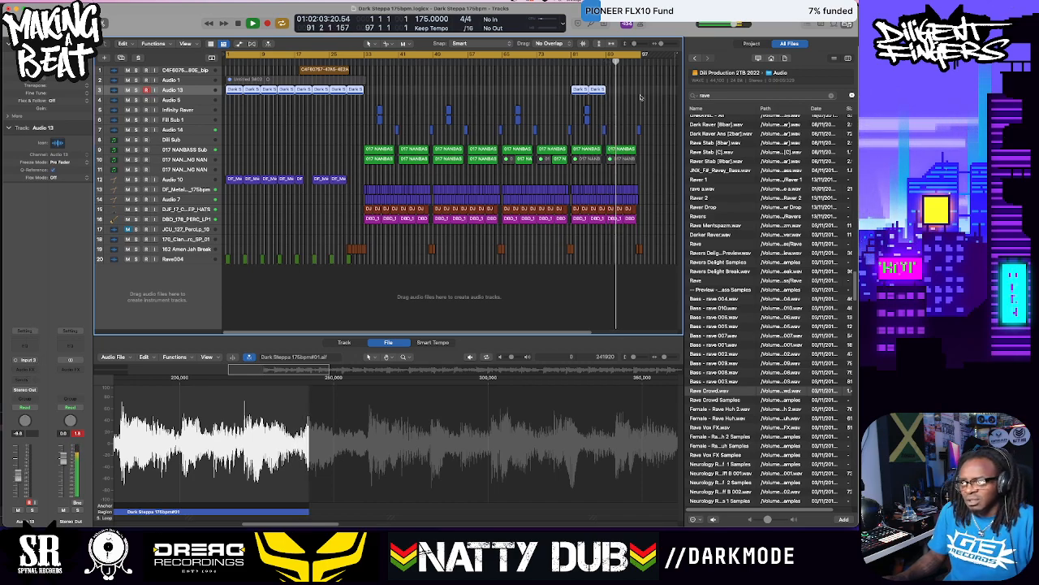
pyautogui.click(572, 61)
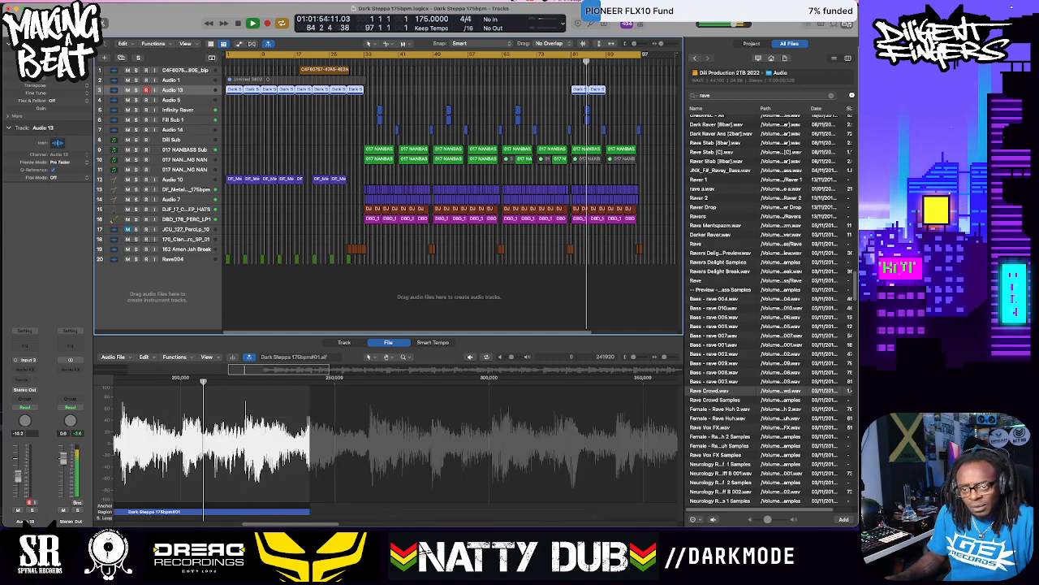
# Copy the two Dark Steppa regions at bar 81 on Audio 13 so the copies start at bar 89
pyautogui.moveTo(581, 90); pyautogui.dragTo(582, 94)
pyautogui.click(621, 91)
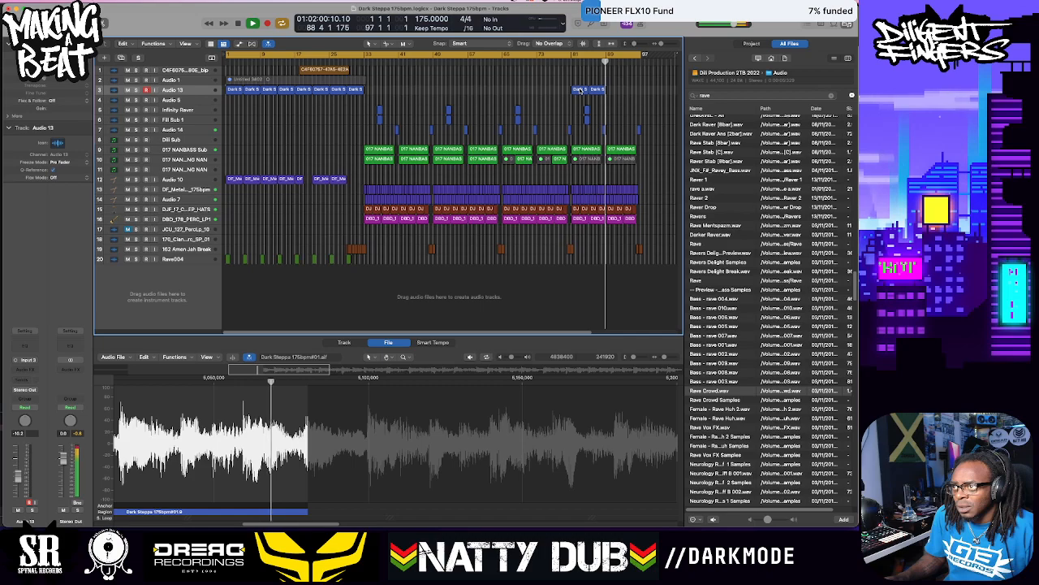
pyautogui.click(589, 90)
pyautogui.moveTo(579, 91); pyautogui.dragTo(613, 90)
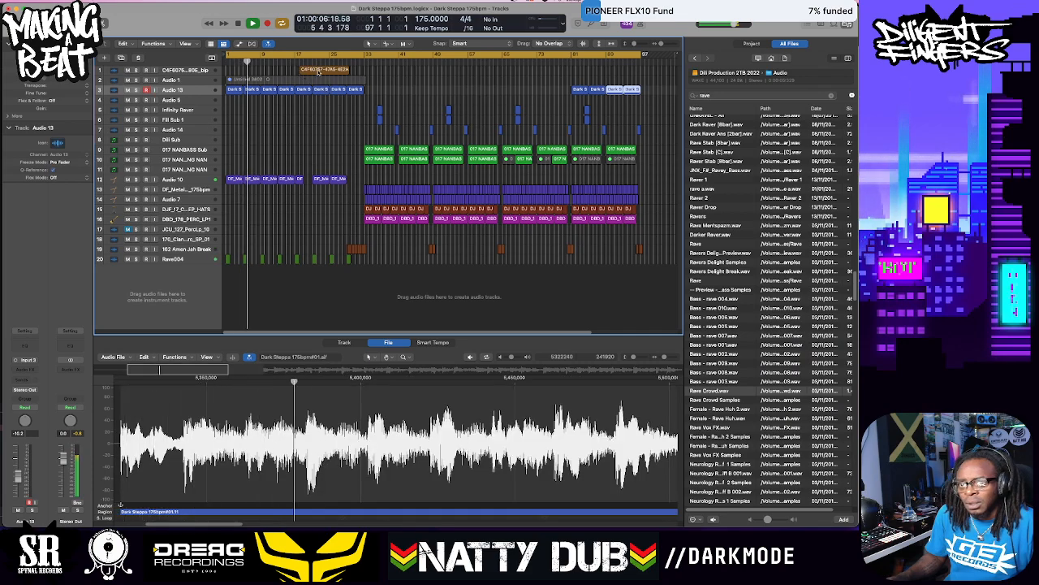
# Replay the intro from bar 1, mute the topmost audio track, and stop playback
pyautogui.press('space')
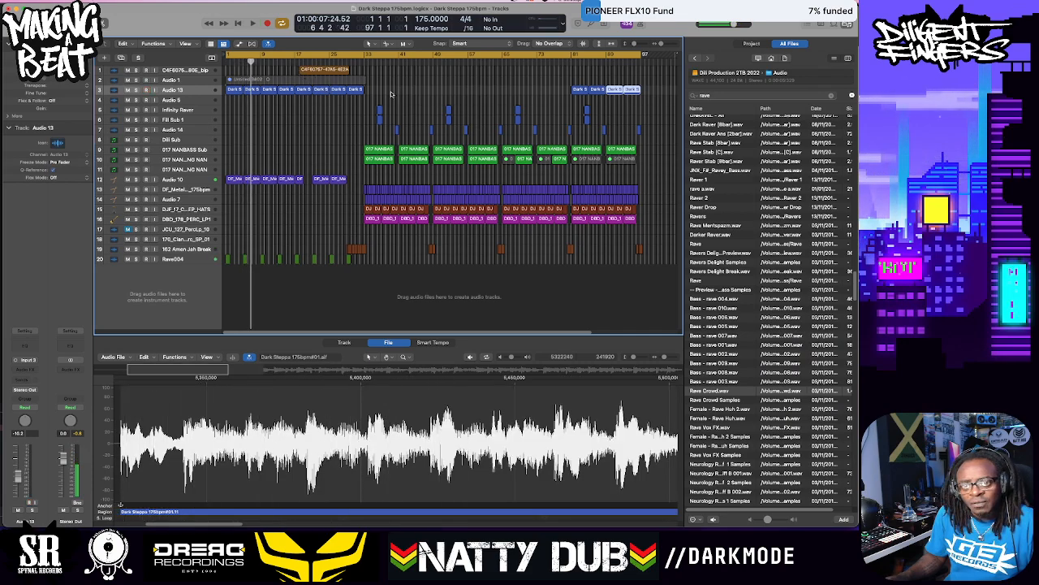
pyautogui.press('Return')
pyautogui.press('space')
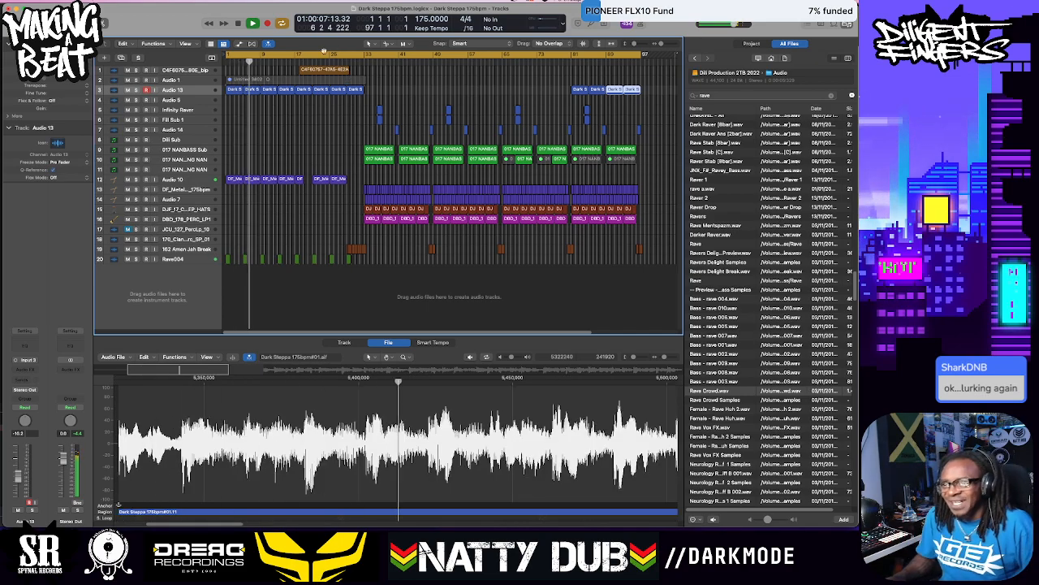
pyautogui.click(195, 89)
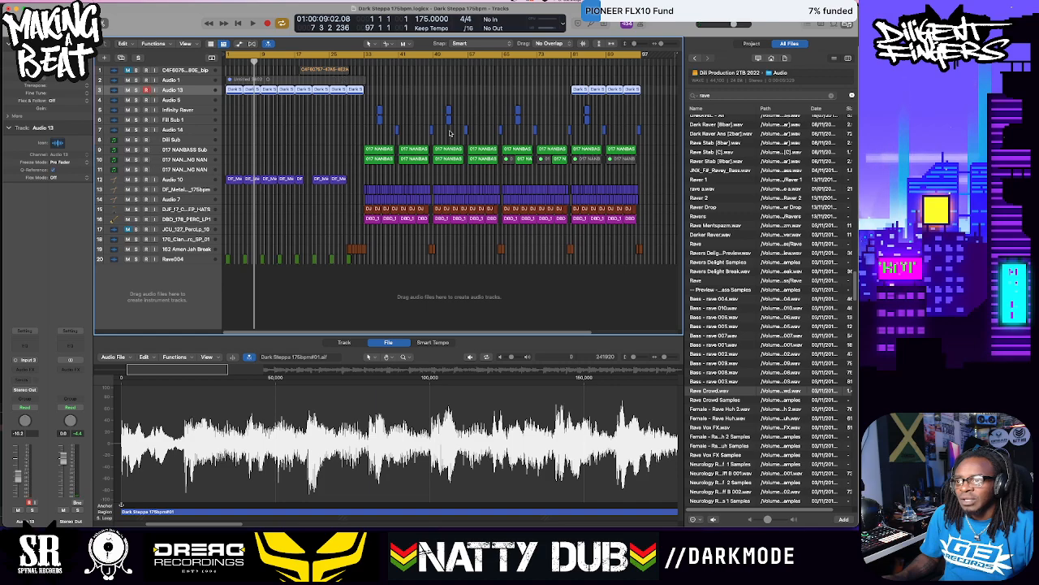
# Copy the 017 NANBASS PANG NAN region at bar 33 to bars 25 and 17, and play from bar 17 with cycling off
pyautogui.click(390, 160)
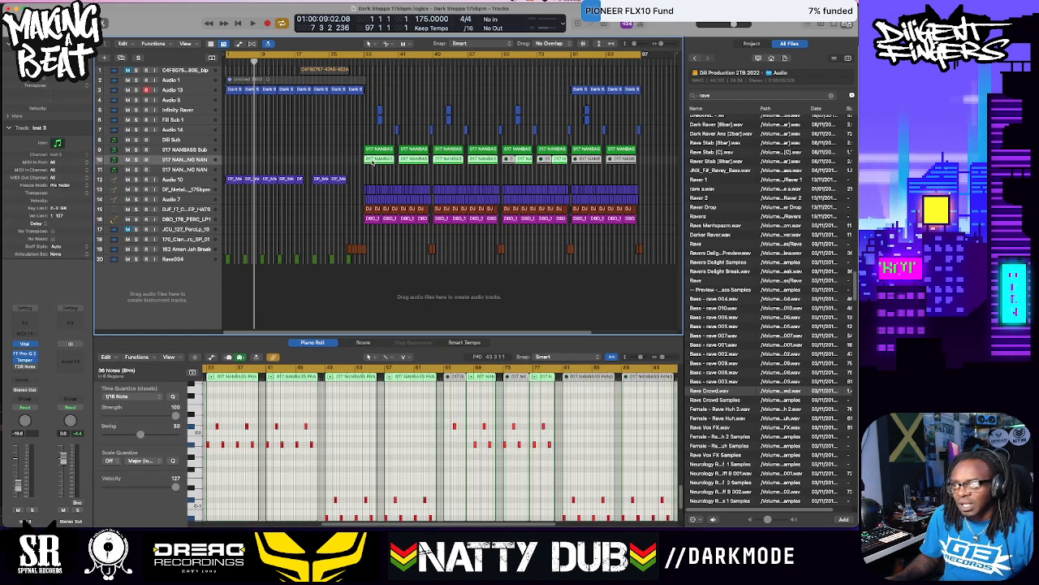
pyautogui.moveTo(363, 160)
pyautogui.mouseDown()
pyautogui.moveTo(333, 162)
pyautogui.moveTo(383, 166)
pyautogui.moveTo(323, 161)
pyautogui.moveTo(346, 161)
pyautogui.mouseUp()
pyautogui.click(333, 159)
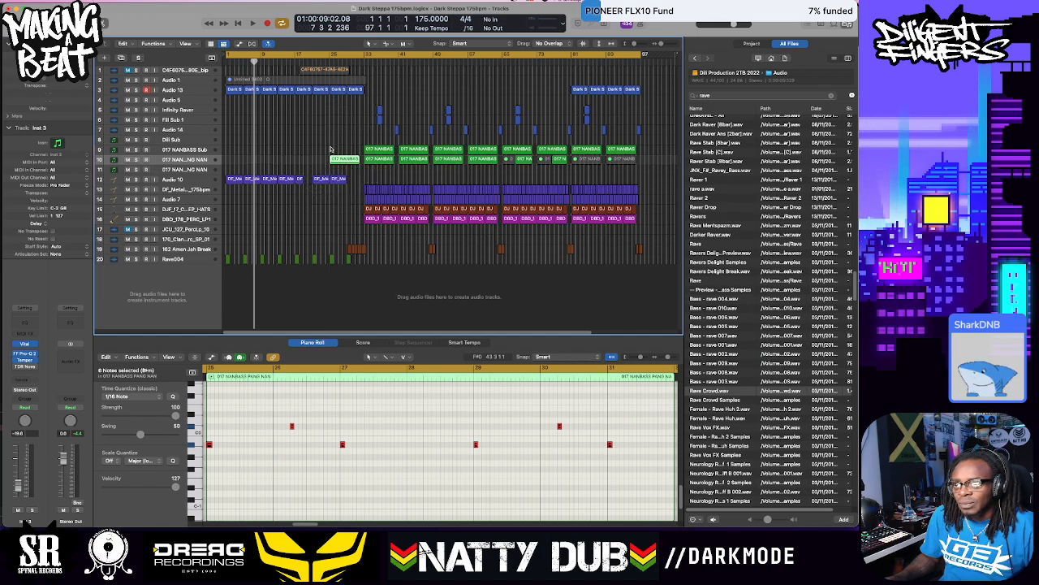
pyautogui.moveTo(344, 160); pyautogui.dragTo(309, 160)
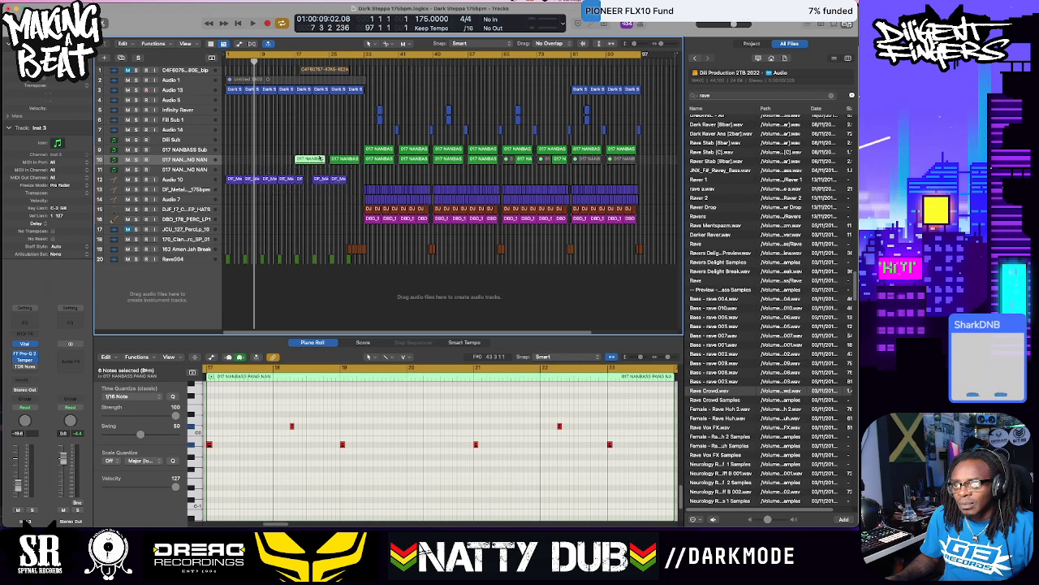
pyautogui.click(300, 55)
pyautogui.click(291, 61)
pyautogui.press('space')
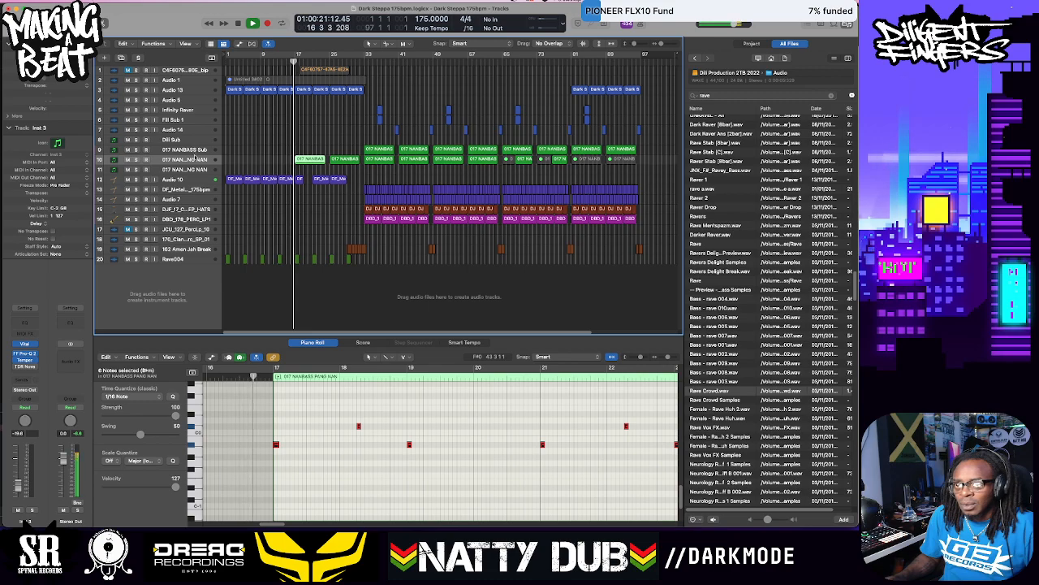
# Show automation for the tracks and look through the available plug-in parameters on the 017 NANBASS PANG NAN track
pyautogui.click(199, 159)
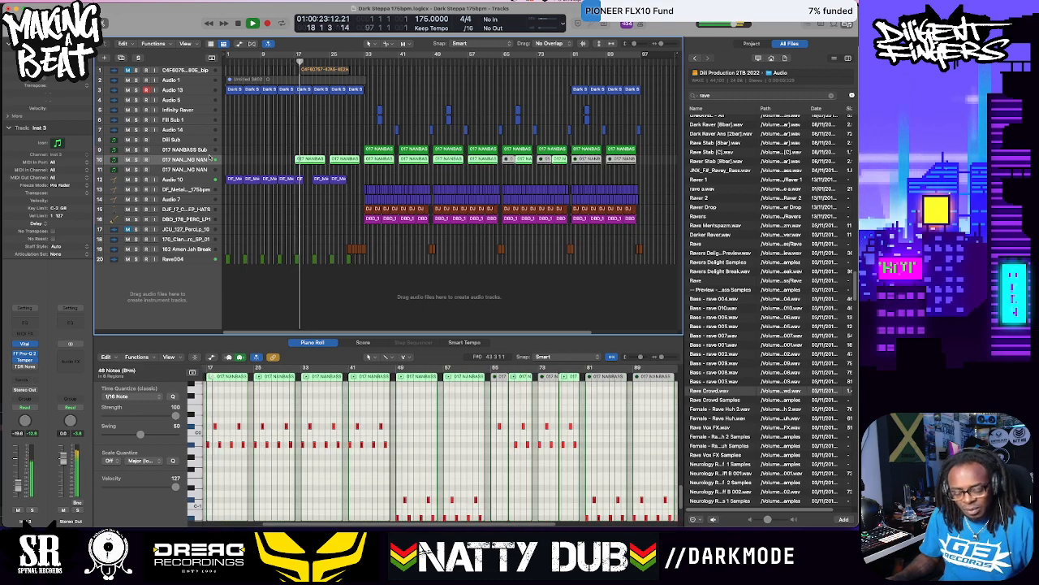
pyautogui.press('a')
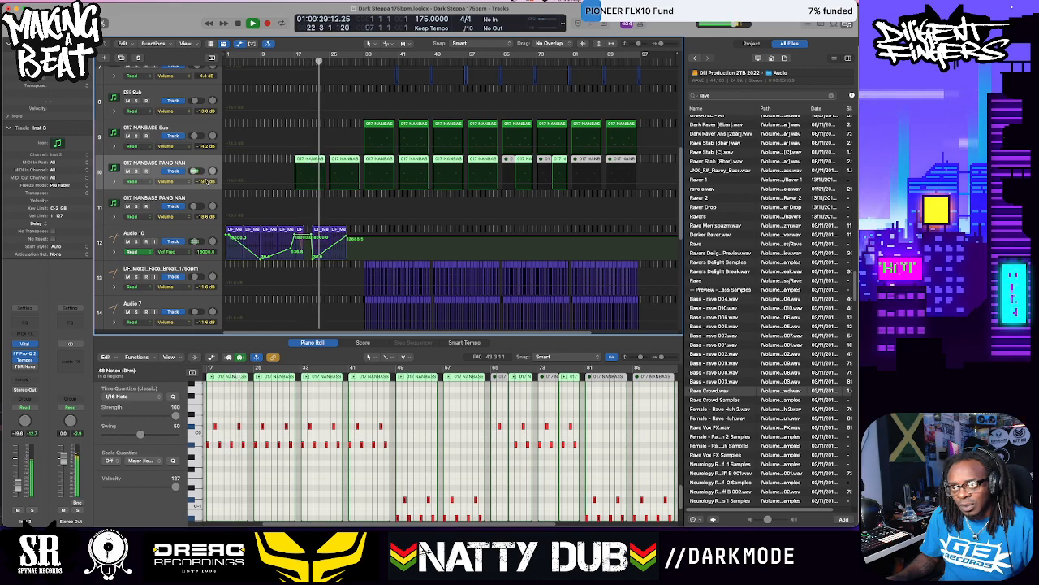
pyautogui.click(170, 180)
pyautogui.moveTo(216, 273)
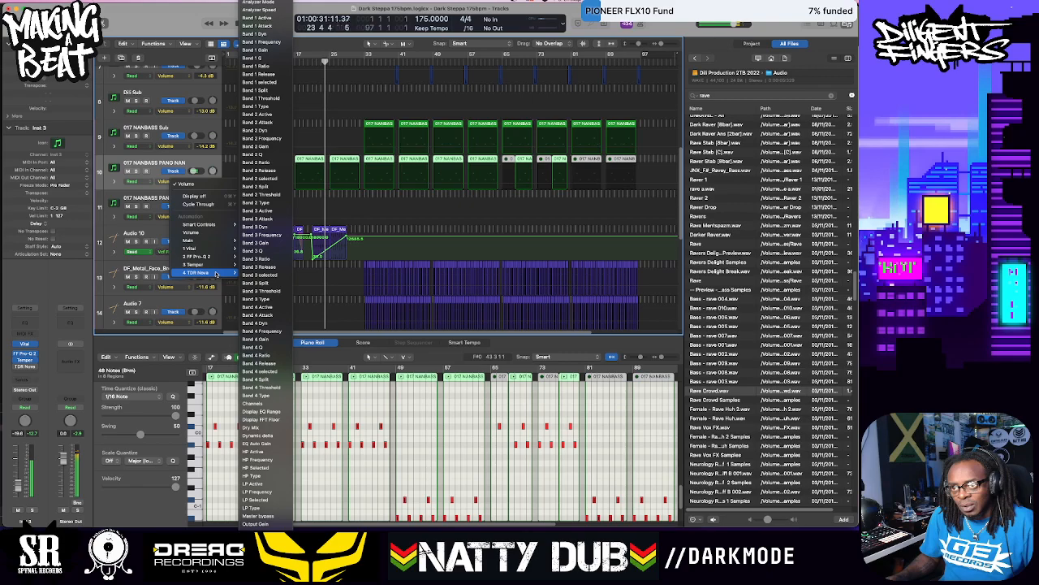
# Replace TDR Nova with MetaFilter in the 017 NANBASS PANG NAN track's last effect slot
pyautogui.click(36, 368)
pyautogui.click(36, 368)
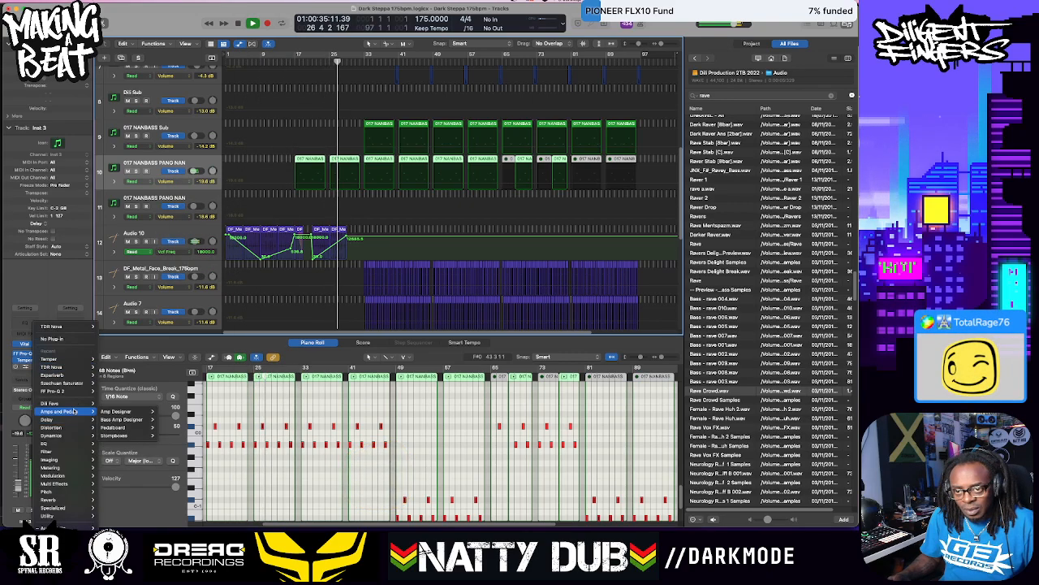
pyautogui.moveTo(79, 404)
pyautogui.moveTo(182, 396)
pyautogui.click(326, 182)
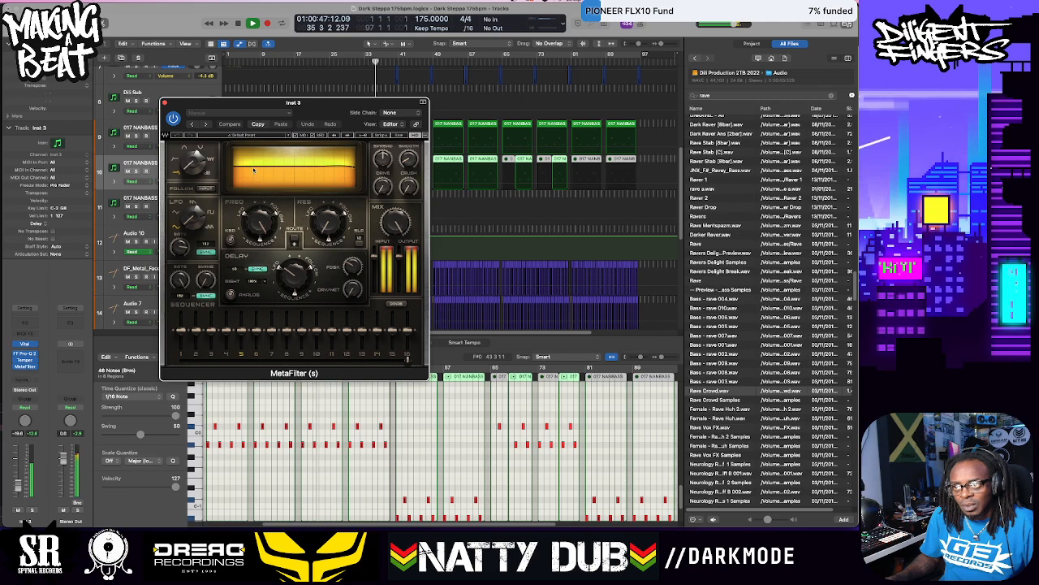
# Set MetaFilter to a high-pass filter, lower its cutoff frequency to about 45 Hz, and close the plug-in
pyautogui.moveTo(192, 162); pyautogui.dragTo(192, 153)
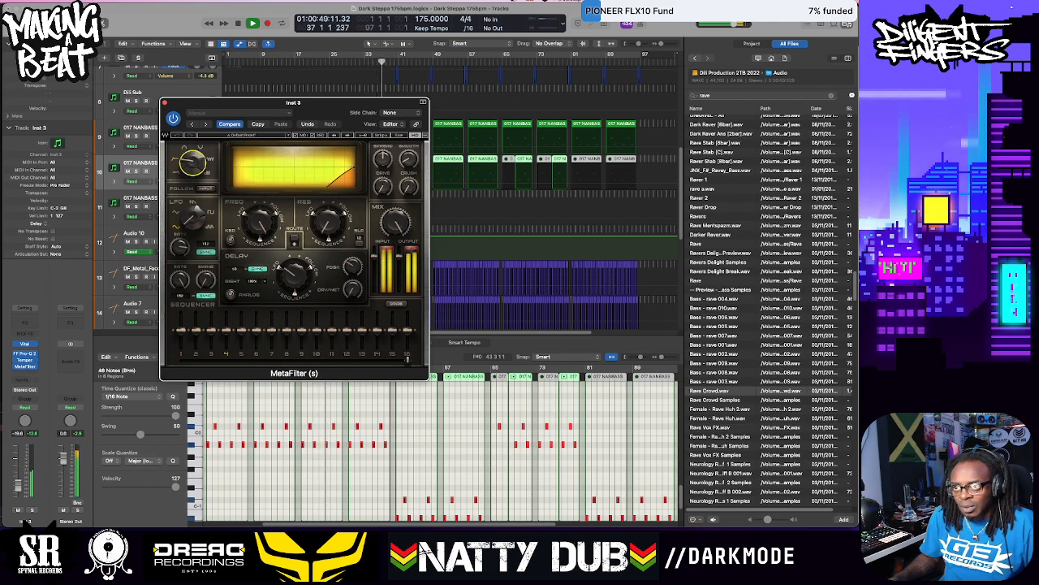
pyautogui.moveTo(260, 223); pyautogui.dragTo(260, 244)
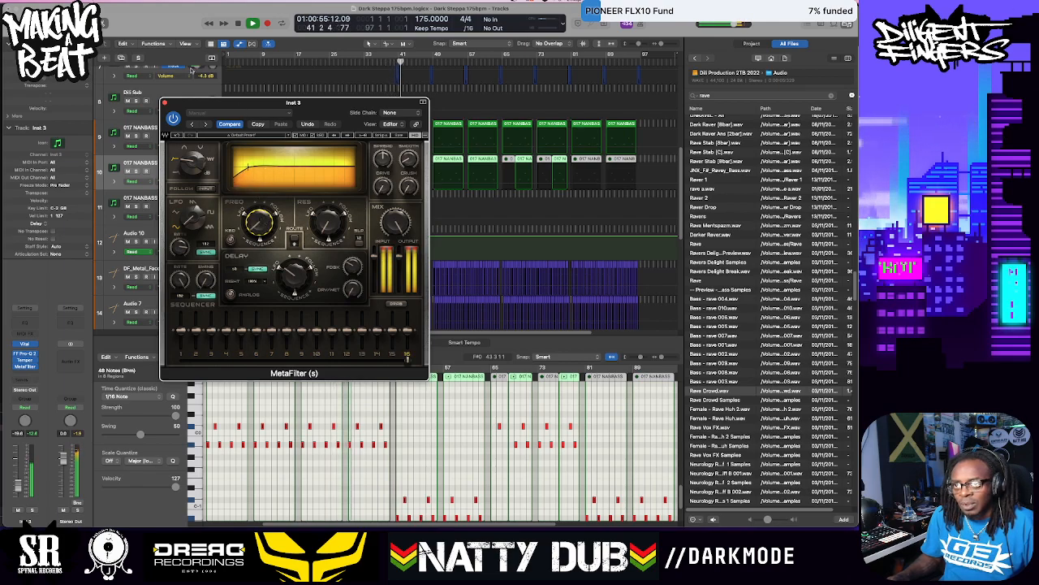
pyautogui.click(166, 103)
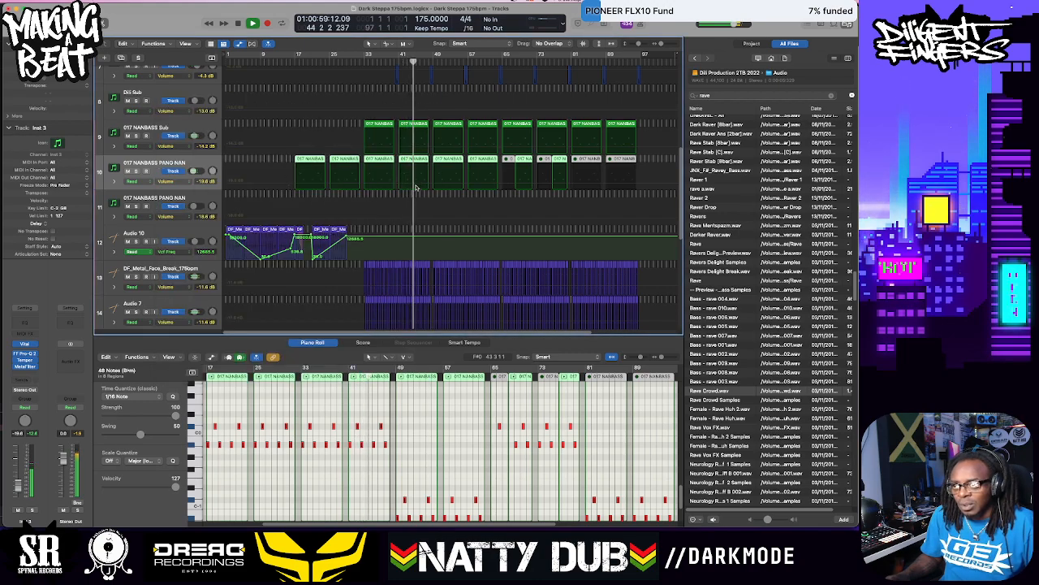
# Automate MetaFilter's Vcf Freq on the first 017 NANBASS PANG NAN track, adding a point at bar 33 and a raised one at bar 17
pyautogui.click(167, 181)
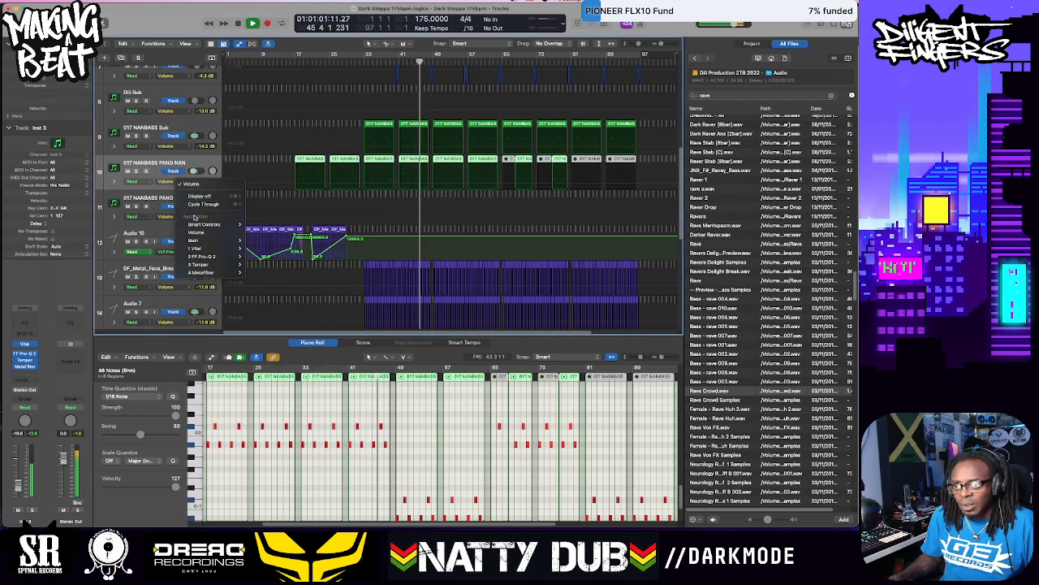
pyautogui.moveTo(231, 272)
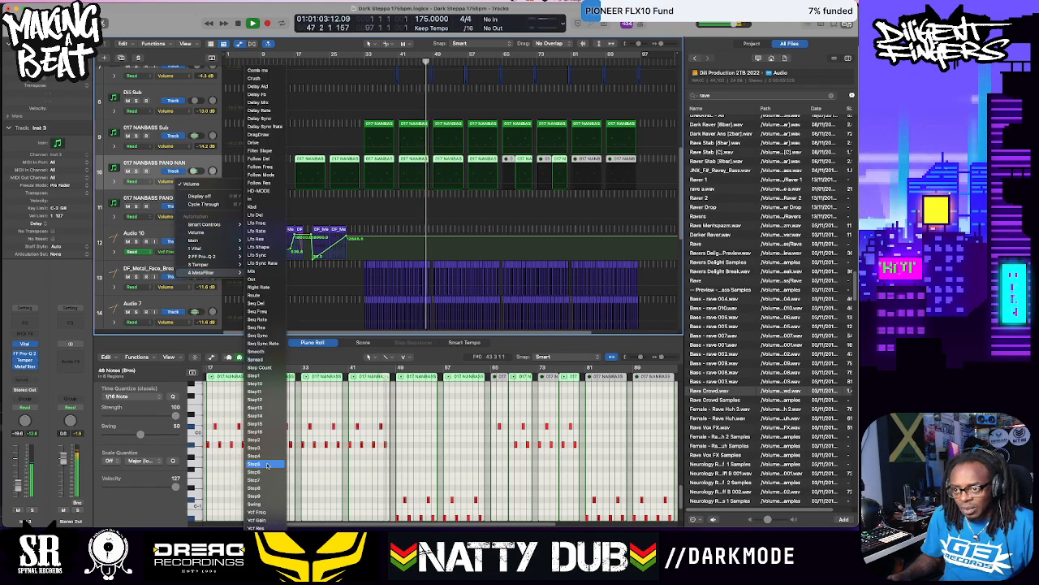
pyautogui.click(257, 512)
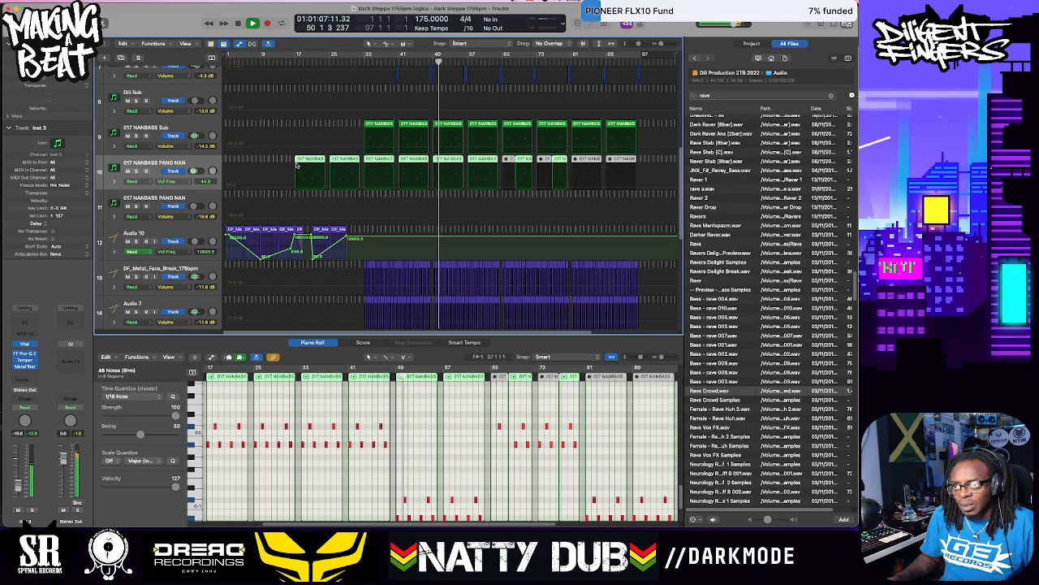
pyautogui.click(363, 190)
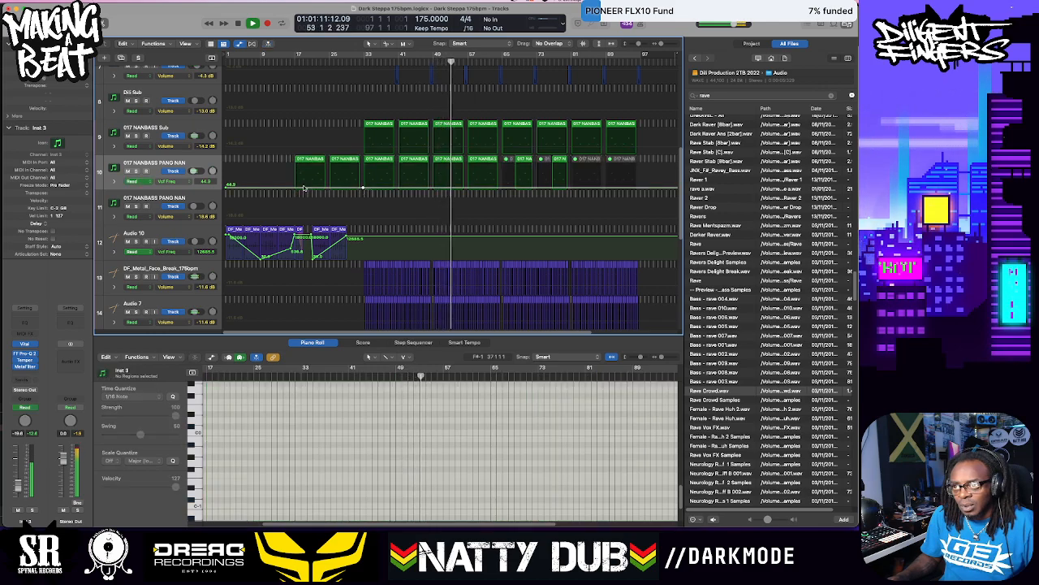
pyautogui.moveTo(298, 187); pyautogui.dragTo(298, 164)
pyautogui.click(295, 62)
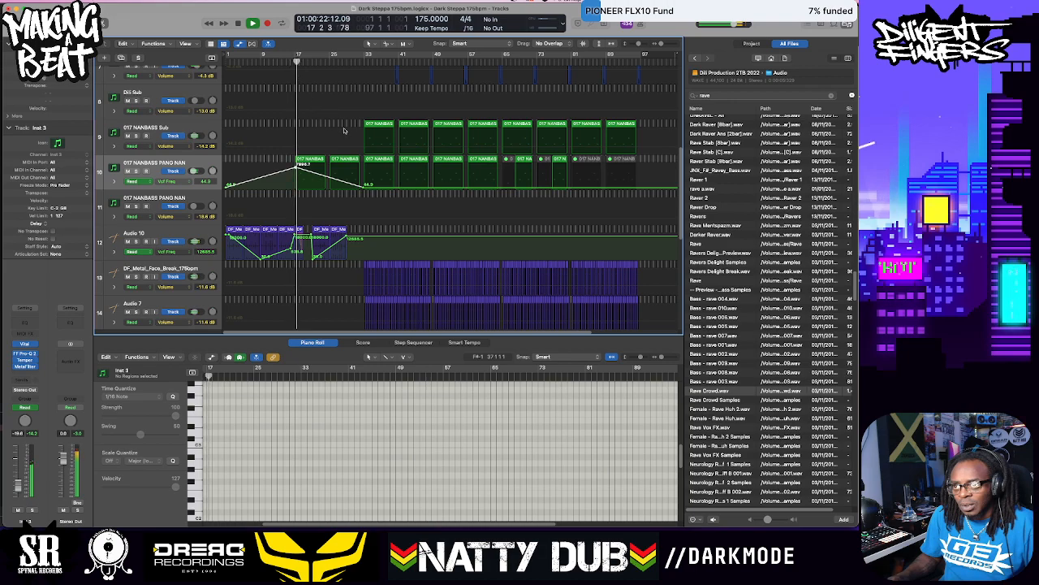
# Add a Vcf Freq automation point near bar 29 and raise it to bend the descending cutoff ramp towards bar 33
pyautogui.click(332, 174)
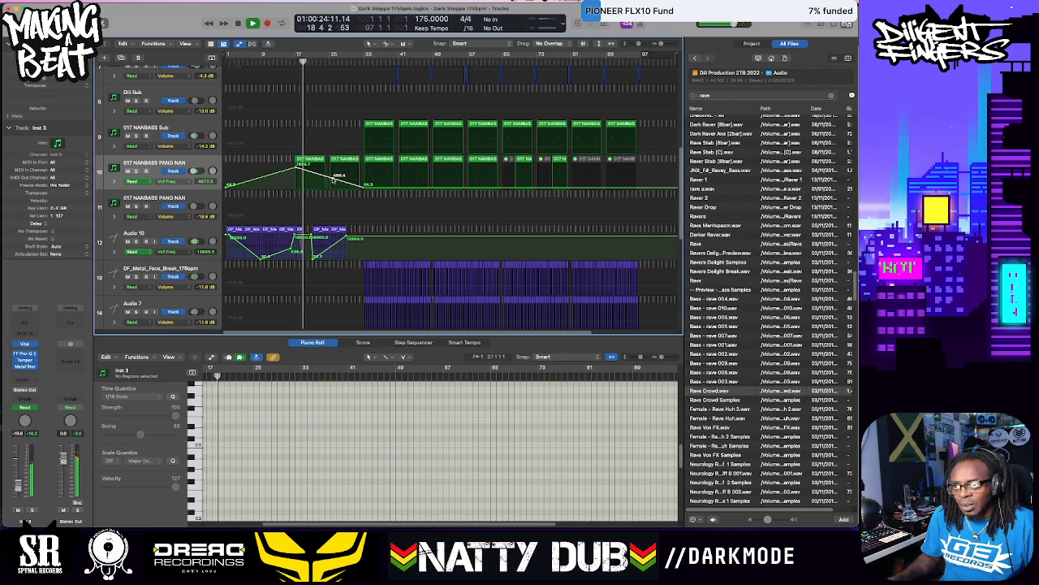
pyautogui.moveTo(332, 174); pyautogui.dragTo(345, 171)
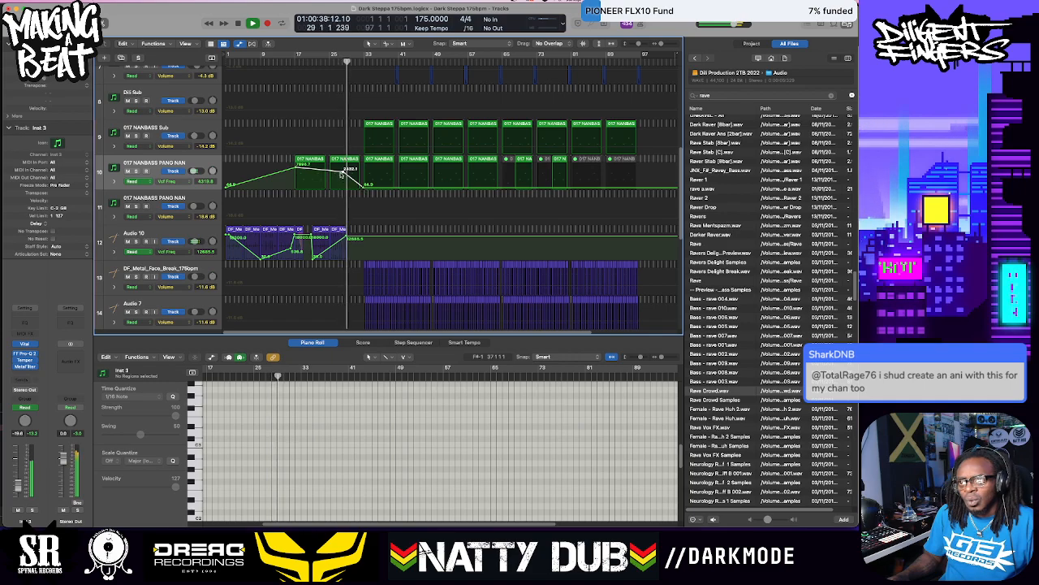
pyautogui.moveTo(342, 178); pyautogui.dragTo(345, 173)
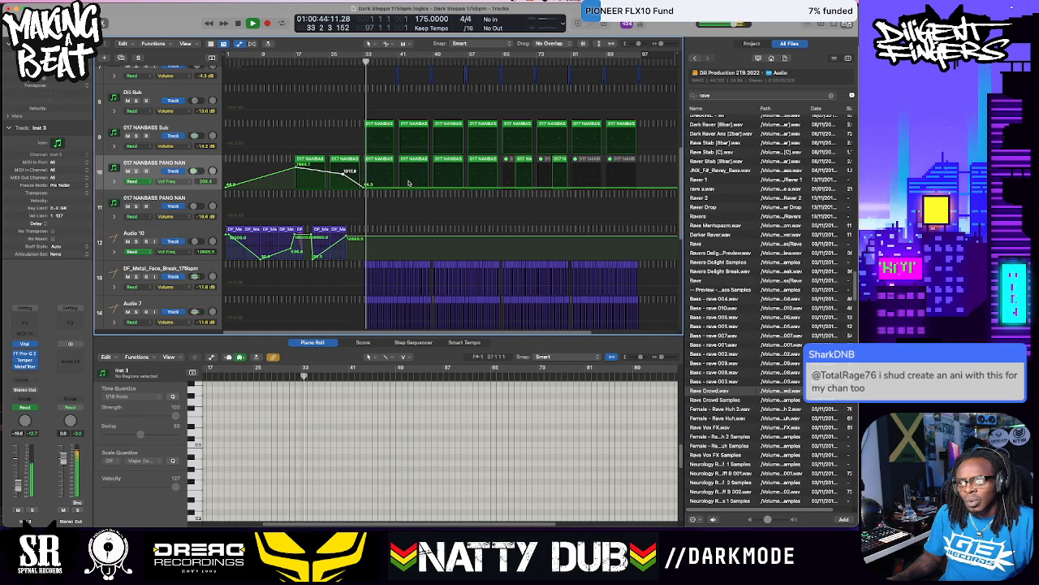
# Hide the automation and shorten the 017 NANBASS PANG NAN region at bar 25 to 5 bars
pyautogui.press('a')
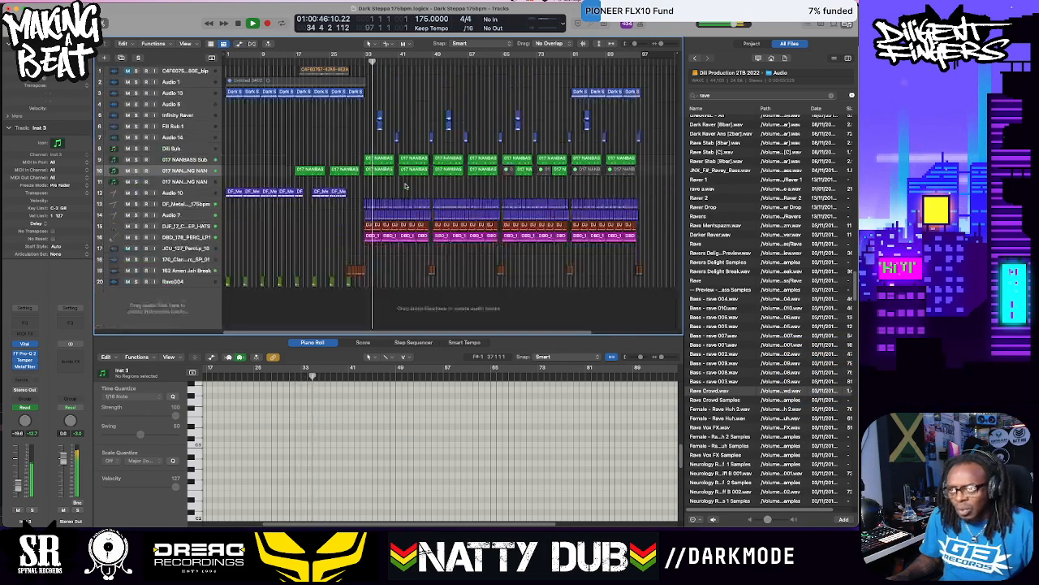
pyautogui.click(354, 160)
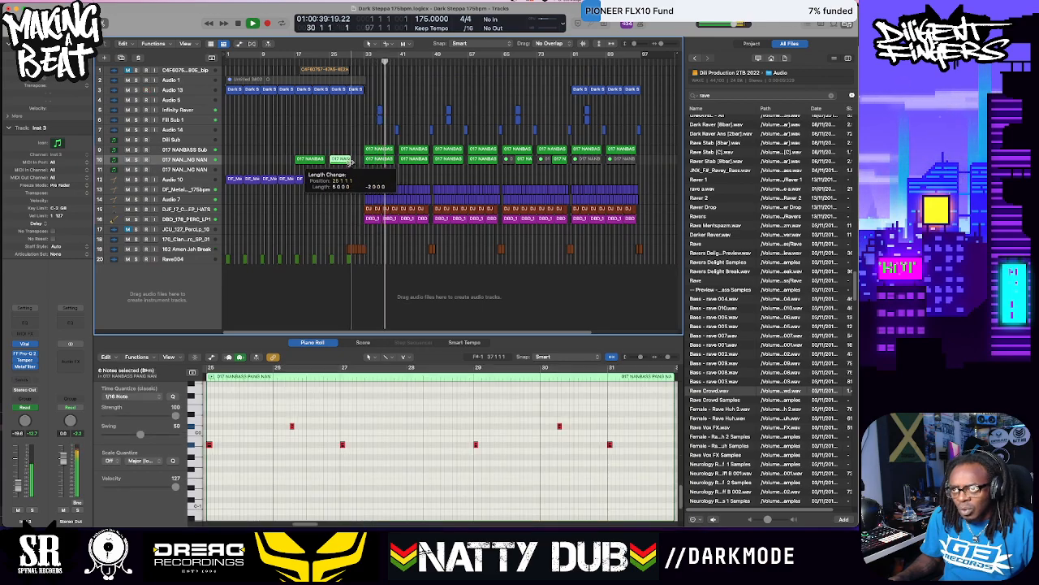
pyautogui.moveTo(350, 161); pyautogui.dragTo(350, 160)
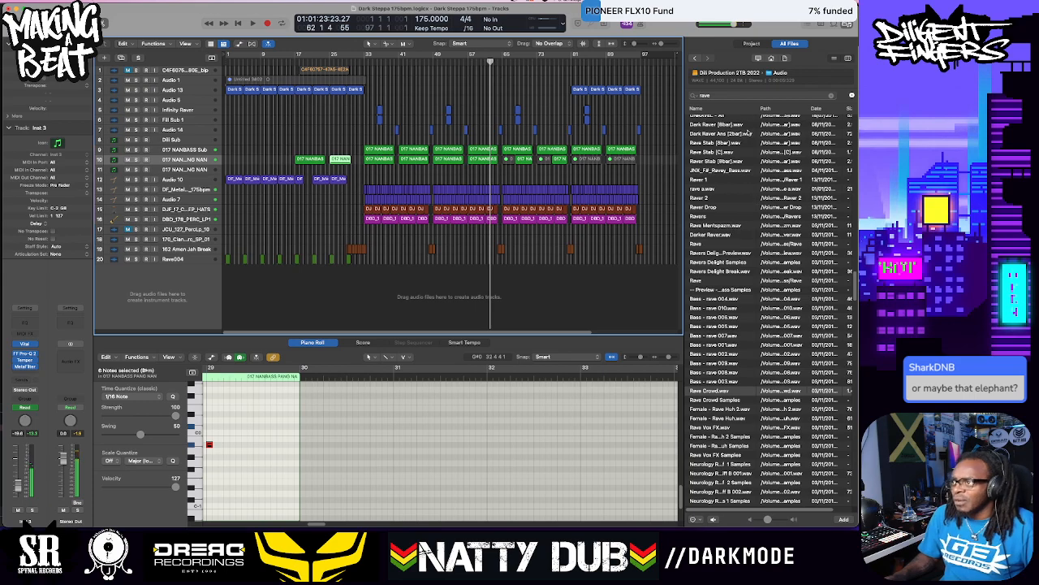
# Load the preset 013 NANBASS IMPLEMENT in Vital on the empty 017 NANBASS PANG NAN track and close the plug-in
pyautogui.click(211, 169)
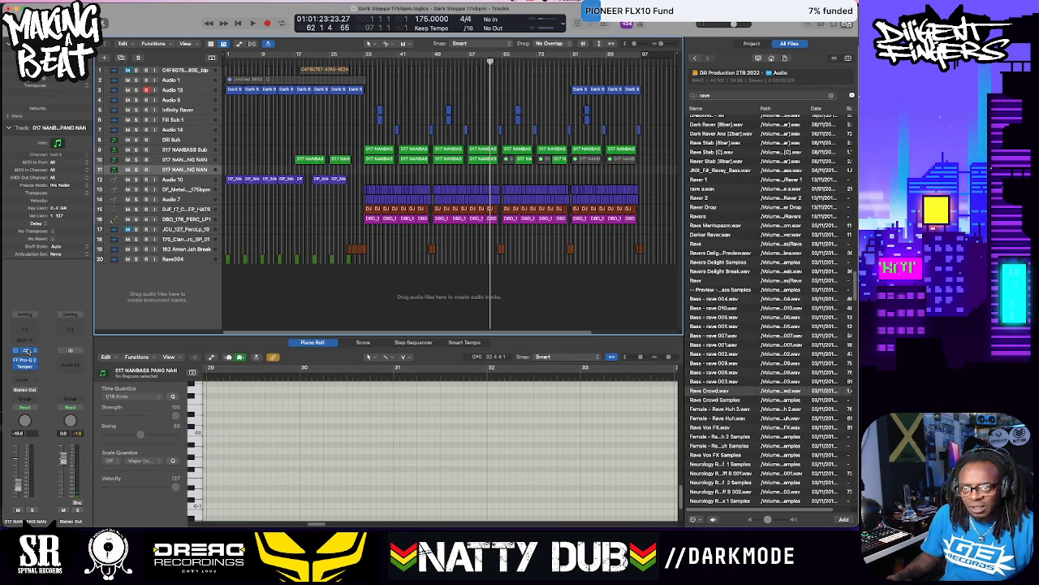
pyautogui.press('v')
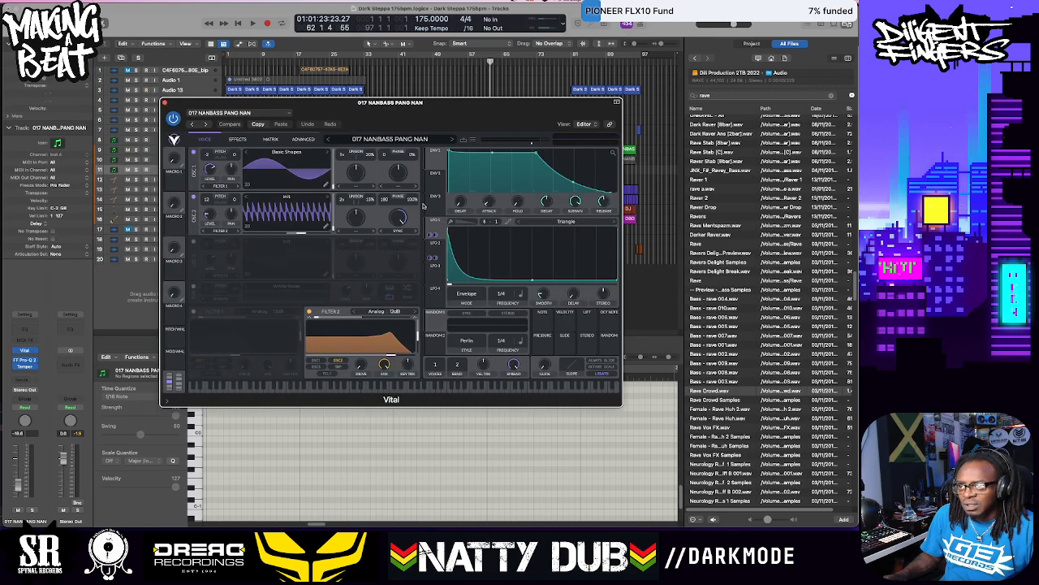
pyautogui.click(381, 142)
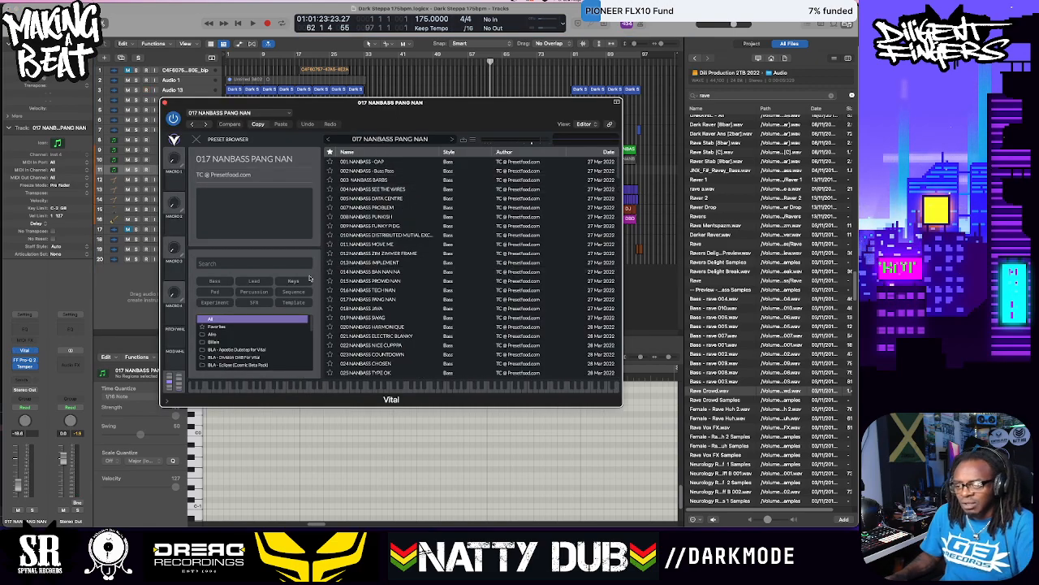
pyautogui.click(591, 244)
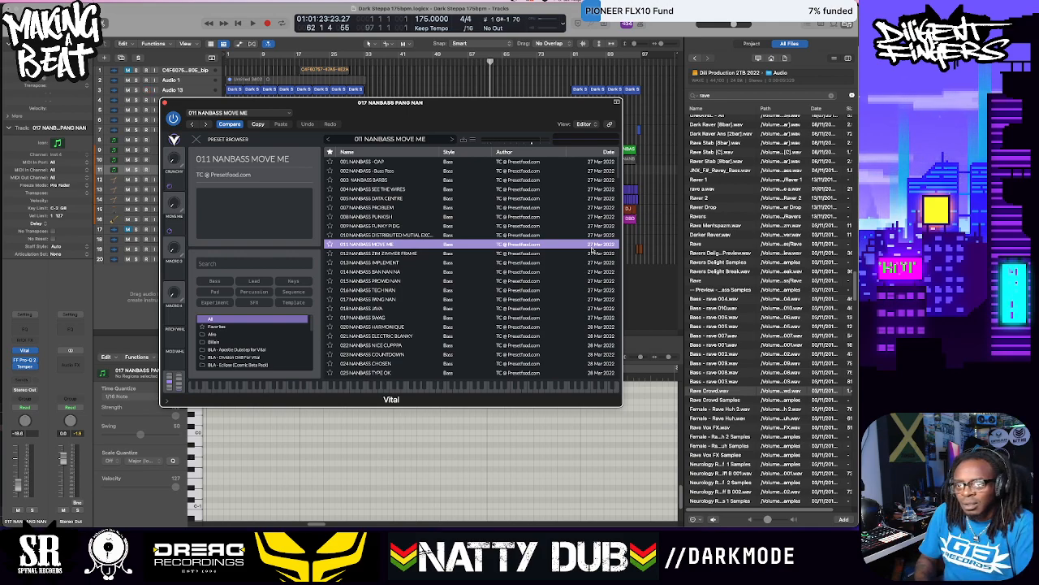
pyautogui.press('Down')
pyautogui.press('Down')
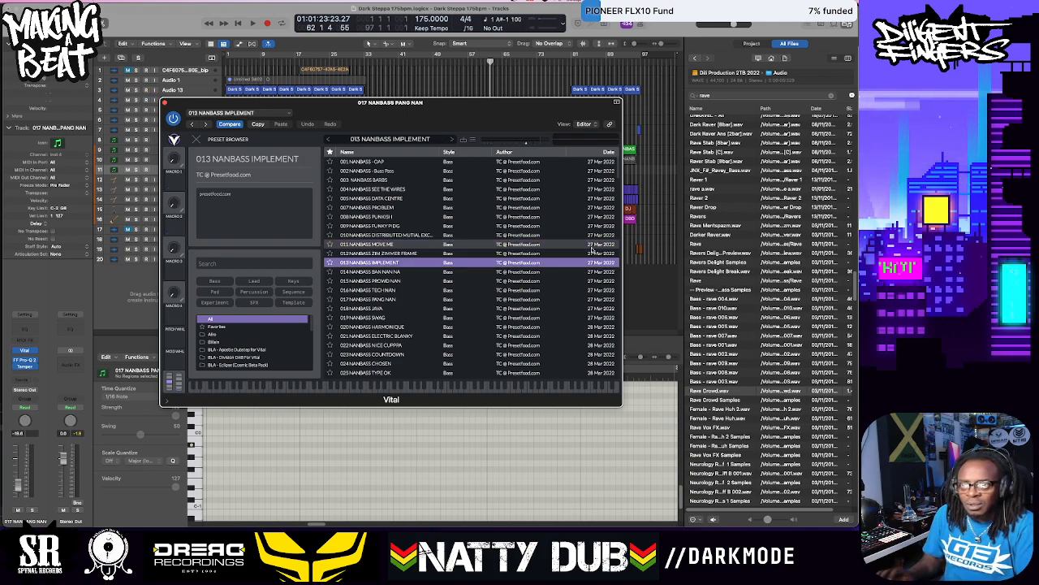
pyautogui.moveTo(496, 109); pyautogui.dragTo(644, 124)
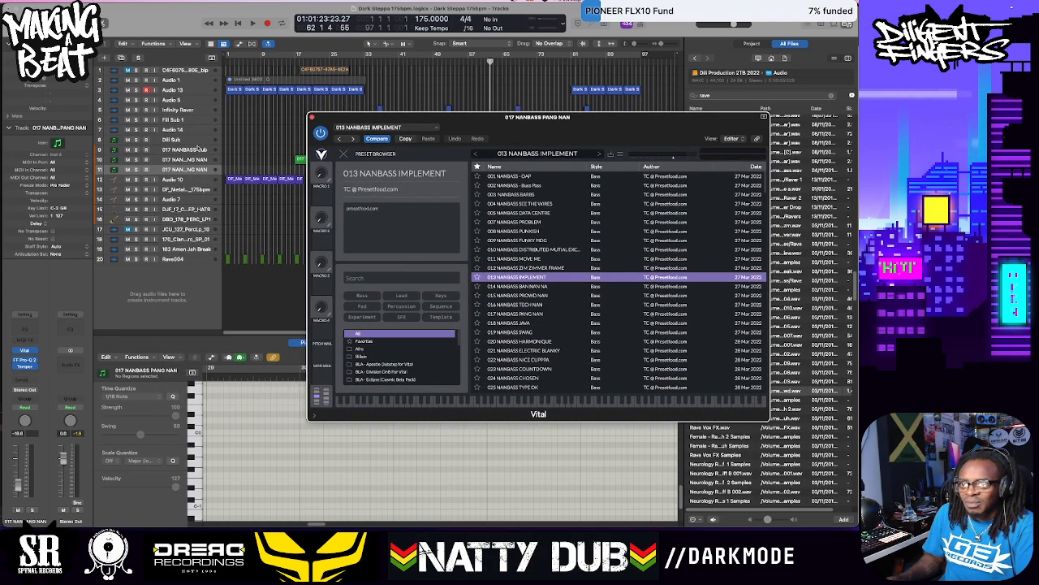
pyautogui.click(245, 172)
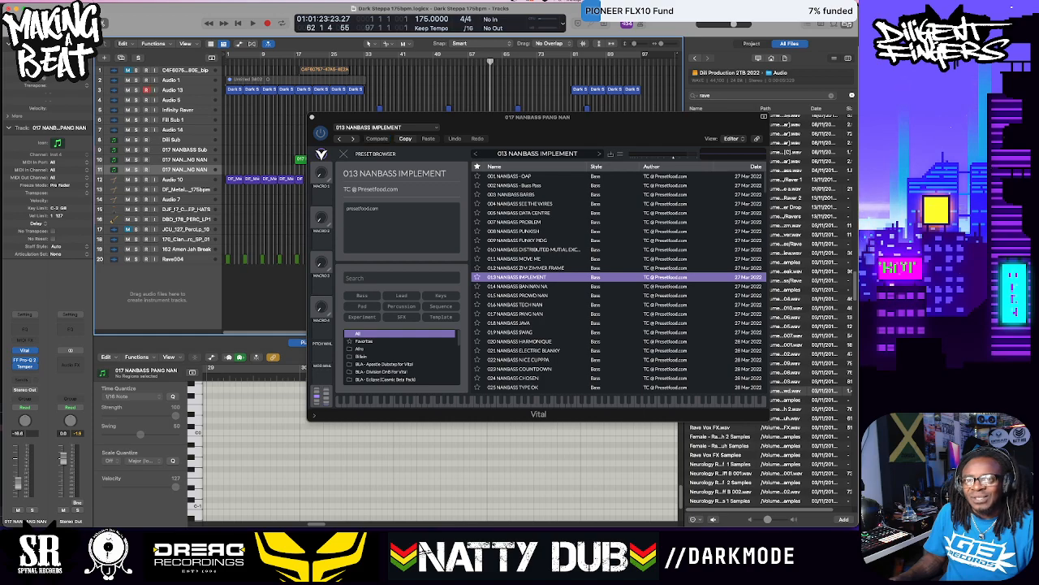
pyautogui.moveTo(542, 109); pyautogui.dragTo(432, 108)
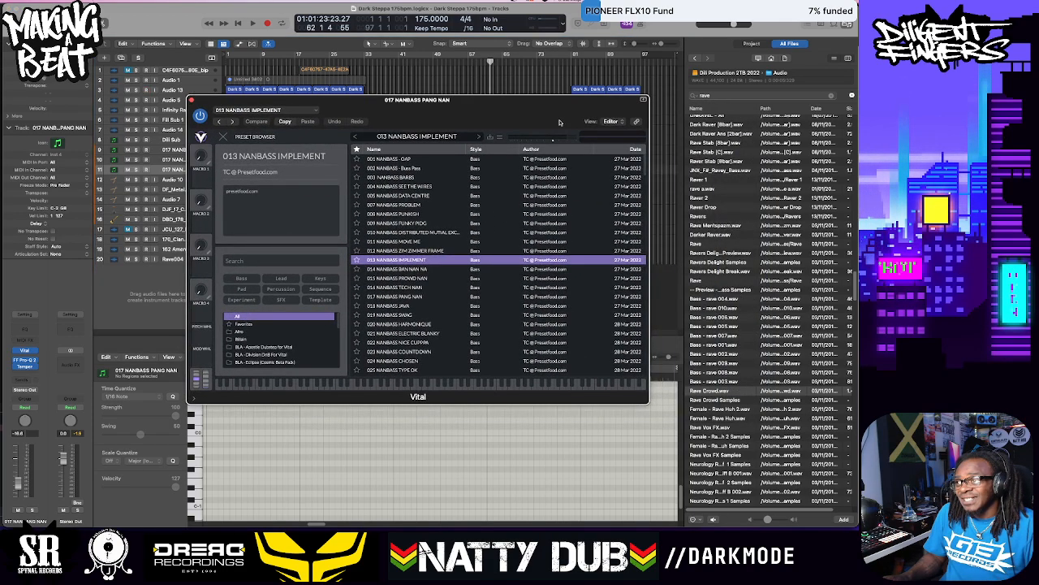
pyautogui.click(193, 102)
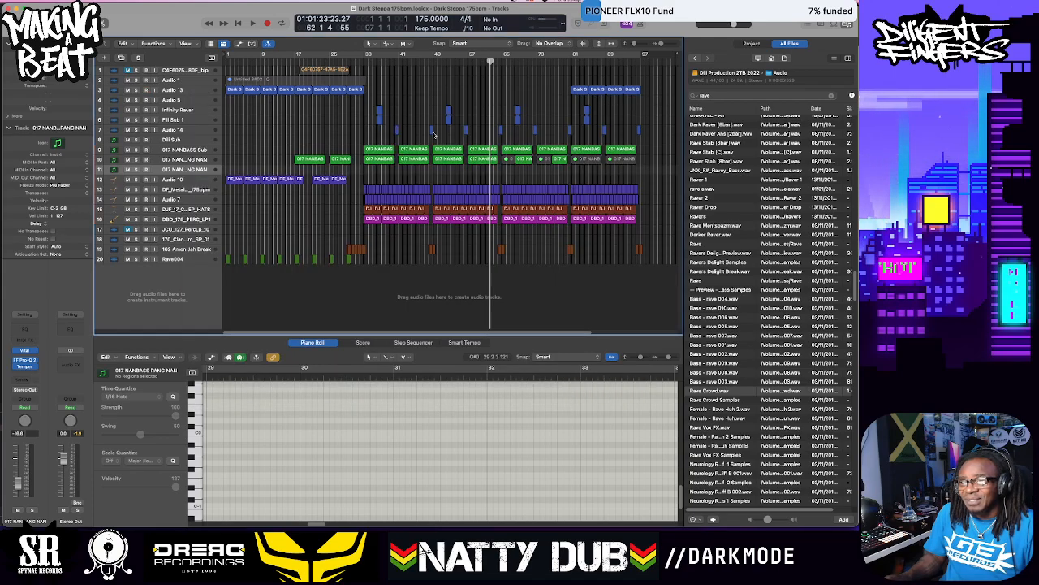
# Enable the White Noise sampler in Vital on the 017 NANBASS Sub track, lower its level during playback, and close the plug-in
pyautogui.press('space')
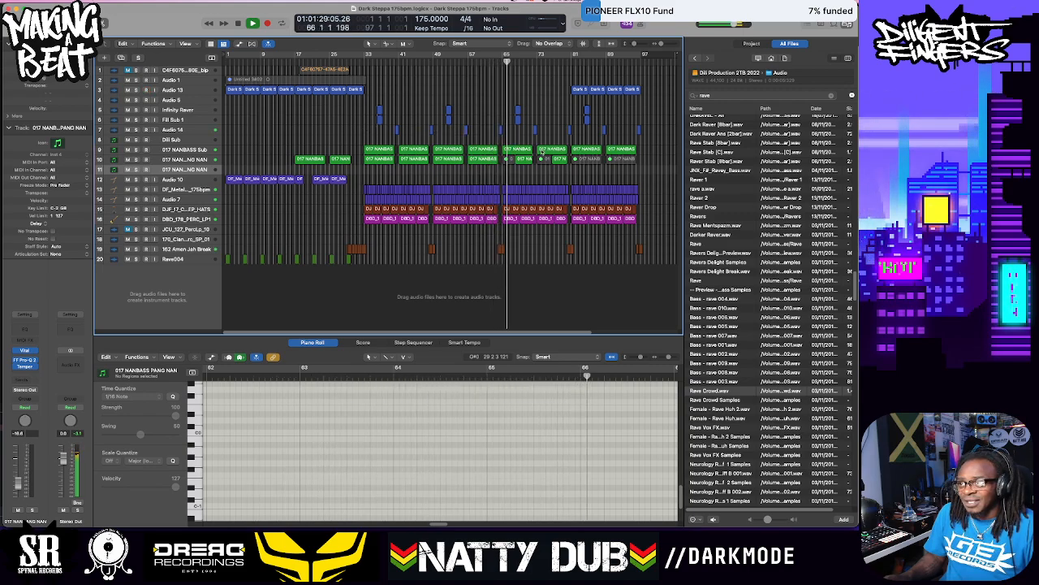
pyautogui.press('space')
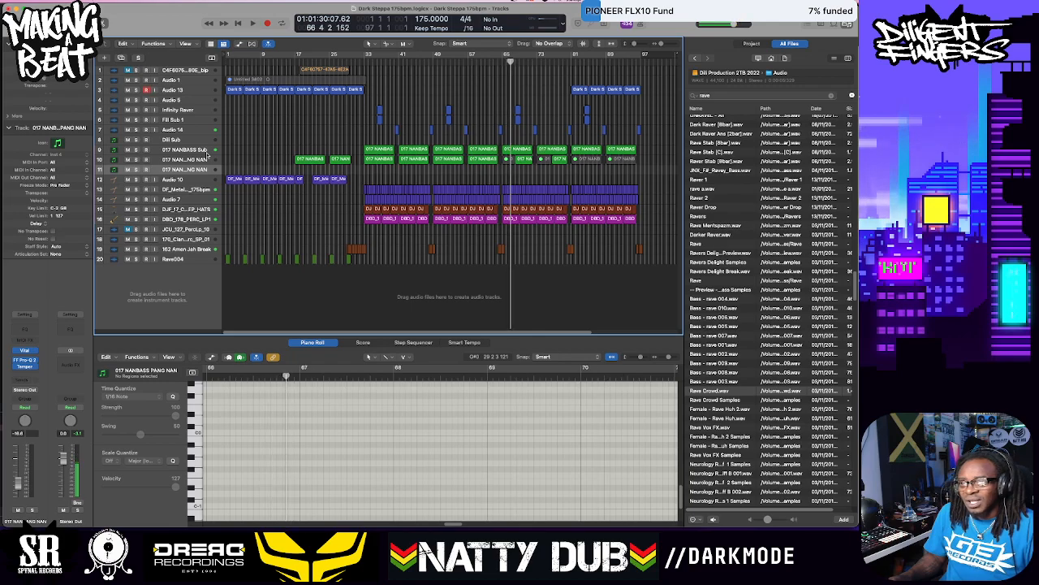
pyautogui.click(201, 150)
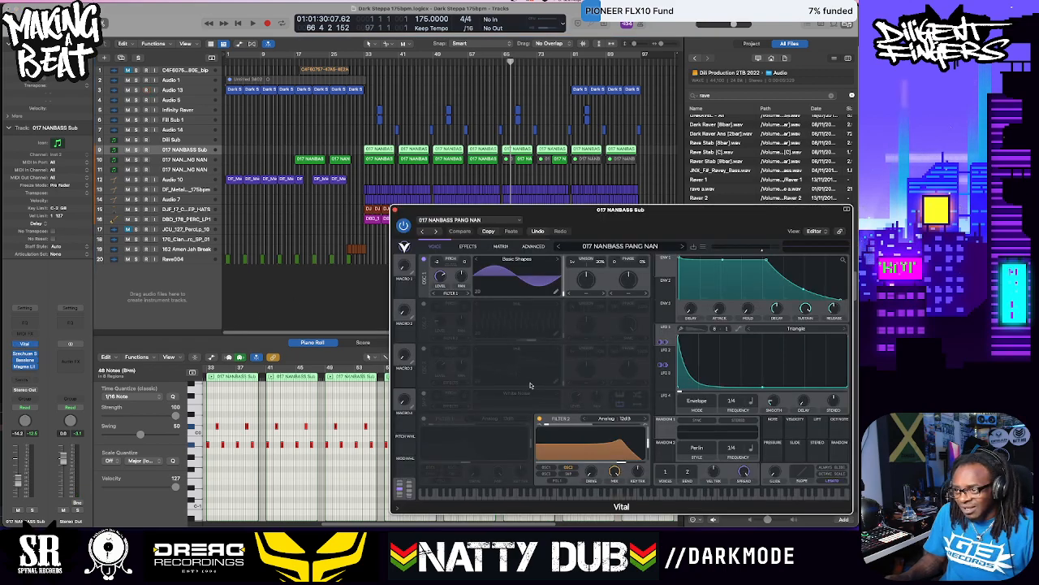
pyautogui.click(422, 394)
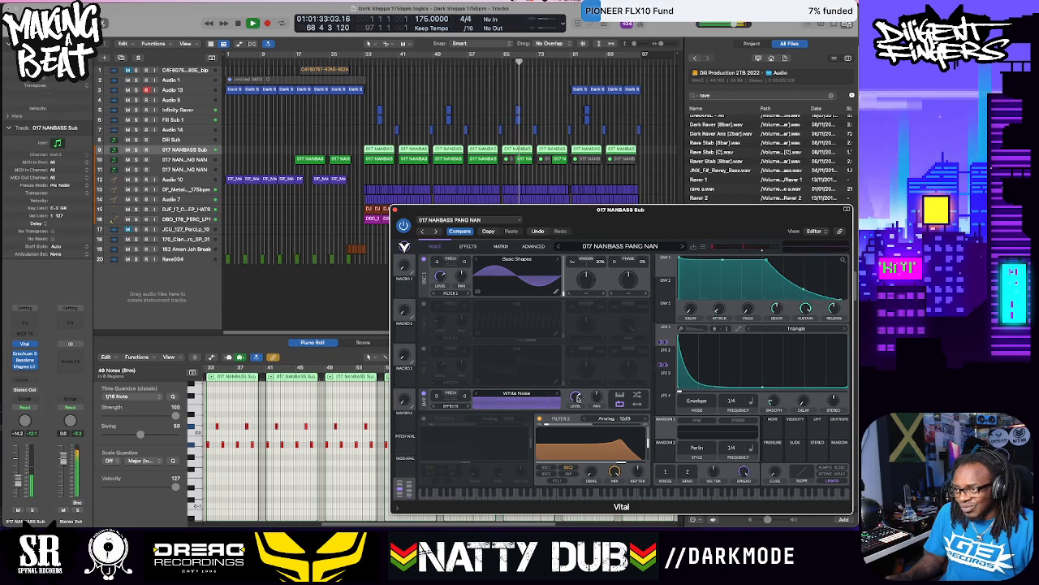
pyautogui.moveTo(578, 397); pyautogui.dragTo(579, 430)
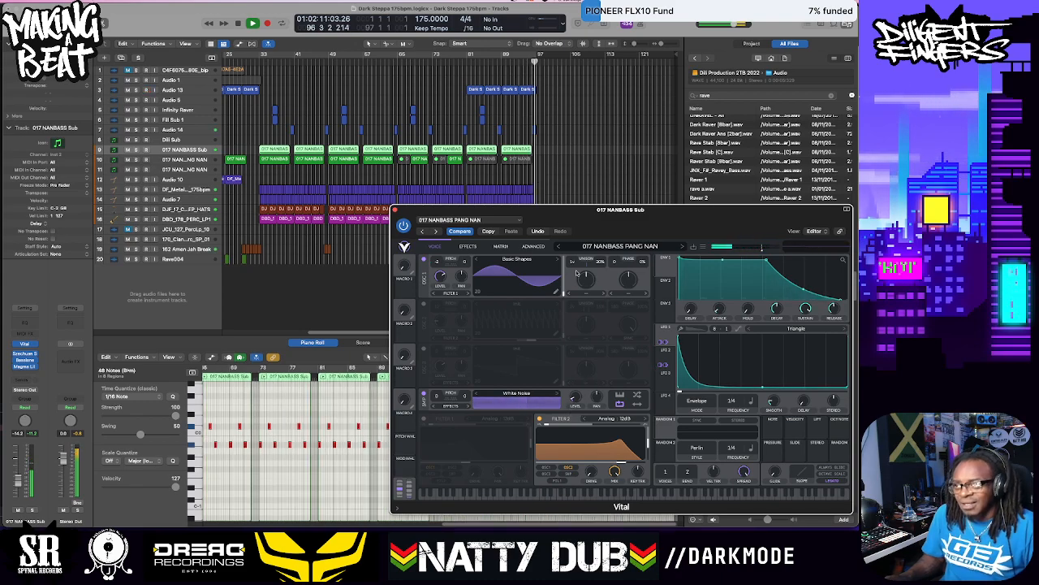
pyautogui.click(395, 210)
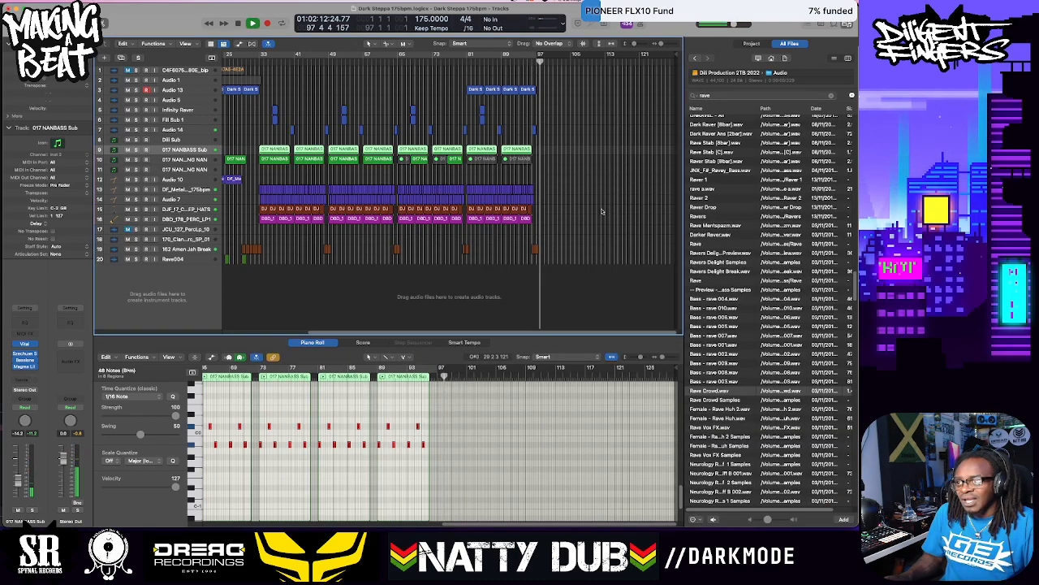
# Mute the first two DBD_178_PERC_LP1 regions starting at bar 33
pyautogui.click(277, 56)
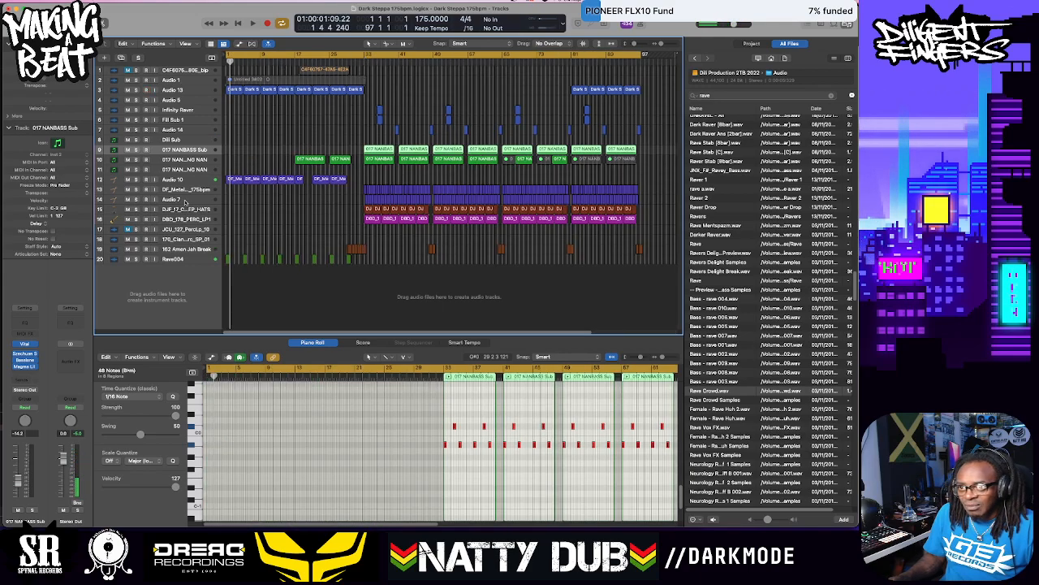
pyautogui.press('super+Right')
pyautogui.press('super+Right')
pyautogui.press('super+Right')
pyautogui.press('super+Right')
pyautogui.press('super+Right')
pyautogui.press('super+Right')
pyautogui.press('super+Right')
pyautogui.press('super+Right')
pyautogui.press('super+Right')
pyautogui.press('super+Right')
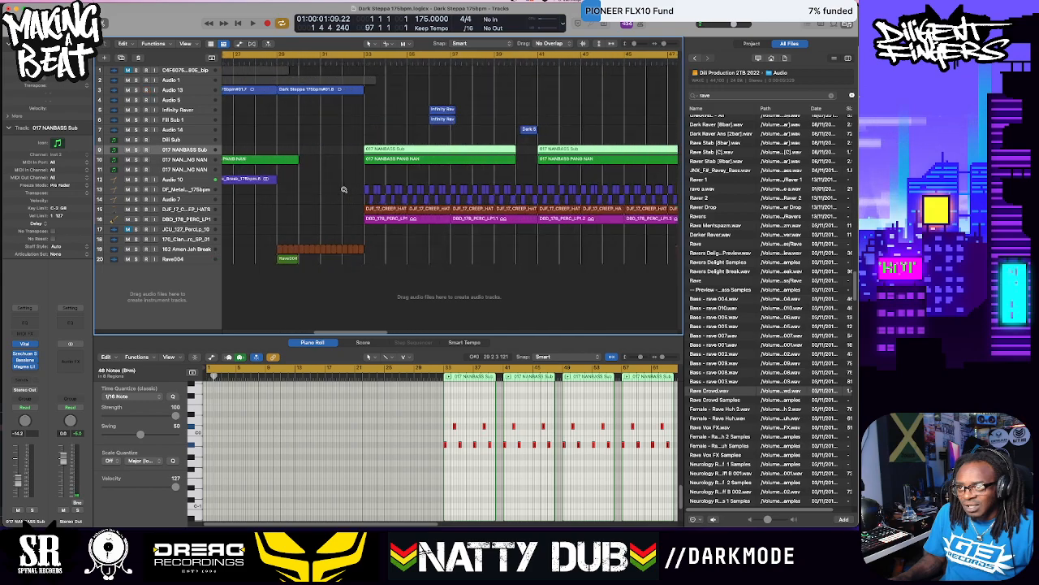
pyautogui.click(199, 219)
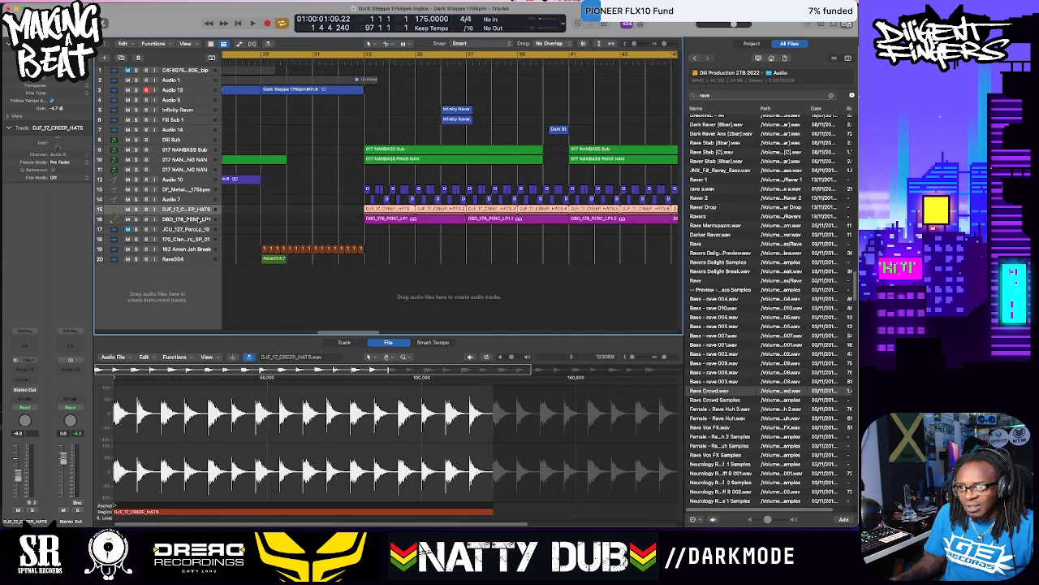
pyautogui.press('super+Left')
pyautogui.press('super+Left')
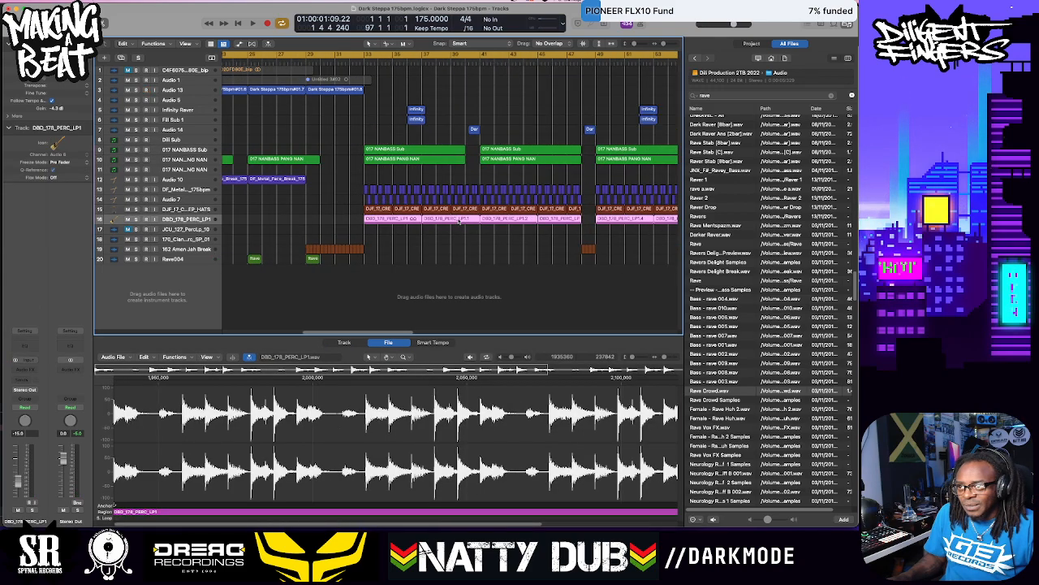
pyautogui.click(467, 229)
pyautogui.moveTo(470, 231); pyautogui.dragTo(411, 220)
pyautogui.rightClick(398, 221)
# Mute the two DBD_178_PERC_LP1 regions starting at bar 49
pyautogui.hscroll(10, 499, 230)
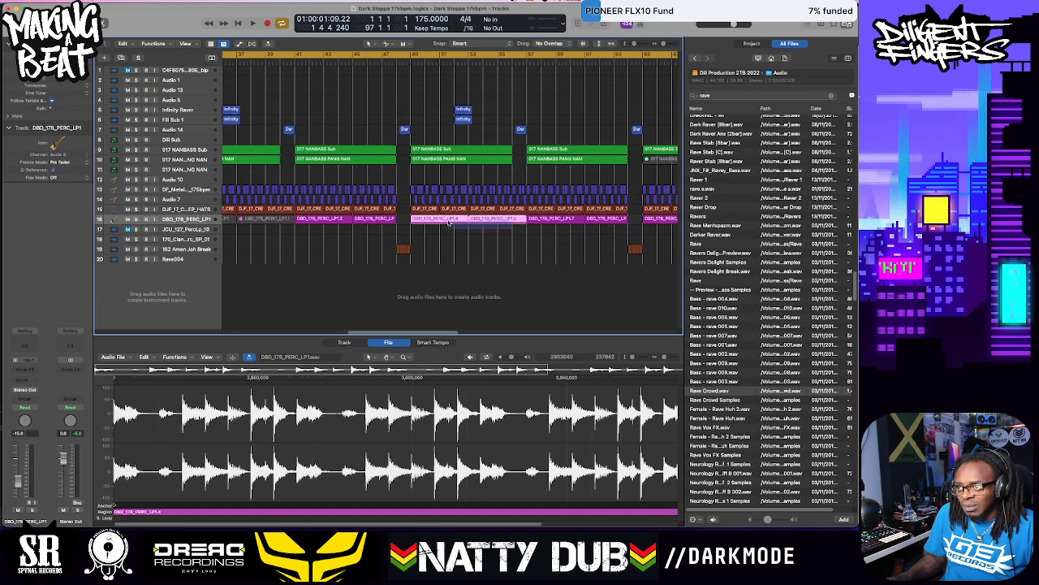
pyautogui.hscroll(10, 512, 229)
pyautogui.hscroll(5, 525, 229)
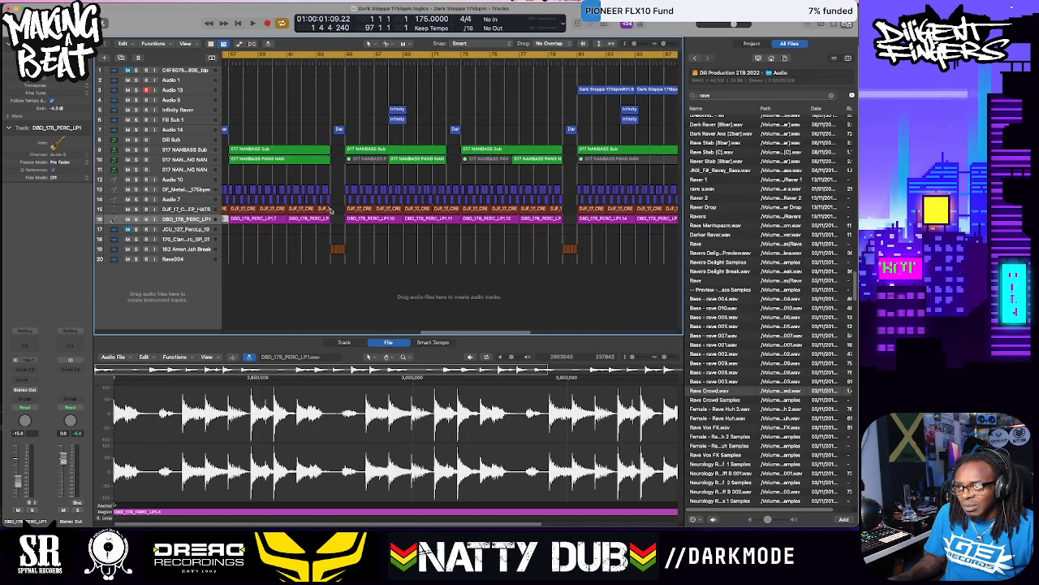
# Play the arrangement from bar 33 with cycling off, and select the empty 017 NANBASS PANG NAN track
pyautogui.hscroll(-20, 330, 210)
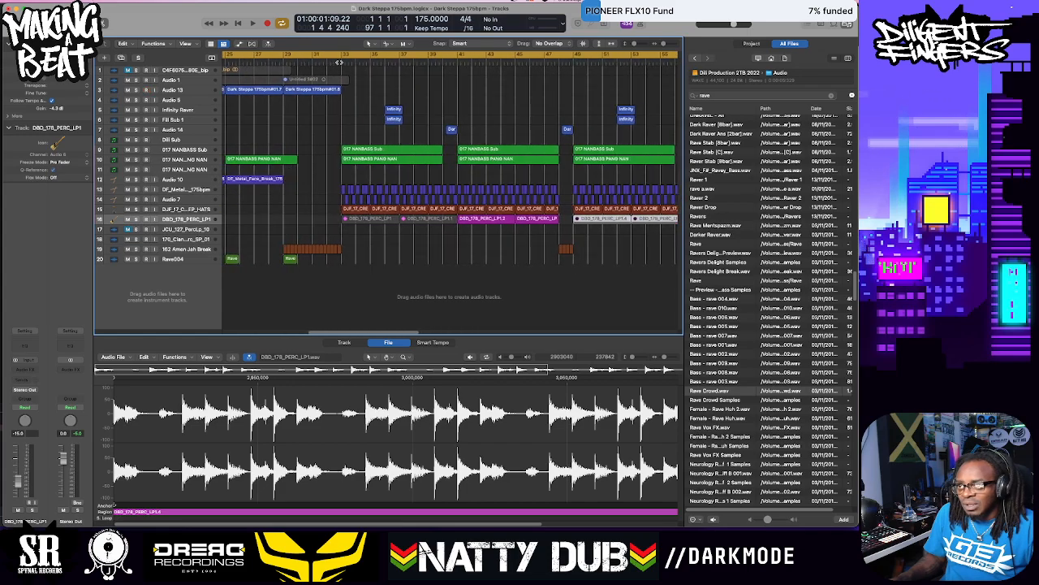
pyautogui.click(347, 55)
pyautogui.press('space')
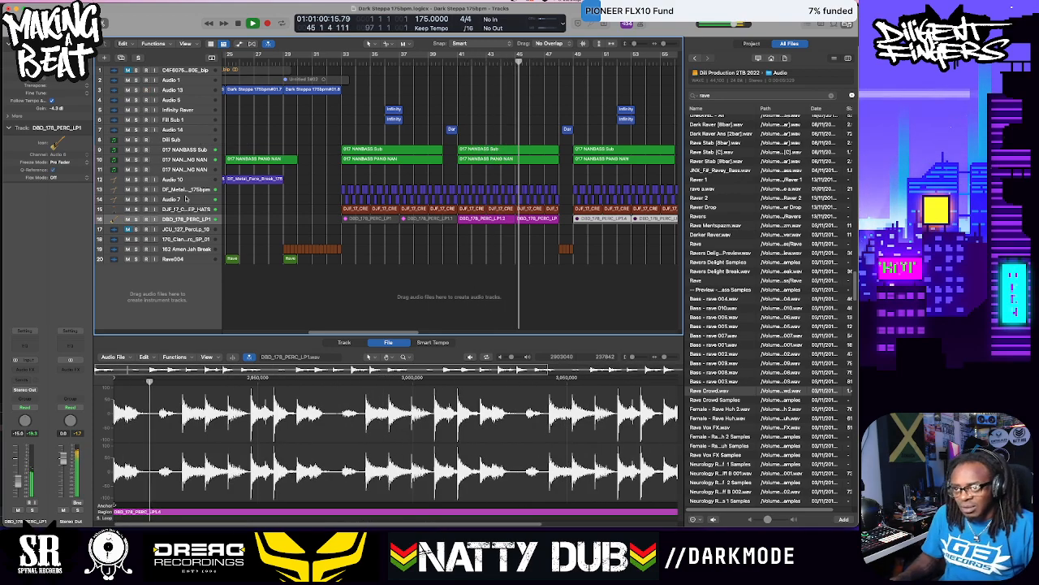
pyautogui.click(198, 168)
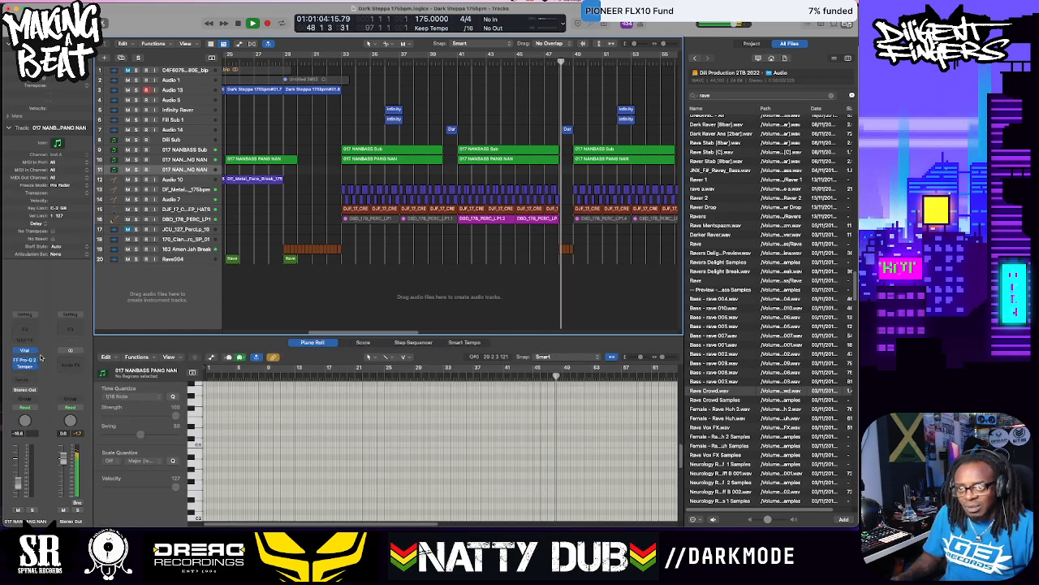
# Load the Vital preset 018 NANBASS JAVA on the empty 017 NANBASS PANG NAN track, stop playback and close the plug-in
pyautogui.click(26, 351)
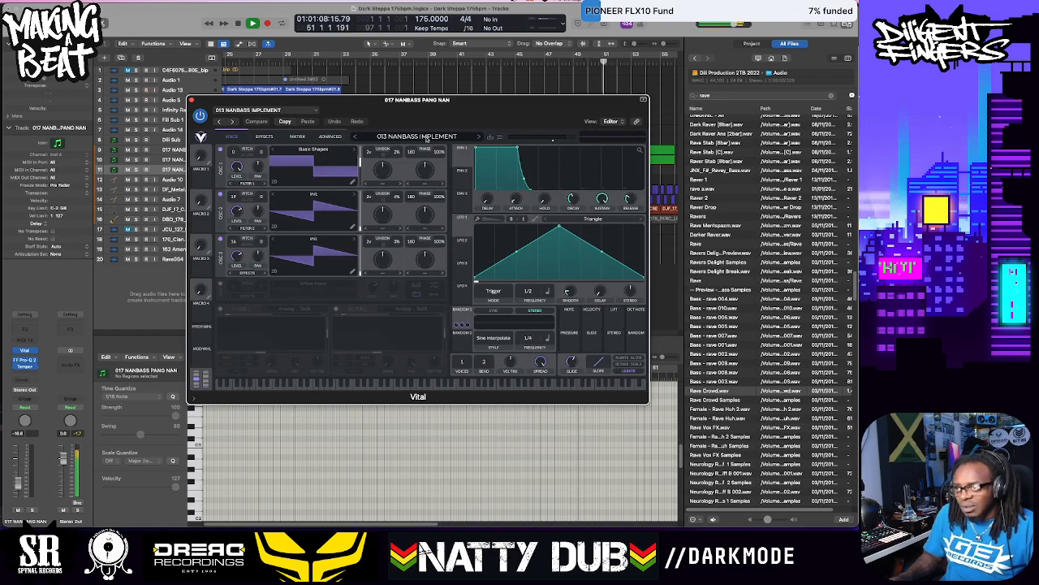
pyautogui.click(427, 139)
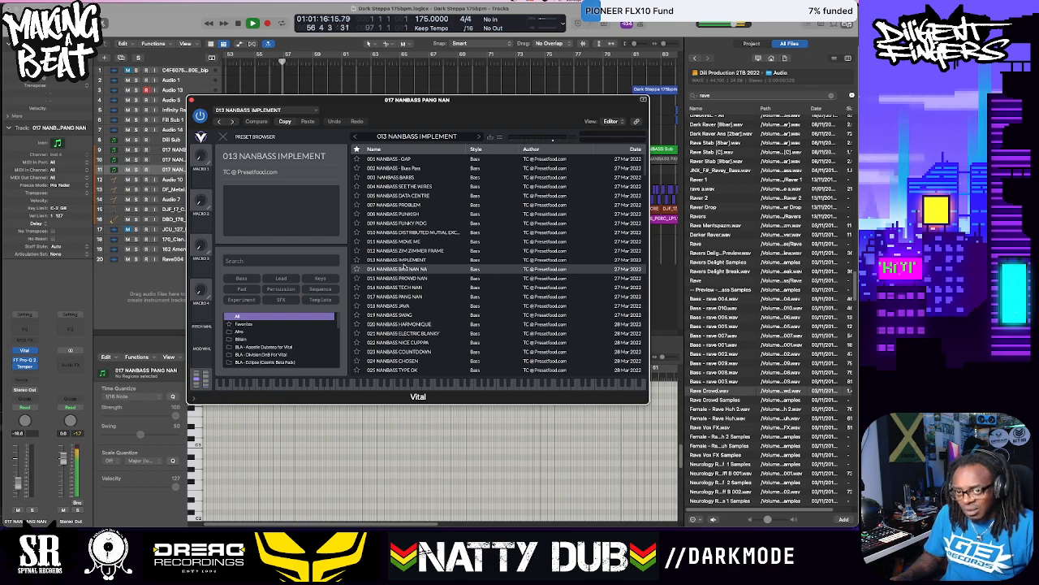
pyautogui.click(417, 305)
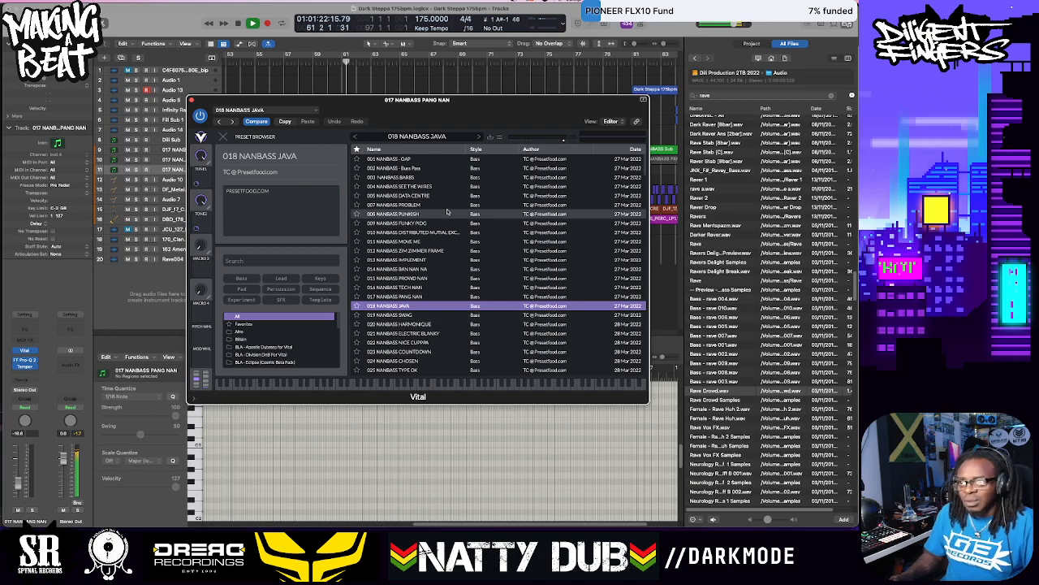
pyautogui.press('space')
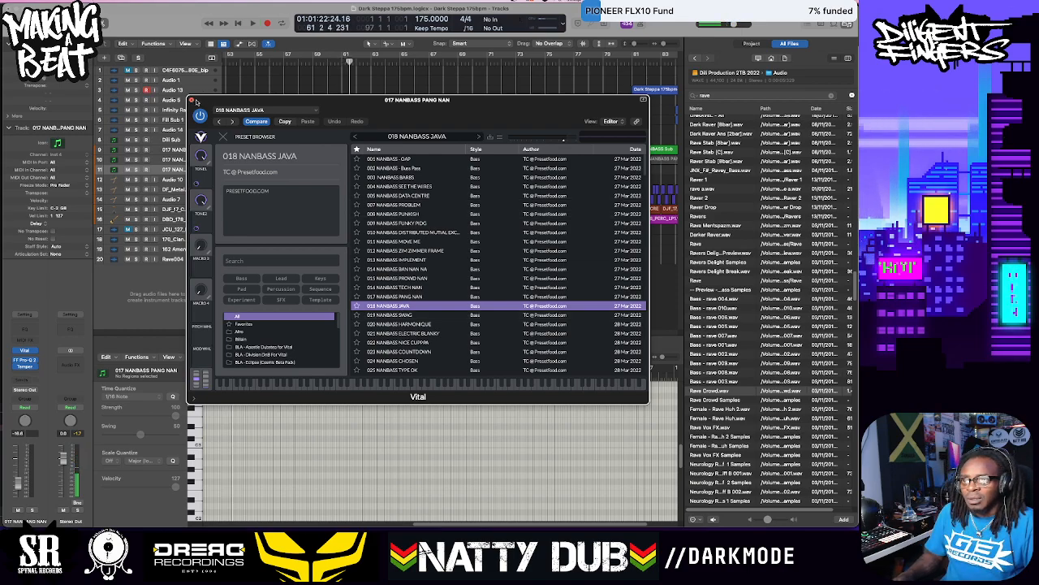
pyautogui.click(191, 100)
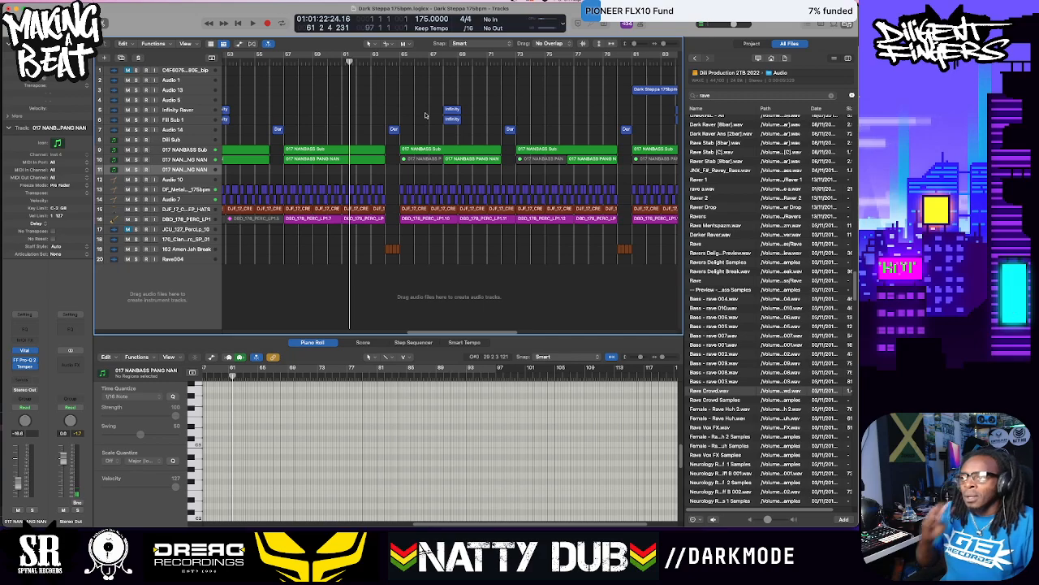
# Play the arrangement briefly from around bar 36
pyautogui.hscroll(-10, 374, 175)
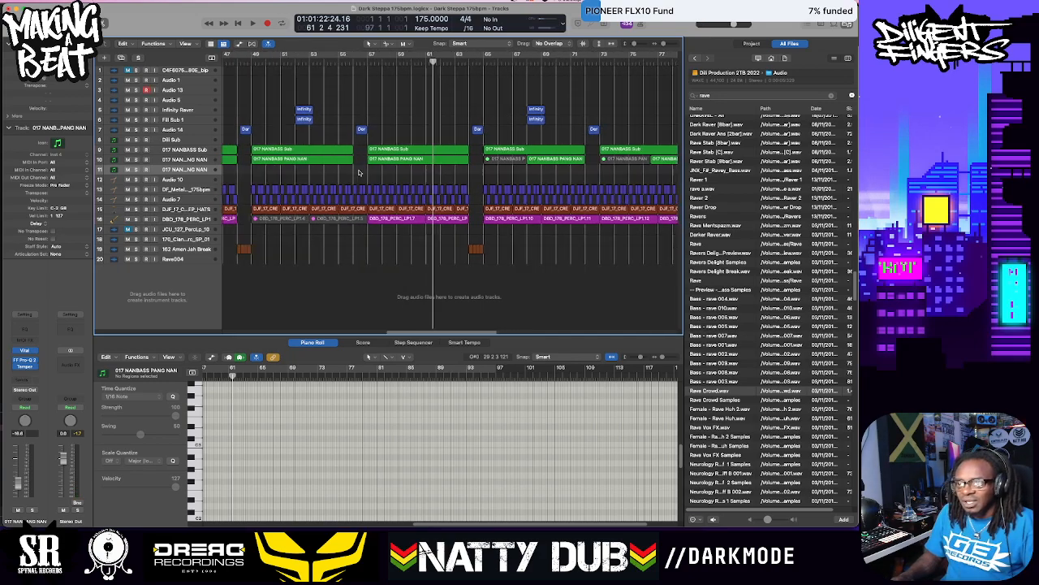
pyautogui.hscroll(-2, 367, 158)
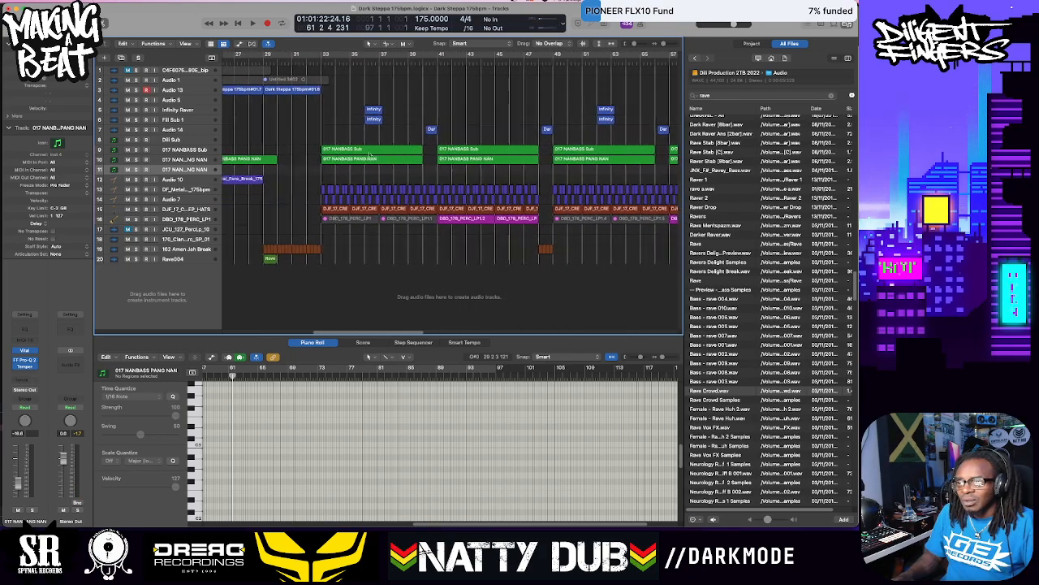
pyautogui.click(365, 66)
pyautogui.press('space')
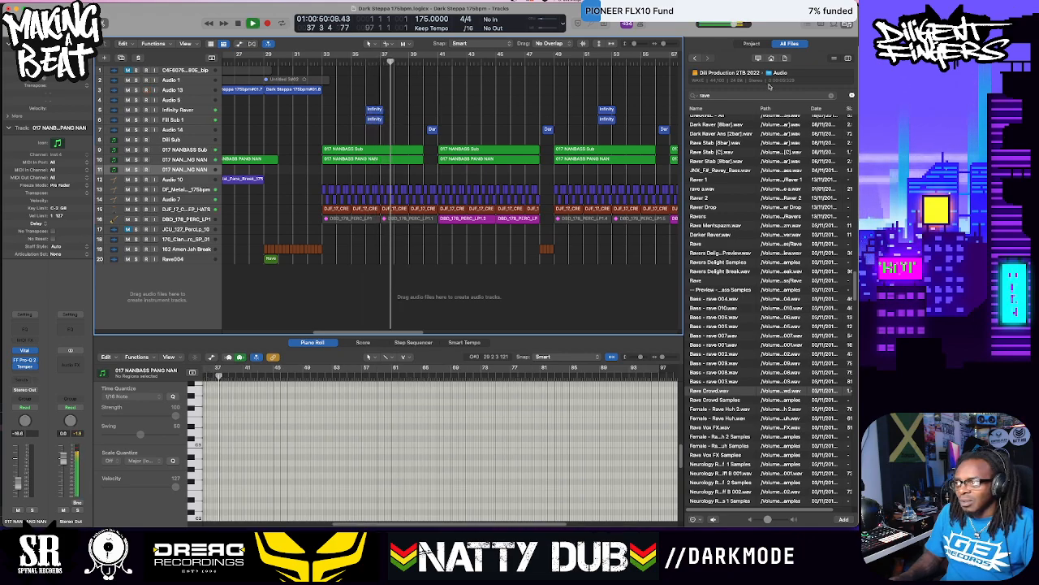
pyautogui.press('space')
# Audition Dill Weighed In Pound Bass Loop.wav from the Dilly Sounds subfolder 00 Dill Sounds and place it on a new track at bar 44
pyautogui.click(780, 73)
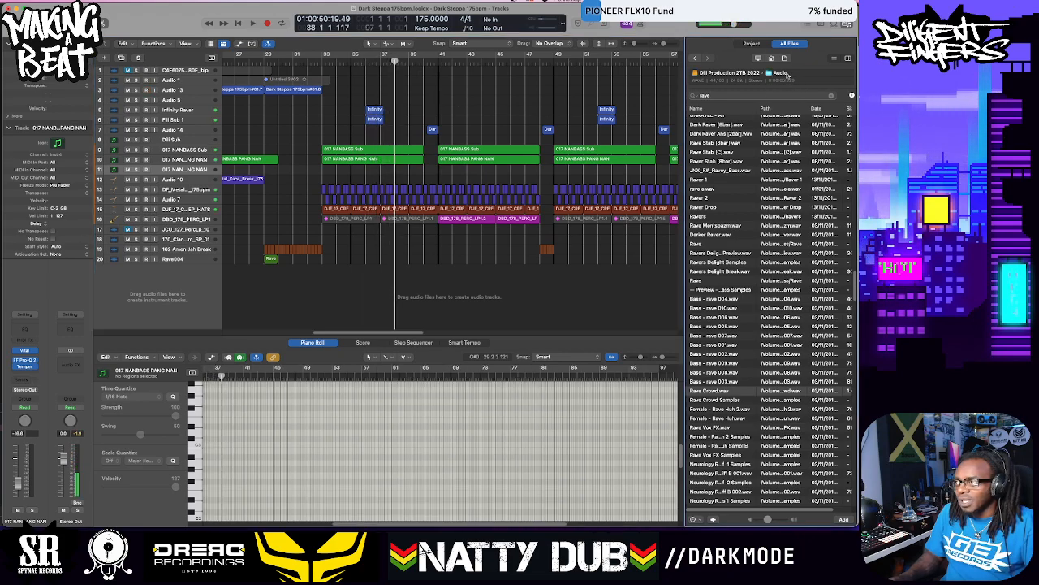
pyautogui.doubleClick(723, 128)
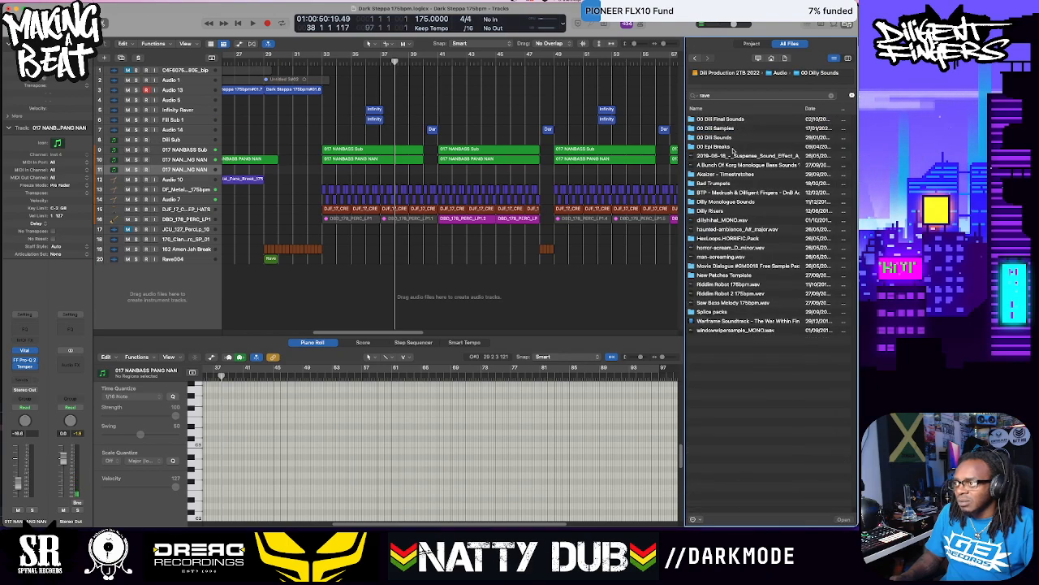
pyautogui.doubleClick(725, 139)
pyautogui.click(730, 120)
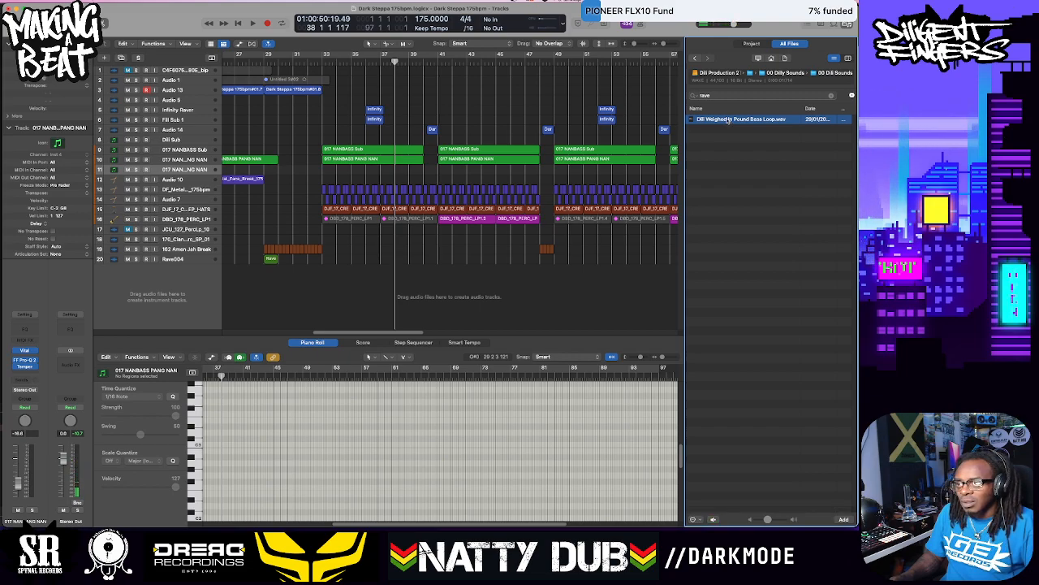
pyautogui.press('space')
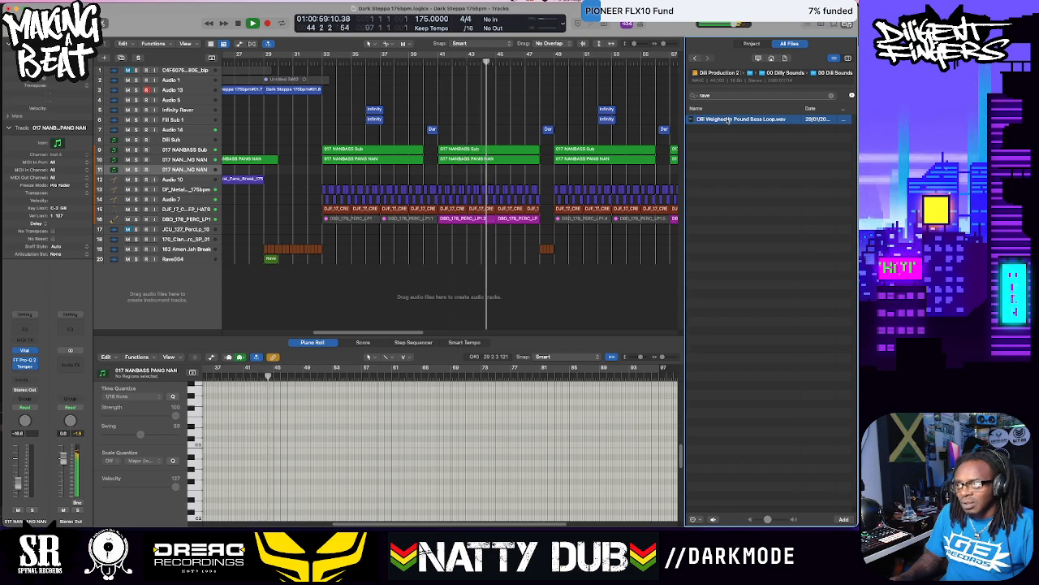
pyautogui.moveTo(723, 119); pyautogui.dragTo(485, 298)
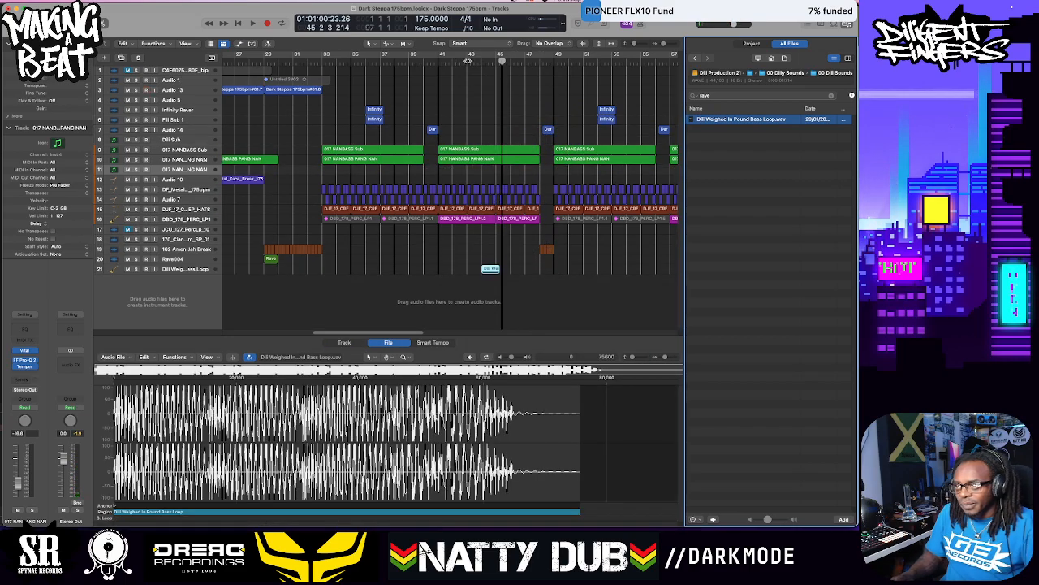
# Play the arrangement from around bar 43 to hear the new bass loop in context
pyautogui.click(474, 64)
pyautogui.press('space')
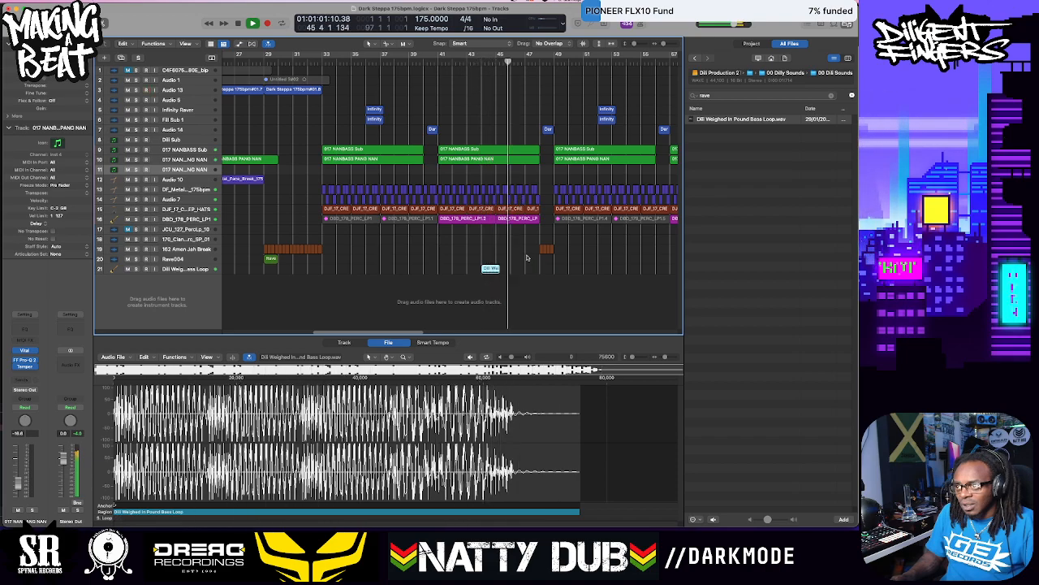
pyautogui.hscroll(2, 527, 257)
pyautogui.scroll(5, 480, 257)
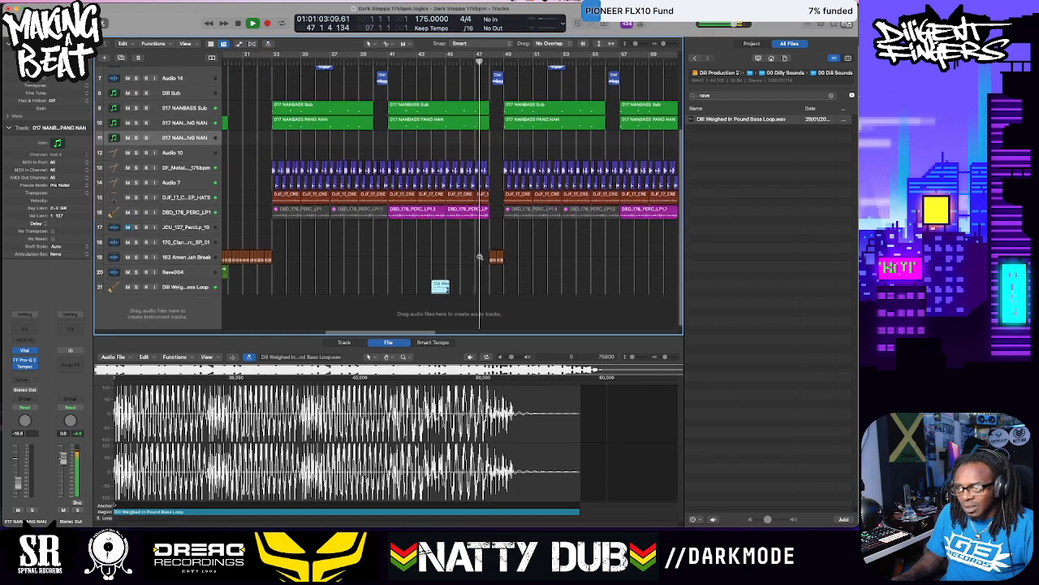
pyautogui.press('space')
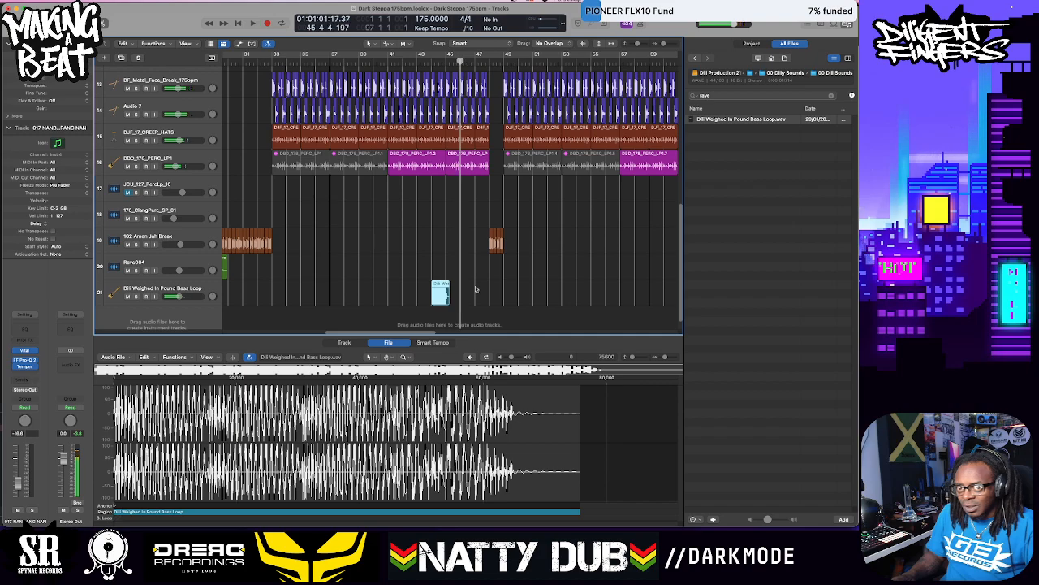
# Split the Dill Weighed In Pound Bass Loop region at beat 2 of bar 44, mute its first part and play the result
pyautogui.press('super+Right')
pyautogui.press('super+Right')
pyautogui.press('super+Right')
pyautogui.press('super+Right')
pyautogui.press('super+Right')
pyautogui.press('super+Right')
pyautogui.press('super+Right')
pyautogui.press('super+Right')
pyautogui.press('super+Right')
pyautogui.press('super+Right')
pyautogui.press('super+Right')
pyautogui.press('super+Right')
pyautogui.press('super+Right')
pyautogui.press('super+Right')
pyautogui.press('super+Right')
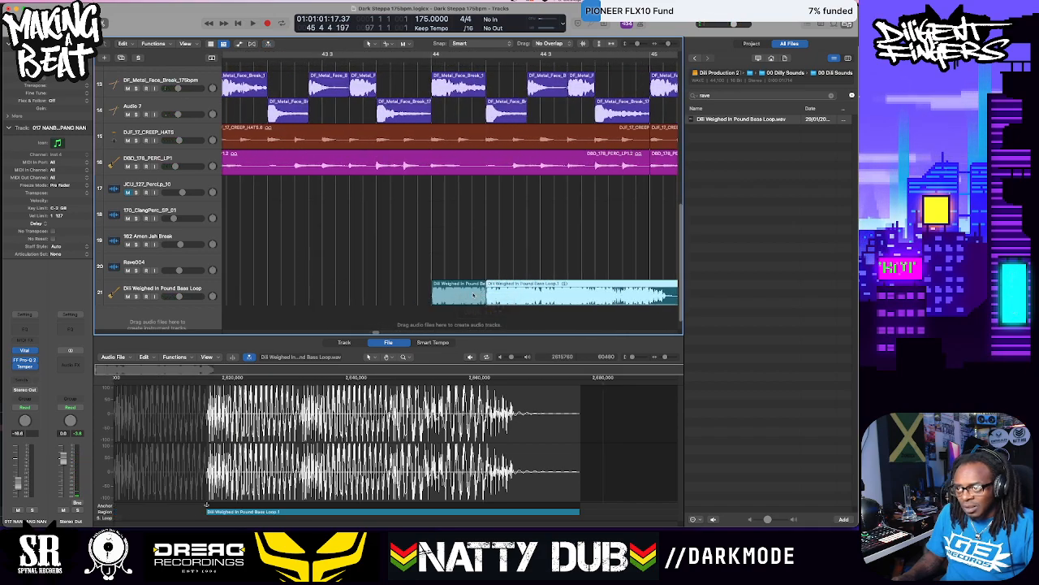
pyautogui.click(485, 289)
pyautogui.press('space')
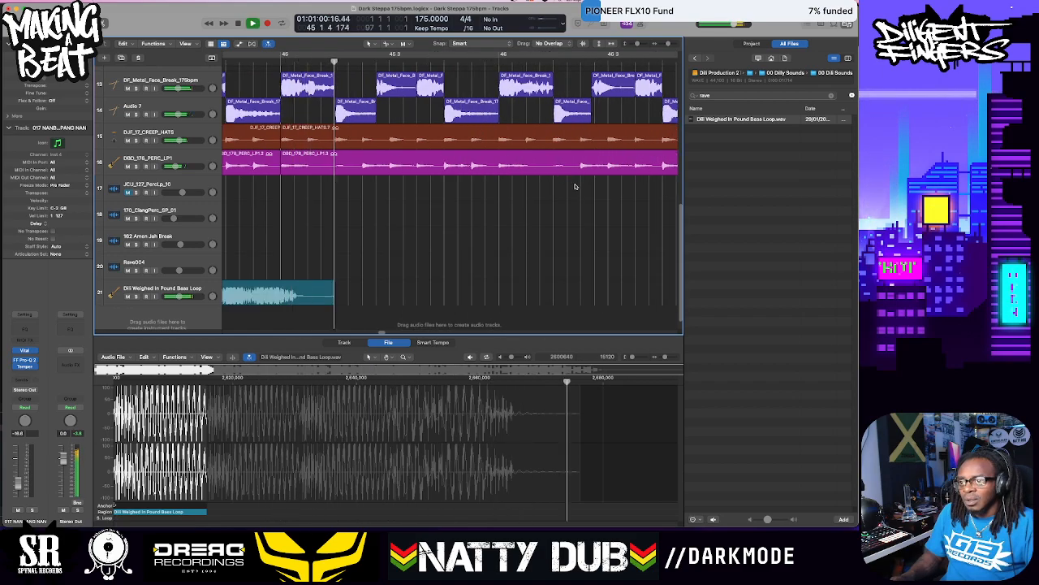
# Stop playback and move the Dill Weighed In Pound Bass Loop track directly above the 017 NANBASS Sub track
pyautogui.press('super+Left')
pyautogui.press('super+Left')
pyautogui.press('super+Left')
pyautogui.scroll(-1, 326, 238)
pyautogui.scroll(-2, 325, 238)
pyautogui.hscroll(-3, 325, 239)
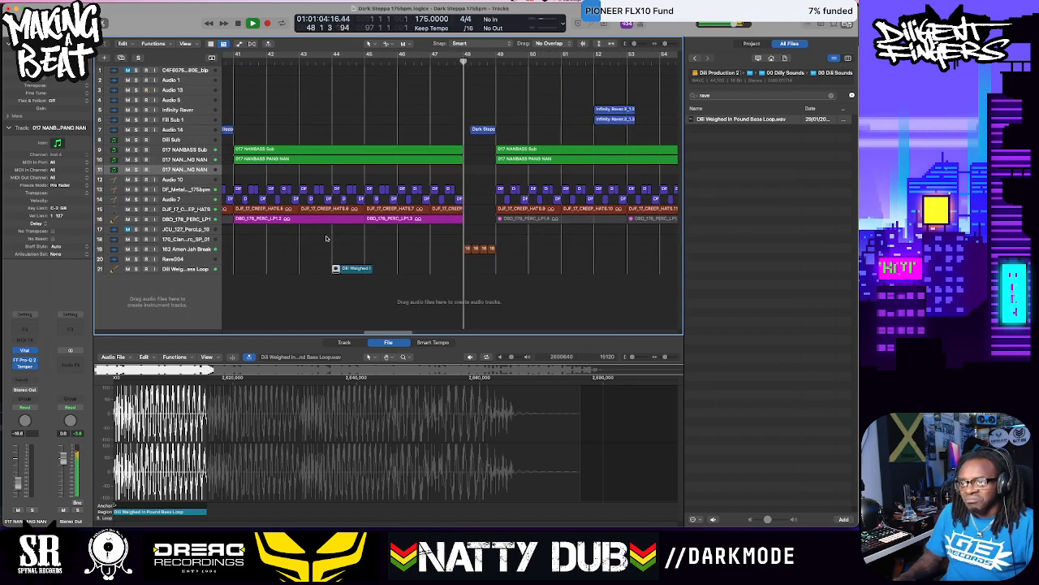
pyautogui.press('space')
pyautogui.moveTo(179, 269); pyautogui.dragTo(189, 150)
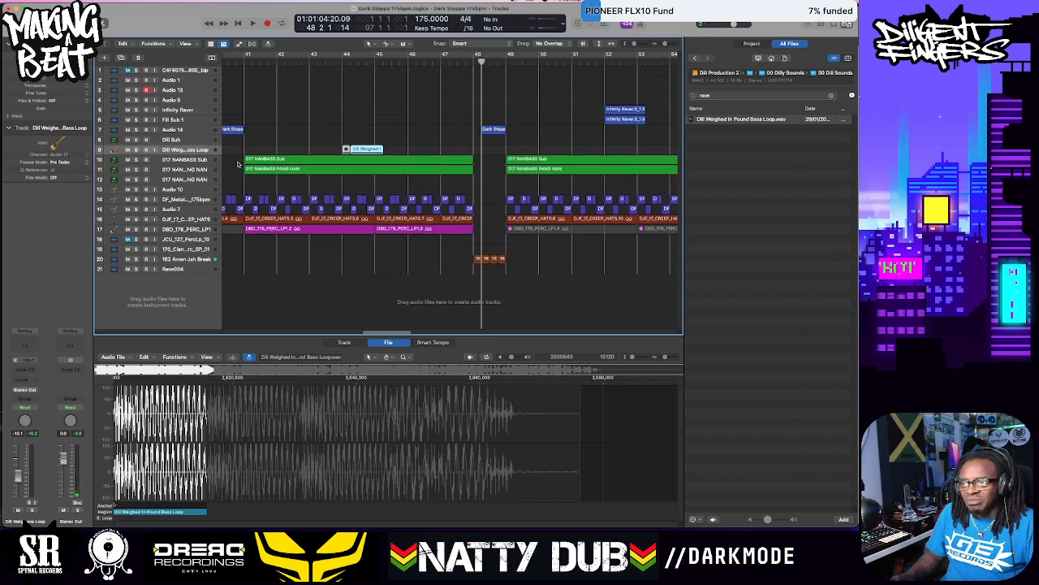
# Play the arrangement from around bar 43 through the following sections to judge where the bass-loop fill fits
pyautogui.click(326, 61)
pyautogui.press('space')
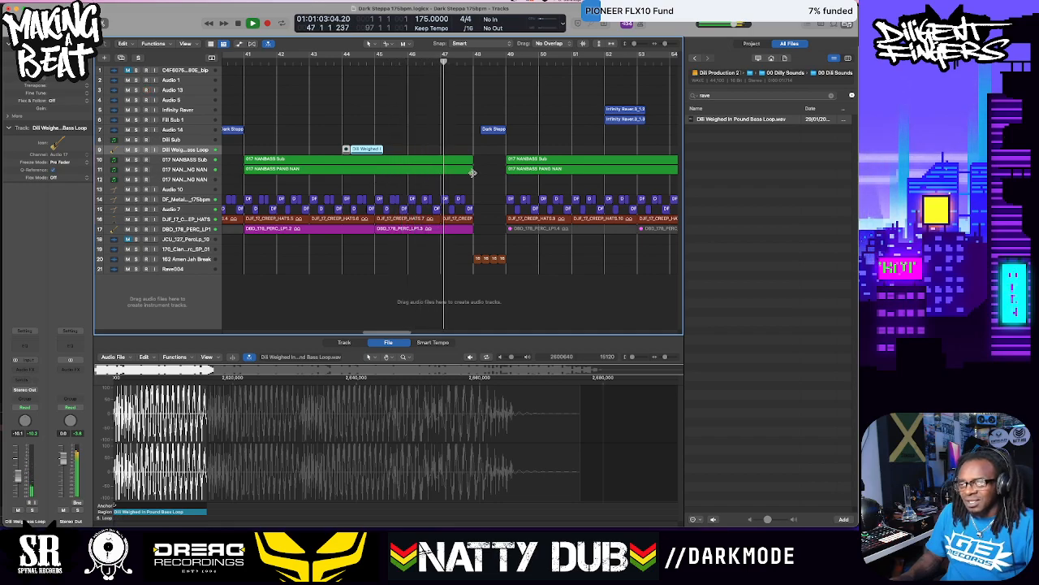
pyautogui.scroll(-2, 474, 173)
pyautogui.scroll(-4, 473, 173)
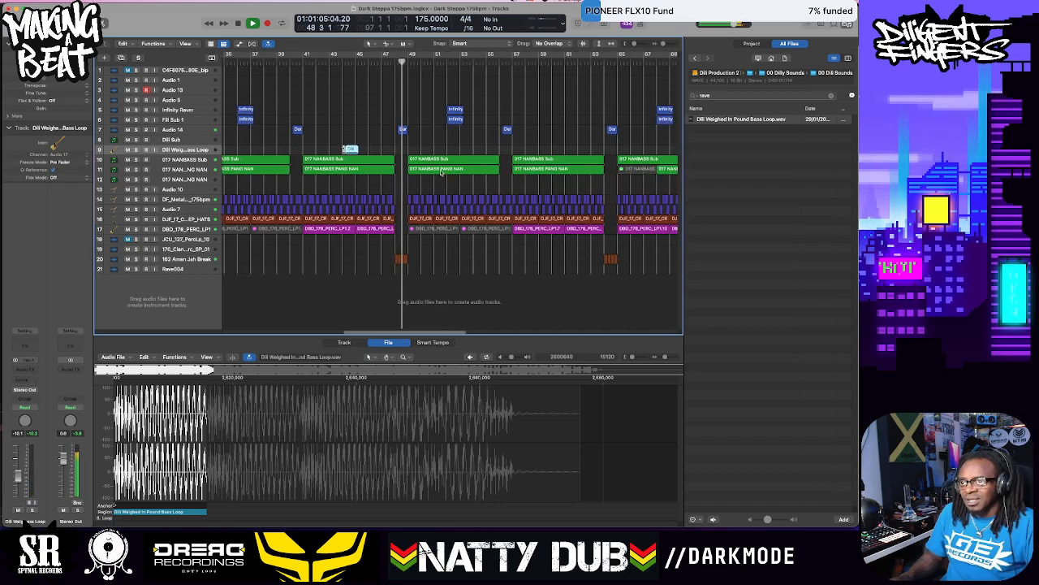
pyautogui.scroll(-3, 441, 173)
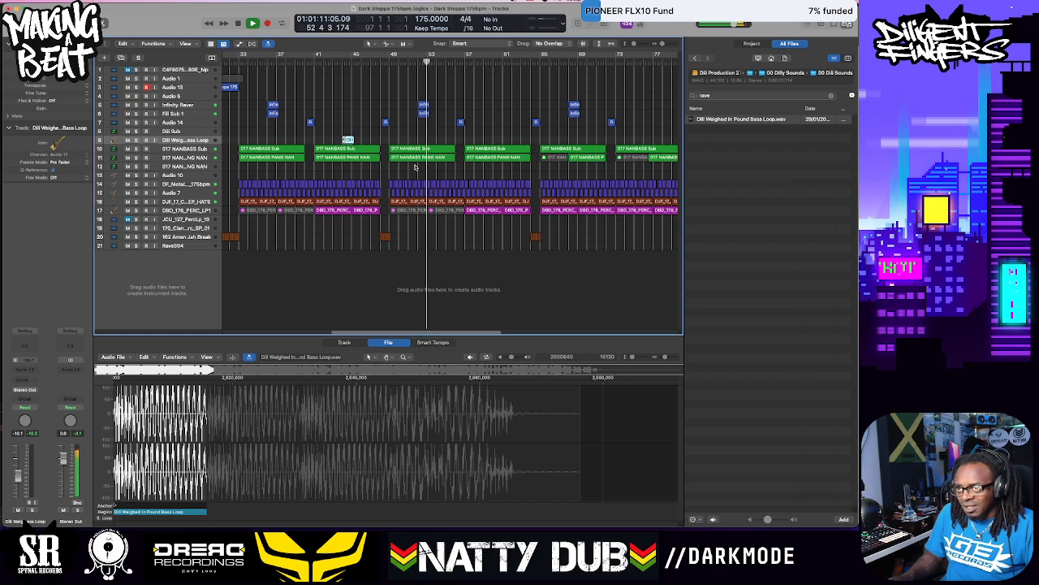
pyautogui.hscroll(5, 387, 137)
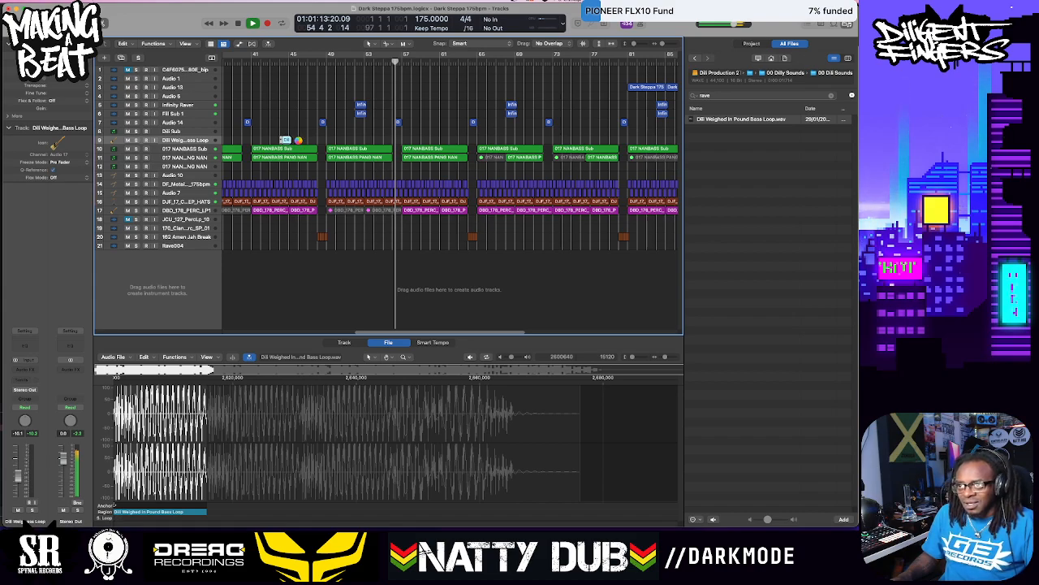
pyautogui.click(286, 140)
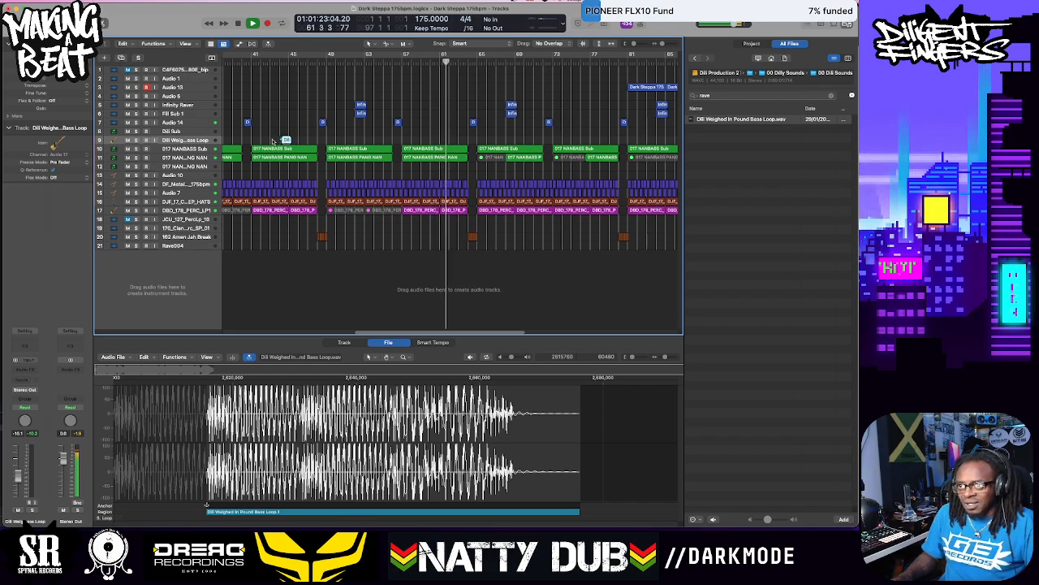
pyautogui.hscroll(-3, 276, 142)
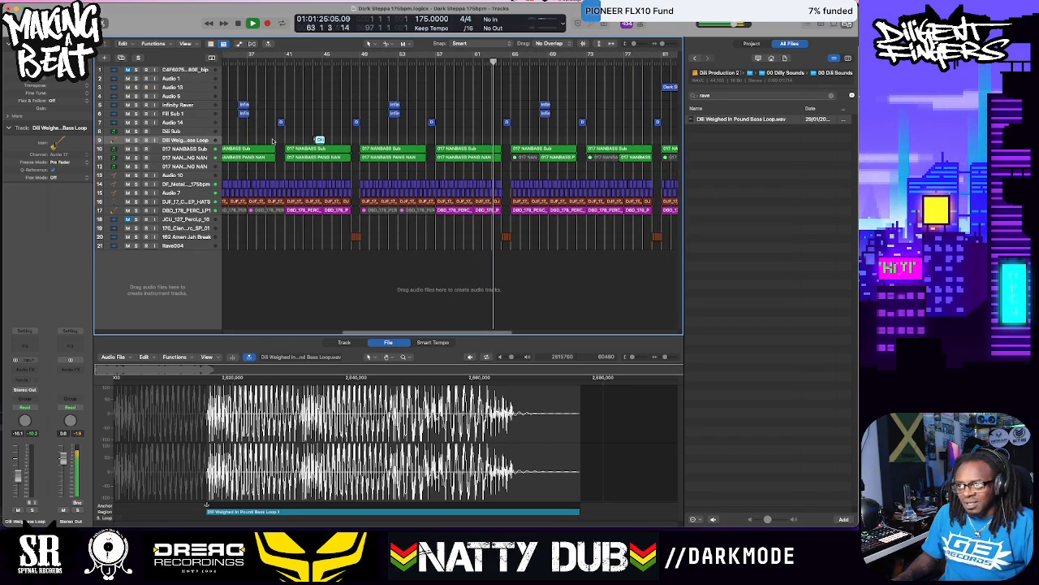
pyautogui.hscroll(2, 285, 142)
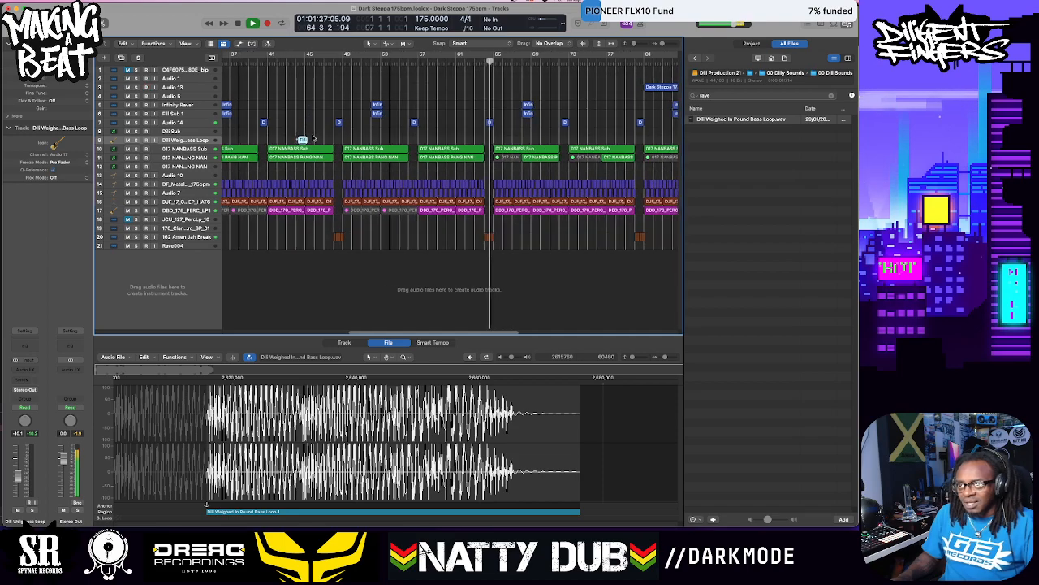
# Stop playback and move both Dill Weighed In Pound Bass Loop regions 16 bars later to bar 60
pyautogui.press('space')
pyautogui.click(302, 140)
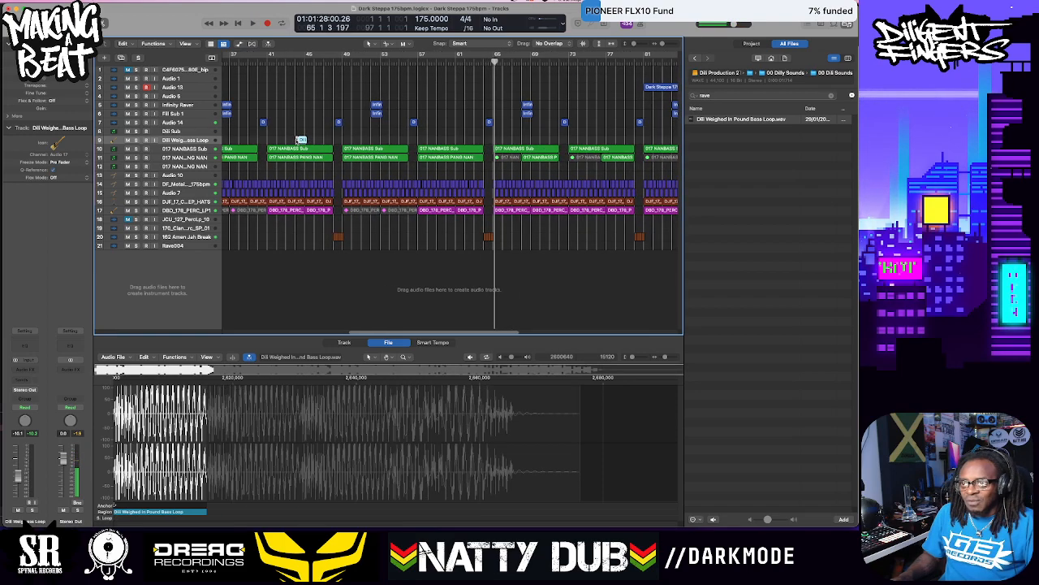
pyautogui.moveTo(301, 139); pyautogui.dragTo(462, 143)
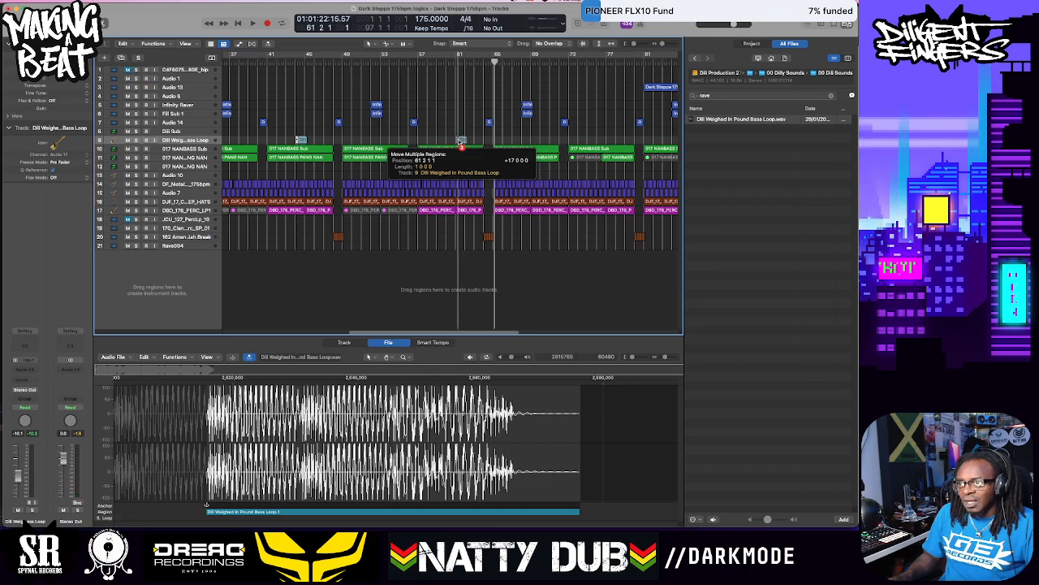
pyautogui.moveTo(460, 143); pyautogui.dragTo(452, 144)
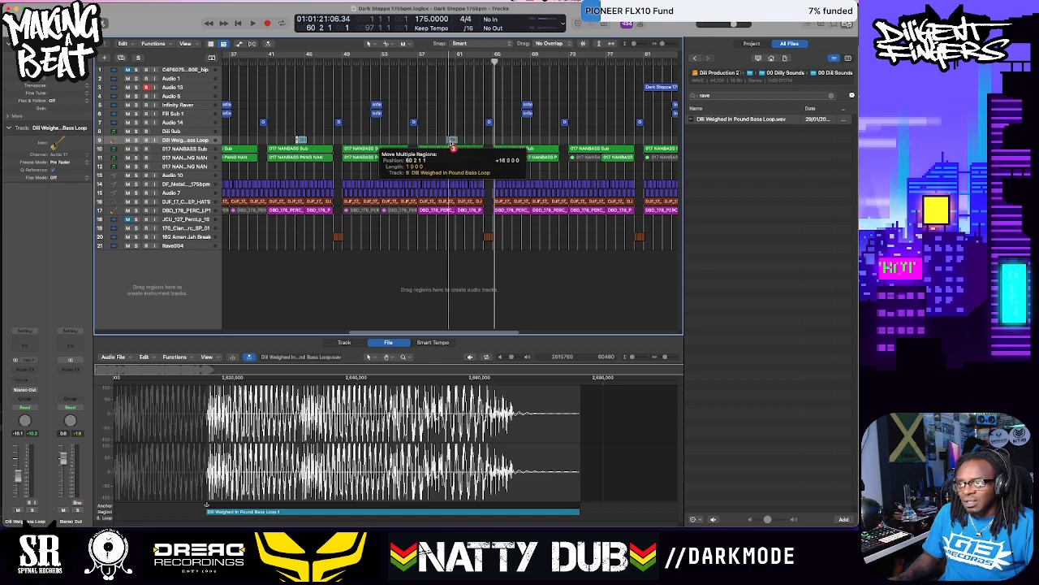
pyautogui.moveTo(452, 143); pyautogui.dragTo(452, 140)
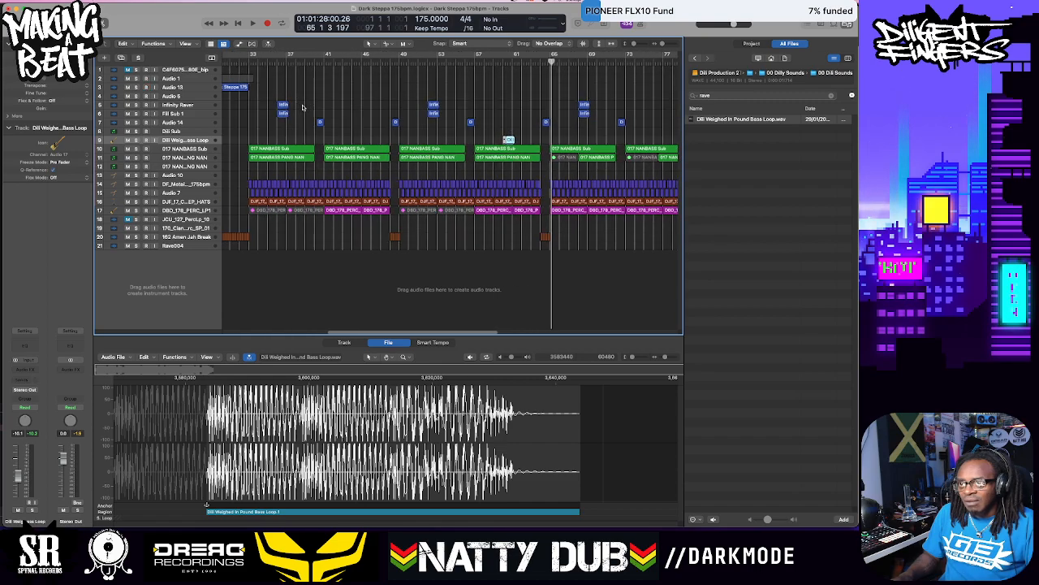
# Play the arrangement from bar 33 past the moved bass-loop fill to check the drop sections
pyautogui.click(265, 61)
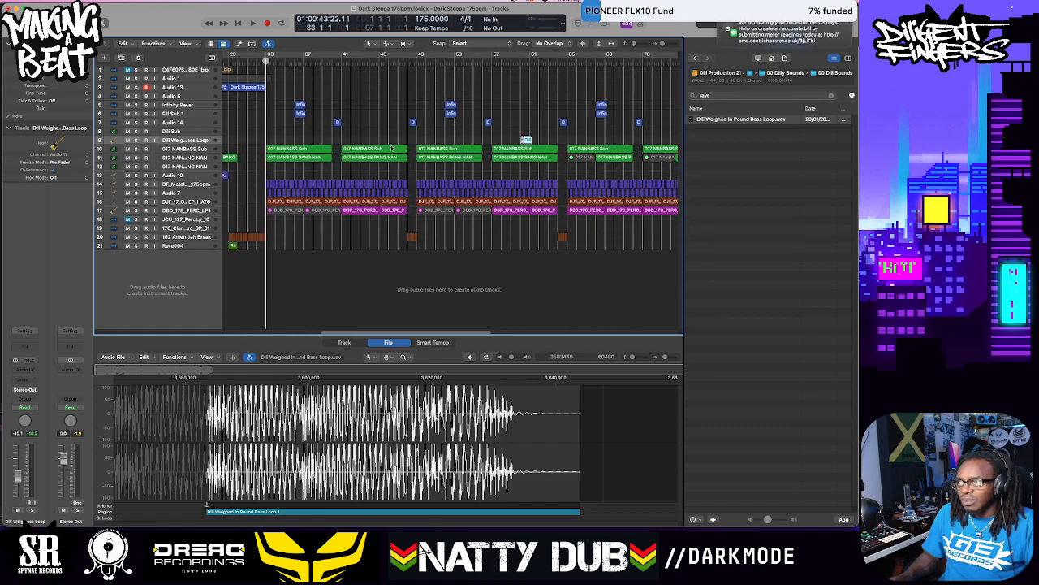
pyautogui.press('space')
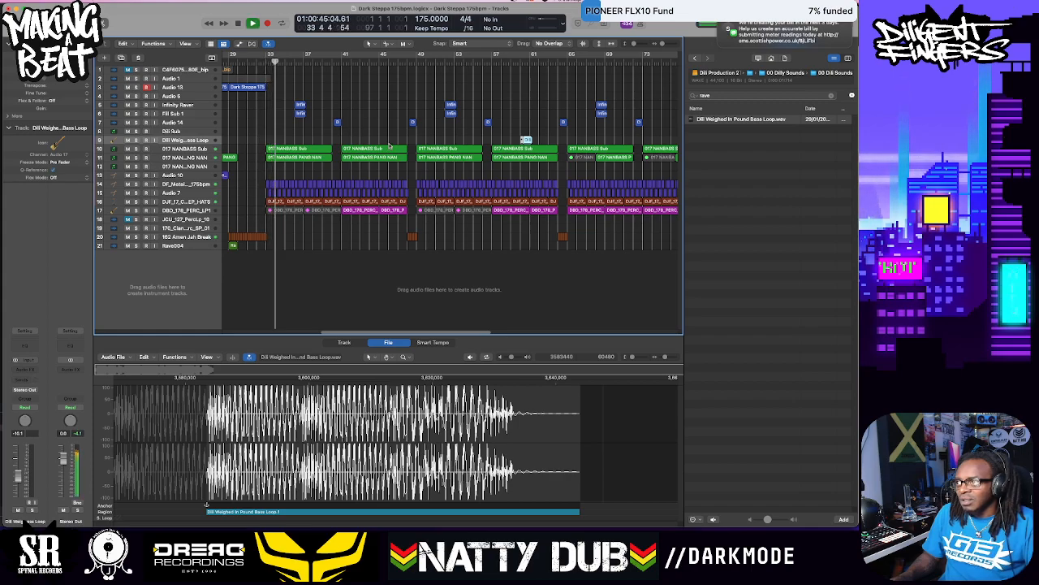
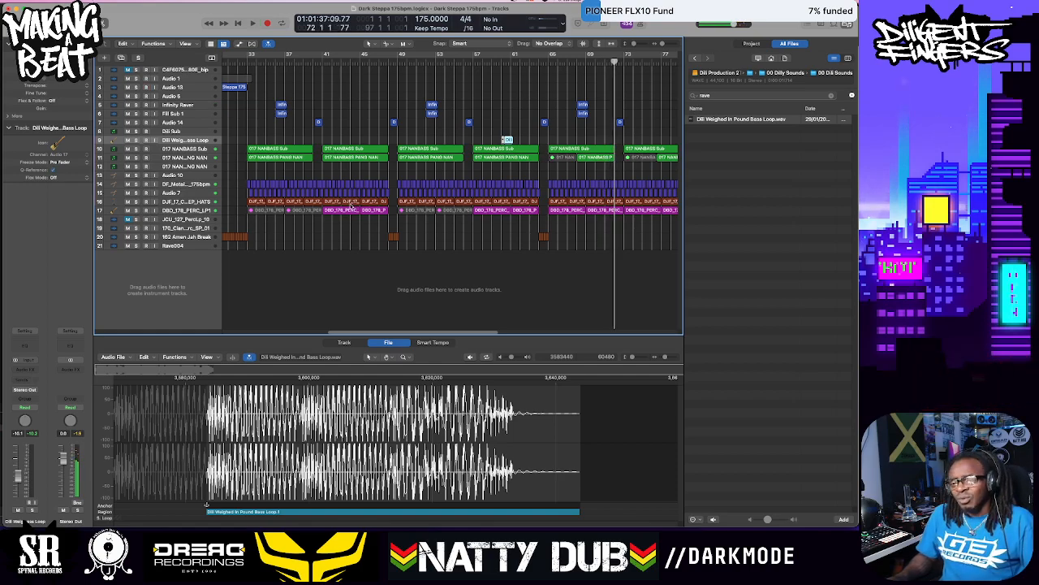
pyautogui.hscroll(-2, 344, 202)
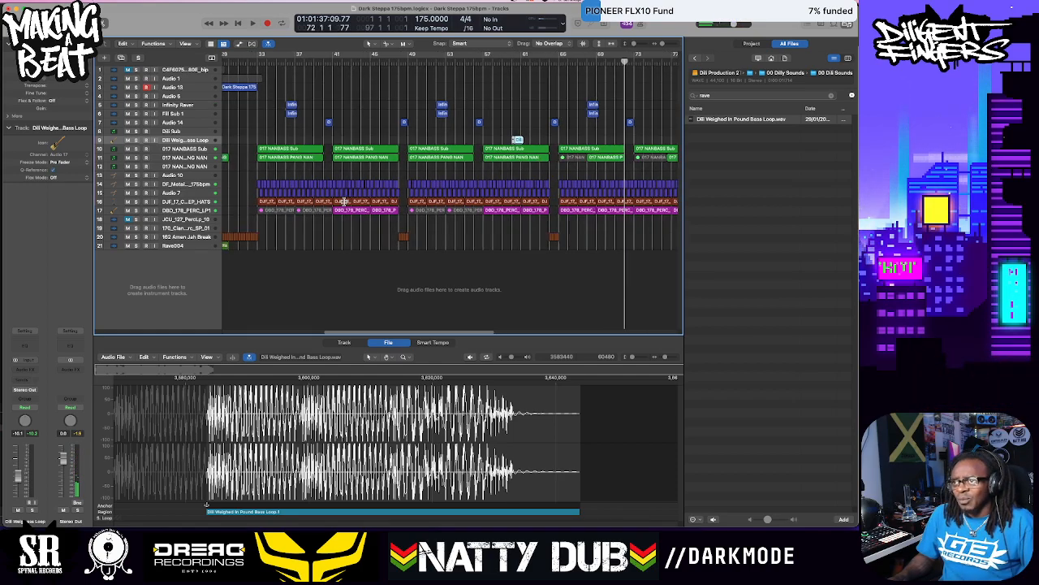
# Play the arrangement from the drop at bar 33 to check the drum mix
pyautogui.scroll(-5, 344, 202)
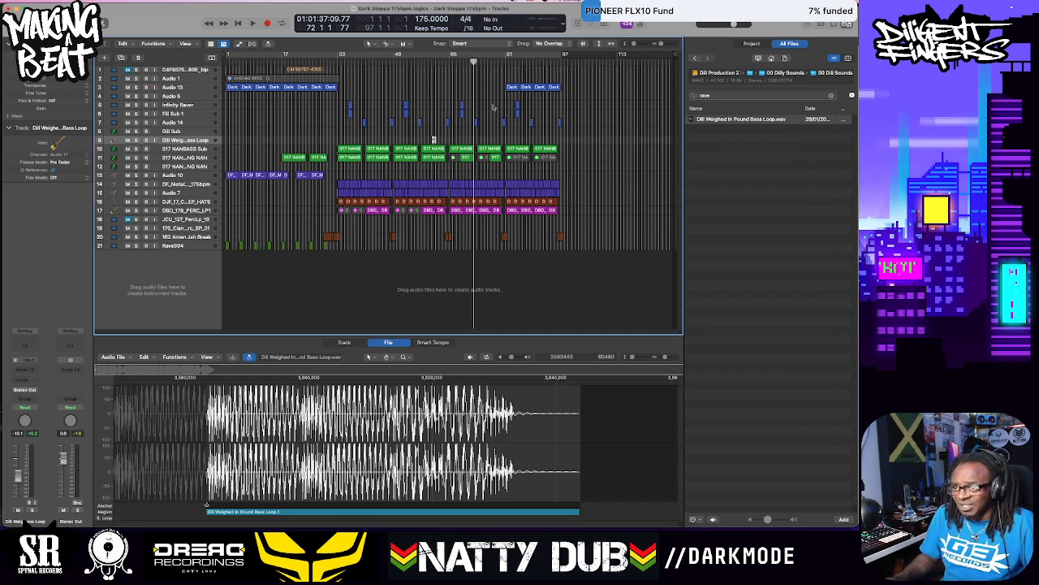
pyautogui.click(336, 61)
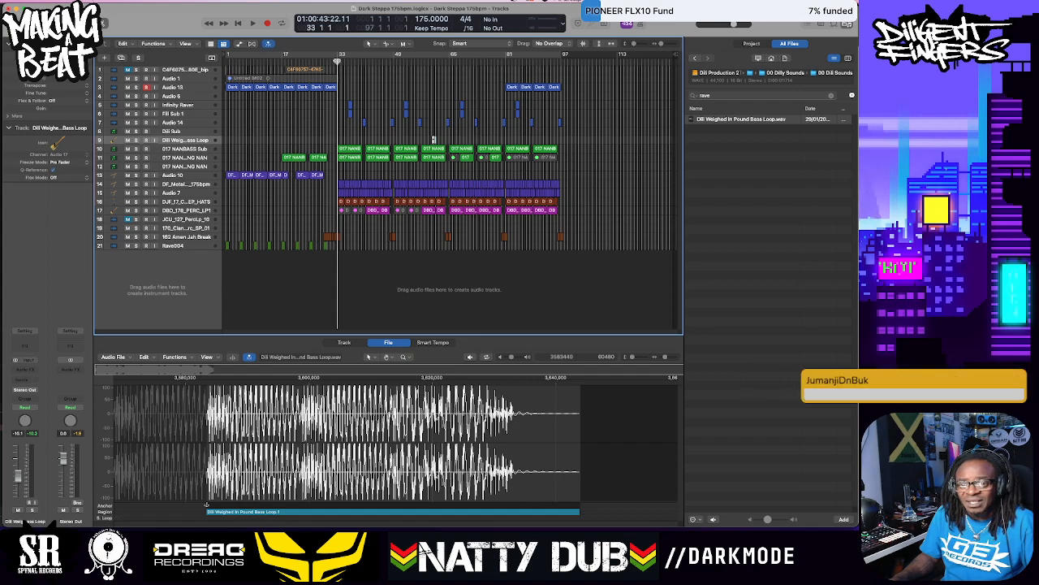
pyautogui.press('space')
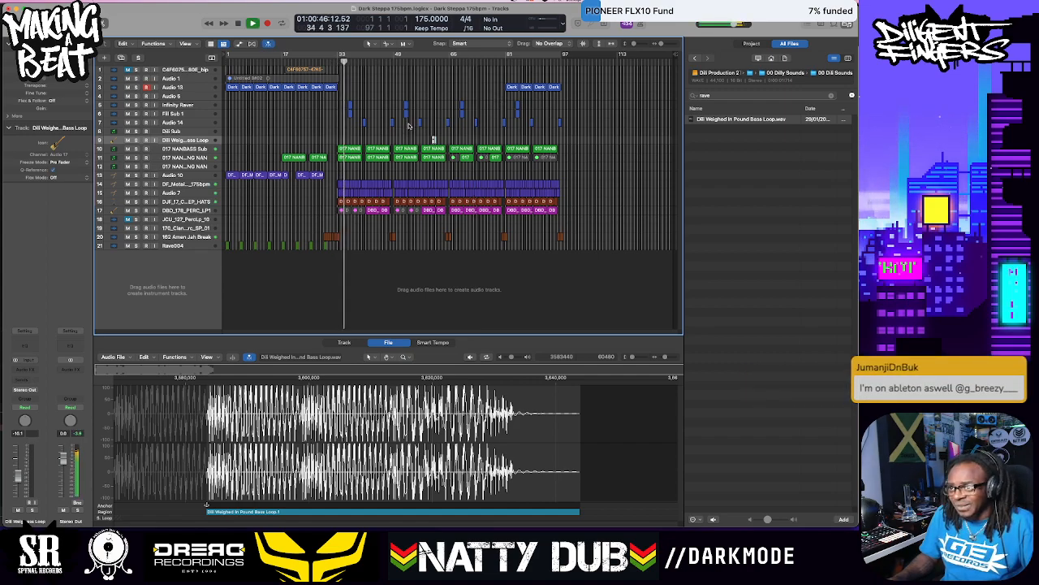
# Insert a Szechuan Saturator on the Audio 7 drum break track
pyautogui.click(194, 193)
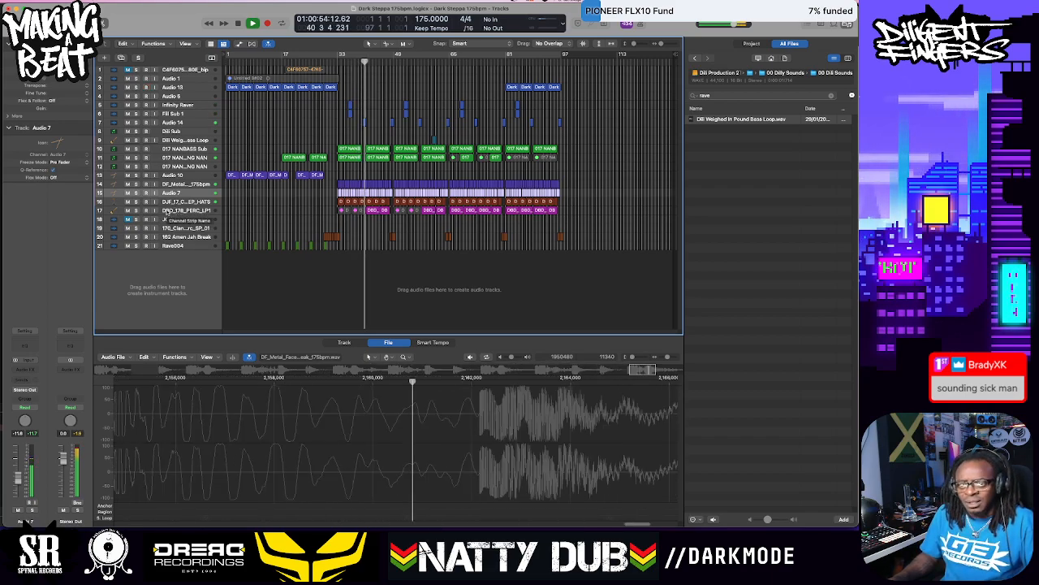
pyautogui.click(29, 371)
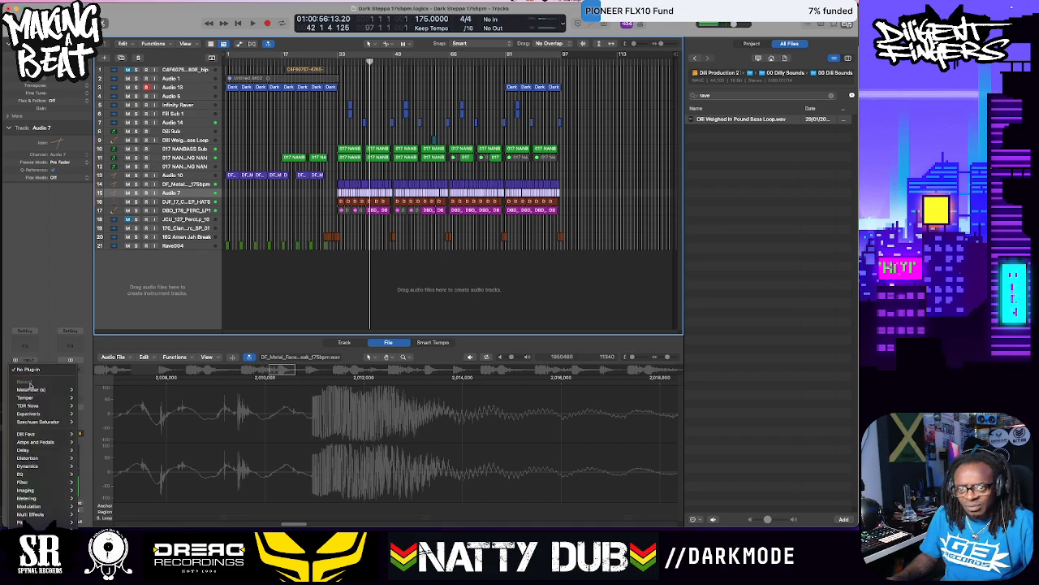
pyautogui.moveTo(60, 437)
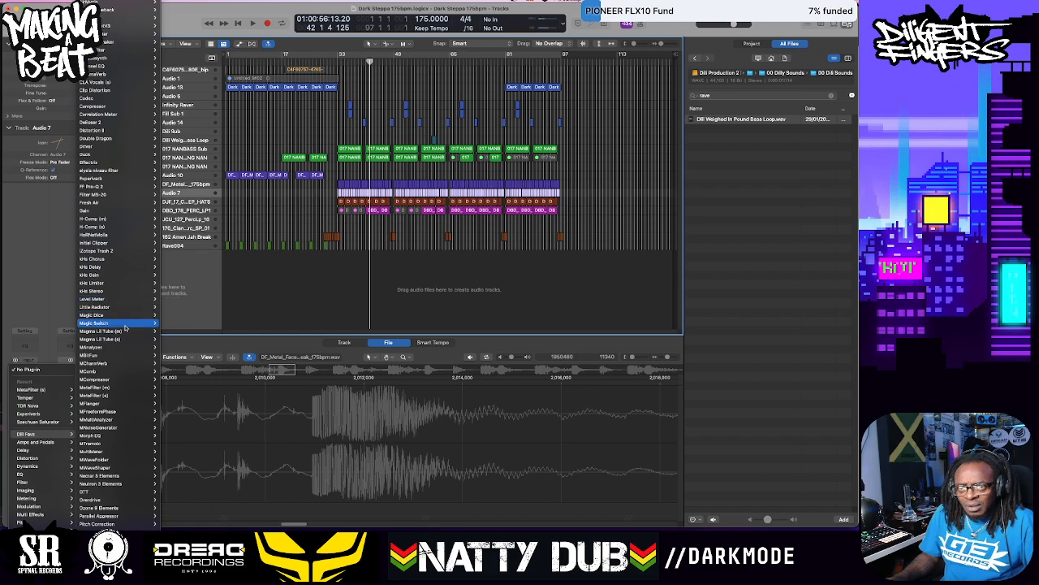
pyautogui.scroll(-10, 128, 428)
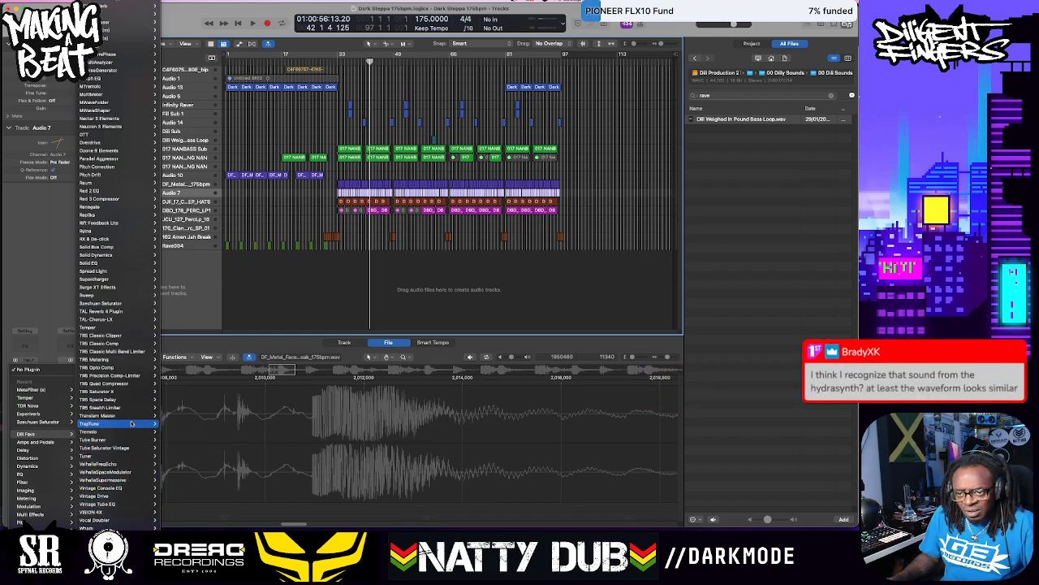
pyautogui.moveTo(128, 304)
pyautogui.click(172, 304)
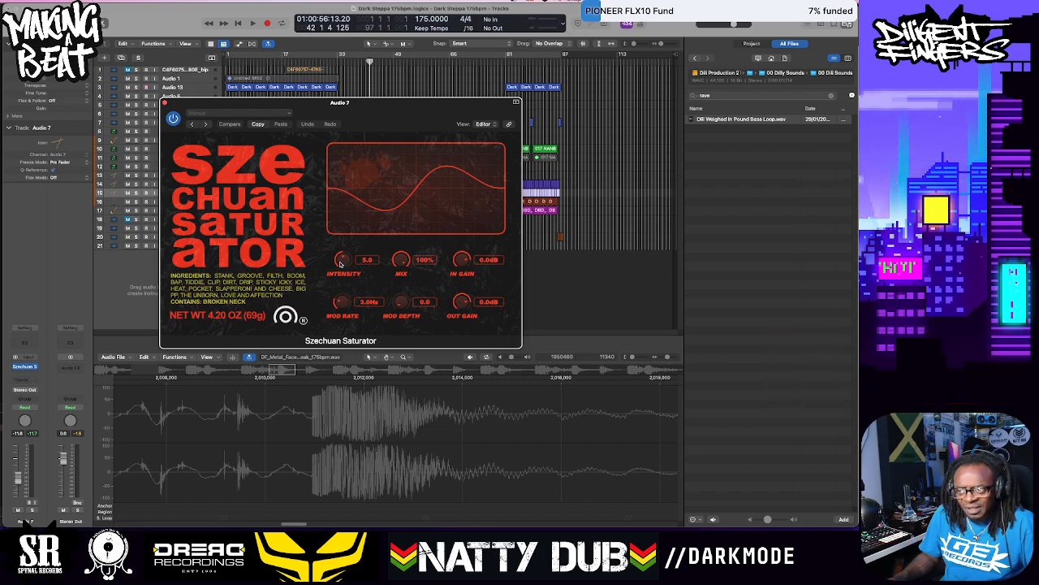
# Set the saturator's Intensity to 1.6 on Audio 7 while the track plays, and close the plug-in
pyautogui.press('space')
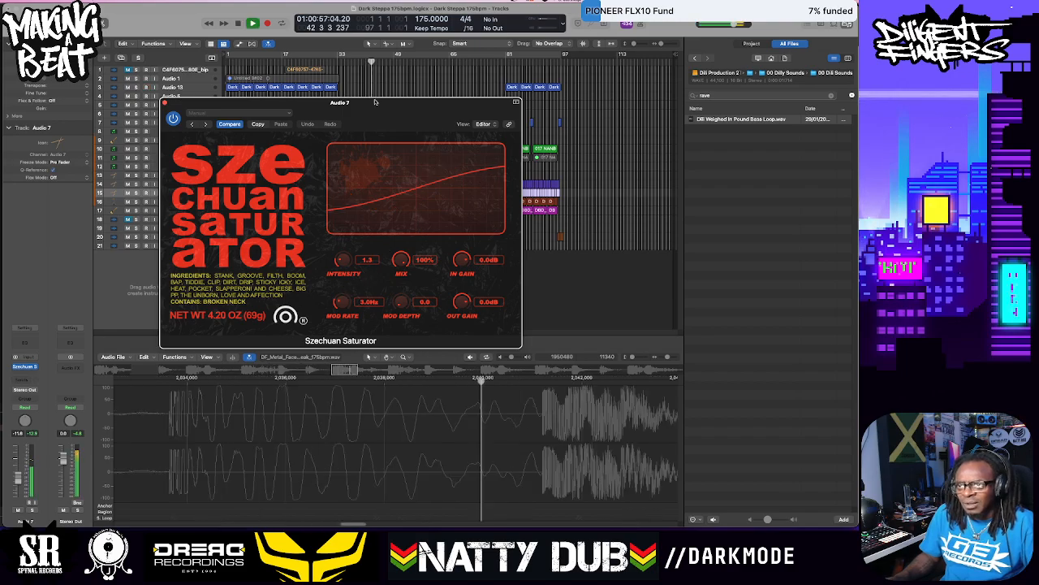
pyautogui.moveTo(333, 103); pyautogui.dragTo(480, 136)
pyautogui.moveTo(488, 301); pyautogui.dragTo(487, 296)
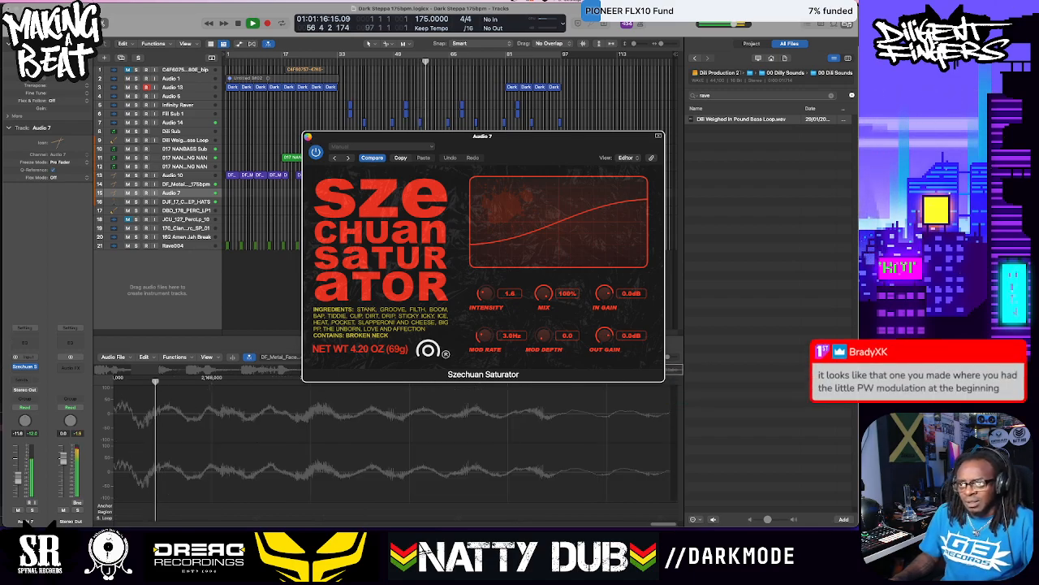
pyautogui.click(307, 136)
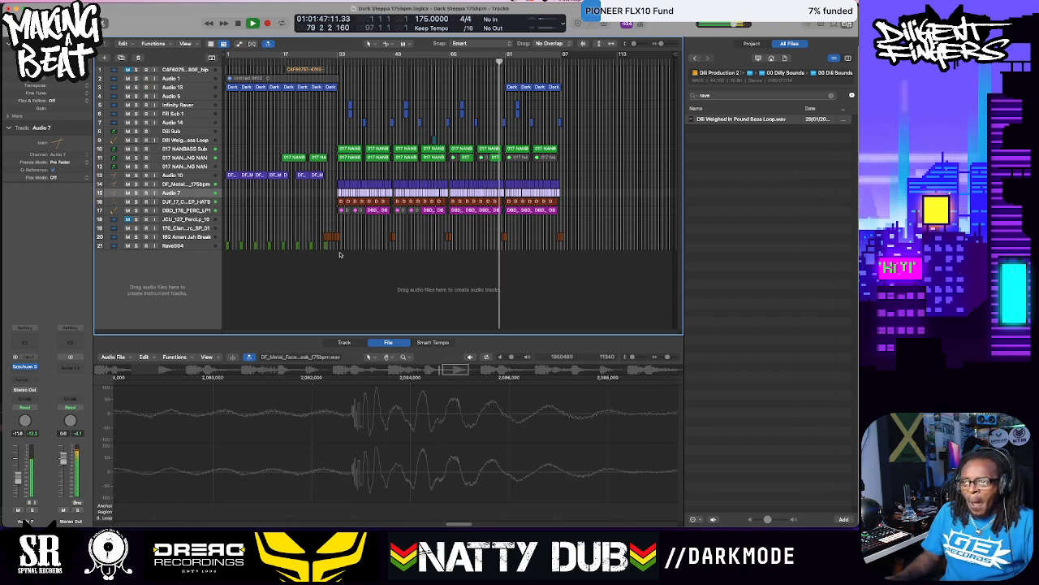
# Listen through the drop sections to around bar 96, and replay briefly from bar 33 to judge the saturated break
pyautogui.click(187, 156)
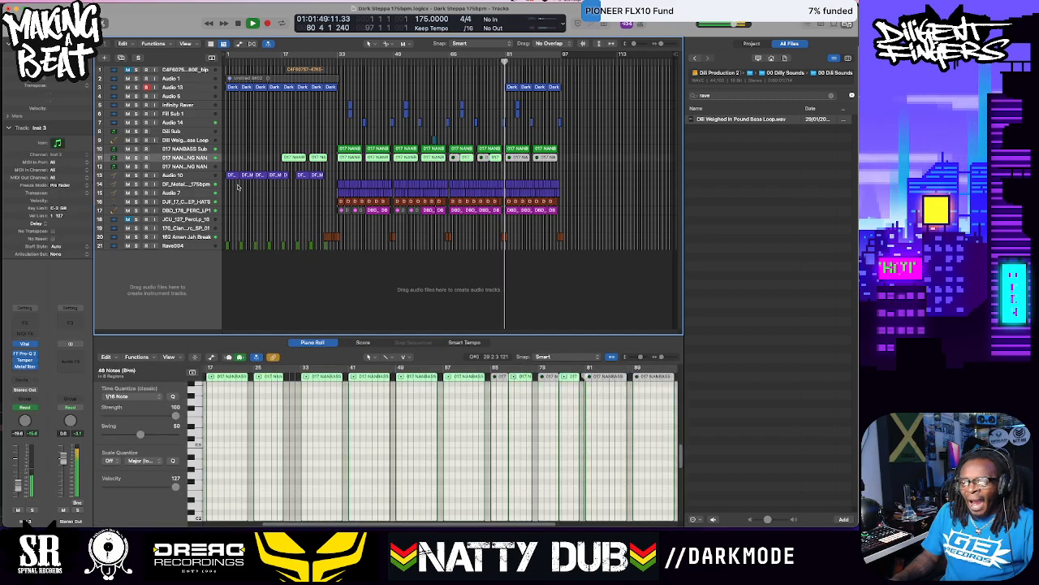
pyautogui.click(195, 192)
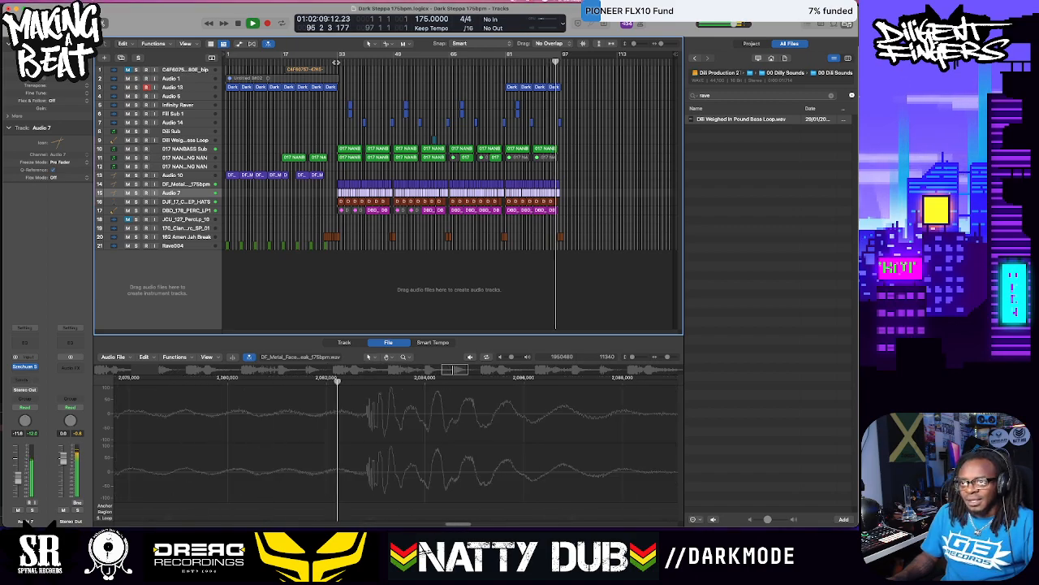
pyautogui.press('space')
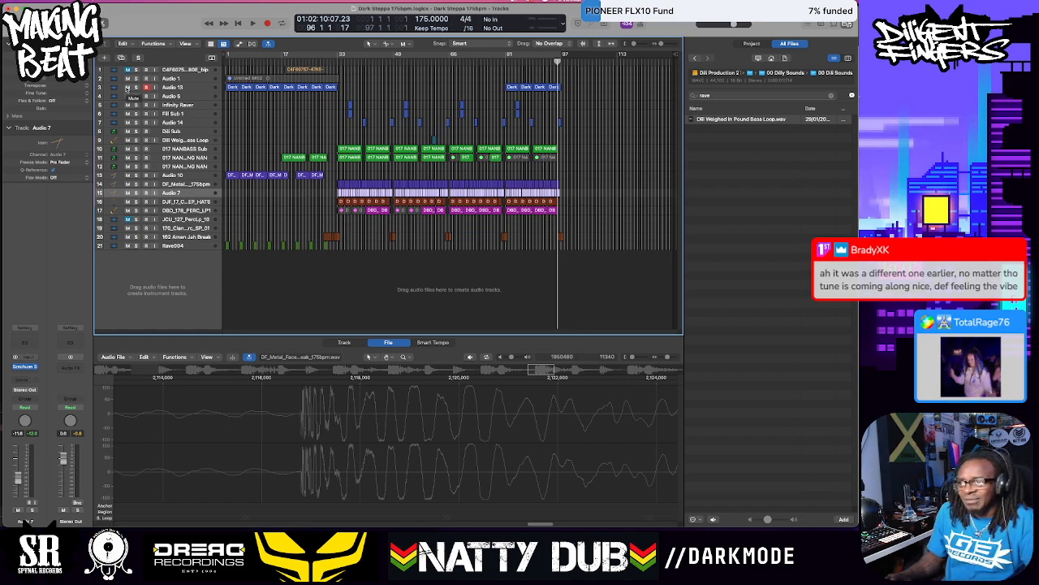
pyautogui.click(334, 62)
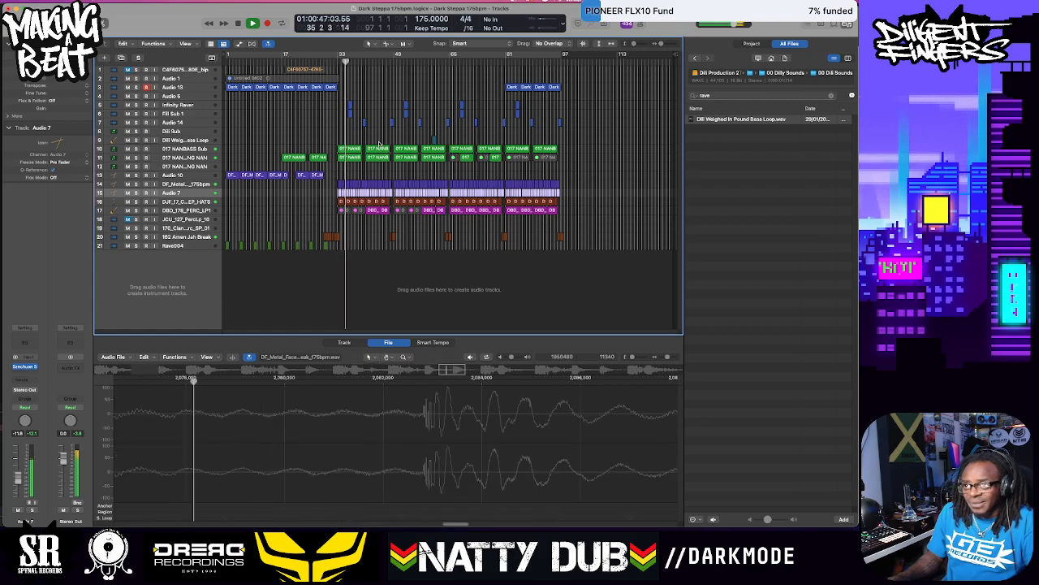
pyautogui.press('space')
# Insert a Szechuan Saturator with Intensity 1.3 on the DF_Metal_Face_Break_175bpm track and audition it from bar 33
pyautogui.click(197, 186)
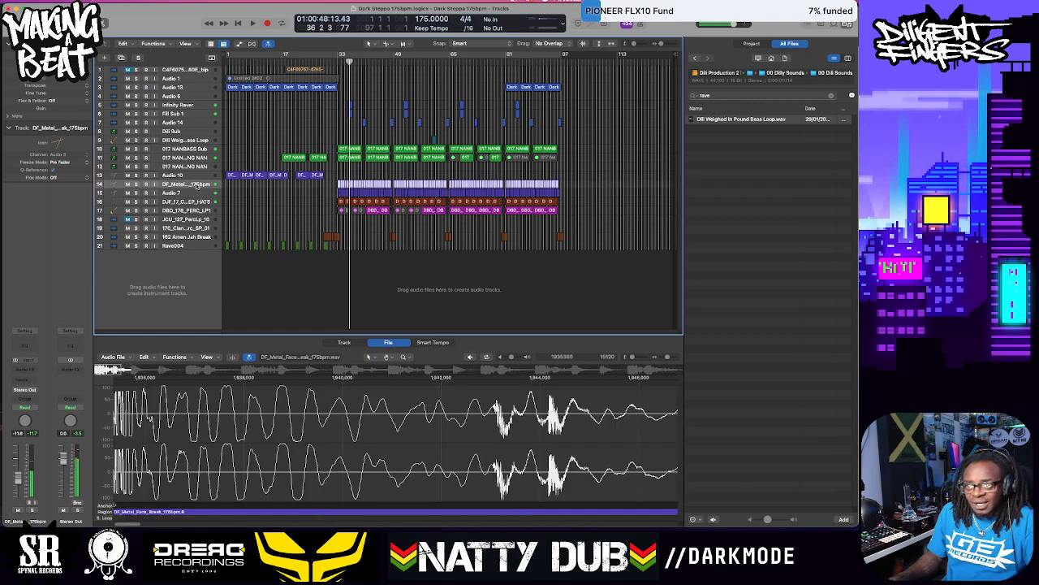
pyautogui.click(19, 371)
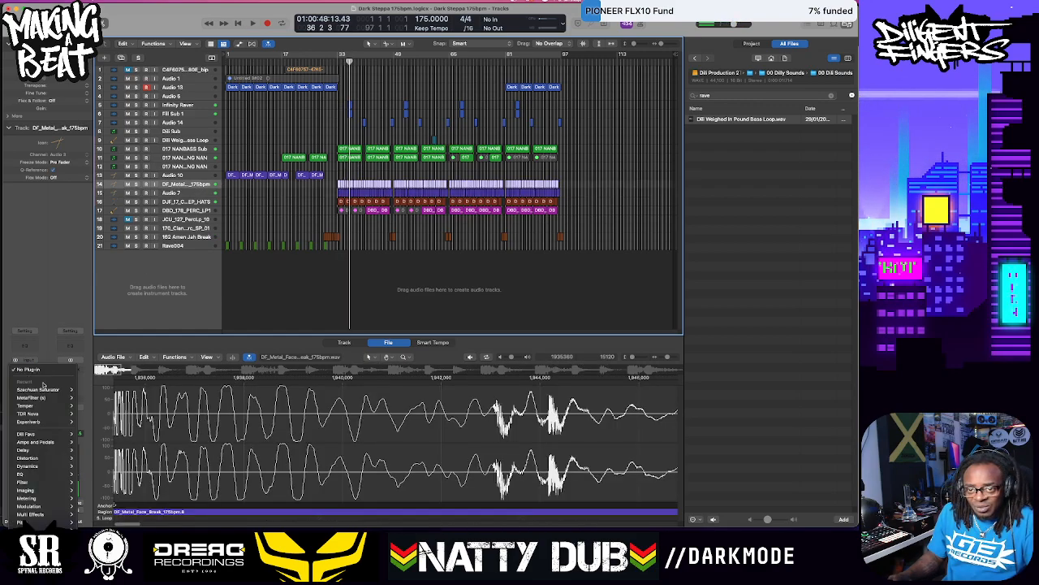
pyautogui.moveTo(42, 436)
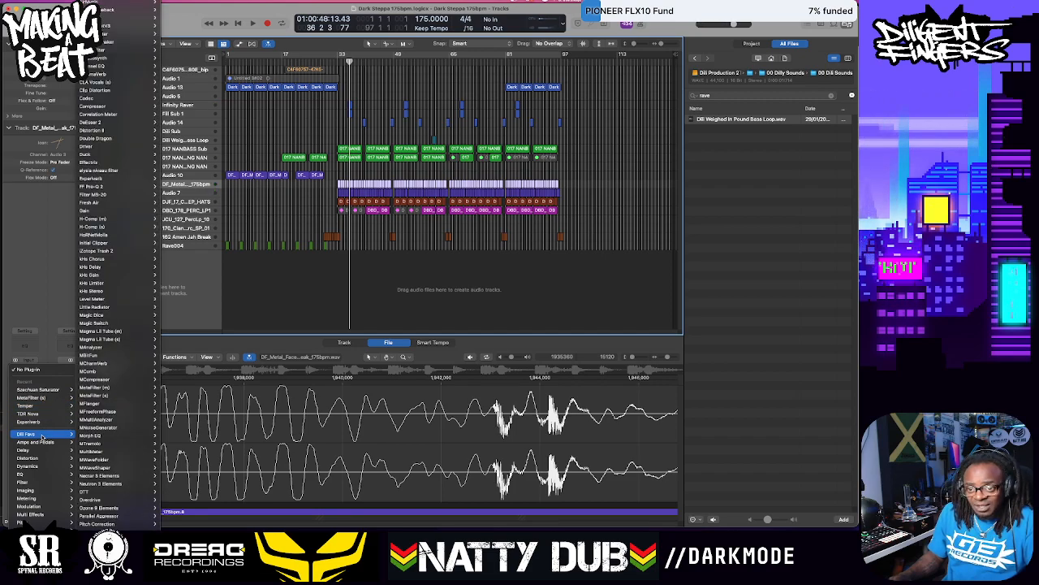
pyautogui.scroll(-10, 117, 478)
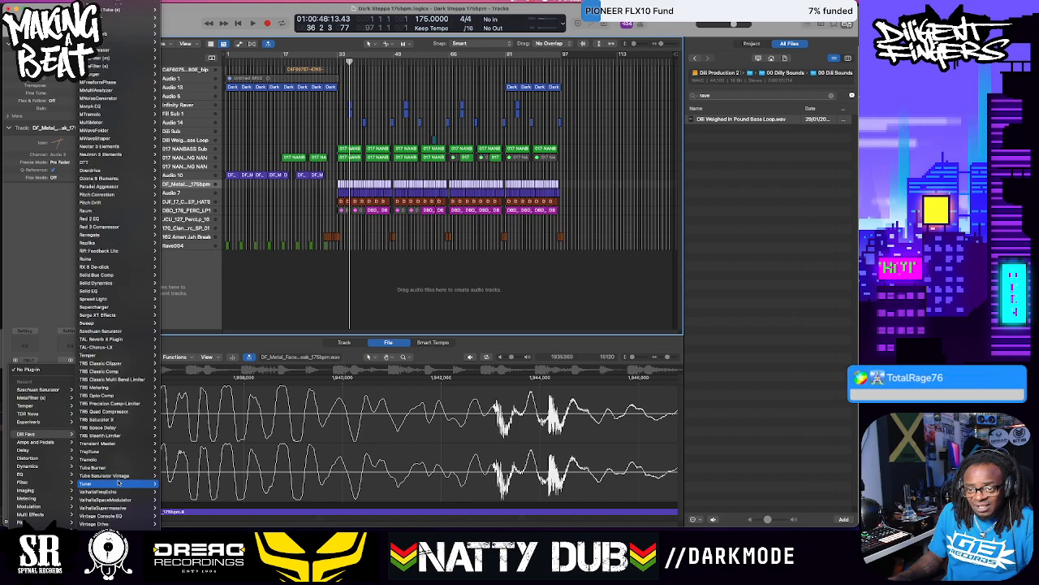
pyautogui.moveTo(119, 482)
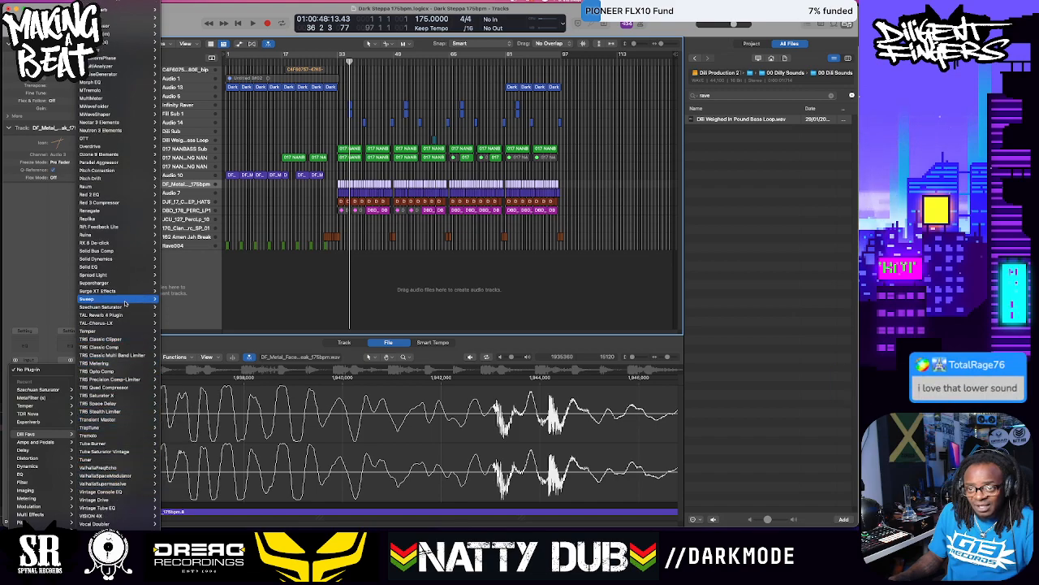
pyautogui.click(177, 310)
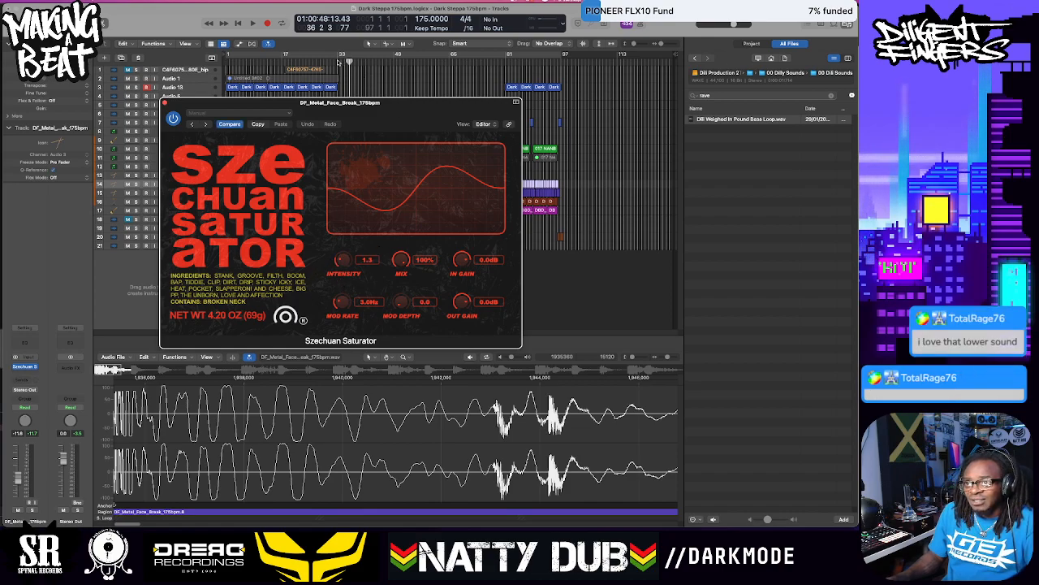
pyautogui.click(334, 62)
pyautogui.press('space')
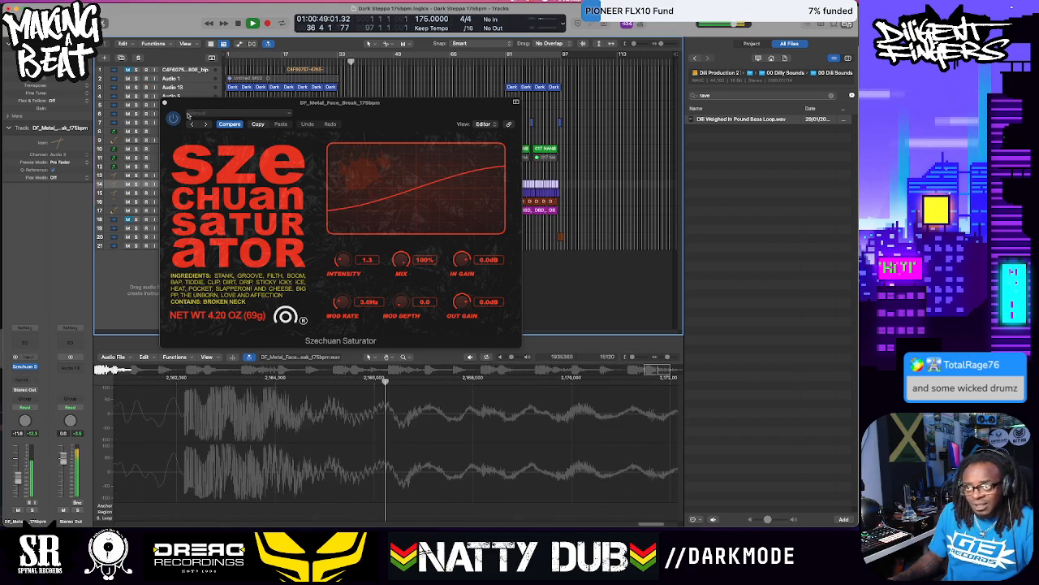
pyautogui.click(164, 103)
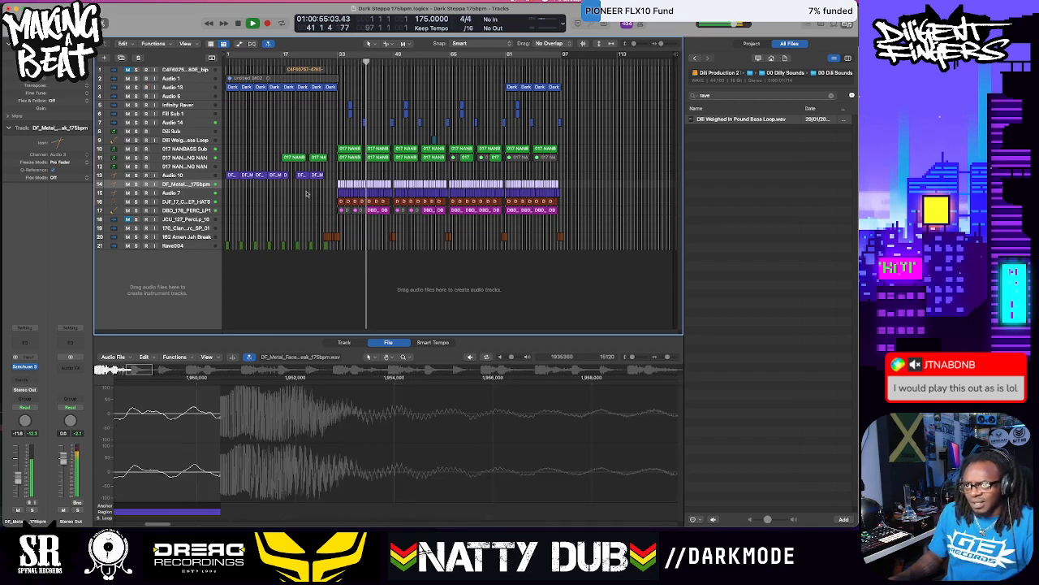
# Add a stereo Transient Master after the saturator on the DF_Metal_Face_Break_175bpm track and reduce its sustain
pyautogui.click(23, 372)
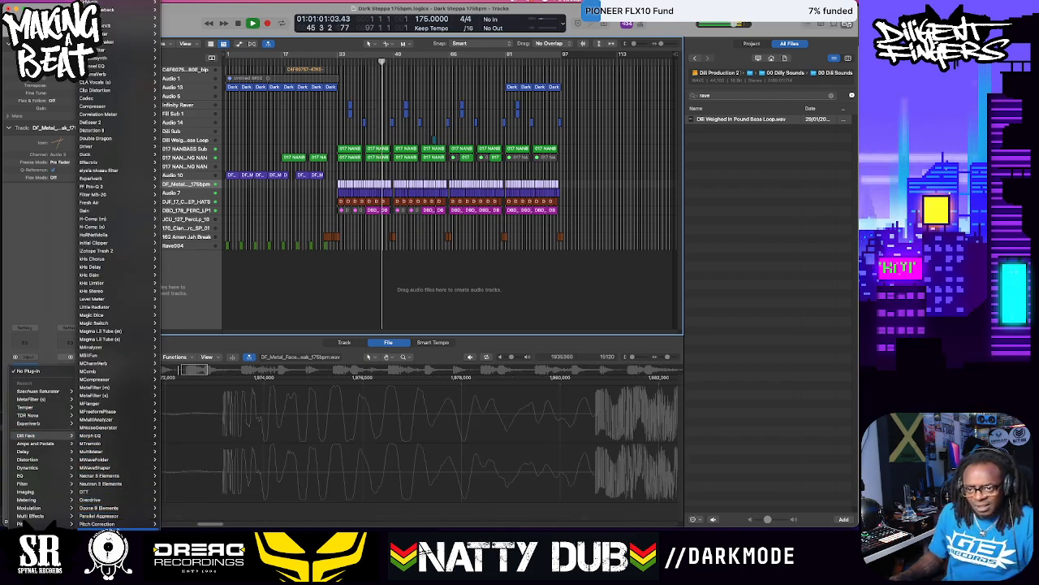
pyautogui.scroll(-10, 126, 530)
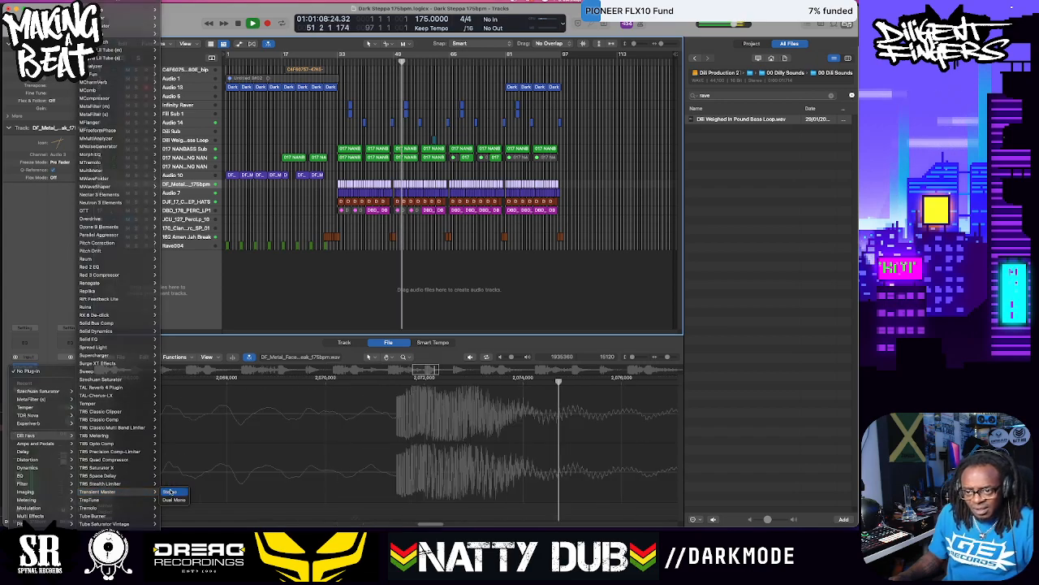
pyautogui.click(171, 491)
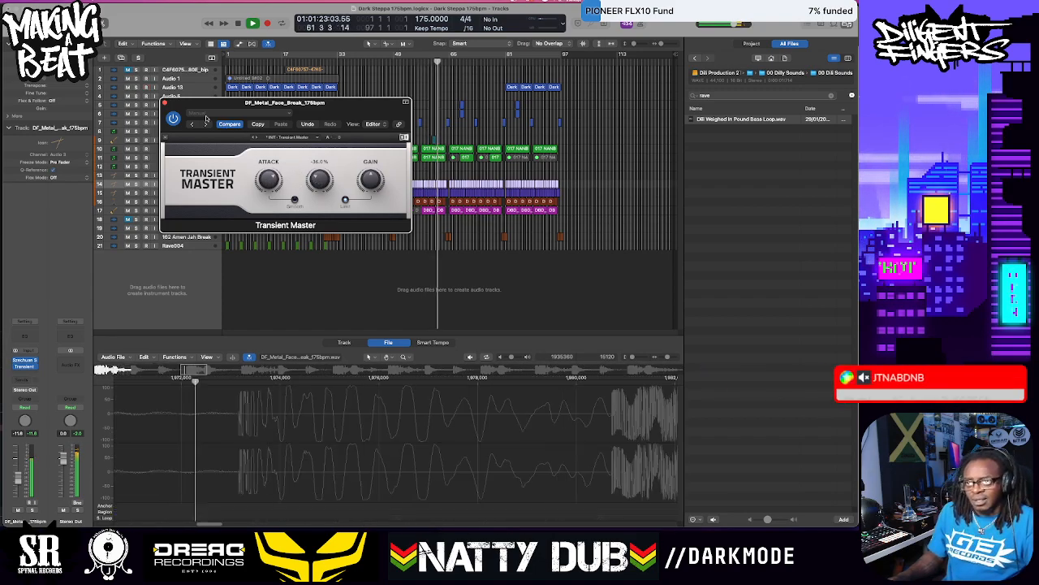
pyautogui.click(166, 104)
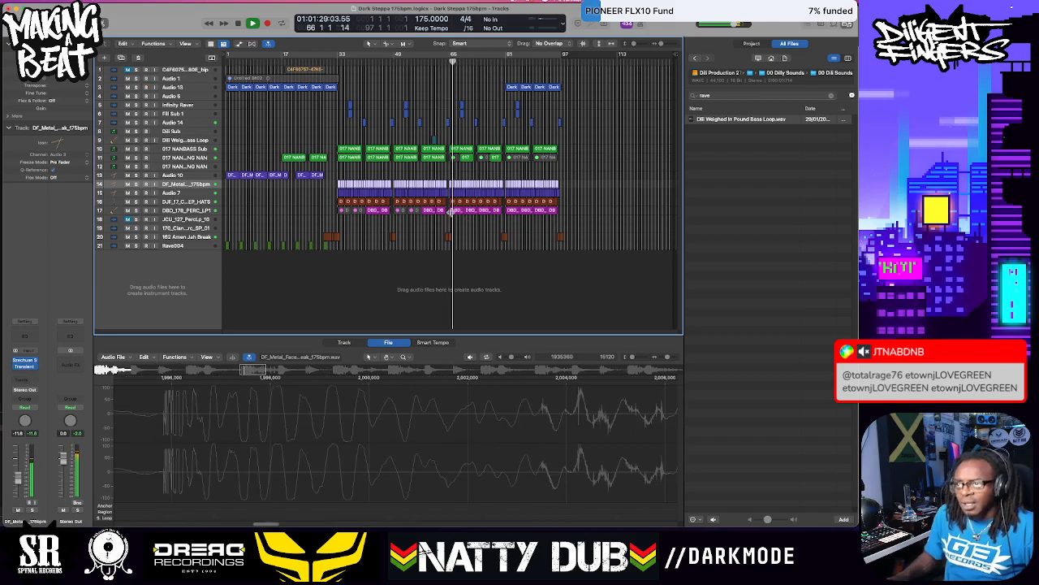
# Raise the DJF_17_CREEP_HATS volume to -7.2 dB and the DBD_178_PERC_LP1 volume to -11.0 dB during playback
pyautogui.press('super+Right')
pyautogui.press('super+Right')
pyautogui.press('super+Right')
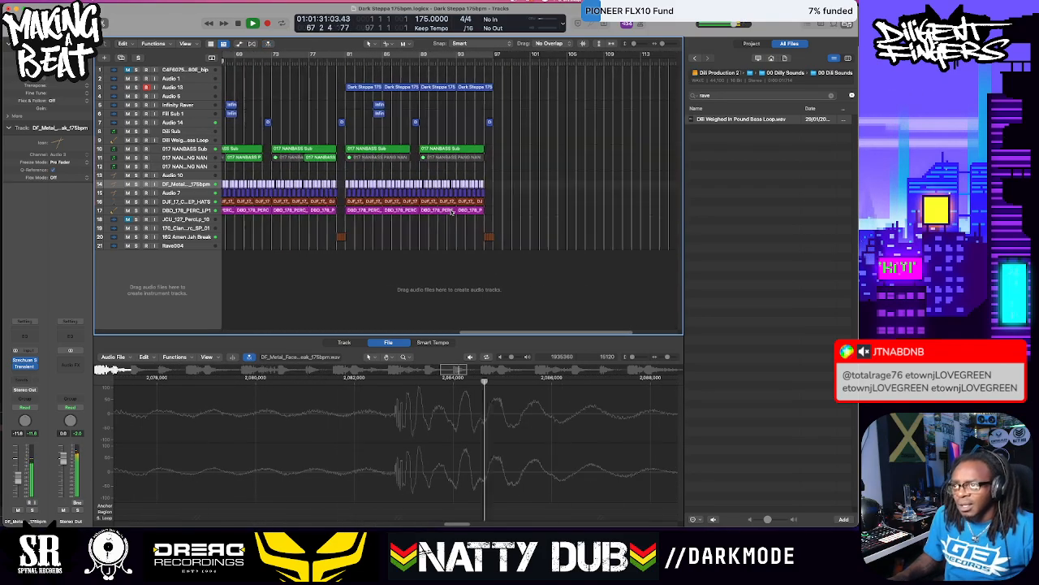
pyautogui.hscroll(-5, 444, 214)
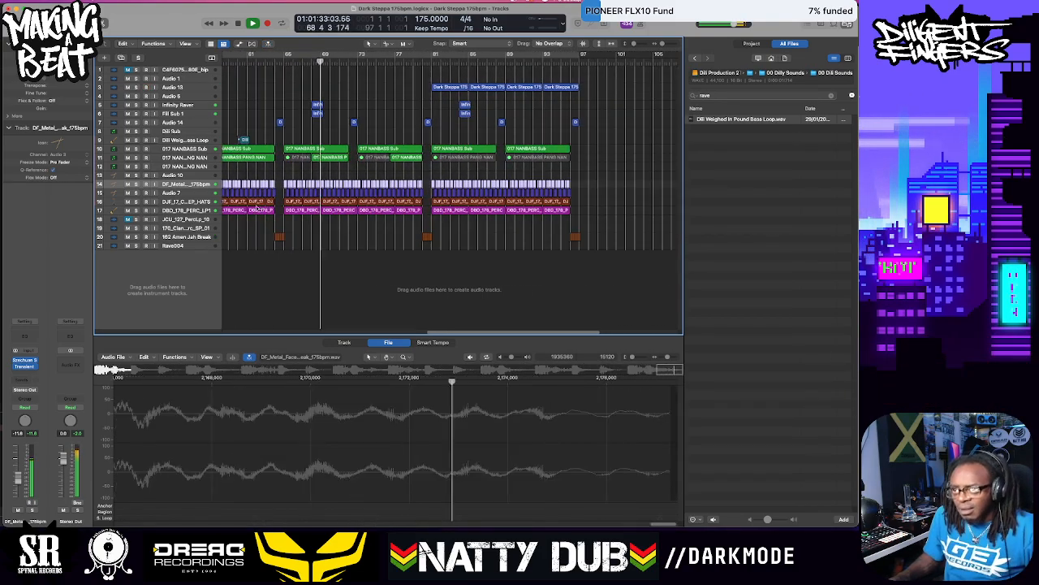
pyautogui.click(195, 203)
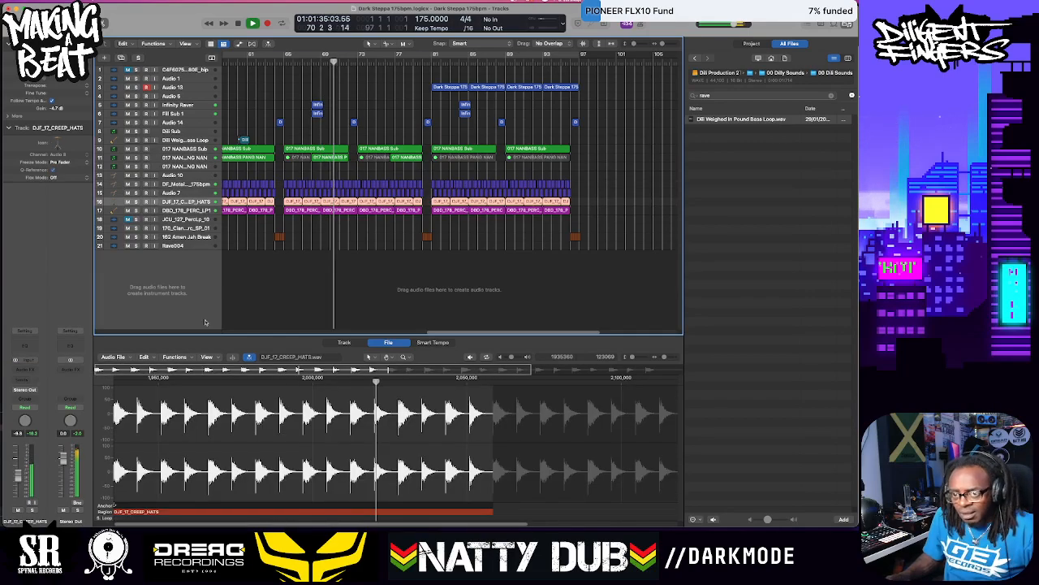
pyautogui.moveTo(20, 475); pyautogui.dragTo(24, 471)
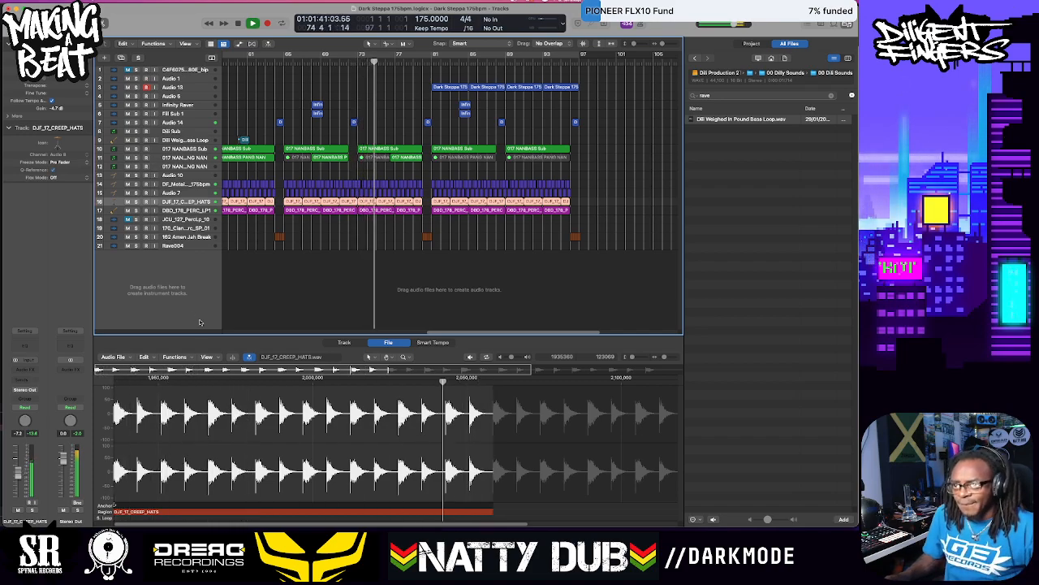
pyautogui.click(191, 211)
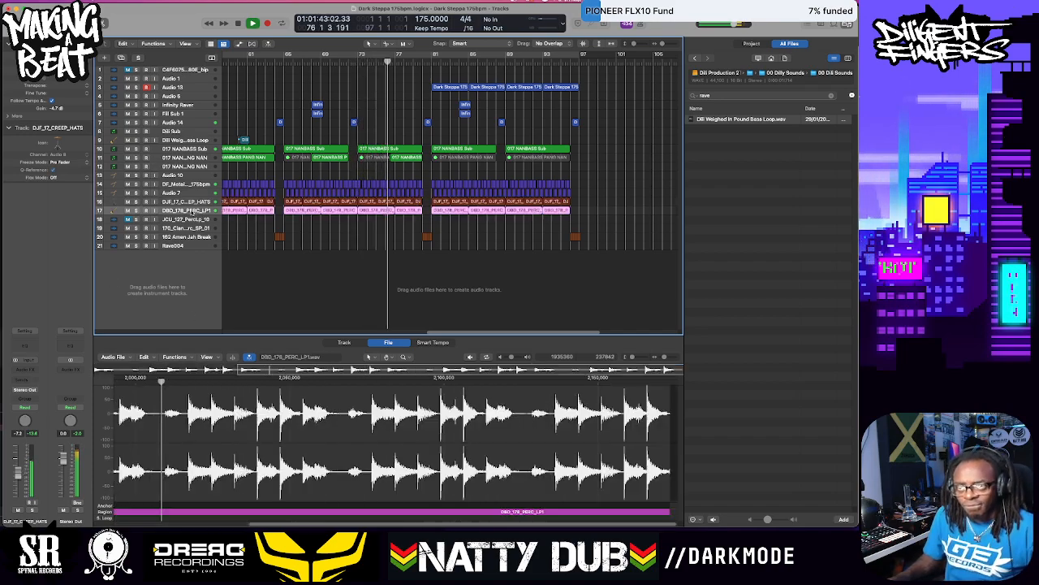
pyautogui.moveTo(19, 481); pyautogui.dragTo(19, 476)
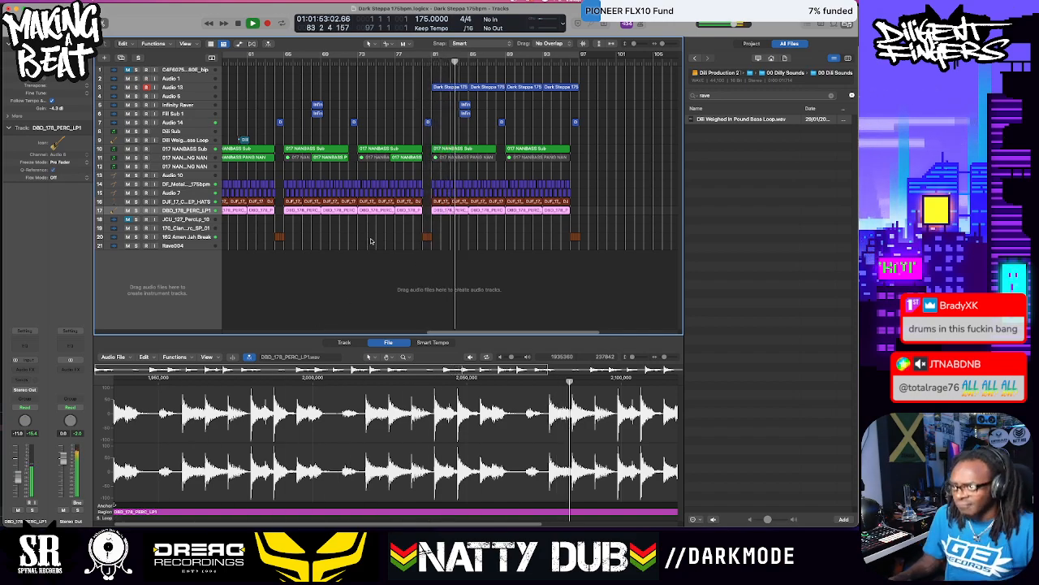
# Insert Duck on the 017 NANBASS Sub track and shorten its volume curve so the level recovers quickly at the start of each 1/4 cycle
pyautogui.hscroll(-5, 382, 243)
pyautogui.hscroll(-2, 371, 240)
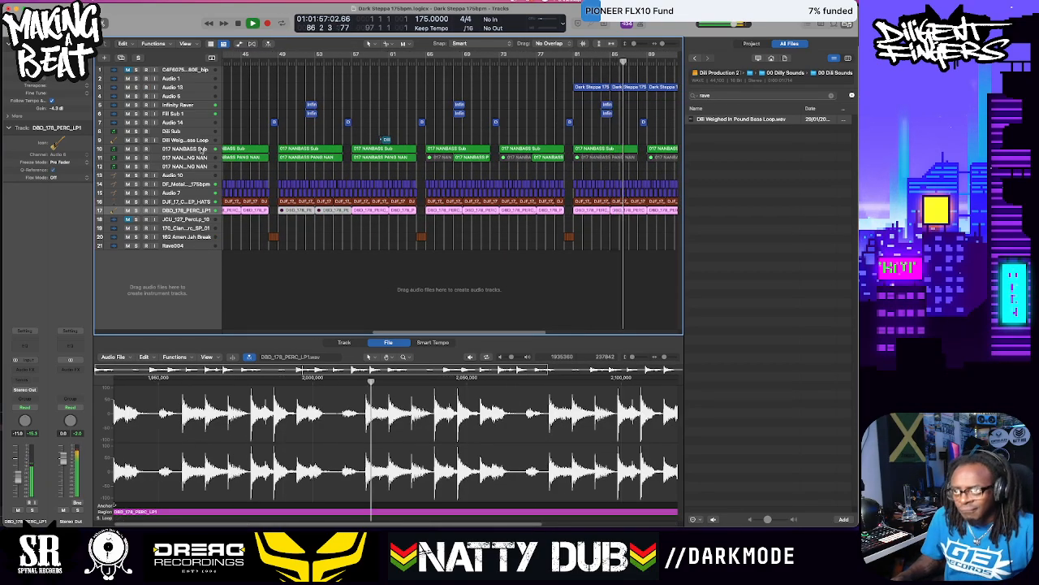
pyautogui.click(203, 150)
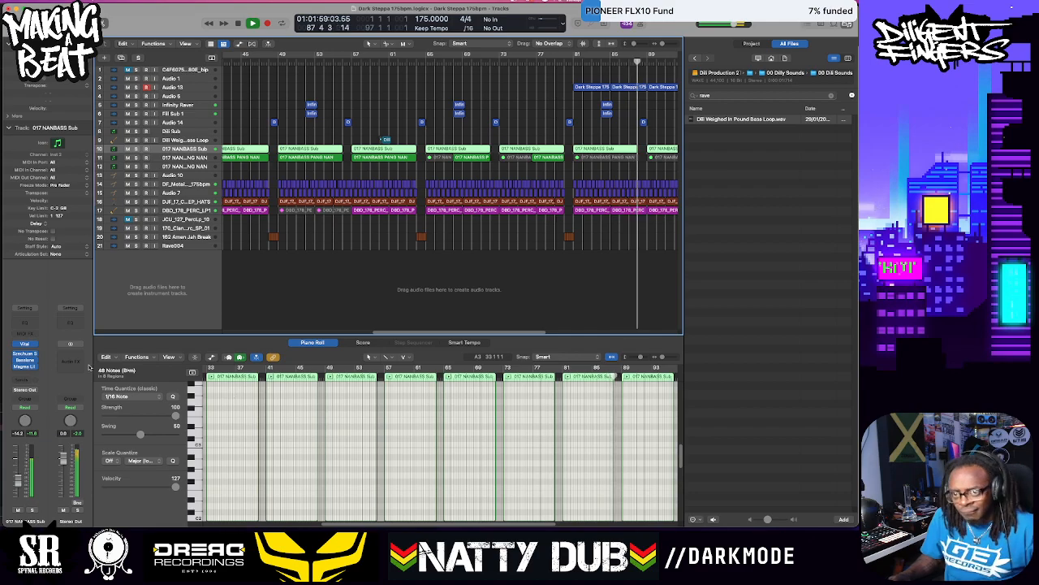
pyautogui.click(25, 373)
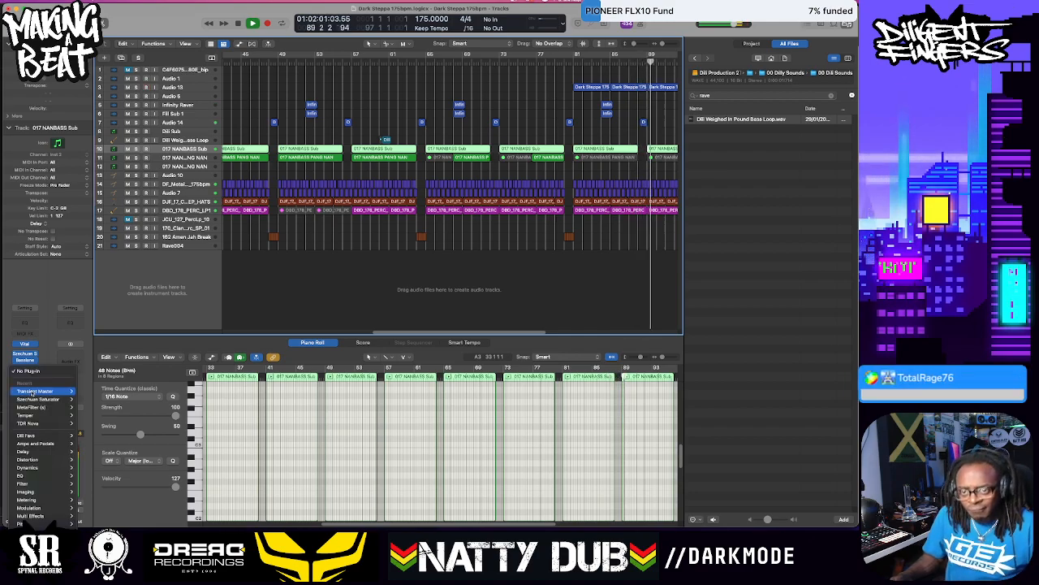
pyautogui.moveTo(37, 436)
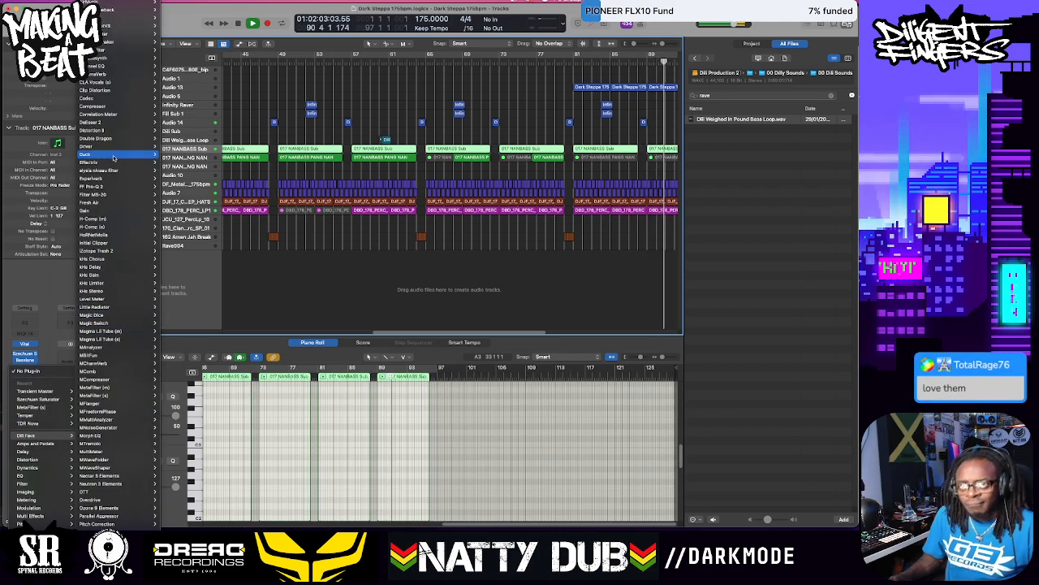
pyautogui.click(362, 246)
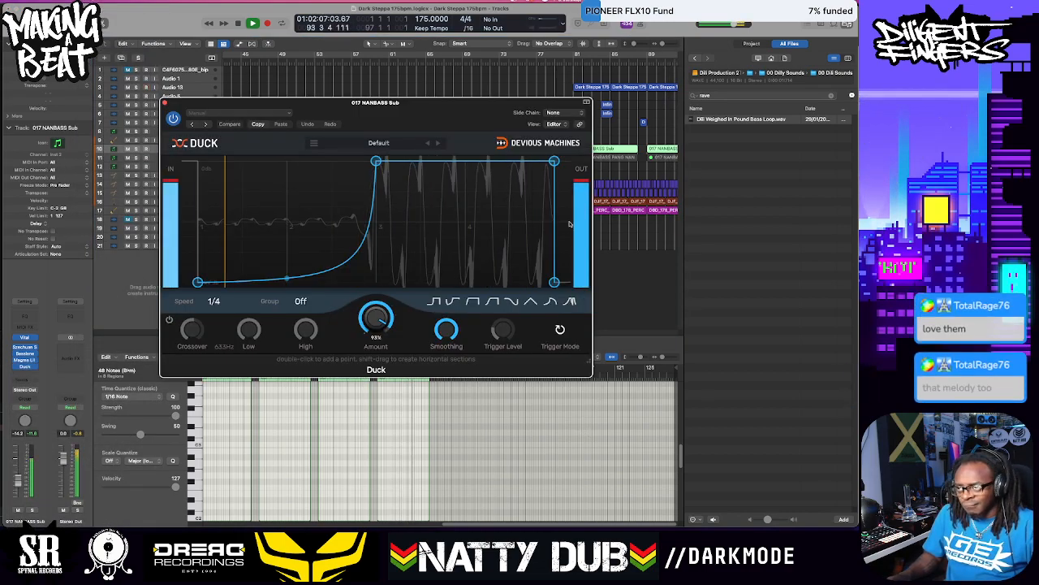
pyautogui.moveTo(376, 161); pyautogui.dragTo(241, 163)
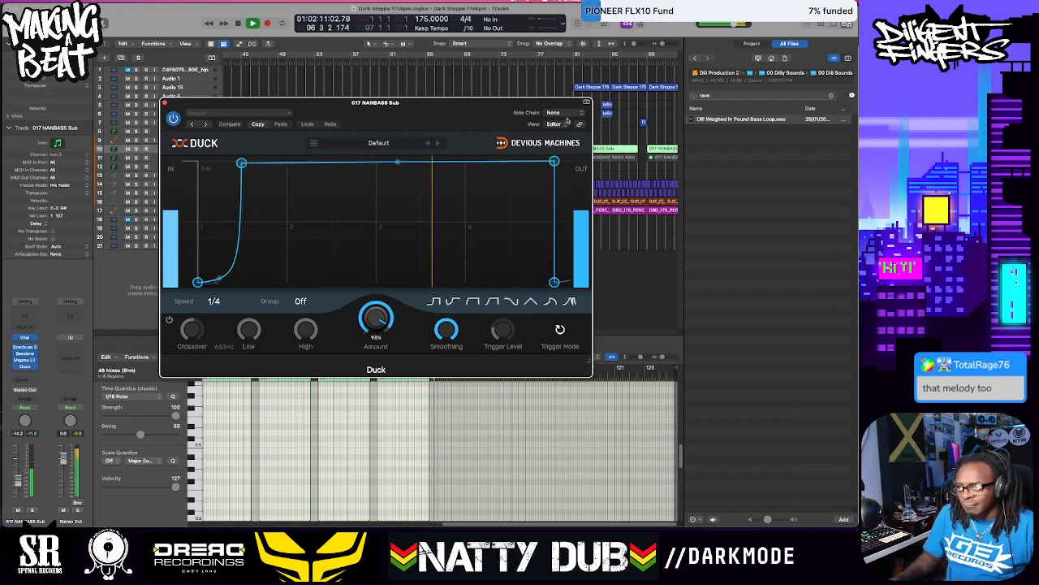
# Set Duck's side chain source to DF_Metal_Face_Break_175bpm (Audio 3) and switch its trigger mode from Repeat to an audio trigger
pyautogui.click(560, 113)
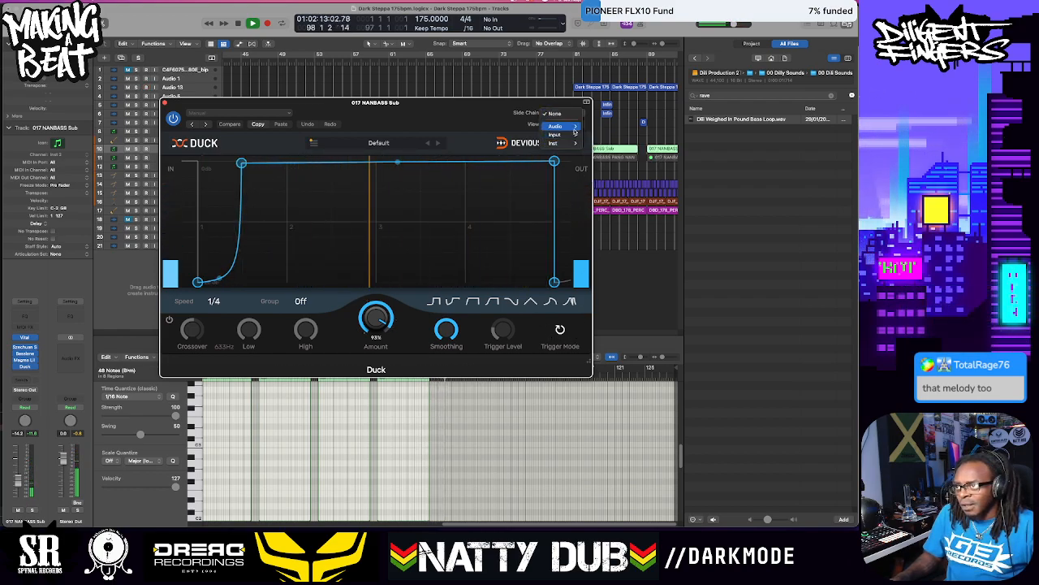
pyautogui.moveTo(577, 127)
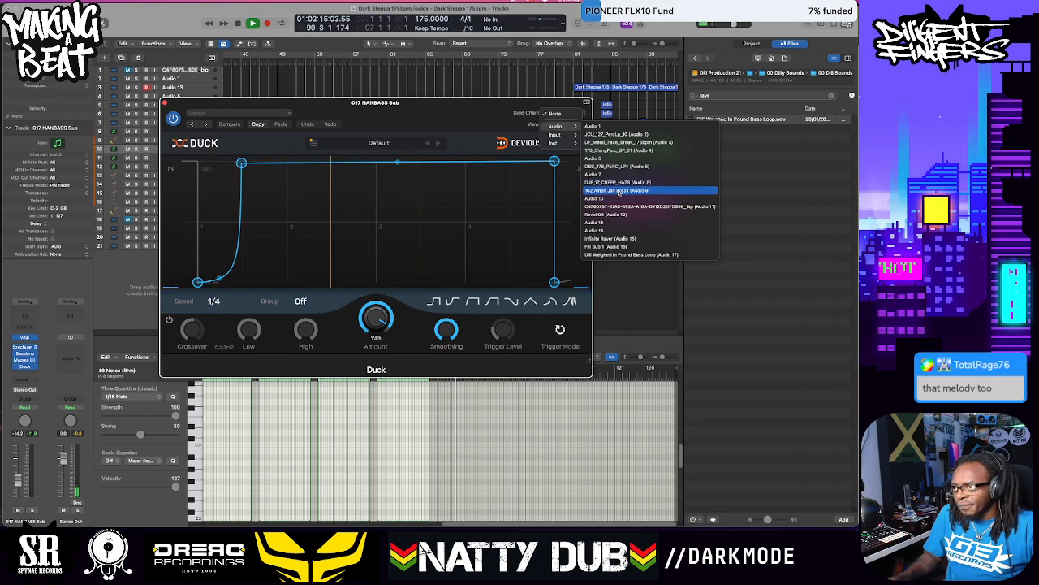
pyautogui.click(624, 142)
pyautogui.click(560, 327)
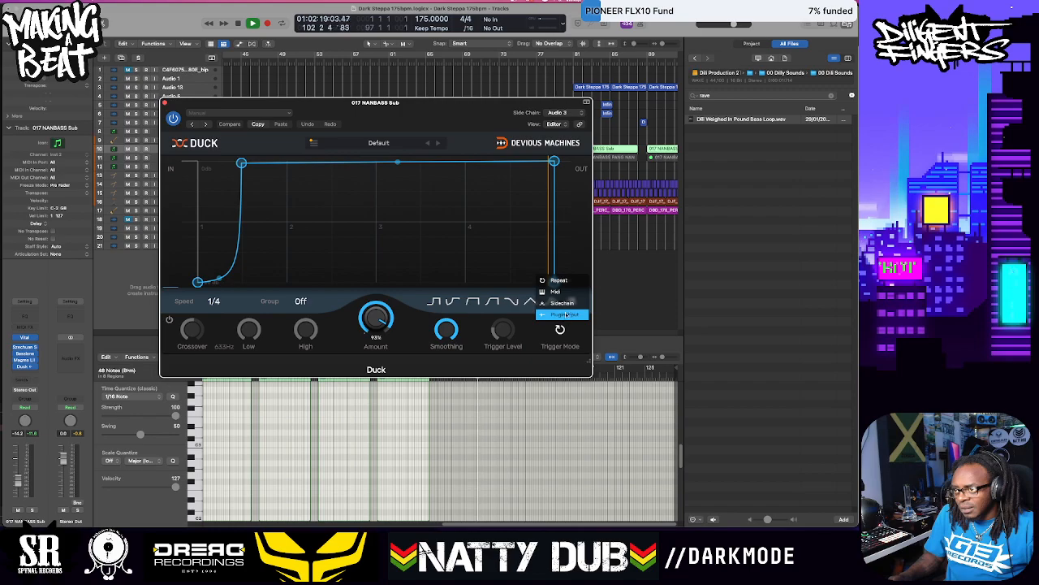
pyautogui.click(599, 316)
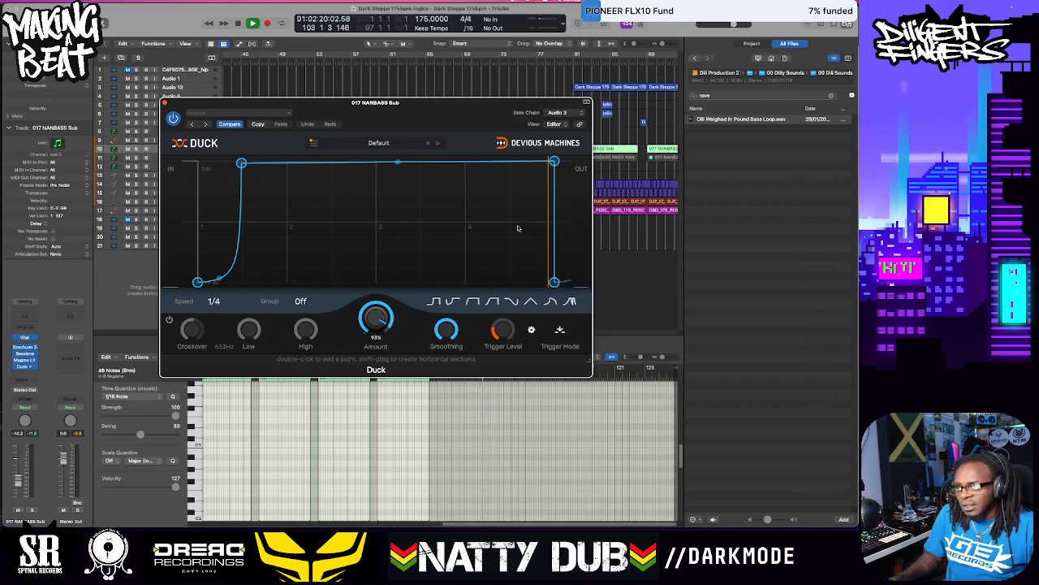
# Audition the ducked 017 NANBASS Sub against the drums from around bar 33, and close the Duck window
pyautogui.click(560, 55)
pyautogui.press('space')
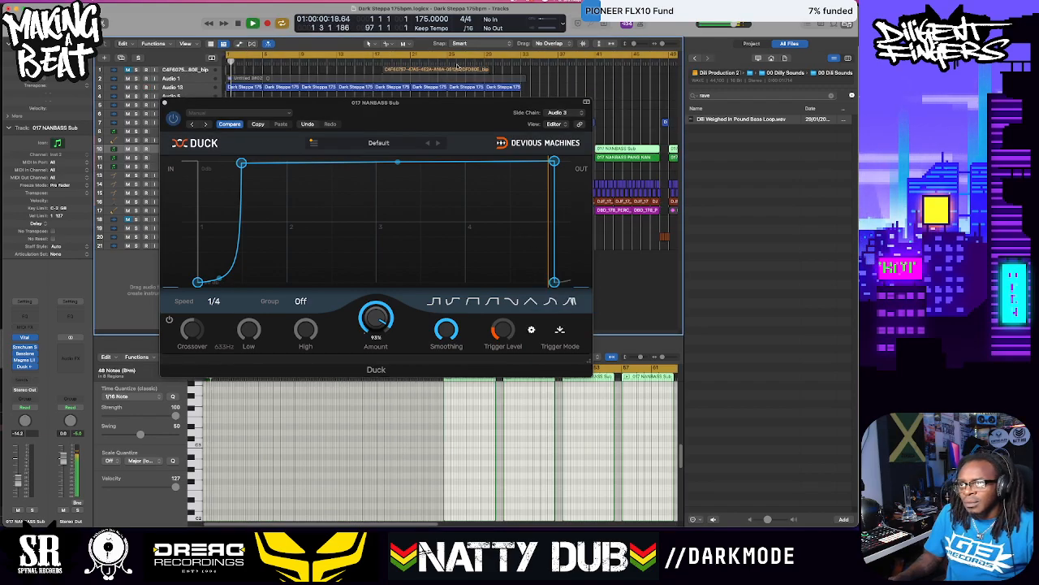
pyautogui.click(516, 63)
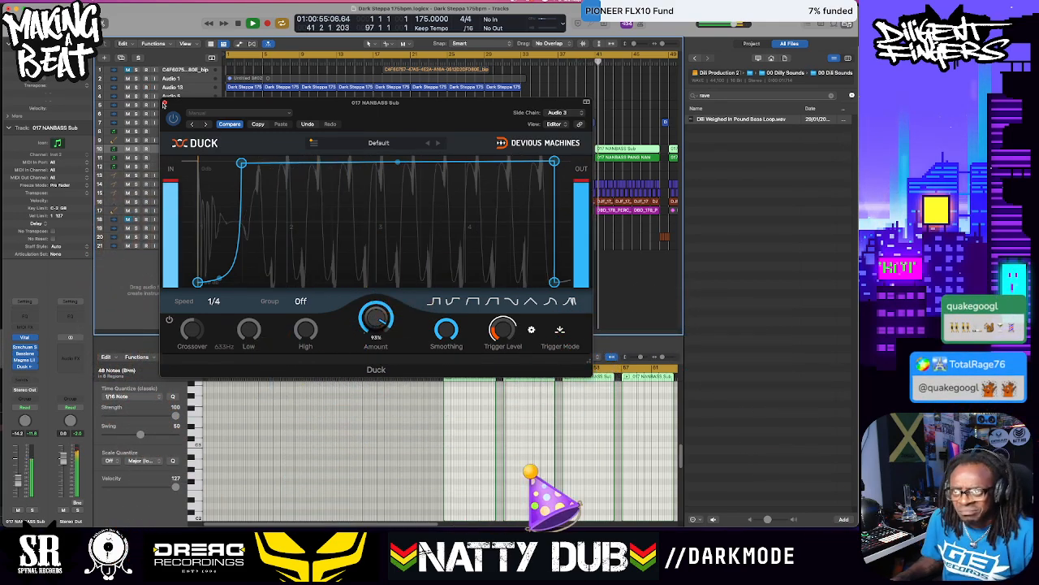
pyautogui.click(164, 104)
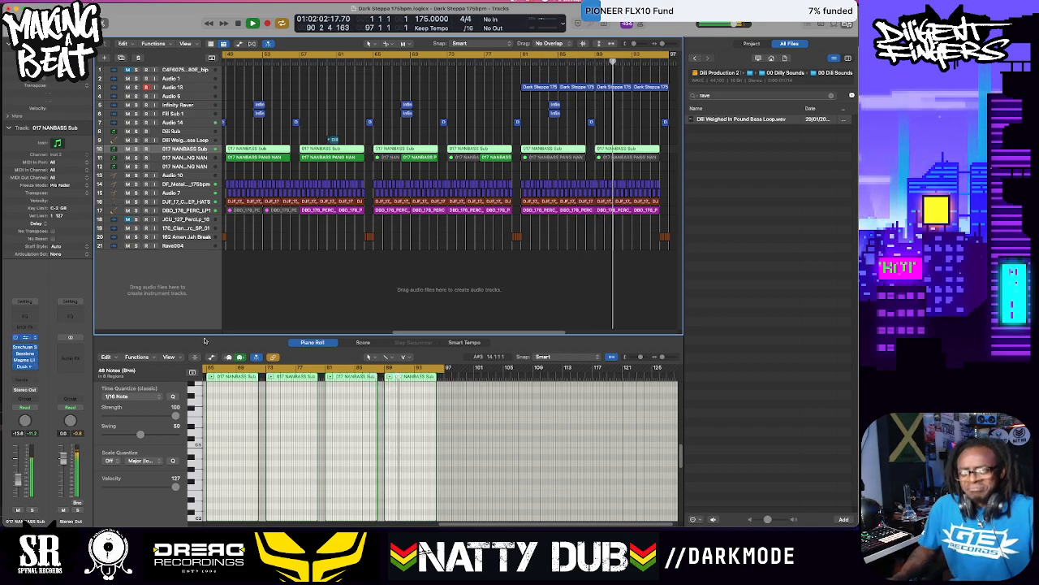
# Fine-tune the oscillator 1 and noise levels in the 017 NANBASS Sub's Vital during playback, and set the track volume to -13.4 dB
pyautogui.click(27, 336)
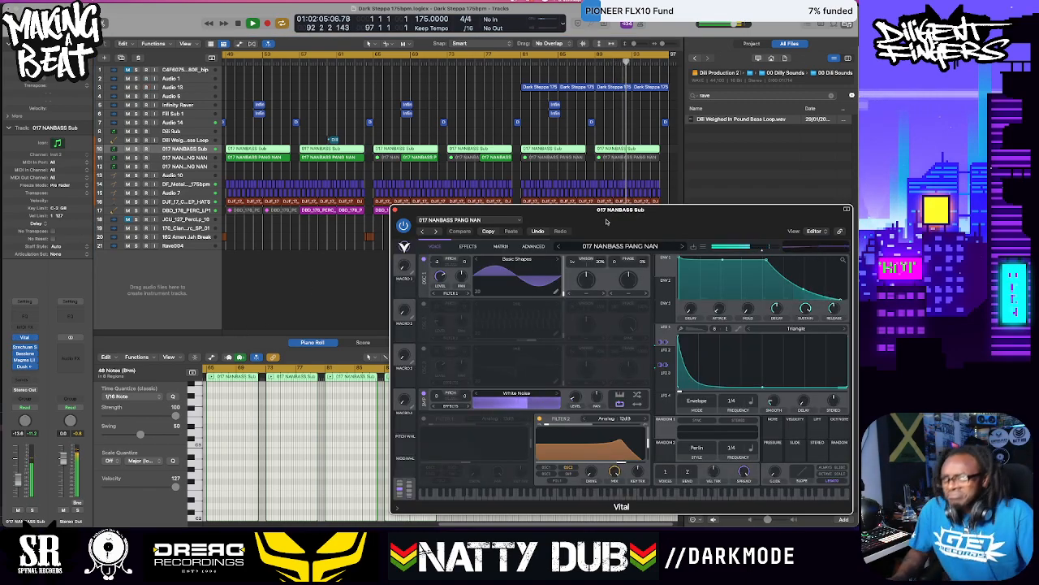
pyautogui.moveTo(607, 219); pyautogui.dragTo(473, 196)
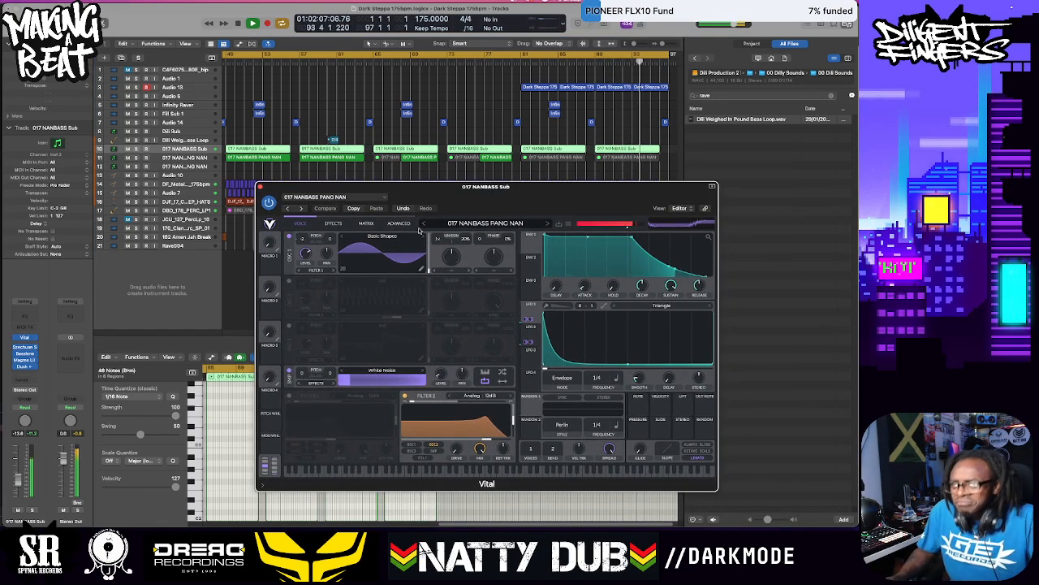
pyautogui.moveTo(301, 254); pyautogui.dragTo(305, 252)
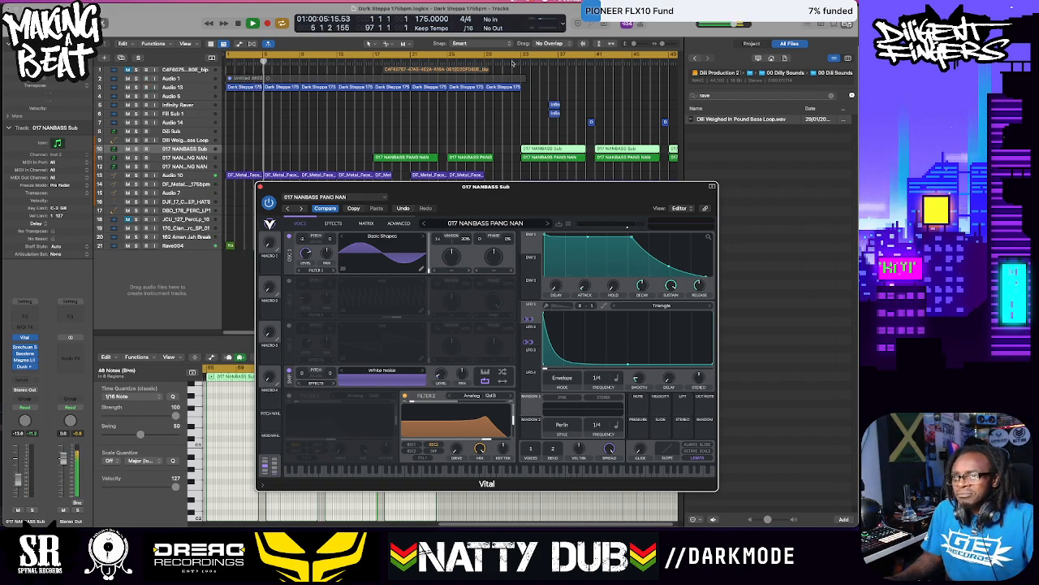
pyautogui.click(513, 62)
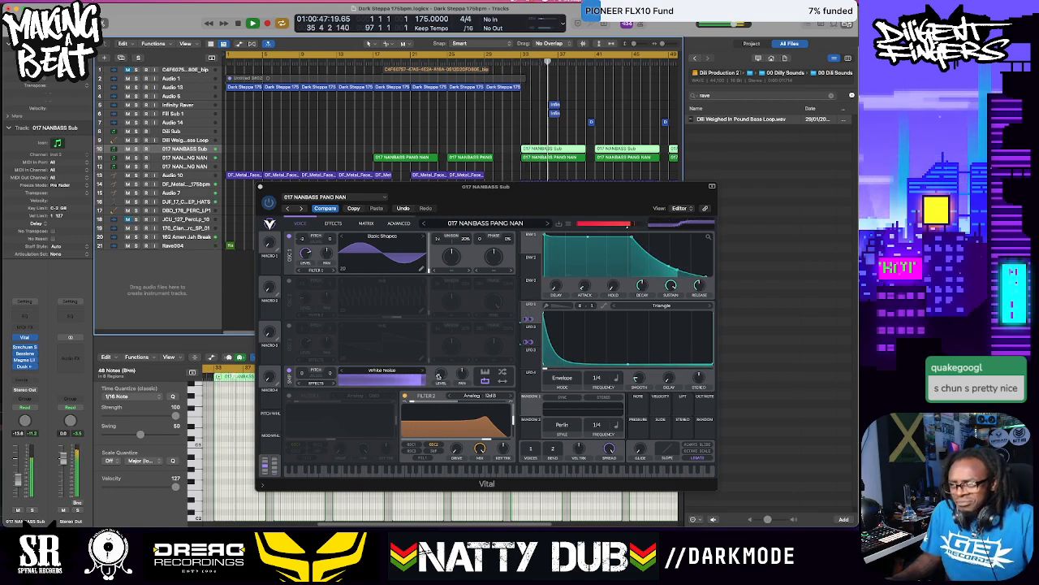
pyautogui.click(439, 377)
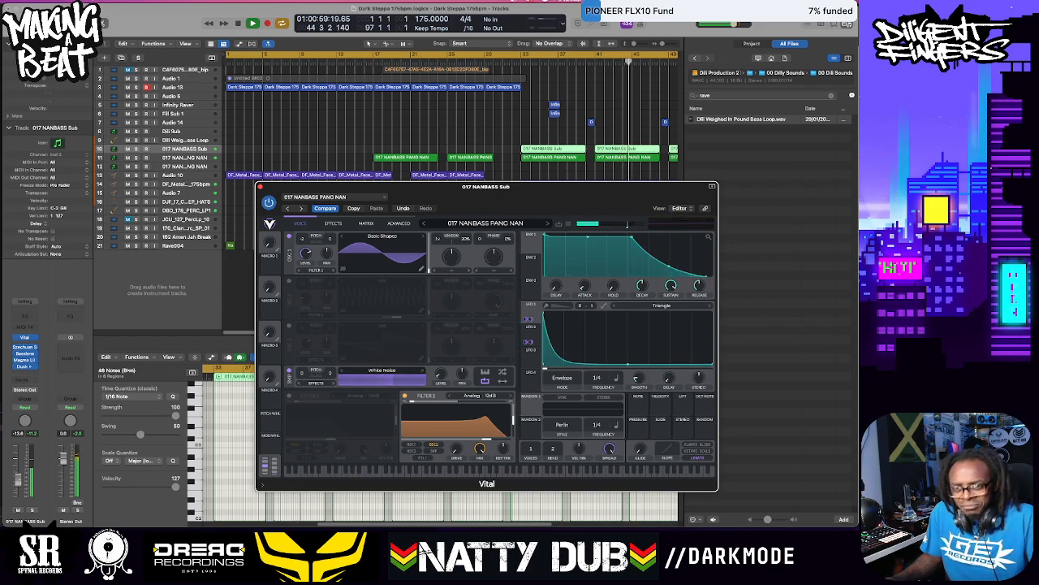
pyautogui.click(122, 444)
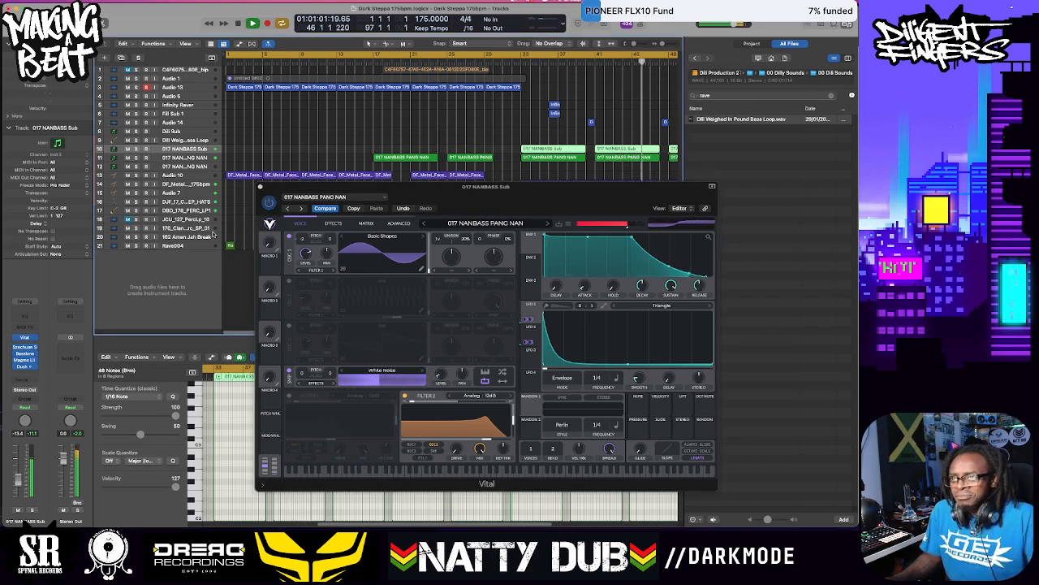
pyautogui.press('v')
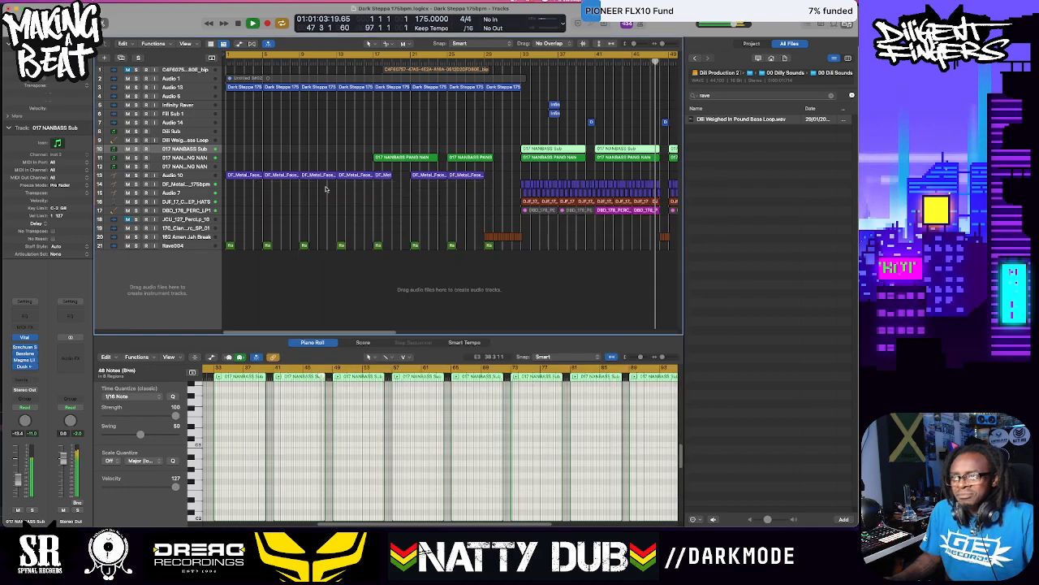
# Duplicate the 017 NANBASS PANG NAN track and move its regions at bars 49 and 57 onto the copy without moving the automation
pyautogui.click(207, 157)
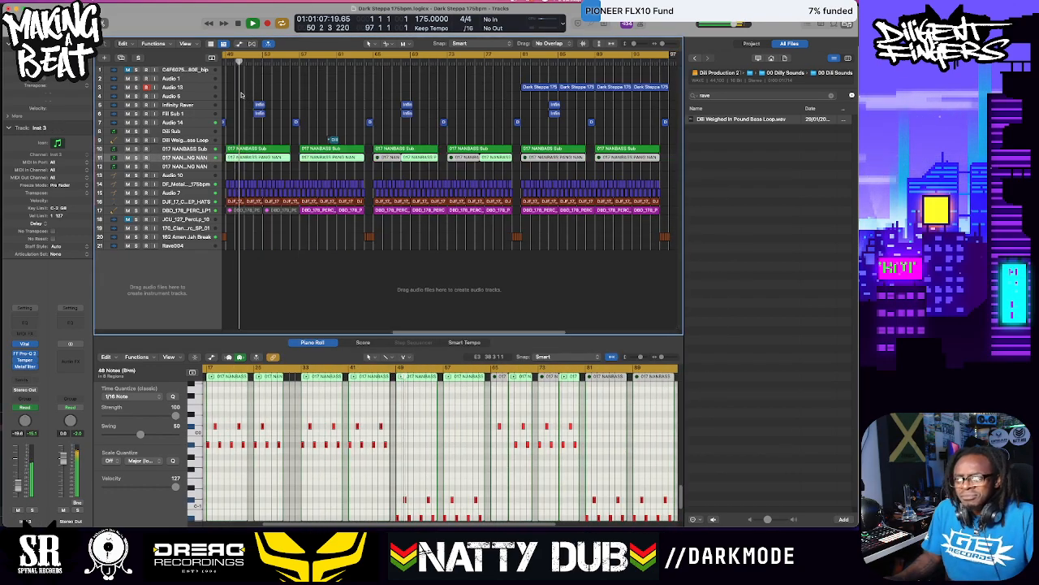
pyautogui.click(121, 57)
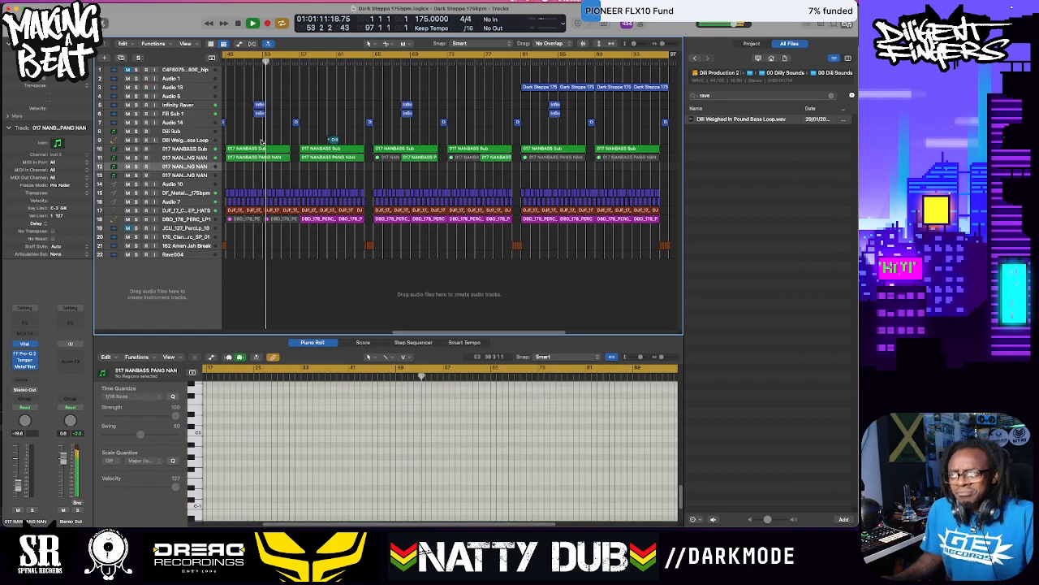
pyautogui.hscroll(-4, 266, 177)
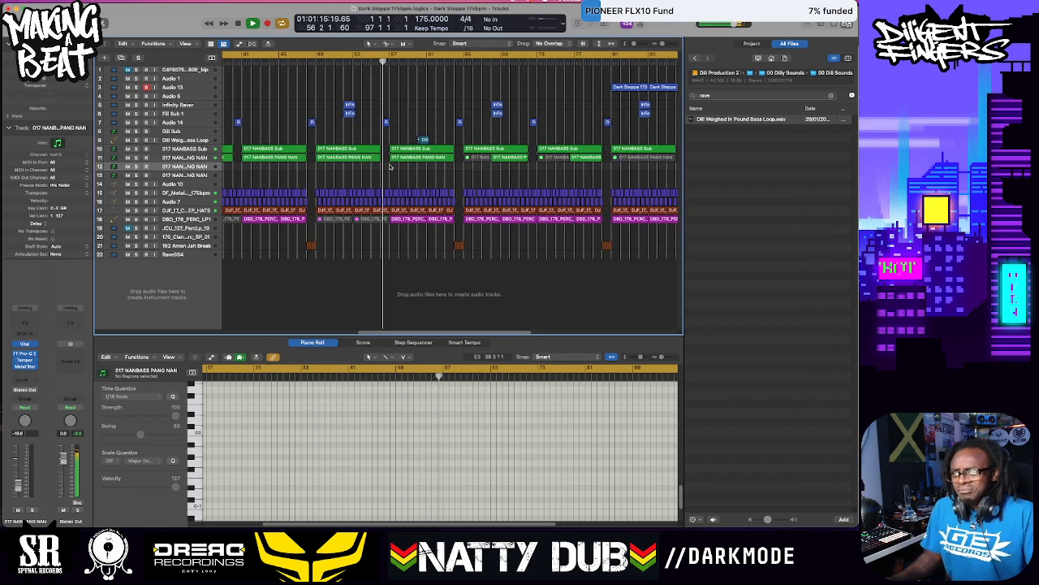
pyautogui.hscroll(1, 388, 166)
pyautogui.hscroll(1, 388, 165)
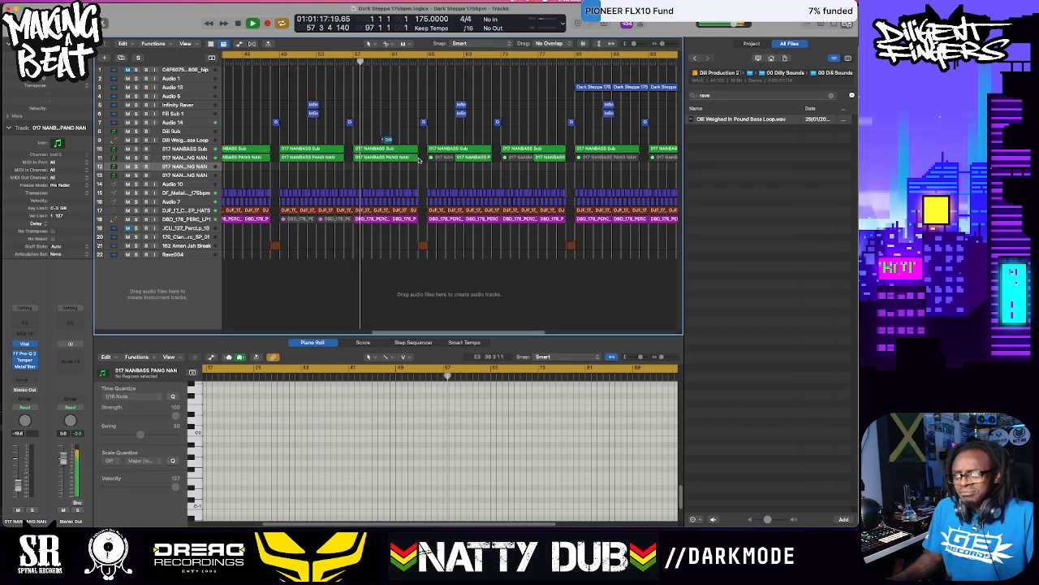
pyautogui.moveTo(420, 160); pyautogui.dragTo(319, 166)
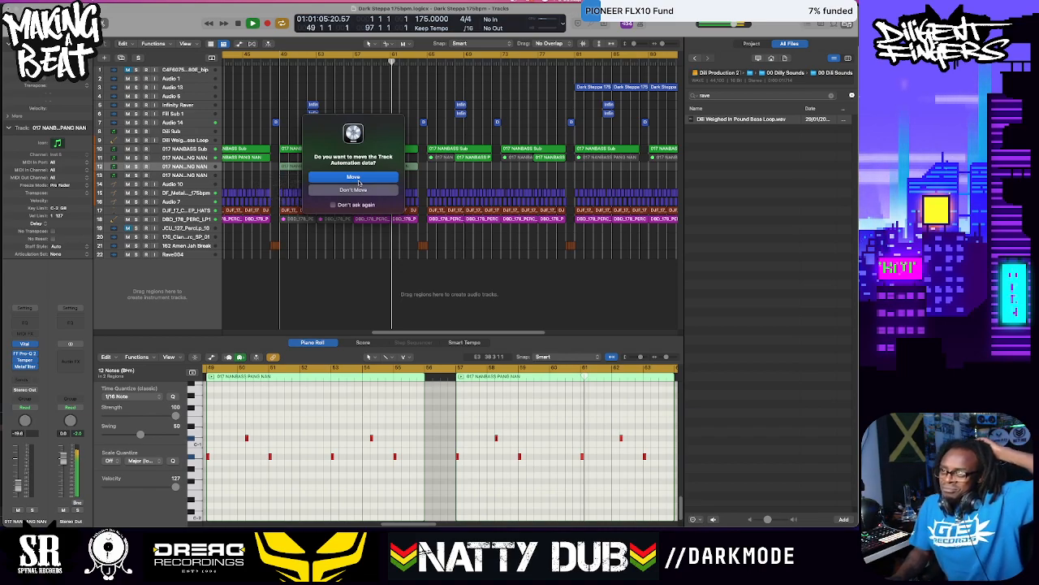
pyautogui.click(354, 191)
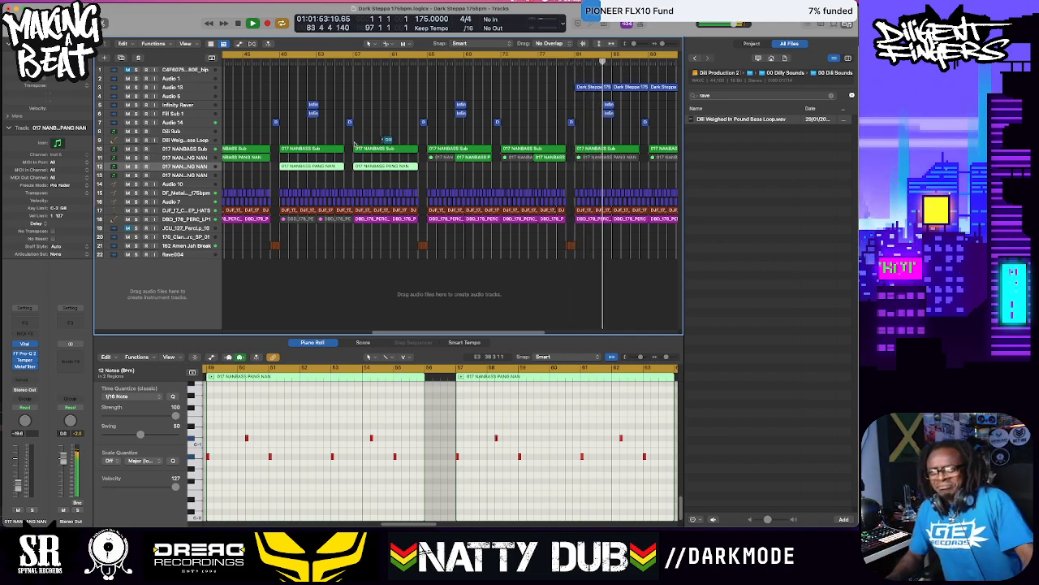
# Set the cycle range to bars 33–97 and briefly play the drop from bar 33
pyautogui.press('super+Left')
pyautogui.press('super+Left')
pyautogui.press('super+Left')
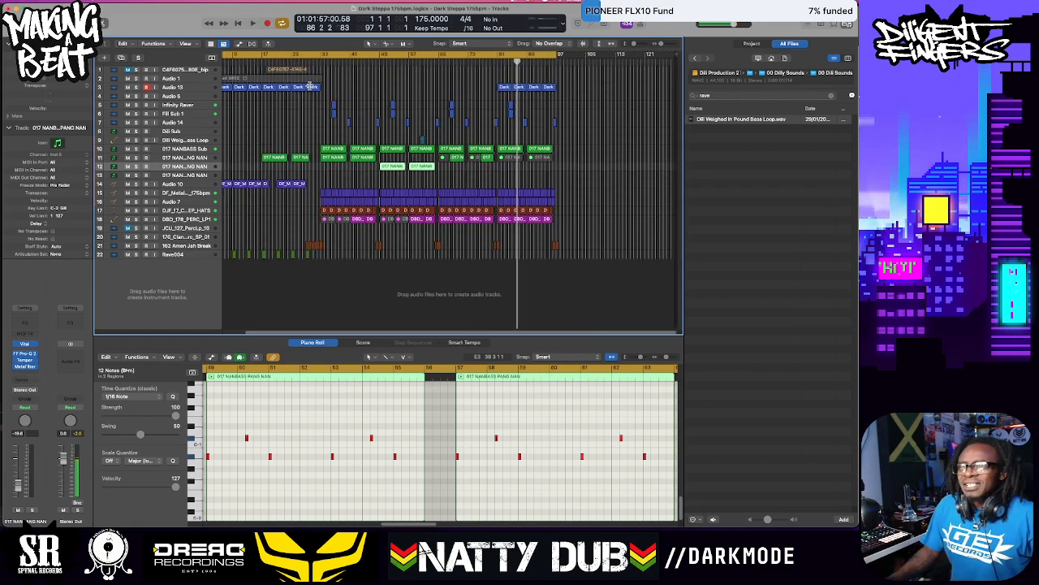
pyautogui.hscroll(-3, 311, 86)
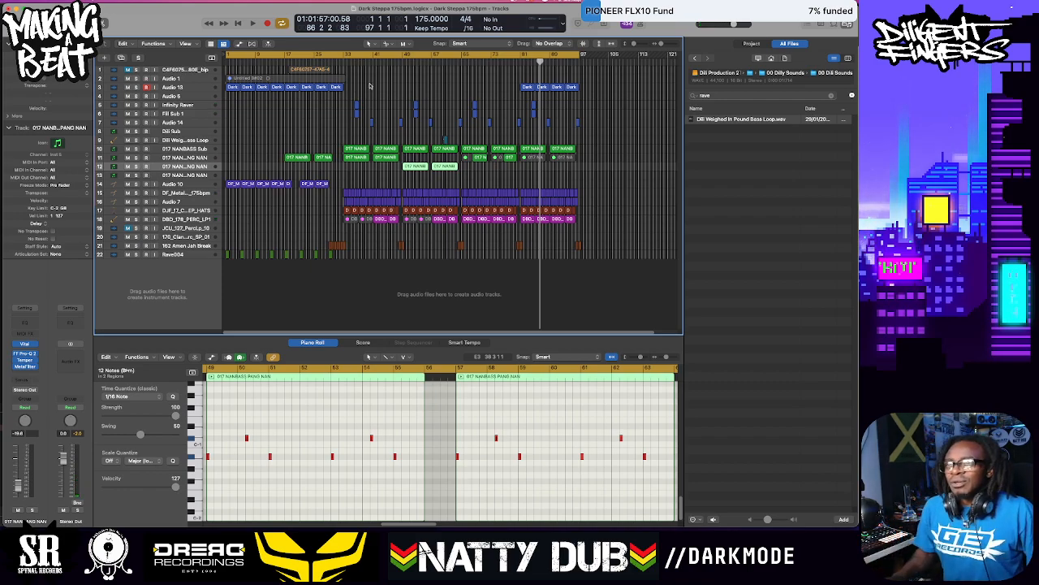
pyautogui.moveTo(228, 55); pyautogui.dragTo(347, 76)
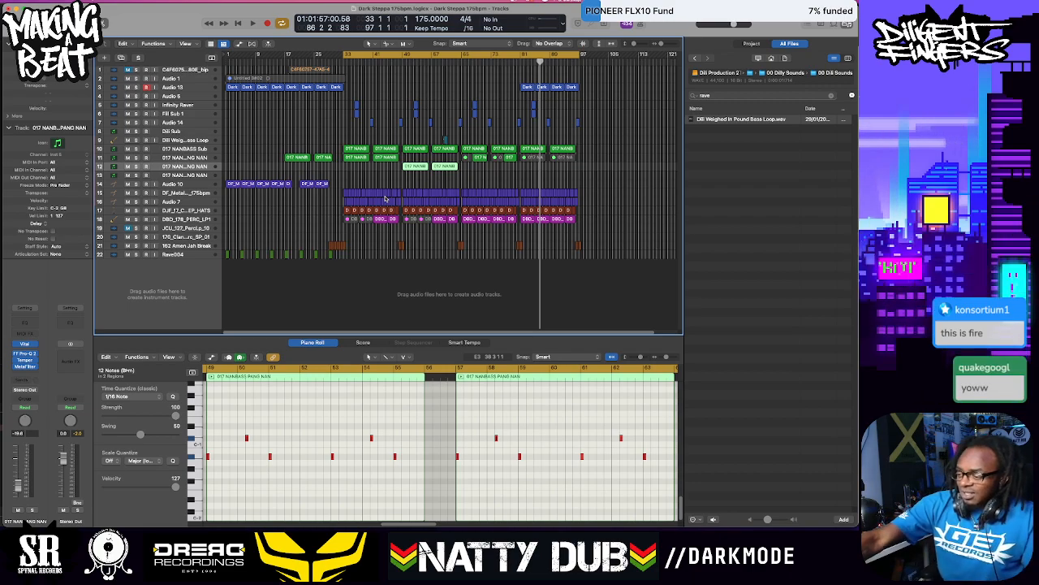
pyautogui.press('space')
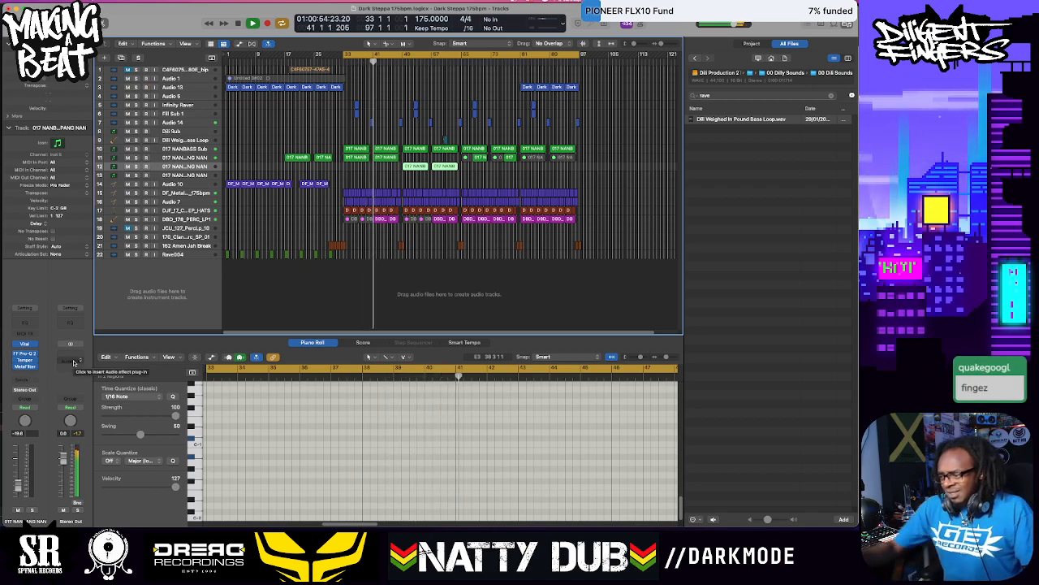
pyautogui.press('space')
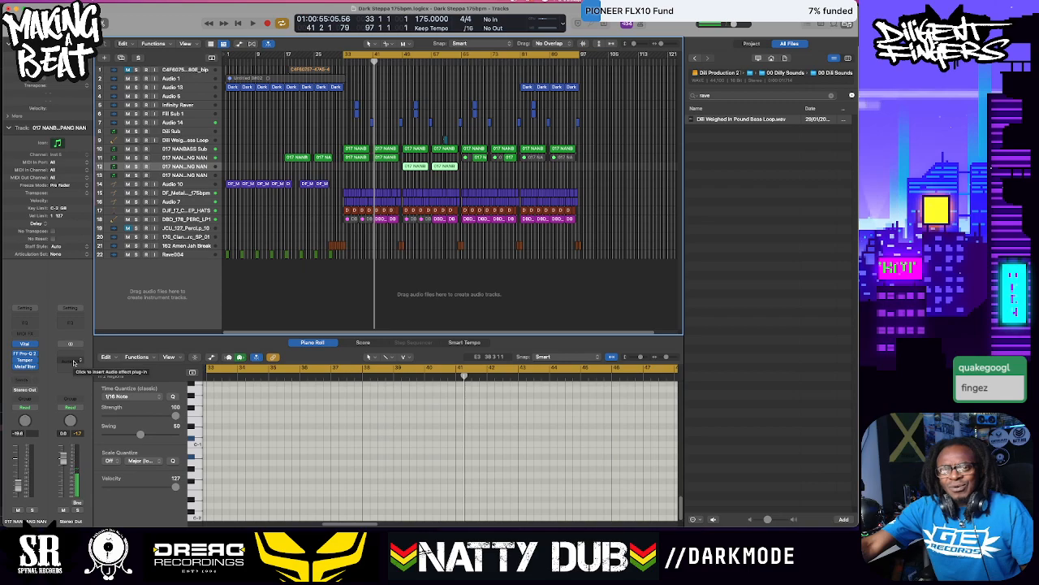
pyautogui.press('space')
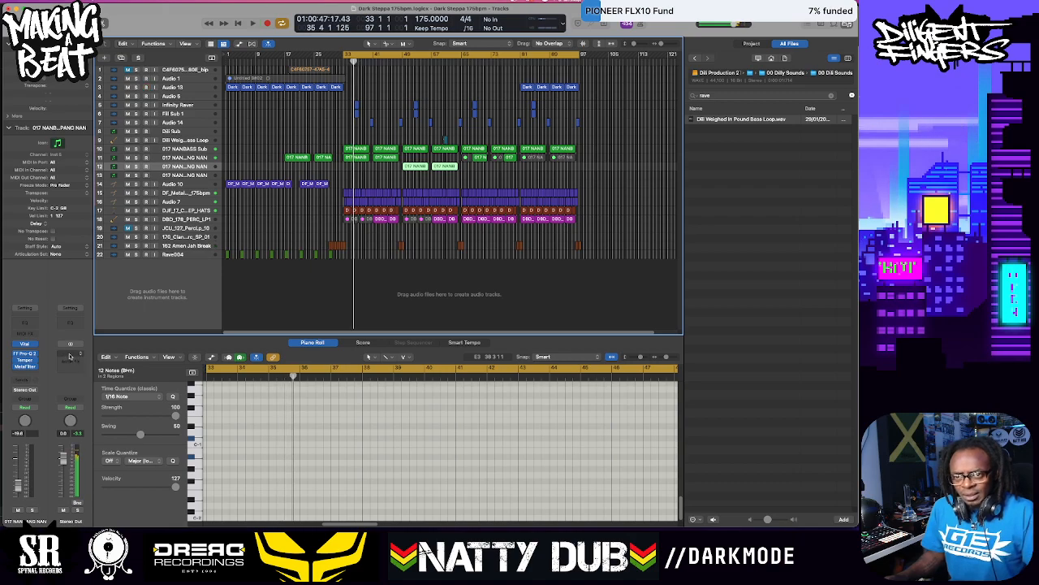
# Insert a Level Meter on the Stereo Out, show the mixer and play the drop through the meter
pyautogui.click(70, 355)
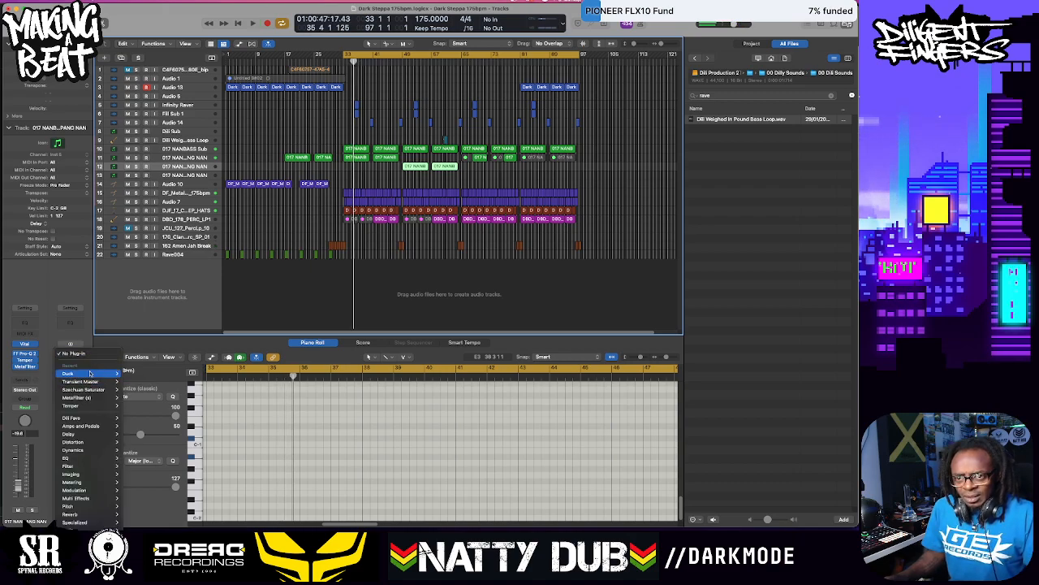
pyautogui.moveTo(96, 418)
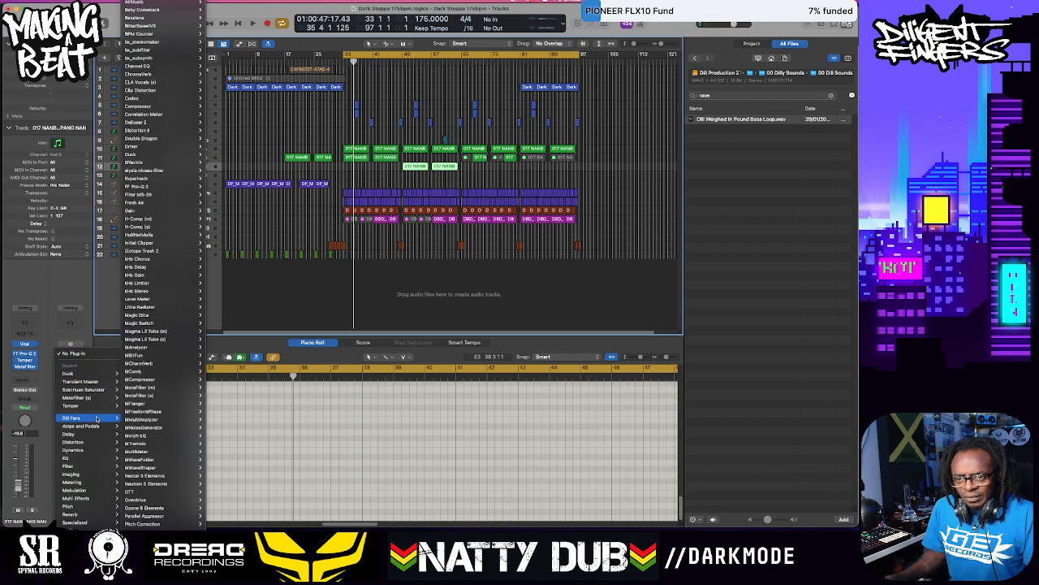
pyautogui.moveTo(174, 292)
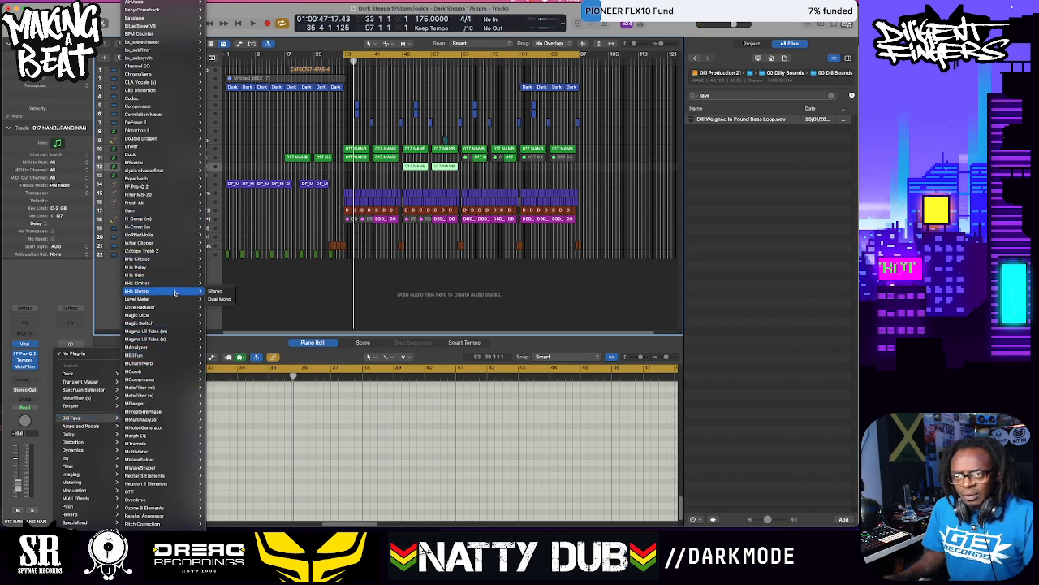
pyautogui.click(217, 300)
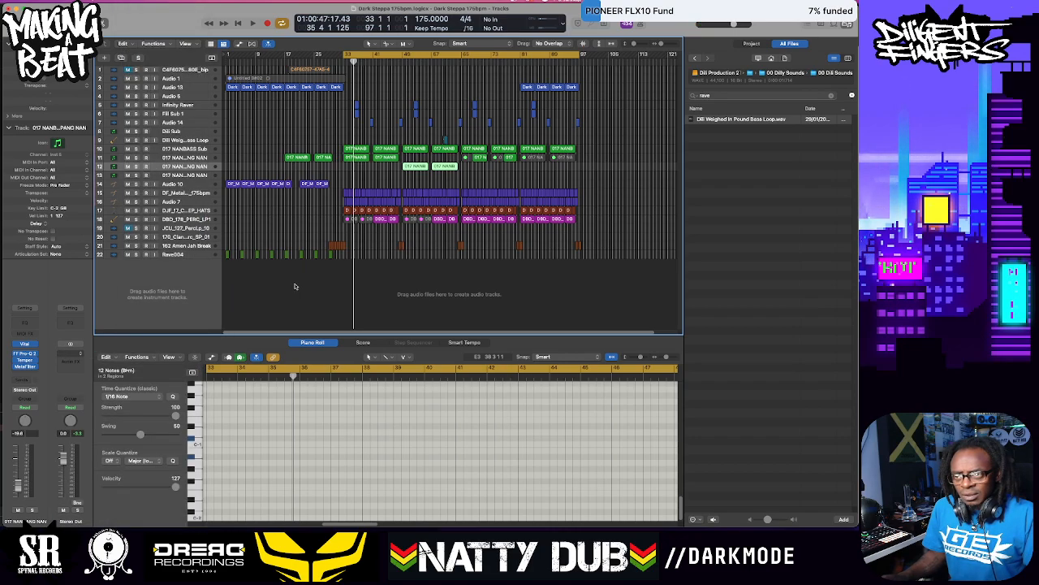
pyautogui.press('x')
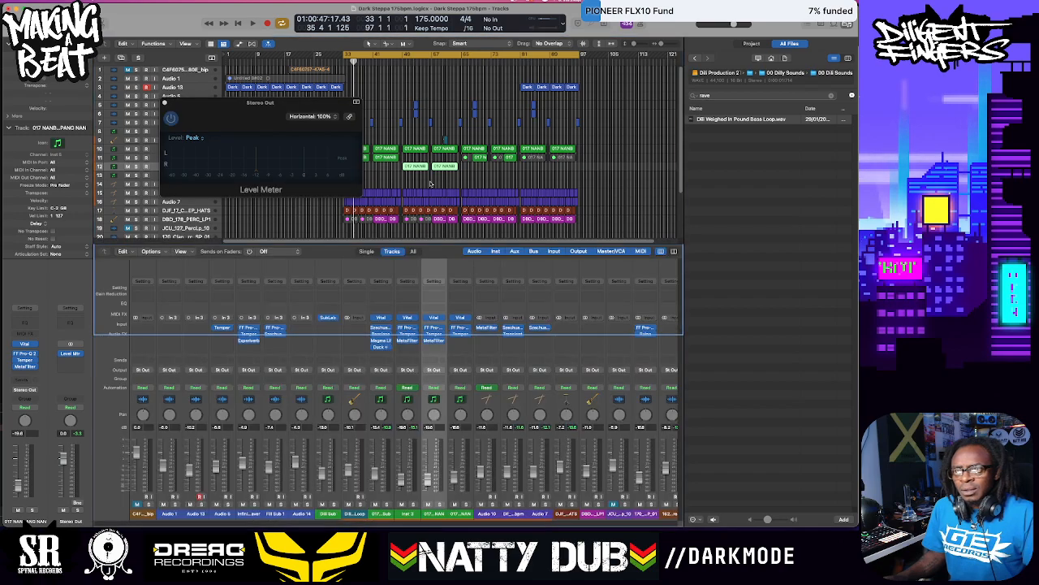
pyautogui.press('space')
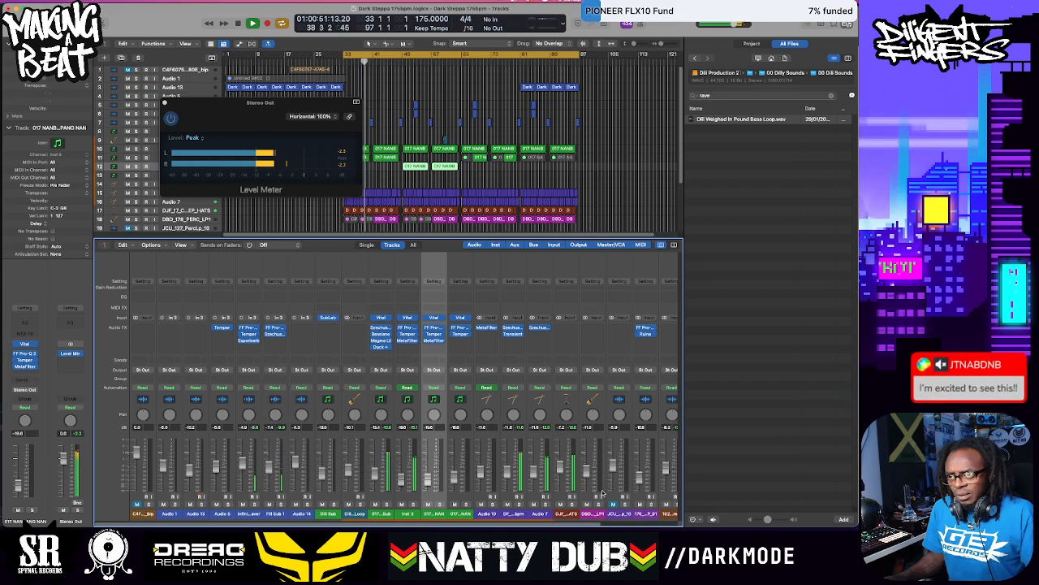
# Select all track channels in the mixer, lower their volumes together by about 1 dB, and reselect only the Inst 3 channel
pyautogui.hscroll(3, 602, 493)
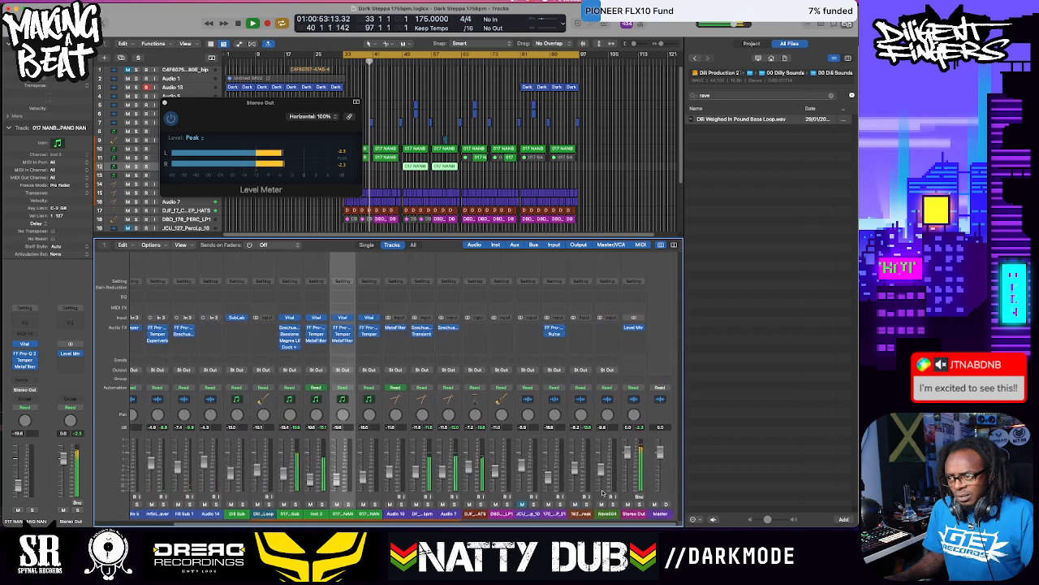
pyautogui.moveTo(613, 517); pyautogui.dragTo(128, 514)
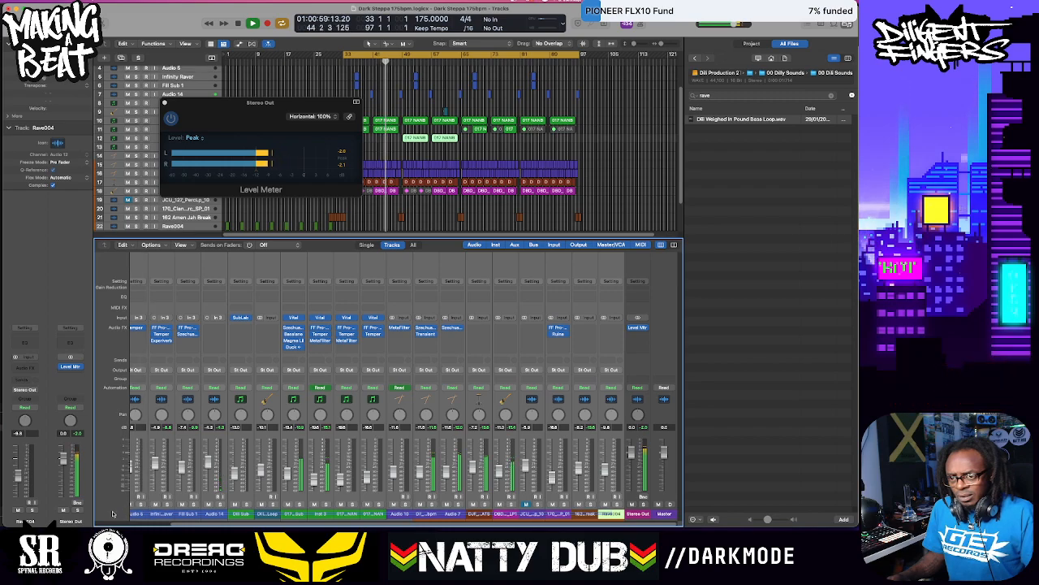
pyautogui.hscroll(-5, 113, 514)
pyautogui.moveTo(143, 517); pyautogui.dragTo(144, 514)
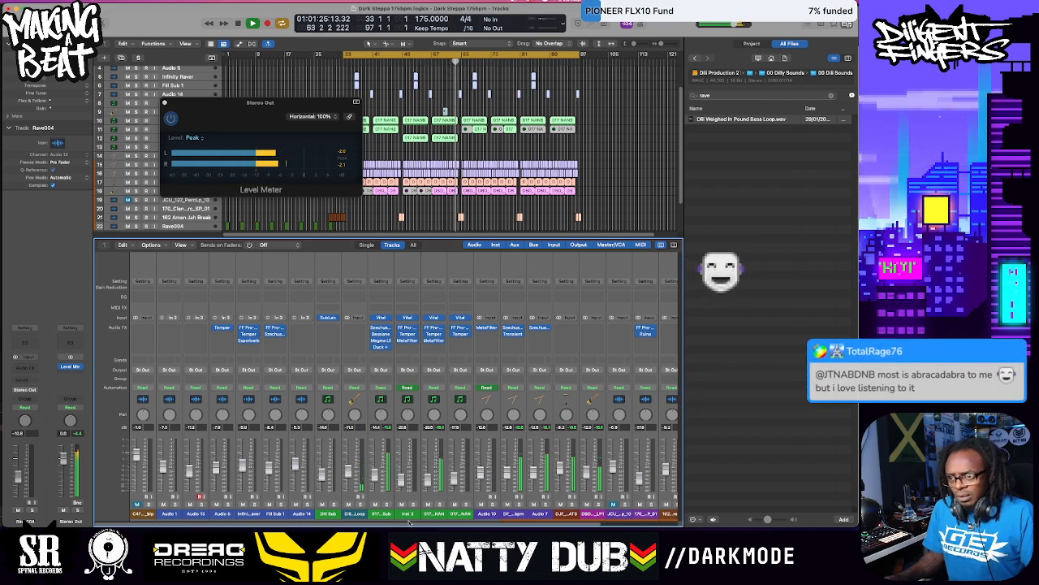
pyautogui.click(408, 515)
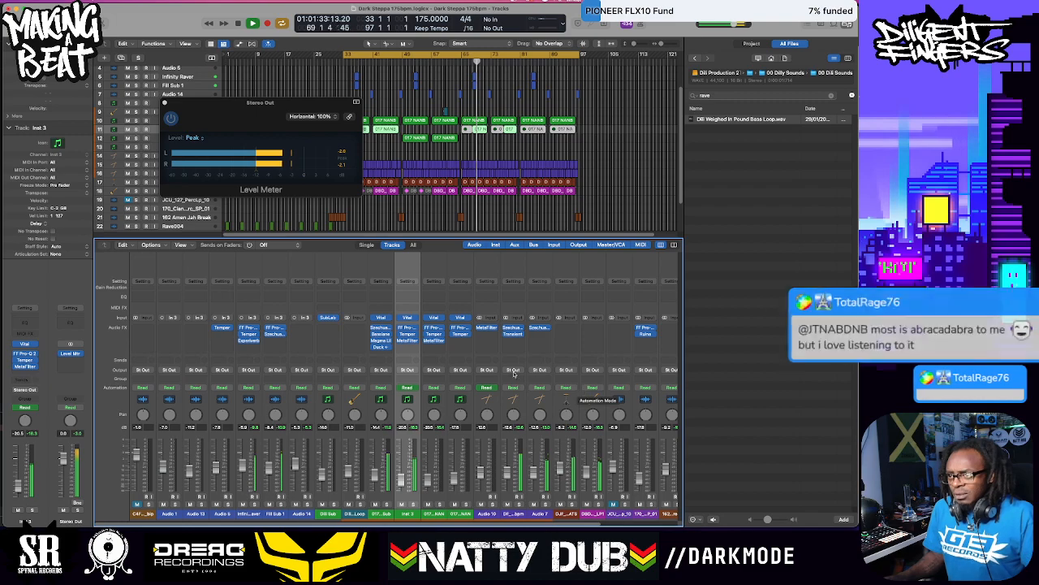
# Insert a stereo FF Pro-Q 2 on the Stereo Out after the Level Meter, play from bar 33 and move its window clear of the meter
pyautogui.hscroll(3, 528, 364)
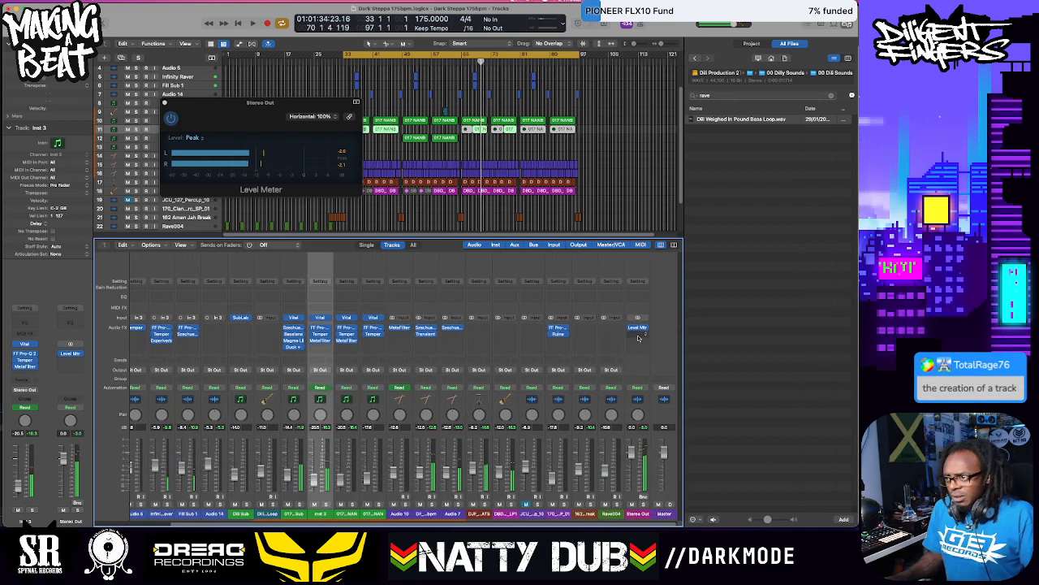
pyautogui.click(638, 337)
pyautogui.moveTo(682, 397)
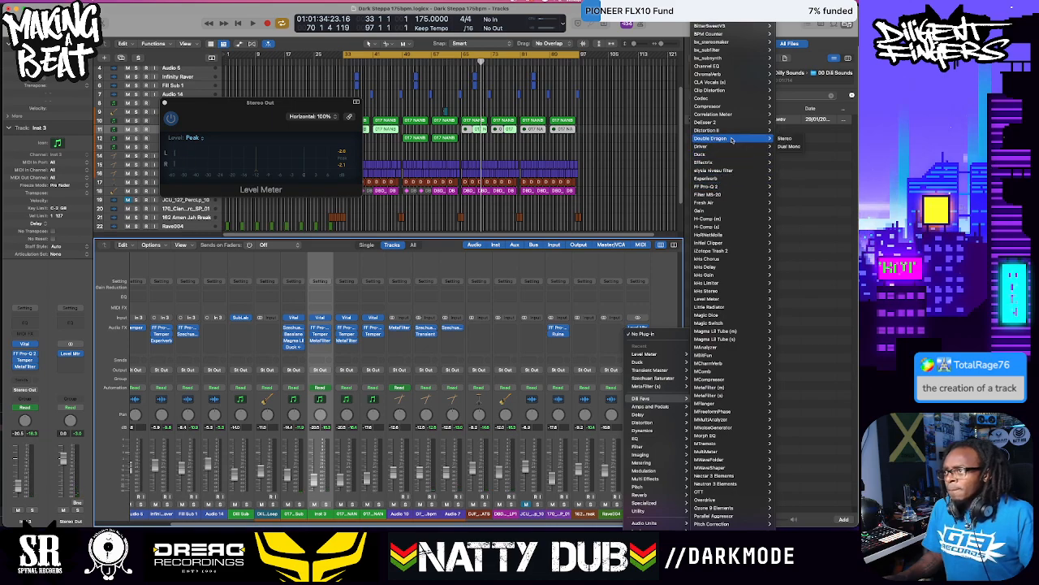
pyautogui.moveTo(739, 186)
pyautogui.click(786, 187)
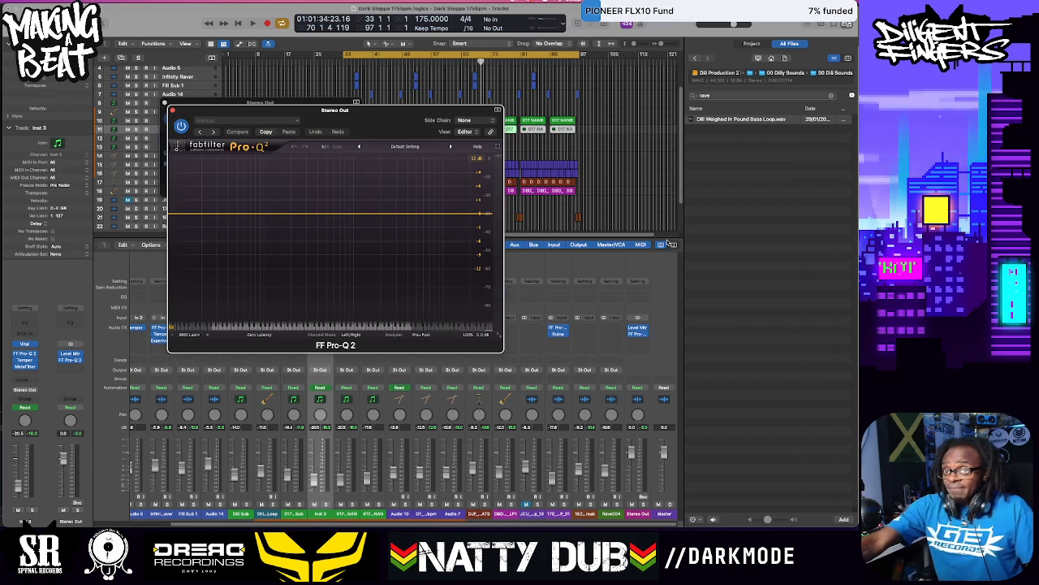
pyautogui.press('space')
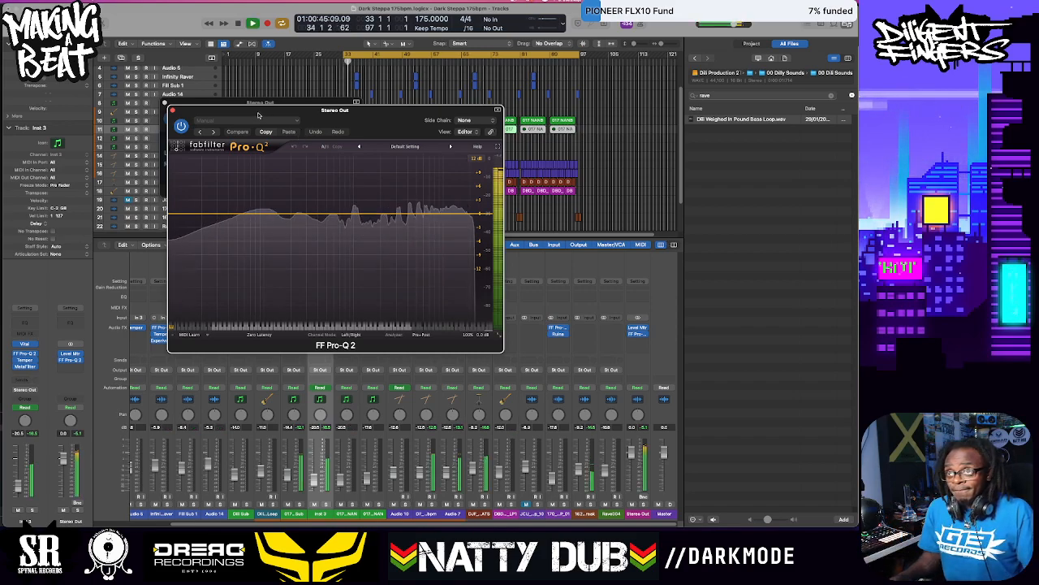
pyautogui.moveTo(370, 115); pyautogui.dragTo(721, 18)
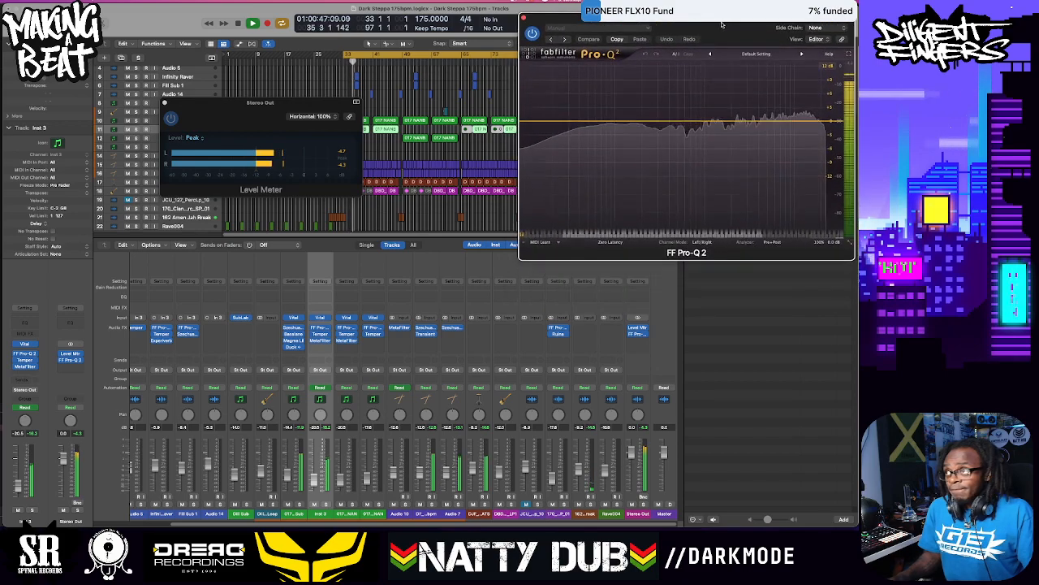
# Insert a stereo Overdrive on the Stereo Out with drive at 1.25 dB and tone at 20000 Hz, and close its window
pyautogui.click(639, 340)
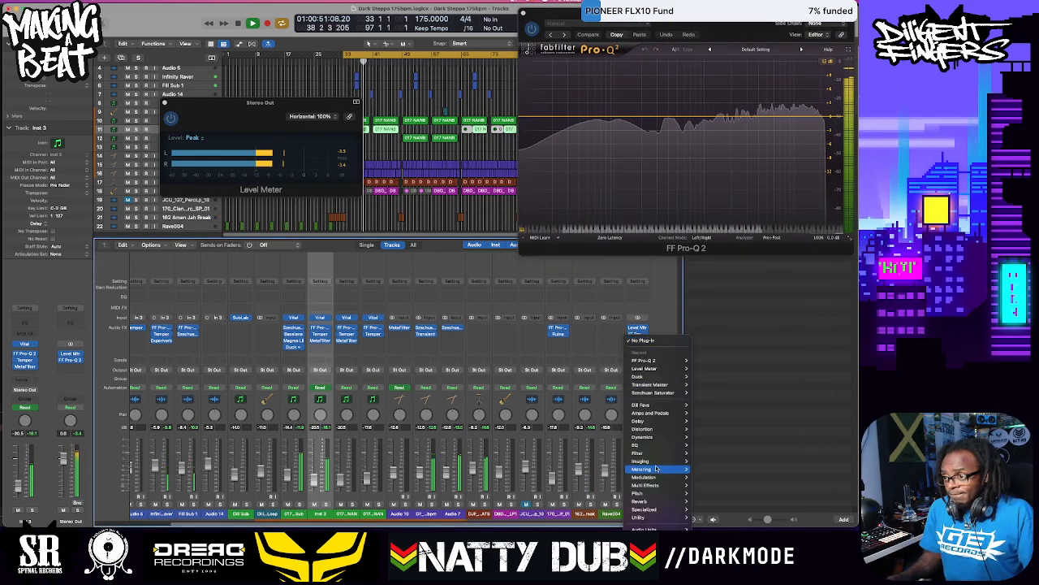
pyautogui.moveTo(644, 528)
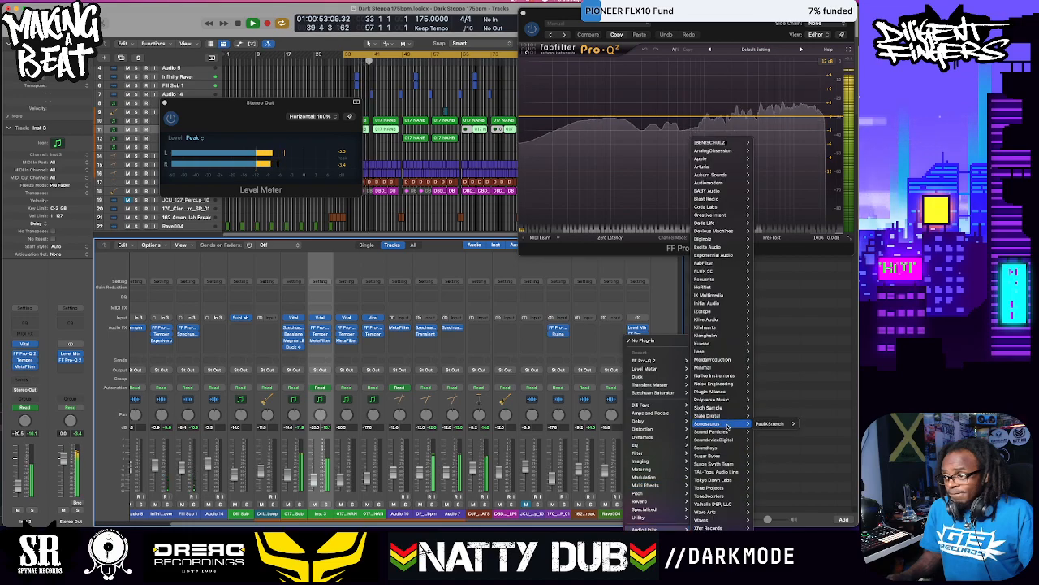
pyautogui.moveTo(642, 404)
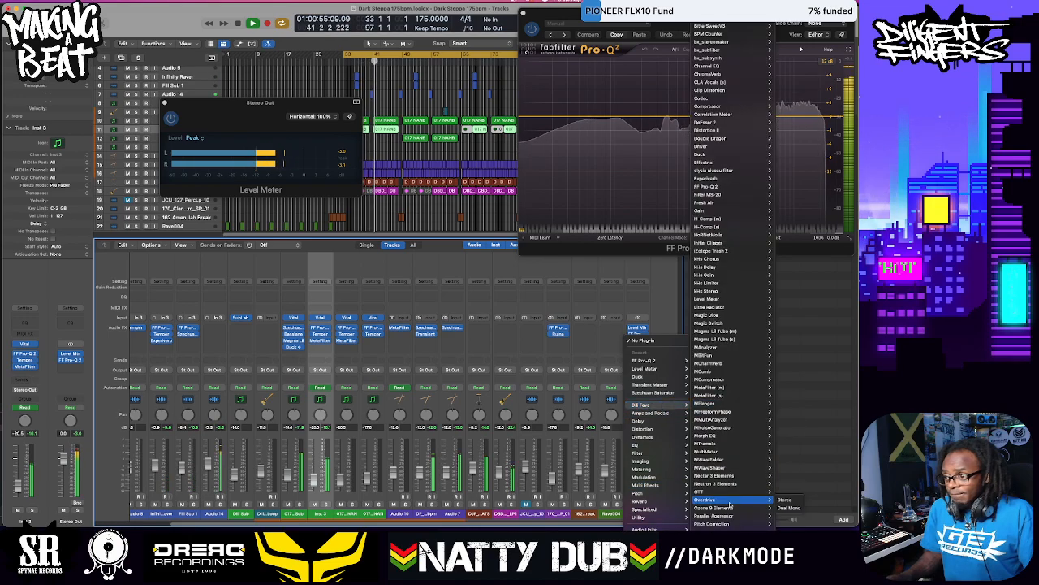
pyautogui.click(781, 499)
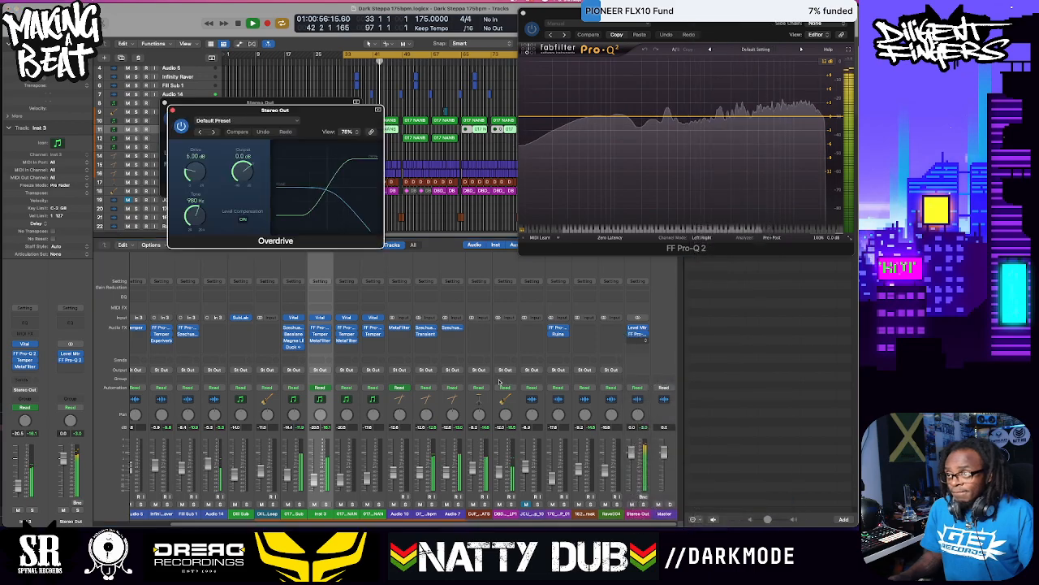
pyautogui.moveTo(195, 220); pyautogui.dragTo(193, 192)
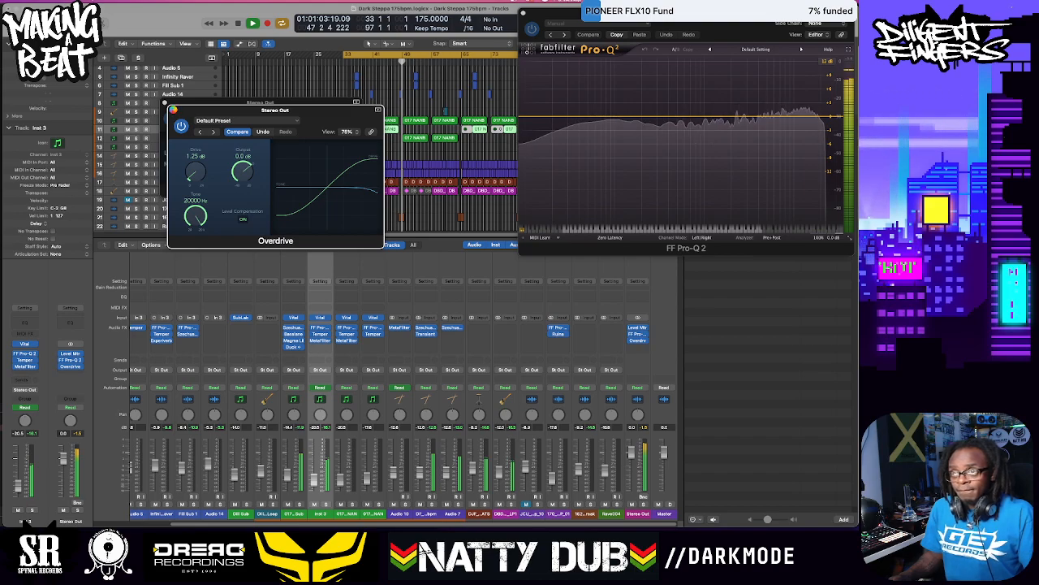
pyautogui.click(172, 109)
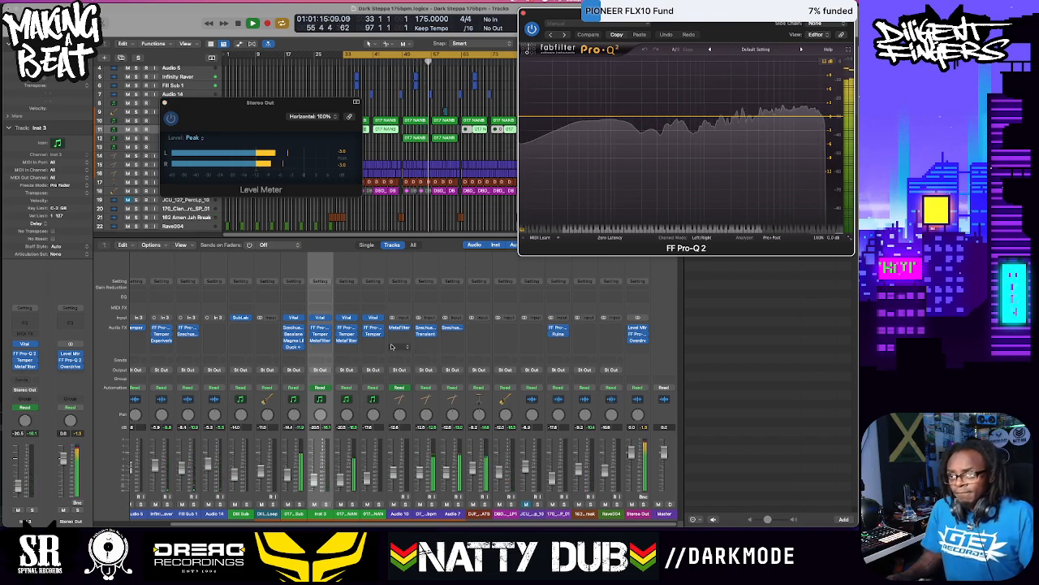
# Fine-tune the drive of the Magma Lil Tube (s) on the 017 NANBASS Sub during playback
pyautogui.click(294, 341)
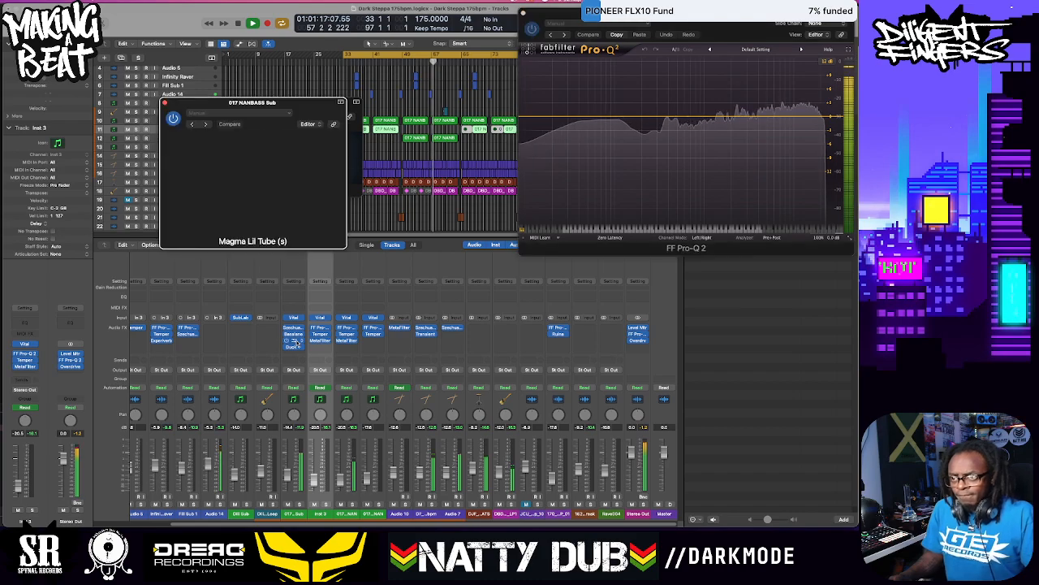
pyautogui.moveTo(254, 187); pyautogui.dragTo(253, 196)
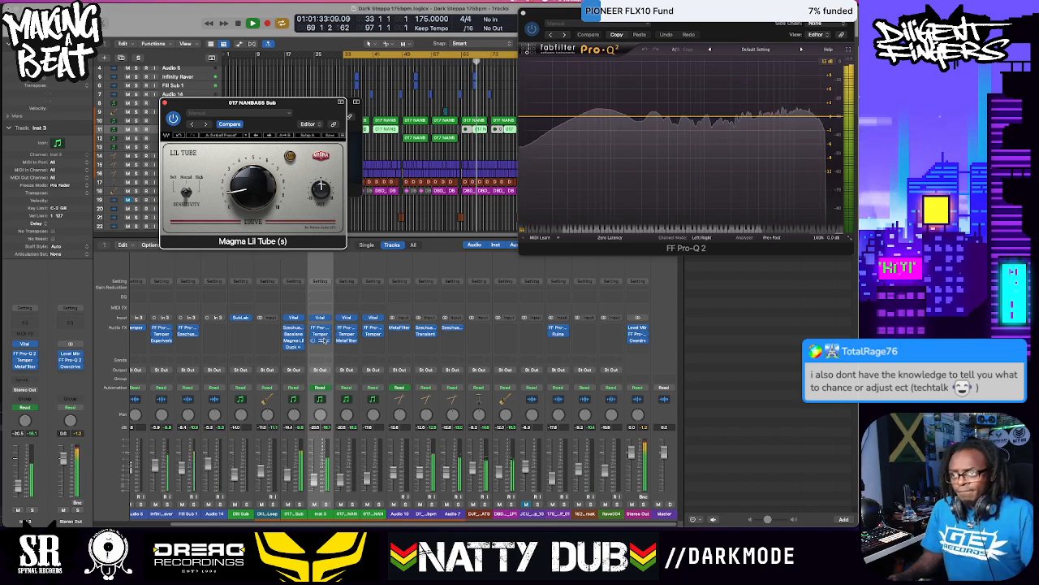
# Insert Ozone 9 Elements in stereo on the Stereo Out after the Overdrive, and stop playback
pyautogui.click(639, 347)
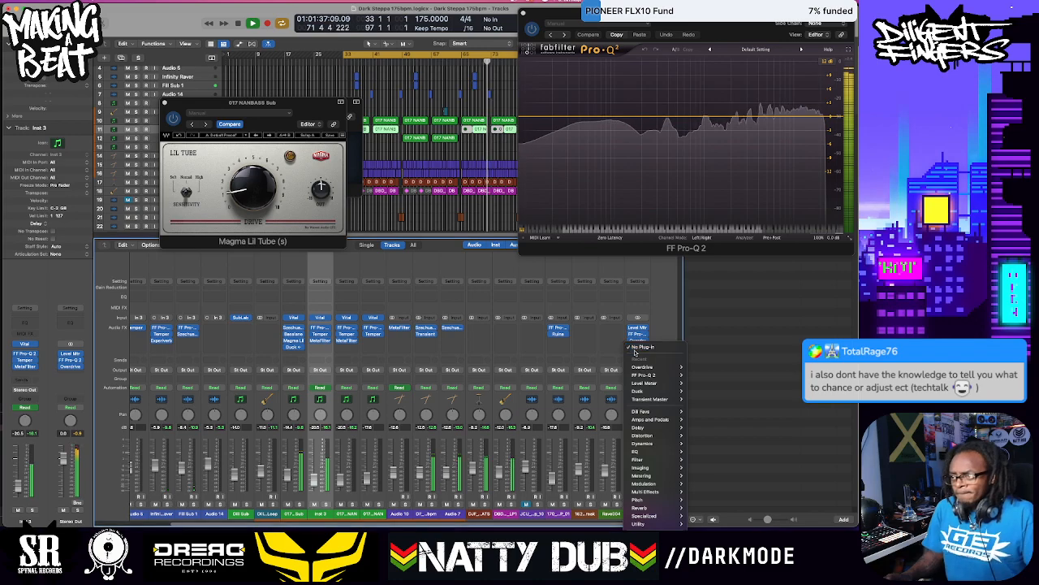
pyautogui.moveTo(643, 411)
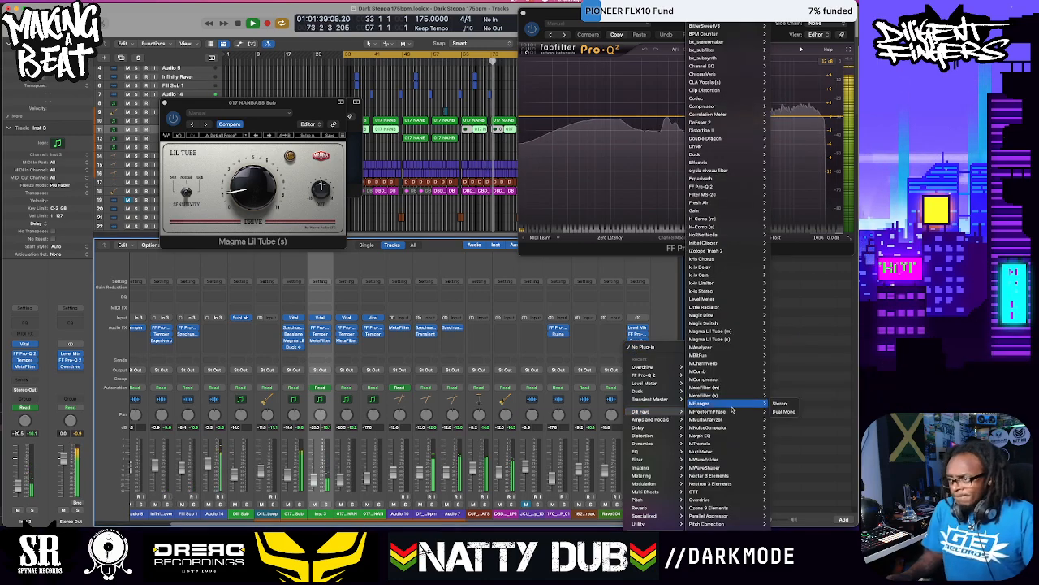
pyautogui.moveTo(724, 501)
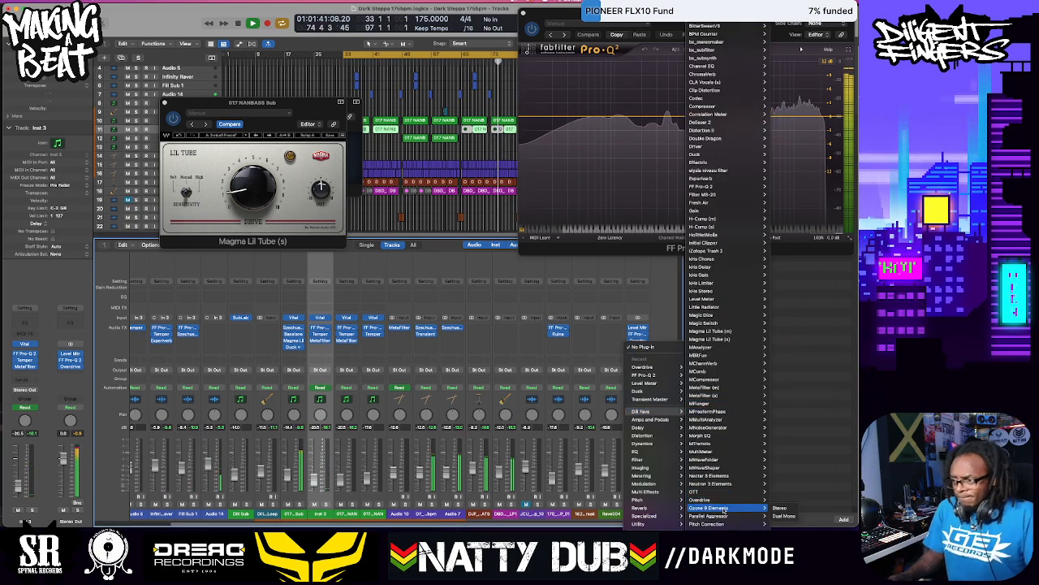
pyautogui.click(780, 499)
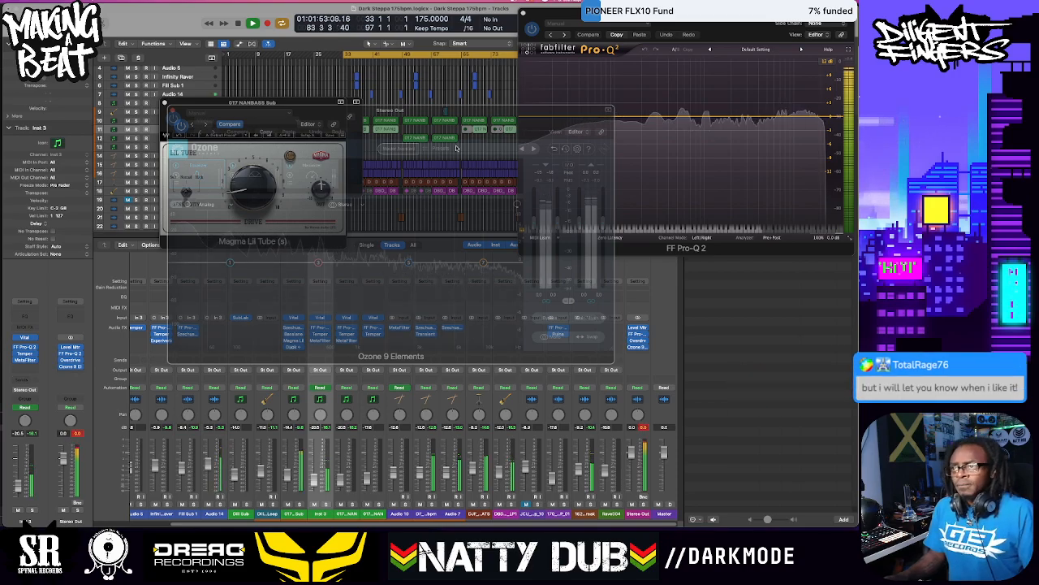
pyautogui.moveTo(440, 112); pyautogui.dragTo(431, 172)
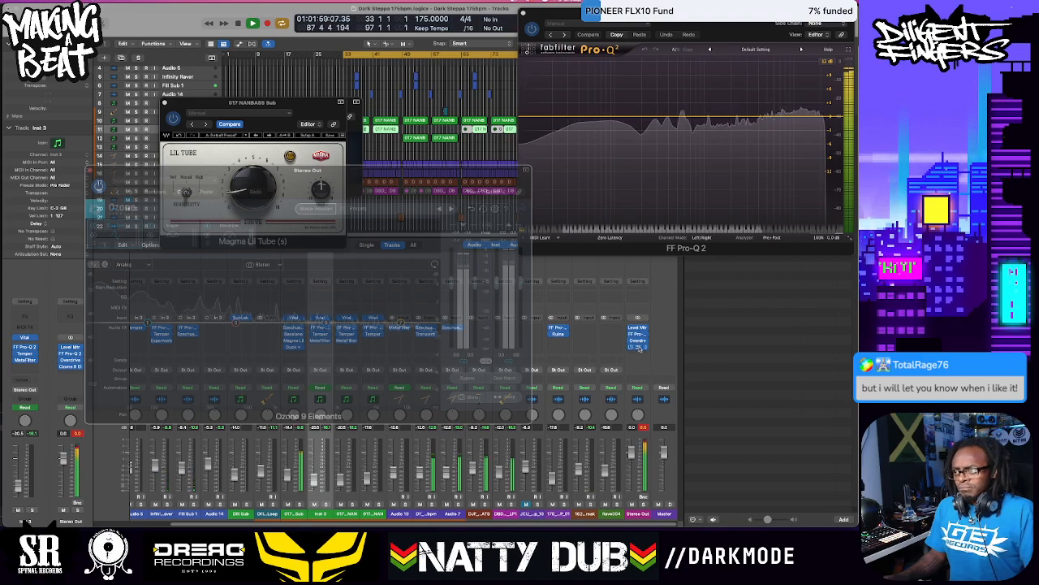
pyautogui.click(638, 346)
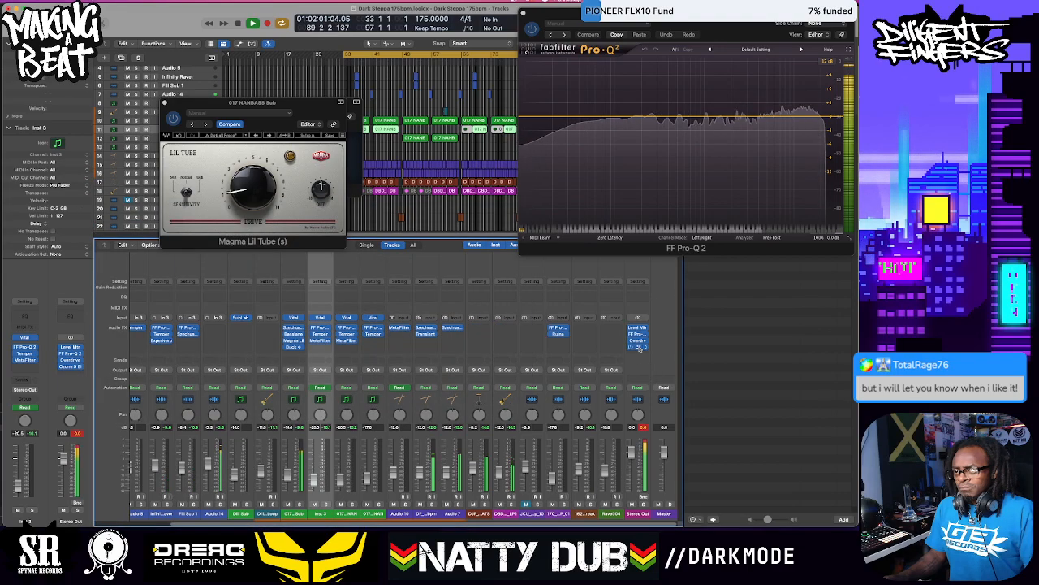
pyautogui.click(639, 346)
pyautogui.click(639, 347)
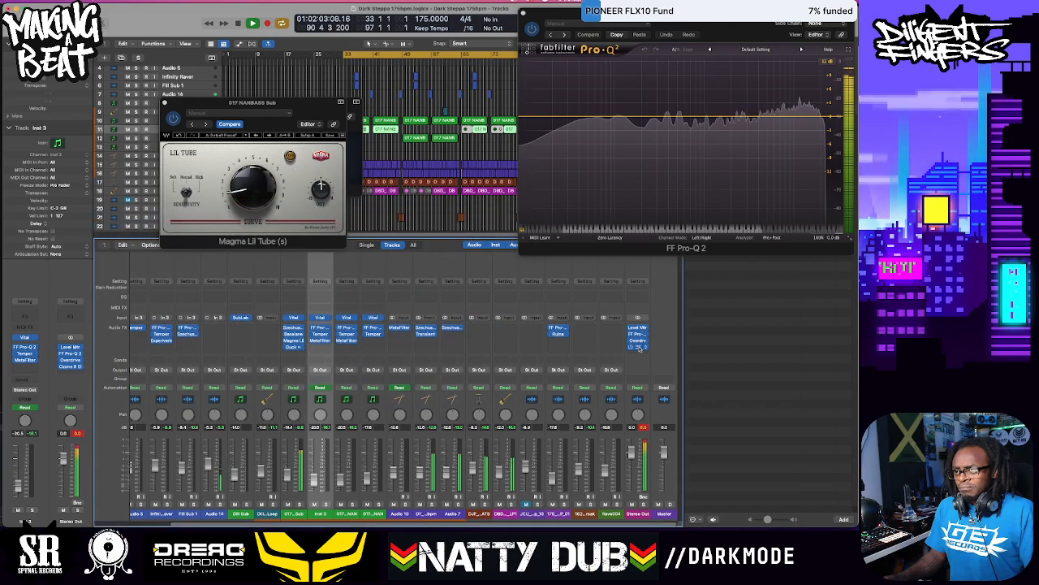
pyautogui.press('space')
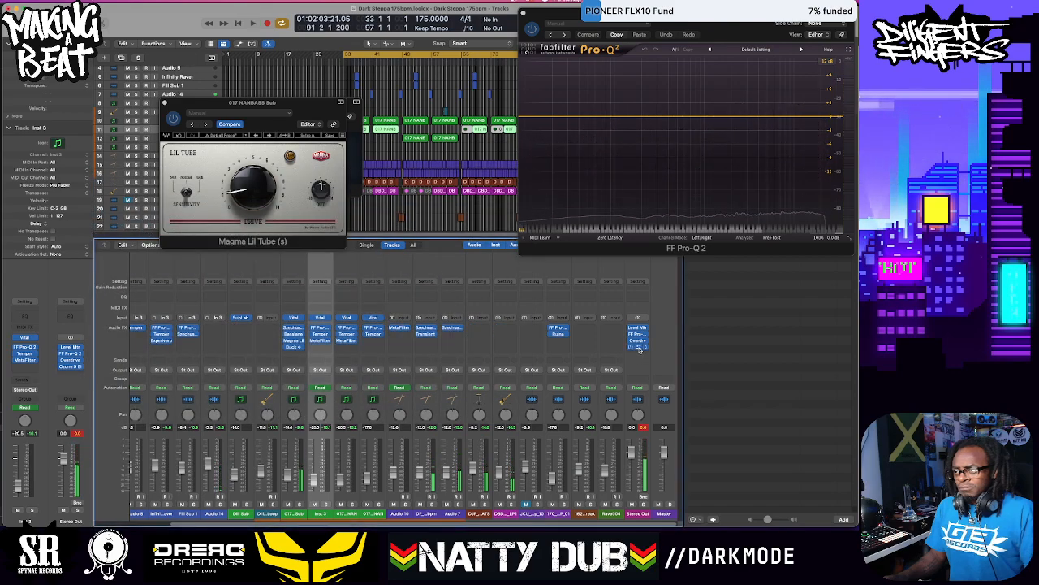
# Load the iZotope Master preset in the Stereo Out's Ozone 9 Elements, close the preset manager and show the Maximizer settings
pyautogui.click(639, 347)
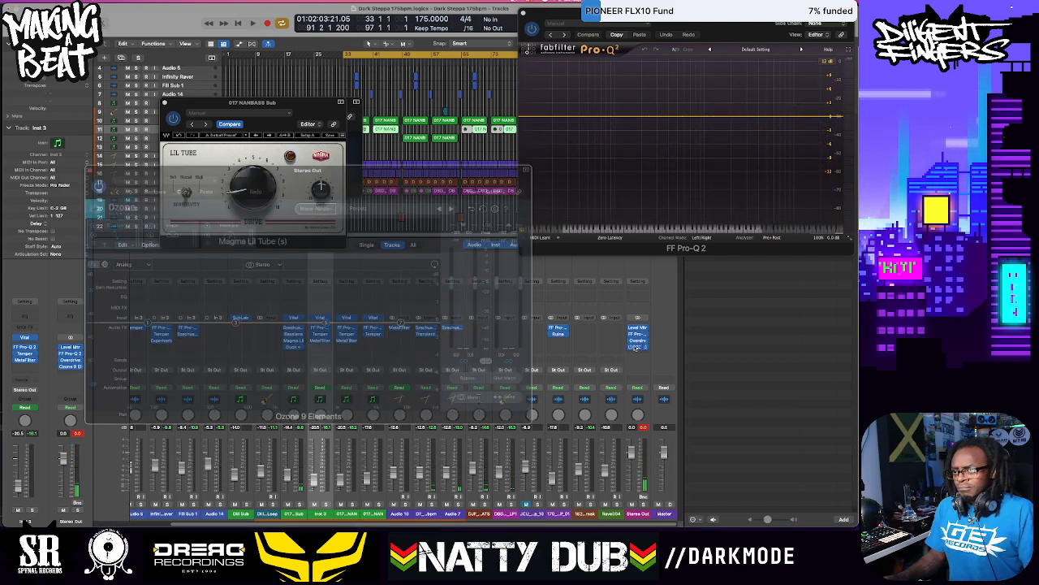
pyautogui.moveTo(385, 171); pyautogui.dragTo(547, 217)
pyautogui.click(540, 205)
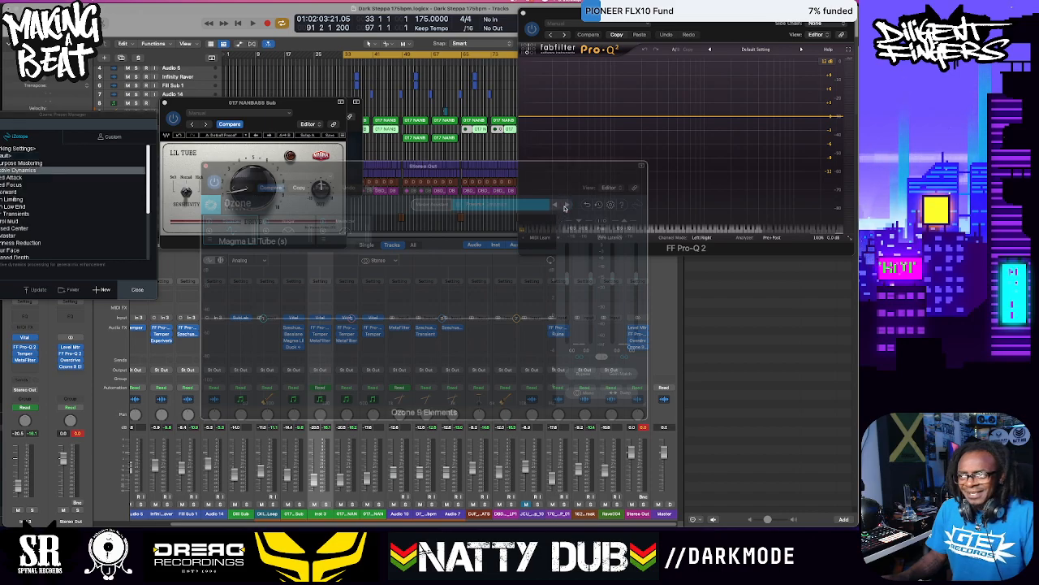
pyautogui.click(12, 236)
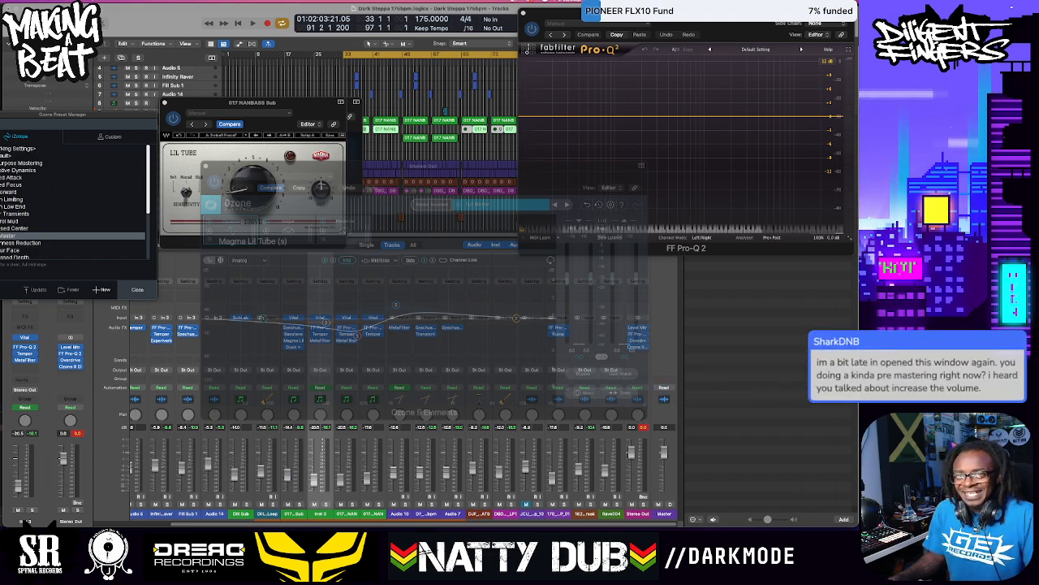
pyautogui.click(138, 290)
pyautogui.click(210, 221)
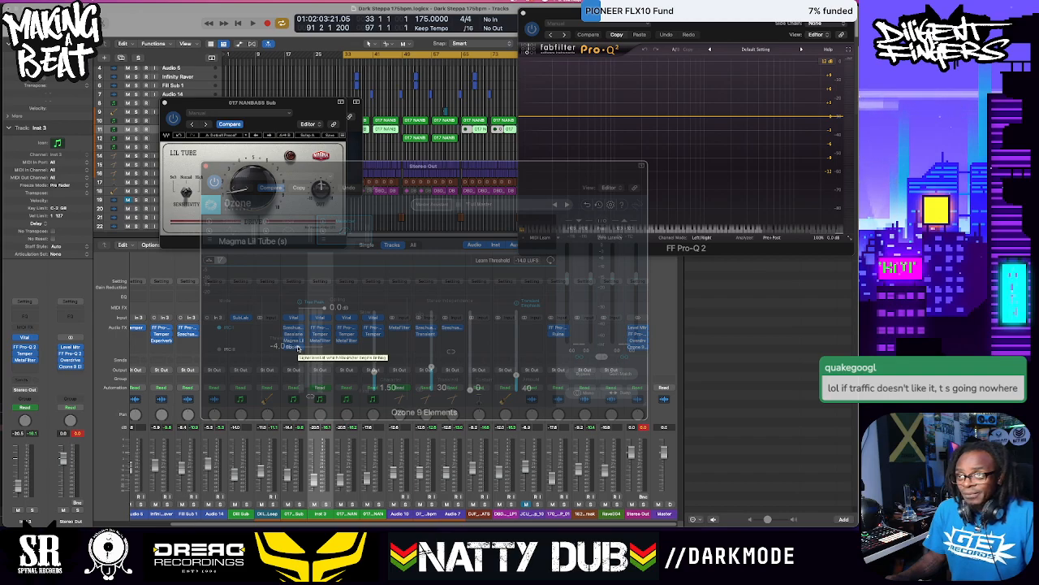
# Play the mix through the stereo output chain, moving the Ozone 9 Elements window clear of the mixer channels, and stop playback
pyautogui.press('space')
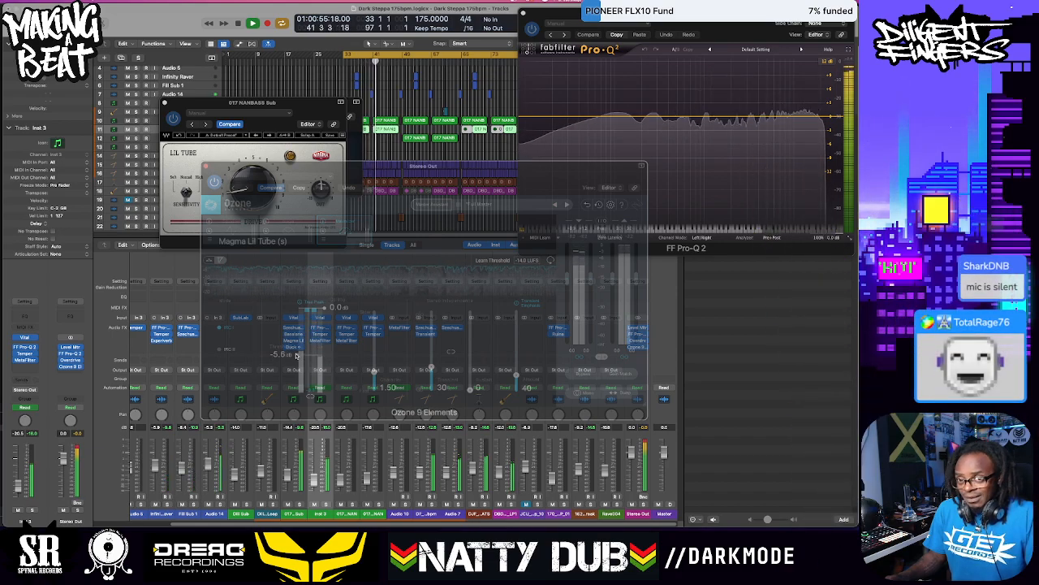
pyautogui.press('space')
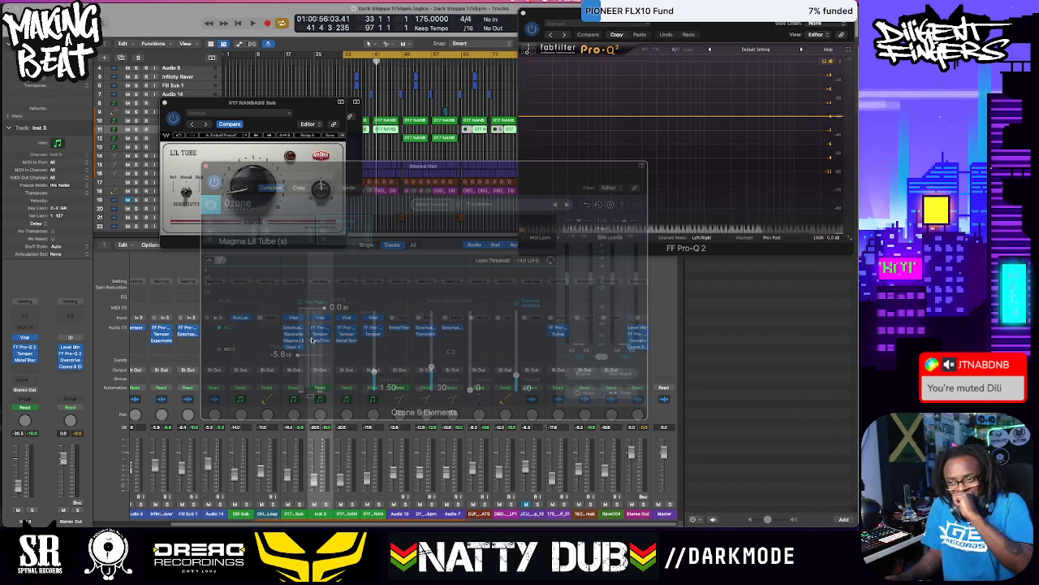
pyautogui.moveTo(431, 170); pyautogui.dragTo(449, 127)
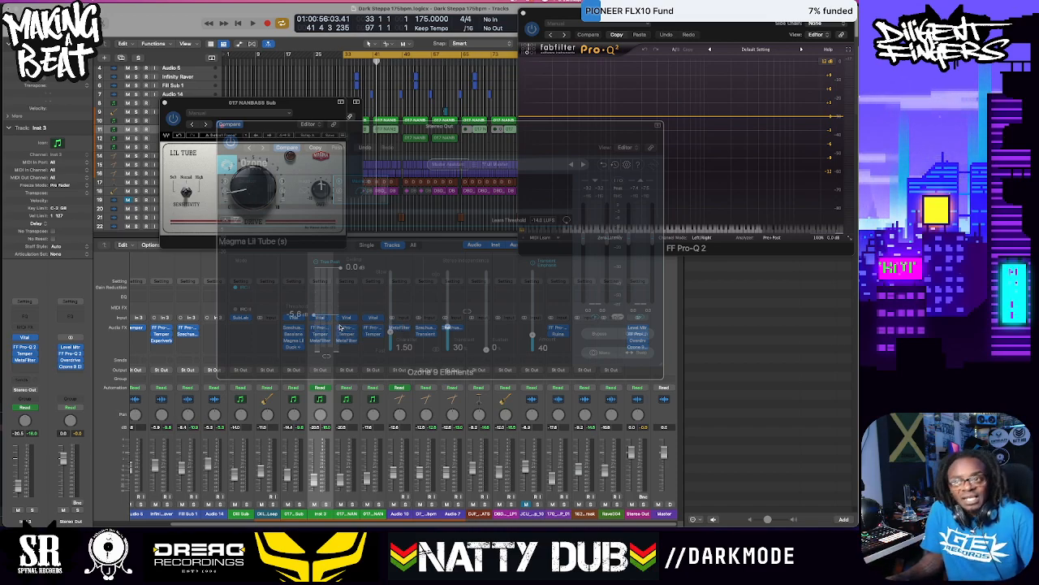
pyautogui.press('space')
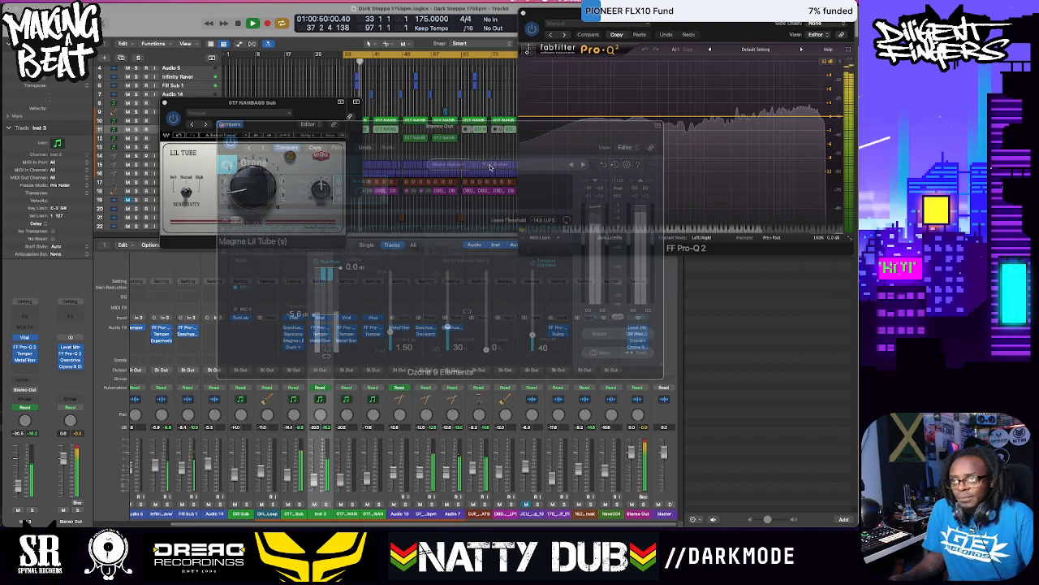
pyautogui.moveTo(523, 126); pyautogui.dragTo(337, 54)
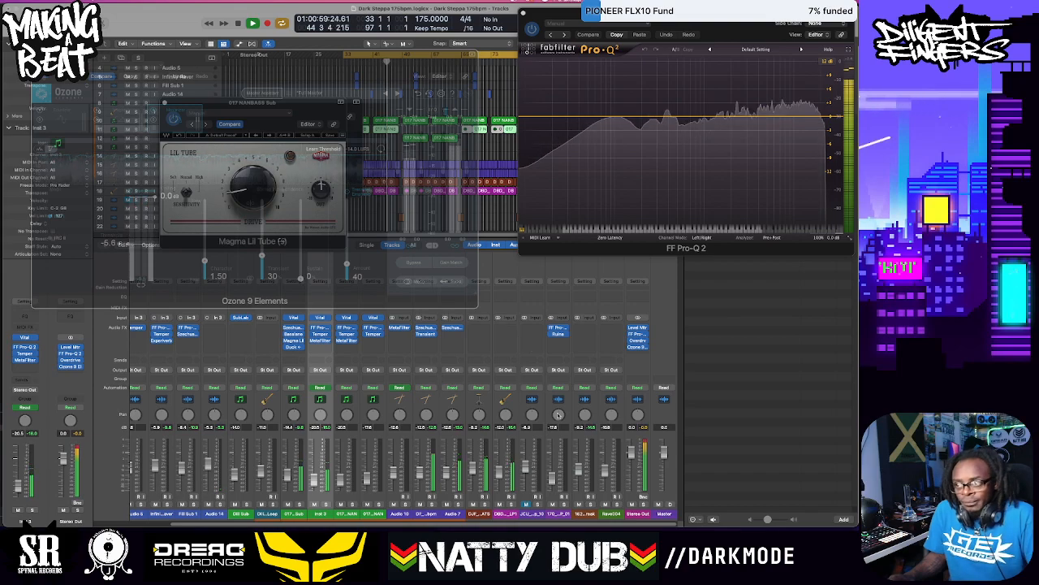
pyautogui.hscroll(-3, 487, 407)
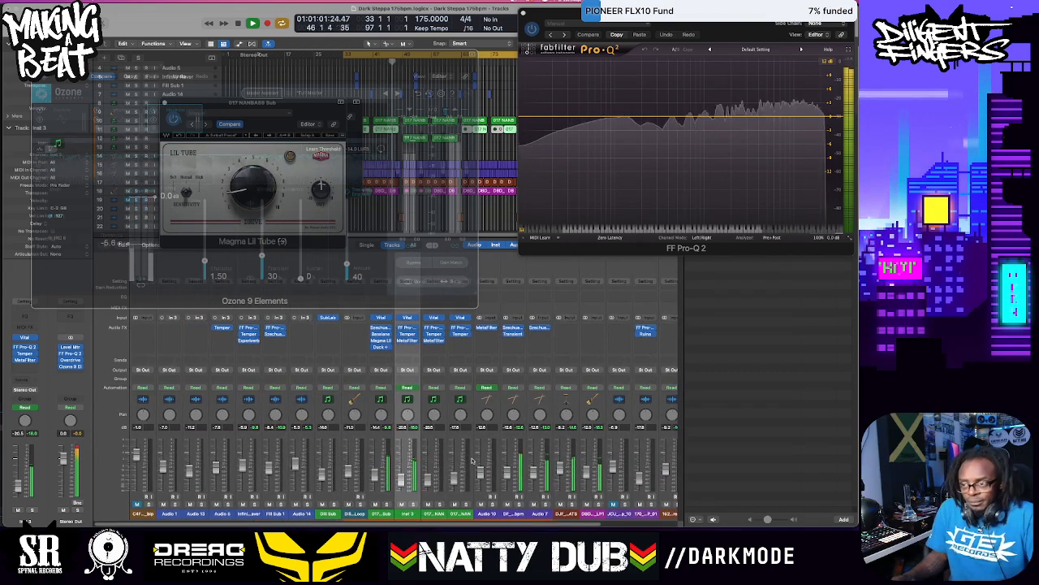
pyautogui.hscroll(3, 488, 461)
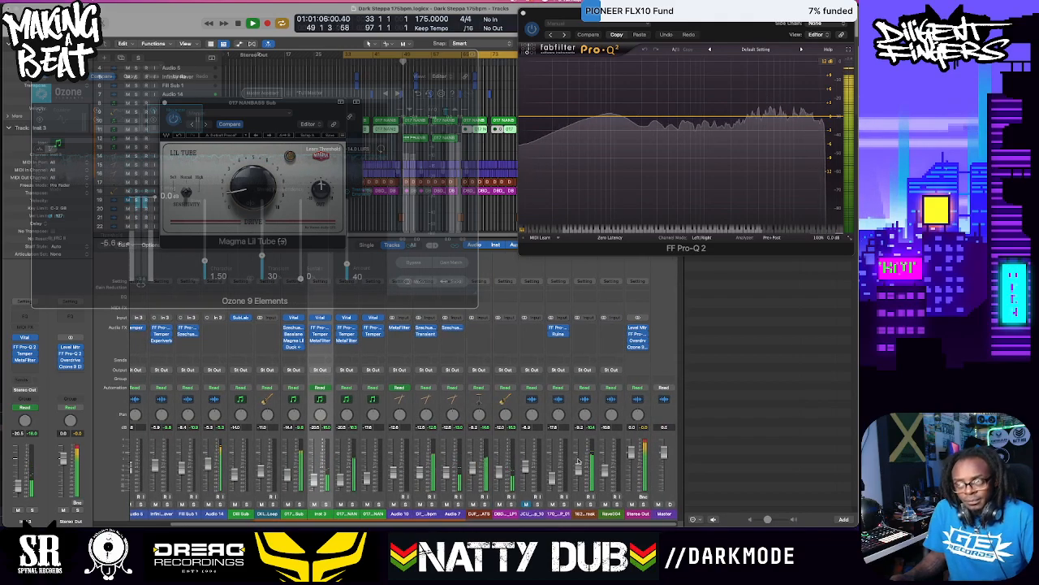
pyautogui.press('space')
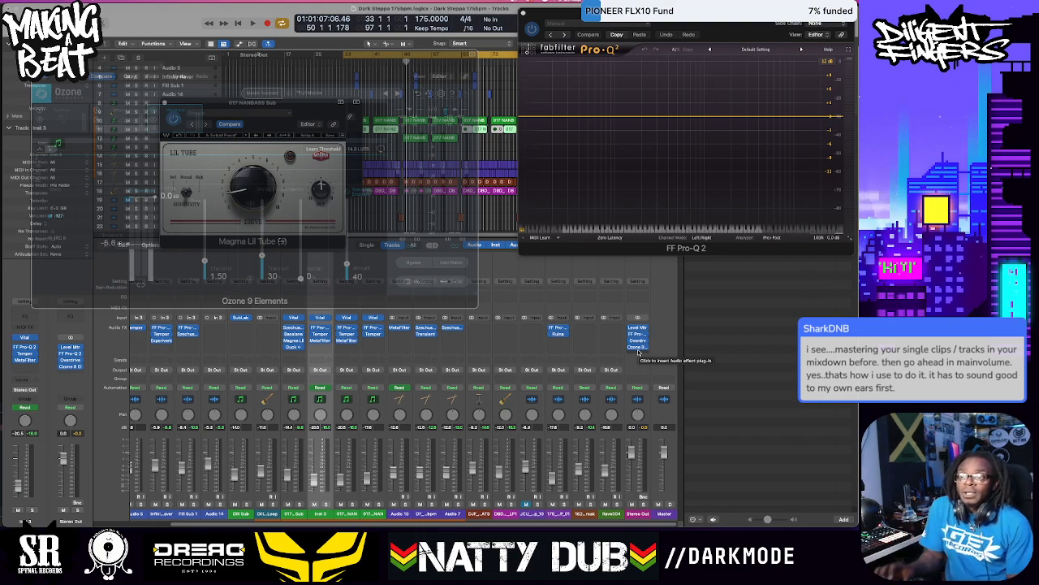
# Insert a stereo MultiMeter on the Stereo Out after Ozone 9 Elements and play the mix through its analyzer
pyautogui.press('space')
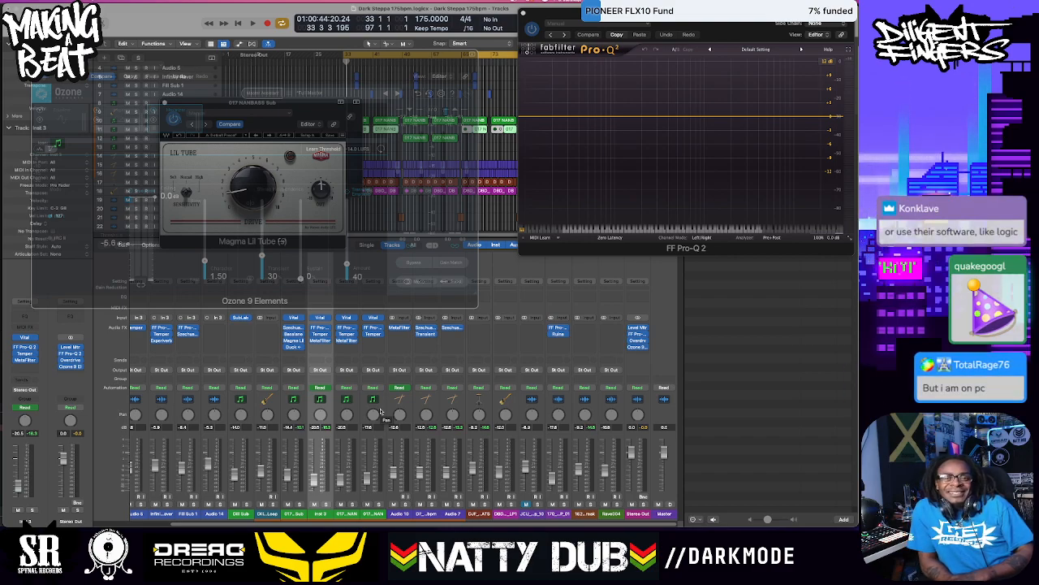
pyautogui.press('space')
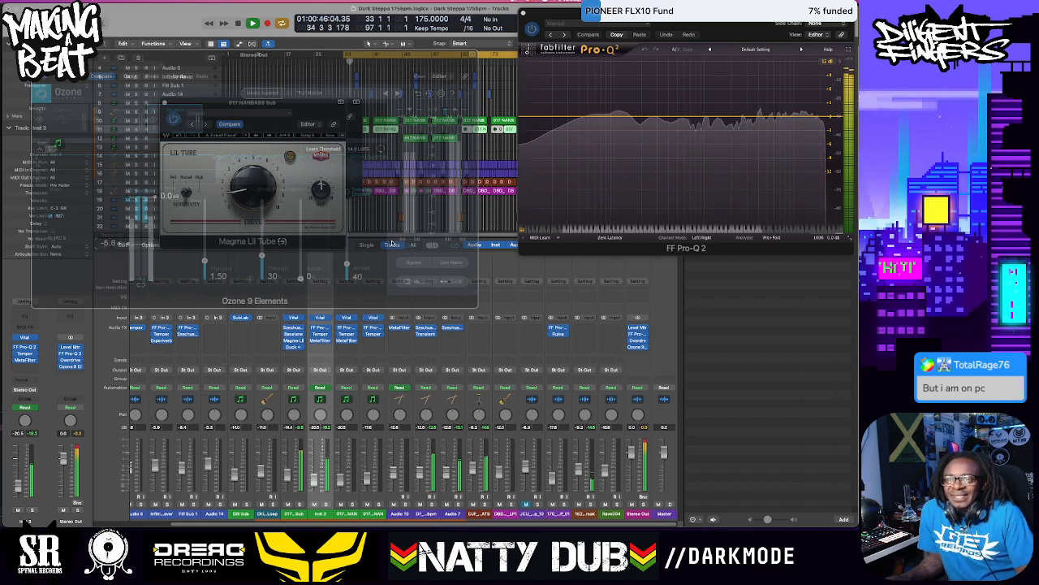
pyautogui.press('space')
pyautogui.click(642, 352)
pyautogui.moveTo(663, 390)
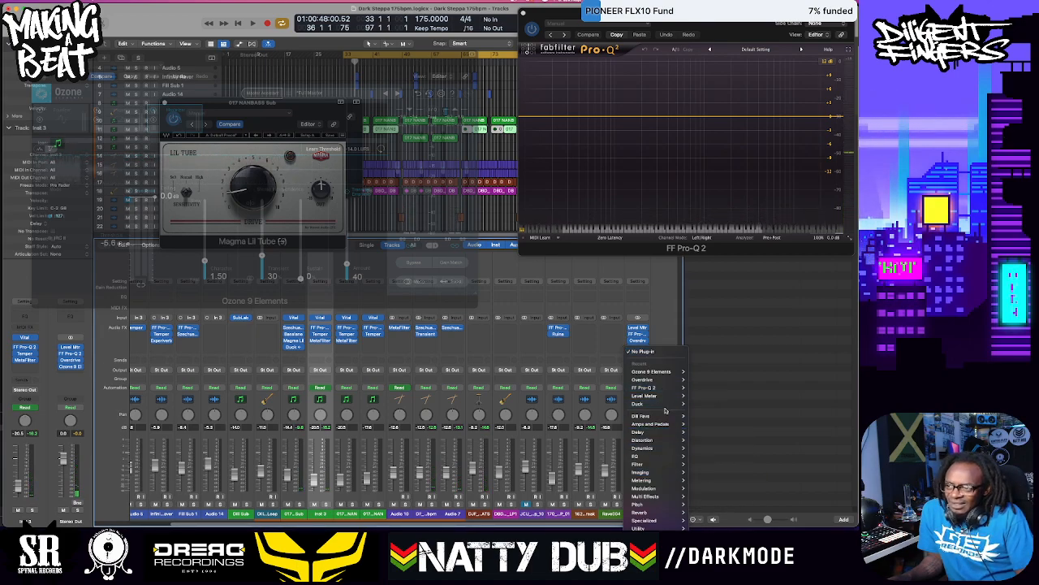
pyautogui.moveTo(666, 415)
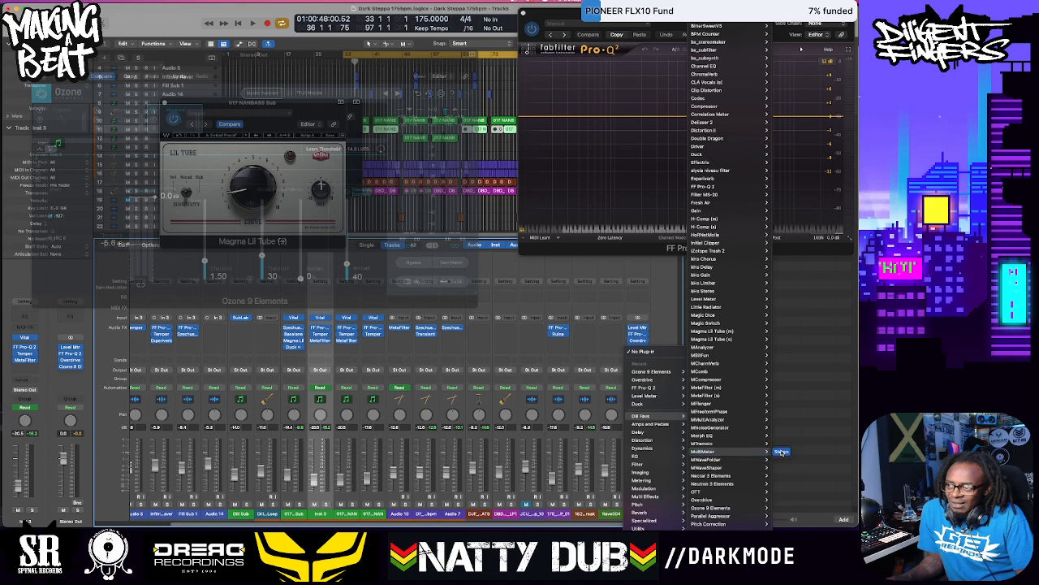
pyautogui.click(781, 451)
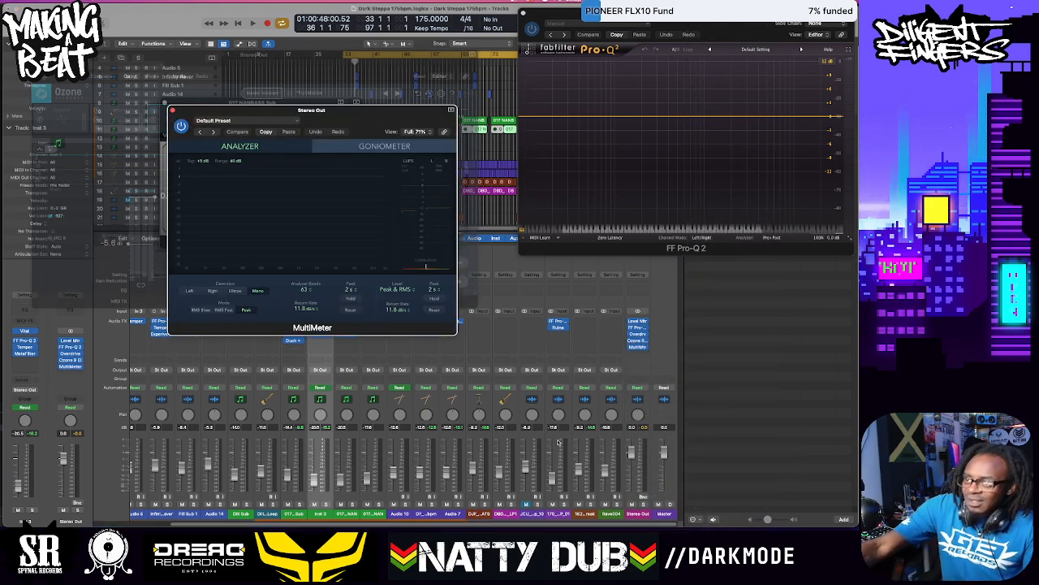
pyautogui.press('space')
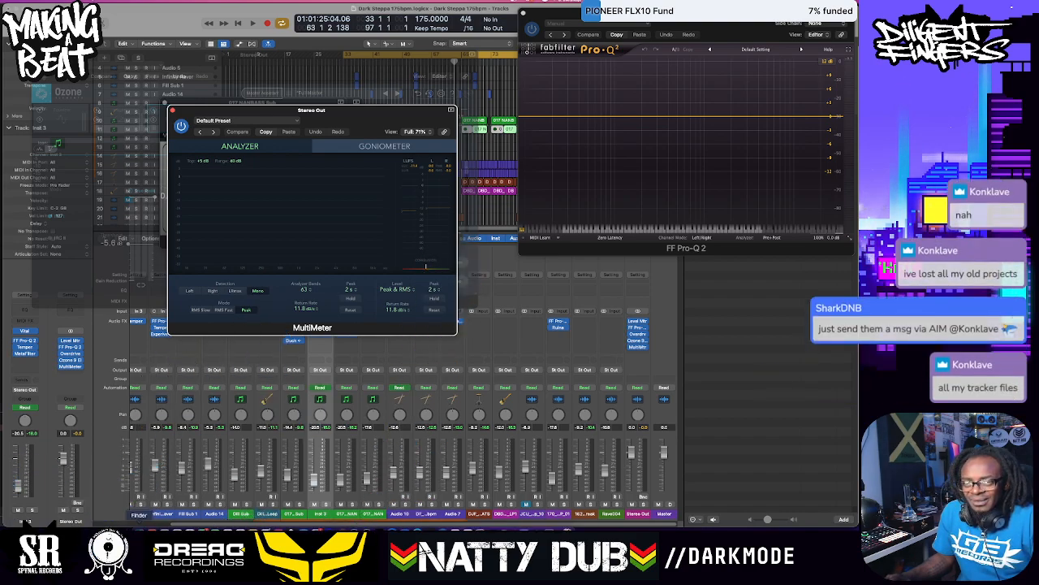
# Switch to Finder, search this Mac for "stoner love 9" and select the Stoner Love 99 audio file
pyautogui.click(113, 529)
pyautogui.moveTo(568, 357); pyautogui.dragTo(658, 340)
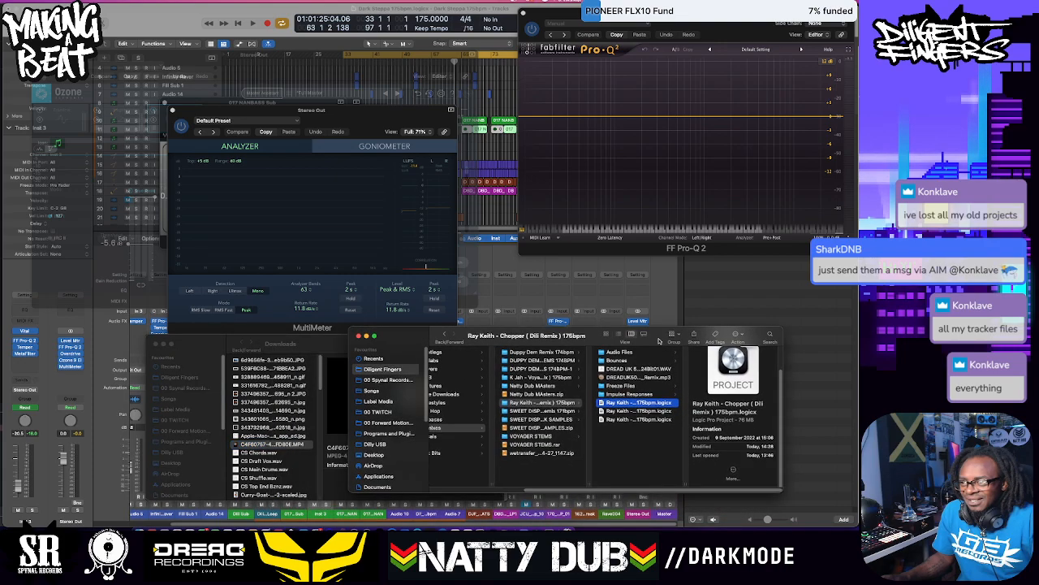
pyautogui.click(770, 335)
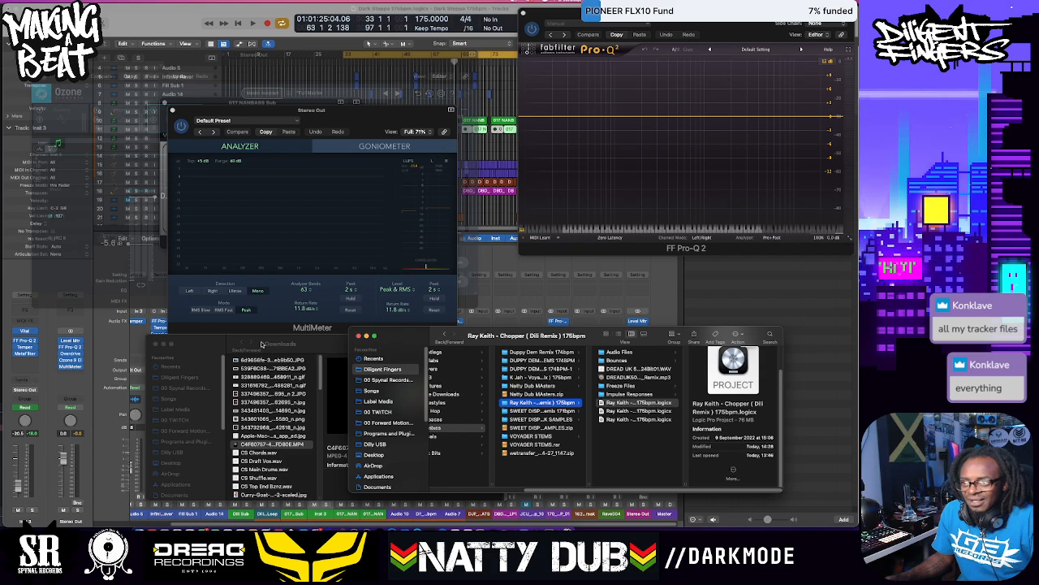
pyautogui.click(263, 344)
pyautogui.click(494, 343)
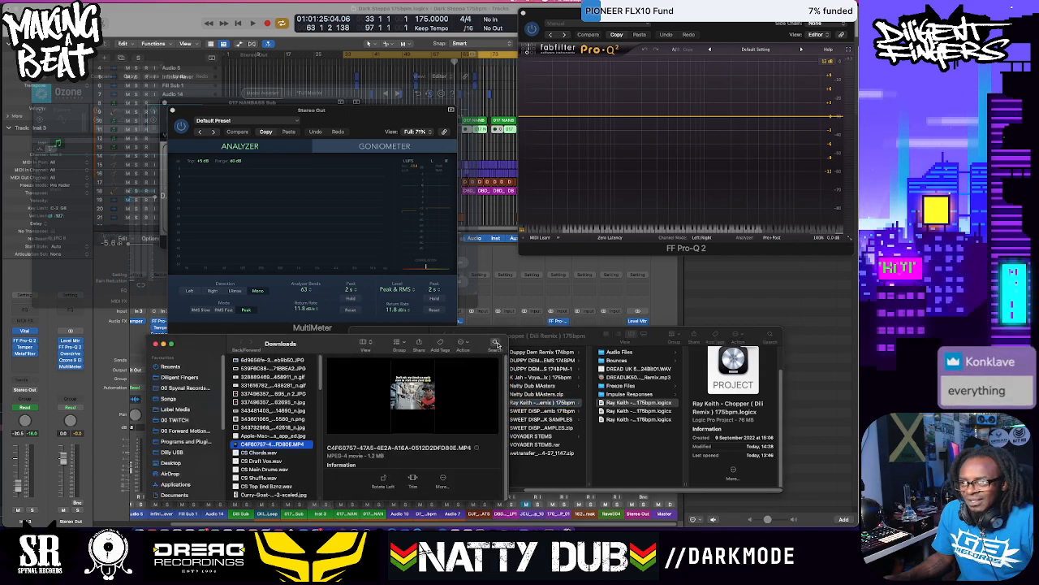
pyautogui.write('sti')
pyautogui.write('ner')
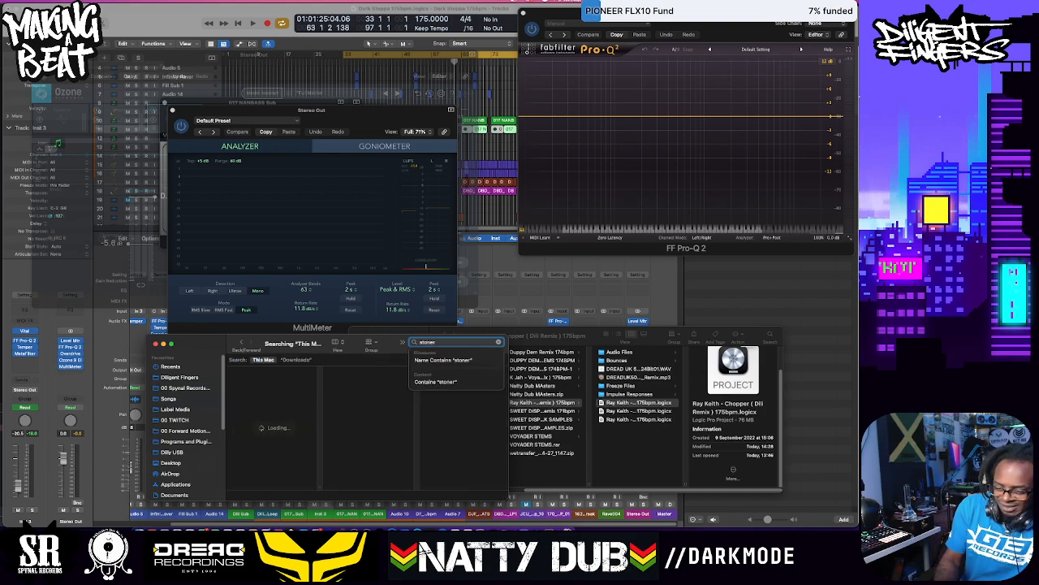
pyautogui.write(' love')
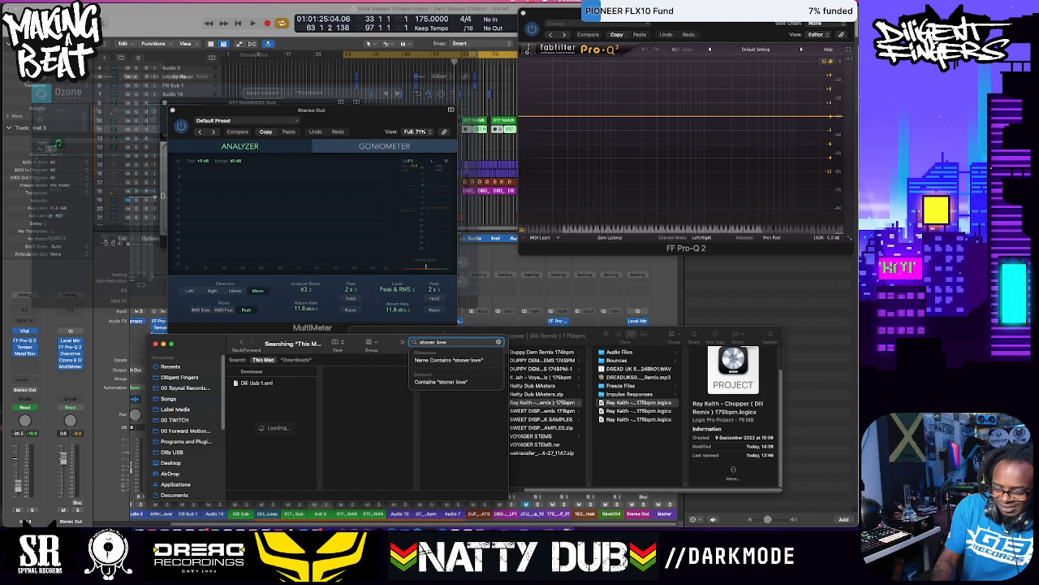
pyautogui.write(' 9')
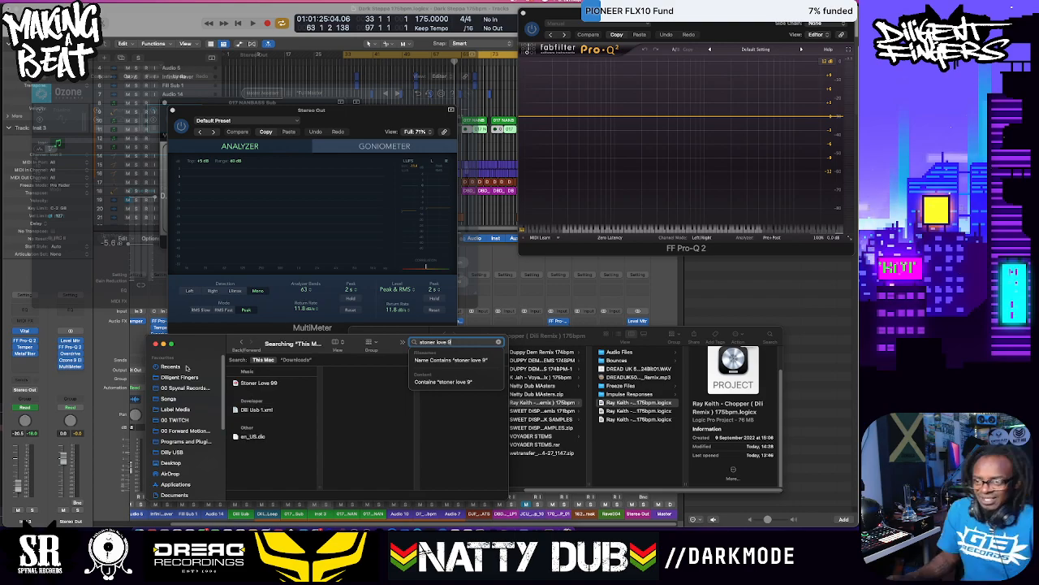
pyautogui.click(257, 382)
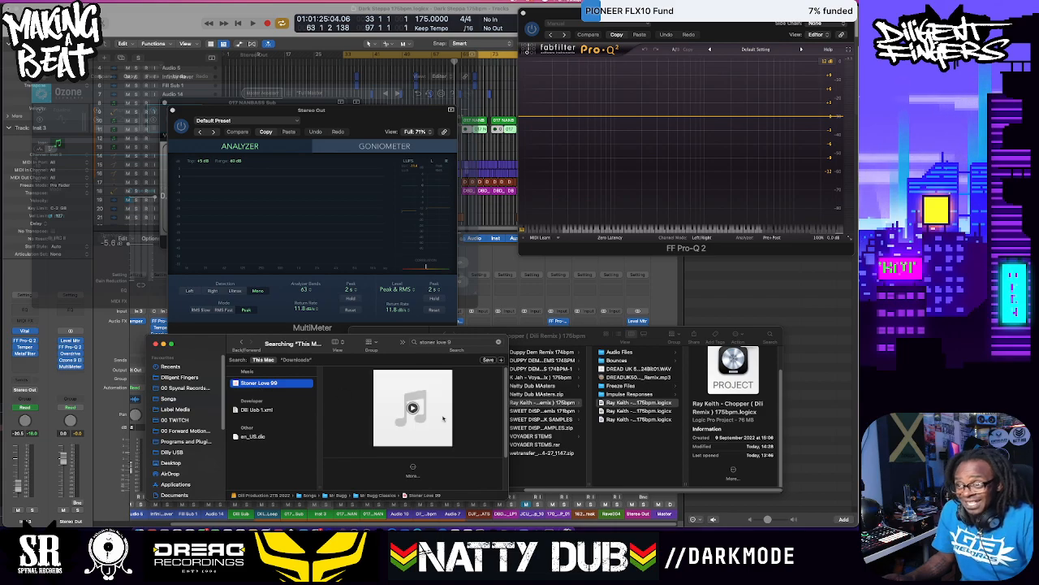
# Bring up the stream audio mixer, preview Stoner Love 99 briefly and open the file in QuickTime Player
pyautogui.click(366, 524)
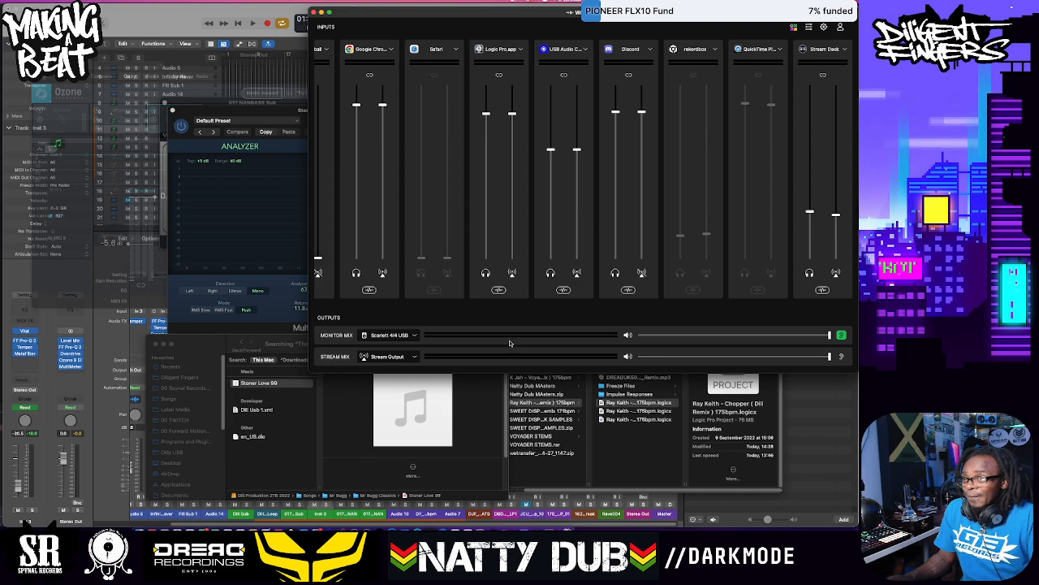
pyautogui.click(276, 386)
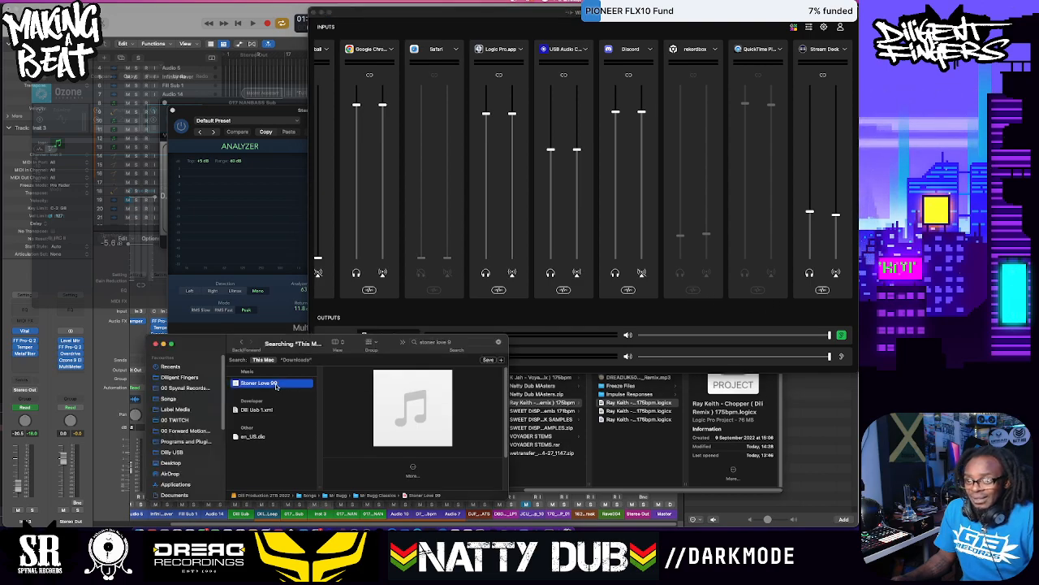
pyautogui.press('space')
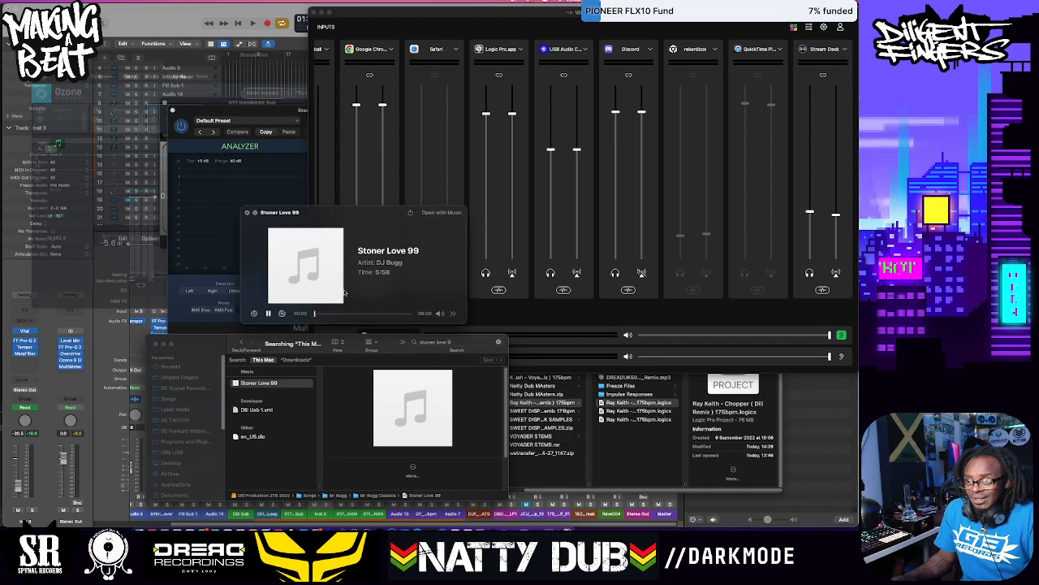
pyautogui.press('space')
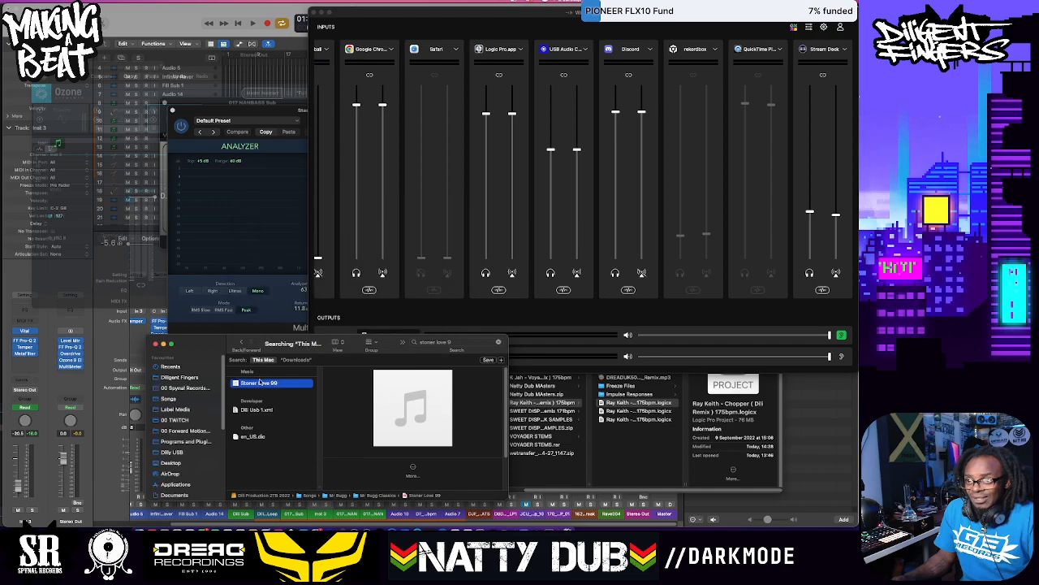
pyautogui.rightClick(261, 382)
pyautogui.moveTo(313, 369)
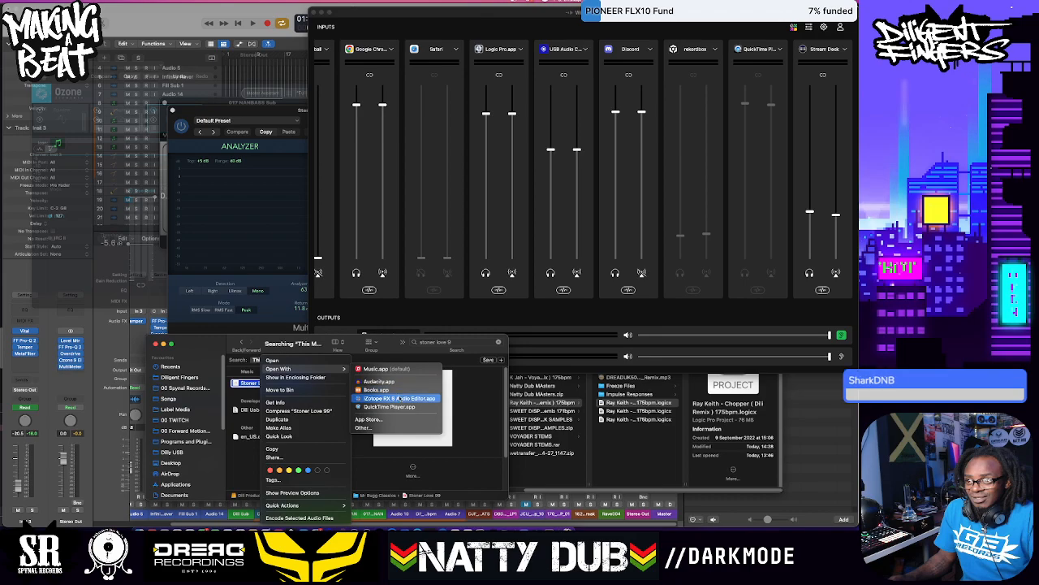
pyautogui.click(398, 398)
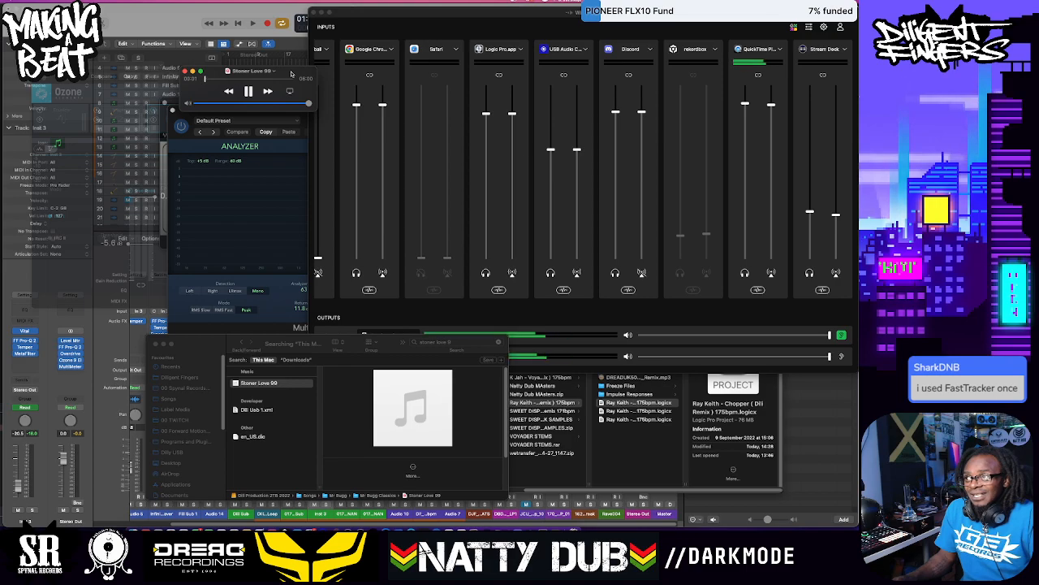
# Set the QuickTime Player input to 80 % in the stream audio mixer while Stoner Love 99 plays
pyautogui.moveTo(746, 104); pyautogui.dragTo(747, 121)
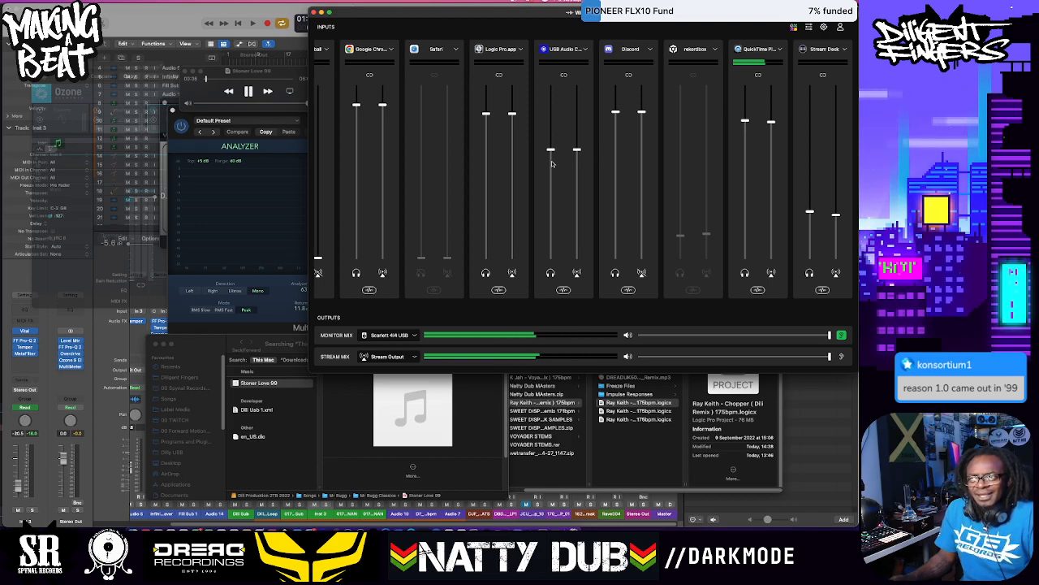
pyautogui.click(257, 76)
pyautogui.click(248, 91)
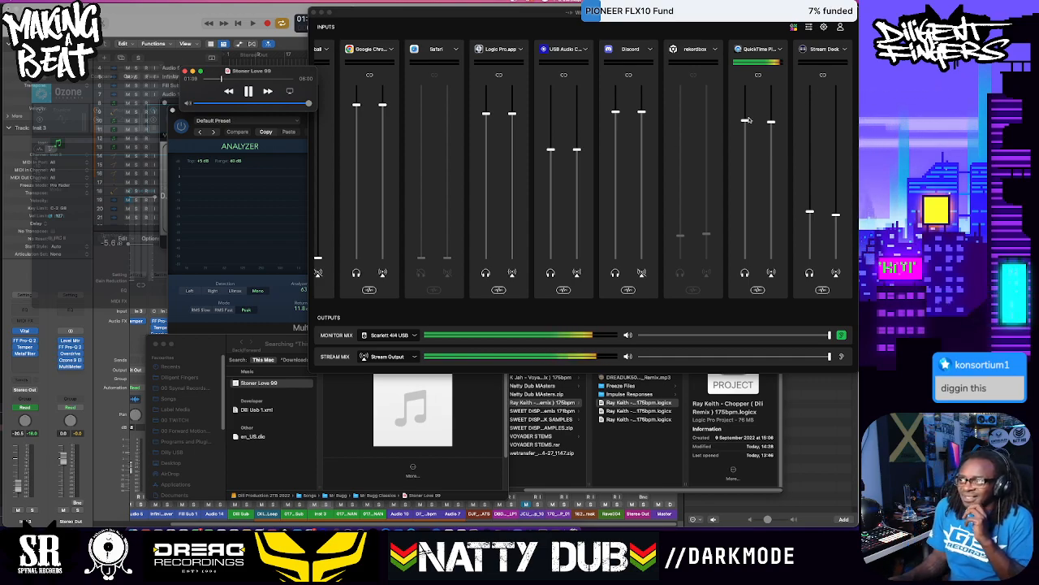
pyautogui.moveTo(745, 121)
pyautogui.mouseDown()
pyautogui.moveTo(744, 208)
pyautogui.moveTo(758, 124)
pyautogui.mouseUp()
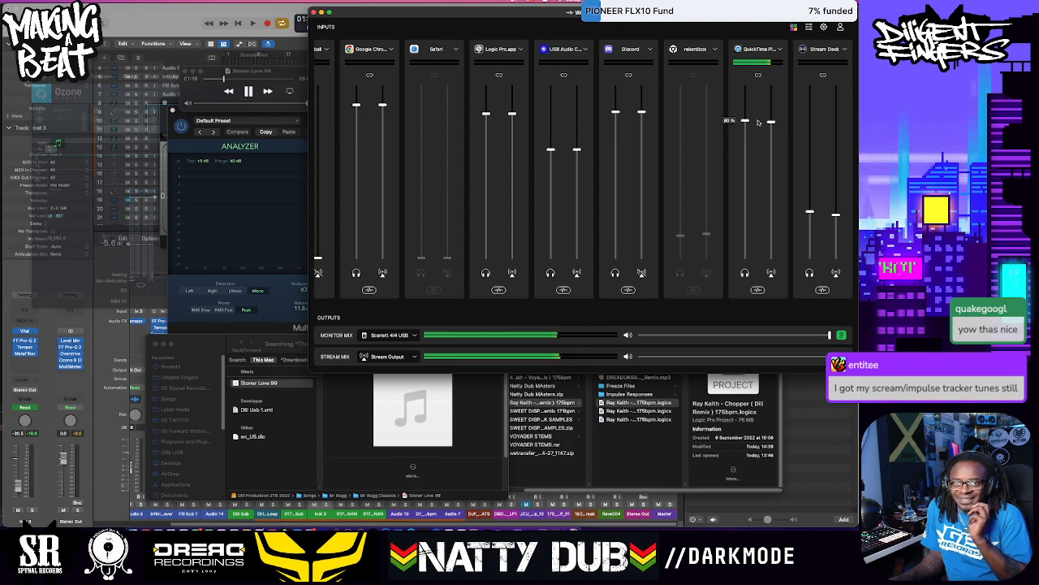
# Ride the QuickTime Player input level down and up during playback, ending at 41 %
pyautogui.moveTo(758, 122); pyautogui.dragTo(749, 179)
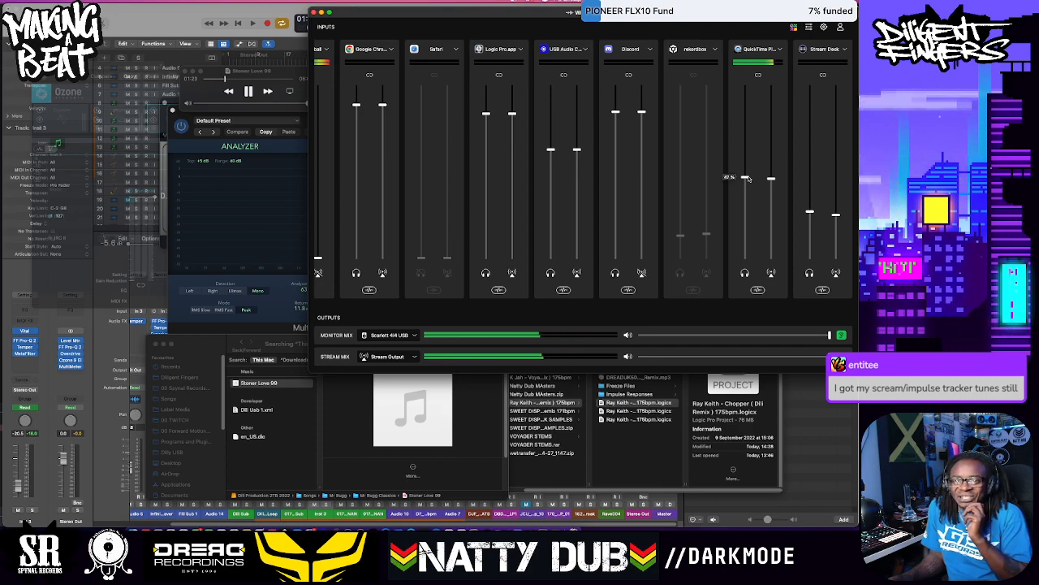
pyautogui.moveTo(748, 179); pyautogui.dragTo(750, 125)
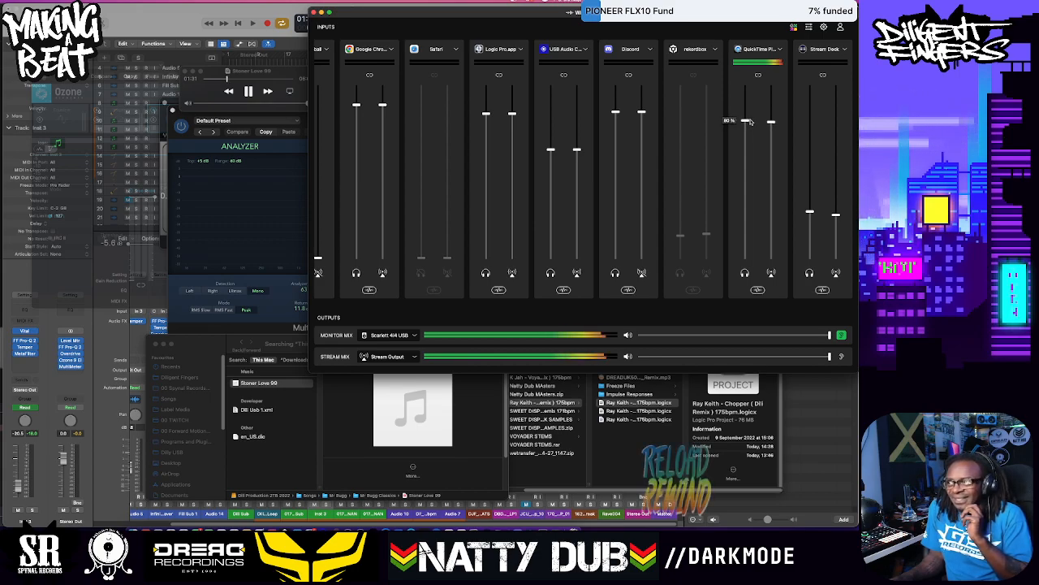
pyautogui.moveTo(750, 122); pyautogui.dragTo(751, 123)
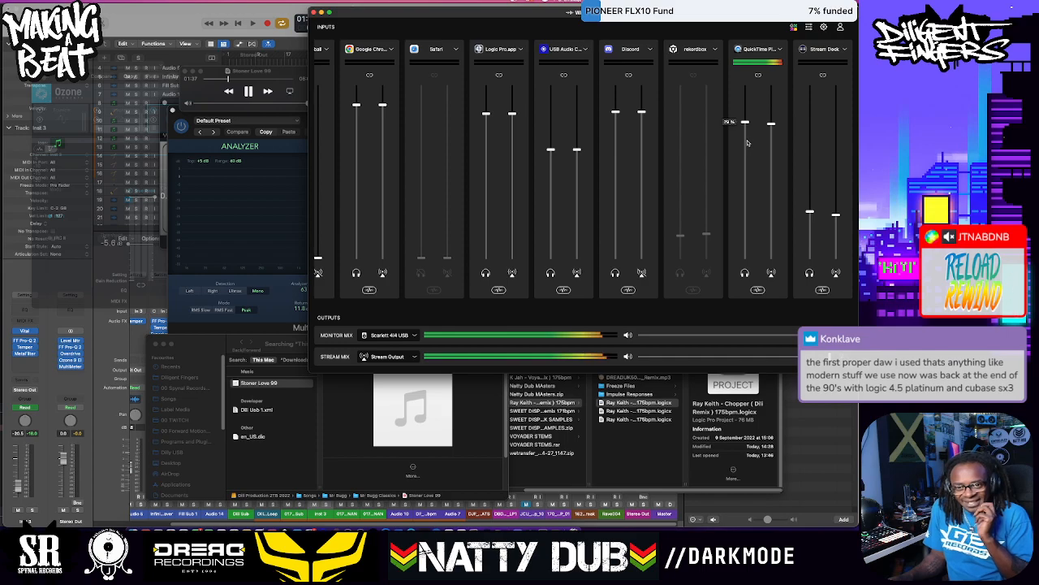
pyautogui.click(748, 143)
pyautogui.moveTo(748, 144); pyautogui.dragTo(748, 178)
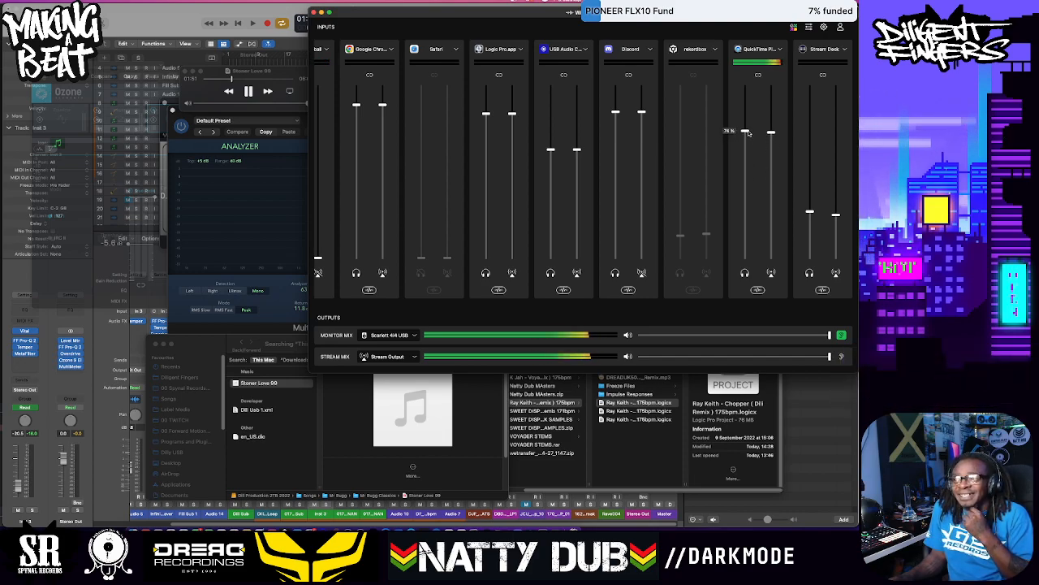
pyautogui.moveTo(748, 179); pyautogui.dragTo(748, 190)
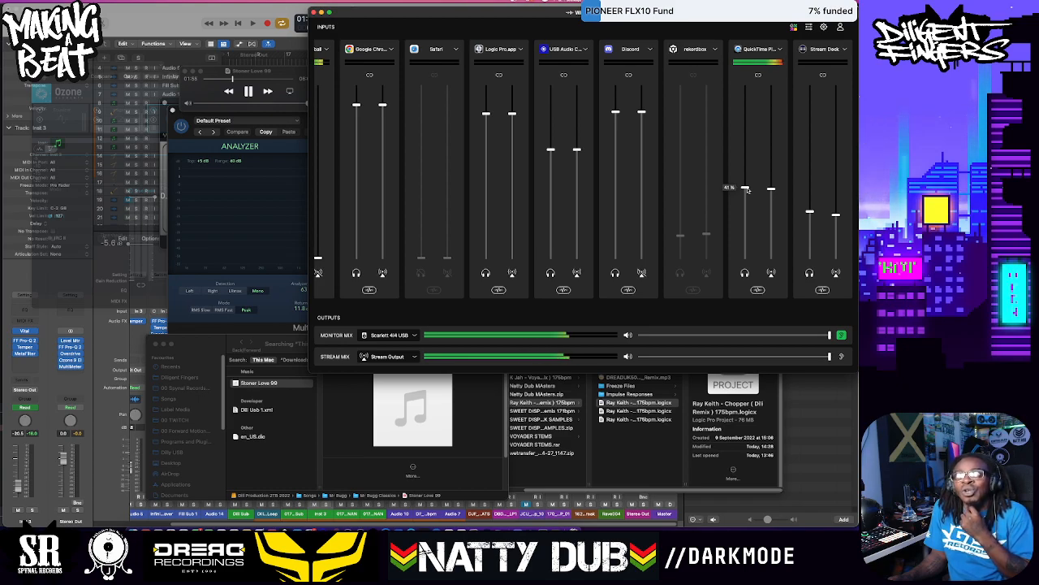
# Ride the QuickTime Player input level between about 27 % and 79 % while Stoner Love 99 plays
pyautogui.moveTo(747, 189); pyautogui.dragTo(749, 126)
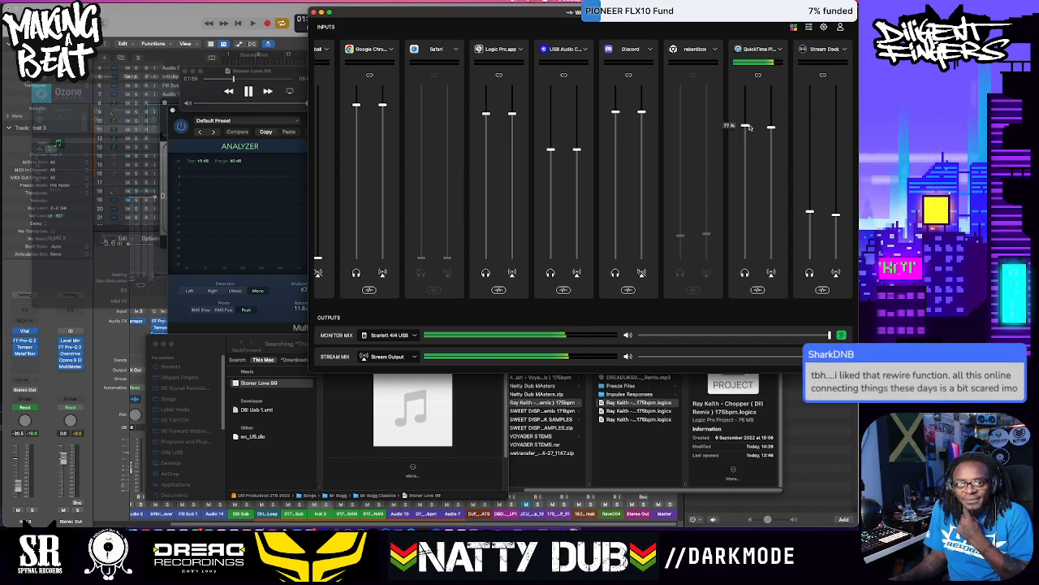
pyautogui.moveTo(749, 127); pyautogui.dragTo(750, 124)
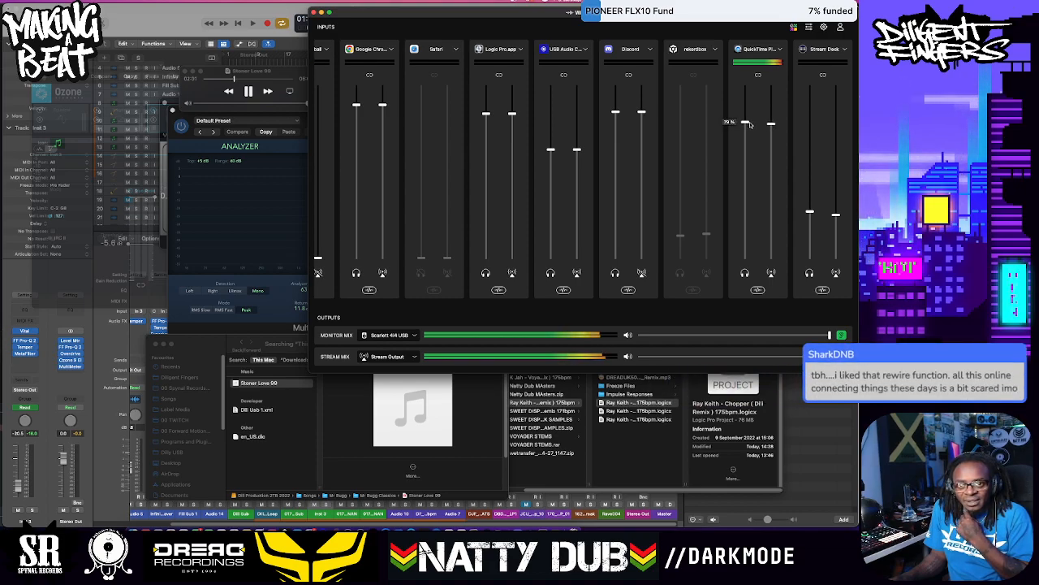
pyautogui.moveTo(751, 124); pyautogui.dragTo(751, 214)
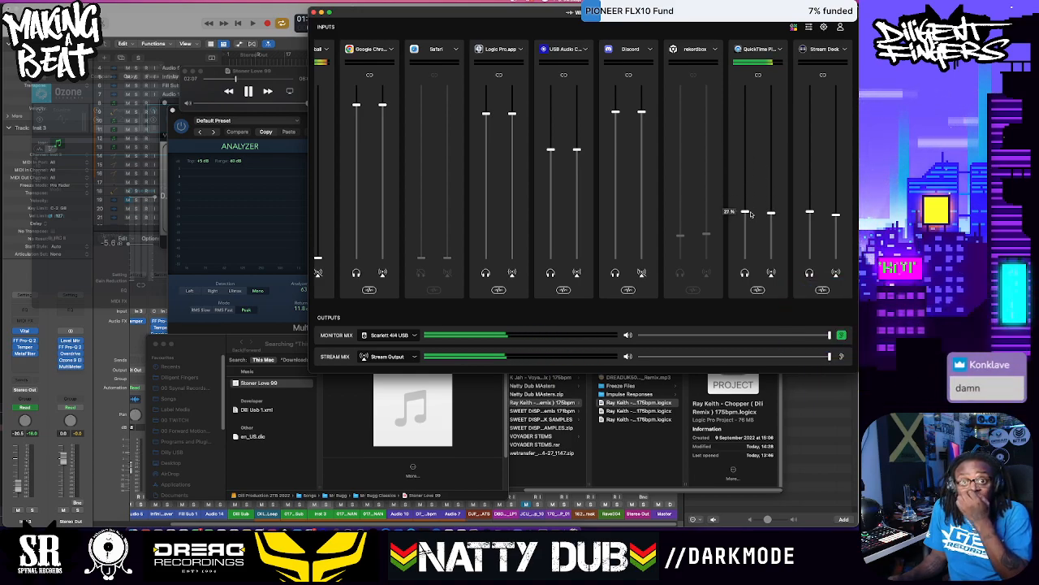
pyautogui.moveTo(751, 214); pyautogui.dragTo(749, 125)
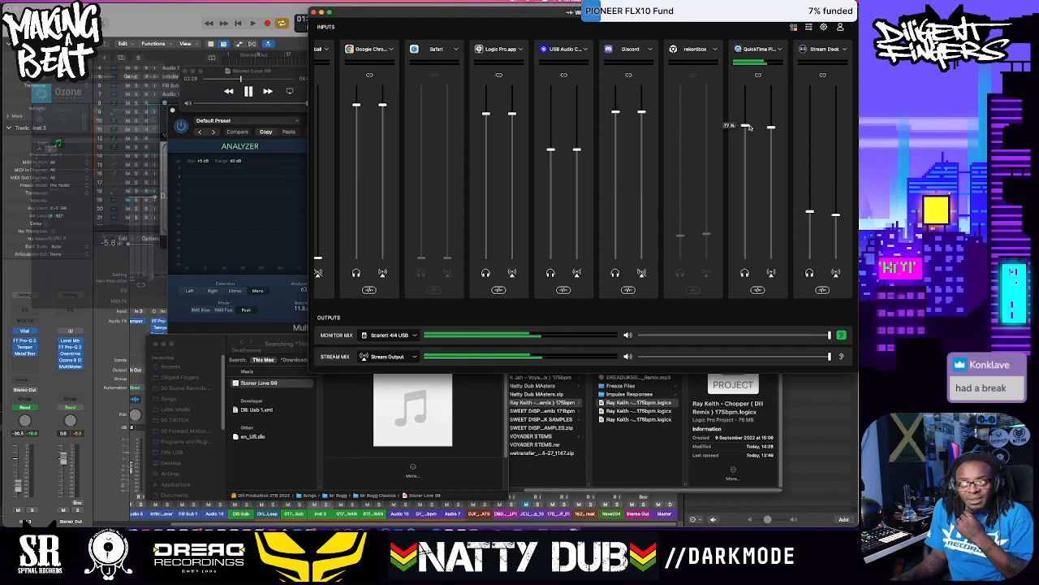
pyautogui.moveTo(749, 128)
pyautogui.mouseDown()
pyautogui.moveTo(746, 192)
pyautogui.moveTo(745, 139)
pyautogui.mouseUp()
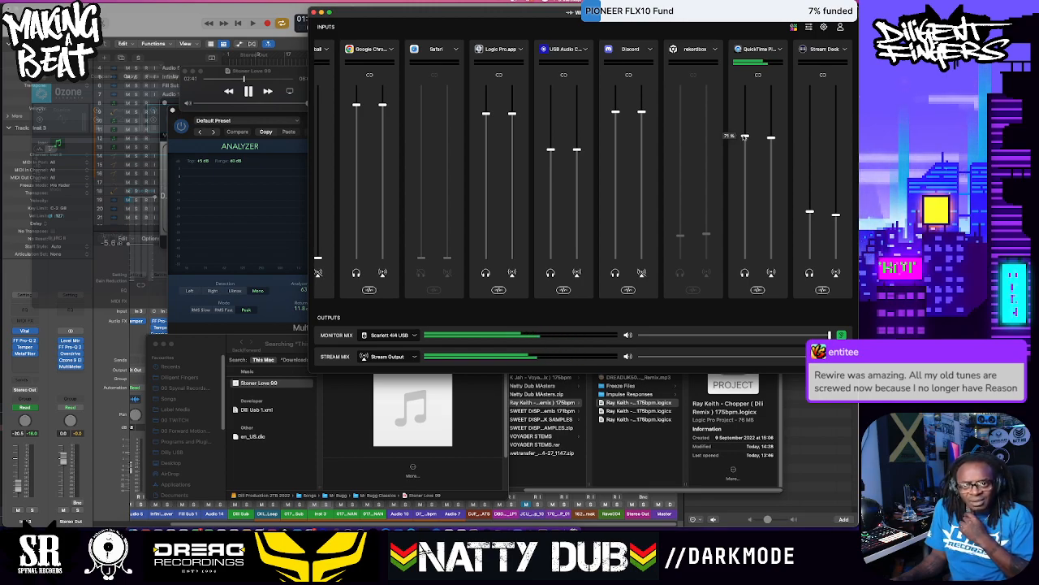
# Dip and raise the QuickTime Player input to 78 % and slightly above, then lower it to about 45 %
pyautogui.moveTo(744, 136); pyautogui.dragTo(749, 205)
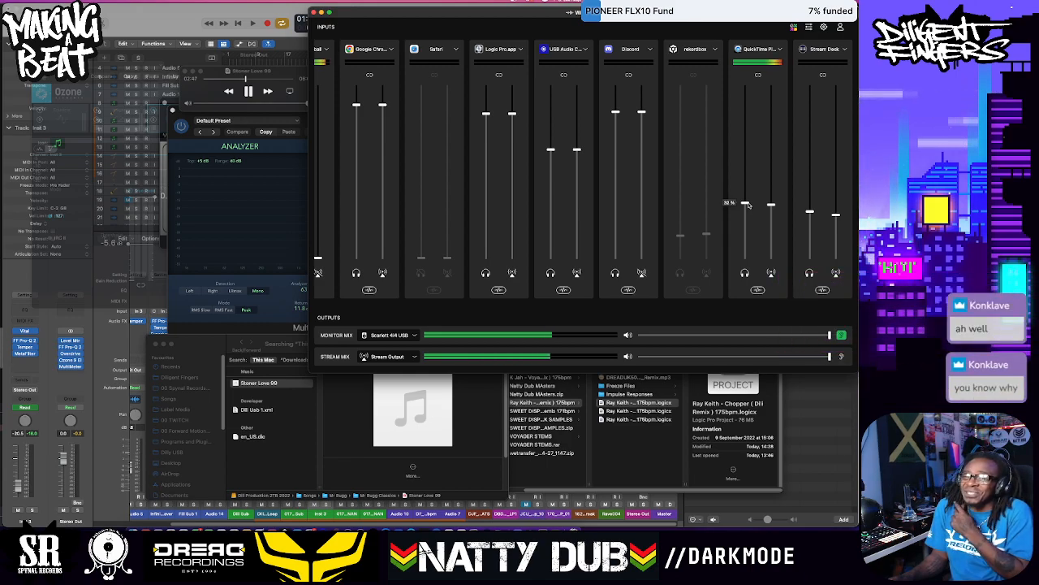
pyautogui.moveTo(747, 204); pyautogui.dragTo(745, 128)
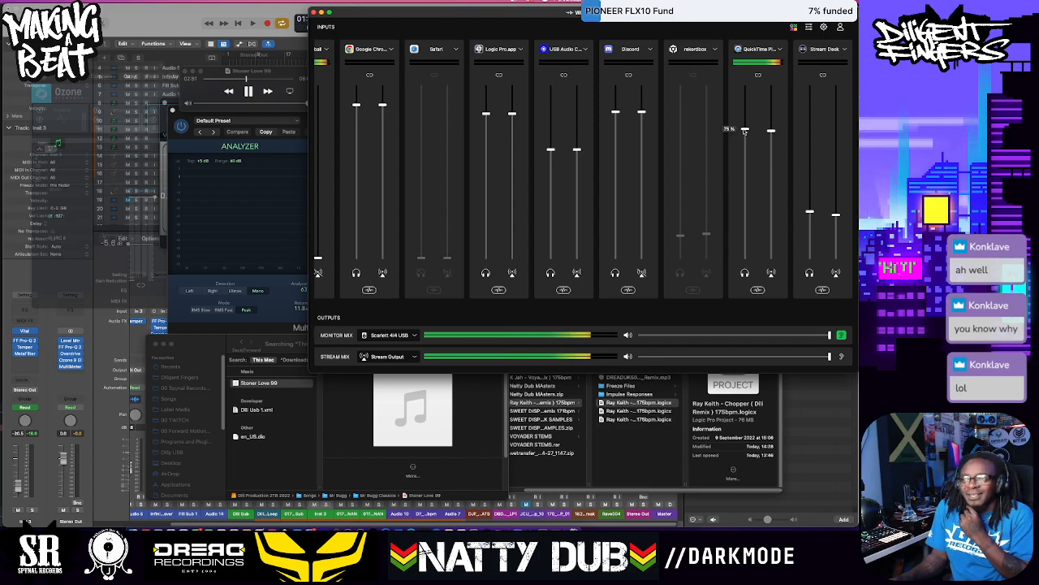
pyautogui.moveTo(745, 127); pyautogui.dragTo(745, 126)
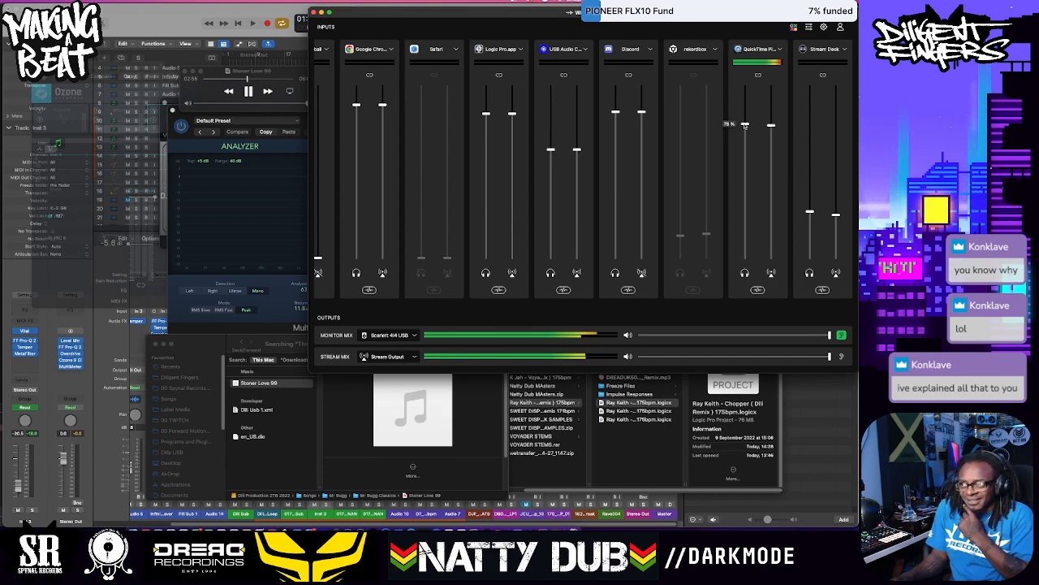
pyautogui.moveTo(745, 124); pyautogui.dragTo(745, 120)
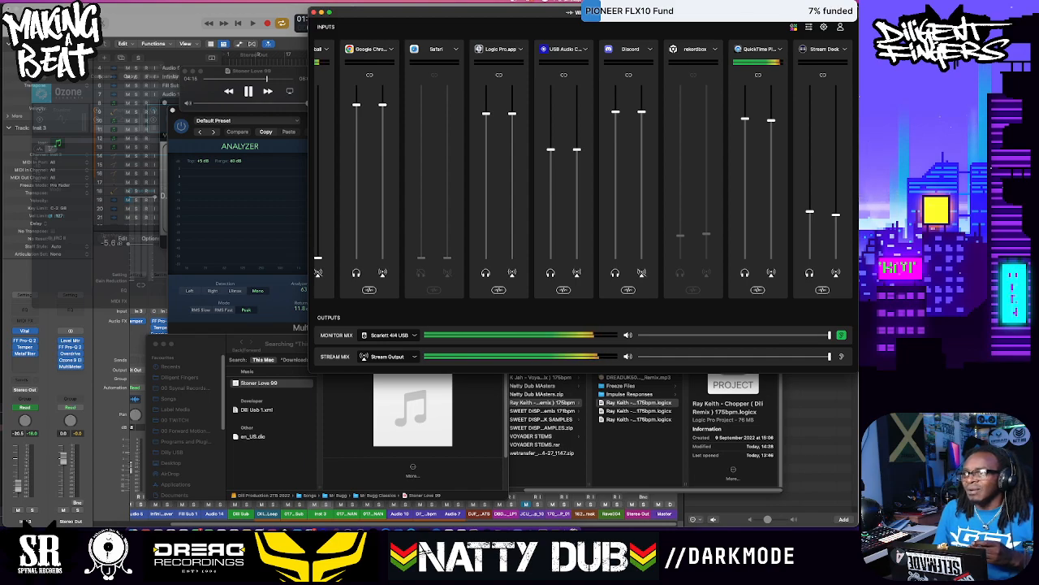
pyautogui.moveTo(751, 137); pyautogui.dragTo(754, 182)
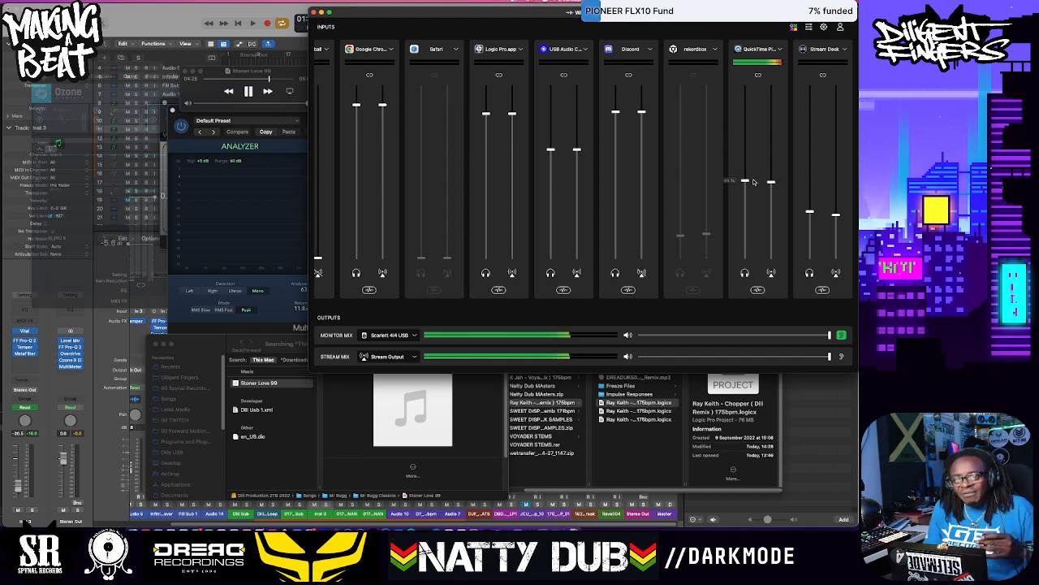
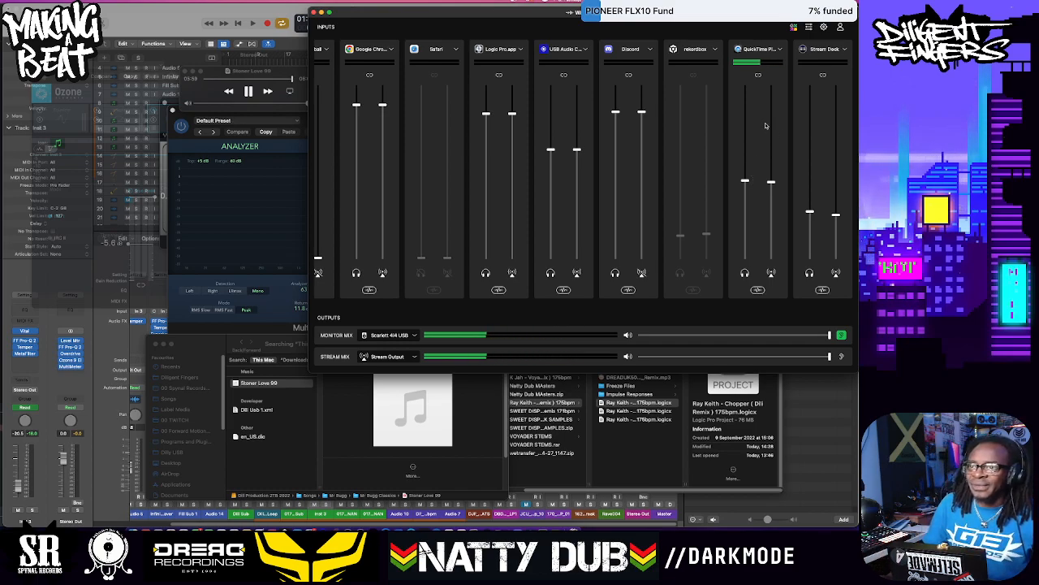
# Stop Stoner Love 99, switch back to Logic Pro and play Dark Steppa
pyautogui.press('space')
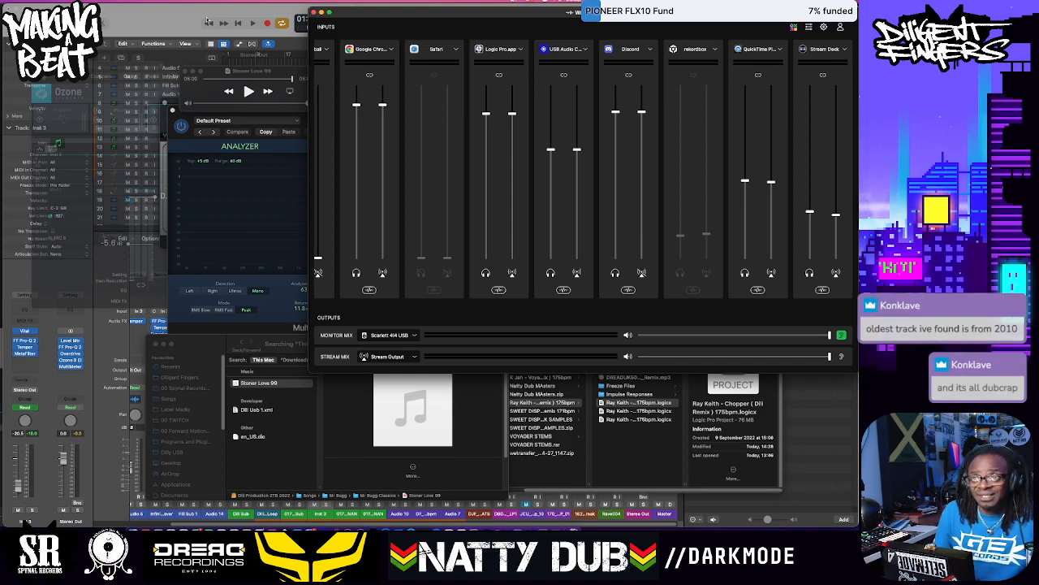
pyautogui.press('super+Tab')
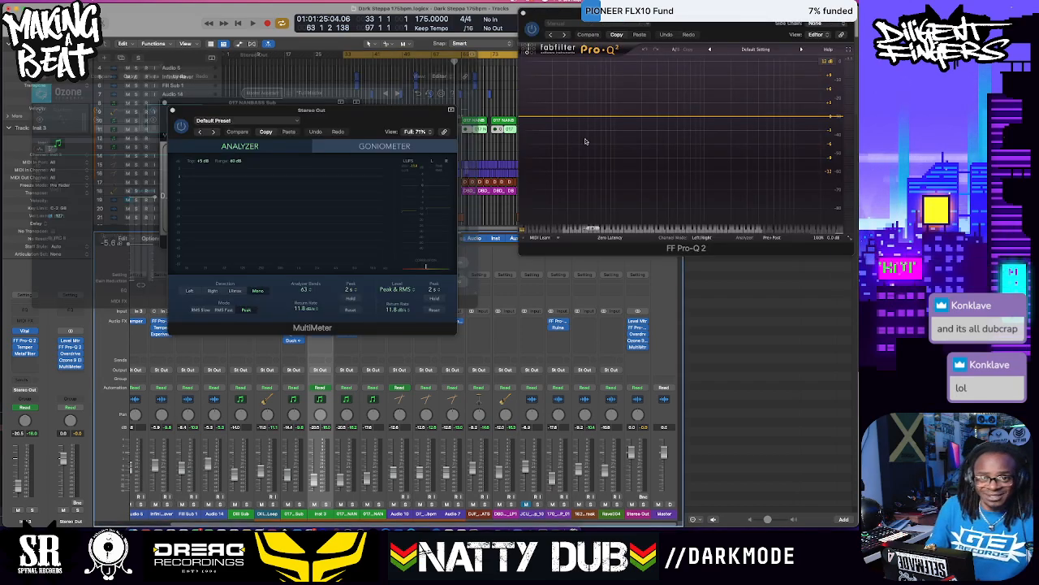
pyautogui.press('space')
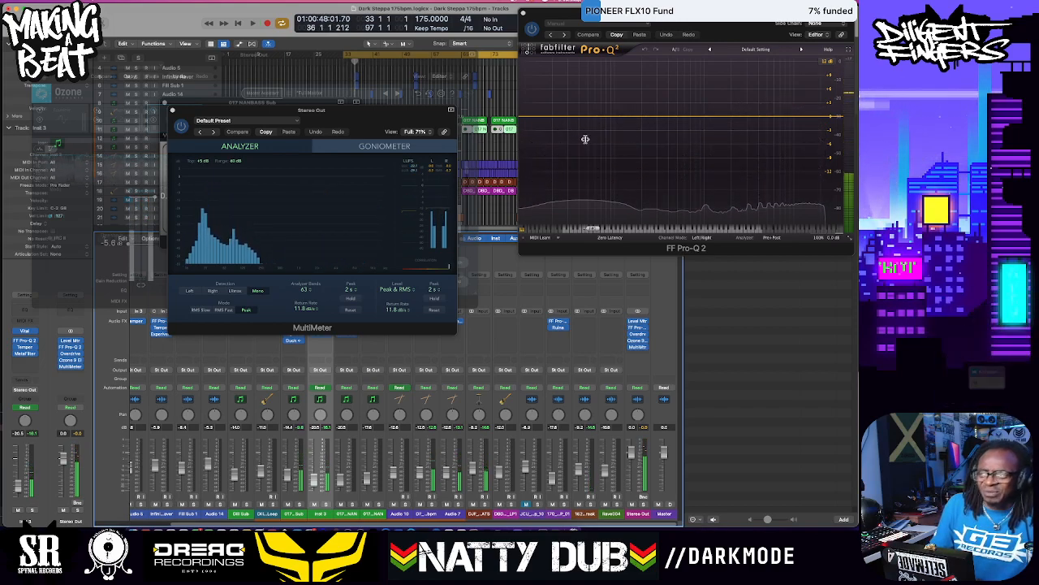
pyautogui.press('space')
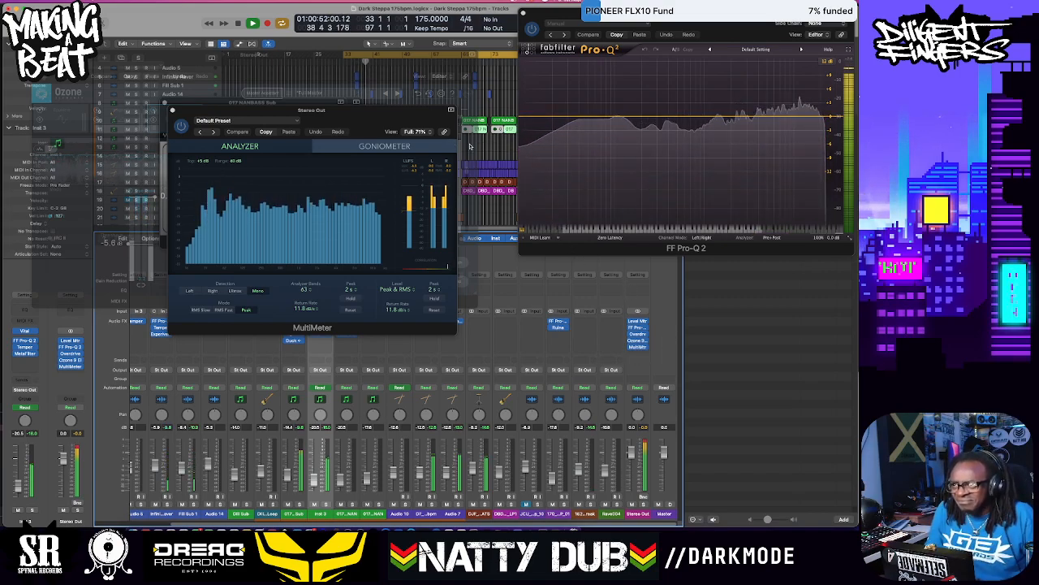
# Close the FF Pro-Q 2 and MultiMeter windows and insert VISION 4X in stereo on the Stereo Out channel
pyautogui.click(523, 13)
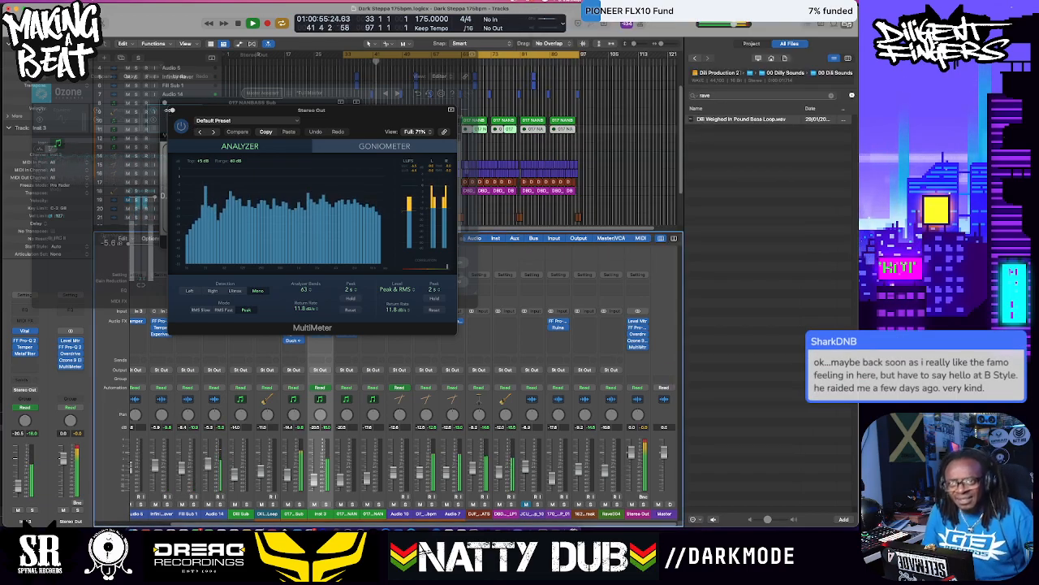
pyautogui.click(172, 110)
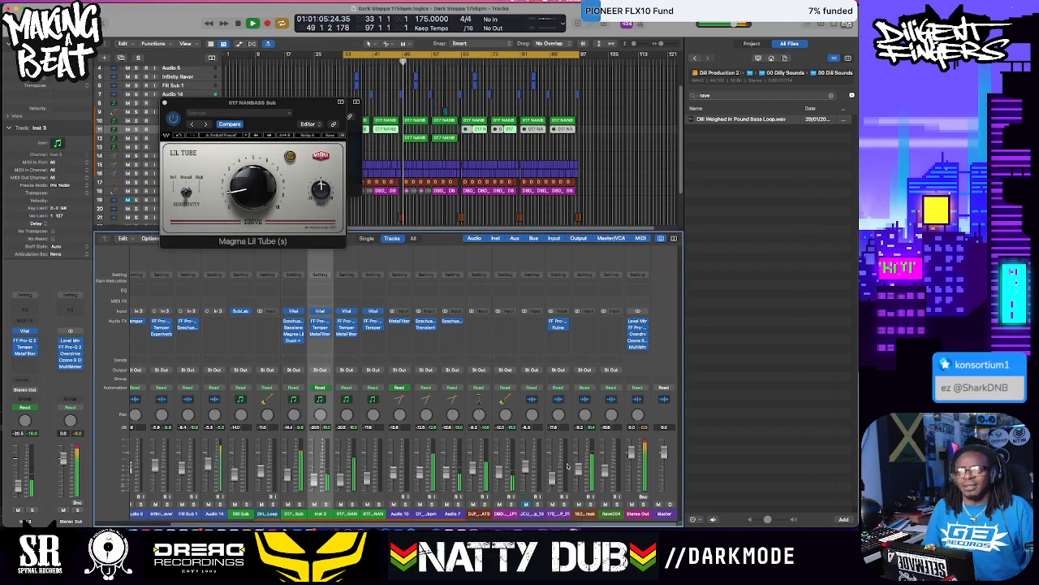
pyautogui.click(637, 352)
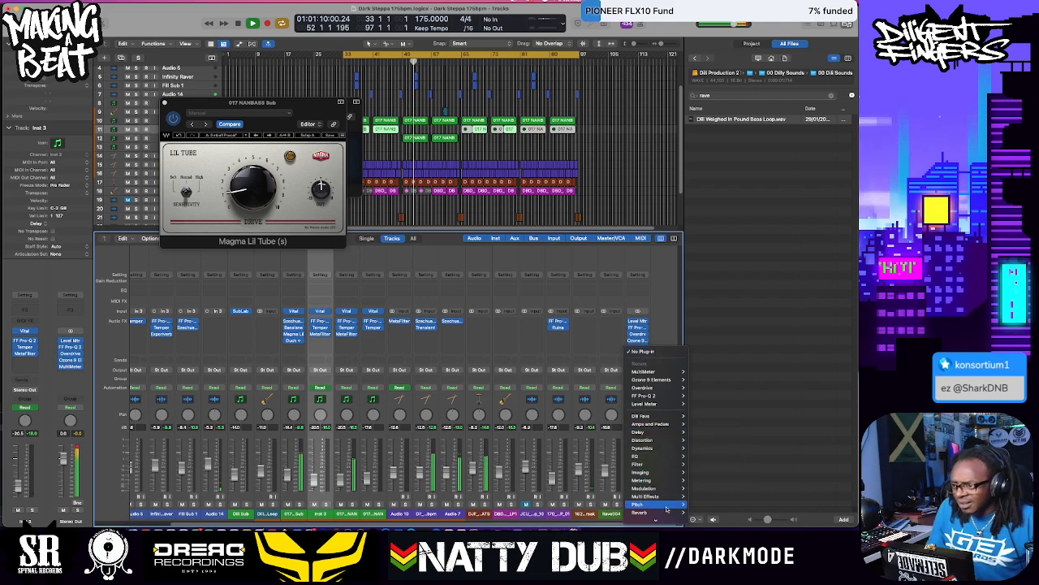
pyautogui.moveTo(667, 509)
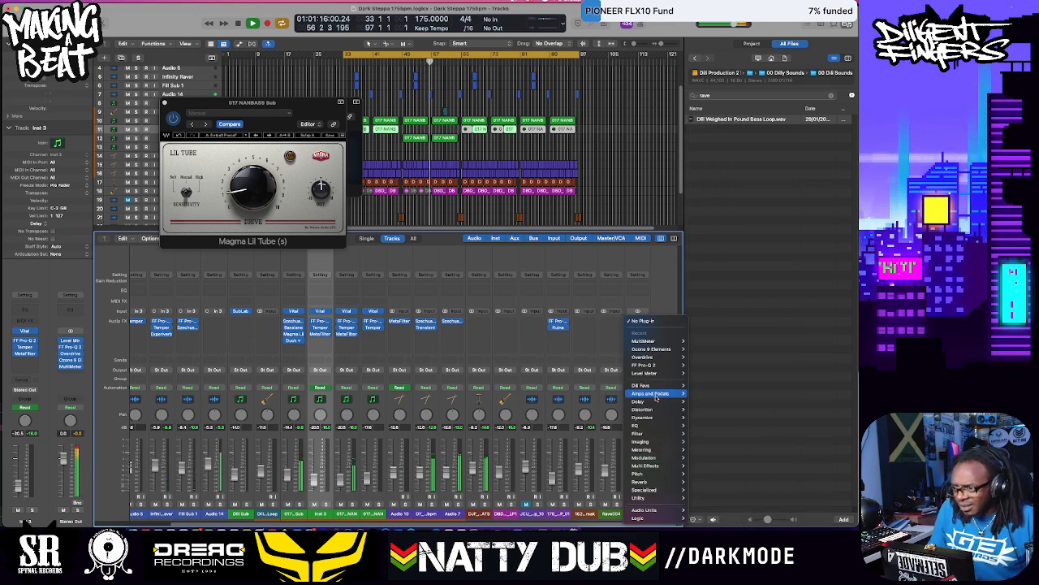
pyautogui.moveTo(657, 387)
pyautogui.scroll(-10, 720, 511)
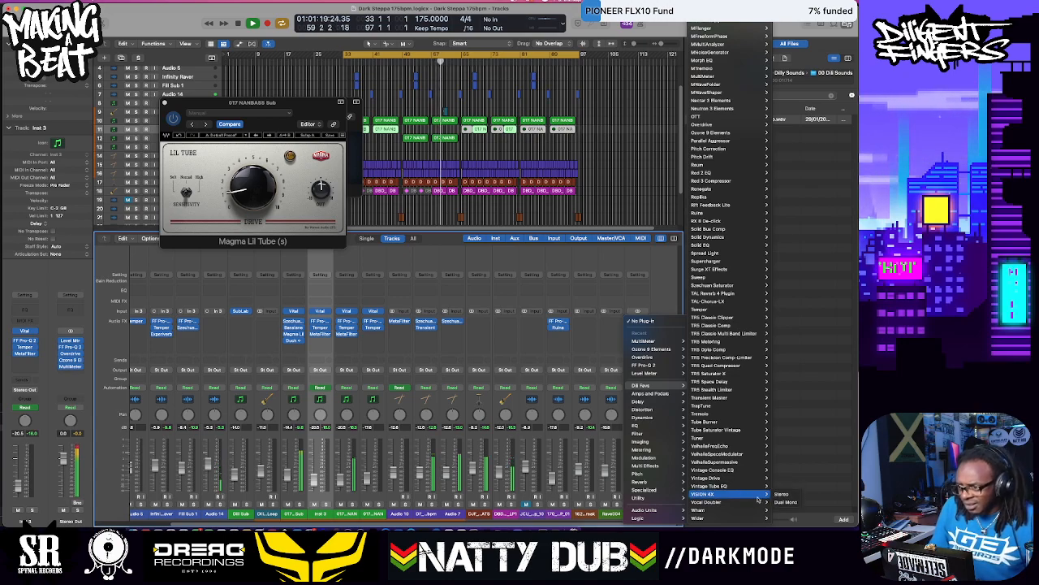
pyautogui.click(780, 495)
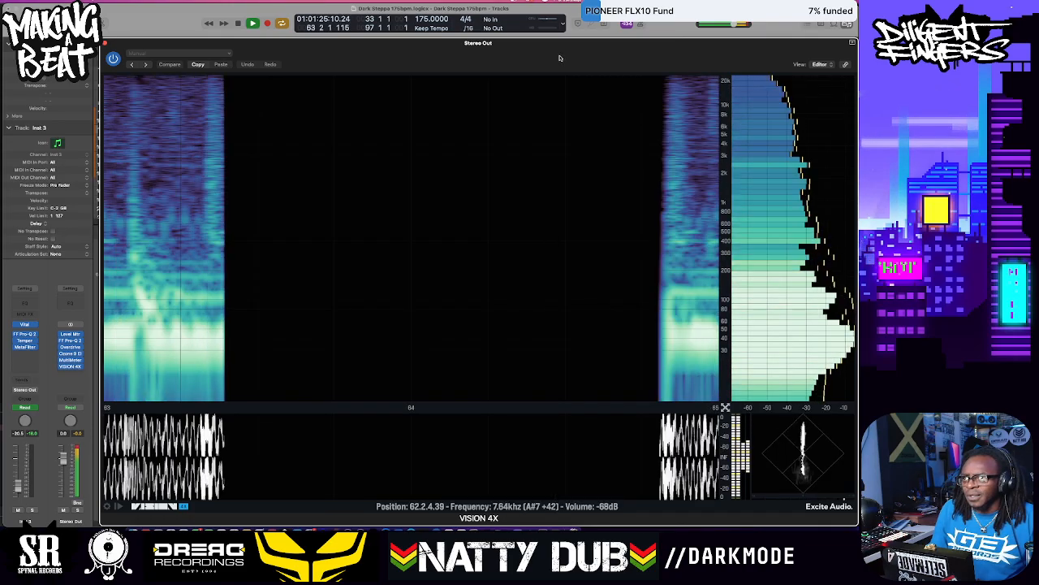
# Load the saved Heatmap-coloured preset in VISION 4X and set the bar graph reference curve to D&B Hard
pyautogui.moveTo(560, 57); pyautogui.dragTo(510, 45)
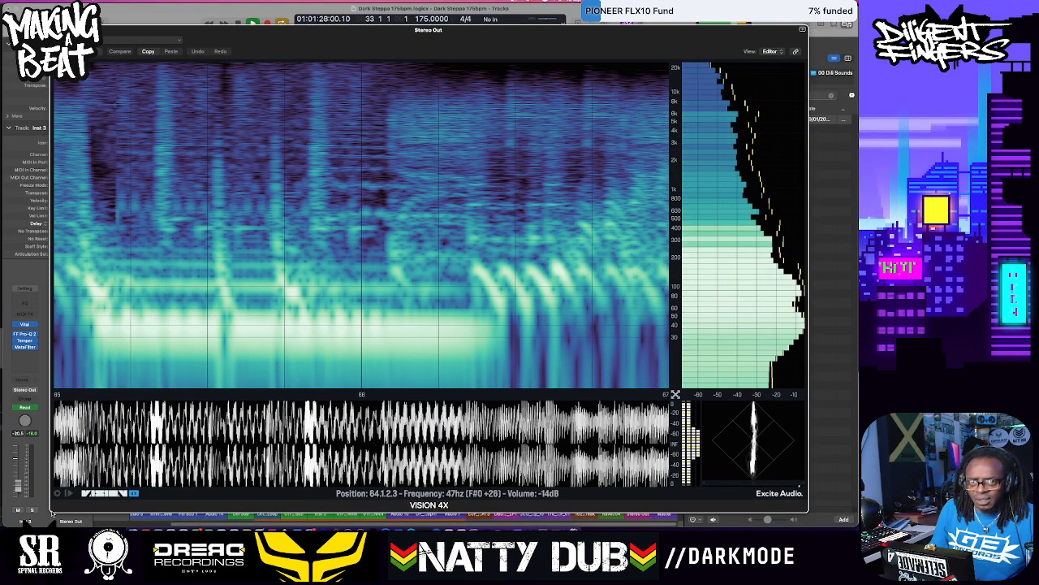
pyautogui.click(57, 493)
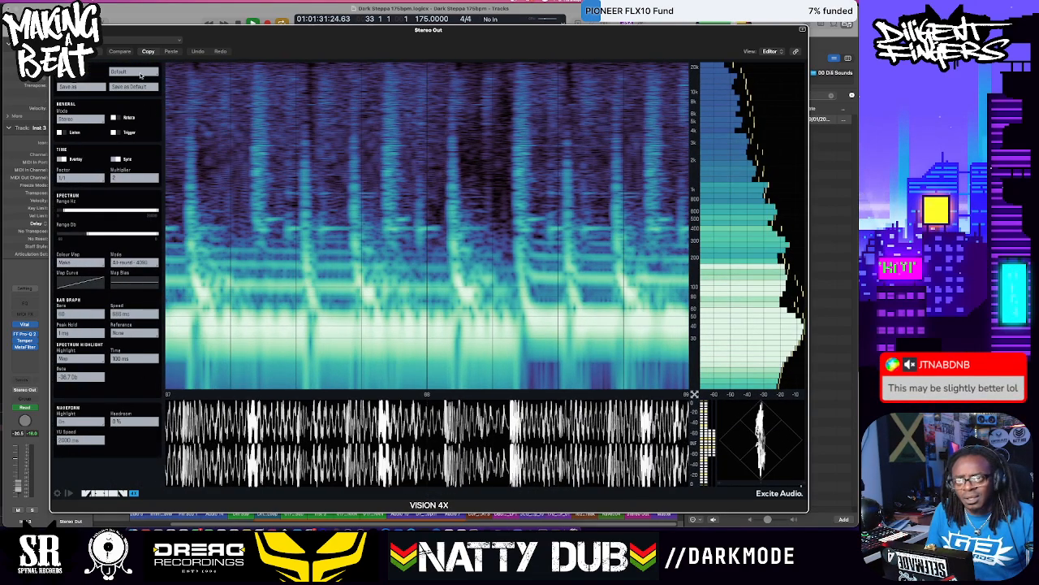
pyautogui.click(140, 73)
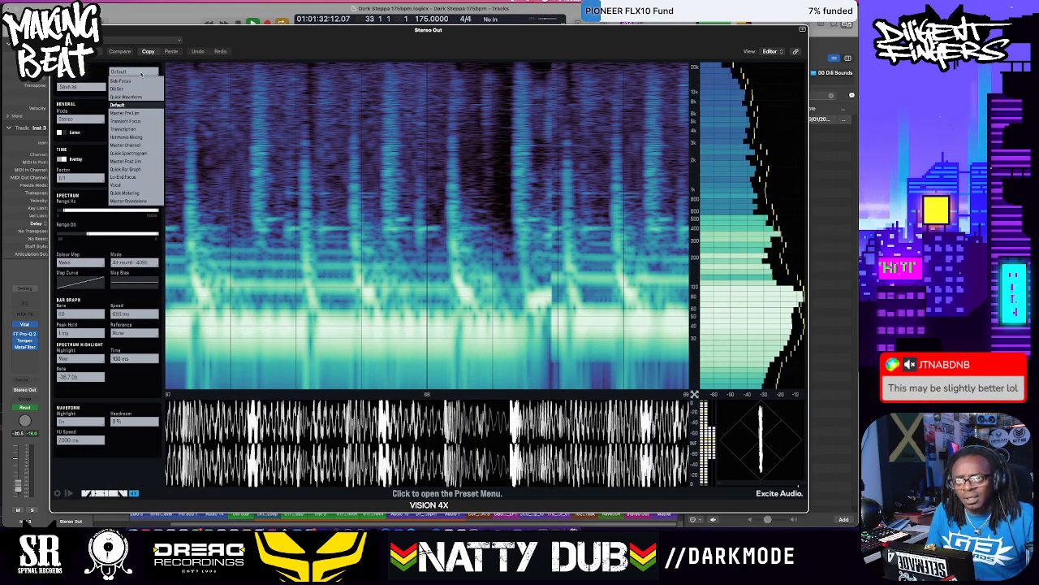
pyautogui.click(134, 89)
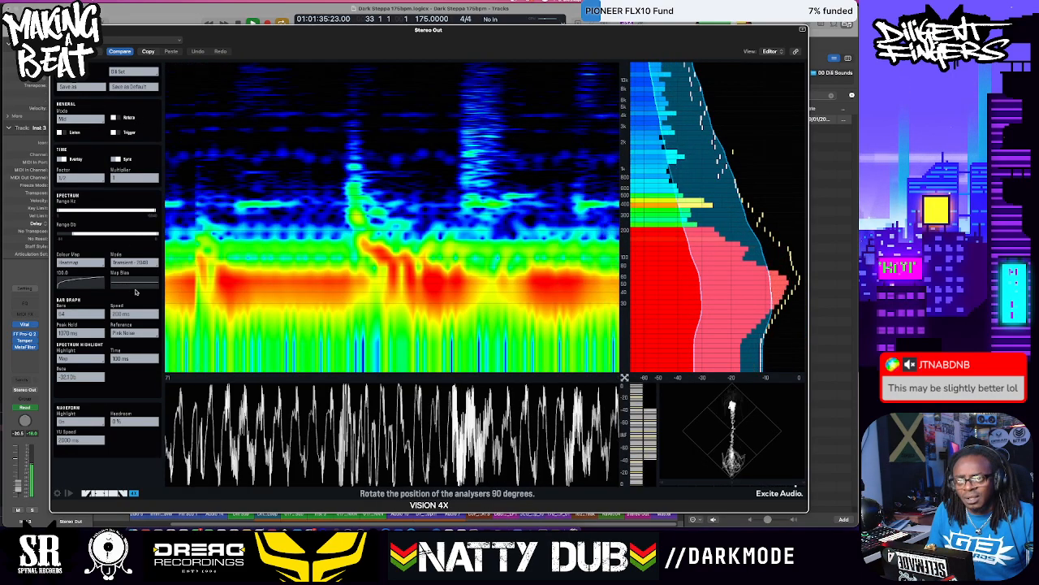
pyautogui.click(131, 333)
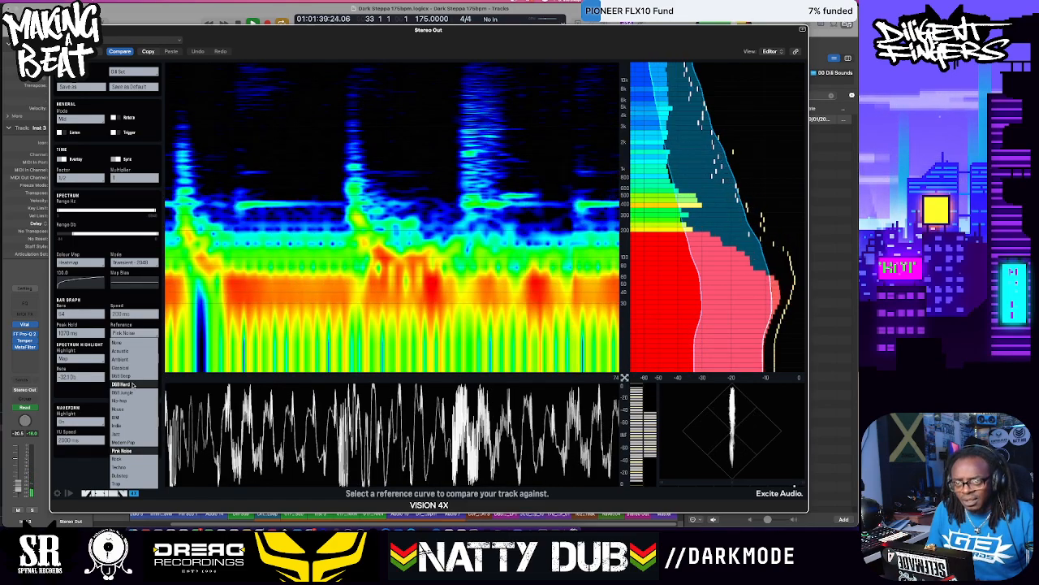
pyautogui.click(131, 384)
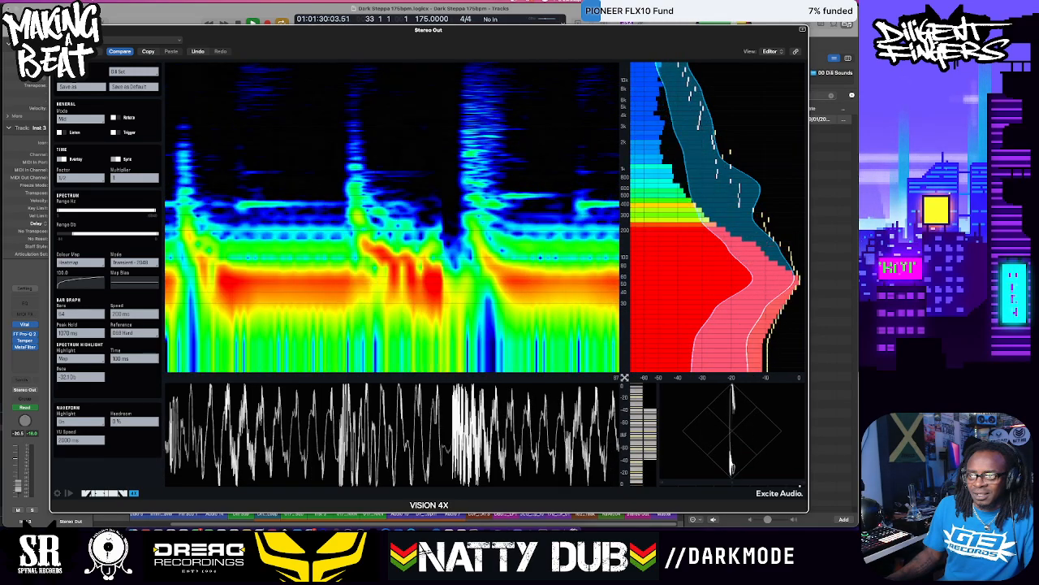
# Close the VISION 4X, Magma Lil Tube and Level Meter windows
pyautogui.click(56, 30)
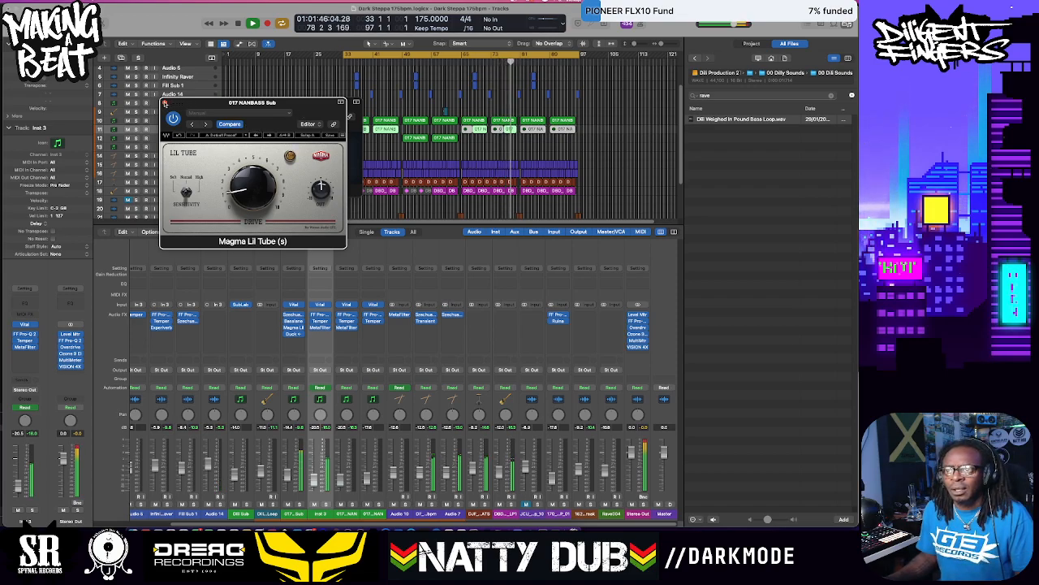
pyautogui.click(165, 103)
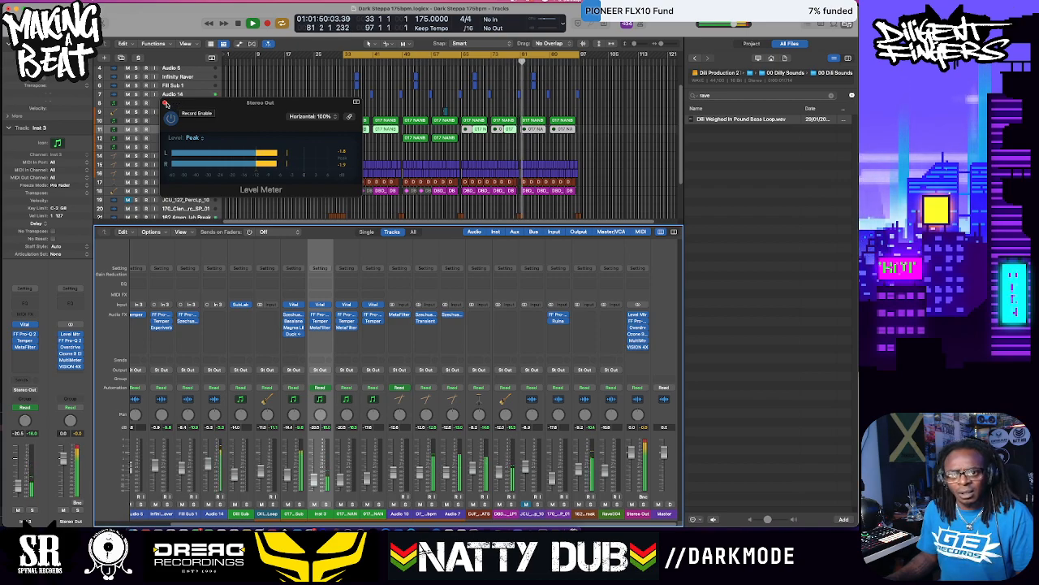
pyautogui.click(165, 103)
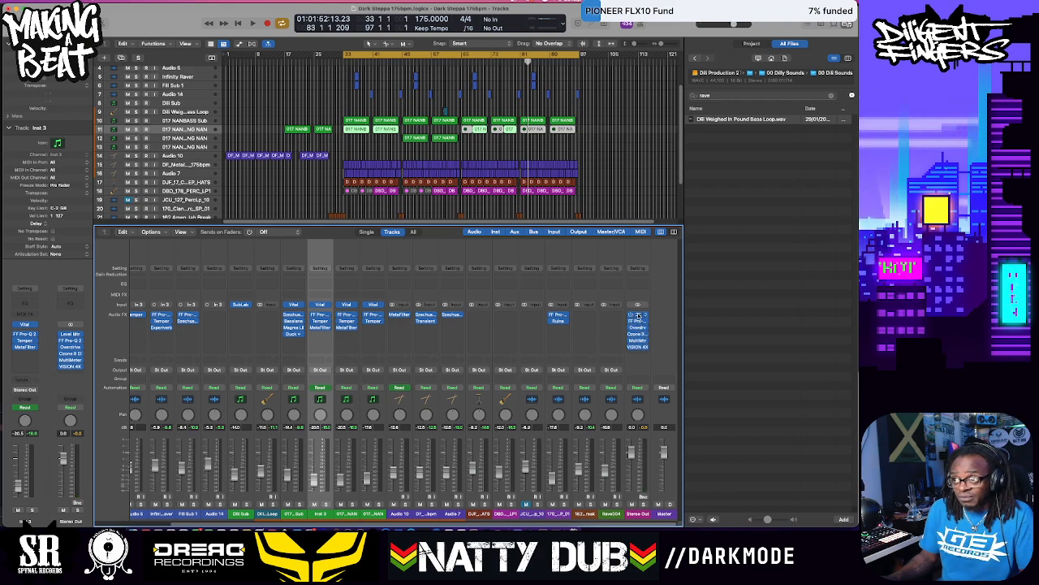
# Review the Overdrive and Ozone 9 Elements plug-ins on Stereo Out and restart playback of Dark Steppa
pyautogui.hscroll(-5, 564, 484)
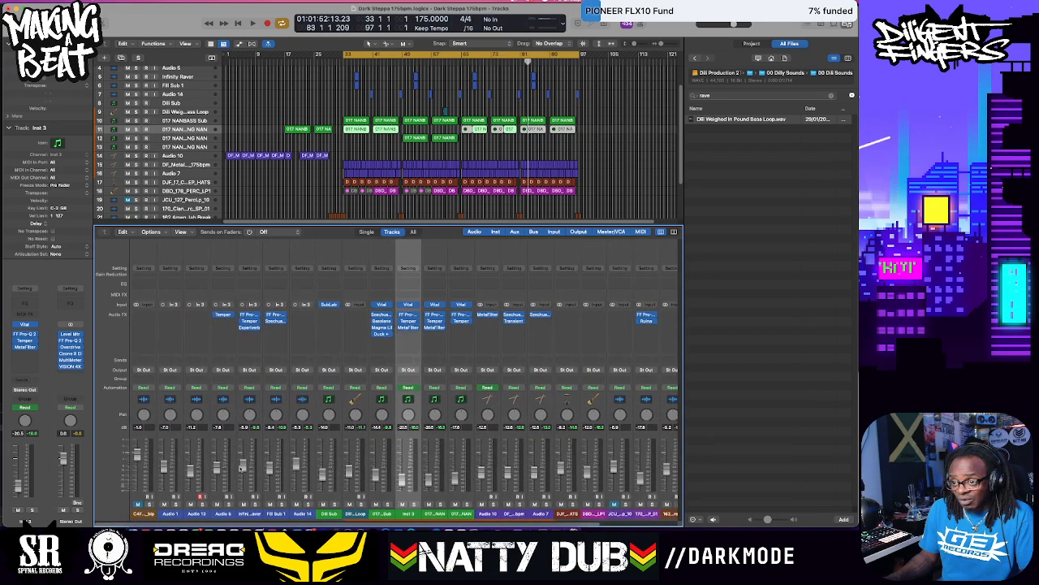
pyautogui.hscroll(5, 545, 475)
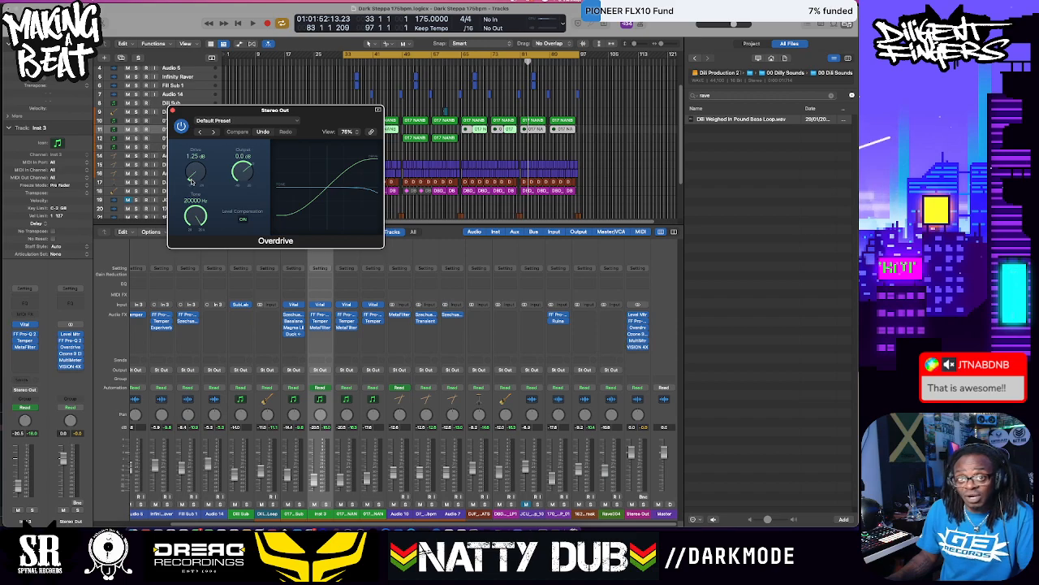
pyautogui.click(171, 111)
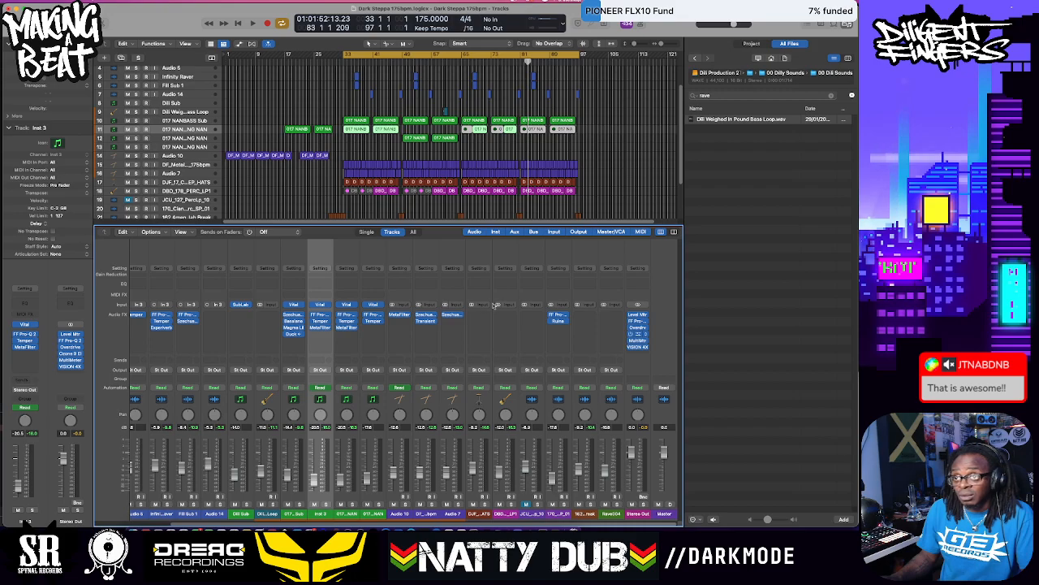
pyautogui.click(638, 333)
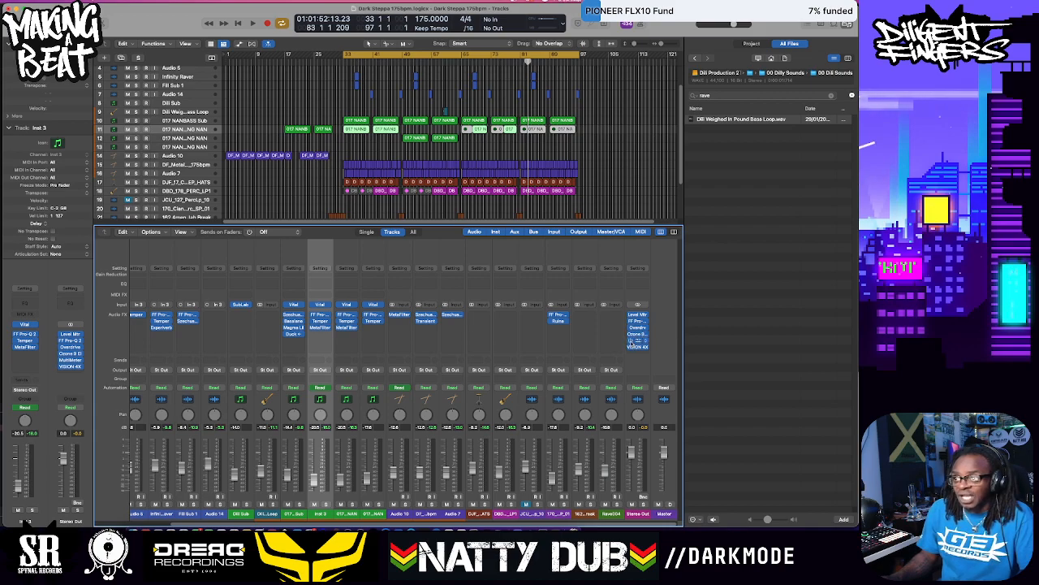
pyautogui.press('space')
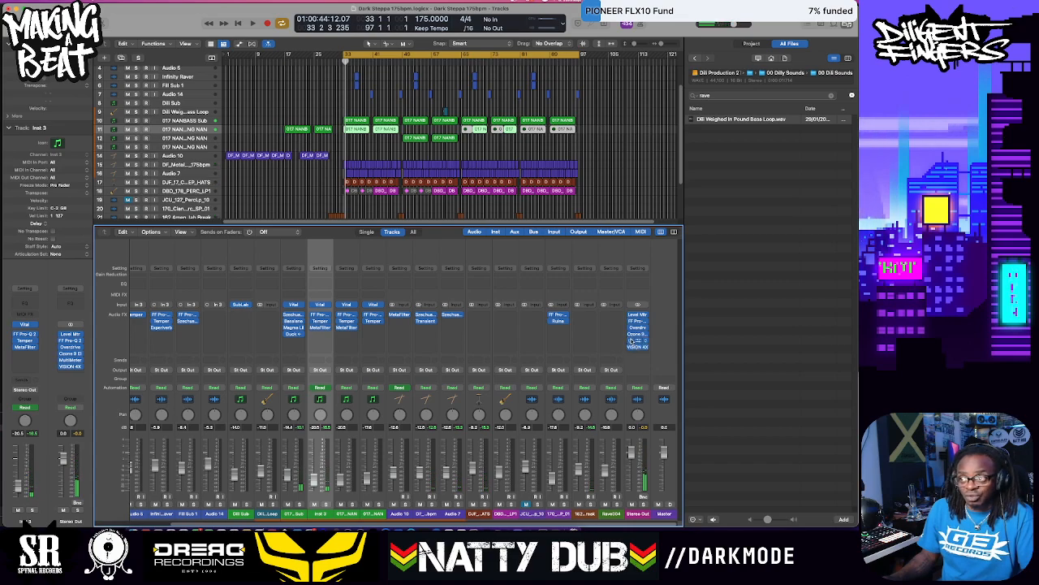
# Play the arrangement from bar 33, stop it, and look over the channel strips and their plug-ins across the whole mixer
pyautogui.press('space')
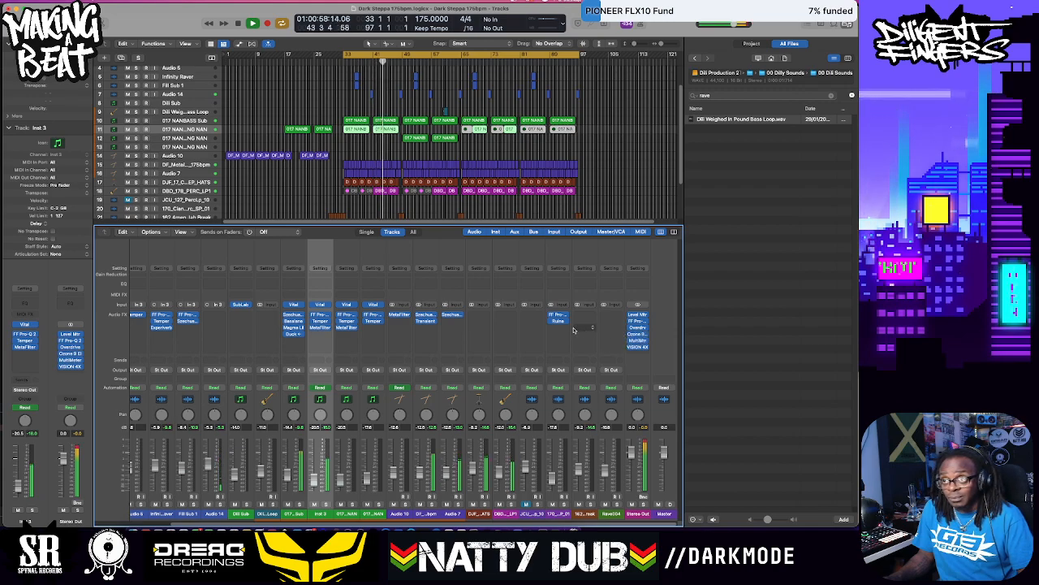
pyautogui.press('space')
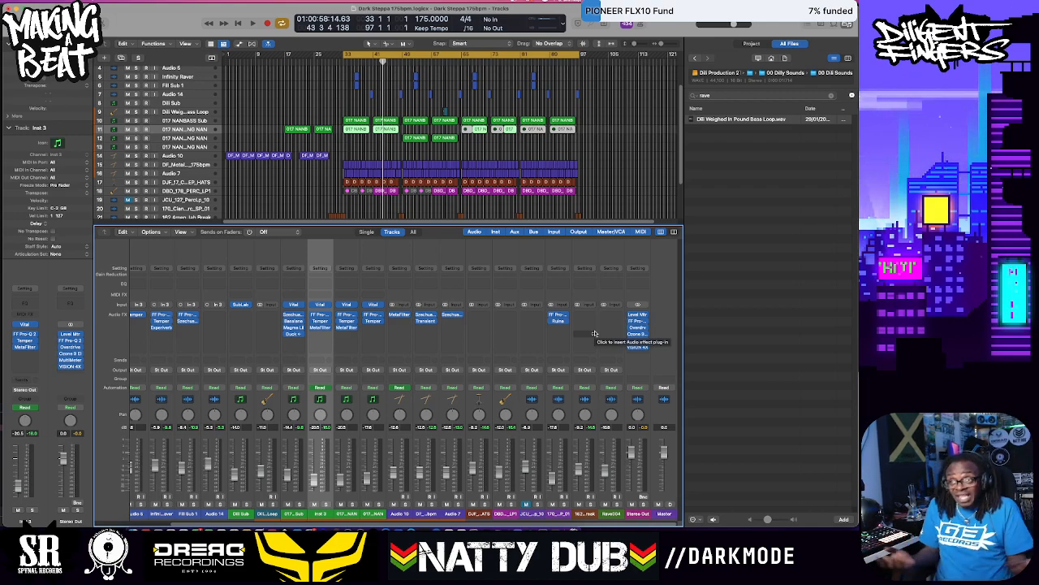
pyautogui.hscroll(-3, 467, 336)
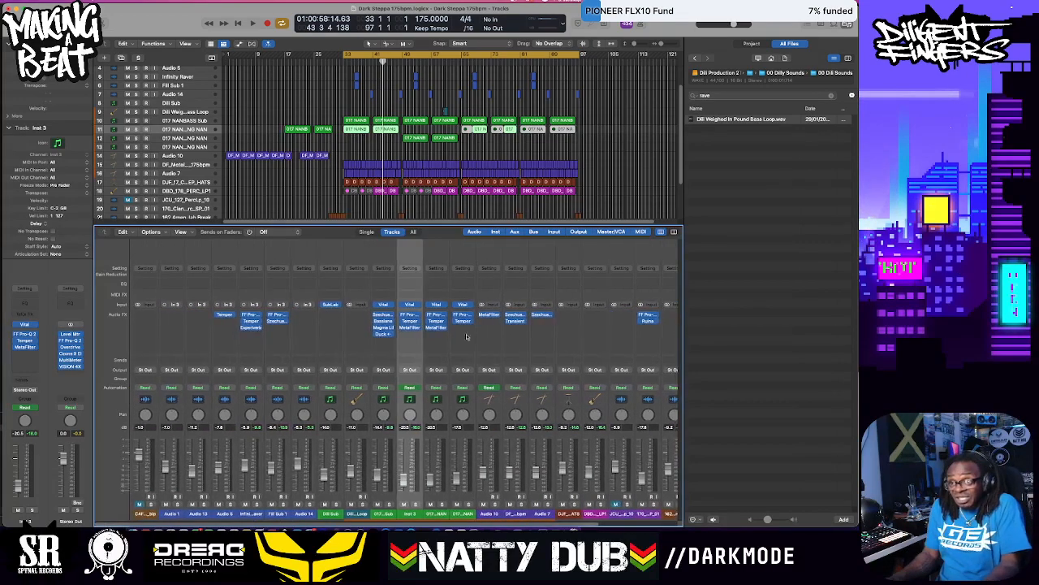
pyautogui.hscroll(3, 390, 361)
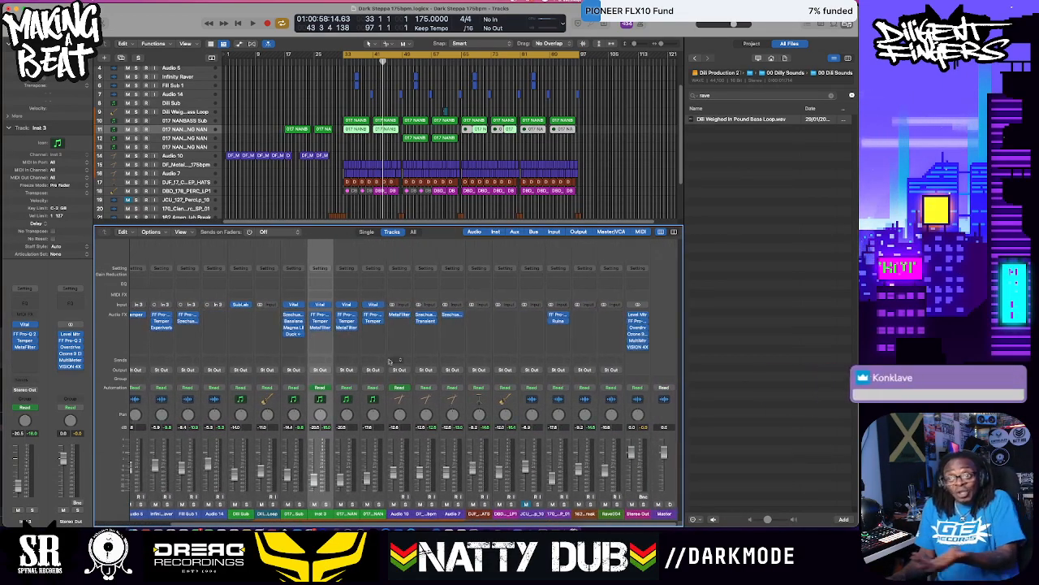
pyautogui.hscroll(-3, 390, 361)
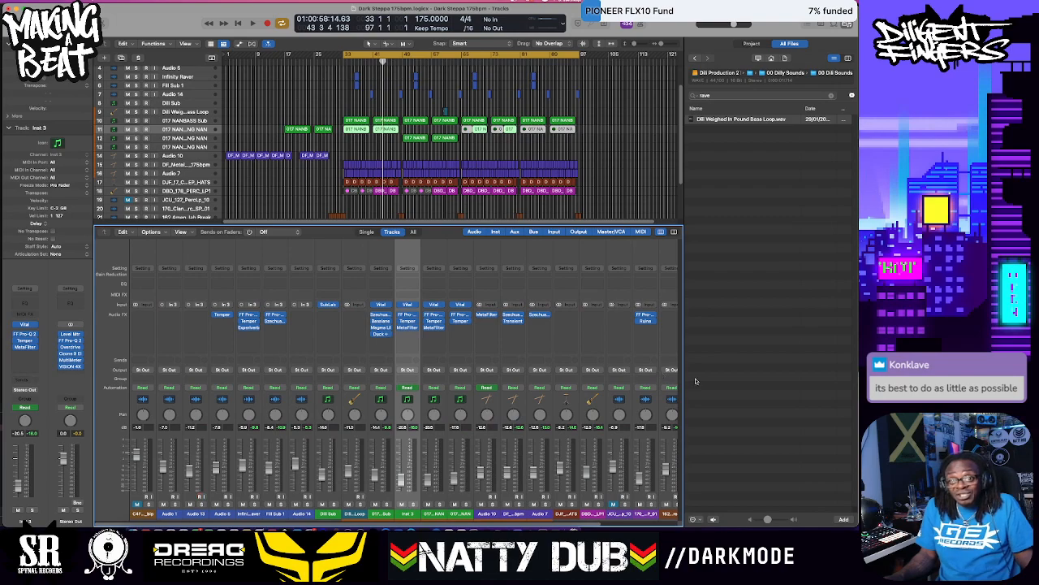
pyautogui.hscroll(3, 542, 371)
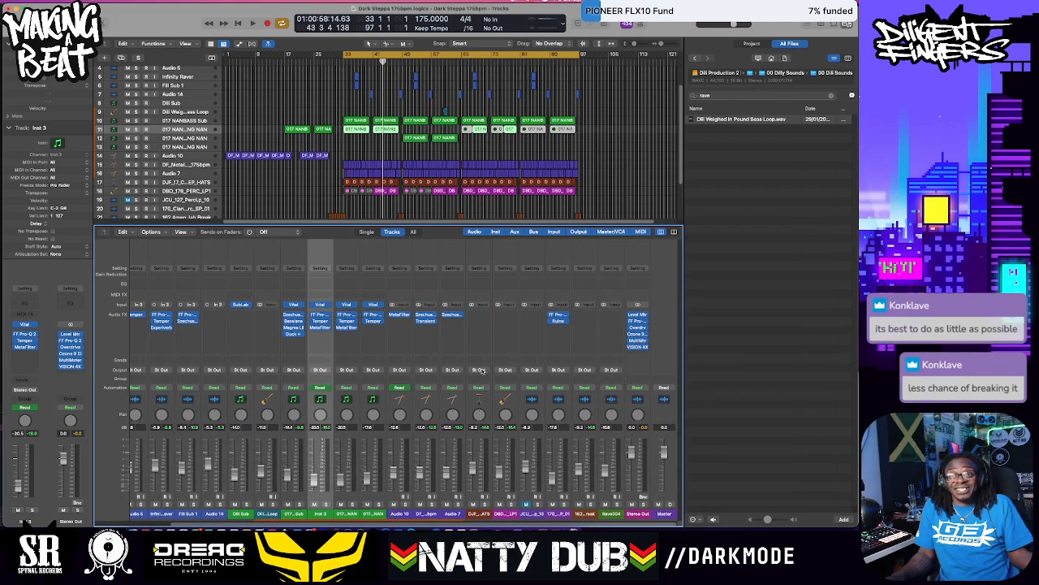
pyautogui.hscroll(-2, 484, 371)
pyautogui.hscroll(2, 474, 341)
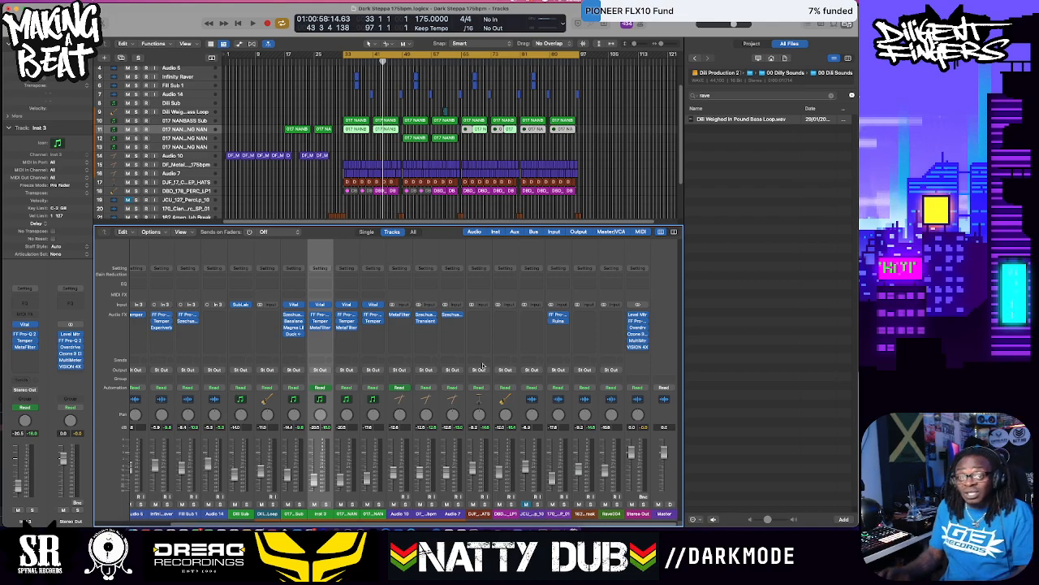
# Look through the full track list and regions of the arrangement, from the first track to Rave004
pyautogui.scroll(-3, 489, 180)
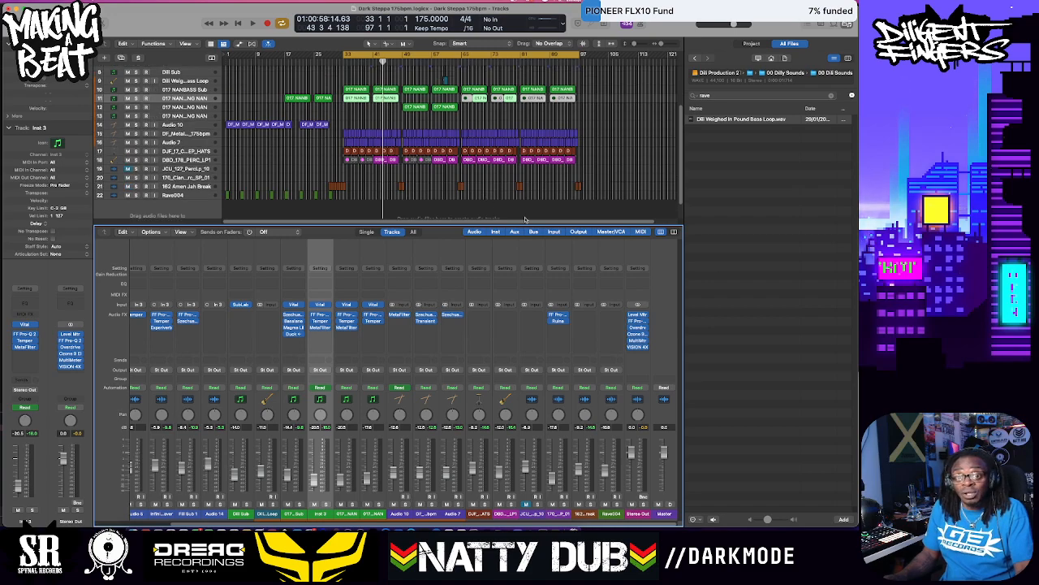
pyautogui.scroll(4, 501, 202)
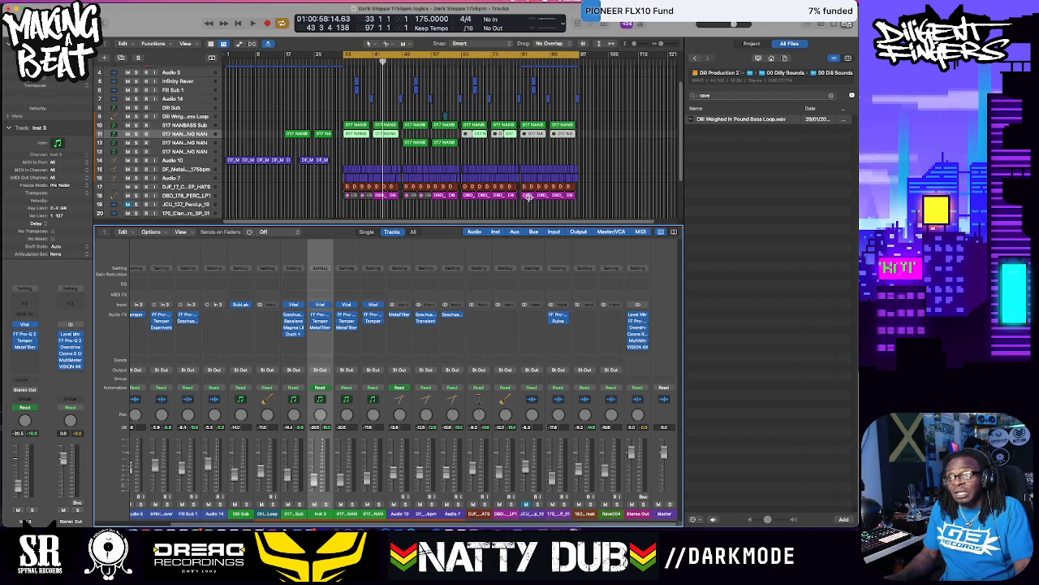
pyautogui.scroll(-4, 528, 198)
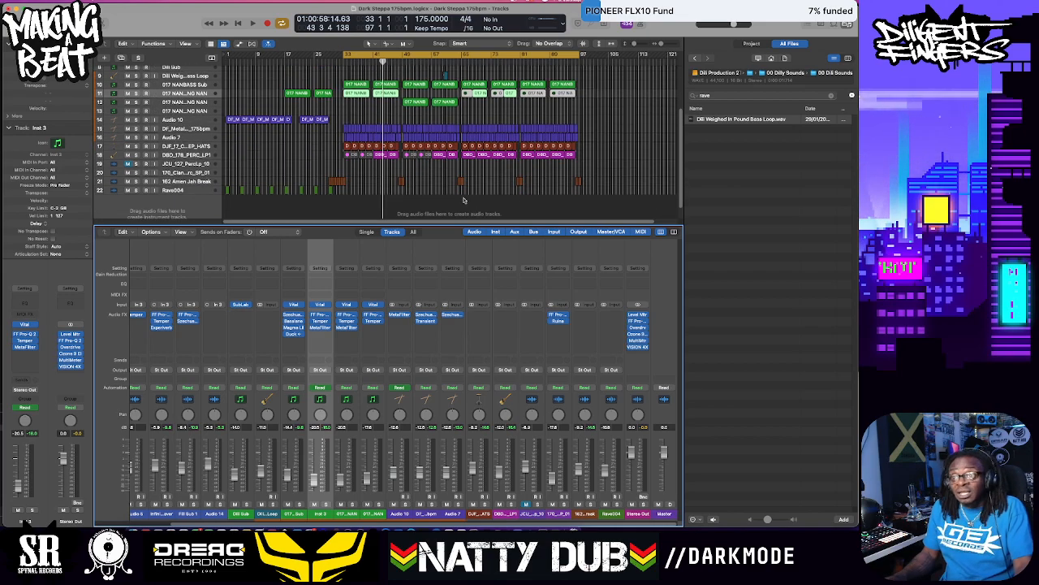
pyautogui.scroll(5, 463, 199)
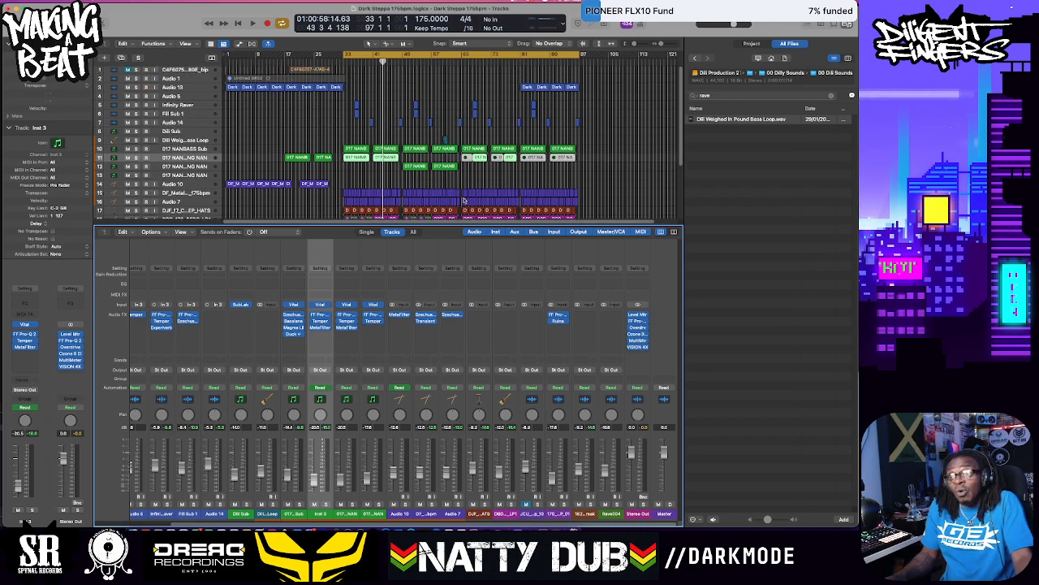
pyautogui.scroll(-3, 463, 200)
pyautogui.scroll(3, 465, 198)
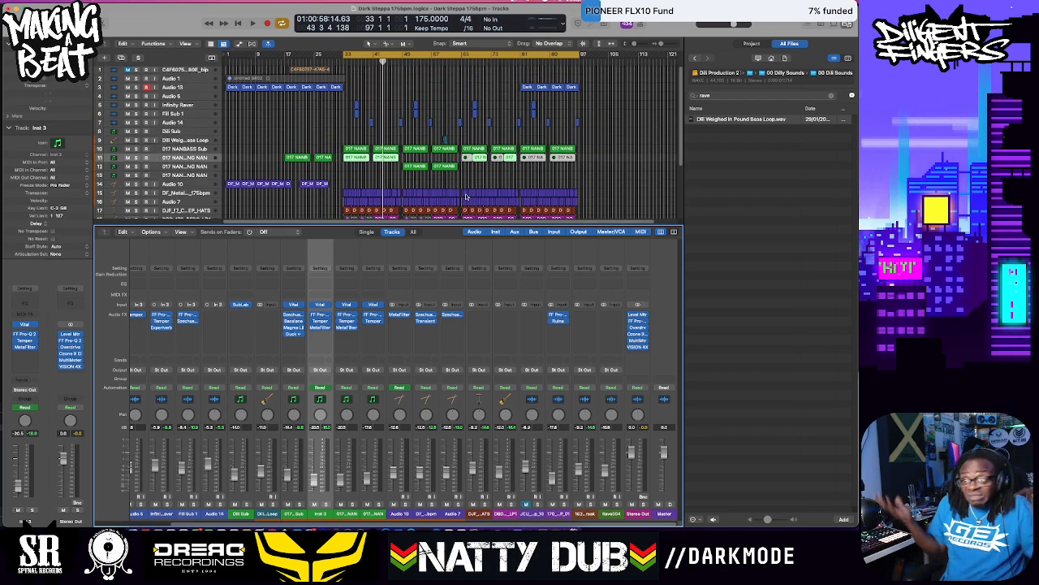
pyautogui.scroll(-5, 466, 197)
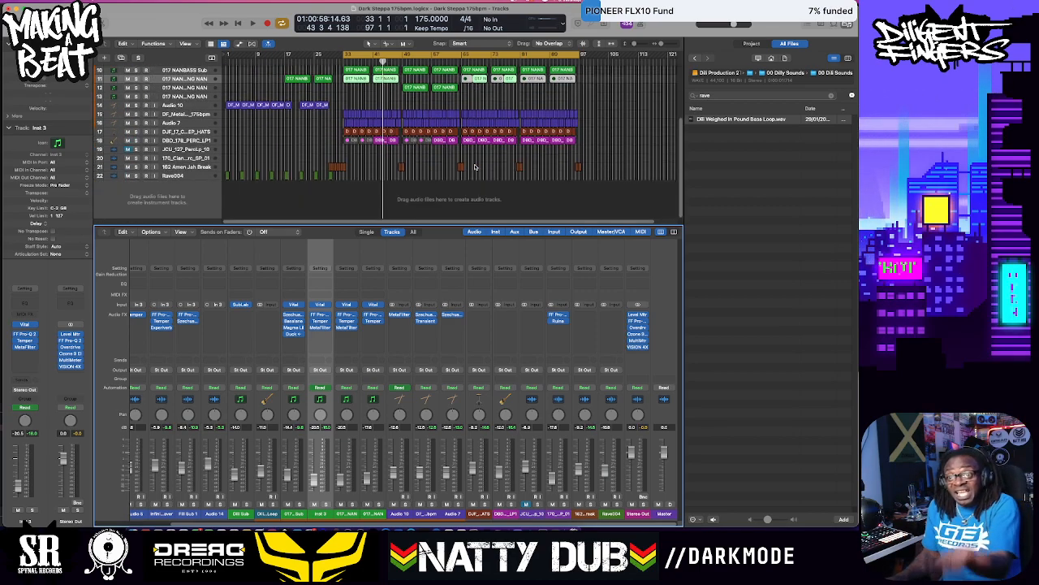
pyautogui.scroll(5, 505, 178)
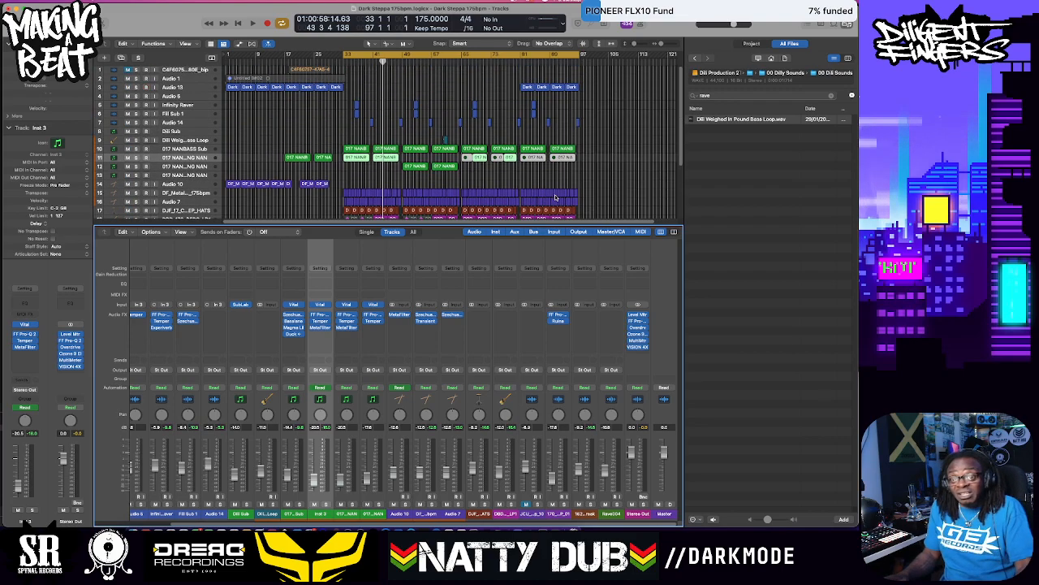
# Resume playback from bar 43 and check the arrangement's tracks while listening to the mix
pyautogui.press('space')
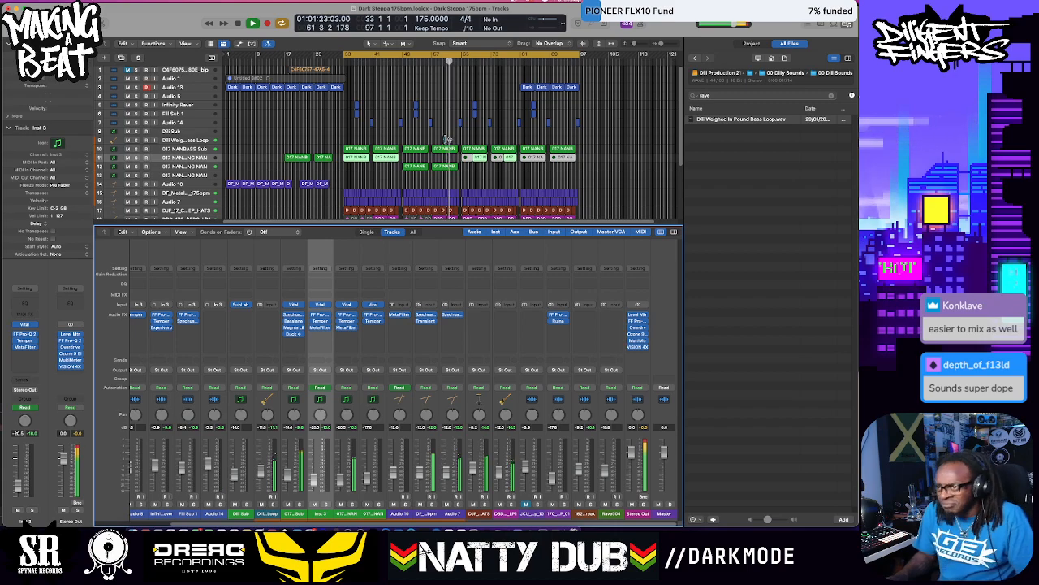
pyautogui.scroll(-5, 479, 140)
pyautogui.scroll(5, 479, 139)
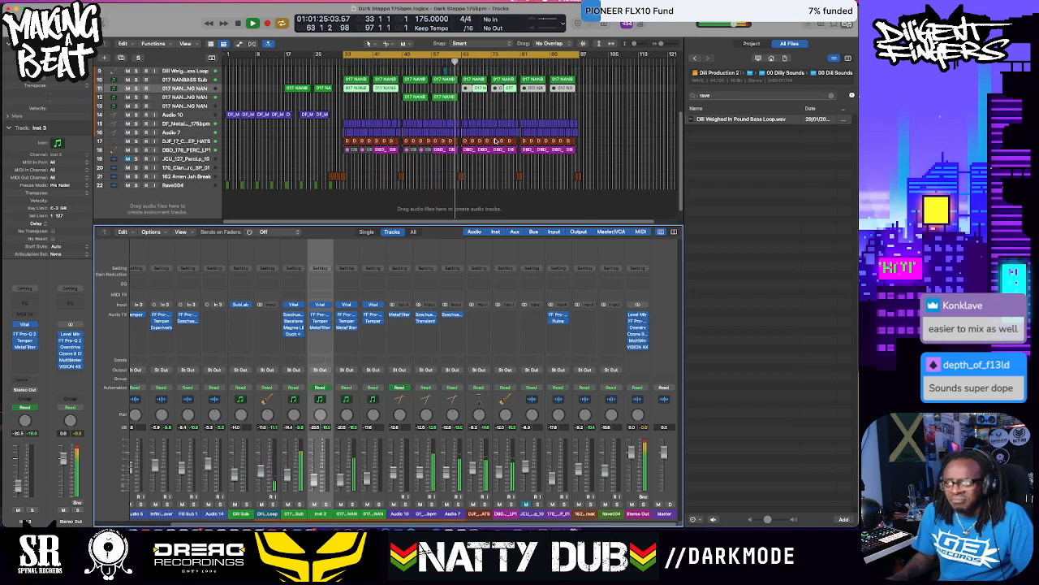